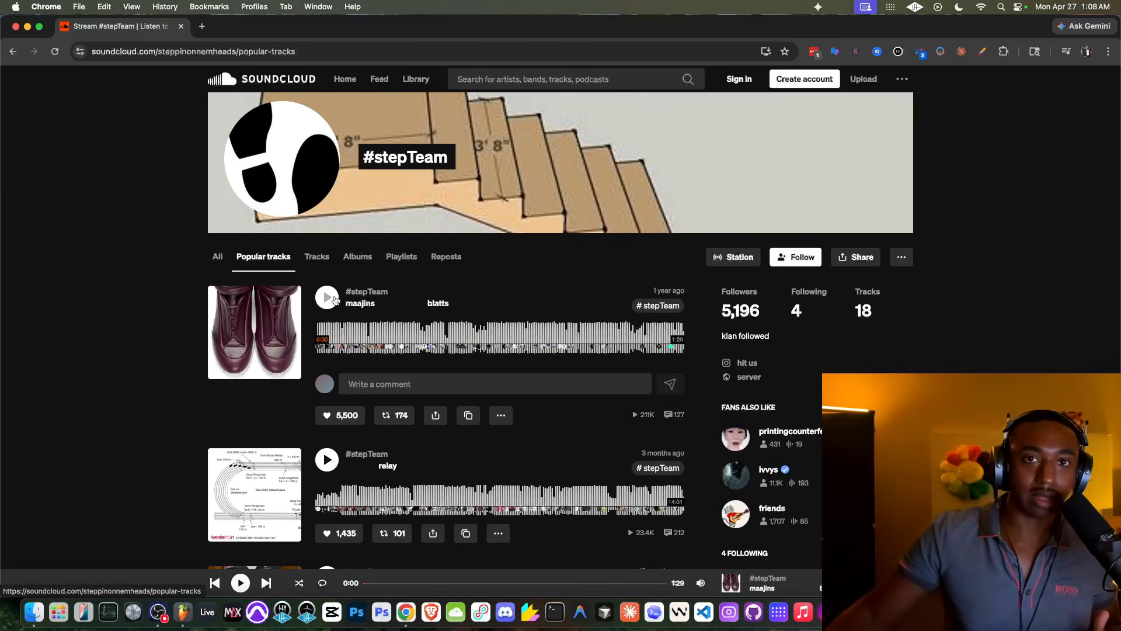
Listen to the opening of the #stepTeam track "maajins blatts", pause it and switch to FL Studio
left_click(337, 301)
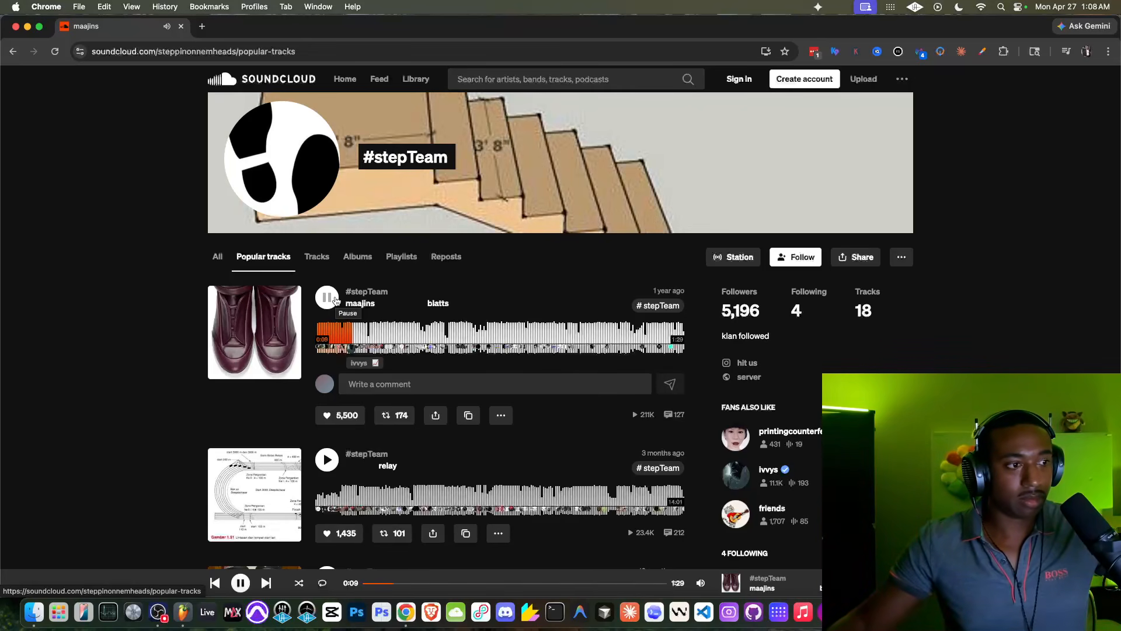
left_click(335, 300)
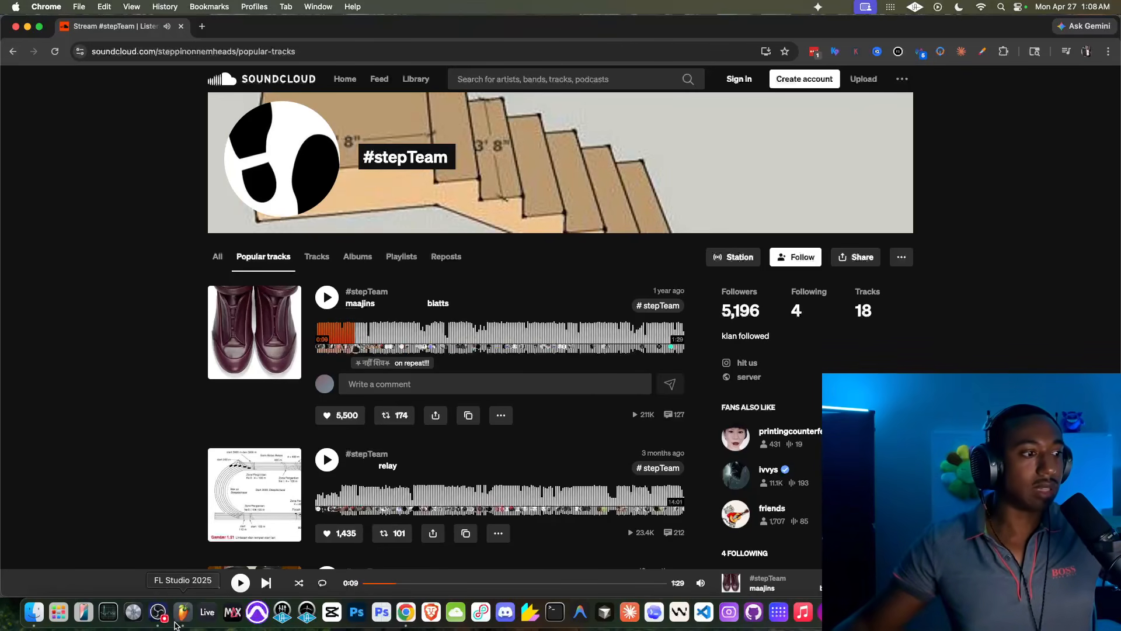
left_click(176, 622)
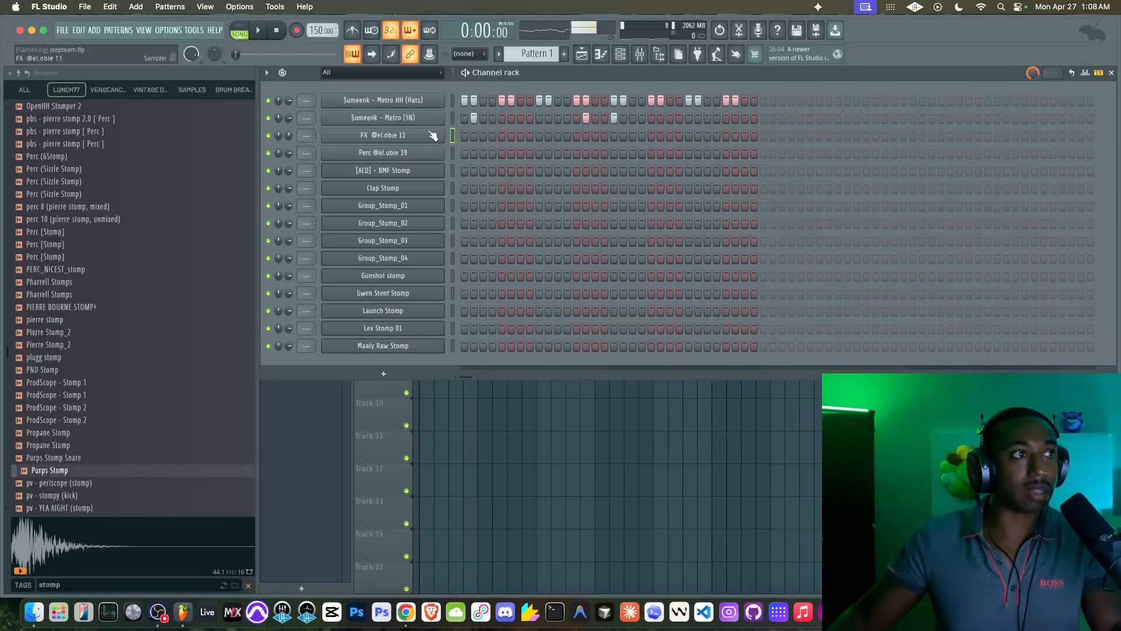
left_click(360, 33)
left_click(453, 117)
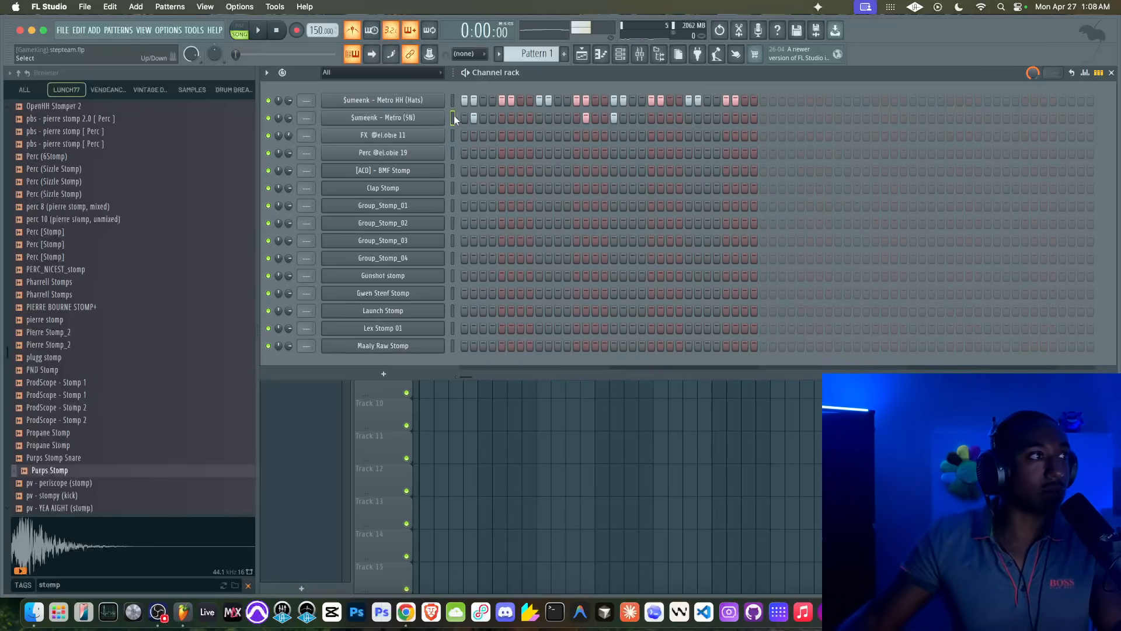
key("super+s")
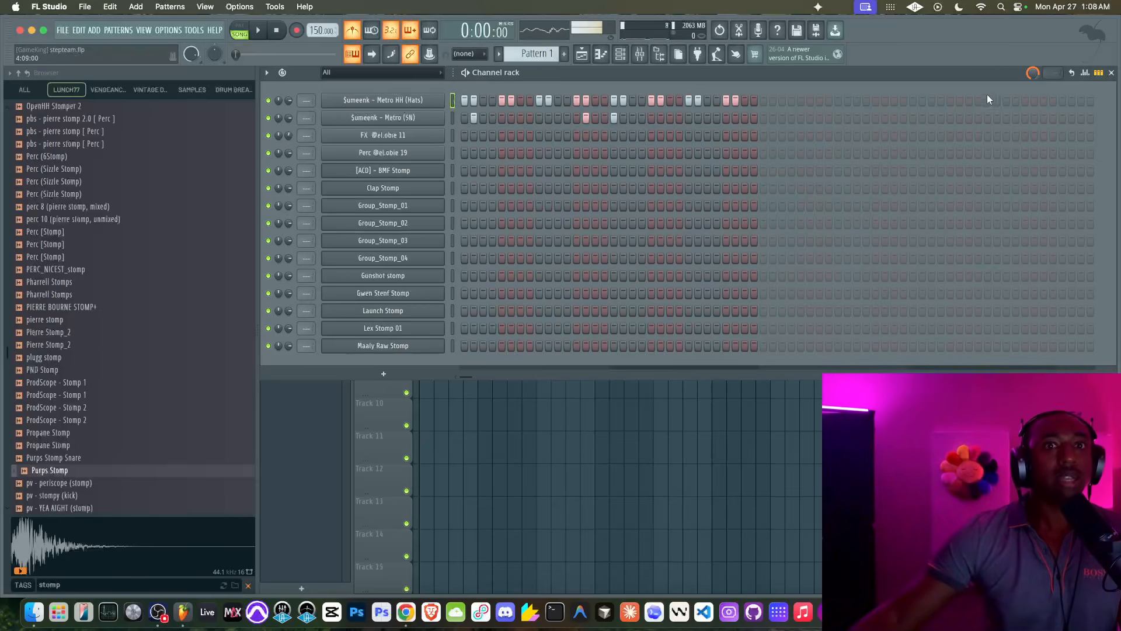
left_click(620, 55)
left_click(621, 55)
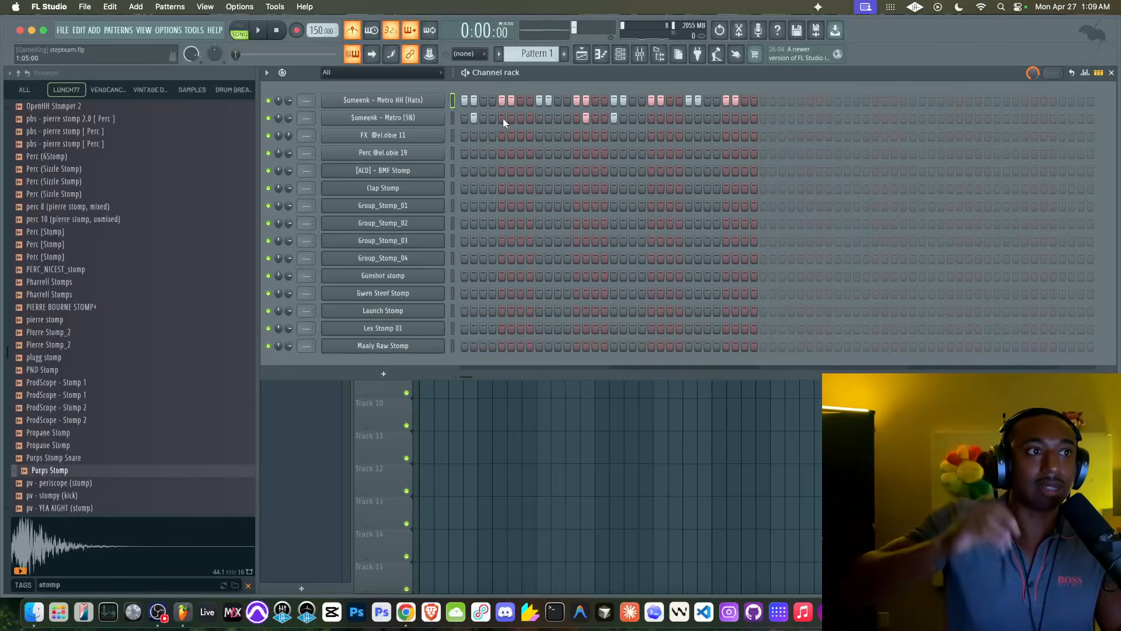
Play and stop the Pattern 1 hi-hat and snare beat several times to listen to its rhythm
key("space")
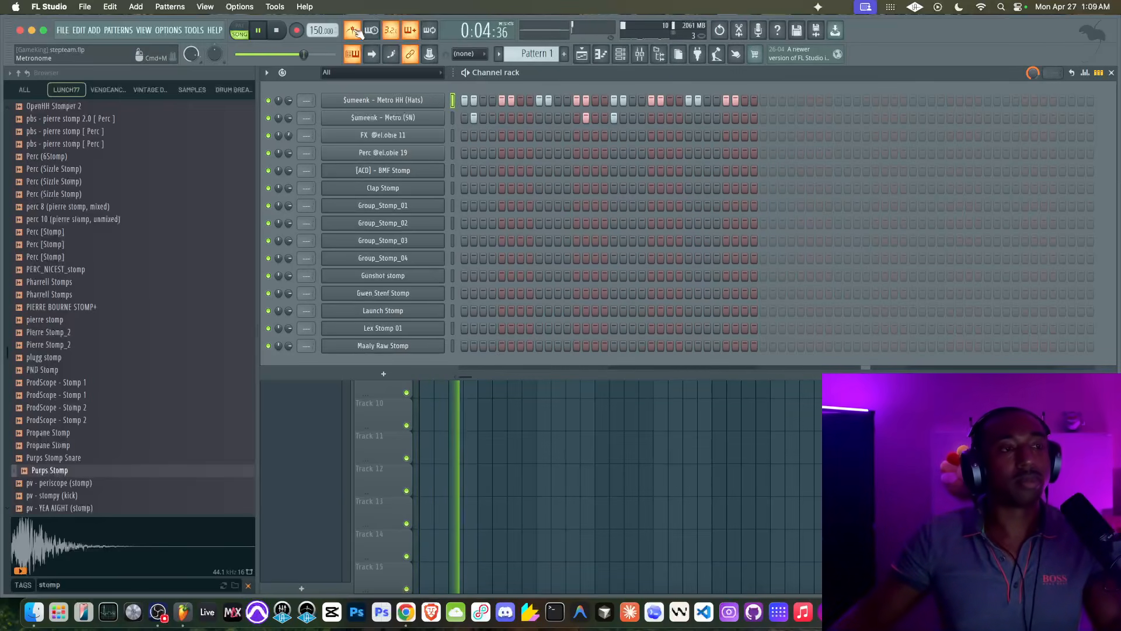
key("super+s")
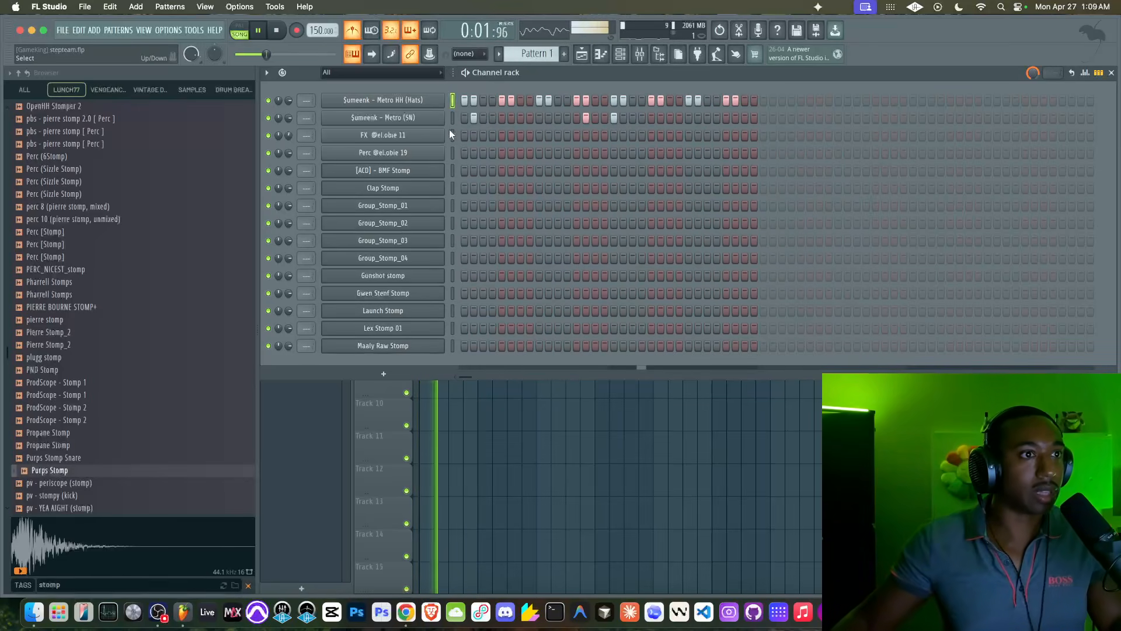
key("space")
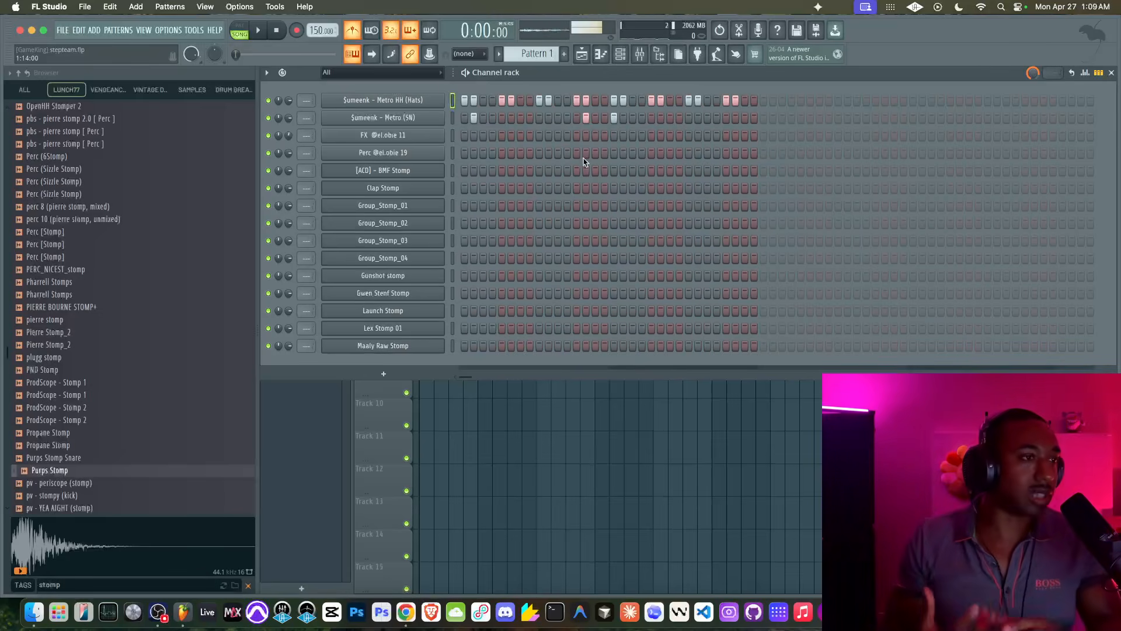
key("space")
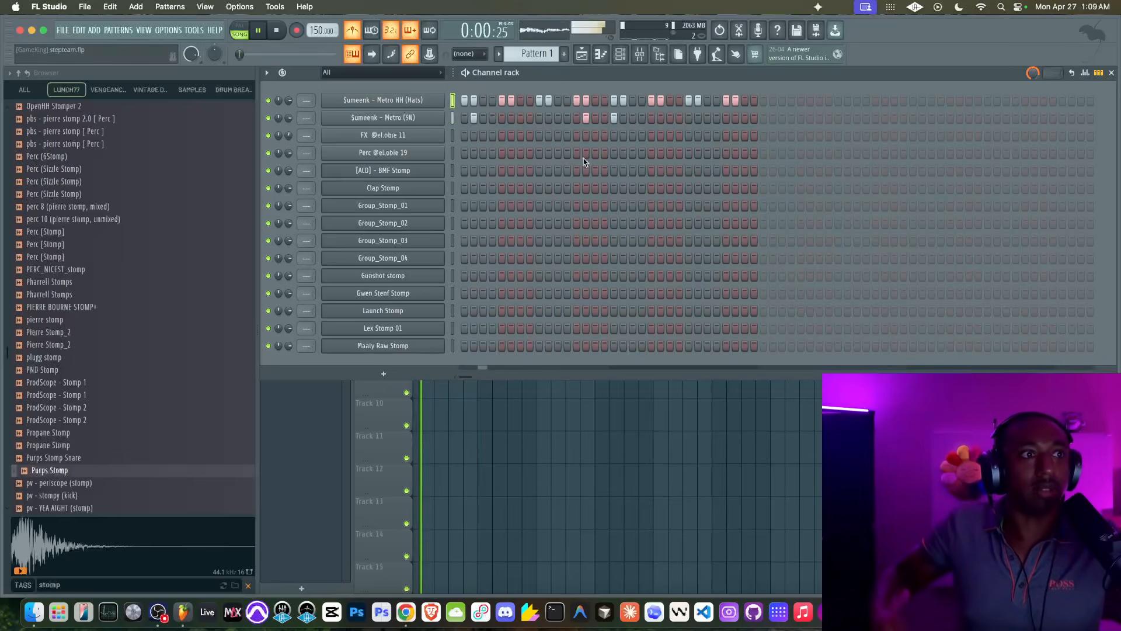
key("space")
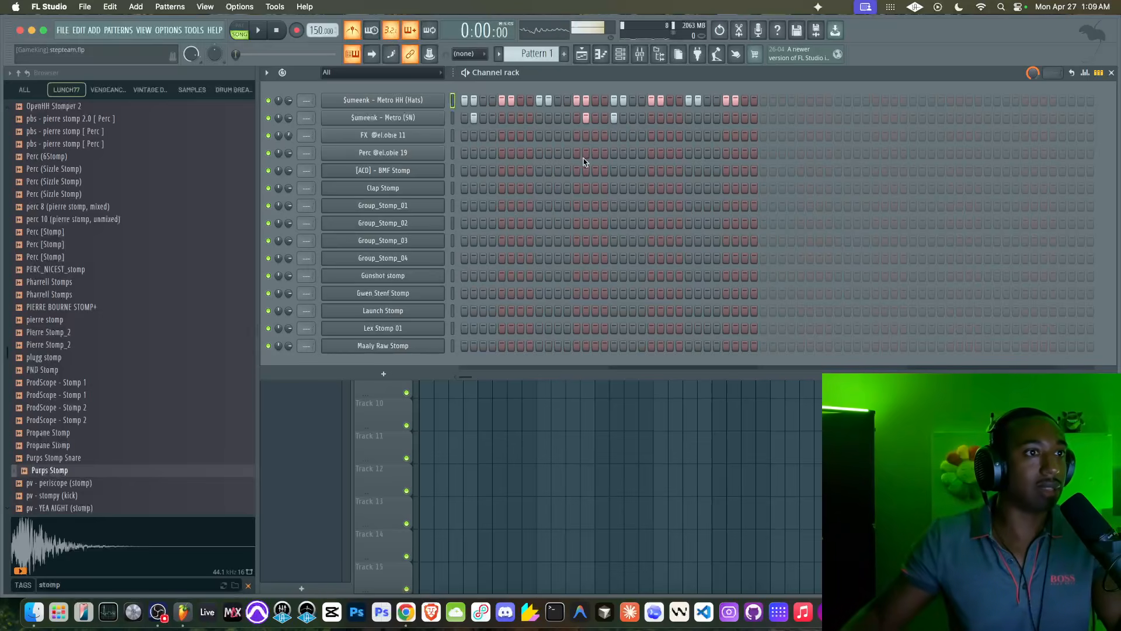
key("space")
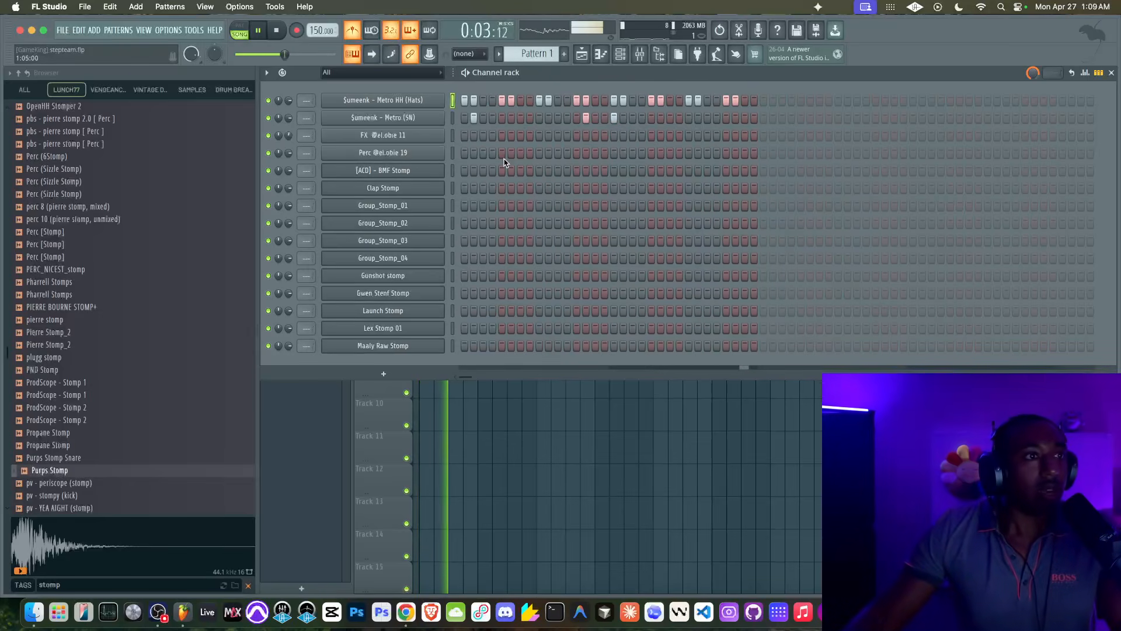
key("space")
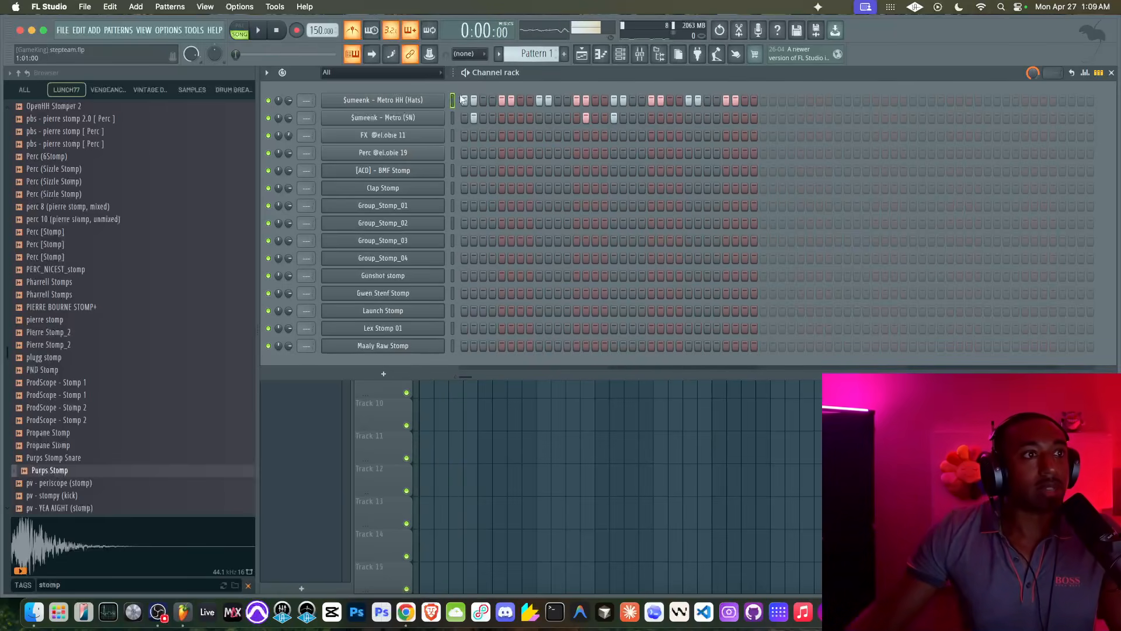
Switch to Pattern 2 and audition its FX, Perc, BMF Stomp and Clap Stomp channels one by one
scroll(532, 53, "down", 1)
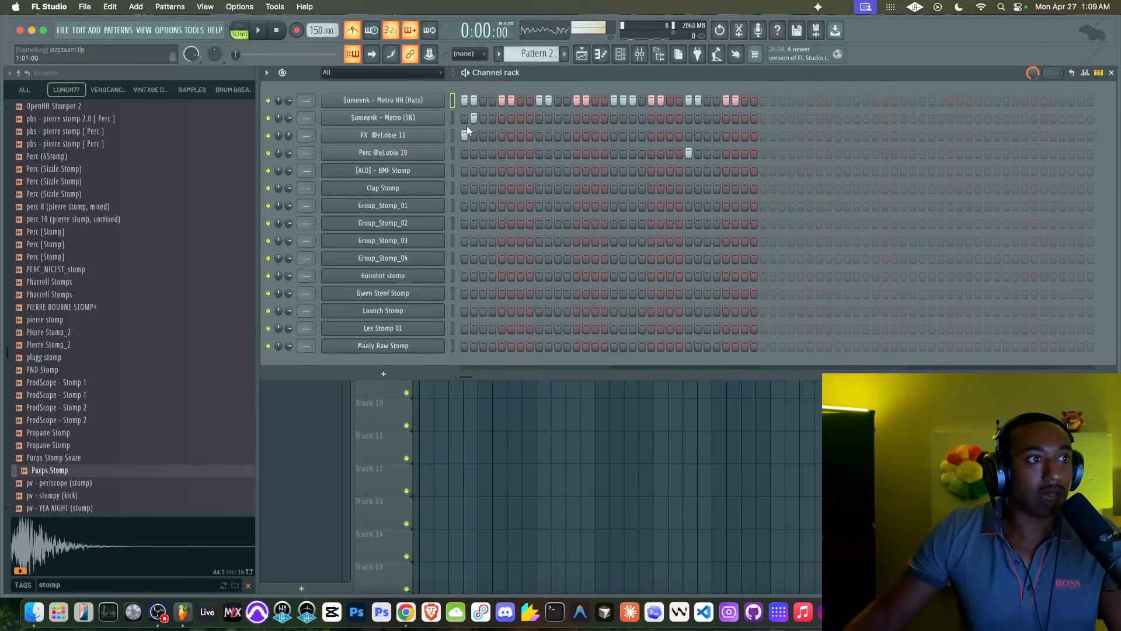
left_click(450, 136)
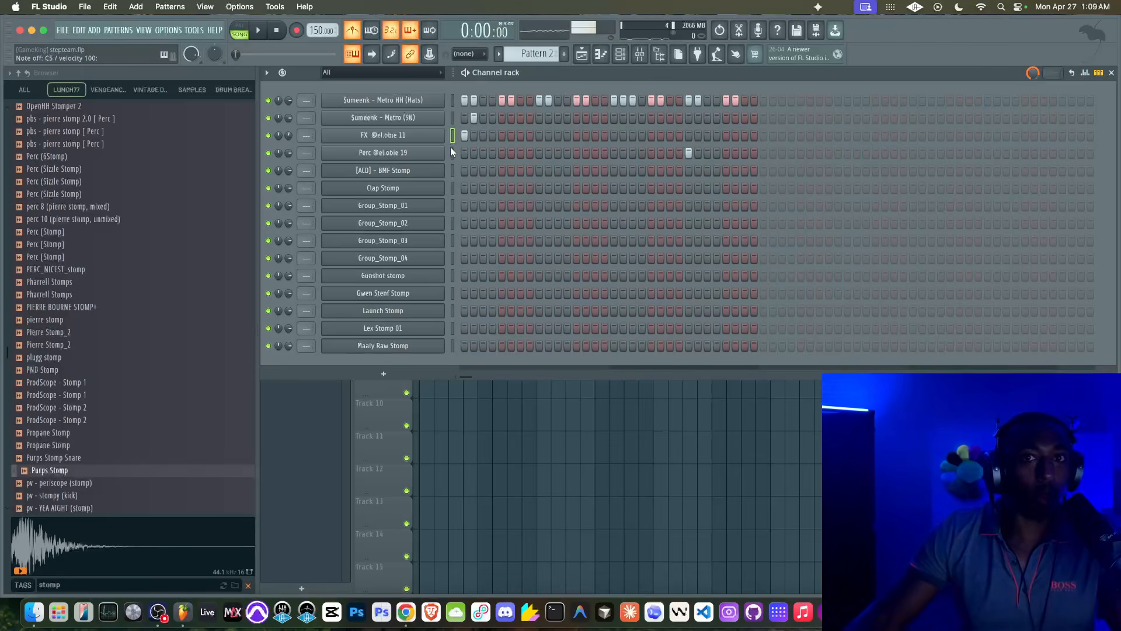
left_click(451, 152)
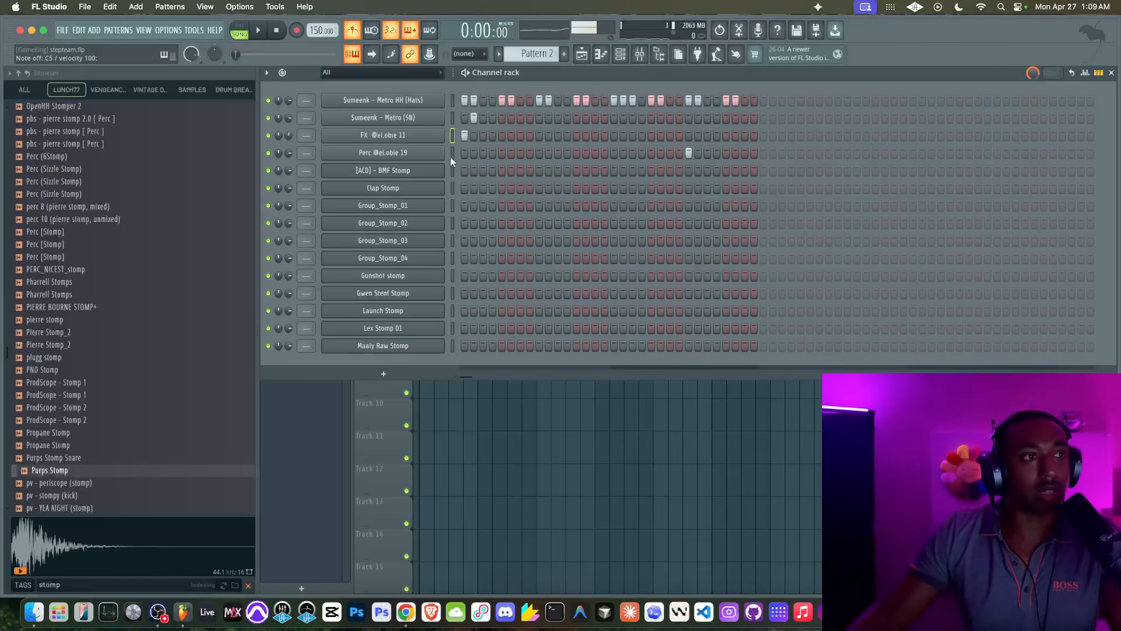
left_click(451, 170)
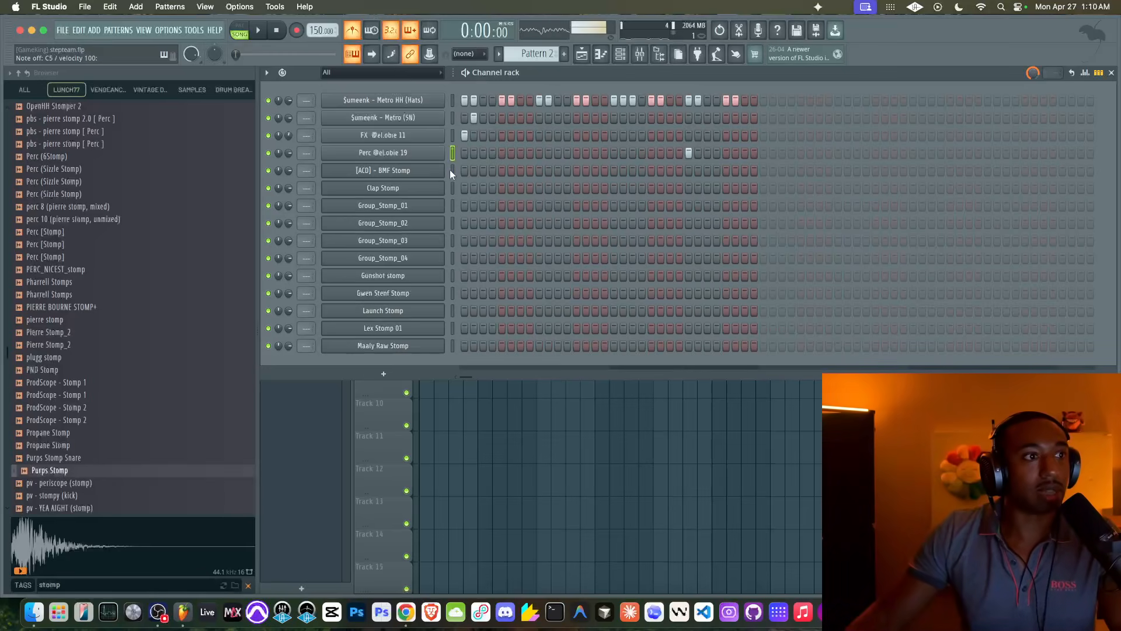
left_click(451, 187)
left_click(453, 187)
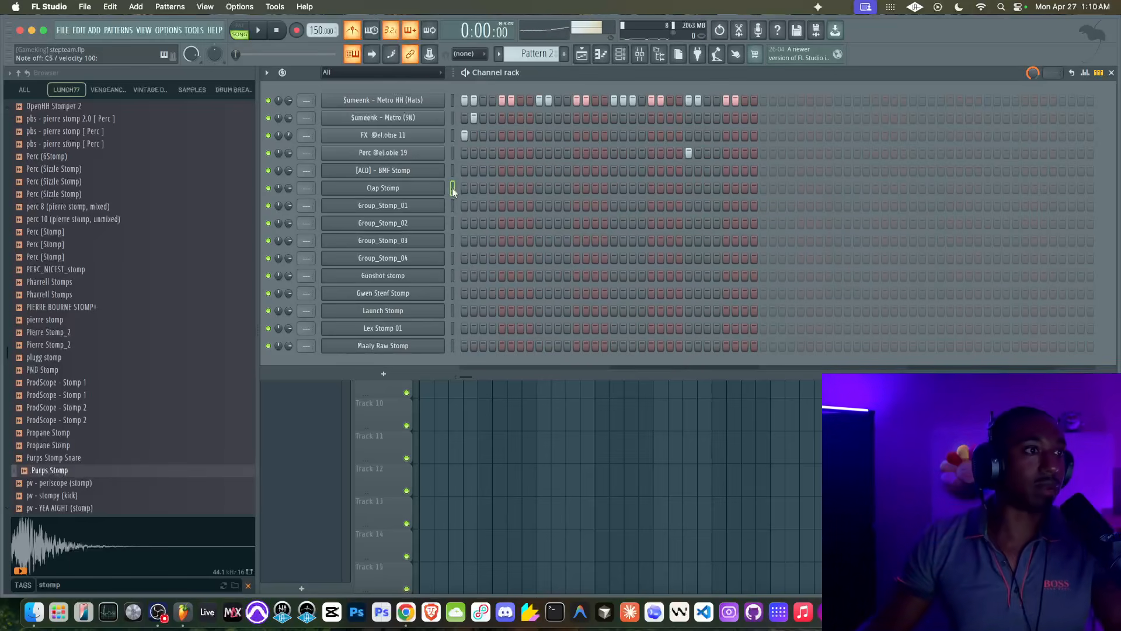
Open the Clap Stomp channel's sampler settings, find the Clap Stomp sample in the browser and locate its file in Finder
left_click(430, 188)
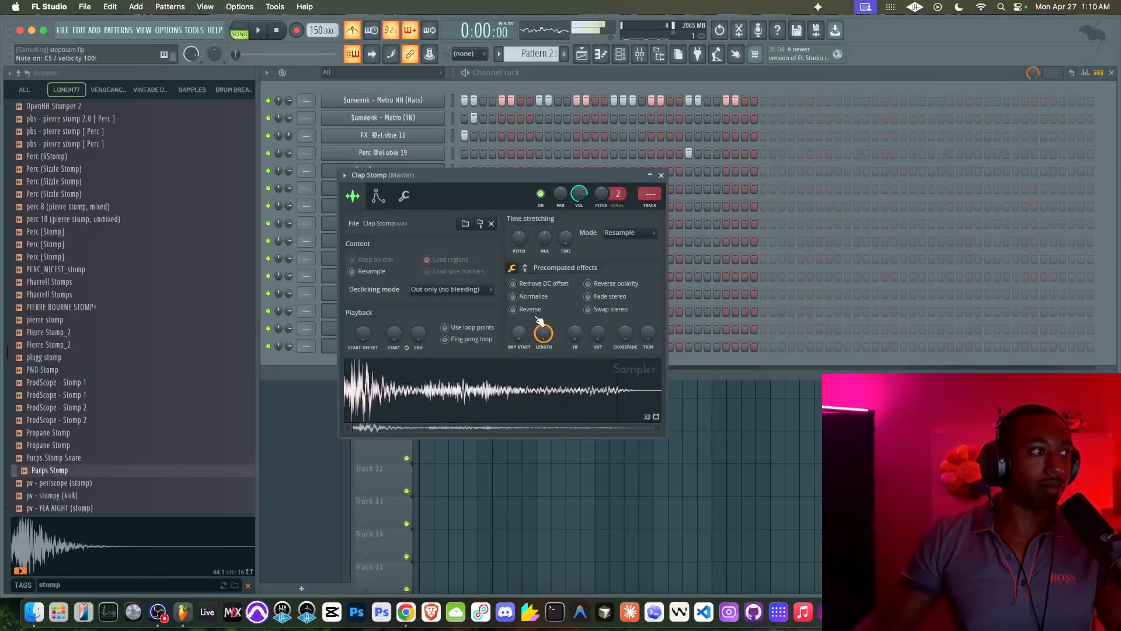
left_click_drag(458, 383, 100, 286)
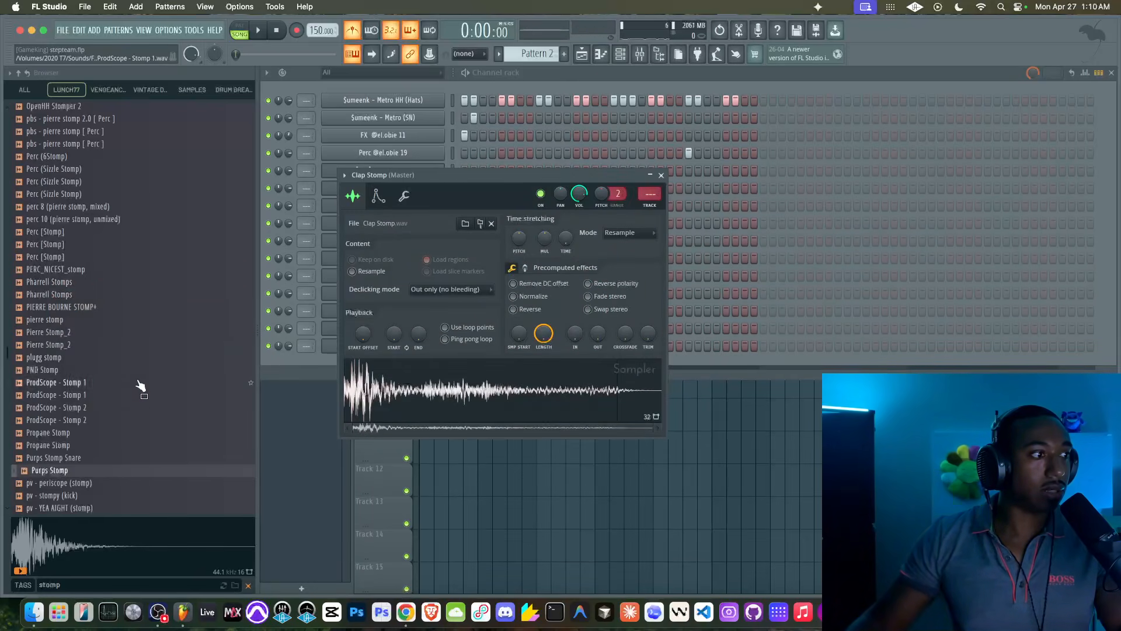
scroll(91, 367, "up", 20)
scroll(91, 366, "up", 15)
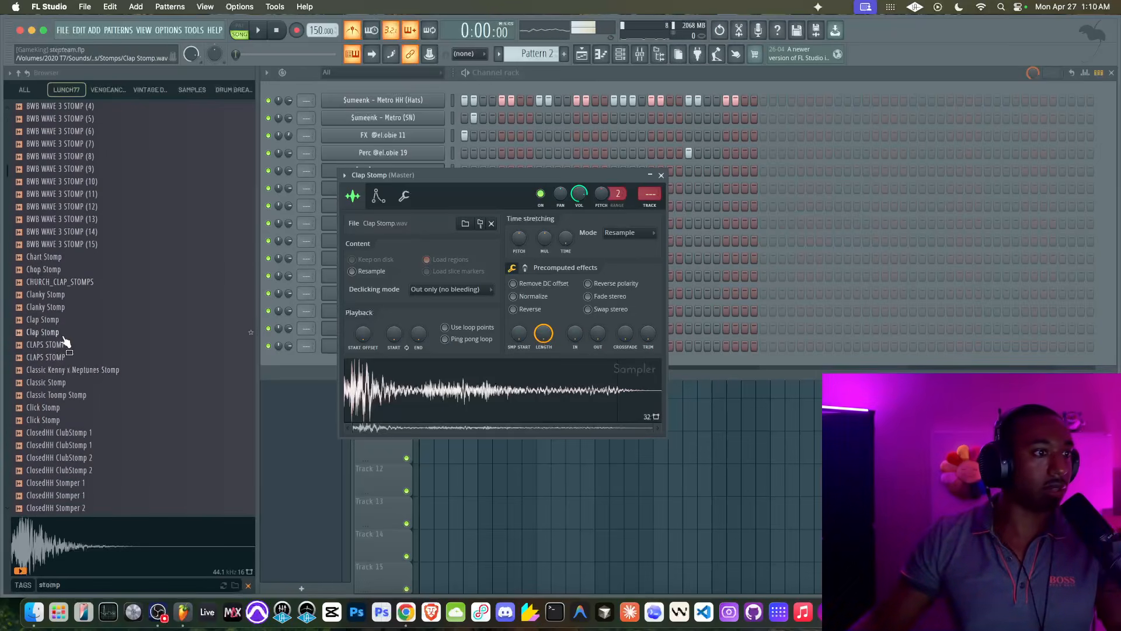
left_click(58, 357)
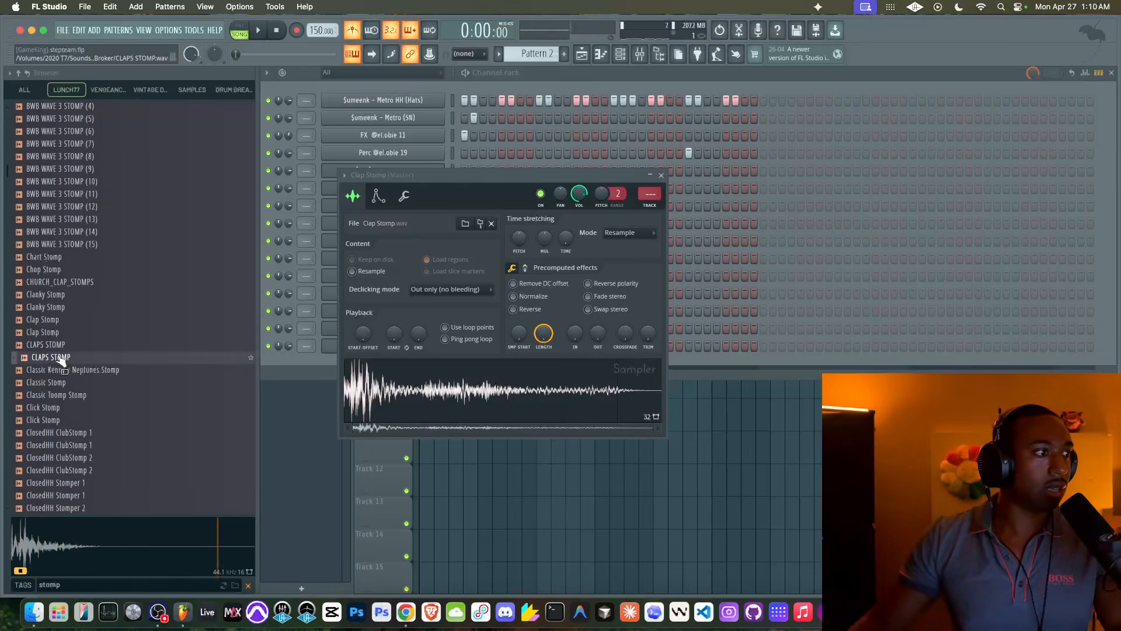
left_click(58, 331)
right_click(58, 332)
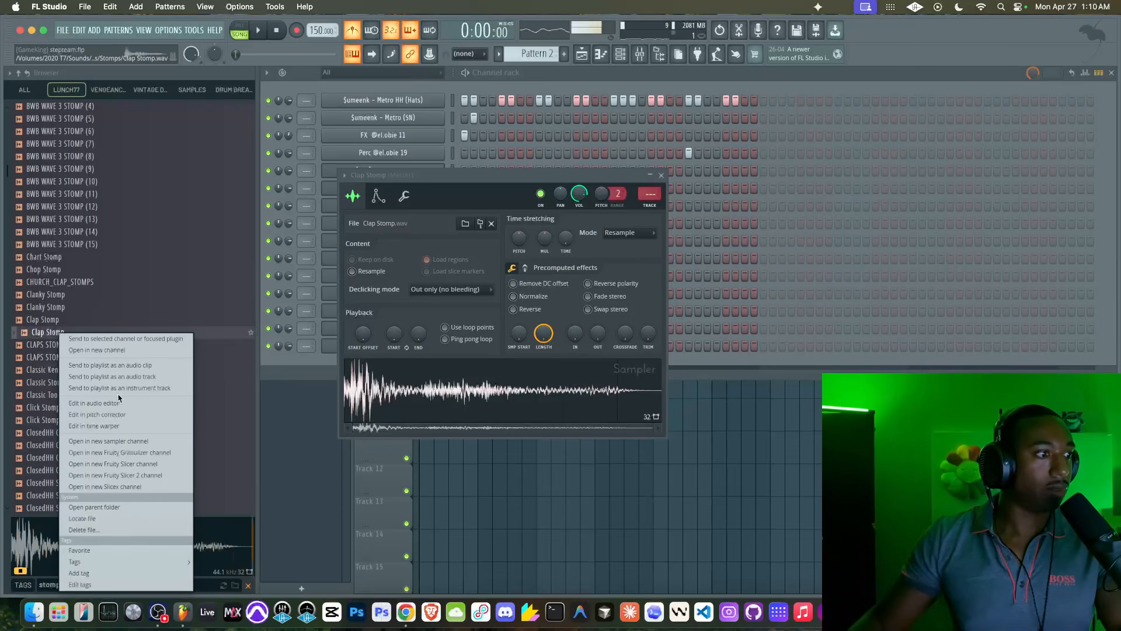
left_click(107, 507)
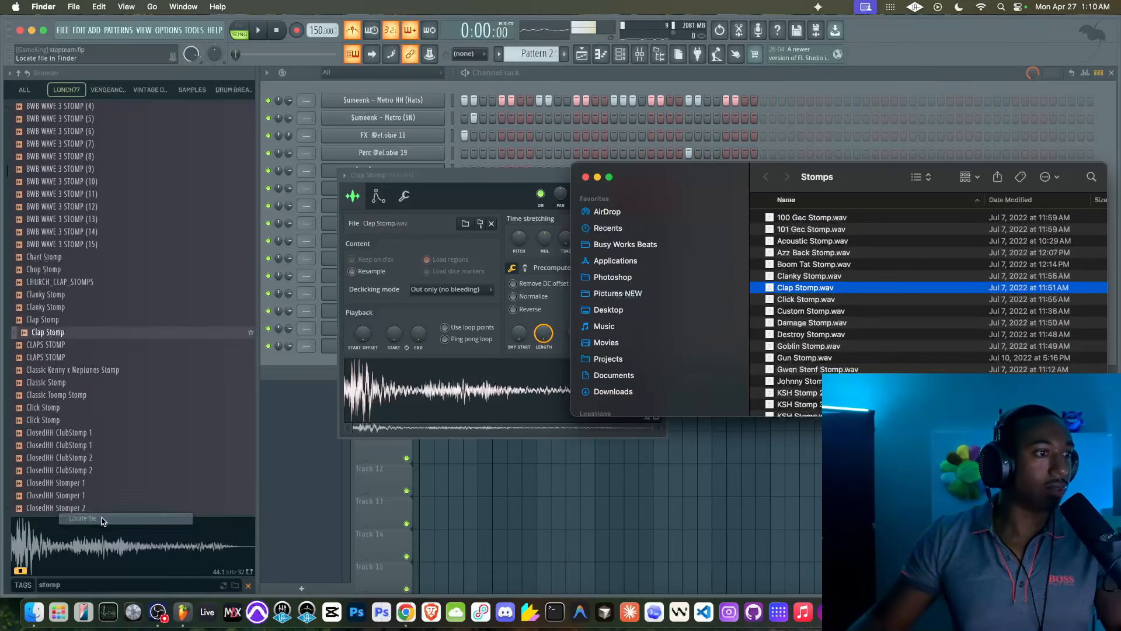
Examine the parent folders of the Stomps folder, and close the Finder windows and the Clap Stomp sampler
right_click(821, 178)
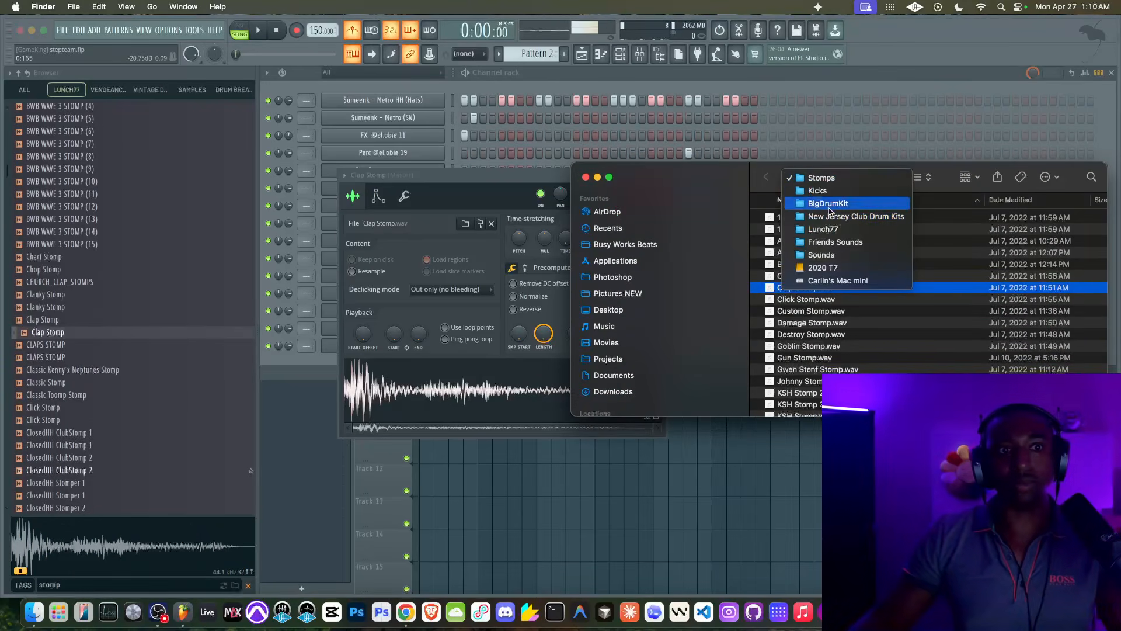
left_click(585, 177)
left_click(586, 177)
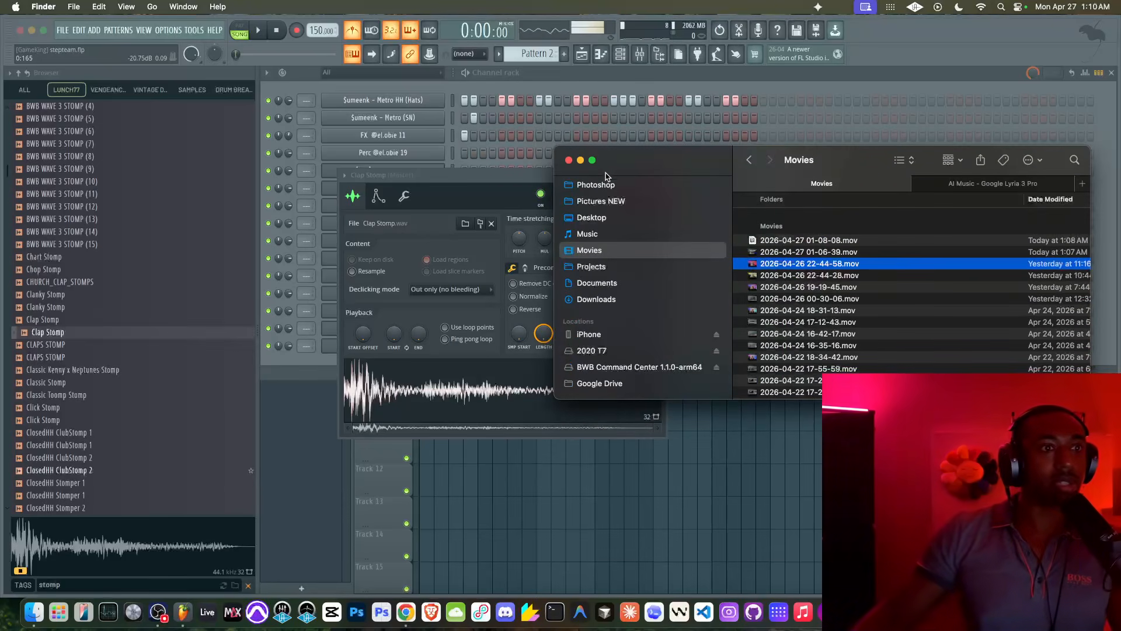
left_click(570, 161)
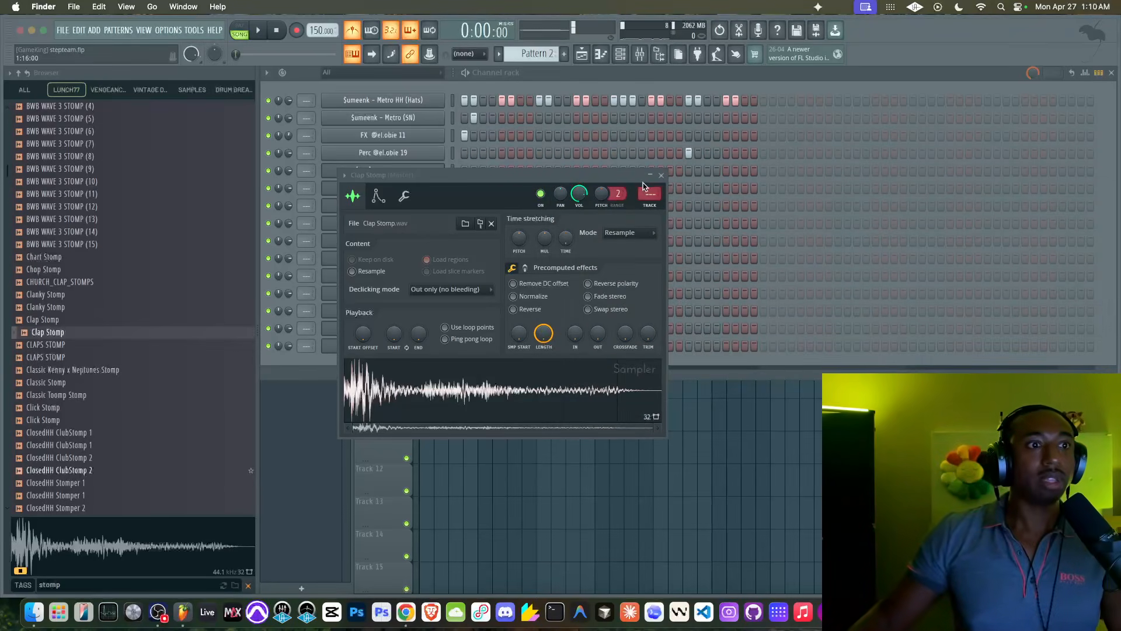
left_click(660, 175)
Audition the remaining stomp channels from Group_Stomp_01 down to Maaly Raw Stomp
left_click(452, 205)
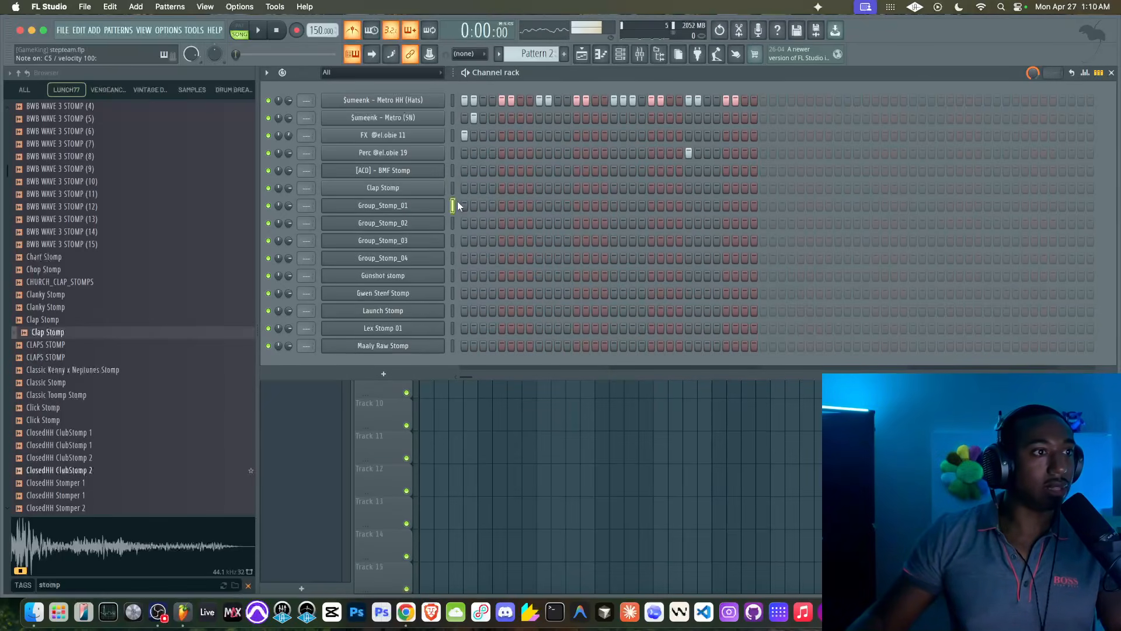
left_click(453, 239)
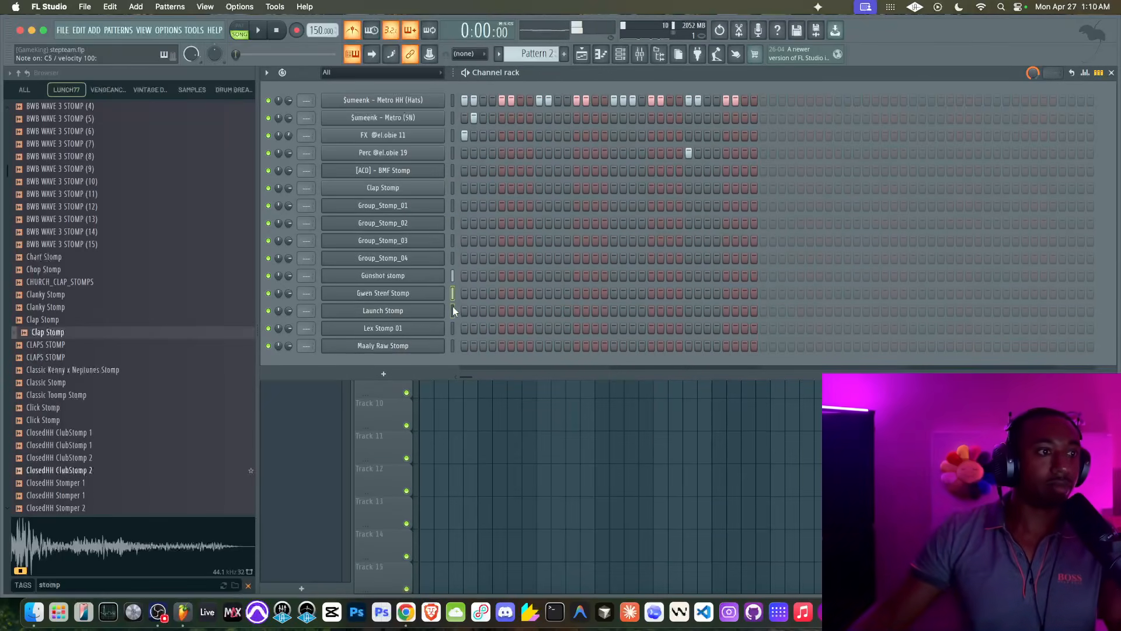
left_click(453, 346)
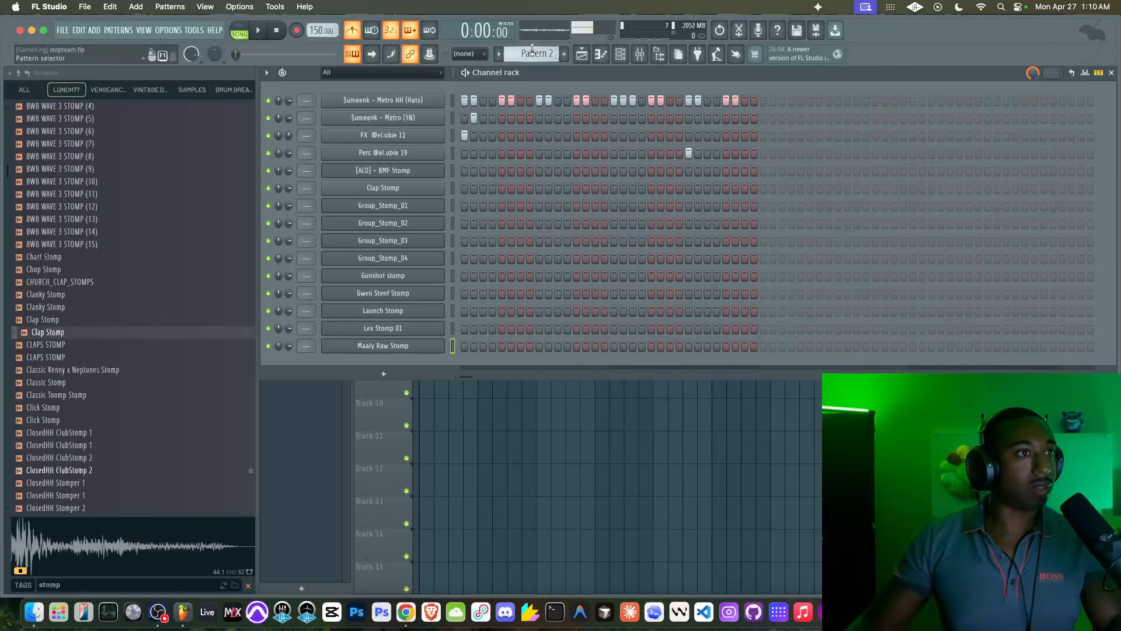
Switch to Pattern 3 and place hi-hat hits on steps 1, 2, 5, 6, 9 and 10
left_click_drag(513, 55, 513, 54)
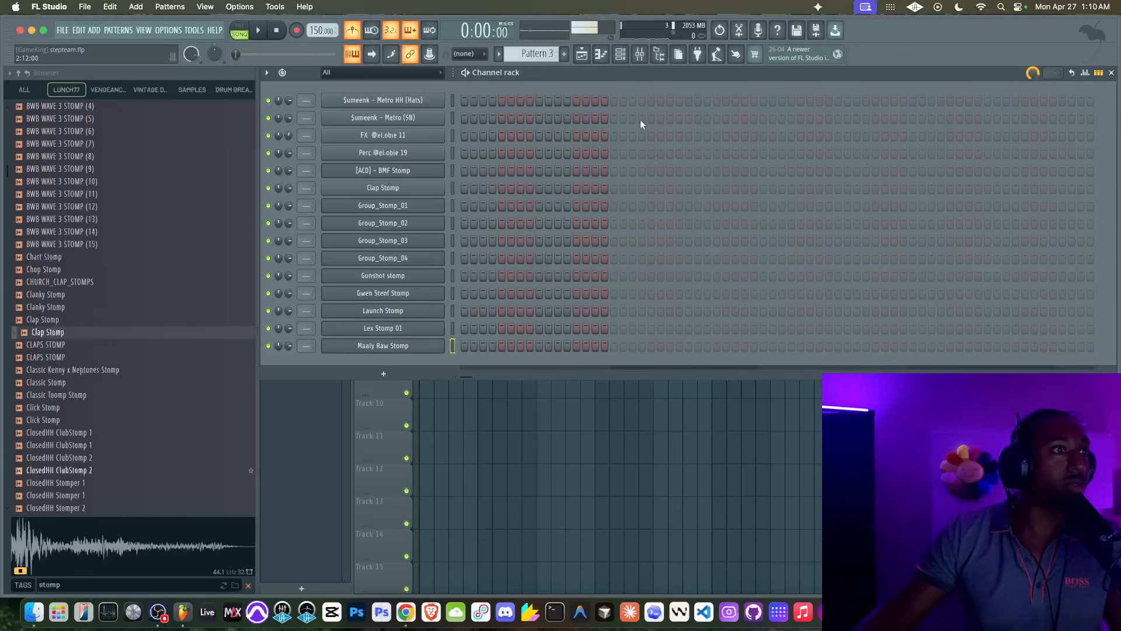
left_click(466, 100)
left_click(474, 100)
left_click(511, 100)
left_click(502, 100)
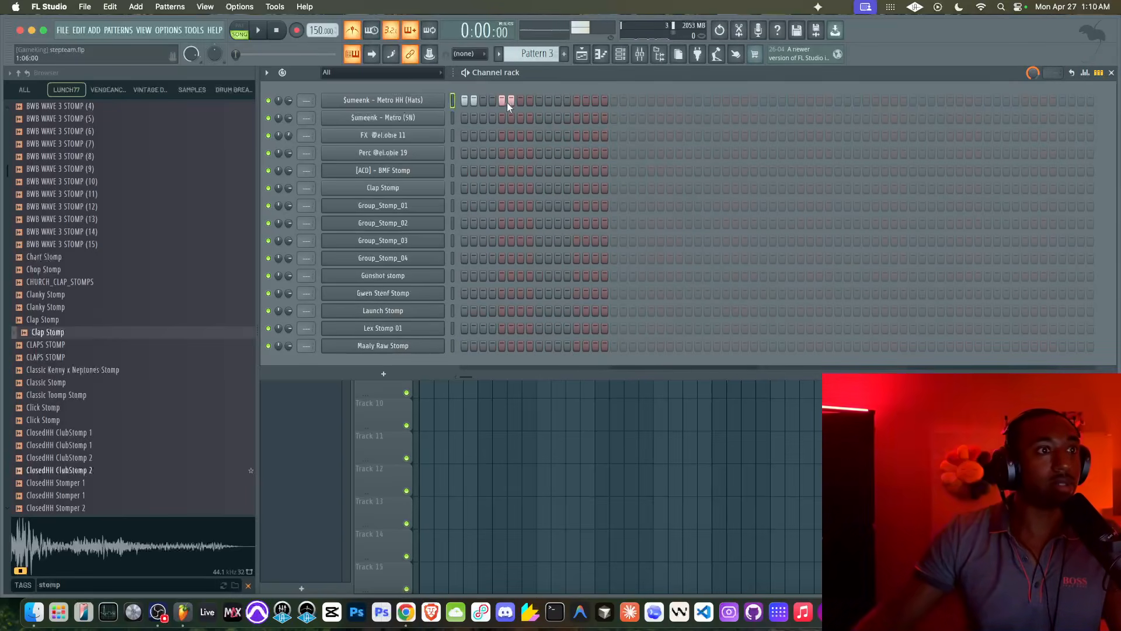
left_click(539, 100)
left_click(548, 101)
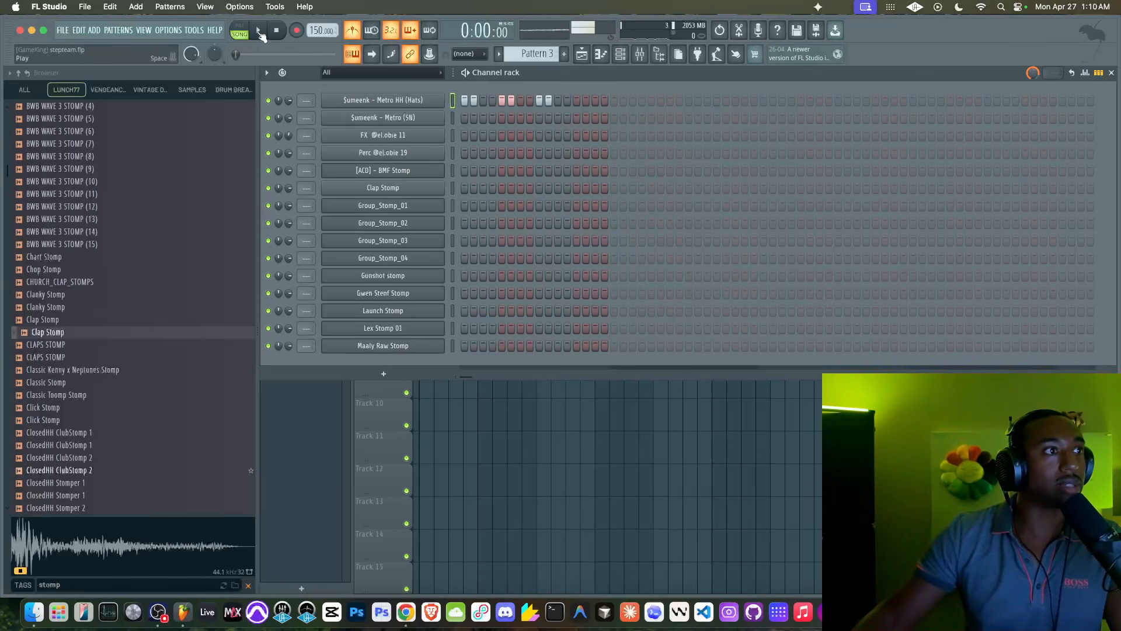
Extend Pattern 3's hi-hats with pairs on steps 13–14, 17–18, 21–22, 25–26 and 29–30, and play the pattern
key("l")
left_click(577, 100)
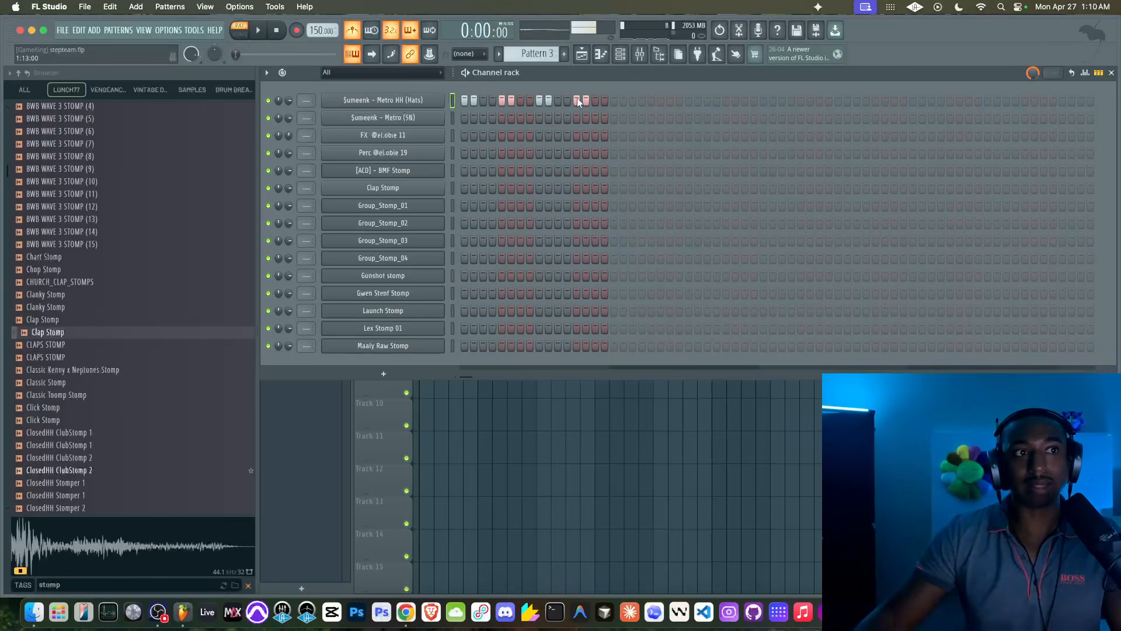
key("space")
left_click(586, 101)
left_click(614, 100)
left_click(623, 100)
left_click(651, 100)
left_click(660, 100)
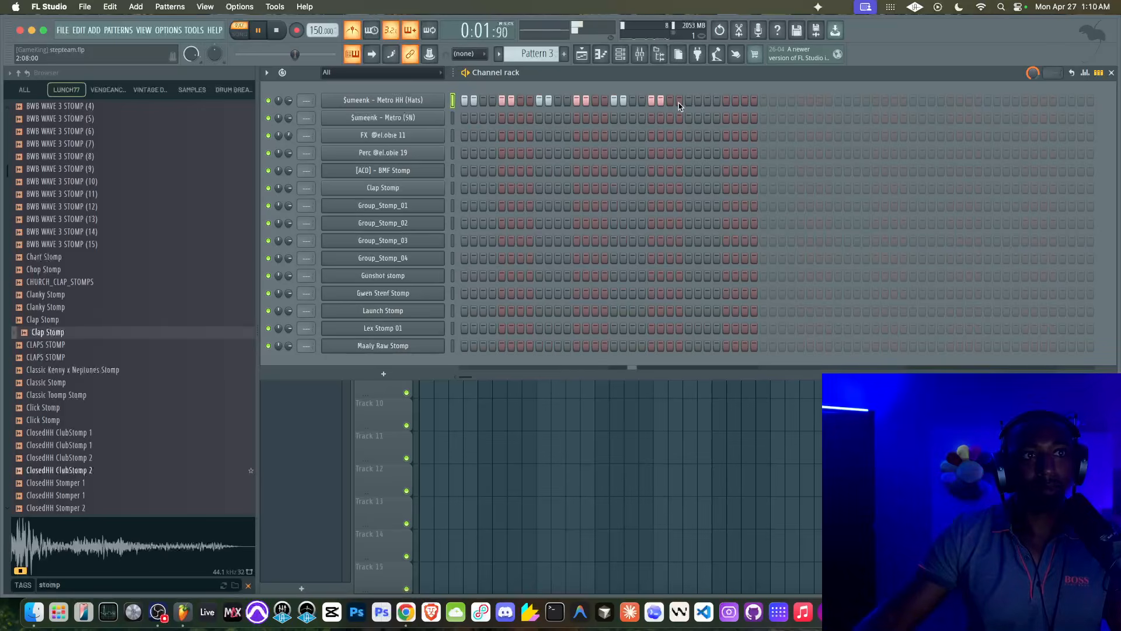
left_click(735, 100)
left_click(725, 101)
key("space")
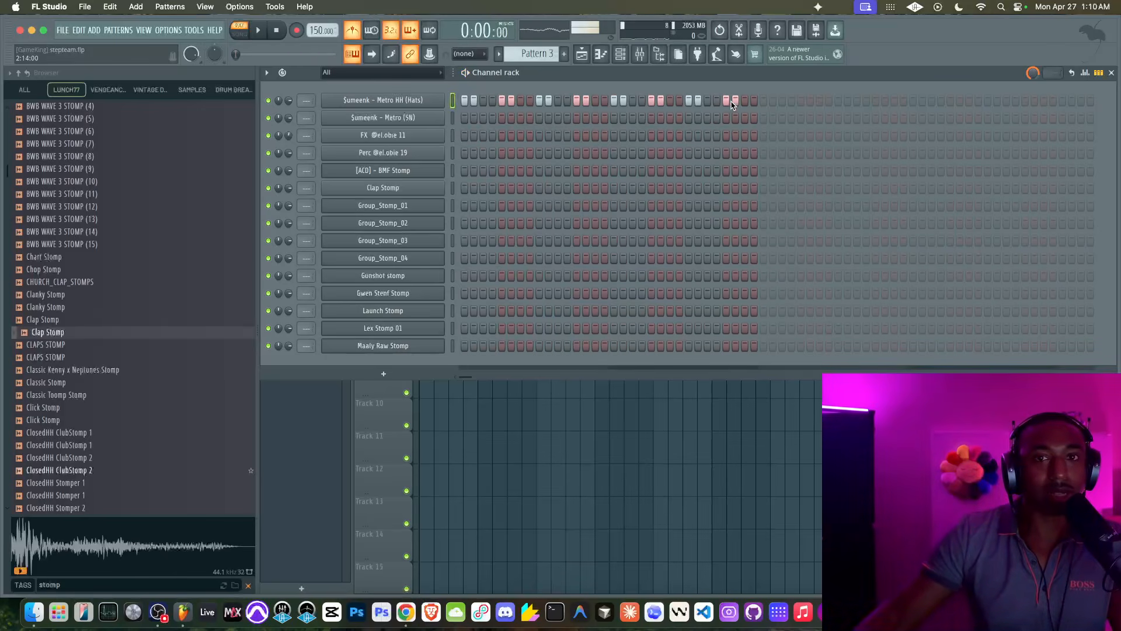
key("space")
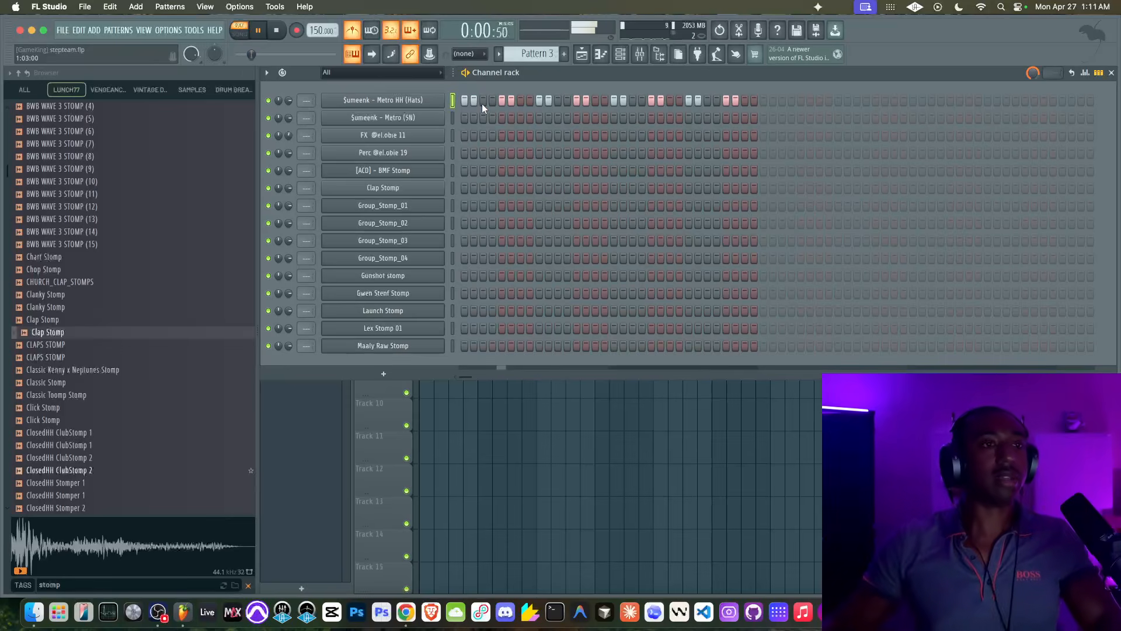
key("space")
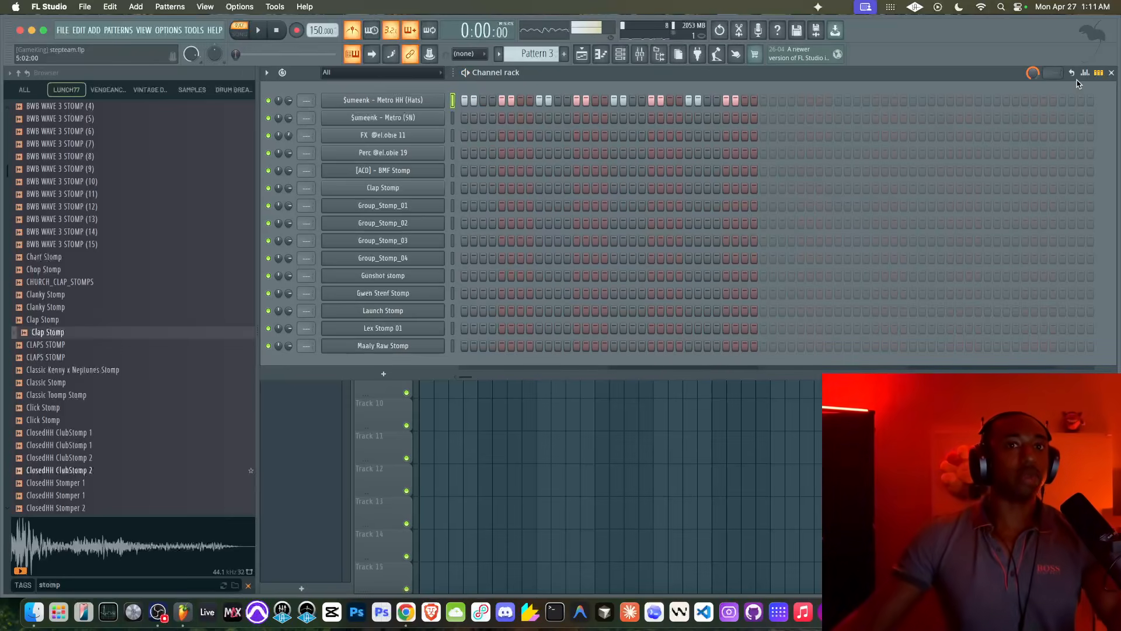
Add 1/64 dotted Repeat values to the hi-hat hits on steps 9, 10, 25 and 26 in the graph editor, and close it
left_click(1085, 73)
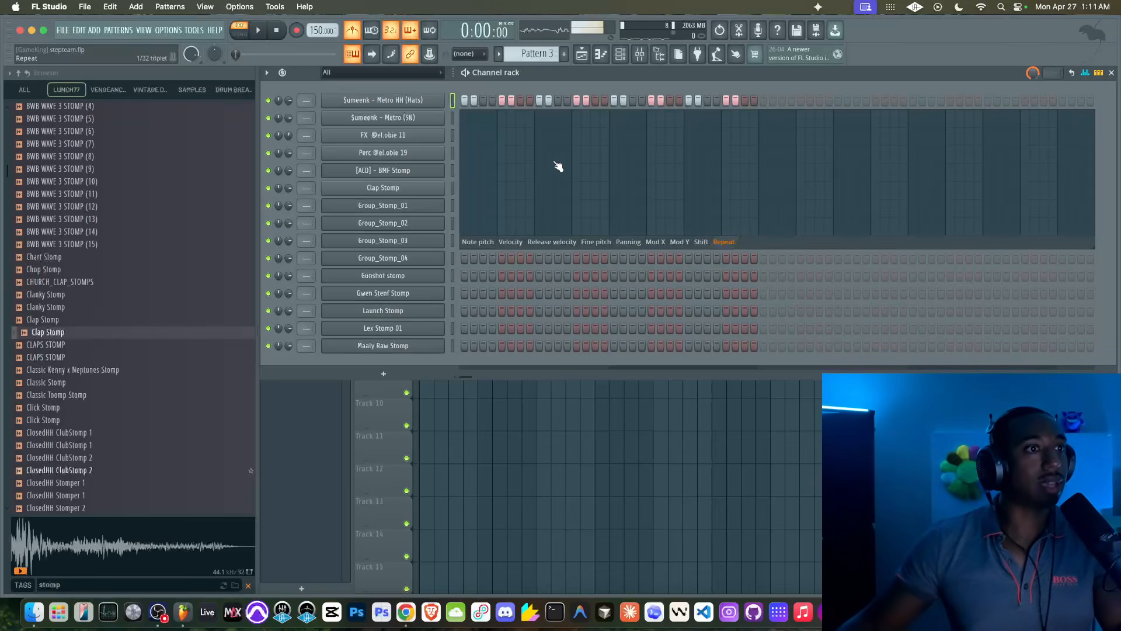
left_click_drag(539, 170, 548, 171)
key("space")
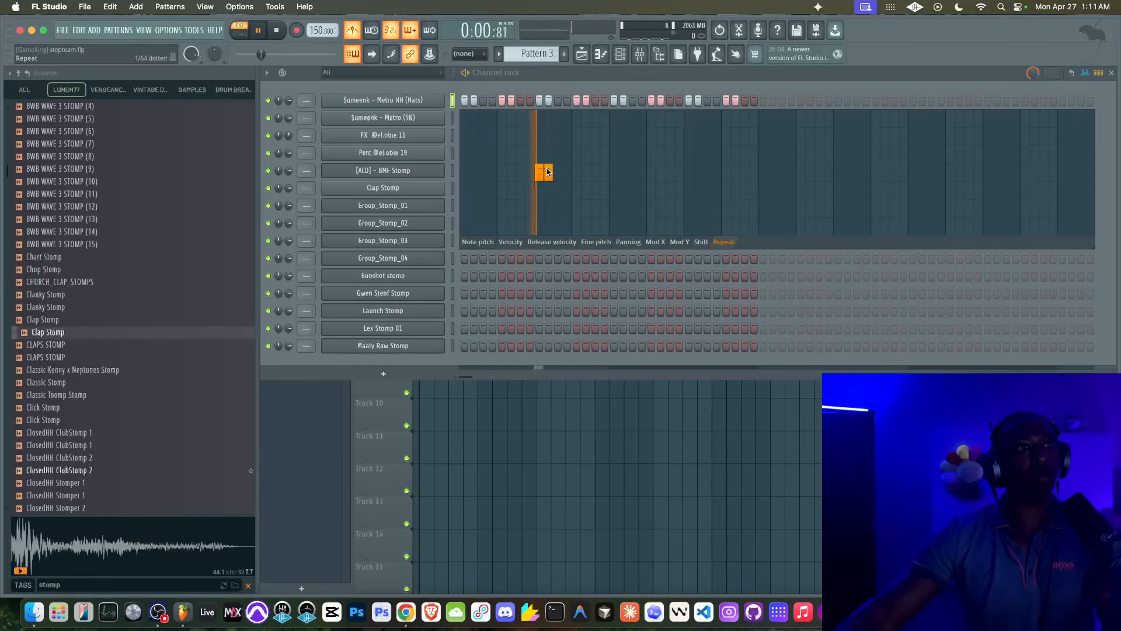
left_click(696, 172)
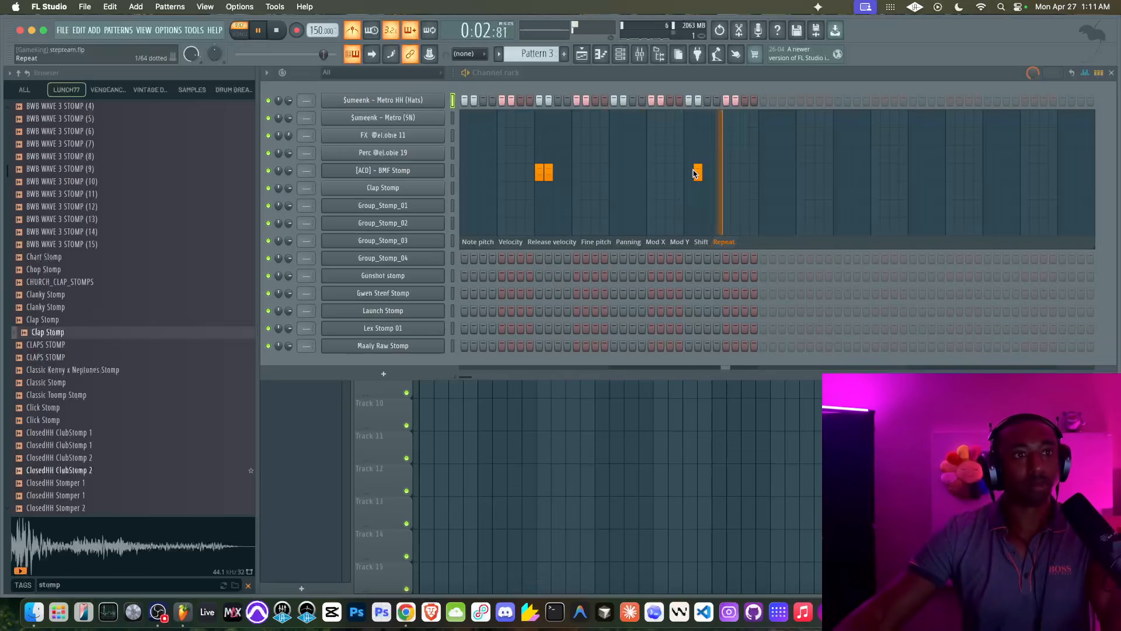
left_click(689, 171)
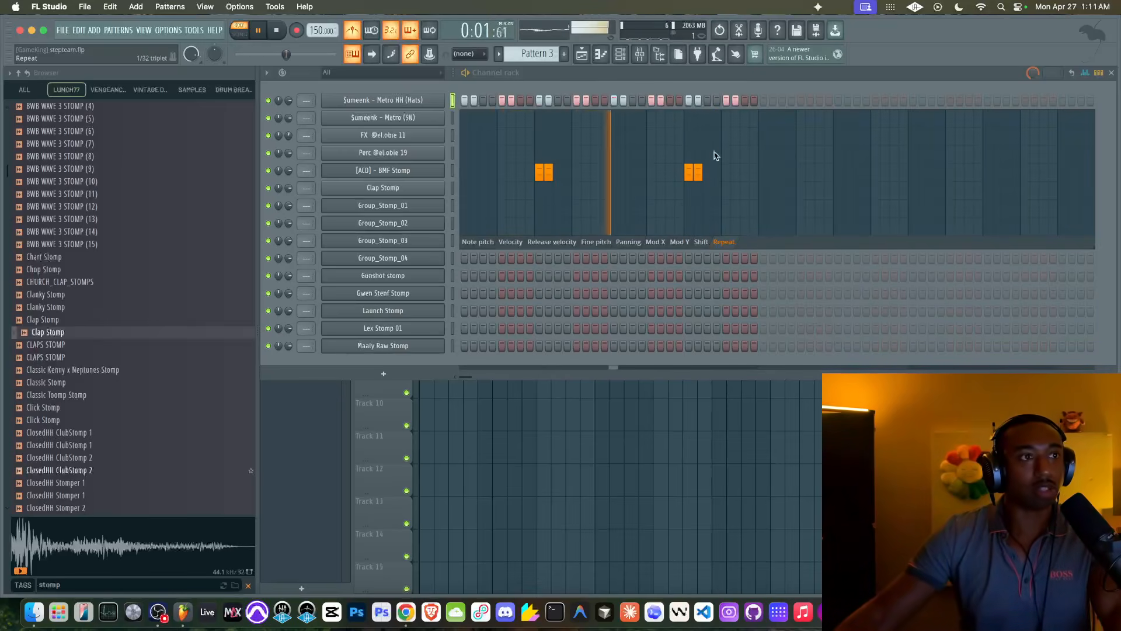
left_click(1085, 73)
key("space")
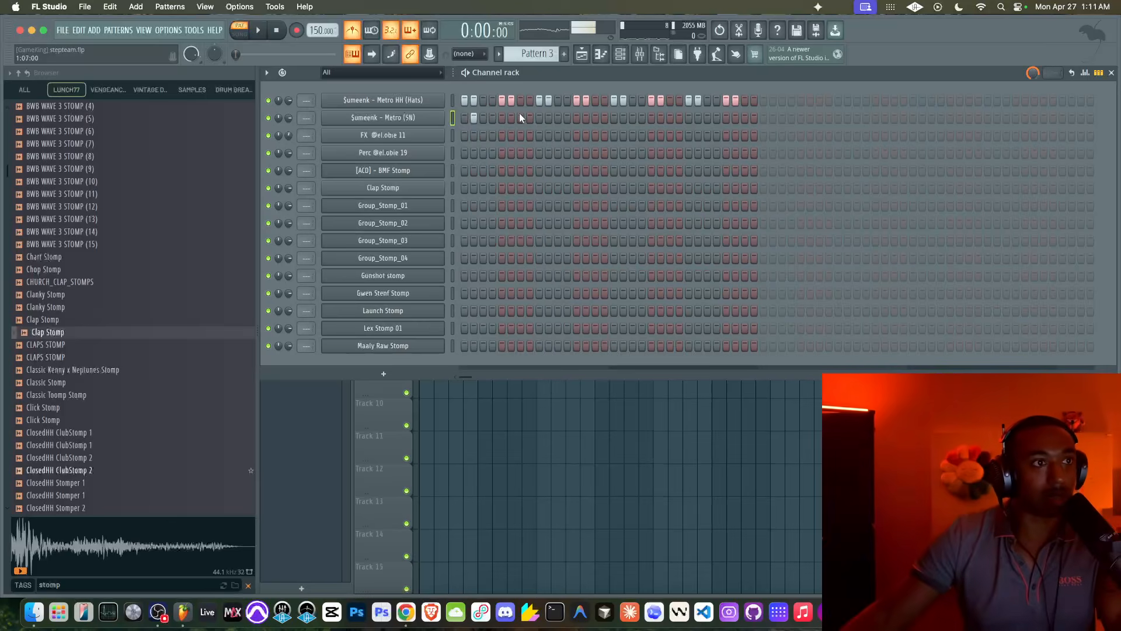
Place Metro snare hits on steps 2, 14 and 17 while the pattern plays, and save the project
key("space")
left_click(585, 118)
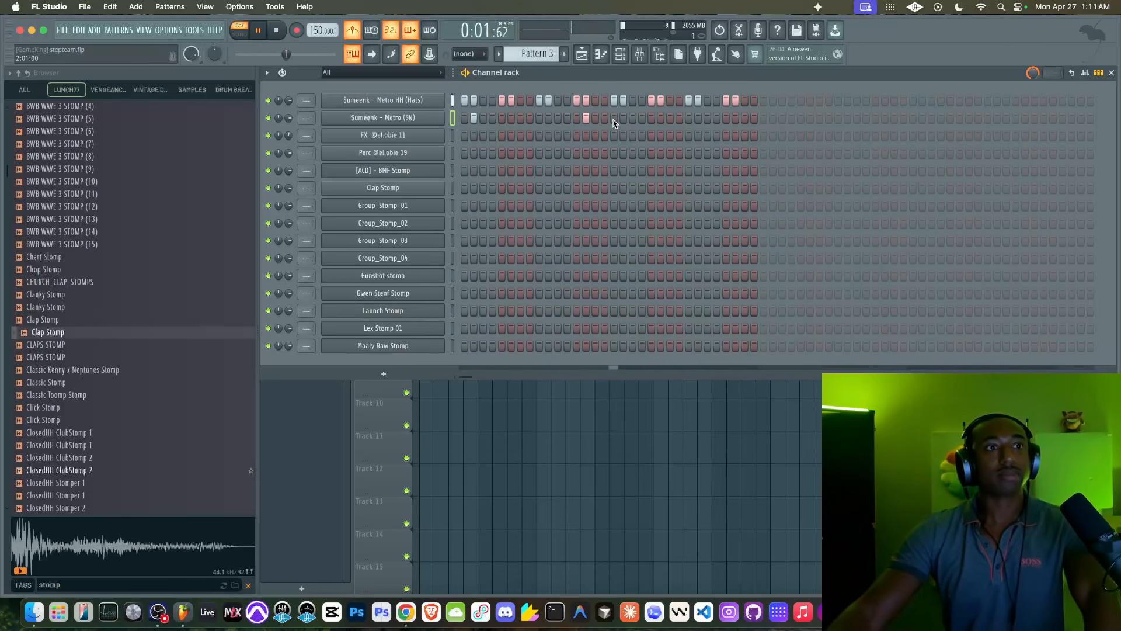
left_click(613, 118)
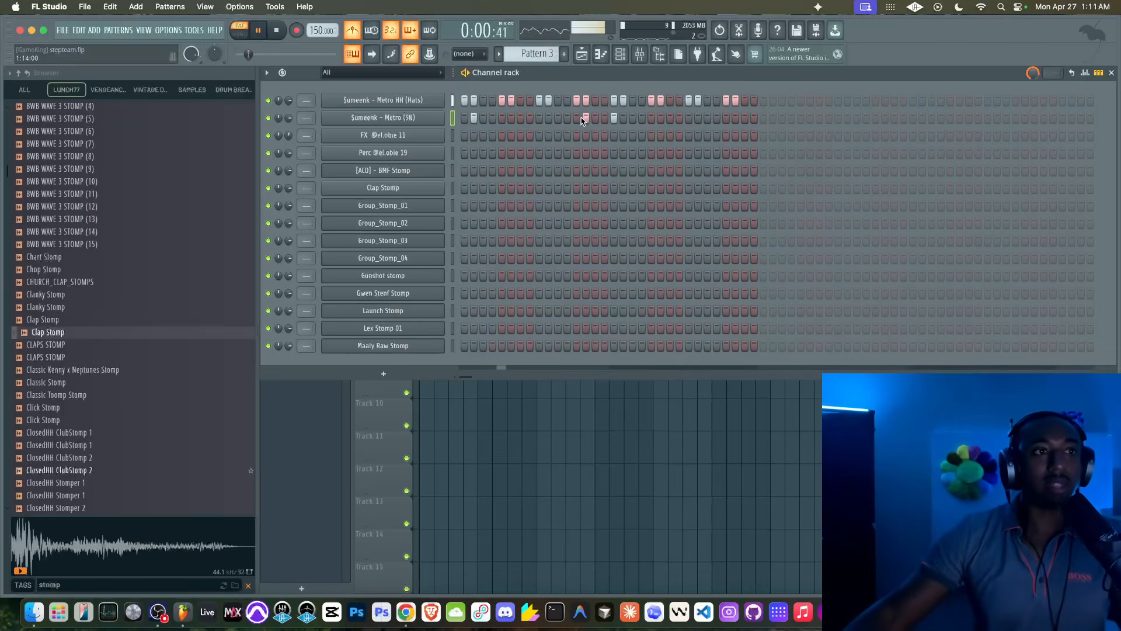
left_click(642, 118)
right_click(650, 121)
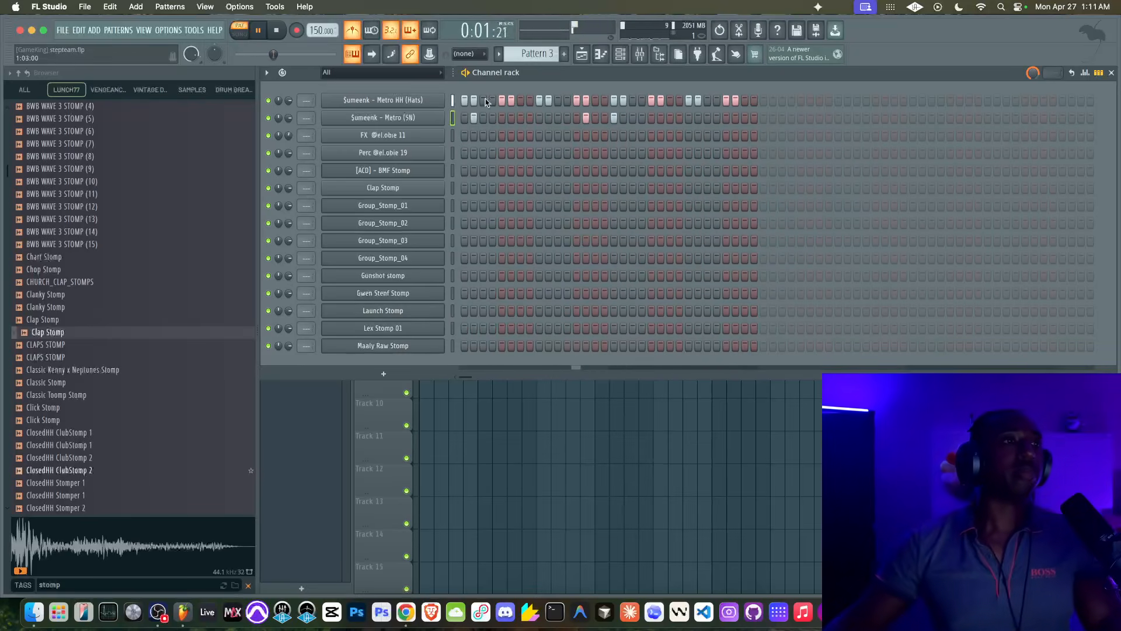
key("super+s")
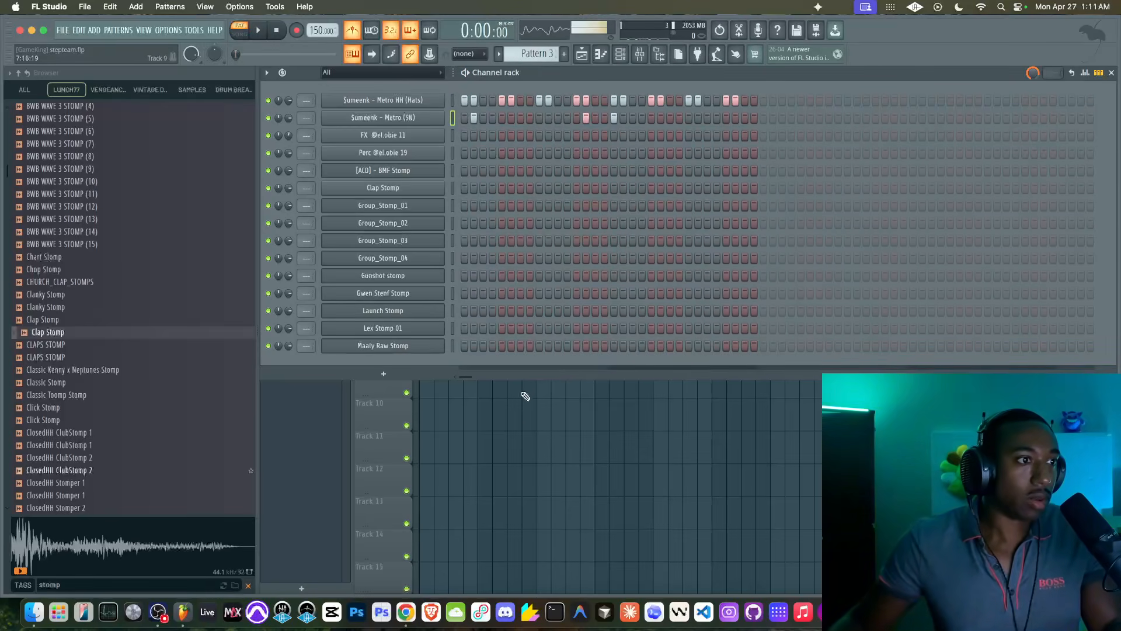
Duplicate the Pattern 1 and Pattern 2 clips on Track 1 of the playlist and play the arrangement in song mode
key("F6")
key("ctrl+a")
key("ctrl+b")
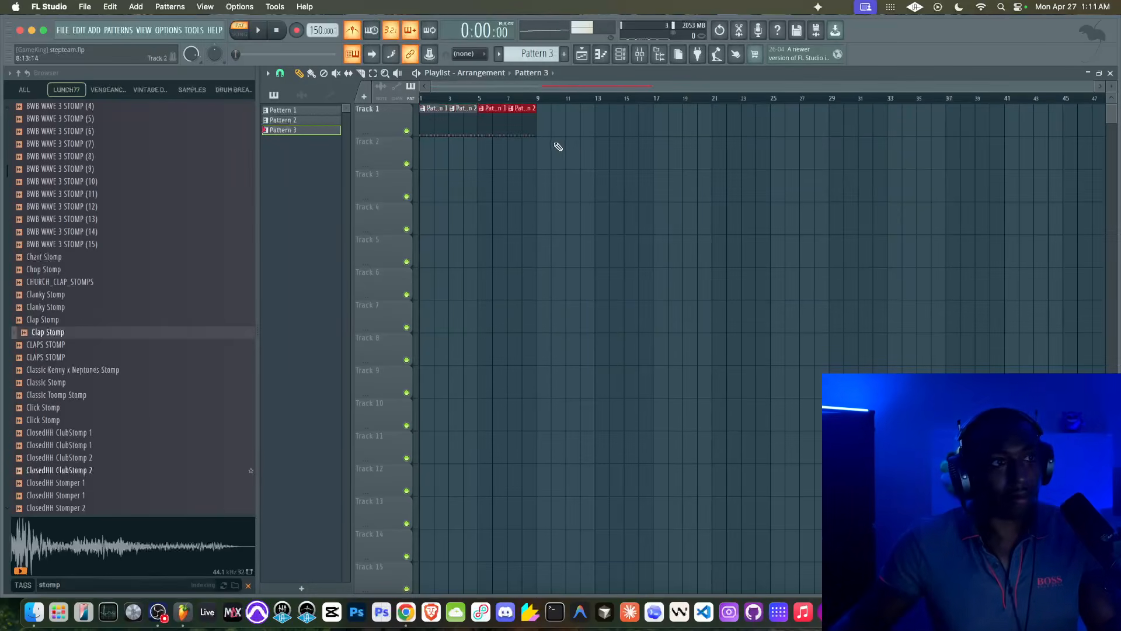
left_click(240, 34)
key("space")
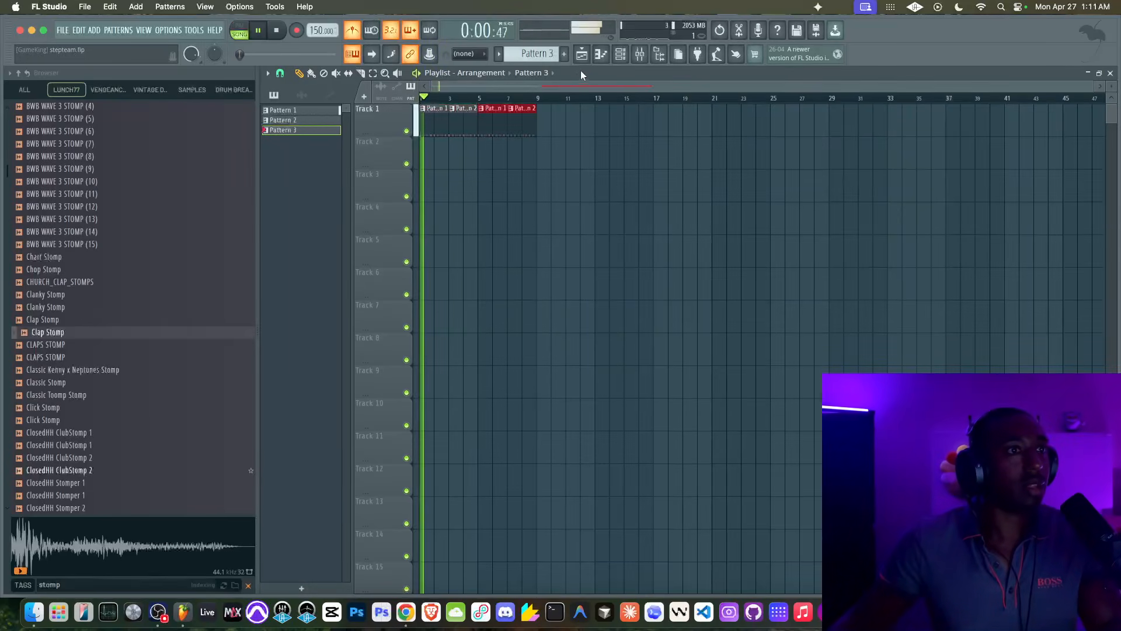
left_click(626, 56)
key("space")
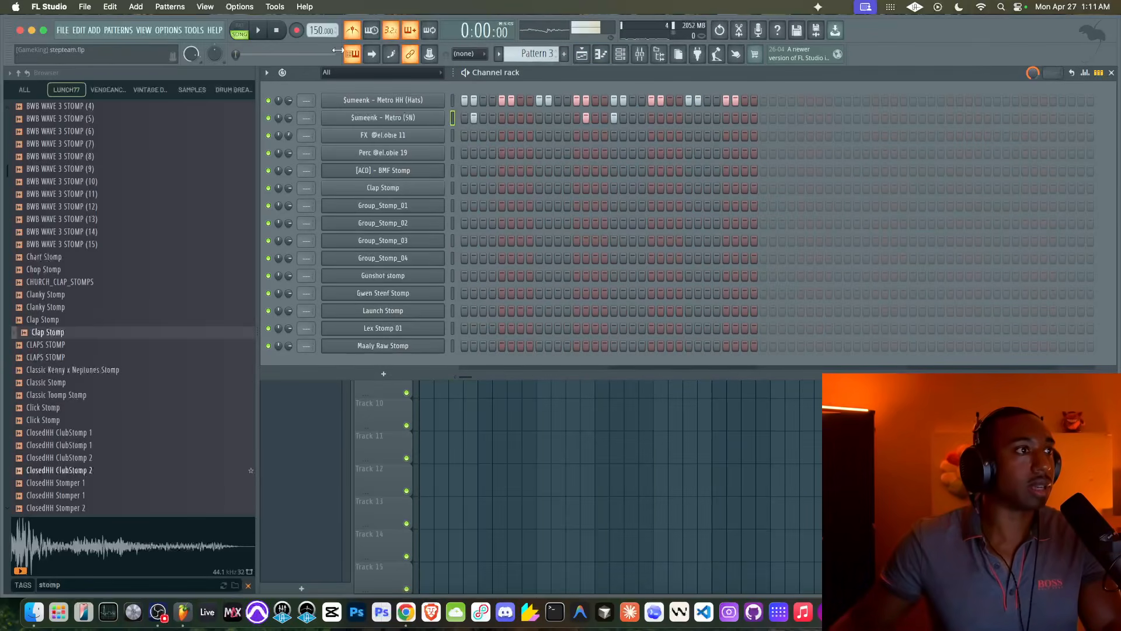
left_click(240, 32)
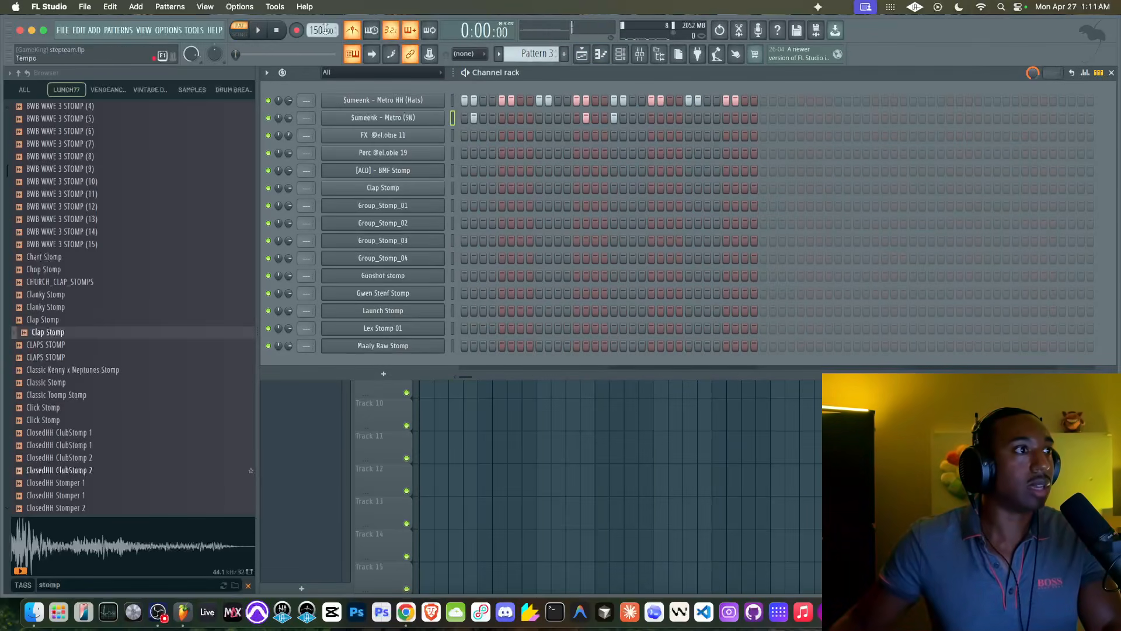
left_click(452, 135)
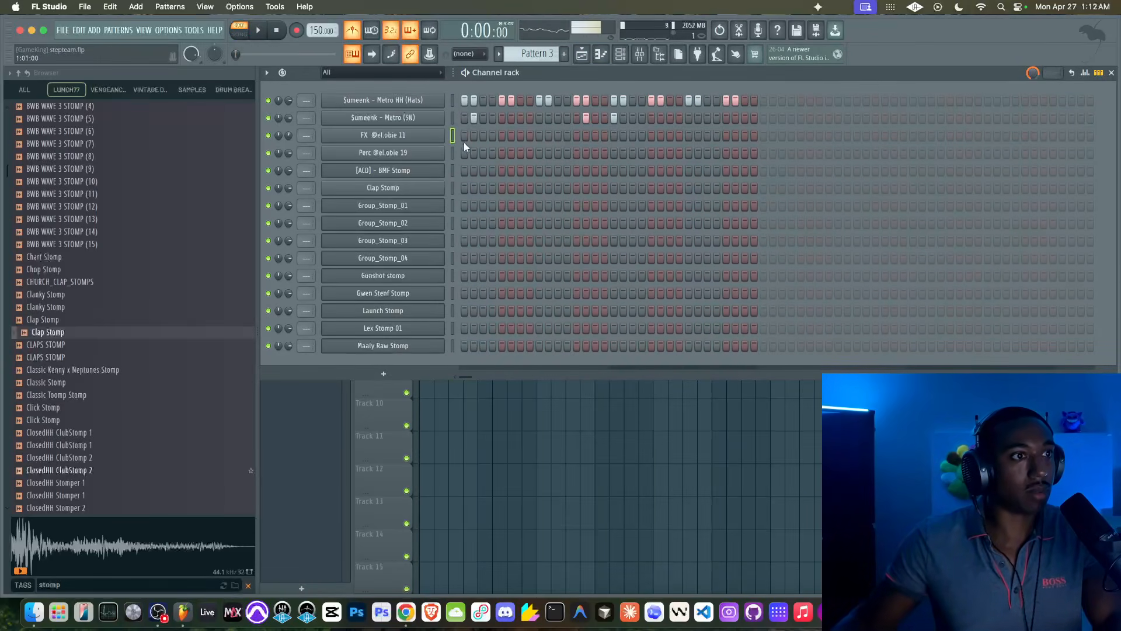
left_click(464, 135)
key("space")
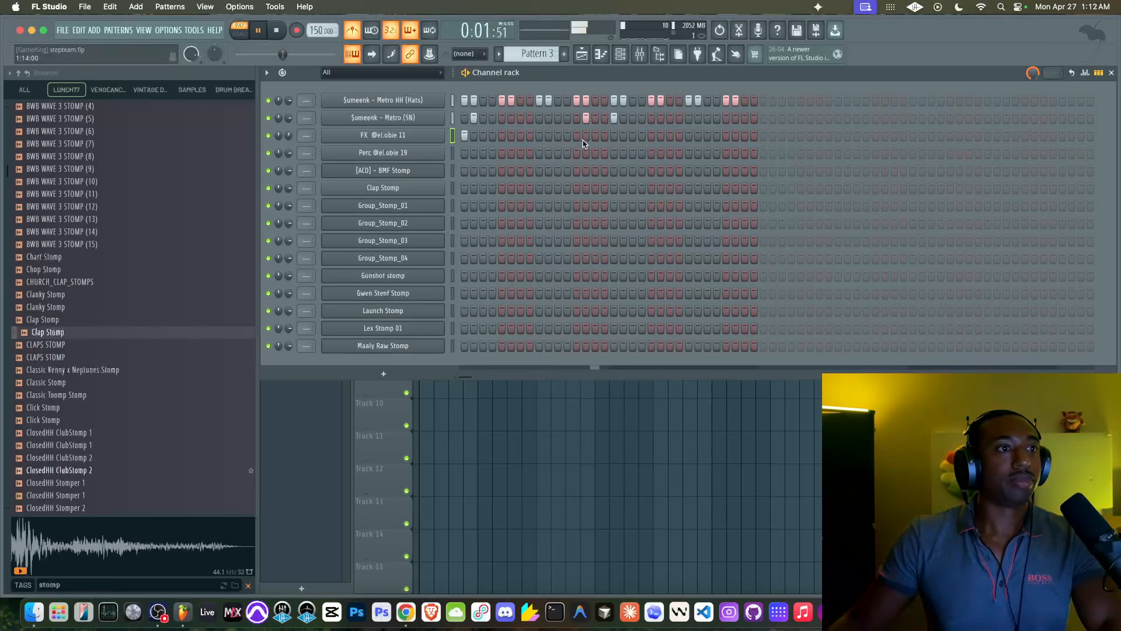
key("space")
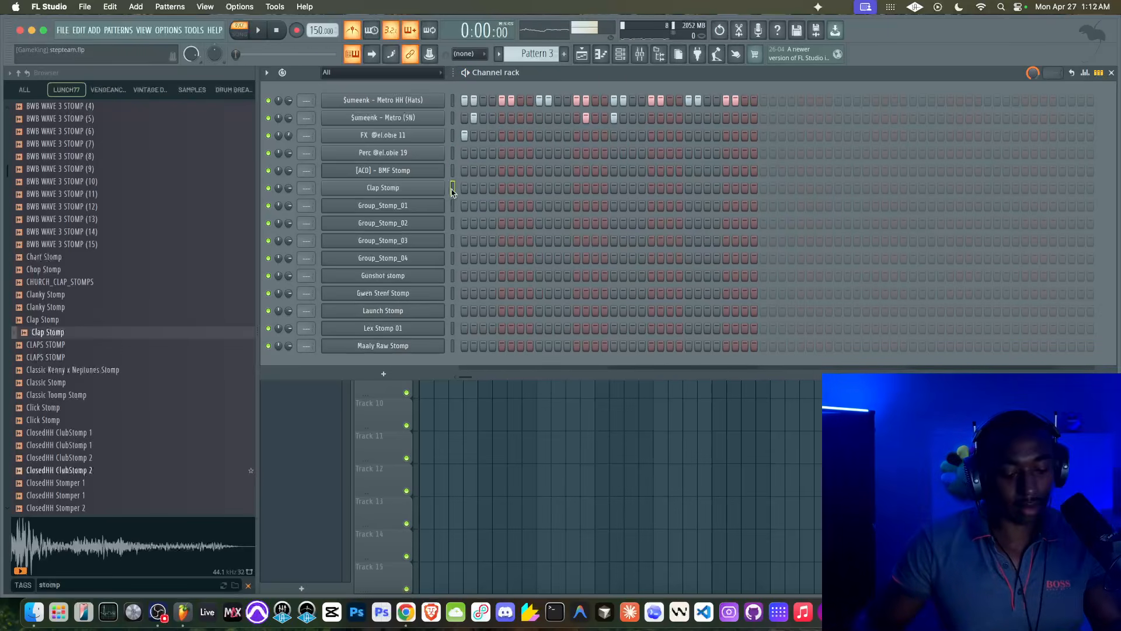
key("alt+Up")
key("alt+Up")
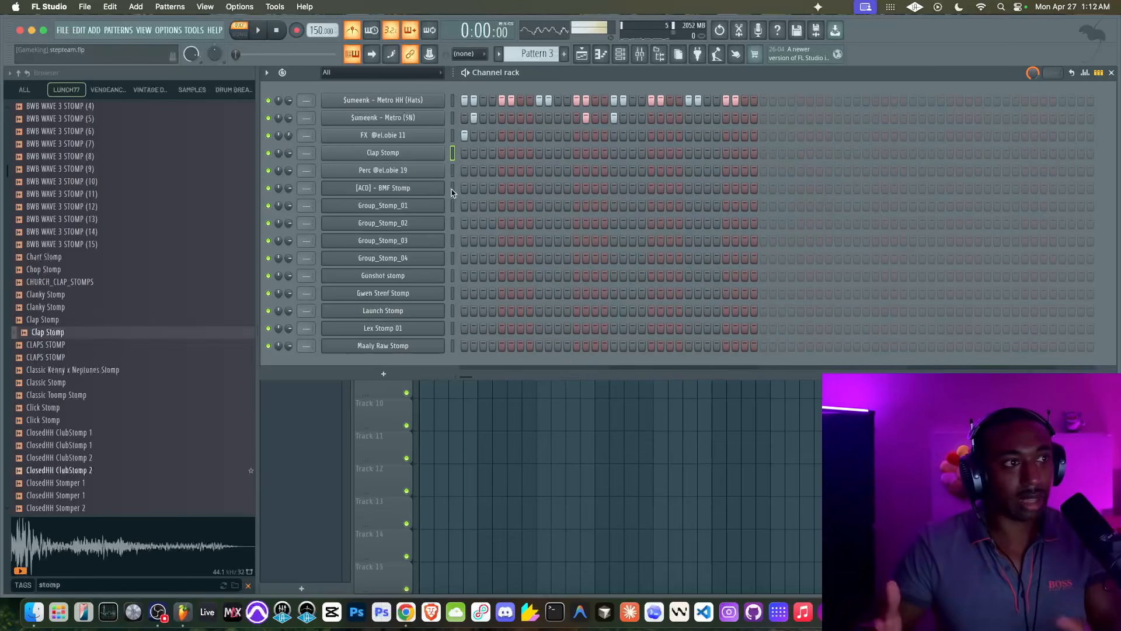
left_click(464, 153)
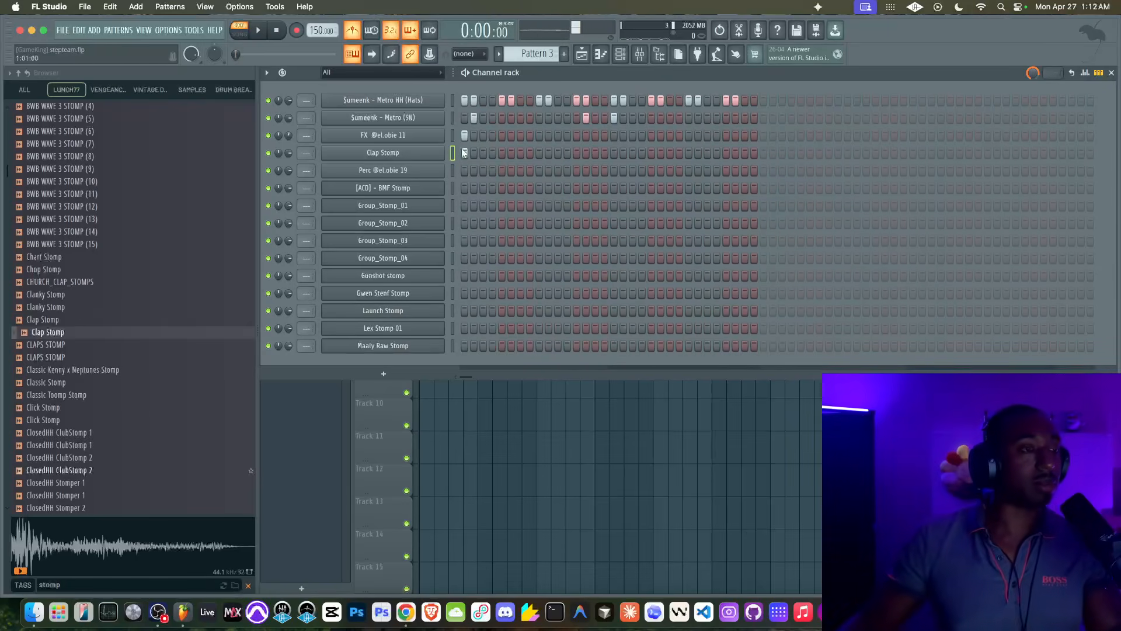
right_click(440, 154)
left_click(525, 188)
key("space")
key("space")
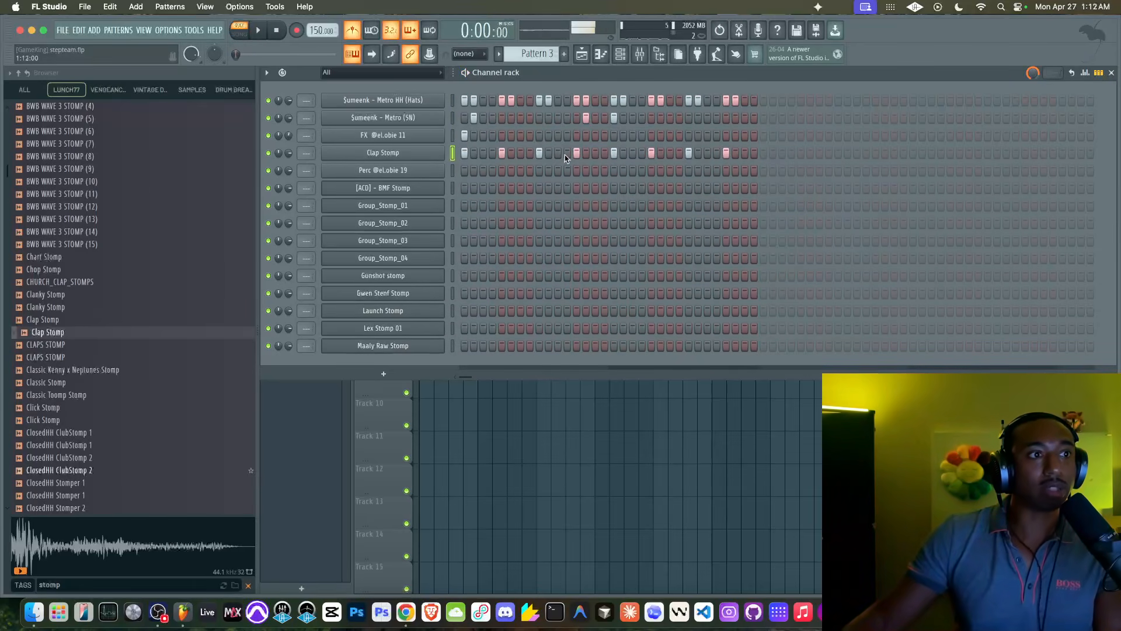
Remove the Clap Stomp hits on steps 5 and 21 and lower the channel's volume during playback
left_click(504, 153)
key("space")
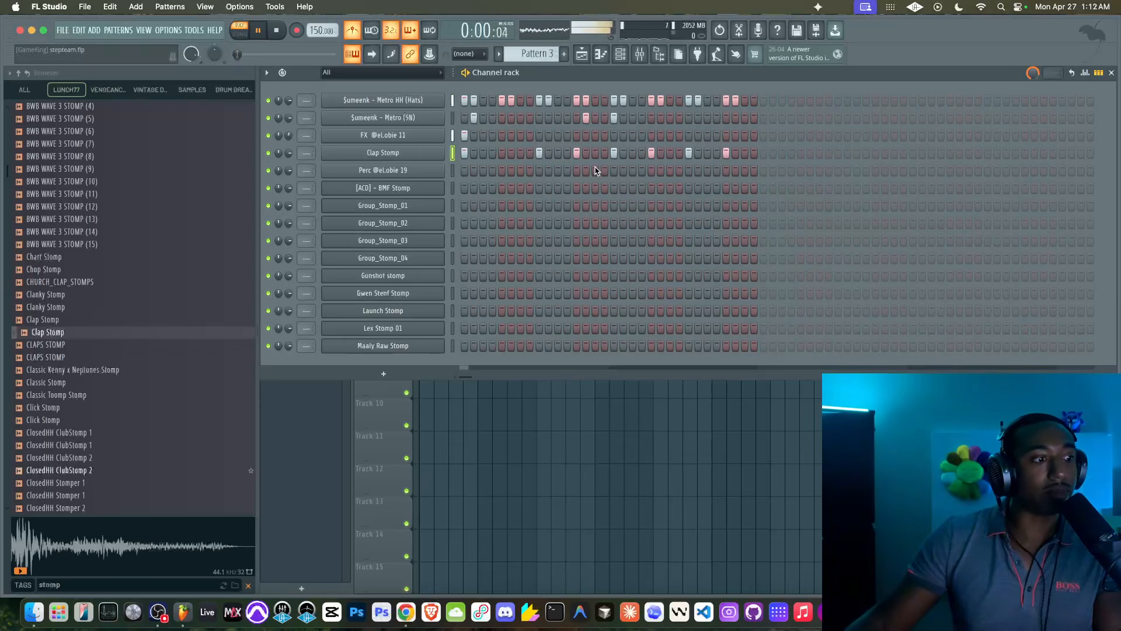
left_click(651, 154)
left_click_drag(288, 153, 289, 164)
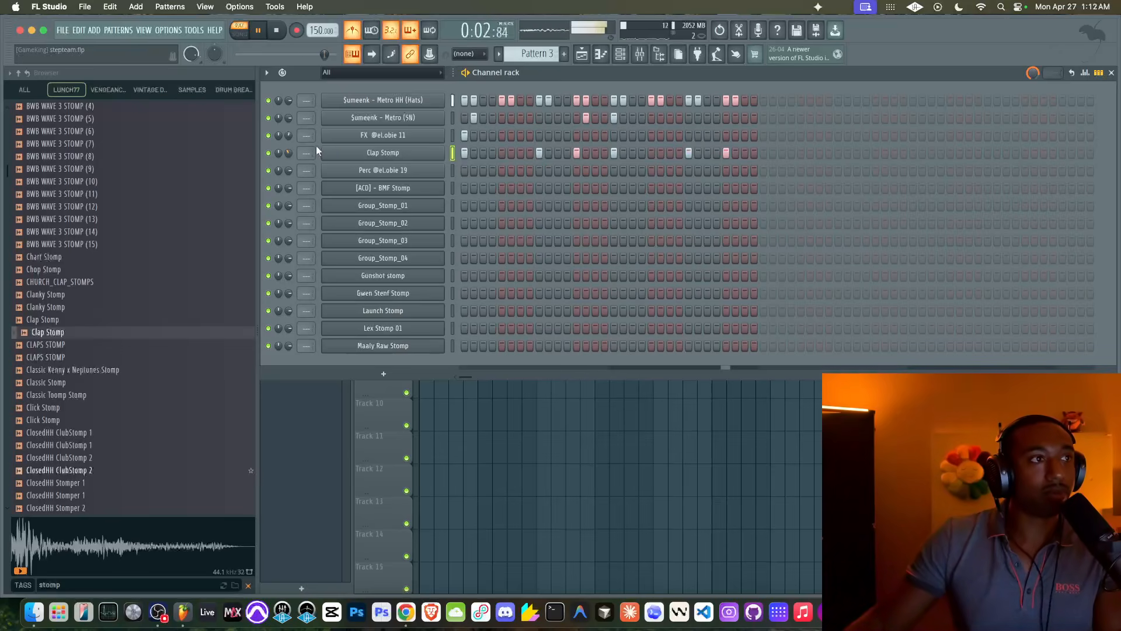
Stop Pattern 3, step through the other patterns and switch to Pattern 2 to play it
right_click(505, 404)
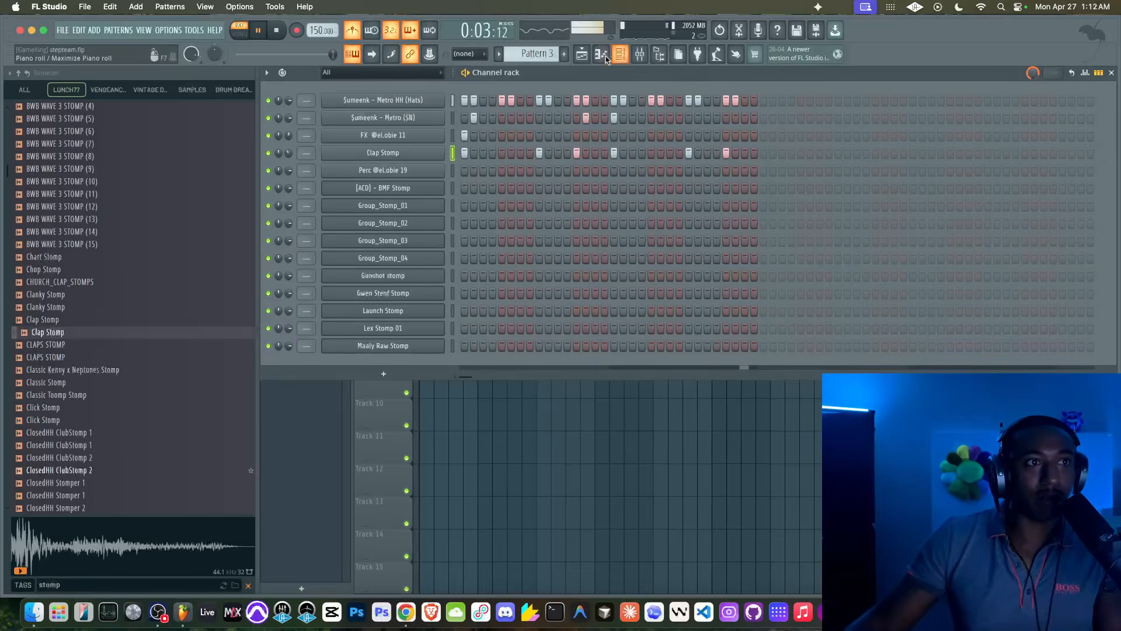
left_click(620, 55)
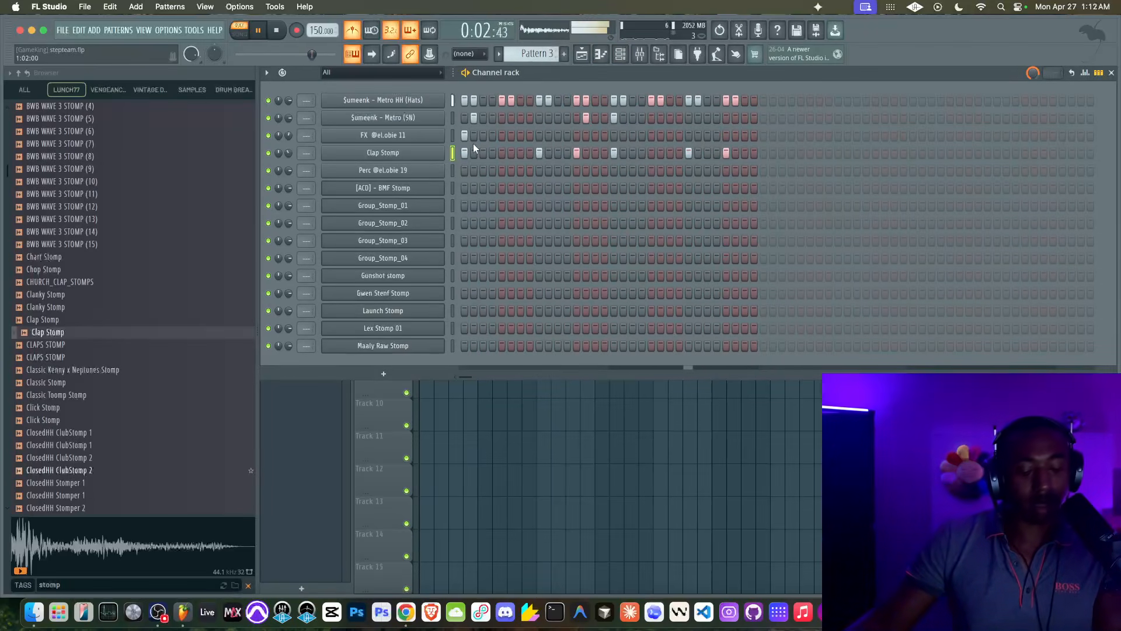
key("space")
key("super+x")
scroll(537, 51, "up", 2)
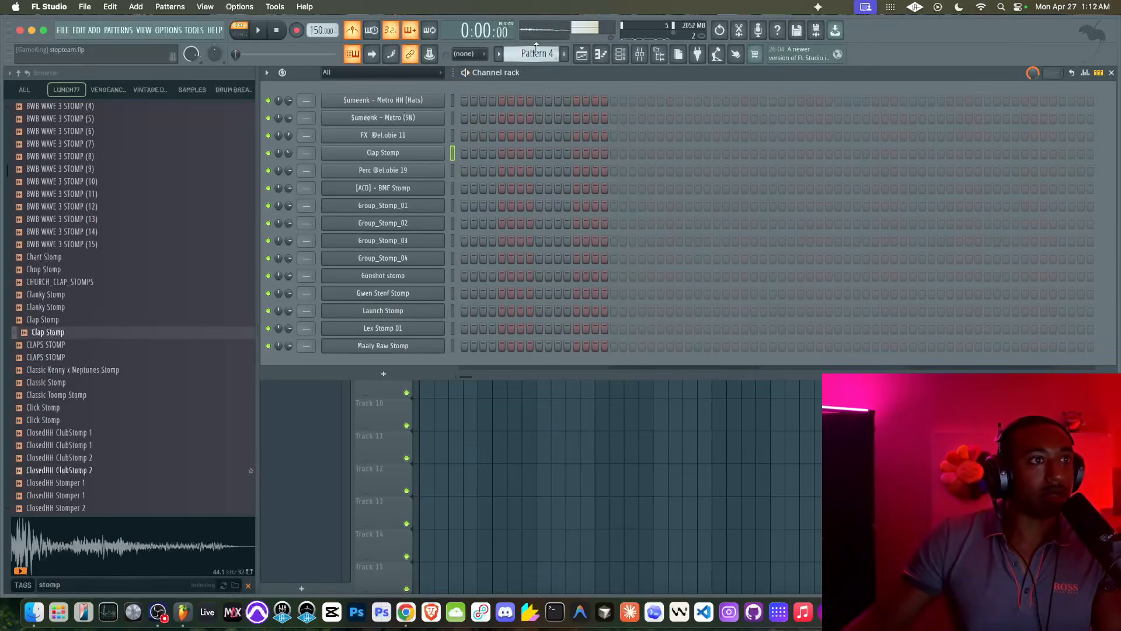
scroll(534, 54, "down", 1)
key("space")
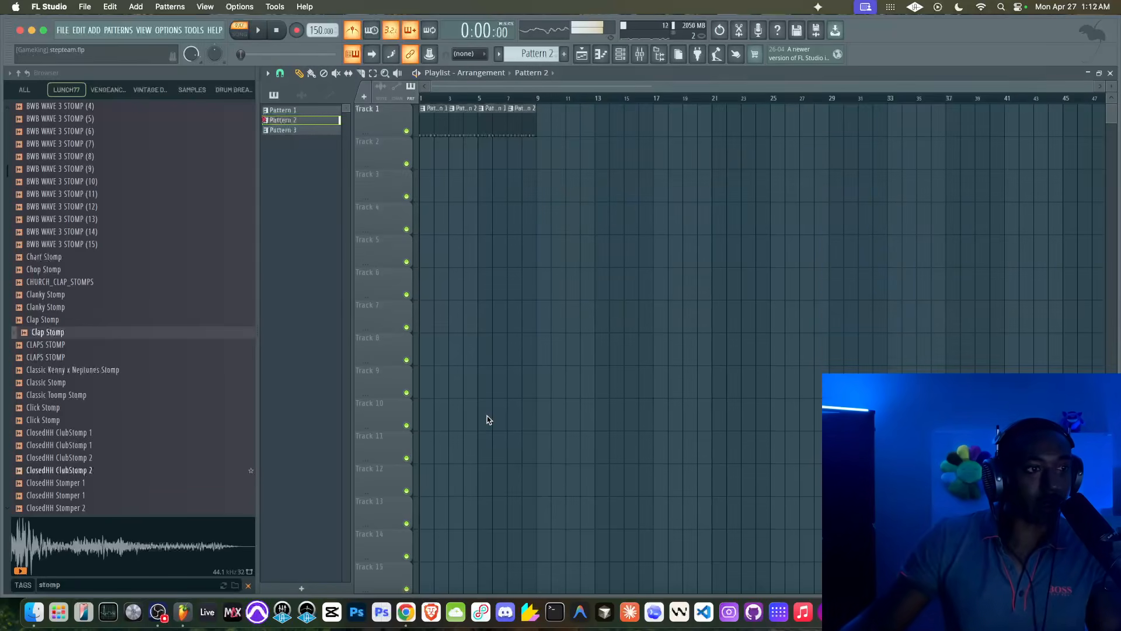
Save the project, switch to song mode, and arm the KORG track in the mixer for recording
key("super+s")
left_click(240, 37)
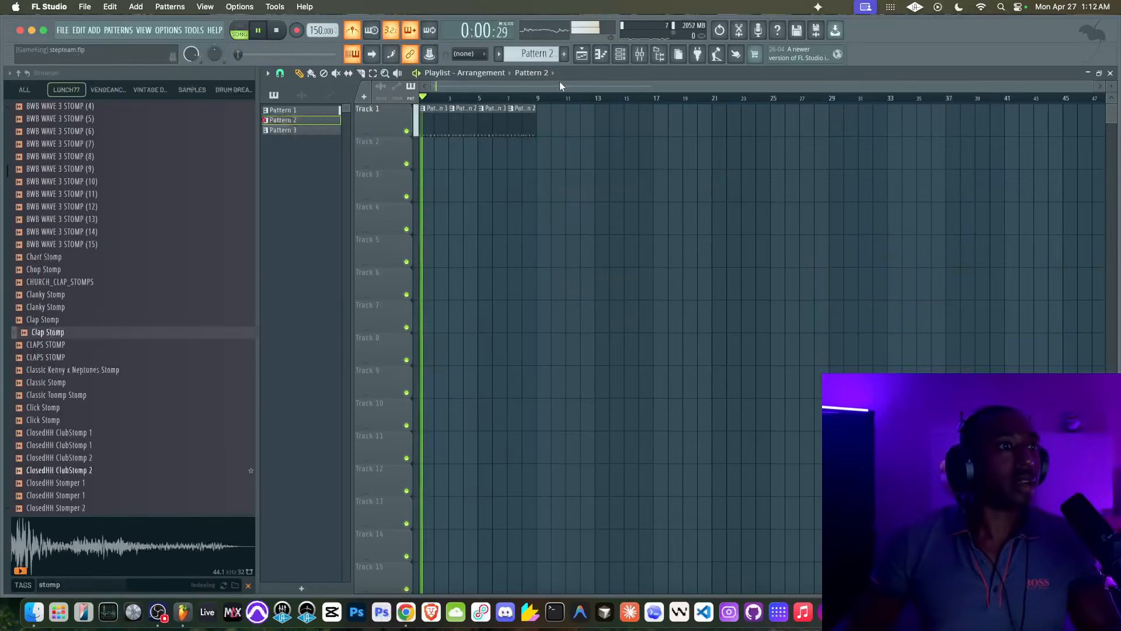
left_click(640, 59)
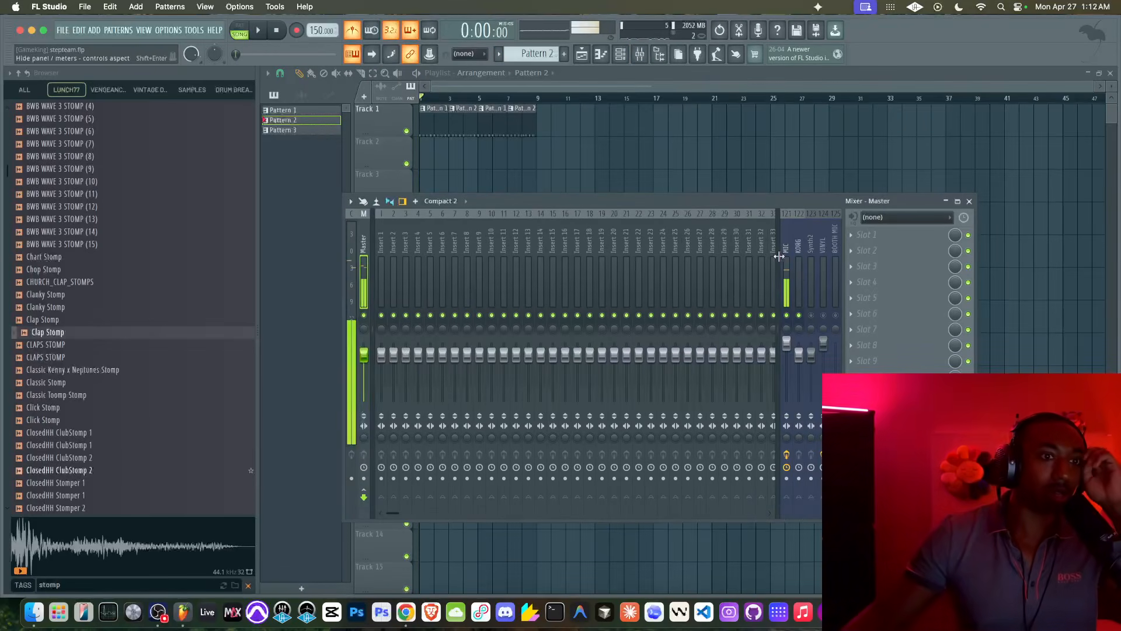
left_click(798, 275)
left_click(799, 479)
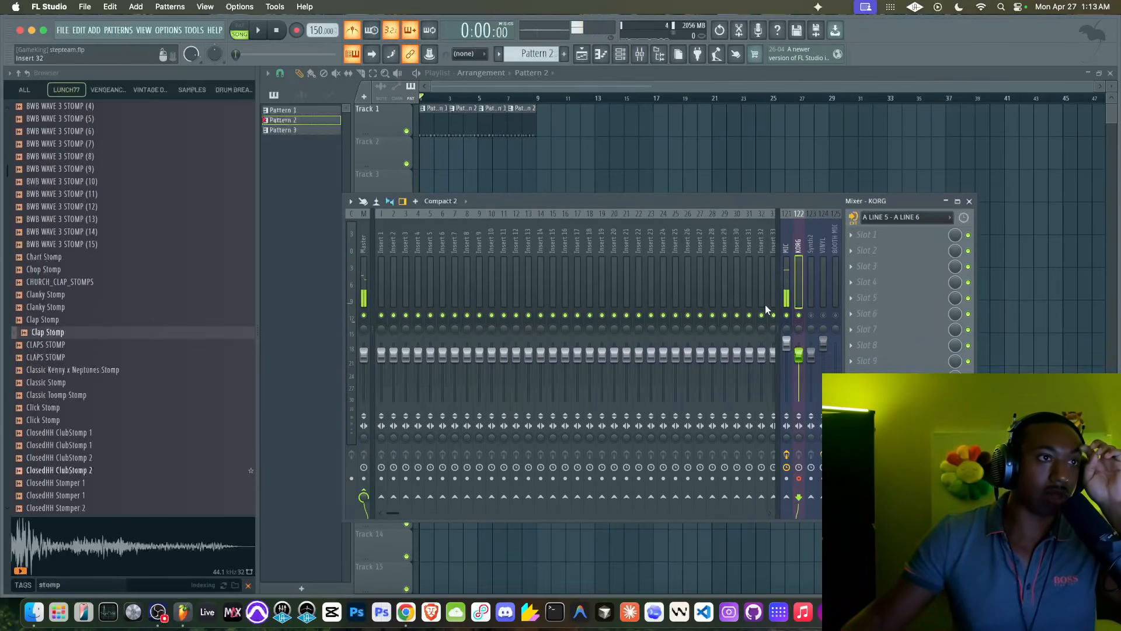
Add a Sampler channel to the channel rack and return to the playlist
key("F6")
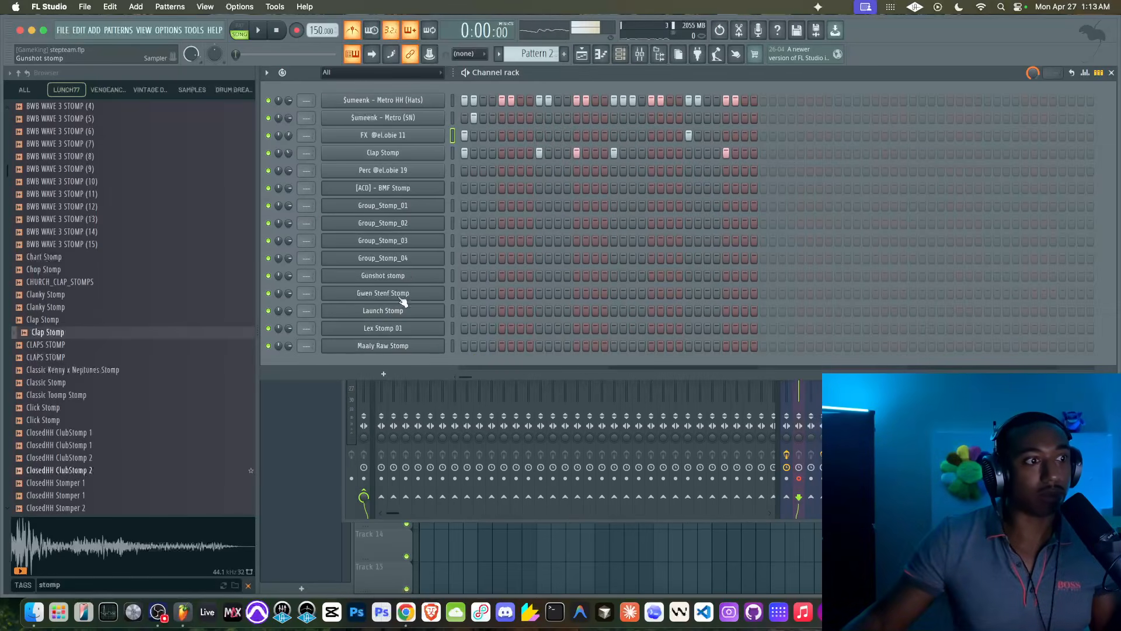
left_click(385, 371)
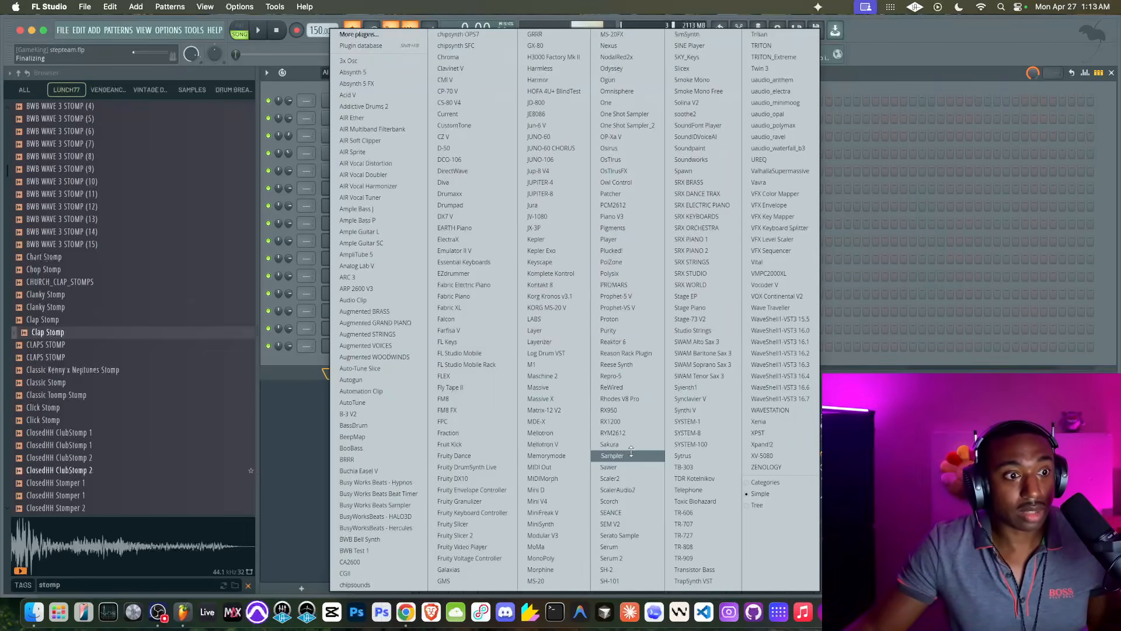
left_click(612, 455)
key("F5")
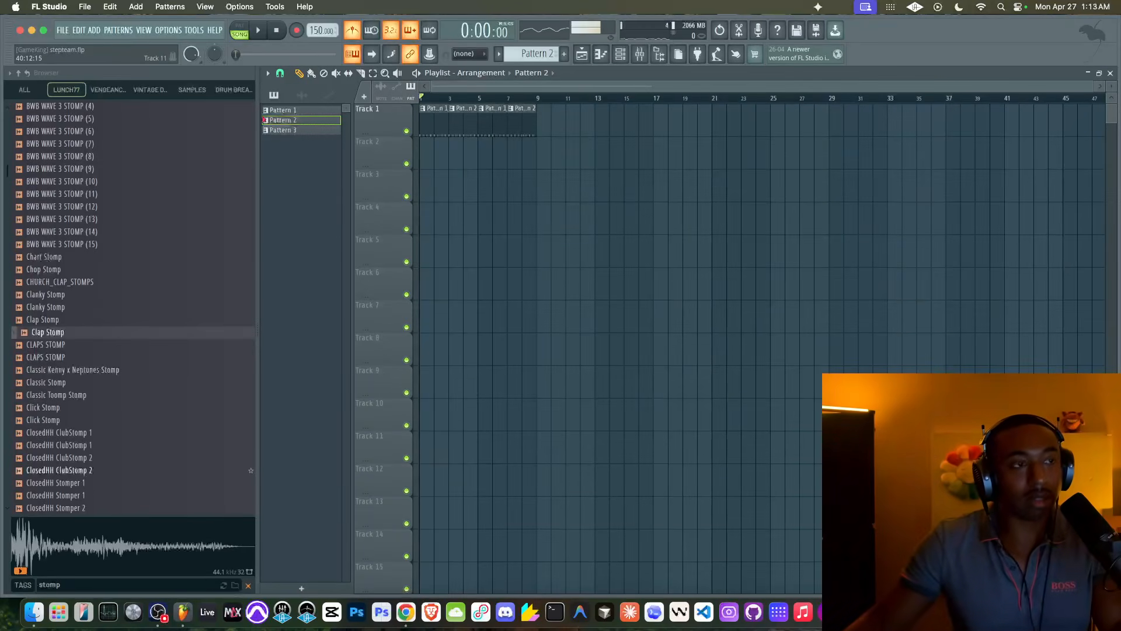
Arm recording, shift the four pattern clips on Track 1 to start at bar 2, and save the project
left_click(298, 31)
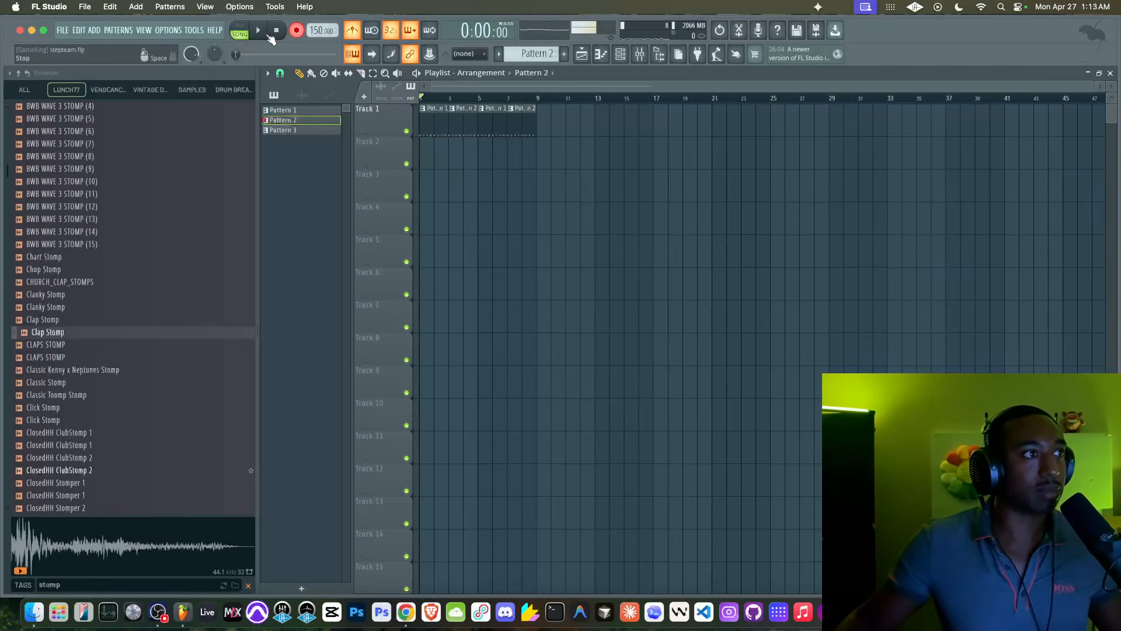
left_click_drag(571, 201, 453, 125)
left_click(513, 176)
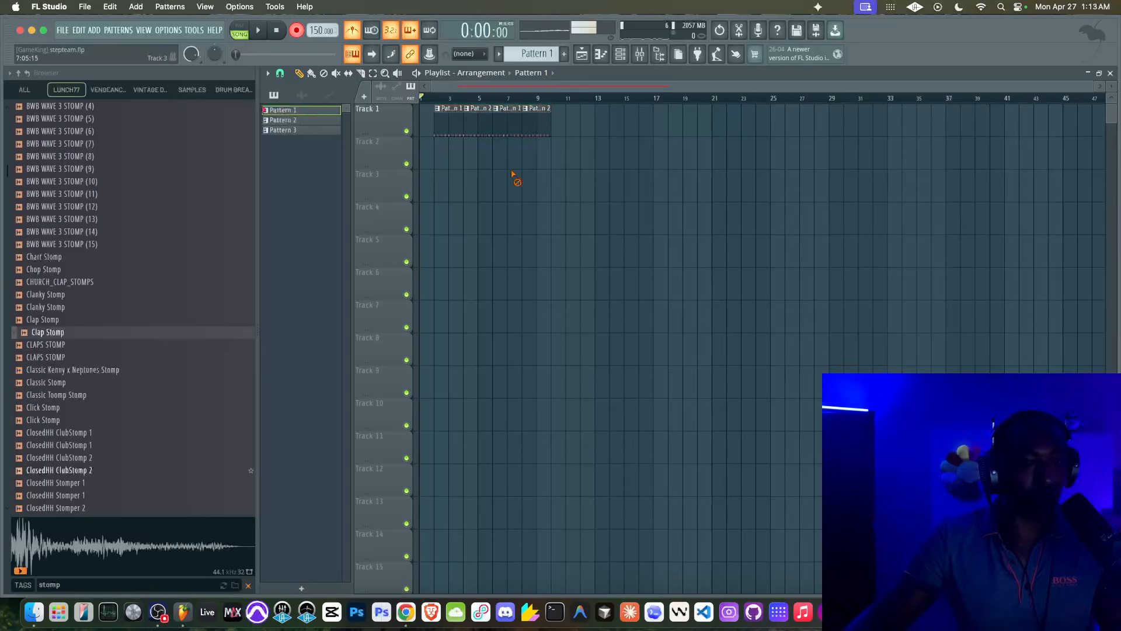
key("super+s")
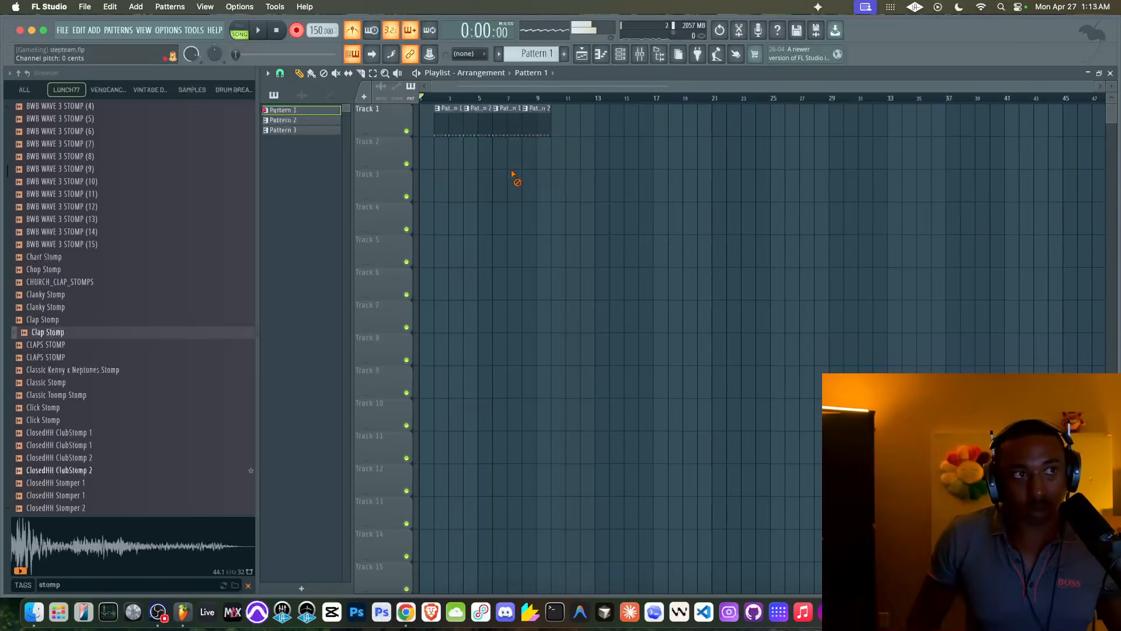
key("space")
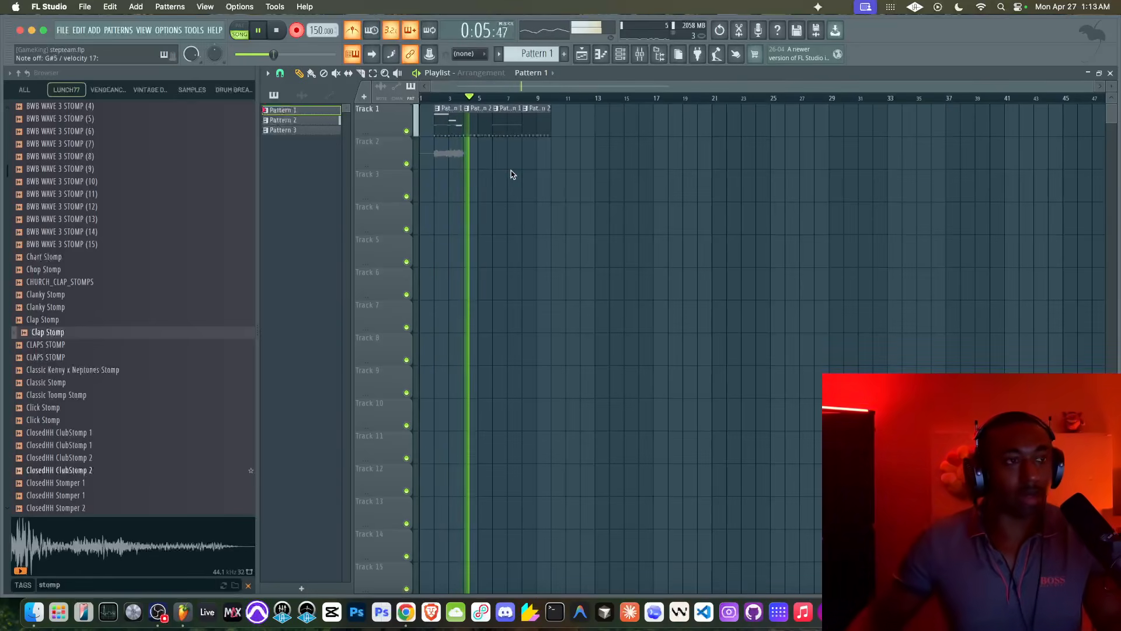
key("space")
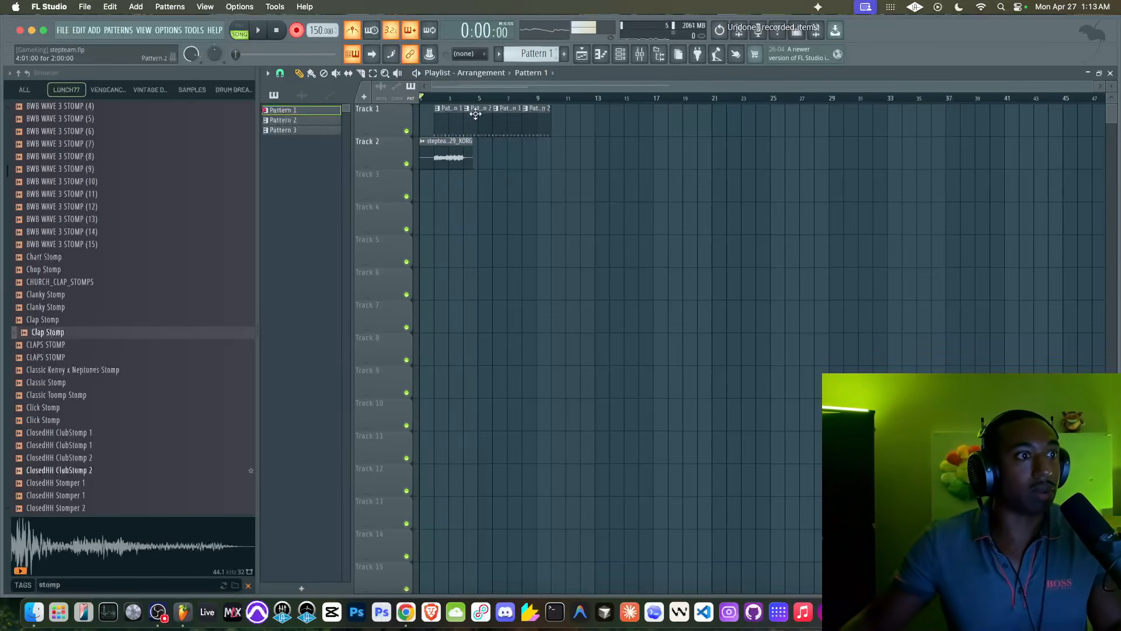
right_click(444, 153)
Create an empty Pattern 4, record a KORG take over the song from the start, and disarm recording
left_click(550, 54)
left_click(618, 62)
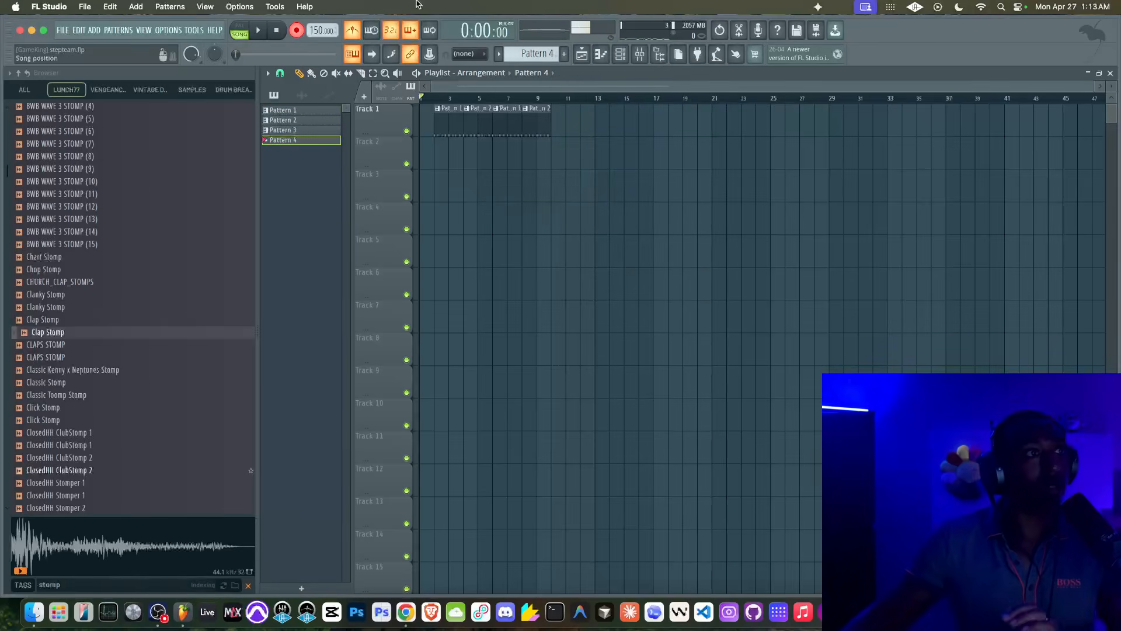
left_click(261, 31)
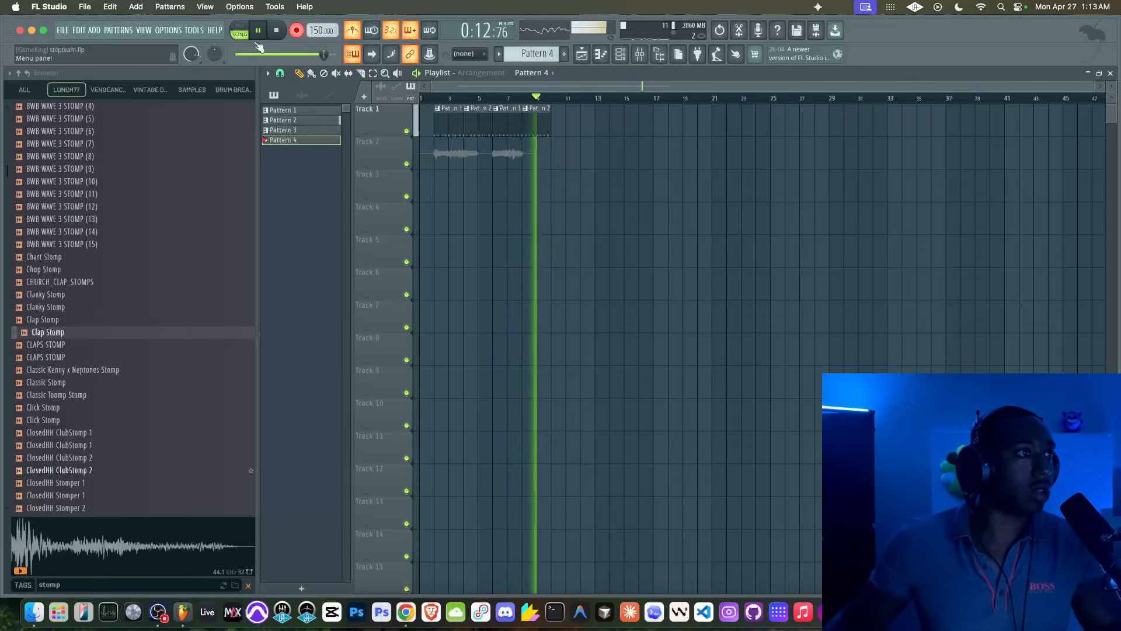
key("space")
left_click(297, 36)
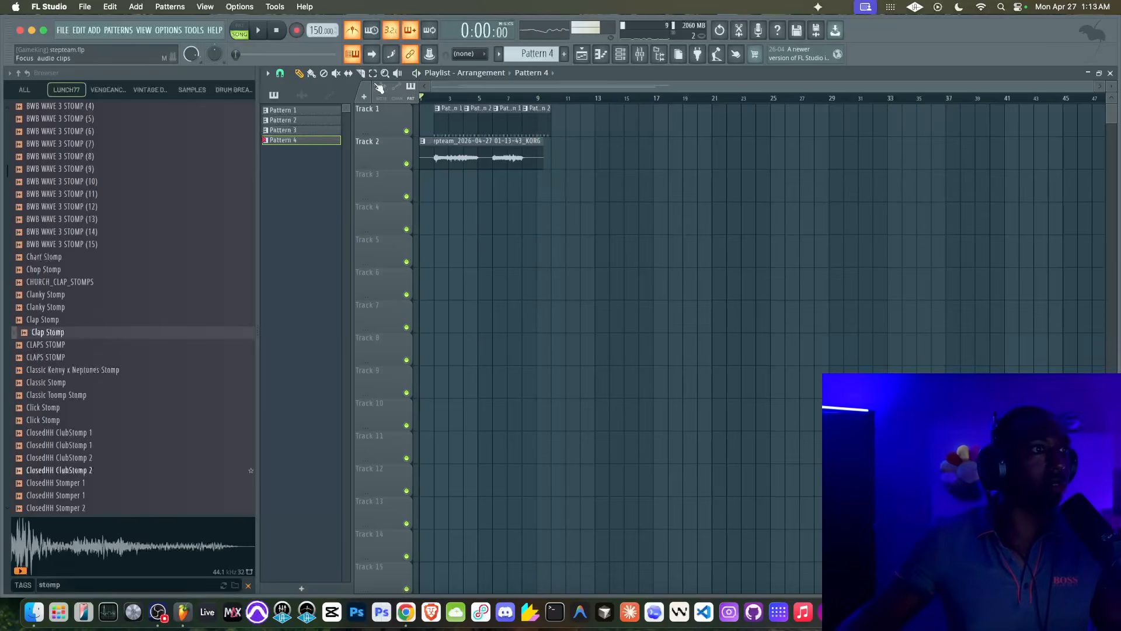
Slice the KORG recording on Track 2 at bars 6 and 8 and delete everything before bar 6
left_click(364, 74)
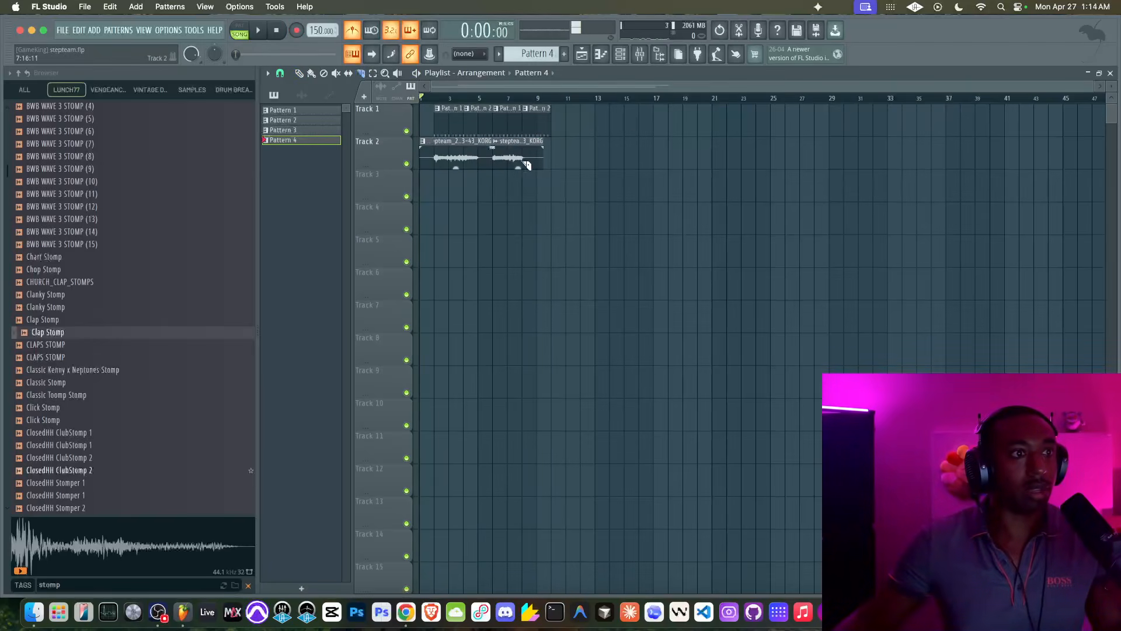
left_click(461, 154, "super")
key("Delete")
left_click_drag(461, 155, 418, 156)
key("Delete")
key("space")
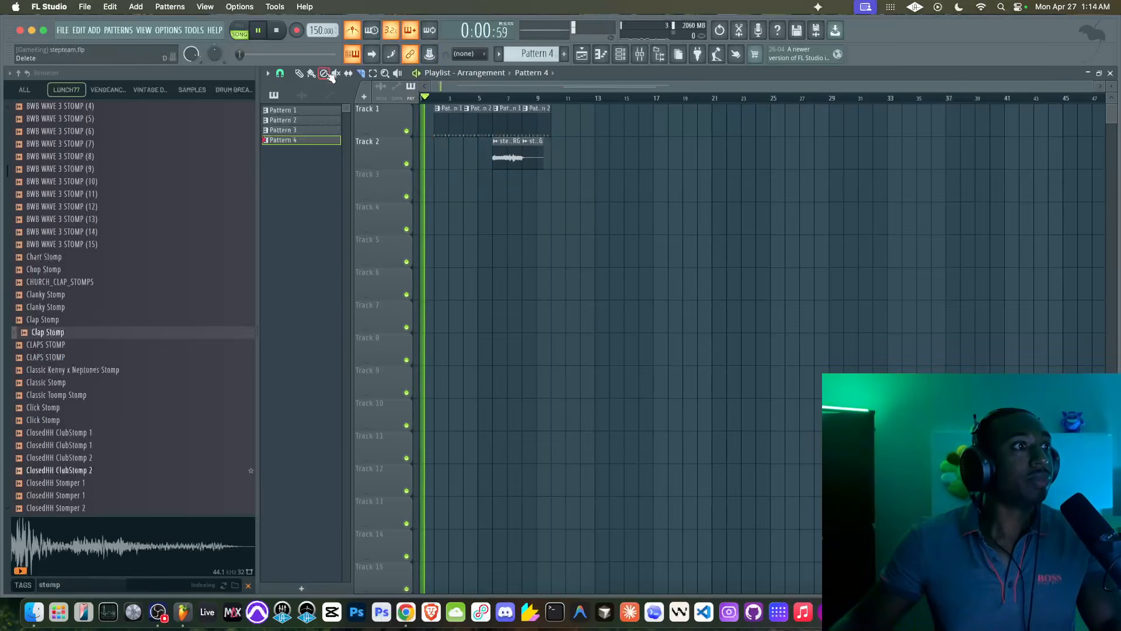
Copy the two-bar KORG clip from bar 6 to bar 2 and delete the leftover piece after bar 8
left_click(304, 74)
key("space")
left_click_drag(515, 151, 449, 152)
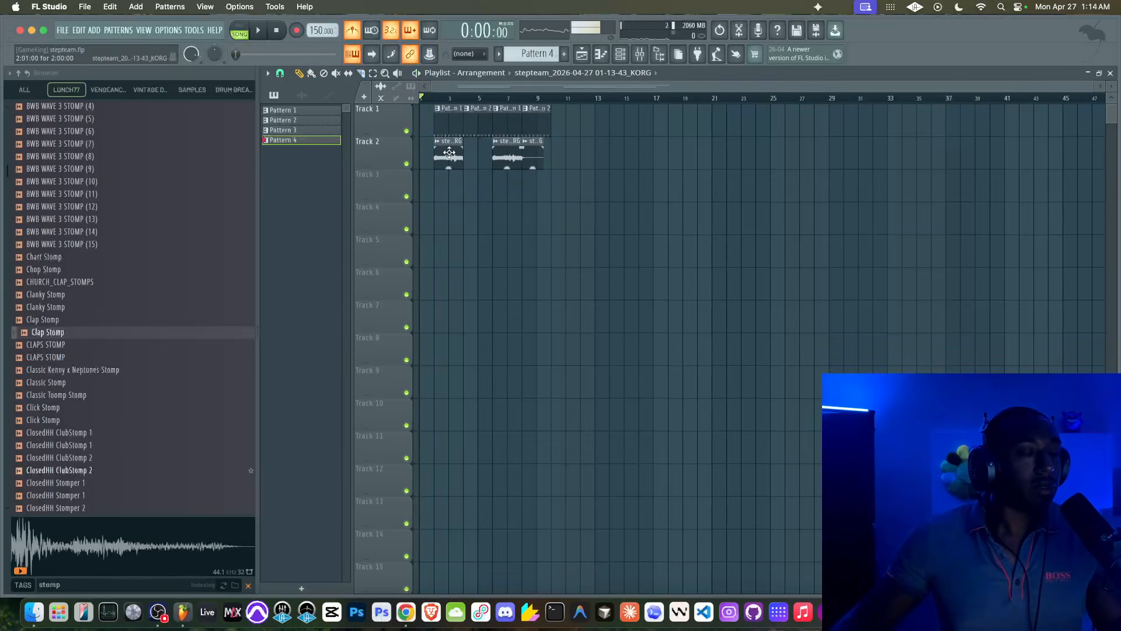
right_click(539, 160)
scroll(490, 164, "up", 3)
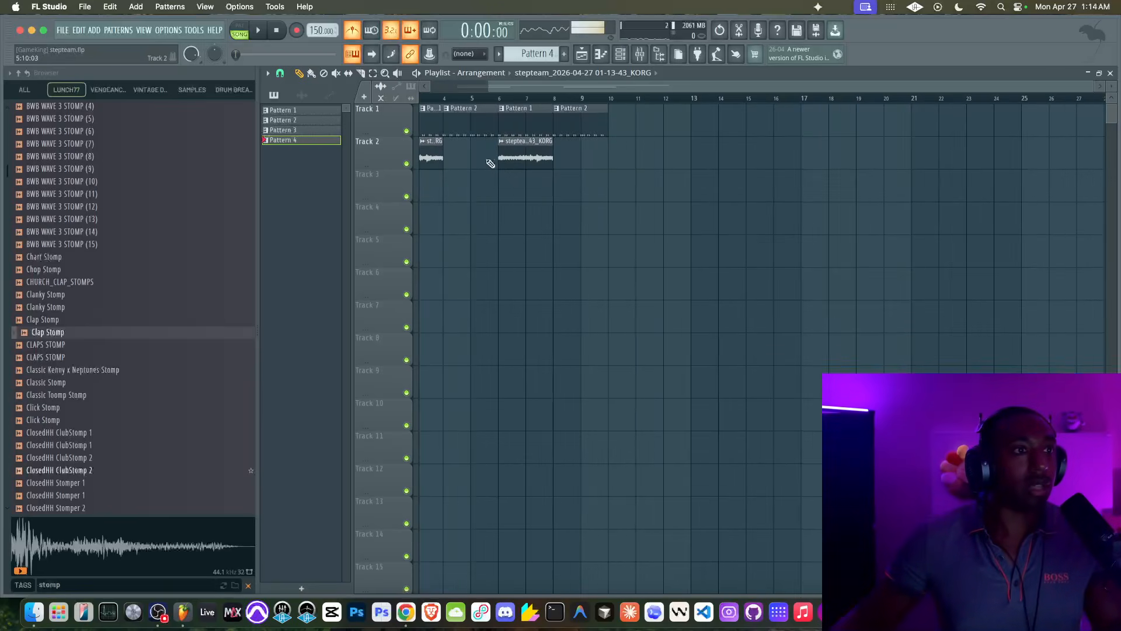
Save the project and route the KORG recording to mixer track 1 while playing the song
key("super+s")
key("space")
double_click(471, 149)
key("F9")
key("space")
right_click(709, 176)
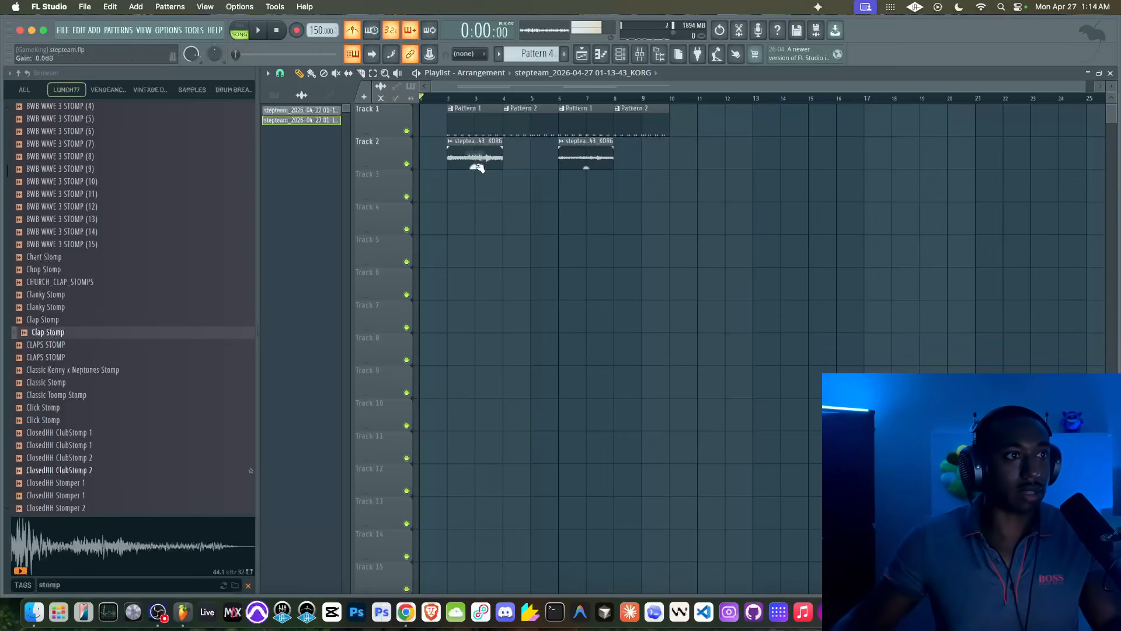
Turn off the metronome and lower the KORG audio clip's channel volume to about 48% during playback
double_click(493, 147)
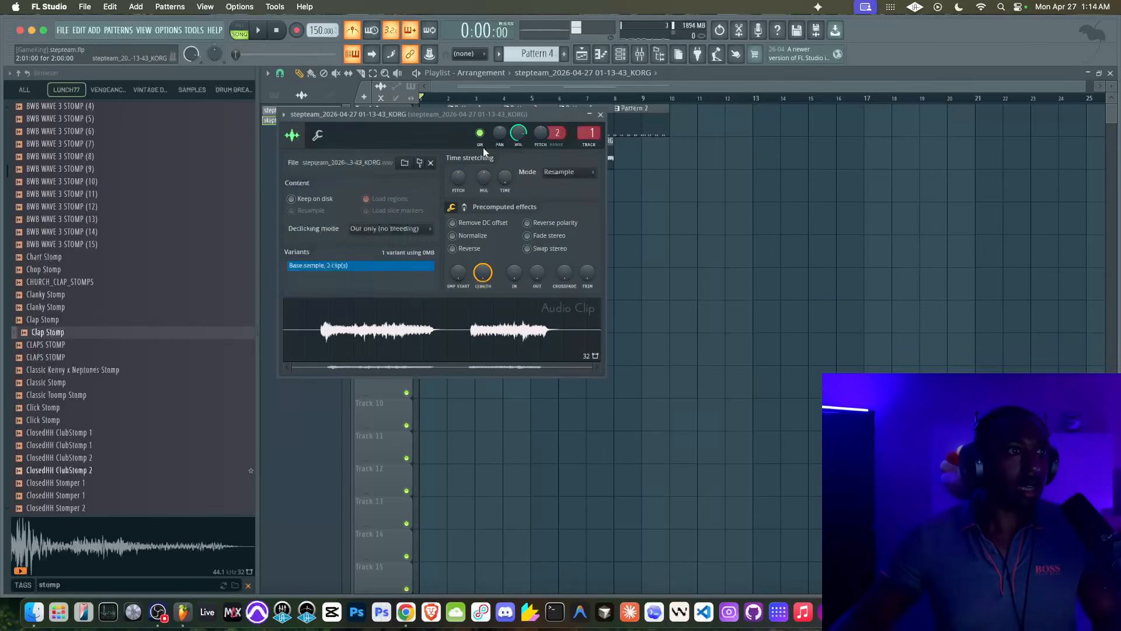
right_click(635, 212)
key("space")
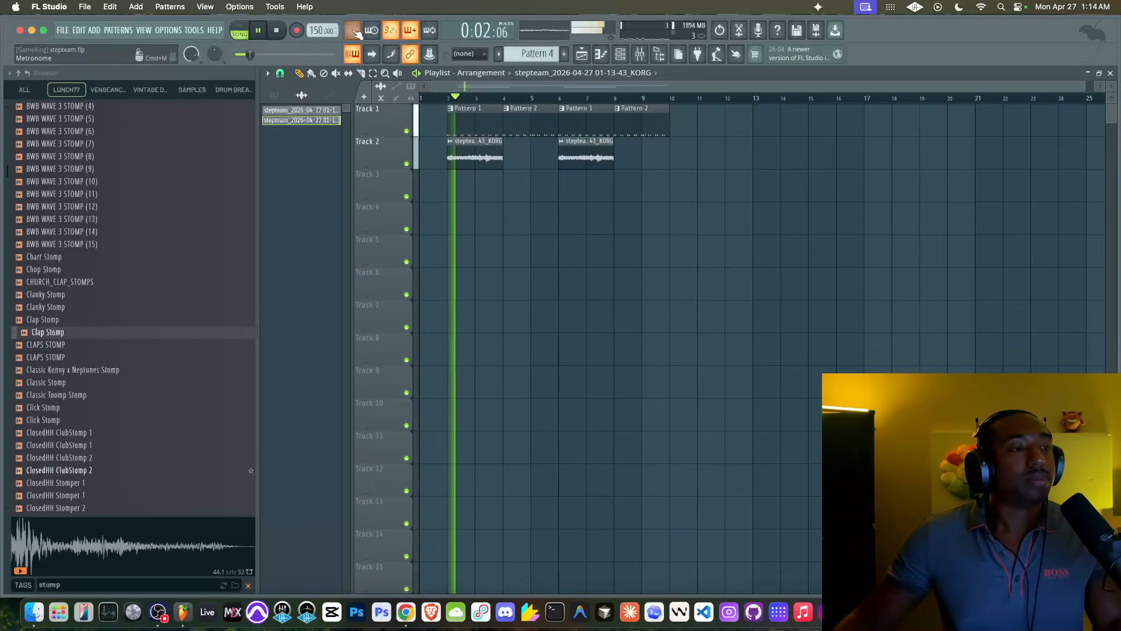
double_click(477, 157)
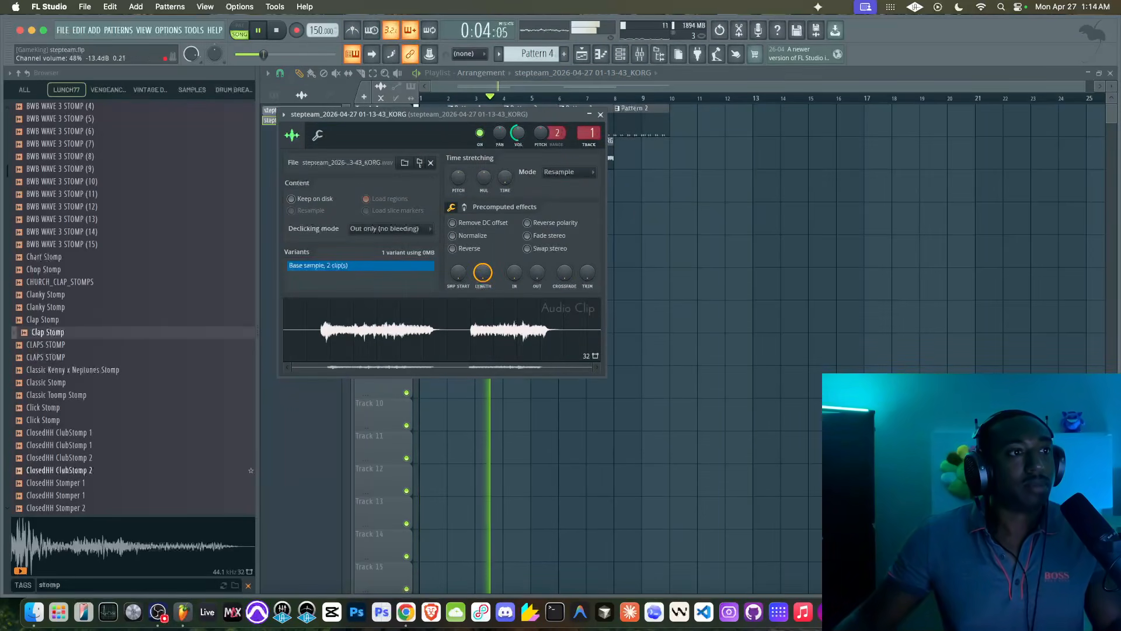
right_click(683, 233)
key("space")
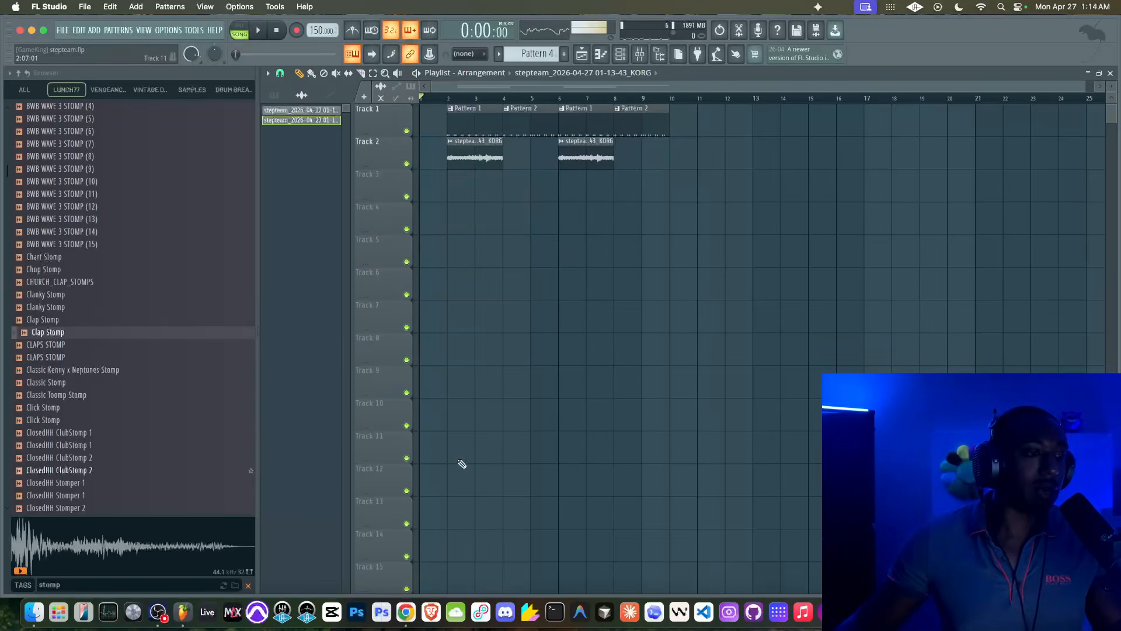
Switch to Chrome, listen to short sections of #stepTeam's maajins track on SoundCloud, and return to FL Studio
left_click(406, 612)
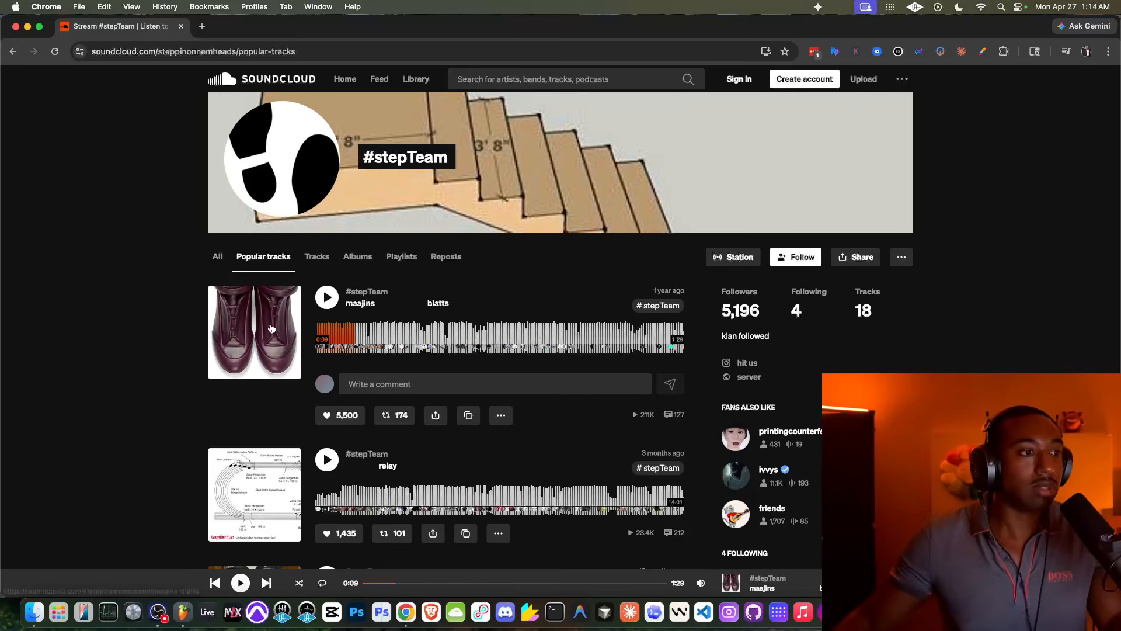
left_click(328, 297)
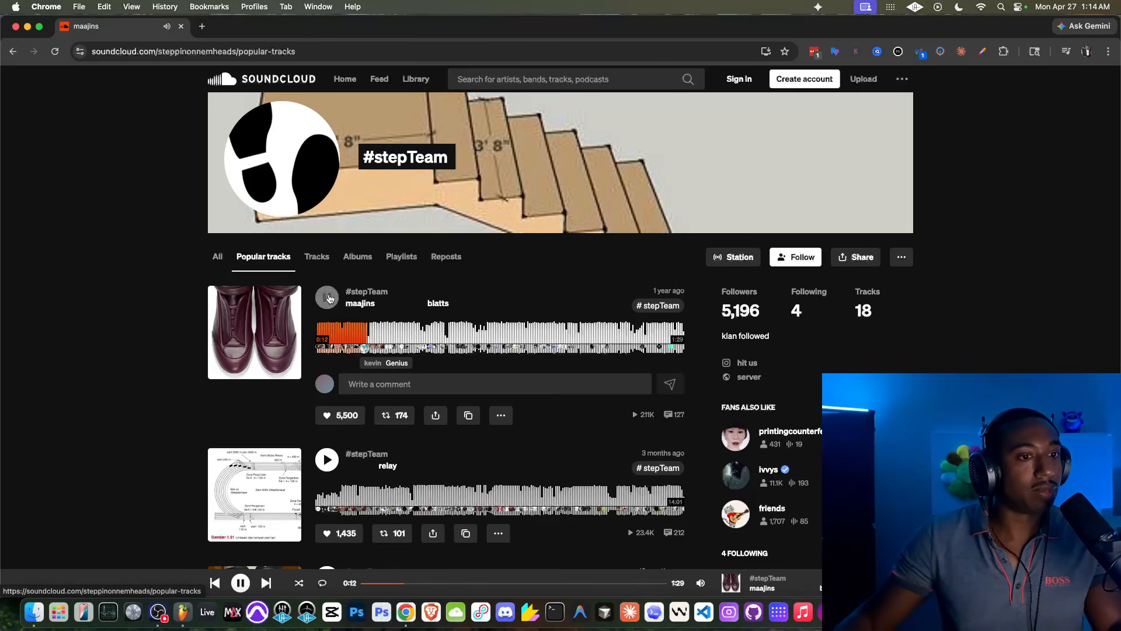
left_click(328, 297)
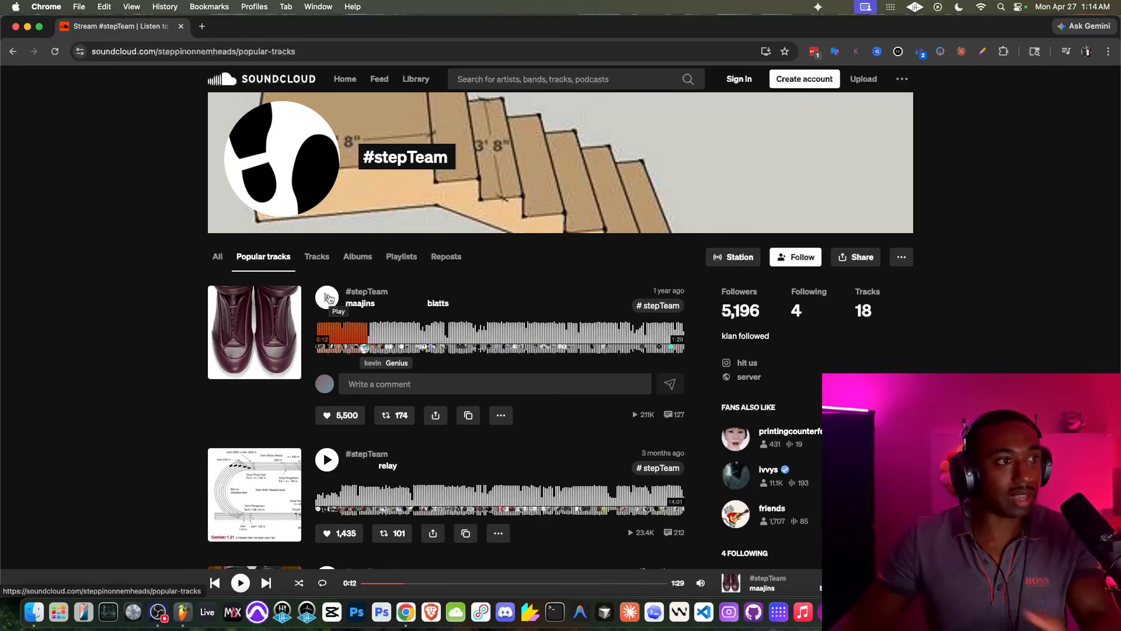
left_click(328, 297)
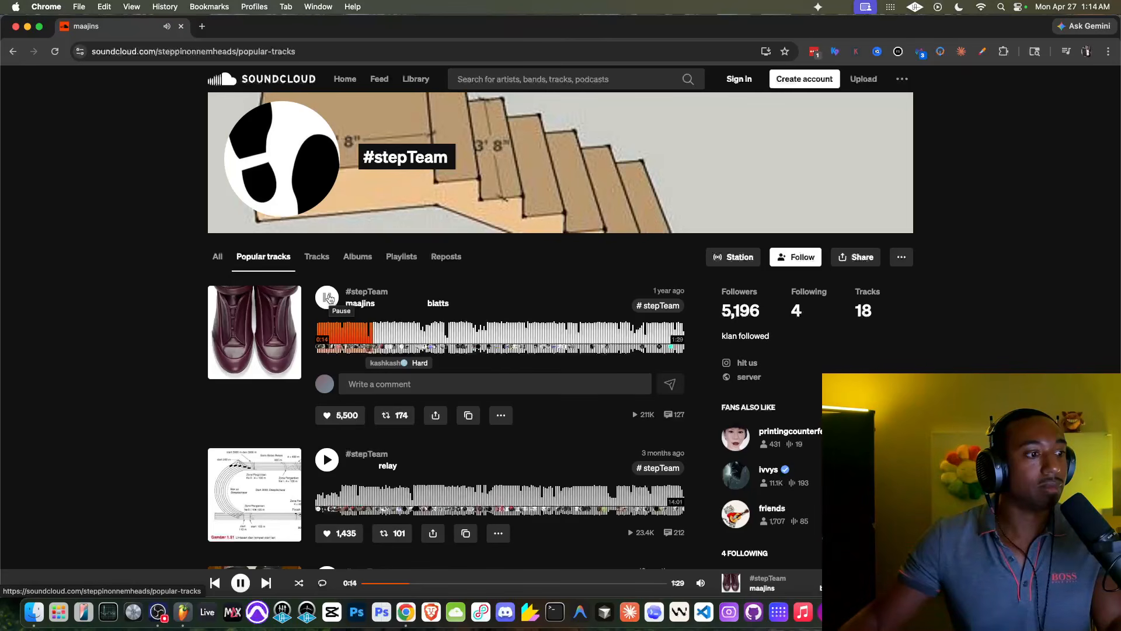
left_click(327, 297)
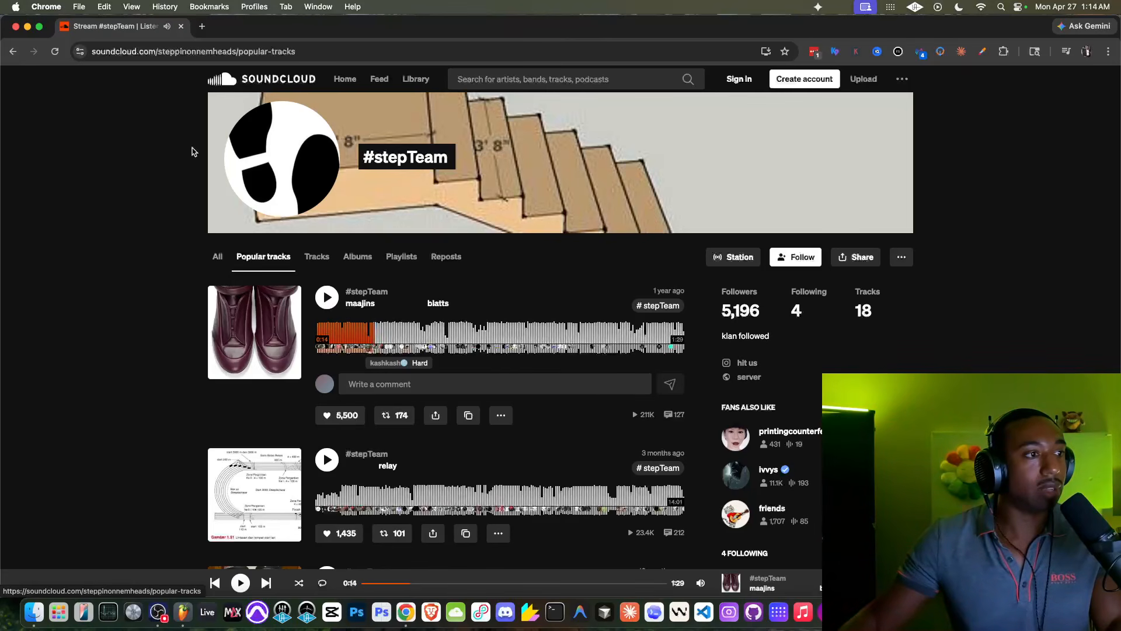
left_click(28, 27)
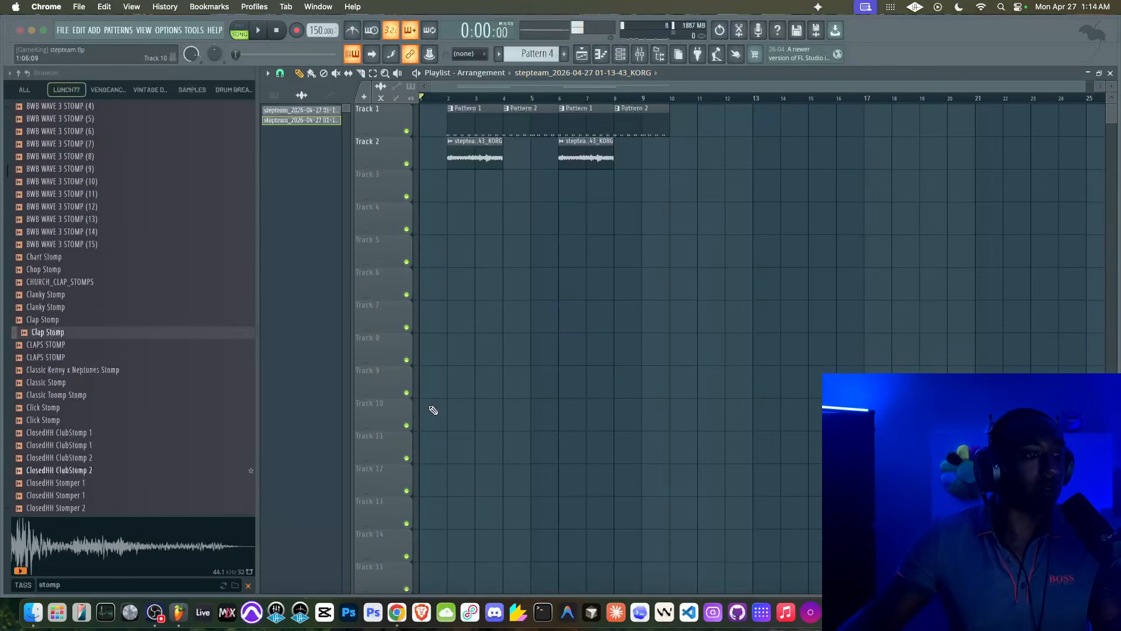
left_click(397, 612)
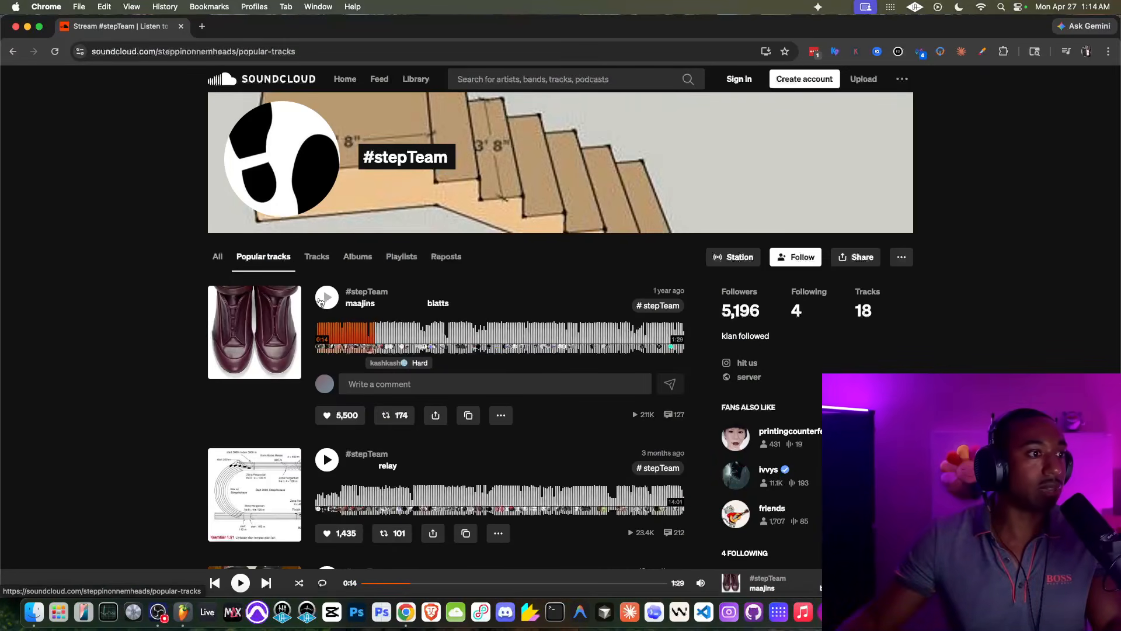
left_click(325, 298)
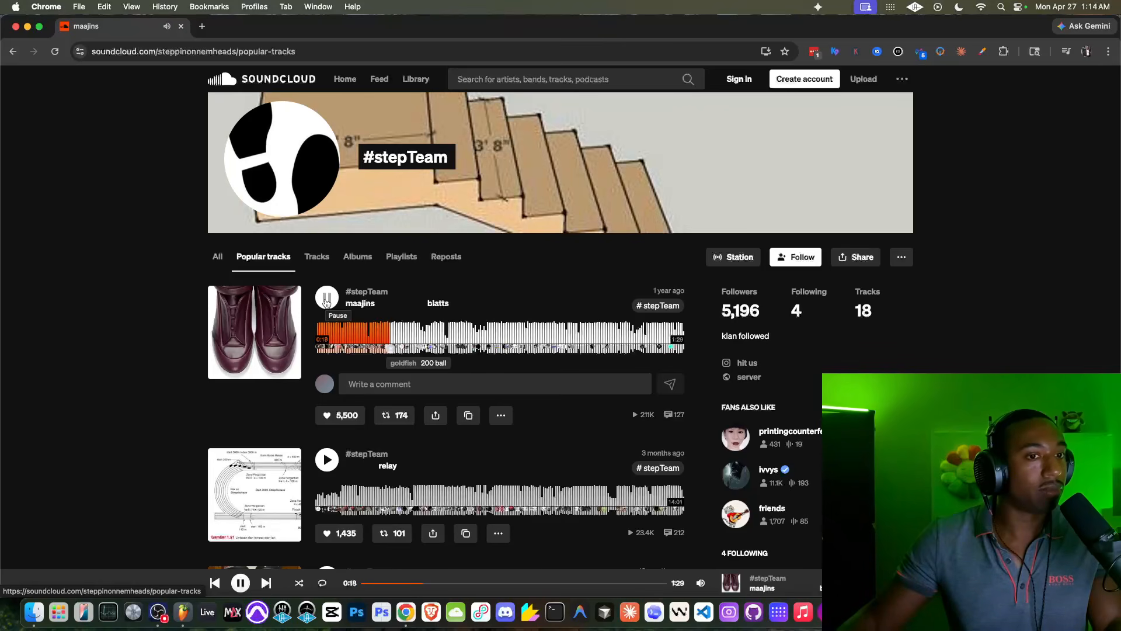
left_click(326, 302)
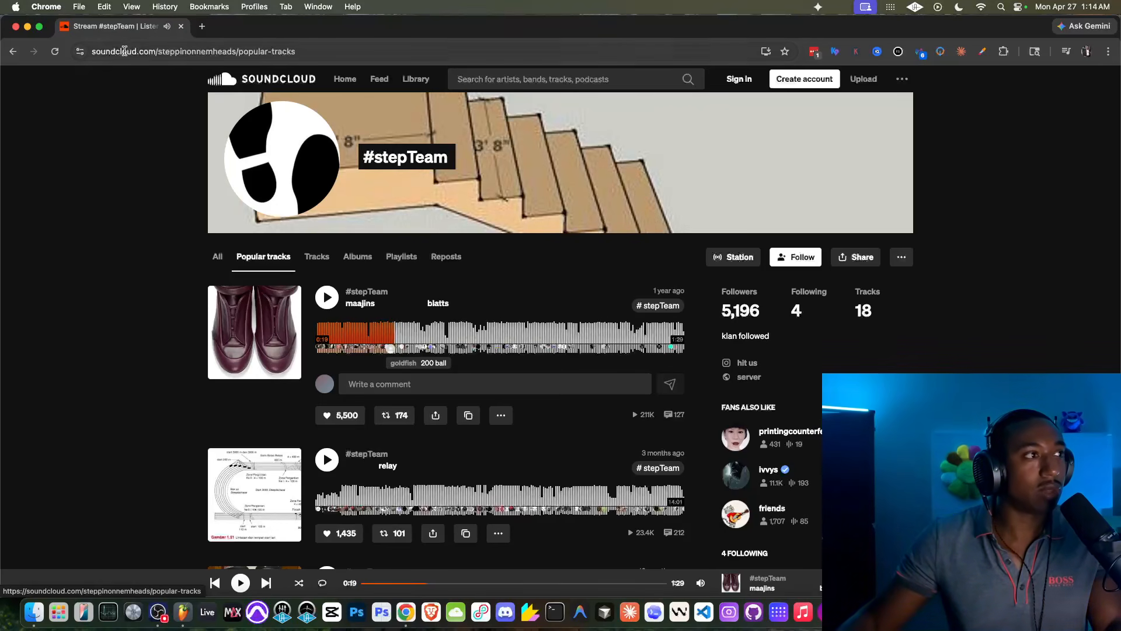
left_click(27, 26)
left_click(742, 287)
Show the channel rack, look through the existing patterns and create an empty Pattern 5
left_click(620, 54)
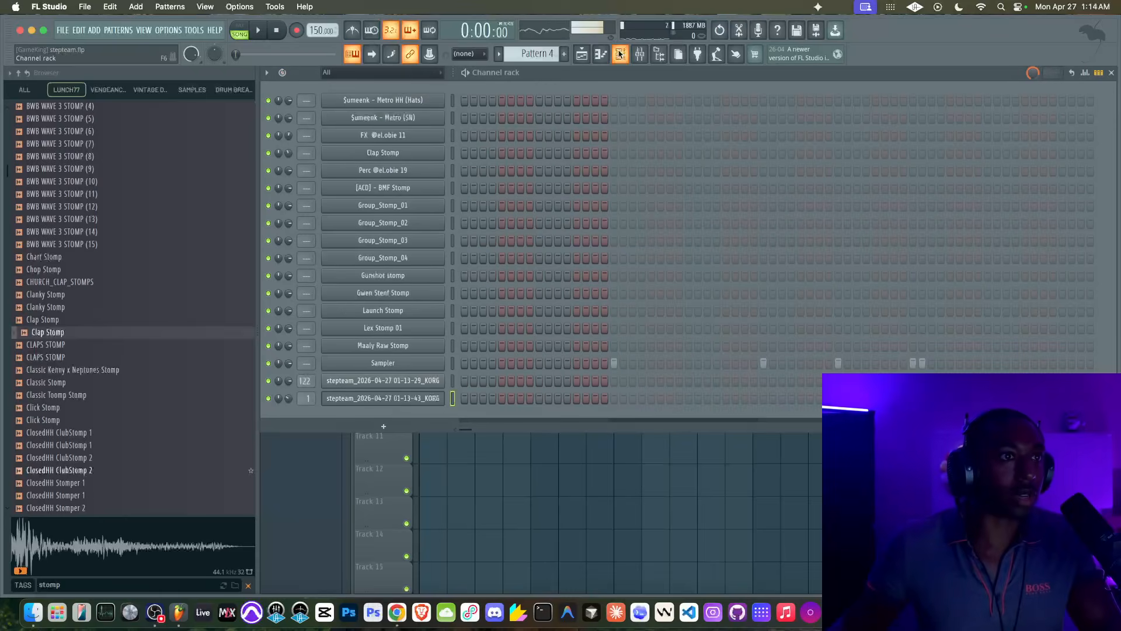
scroll(532, 56, "up", 1)
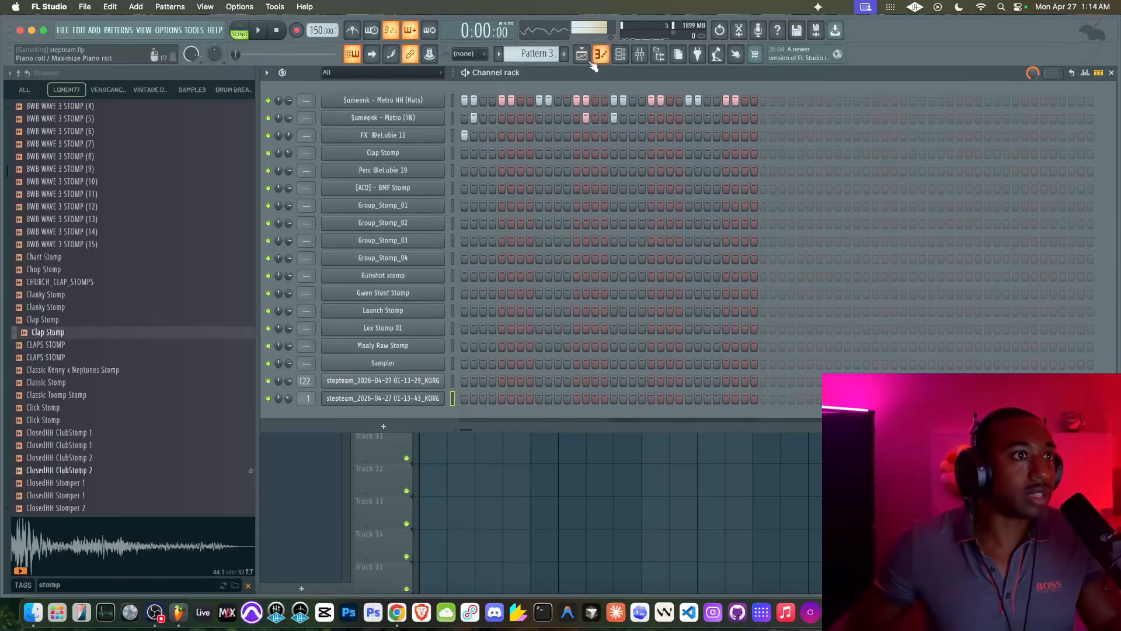
left_click(532, 54)
left_click(620, 62)
key("Return")
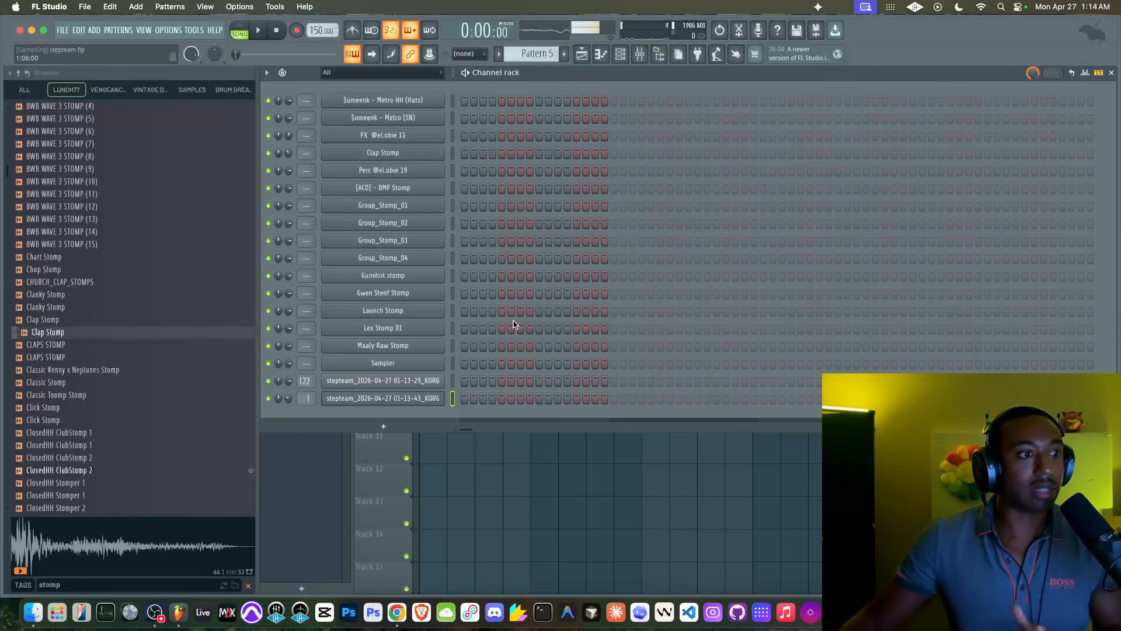
Add an Omnisphere instrument to the channel rack and set its patch directory to All Omnisphere
left_click(385, 426)
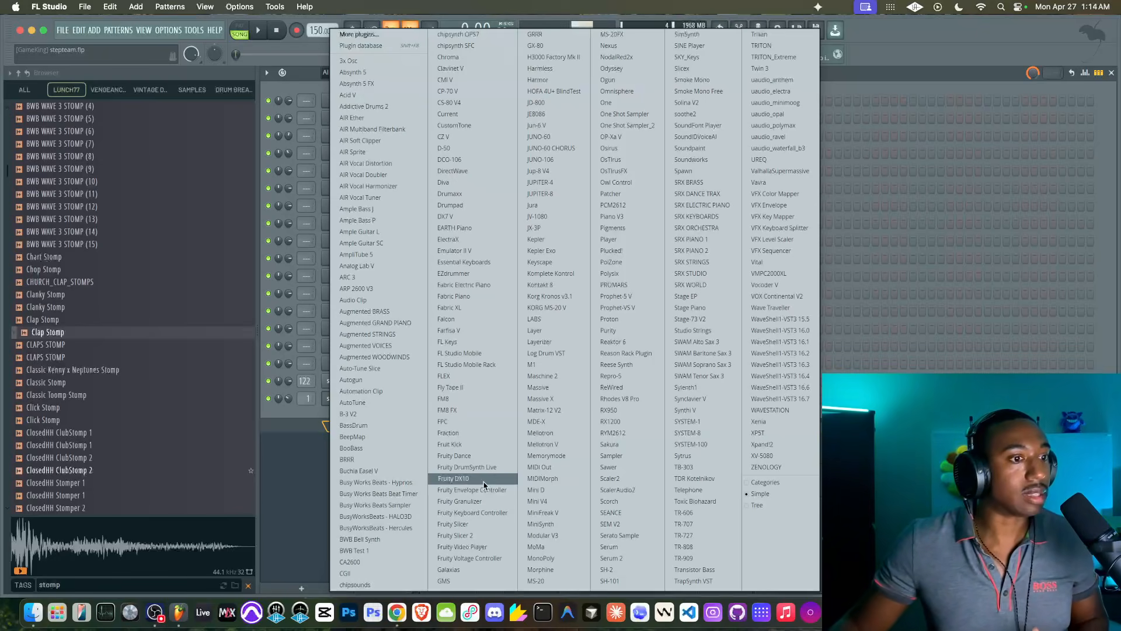
left_click(632, 90)
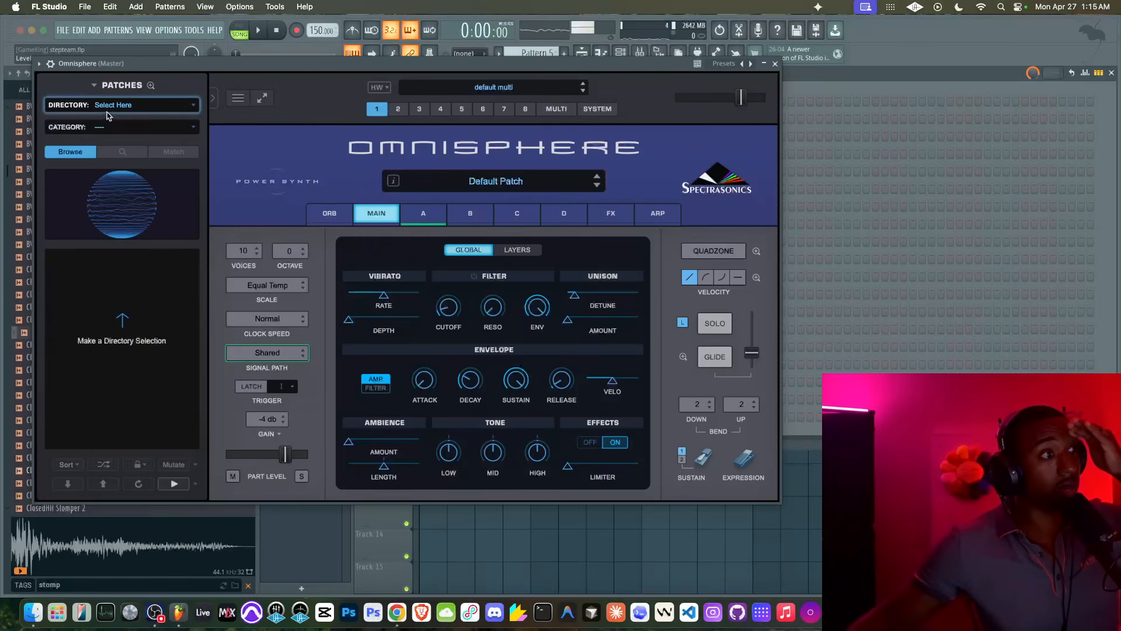
left_click(114, 108)
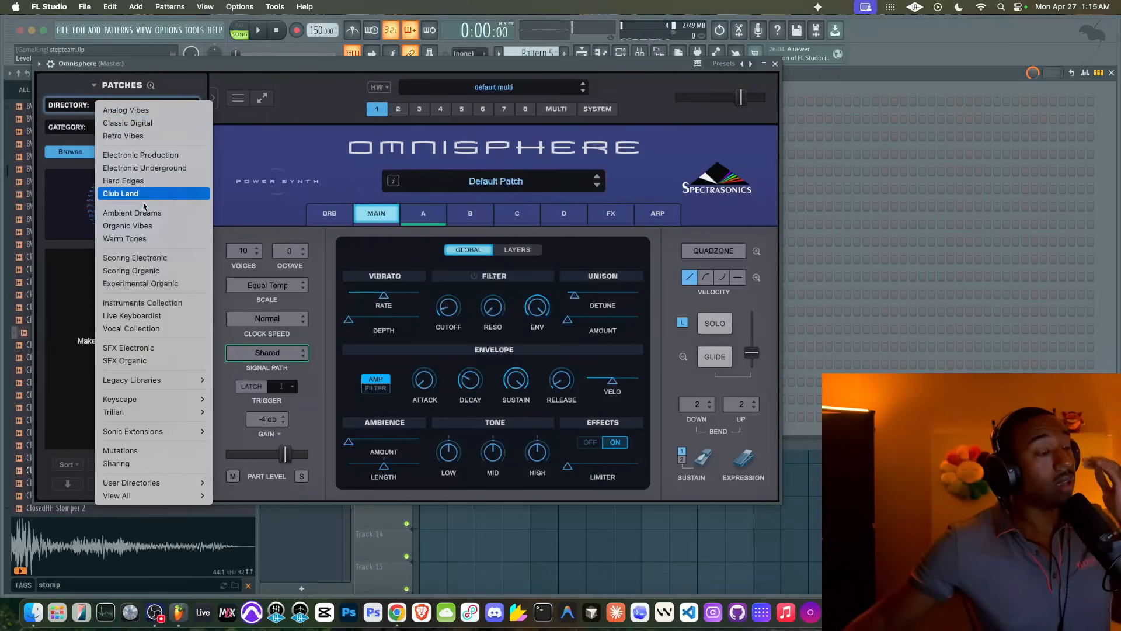
left_click(77, 126)
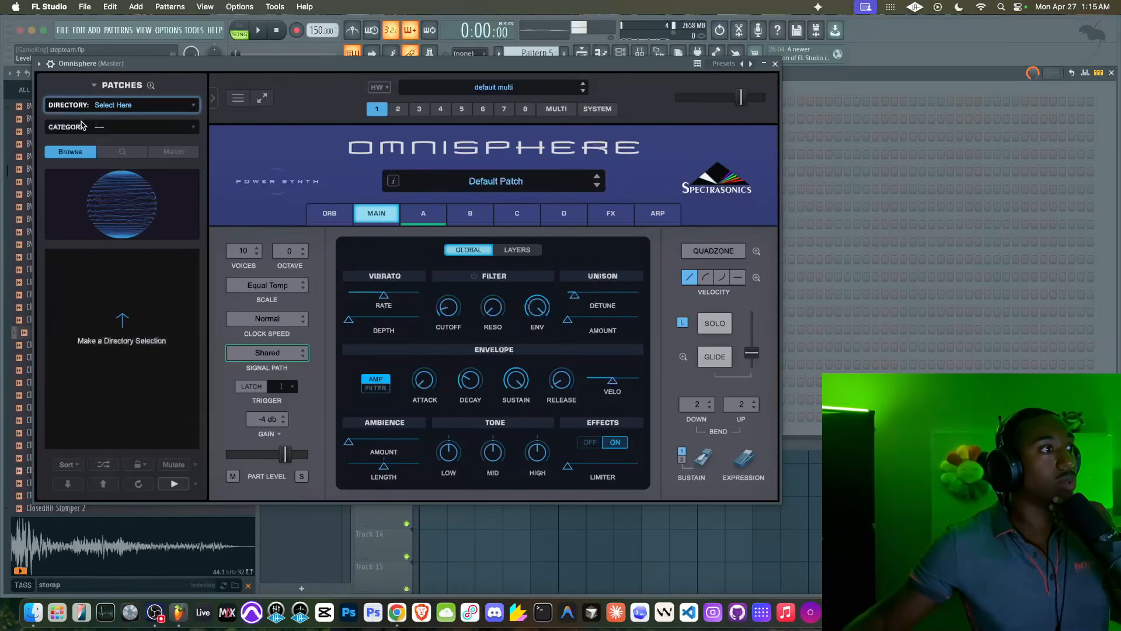
left_click(122, 108)
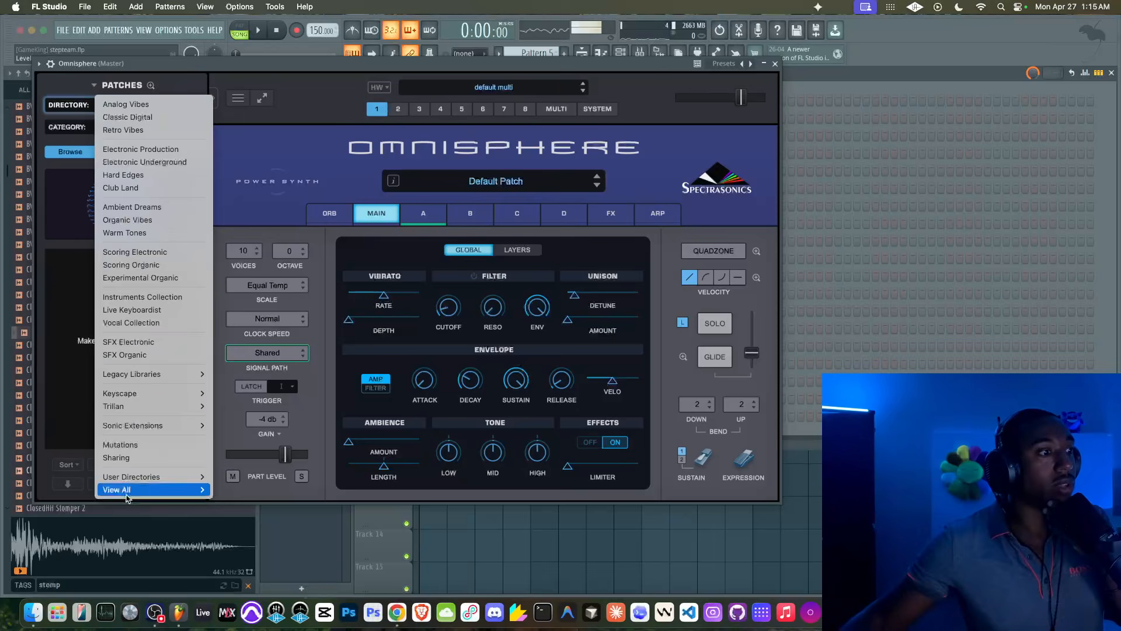
mouse_move(145, 492)
left_click(239, 489)
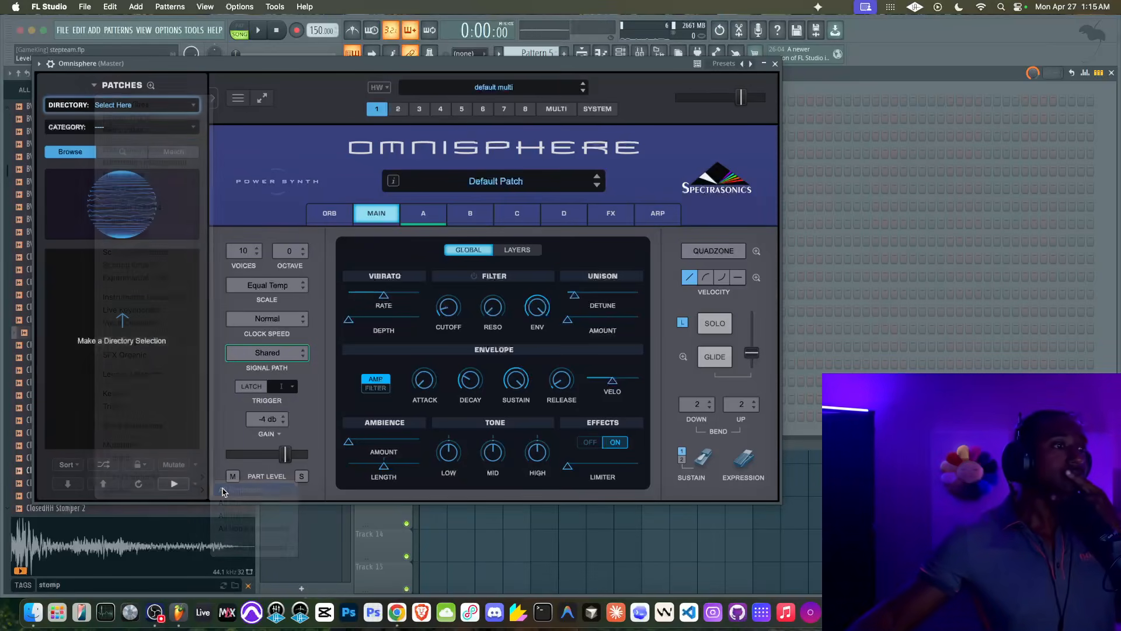
Filter the Omnisphere patches to the Pianos category, shuffle the list and load Snow Chant Piano Solar
left_click(143, 127)
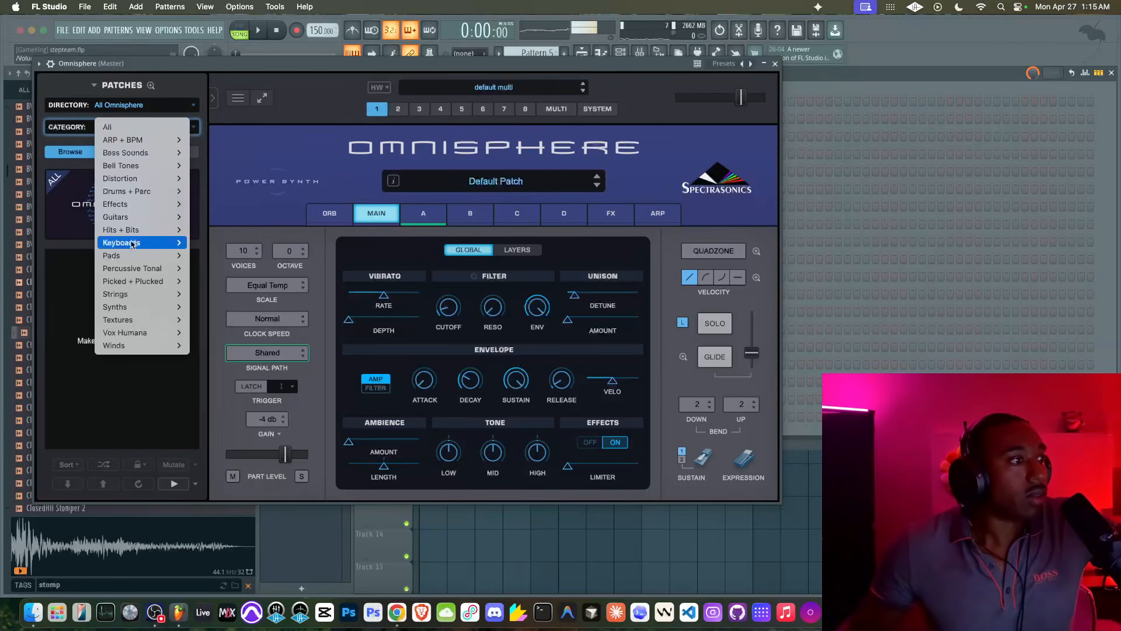
mouse_move(131, 244)
mouse_move(205, 258)
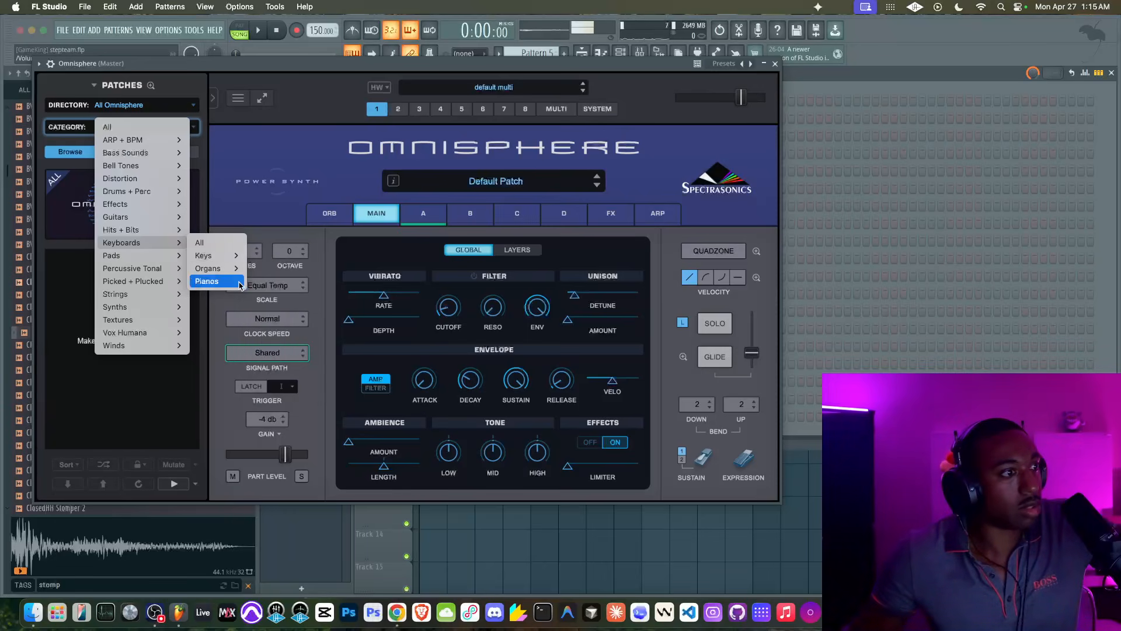
left_click(206, 281)
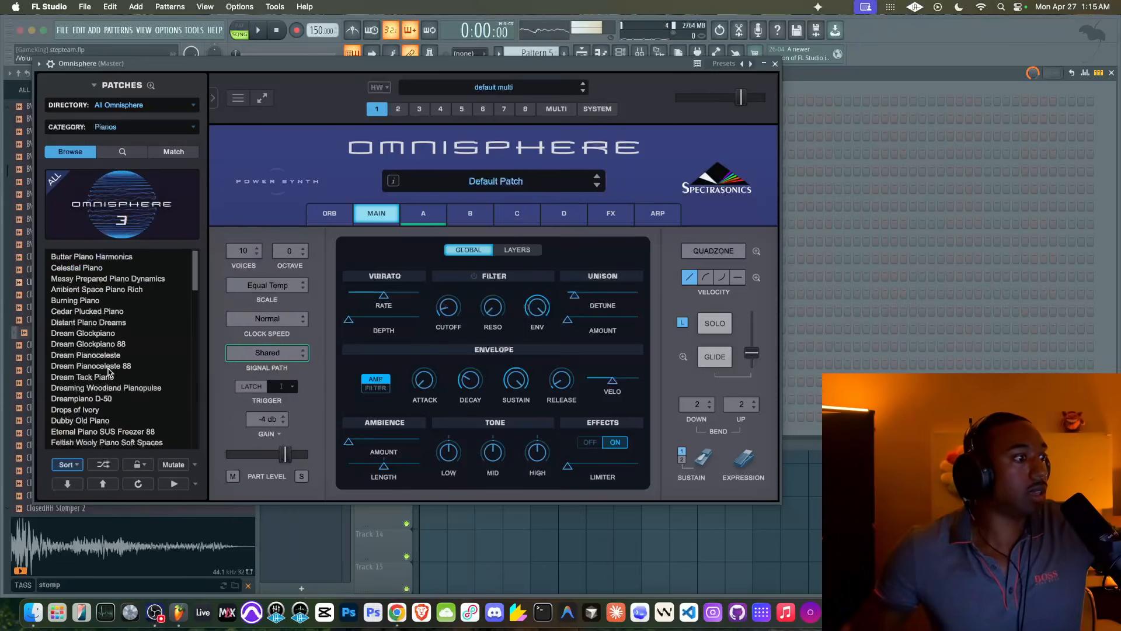
left_click(102, 464)
left_click(103, 355)
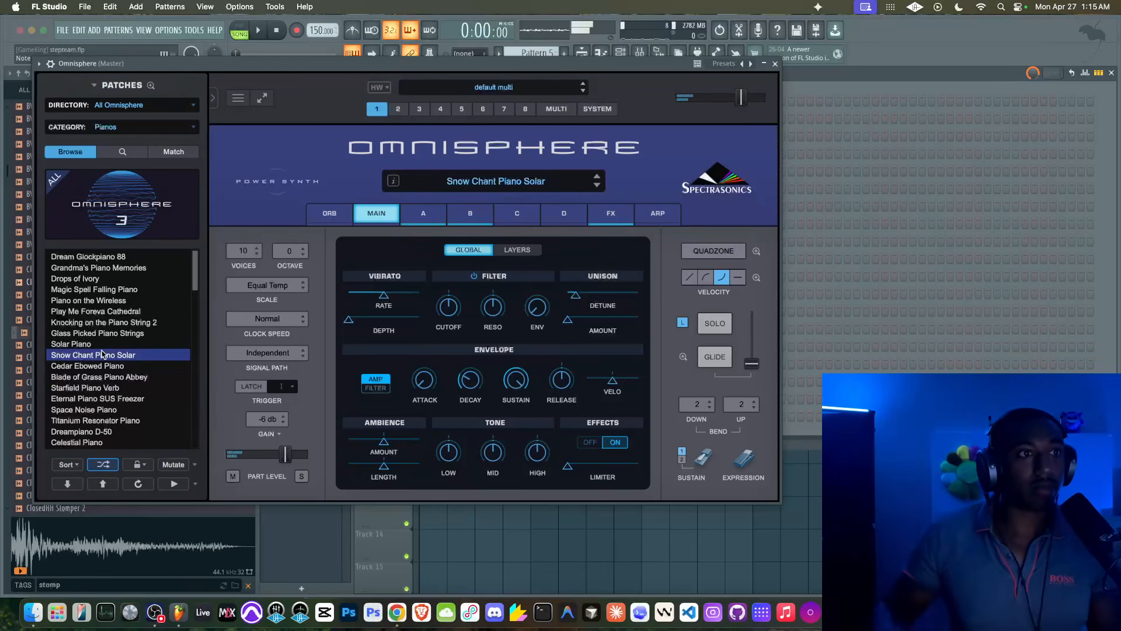
Briefly check the mixer, then reopen Omnisphere and audition the Solar Piano patch
left_click(776, 64)
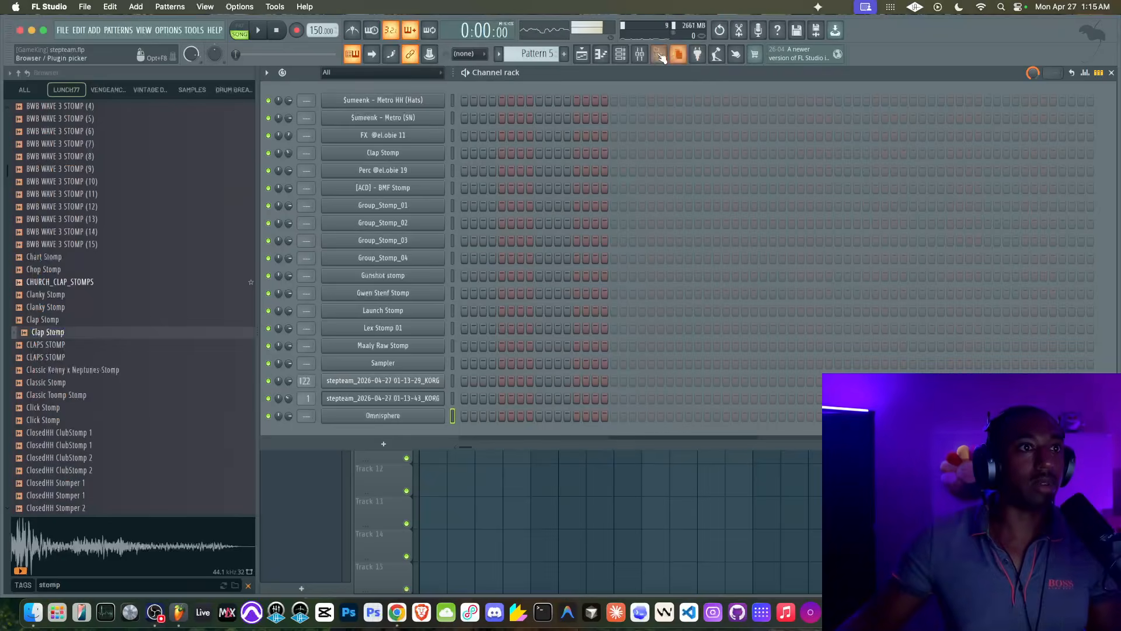
key("F9")
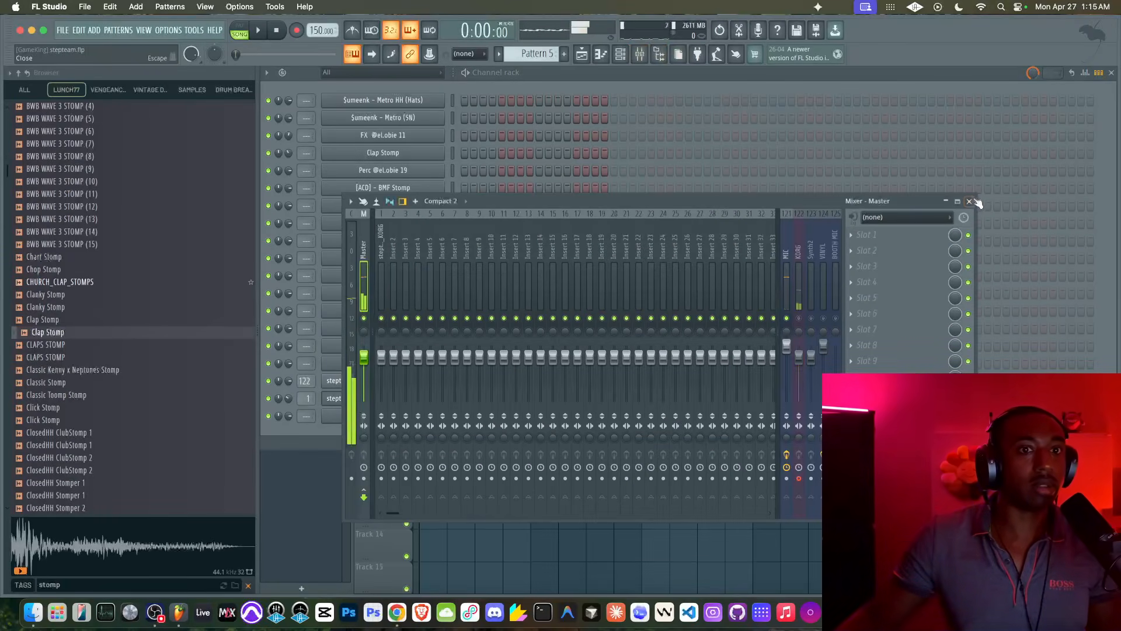
key("F9")
left_click(382, 416)
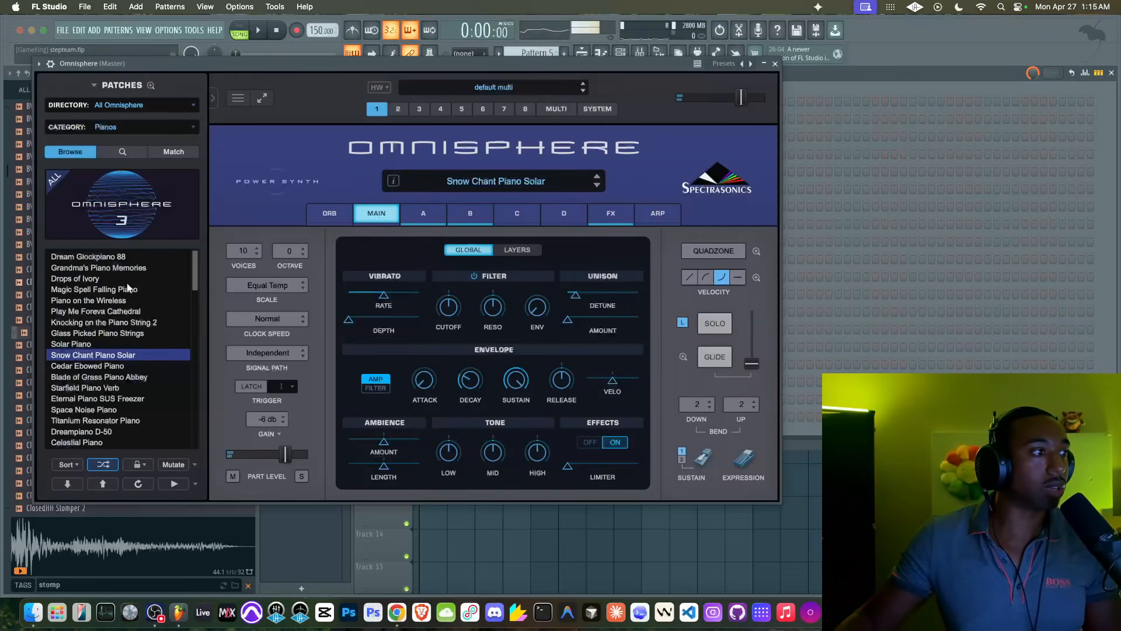
left_click(71, 344)
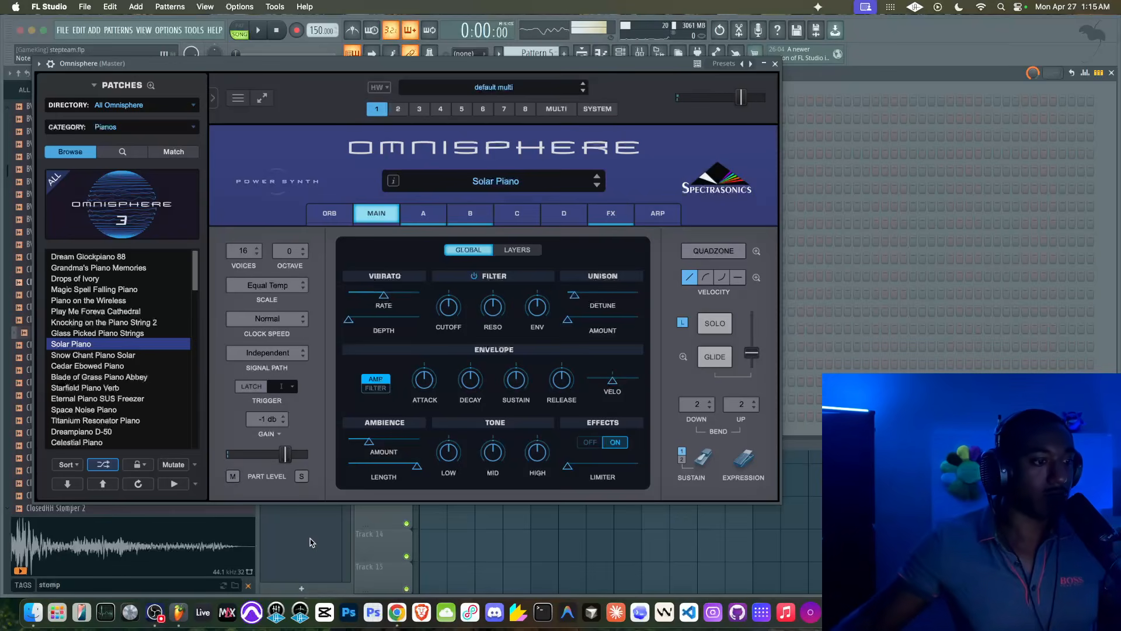
Switch to Chrome, listen to a few more seconds of the maajins track on SoundCloud and return to FL Studio
left_click(397, 612)
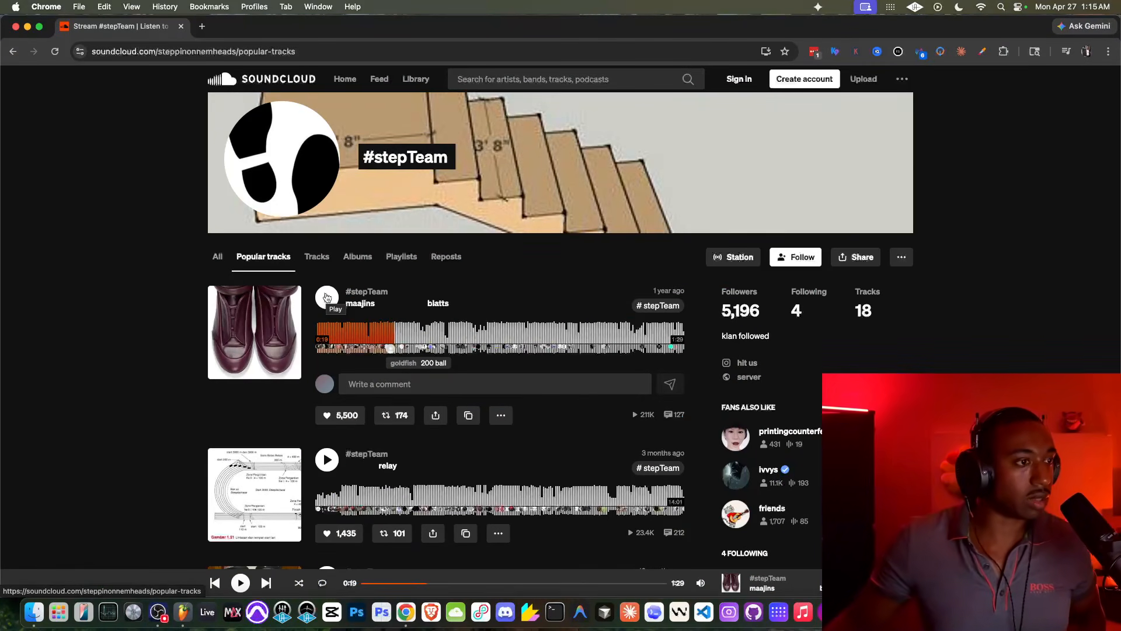
left_click(327, 297)
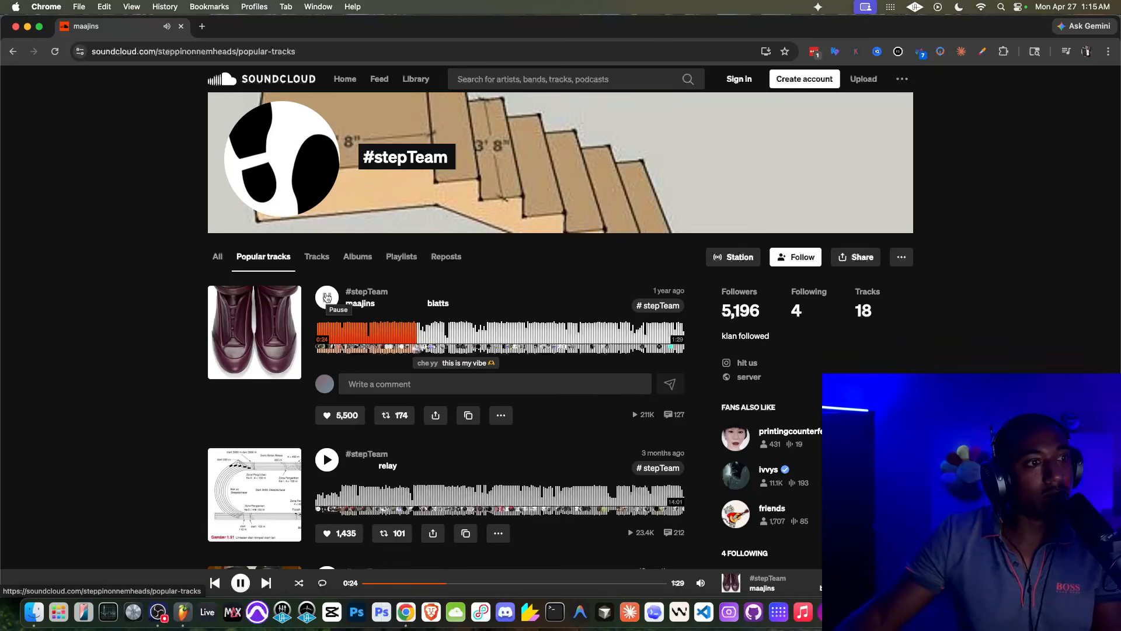
left_click(327, 297)
left_click(28, 27)
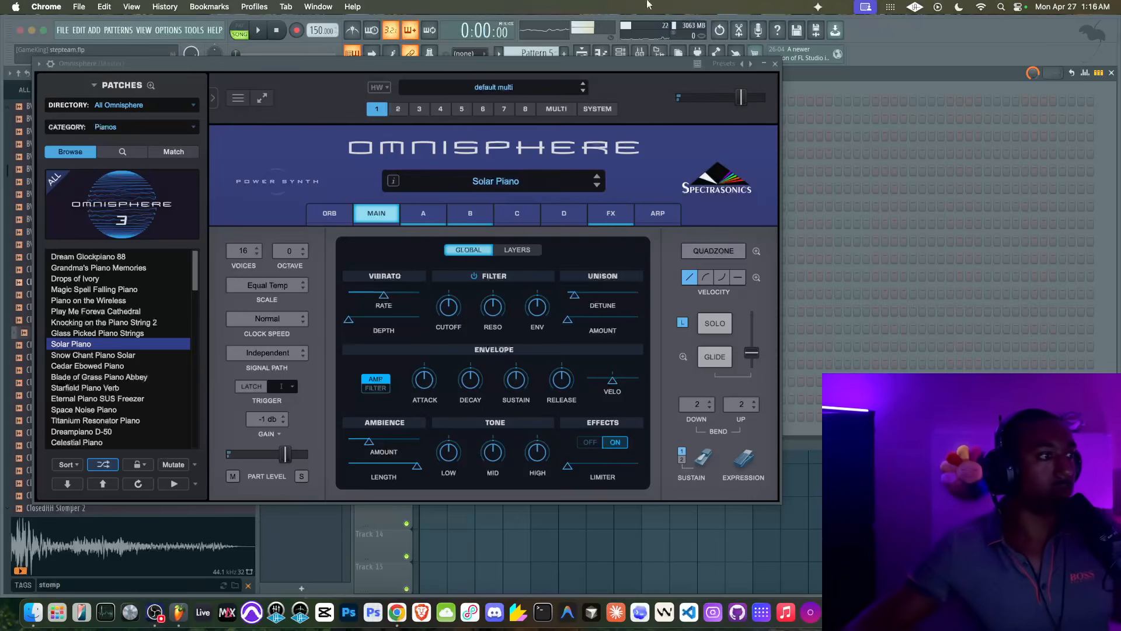
Audition the Piano on the Wireless patch, then set the Omnisphere directory to Keyscape Library with category All
left_click(104, 300)
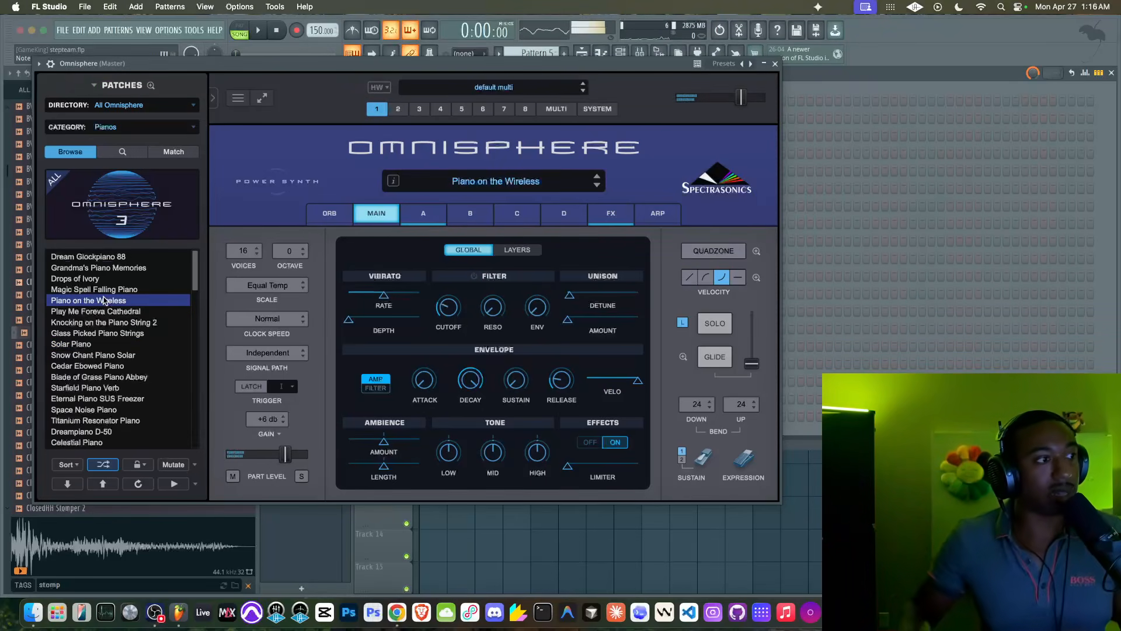
left_click(123, 104)
mouse_move(134, 302)
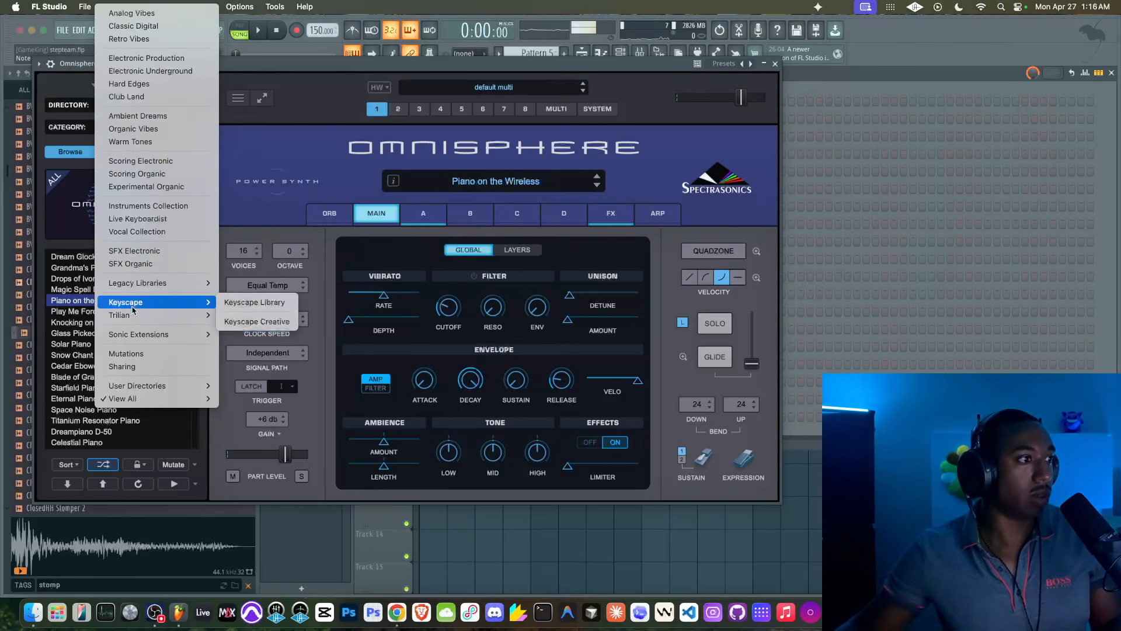
left_click(257, 302)
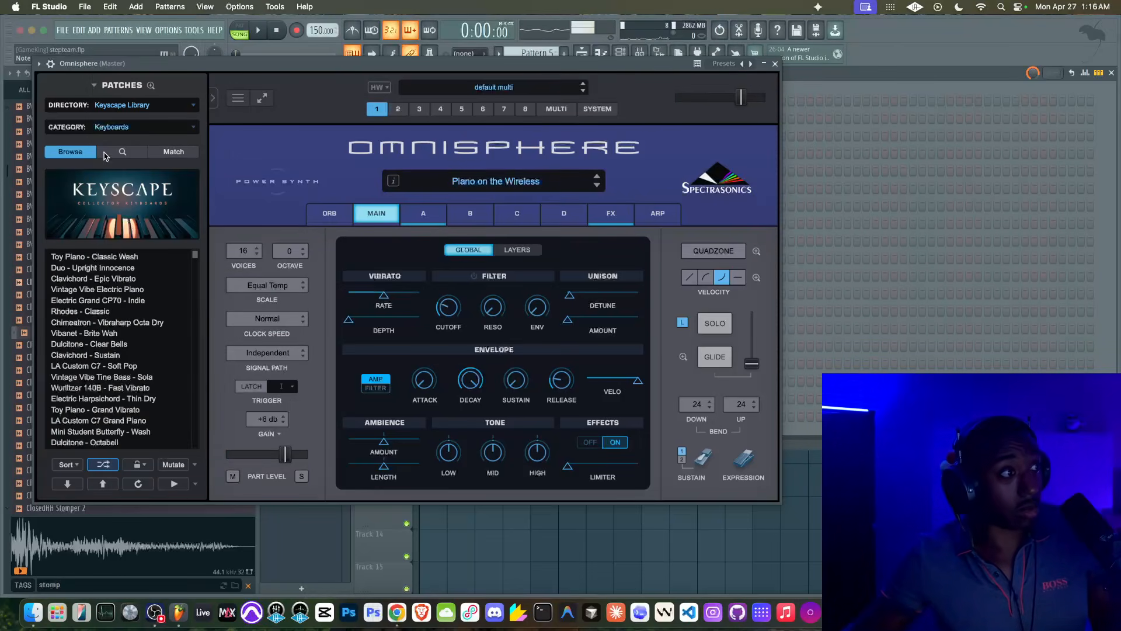
left_click(120, 127)
left_click(123, 133)
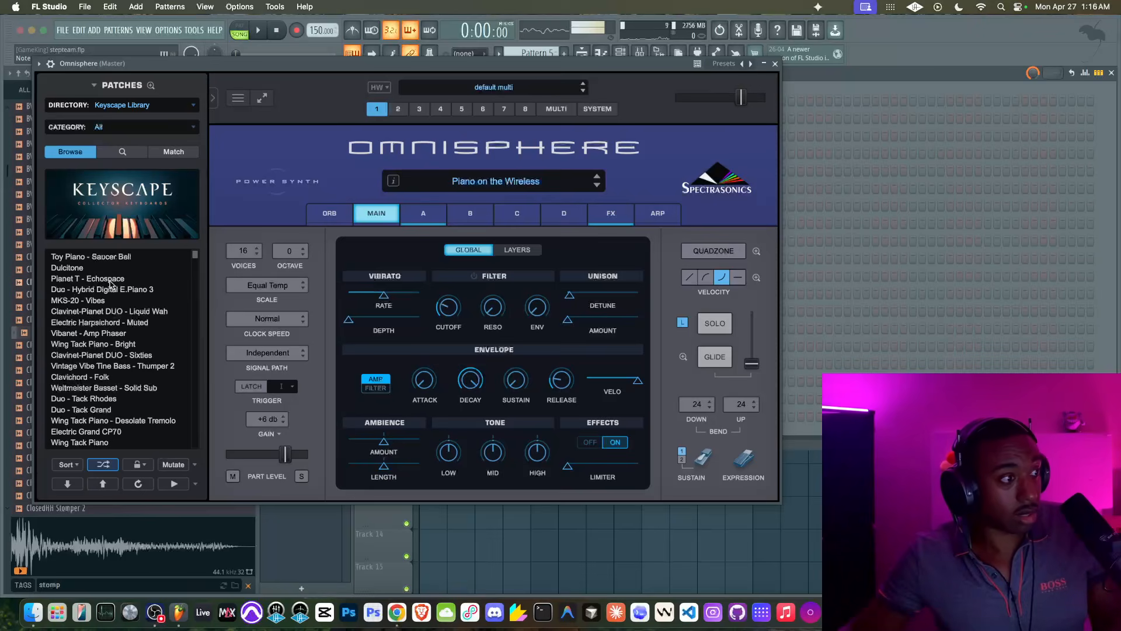
Sort the Keyscape Library patches A-Z and load the Double Felt Grand patch
left_click(65, 464)
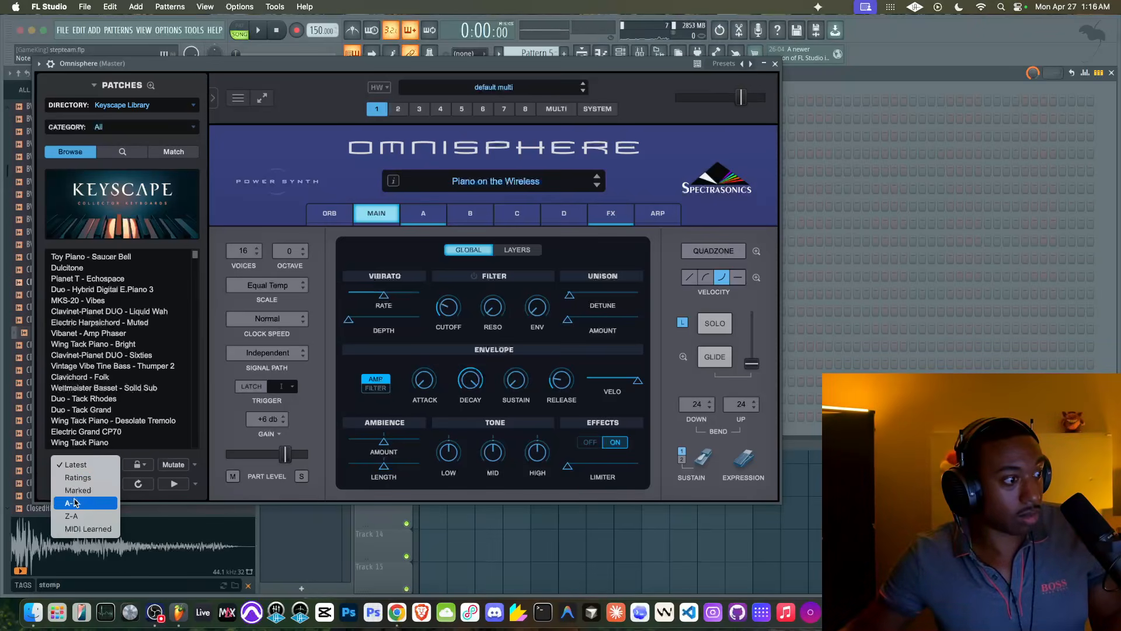
left_click(67, 496)
scroll(102, 310, "down", 6)
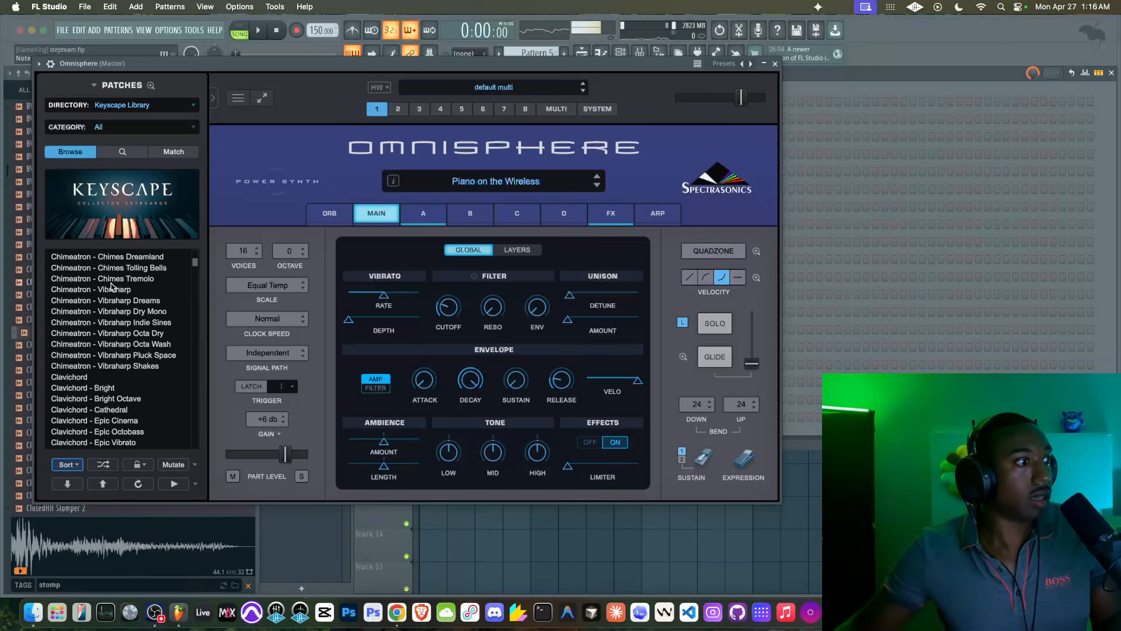
scroll(112, 286, "down", 10)
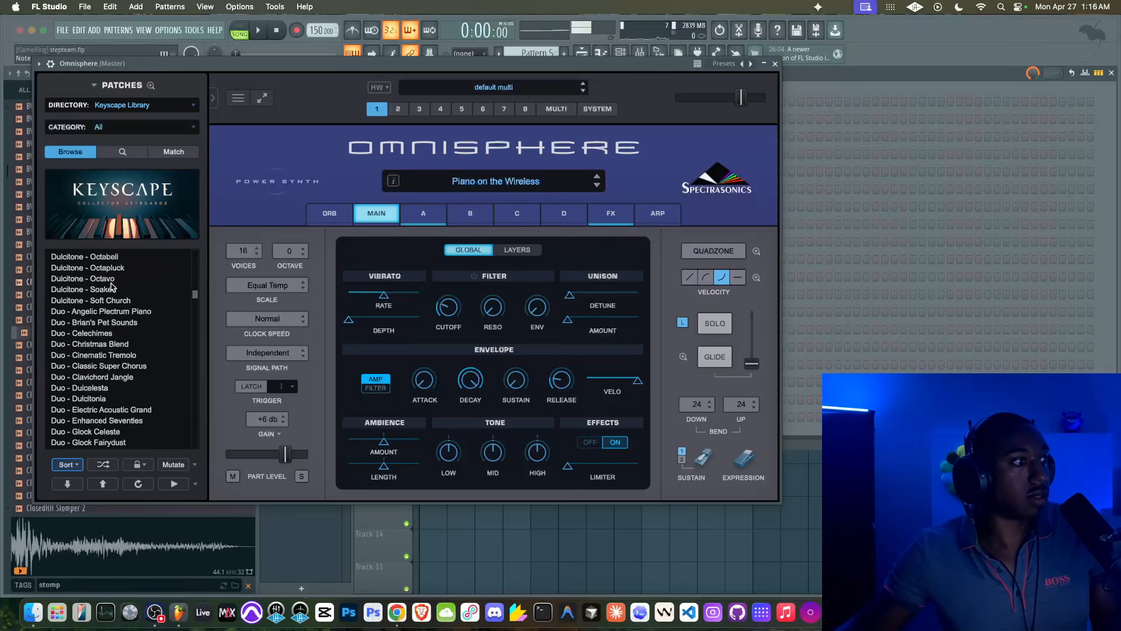
scroll(105, 350, "up", 3)
left_click(102, 388)
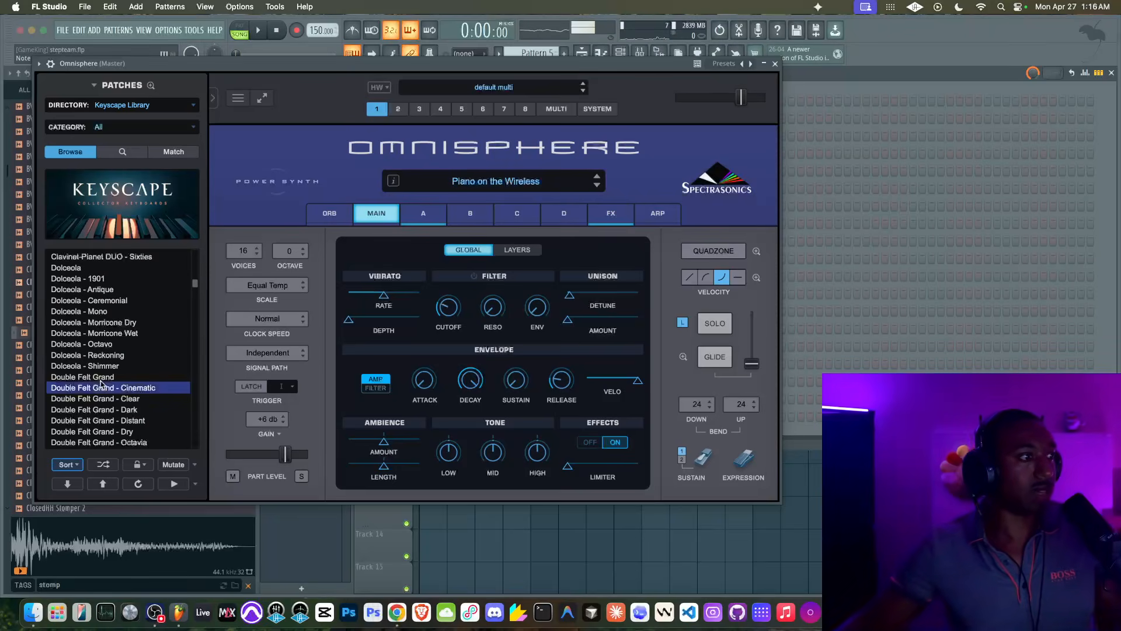
left_click(102, 377)
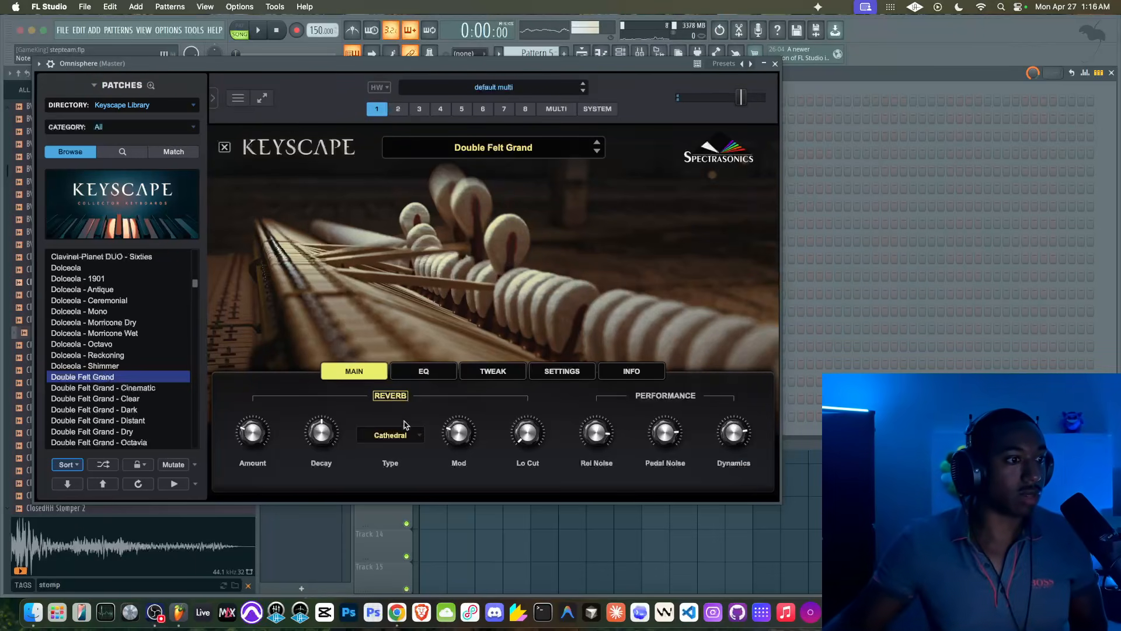
Lower the reverb amount of the Double Felt Grand patch, keeping the Cathedral type, and close Omnisphere
left_click(390, 435)
left_click(243, 432)
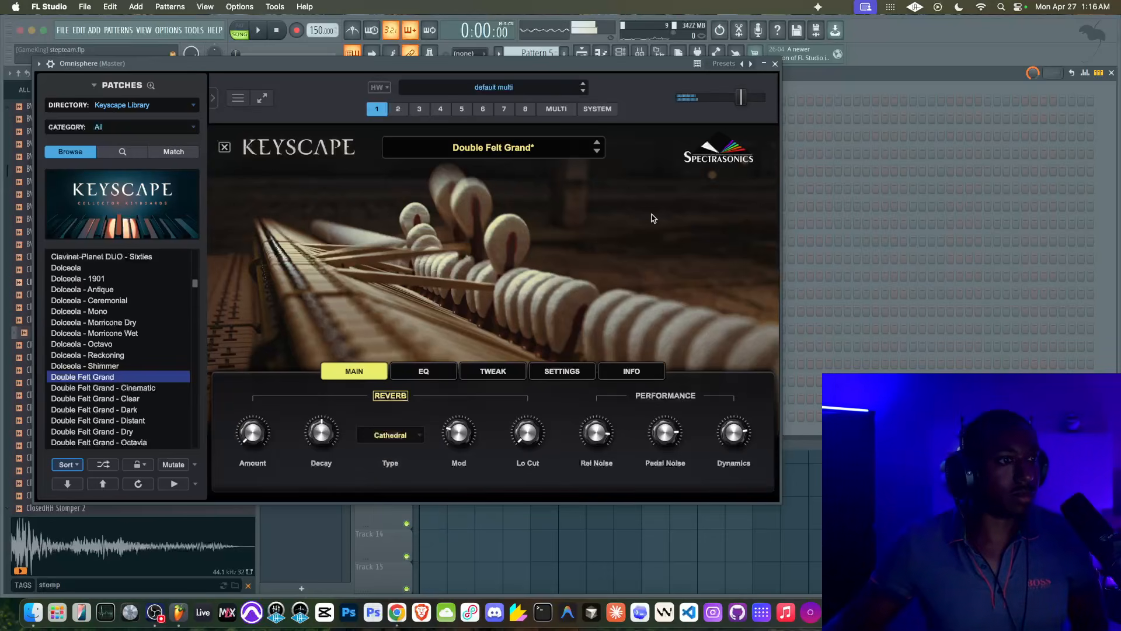
left_click(775, 64)
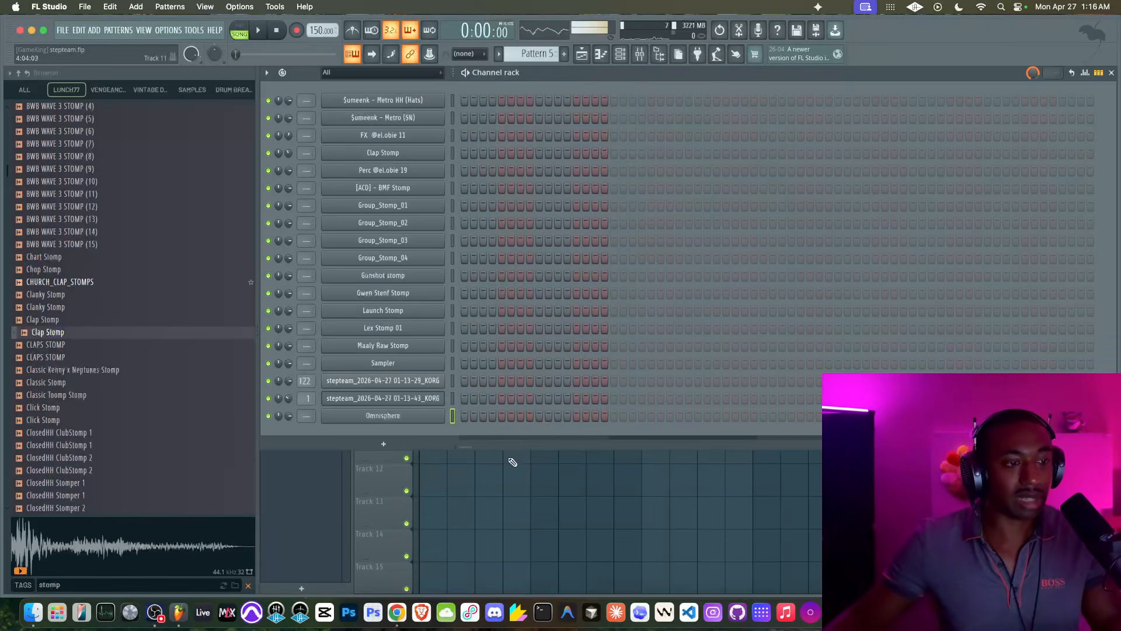
Show the playlist and move all pattern and audio clips one bar earlier to start at bar 1 during playback
key("F9")
right_click(482, 543)
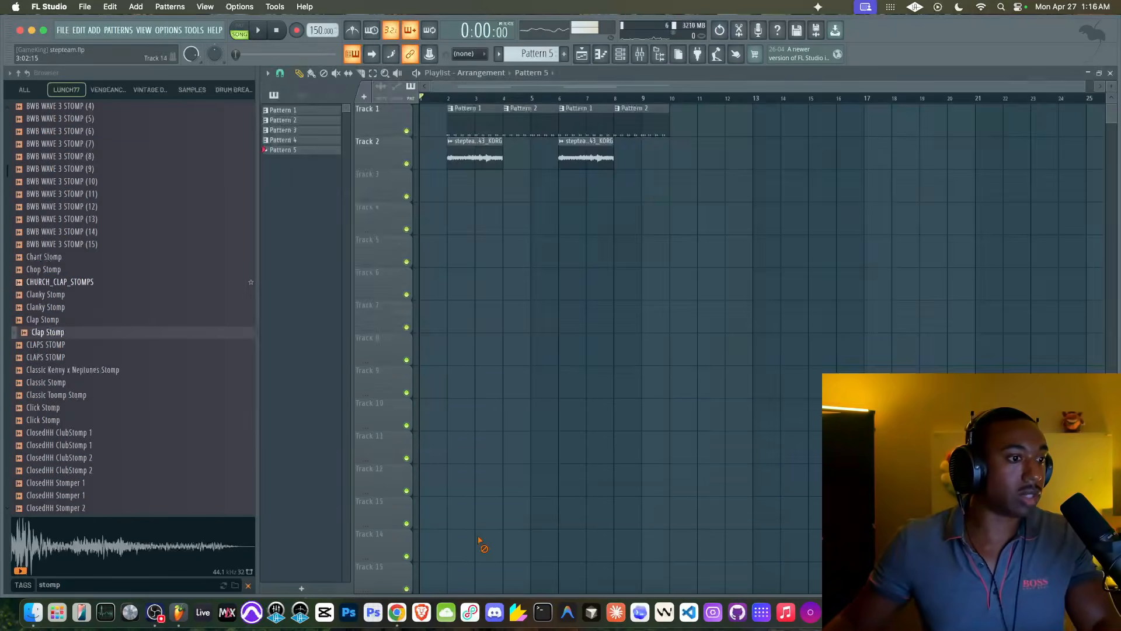
key("space")
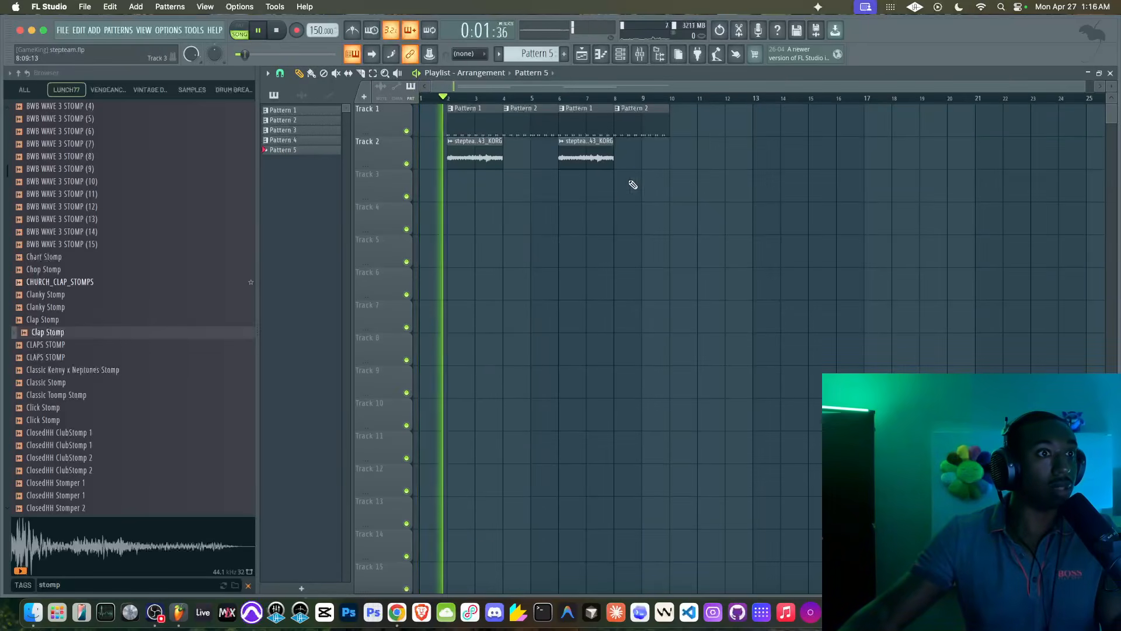
key("ctrl+a")
left_click_drag(460, 121, 433, 123)
left_click(516, 243, "super")
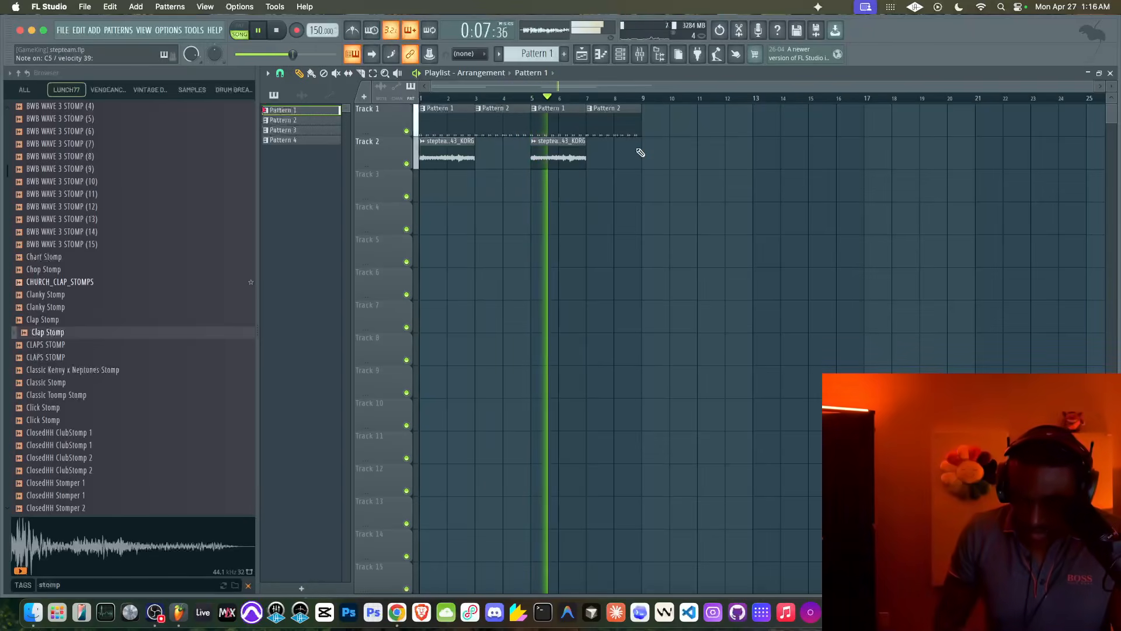
key("space")
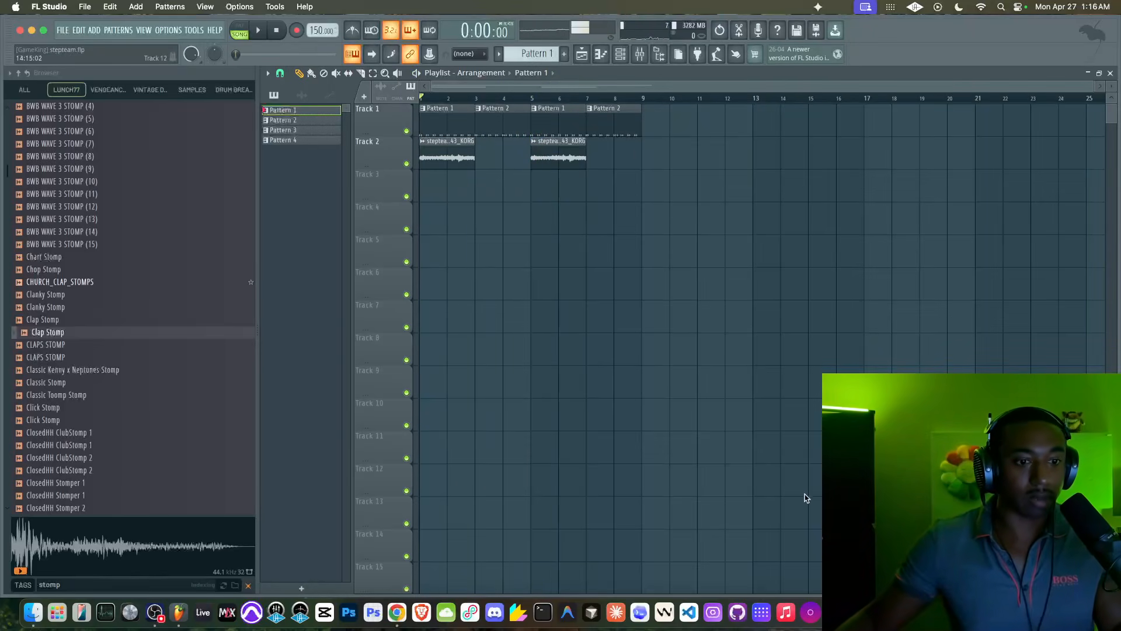
Switch to Chord Codes, display the C Minor (0-3-7) chord in root position, and clear it from the keyboard
left_click(883, 612)
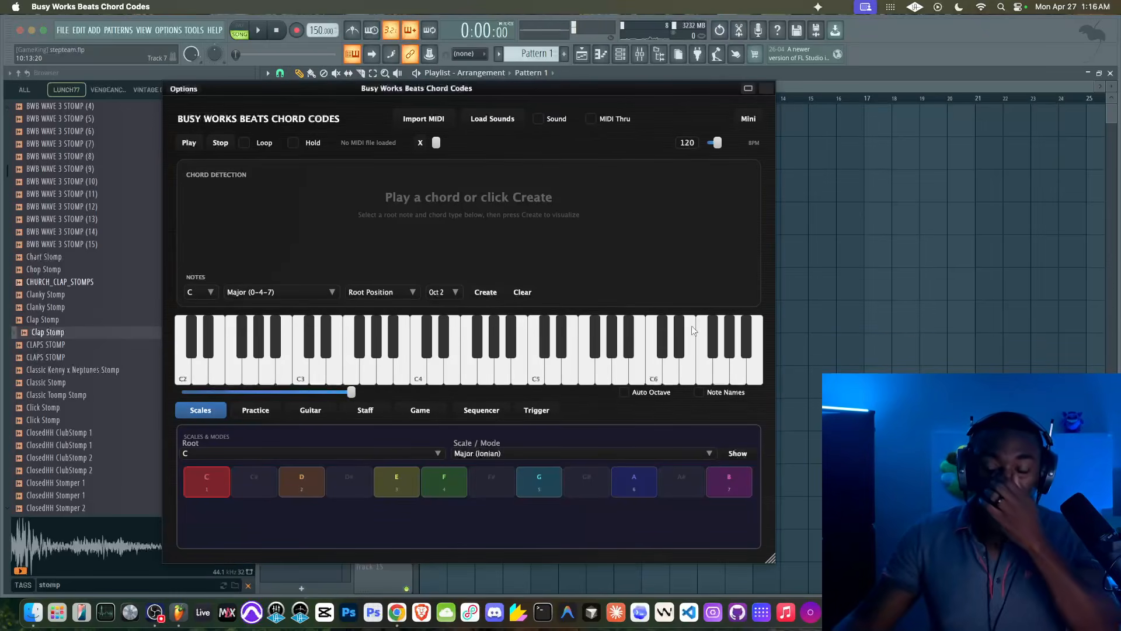
left_click_drag(580, 88, 582, 73)
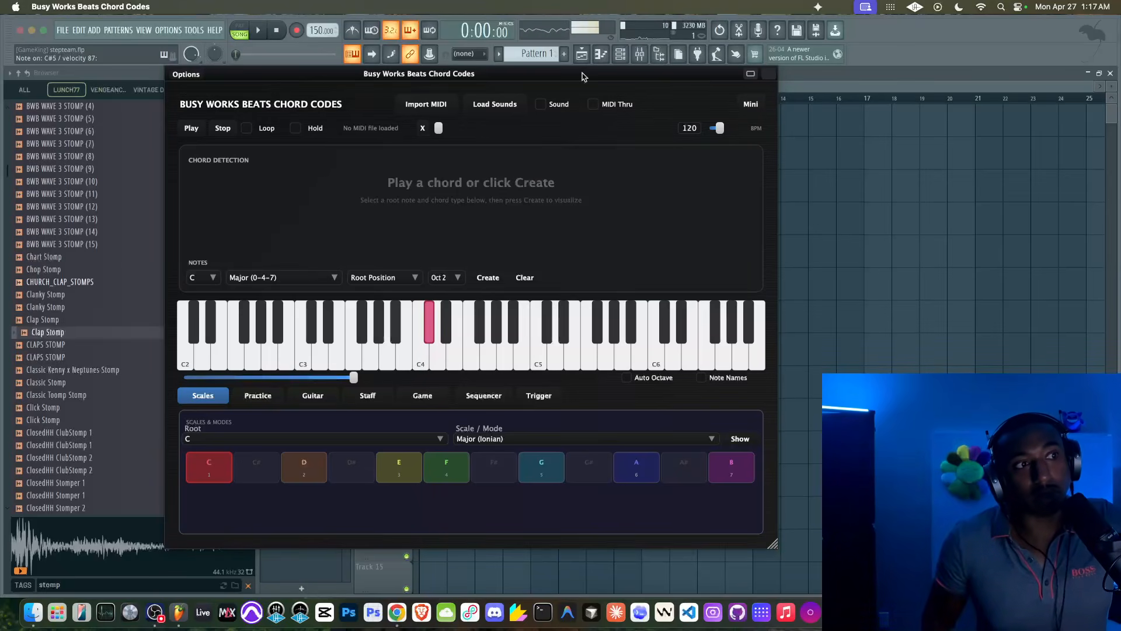
left_click(273, 282)
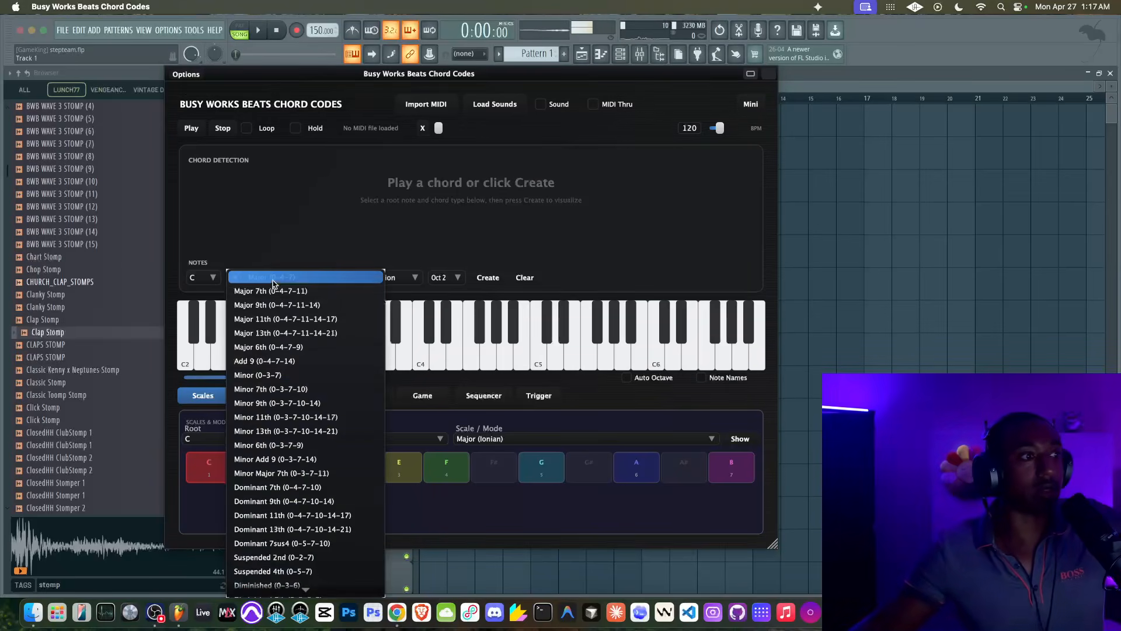
left_click(283, 375)
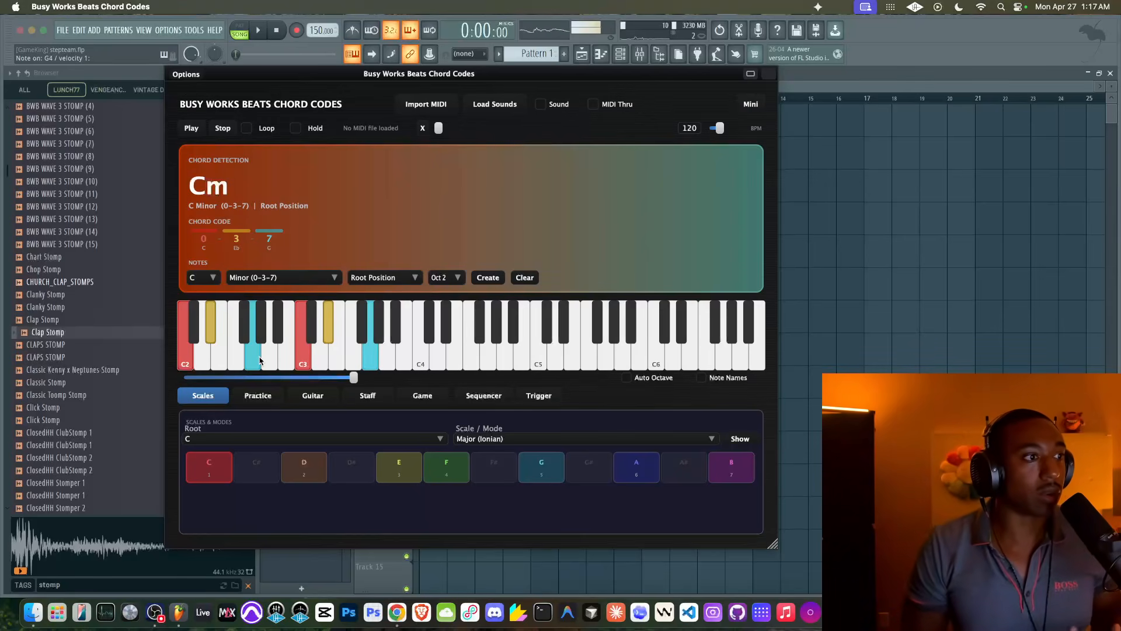
left_click(281, 277)
left_click(525, 277)
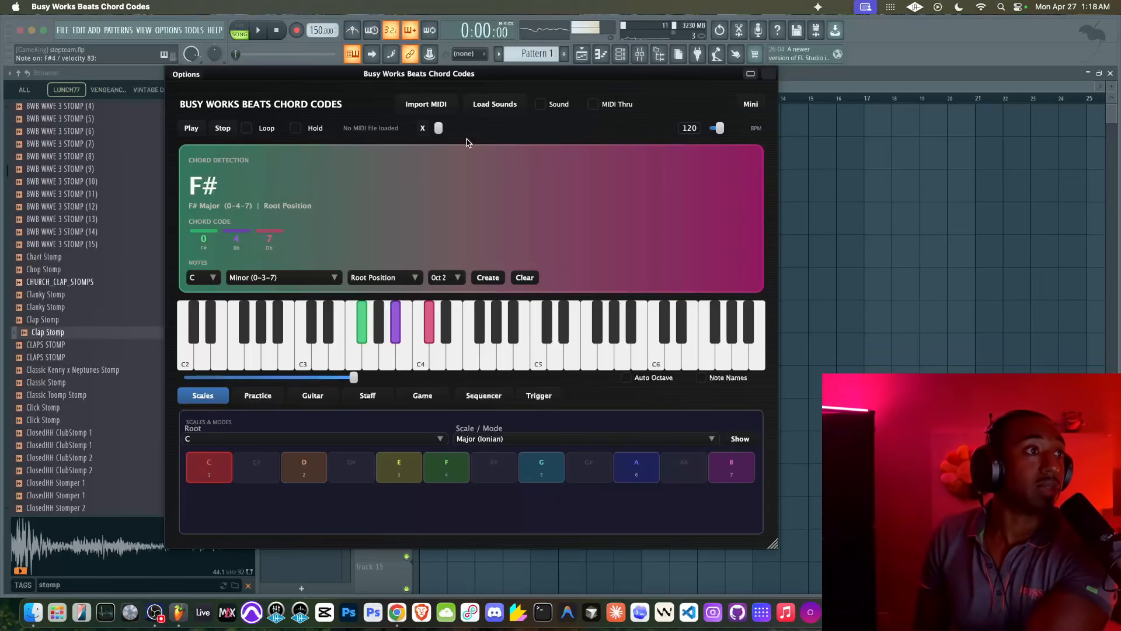
Play the arrangement briefly in FL Studio, and consult the Chord Codes window once more before closing it
left_click(259, 30)
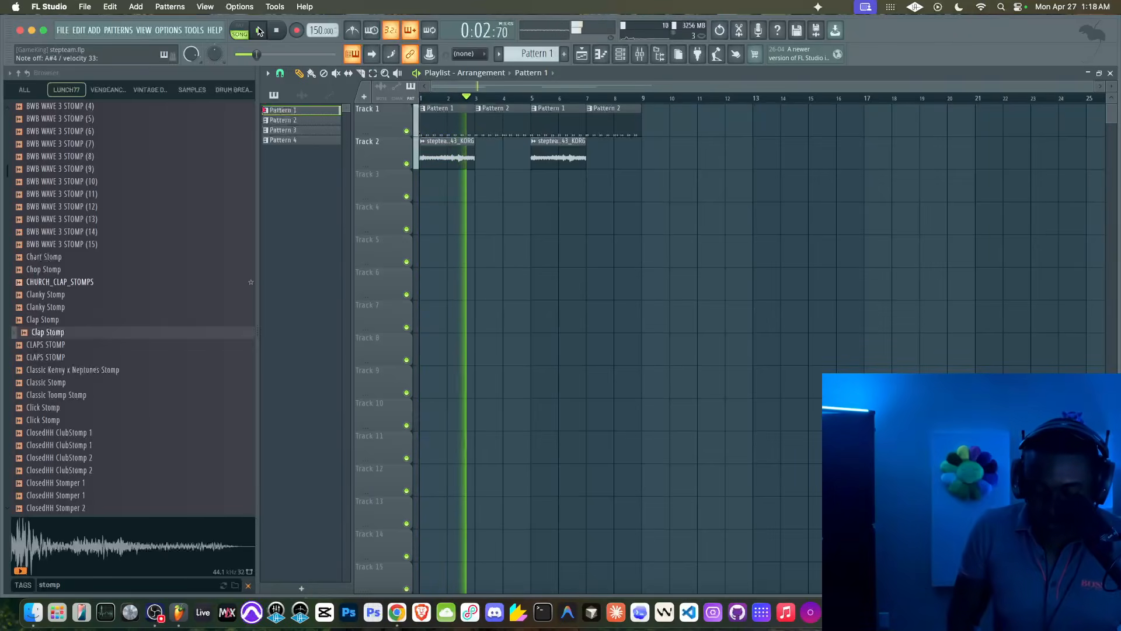
left_click(259, 30)
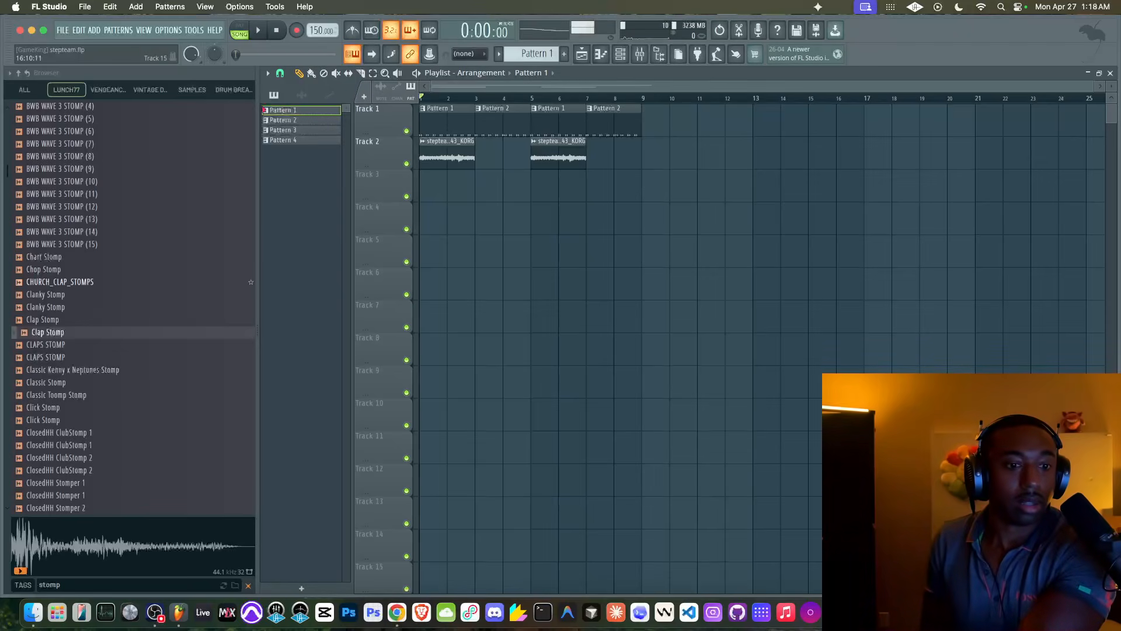
left_click(883, 612)
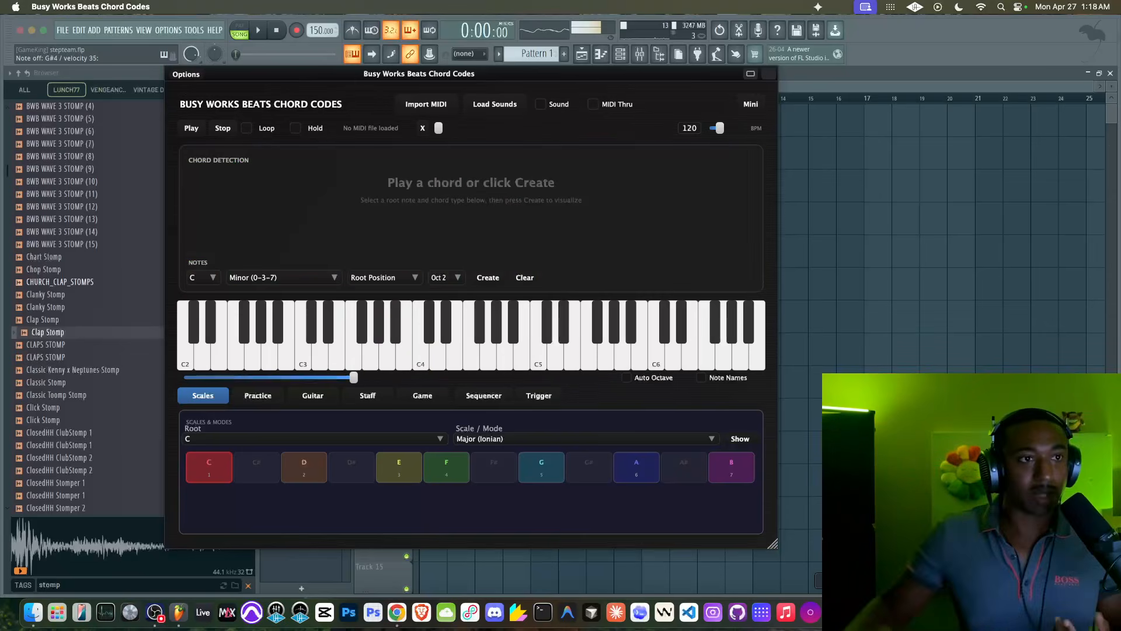
left_click(767, 74)
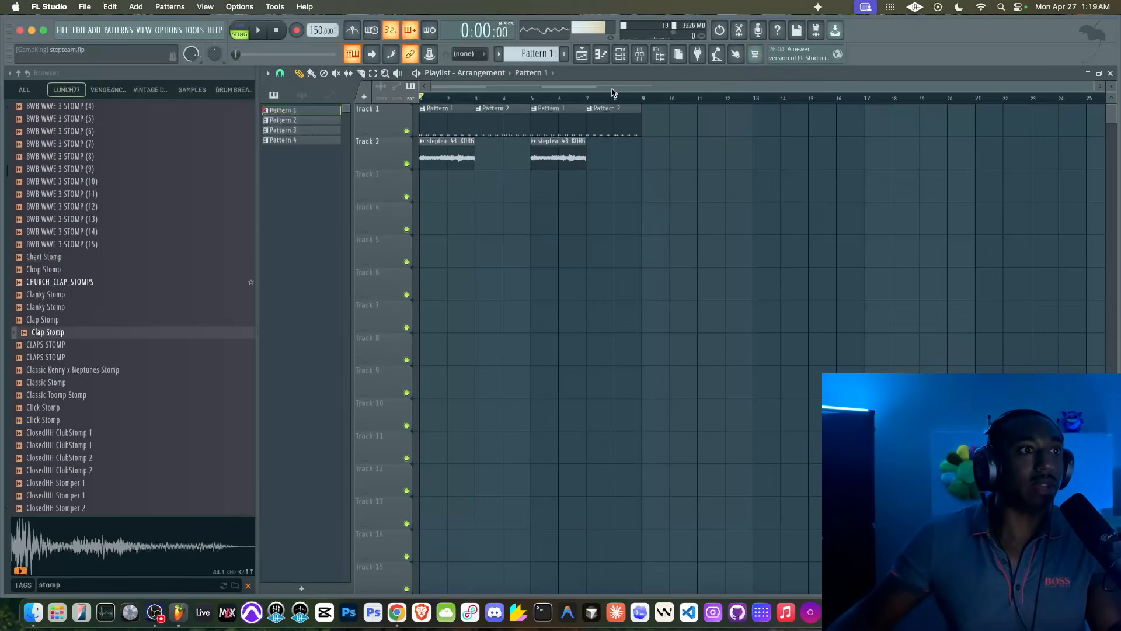
Show the channel rack and switch from Pattern 1 to the empty Pattern 5
left_click(647, 57)
left_click(620, 54)
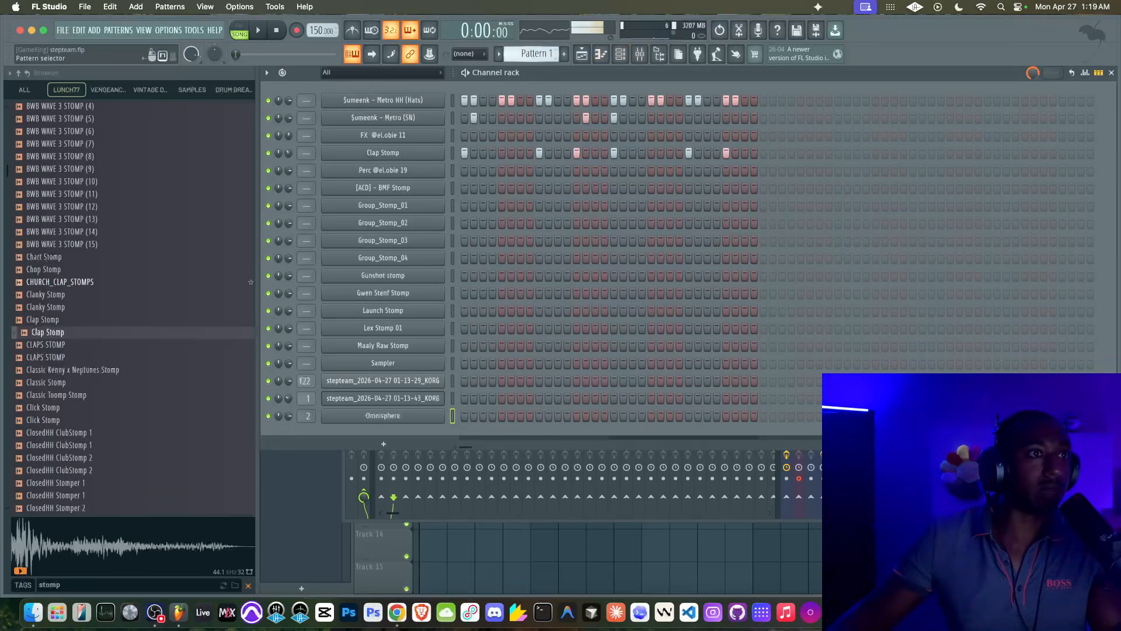
key("KP_Add")
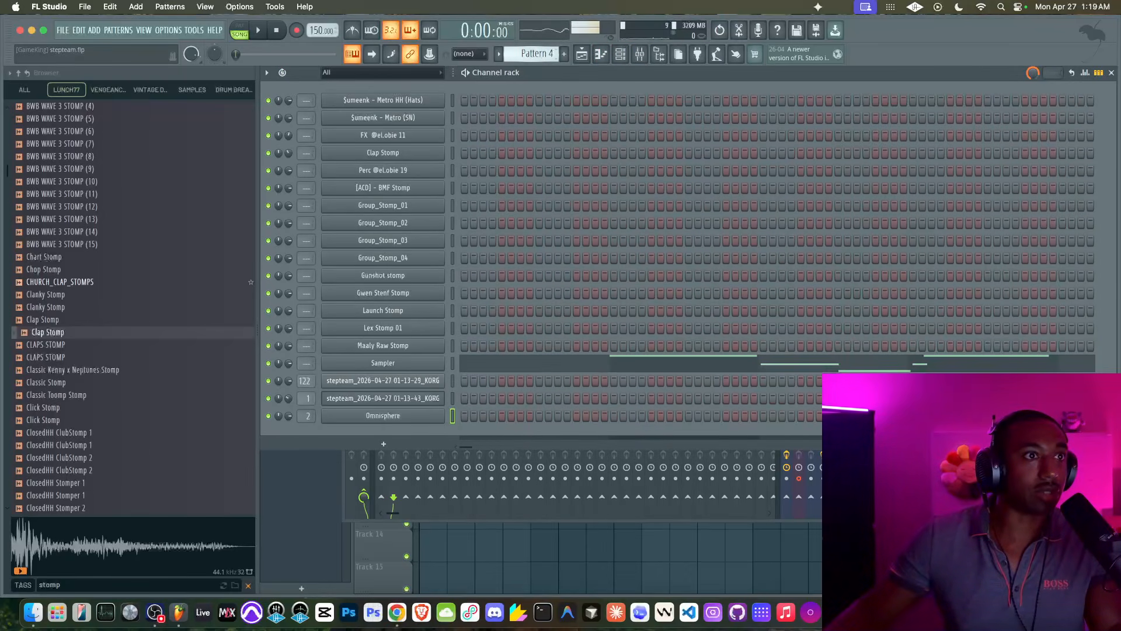
key("KP_Add")
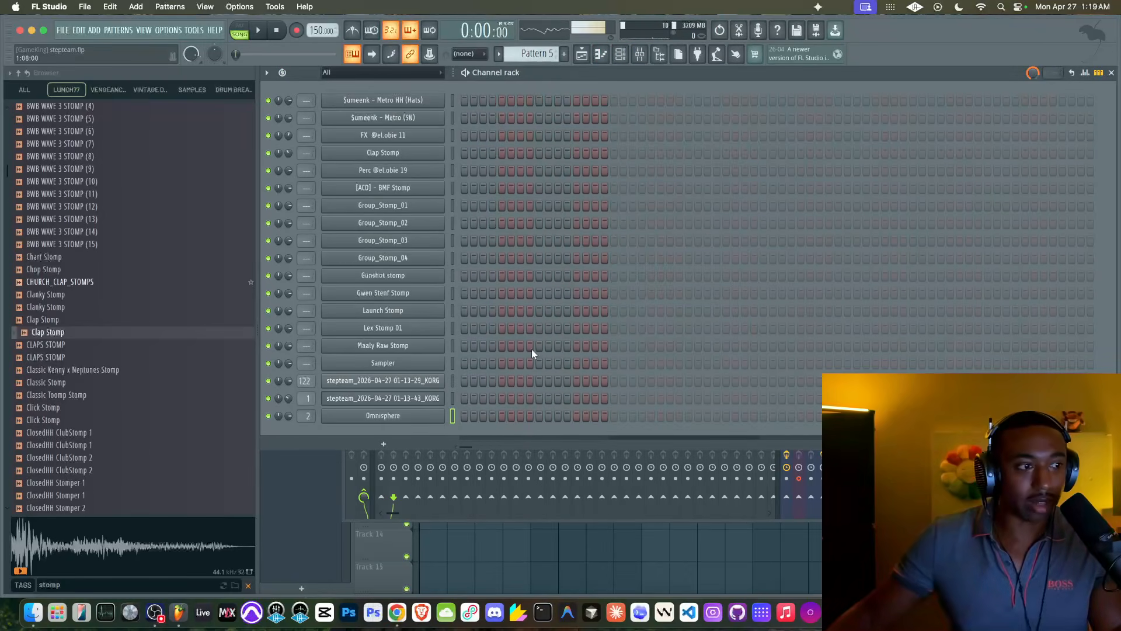
Record the Omnisphere piano chords into Pattern 5 over the arrangement, starting from bar 1 of the playlist
key("F5")
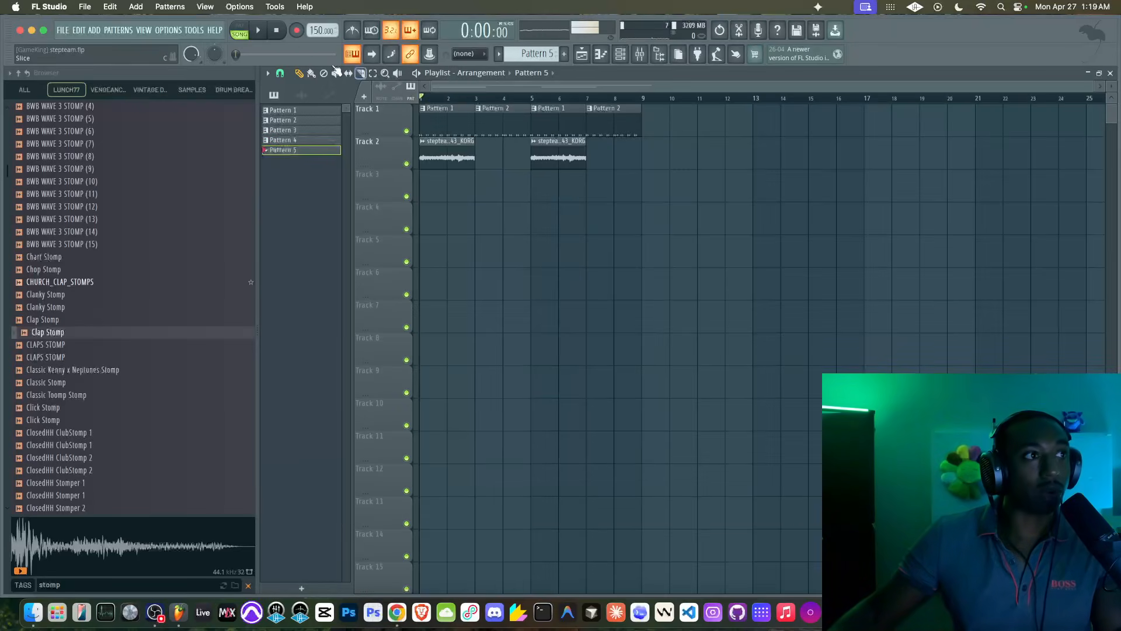
left_click(621, 56)
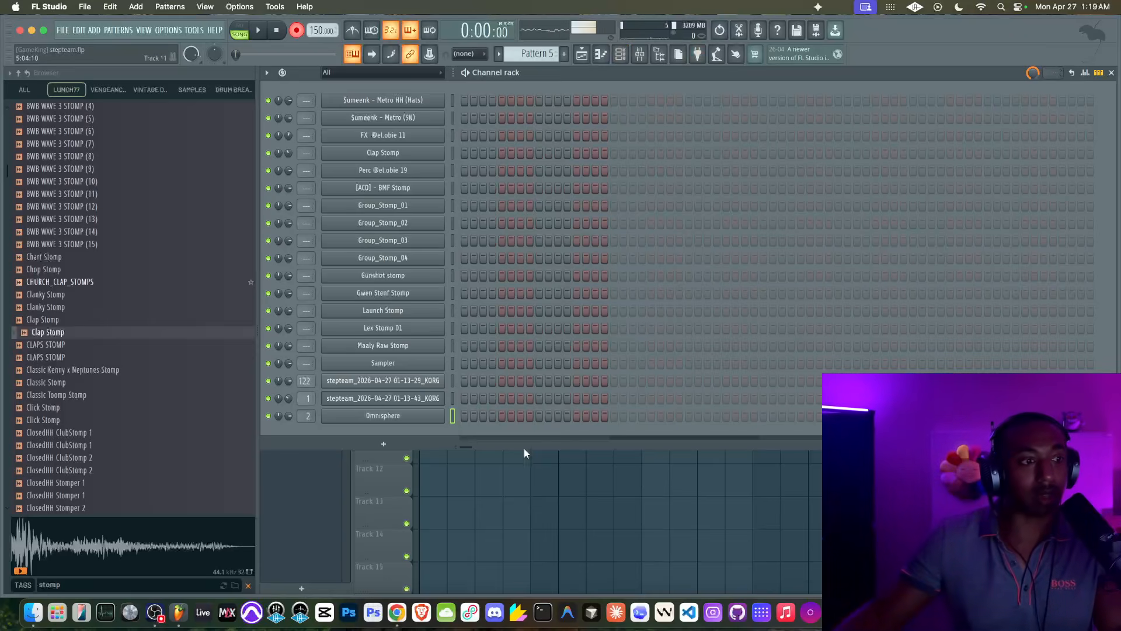
right_click(484, 484)
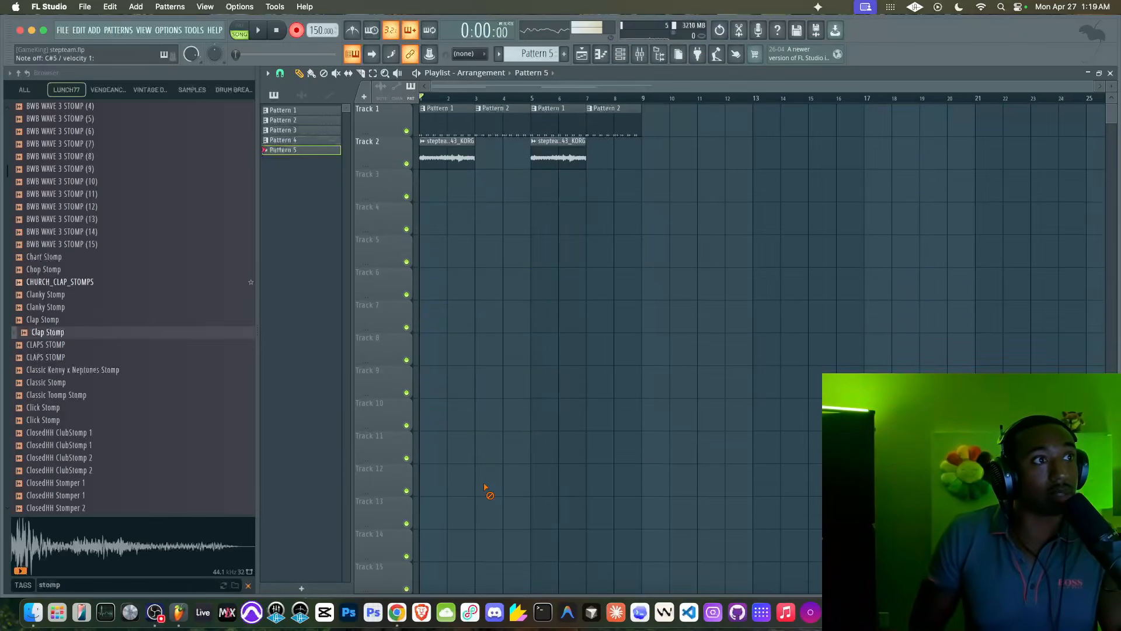
key("space")
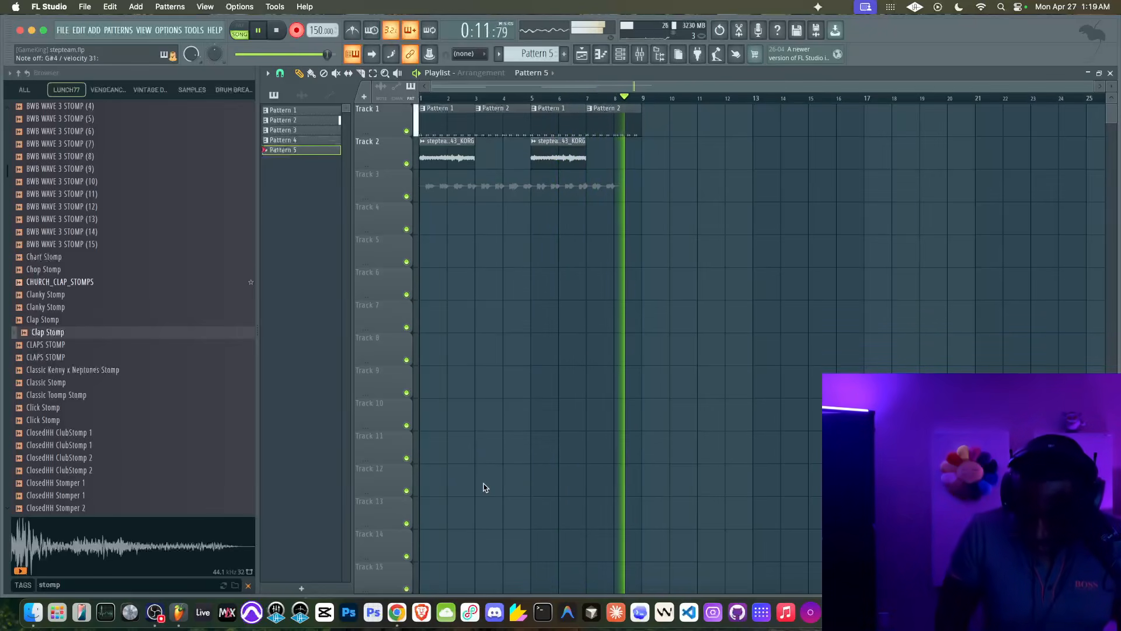
key("space")
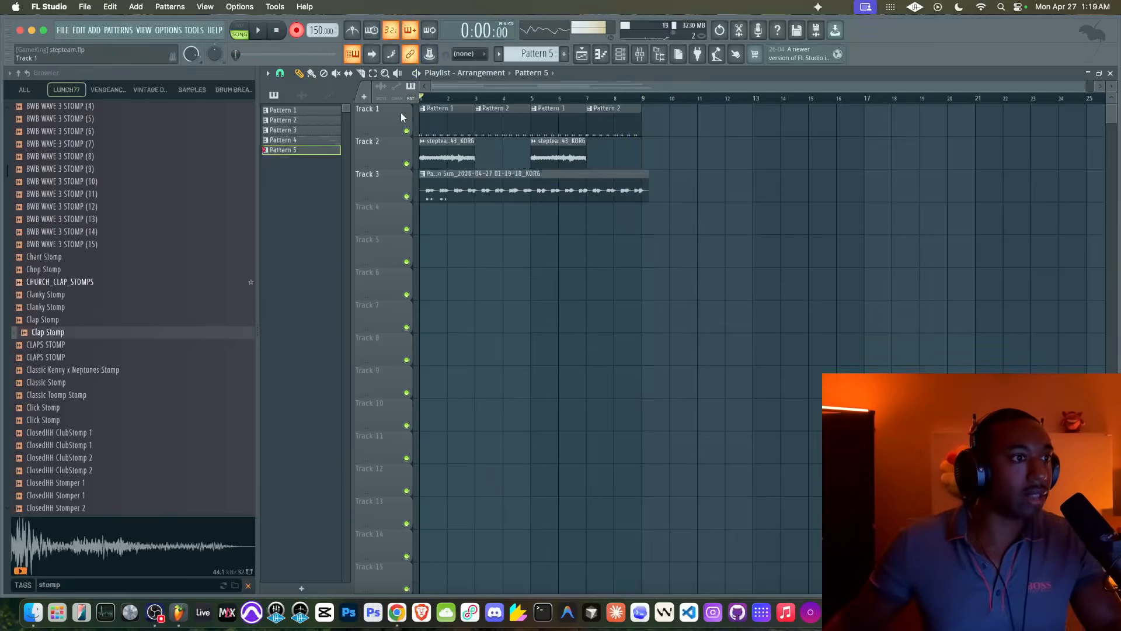
Delete the KORG audio recording from Track 3, extend the Pattern 5 clip to bar 9, and play the arrangement
right_click(516, 188)
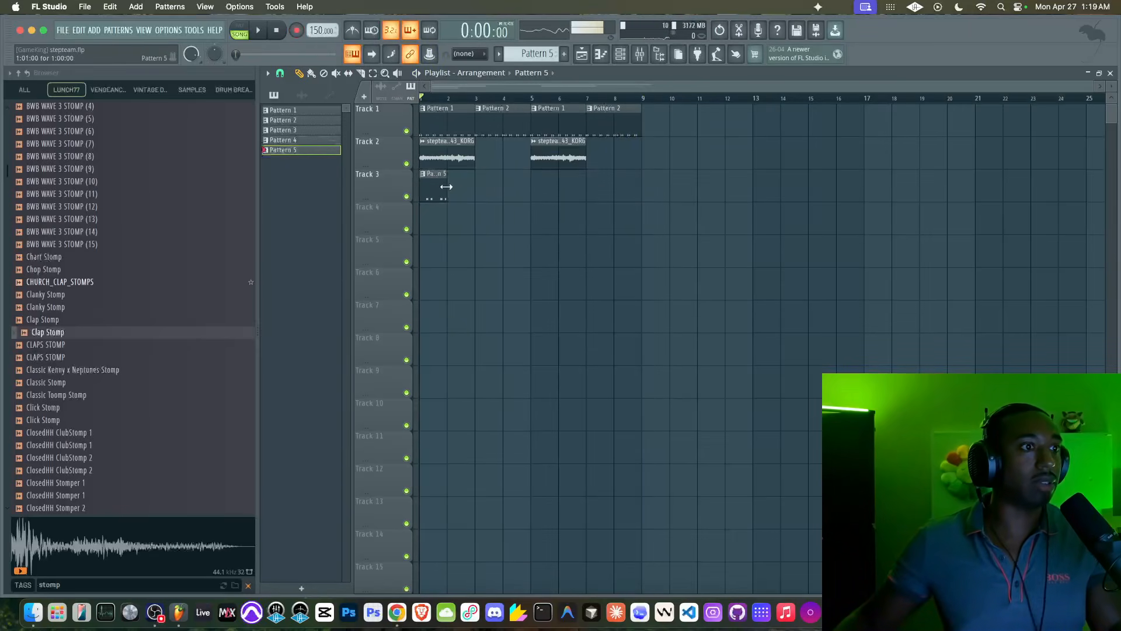
key("space")
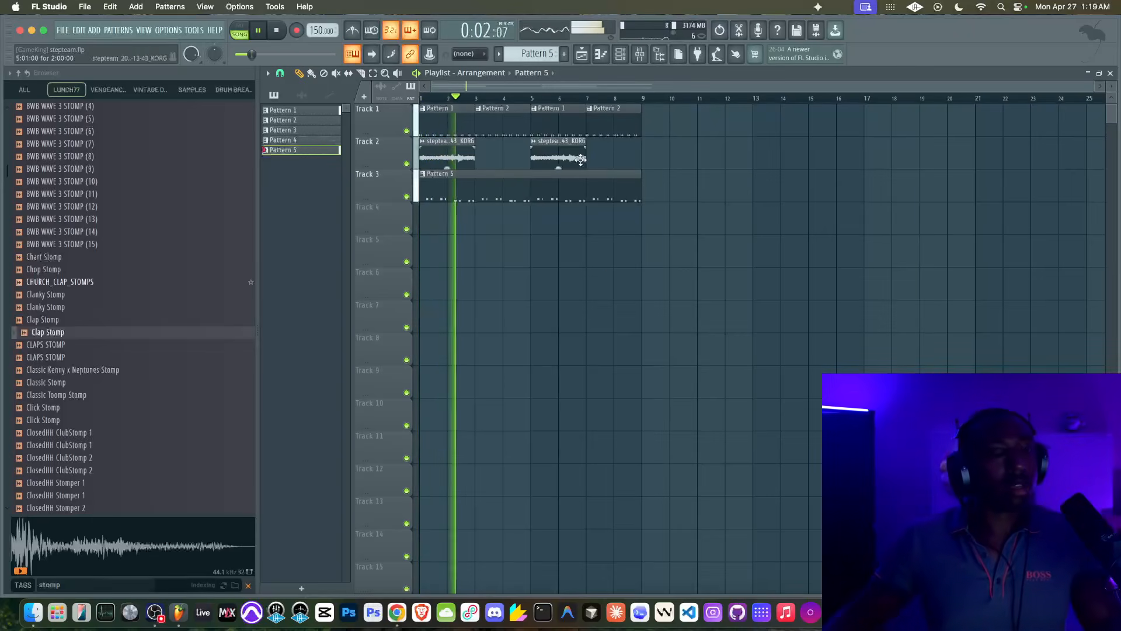
key("space")
Examine the main swing control and the Swing setting in the Omnisphere channel's time options
key("F6")
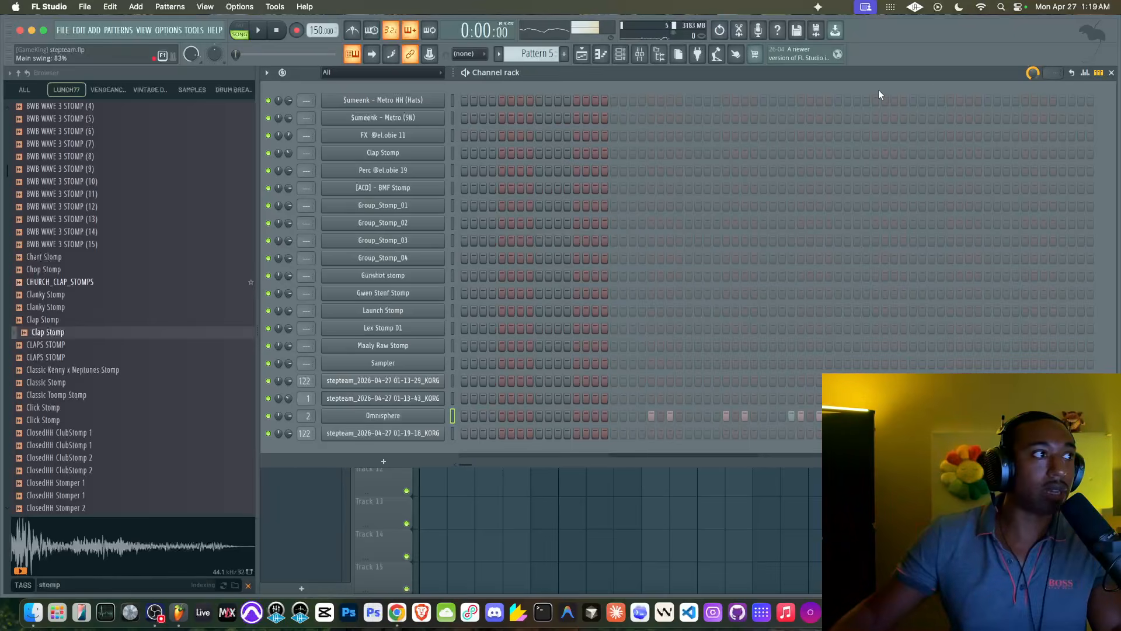
left_click(421, 421)
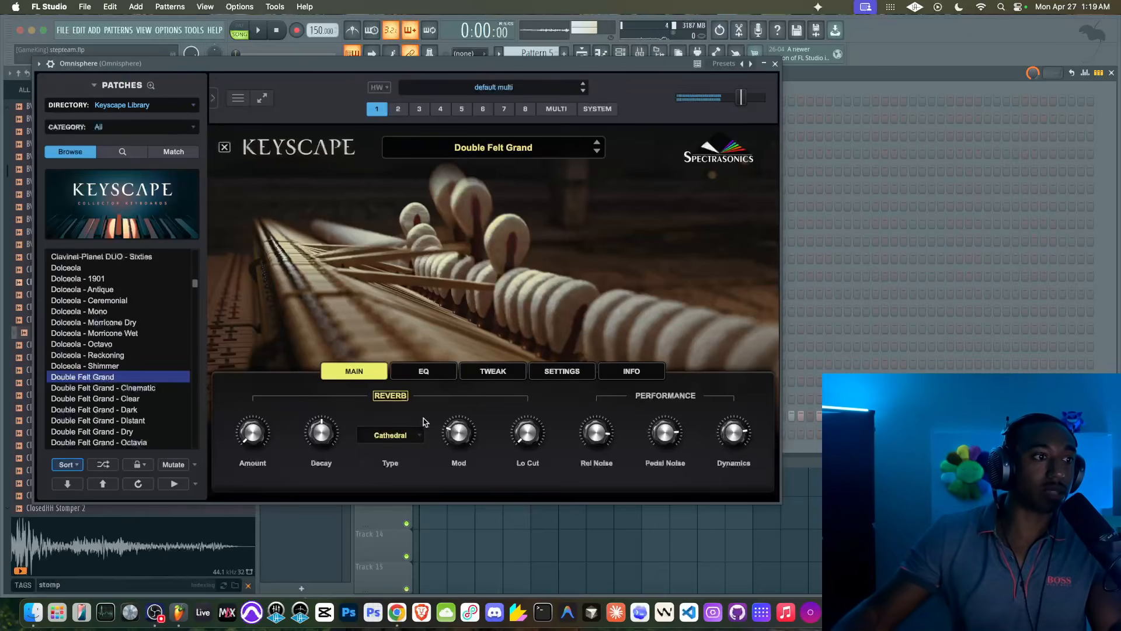
left_click(51, 64)
left_click(95, 85)
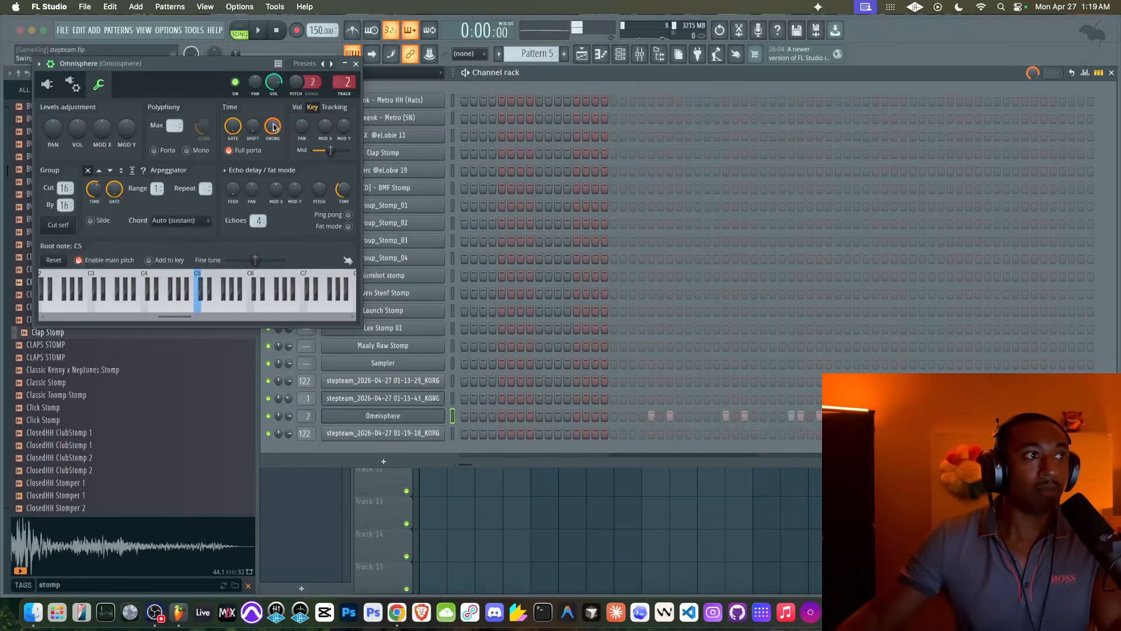
left_click(355, 64)
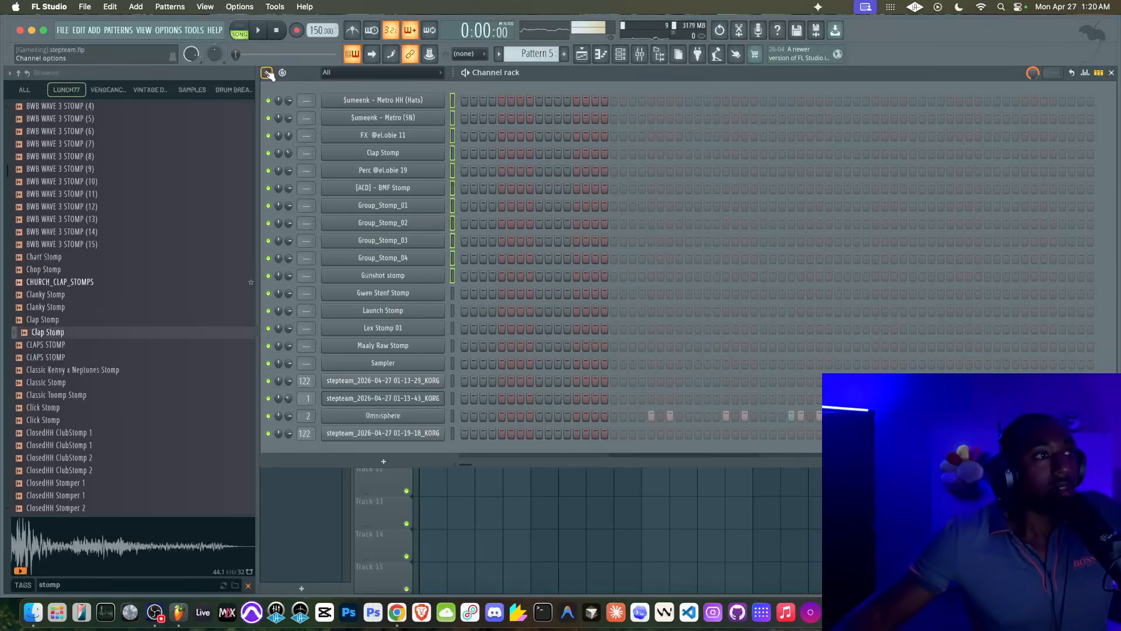
Review the swing mix percentages offered for the selected drum channels without applying one
left_click(266, 73)
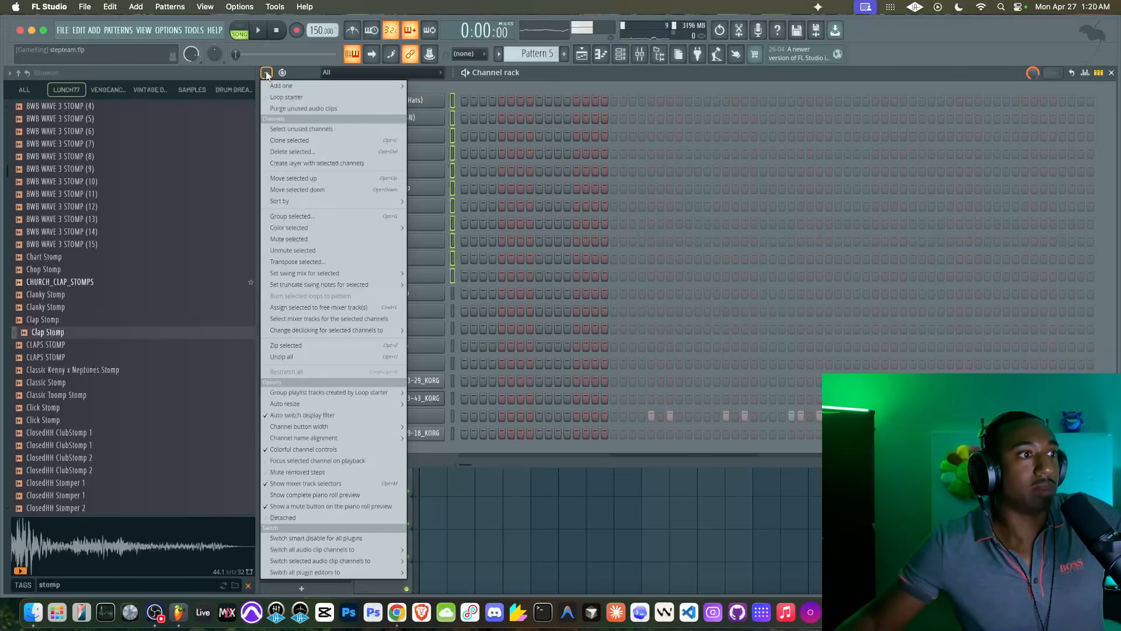
mouse_move(339, 276)
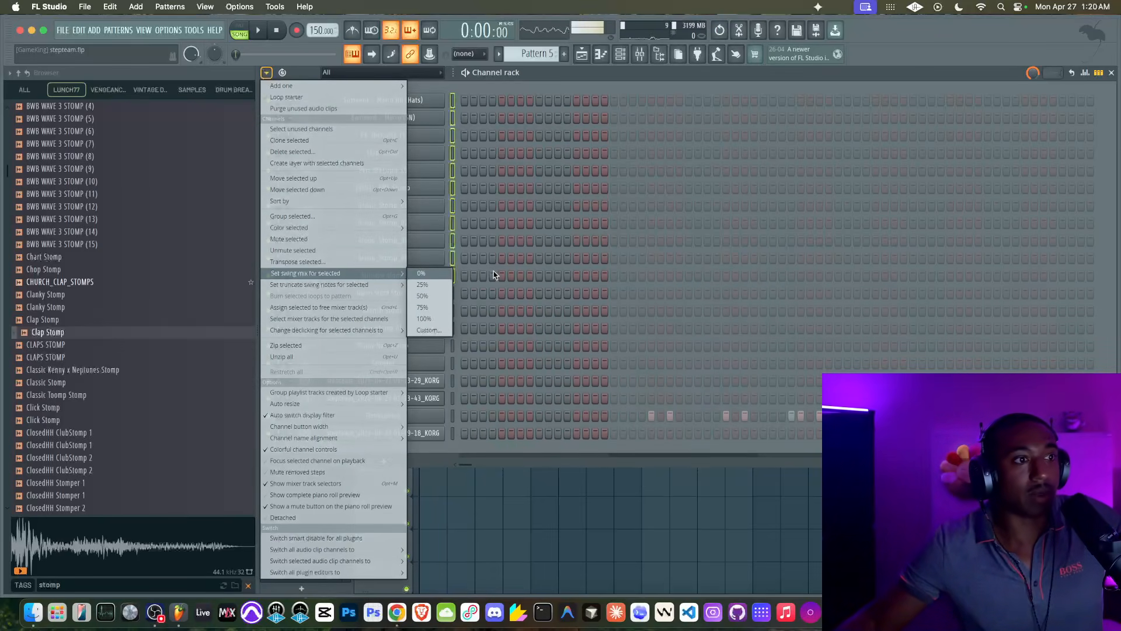
left_click(454, 241)
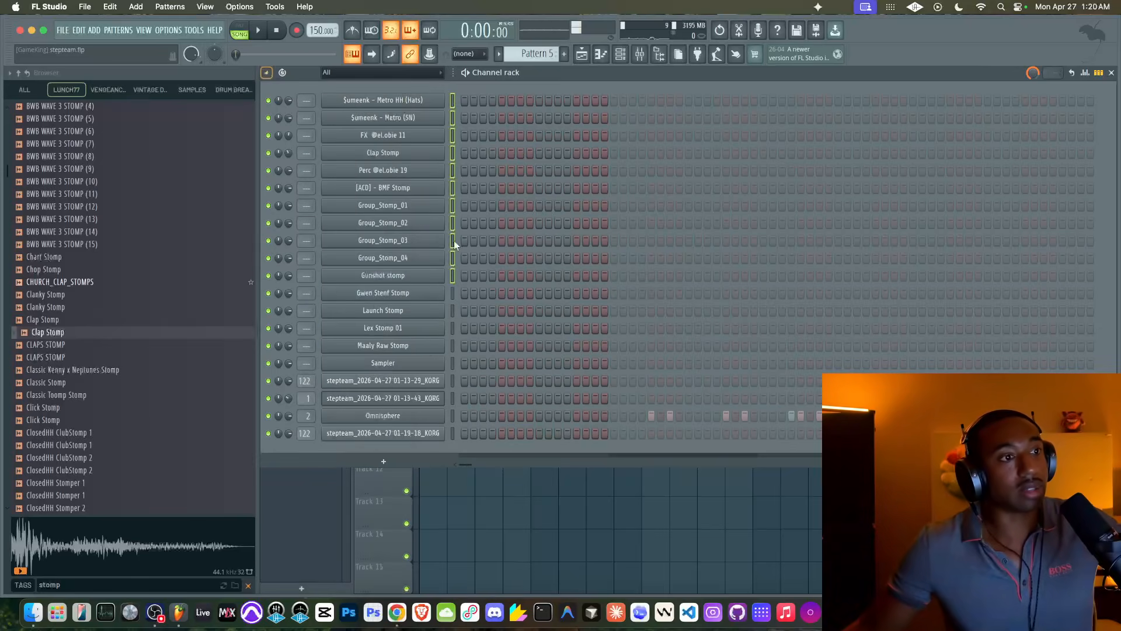
Check the Omnisphere channel settings during song playback, close them, and return to the playlist
left_click(419, 414)
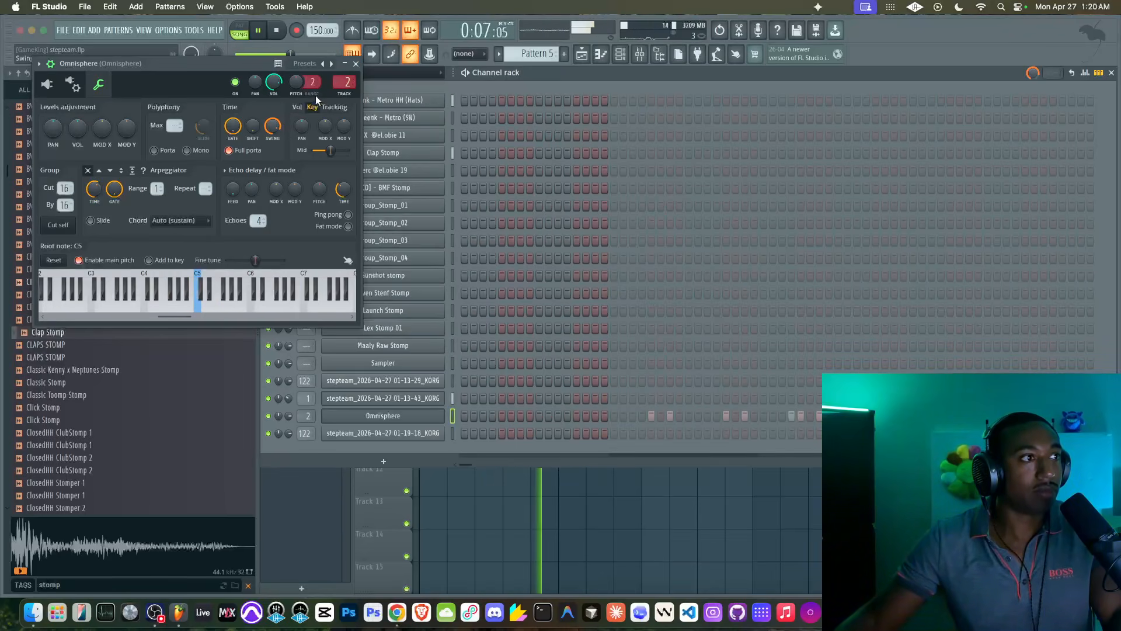
left_click(356, 64)
key("F6")
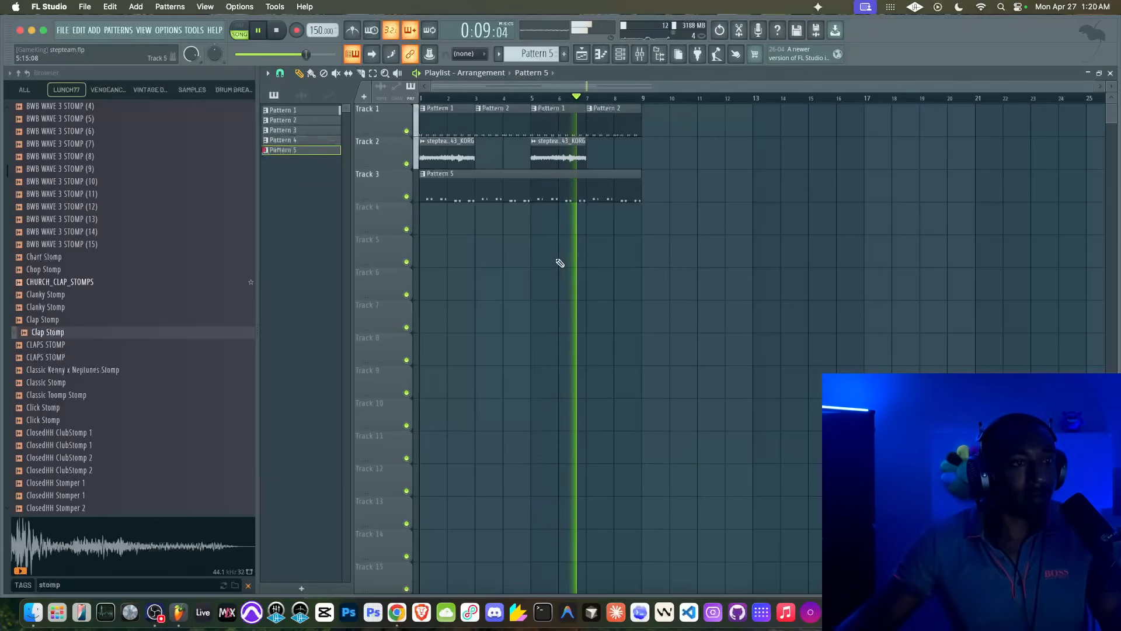
Switch to Chrome, listen to the #stepTeam track maajins on SoundCloud as a reference, pause it, and return to FL Studio
left_click(397, 612)
left_click(329, 297)
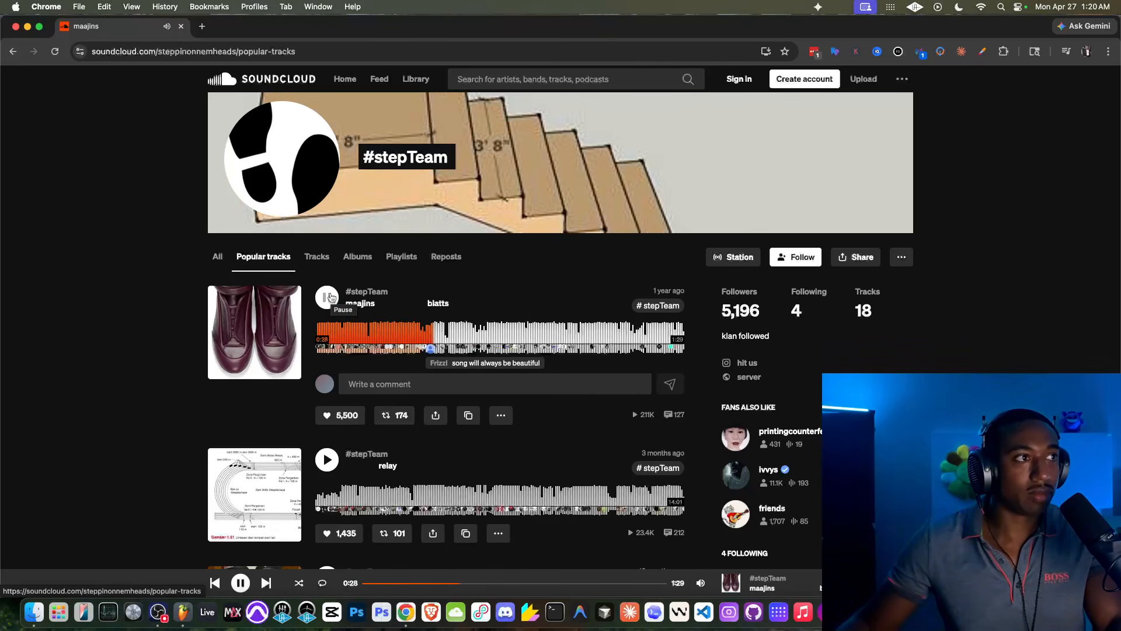
left_click(328, 297)
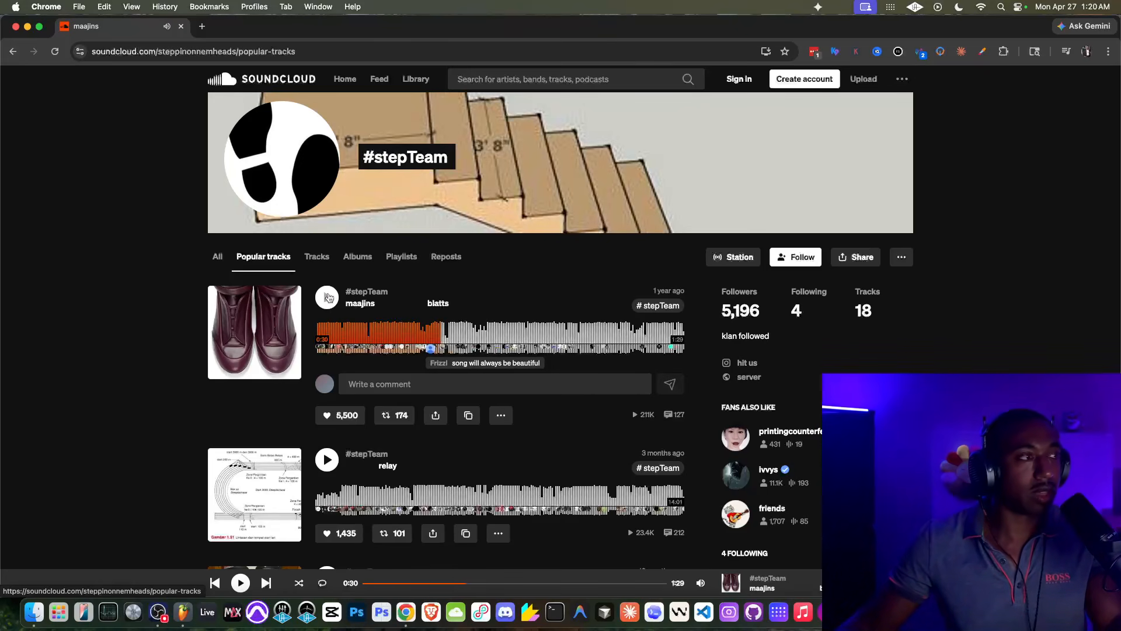
left_click(26, 28)
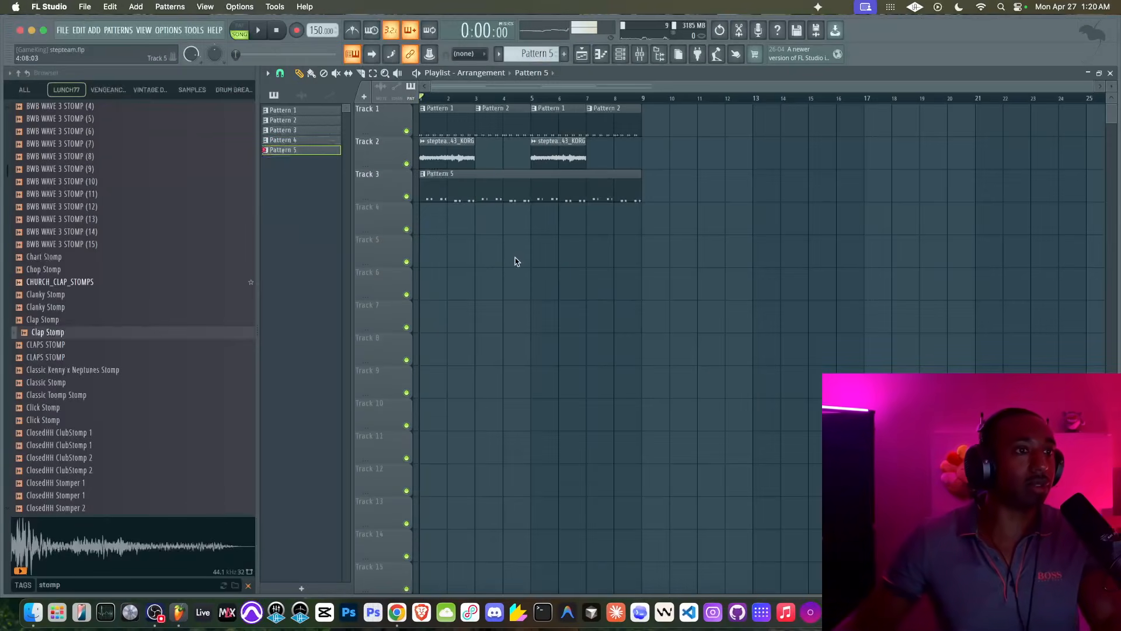
Add another Omnisphere instrument to the channel rack
left_click(620, 54)
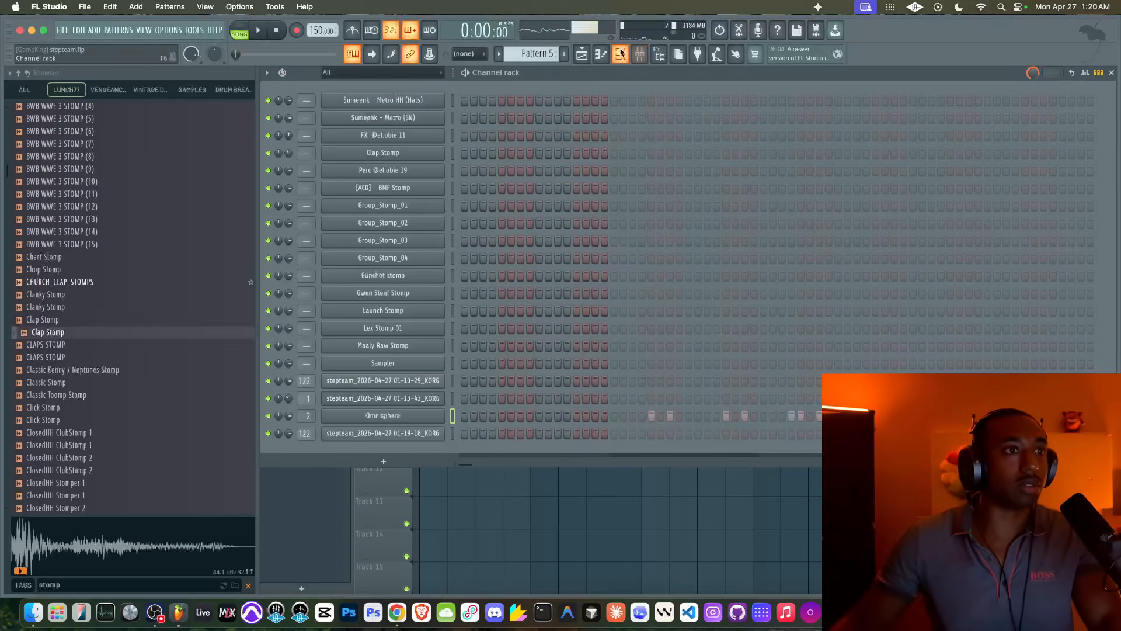
left_click(388, 458)
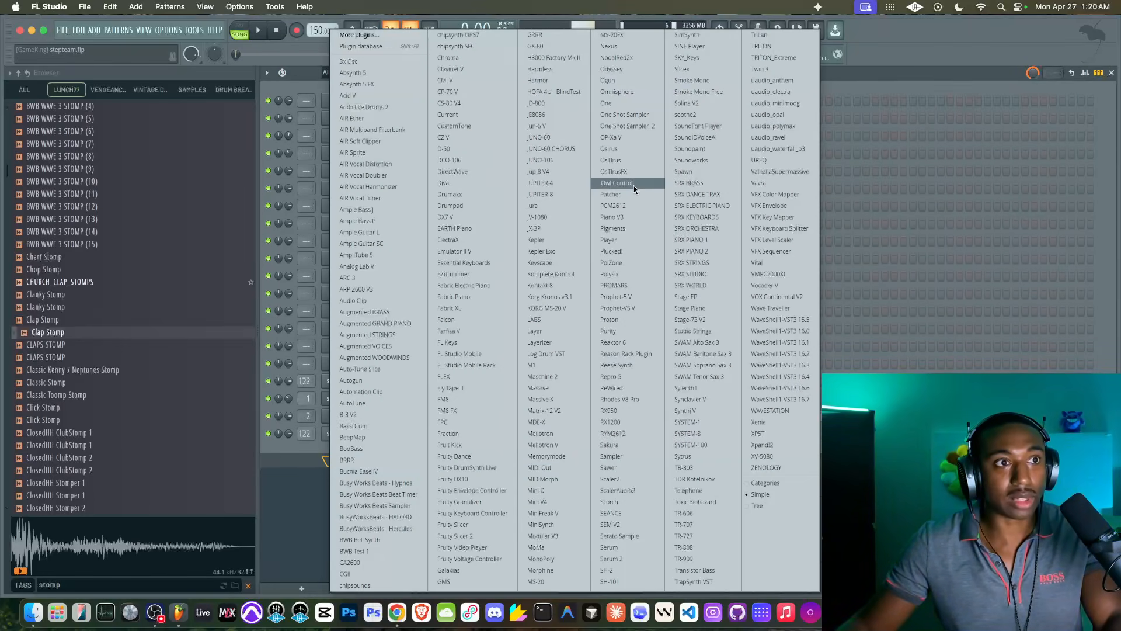
left_click(619, 92)
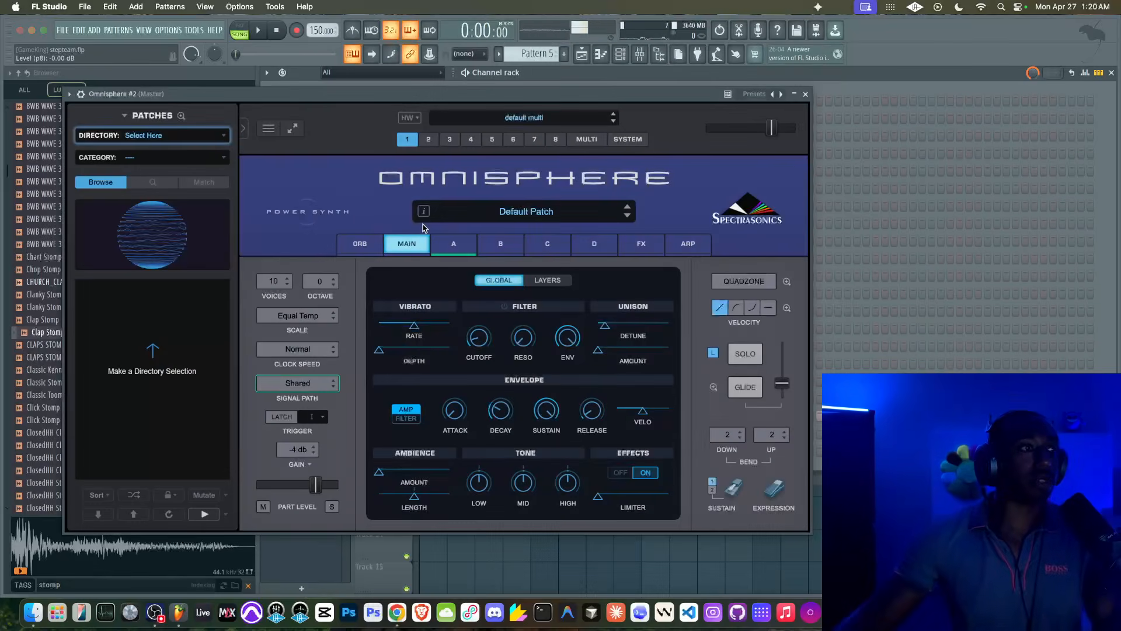
Load the Acoustic - Trilian Main patch from the Trilian Library's Bass Instruments category into the new Omnisphere
left_click(178, 137)
mouse_move(193, 442)
left_click(269, 447)
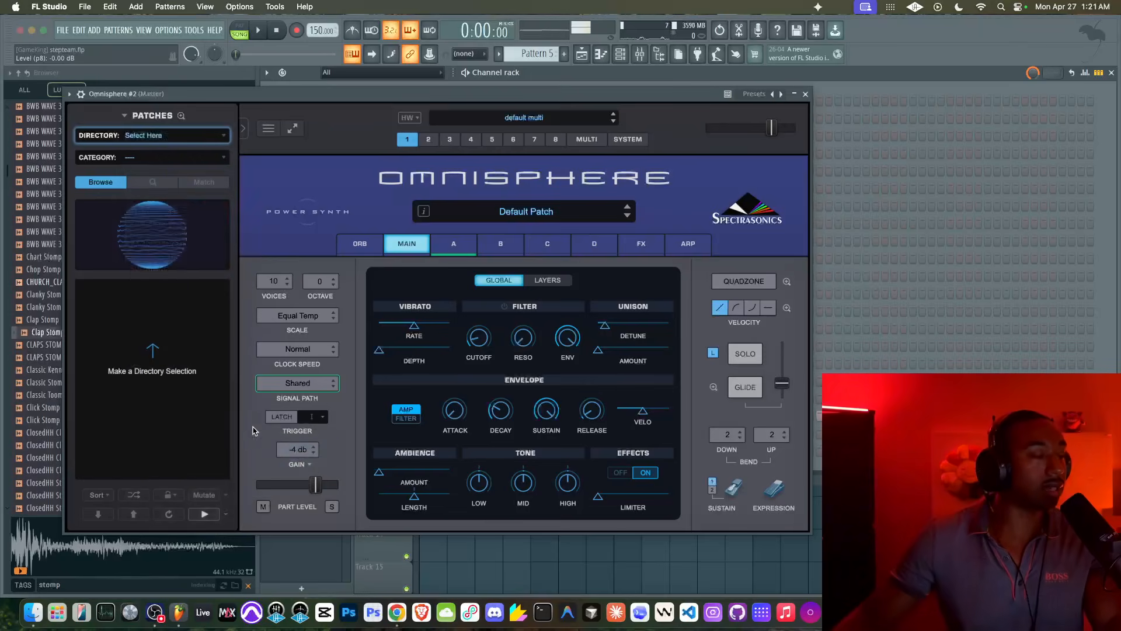
left_click(166, 157)
left_click(164, 183)
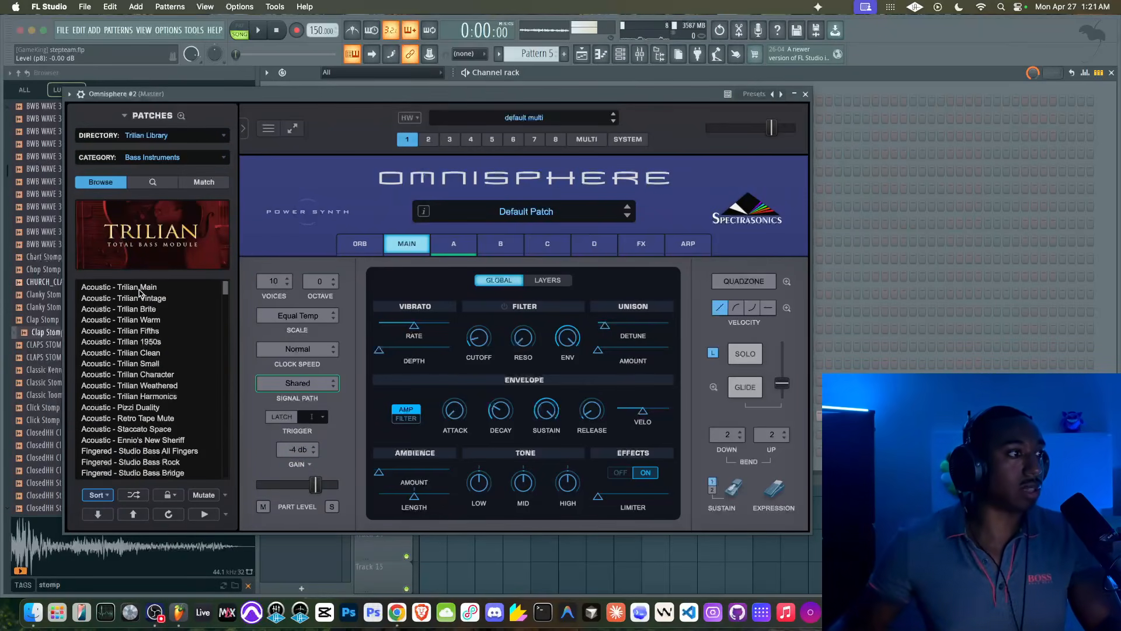
left_click(141, 286)
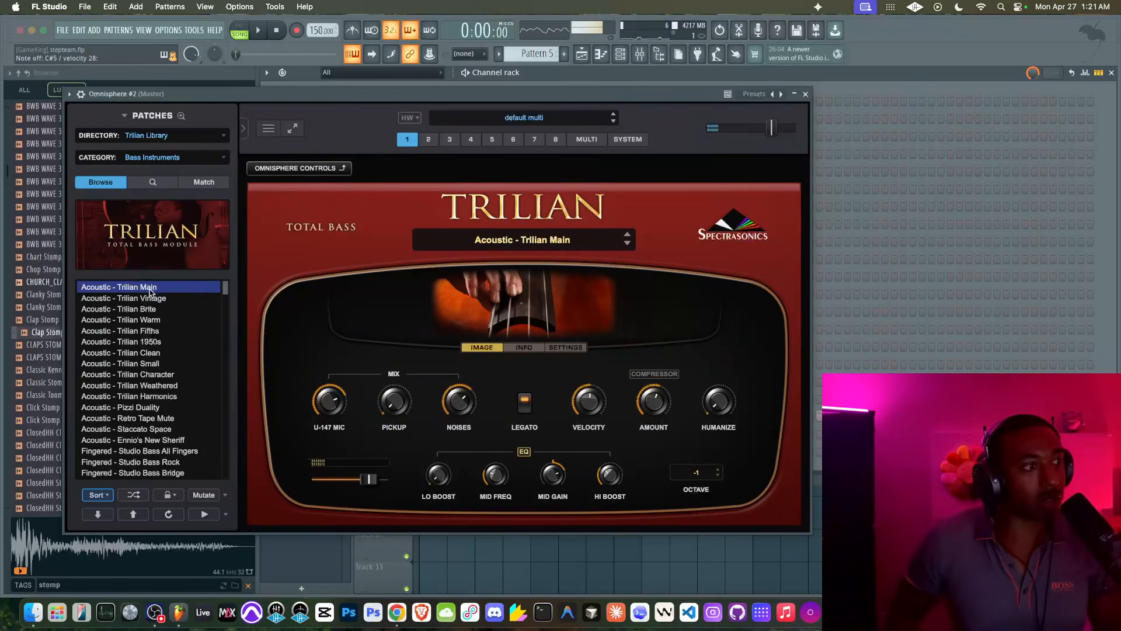
Audition the acoustic bass patch over song playback, stop it, and close the instrument window
scroll(150, 292, "down", 4)
key("space")
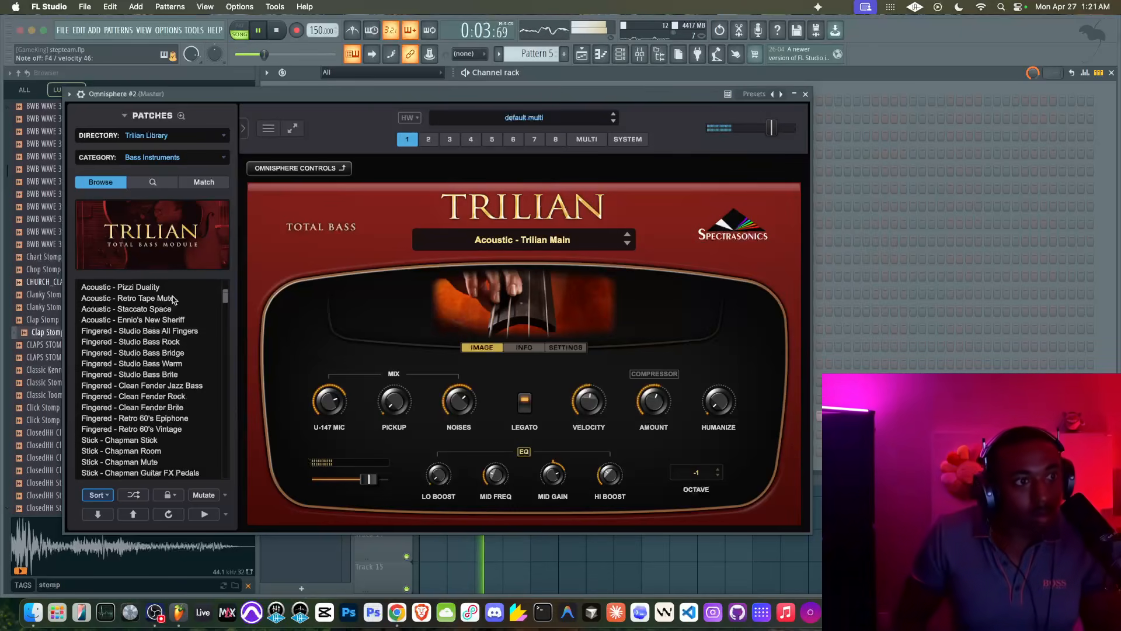
key("space")
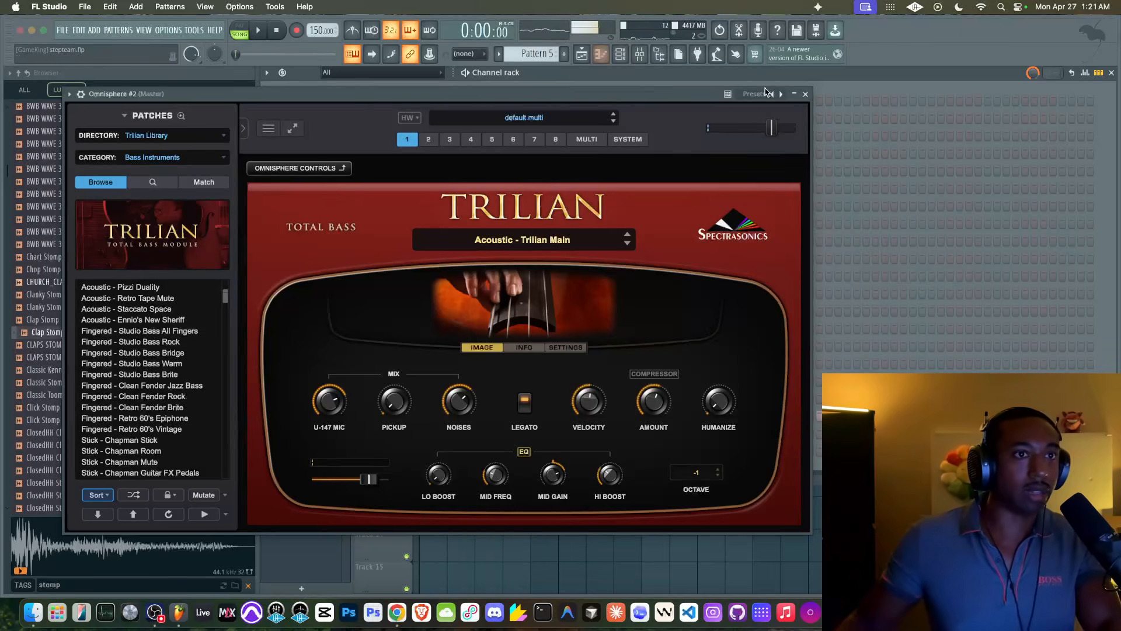
left_click(805, 94)
Route the Omnisphere #2 channel to mixer track 3 and create the new Pattern 6
key("space")
key("F9")
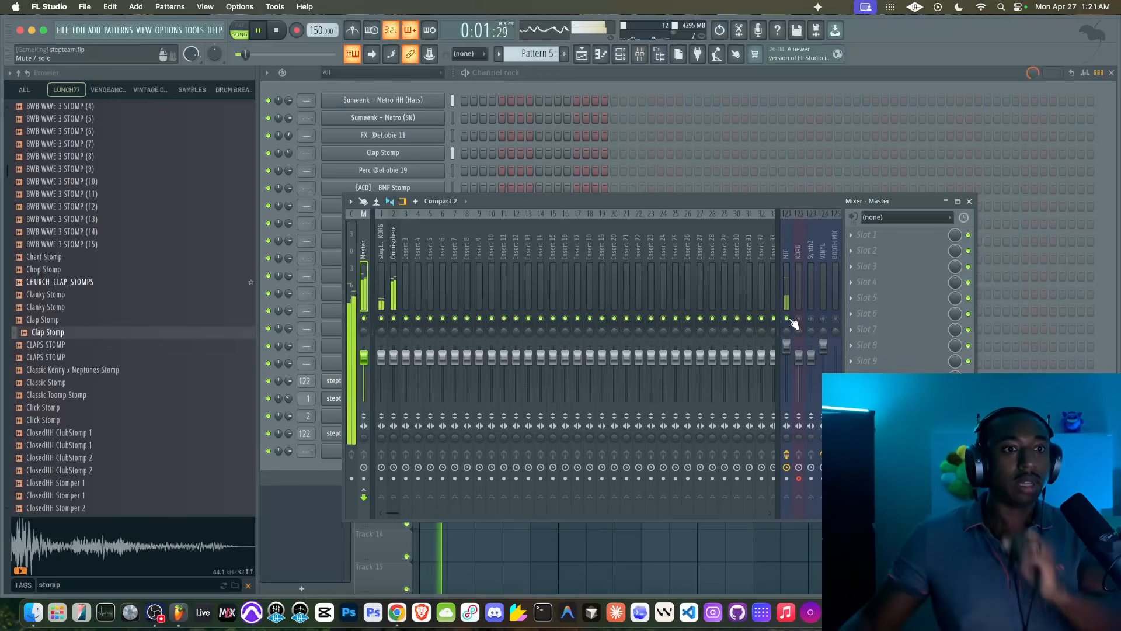
left_click(969, 201)
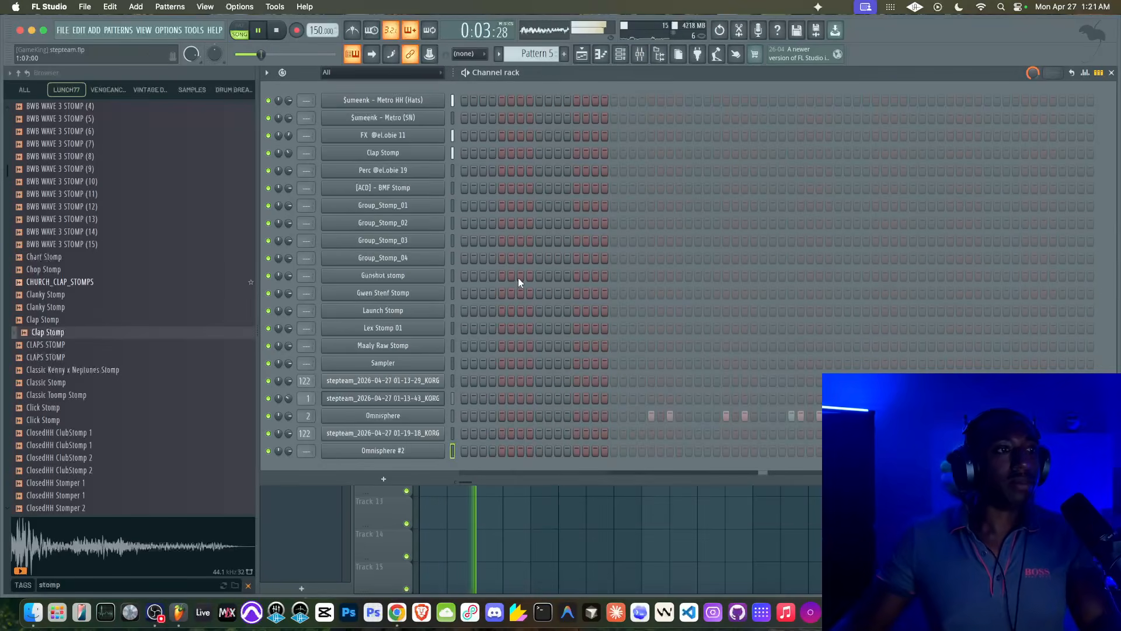
key("super+l")
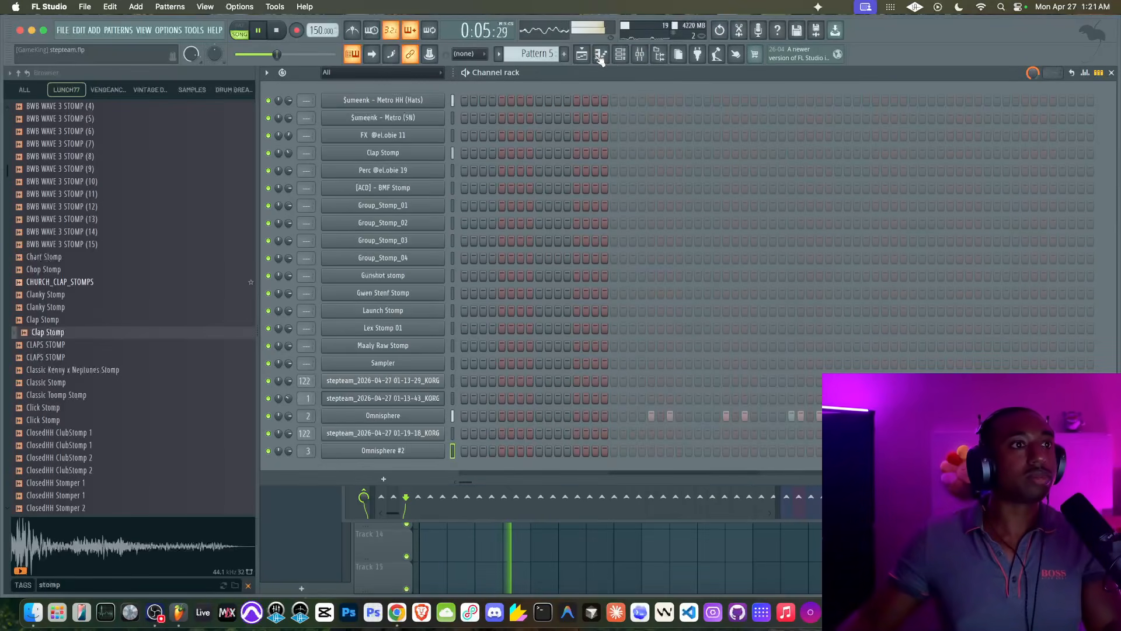
left_click(564, 54)
key("Return")
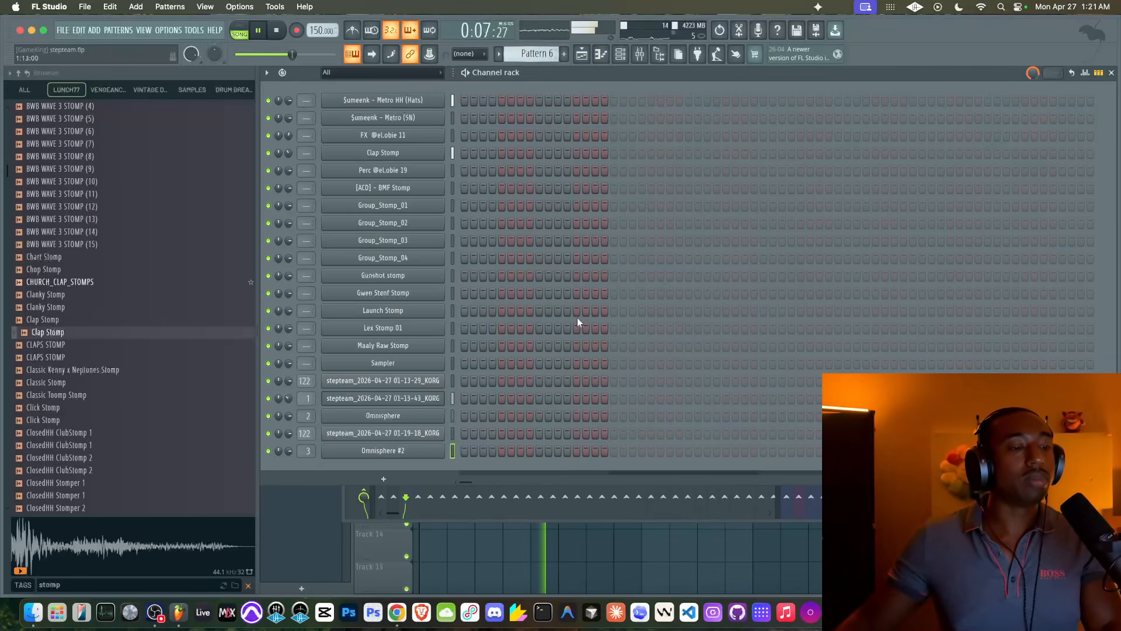
Record the played bass line into Pattern 6 over the full song, stop playback, and disarm recording
left_click(589, 542)
left_click(639, 54)
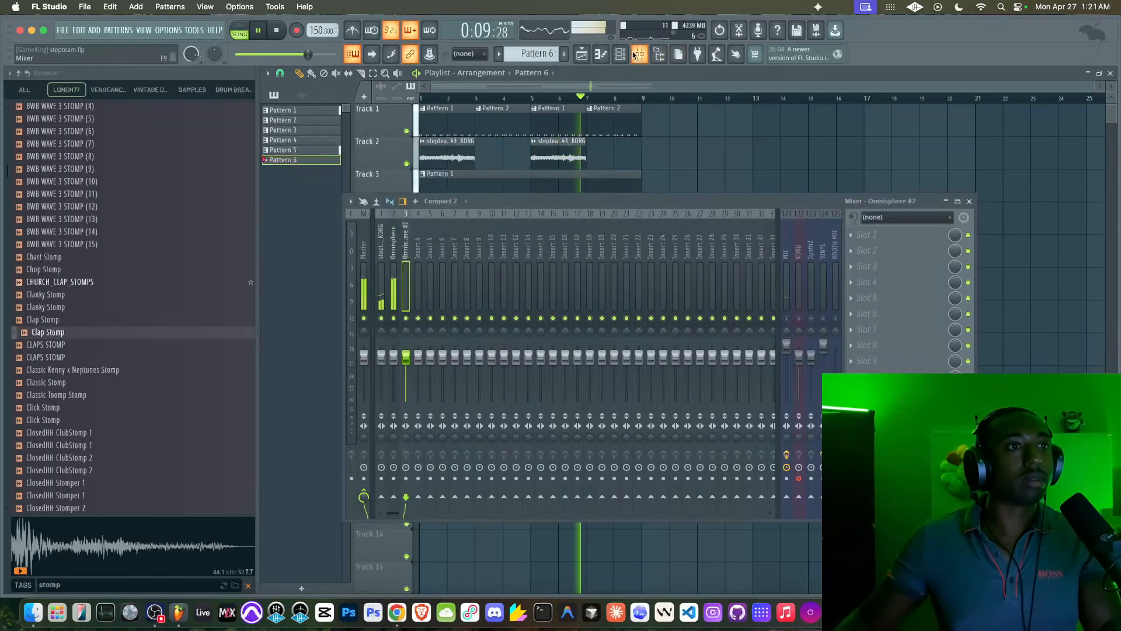
left_click(786, 318)
left_click(734, 125)
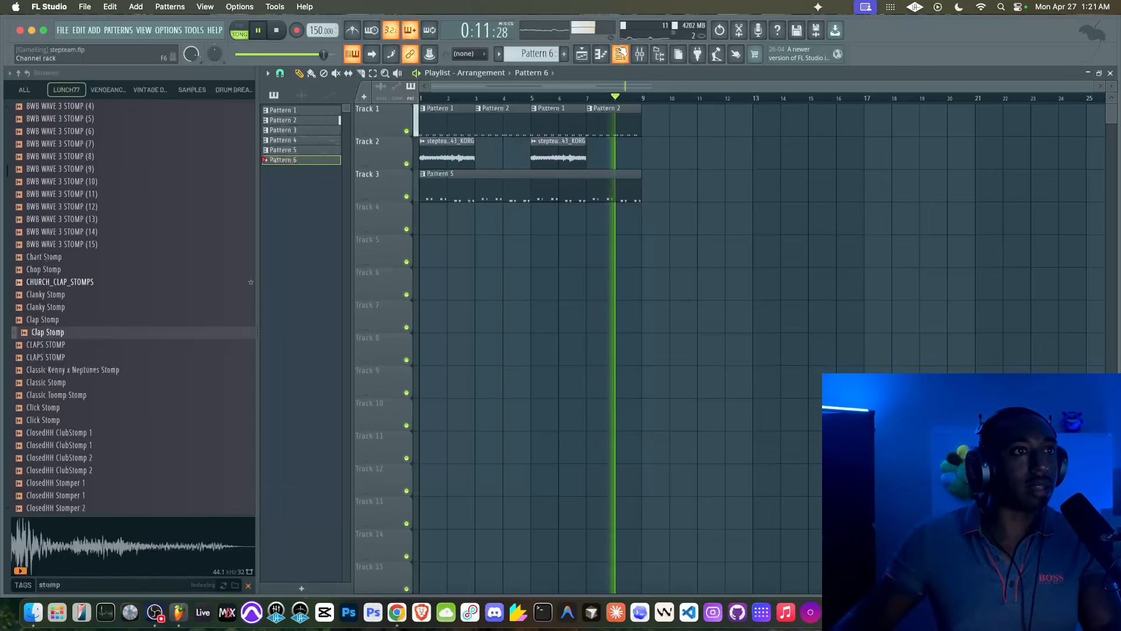
left_click(639, 54)
left_click(277, 30)
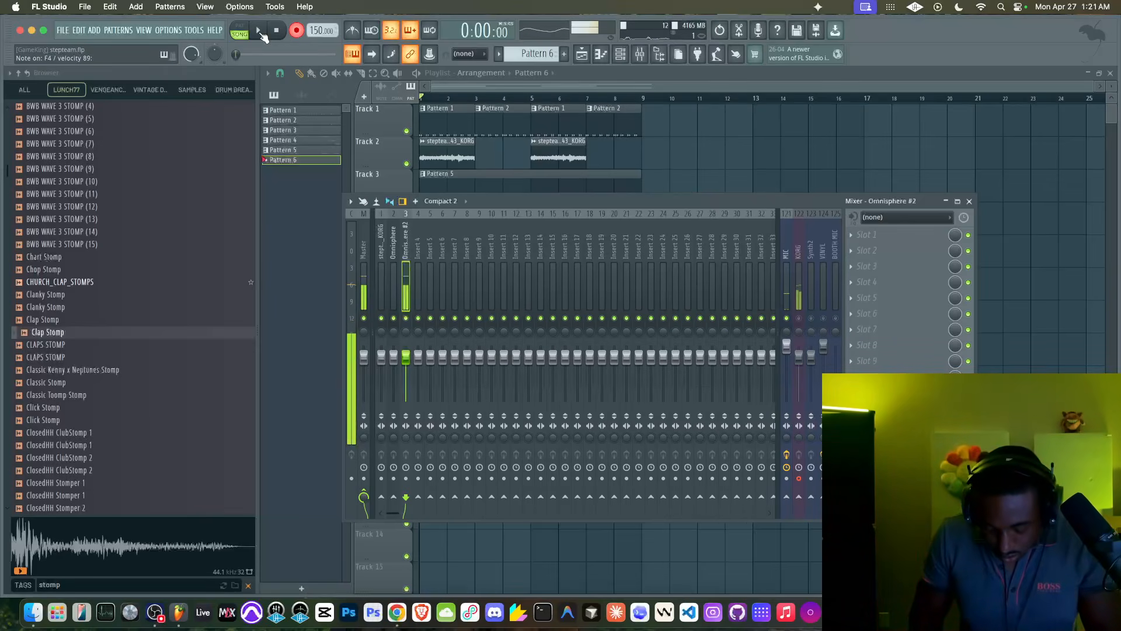
left_click(259, 33)
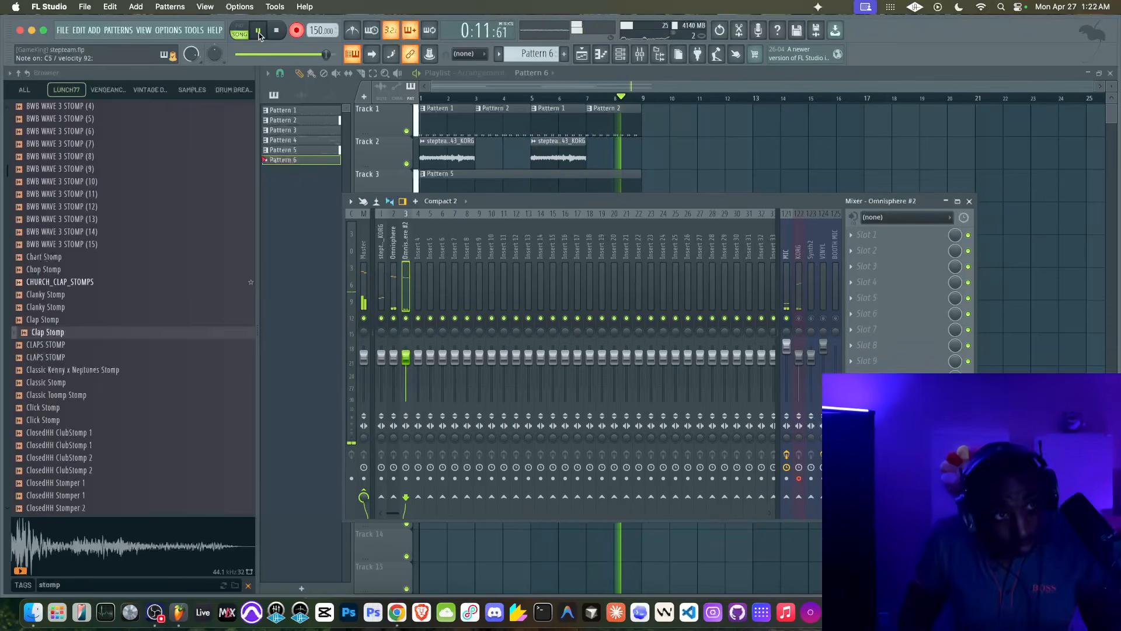
left_click(276, 30)
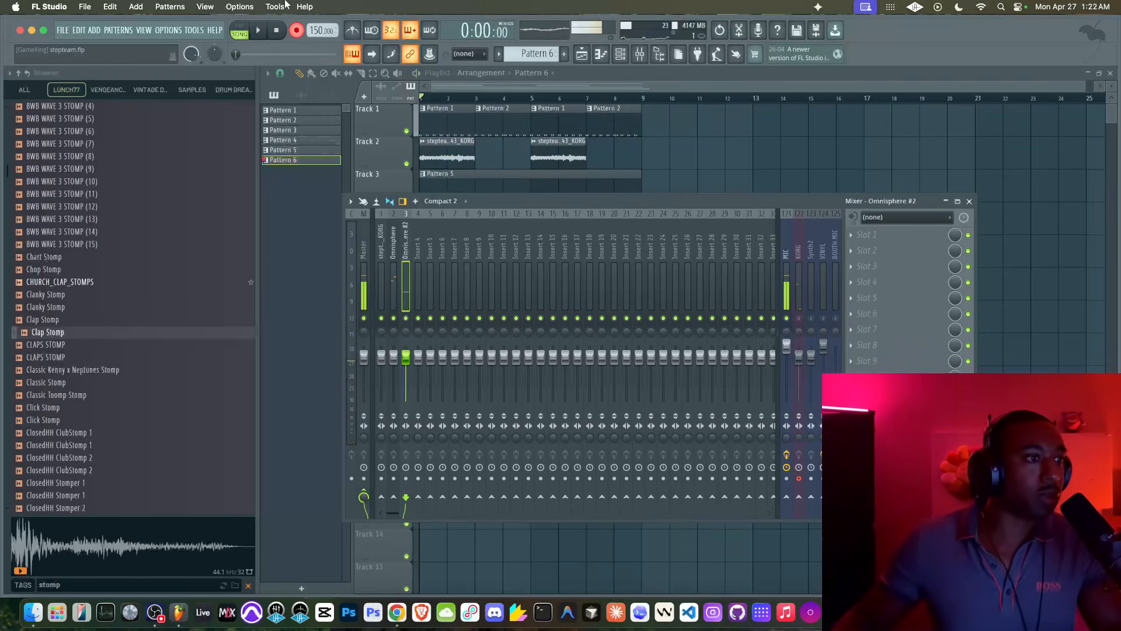
left_click(296, 33)
Delete the KORG audio clip channels stamped 01-21-50 and 01-19-18 from the channel rack during song playback
key("F9")
key("space")
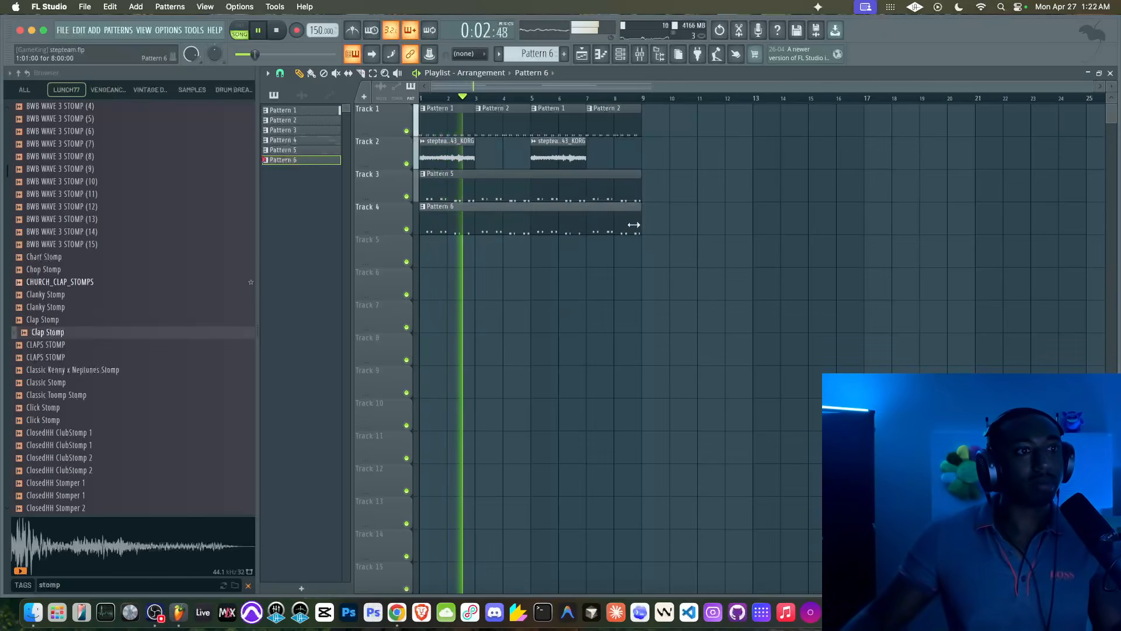
key("F6")
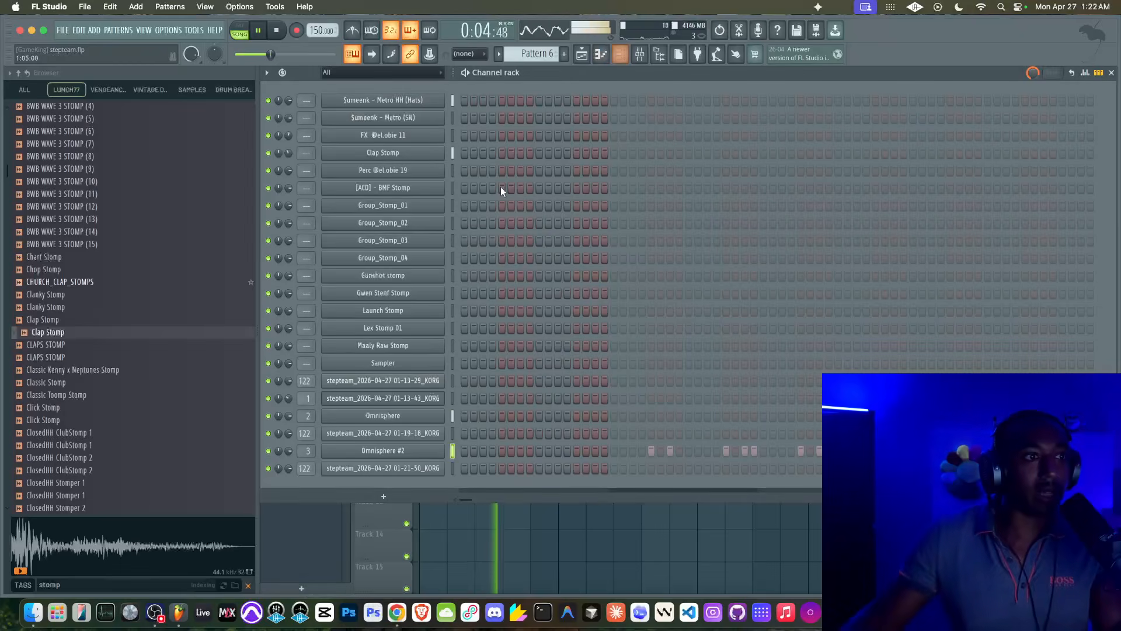
right_click(413, 468)
key("d")
right_click(382, 432)
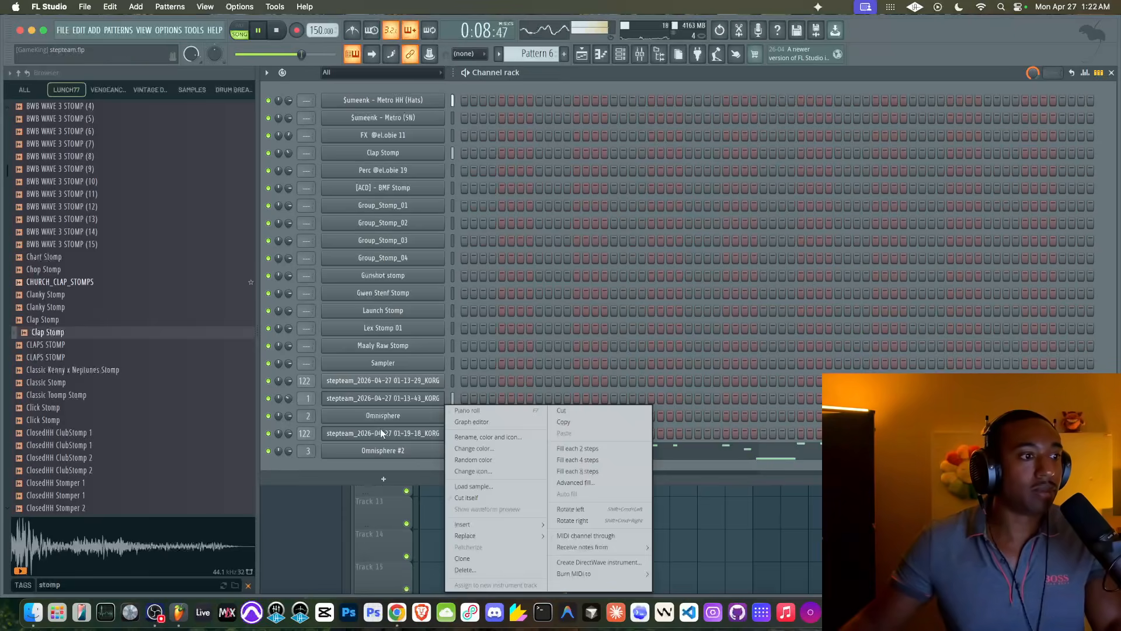
key("d")
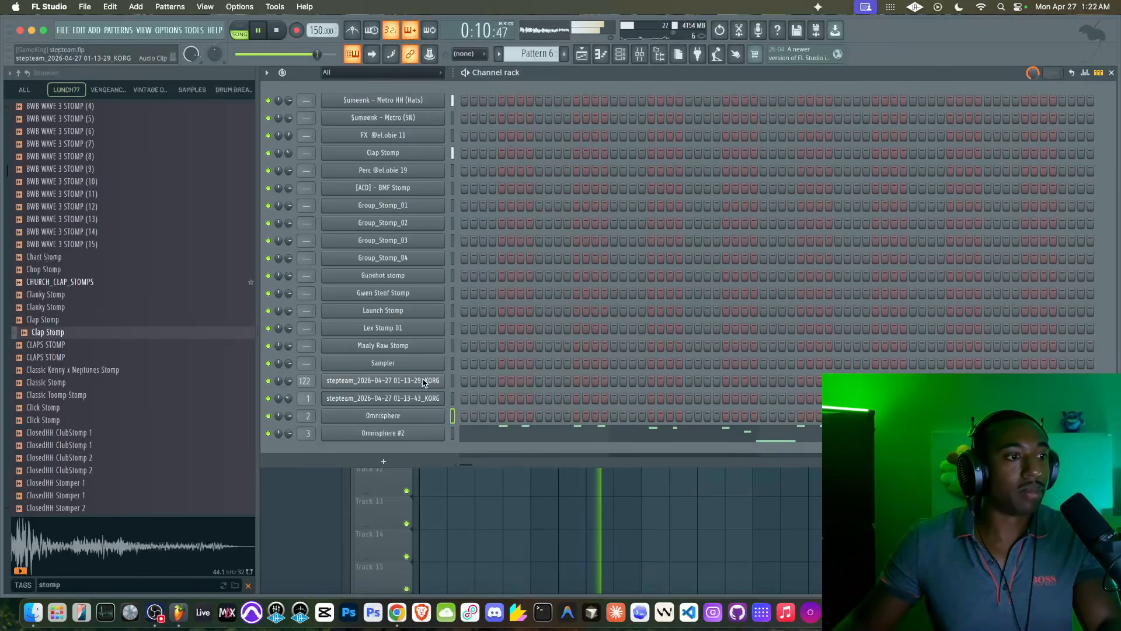
Adjust the swing mix to 91% in the Omnisphere #2 channel's time options and close its settings
left_click(385, 433)
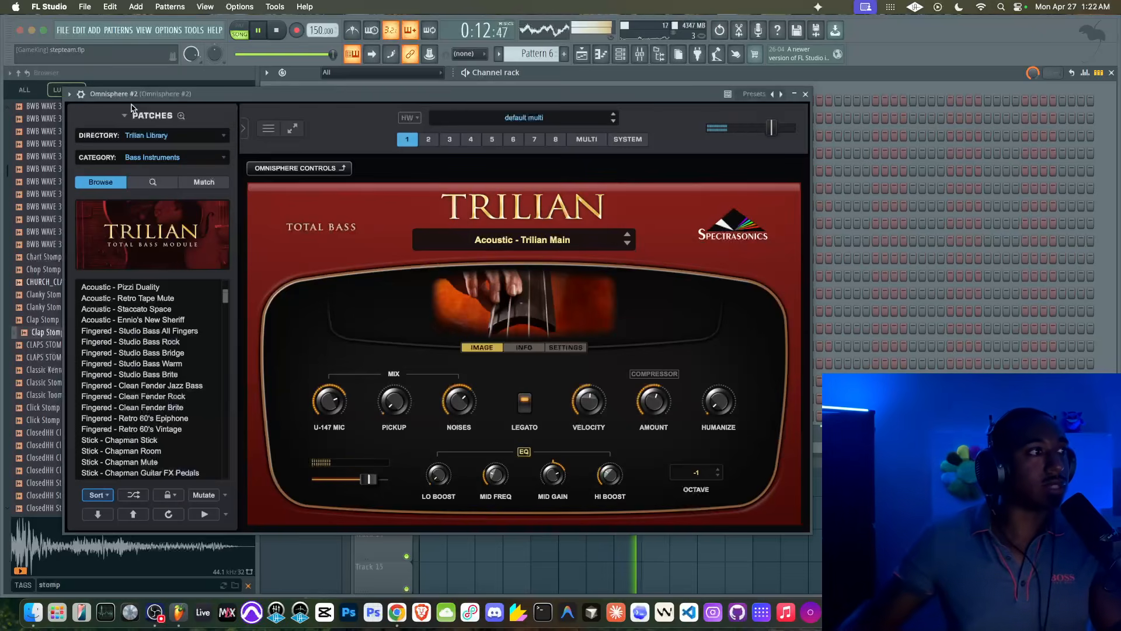
left_click(81, 94)
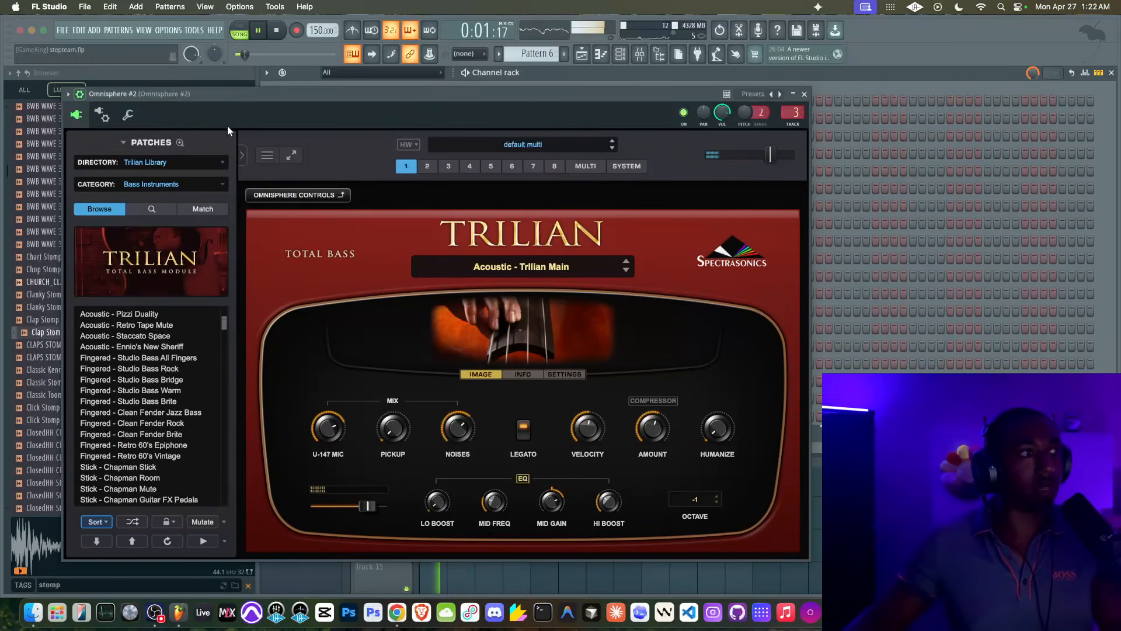
left_click(127, 115)
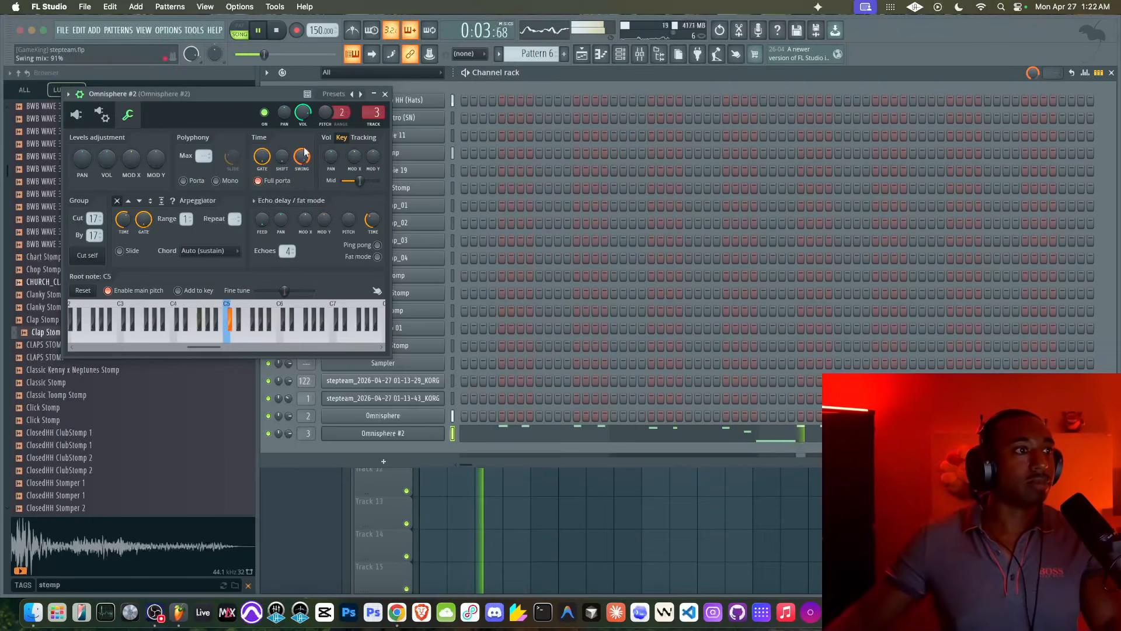
left_click(498, 510)
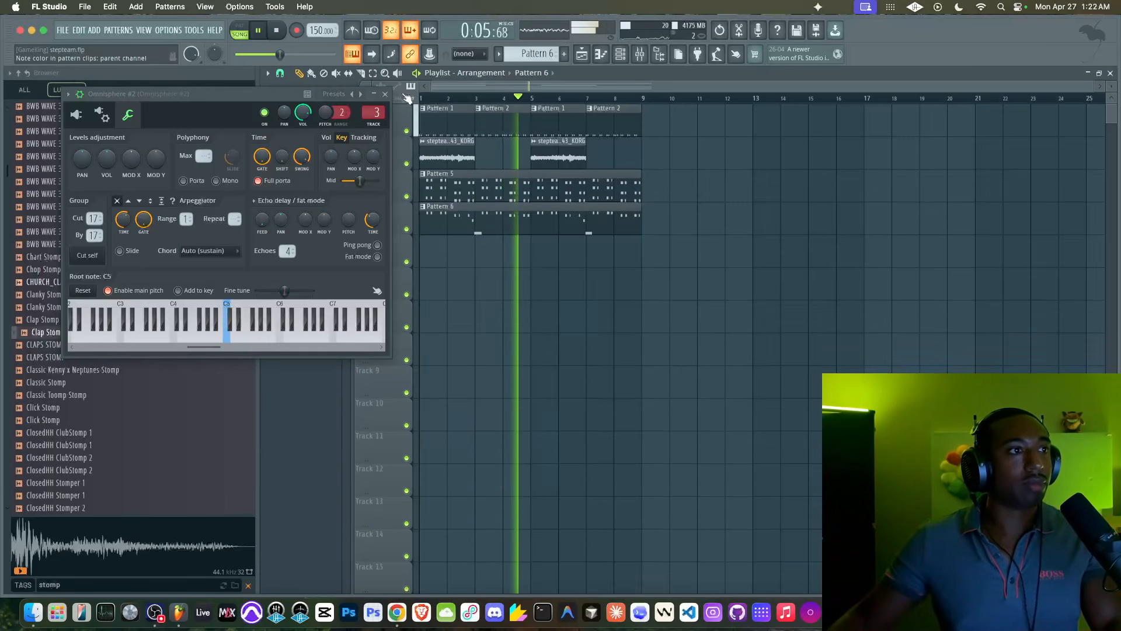
left_click(385, 94)
Add Fruity Parametric EQ 2 to the Omnisphere #2 mixer track and pull its low band down to -18 dB at about 110 Hz
key("space")
left_click(639, 54)
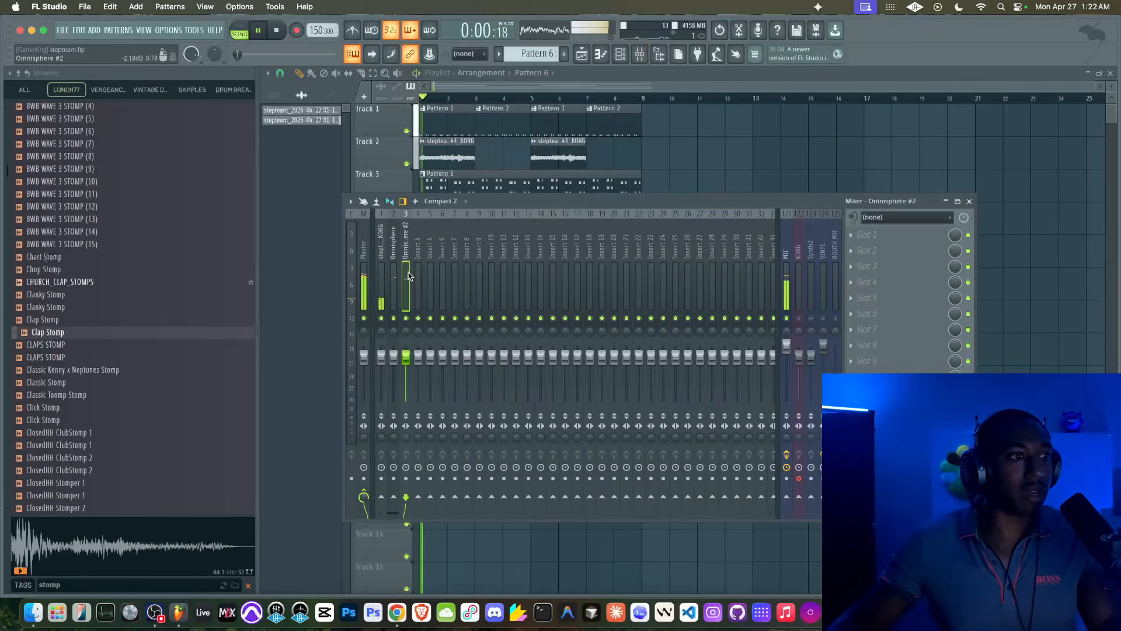
left_click(866, 234)
mouse_move(876, 248)
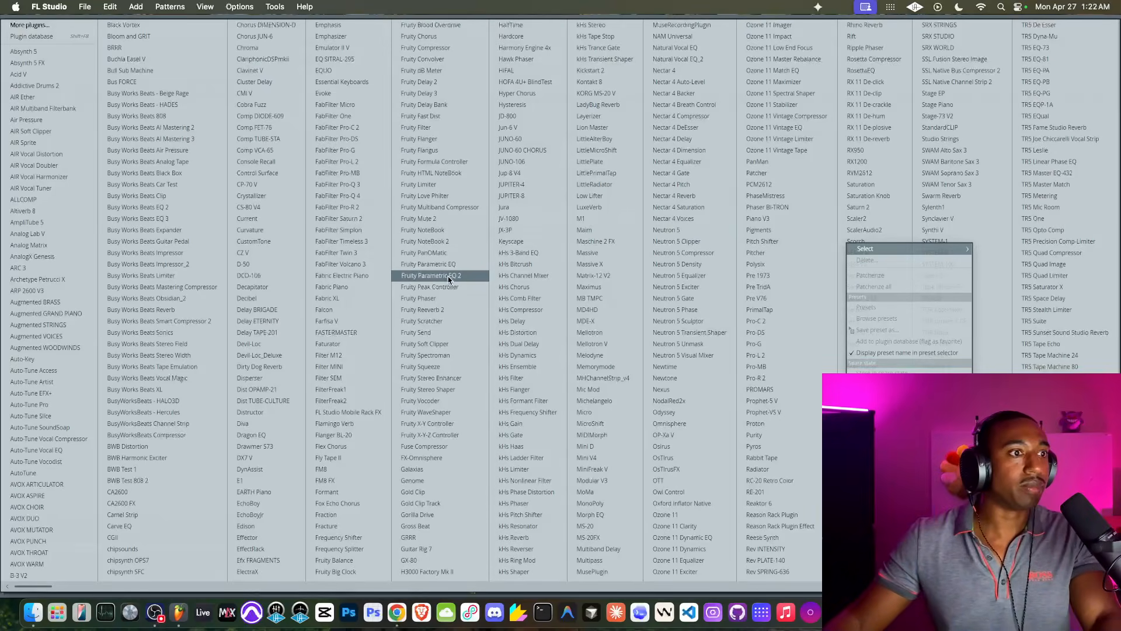
left_click(430, 275)
left_click_drag(316, 198, 345, 273)
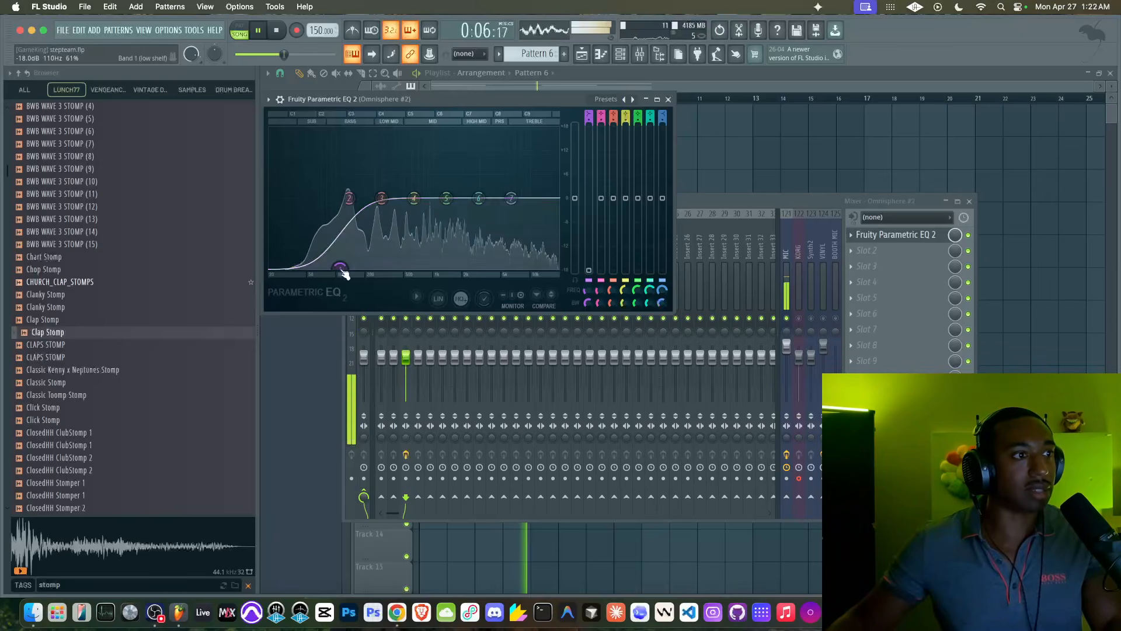
left_click(668, 100)
key("F9")
key("space")
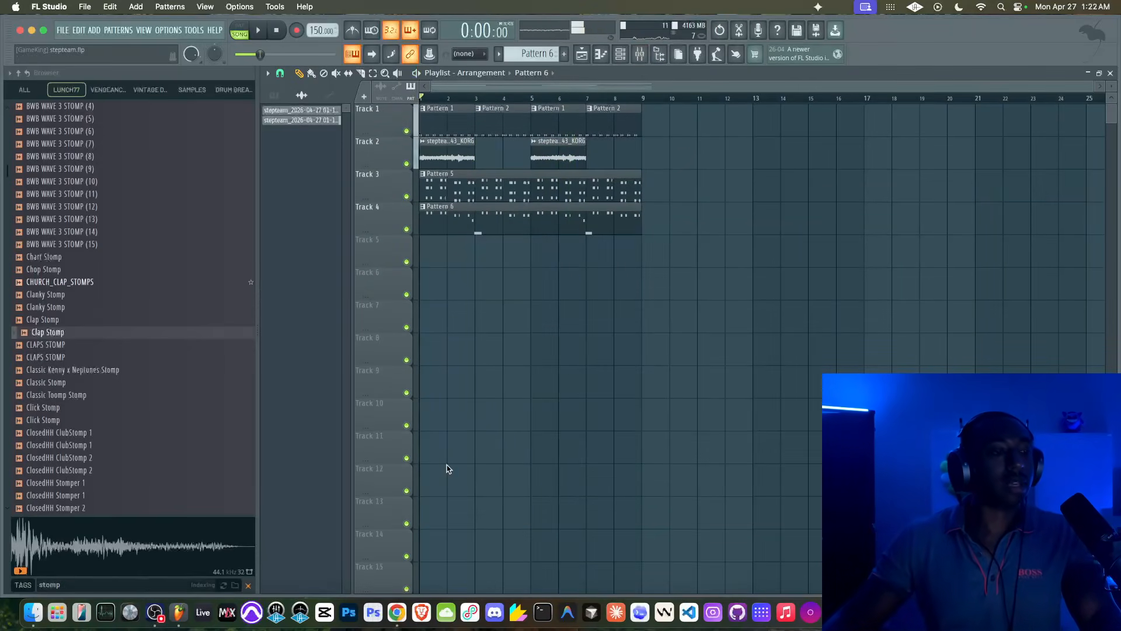
Switch to Chrome, replay part of the maajins reference track on SoundCloud, pause it, and close the browser window
left_click(399, 612)
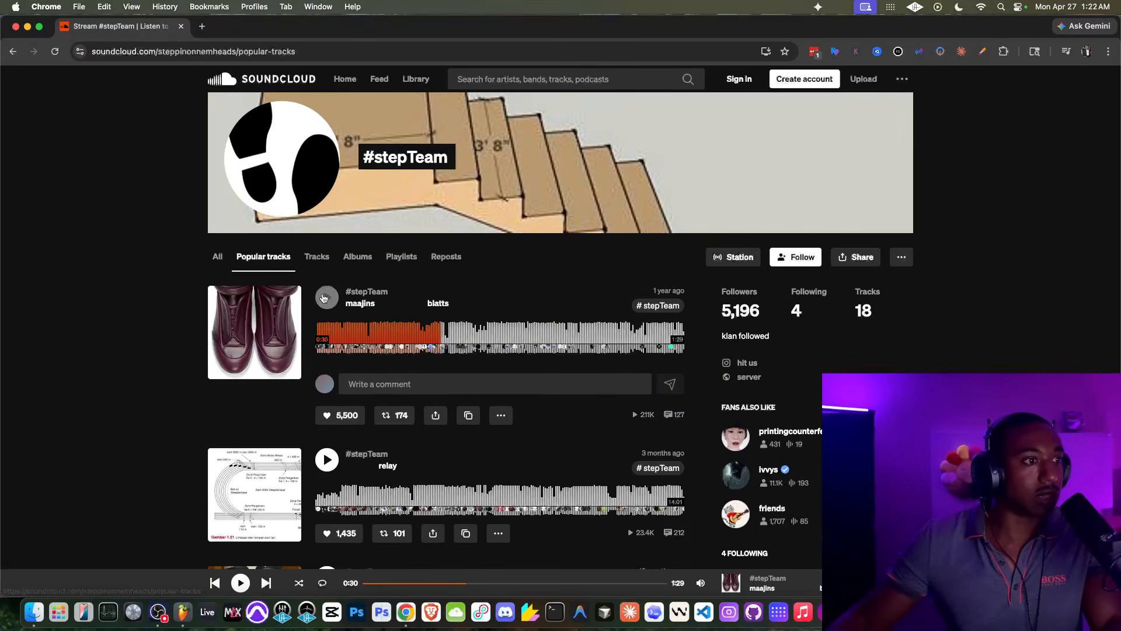
left_click(326, 297)
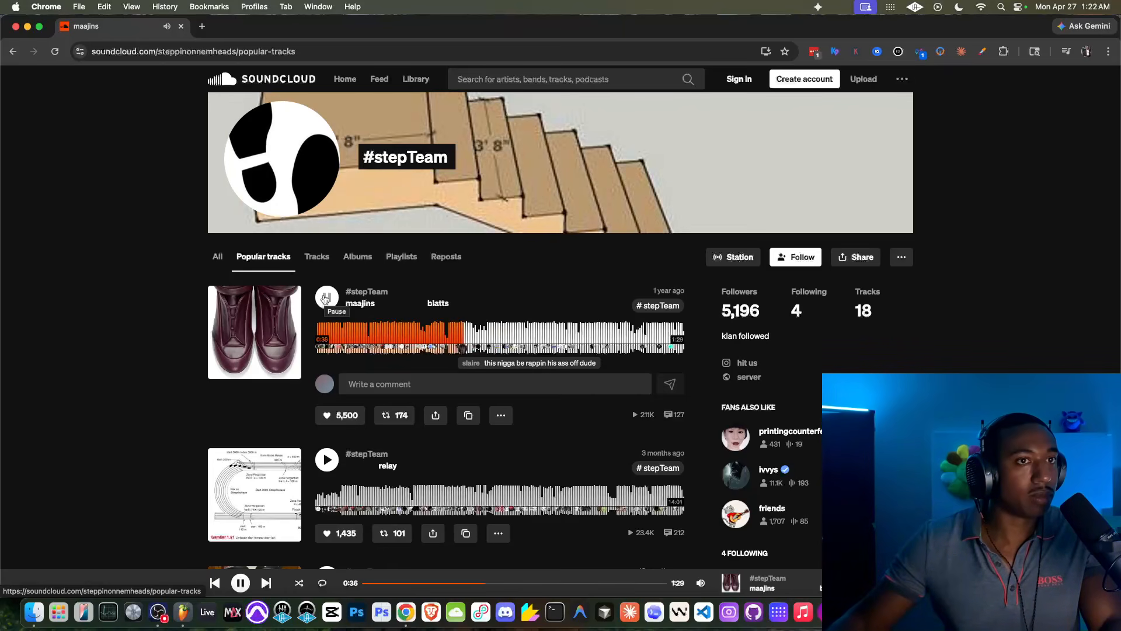
left_click(325, 298)
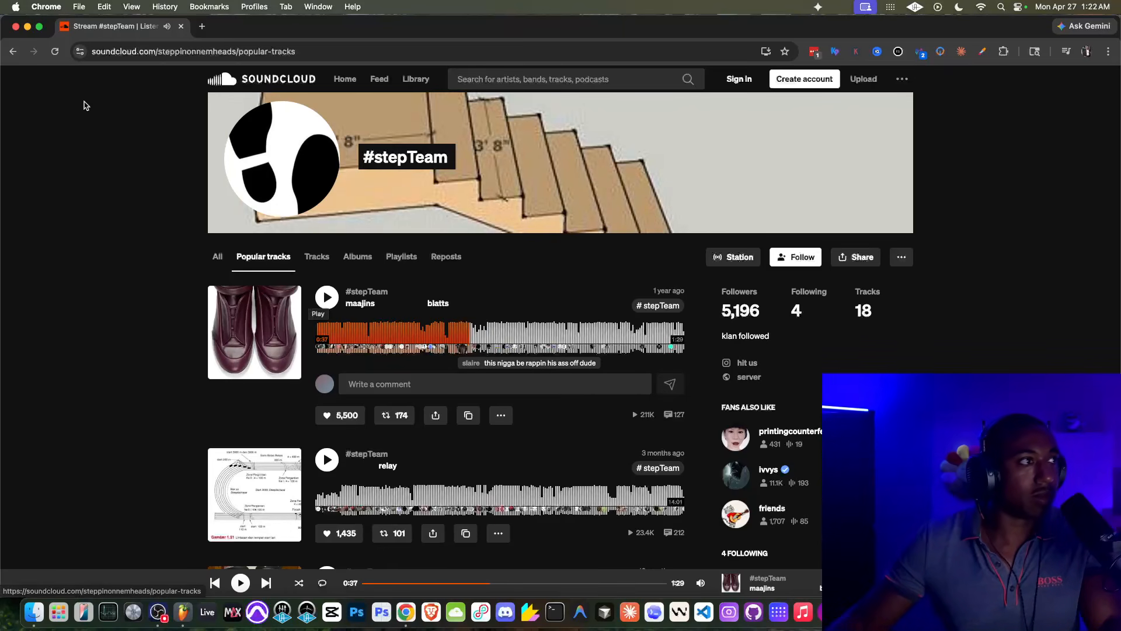
left_click(17, 27)
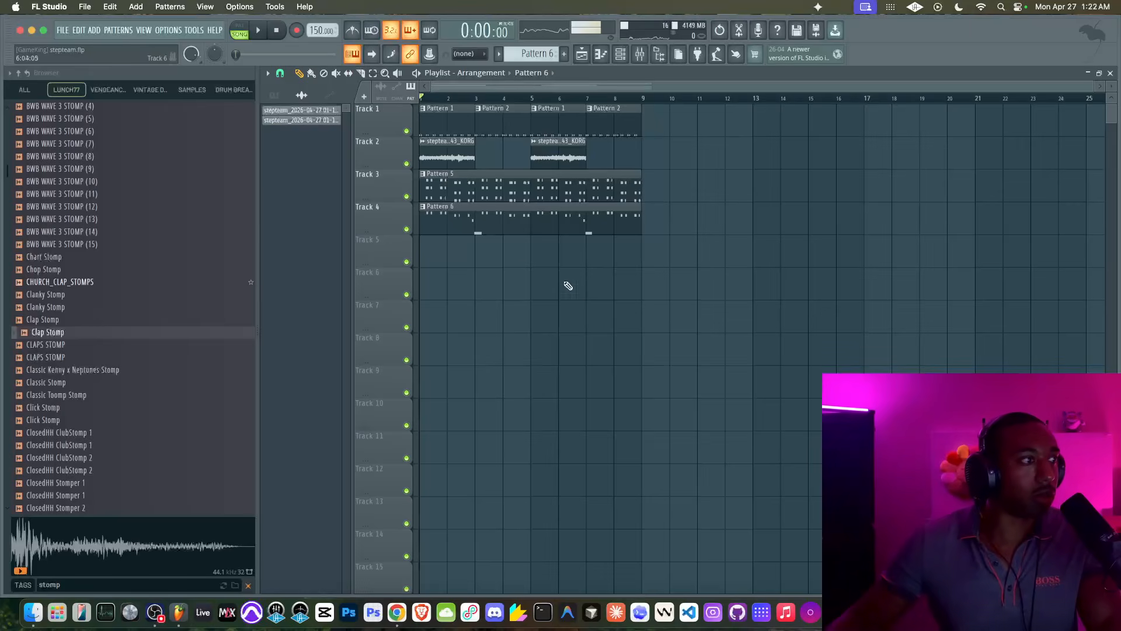
Search the browser for "chop snare", audition samples over song playback, and load Basic Ass Chop snare into a new channel
key("space")
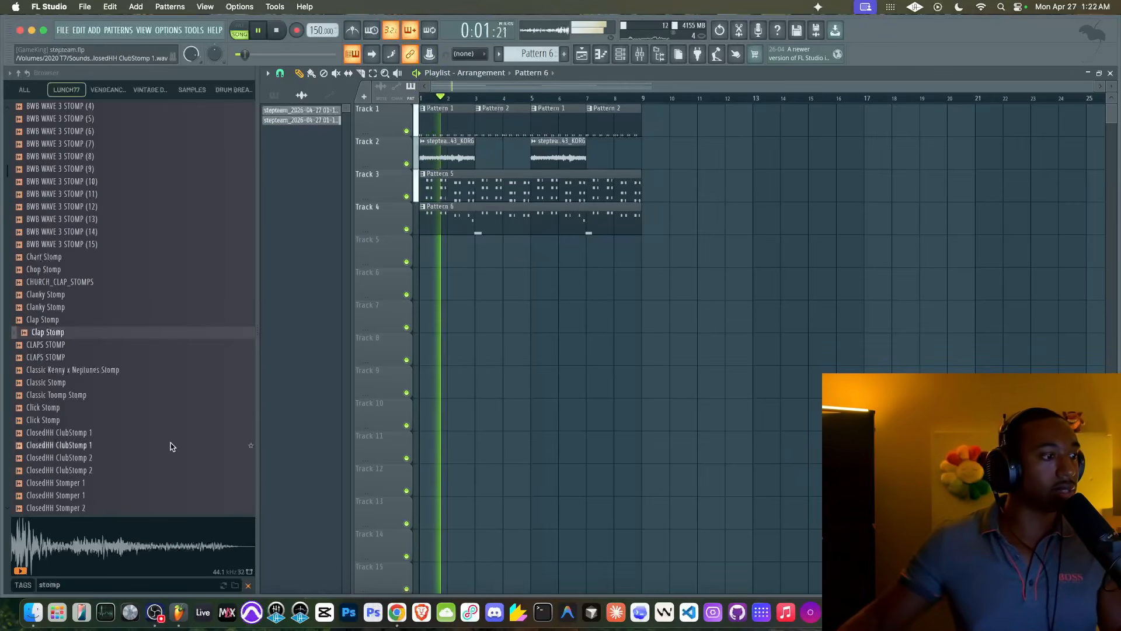
left_click(70, 586)
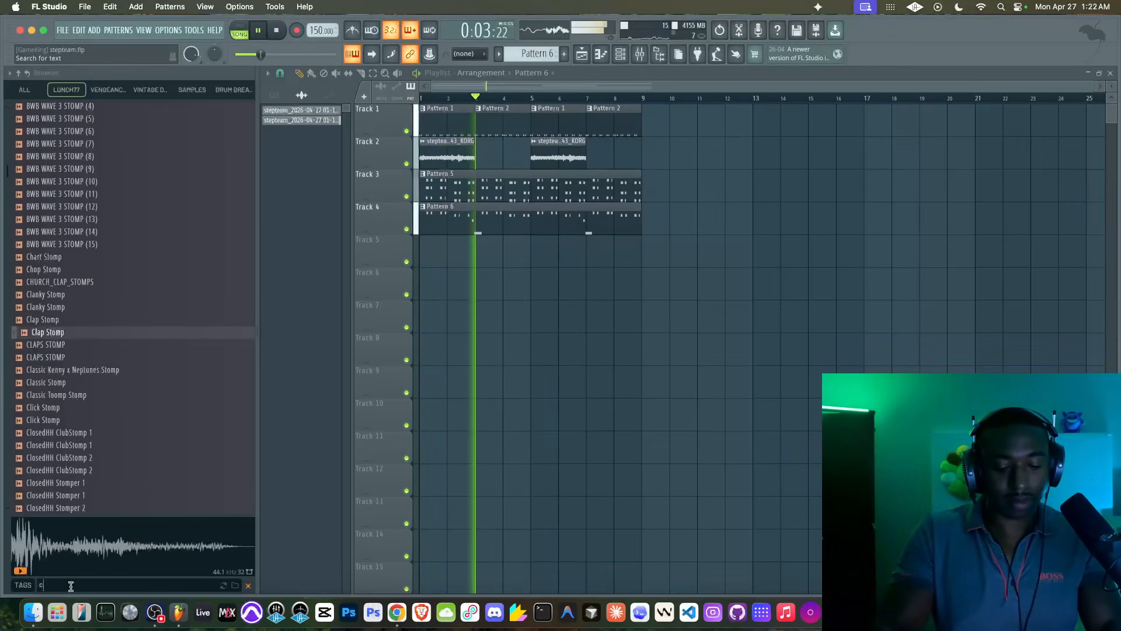
type("chop snare")
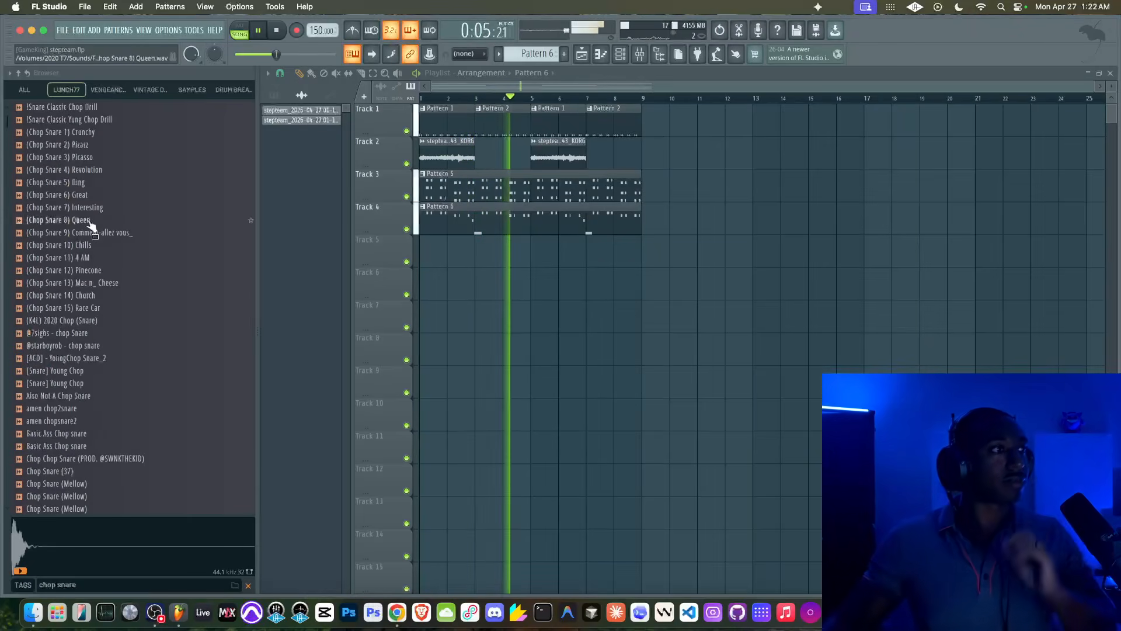
left_click(69, 170)
left_click(73, 433)
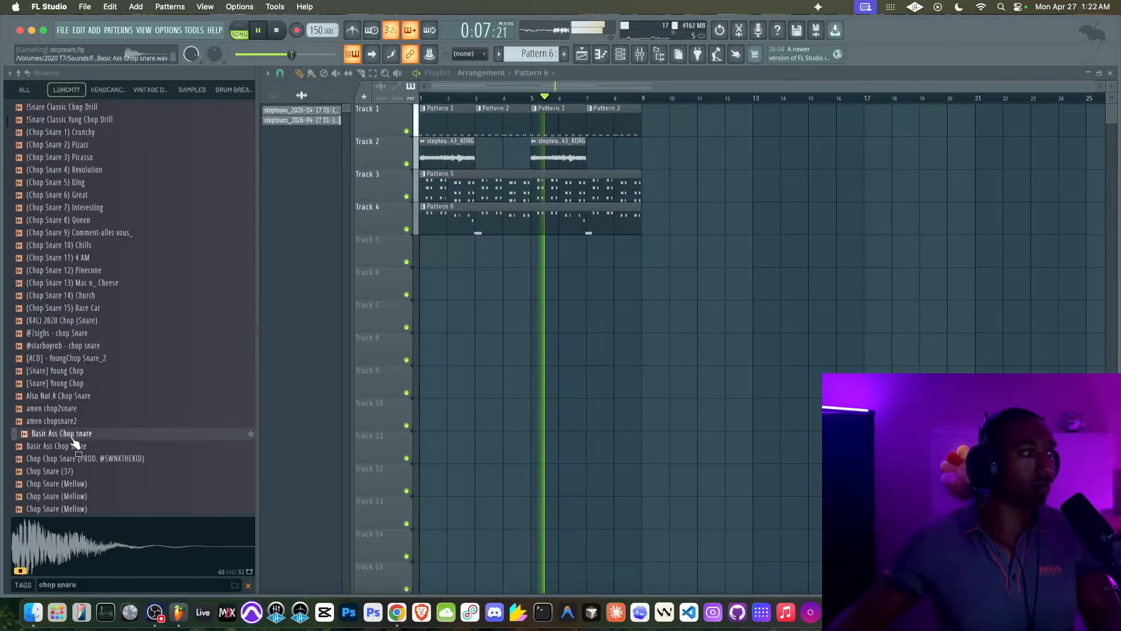
left_click(74, 446)
right_click(74, 435)
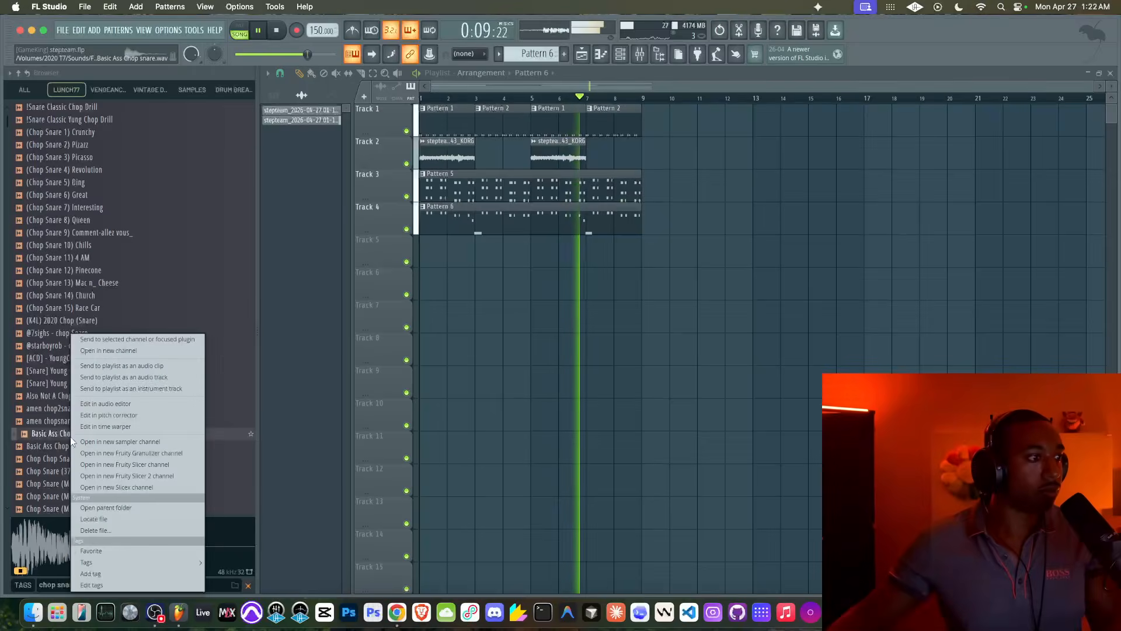
left_click(108, 353)
Audition more chop snare samples, including Chop Snare (37) and [Snare] Young Chop, while the song plays
left_click(74, 484)
left_click(74, 472)
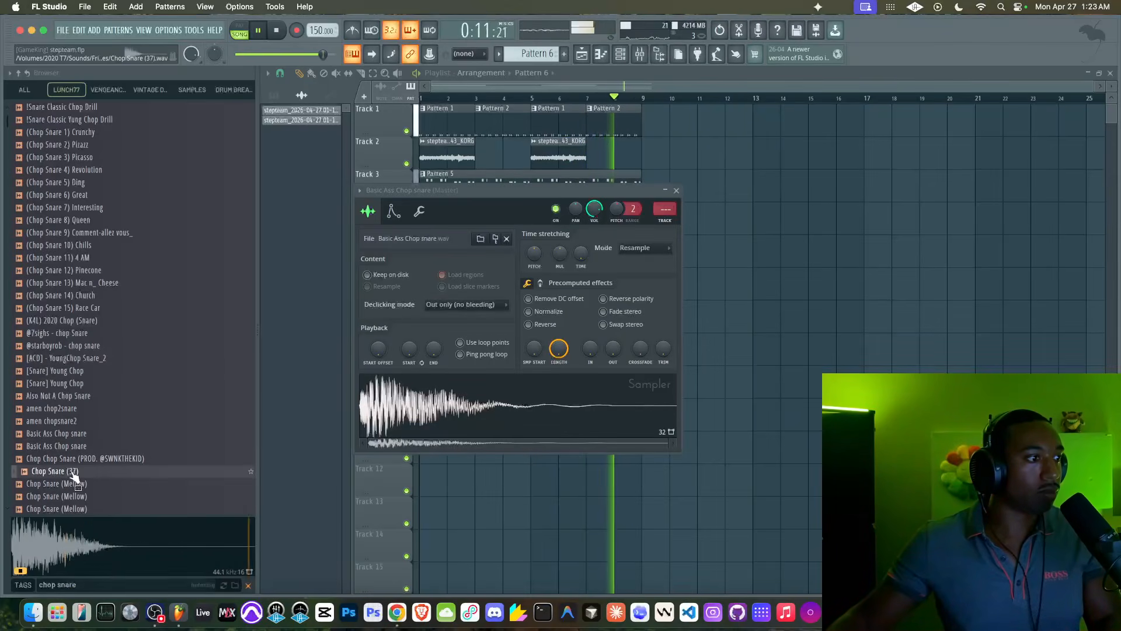
left_click(76, 460)
left_click(76, 408)
left_click(80, 383)
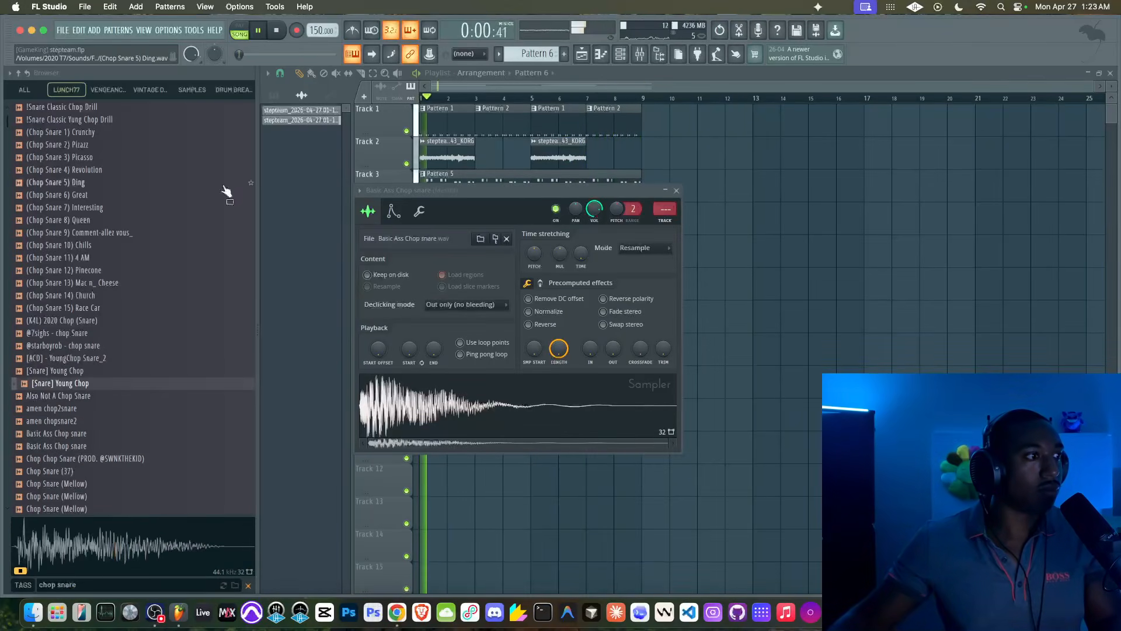
Stop playback and move the Basic Ass Chop snare channel up the channel rack to directly below the Metro (SN) channel
left_click(620, 54)
left_click_drag(532, 54, 531, 79)
key("space")
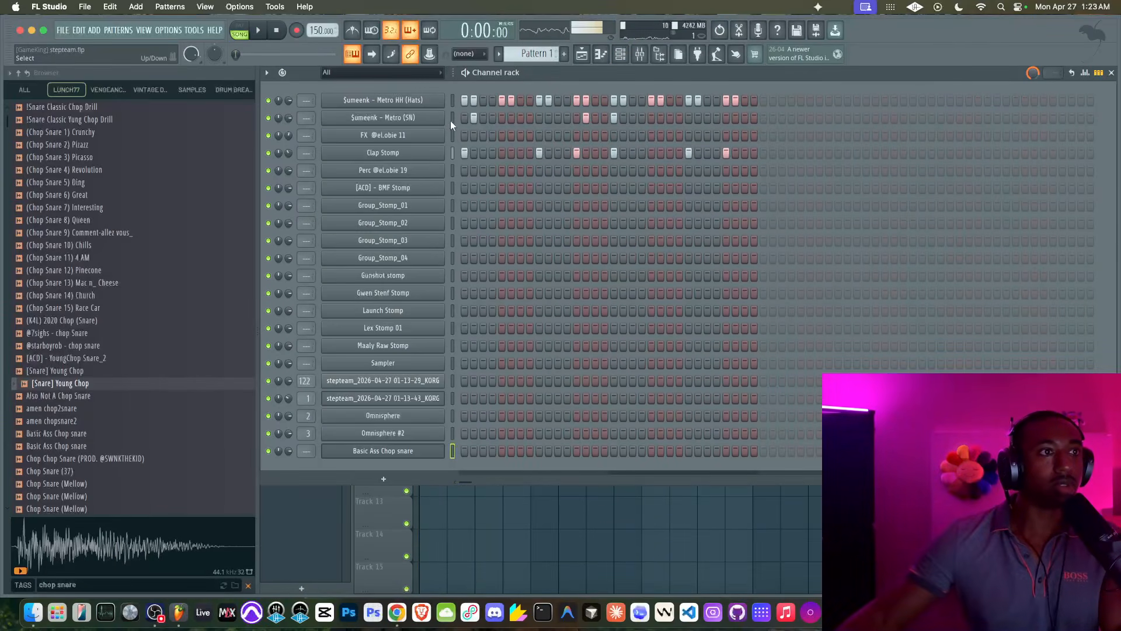
left_click(452, 450)
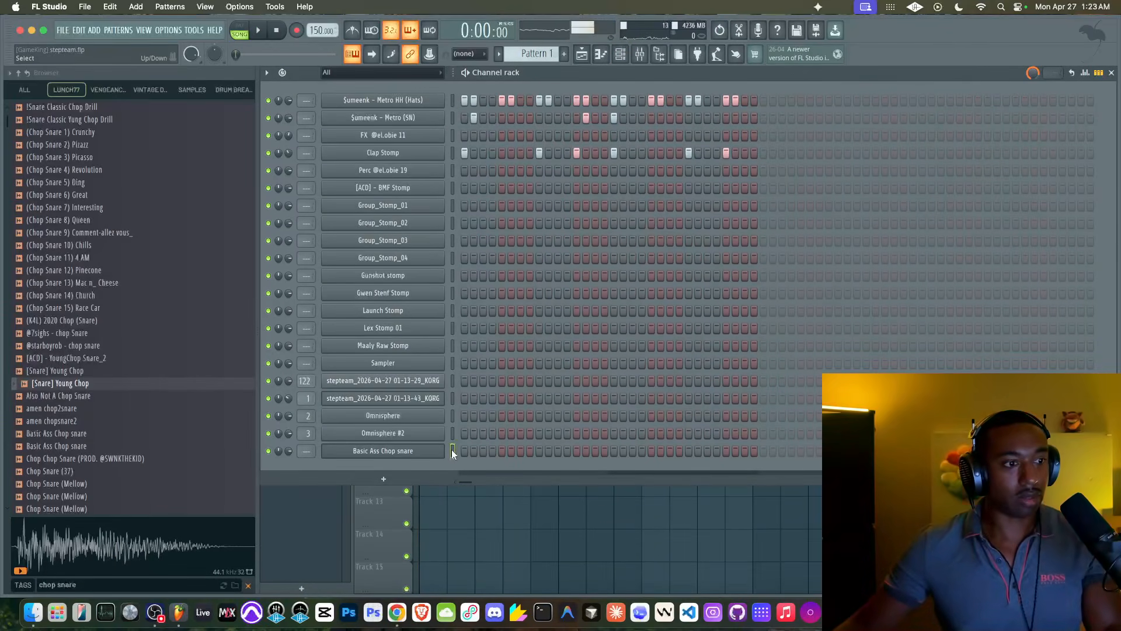
key("alt+Up")
key("alt+Up")
key("alt+Up")
key("alt+Up")
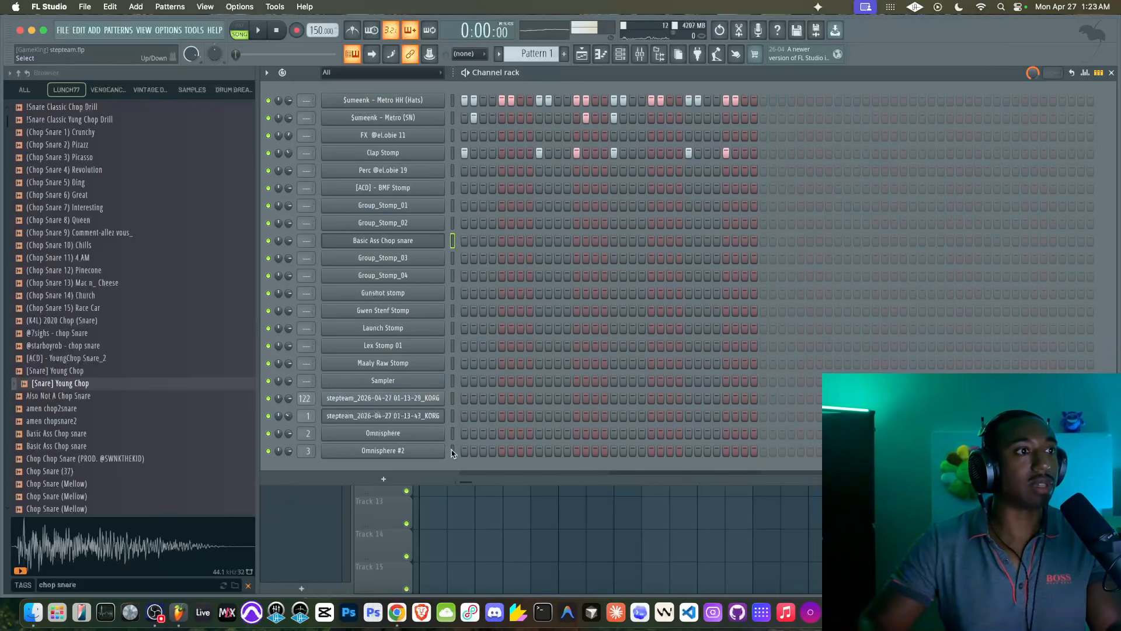
key("alt+Up")
key("alt+Up")
key("alt+Up")
key("alt+Up")
key("alt+Up")
key("alt+Up")
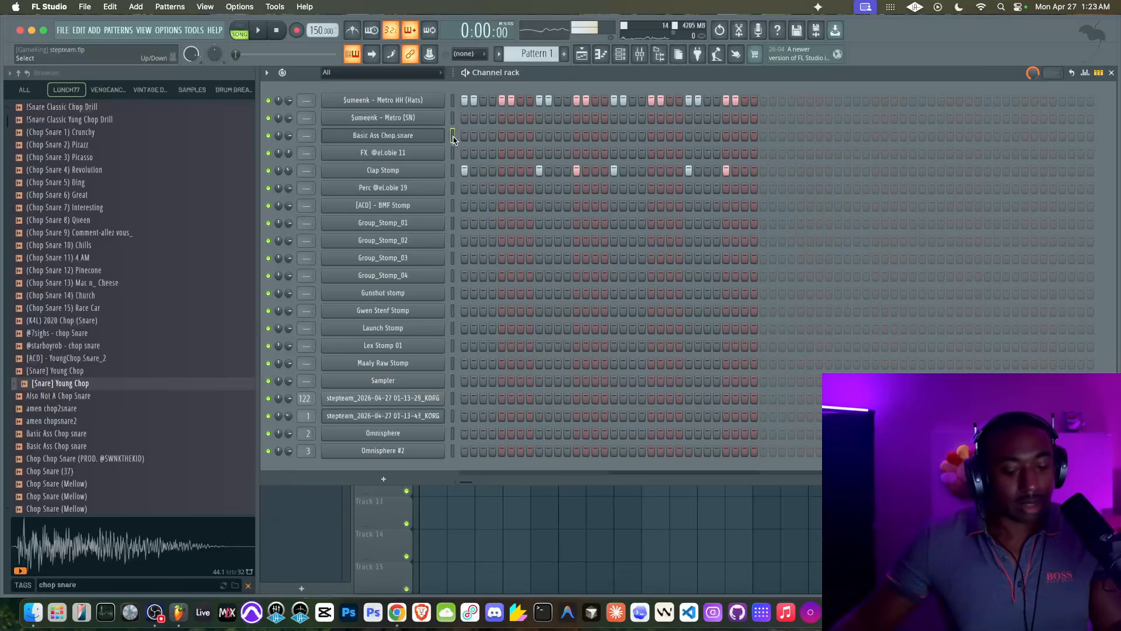
Move the Metro (SN) steps onto the Basic Ass Chop snare channel in Patterns 1 and 2
scroll(534, 53, "up", 1)
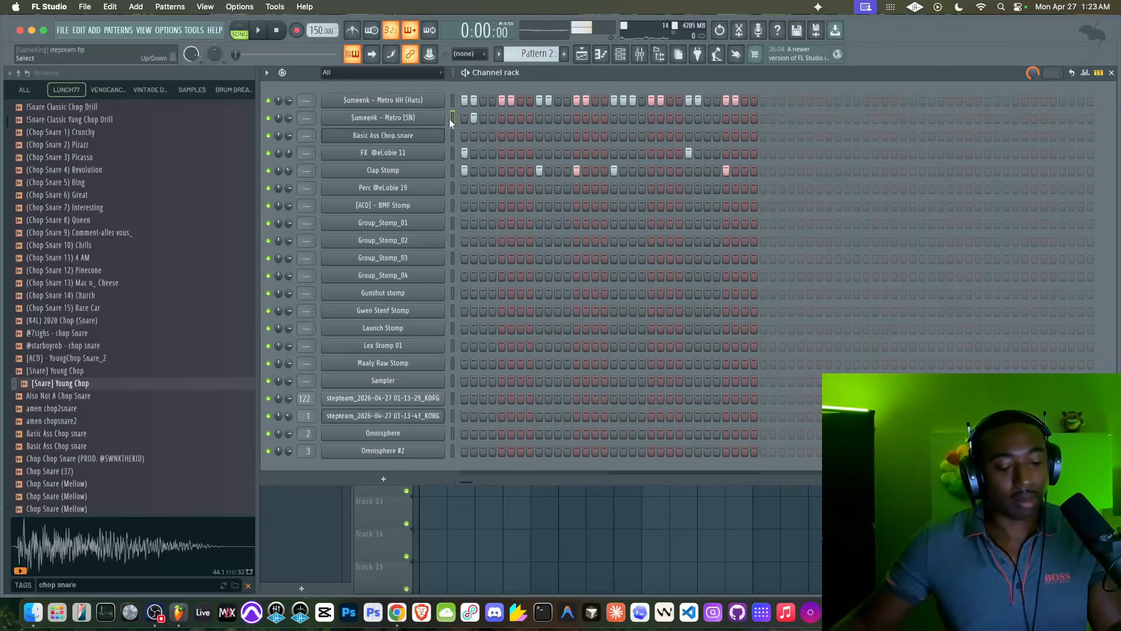
left_click(452, 136)
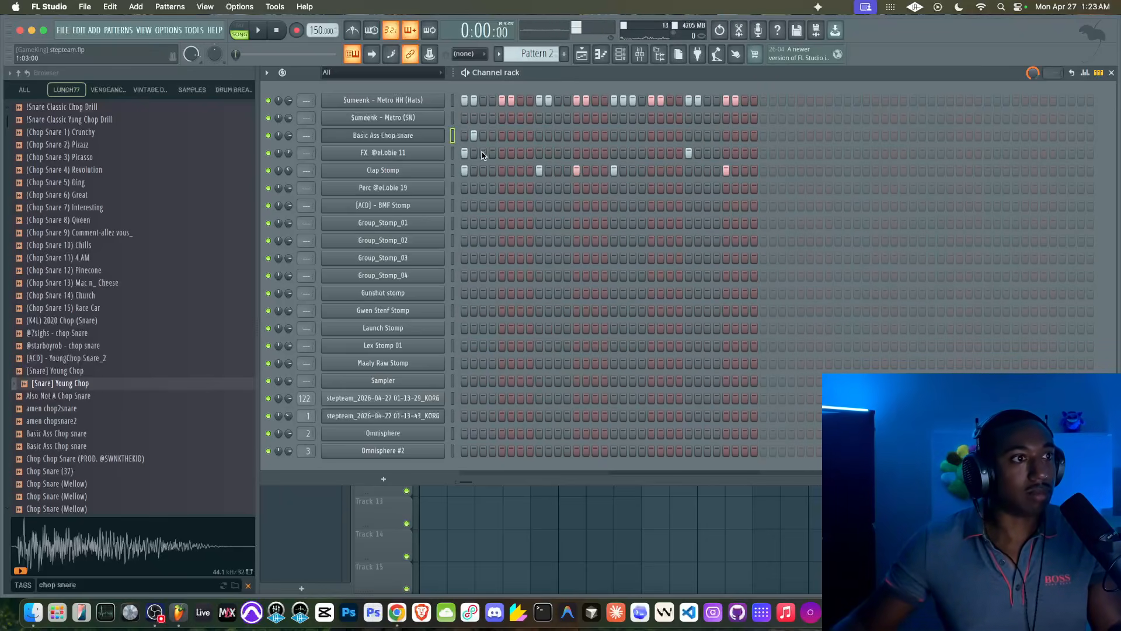
right_click(516, 557)
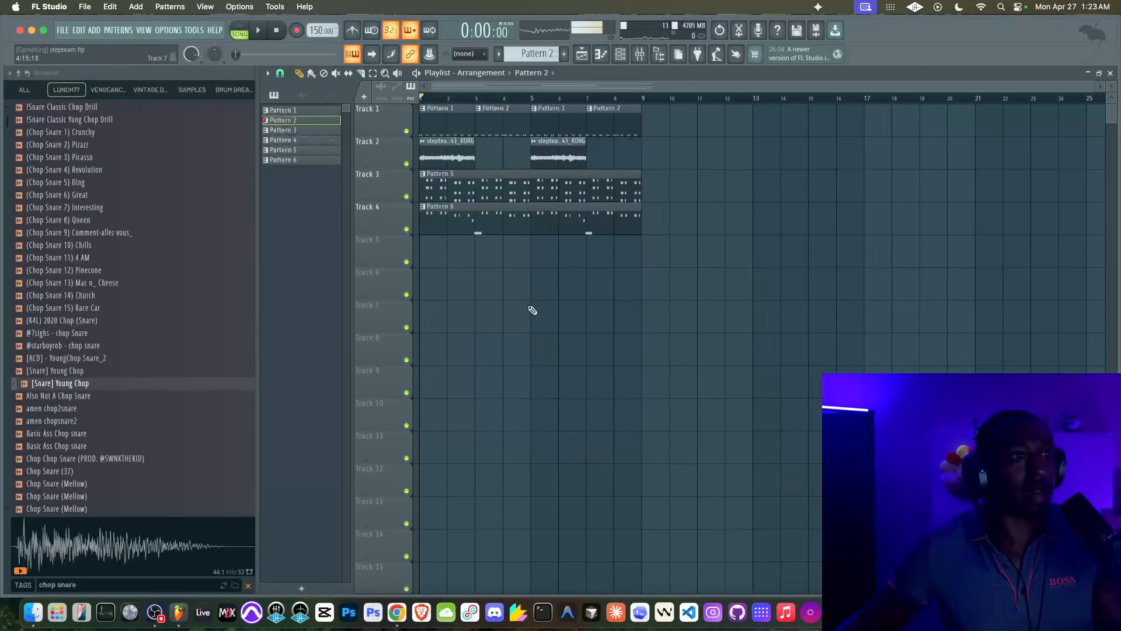
key("F6")
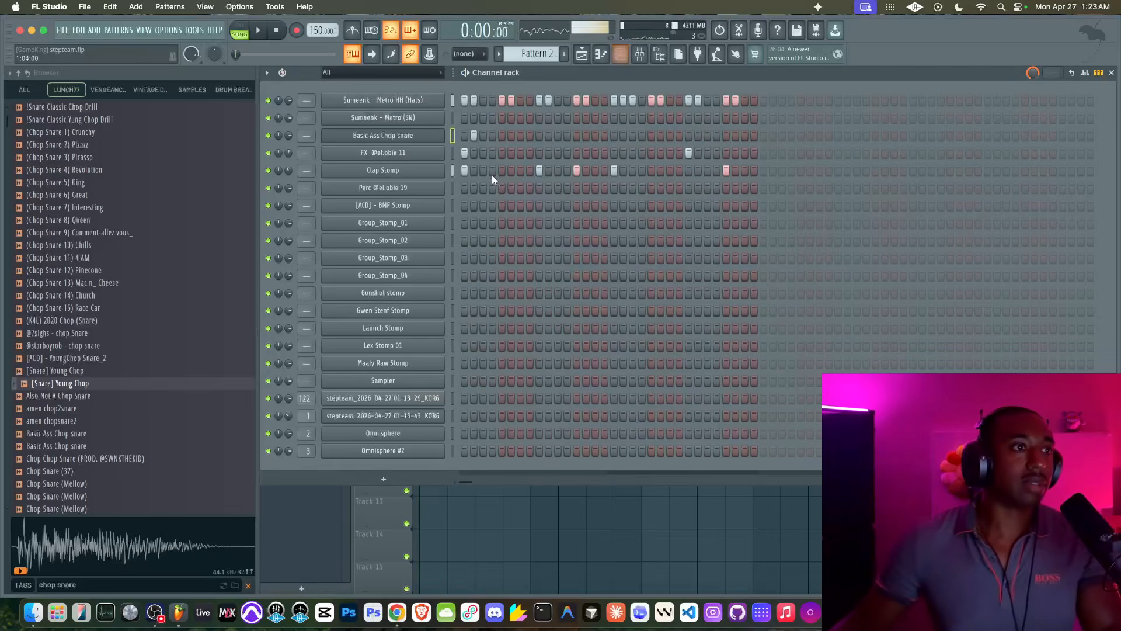
Play the song, toggle disk recording on the KORG mixer track, and return to the playlist
key("F9")
key("space")
left_click(799, 479)
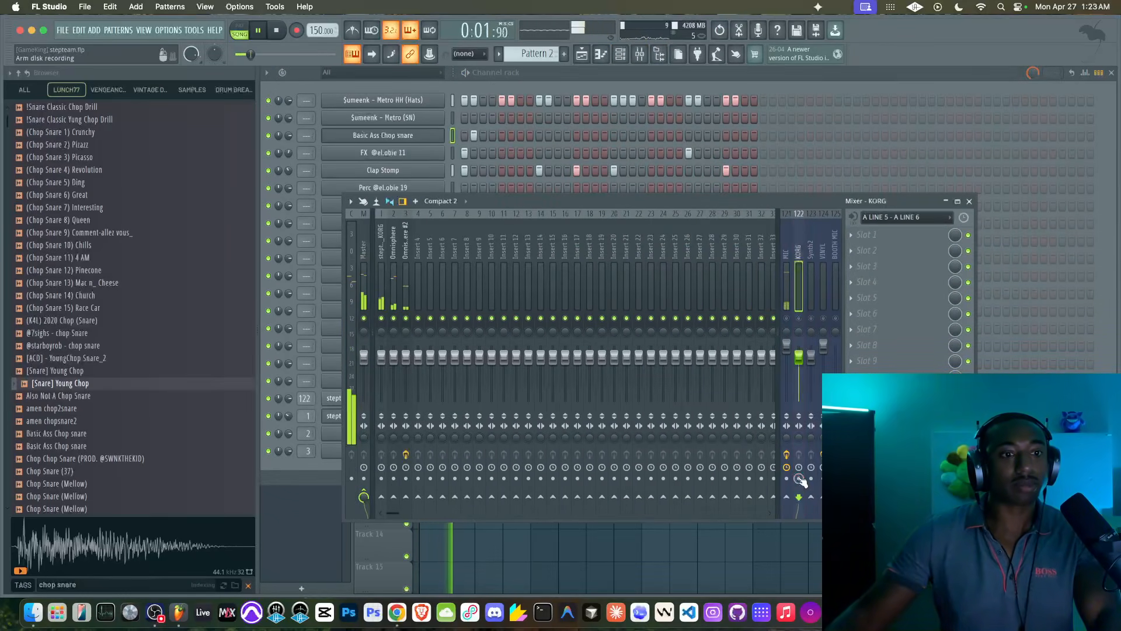
key("F5")
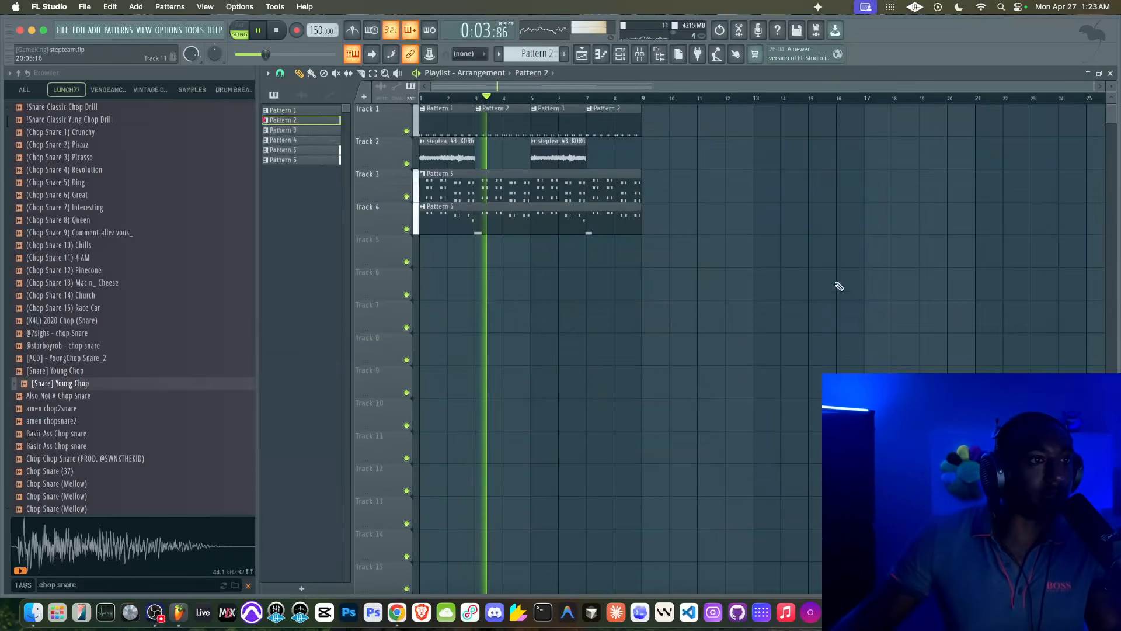
Duplicate all playlist clips on Tracks 1 to 4 so the copy starts at bar 9, and stop playback
key("ctrl+a")
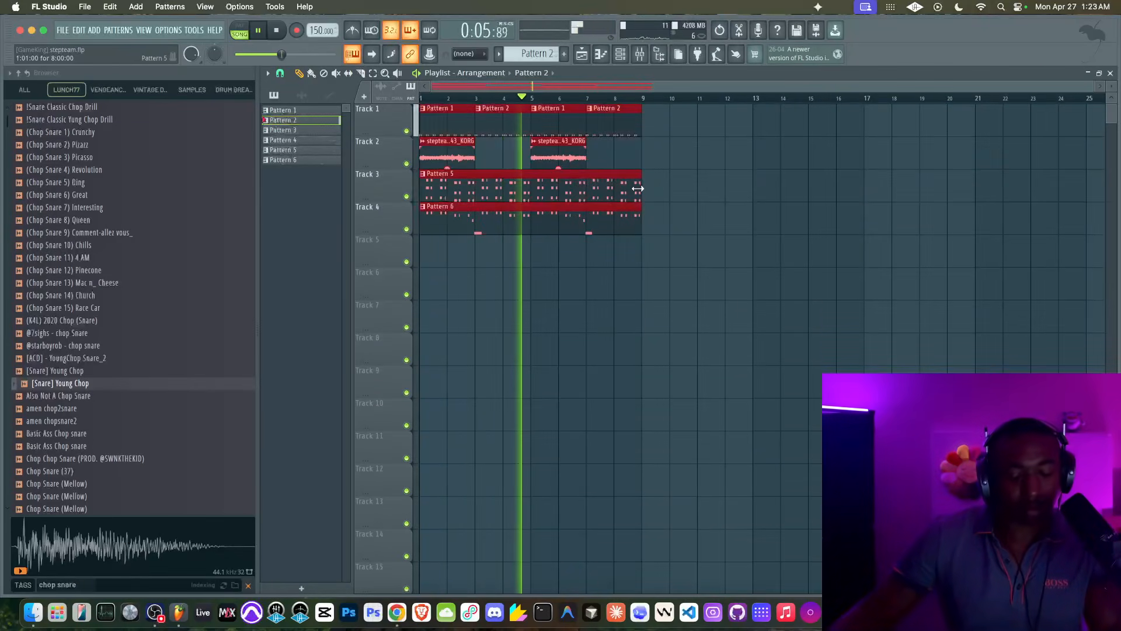
key("ctrl+b")
key("ctrl+d")
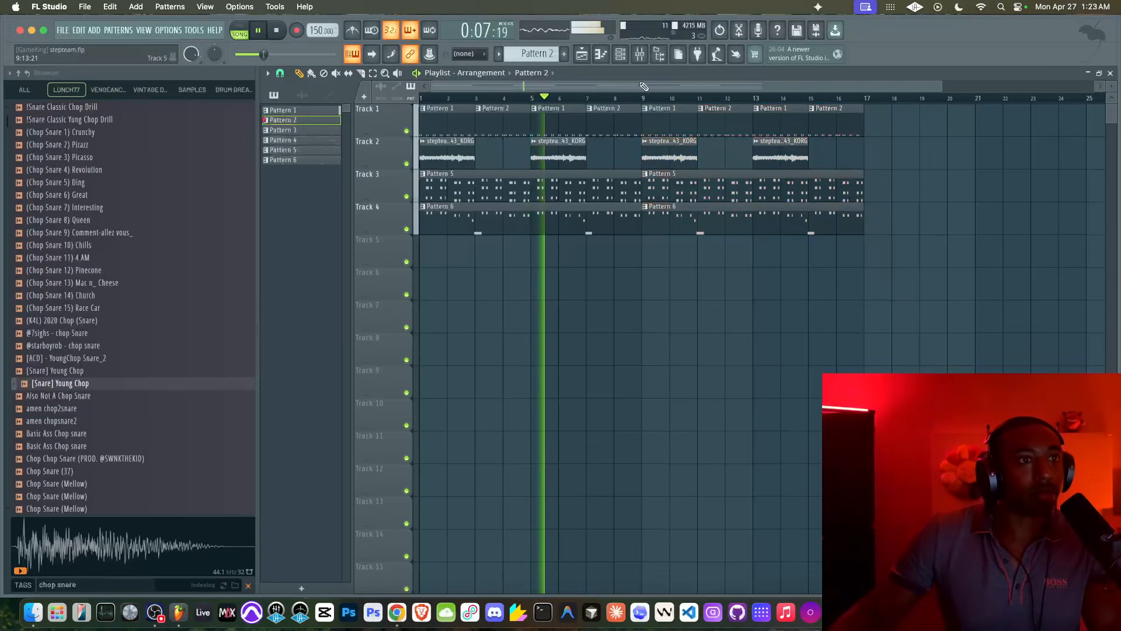
left_click(619, 61)
key("space")
left_click(523, 501)
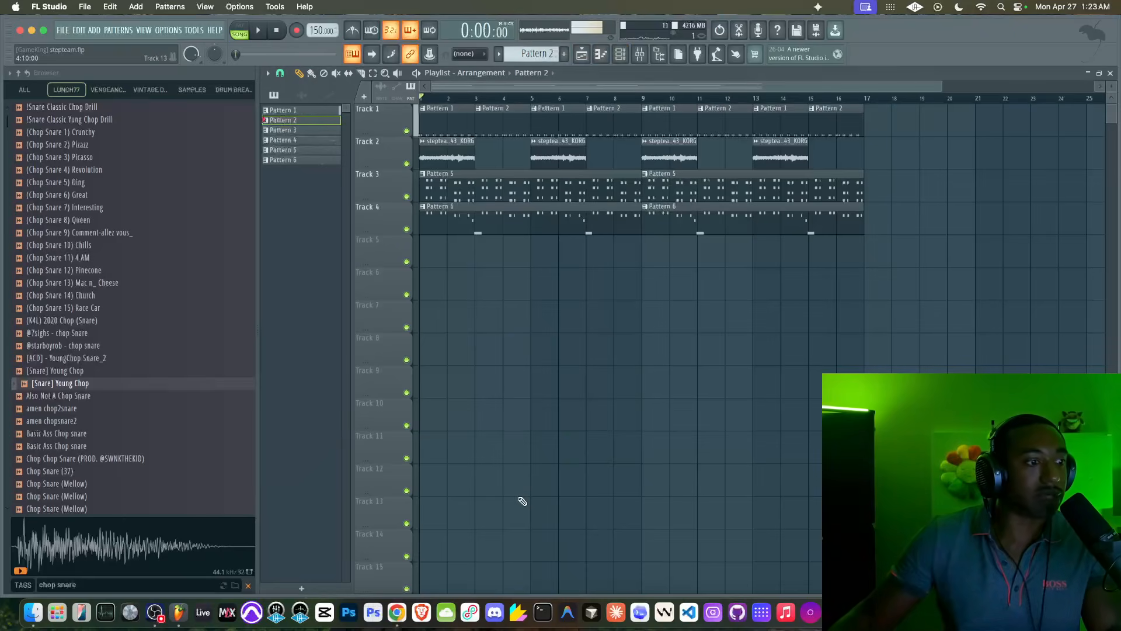
Switch to Chrome, listen to more of the maajins reference track on SoundCloud with pauses, and minimize the browser window
left_click(397, 611)
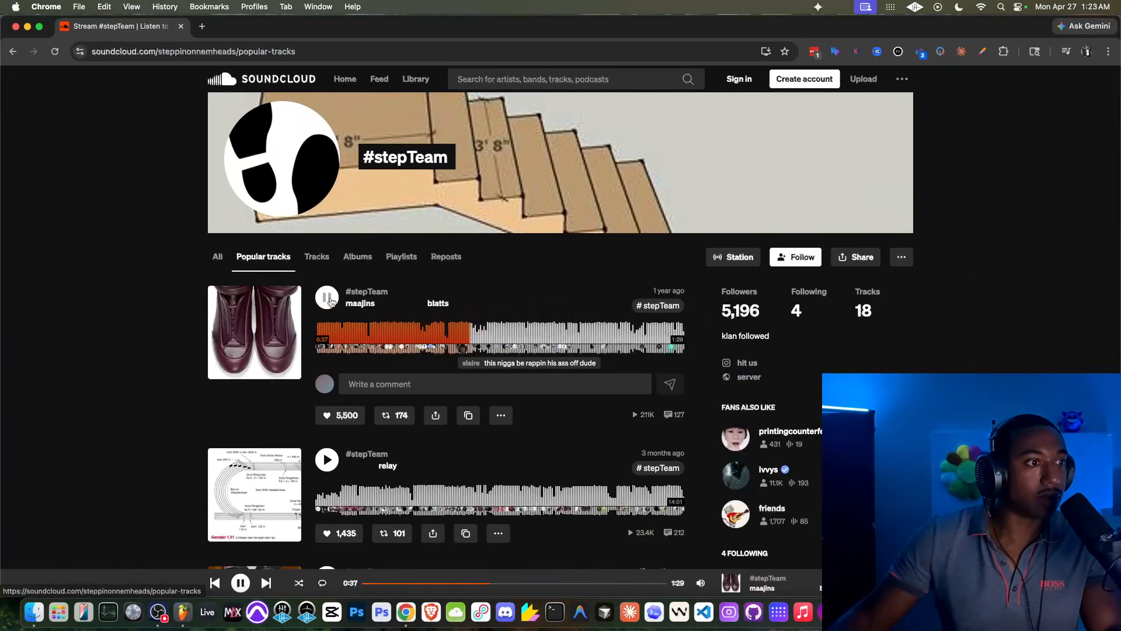
left_click(327, 298)
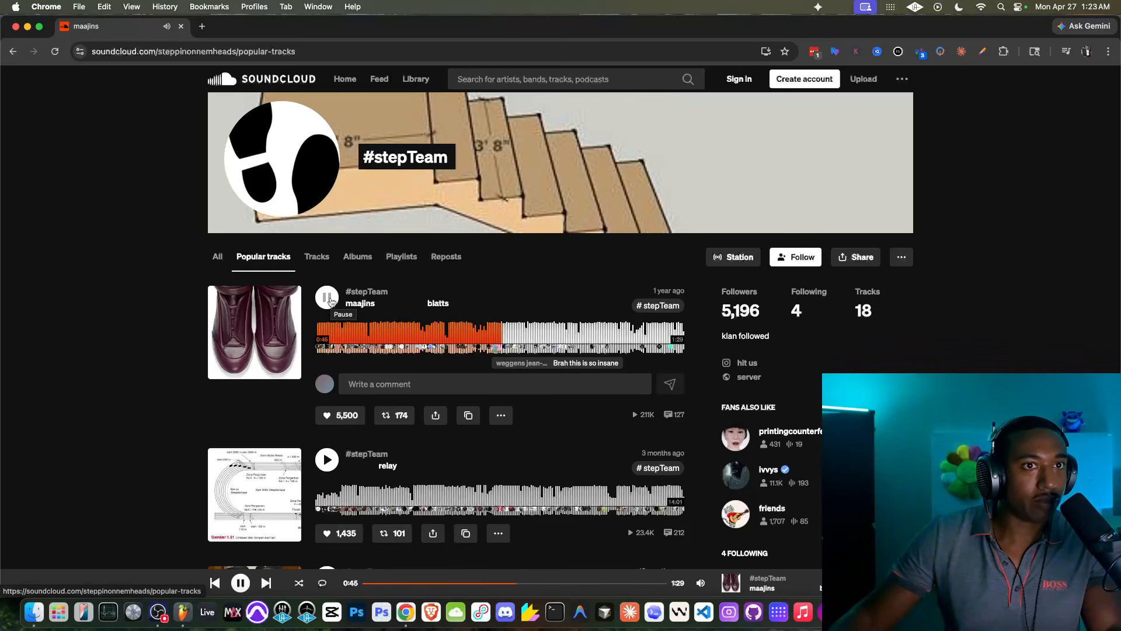
left_click(331, 301)
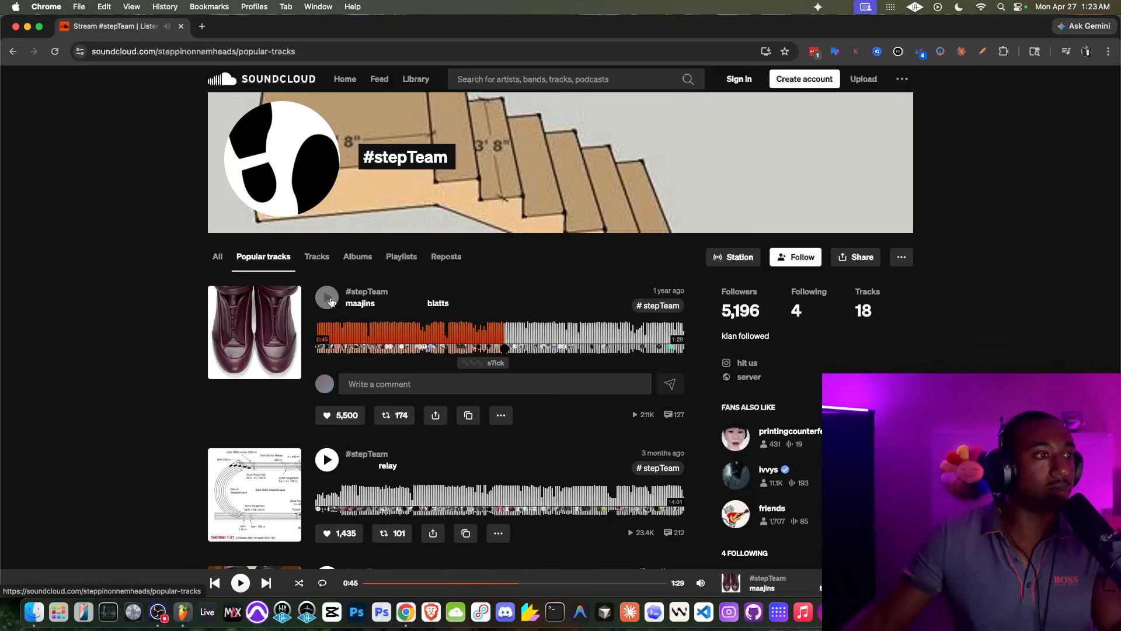
left_click(331, 301)
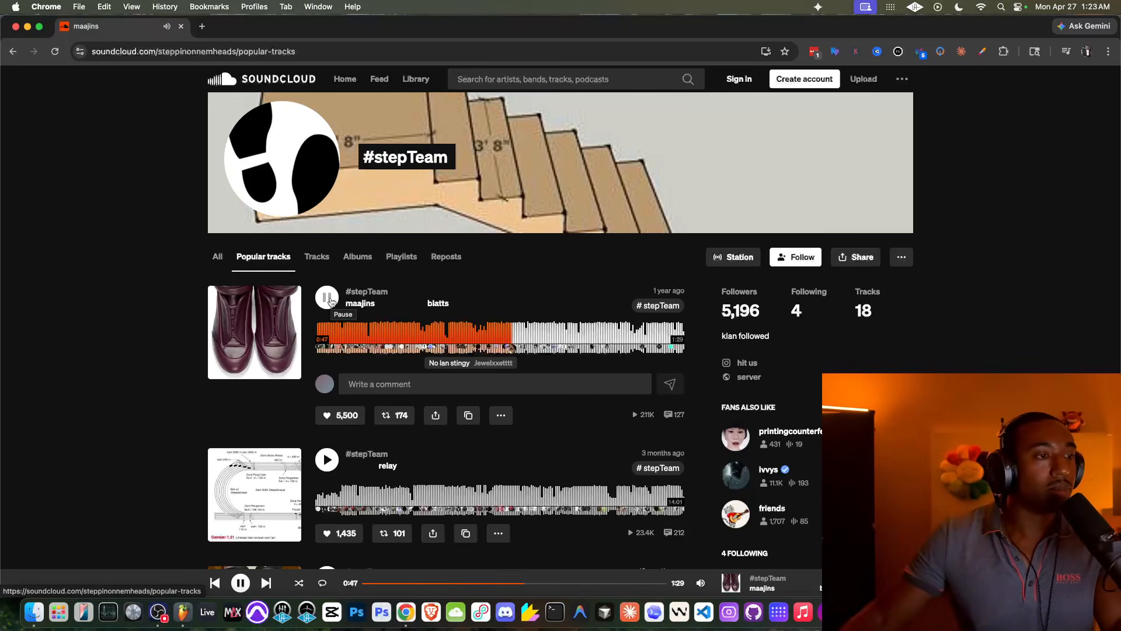
left_click(330, 301)
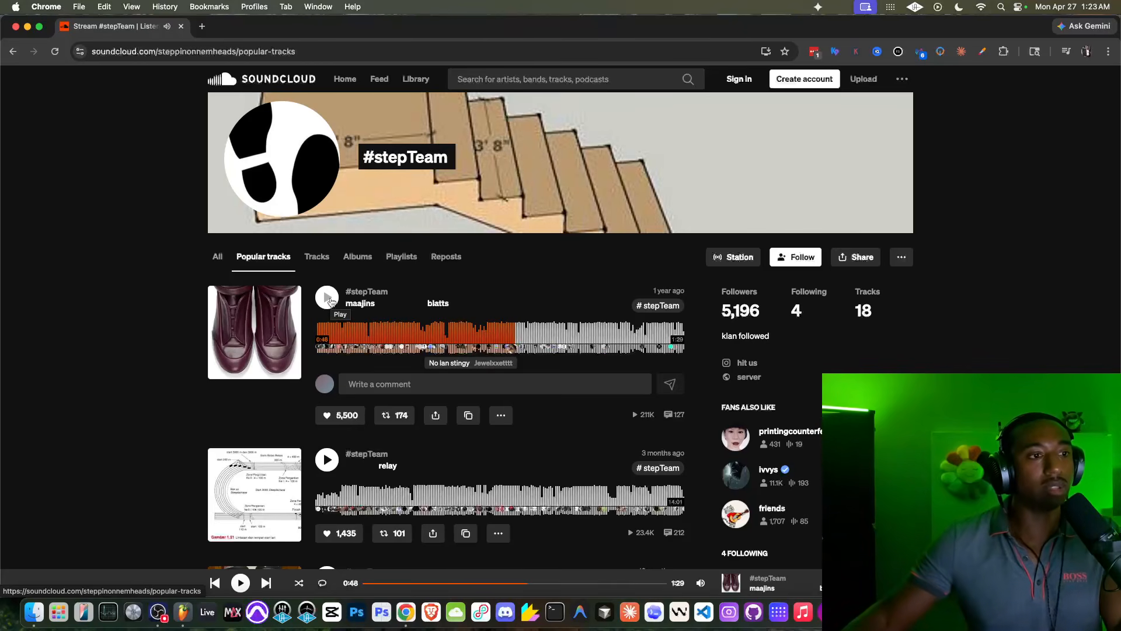
left_click(330, 301)
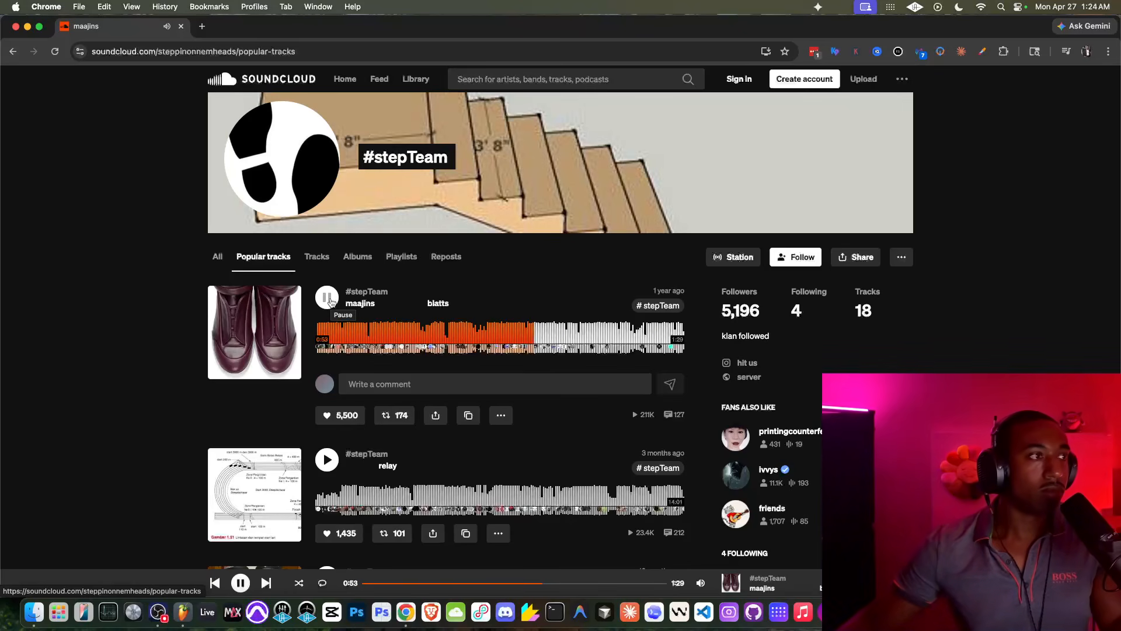
left_click(331, 301)
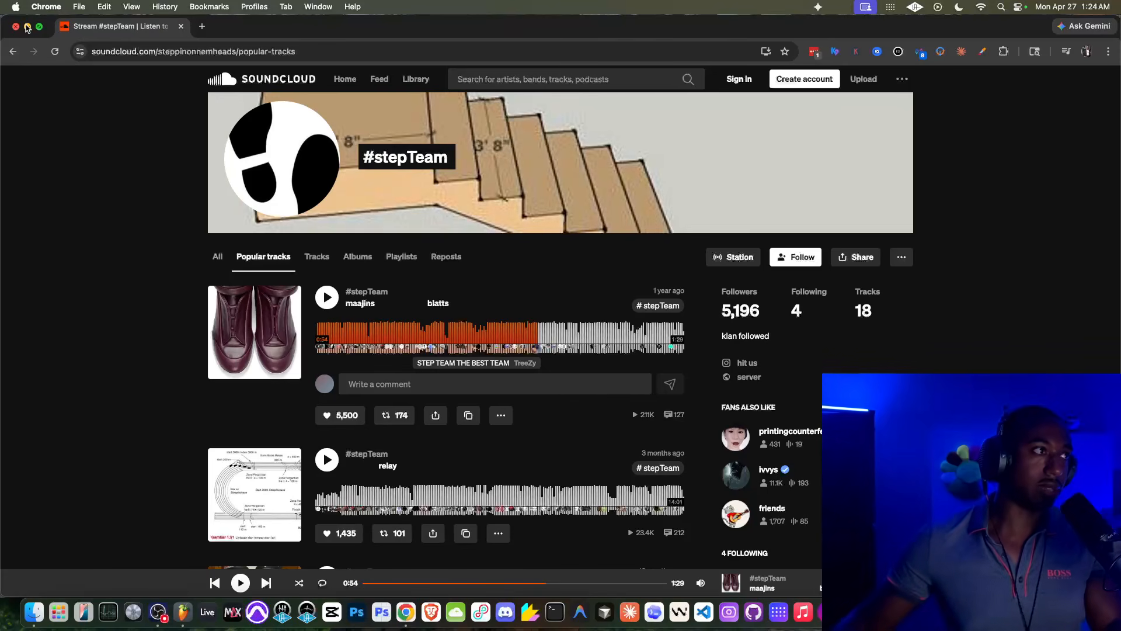
left_click(27, 26)
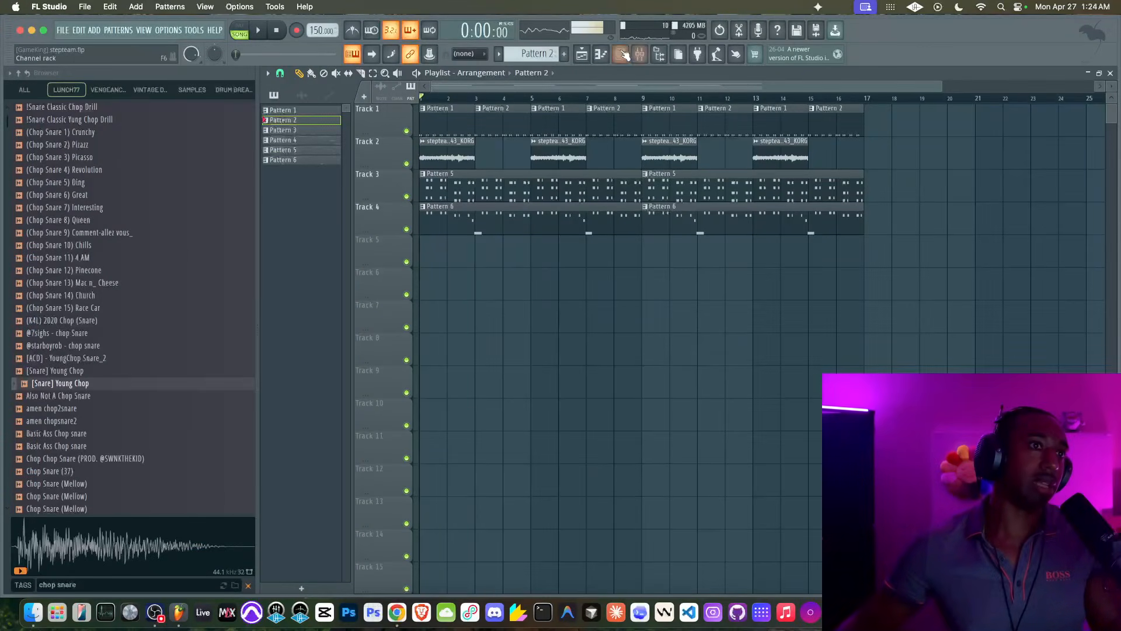
Go through the patterns in the channel rack and select the empty Pattern 7
left_click(623, 55)
key("KP_Add")
key("KP_Add")
key("KP_Add")
key("KP_Add")
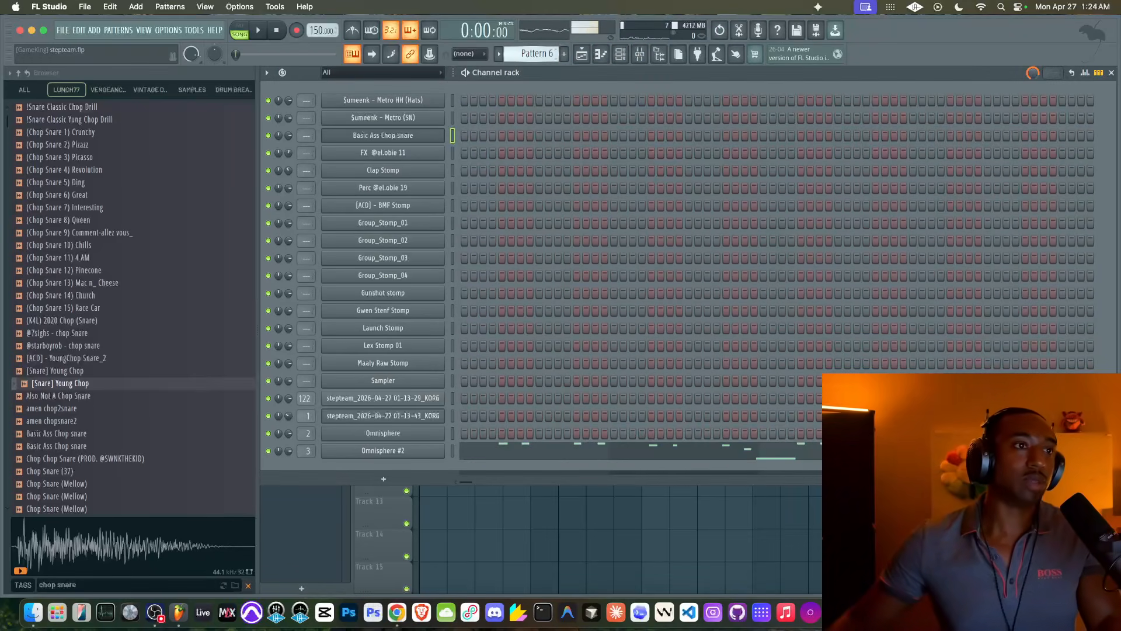
key("1")
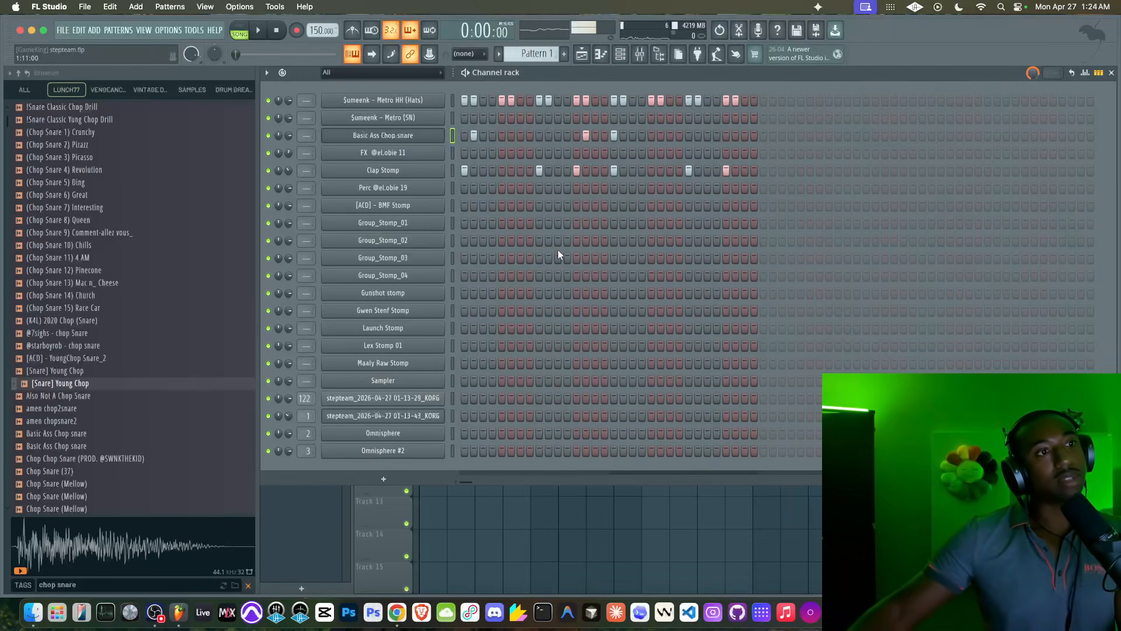
scroll(538, 53, "down", 5)
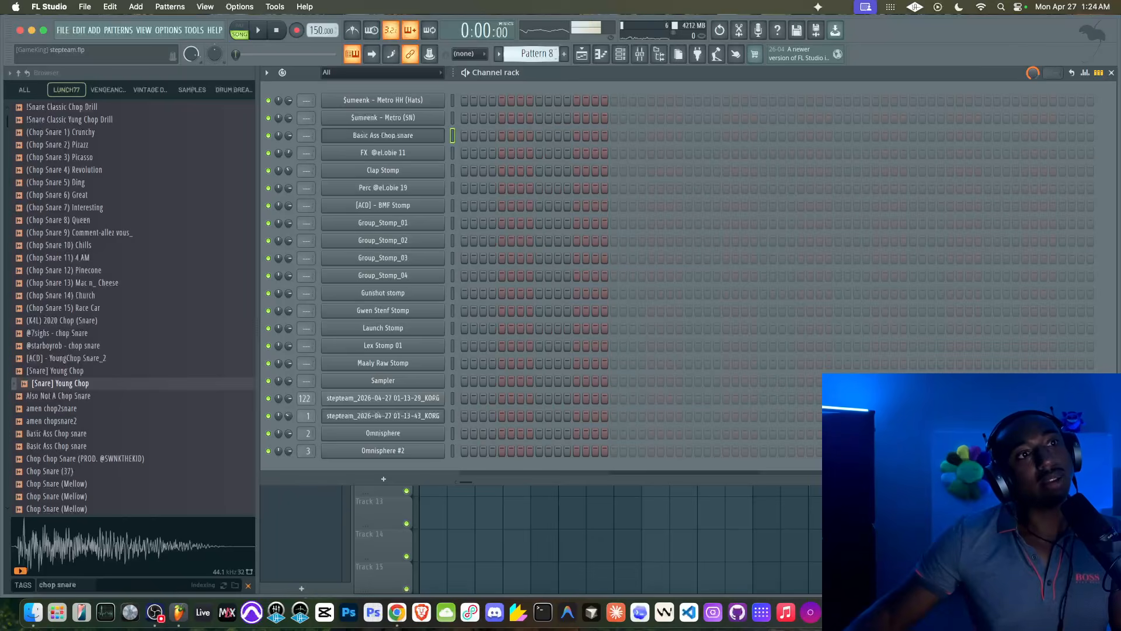
scroll(539, 53, "down", 1)
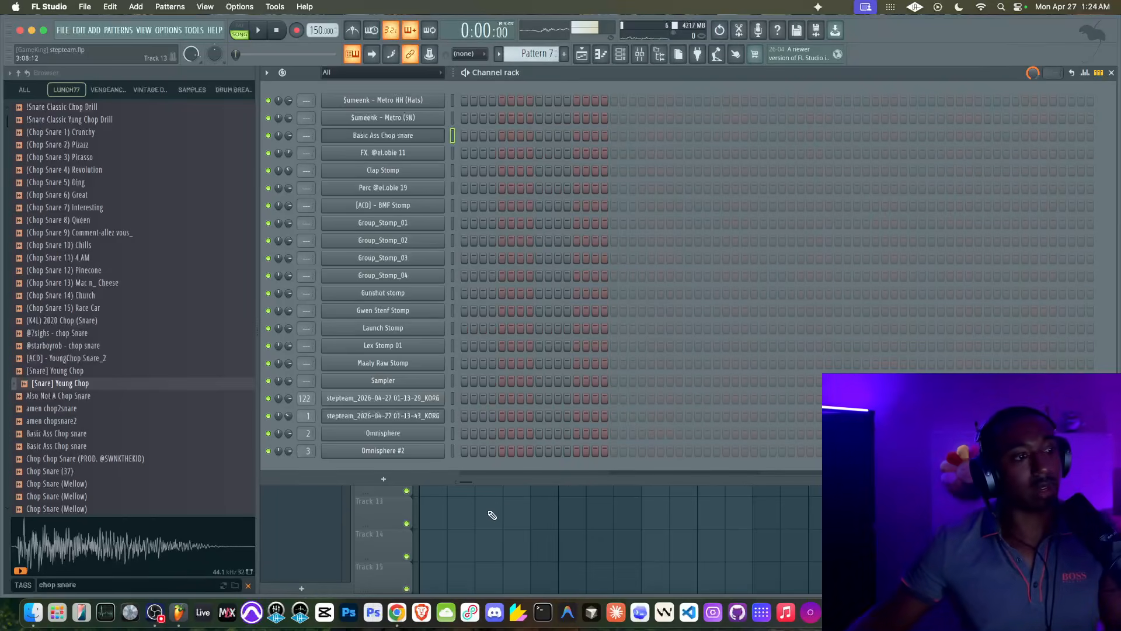
key("F6")
Duplicate the first KORG audio clip on Track 2 into the gap at bar 3 during playback, and stop the song
key("space")
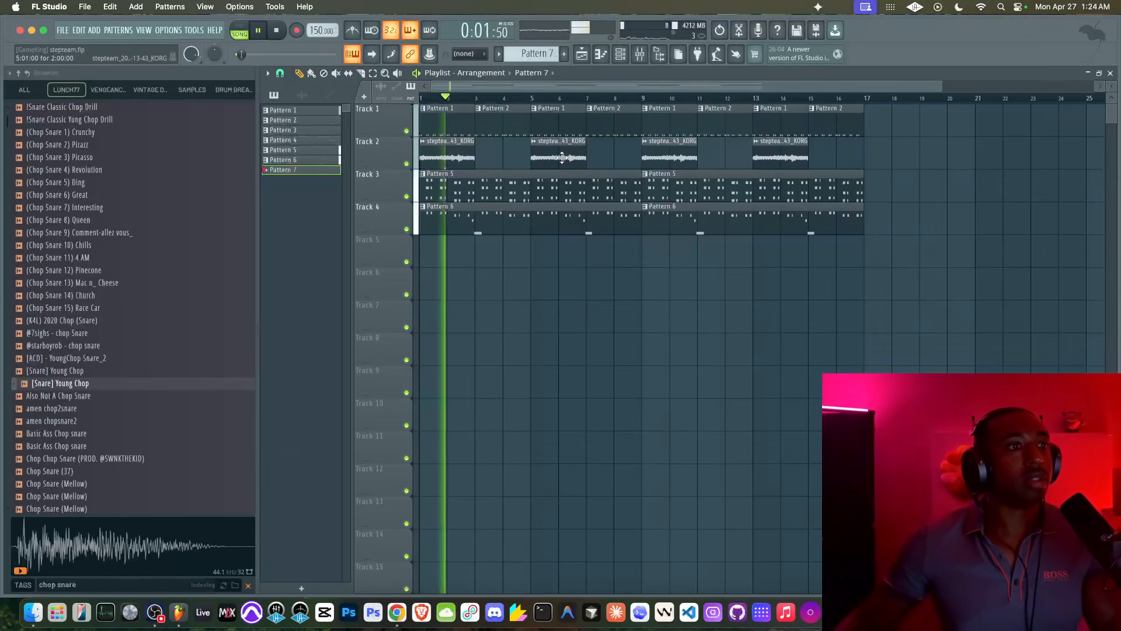
left_click(447, 146)
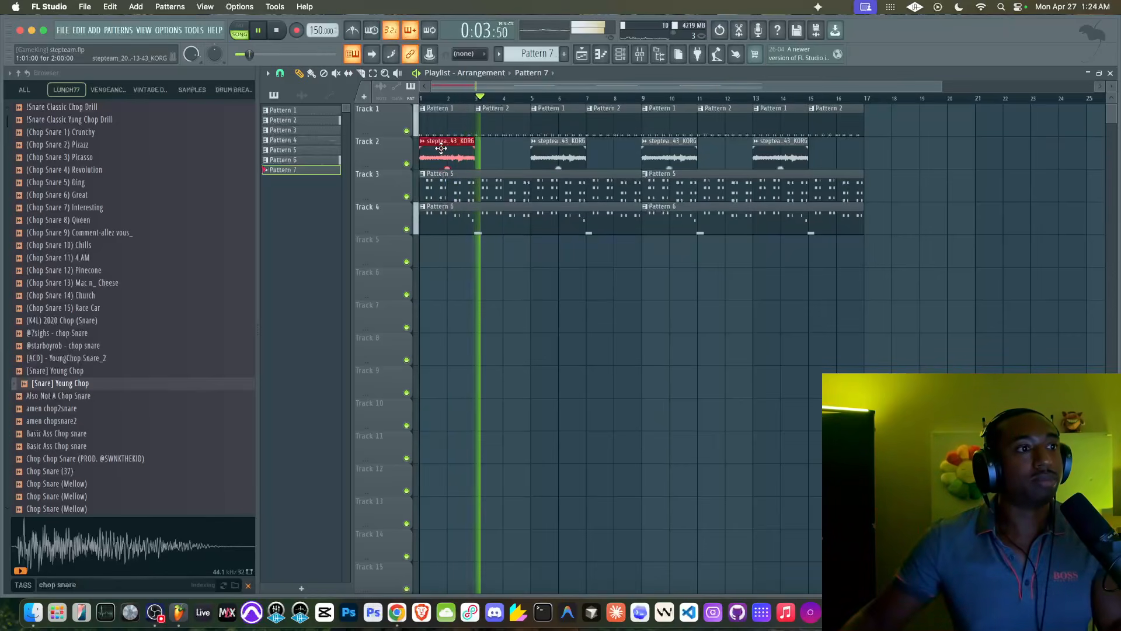
key("ctrl+b")
key("space")
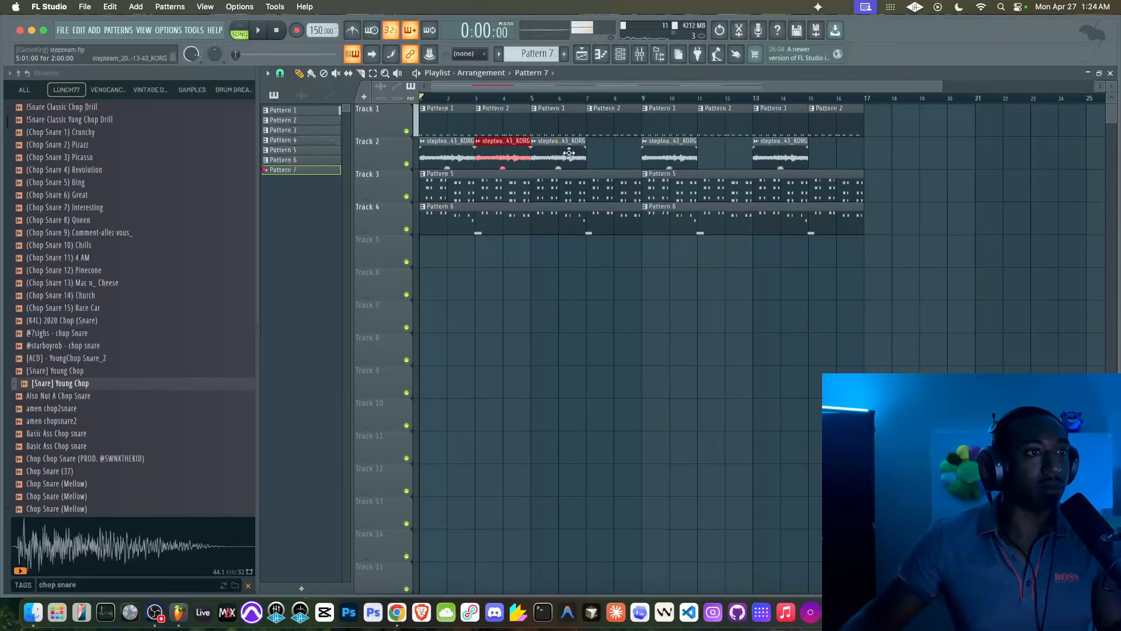
Change the playlist snap setting and slice the KORG clip at bar 3 on Track 2 into four beat-long pieces from bar 4
scroll(464, 139, "up", 3)
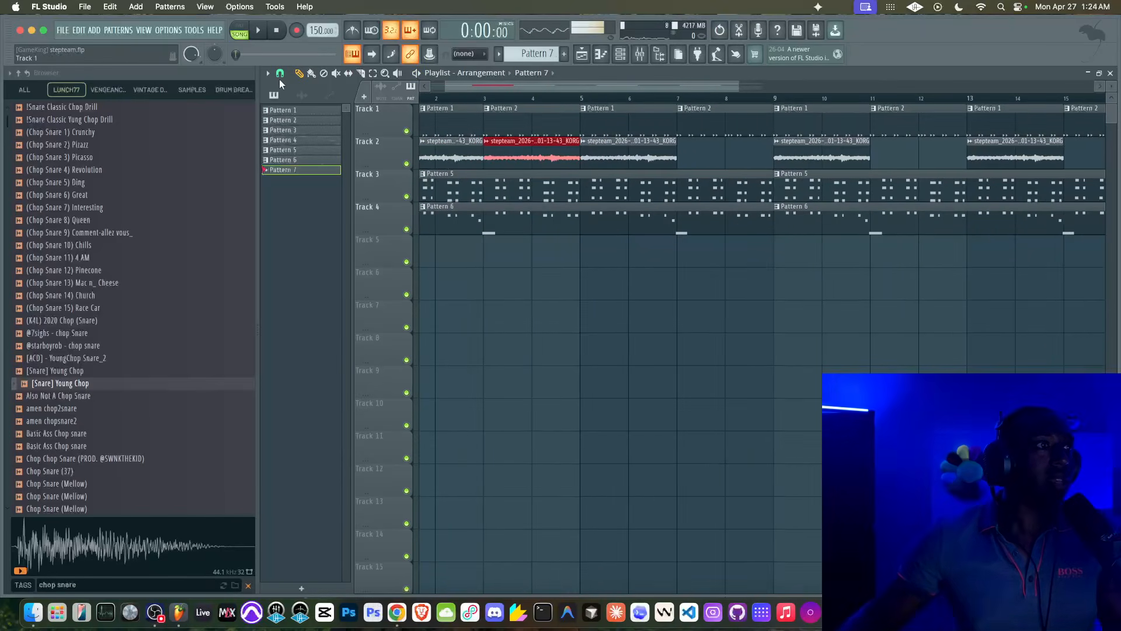
left_click(280, 74)
left_click(302, 241)
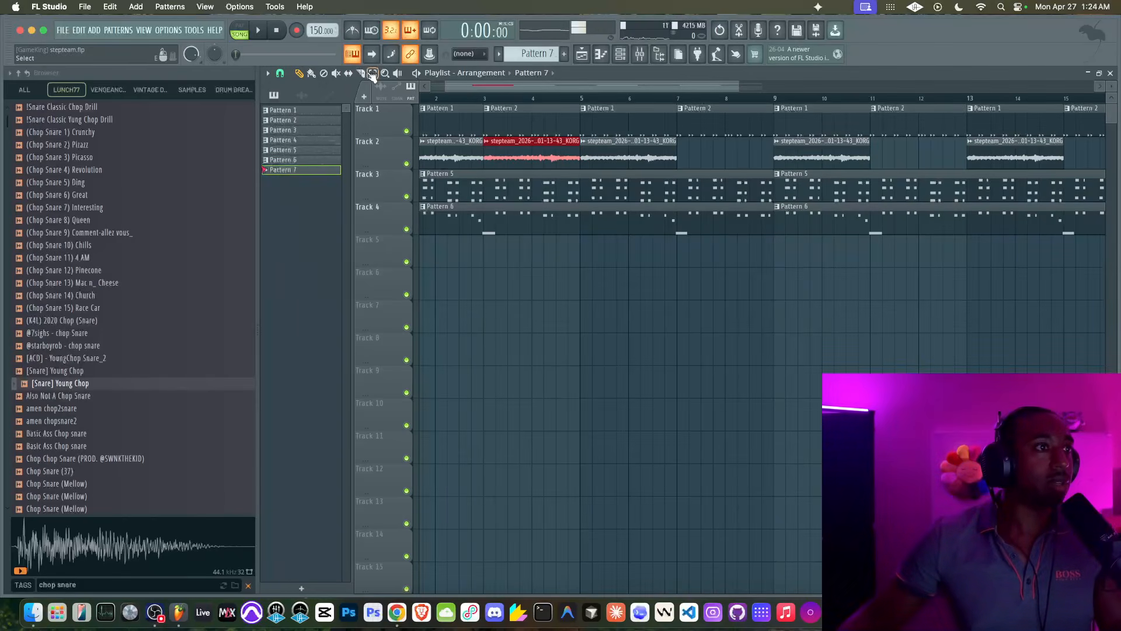
left_click(533, 150)
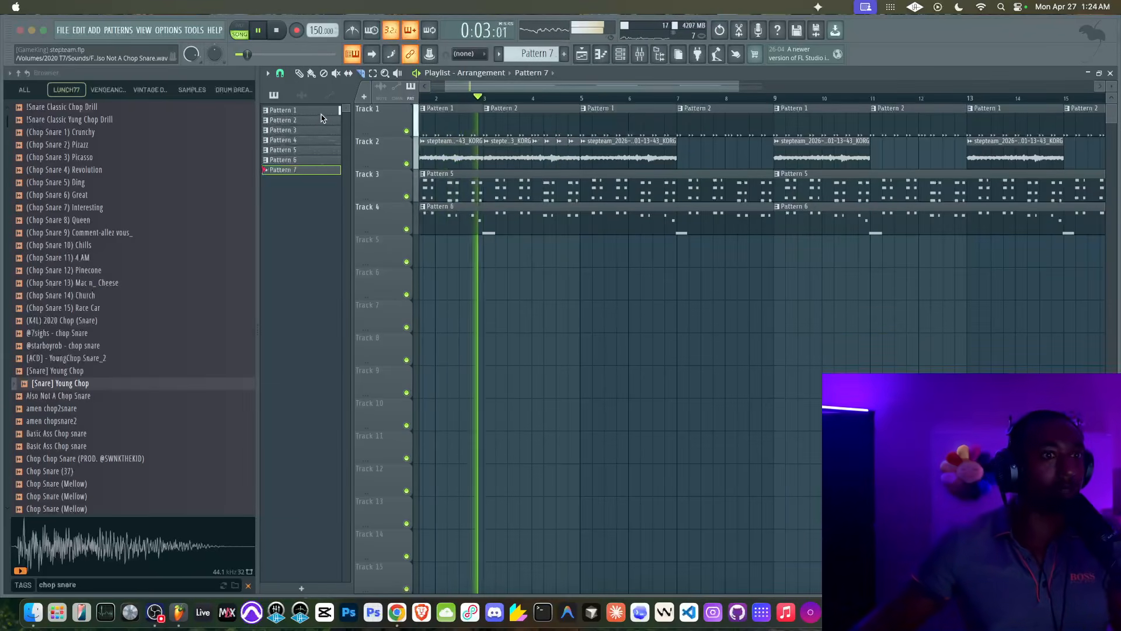
Slip the audio inside the KORG slice at bar 3 on Track 2 and listen to the result
left_click(349, 73)
scroll(575, 154, "up", 4)
key("space")
key("space")
left_click_drag(702, 157, 633, 152)
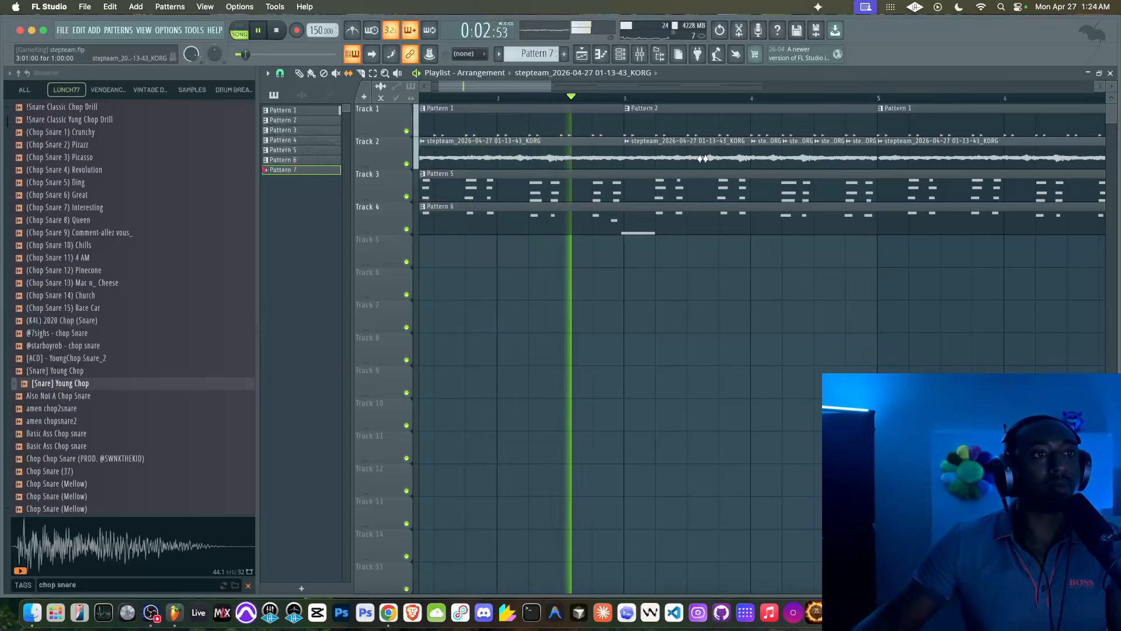
scroll(677, 157, "down", 2)
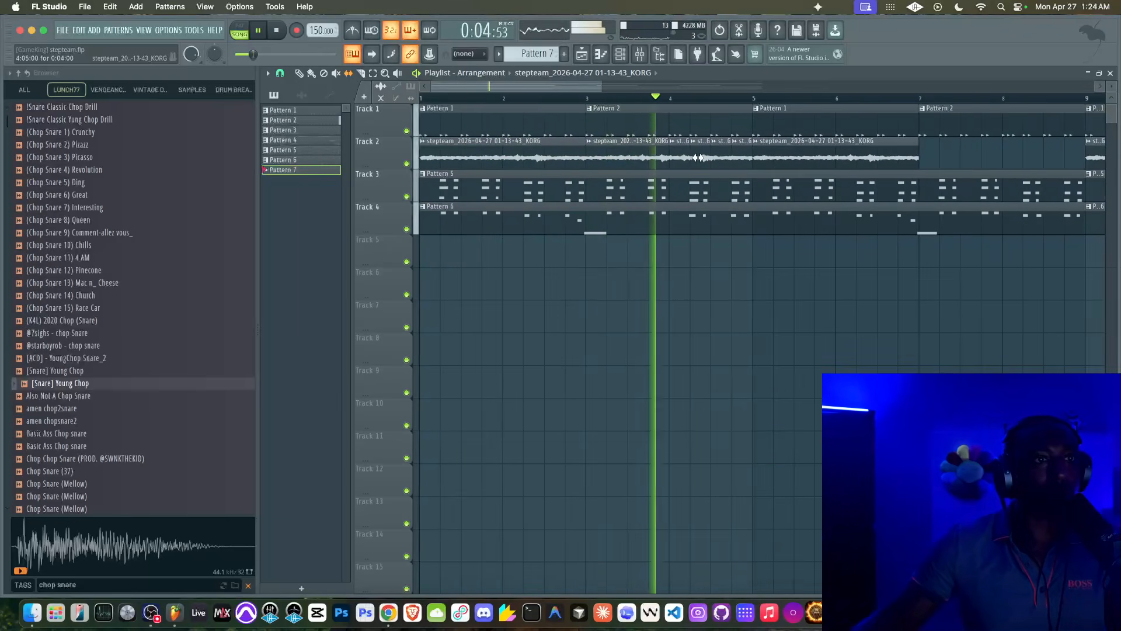
scroll(642, 157, "down", 3)
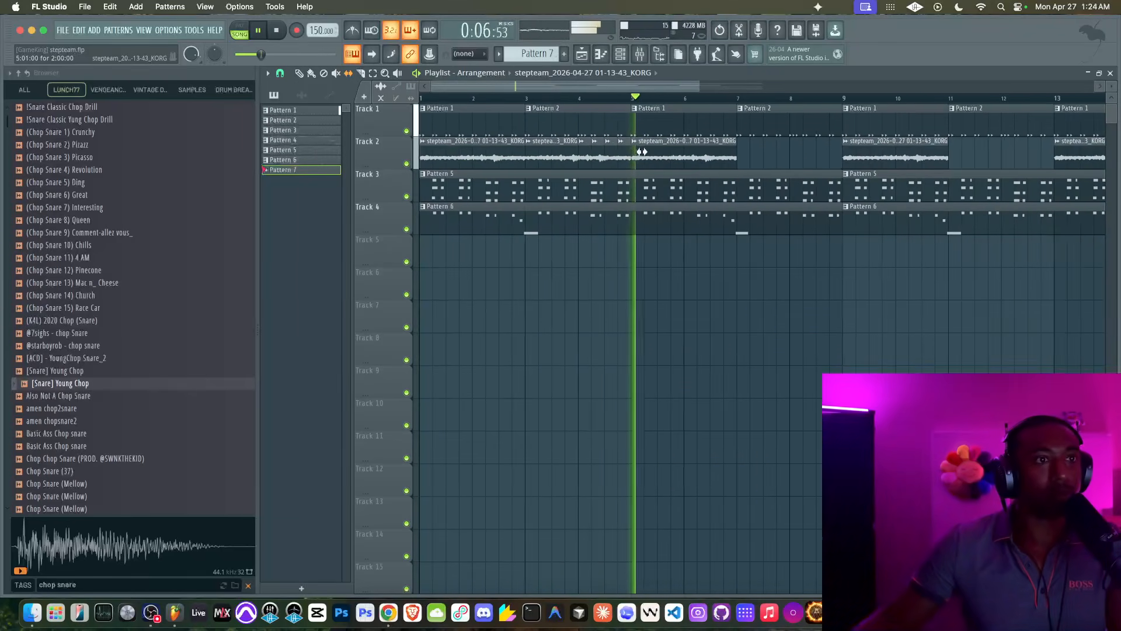
Delete the KORG clips at bars 9 and 13 on Track 2 and duplicate the first four bars of KORG clips to bar 7
key("space")
key("space")
left_click_drag(715, 149, 987, 166)
key("Delete")
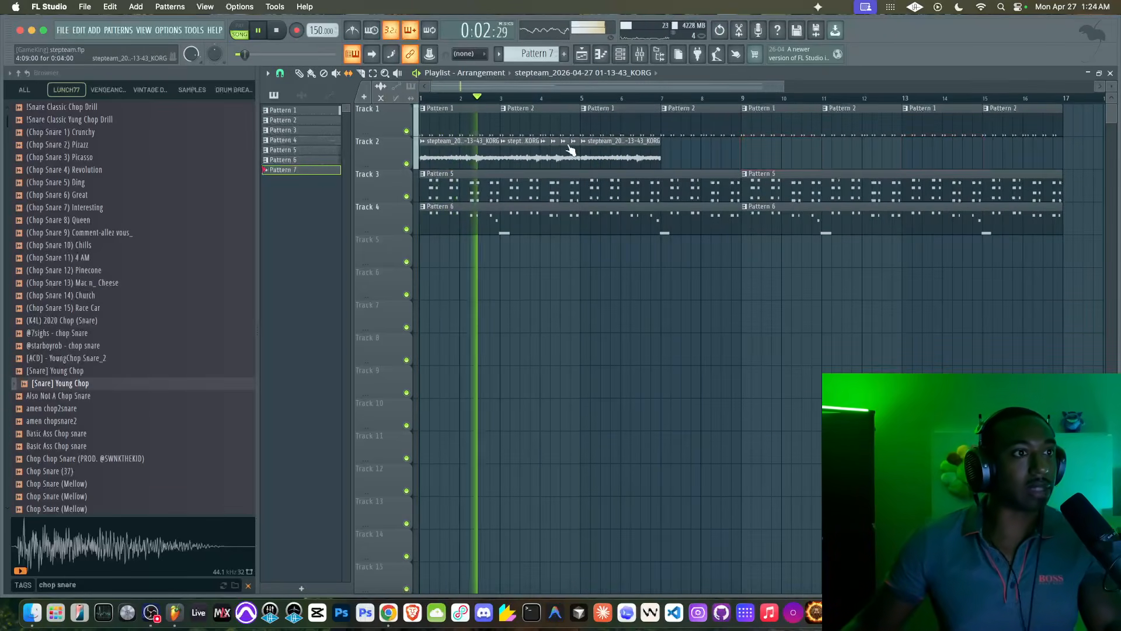
left_click_drag(574, 166, 688, 147)
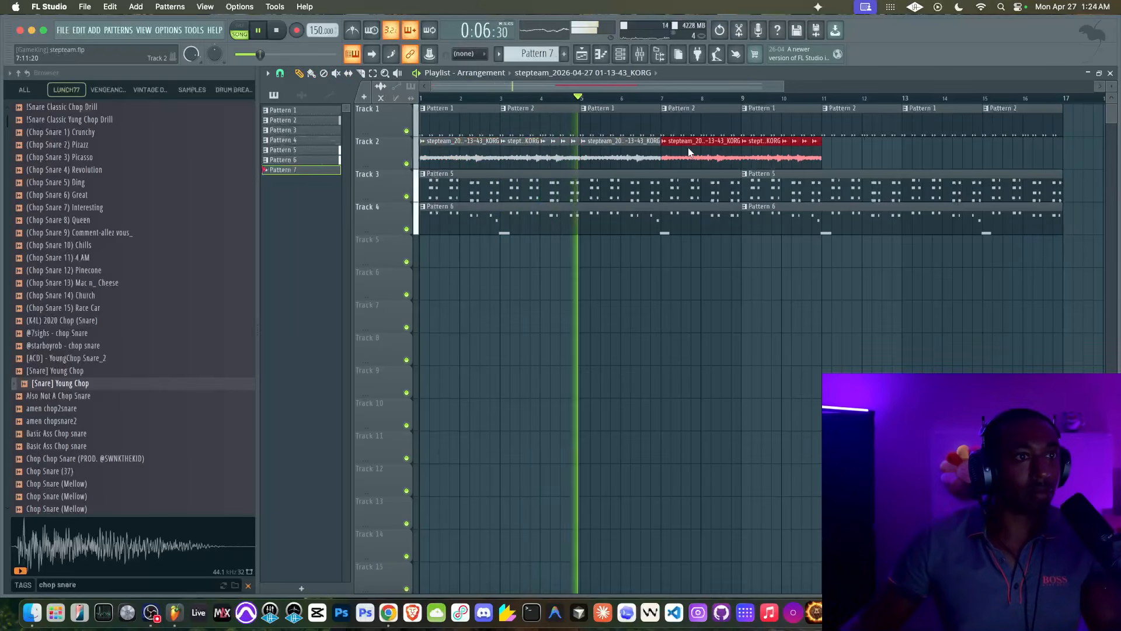
key("space")
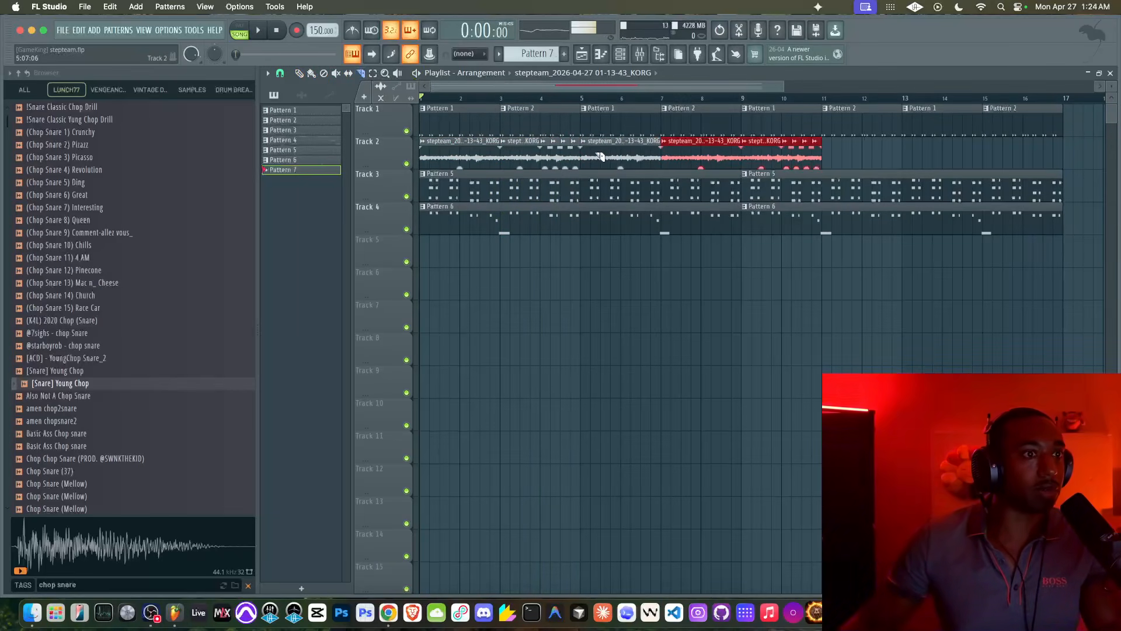
Slice the first beat off the KORG clip at bar 5 on Track 2, delete it, and restart playback
left_click(601, 155)
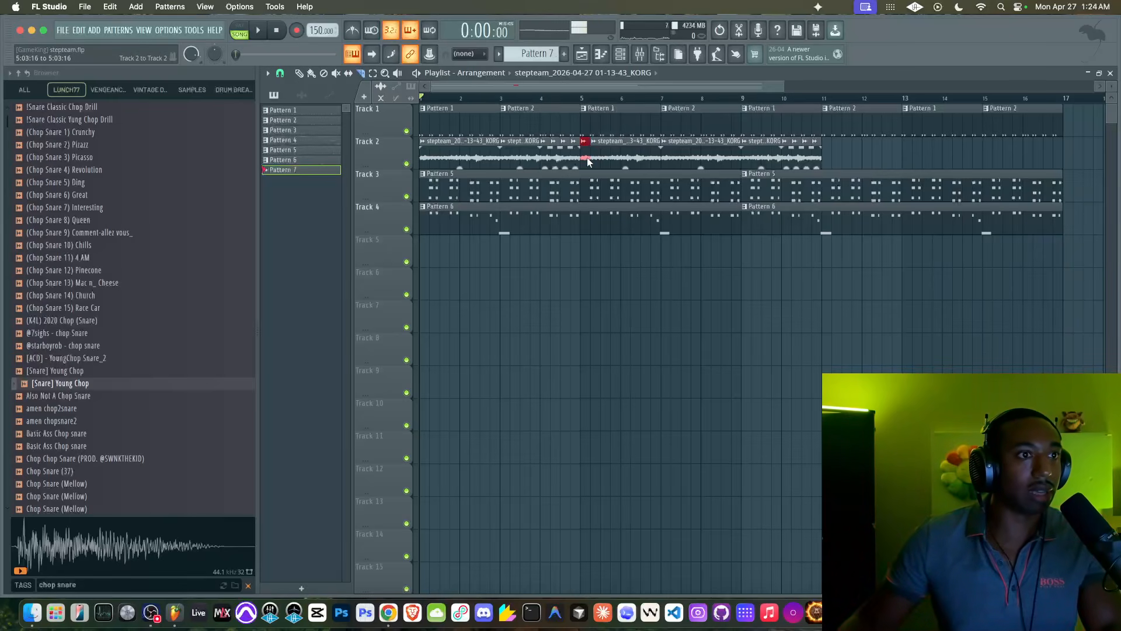
scroll(587, 158, "up", 2)
key("space")
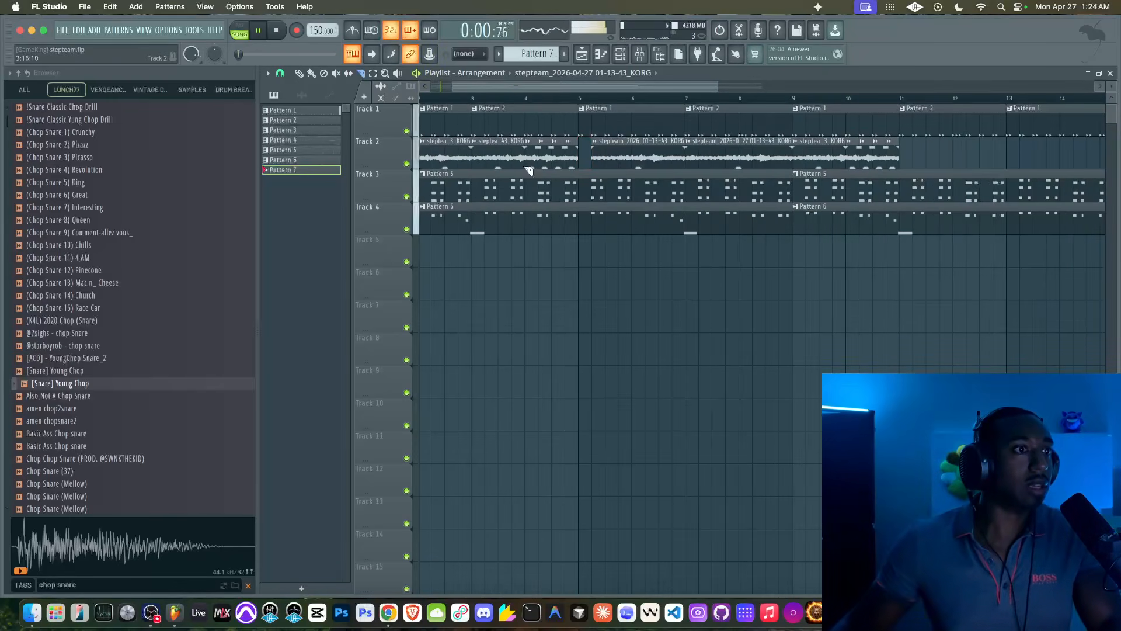
key("space")
key("space")
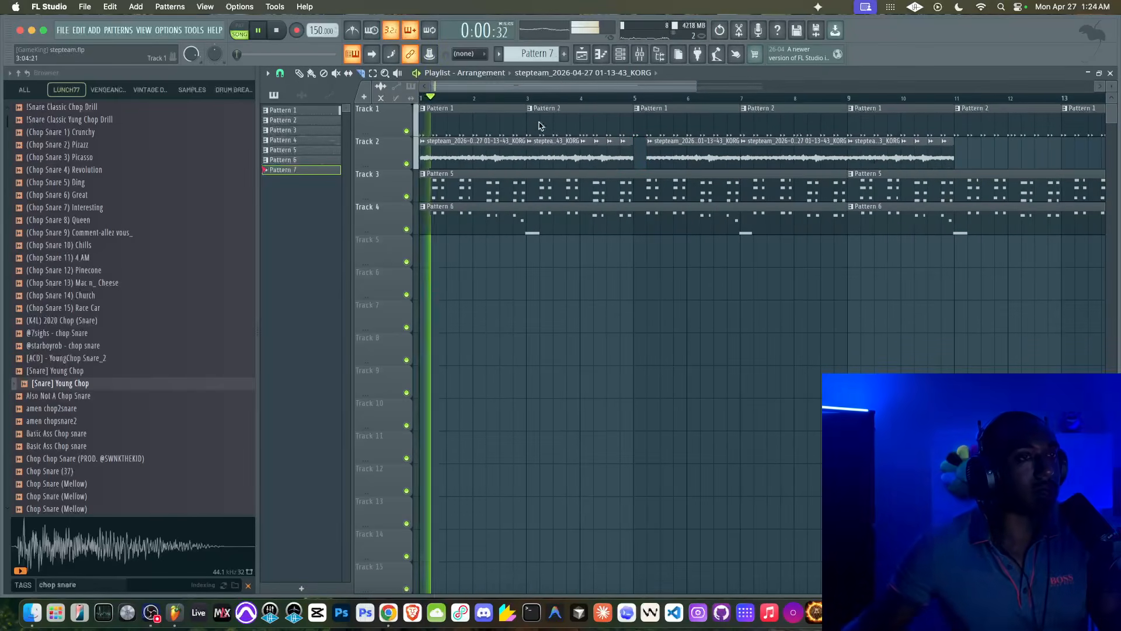
Open the channel rack on Pattern 2 and remove the Basic Ass Chop snare hit on step 18
left_click(621, 53)
scroll(533, 53, "up", 4)
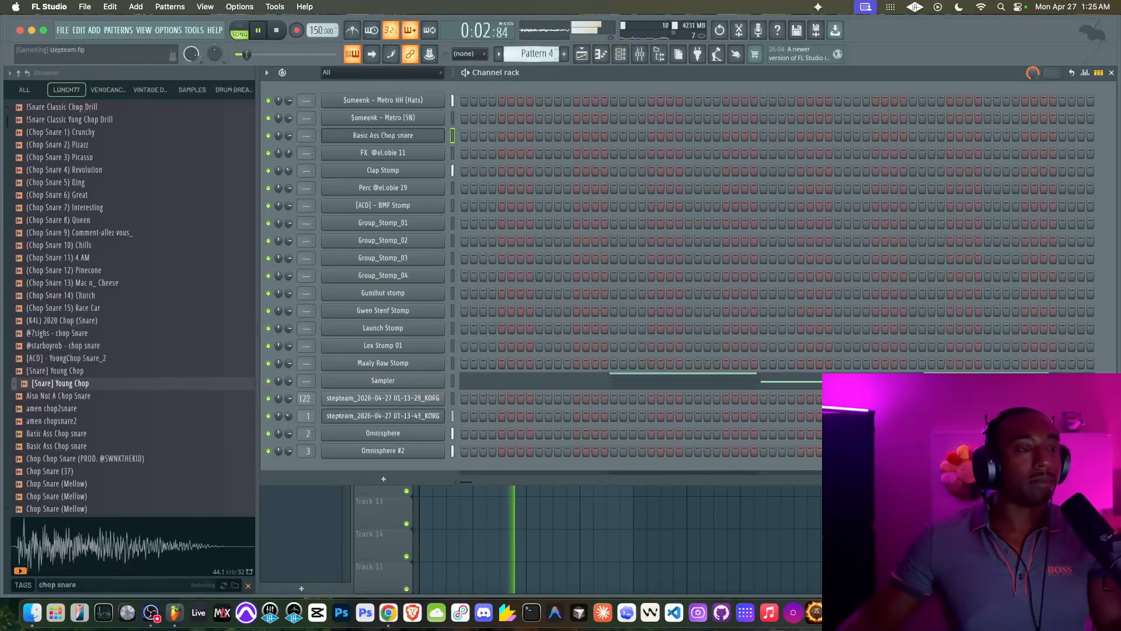
scroll(532, 53, "up", 1)
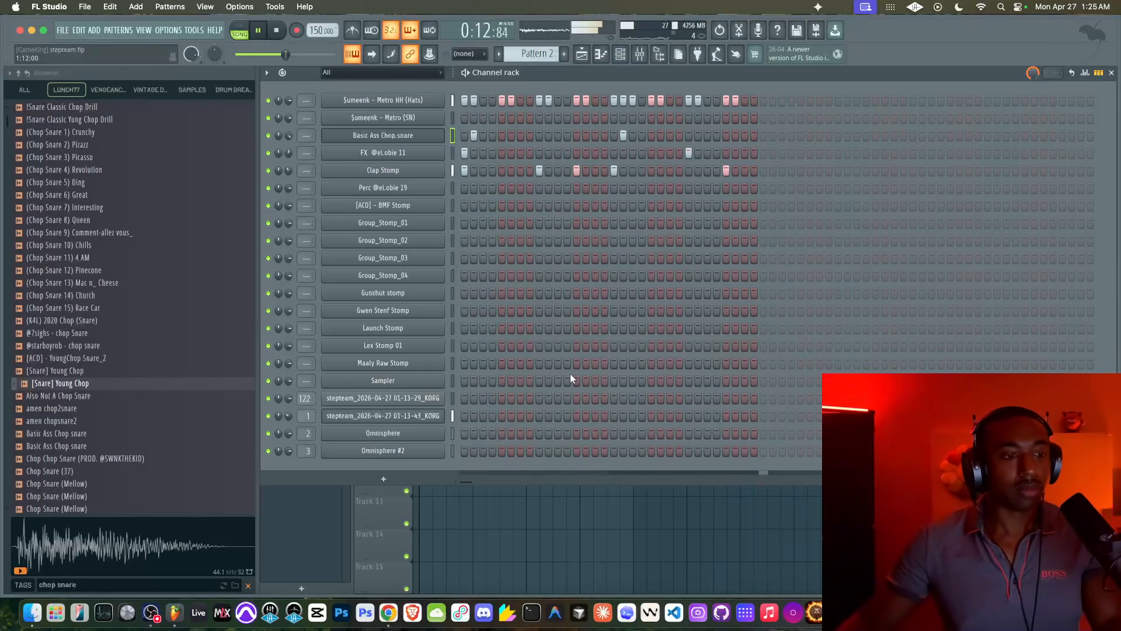
left_click(623, 135)
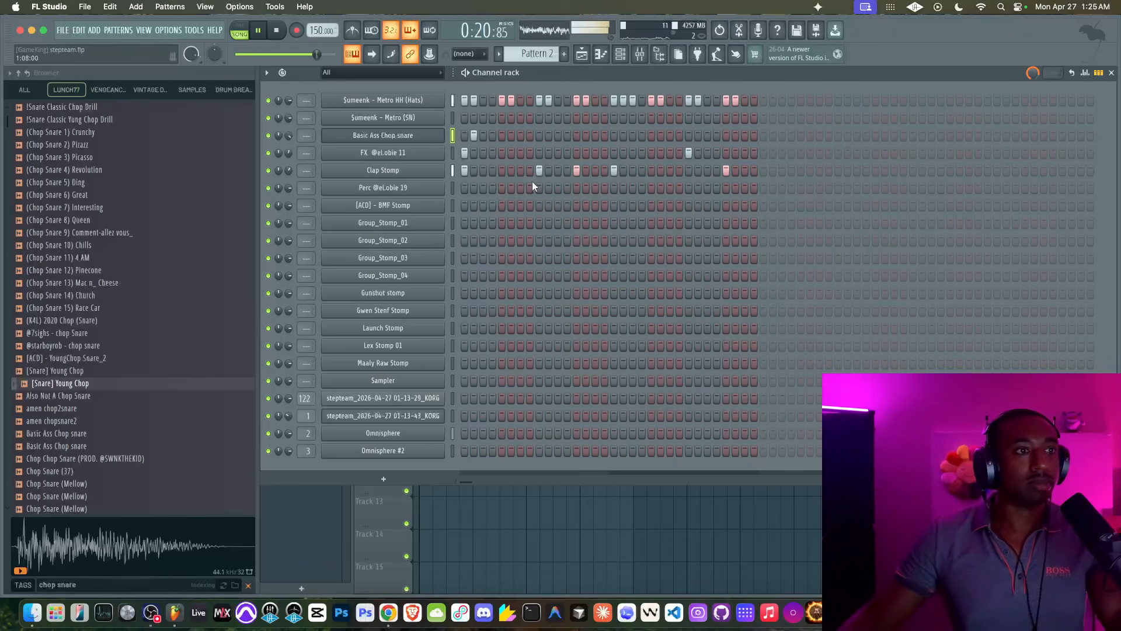
Select Pattern 1, inspect the Clap Stomp channel's sample, envelope, filter and miscellaneous settings, and close its window
scroll(536, 52, "up", 1)
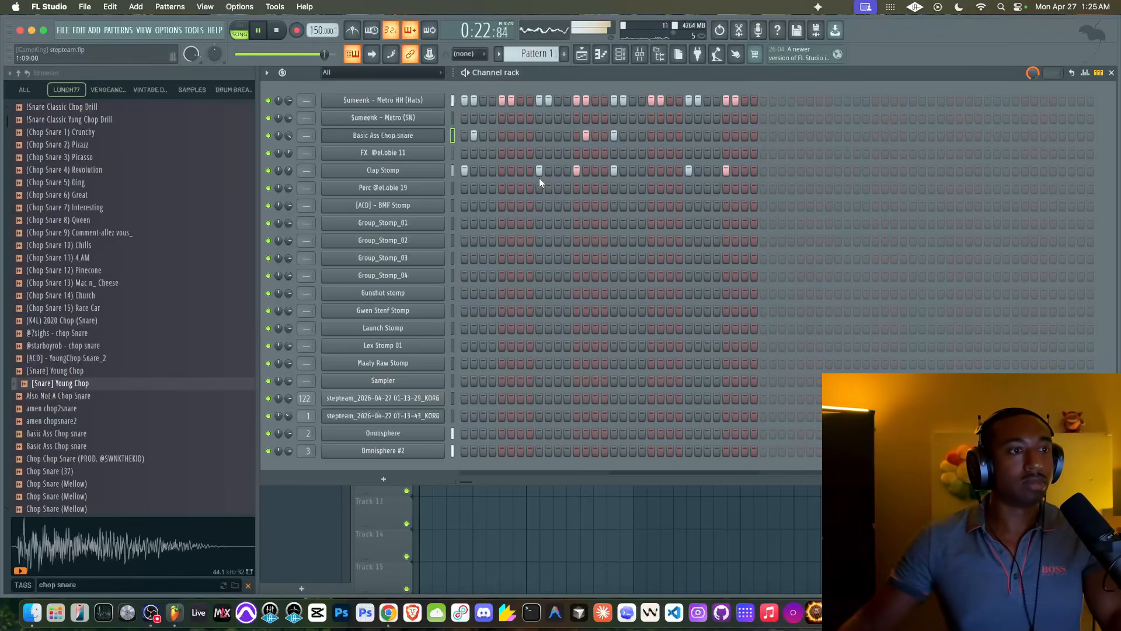
left_click(435, 170)
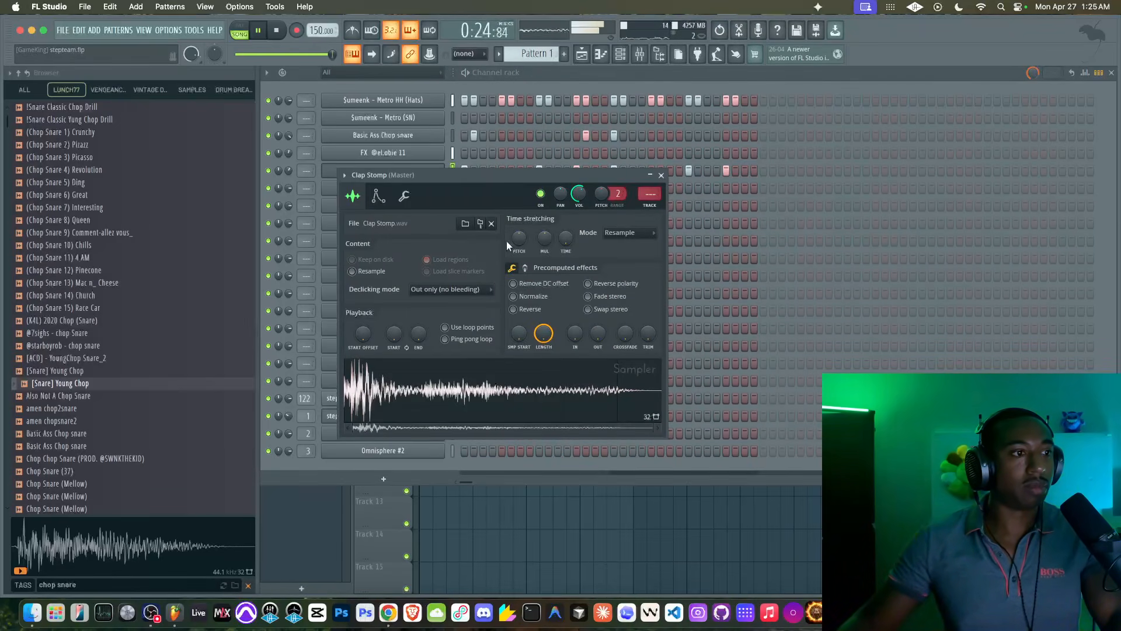
left_click(402, 197)
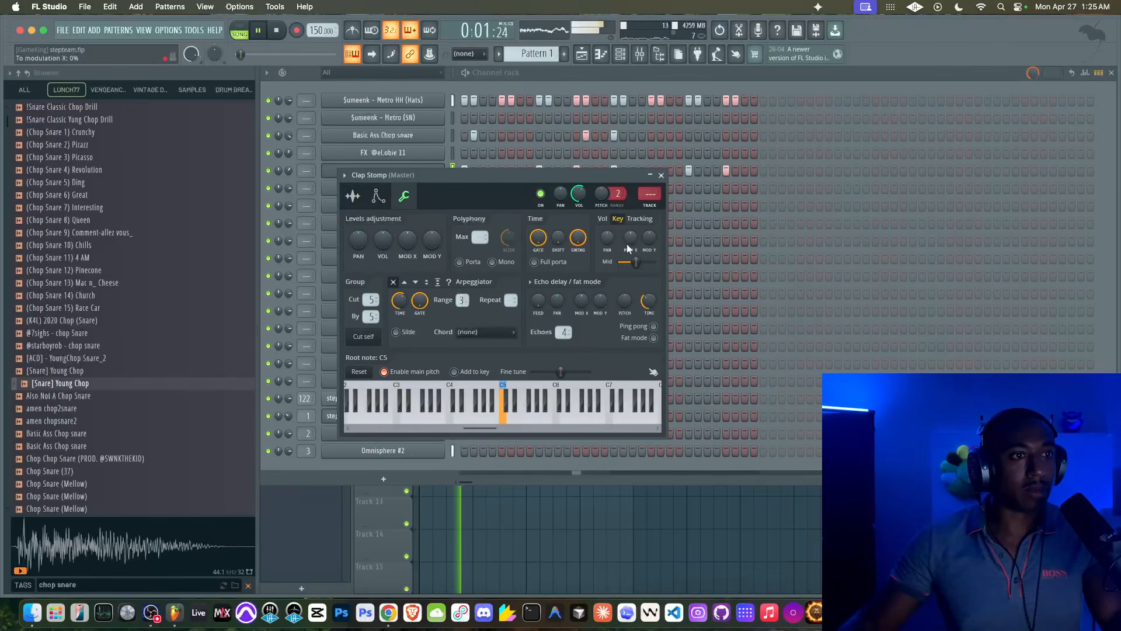
left_click(378, 196)
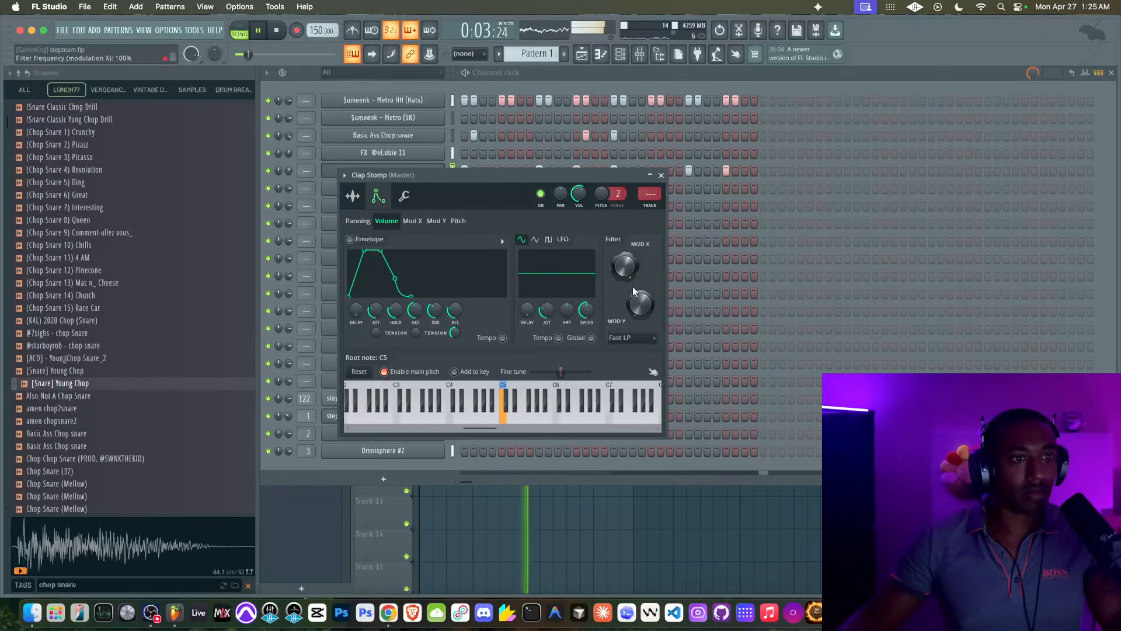
left_click(631, 338)
left_click(632, 349)
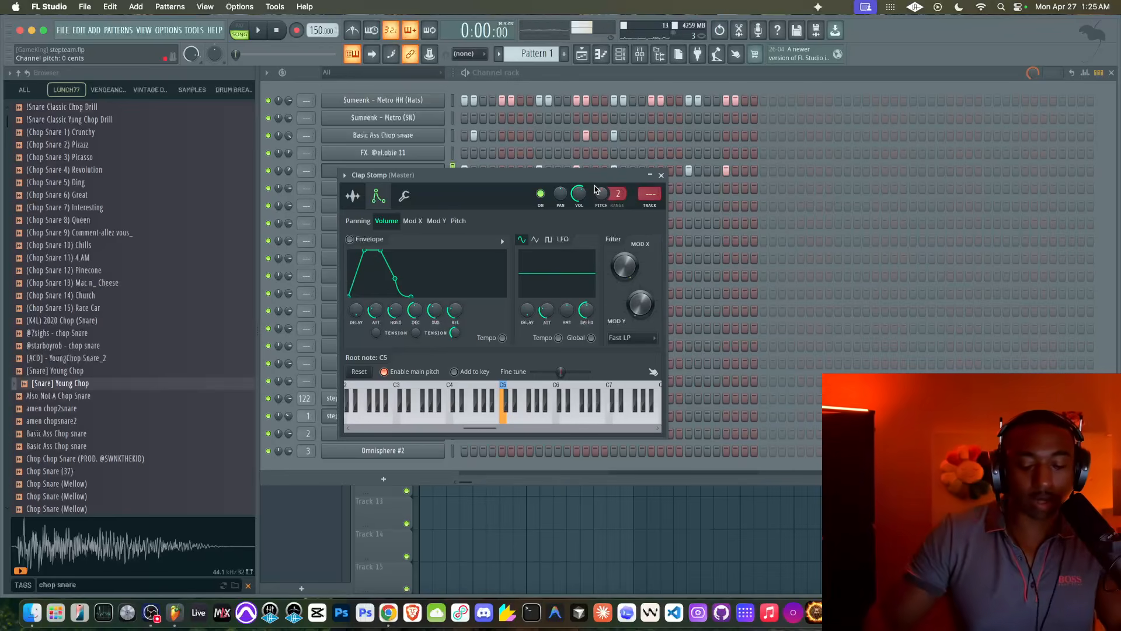
left_click(661, 175)
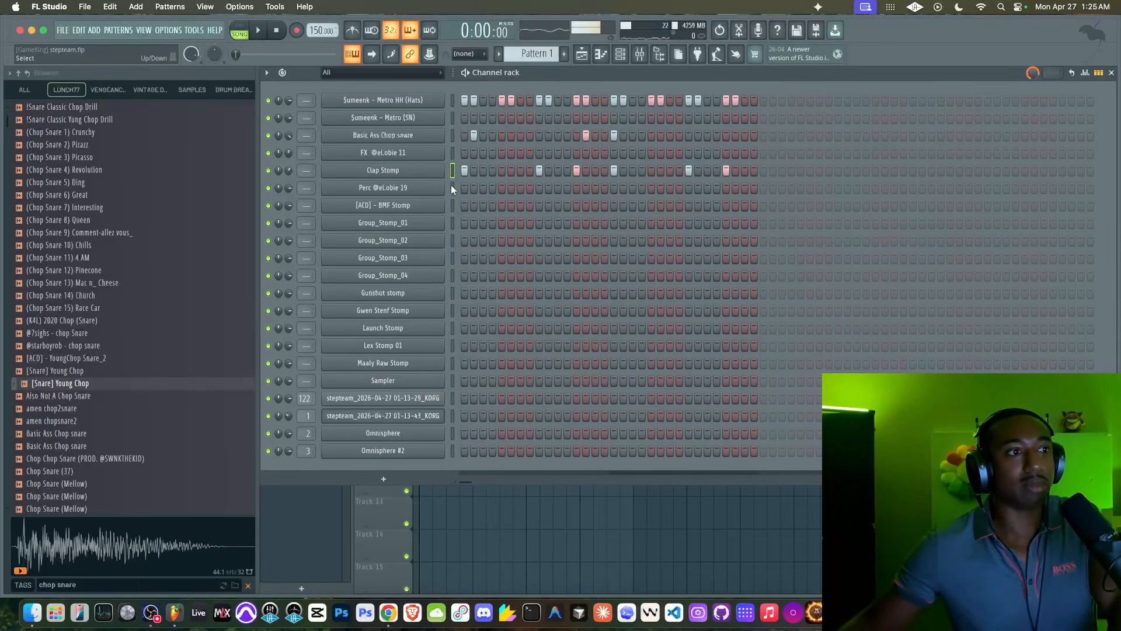
Route the channels from Sumeenk - Metro HH (Hats) down to the first KORG recording to mixer tracks 4 to 21
key("ctrl+a")
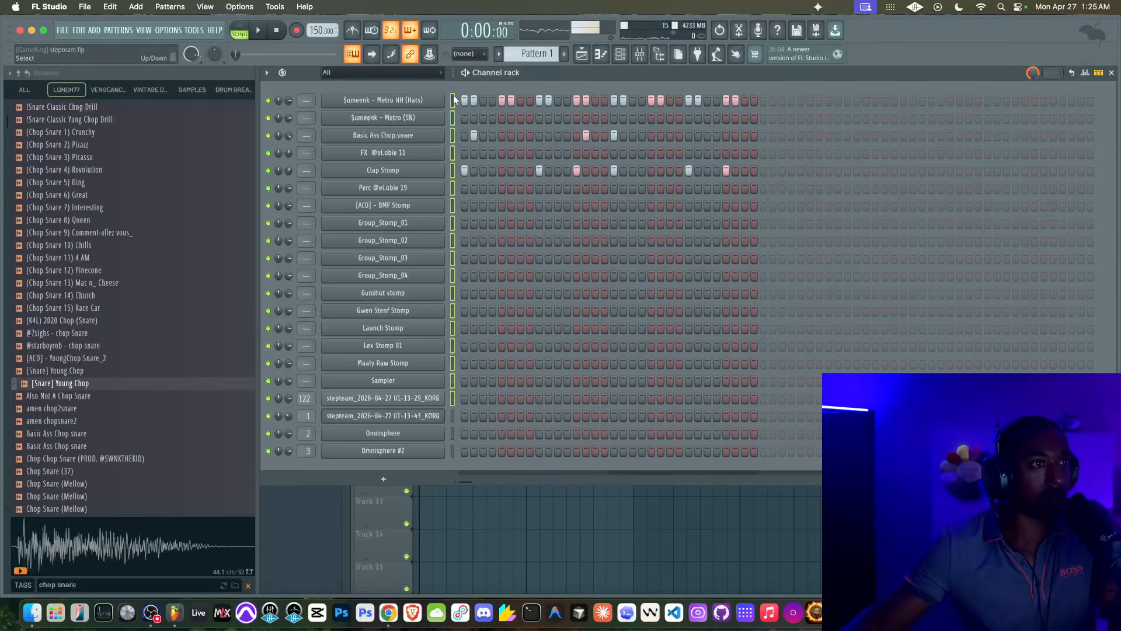
key("ctrl+l")
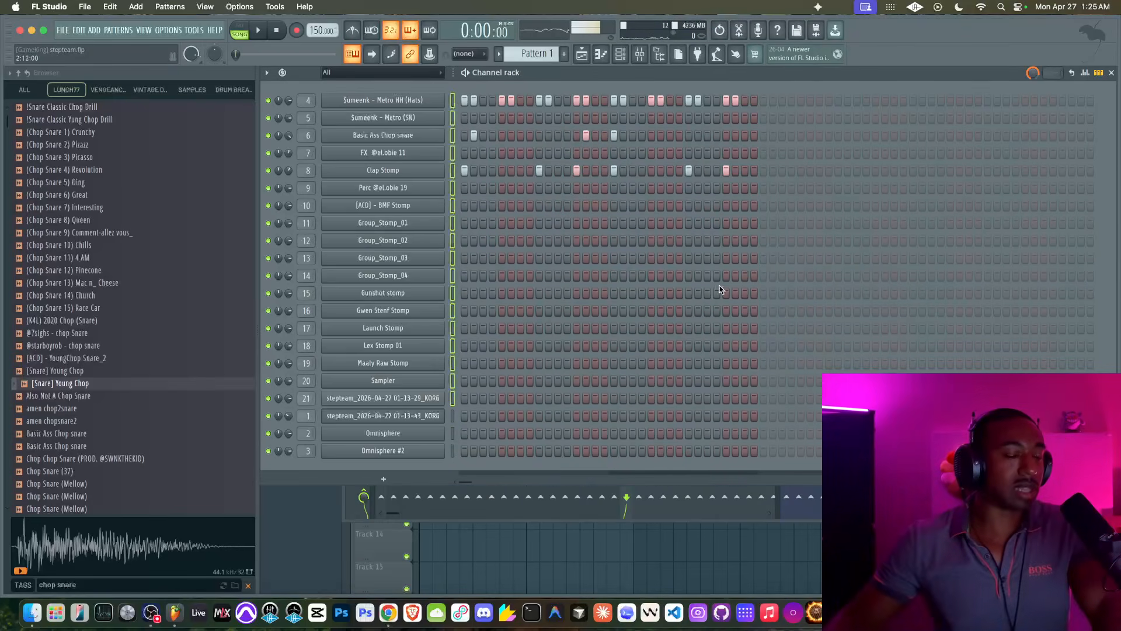
Lower the Clap Stomp mixer track's fader and set its low-shelf EQ level to -18.0 dB during playback
key("F9")
key("space")
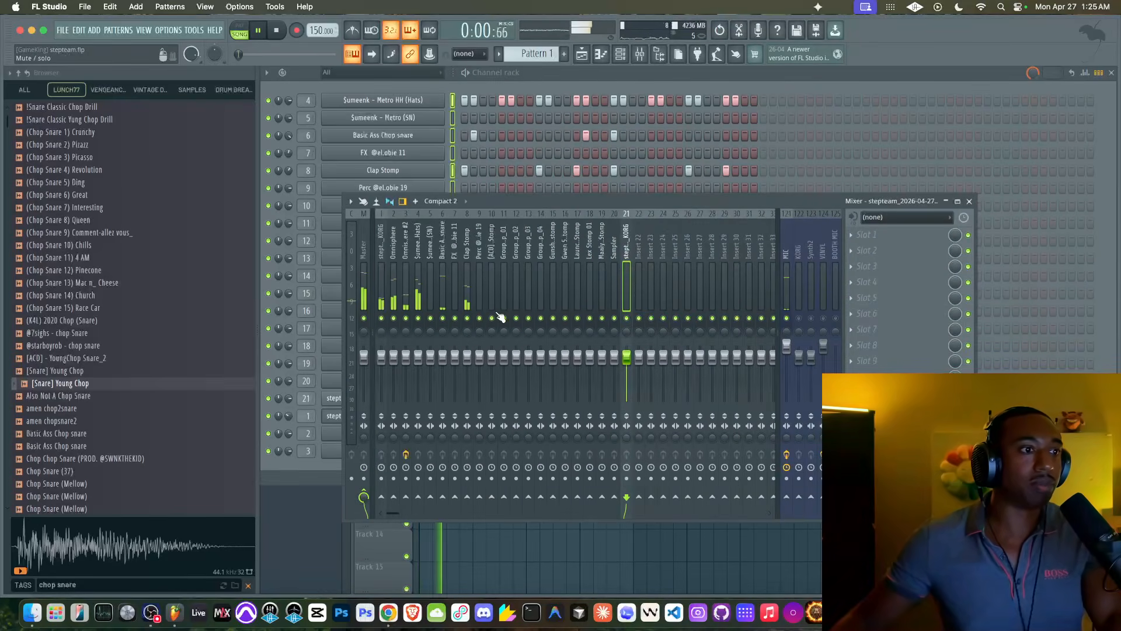
left_click(464, 298)
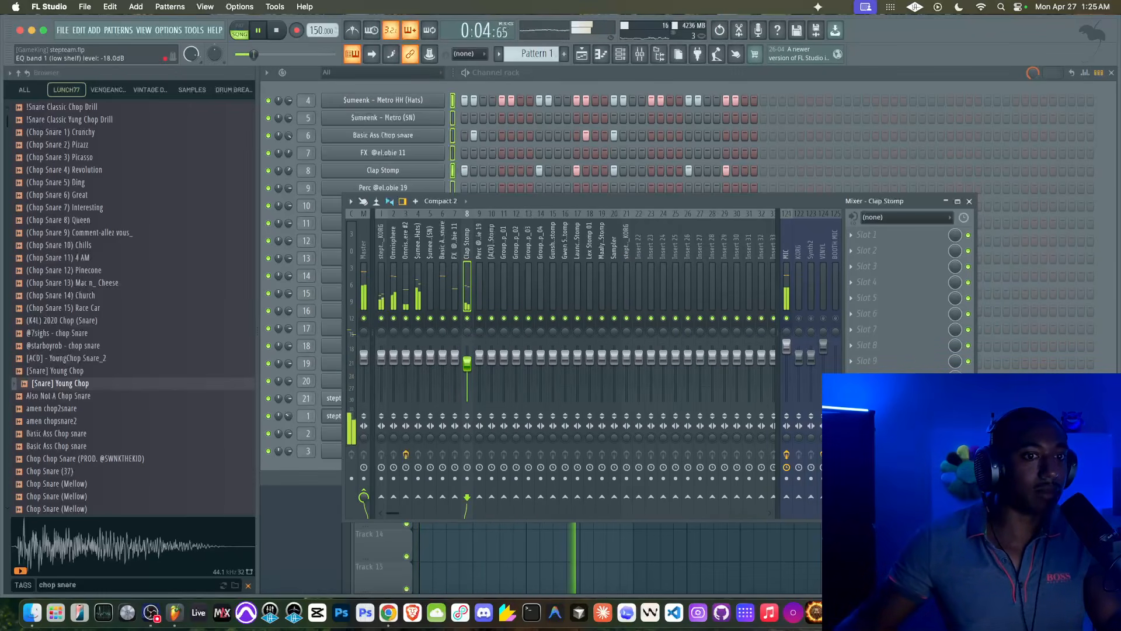
left_click(969, 201)
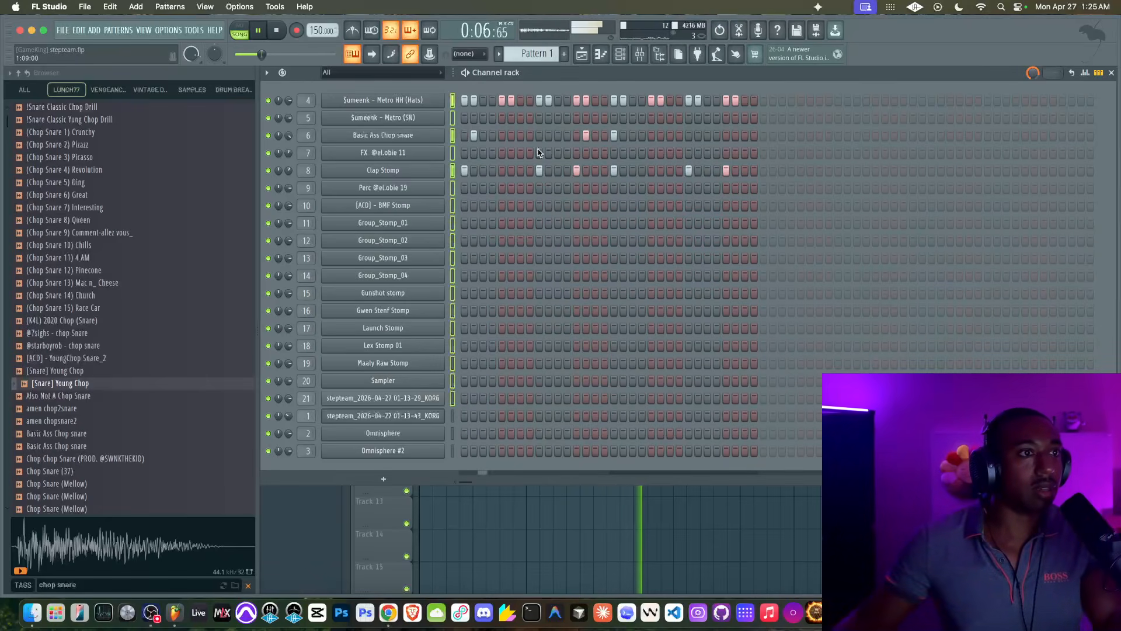
Remove the Clap Stomp hit on step 13 of Pattern 1 and save the project
right_click(578, 173)
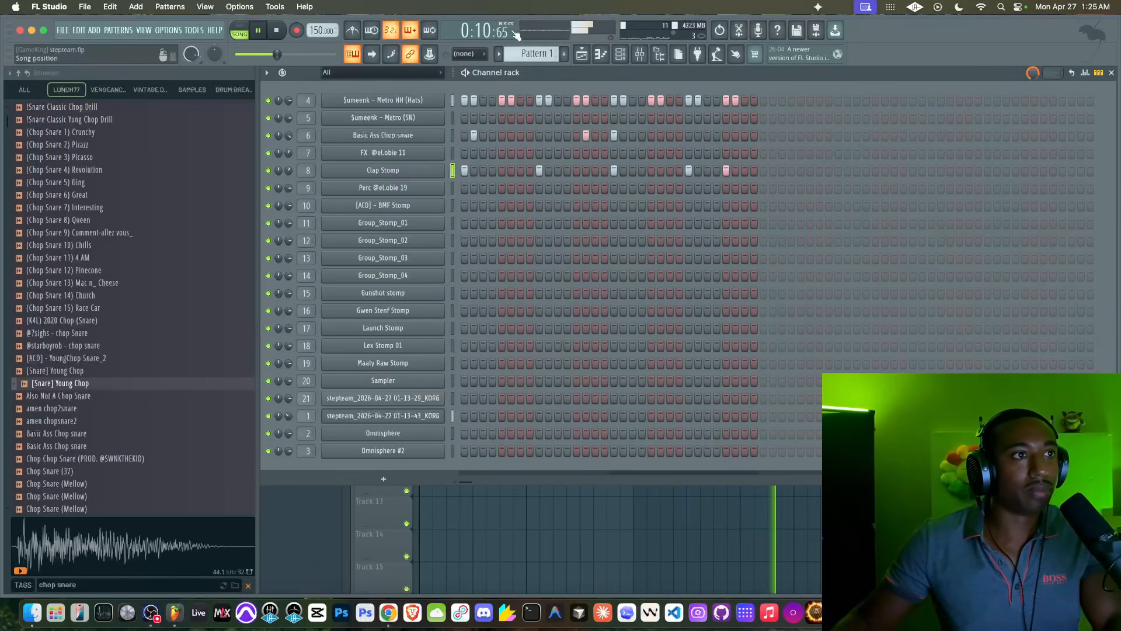
scroll(530, 52, "down", 1)
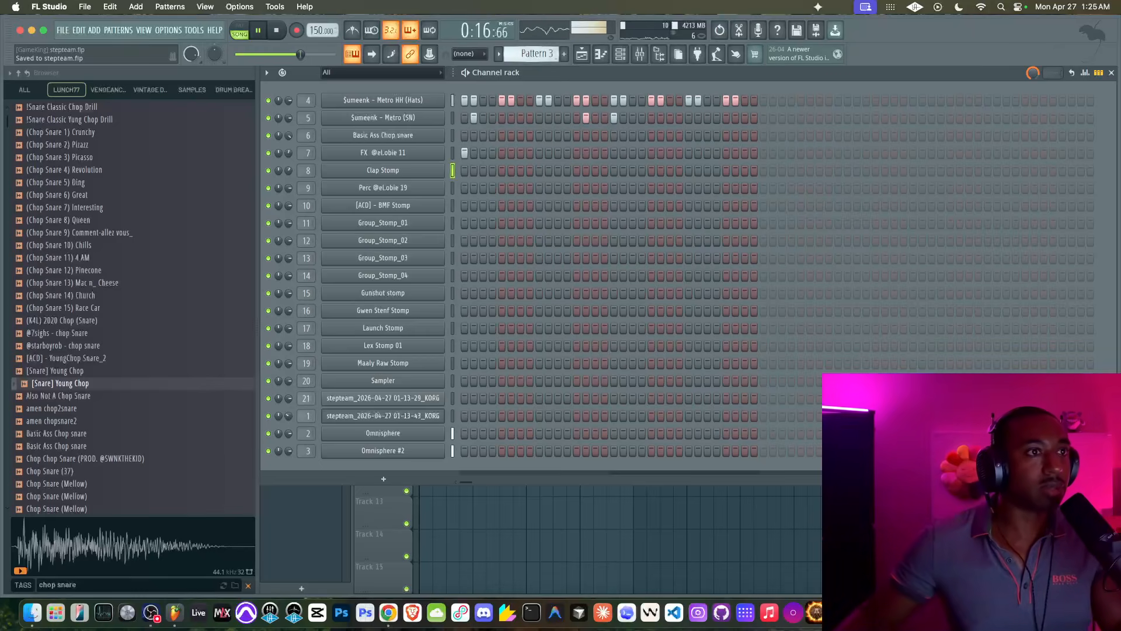
Select the empty Pattern 7, add a Serum 2 instrument channel, look into its preset list, and stop playback
key("plus")
key("plus")
key("plus")
key("plus")
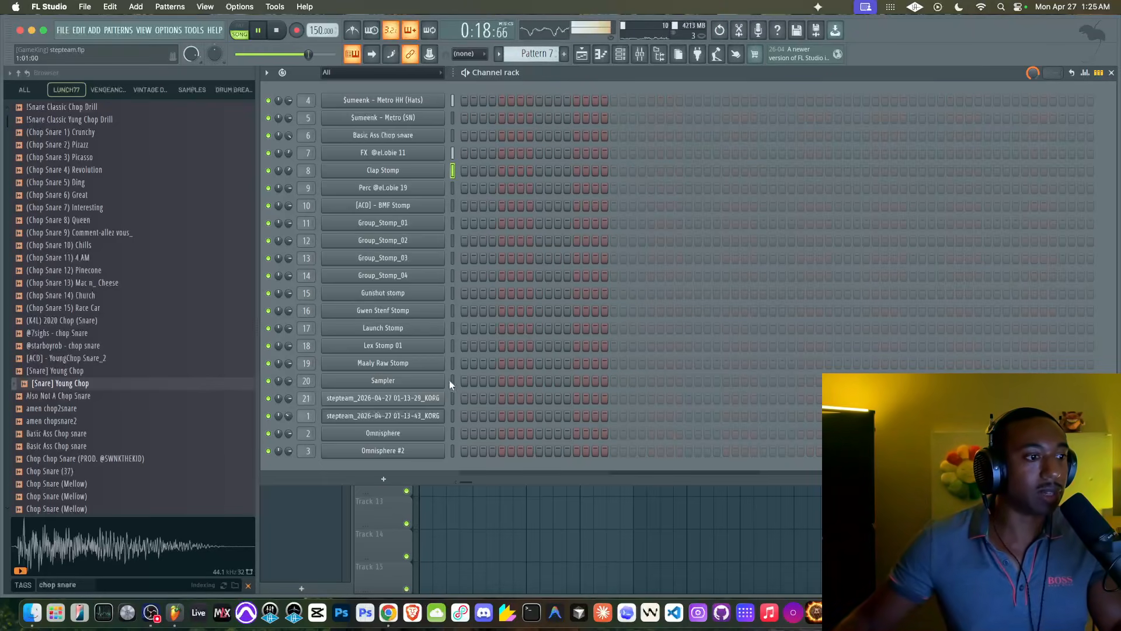
left_click(402, 483)
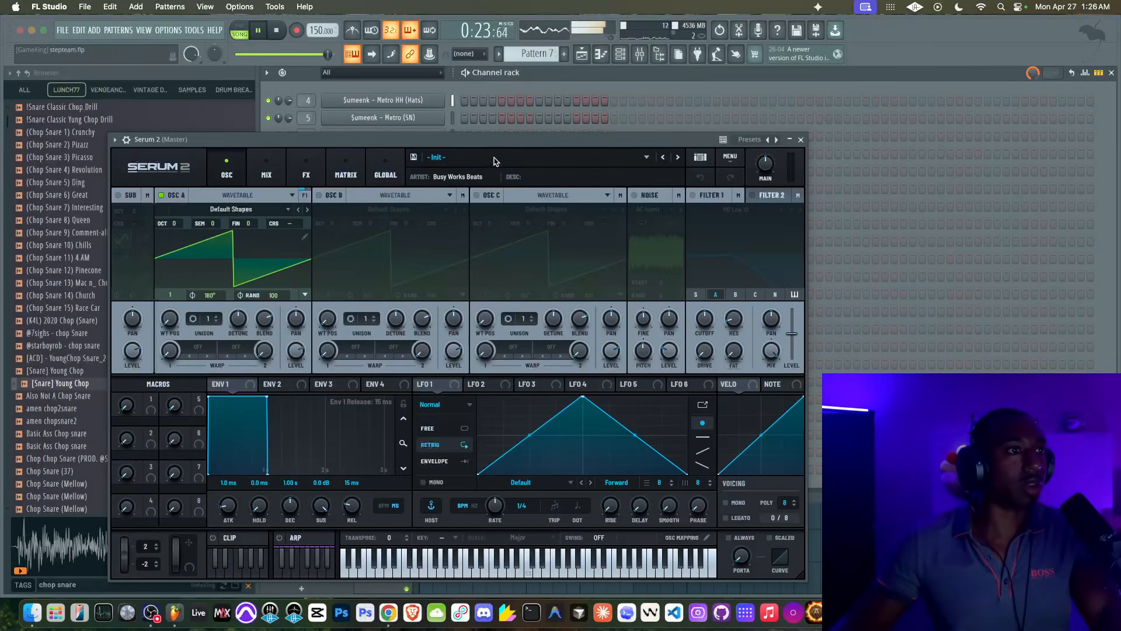
left_click(493, 157)
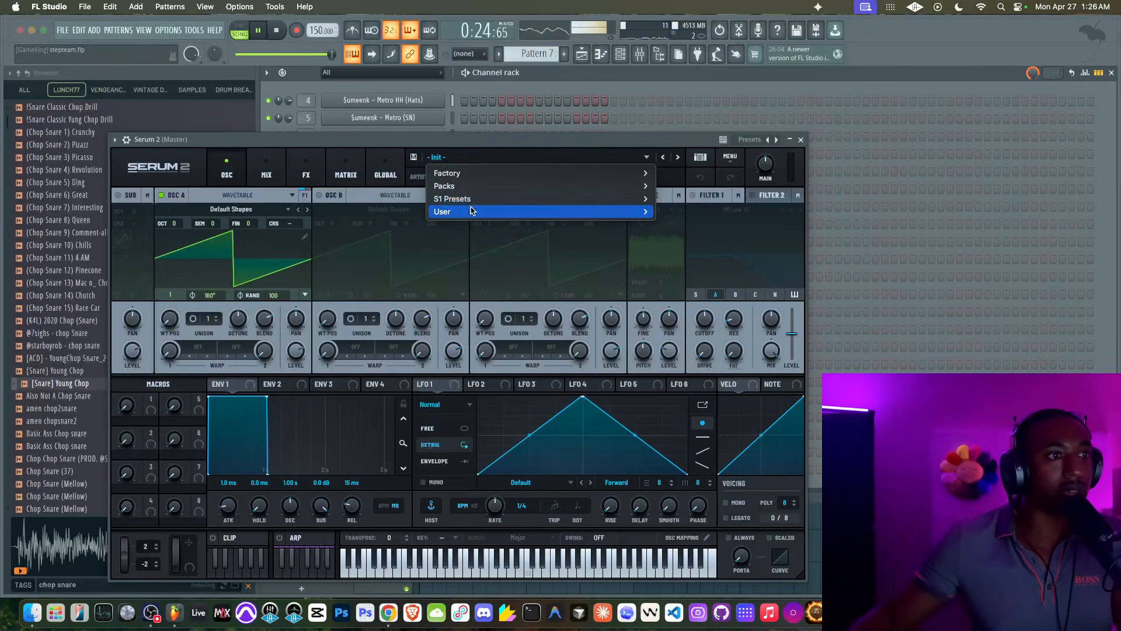
left_click(471, 139)
key("space")
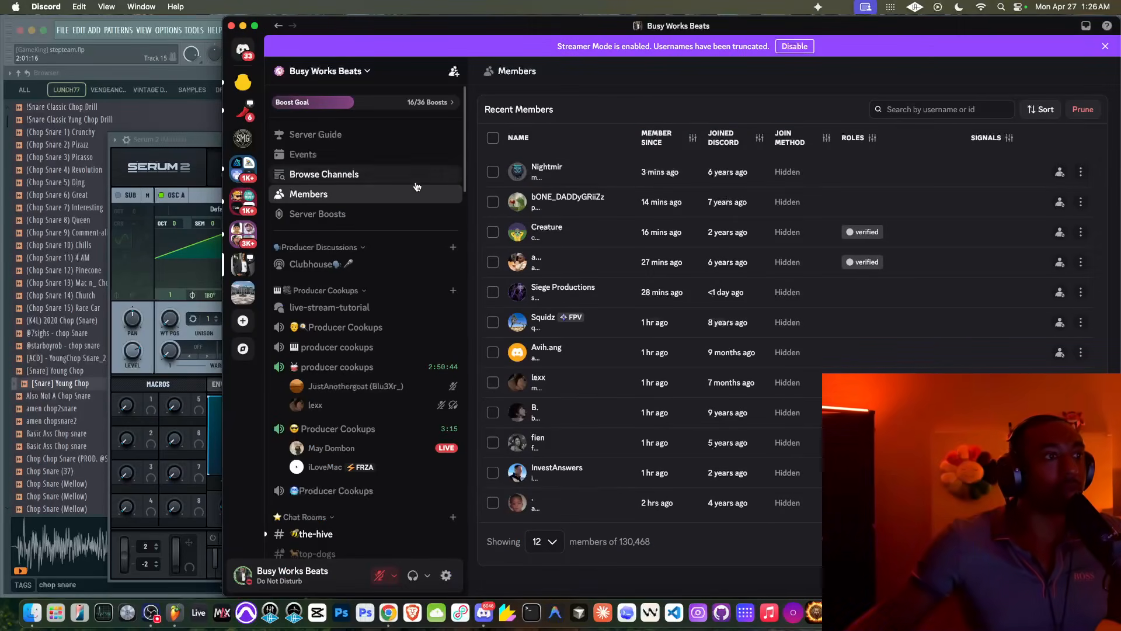
Browse the Busy Works Beats server's channels in Discord, view the free-plugins channel, and close the Discord window
left_click(363, 75)
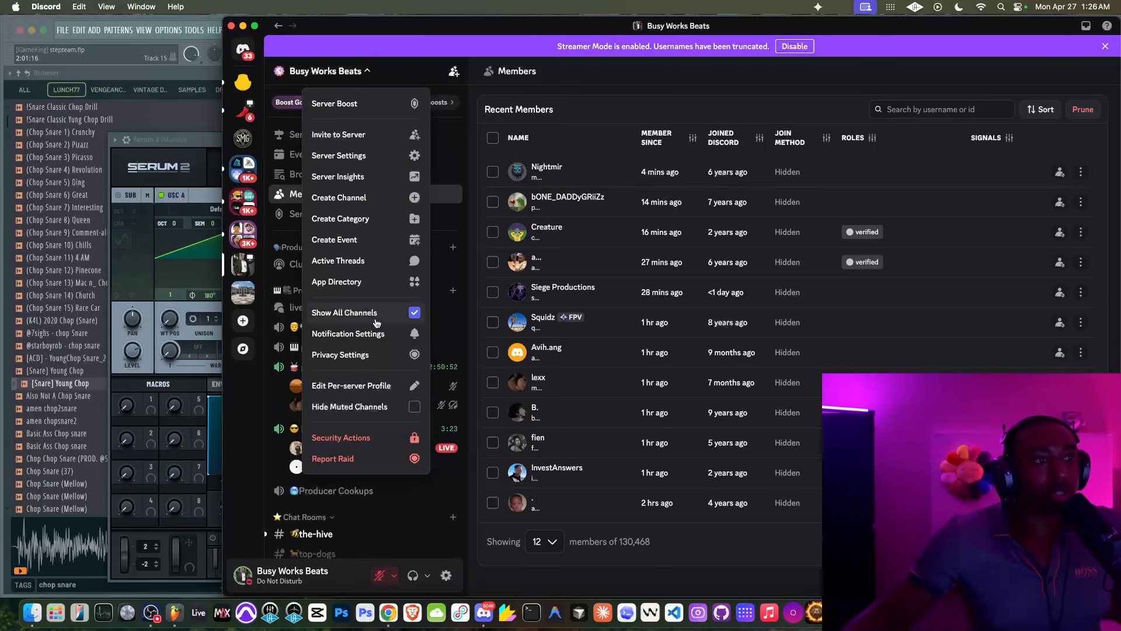
left_click(482, 251)
scroll(406, 271, "down", 10)
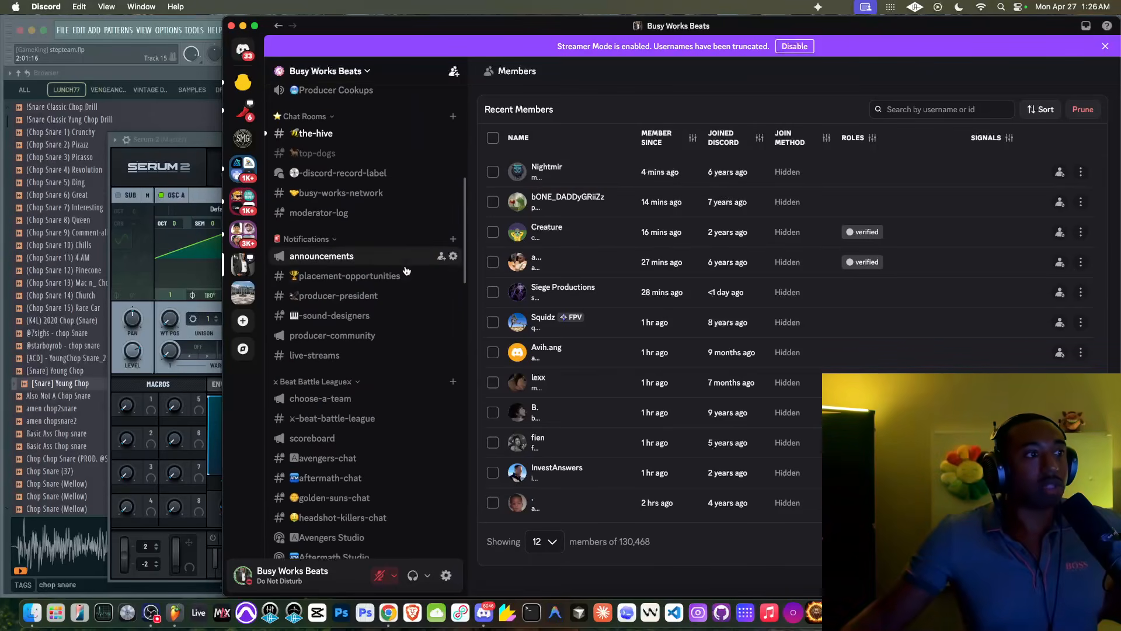
scroll(407, 271, "down", 8)
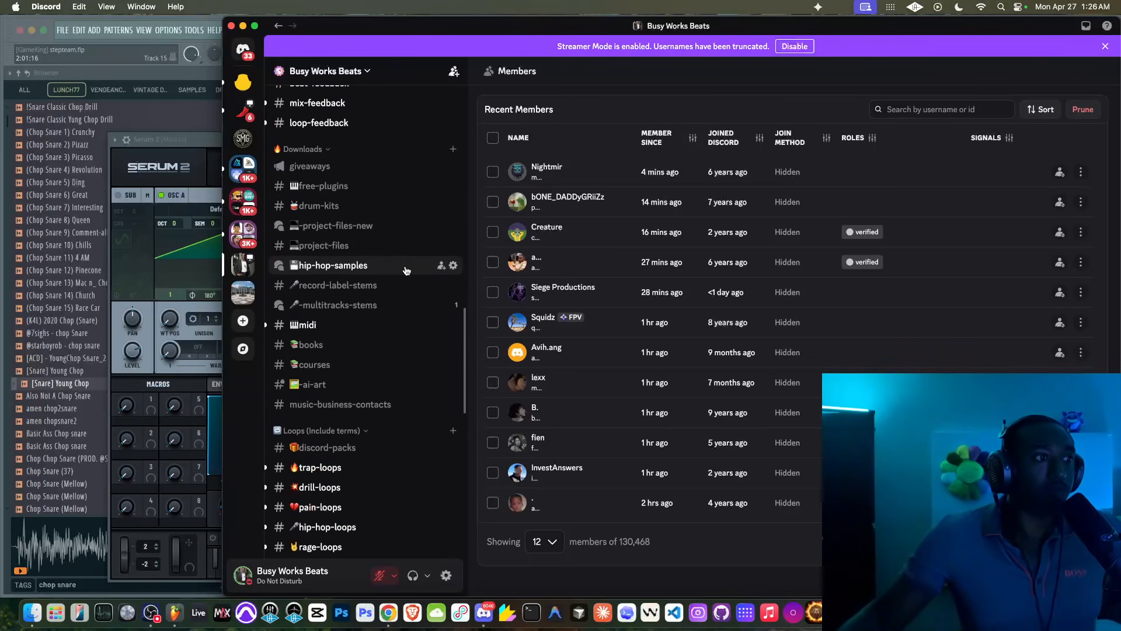
left_click(355, 187)
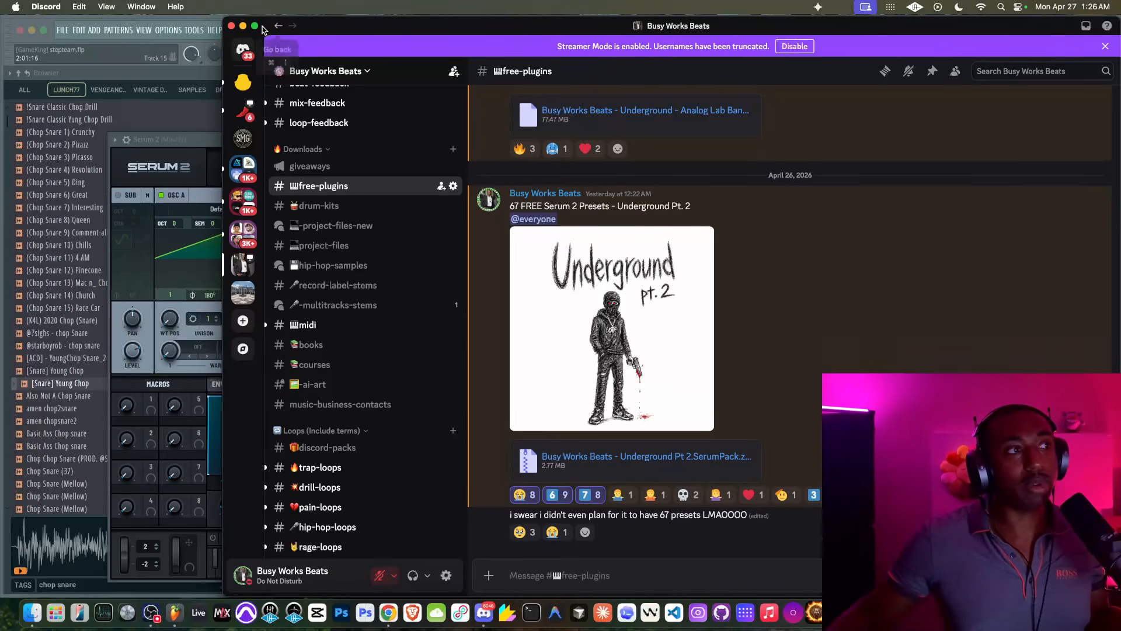
left_click(232, 26)
Load the user preset Bass - Easy Deep from Underground Pt 2 into Serum 2, route its channel to mixer track 22, and save
left_click(551, 157)
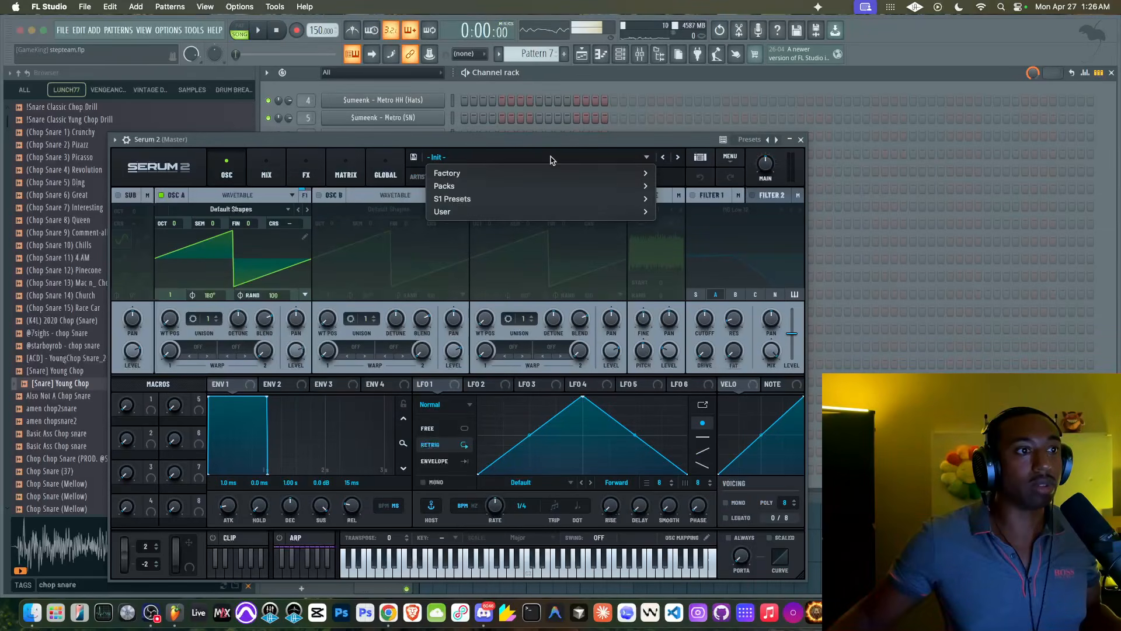
mouse_move(519, 211)
mouse_move(724, 263)
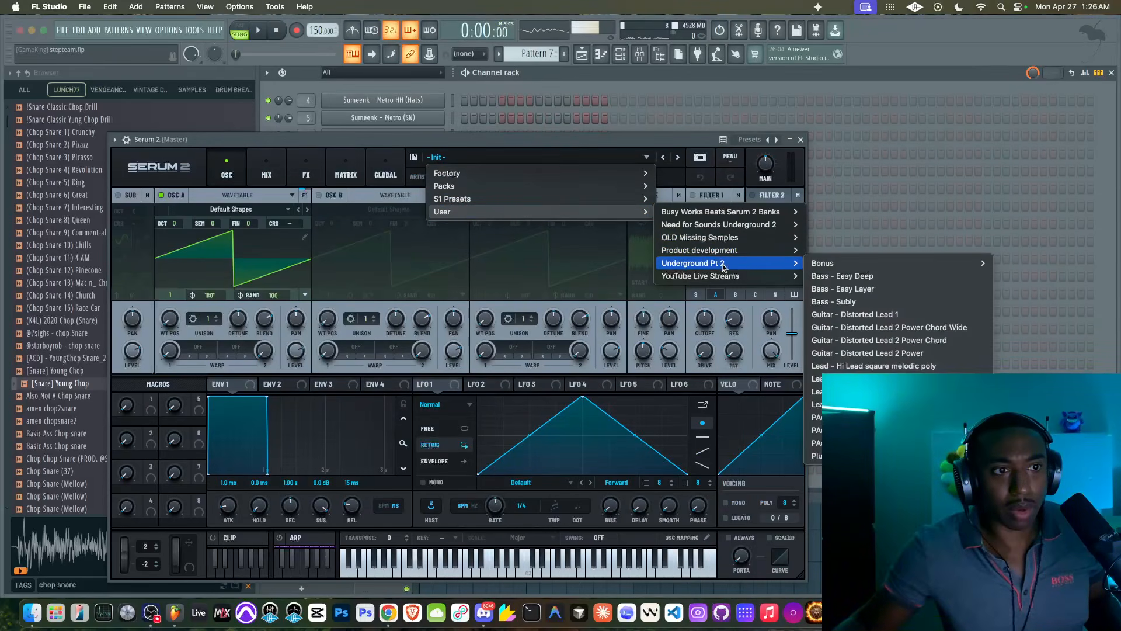
left_click(846, 275)
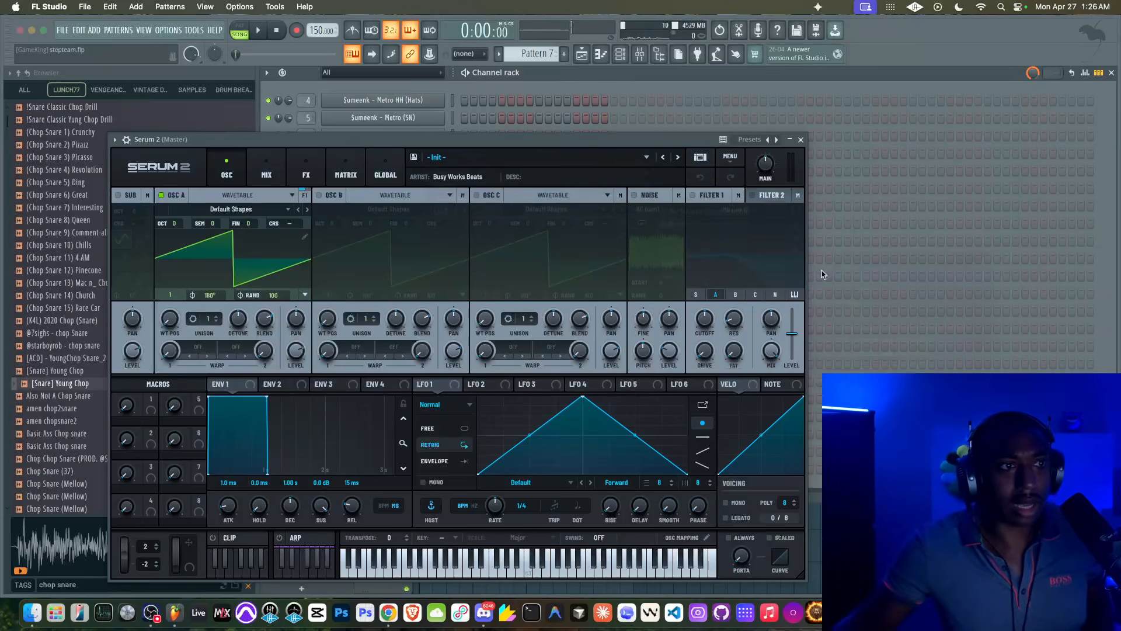
left_click(800, 140)
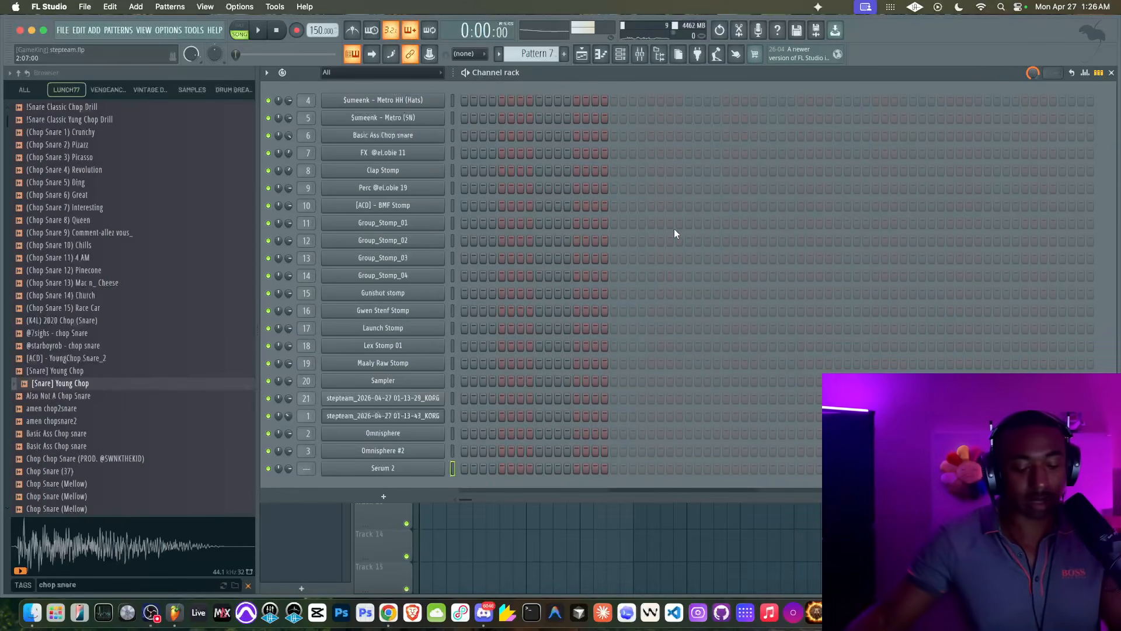
key("super+s")
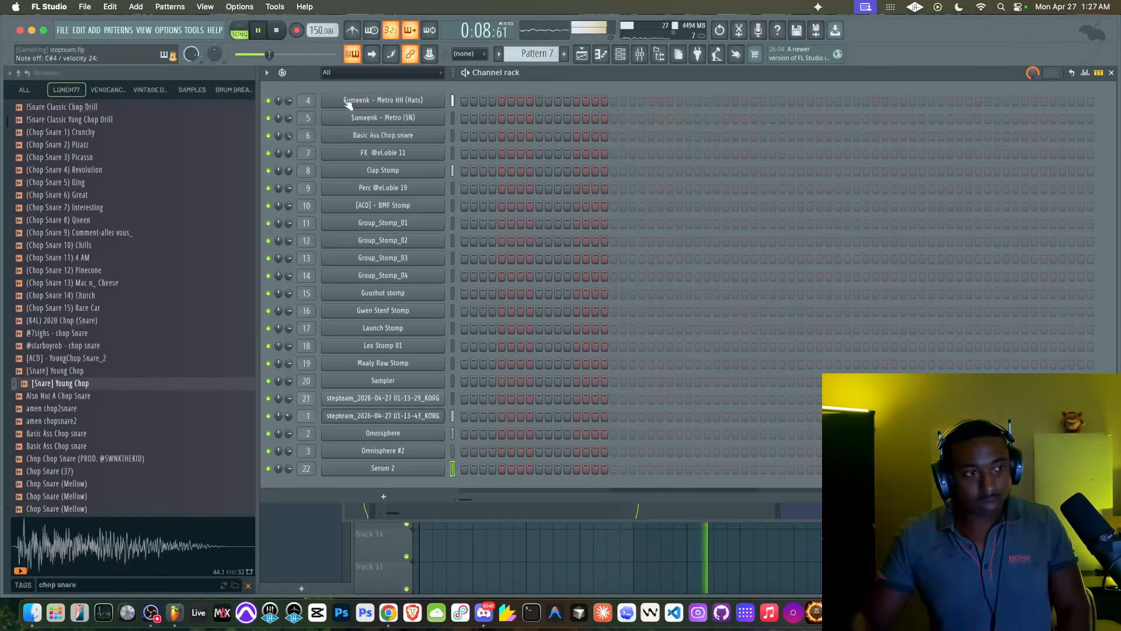
Advance the Serum 2 preset to Bass - Subly during playback and close the plugin window
left_click(413, 471)
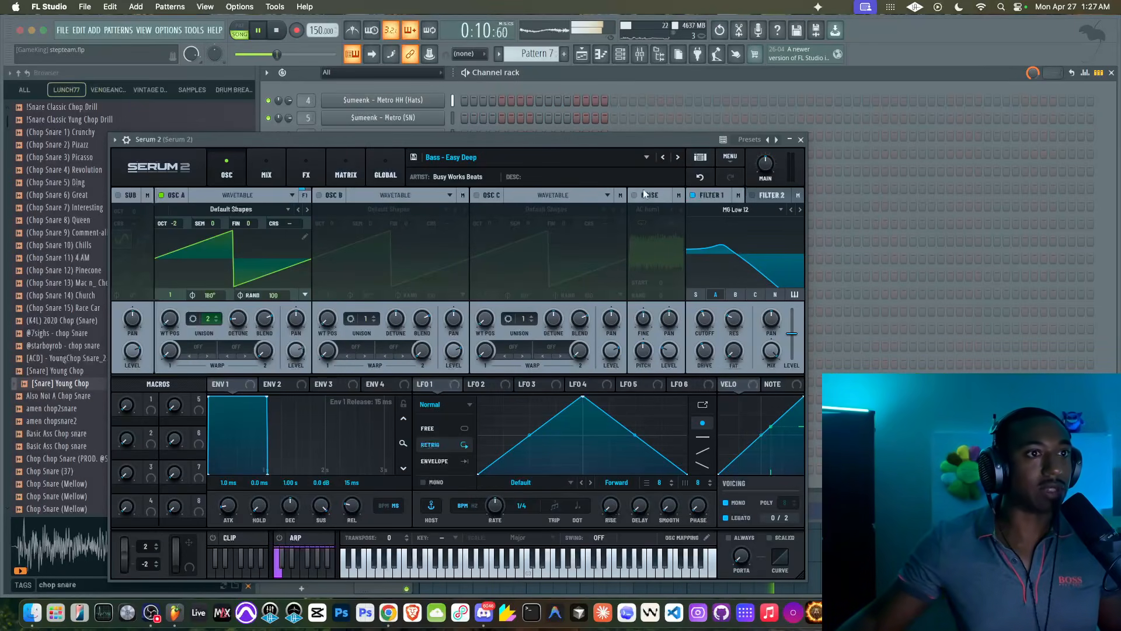
left_click(679, 159)
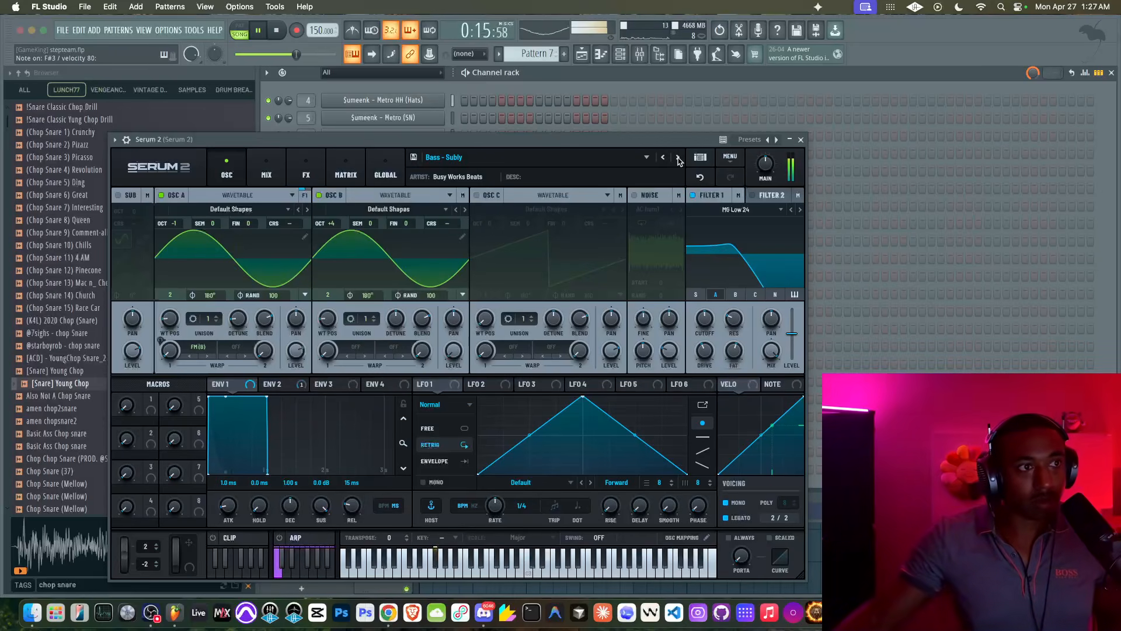
left_click(801, 139)
Bring up the Playlist with the whole arrangement in view and stop playback
left_click(707, 549)
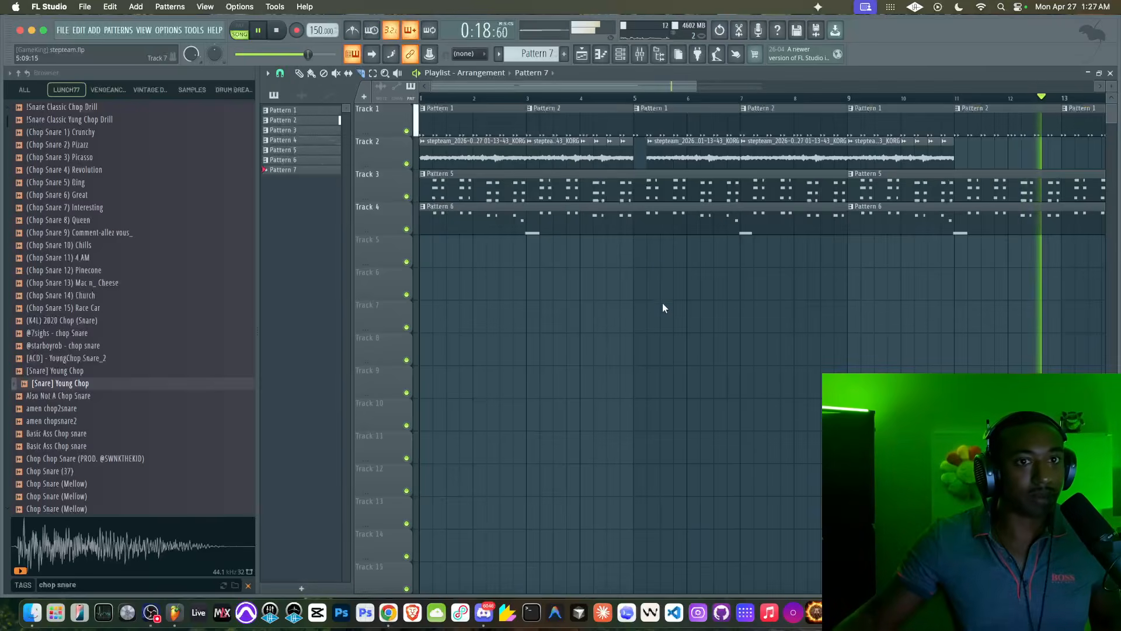
scroll(605, 164, "down", 5)
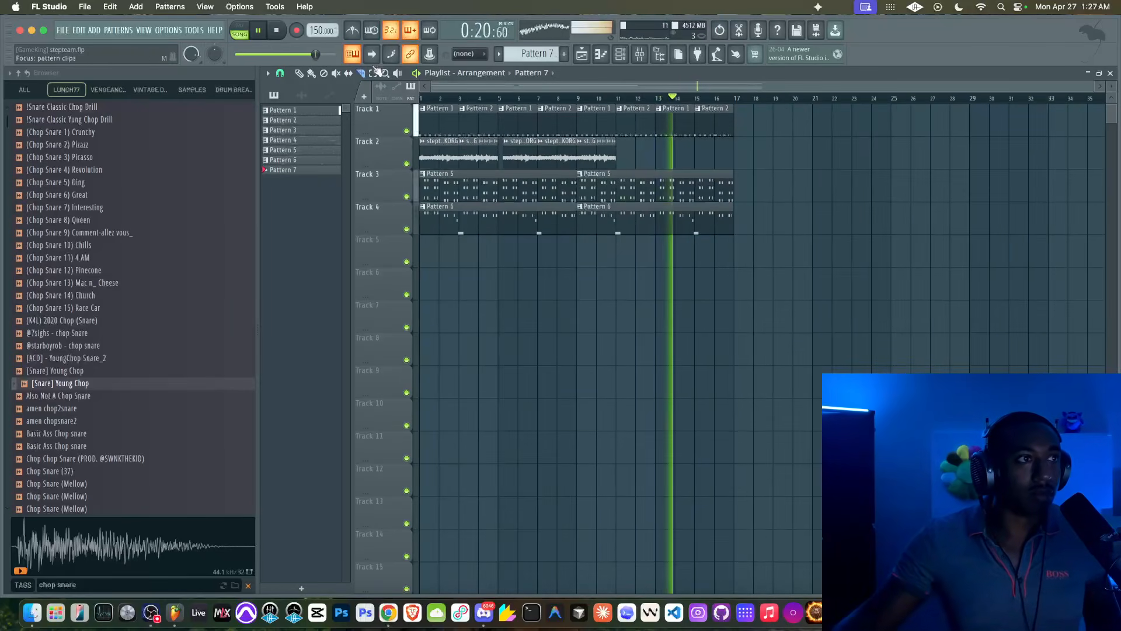
left_click(277, 32)
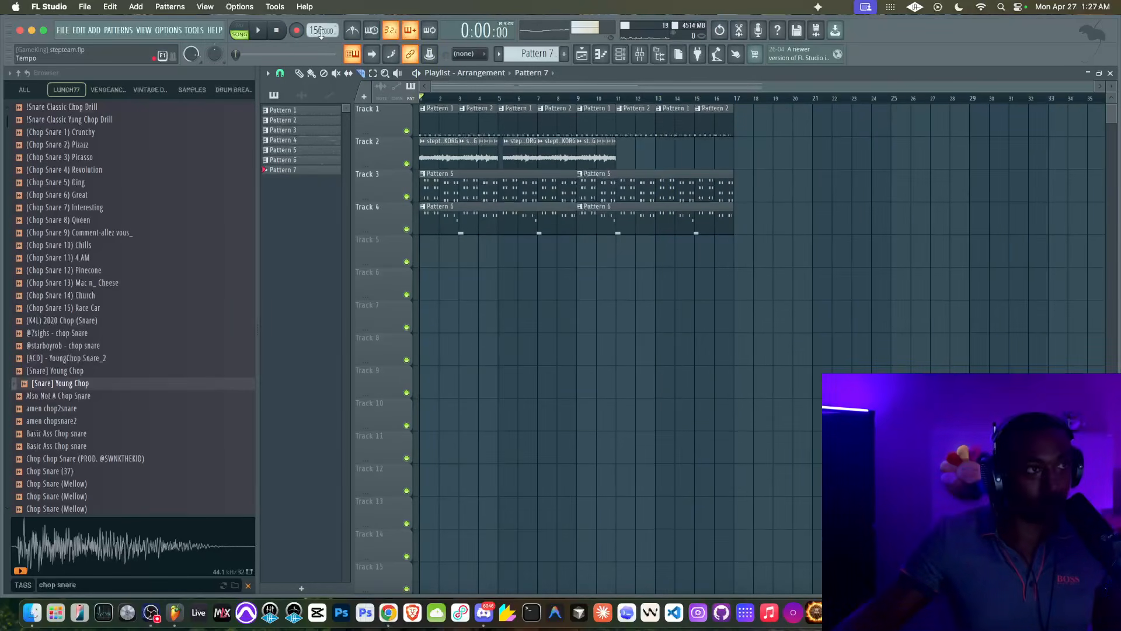
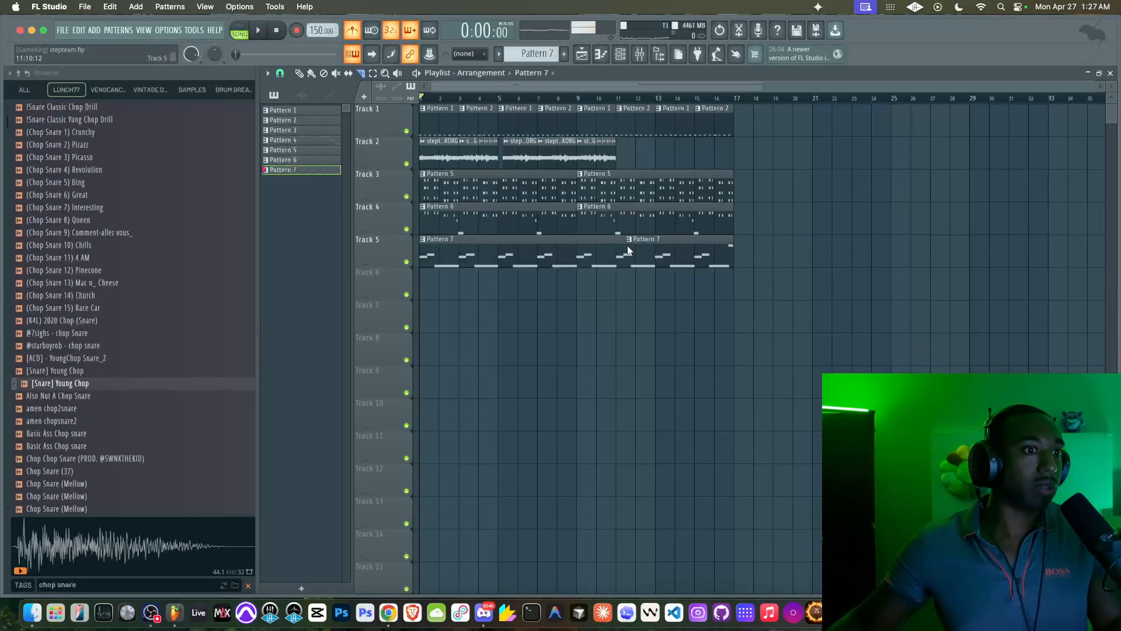
Undo the last split of the Pattern 7 clip on Track 5 and open the clip's notes in the piano roll
key("super+z")
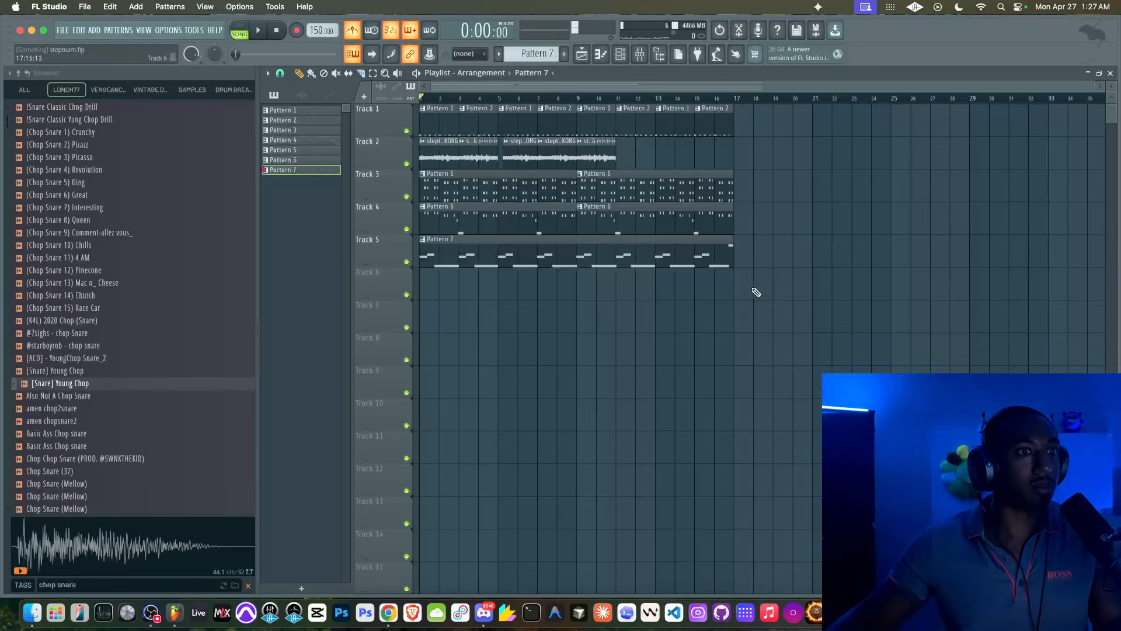
double_click(705, 263)
scroll(705, 264, "down", 4)
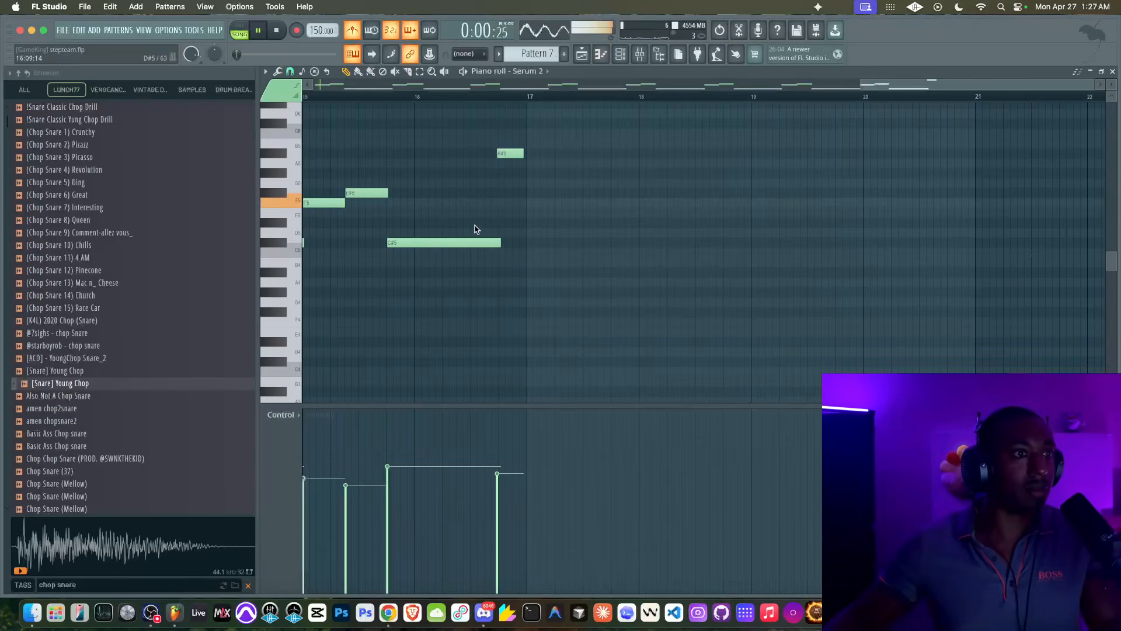
Play back the Serum 2 part of Pattern 7, stop, and quick-quantize the start times of its notes
left_click(620, 54)
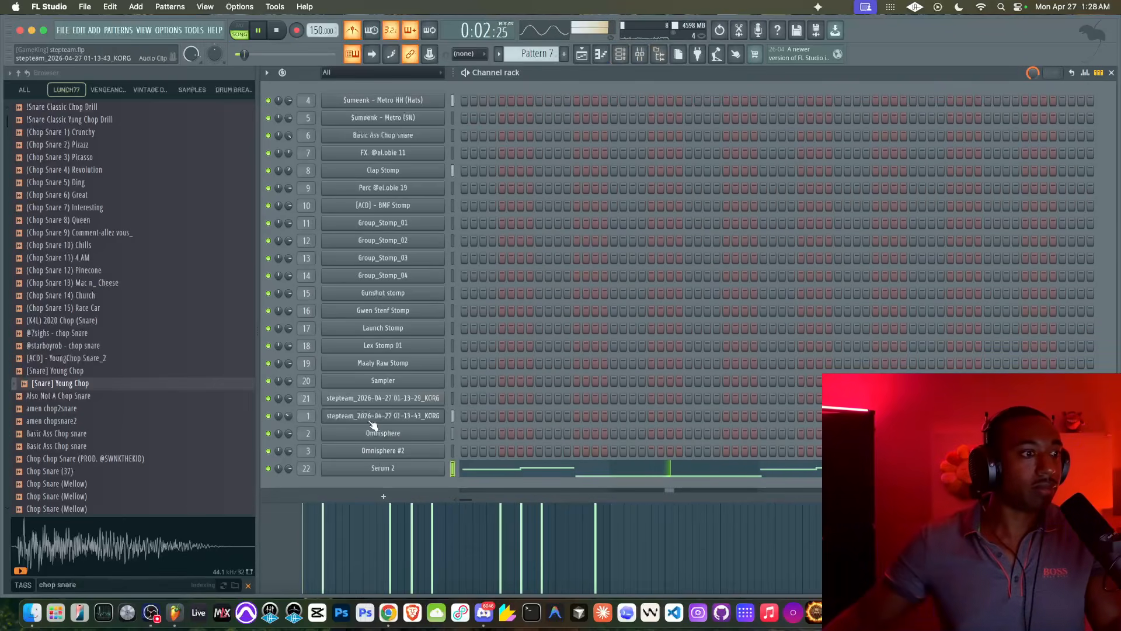
left_click(514, 467)
key("space")
key("space")
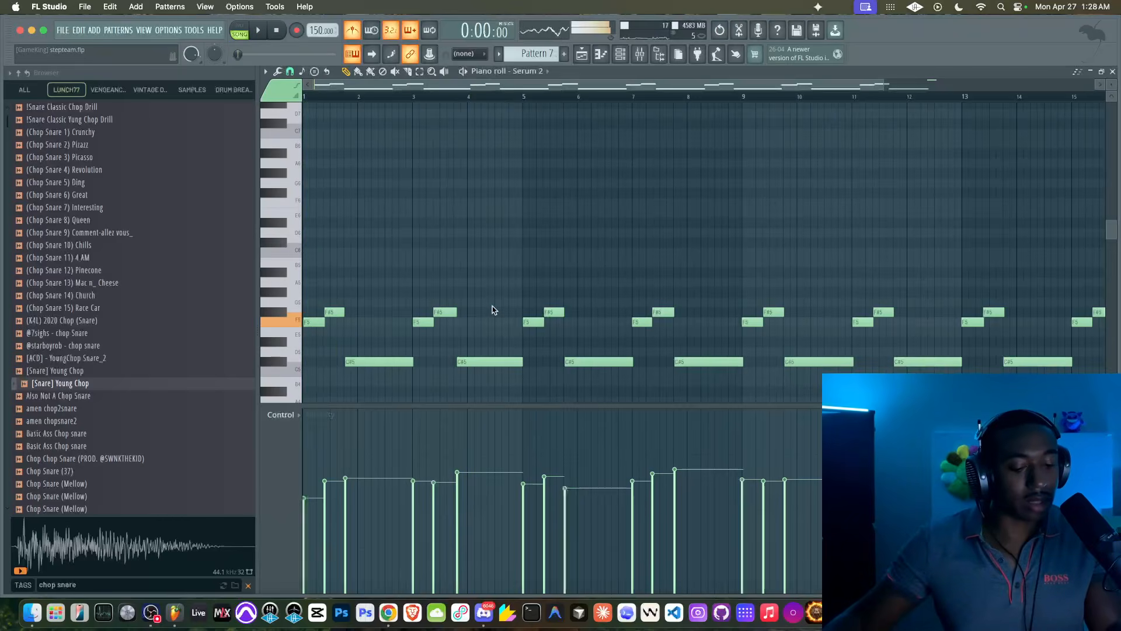
key("space")
key("shift+q")
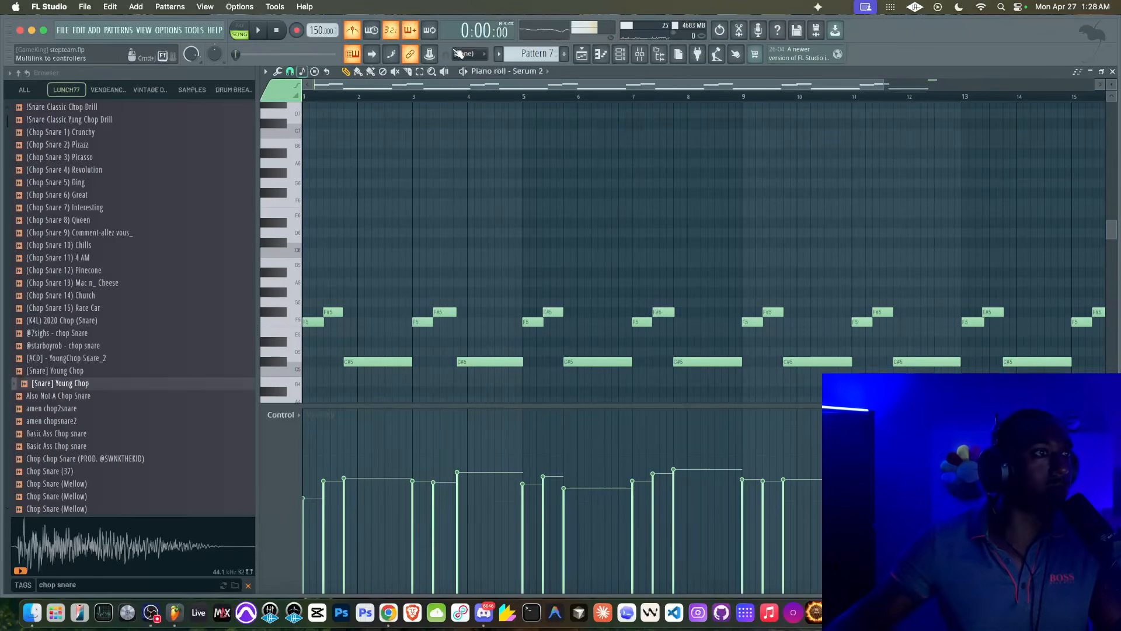
Play the arrangement from the start and reopen the Serum 2 notes of Pattern 7 in the piano roll
left_click(608, 53)
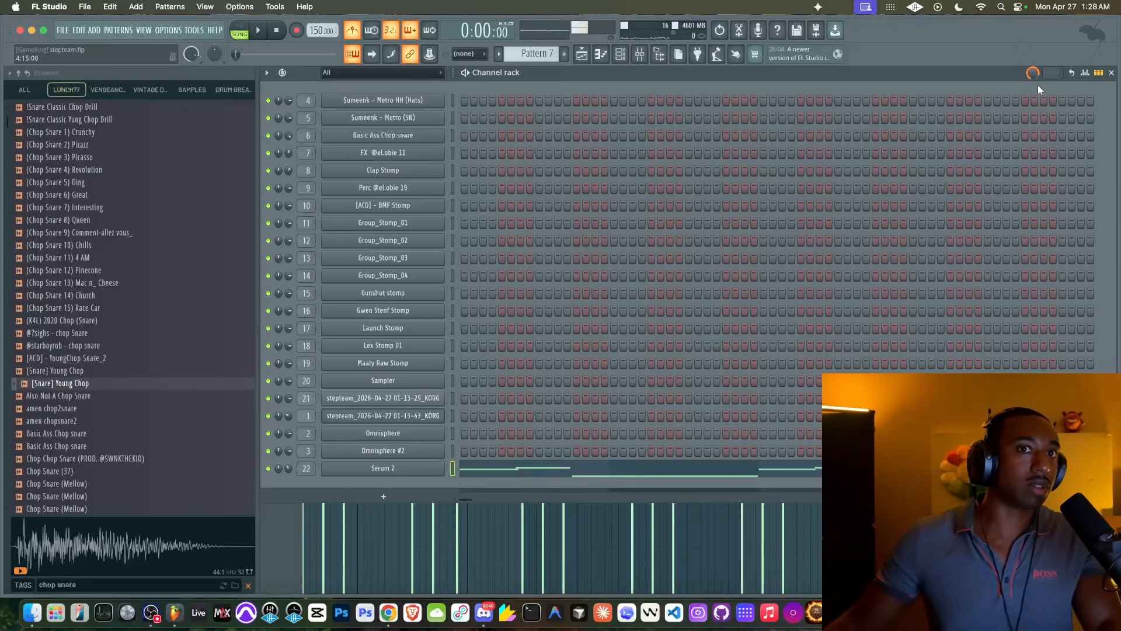
left_click(596, 55)
key("space")
left_click(621, 57)
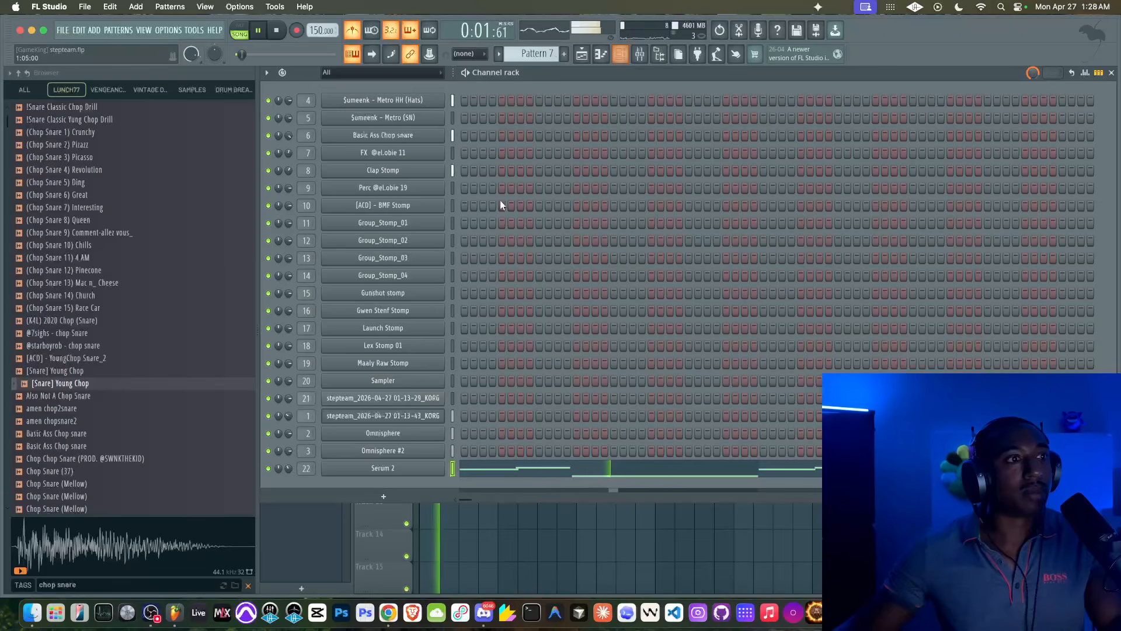
left_click(520, 470)
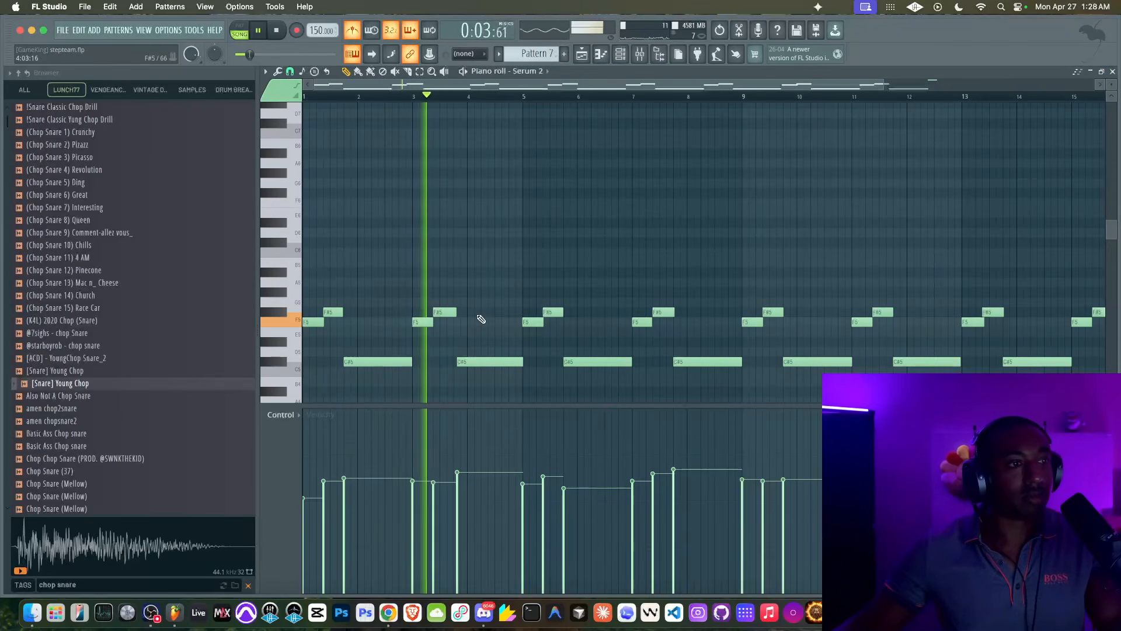
Change the snap-to-grid setting of the Serum 2 piano roll during playback
scroll(504, 292, "up", 3)
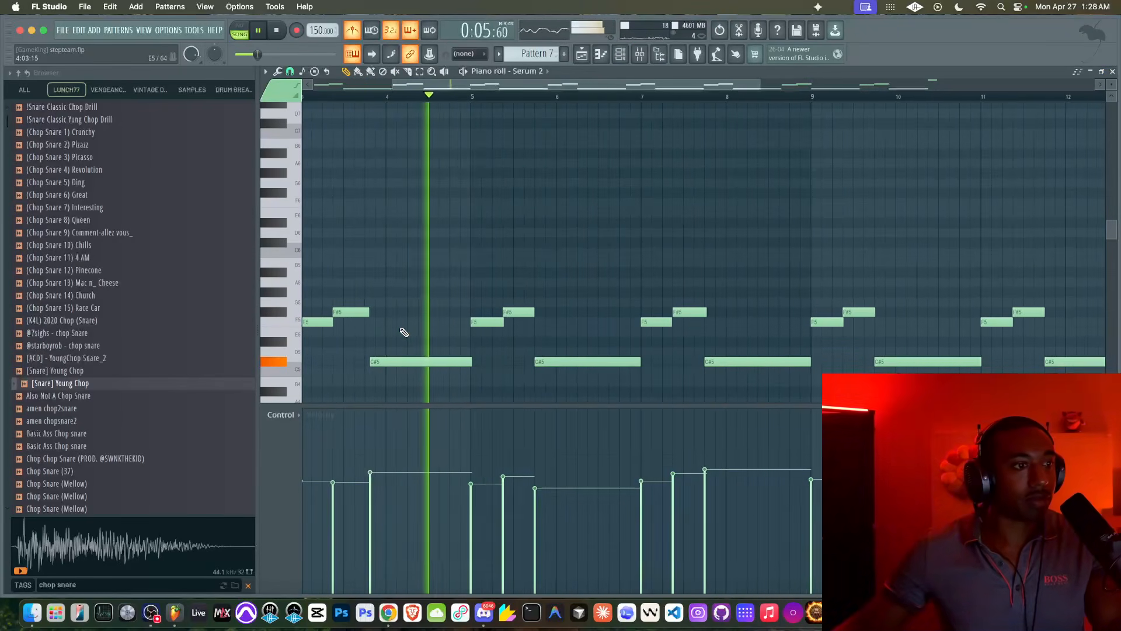
scroll(401, 330, "up", 1)
scroll(425, 352, "left", 2)
scroll(463, 361, "up", 1)
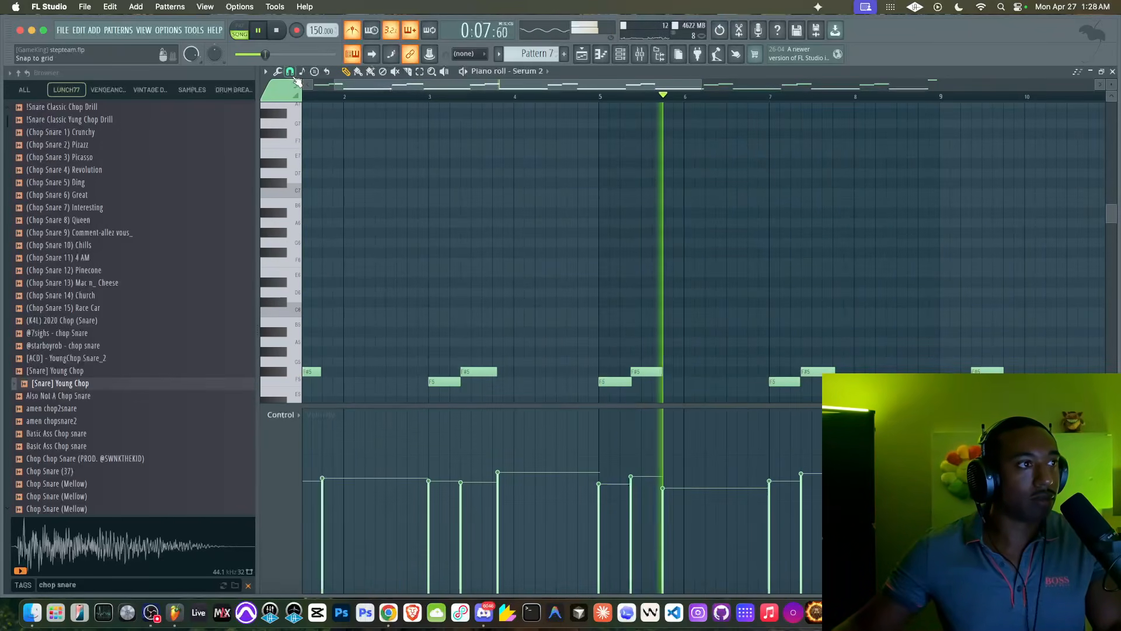
left_click(291, 72)
left_click(308, 231)
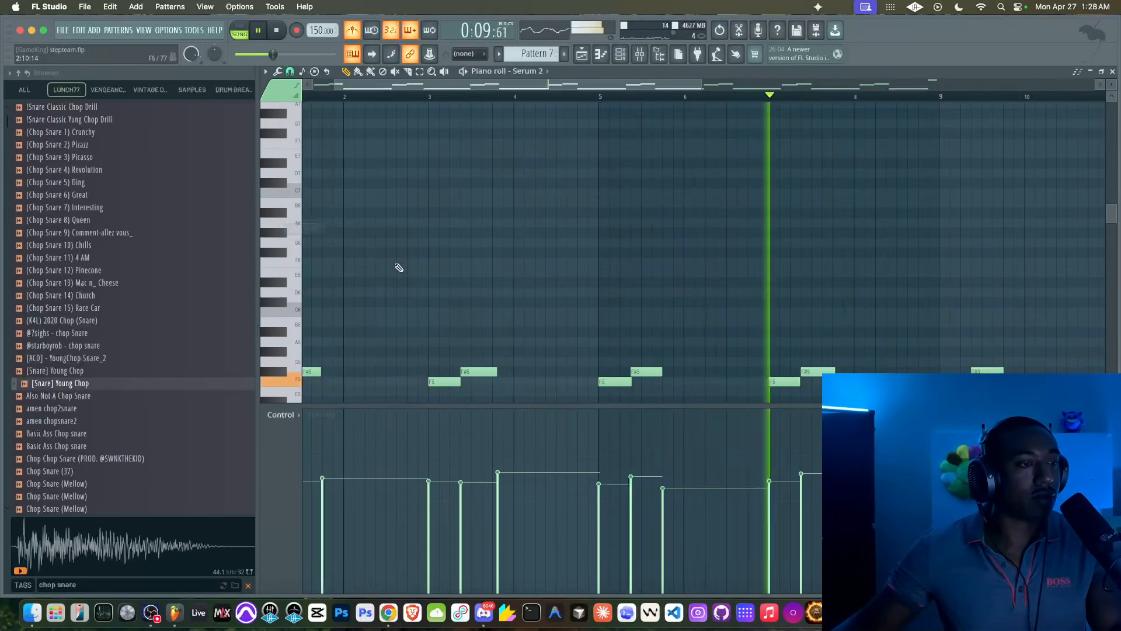
scroll(395, 264, "down", 3)
scroll(396, 264, "left", 1)
double_click(283, 332)
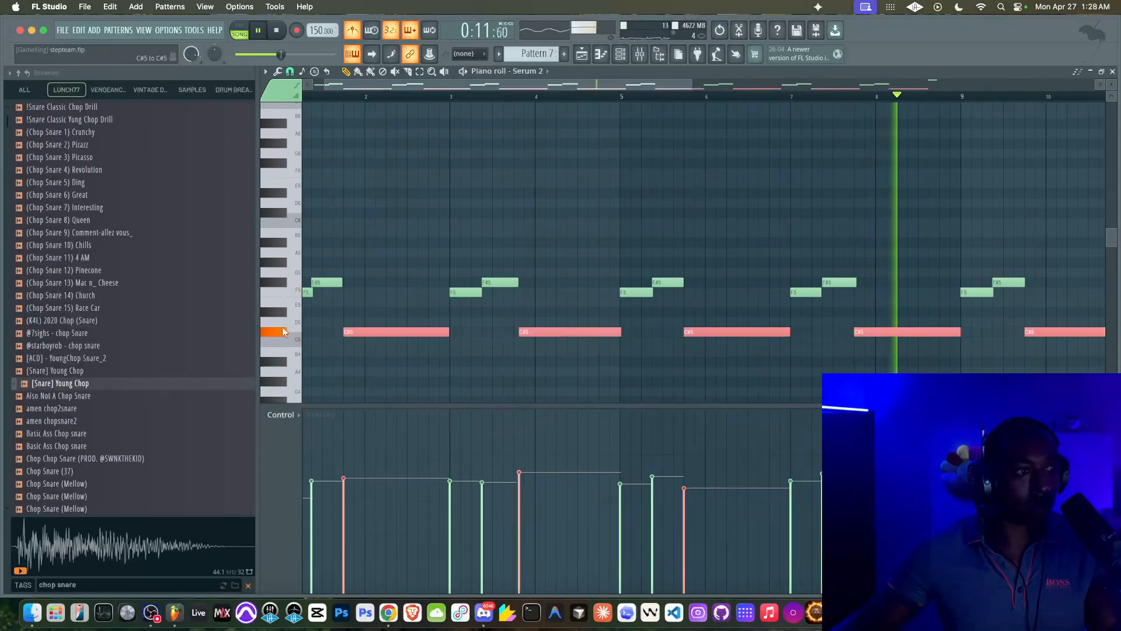
right_click(499, 306)
scroll(499, 306, "down", 2)
scroll(499, 306, "down", 2)
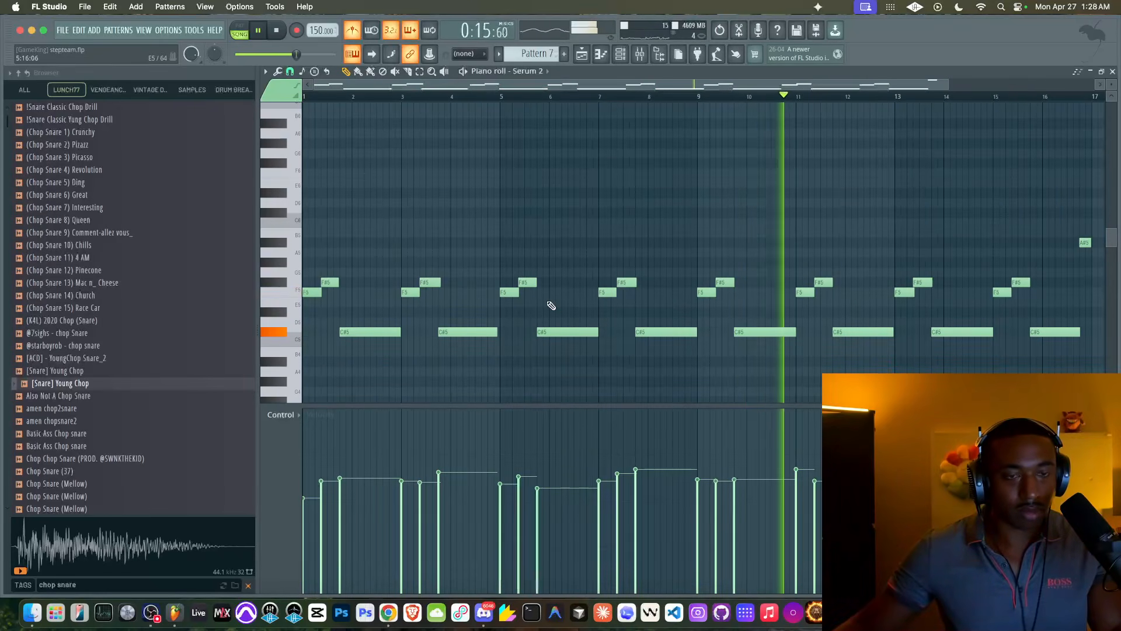
Try the final A#5 note of the Serum 2 part one semitone lower and move it back up
scroll(551, 304, "down", 3)
left_click_drag(891, 240, 871, 245, "super")
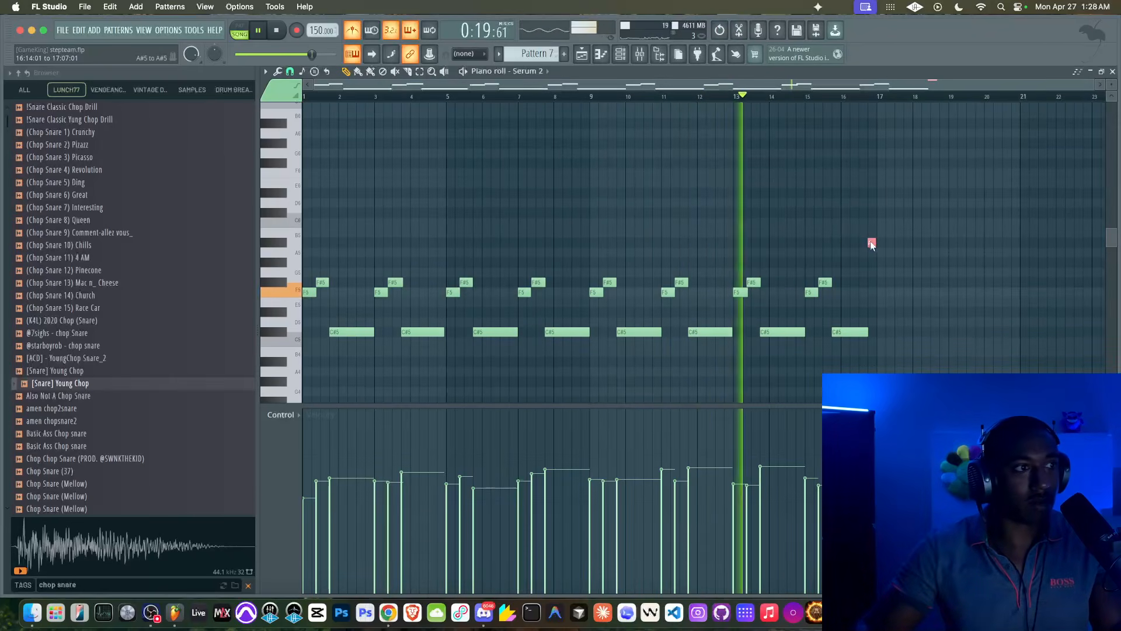
key("shift+Down")
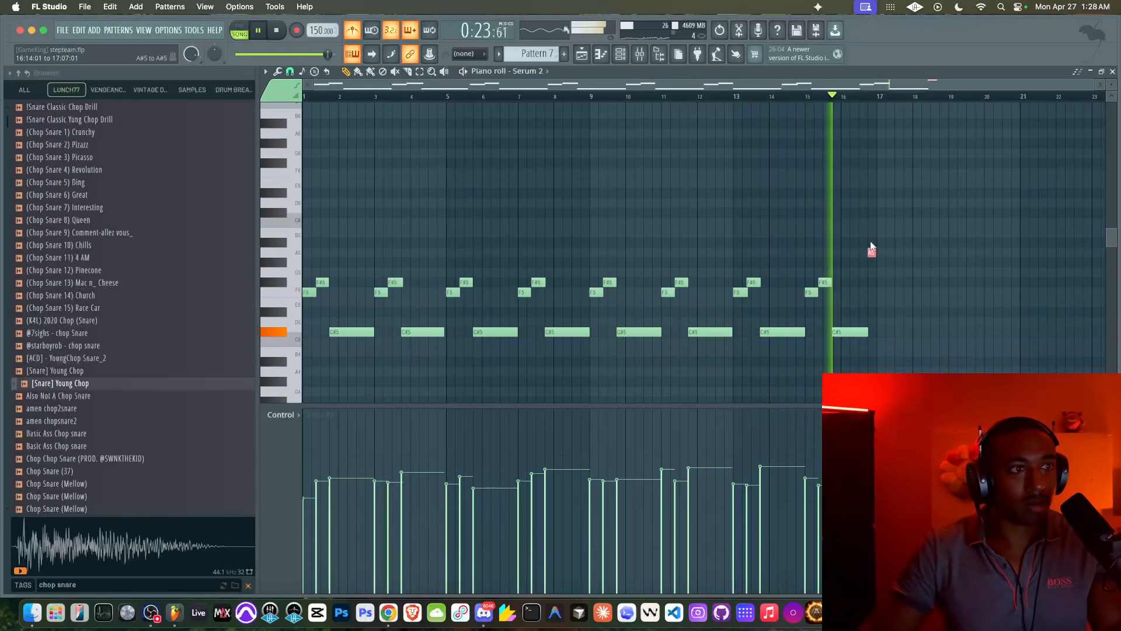
key("shift+Up")
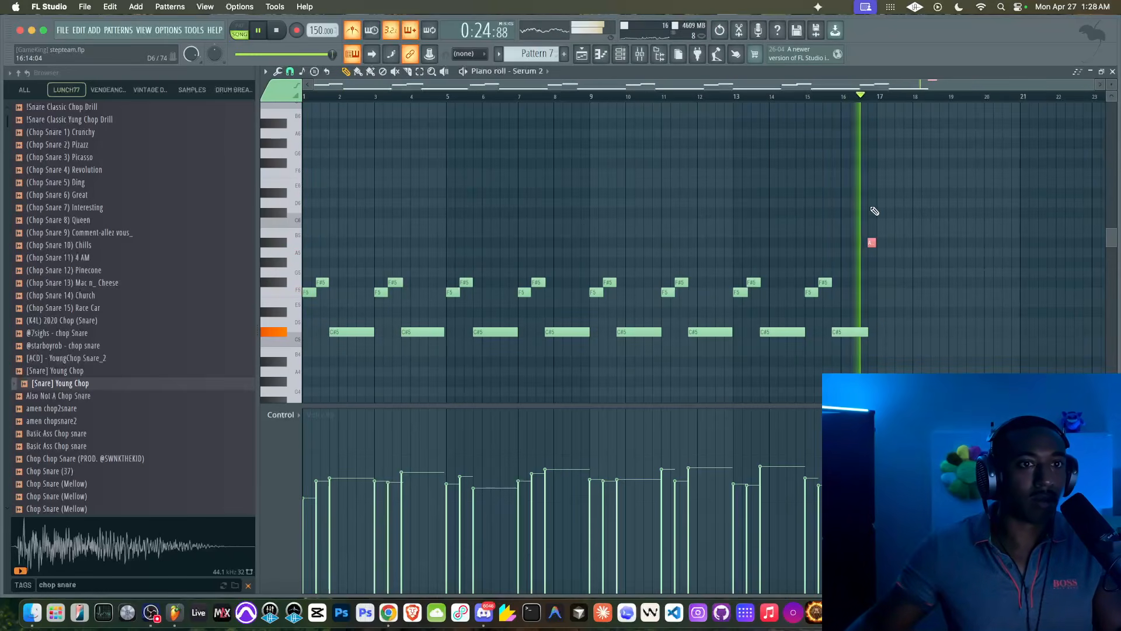
Transpose all Serum 2 notes of Pattern 7 down two octaves, listen to them, and close the piano roll
key("space")
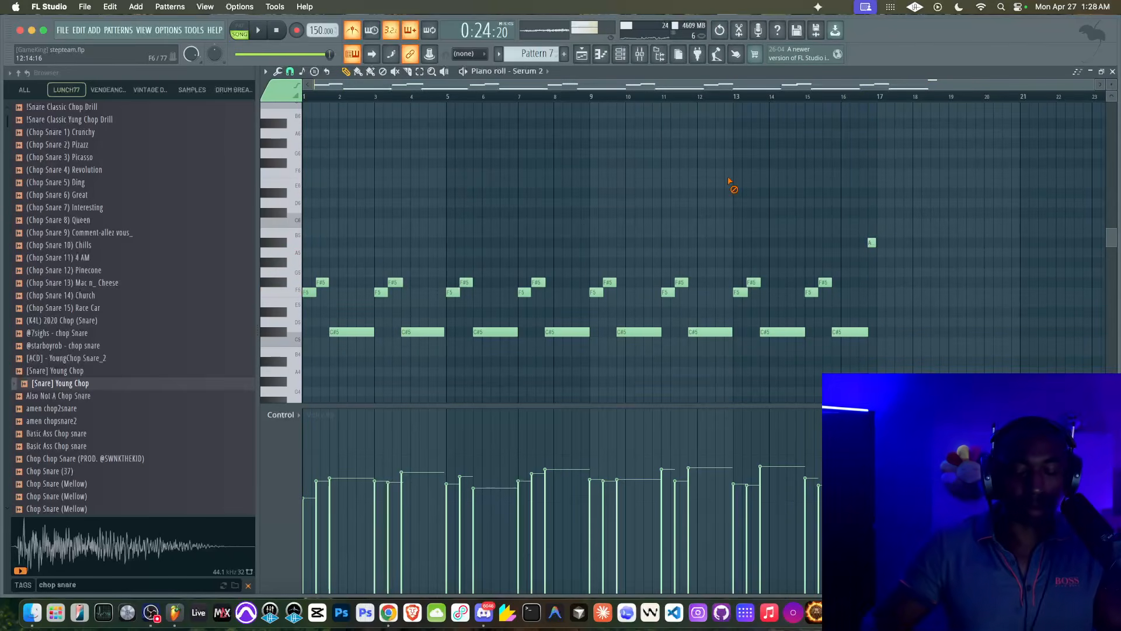
key("ctrl+Down")
key("space")
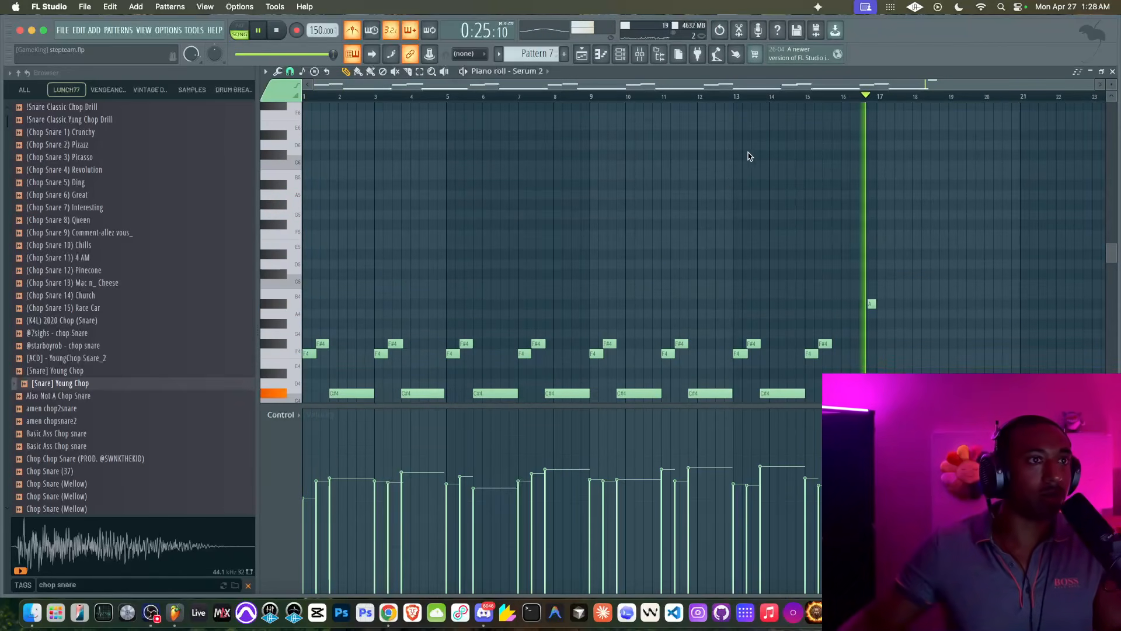
scroll(758, 150, "up", 1)
scroll(758, 150, "down", 1)
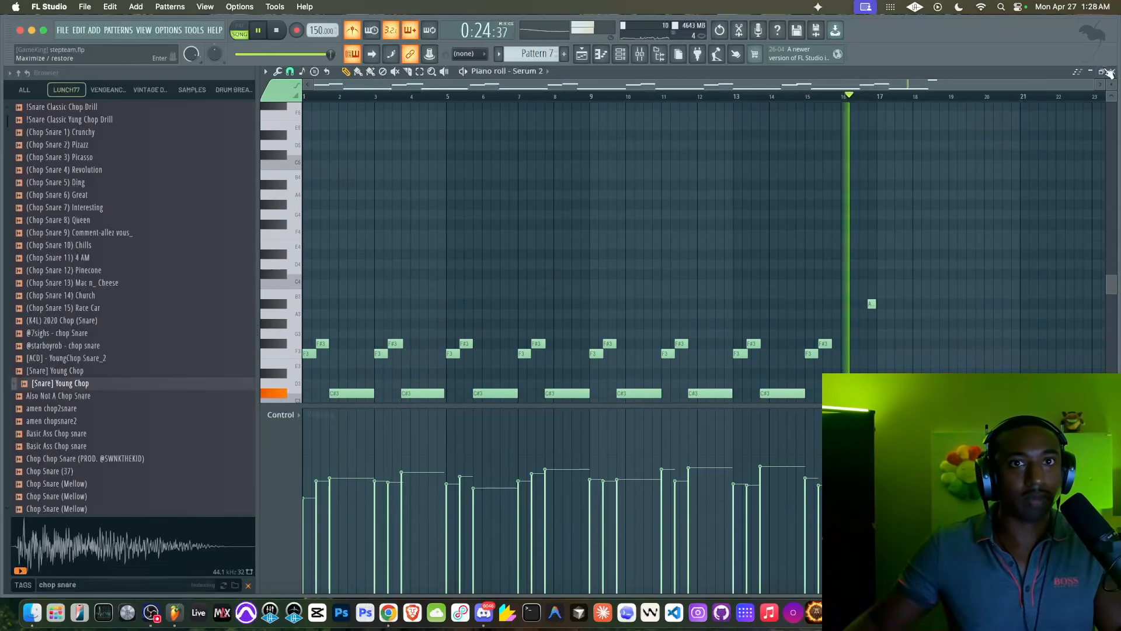
left_click(1112, 72)
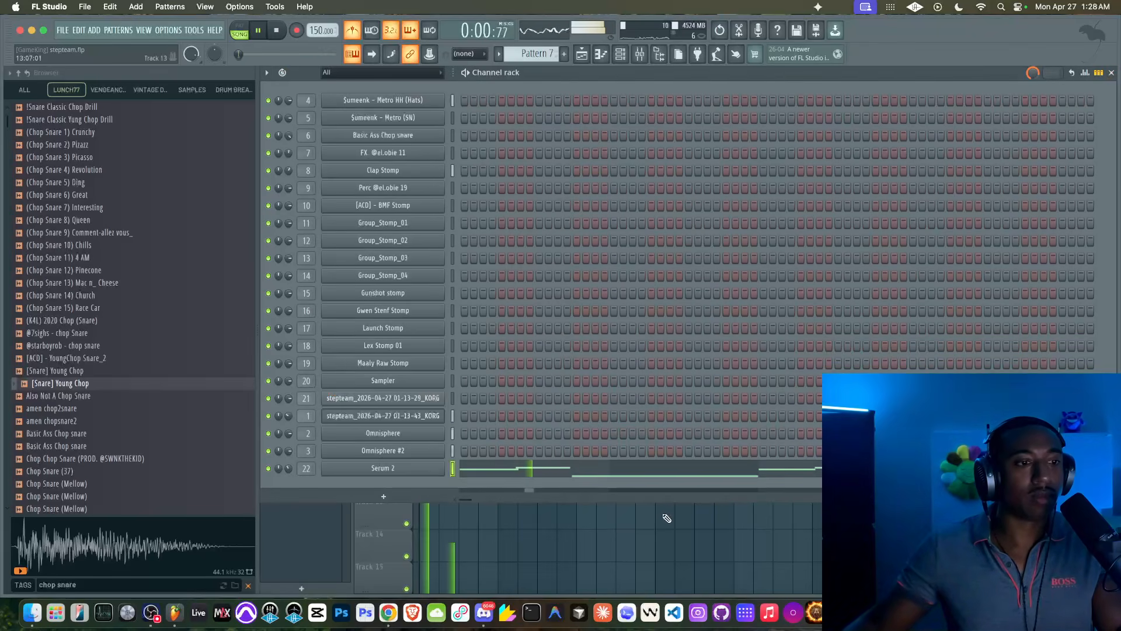
Try duplicating all the KORG clips on Track 2 after bar 11, and delete the copies
left_click(667, 518)
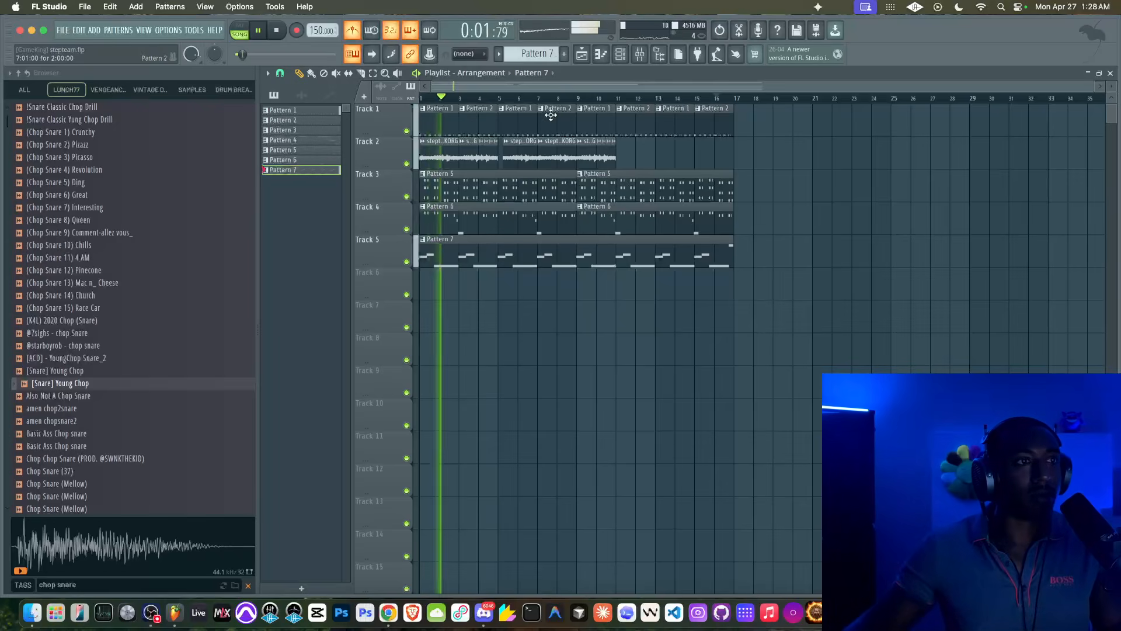
left_click_drag(646, 149, 417, 153)
key("ctrl+b")
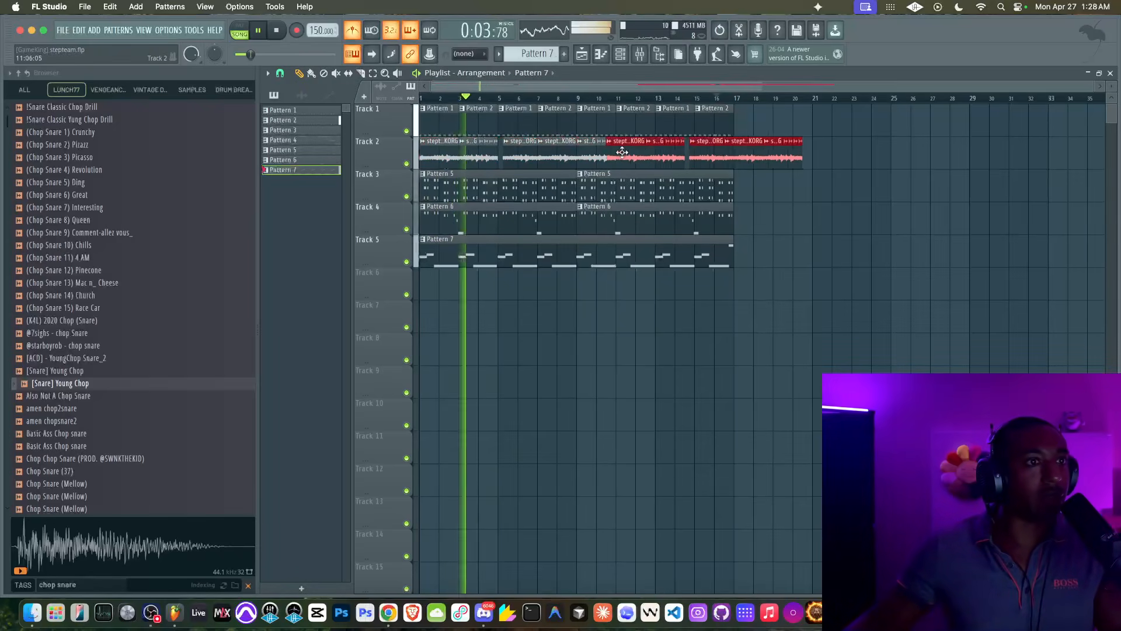
left_click_drag(631, 154, 654, 156)
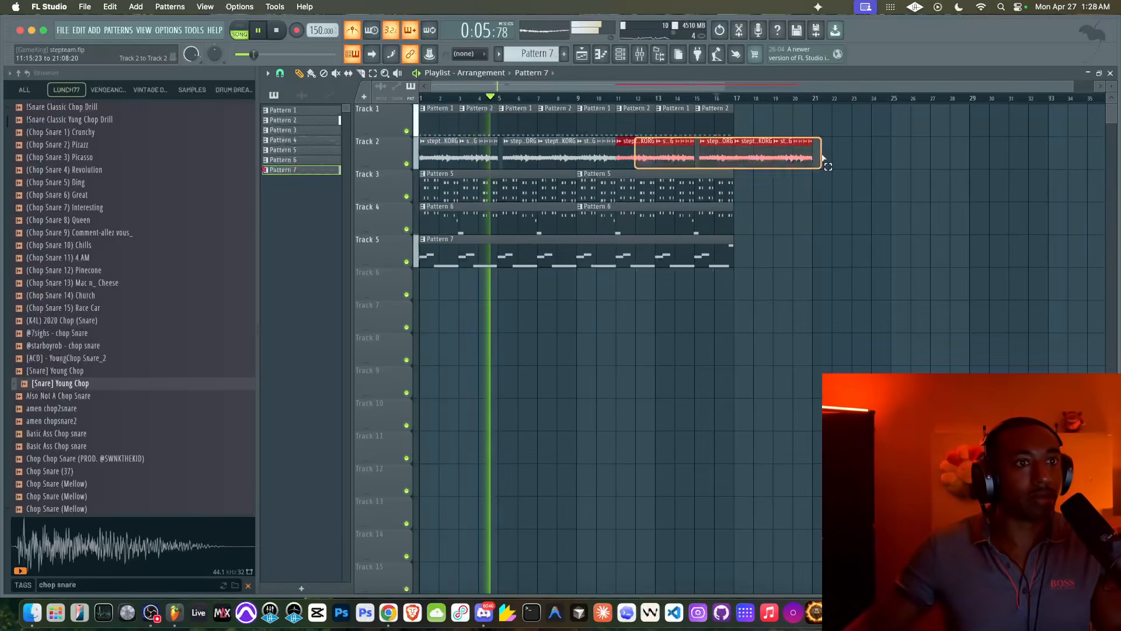
key("Delete")
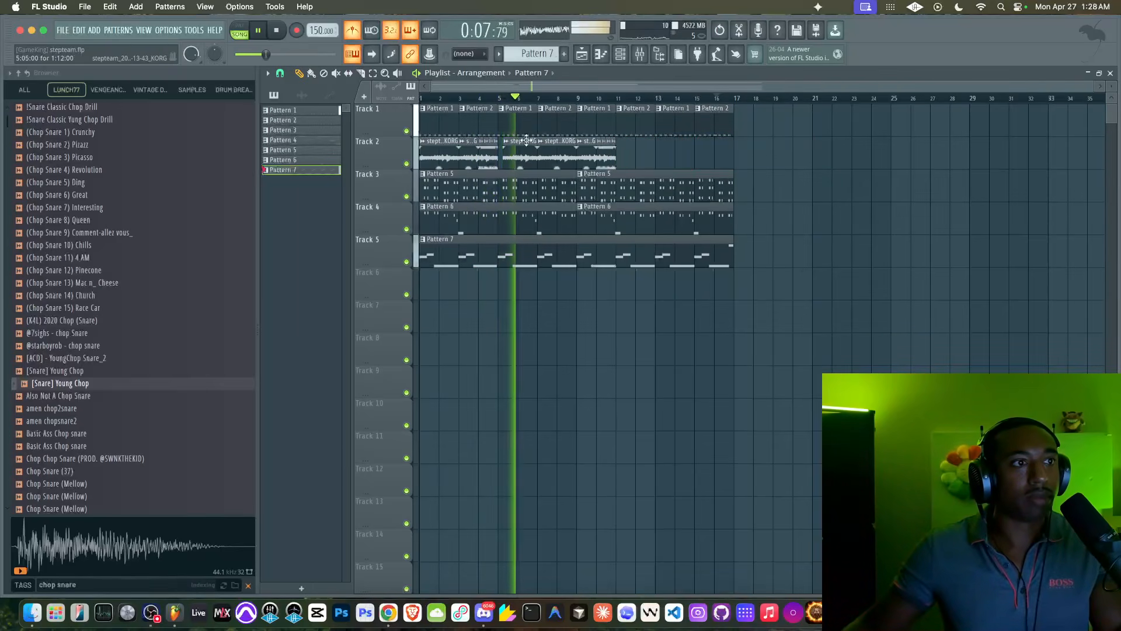
Replace the KORG clips past bar 9 on Track 2 with a duplicate of the first eight bars, ending at bar 17
left_click_drag(641, 156, 446, 157)
key("Delete")
left_click_drag(643, 157, 591, 152)
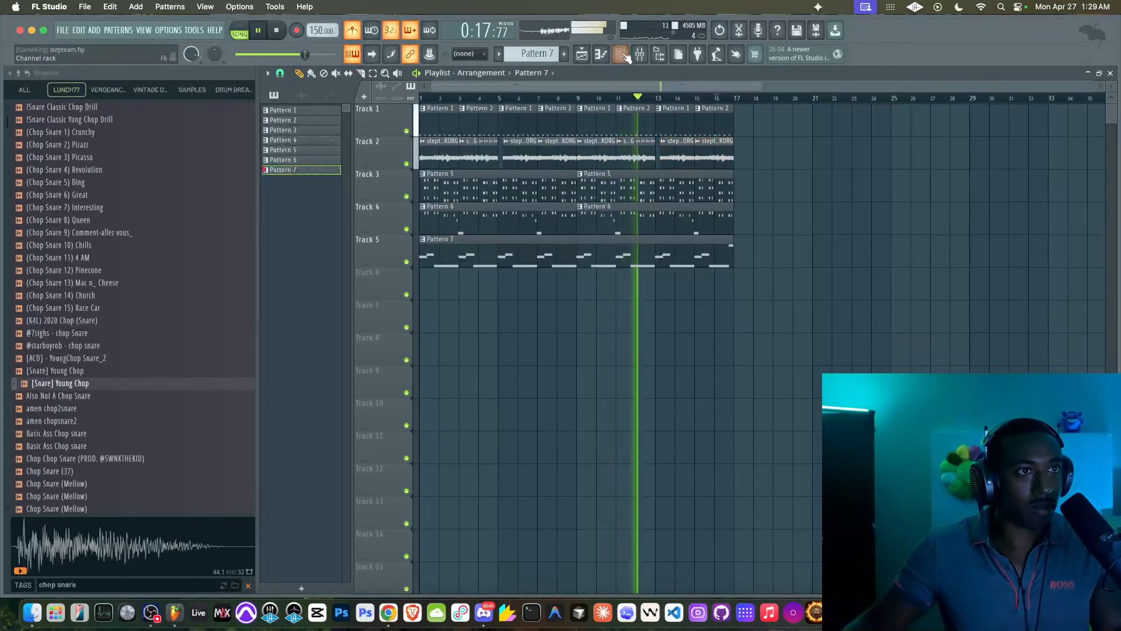
Try removing the second and third Basic Ass Chop snare hits from Pattern 1
left_click(620, 54)
left_click_drag(549, 56, 549, 76)
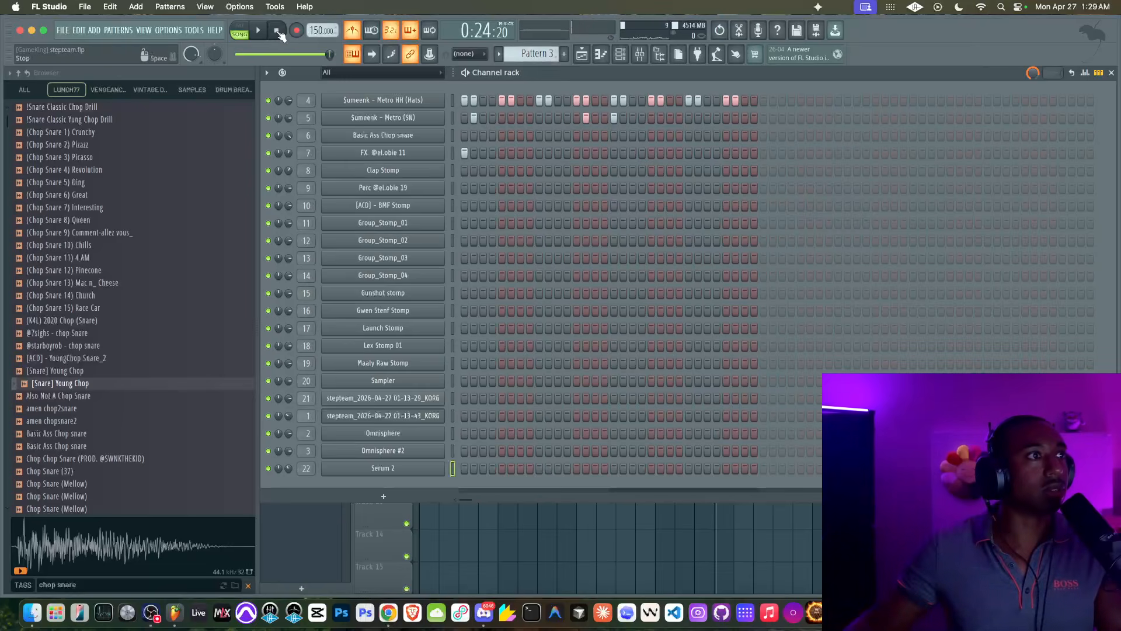
left_click_drag(549, 76, 549, 80)
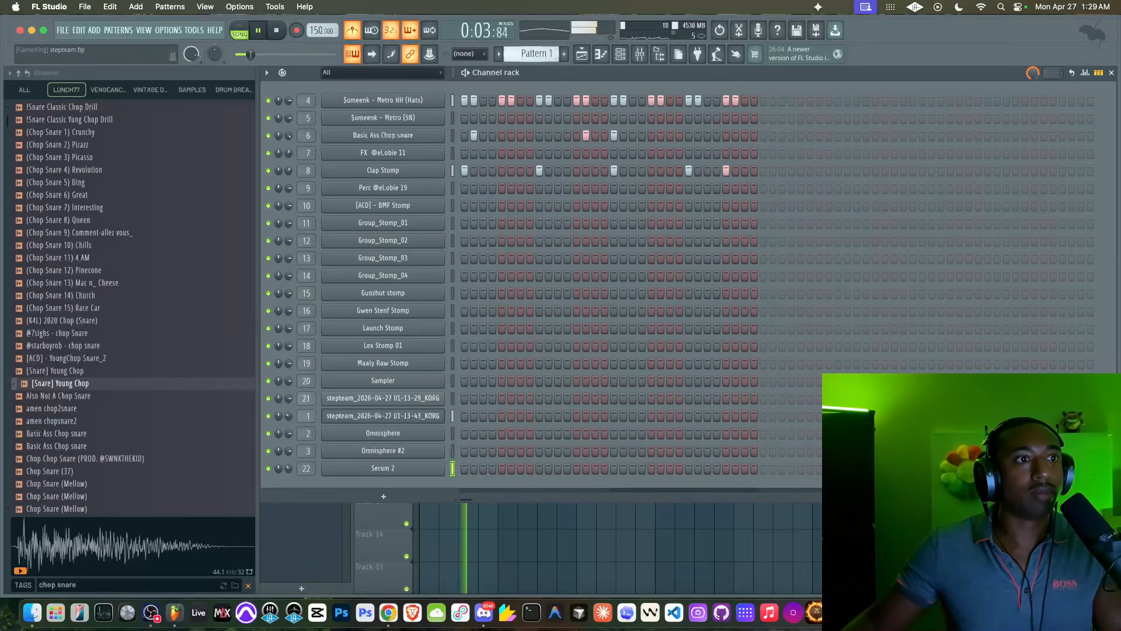
left_click(586, 135)
left_click(614, 135)
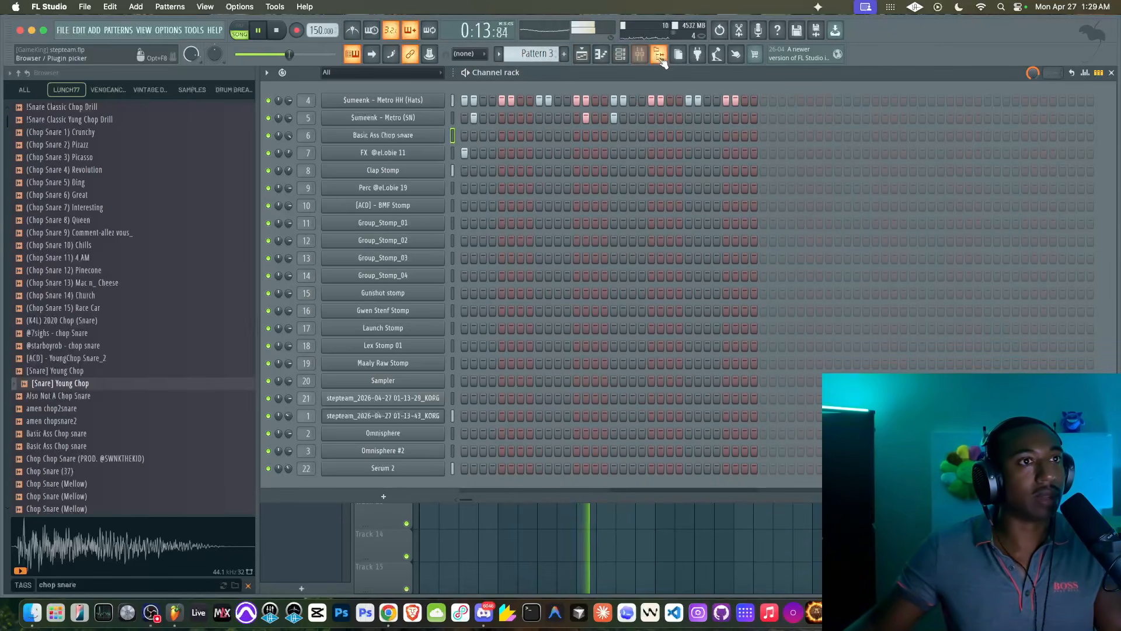
Stop playback and make the Pattern 1 clip at bar 5 of Track 1 a unique pattern
left_click(601, 54)
key("space")
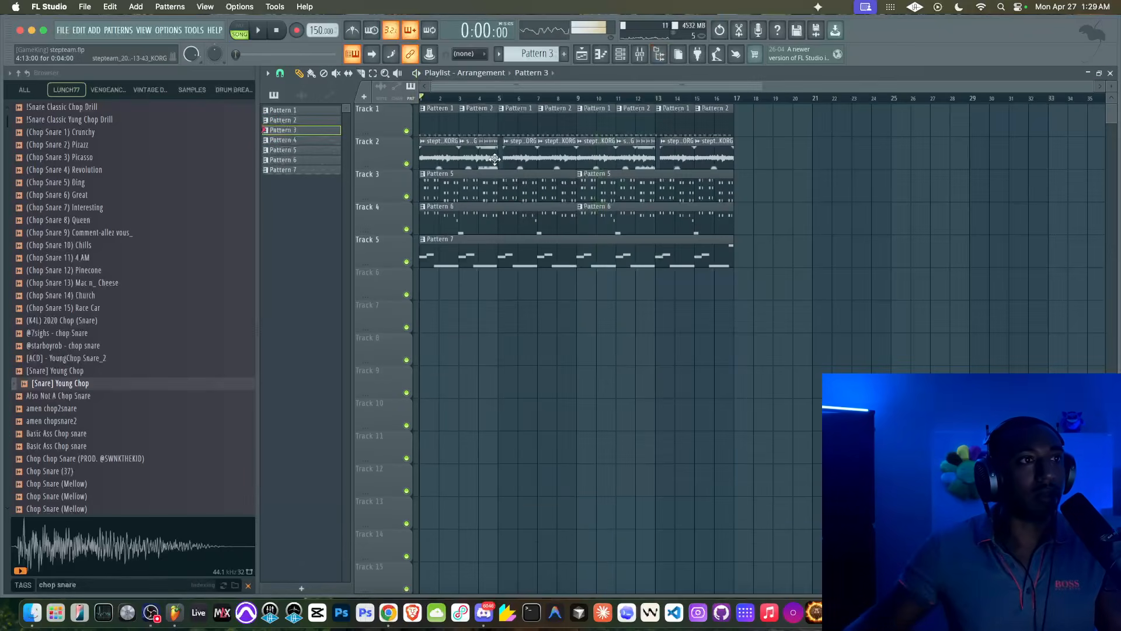
left_click(493, 108)
left_click(528, 219)
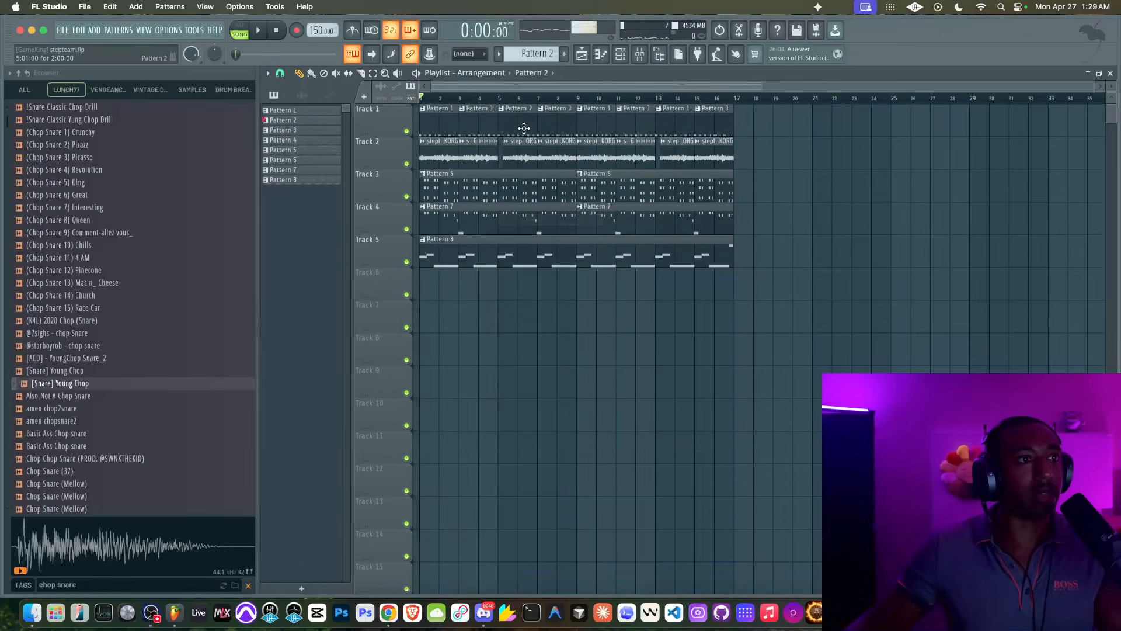
Remove the second and third Basic Ass Chop snare hits from the unique Pattern 2 and play the arrangement
double_click(524, 126)
left_click(621, 55)
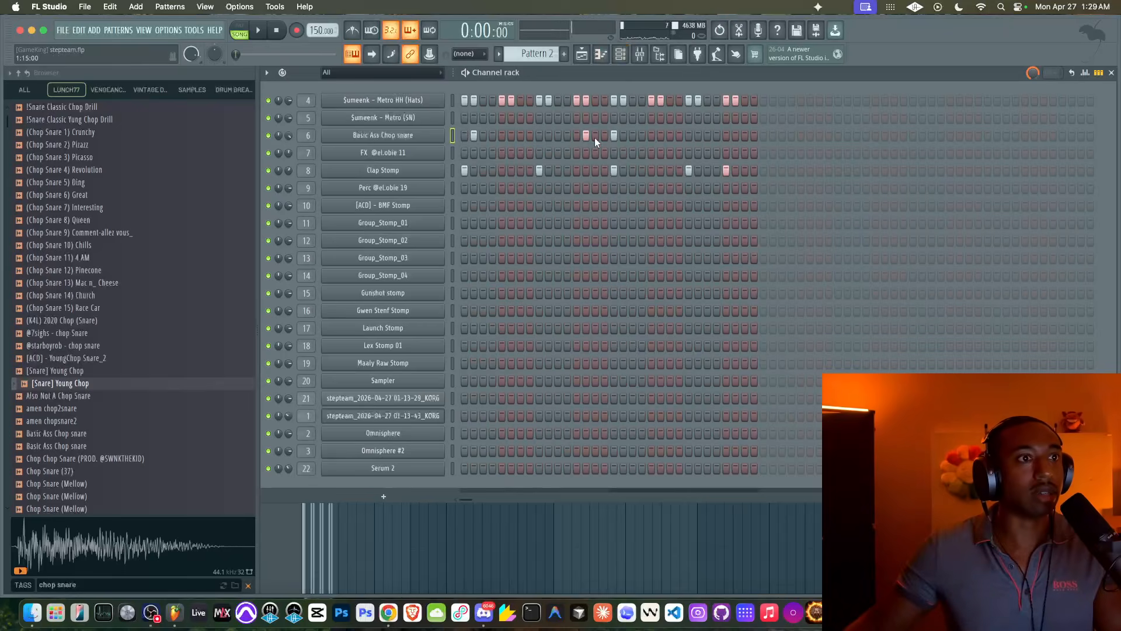
key("F5")
key("space")
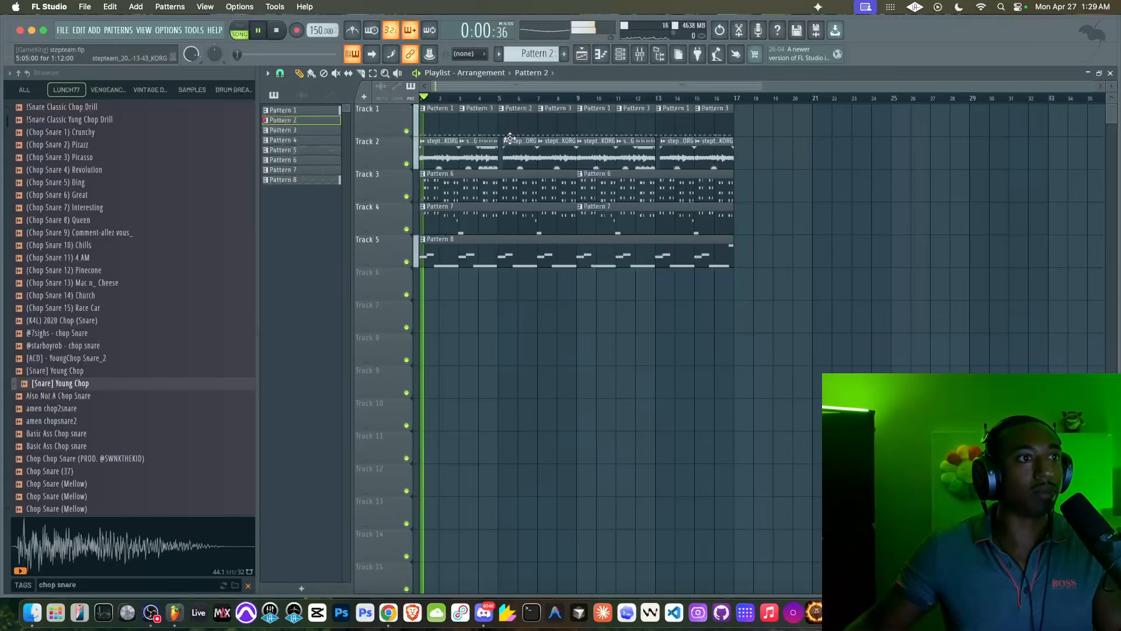
Delete the Track 1 drum clips from bar 9 onward and duplicate the first eight bars in their place
left_click_drag(581, 123, 764, 125)
key("Delete")
left_click_drag(616, 122, 423, 122)
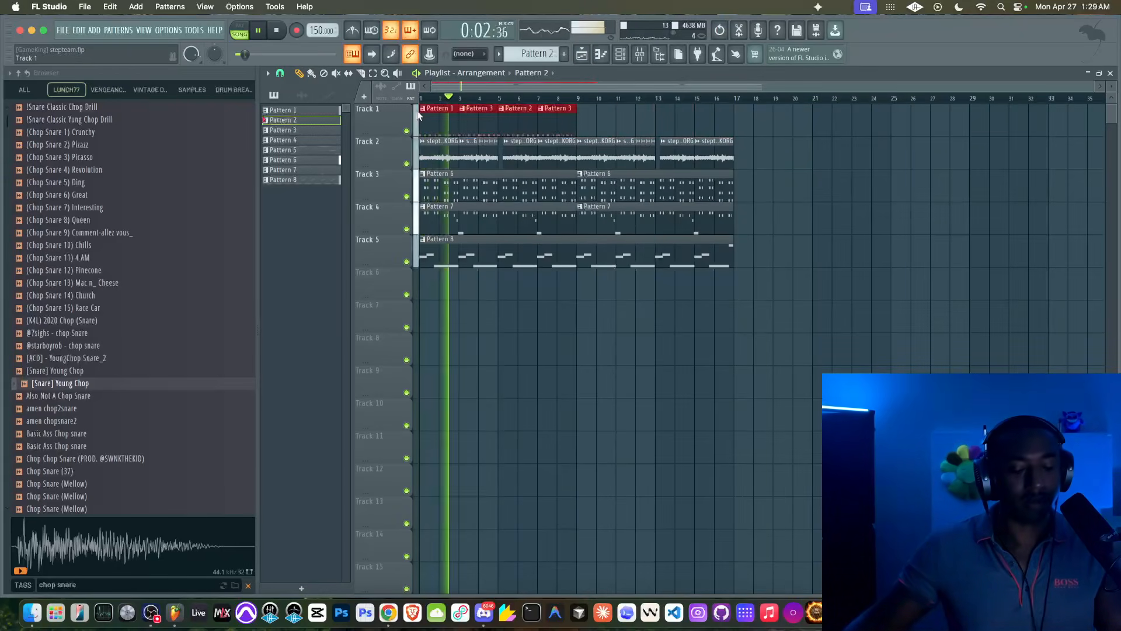
key("super+b")
left_click(581, 330)
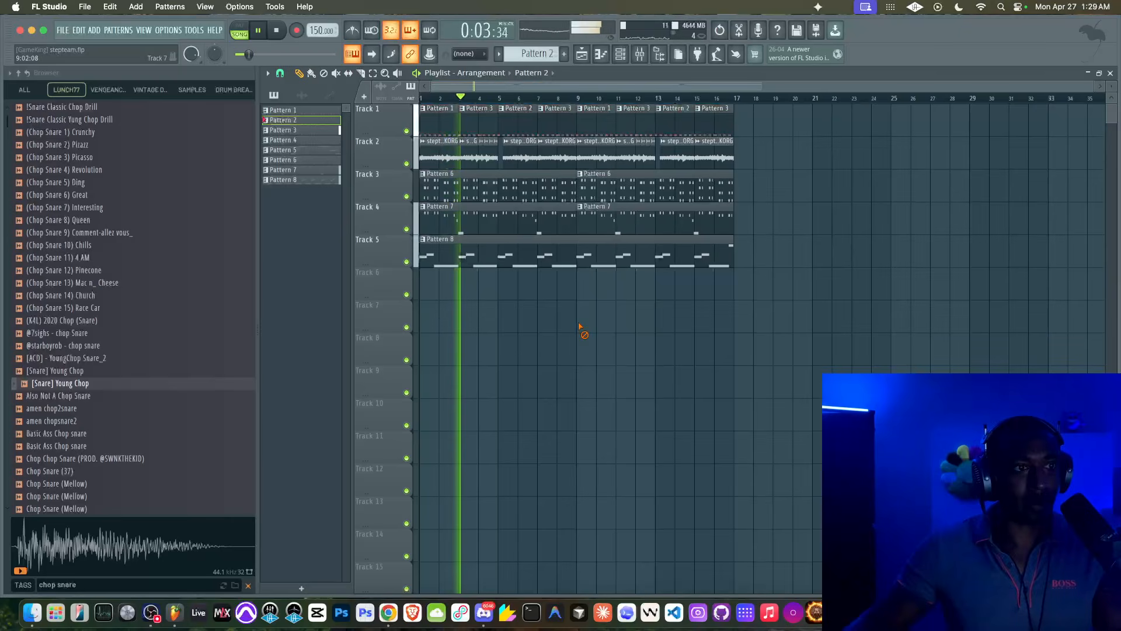
Arm the KORG mixer track for recording and close the mixer
left_click(640, 54)
left_click(799, 292)
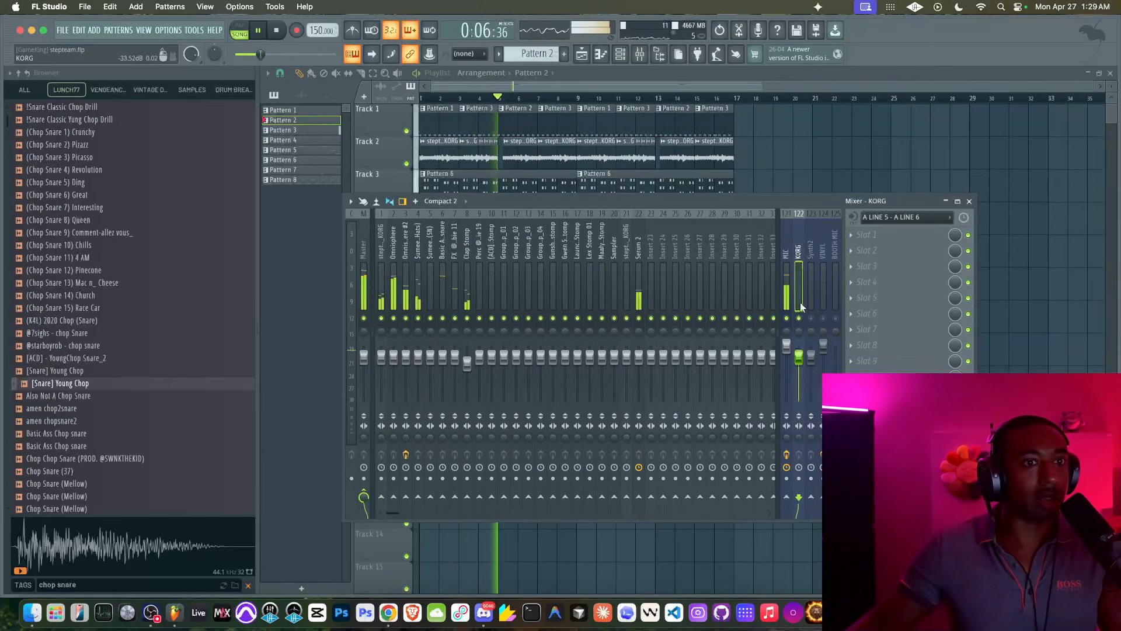
left_click(799, 479)
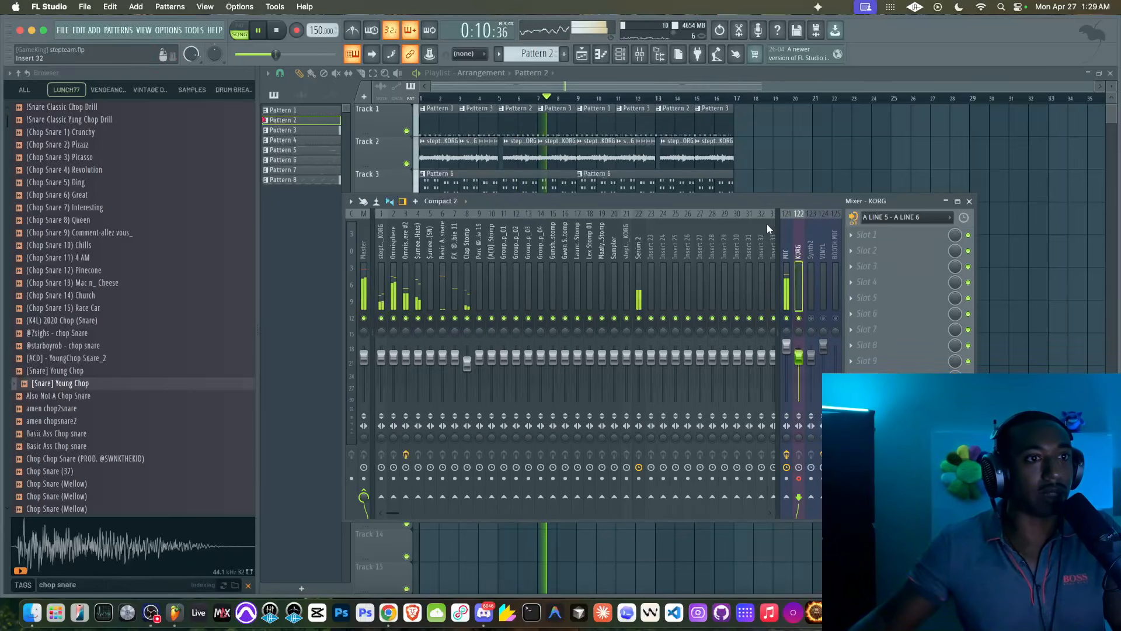
key("F9")
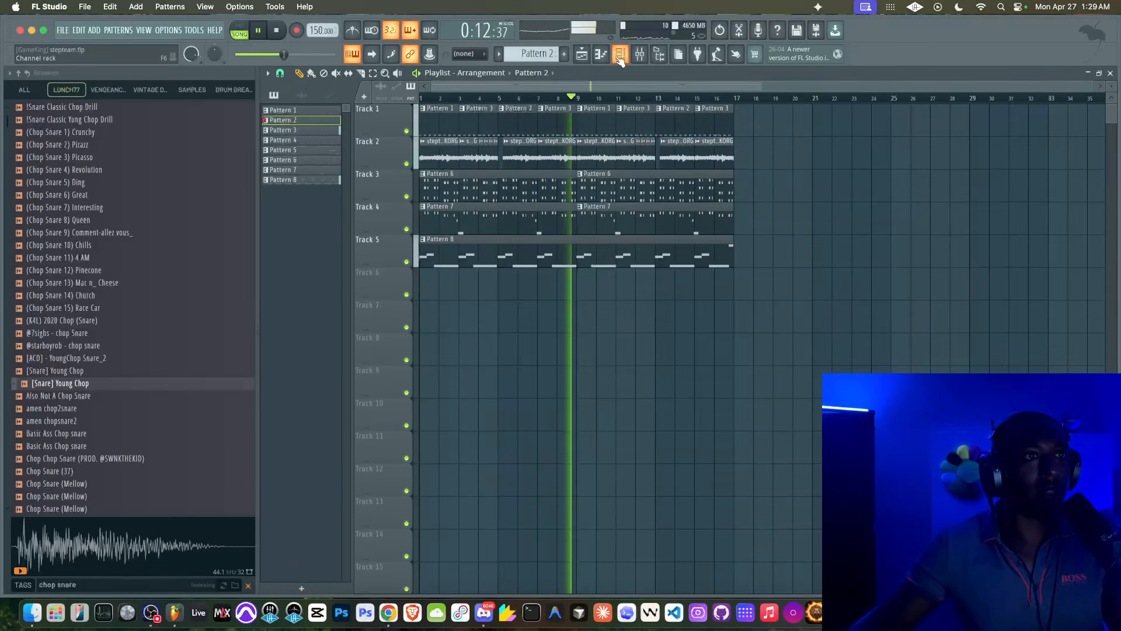
Stop playback, check the patch loaded in Omnisphere #2, and close its window
key("F6")
left_click(418, 452)
key("space")
left_click(102, 116)
left_click(77, 115)
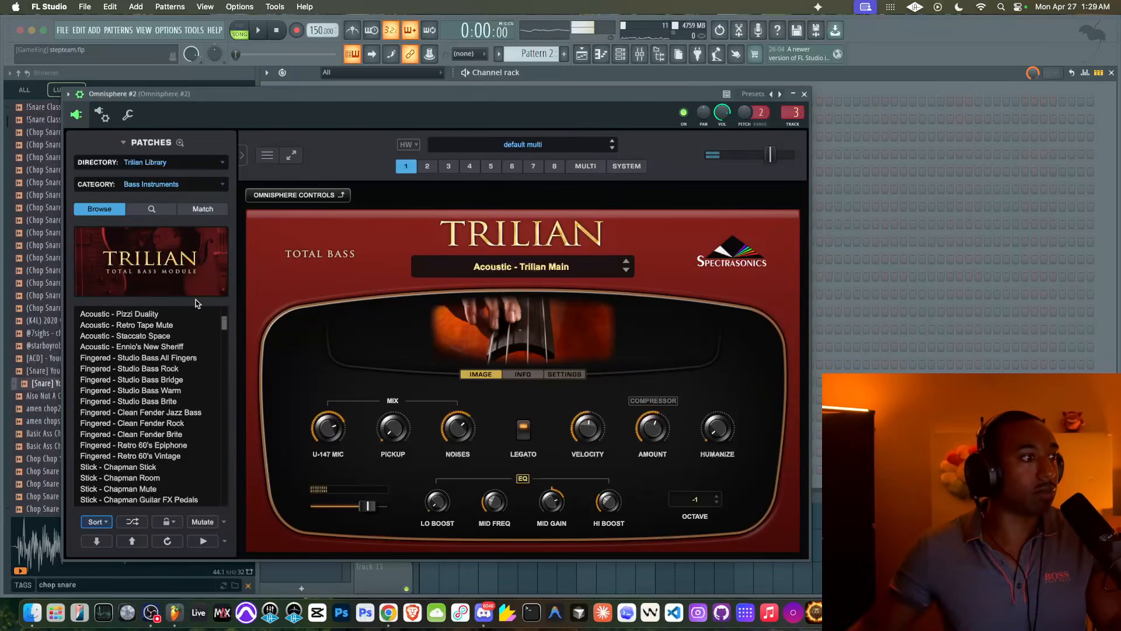
left_click(806, 95)
Audition the Keyscape patches Double Felt Grand - Clear, Dulcitone and Duo - Angelic Plectrum Piano in the first Omnisphere channel during playback
left_click(393, 436)
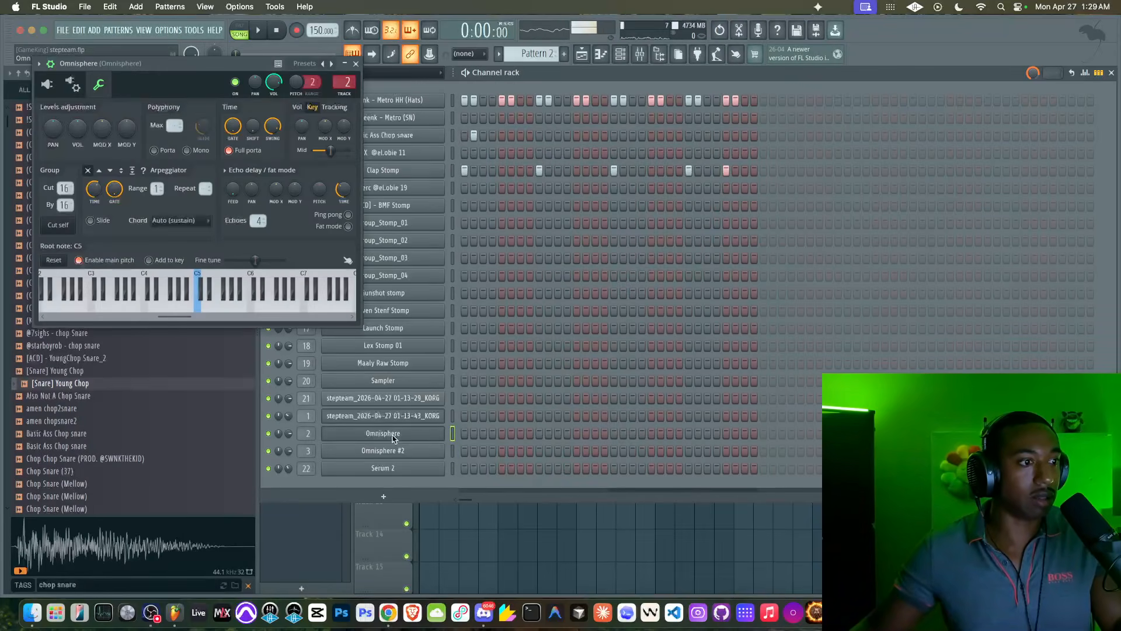
left_click(47, 84)
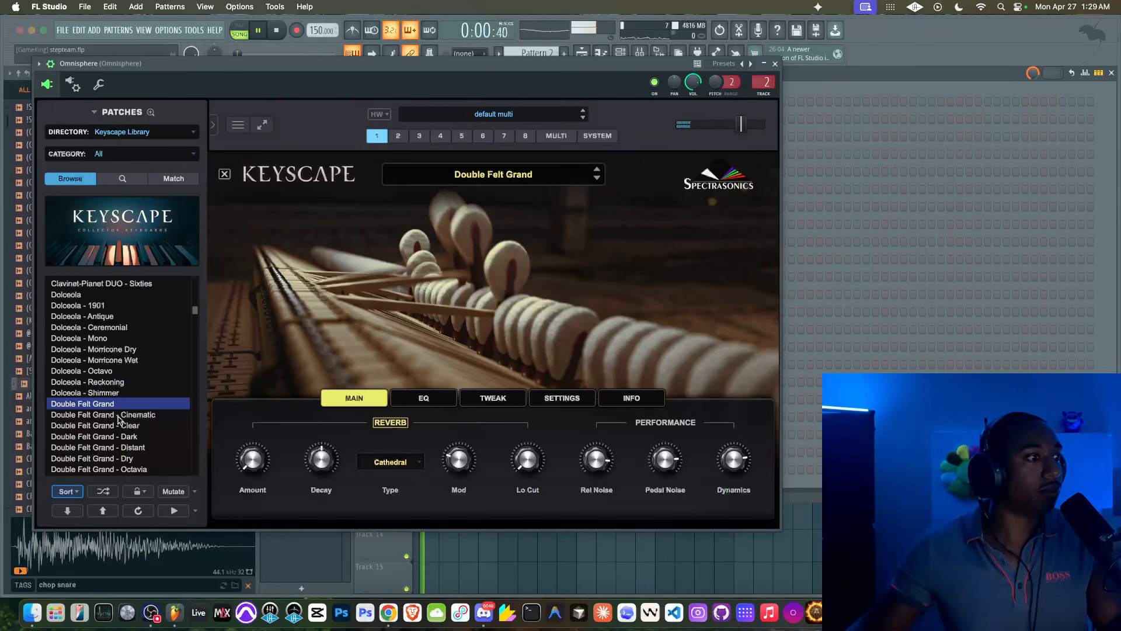
left_click(120, 436)
left_click(120, 425)
scroll(122, 409, "down", 3)
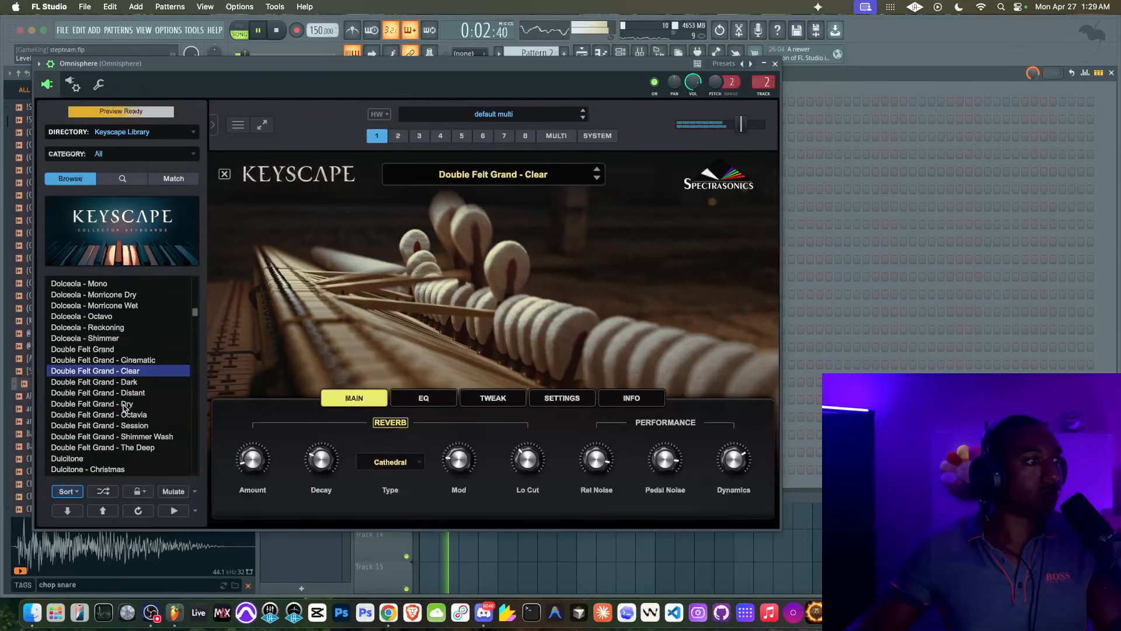
scroll(121, 404, "down", 3)
left_click(98, 360)
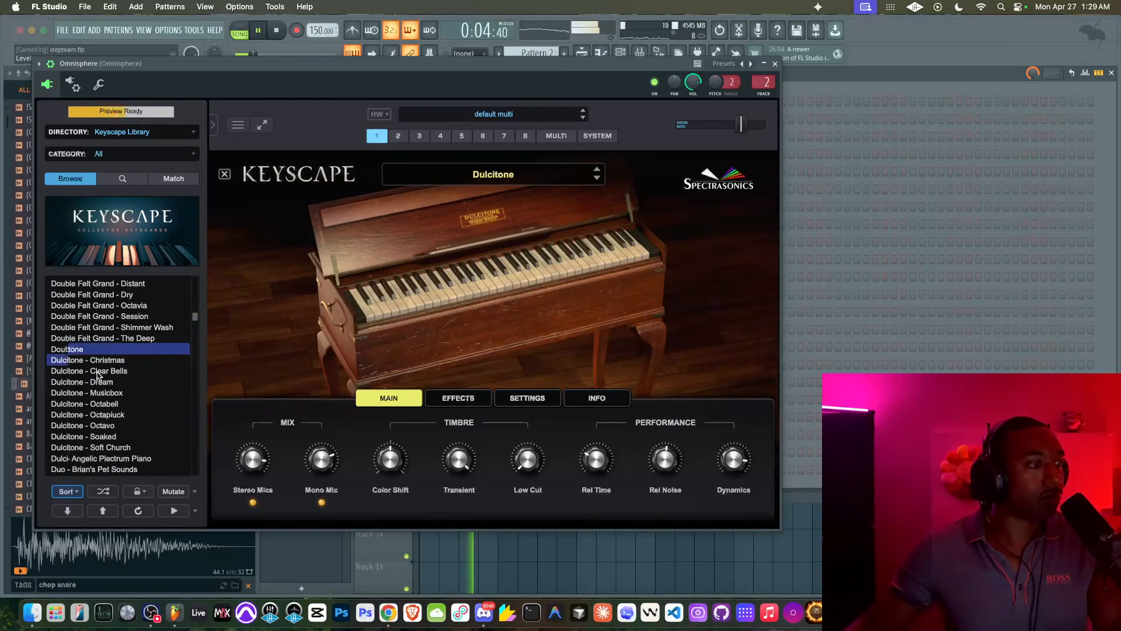
scroll(96, 358, "down", 3)
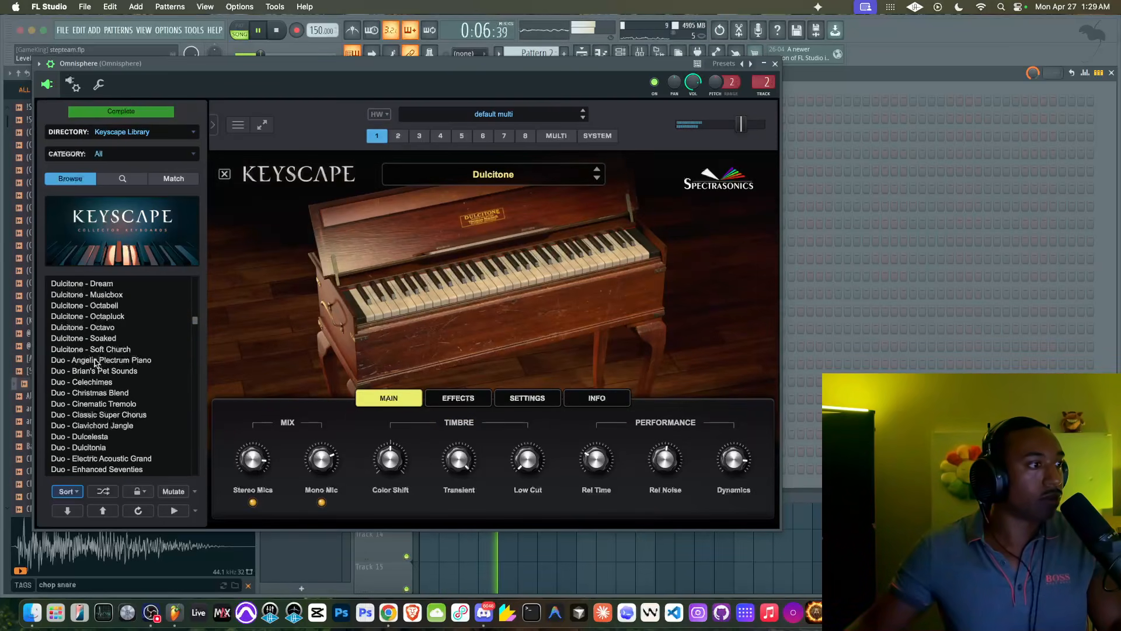
left_click(92, 359)
scroll(93, 356, "down", 3)
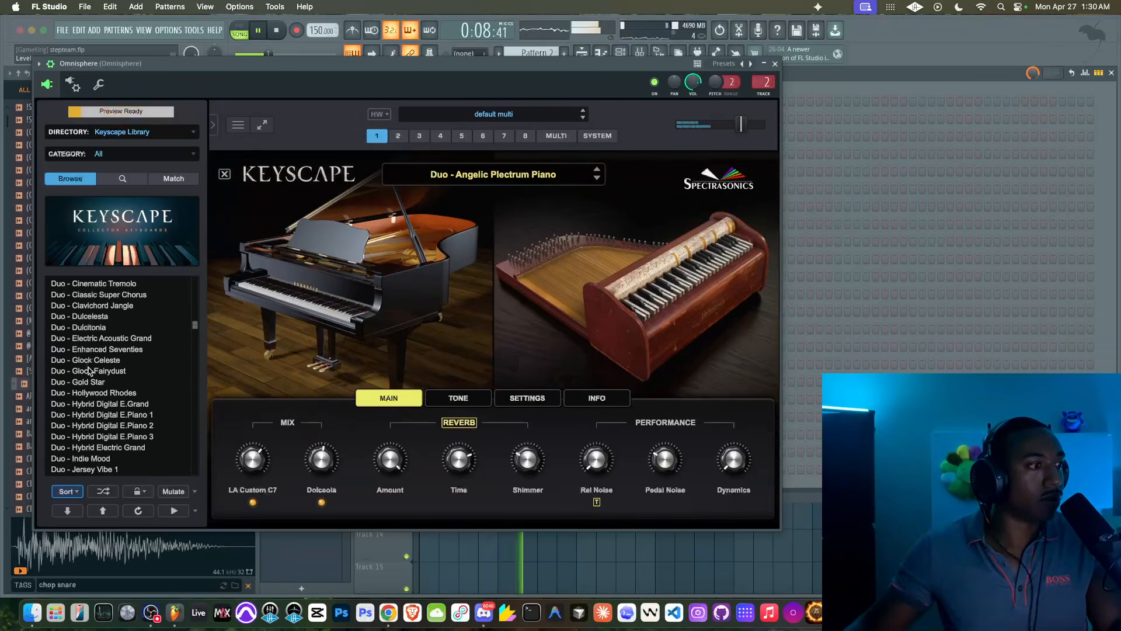
Load the Duo - Hybrid Digital E.Grand patch in Omnisphere, listen to it, and close the plugin window
left_click(88, 403)
scroll(93, 379, "down", 2)
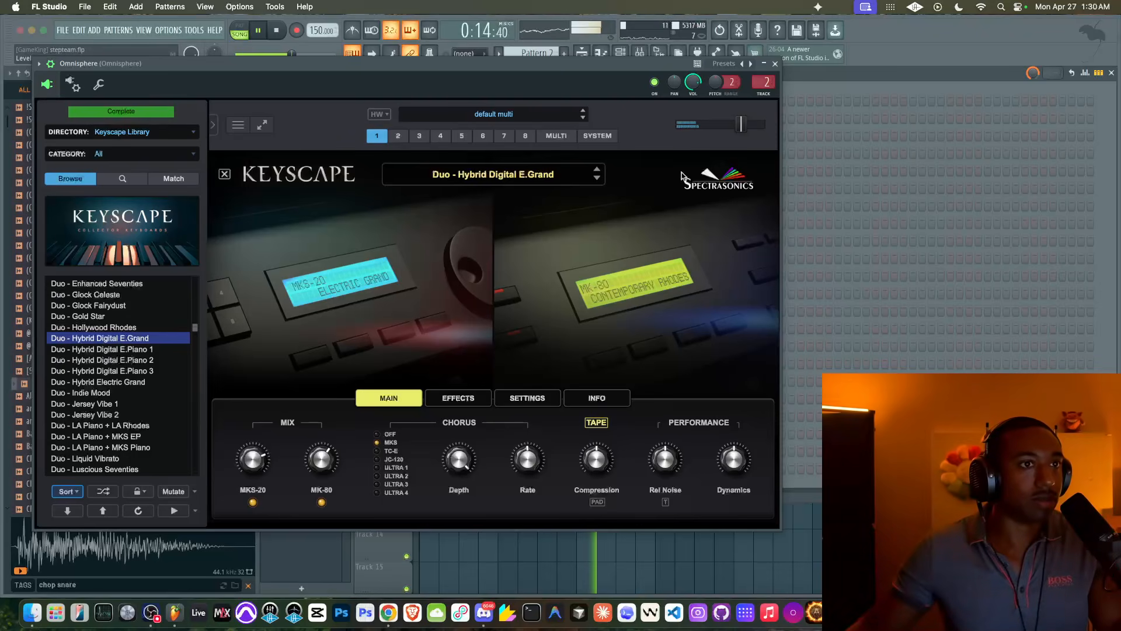
left_click(776, 65)
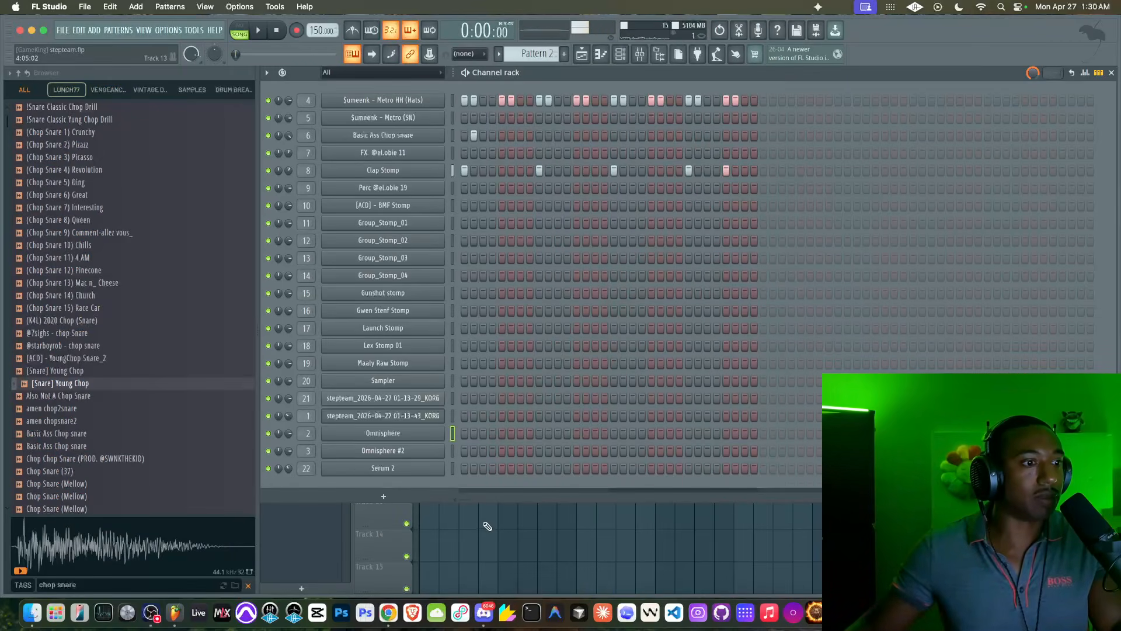
Replay the arrangement, create a new empty pattern with its default name, and stop playback
right_click(488, 525)
key("space")
left_click(620, 54)
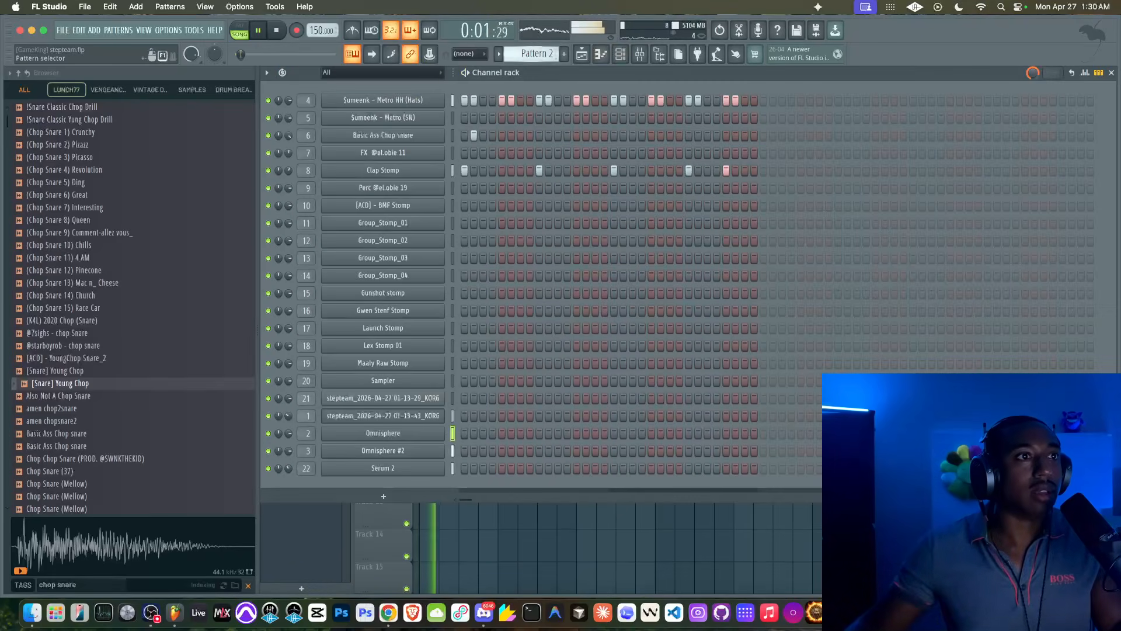
right_click(537, 55)
left_click(629, 60)
key("Return")
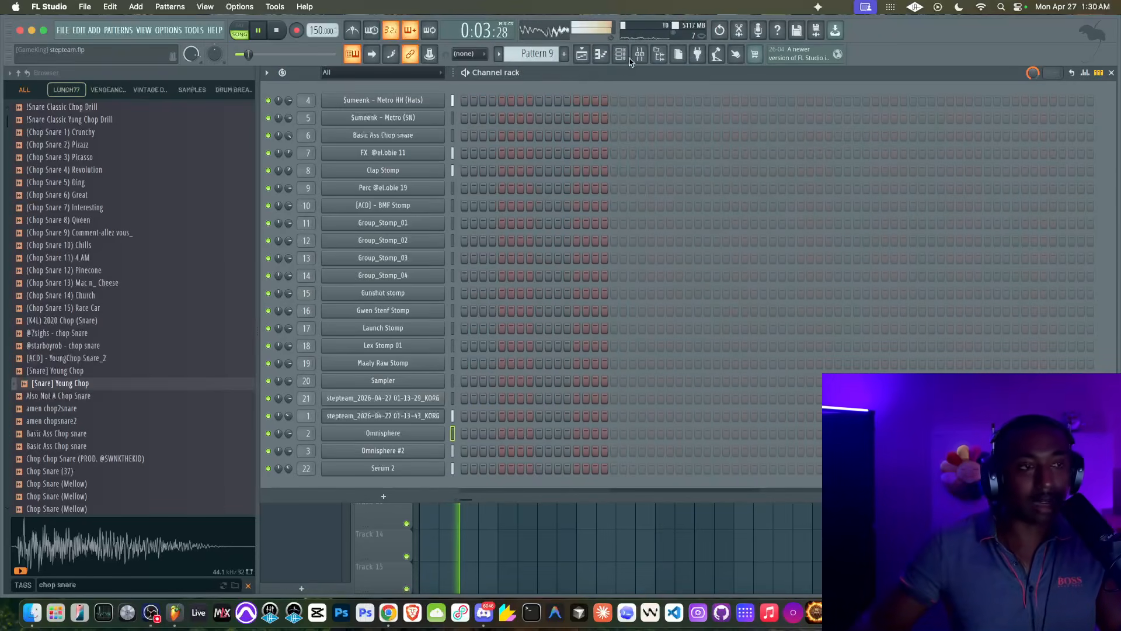
key("space")
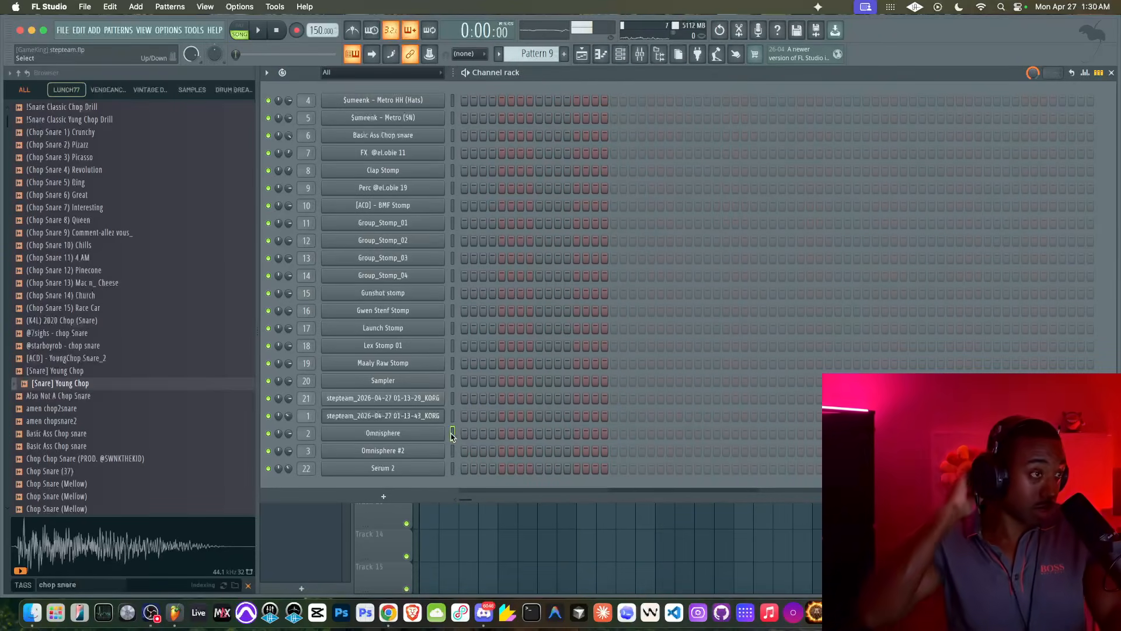
Record an Omnisphere melody into Pattern 9 over the 16-bar arrangement and stop the recording
key("space")
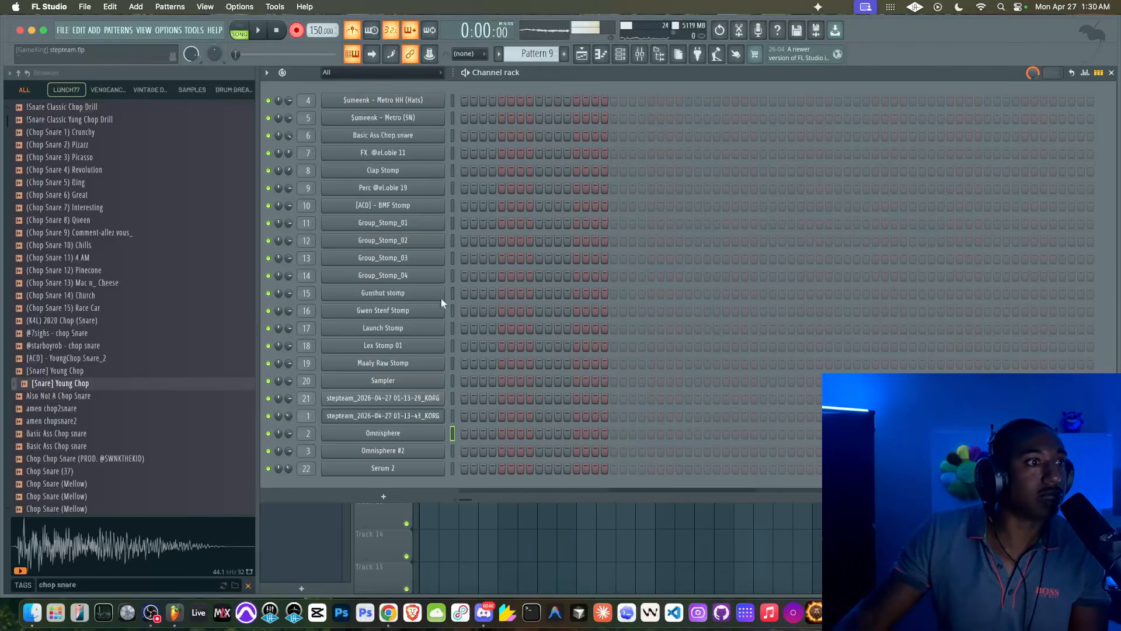
left_click(490, 539)
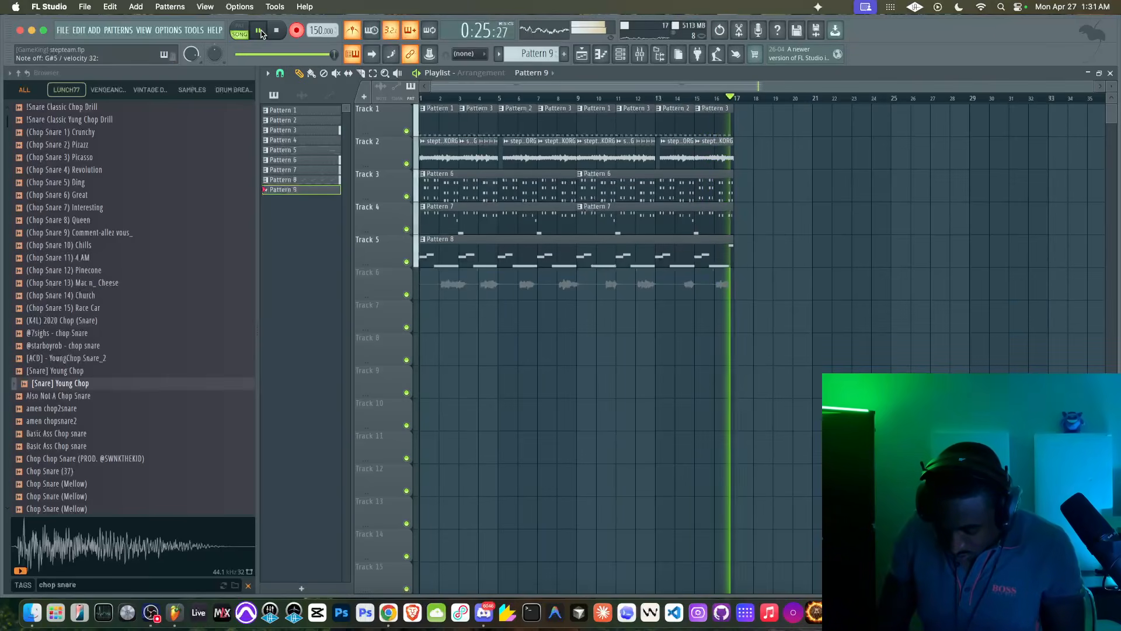
left_click(259, 31)
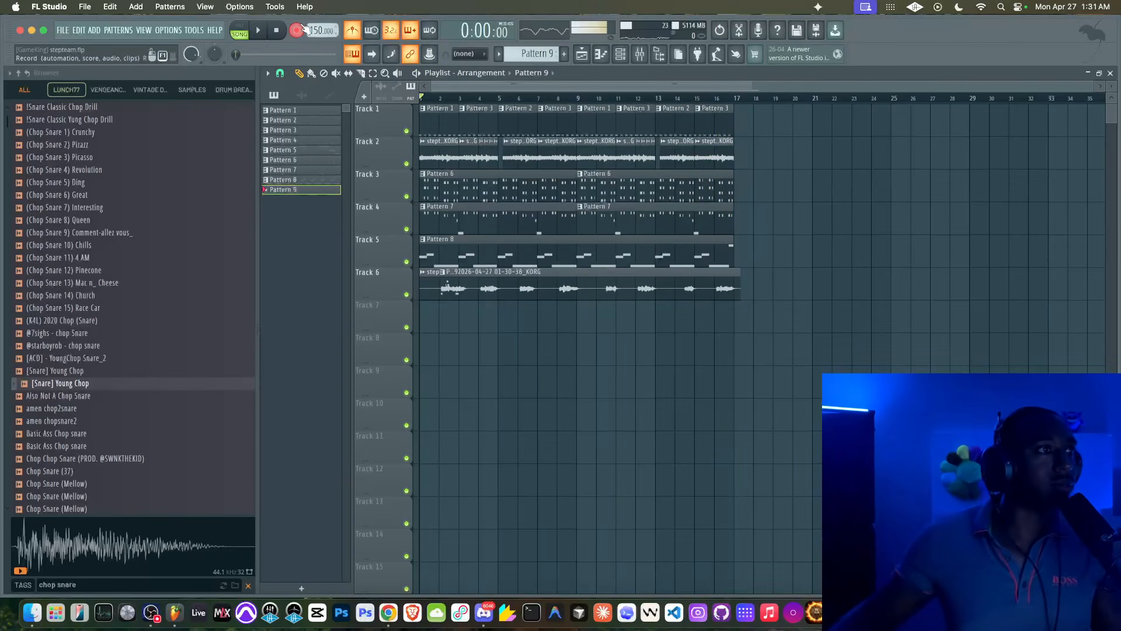
Remove the recorded KORG audio clip from Track 6 and resize the Pattern 9 clip to end at bar 17
left_click_drag(488, 282, 510, 376)
left_click_drag(452, 287, 733, 288)
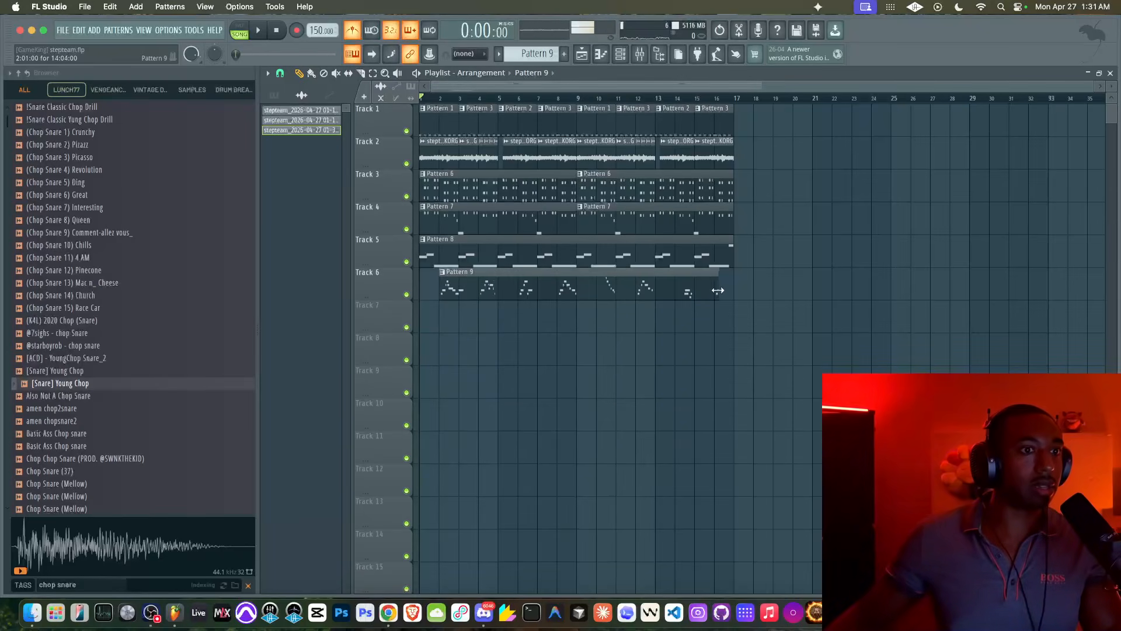
Listen to the arrangement with the recorded Pattern 9 melody and check the pattern's channels
key("space")
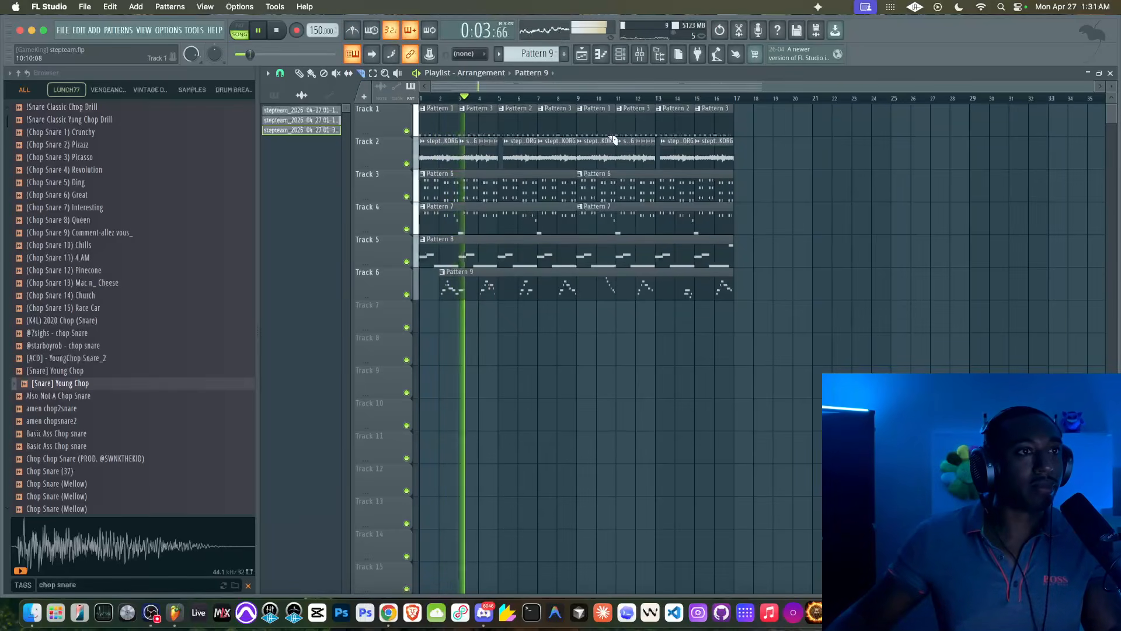
left_click(621, 53)
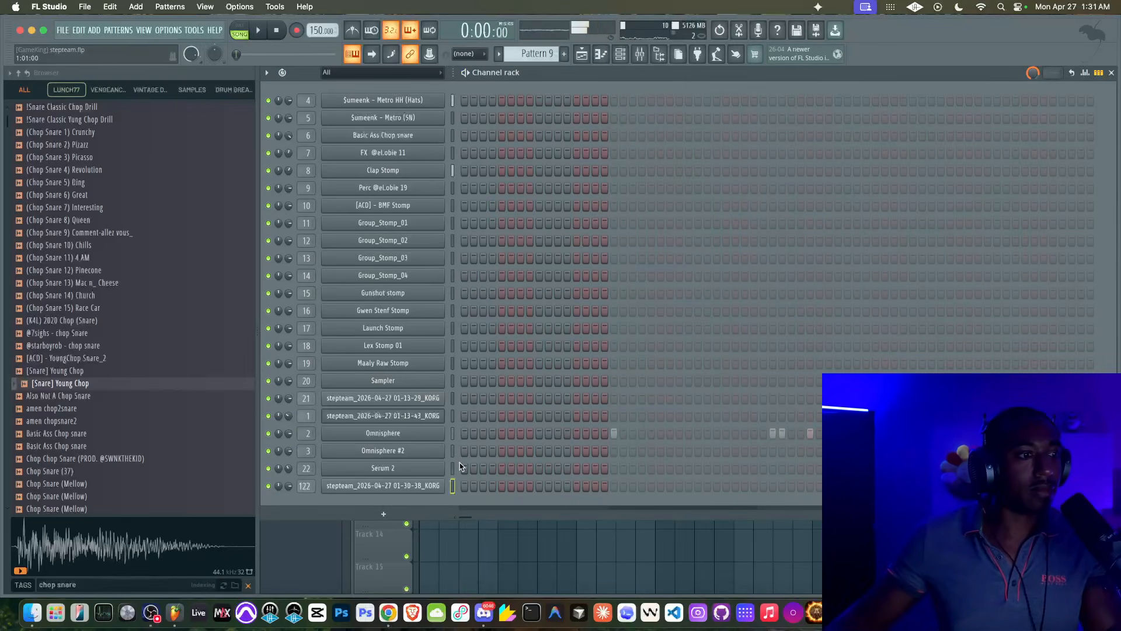
left_click(472, 525)
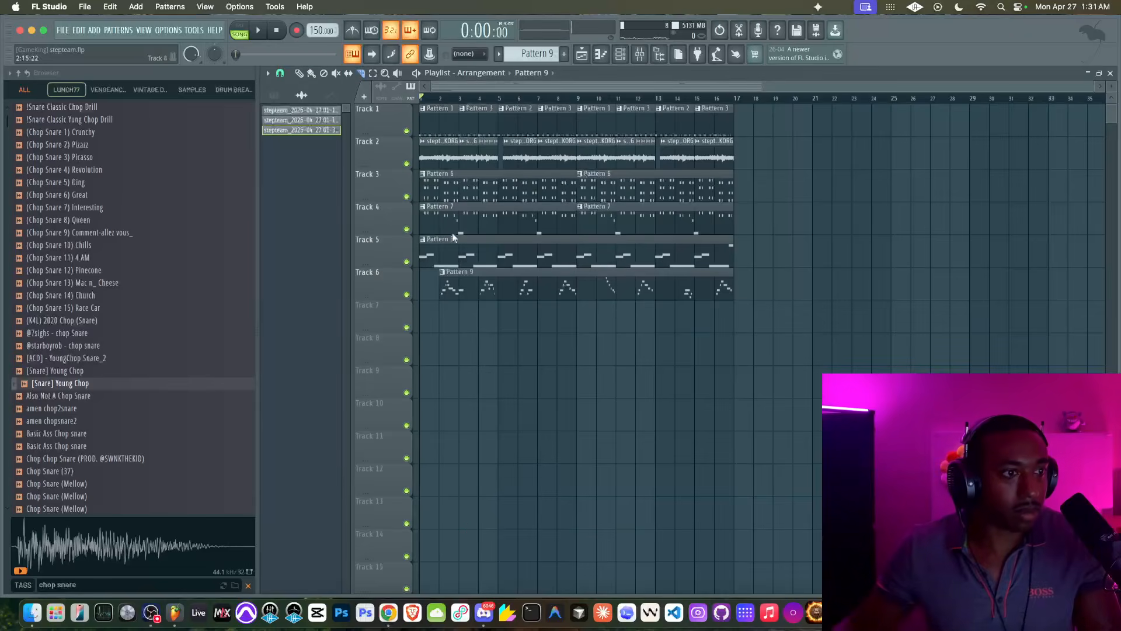
Play back the arrangement and look over Pattern 9's piano roll, the channel rack, the mixer and the playlist
key("F7")
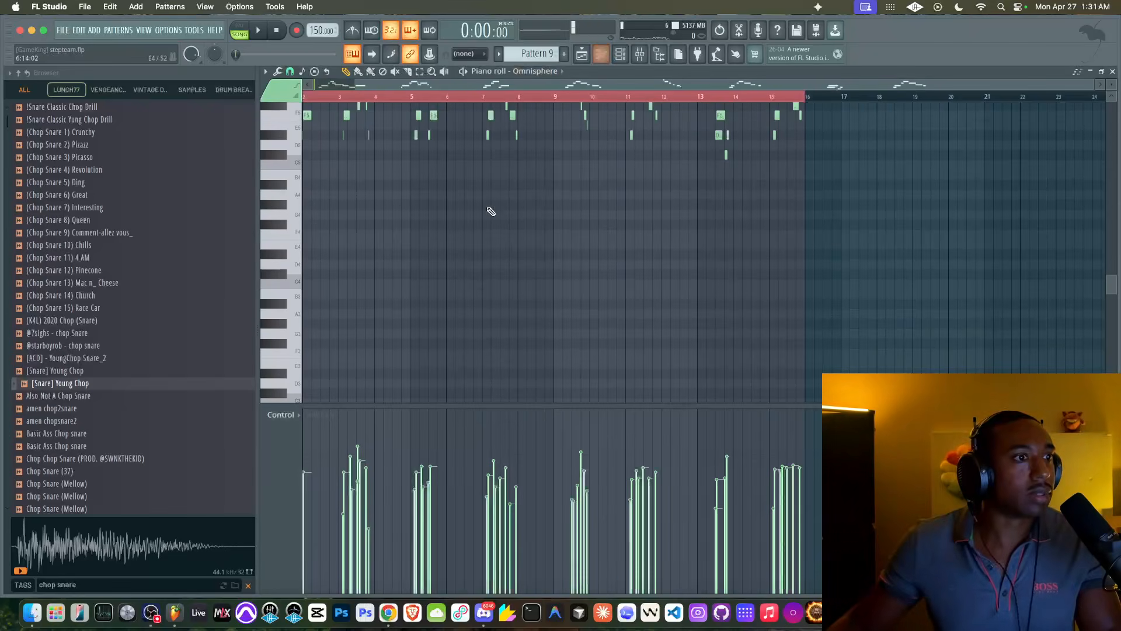
key("F6")
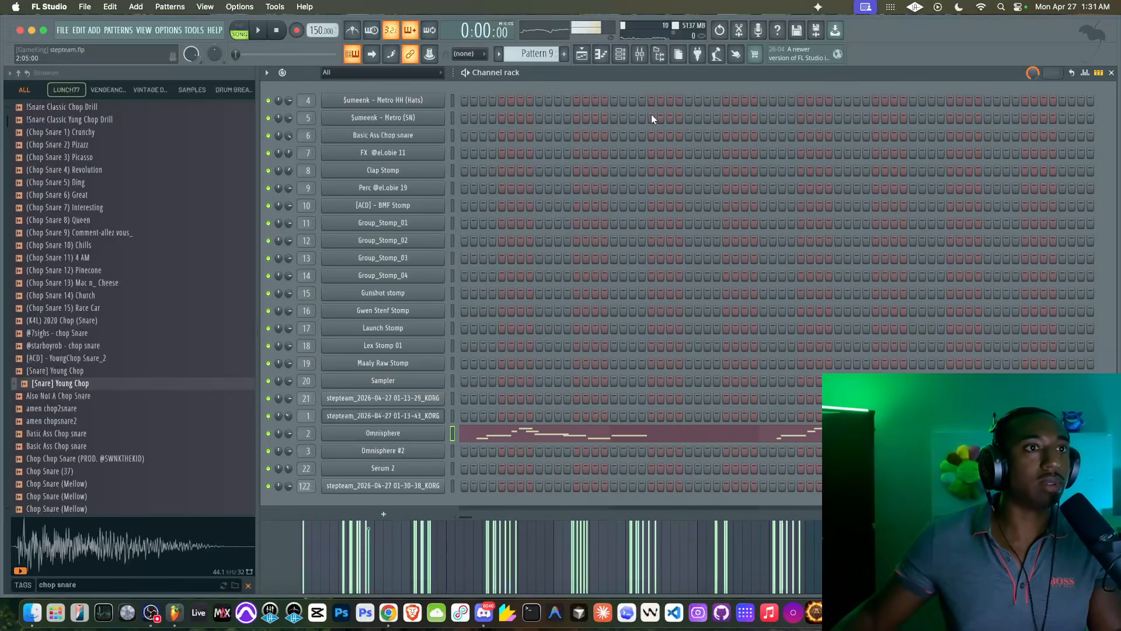
key("F9")
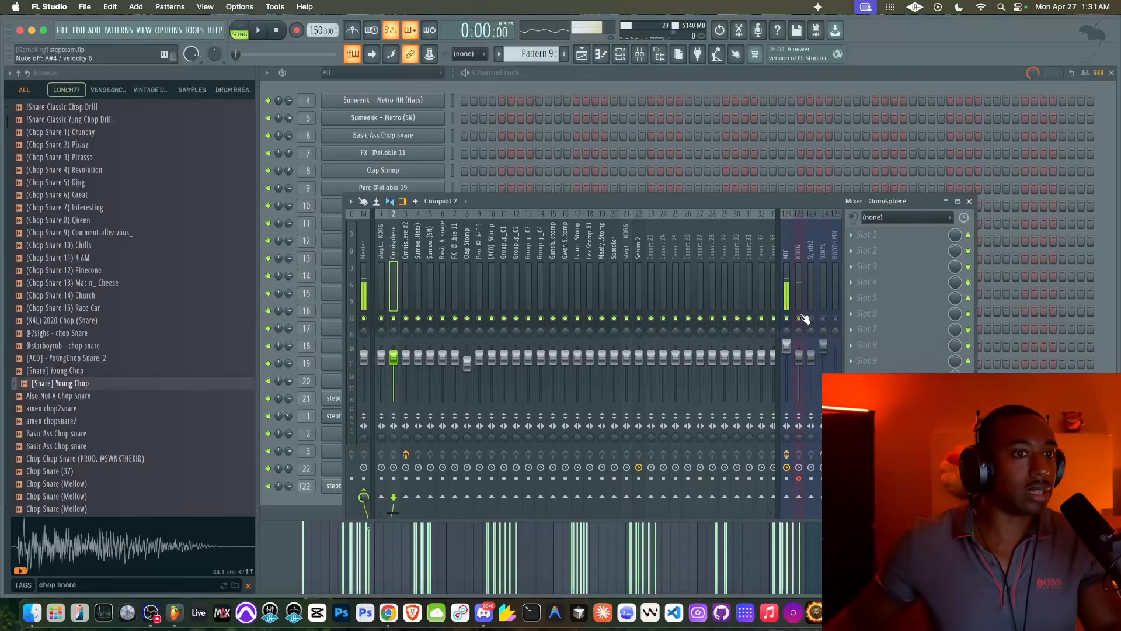
key("F9")
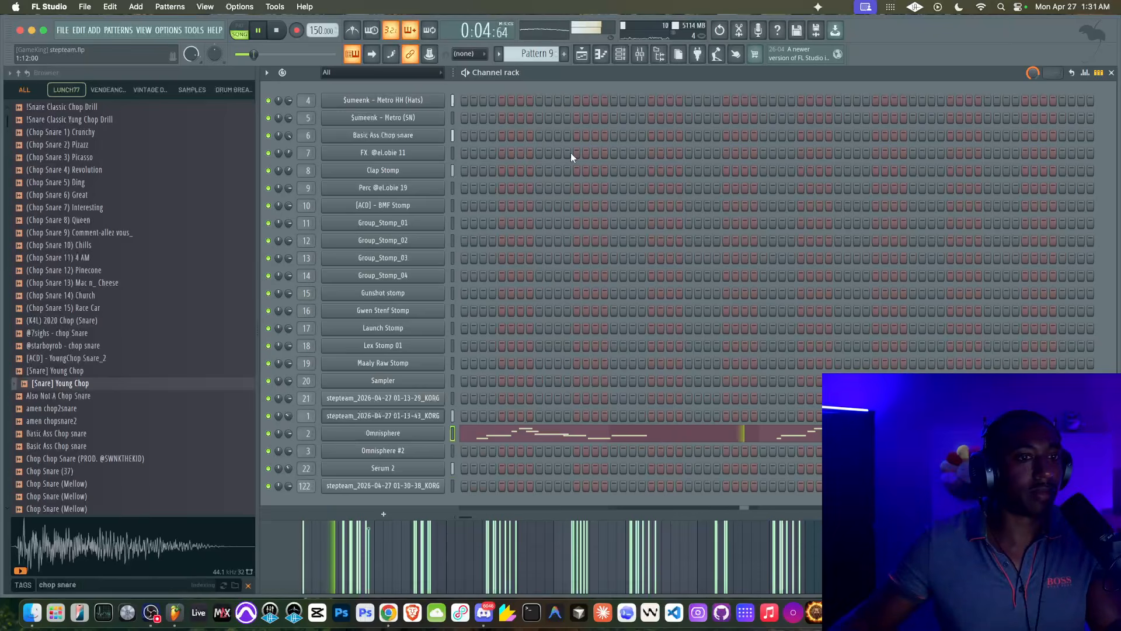
key("F5")
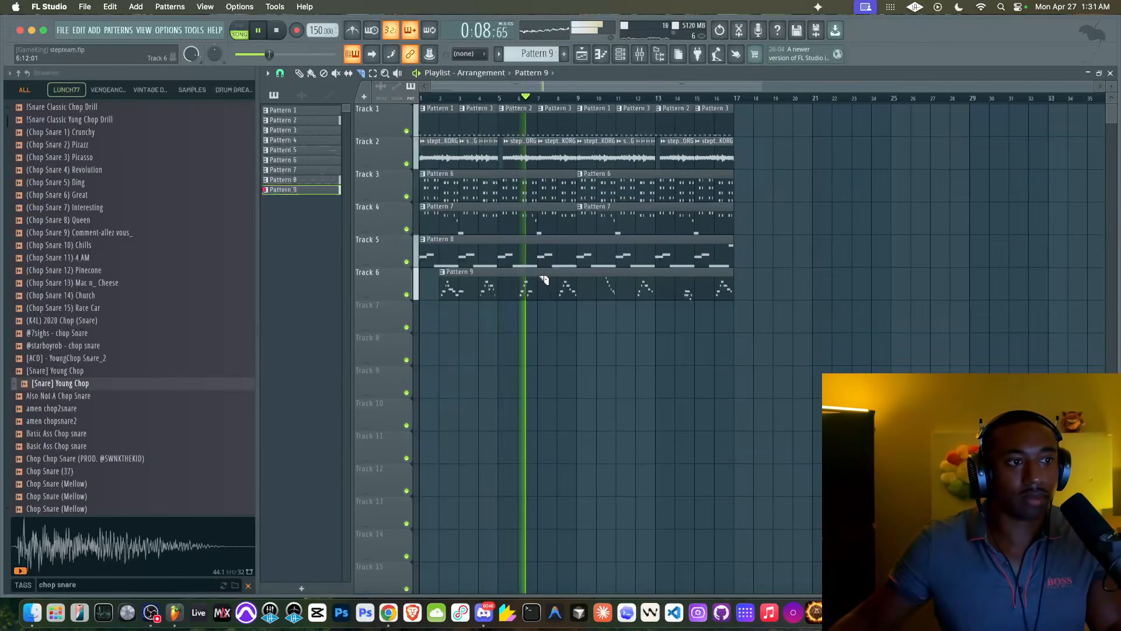
left_click(620, 53)
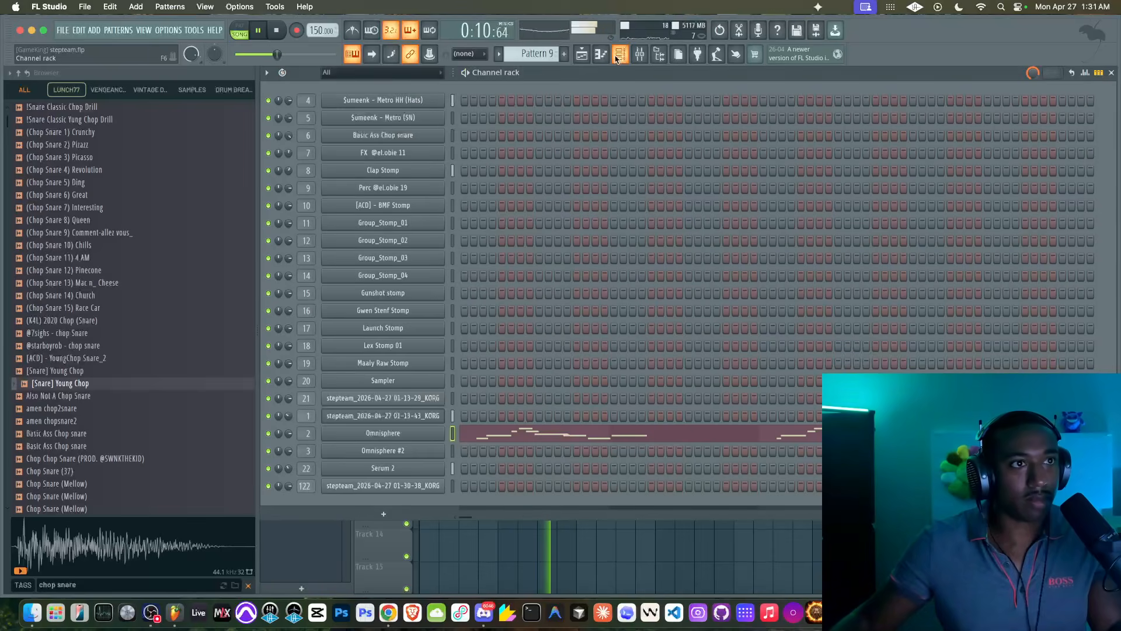
key("space")
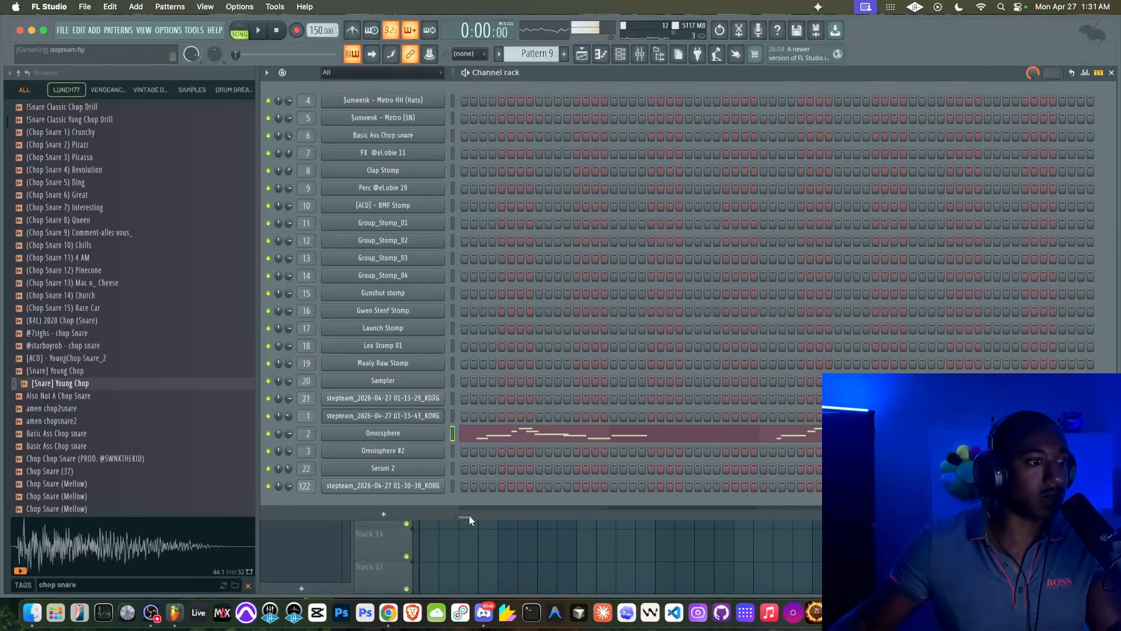
key("F5")
key("space")
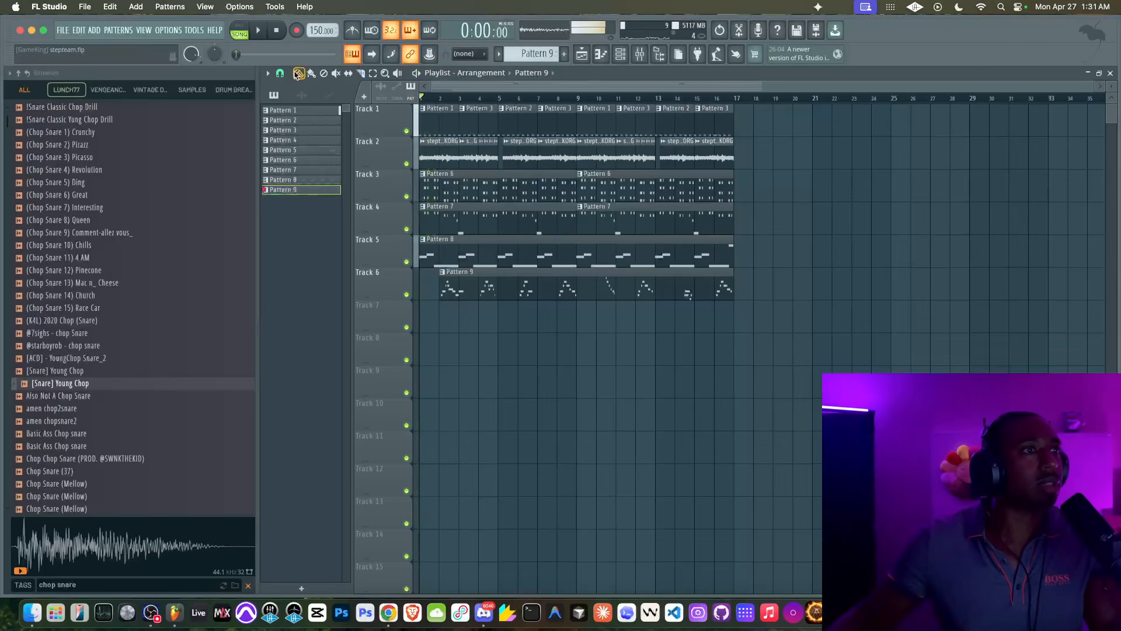
Show the channel rack with Pattern 6 as the active pattern
left_click(620, 54)
scroll(530, 54, "up", 4)
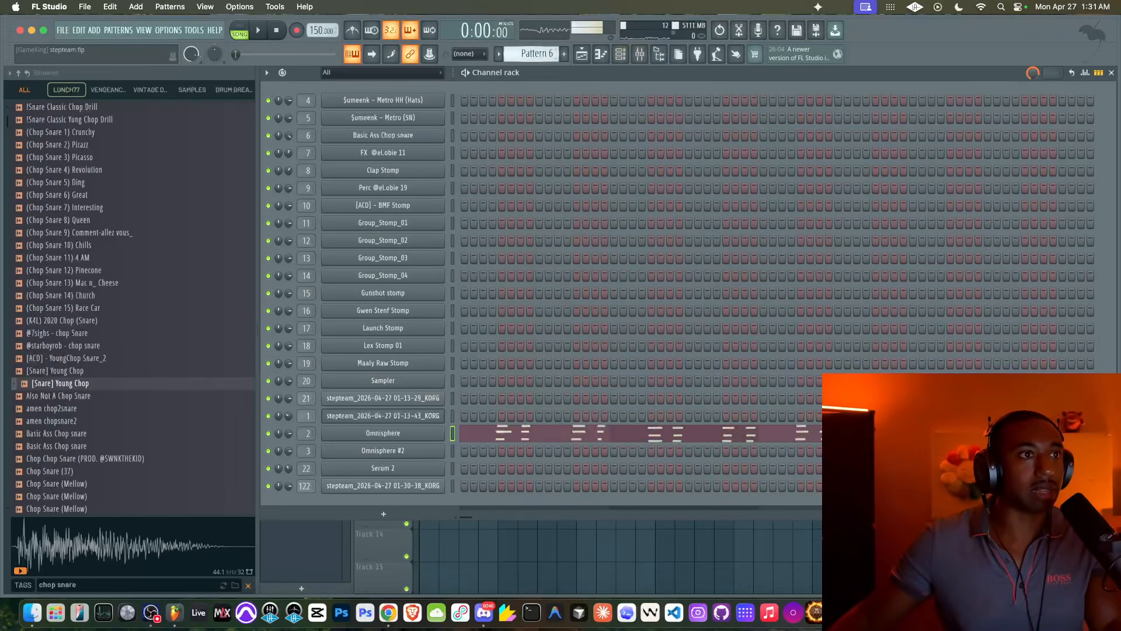
scroll(529, 54, "down", 2)
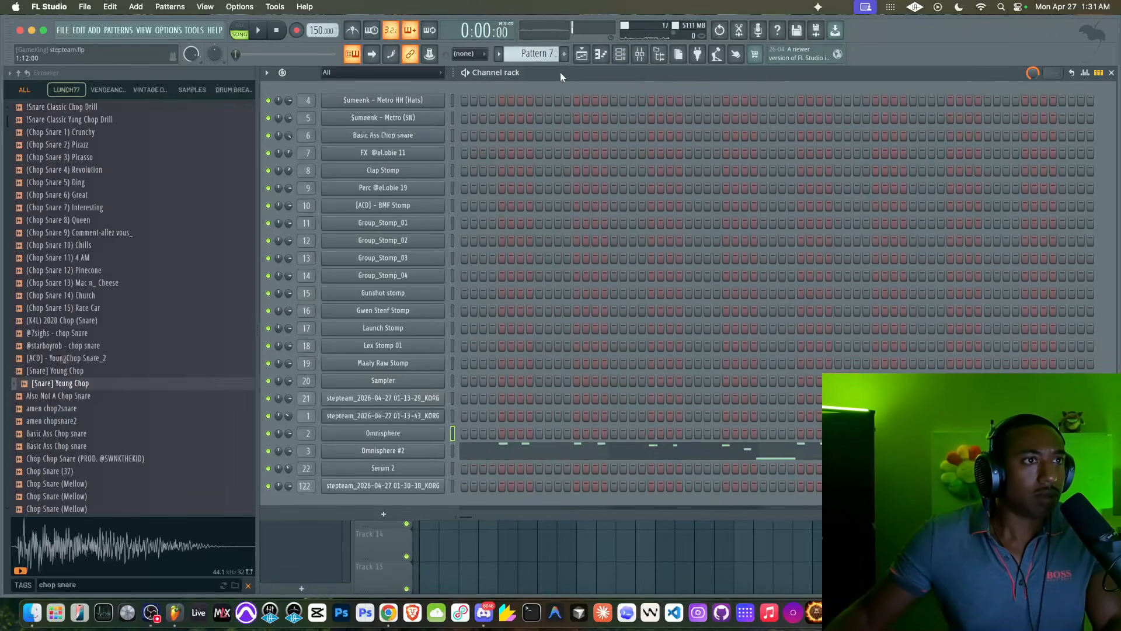
scroll(531, 54, "up", 1)
Listen to the Omnisphere channel's current Keyscape patch, look through its patch directories and close the plugin
left_click(418, 435)
key("space")
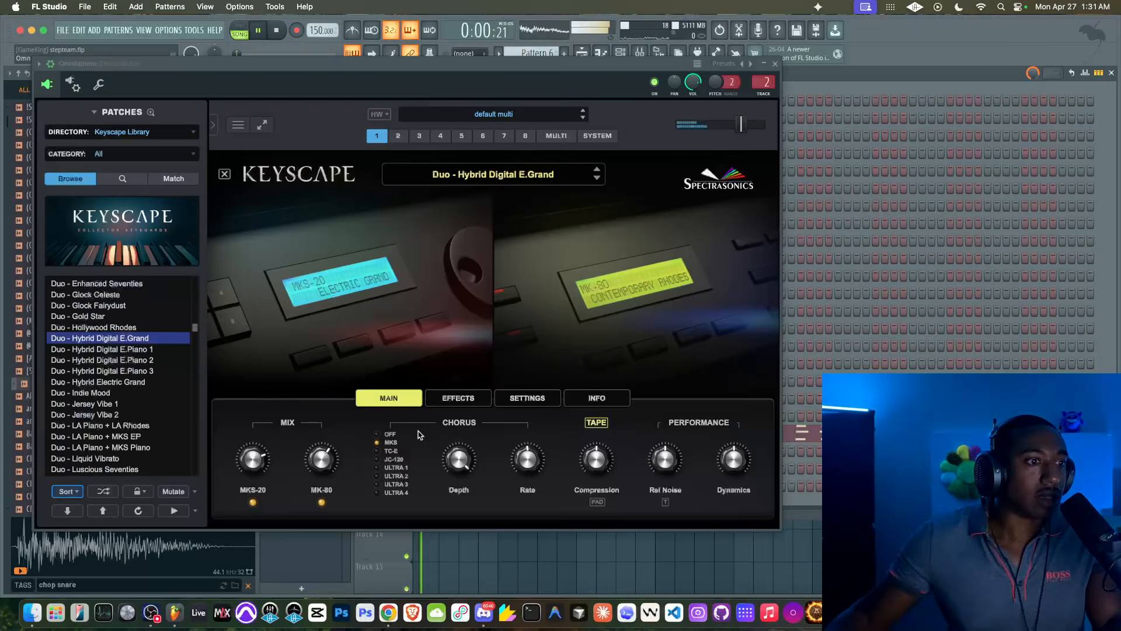
left_click(163, 125)
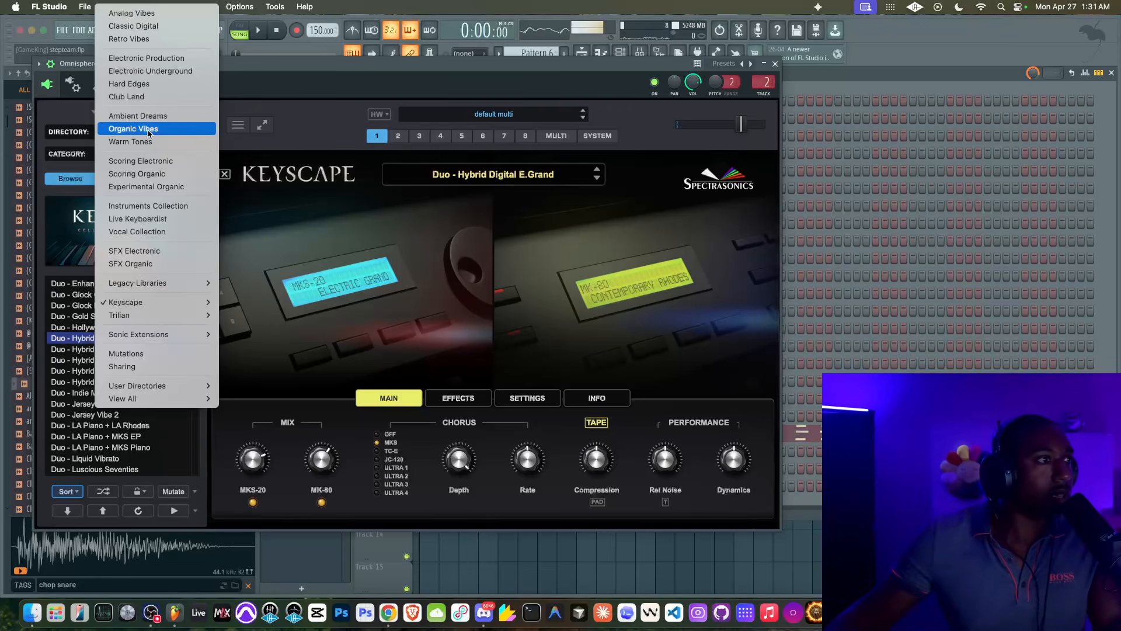
mouse_move(146, 302)
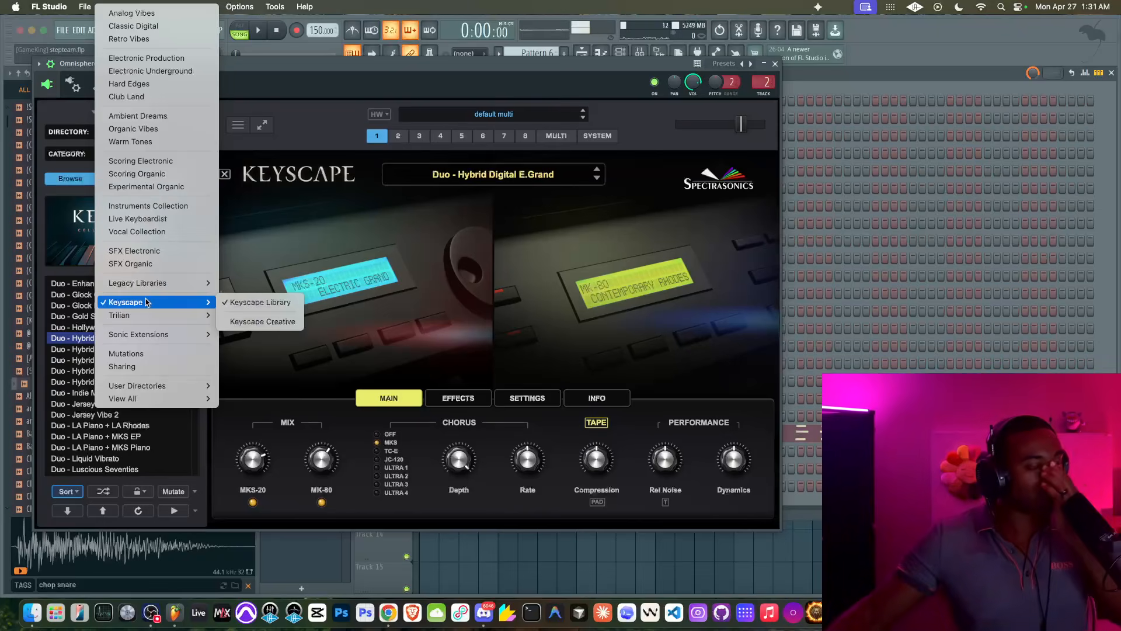
left_click(775, 66)
left_click(775, 64)
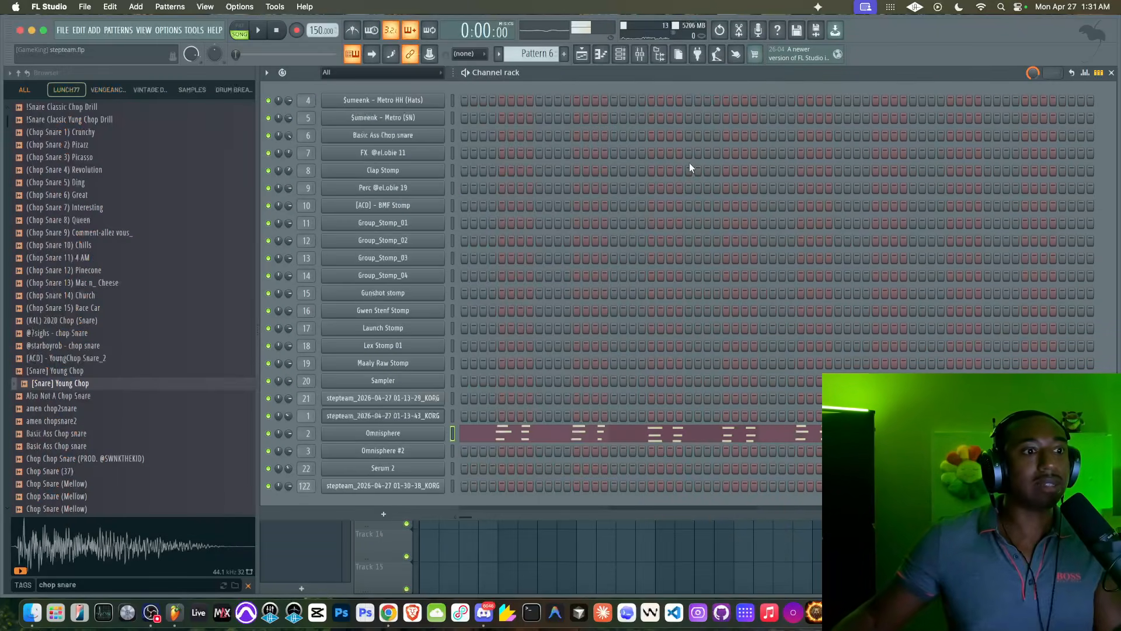
Replace the Omnisphere channel with Xpand!2, load the guitar preset +01 12 String Acoustic and start playback
right_click(422, 435)
mouse_move(496, 541)
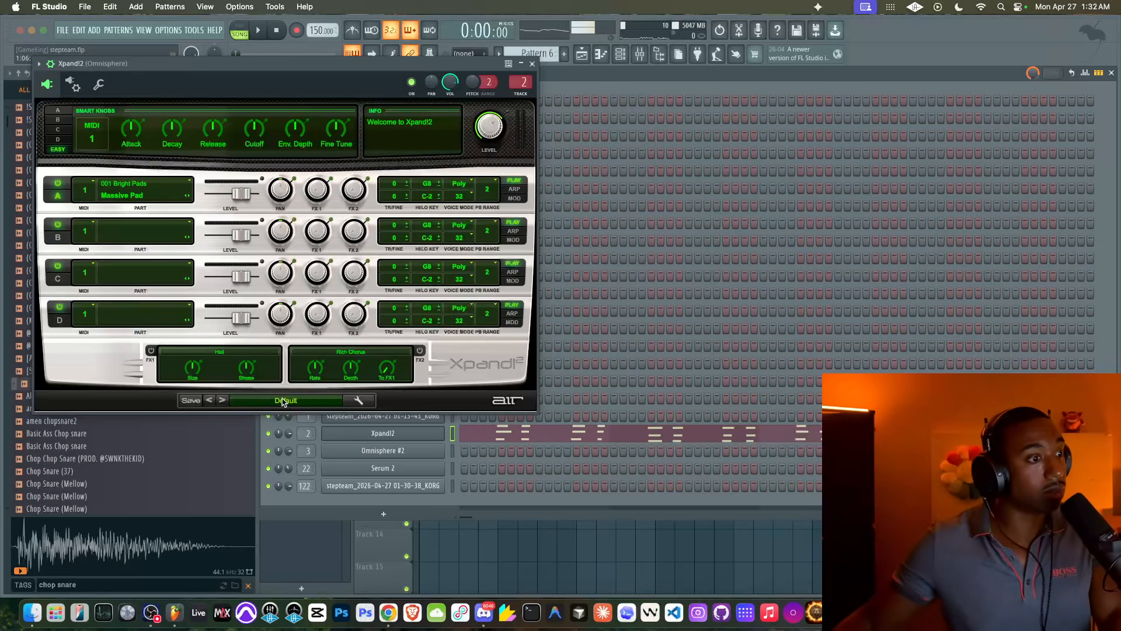
left_click(283, 401)
mouse_move(272, 537)
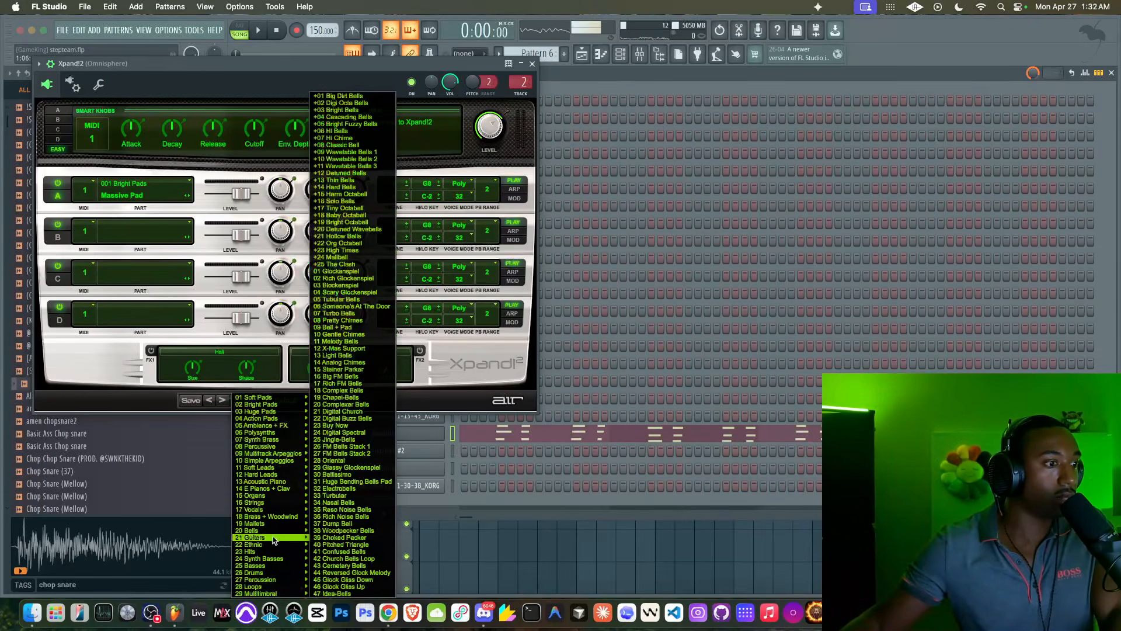
left_click(344, 20)
key("space")
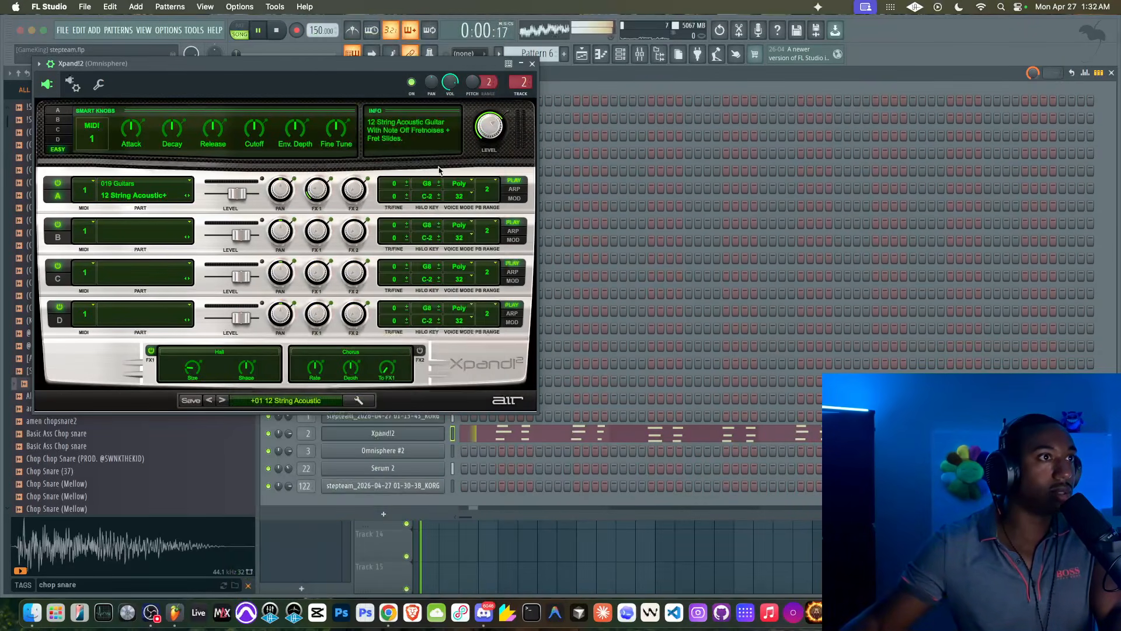
Change the Xpand!2 preset to +03 12 String Harmonics while the song plays, and close the plugin
left_click(531, 64)
left_click(351, 432)
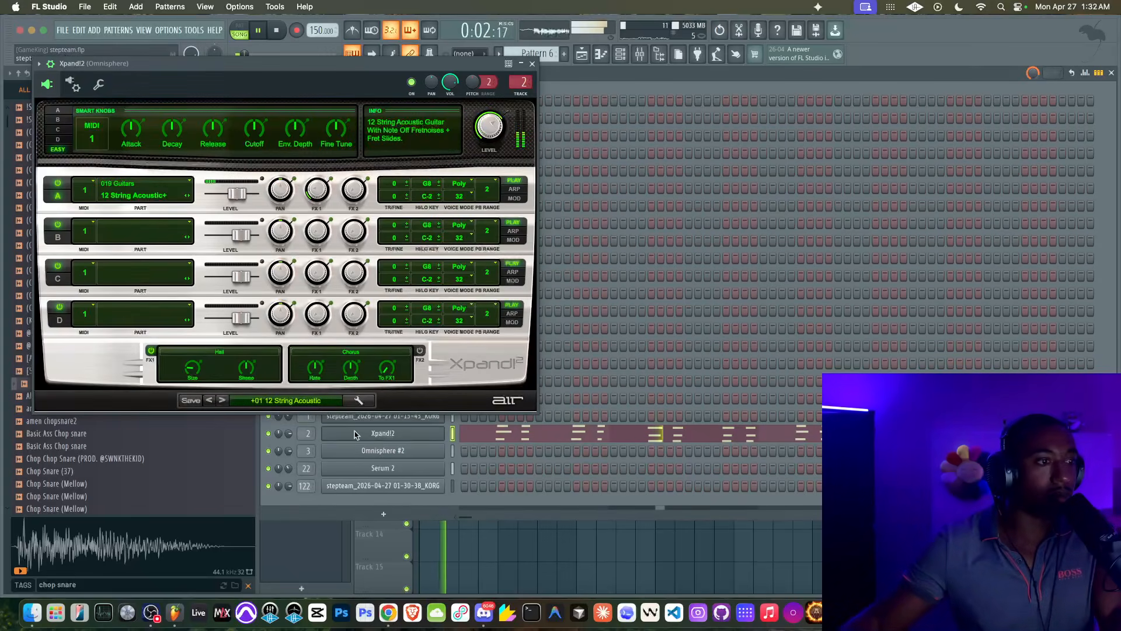
left_click(221, 401)
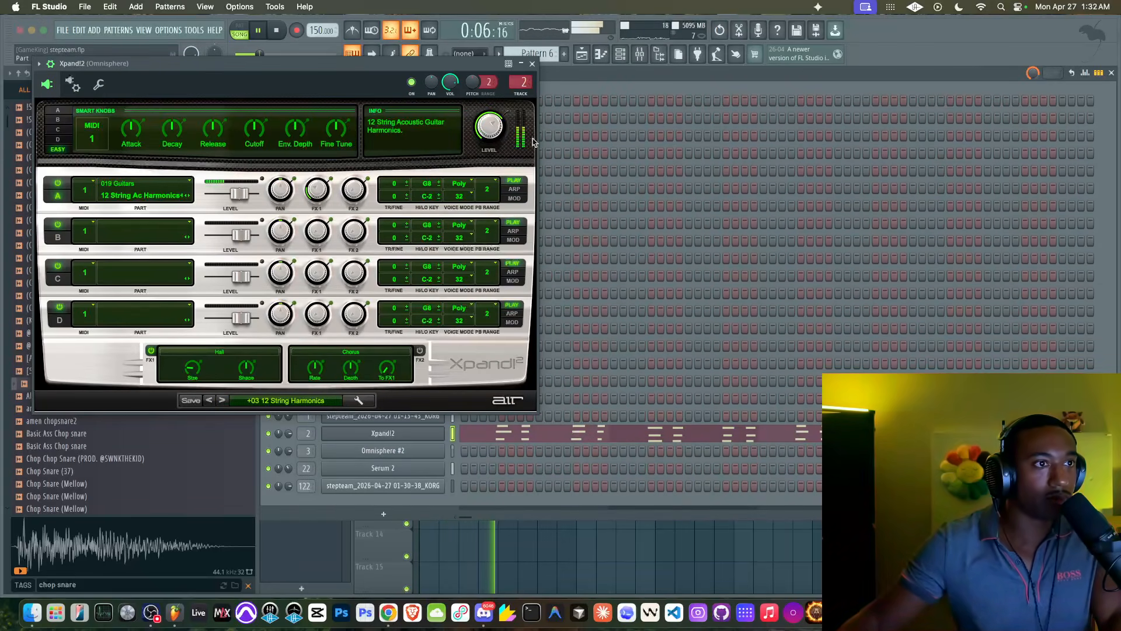
left_click(532, 63)
Switch to Chrome, listen to parts of #stepTeam's track "maajins blatts" on SoundCloud as a reference, and minimise the browser
left_click(388, 612)
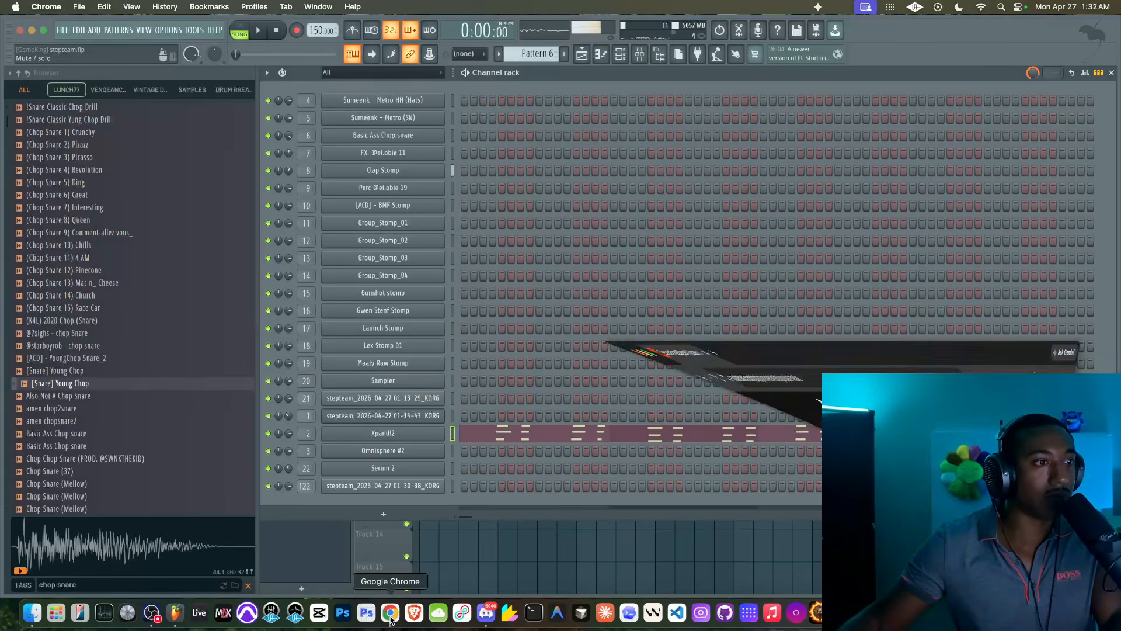
left_click(320, 299)
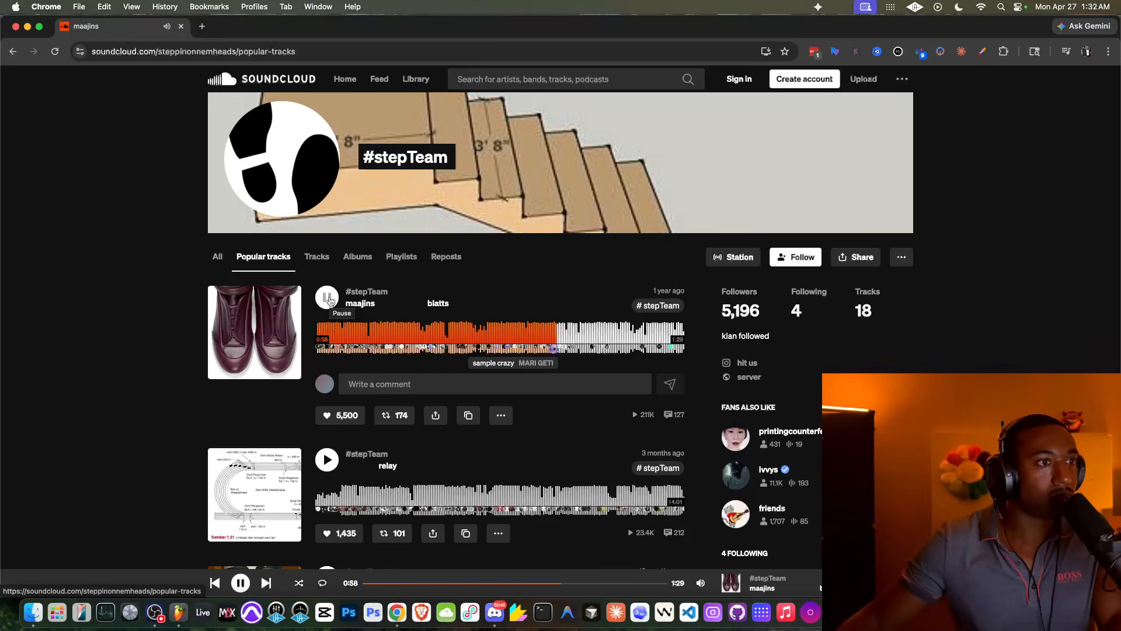
left_click(328, 298)
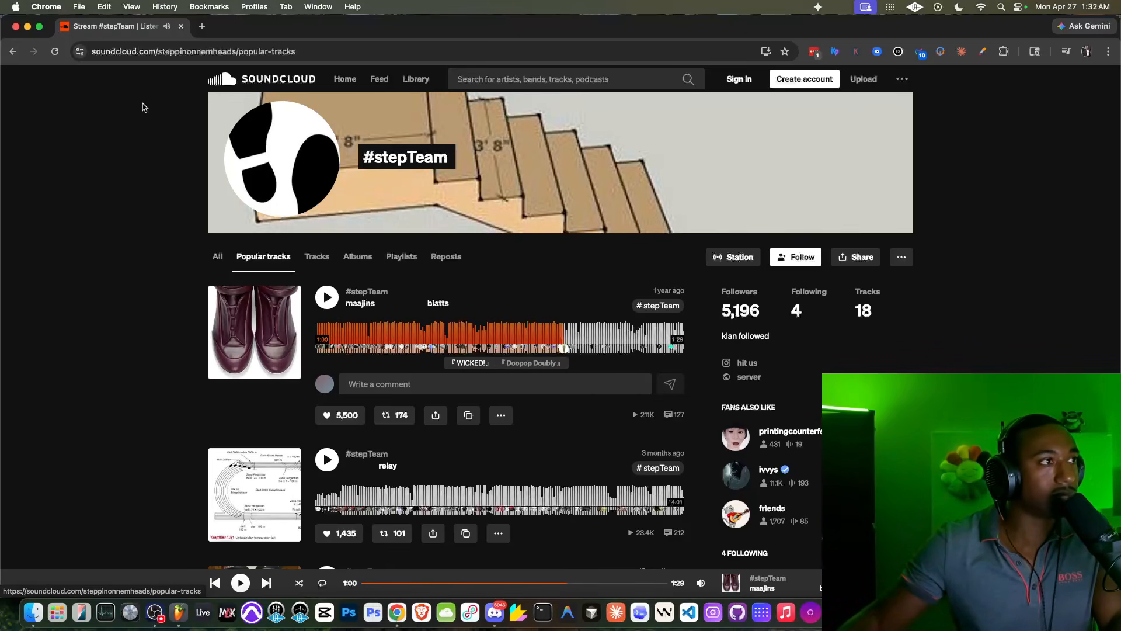
left_click(326, 298)
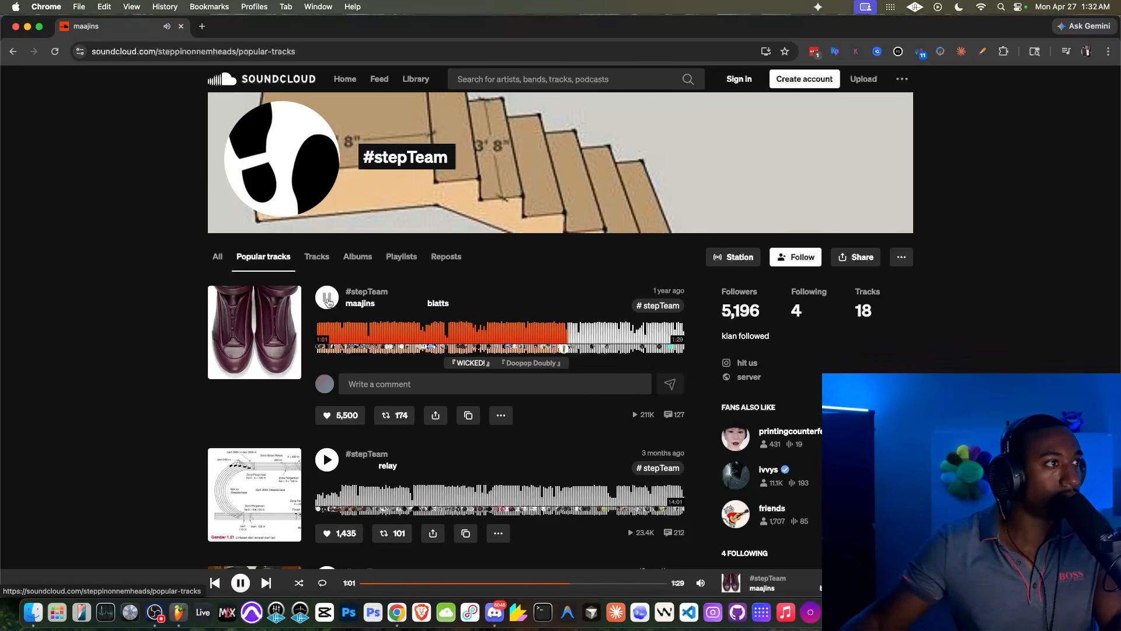
left_click(328, 299)
left_click(27, 27)
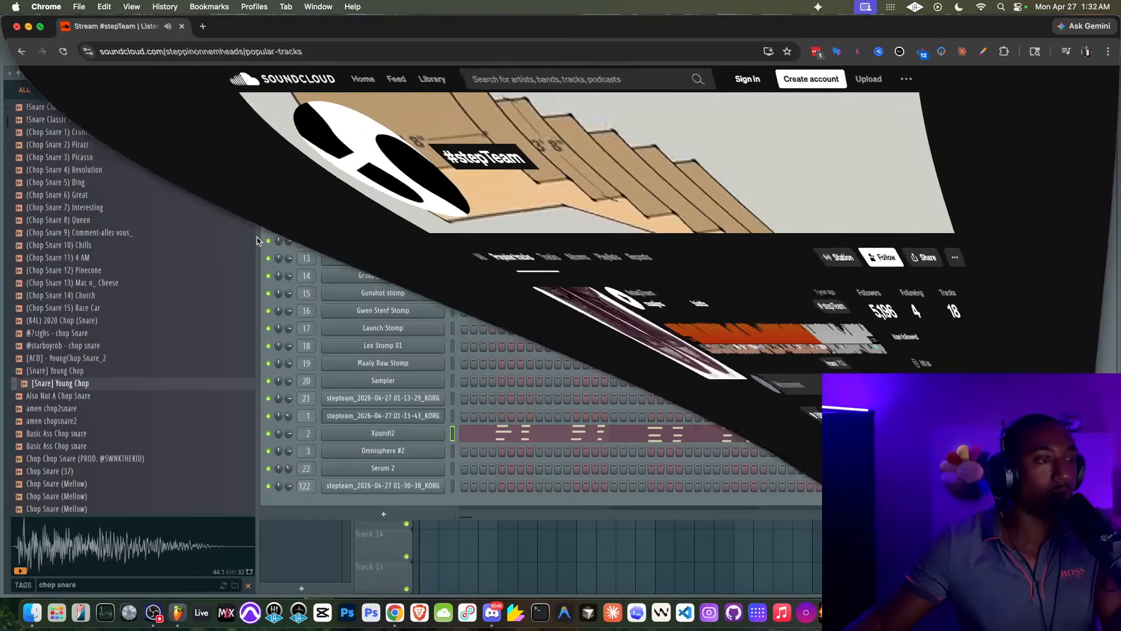
Listen to Pattern 6 with the Xpand!2 guitar sound, look through the preset categories and close the plugin
left_click(438, 435)
key("space")
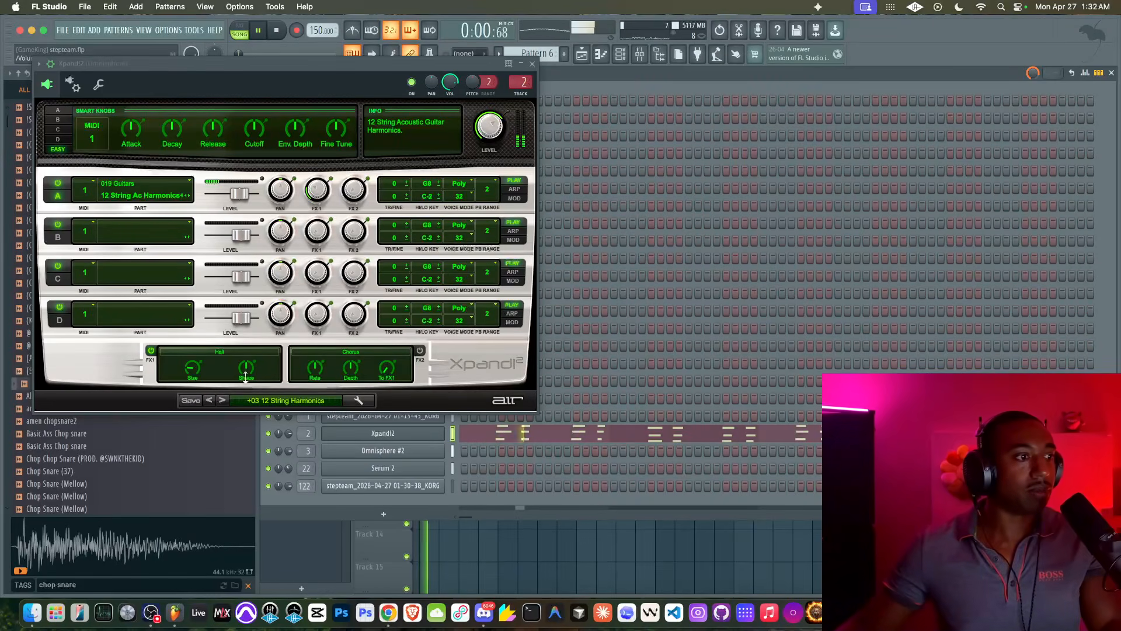
key("space")
left_click(223, 400)
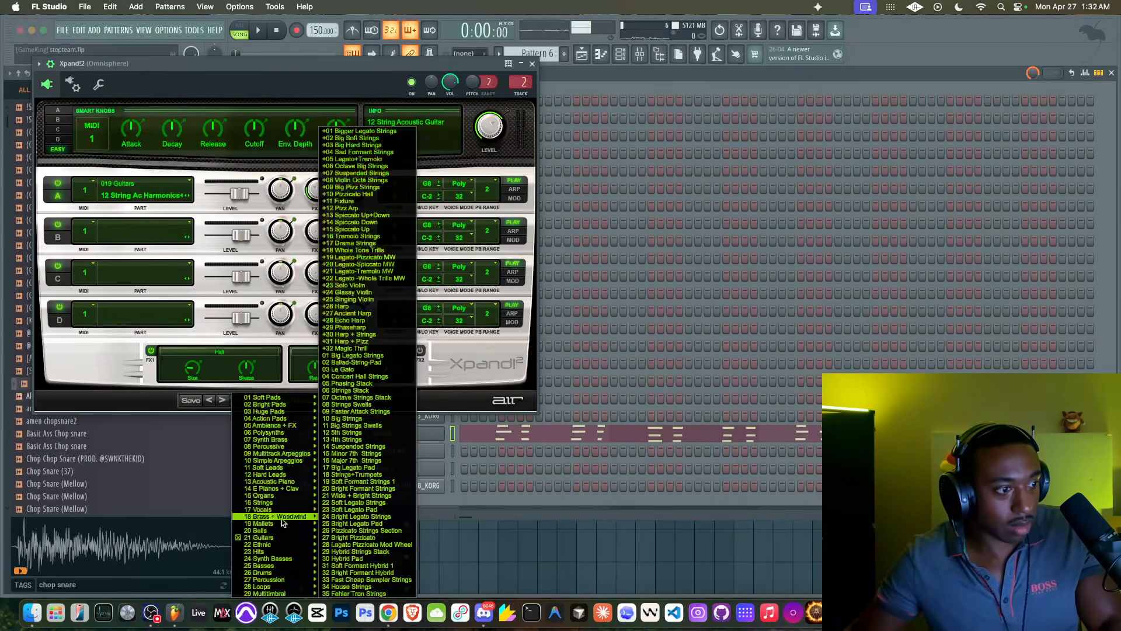
mouse_move(281, 570)
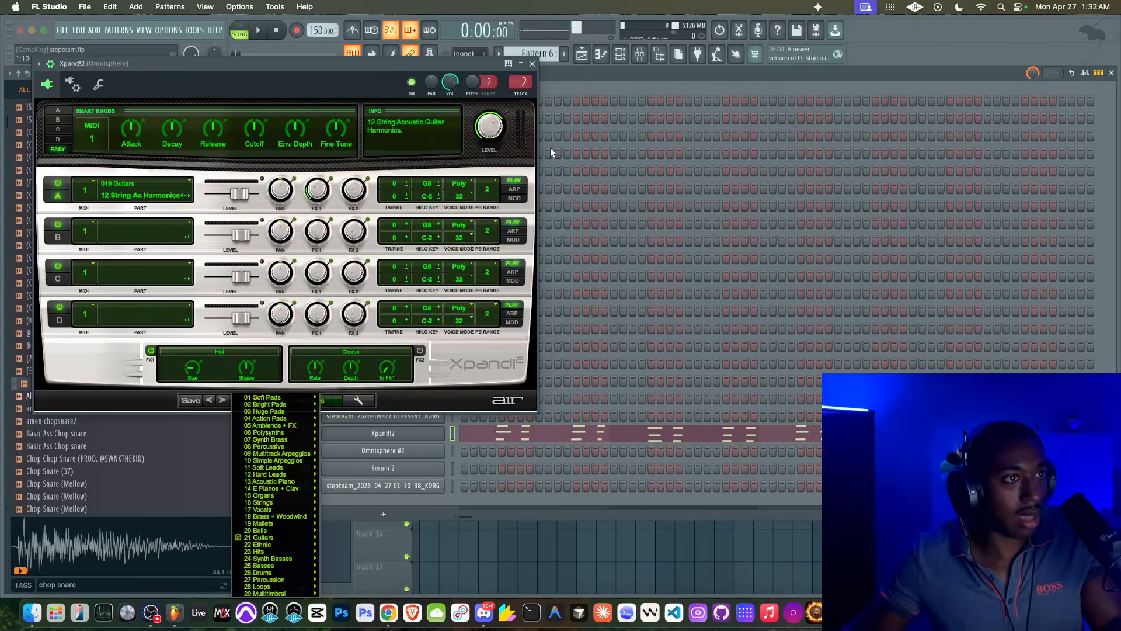
left_click(532, 65)
Replace the Xpand!2 channel with a fresh Omnisphere instance
right_click(395, 435)
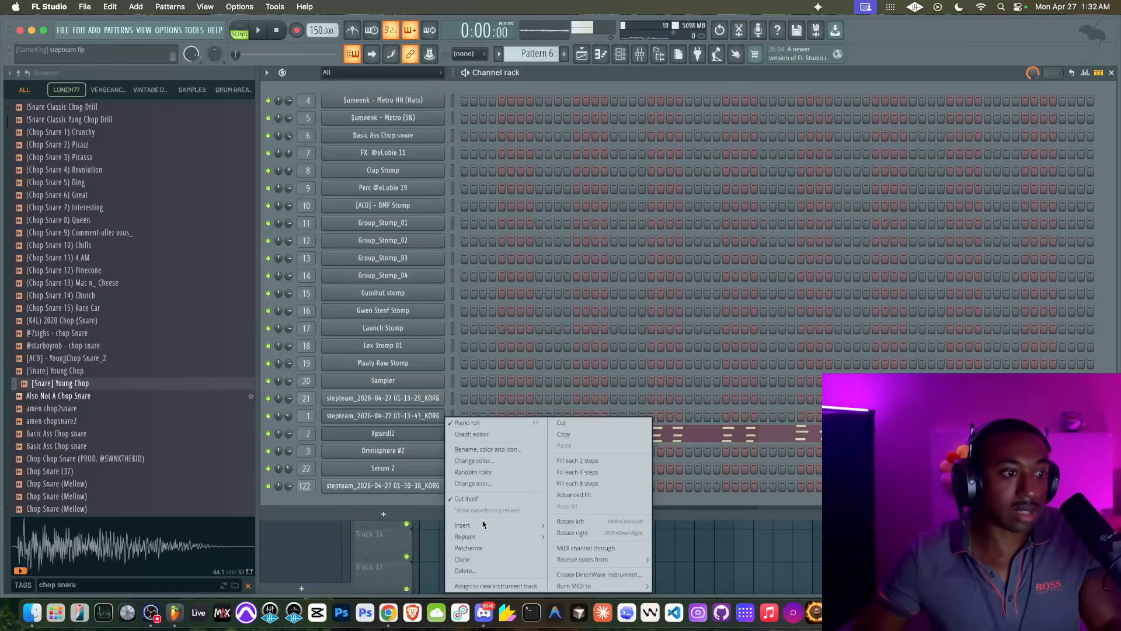
mouse_move(468, 536)
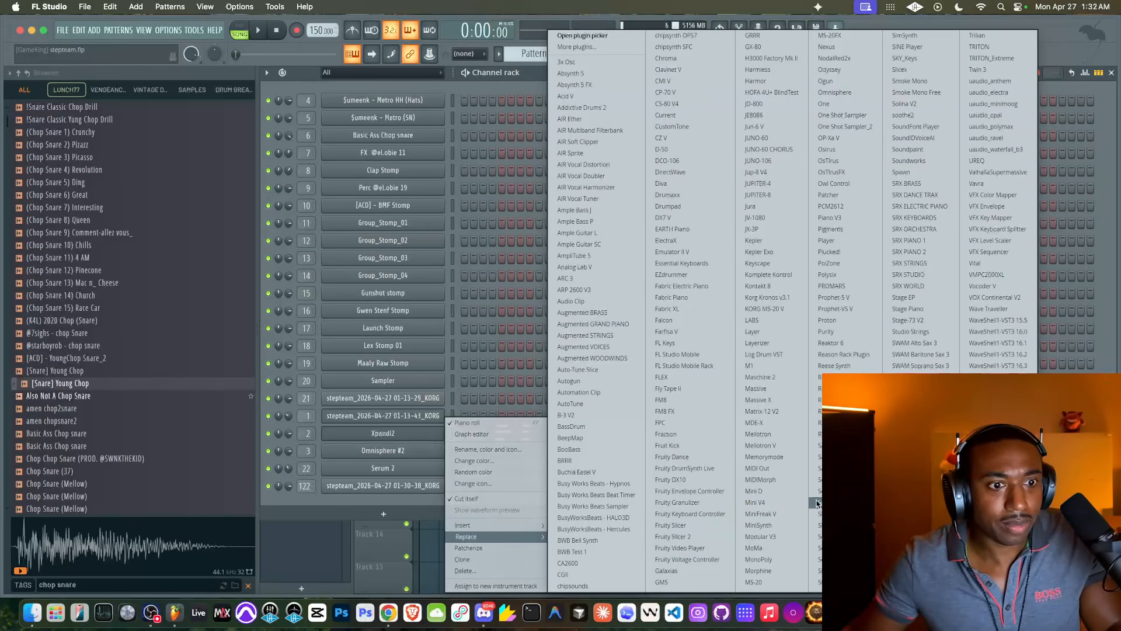
left_click(845, 95)
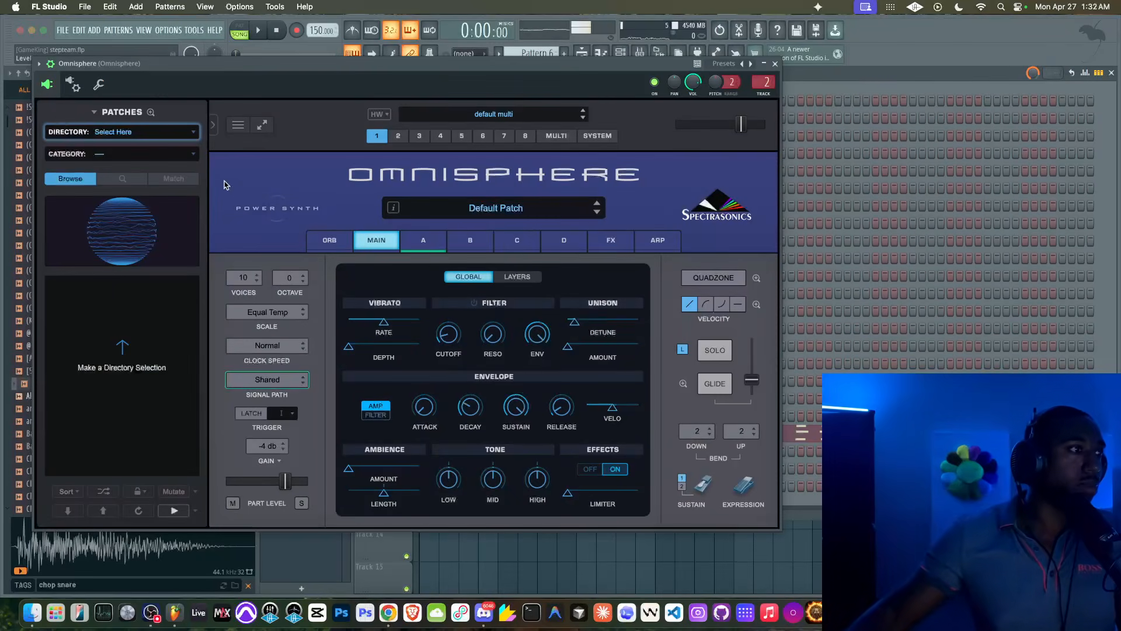
Set the Omnisphere patch browser's directory to All Omnisphere and its category to All
left_click(143, 132)
mouse_move(131, 506)
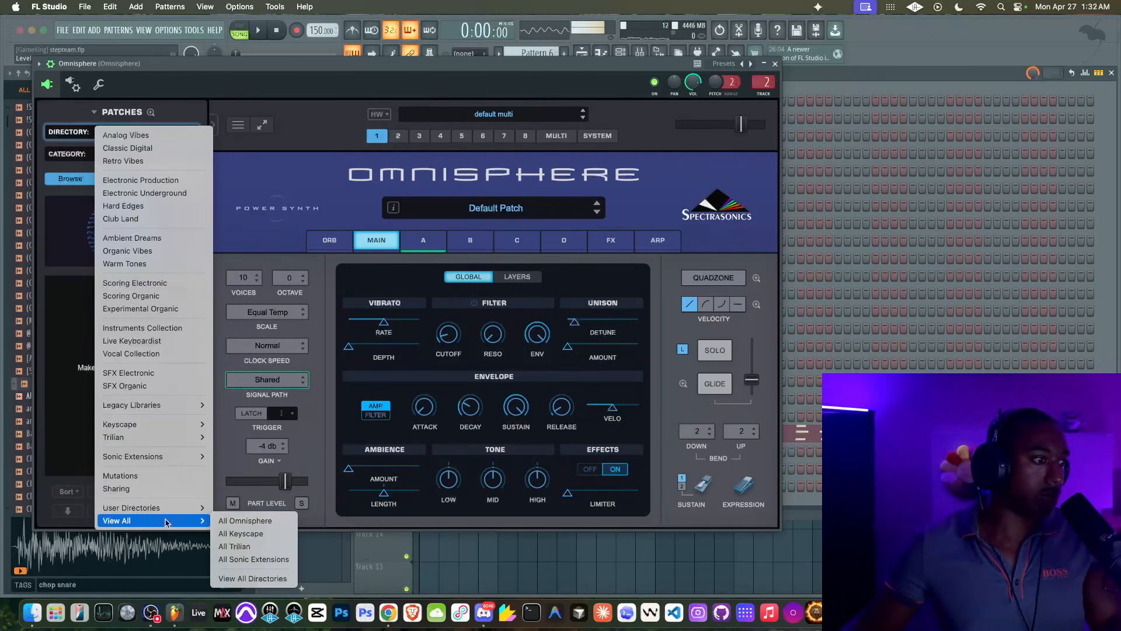
left_click(242, 518)
left_click(137, 153)
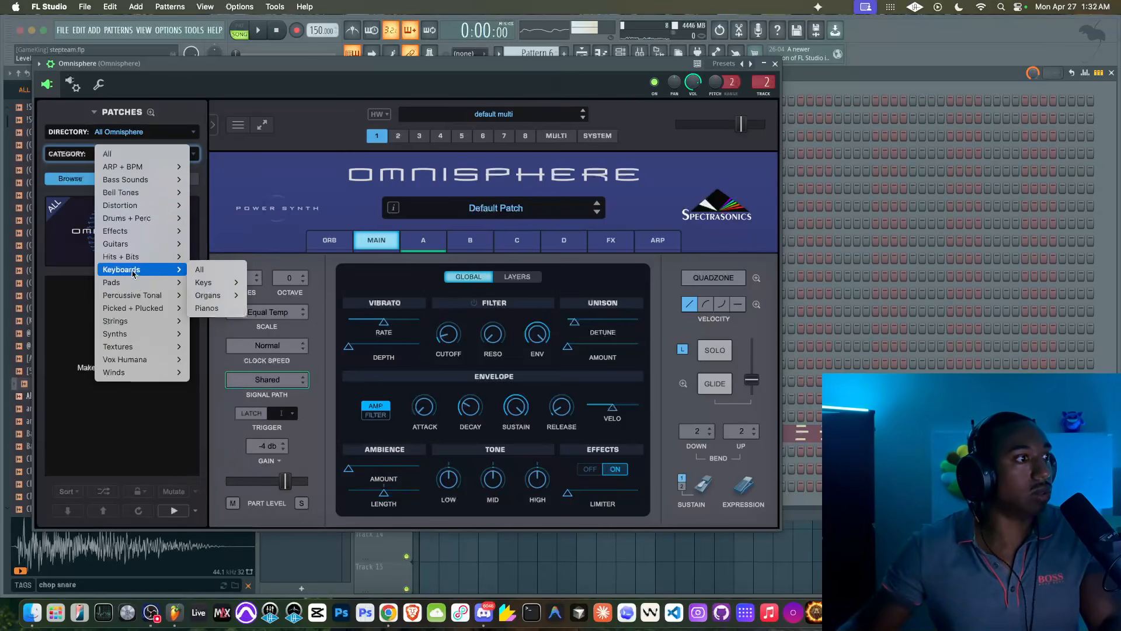
mouse_move(128, 284)
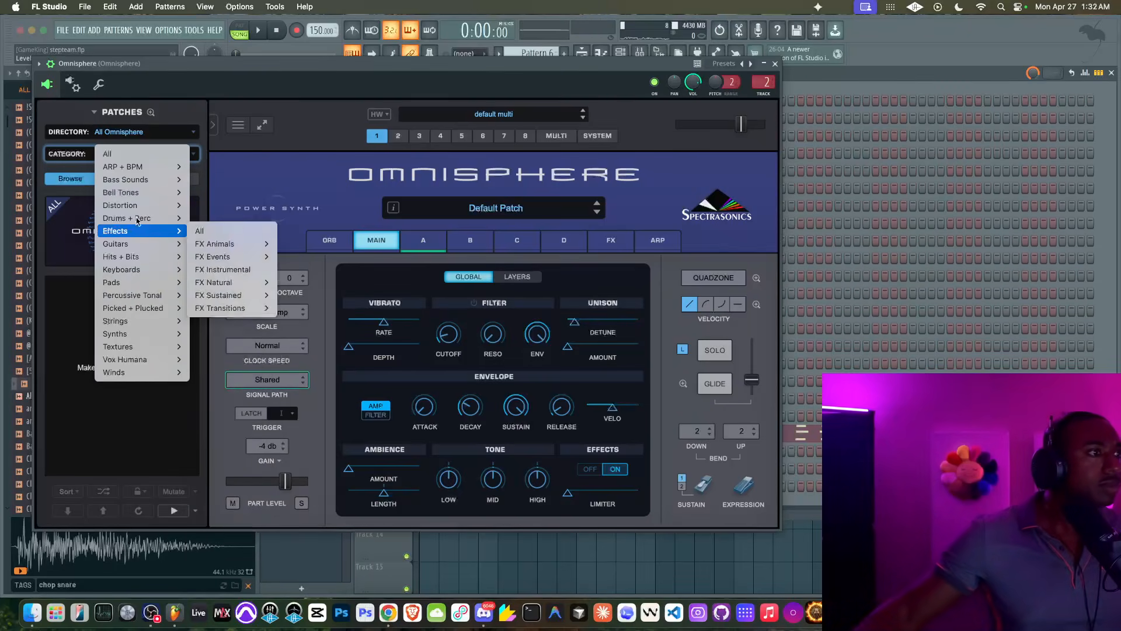
mouse_move(134, 172)
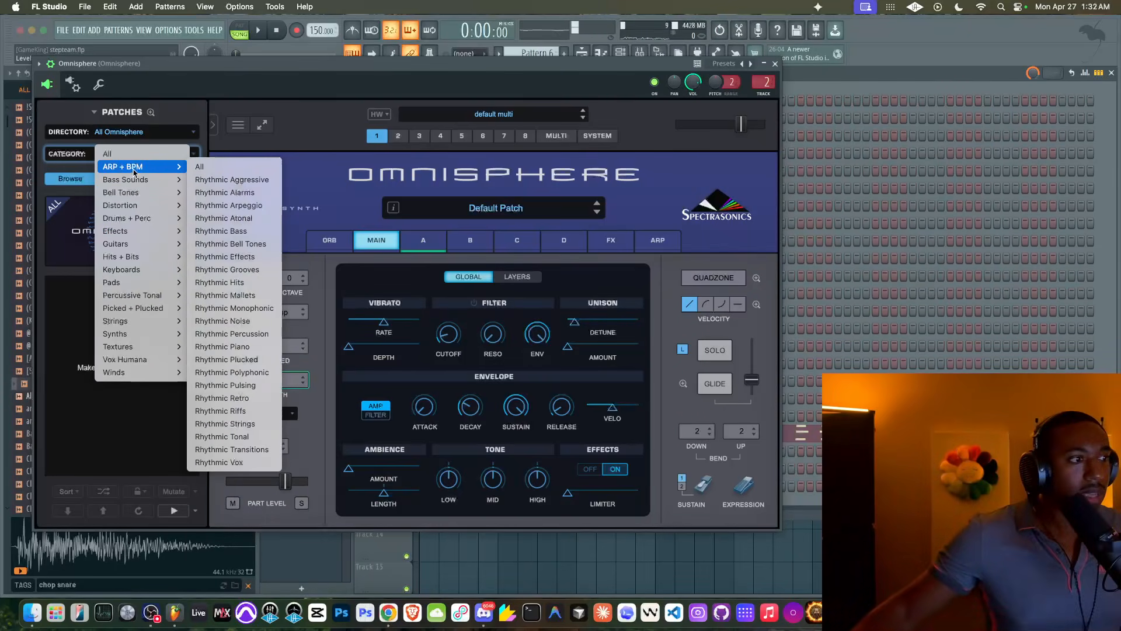
left_click(121, 155)
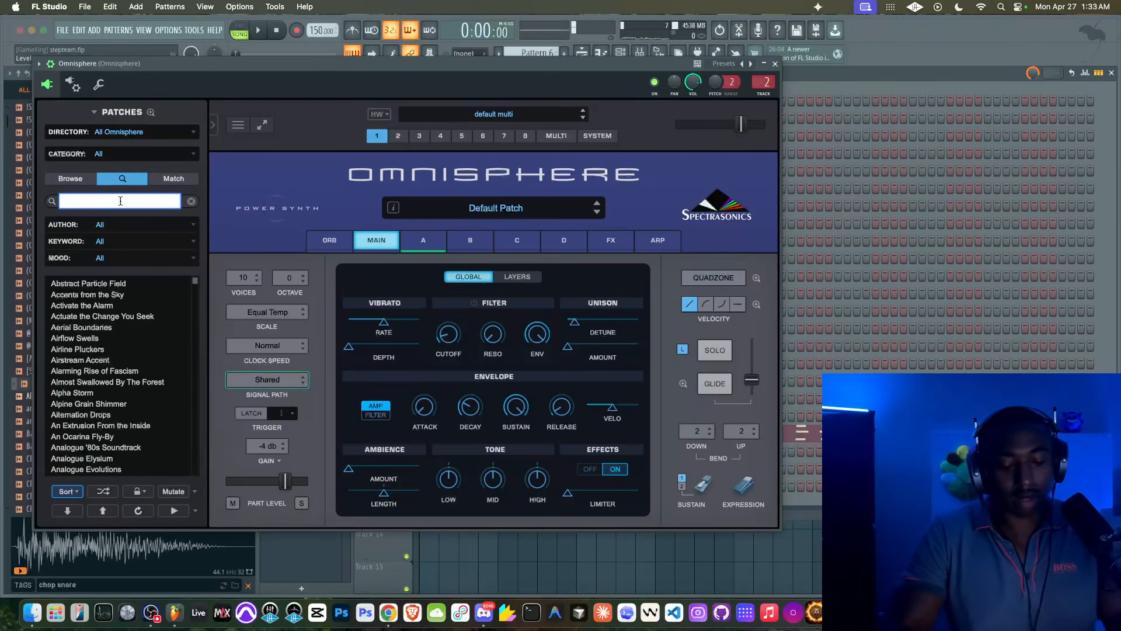
Search the Omnisphere patches for "brass" and audition Brassy Swellz 4 Tyrell Corp, More Jwambo and Neo Backwards Brass
type("brass")
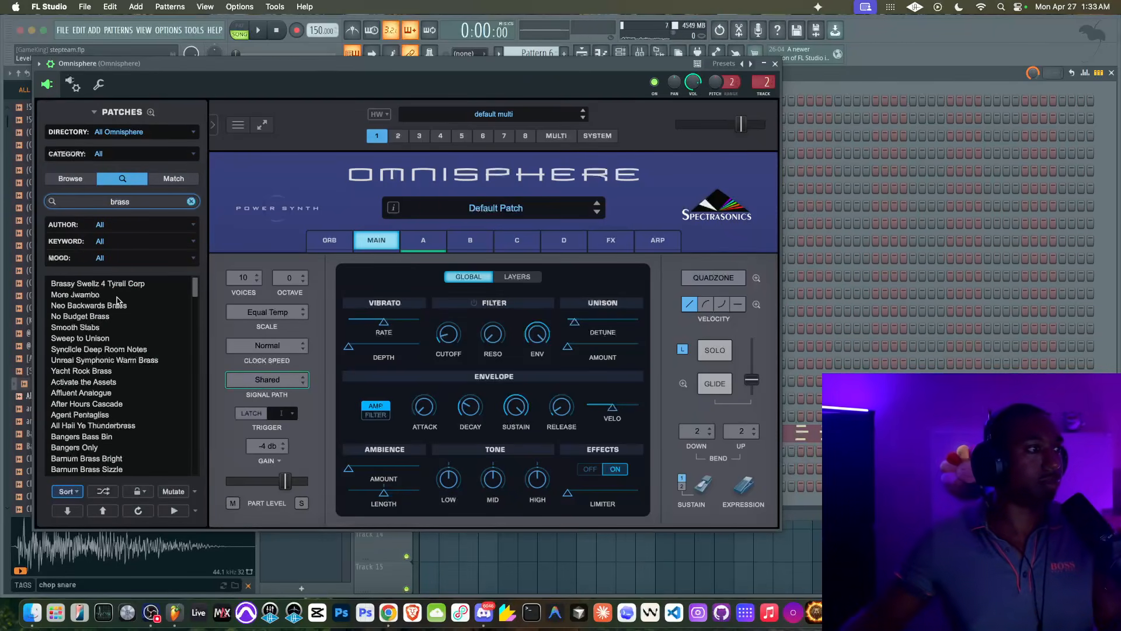
left_click(118, 286)
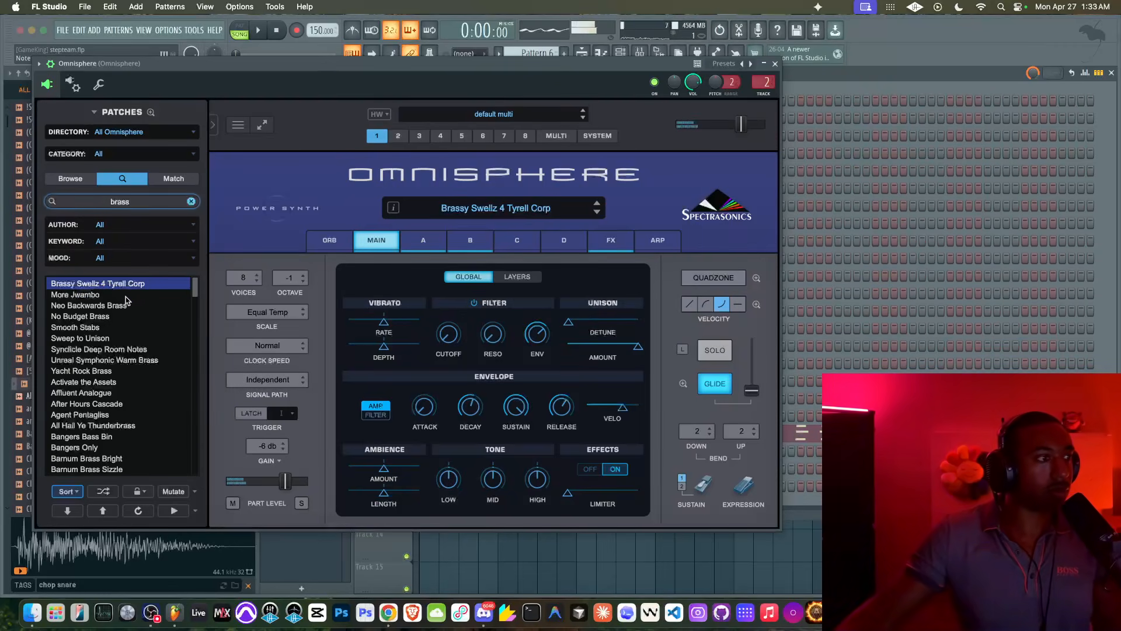
left_click(126, 297)
left_click(120, 305)
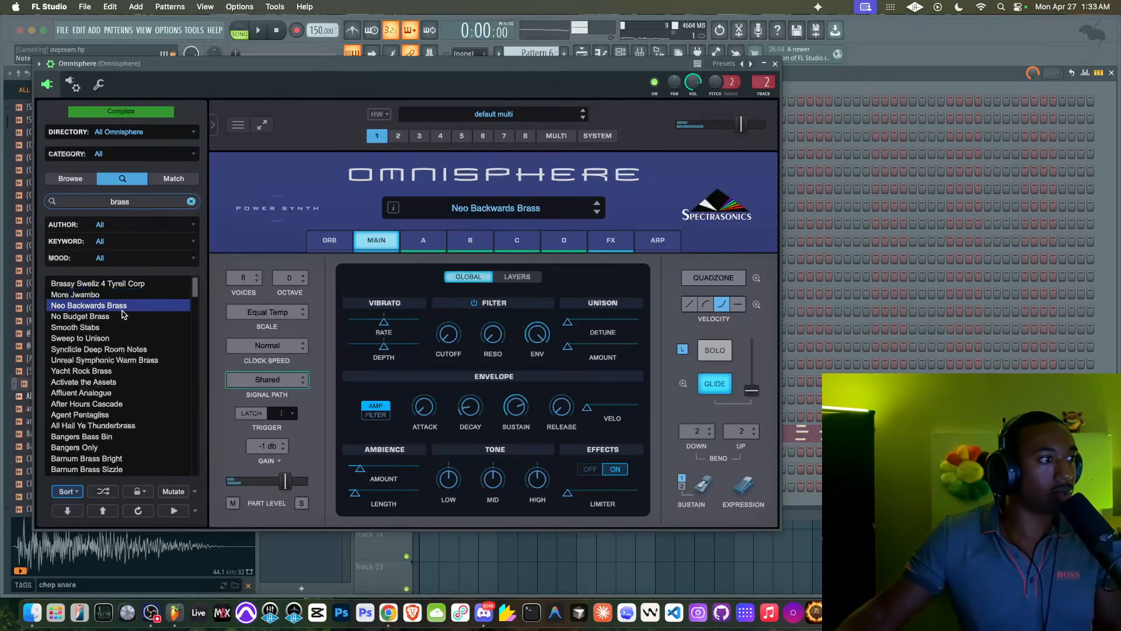
Play the song to hear Neo Backwards Brass in the beat, close the Omnisphere window and stop playback
key("space")
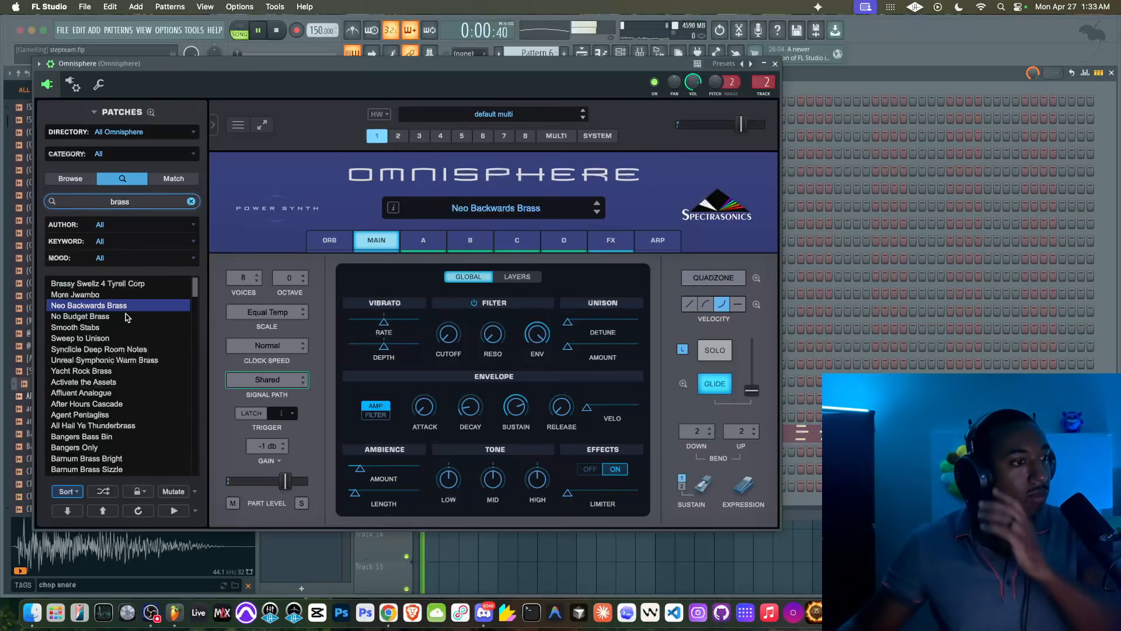
left_click(775, 63)
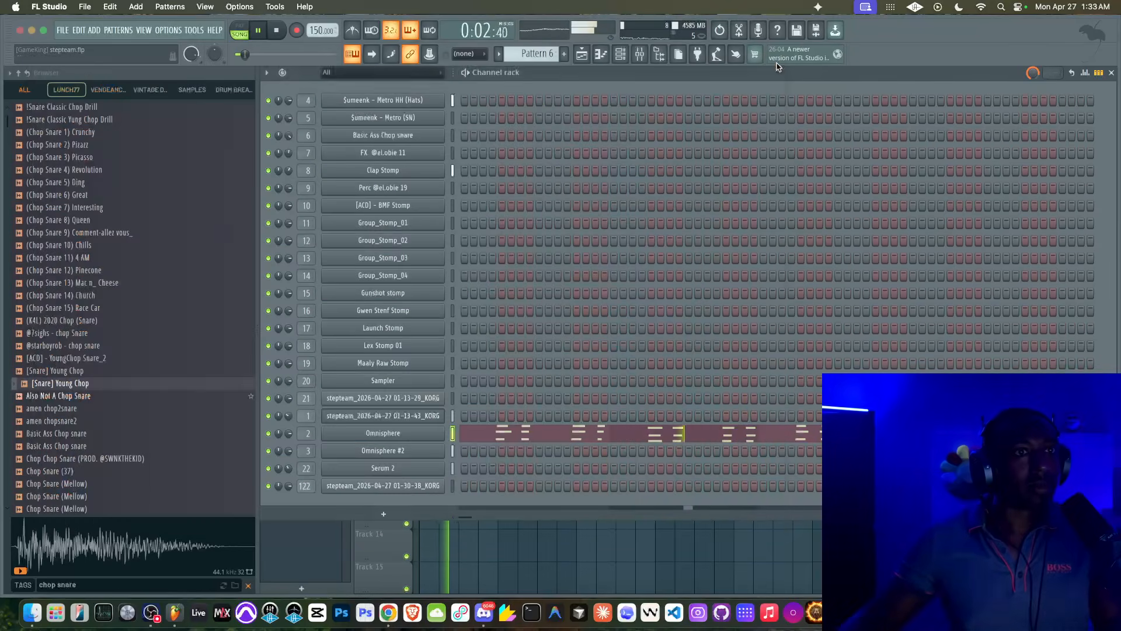
left_click(398, 434)
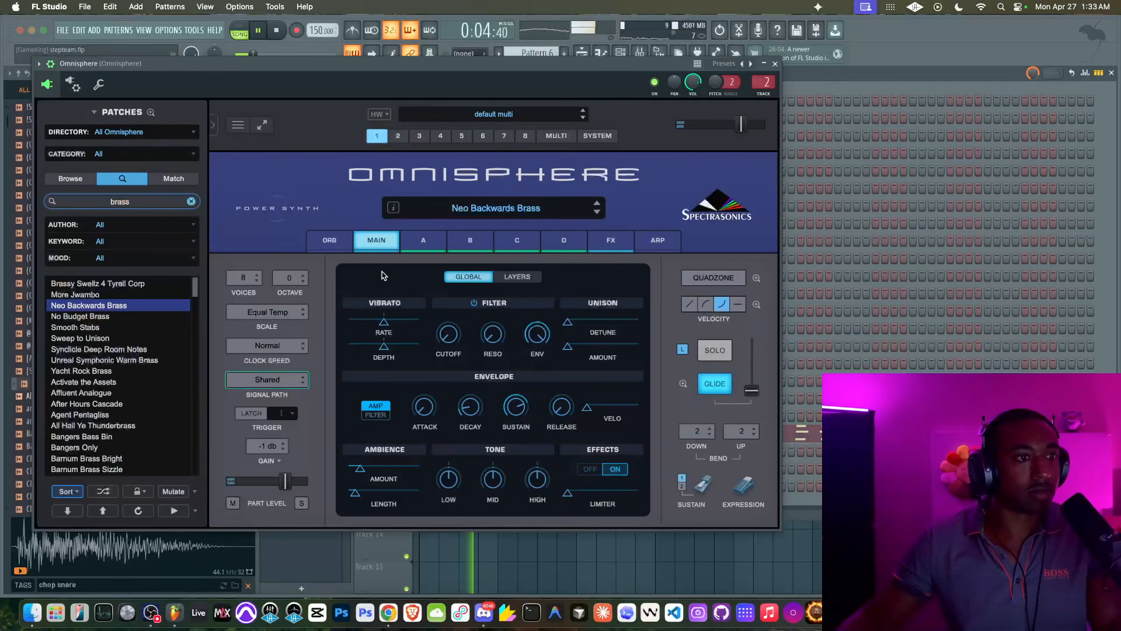
left_click(775, 64)
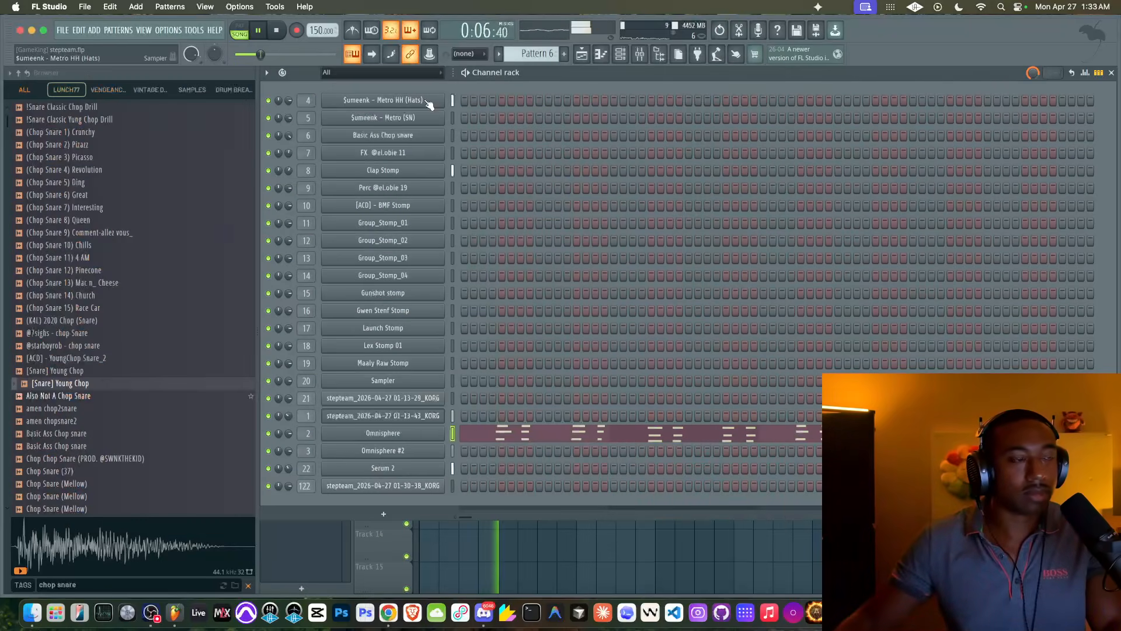
key("space")
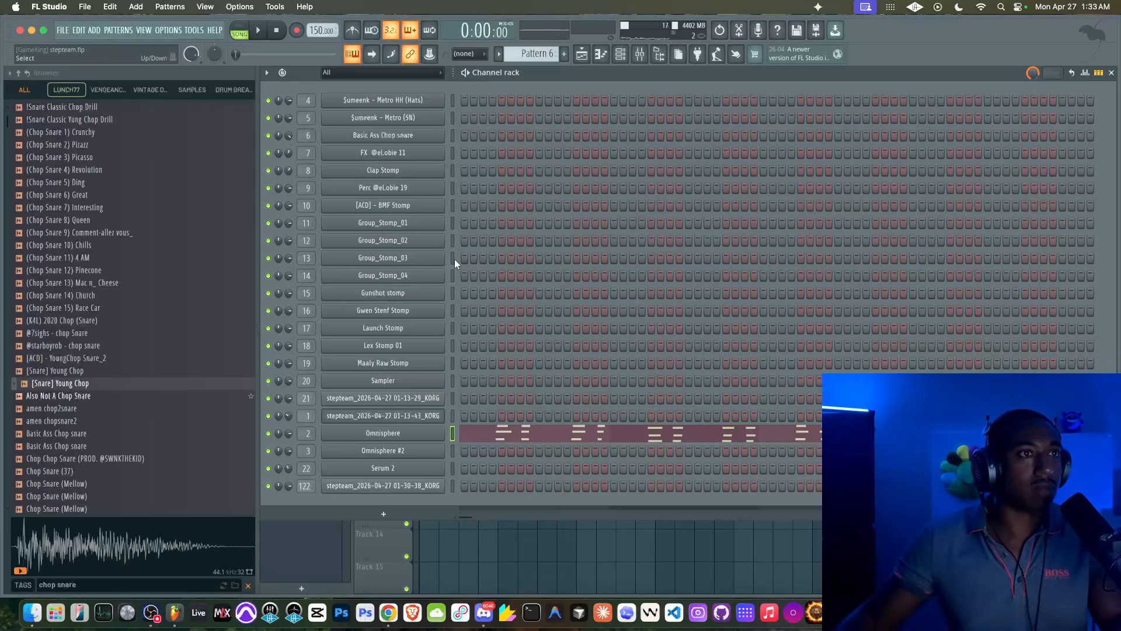
Reopen the Omnisphere channel and audition the brass patches from No Budget Brass down the results, ending on Yacht Rock Brass
left_click(385, 432)
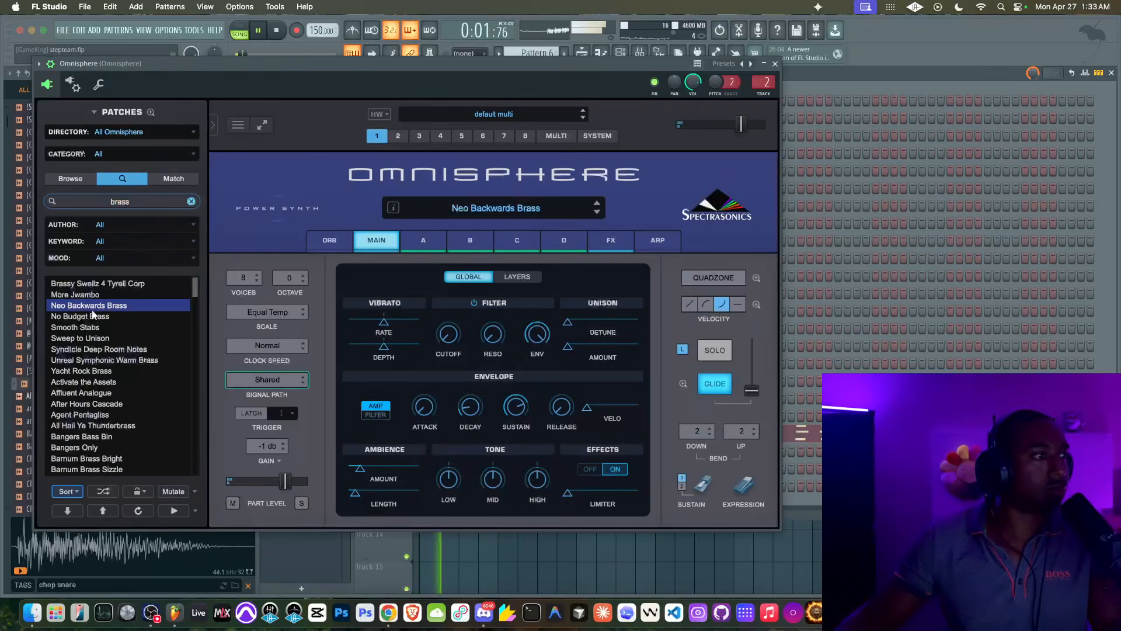
left_click(92, 315)
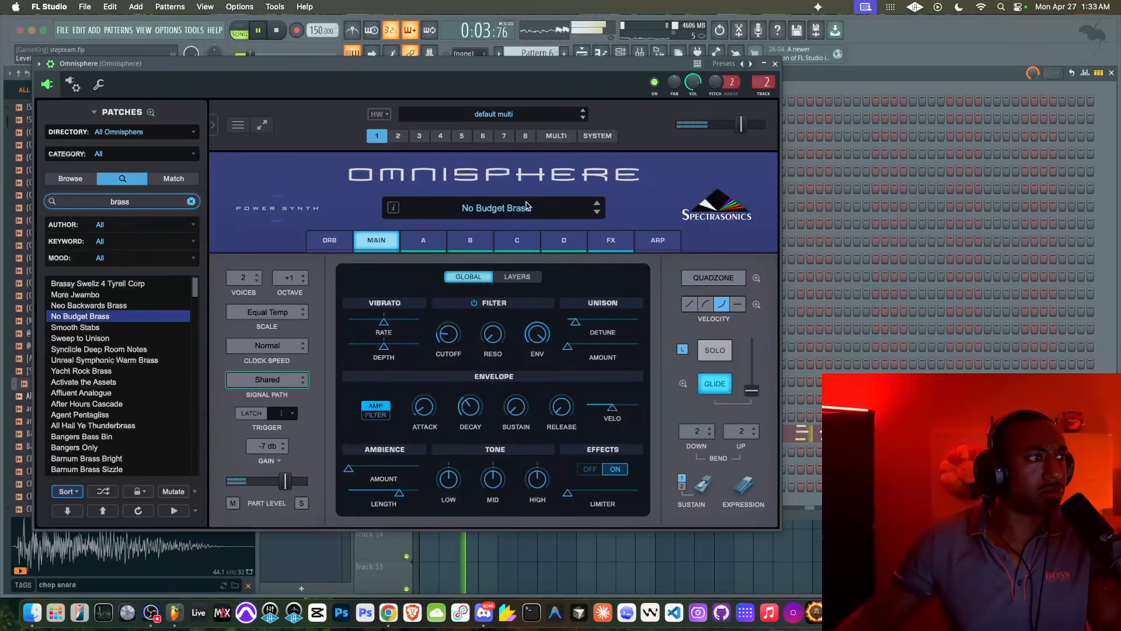
left_click(108, 328)
left_click(110, 339)
left_click(113, 349)
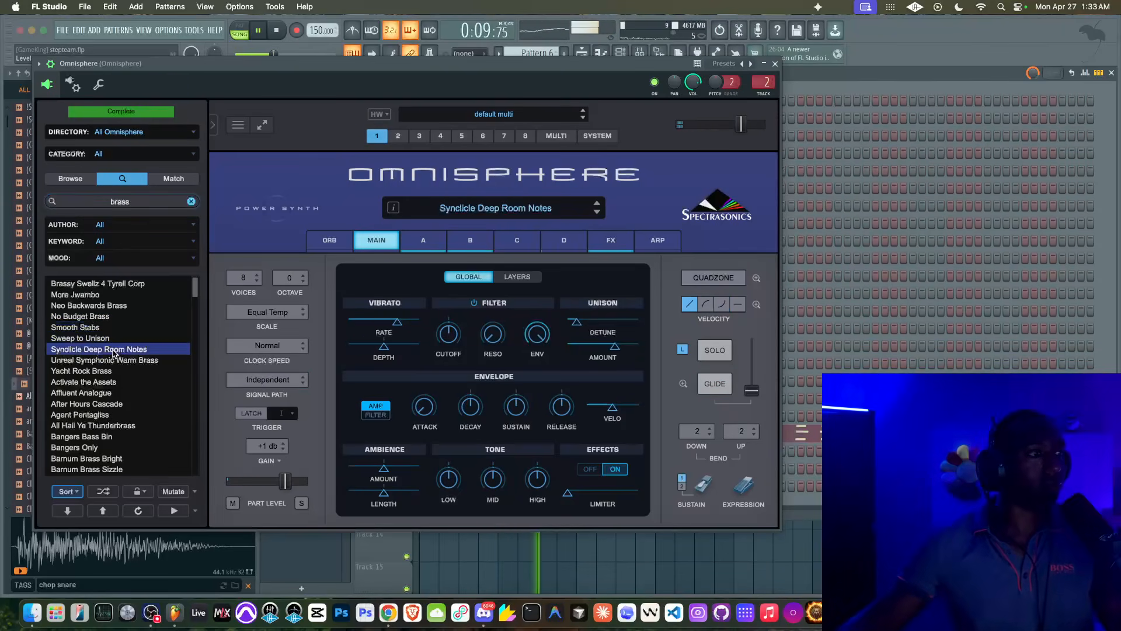
left_click(107, 360)
left_click(98, 371)
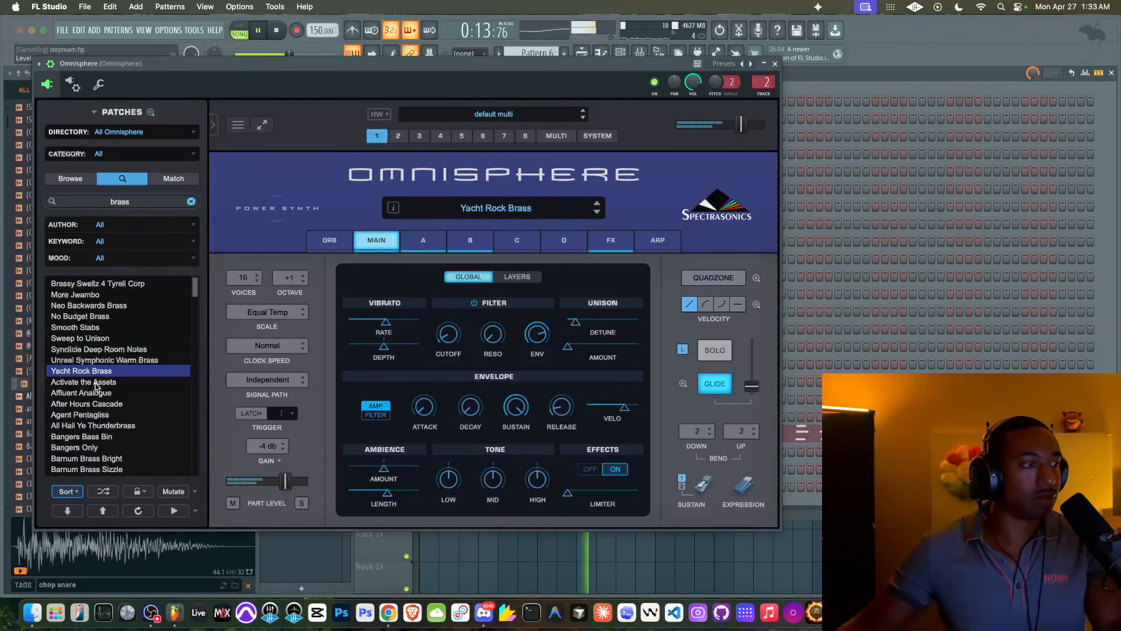
Adjust the filter envelope amount of Yacht Rock Brass on layer A and in the global settings, and close Omnisphere
left_click(424, 241)
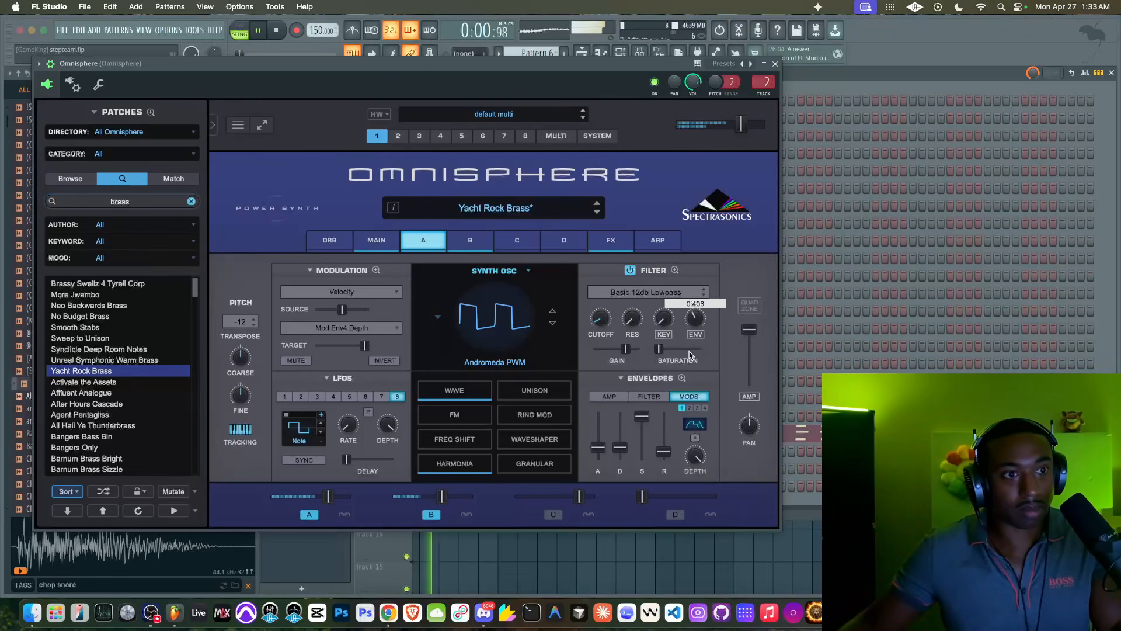
left_click(385, 241)
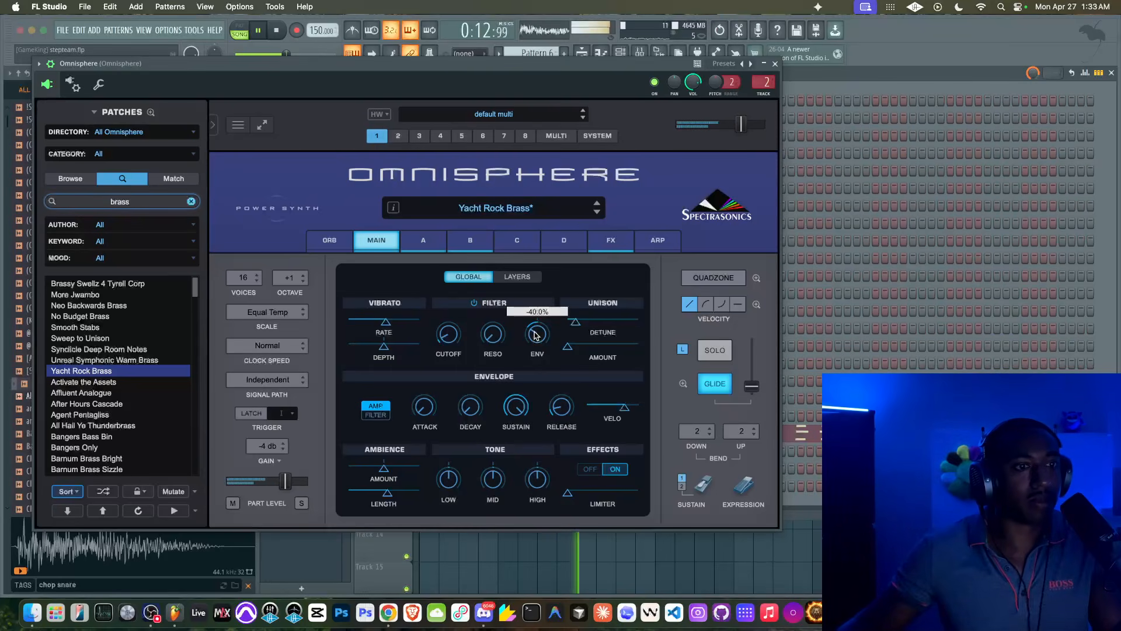
left_click(774, 63)
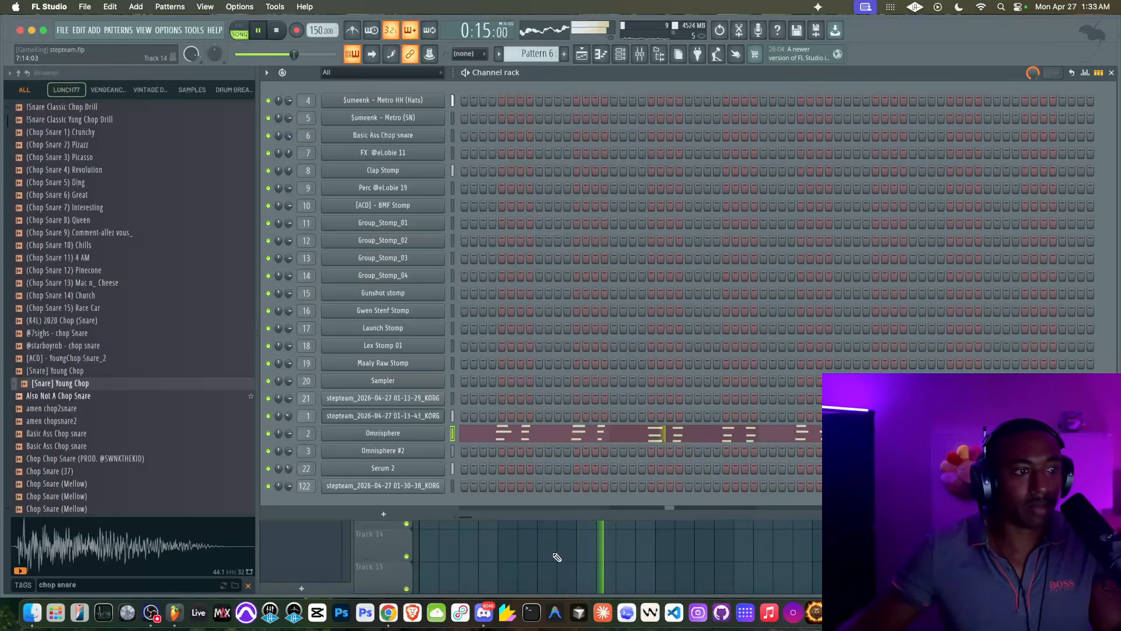
Thin out the KORG audio on playlist Track 2 by deleting the clips at bars 3, 7, 12 and 15
key("F5")
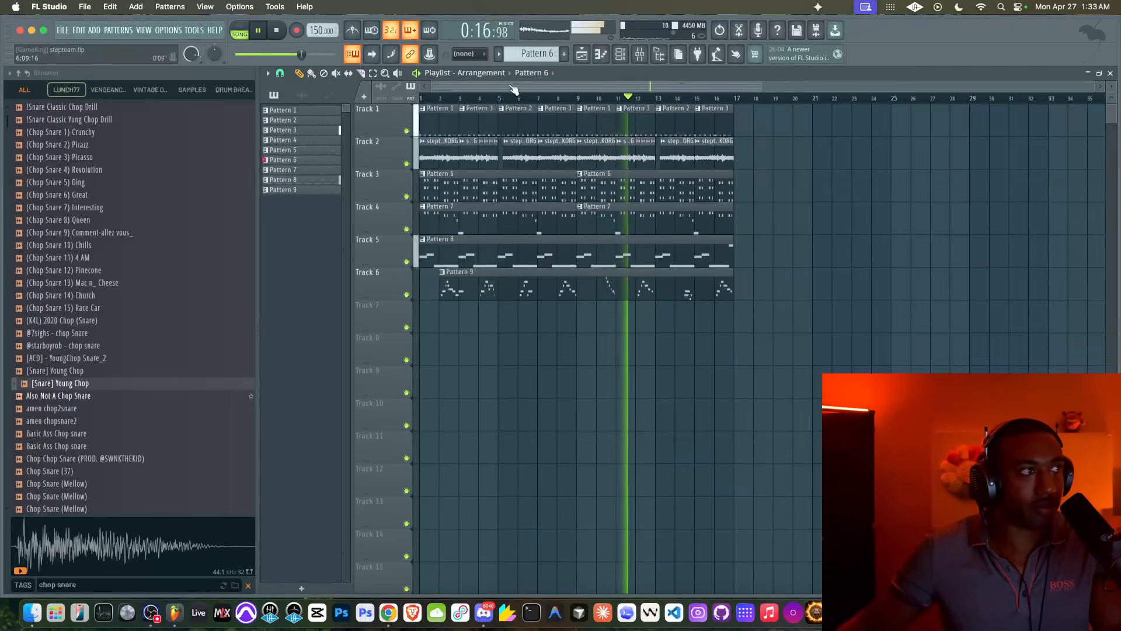
left_click_drag(750, 139, 653, 165)
left_click(791, 175)
key("Delete")
right_click(727, 164)
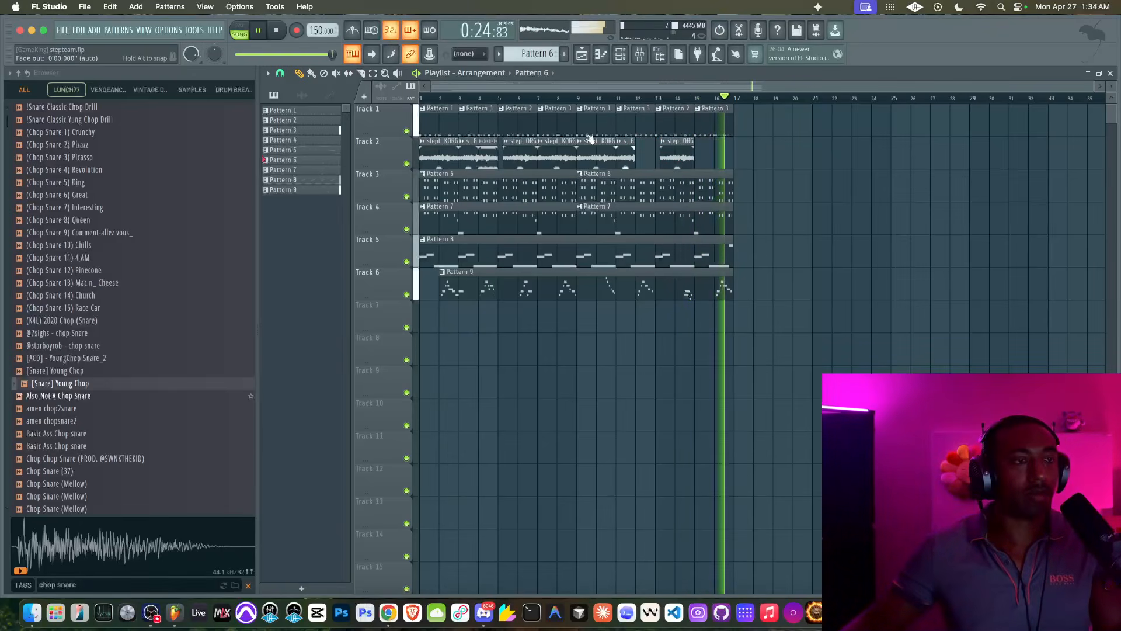
left_click_drag(502, 159, 481, 158)
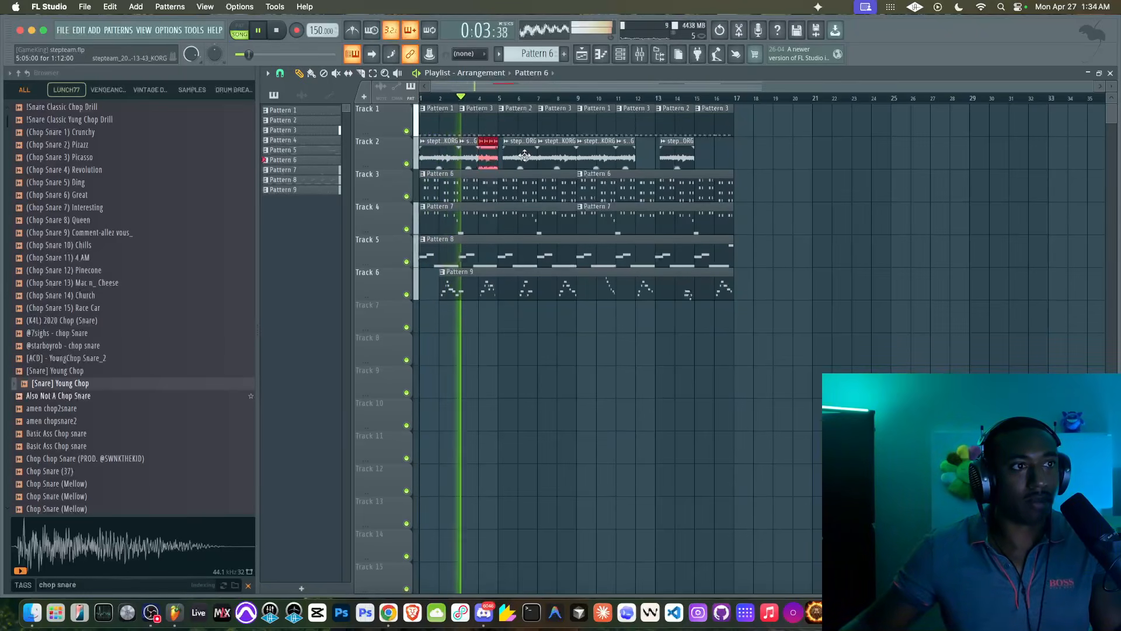
right_click(473, 157)
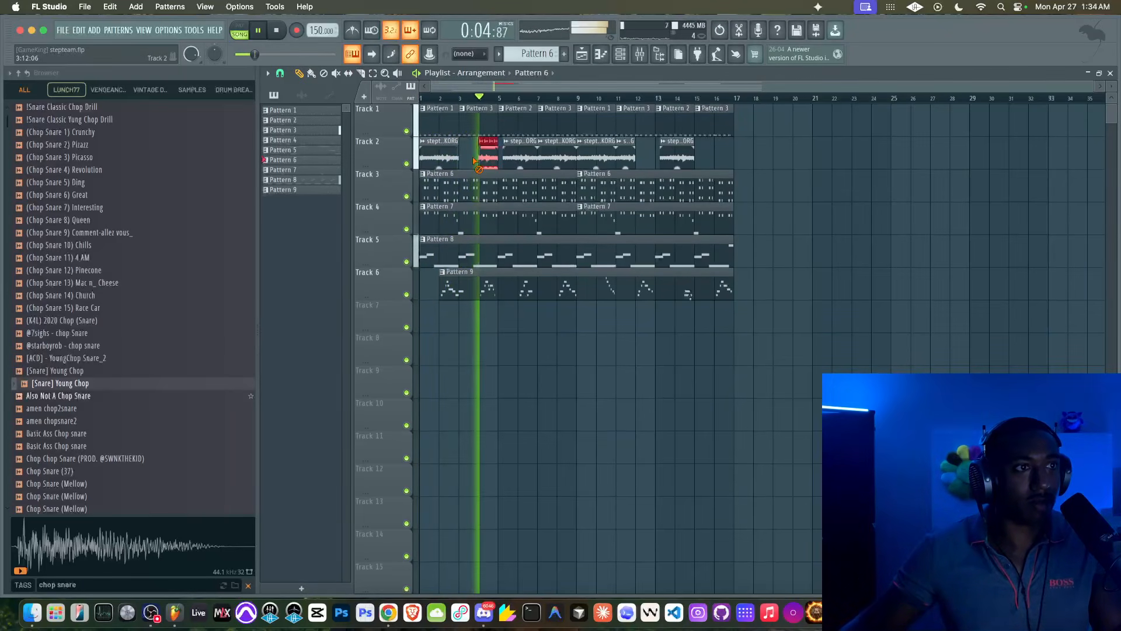
right_click(559, 155)
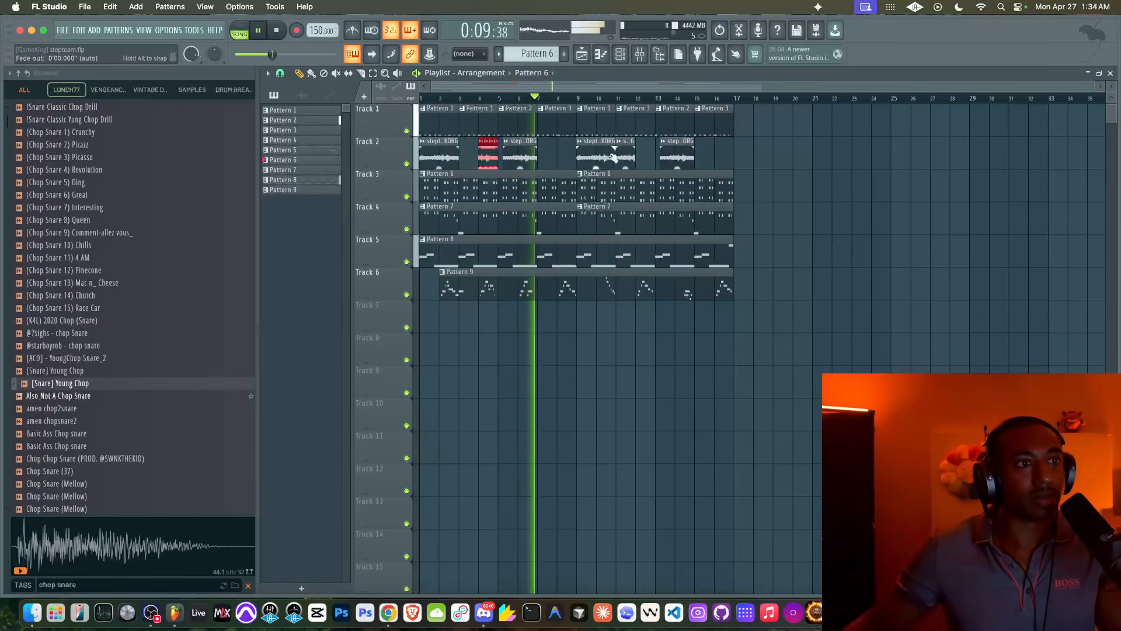
left_click(558, 163, "super")
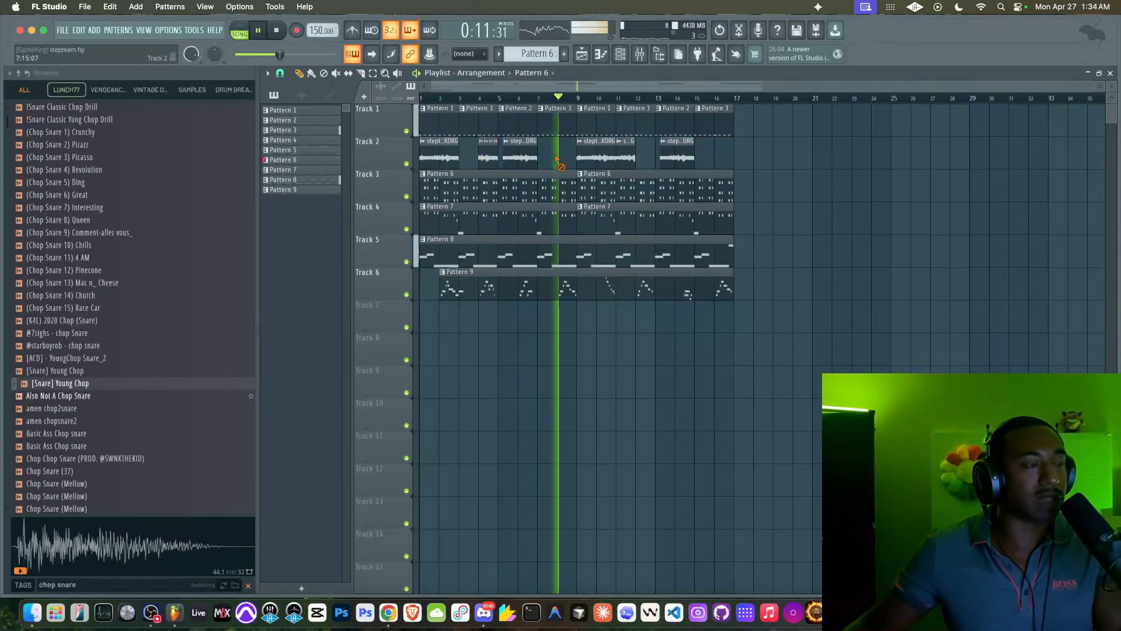
Switch the channel rack to Pattern 9, lower the Serum 2 channel volume to 52% and return to the playlist
left_click(621, 53)
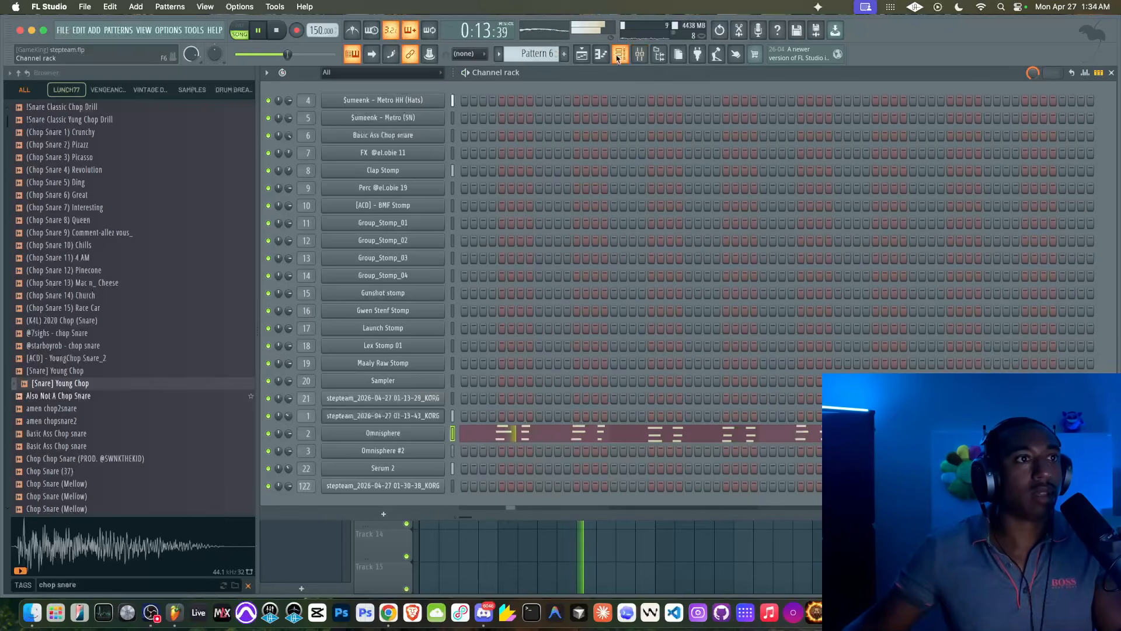
left_click_drag(541, 55, 541, 49)
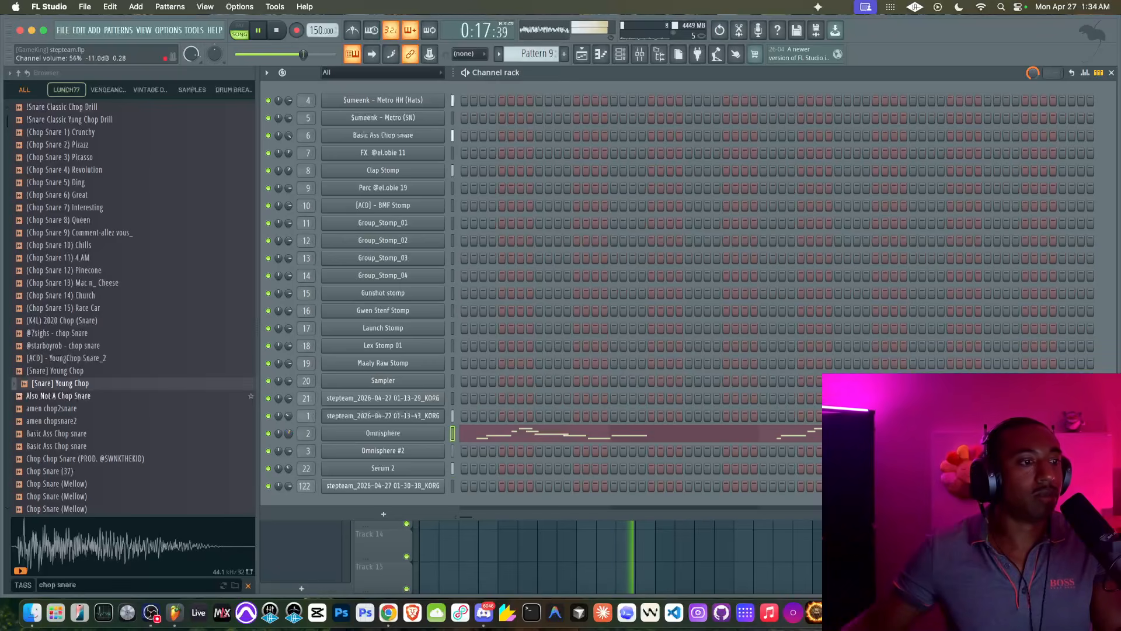
left_click_drag(290, 469, 290, 462)
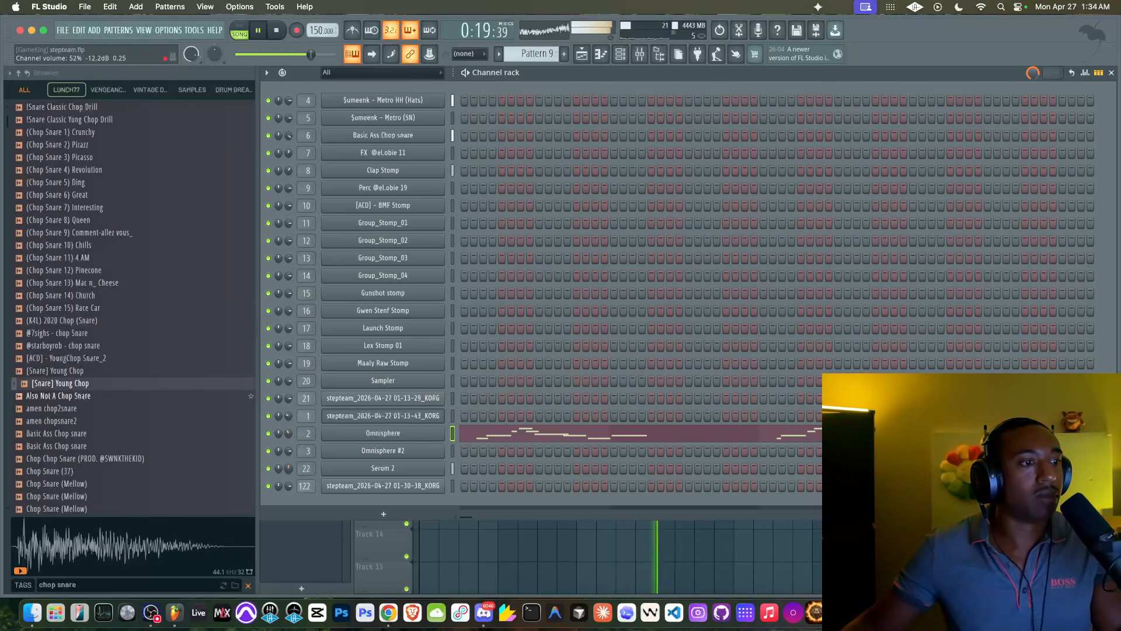
key("F5")
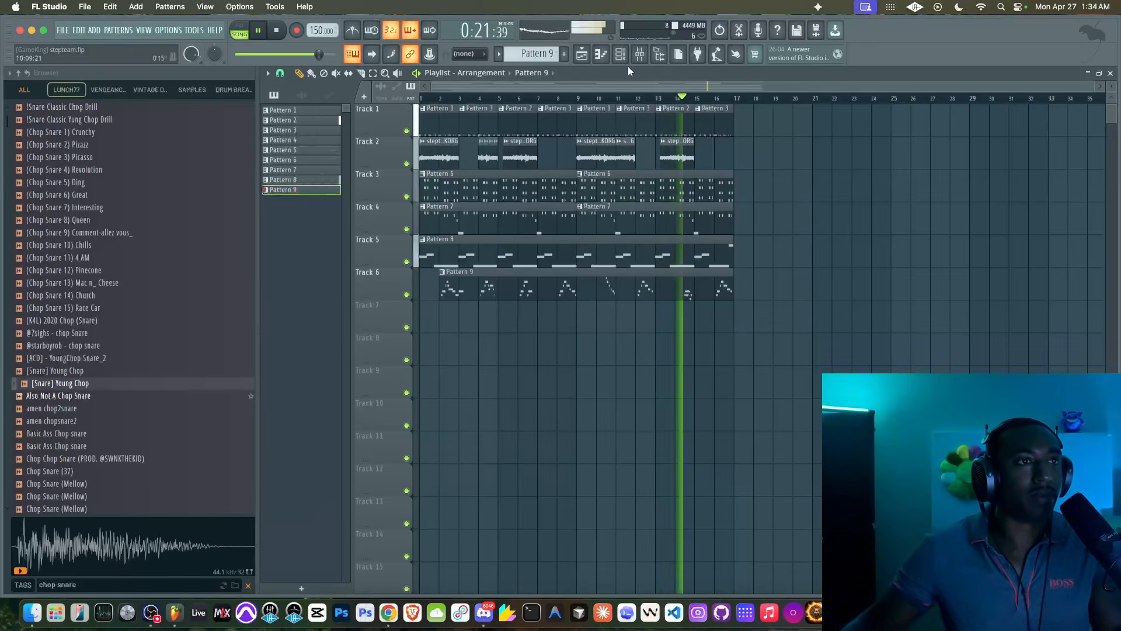
Select the KORG input track in the mixer, check its signal while the song plays and close the mixer
left_click(639, 55)
left_click(792, 273)
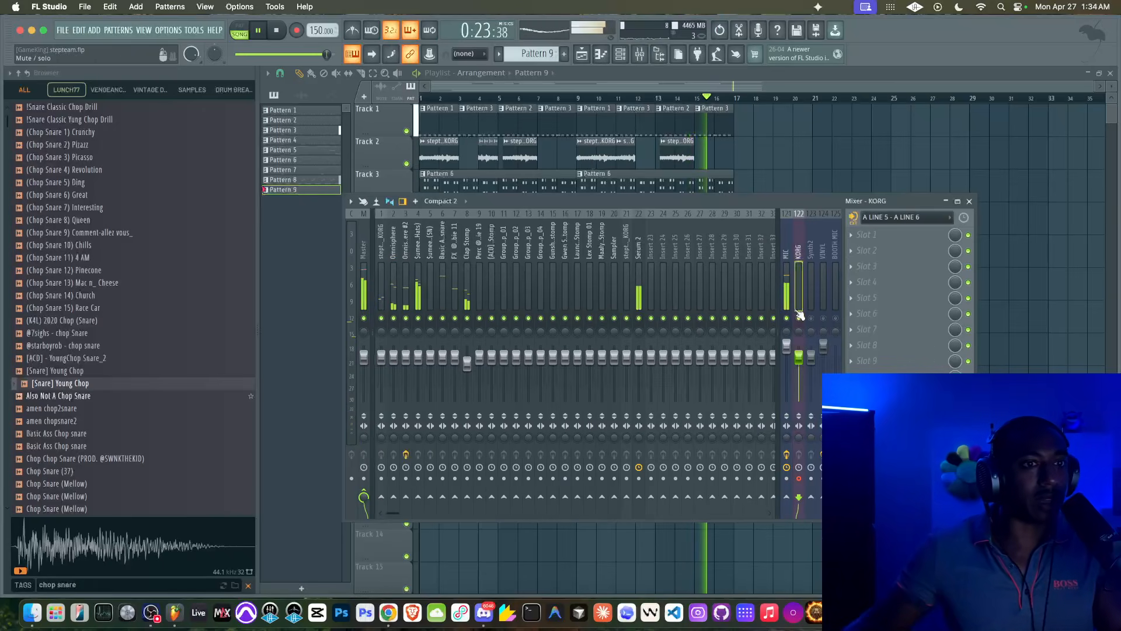
left_click(799, 294)
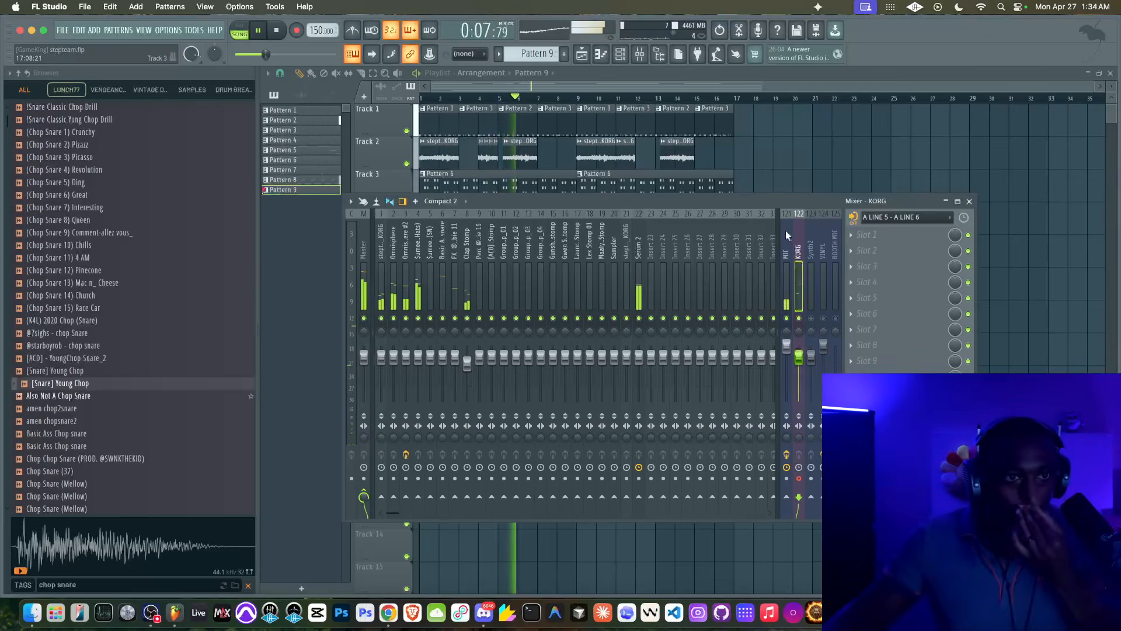
key("F9")
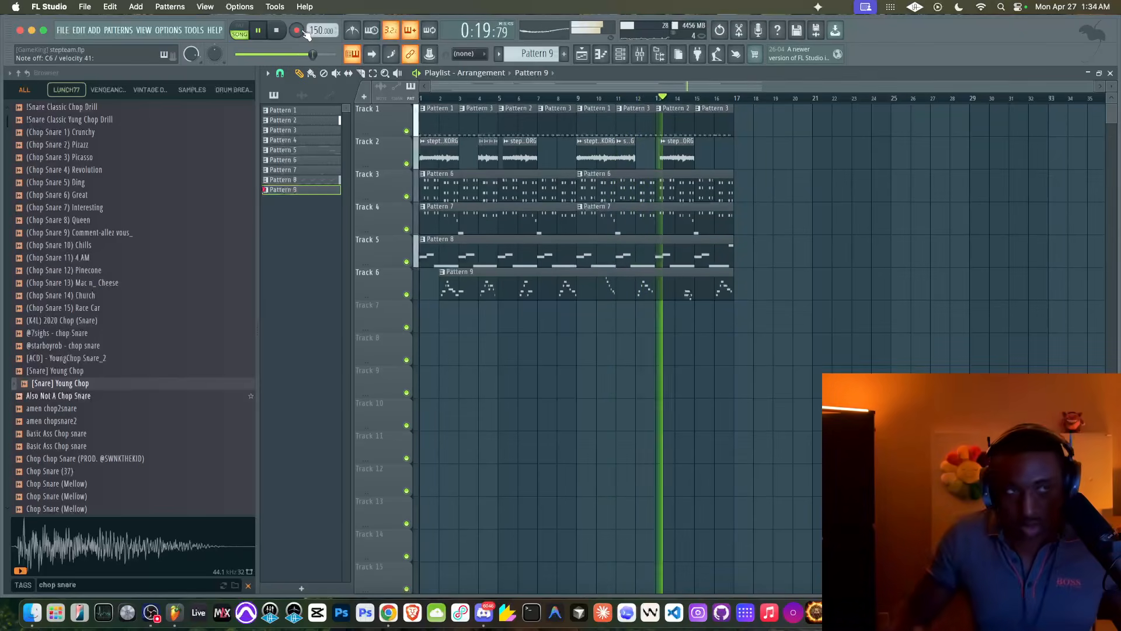
Record a KORG part over the song, delete the short first take from Track 7 and record a new take through all 16 bars
left_click(274, 33)
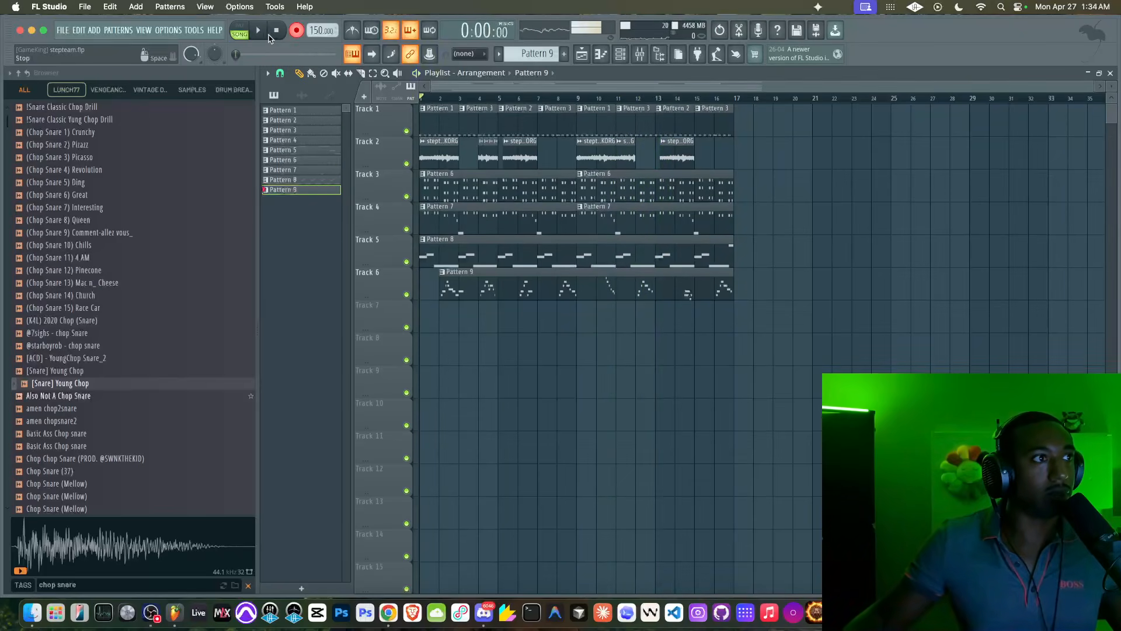
left_click(258, 31)
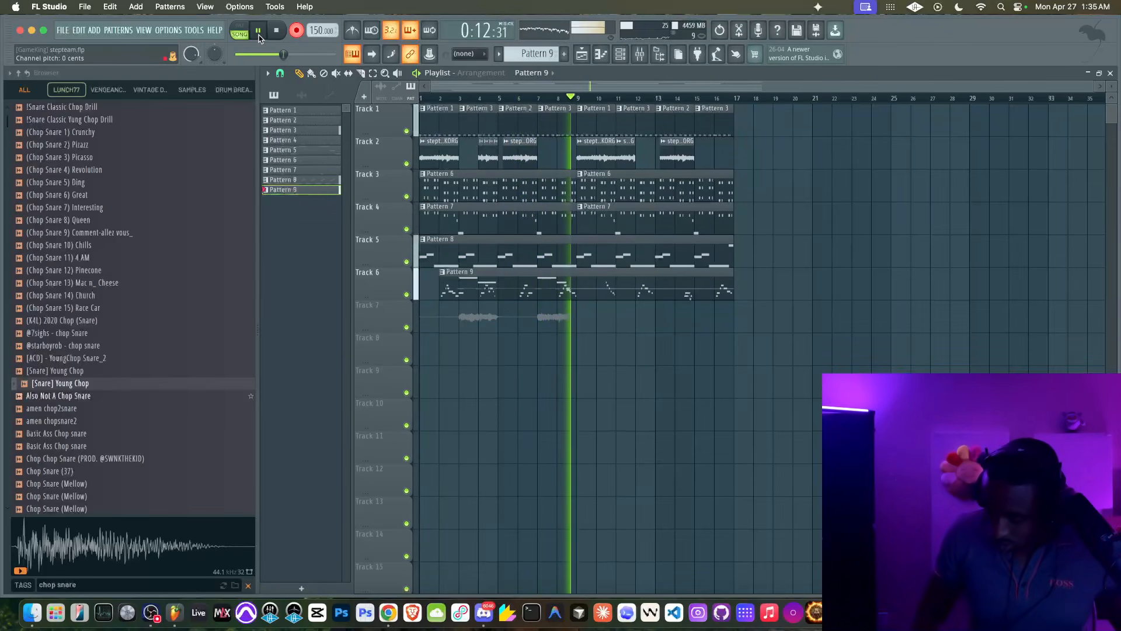
key("space")
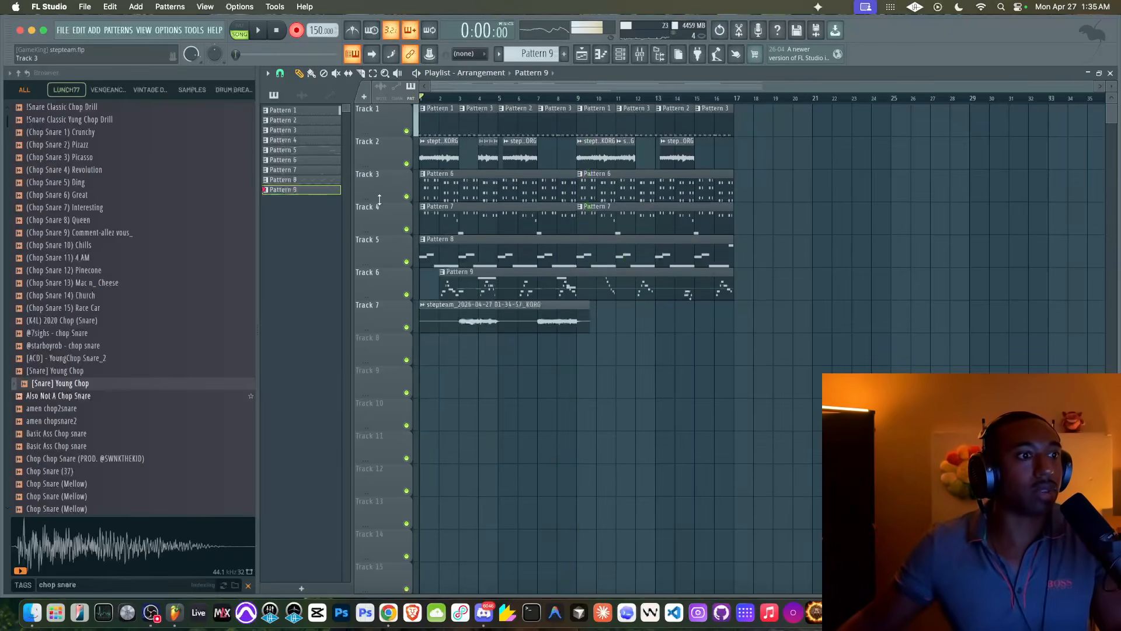
right_click(492, 306)
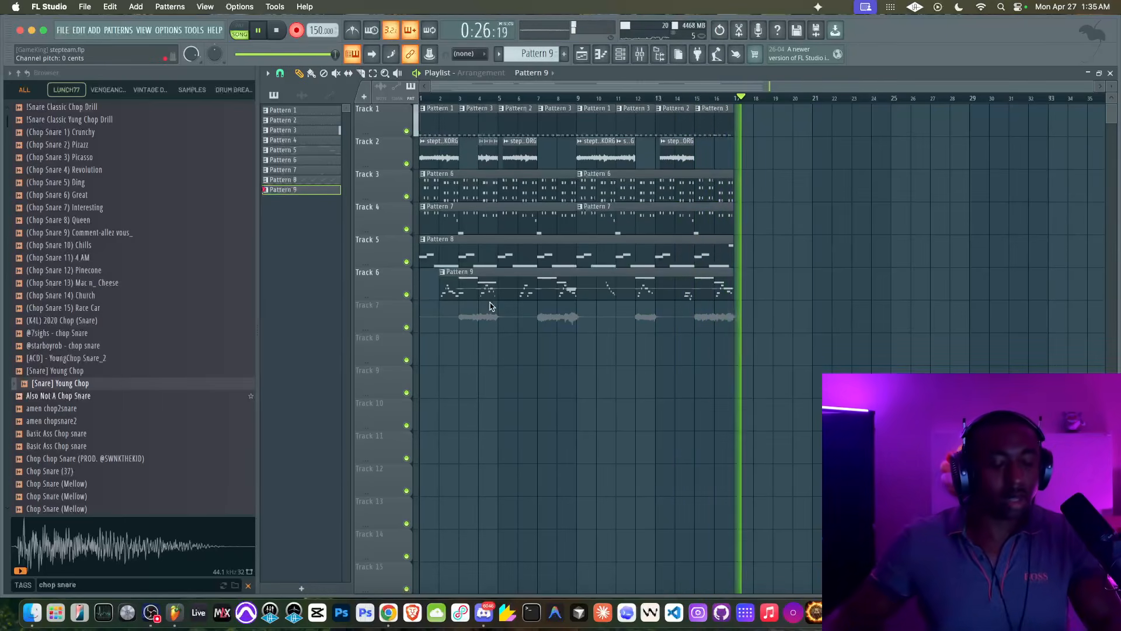
key("space")
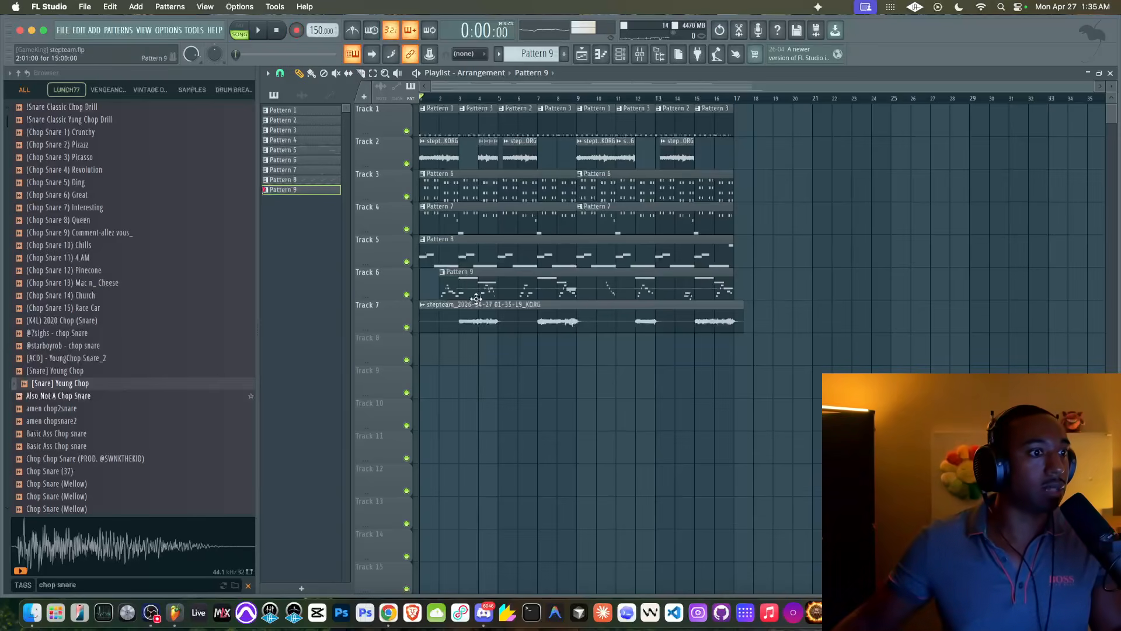
Route the Track 7 KORG recording to mixer track 1, matching the Track 2 KORG clips, and lower its channel volume
double_click(442, 158)
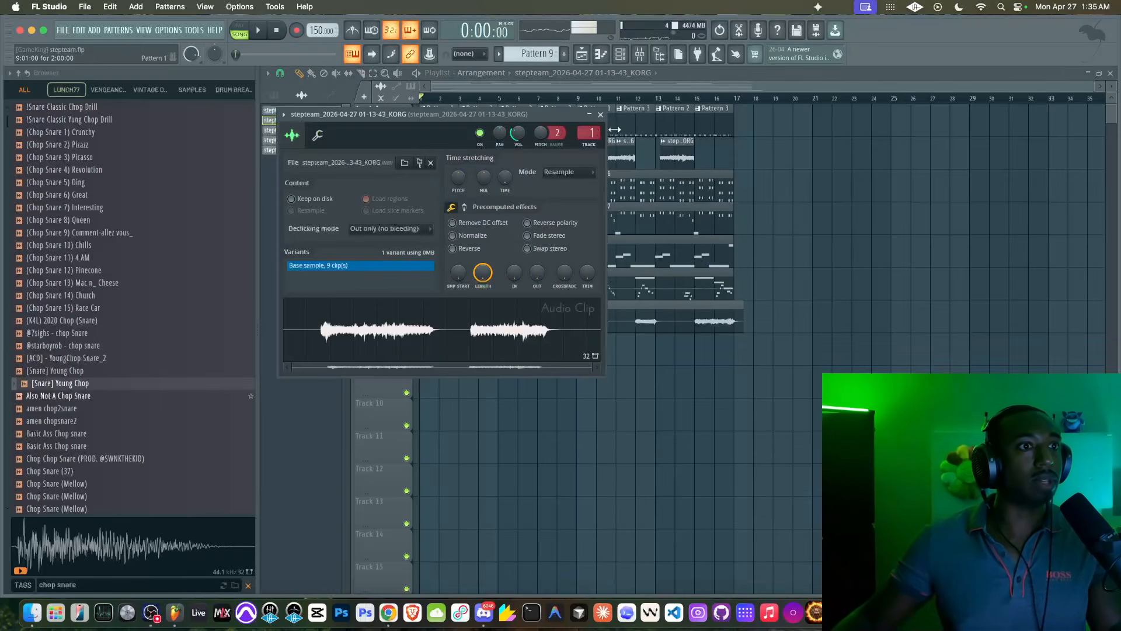
left_click(600, 115)
key("space")
double_click(533, 324)
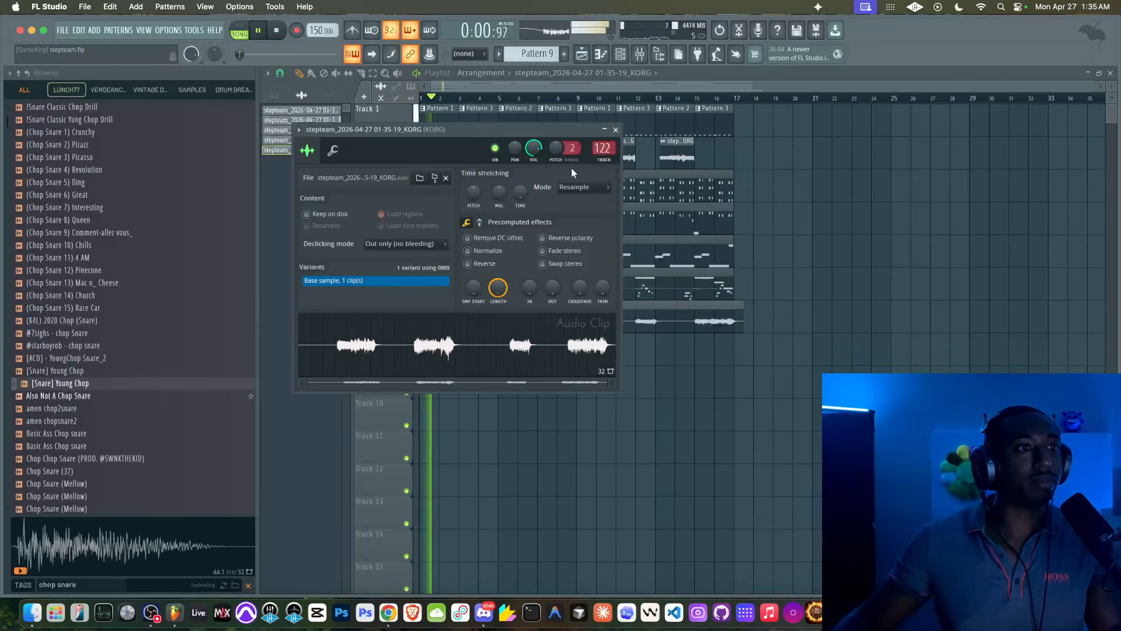
double_click(602, 148)
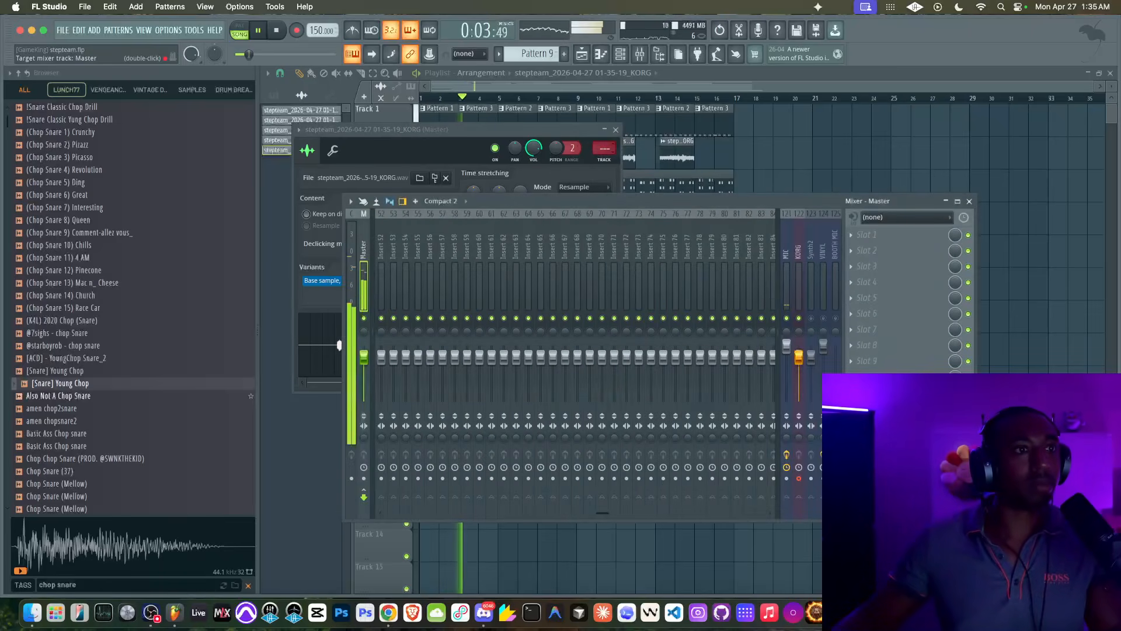
key("space")
left_click_drag(601, 146, 602, 142)
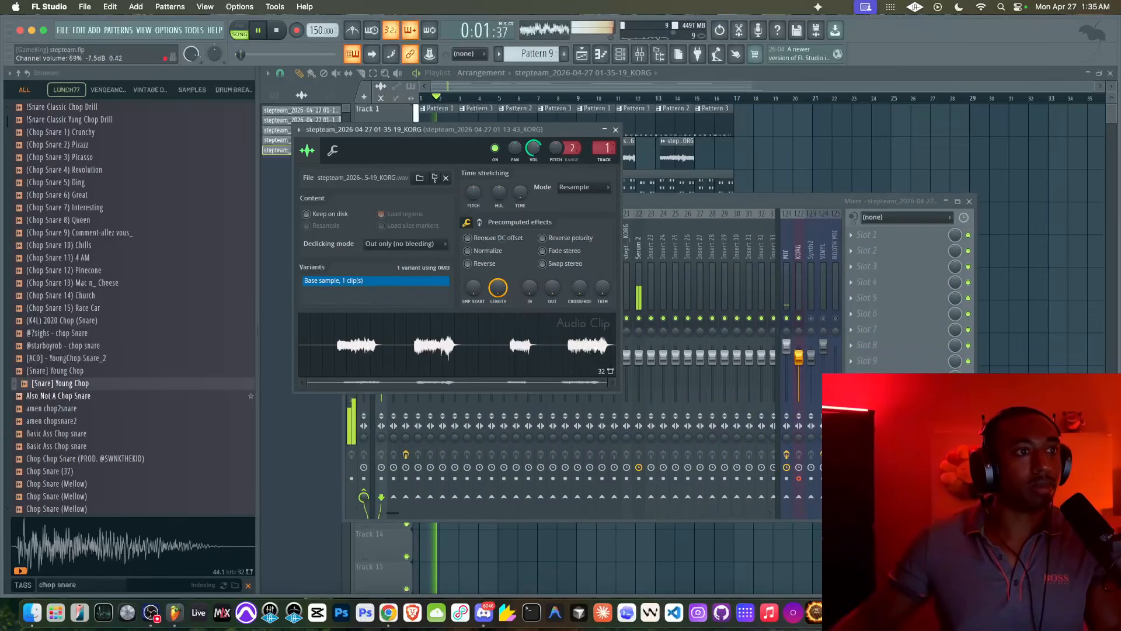
left_click_drag(533, 147, 533, 169)
key("F12")
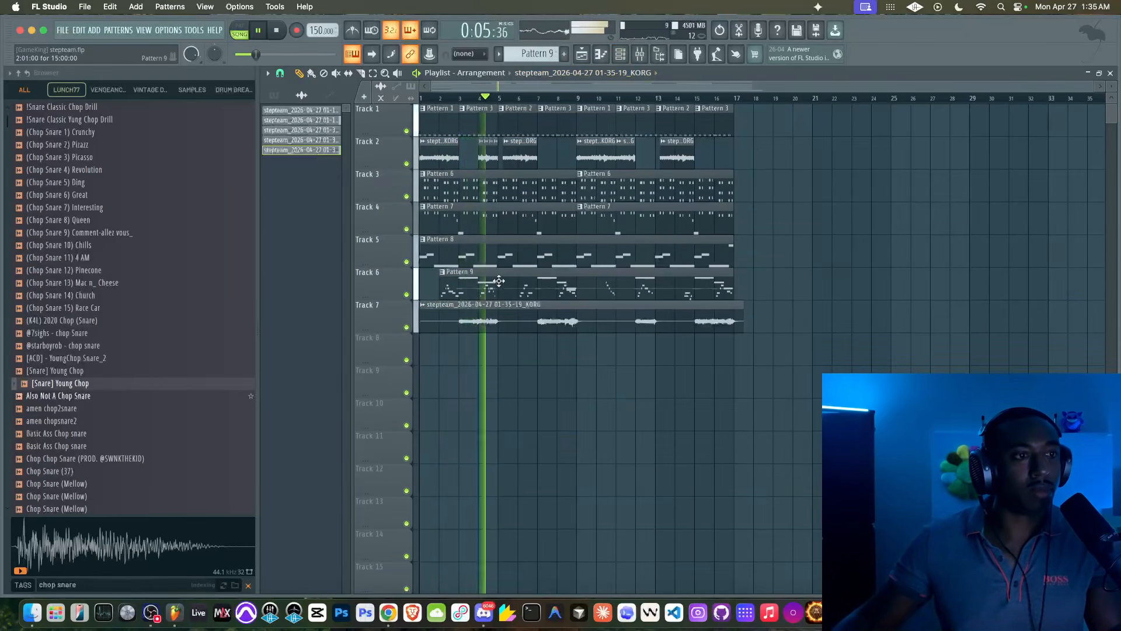
Delete the group of short KORG clips at bar 4 on playlist Track 2 and restart song playback
key("space")
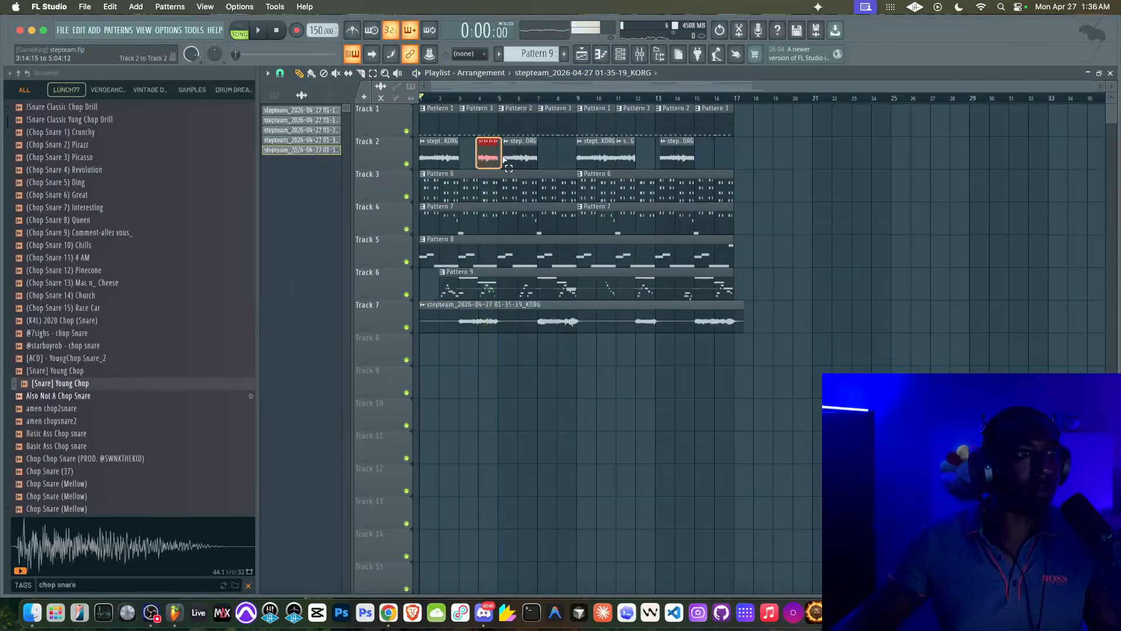
key("Delete")
key("space")
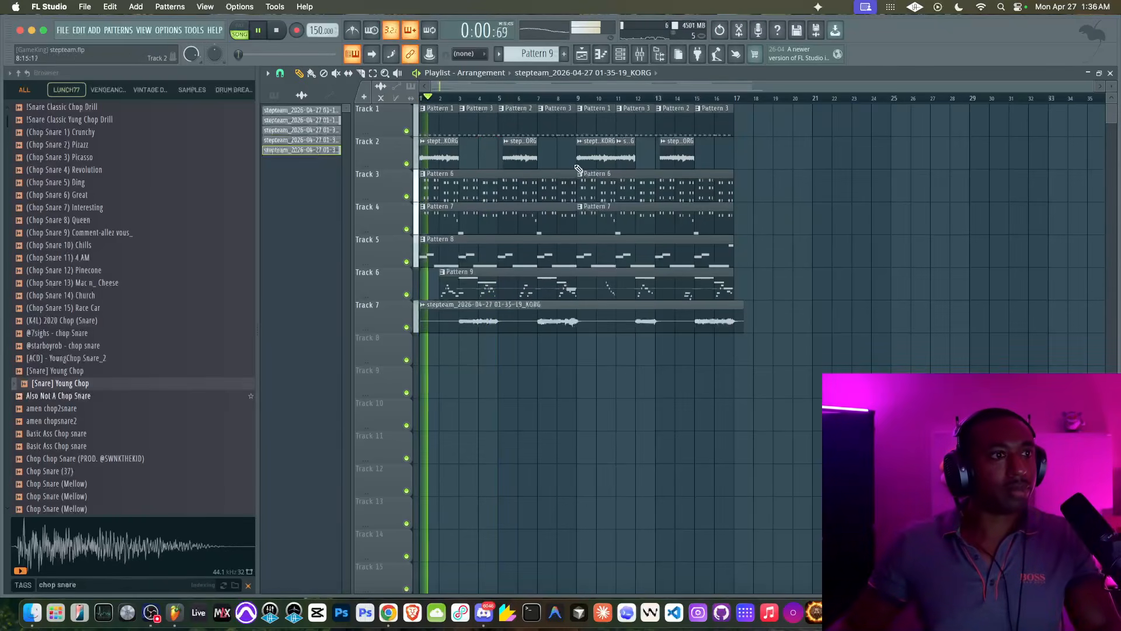
Review the drum steps of Pattern 3 and Pattern 2 in the channel rack while the song plays
scroll(630, 98, "up", 2)
left_click(620, 54)
scroll(536, 55, "up", 7)
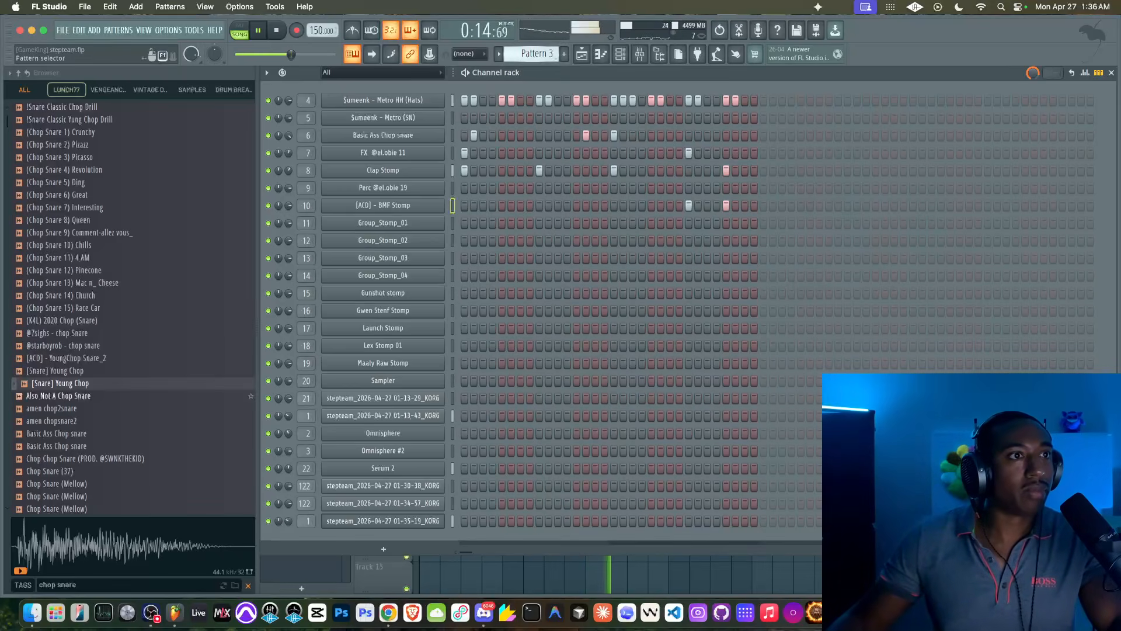
left_click(582, 57)
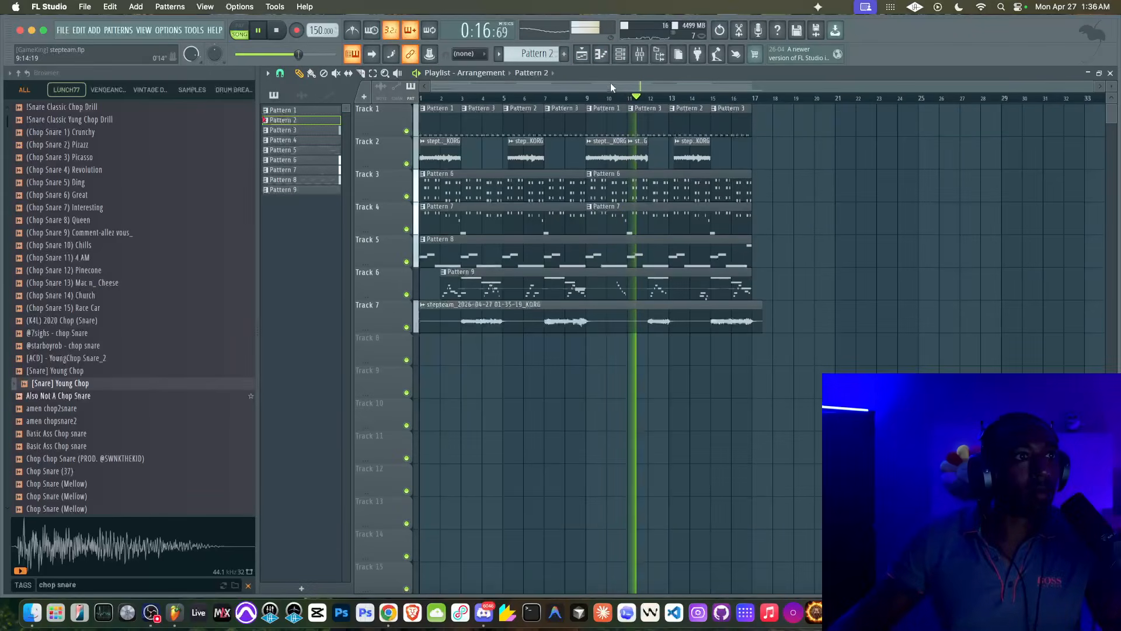
left_click(621, 56)
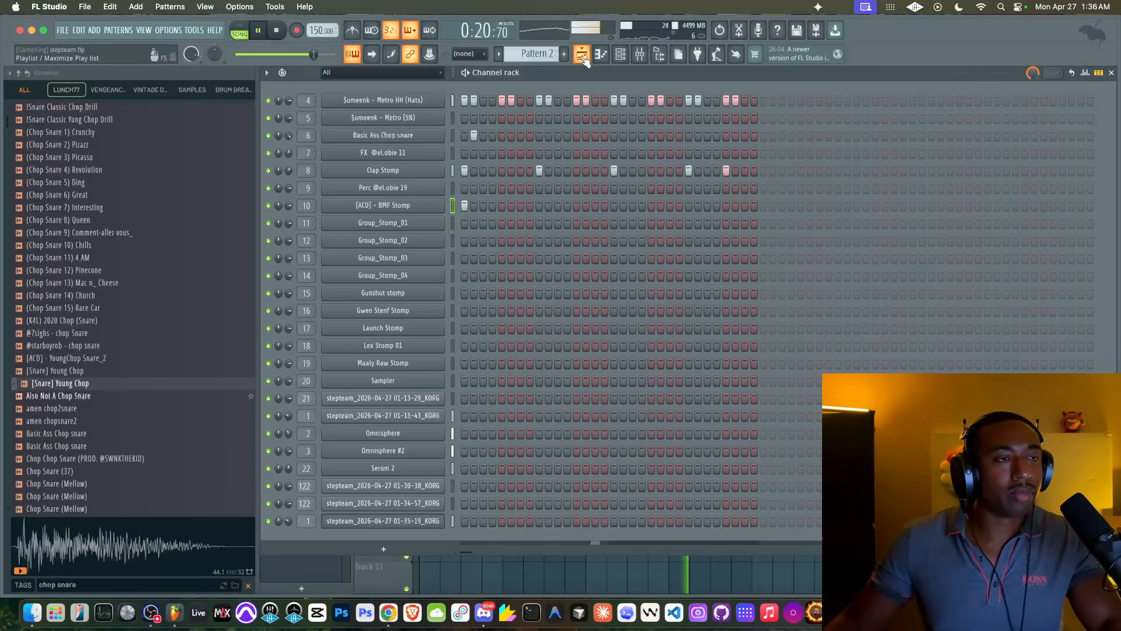
Enable the Clap Stomp volume envelope with hold time at 47% and attack, decay, sustain and release at zero
left_click(381, 170)
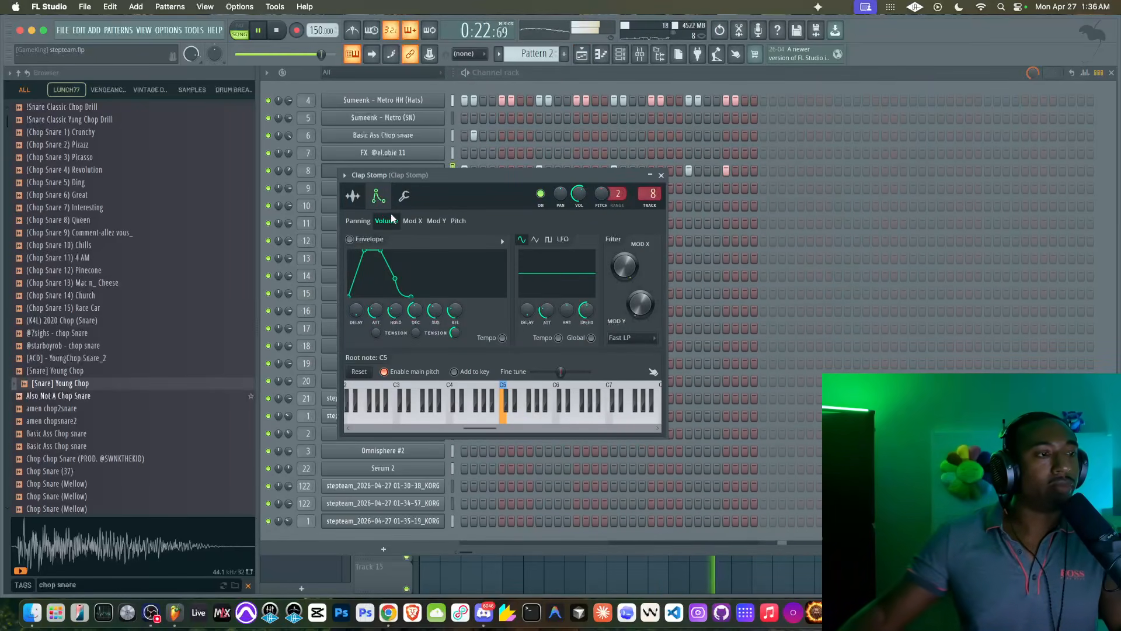
left_click(661, 176)
left_click(418, 171)
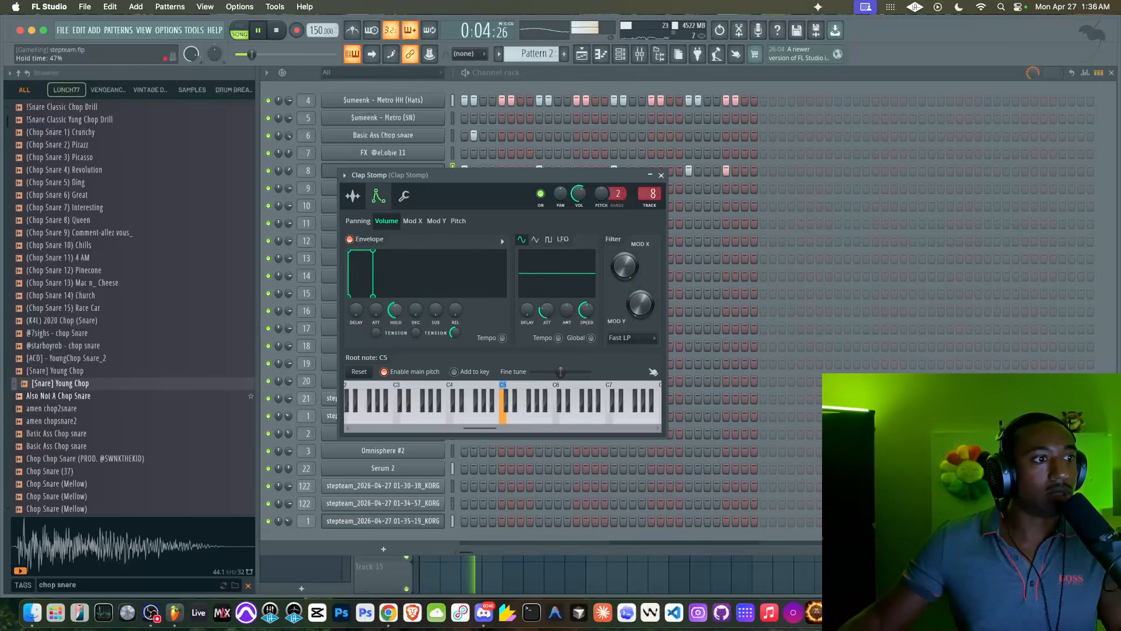
left_click(660, 175)
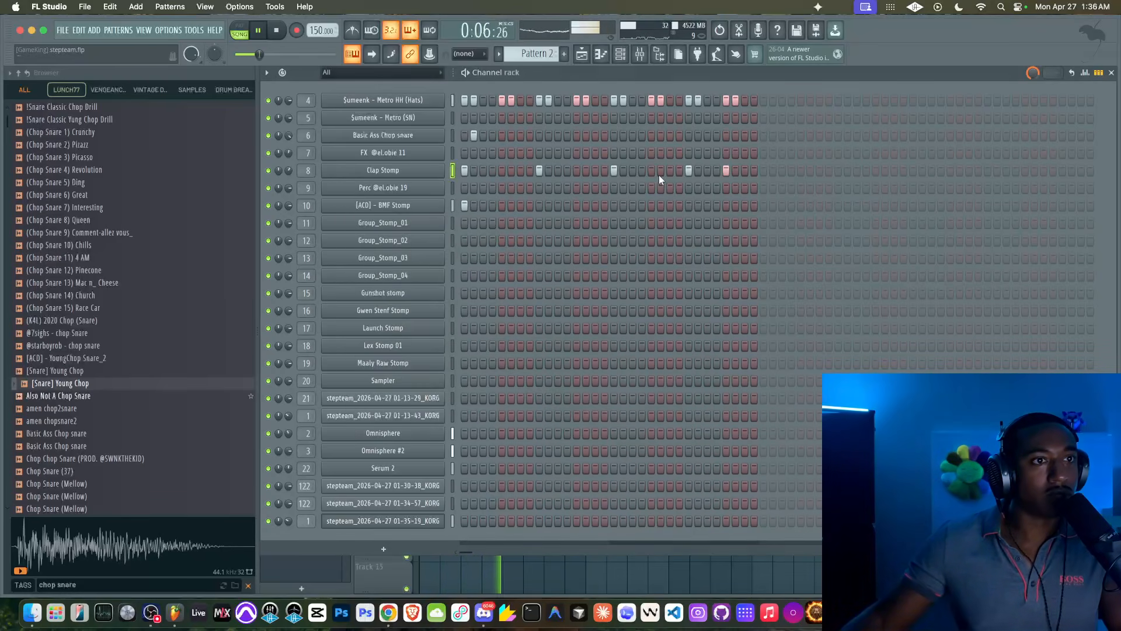
Try removing the KORG recording from playlist Track 7 and undo the removal
left_click(582, 53)
right_click(564, 329)
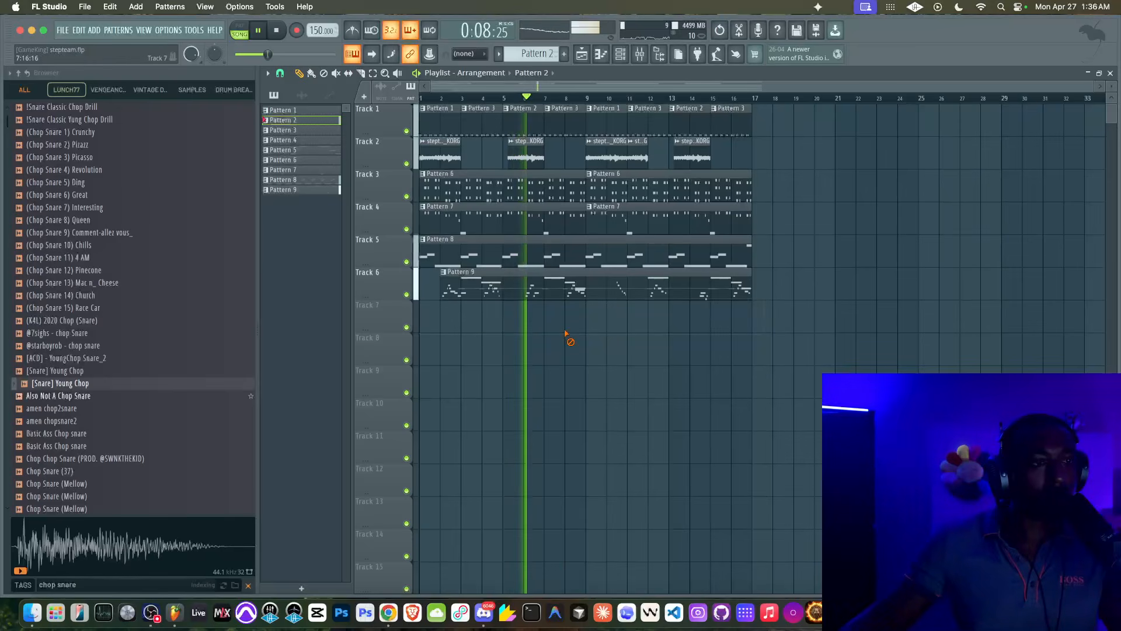
key("super+z")
Examine the Omnisphere notes of Pattern 9 in the piano roll
mouse_move(535, 285)
left_mouse_down()
mouse_move(535, 351)
mouse_move(533, 283)
left_mouse_up()
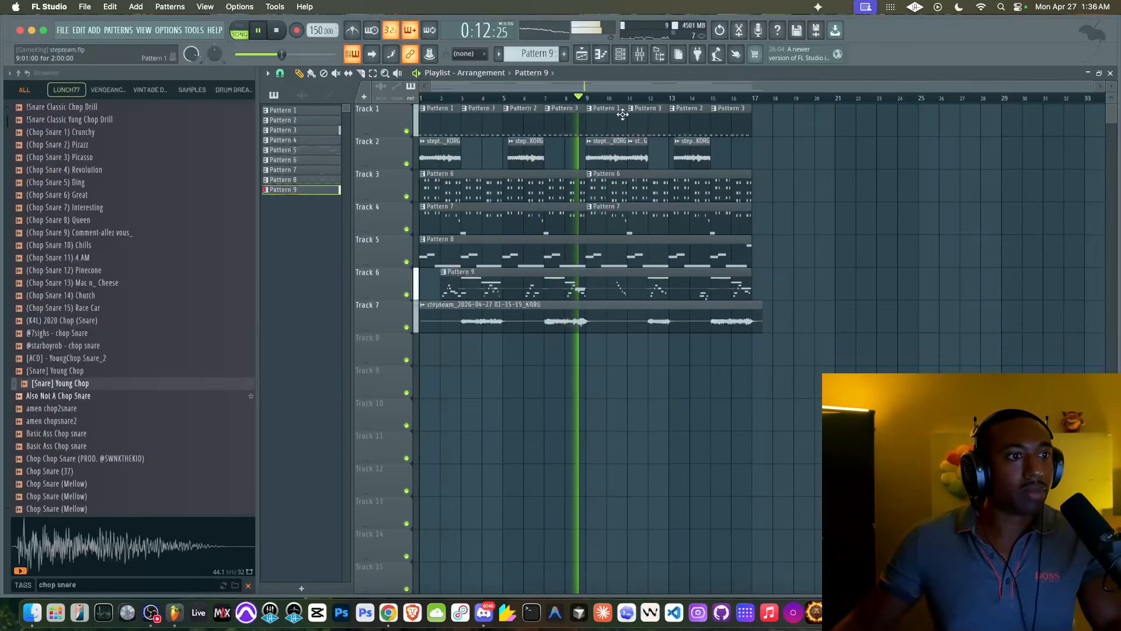
left_click(621, 54)
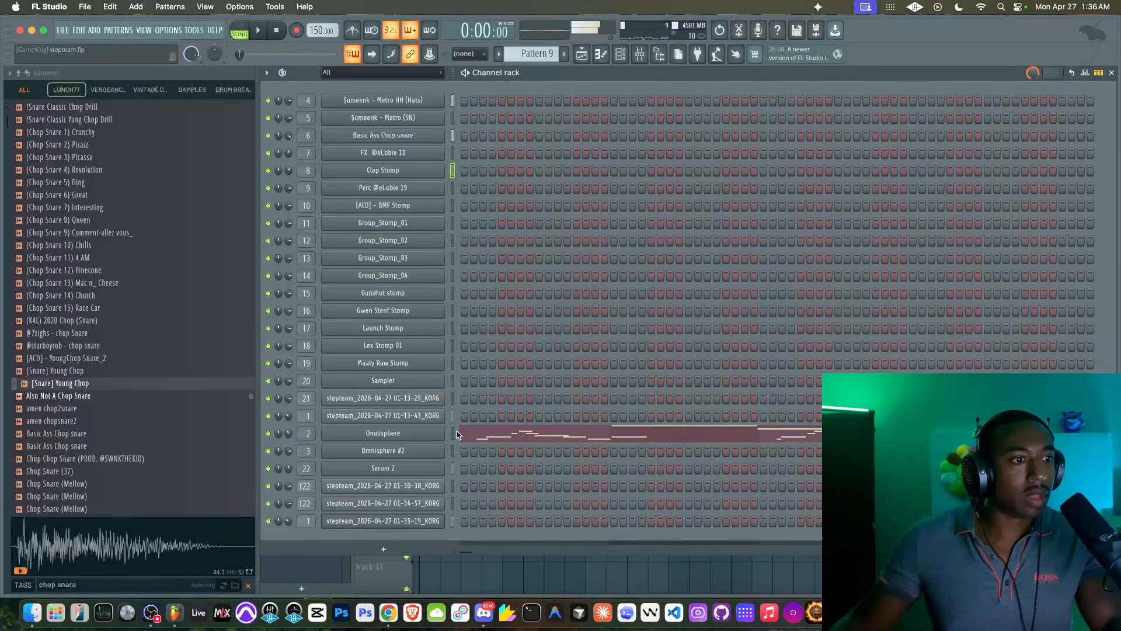
left_click(489, 438)
scroll(546, 295, "up", 5)
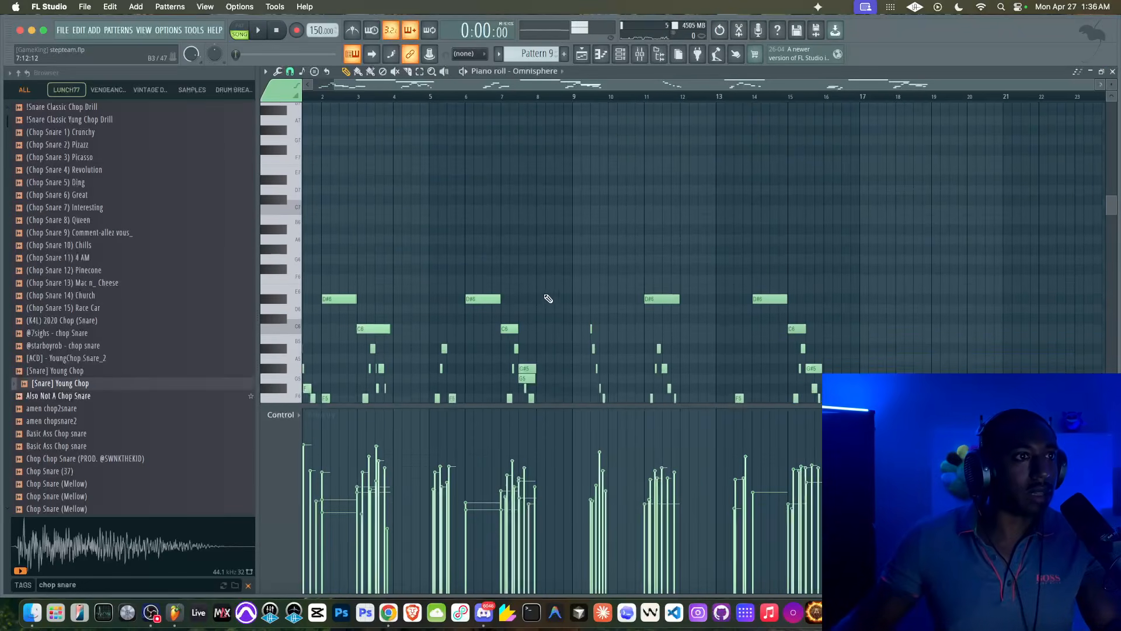
scroll(471, 287, "down", 1)
scroll(471, 286, "down", 3)
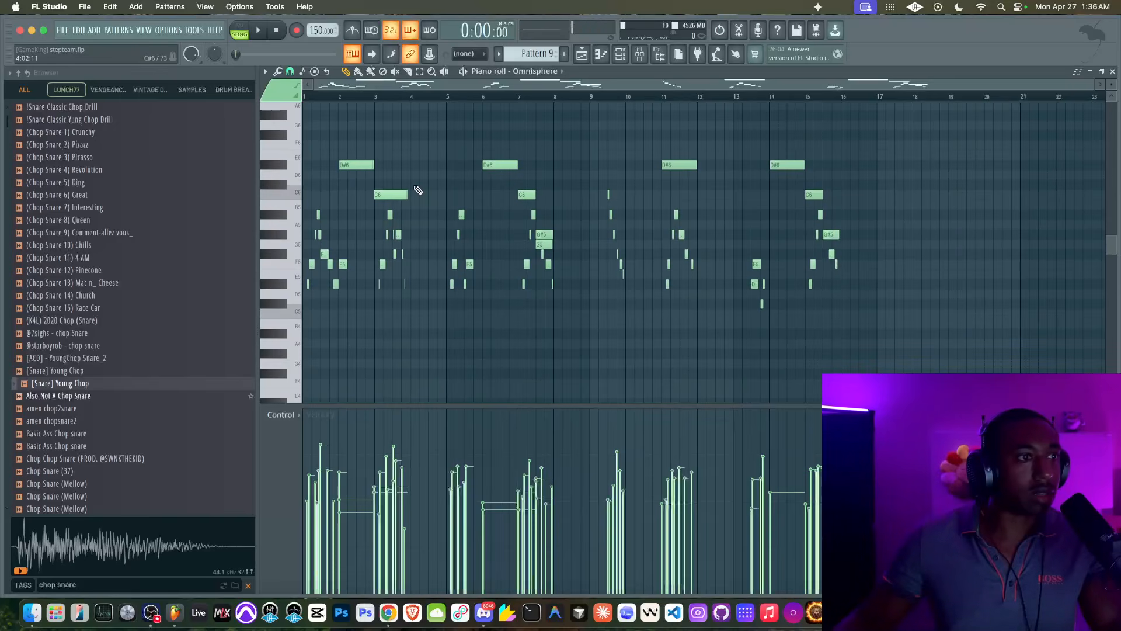
Delete the Pattern 9 clip from playlist Track 6, create an empty Pattern 10 and return to the playlist
left_click(581, 54)
right_click(544, 285)
left_click(617, 59)
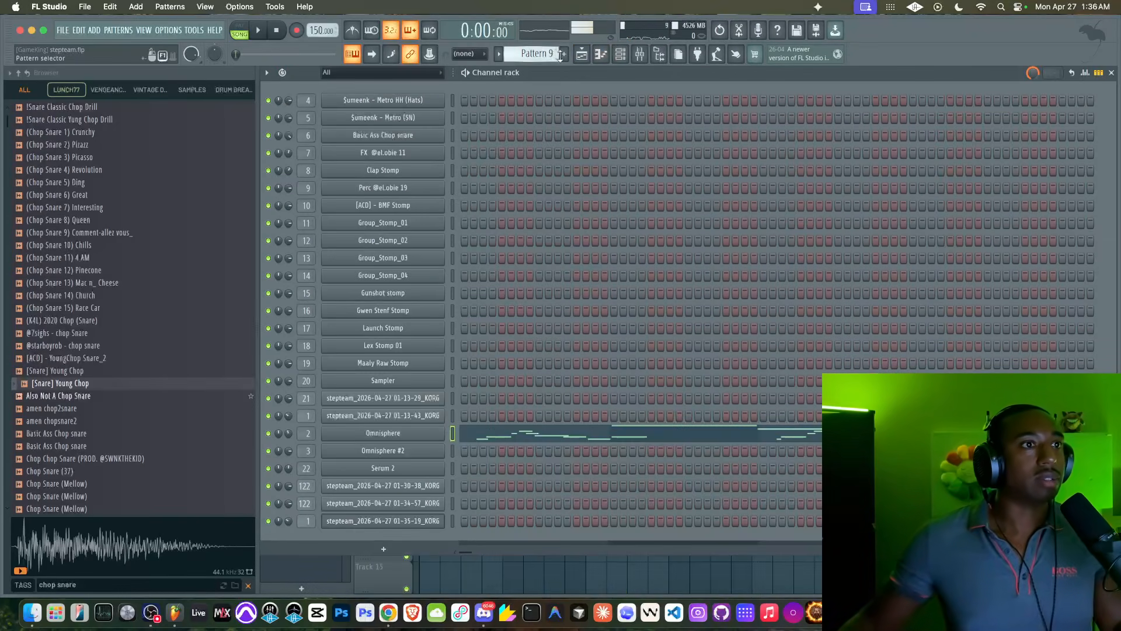
right_click(550, 52)
left_click(624, 59)
key("Return")
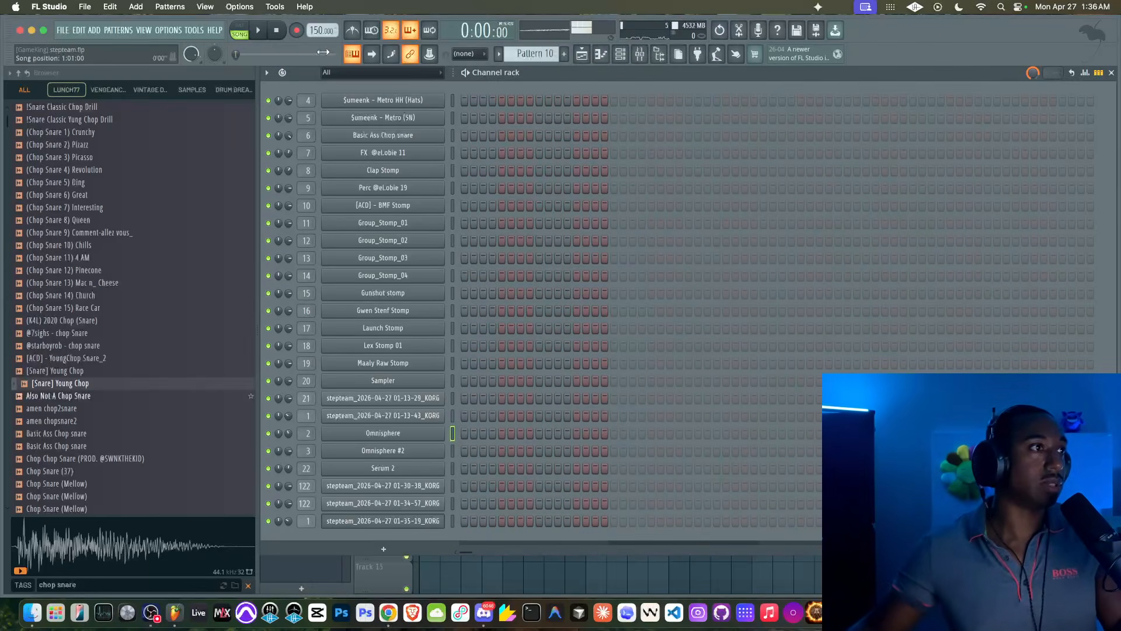
left_click(579, 57)
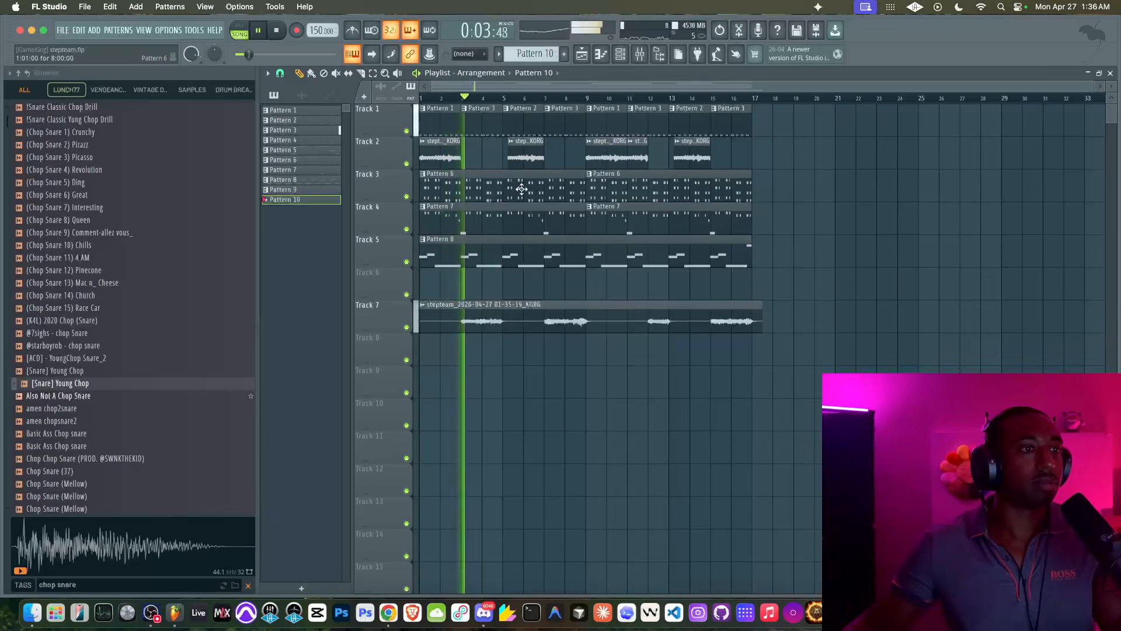
Delete the empty Sampler channel from the channel rack
left_click(626, 55)
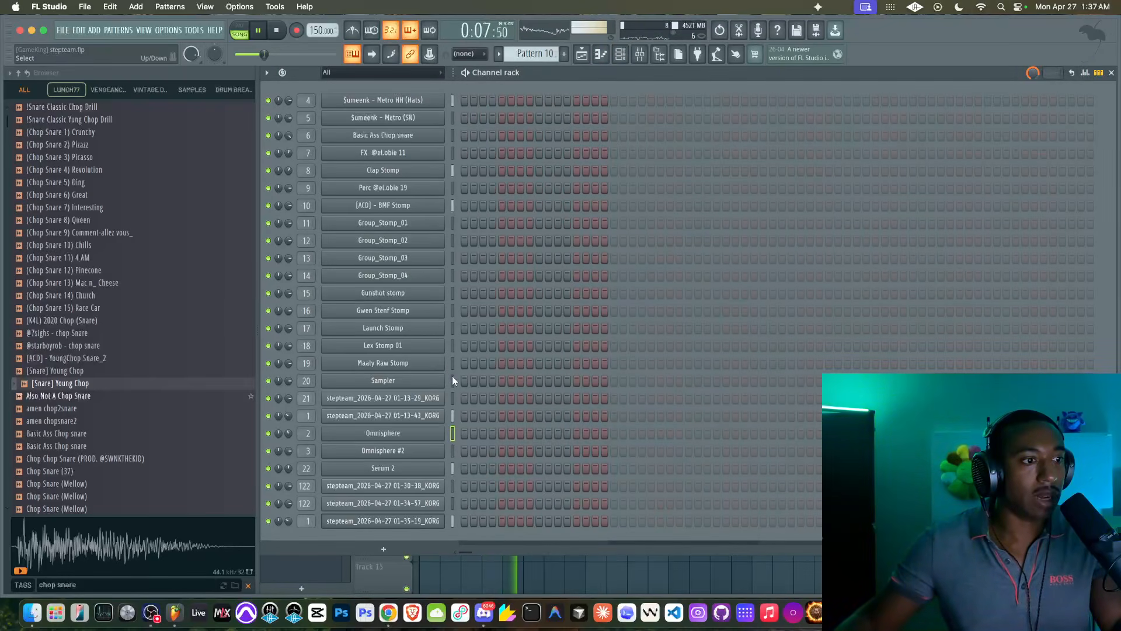
left_click(425, 381)
left_click(691, 205)
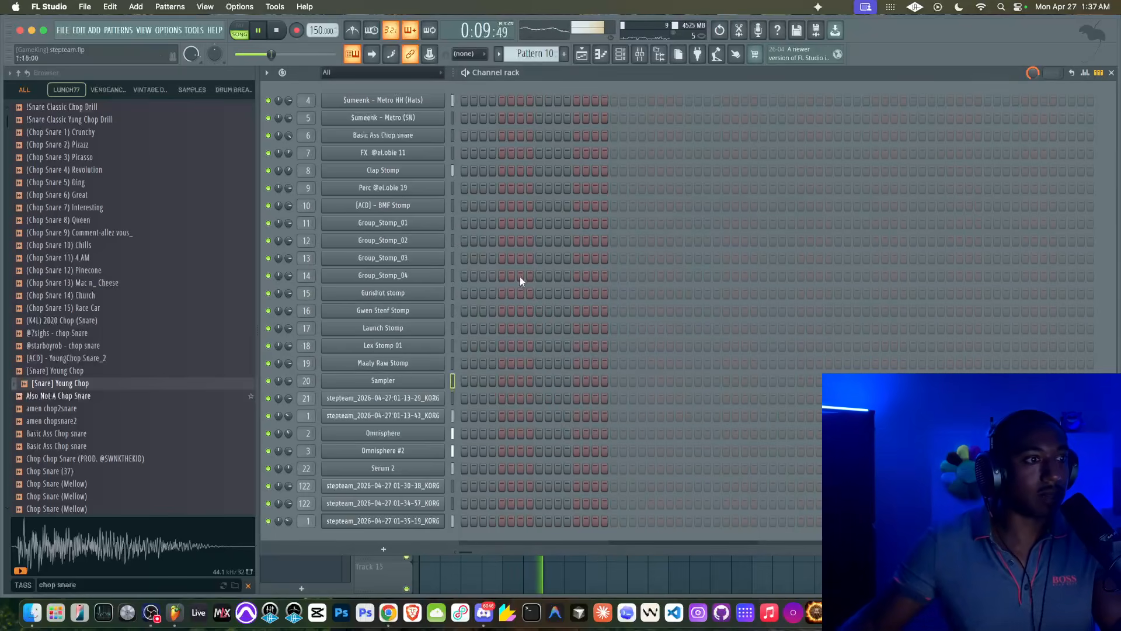
key("alt+Delete")
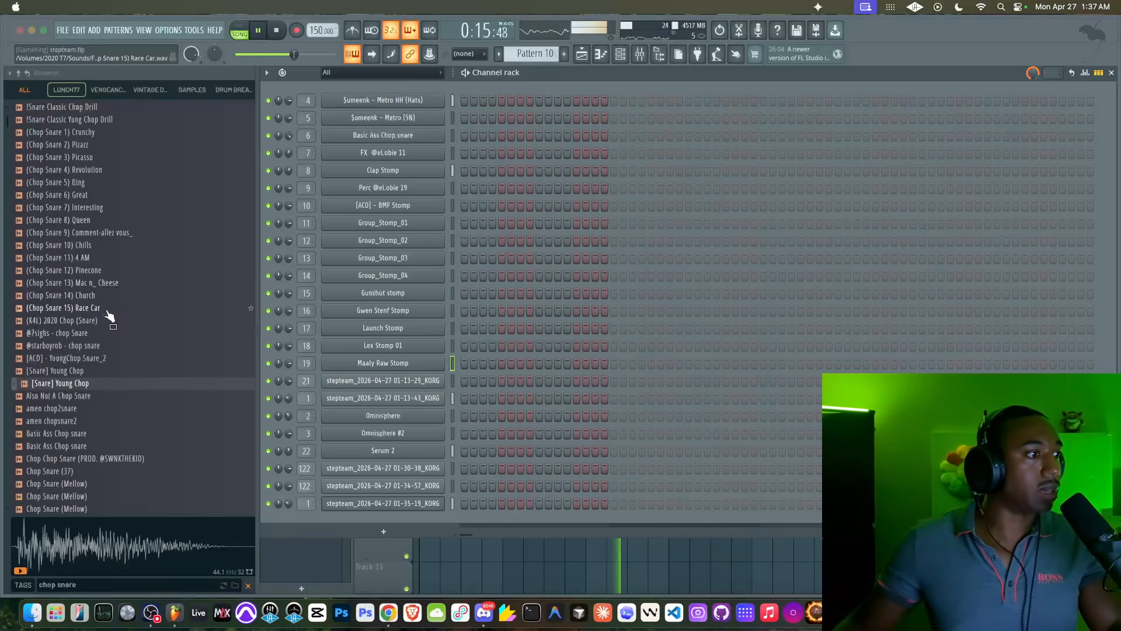
Search the sample browser for vox, load 2. CAROUSEL VOX LOOP into a new channel and route it to mixer track 23
double_click(89, 586)
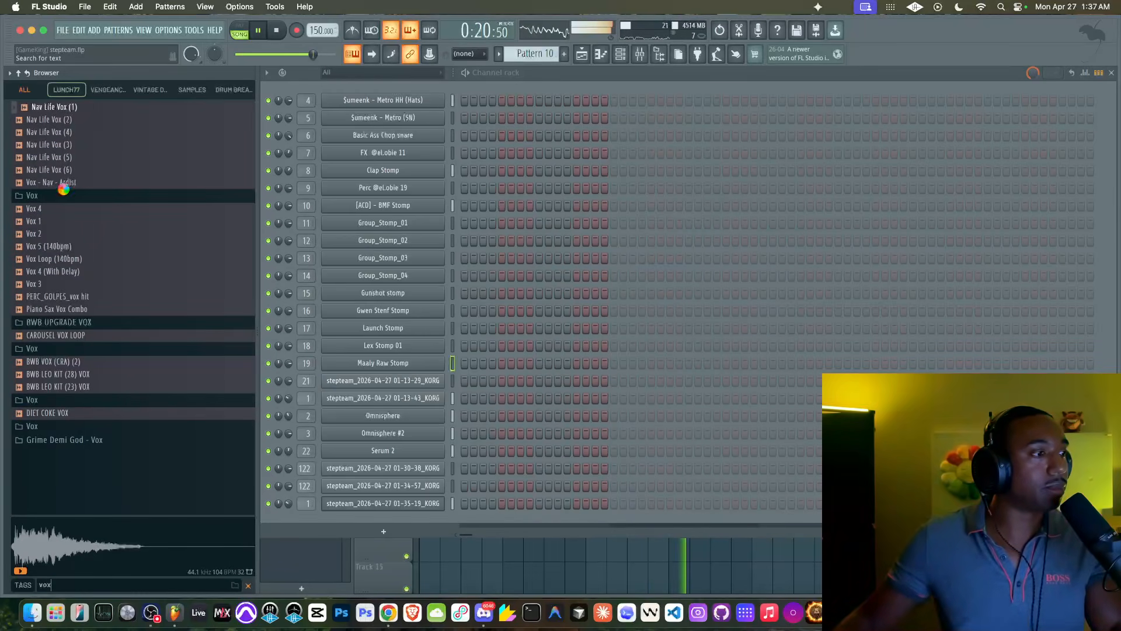
left_click(79, 324)
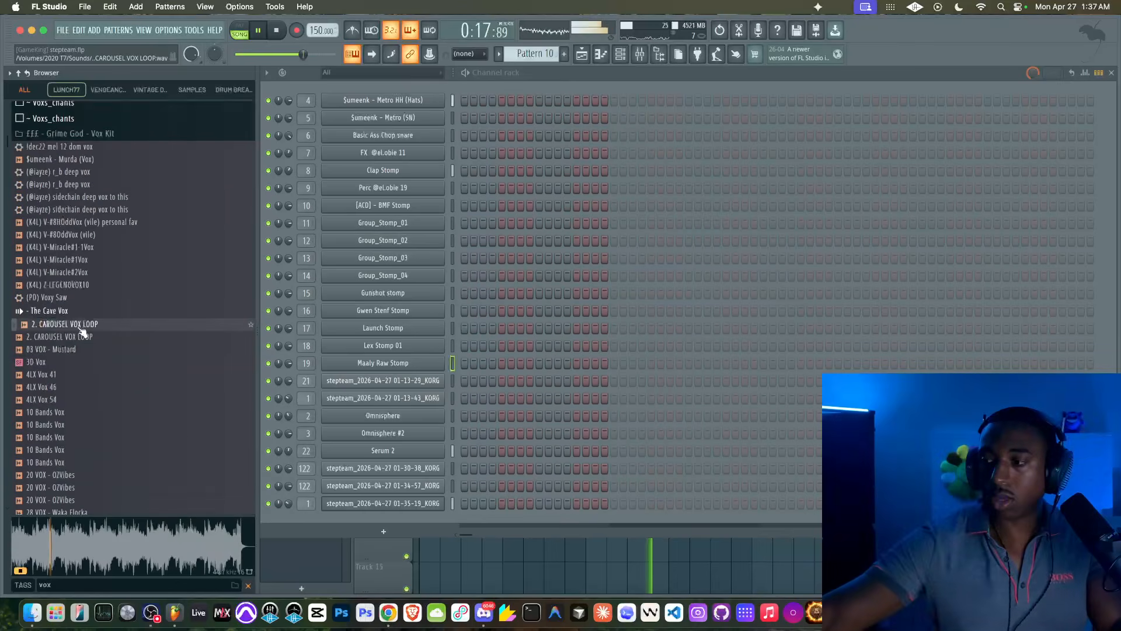
right_click(78, 328)
left_click(114, 345)
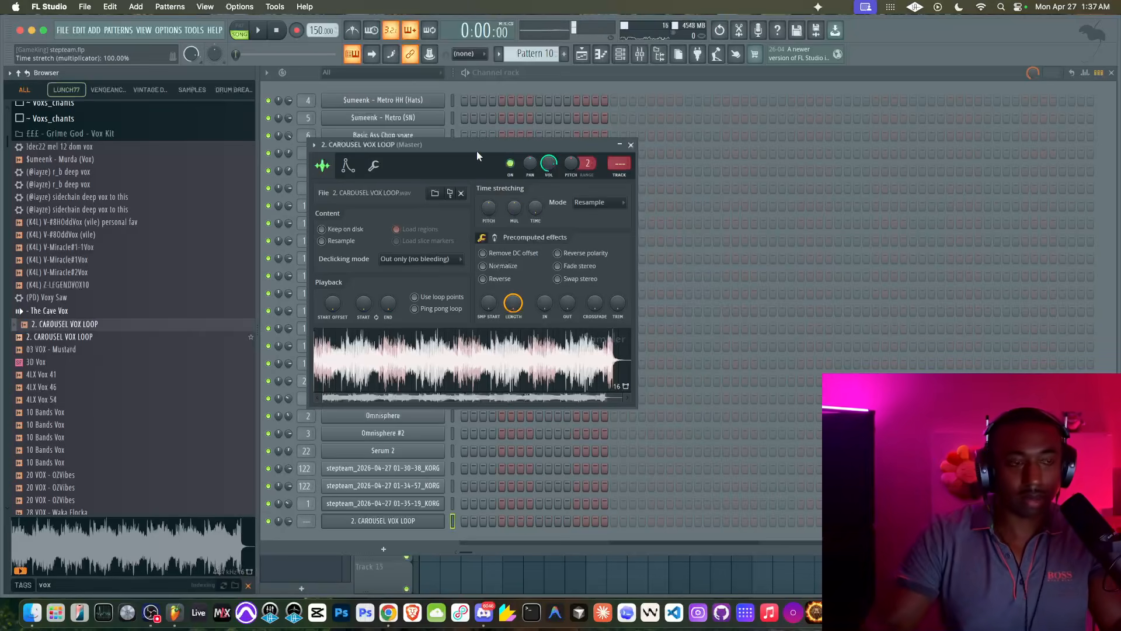
key("super+l")
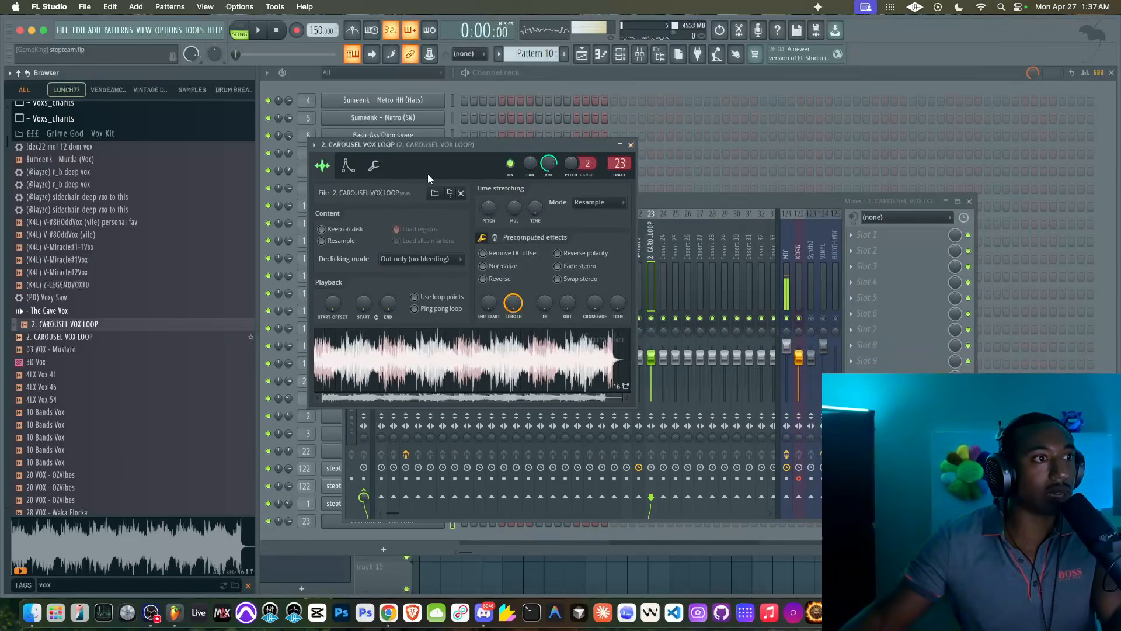
Enable the CAROUSEL VOX LOOP volume envelope with a long hold and a decay time of 0%
left_click(350, 167)
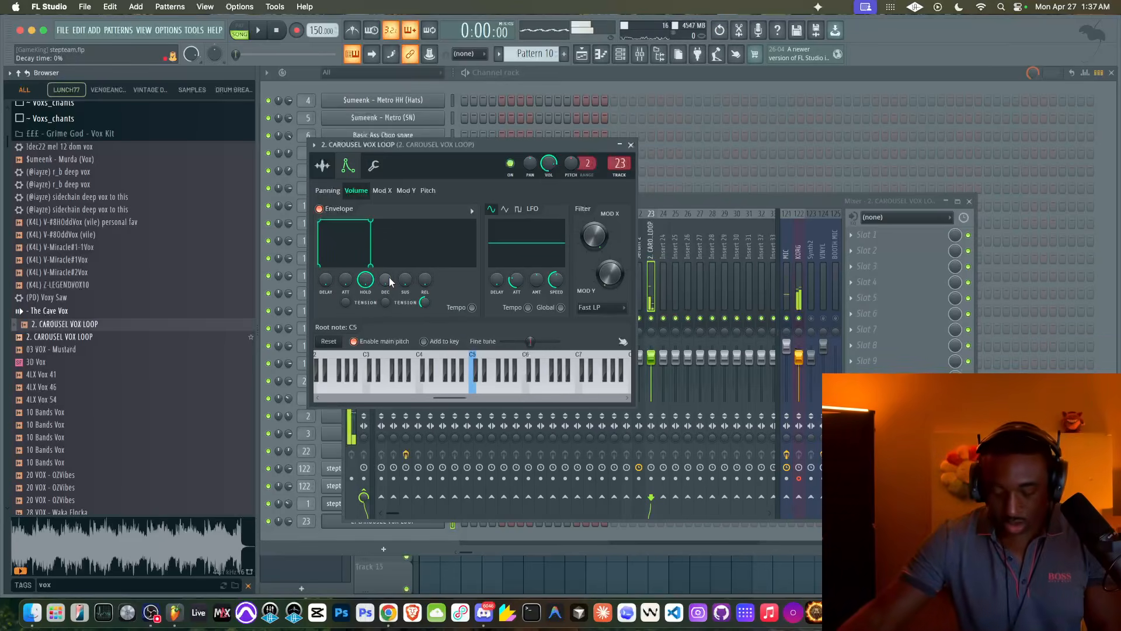
left_click(806, 319)
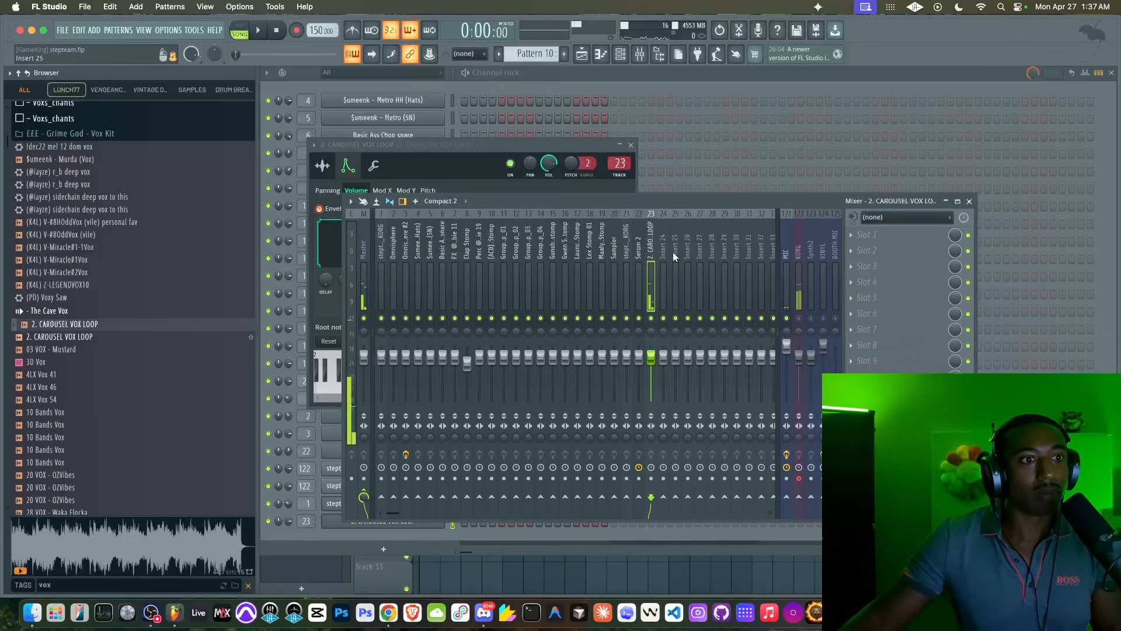
left_click(500, 144)
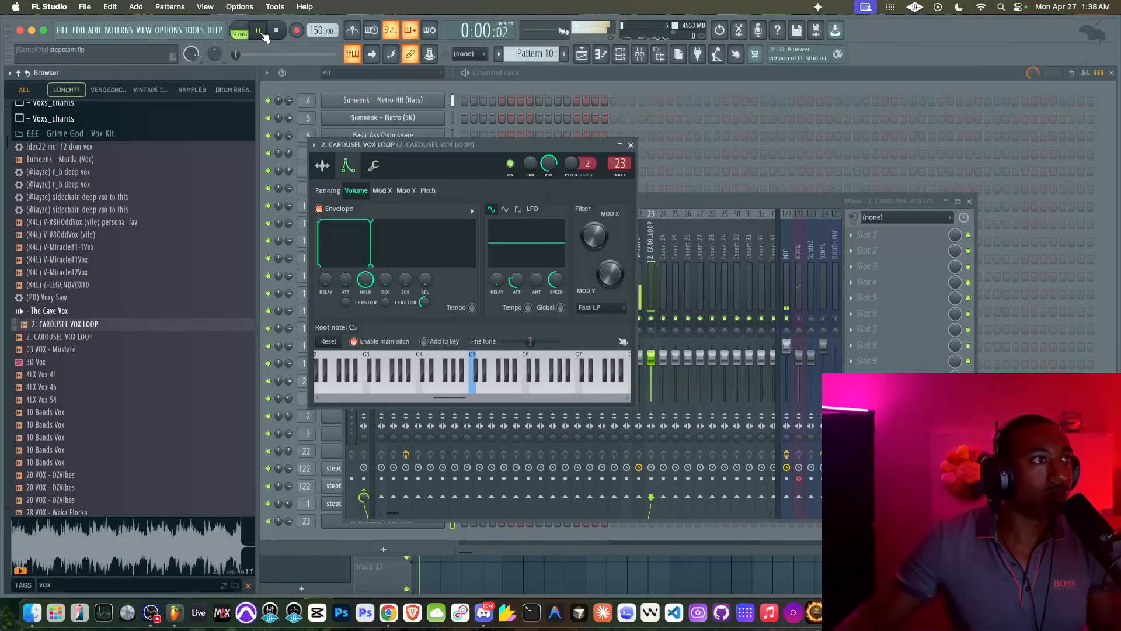
Record a CAROUSEL VOX LOOP part into Pattern 10 over about the first eight bars of the song
key("F5")
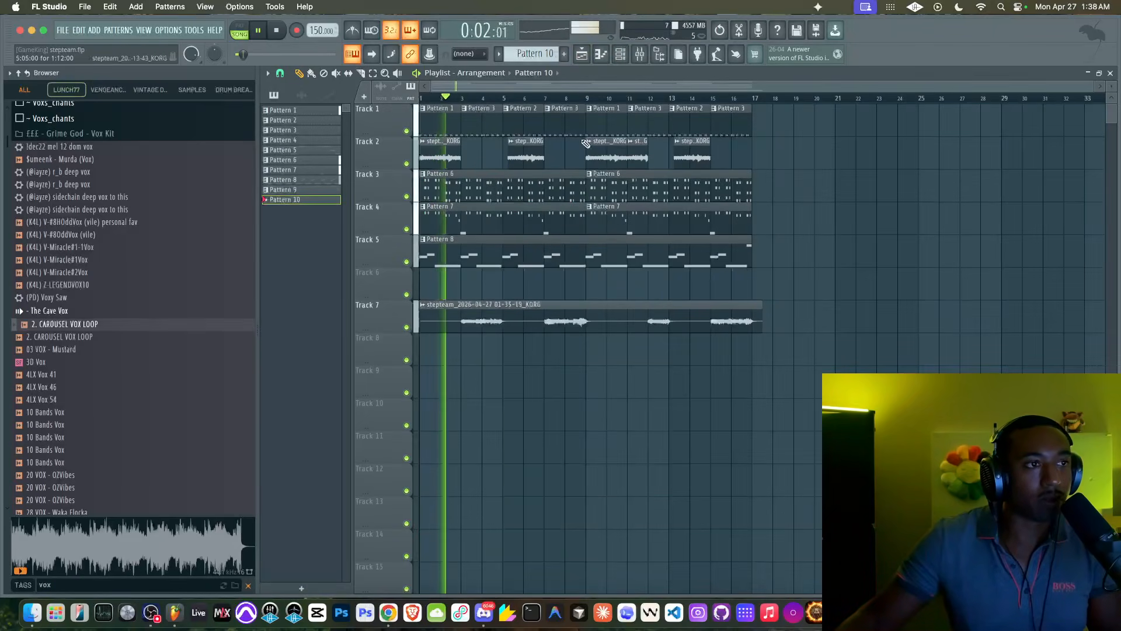
left_click(620, 54)
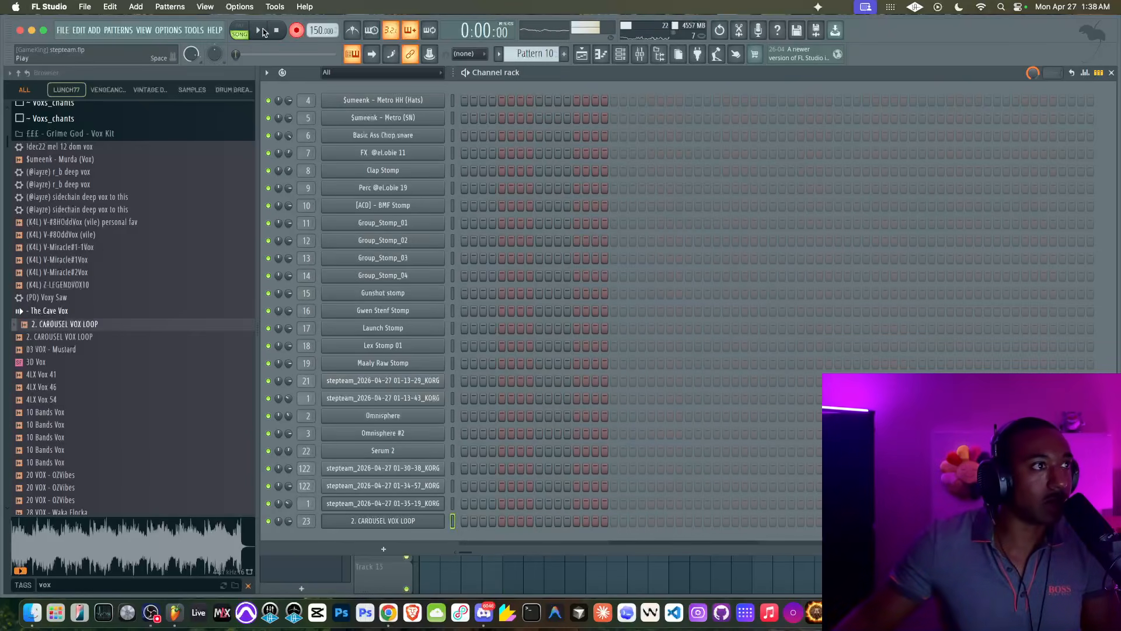
left_click(582, 53)
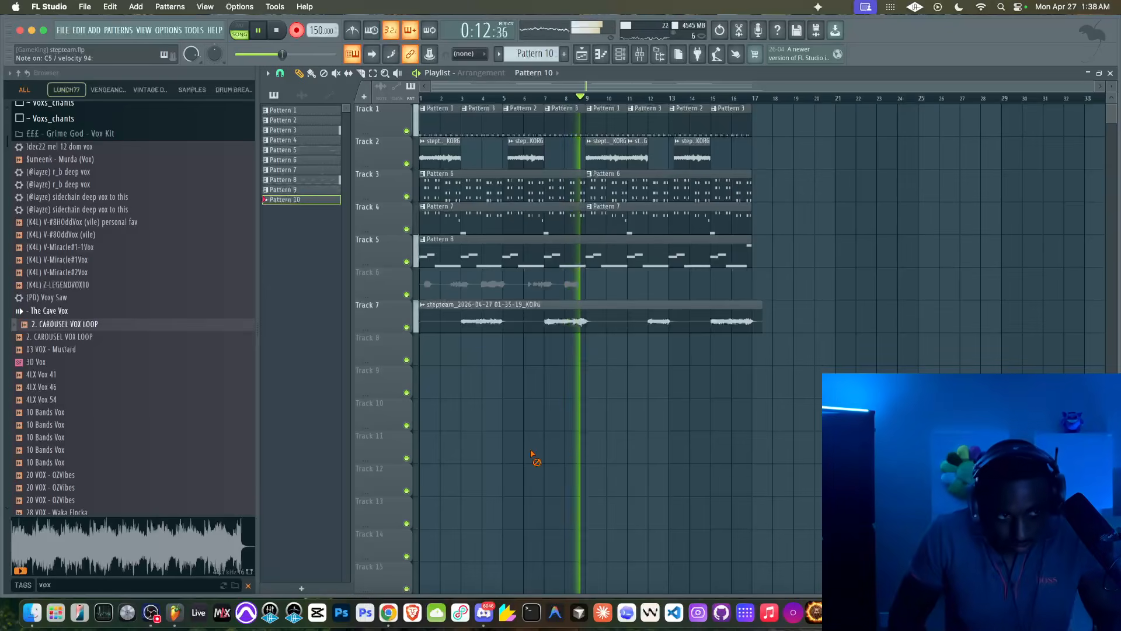
key("space")
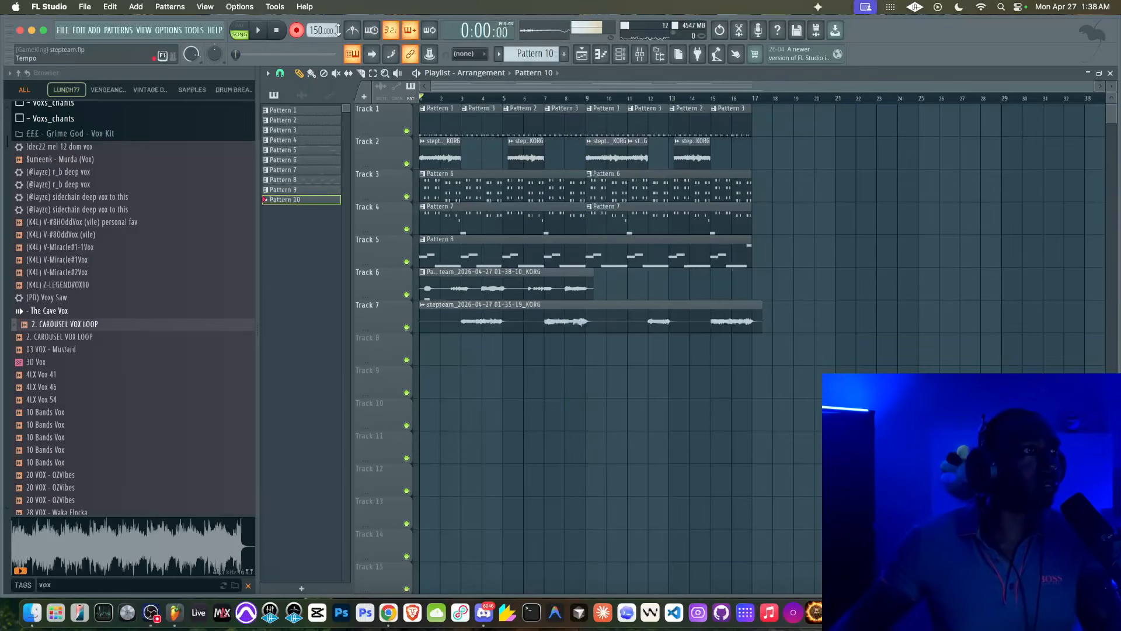
Remove the unwanted KORG recording from Track 6 and disarm recording on the KORG mixer track
key("space")
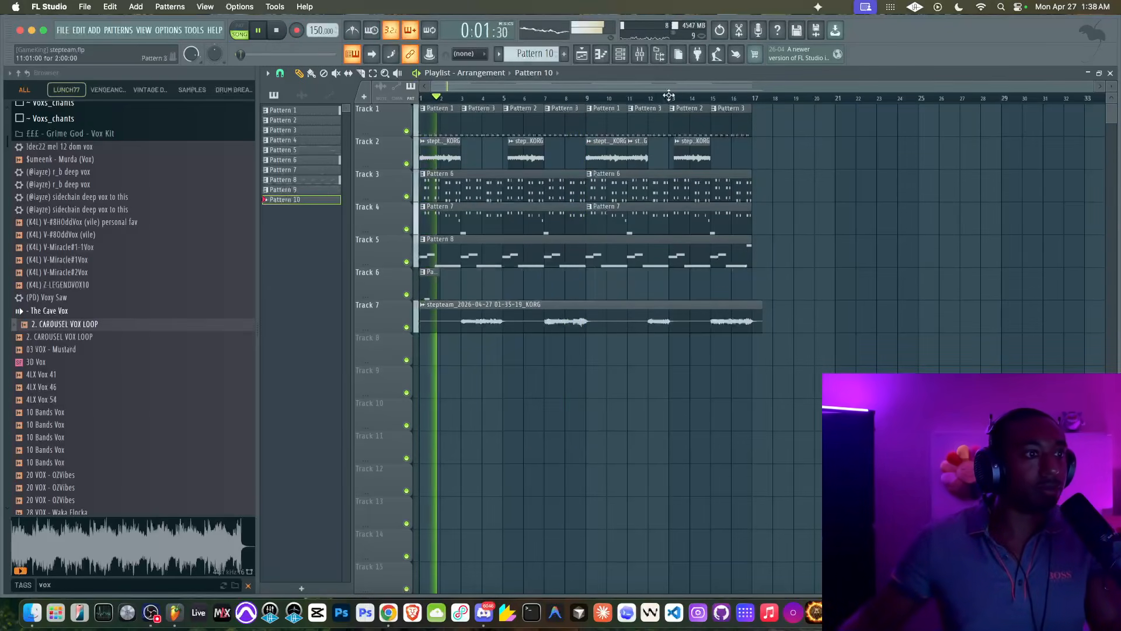
left_click(646, 54)
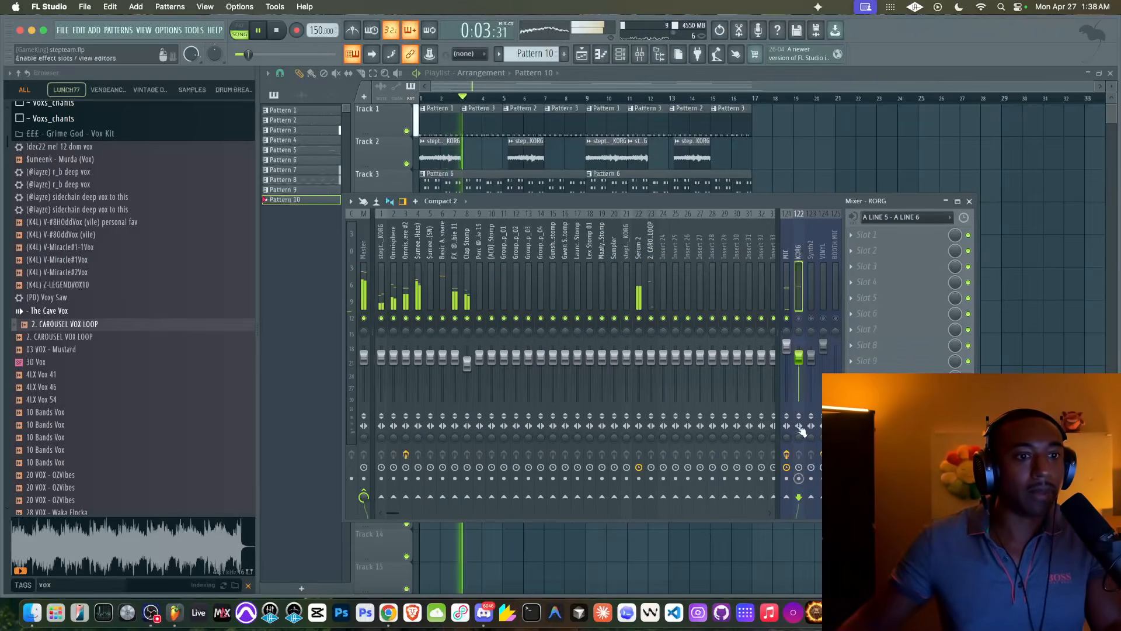
key("space")
key("F6")
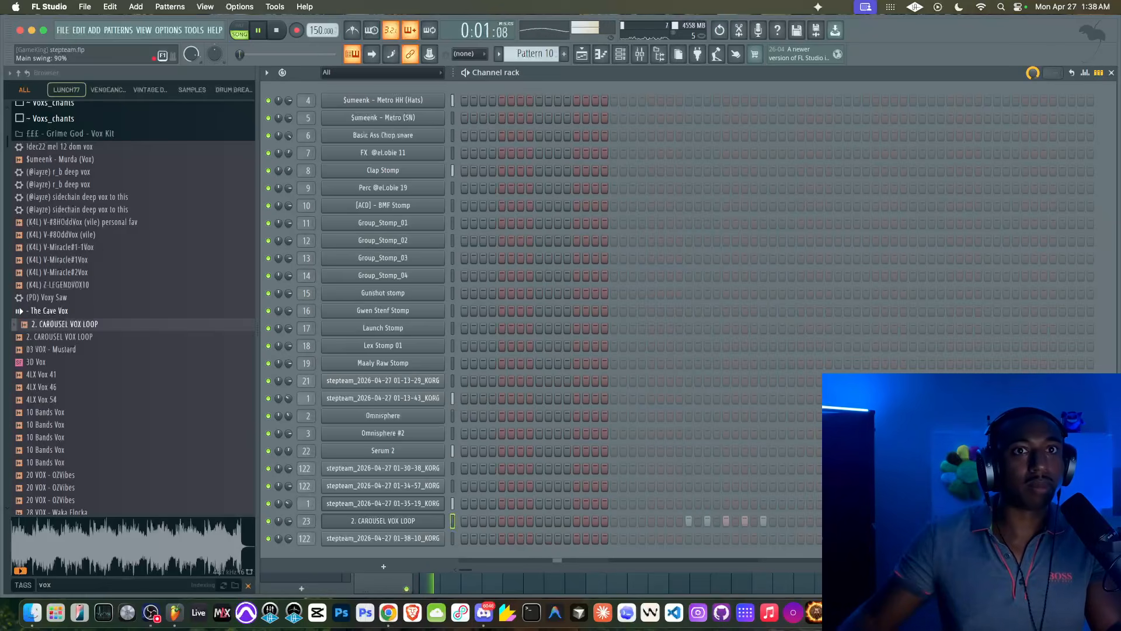
left_click(599, 55)
key("space")
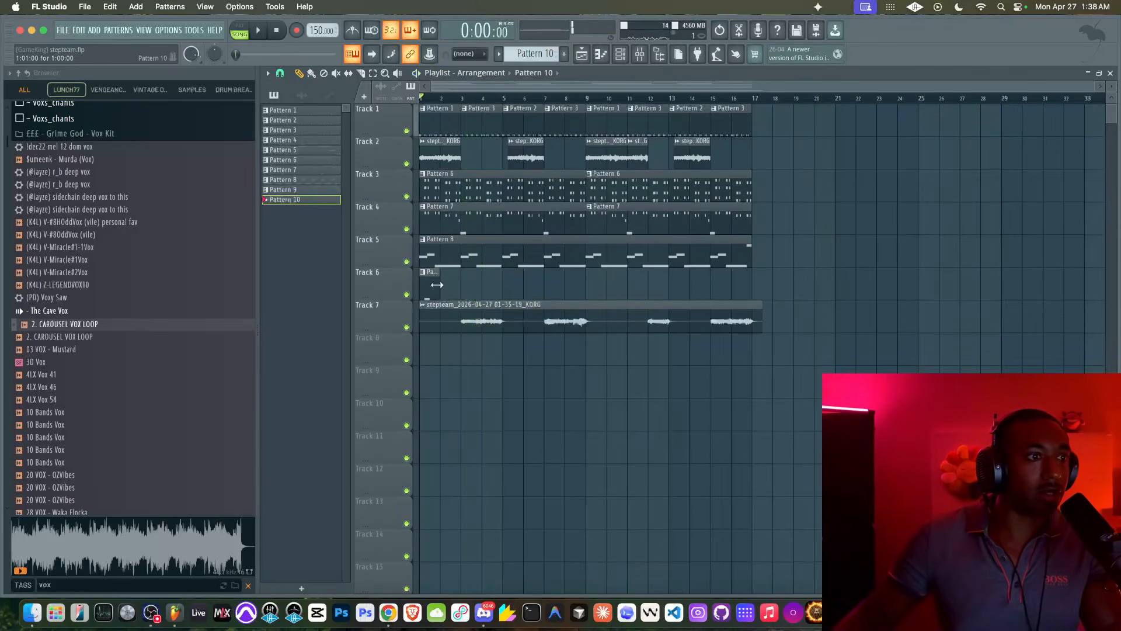
Resize the Pattern 10 clip on Track 6 to end at bar 9 and duplicate it right after itself
left_click_drag(437, 284, 722, 285)
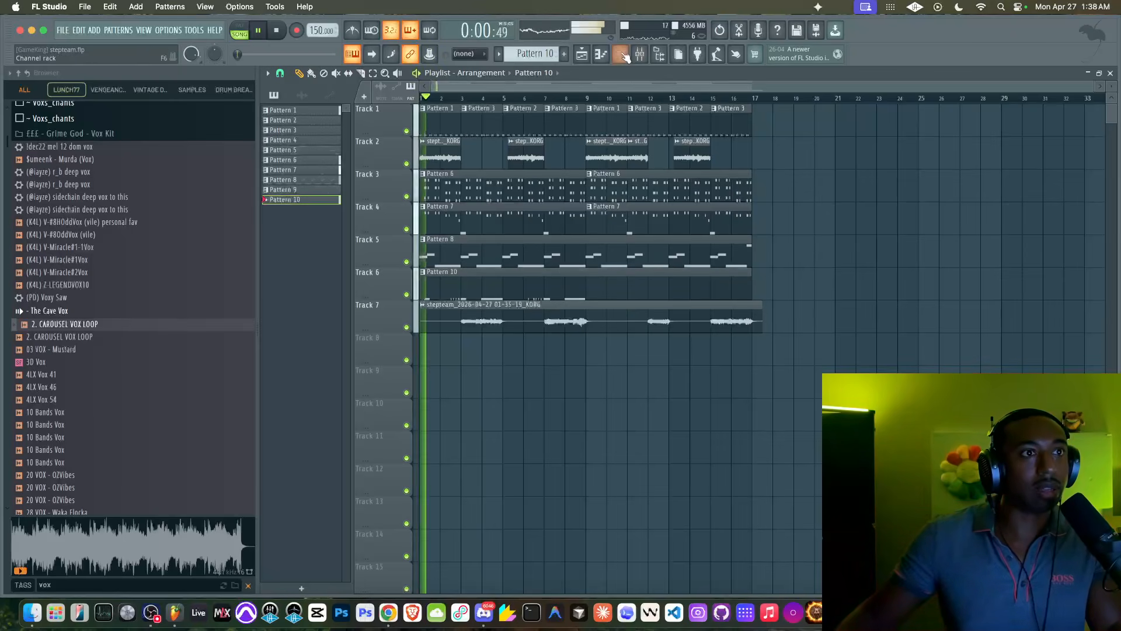
key("F6")
key("space")
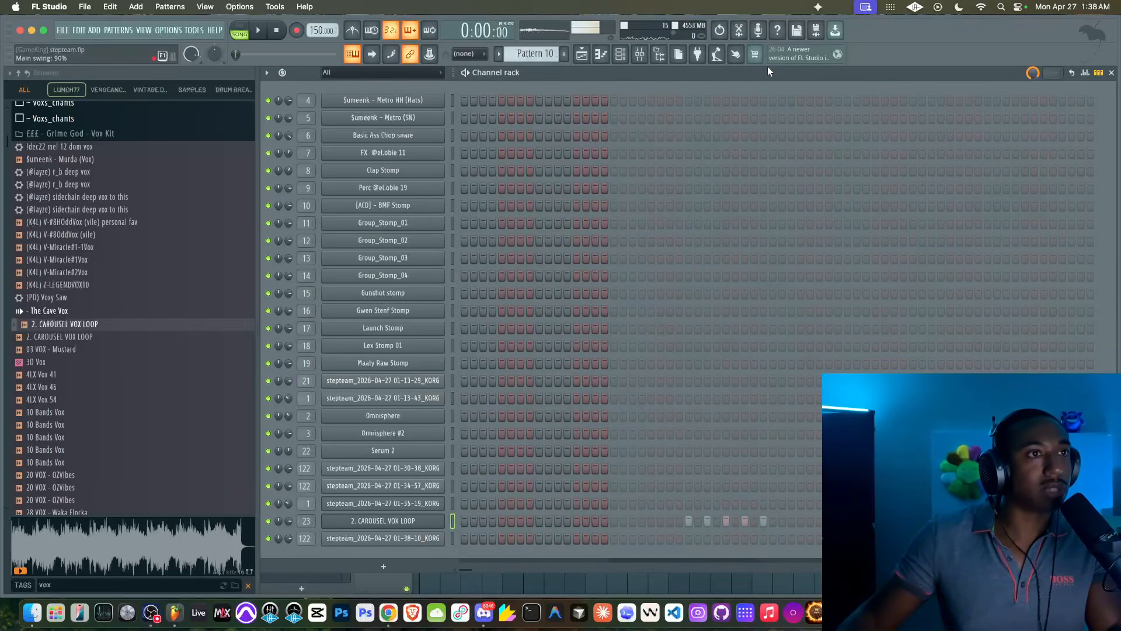
left_click(587, 59)
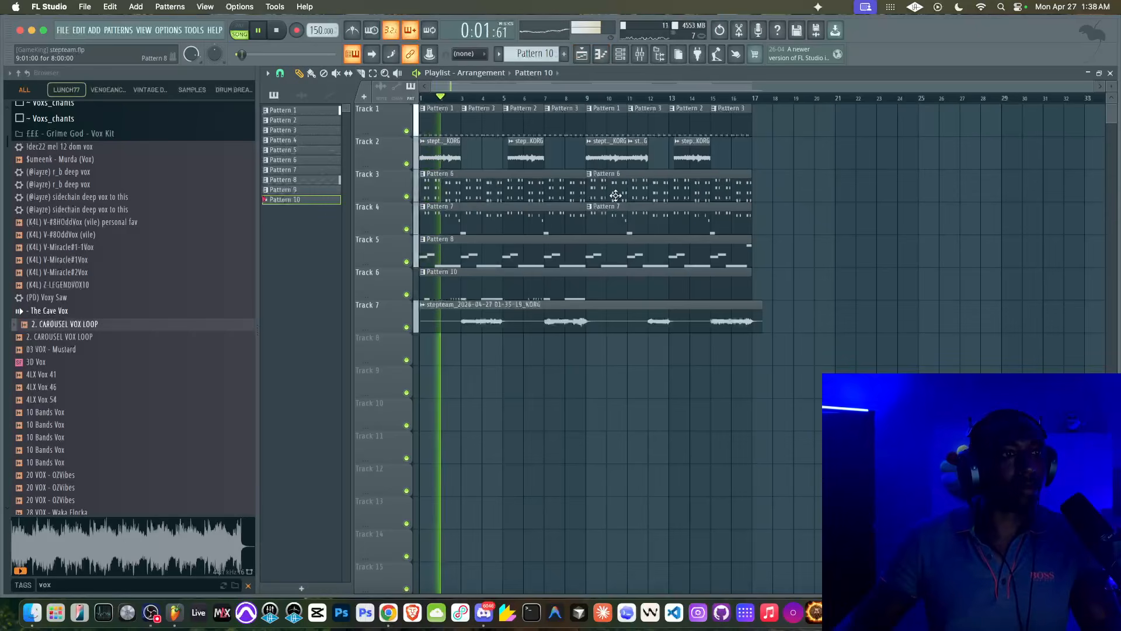
left_click_drag(749, 290, 585, 287)
left_click(522, 279)
key("ctrl+b")
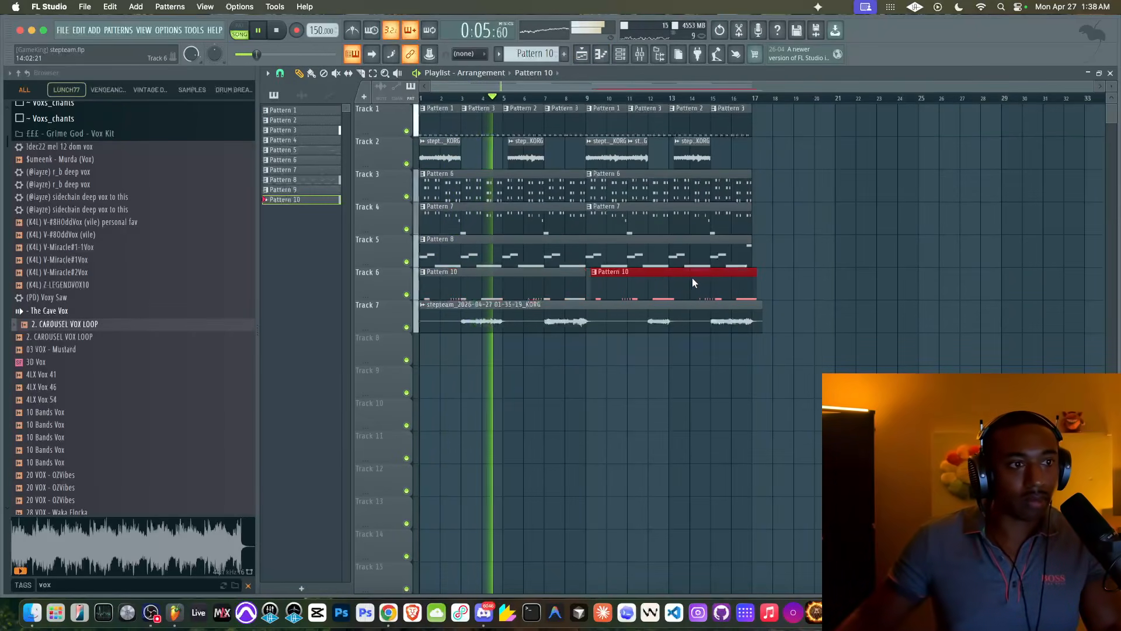
Adjust the playlist snap setting and align the duplicated Pattern 10 clip to the start of bar 9
left_click(268, 72)
left_click(280, 73)
left_click(297, 253)
left_click(548, 424)
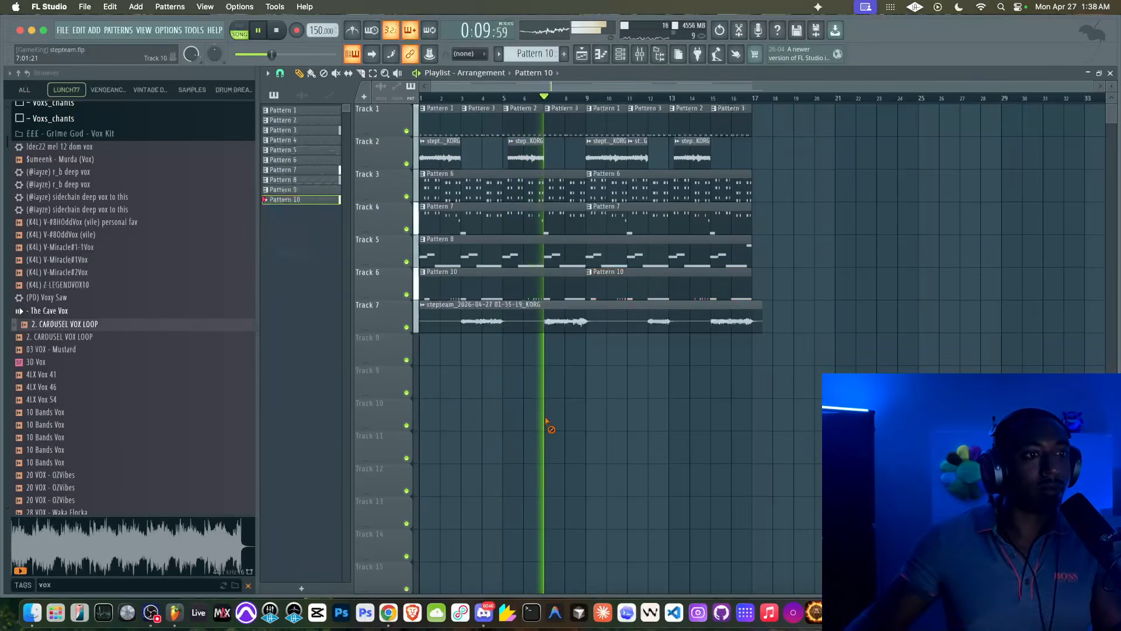
Trim the Track 7 KORG clip to end at bar 17 and the second Pattern 10 clip to start at bar 12
left_click(362, 73)
left_click_drag(755, 333, 753, 298)
left_click(298, 74)
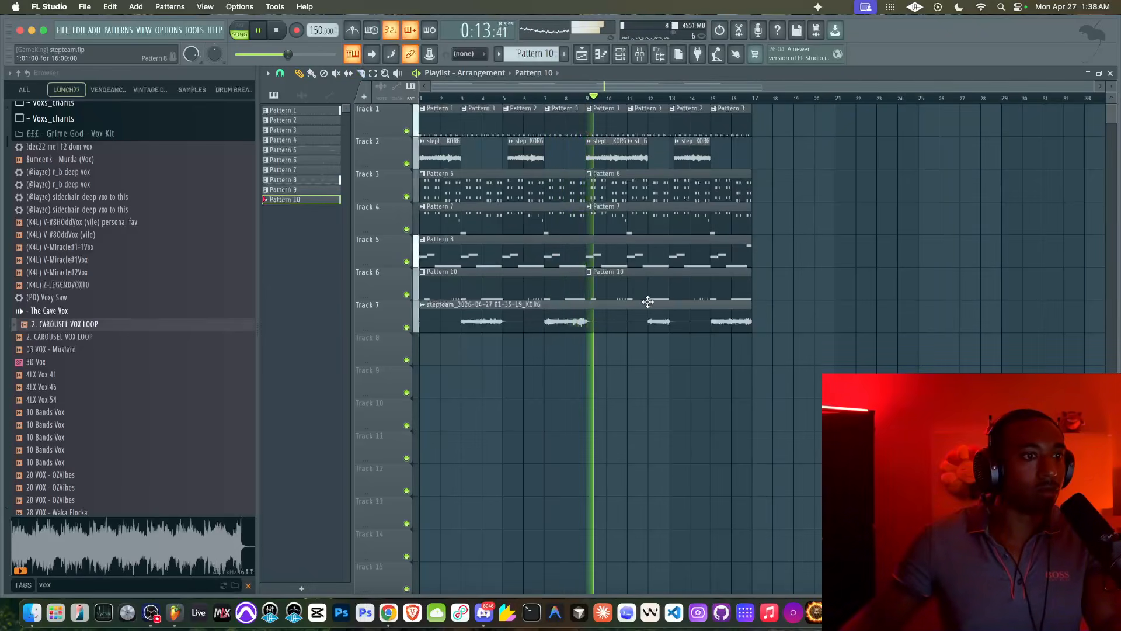
left_click_drag(593, 287, 650, 294)
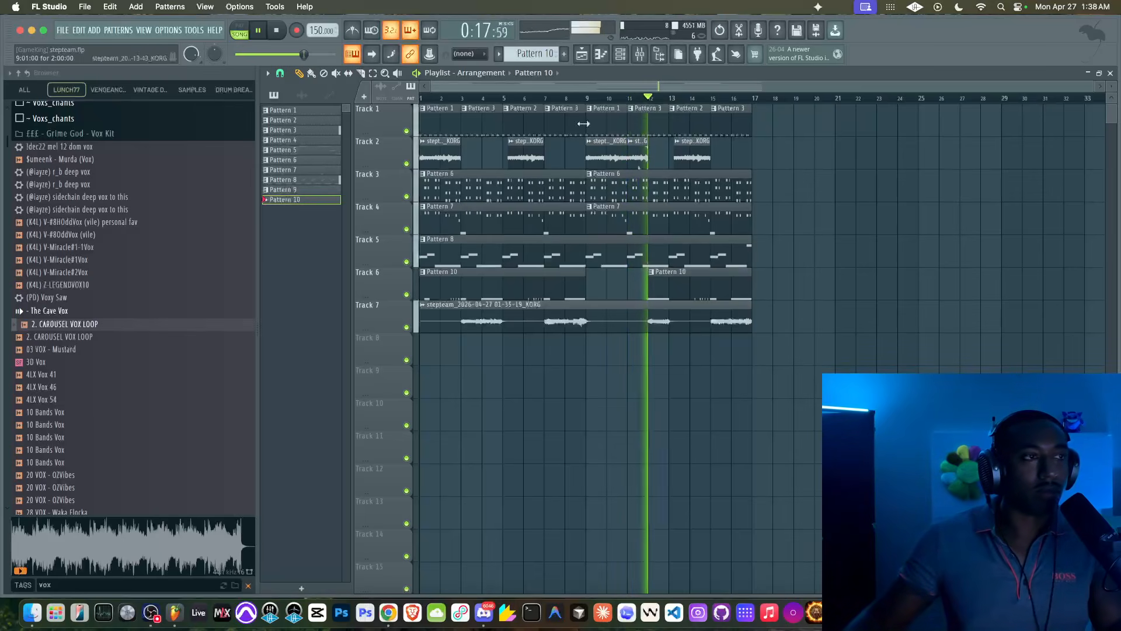
Lower the volume of the CAROUSEL VOX LOOP mixer track slightly
left_click(622, 55)
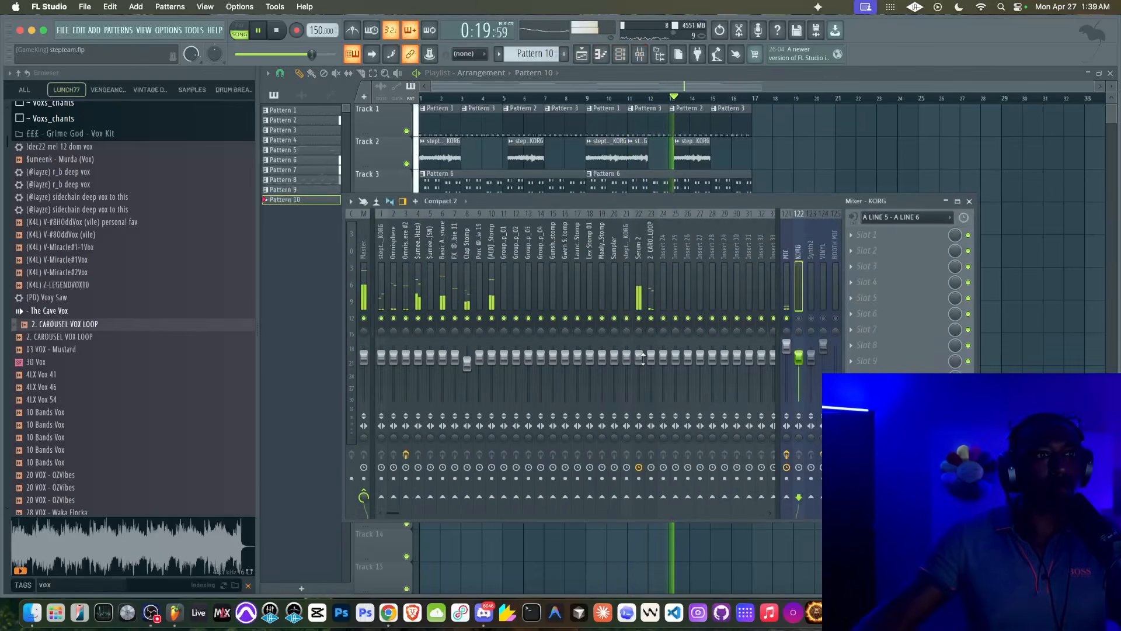
left_click_drag(654, 357, 652, 365)
key("F9")
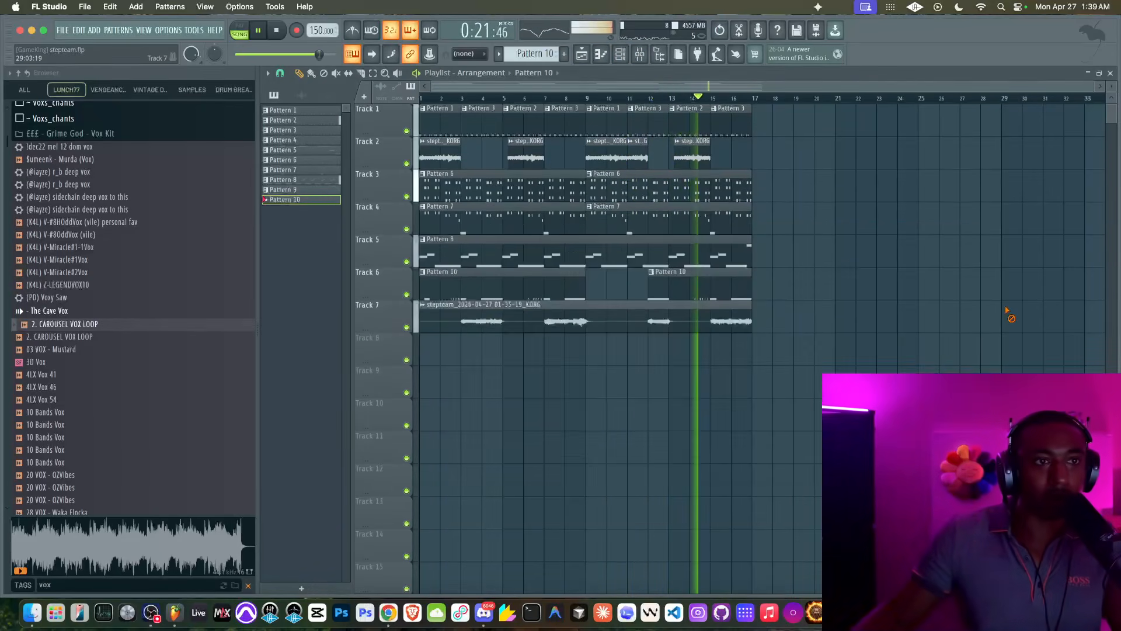
Duplicate the whole 16-bar arrangement into bars 17 to 33
key("ctrl+a")
key("super+b")
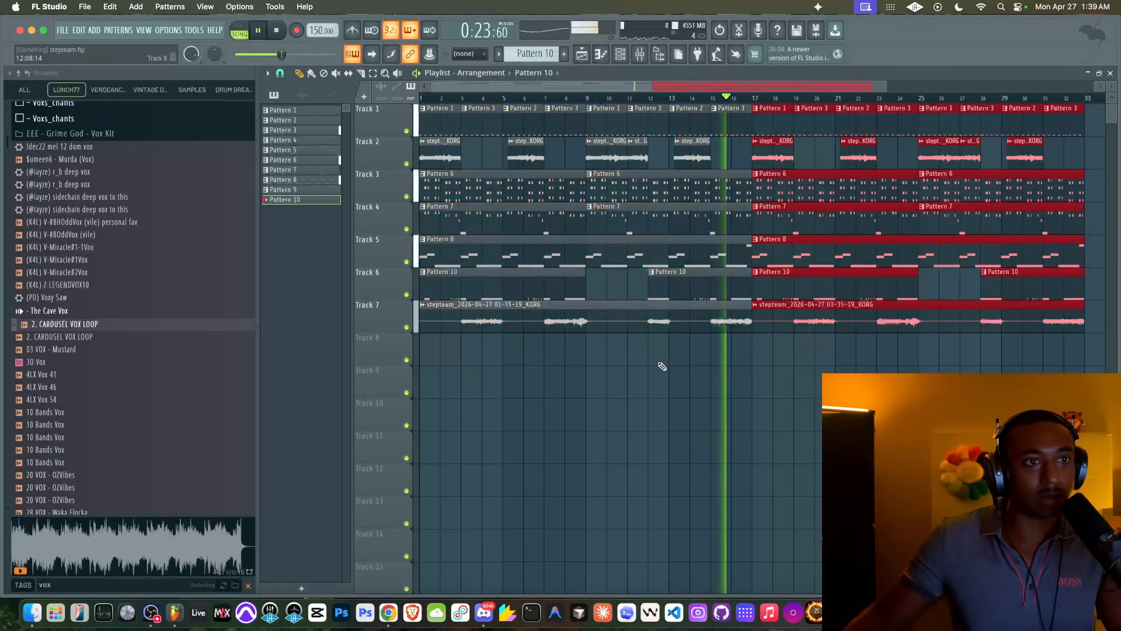
left_click(667, 385, "super")
Delete the duplicated KORG clips on Track 2 between bars 17 and 33
left_click(756, 141)
left_click(770, 145)
right_click(772, 155)
scroll(809, 149, "down", 2)
left_click_drag(935, 156, 769, 156)
right_click(758, 156)
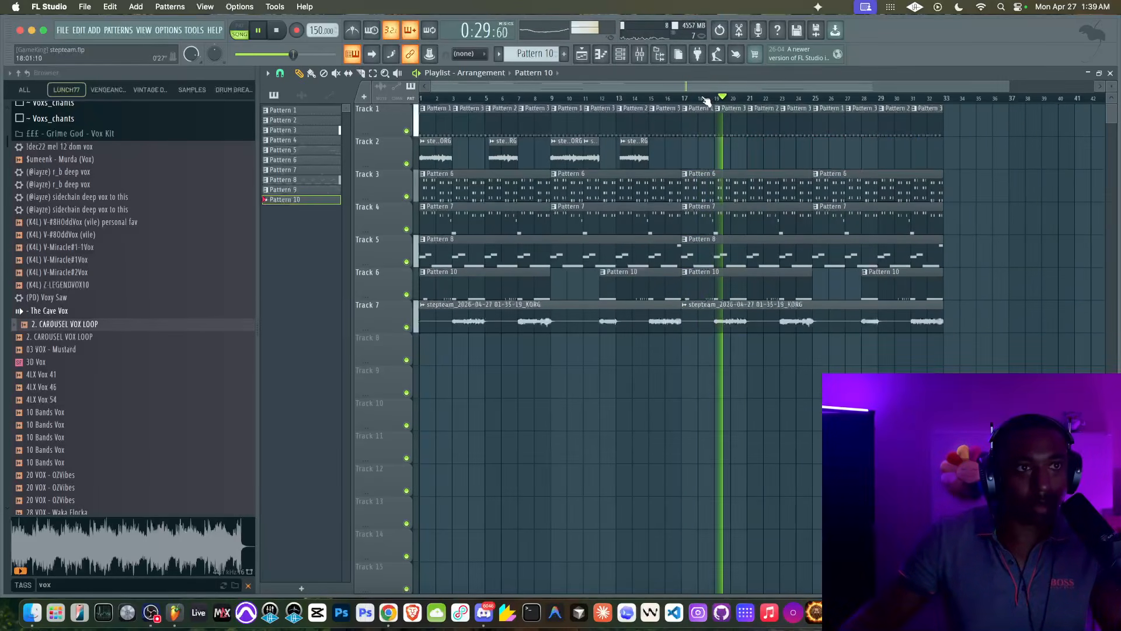
Set a playlist time selection from bar 16 to bar 33 and play it back
key("space")
left_click_drag(667, 98, 943, 100)
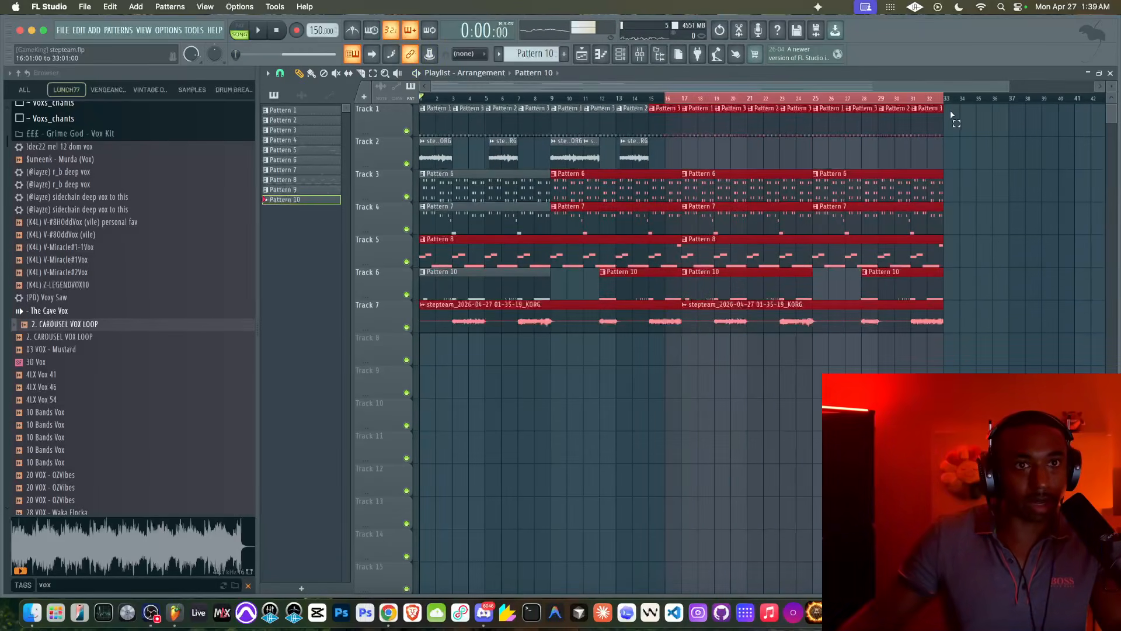
key("space")
Arm the KORG mixer track for recording while the selected section plays
left_click(639, 55)
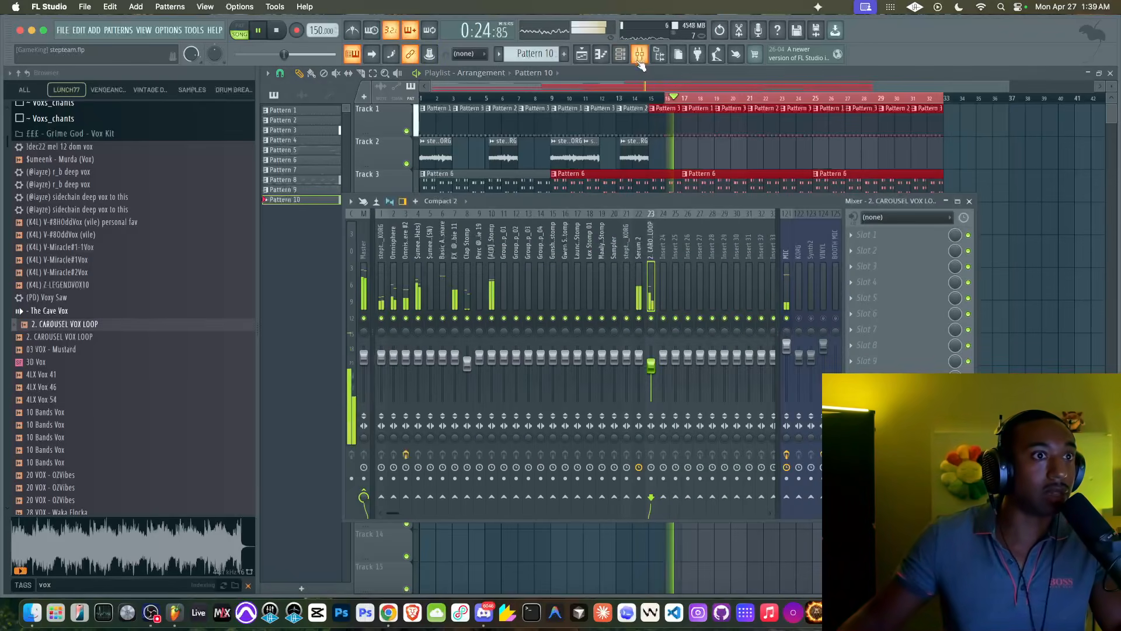
left_click(800, 286)
left_click(798, 478)
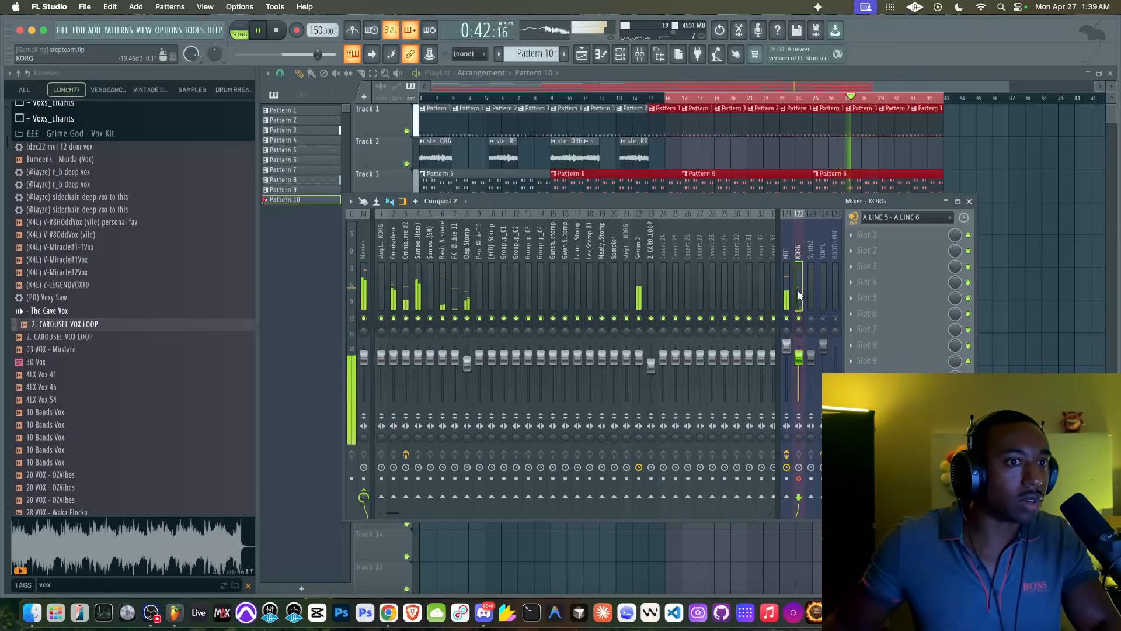
left_click(1060, 373)
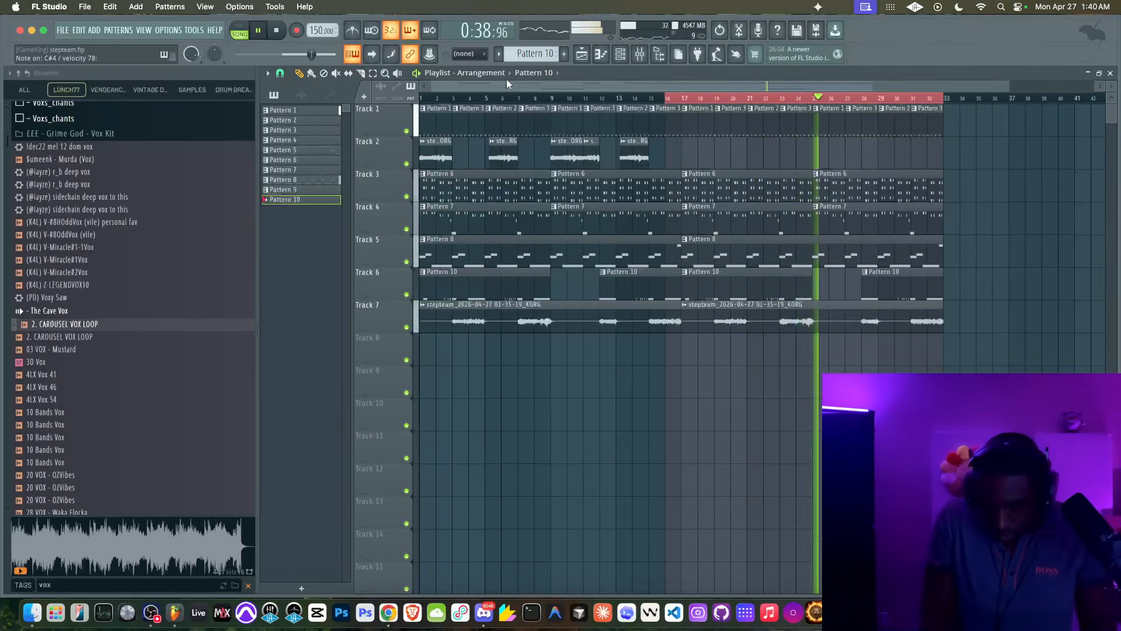
Try recording a KORG take from bar 15 and remove the recorded clip from Track 2
left_click(651, 98)
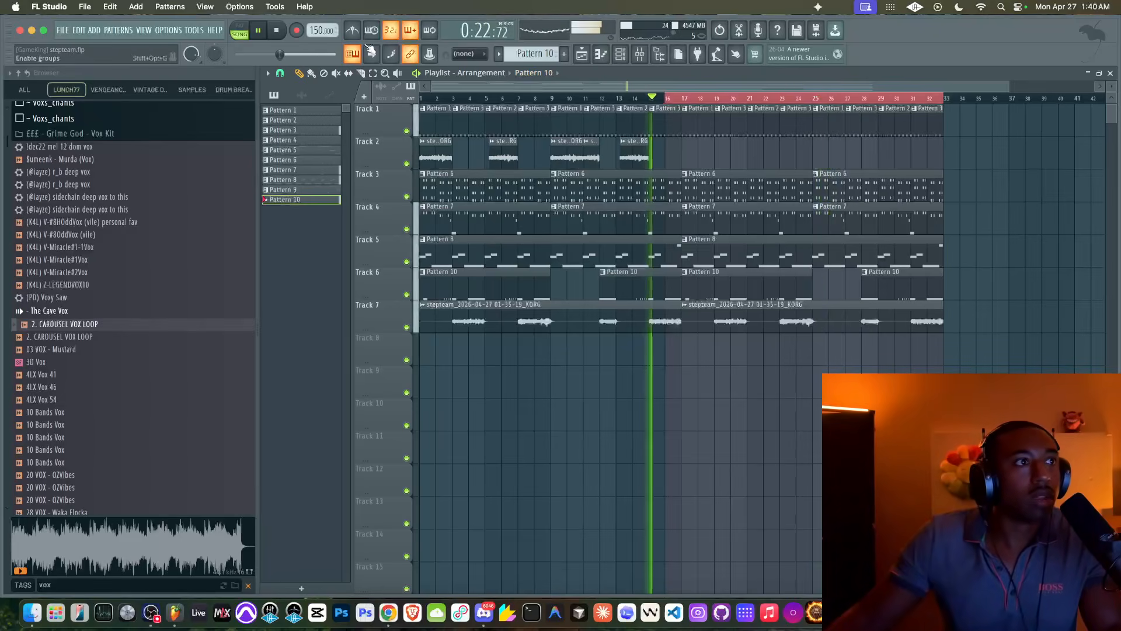
left_click(296, 29)
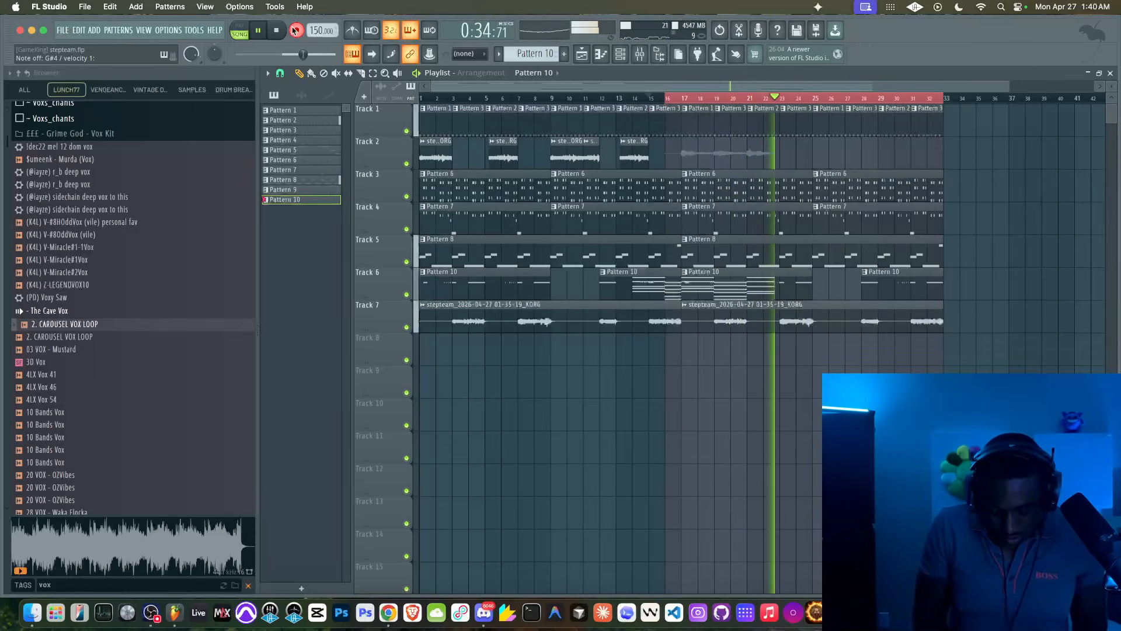
key("space")
right_click(669, 136)
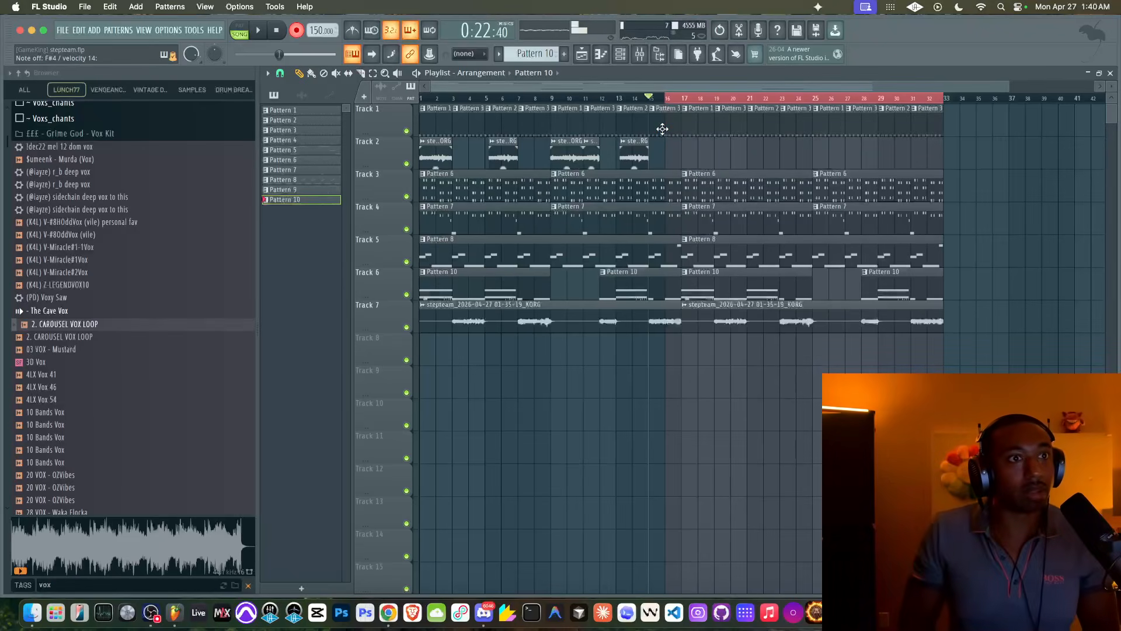
Disable the KRONOS KEYBOARD input in the MIDI settings
left_click(177, 31)
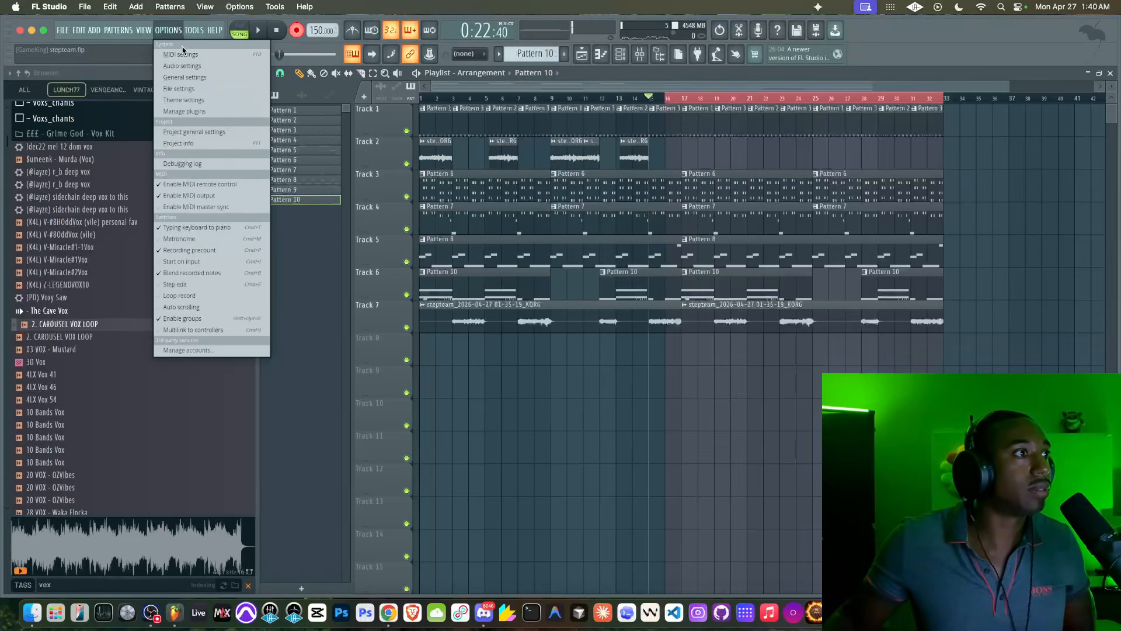
left_click(181, 51)
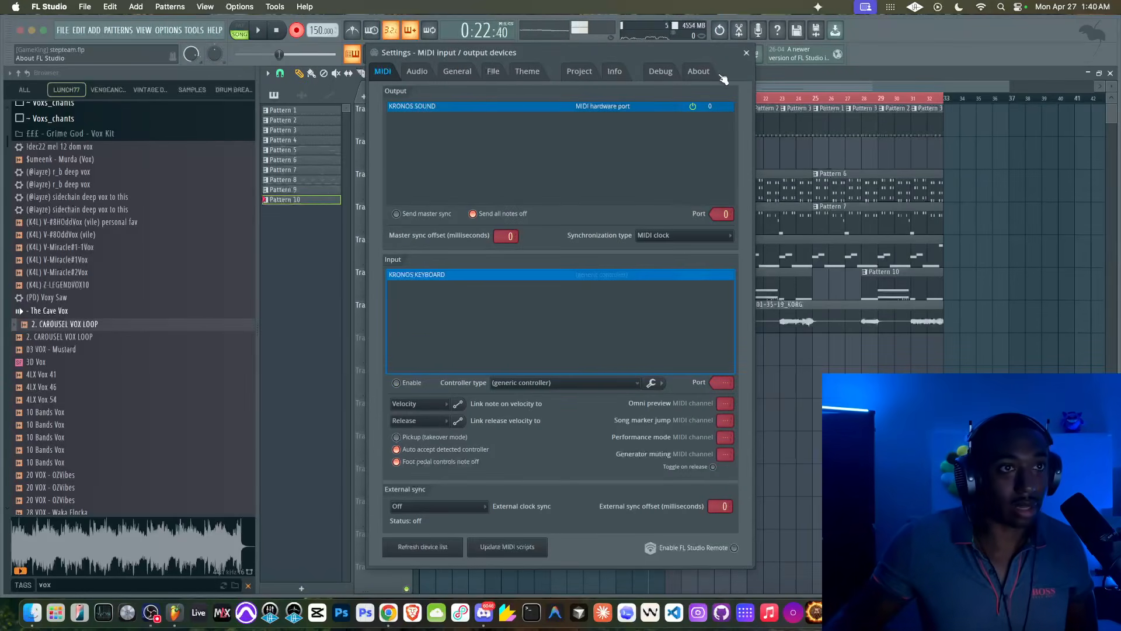
left_click(748, 53)
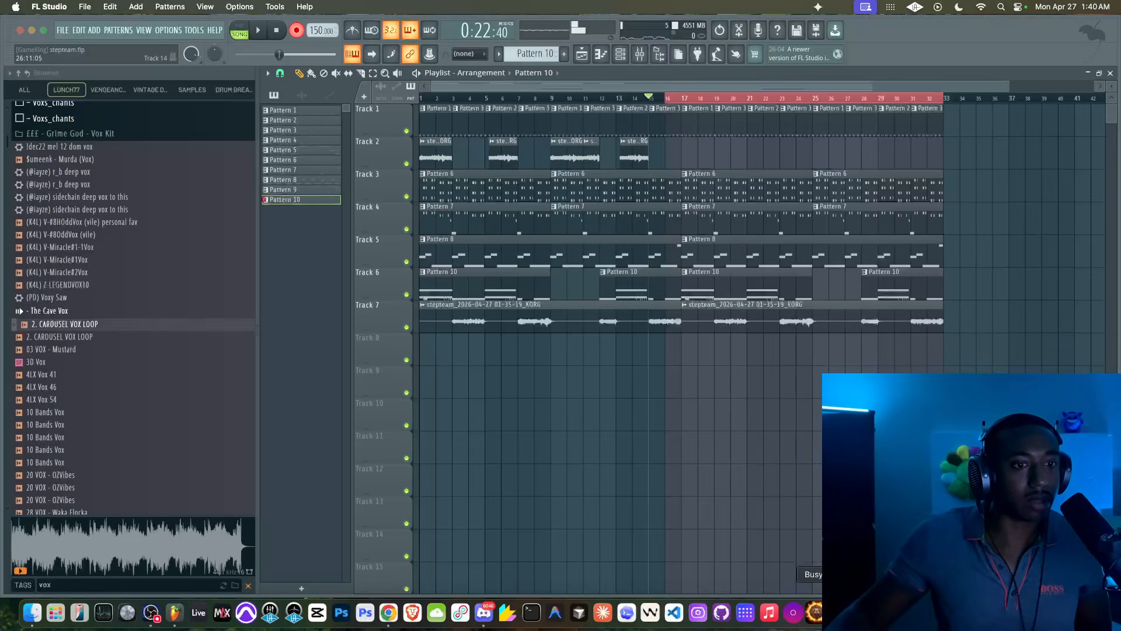
left_click(864, 612)
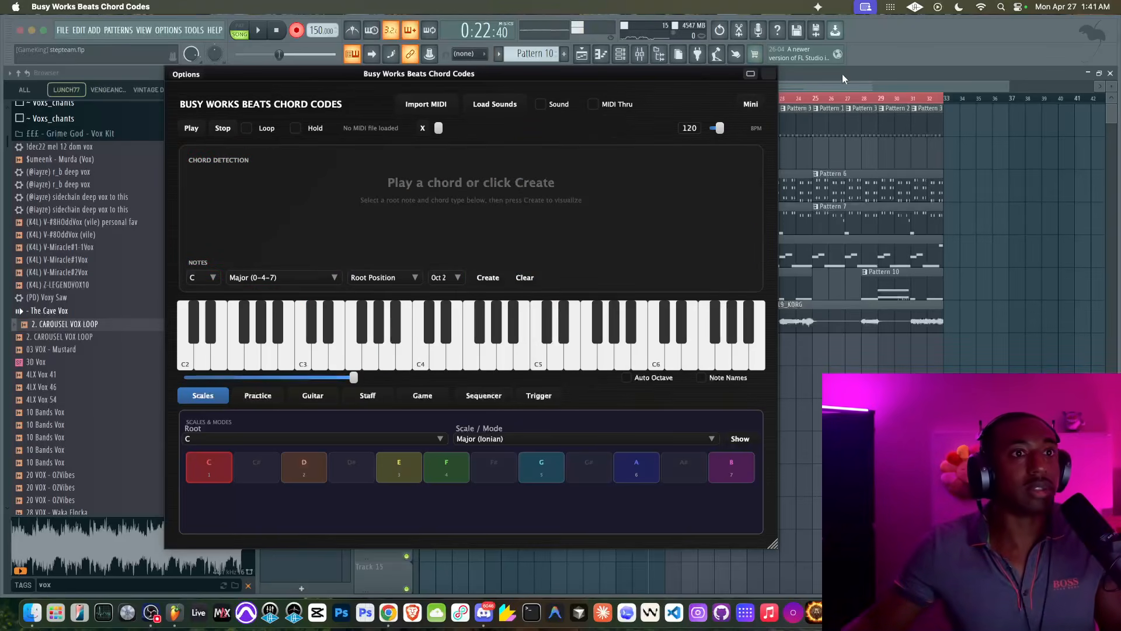
left_click(768, 74)
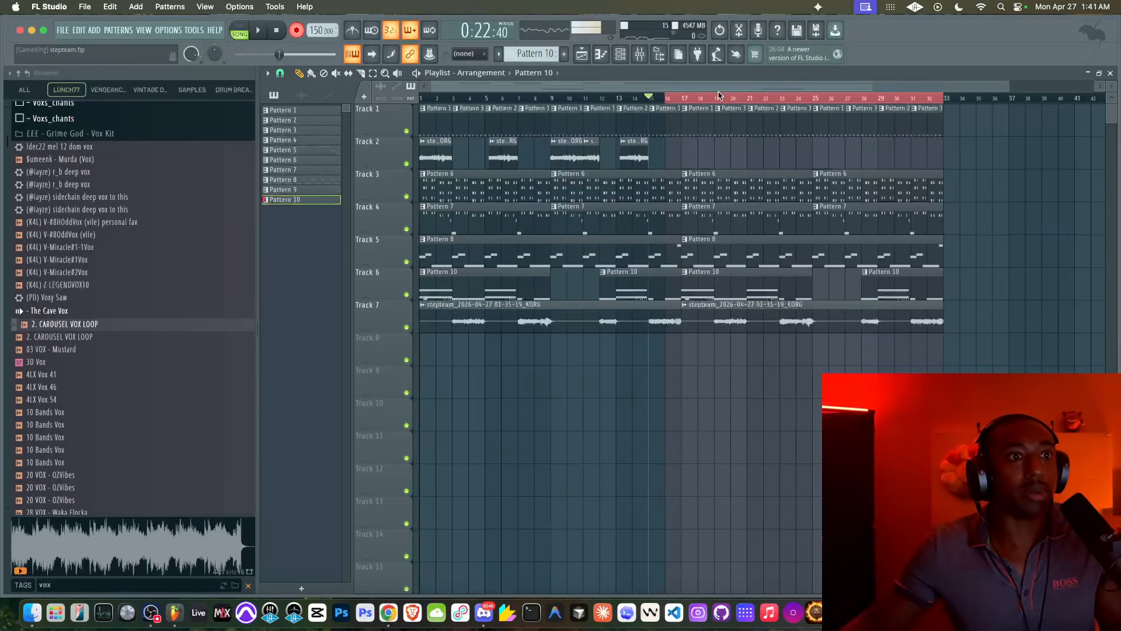
left_click(644, 98)
key("space")
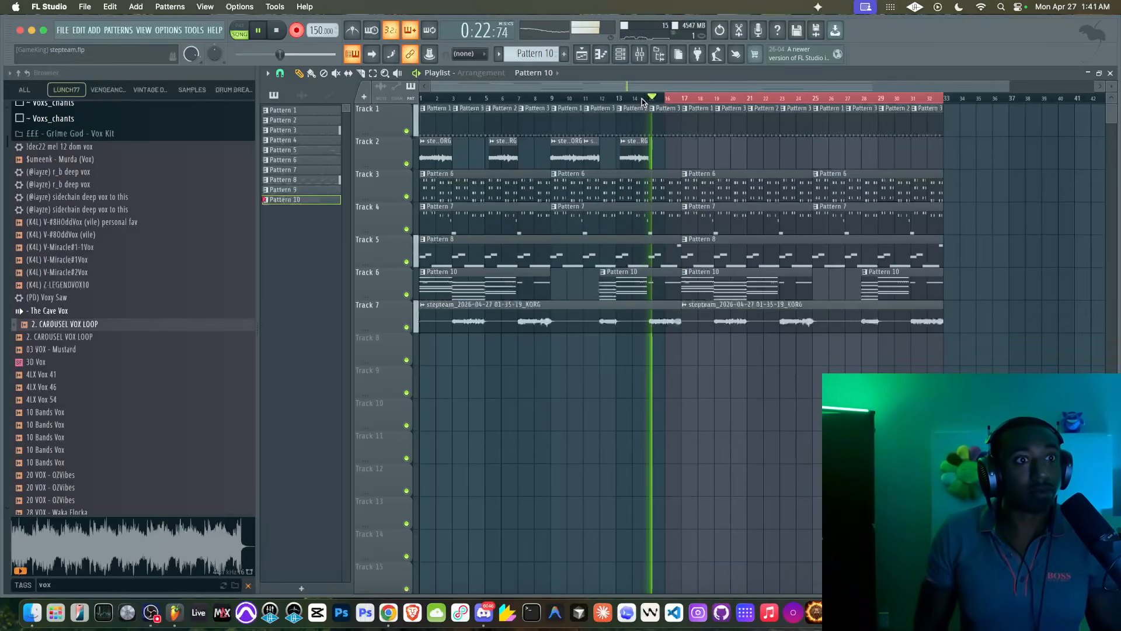
key("space")
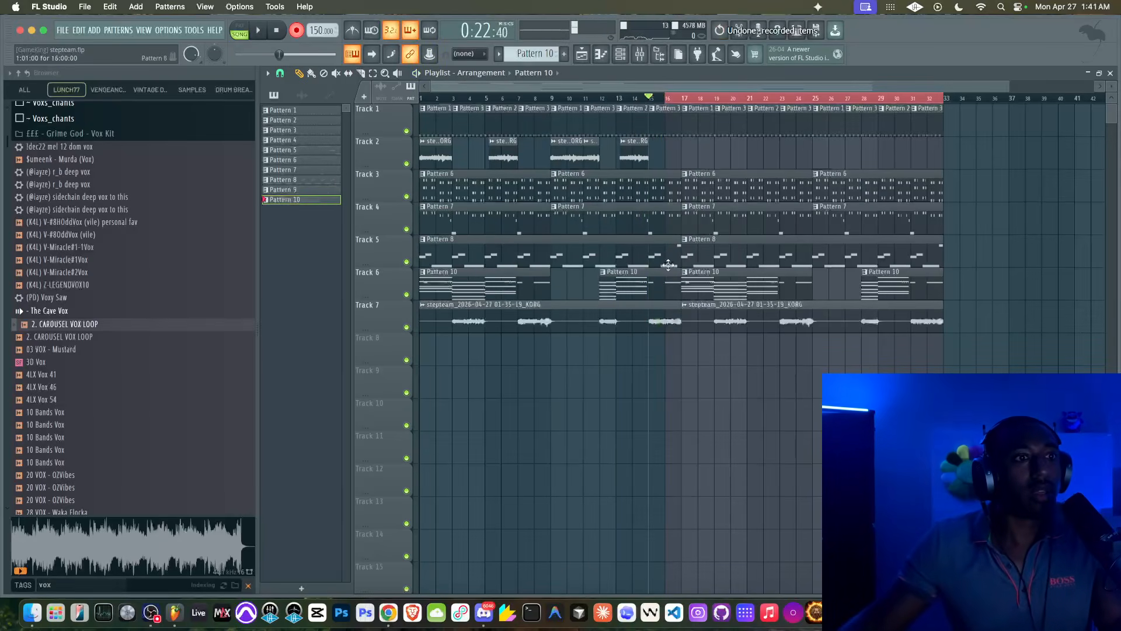
Delete the stray recorded keyboard notes from Pattern 10 in the piano roll, keeping the original vox loop notes
double_click(664, 277)
scroll(400, 142, "left", 4)
scroll(400, 142, "up", 2)
scroll(409, 143, "down", 4)
left_click_drag(491, 128, 180, 411)
key("Delete")
scroll(548, 109, "down", 1)
left_click(586, 54)
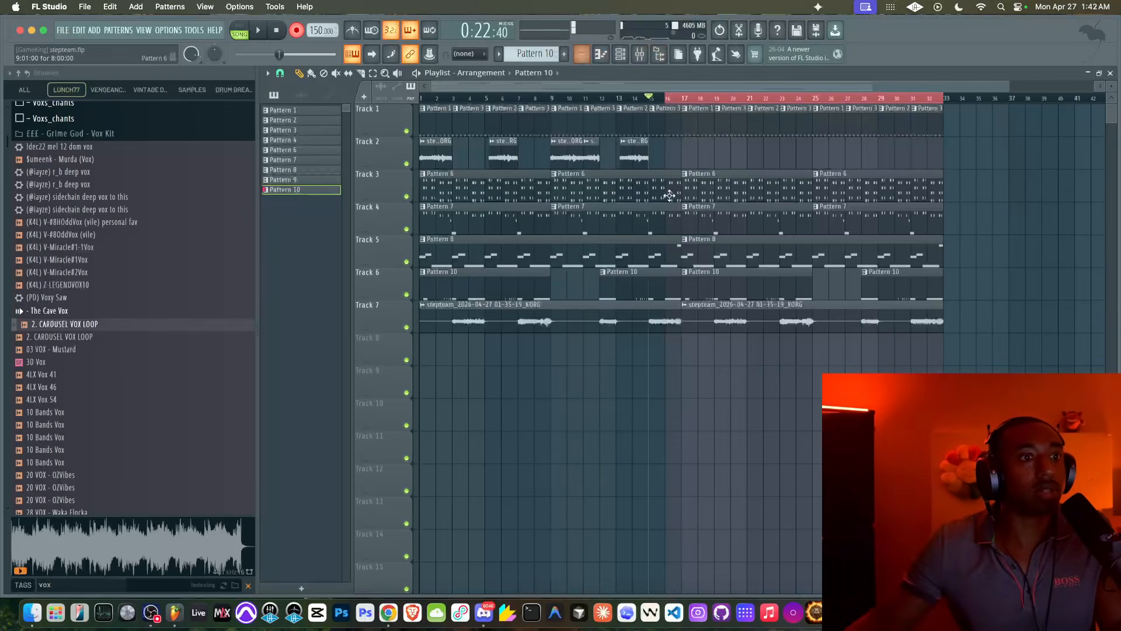
Record three KORG takes over the second half: from bar 15 on Track 2, and from bar 16 on Tracks 8 and 9
key("space")
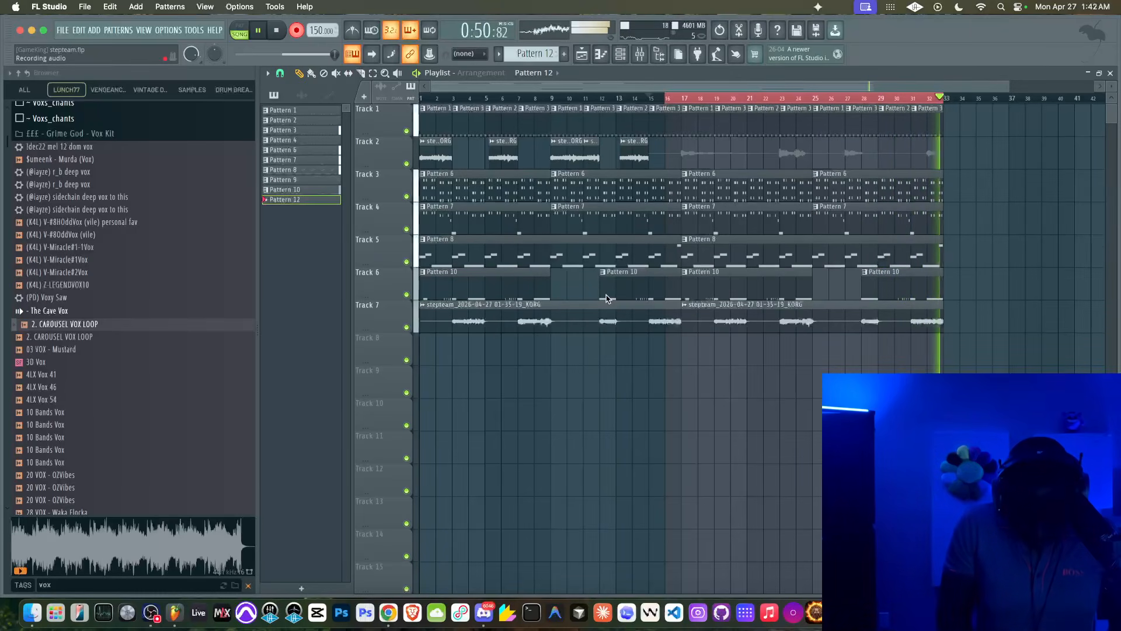
key("space")
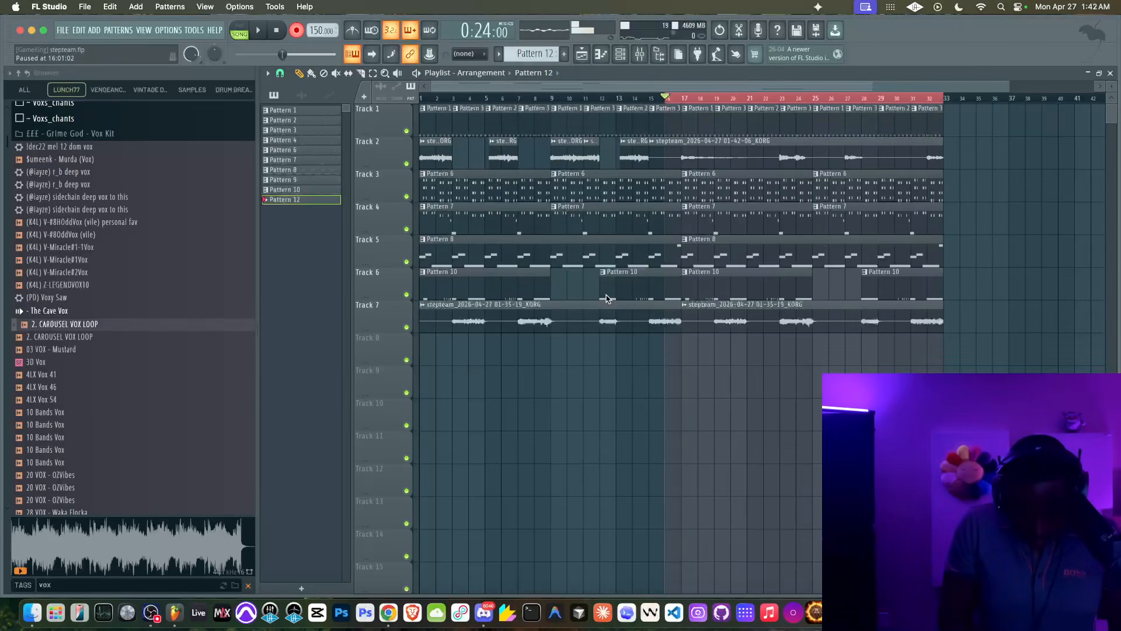
key("space")
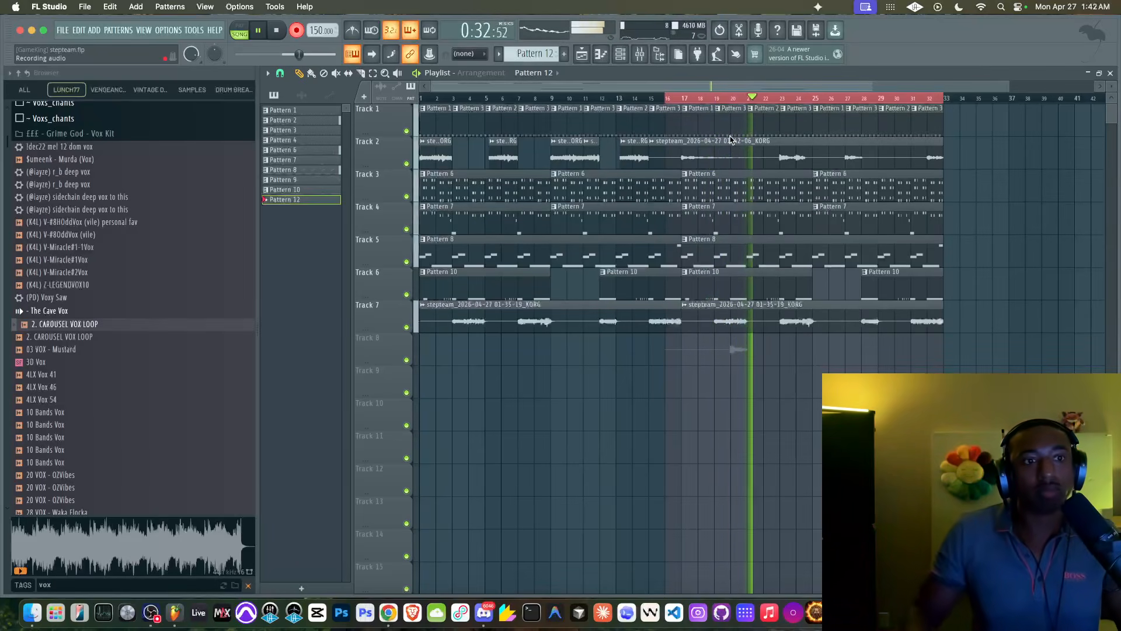
key("space")
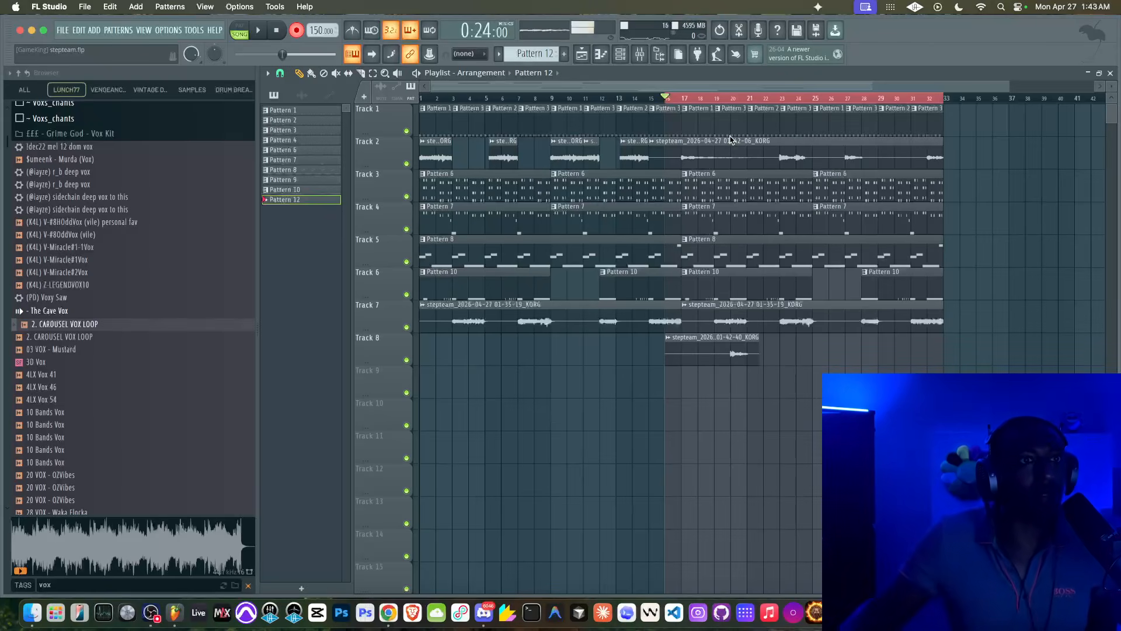
left_click(260, 33)
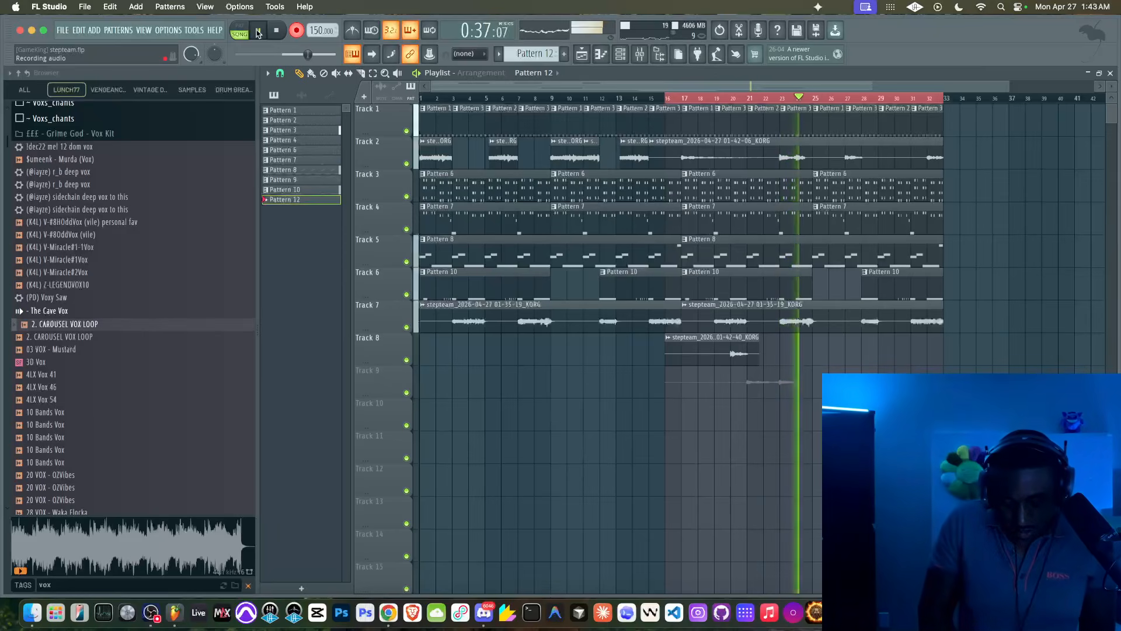
key("space")
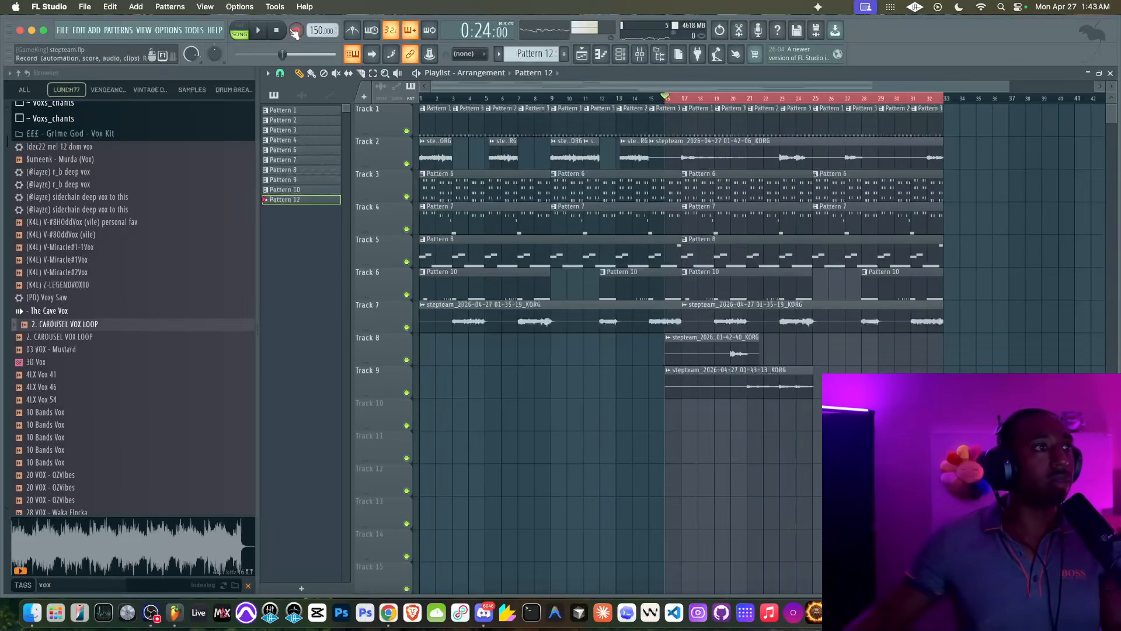
Mute the KORG clip starting at bar 17 on Track 7 and delete the recorded KORG take from Track 9
key("space")
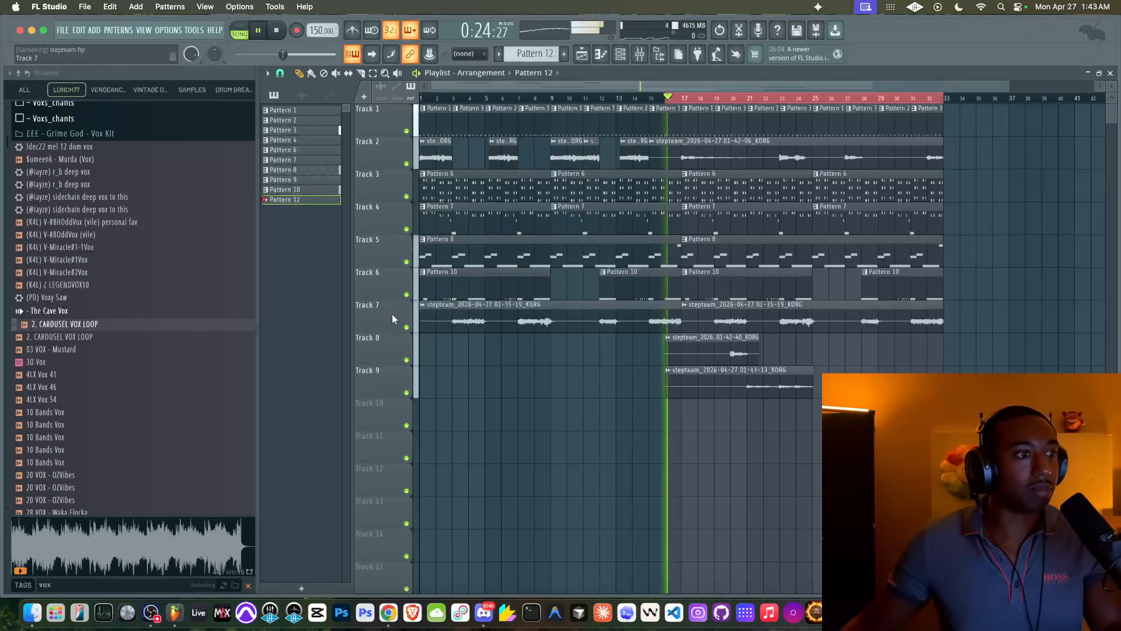
left_click(688, 302)
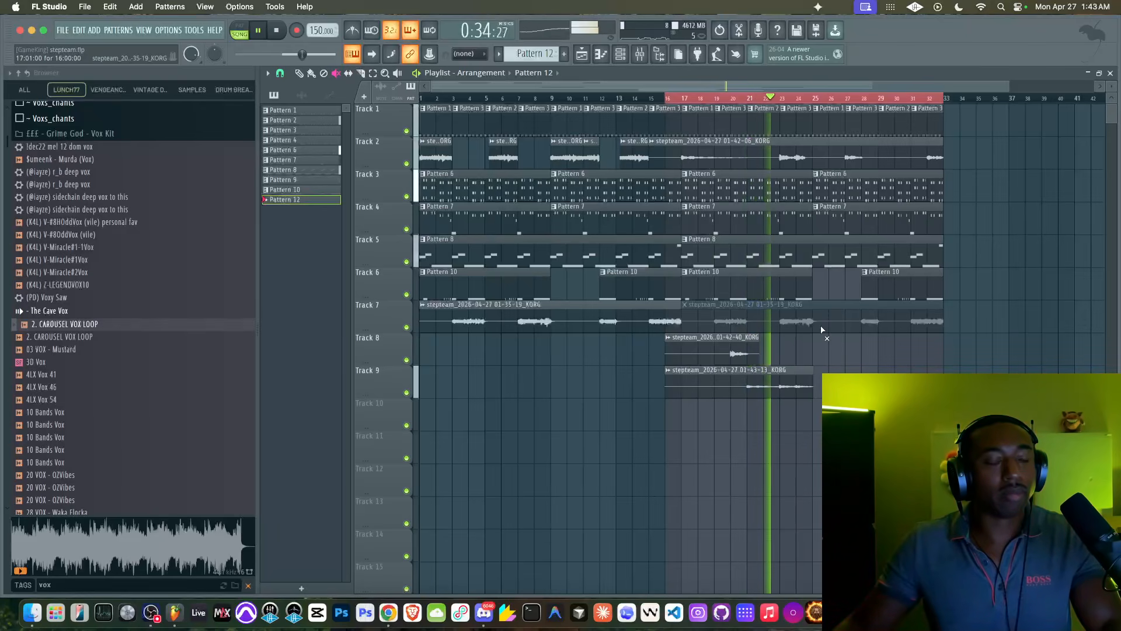
scroll(815, 362, "up", 1)
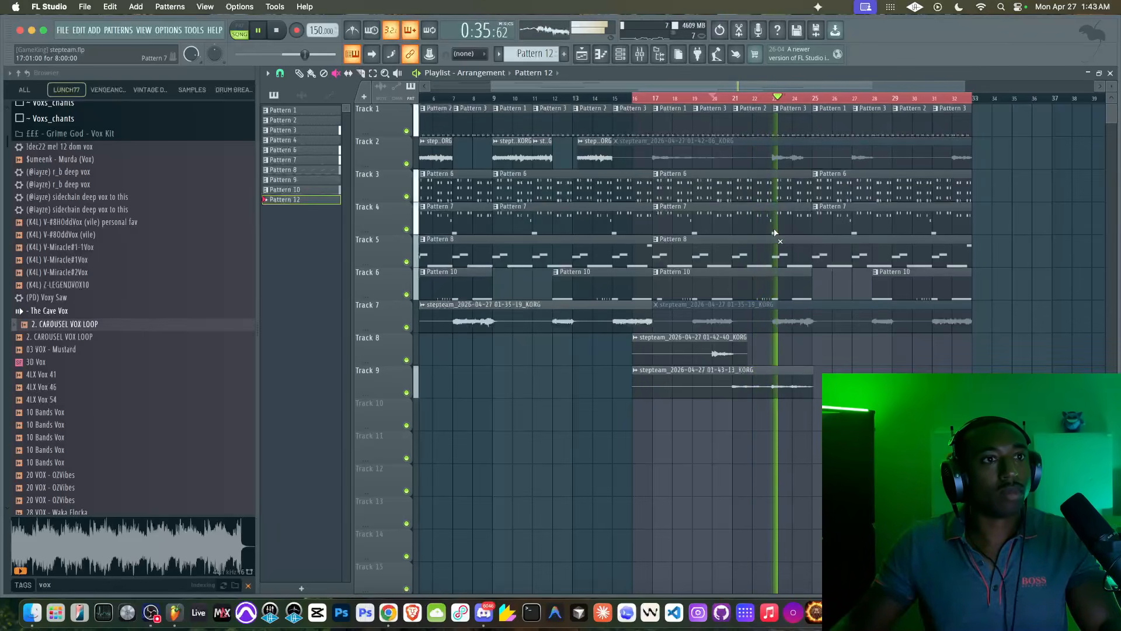
key("space")
left_click(783, 157)
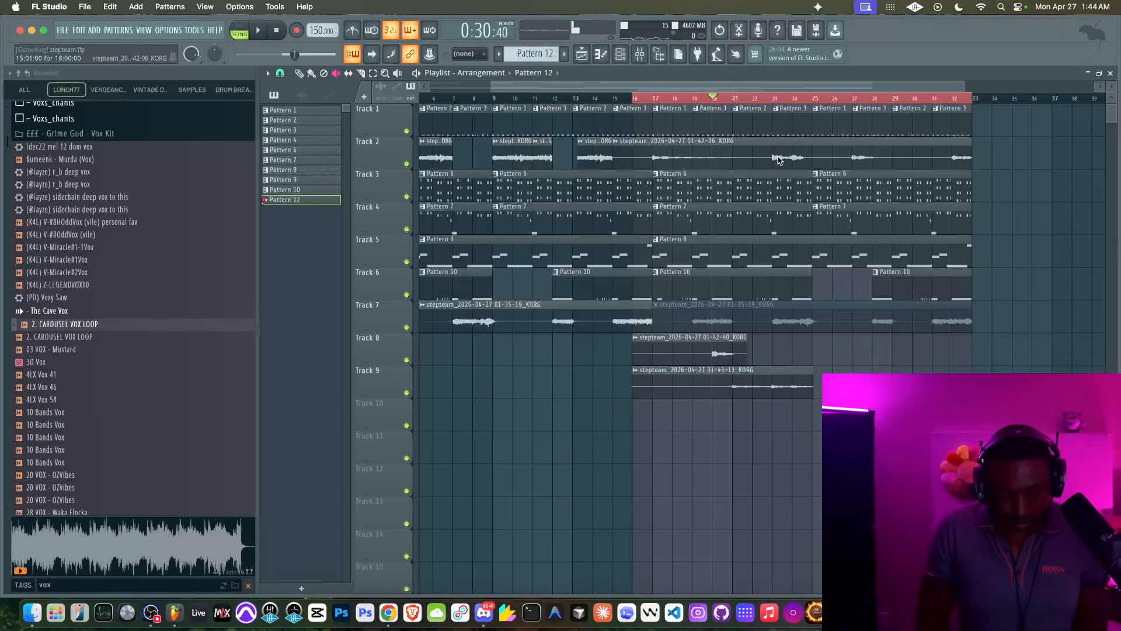
right_click(758, 383)
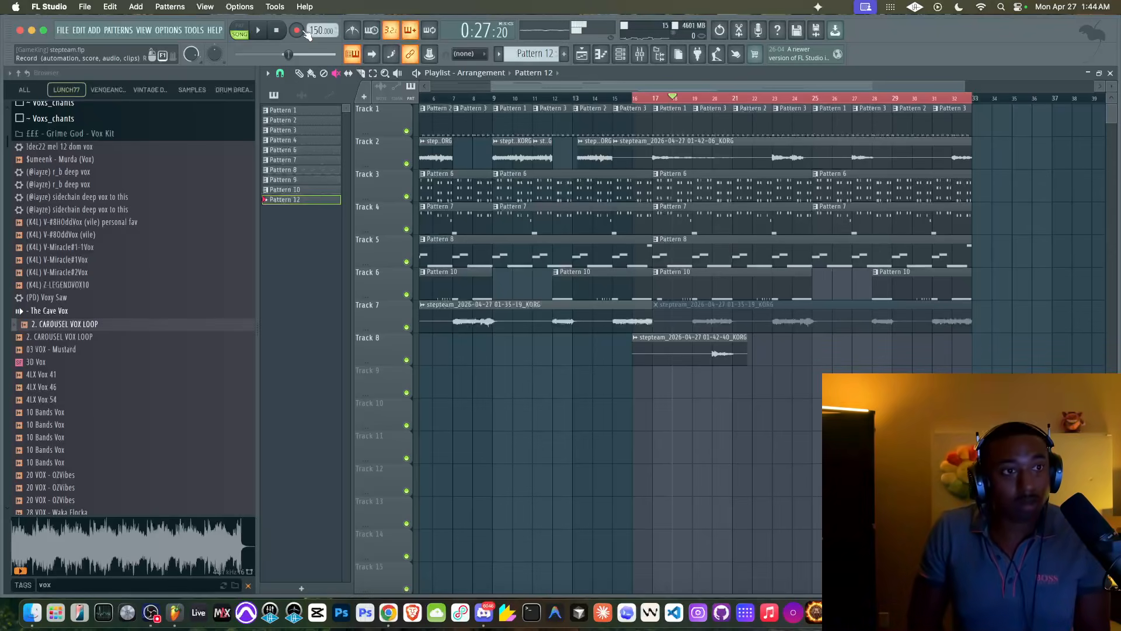
Play the selected section and mute the long KORG clip starting at bar 15 on Track 2
key("space")
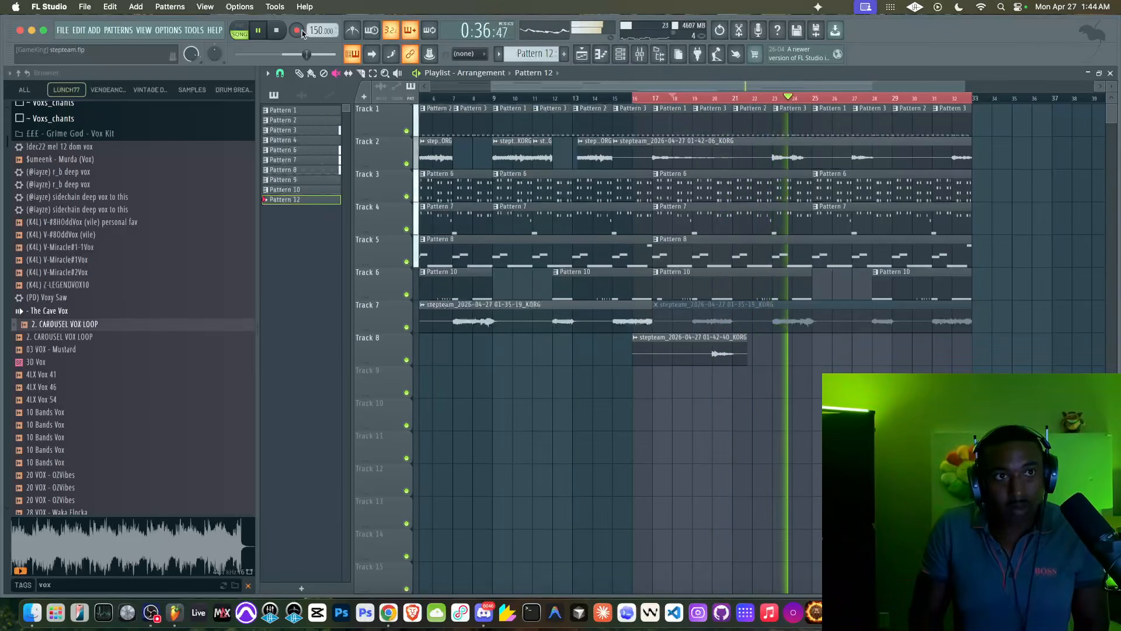
key("space")
left_click(794, 157)
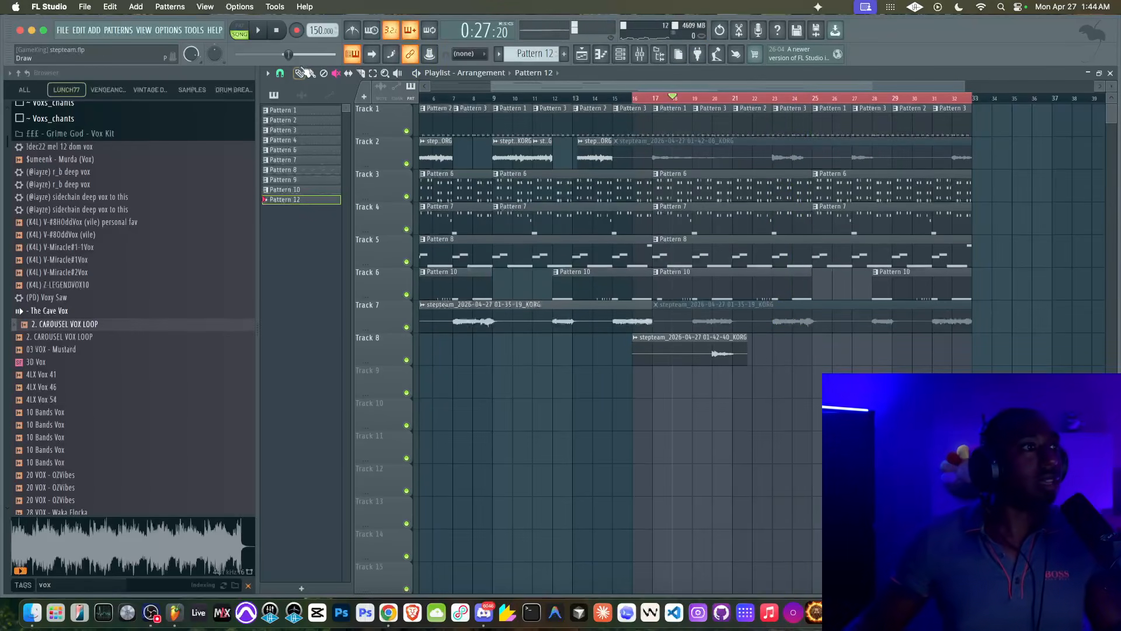
left_click(642, 57)
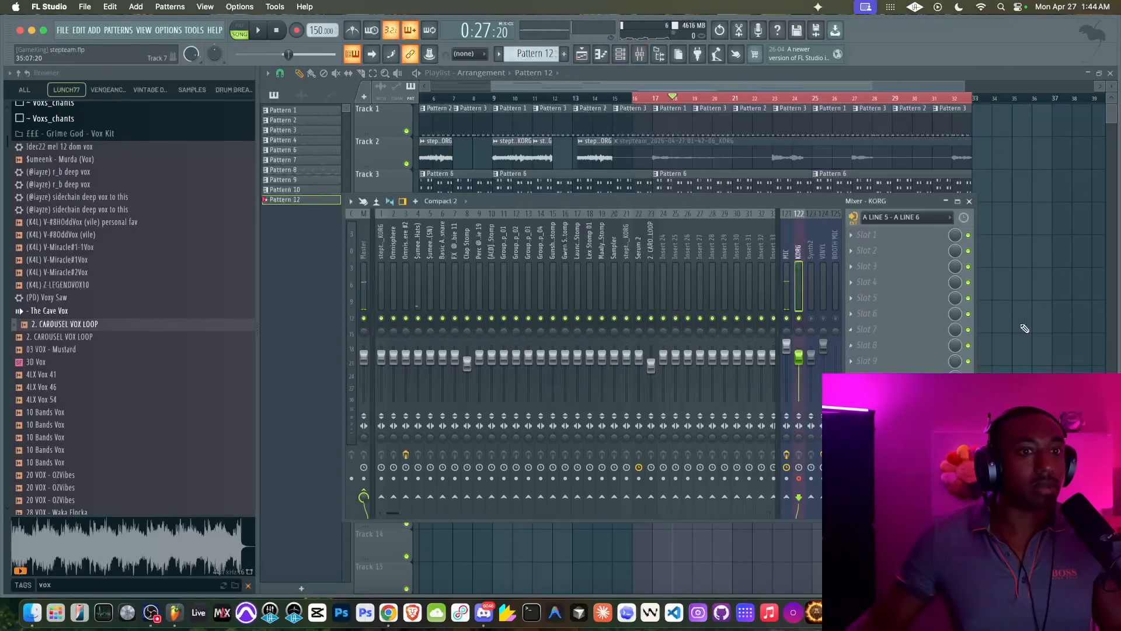
key("F9")
left_click_drag(744, 353, 914, 357)
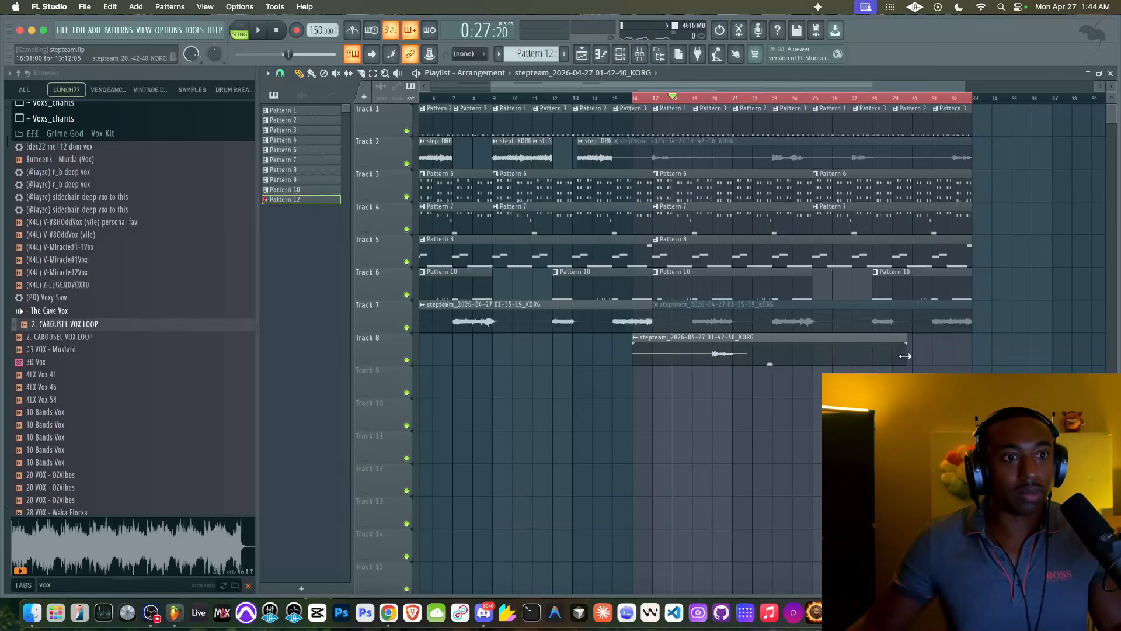
key("super+z")
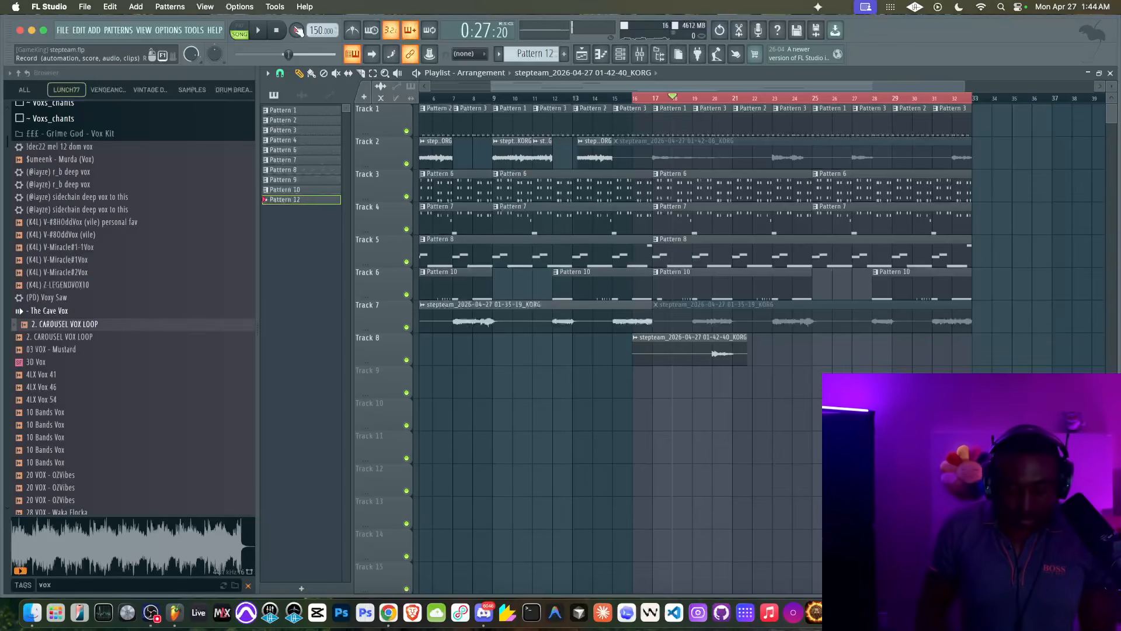
Record a new KORG take onto Track 9 from bar 18
left_click(297, 31)
left_click(257, 31)
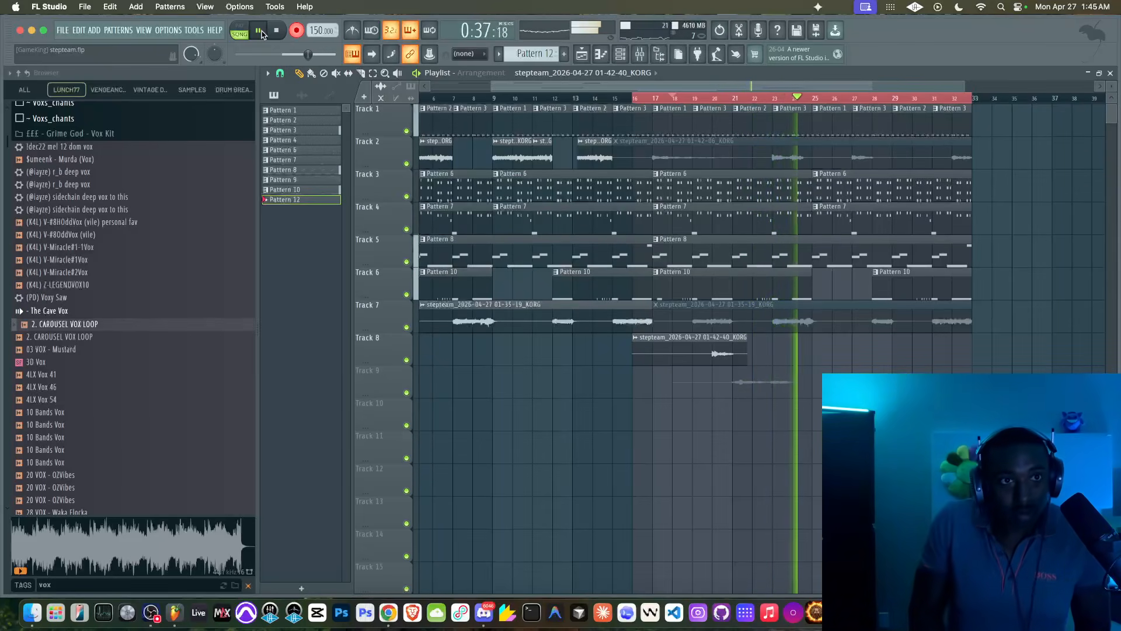
key("space")
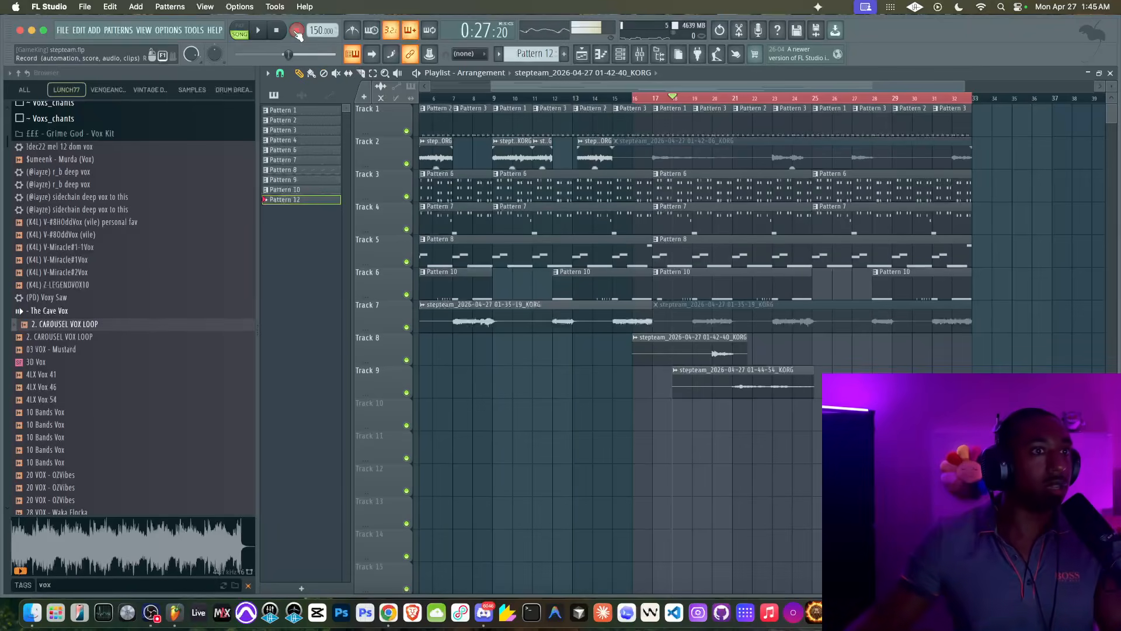
Make the Pattern 6 clip at bar 17 on Track 3 unique as Pattern 7 and open its Omnisphere notes in the piano roll
left_click(655, 174)
left_click(689, 284)
key("F7")
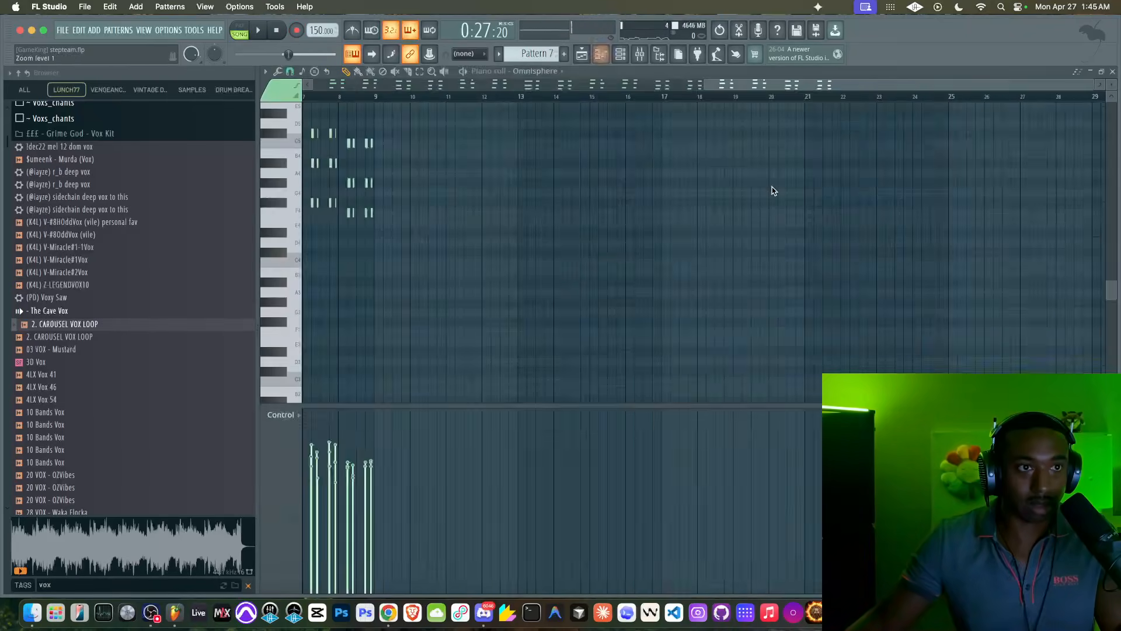
Audition the closing Omnisphere chords in bars 7 and 8 of Pattern 7
left_click_drag(558, 337, 487, 177)
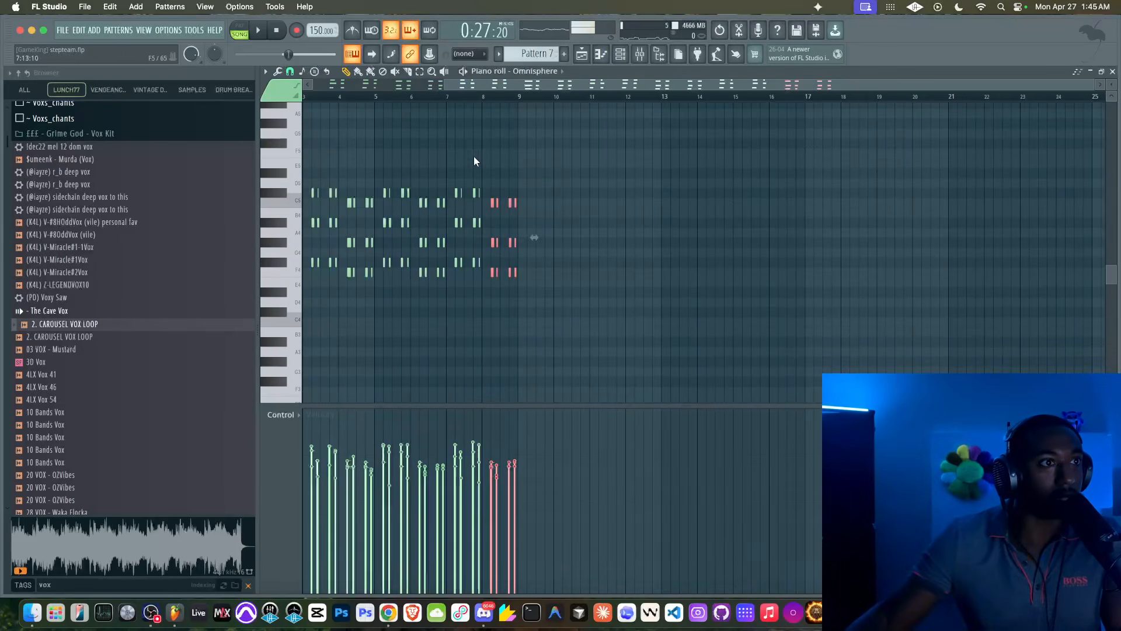
key("space")
scroll(510, 146, "up", 3)
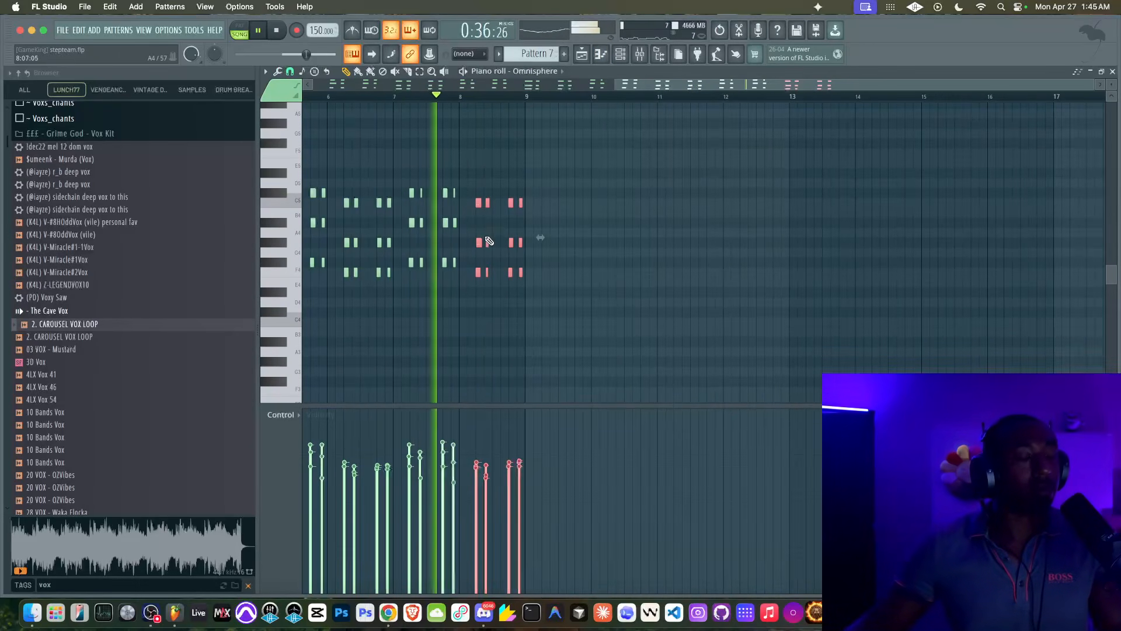
key("space")
scroll(450, 187, "left", 3)
scroll(450, 187, "up", 2)
key("space")
left_click_drag(505, 201, 652, 305)
key("space")
left_click_drag(573, 261, 512, 255)
key("space")
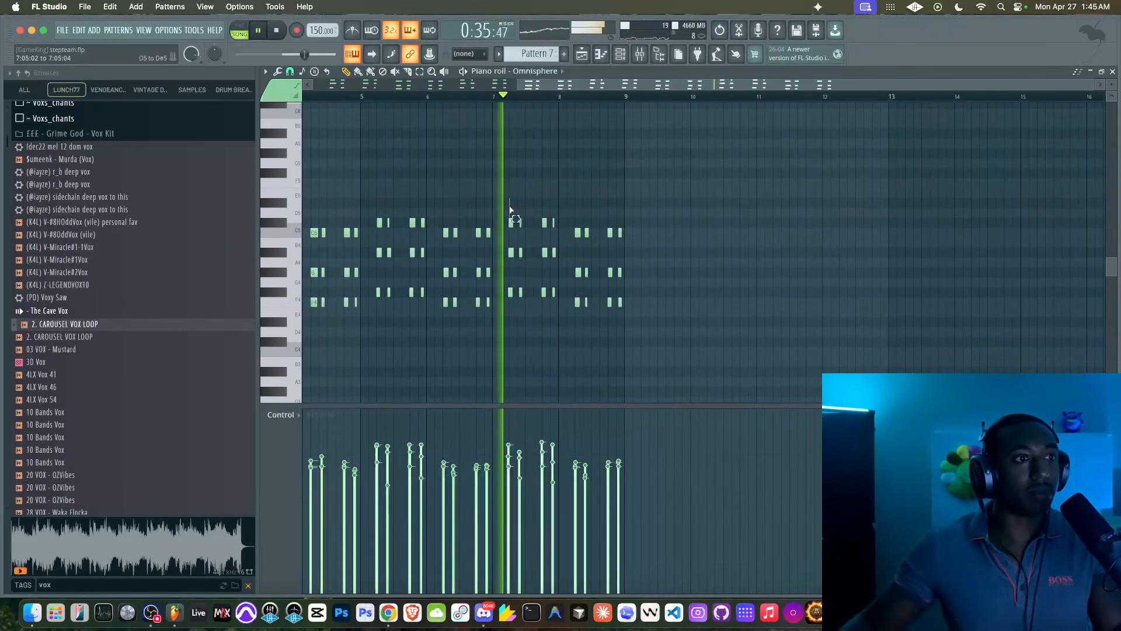
Transpose all chords in bars 7 and 8 of Pattern 7 up two semitones and play them back
left_click_drag(508, 213, 671, 333)
key("space")
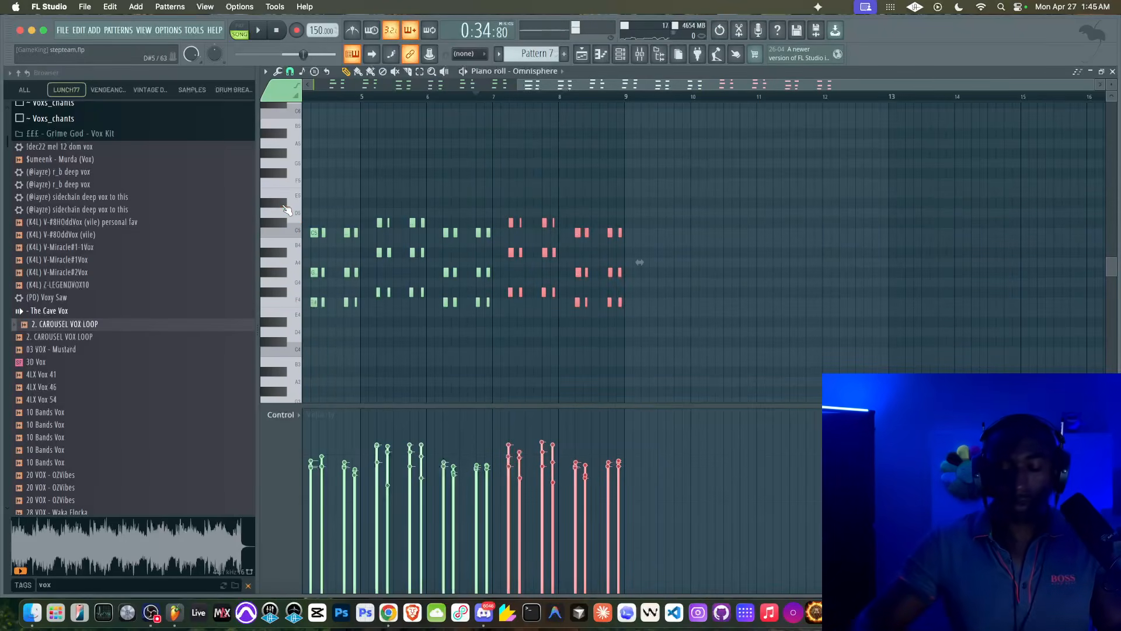
key("shift+Up")
key("space")
key("space")
key("shift+Up")
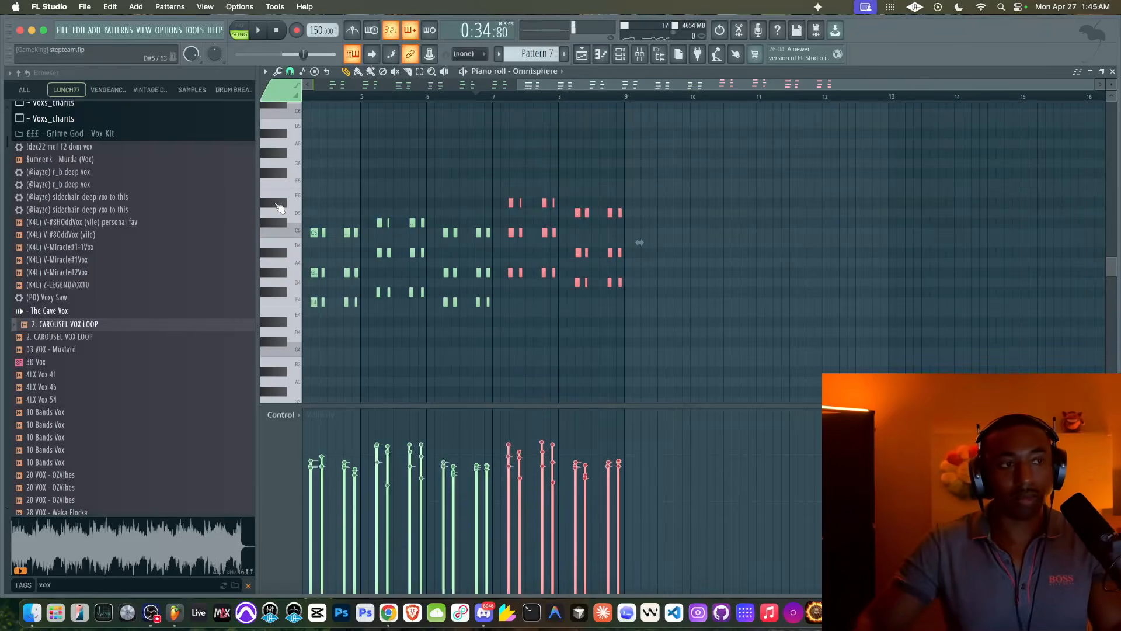
key("space")
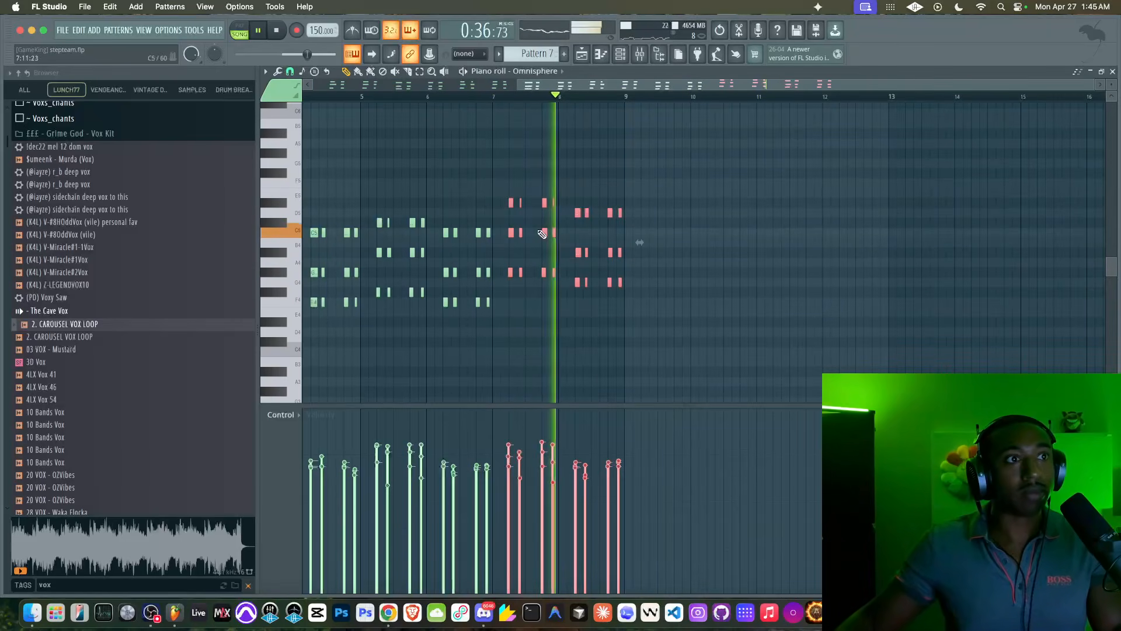
Raise the bar 8 chords of Pattern 7 another semitone, plus one more semitone for their middle notes
left_click_drag(645, 301, 577, 209)
key("shift+Up")
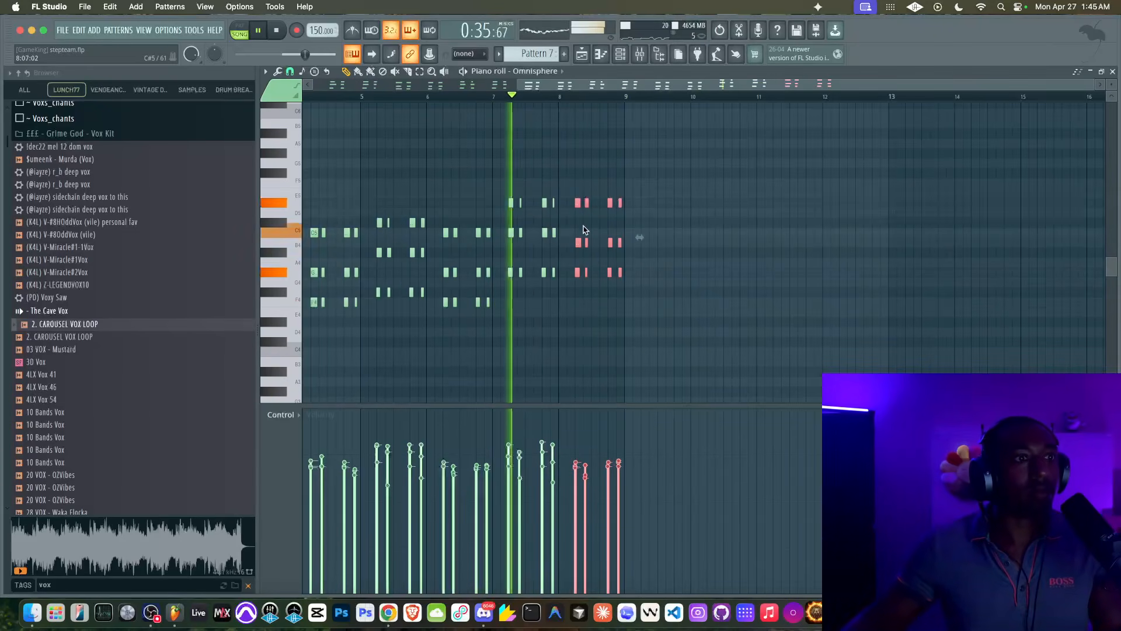
left_click_drag(644, 249, 571, 241)
key("shift+Up")
key("space")
key("space")
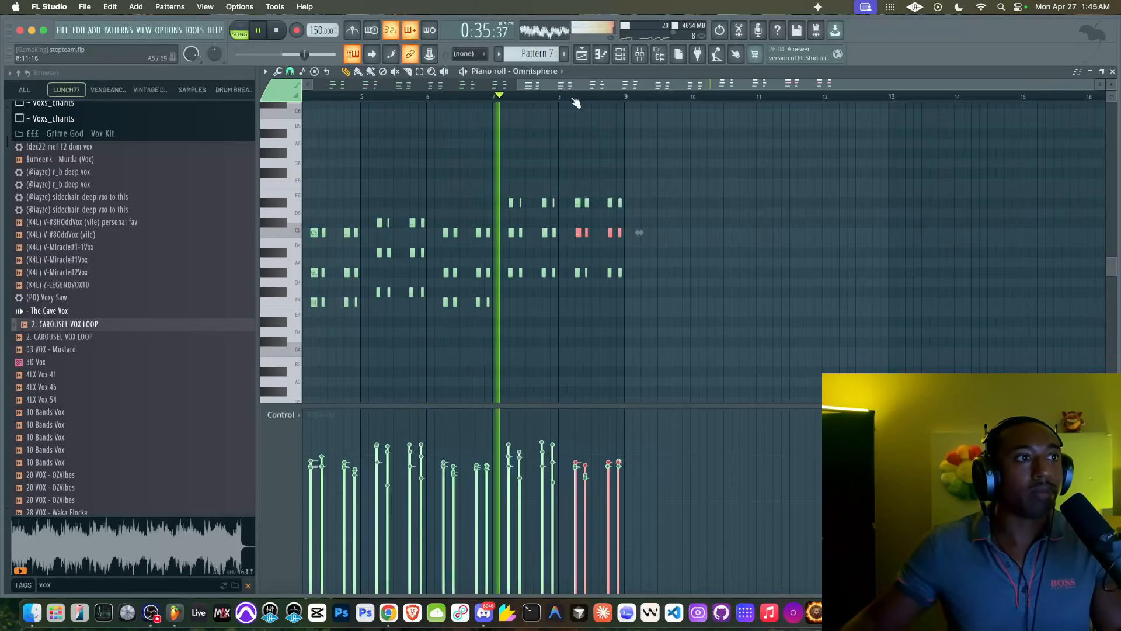
Return to the playlist and shorten the Pattern 7 clip on Track 3 so it ends at bar 23
key("F5")
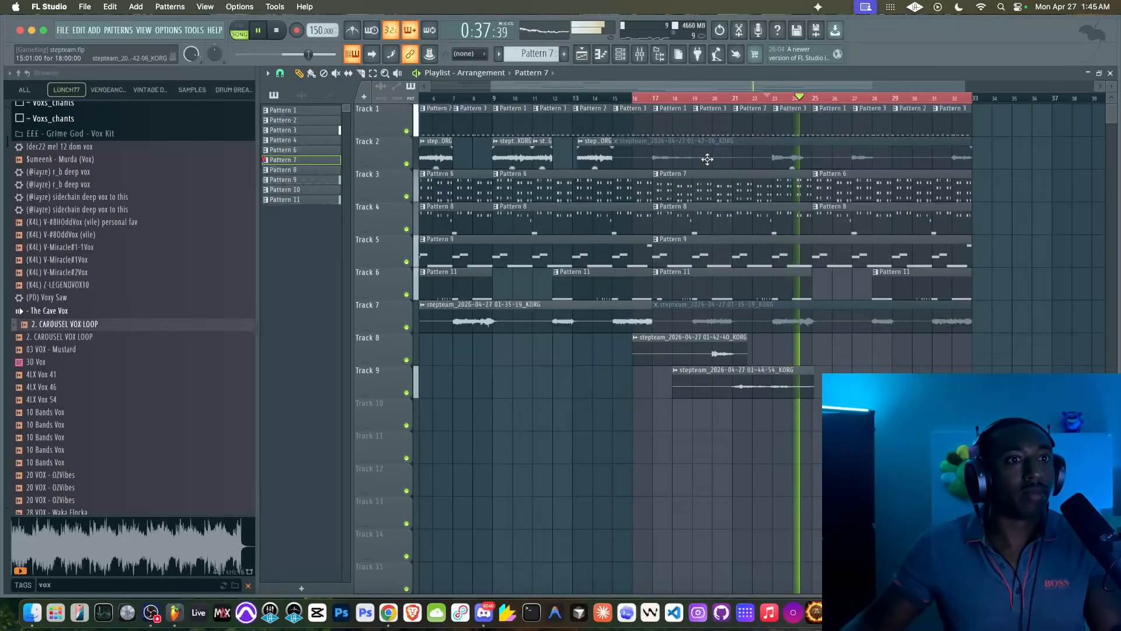
key("space")
key("space")
left_click_drag(811, 188, 773, 191)
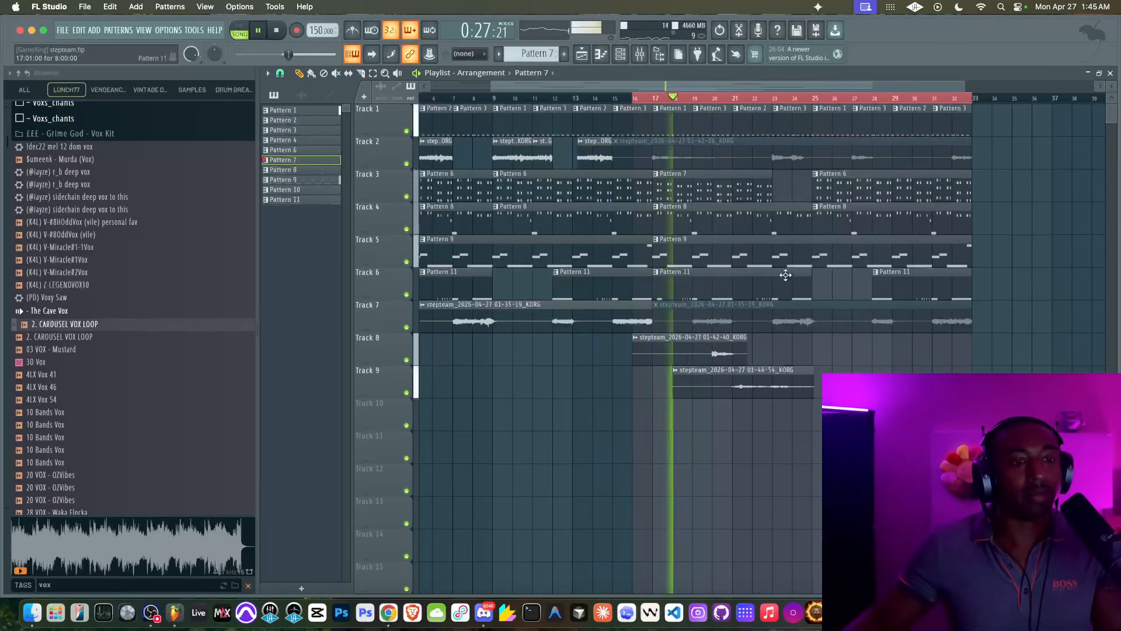
Unmute the long KORG clip on Track 2 and slice it near bars 23 and 25, leaving only the middle piece muted
left_click(335, 73)
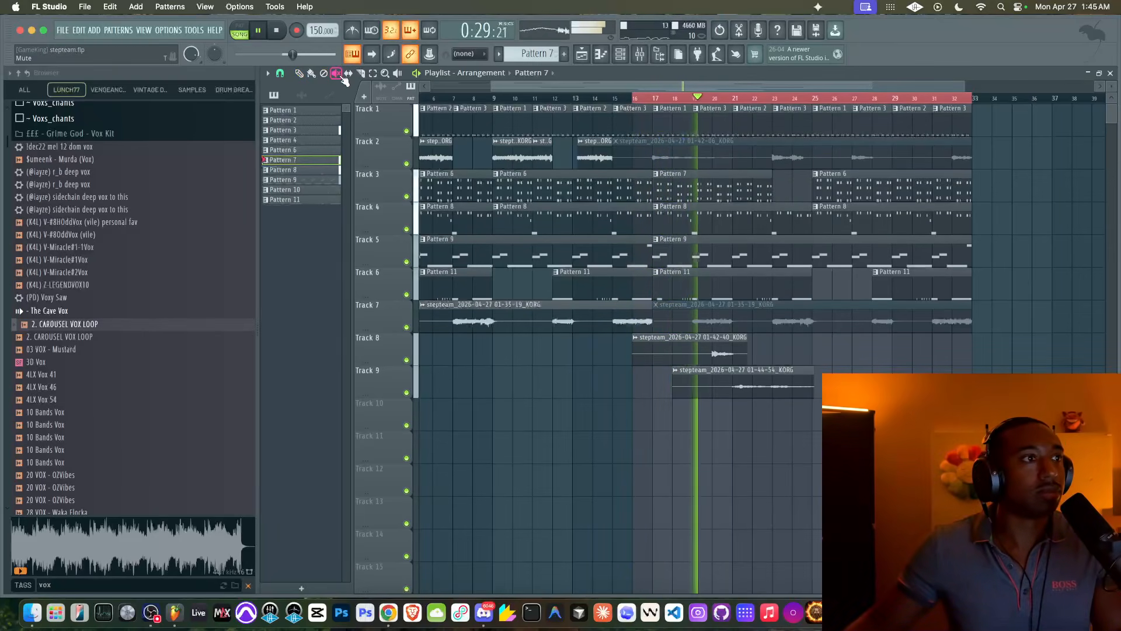
left_click(726, 157)
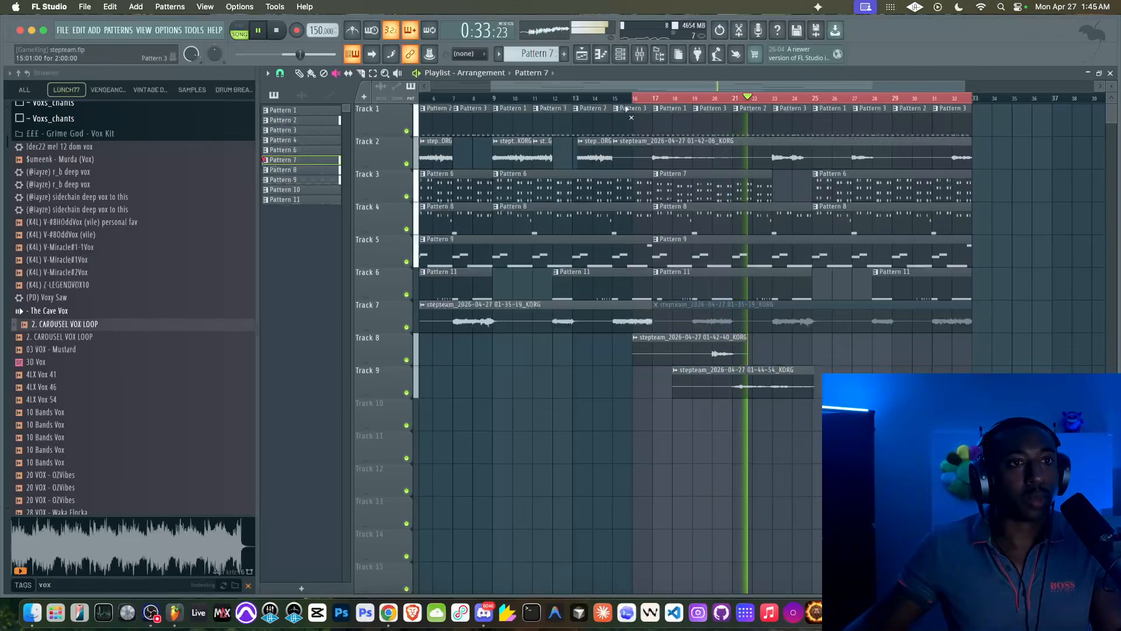
left_click(779, 162)
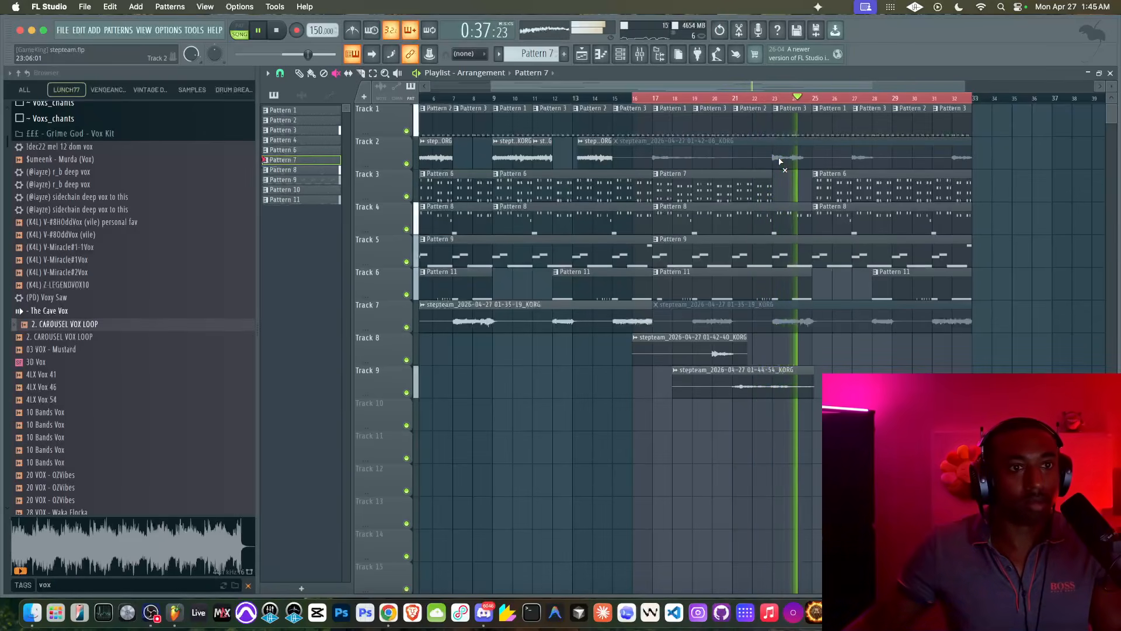
left_click(779, 161)
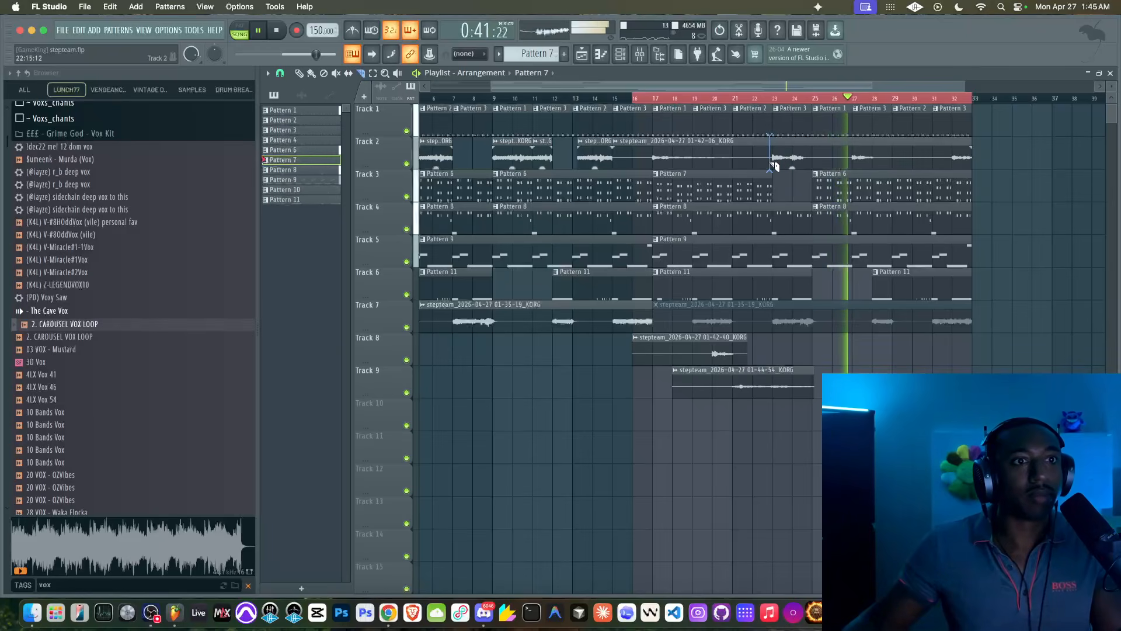
key("t")
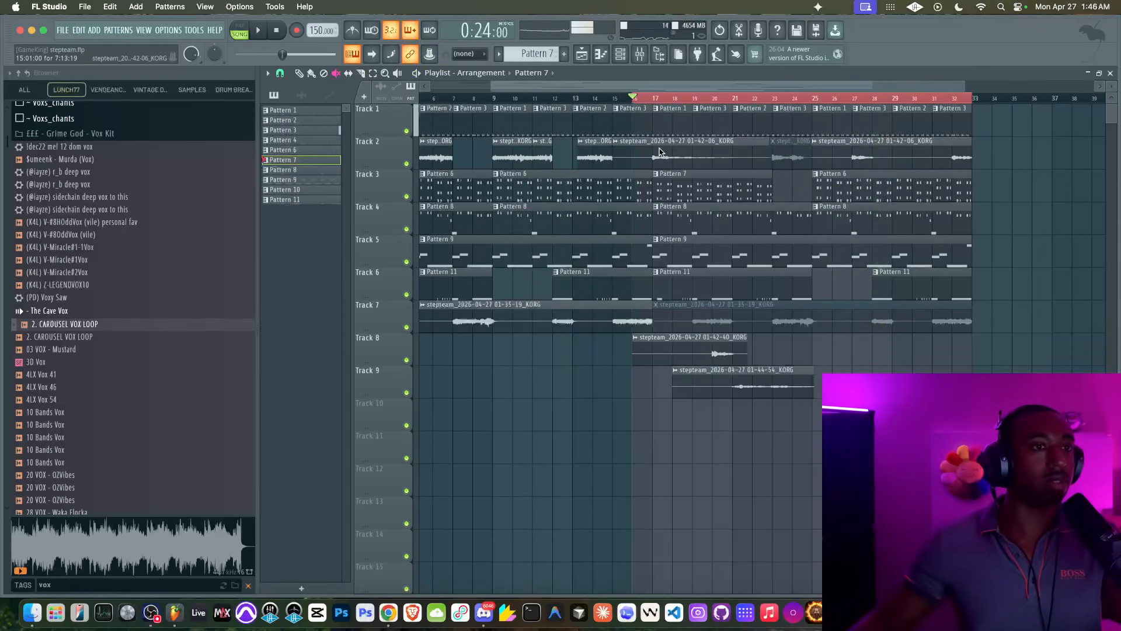
Move the first slice of the Track 2 KORG clip, starting at bar 15, down to Track 10 during playback
key("space")
left_click(299, 73)
left_click_drag(687, 148, 669, 409)
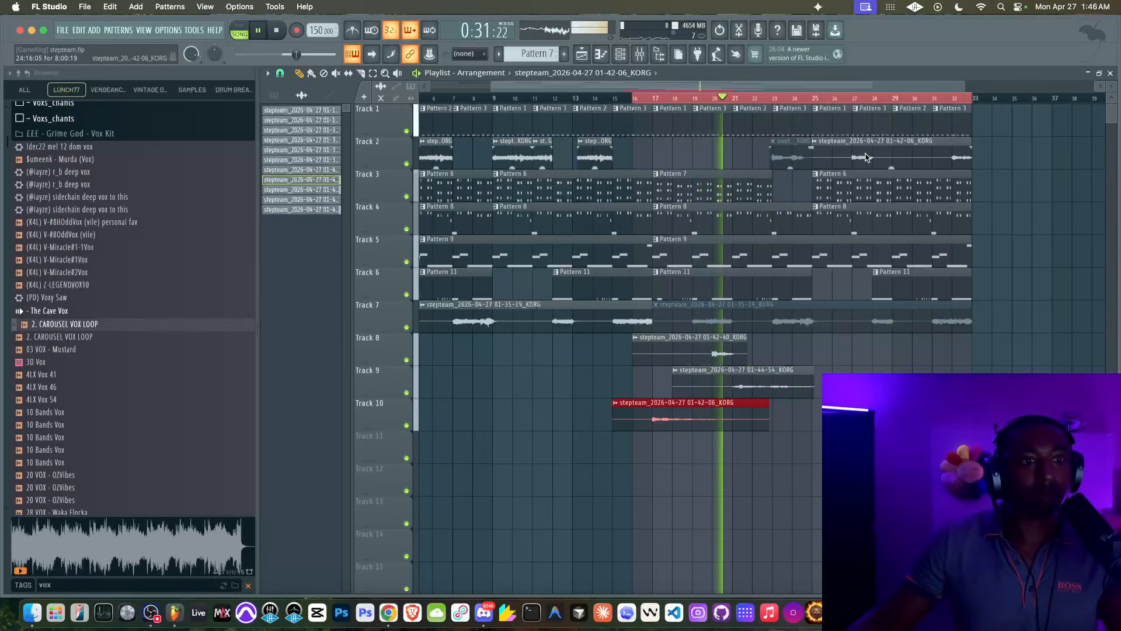
Slice the last Track 2 KORG clip near bars 27 and 29 and copy the middle piece to Track 11 near bar 19
left_click_drag(873, 150, 769, 458)
key("super+z")
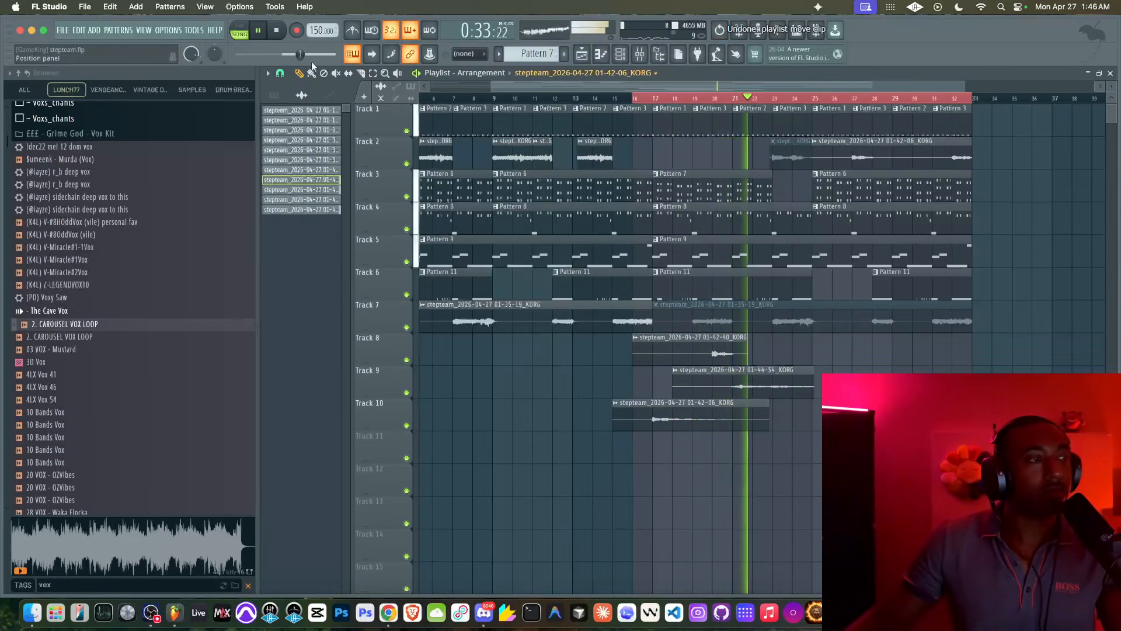
left_click(360, 72)
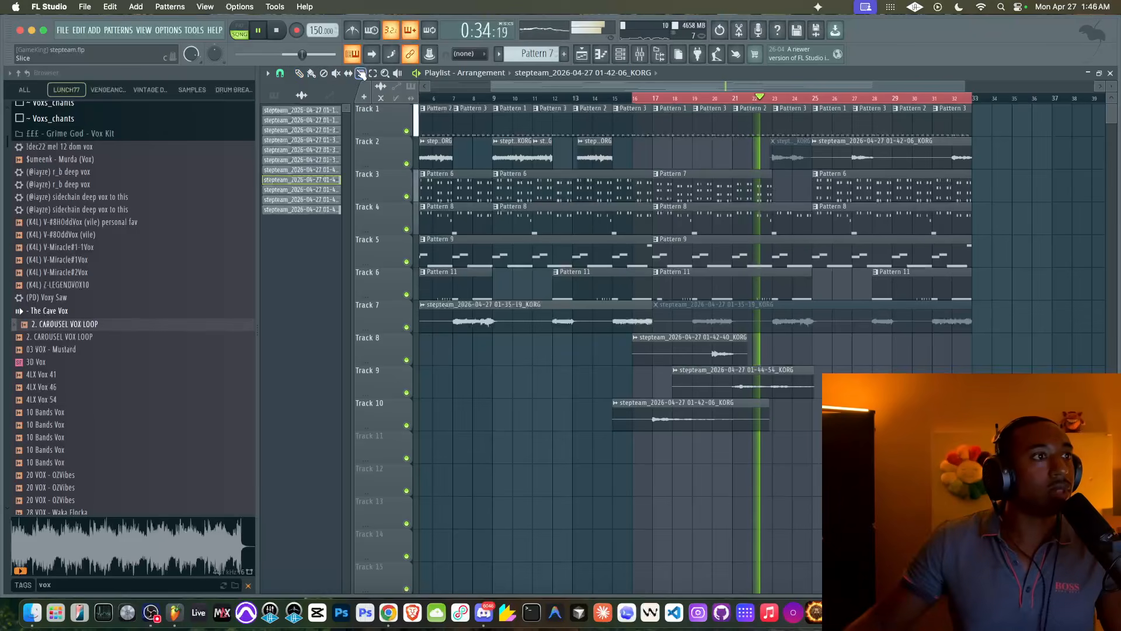
left_click(850, 153)
left_click(899, 153)
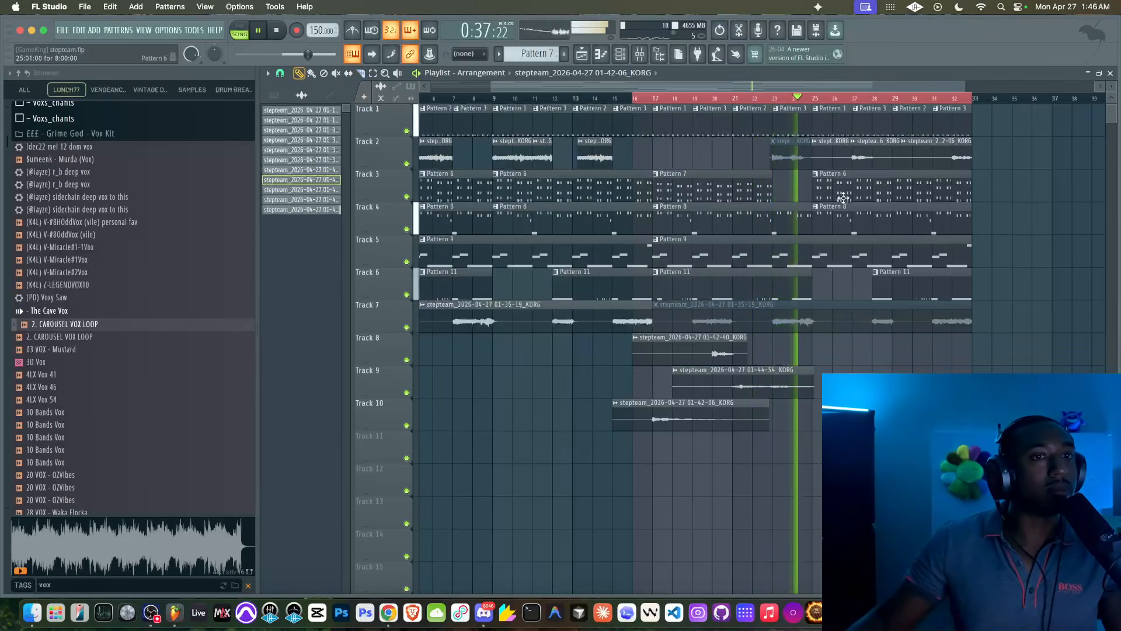
left_click_drag(868, 157, 711, 455)
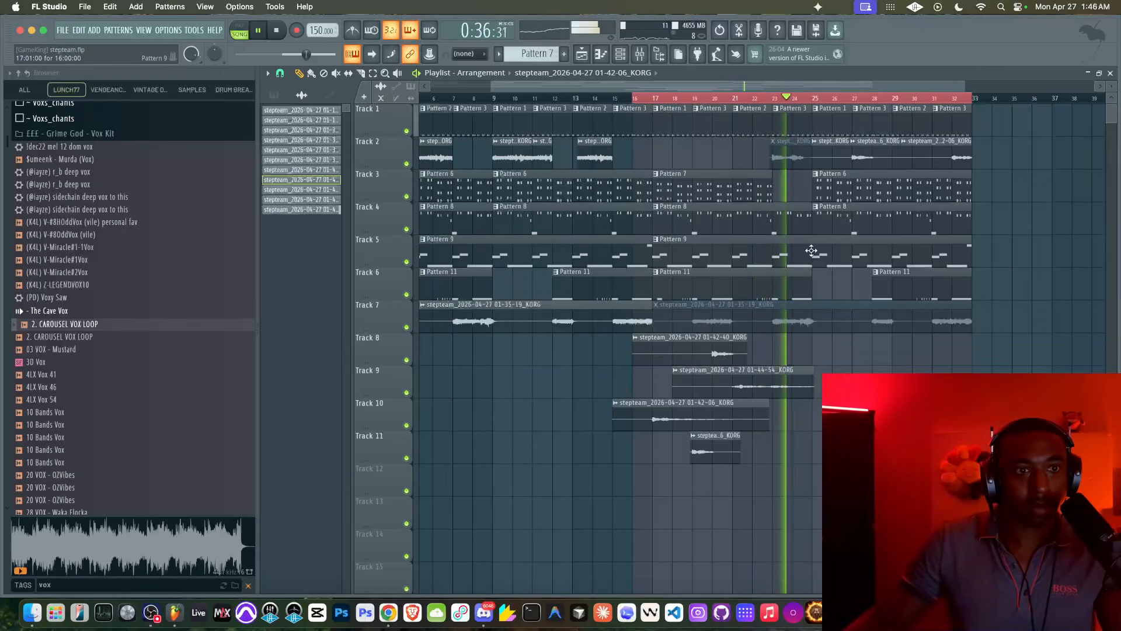
Duplicate the KORG clips on Tracks 8 to 11 eight bars later and clear the selection
left_click(806, 228)
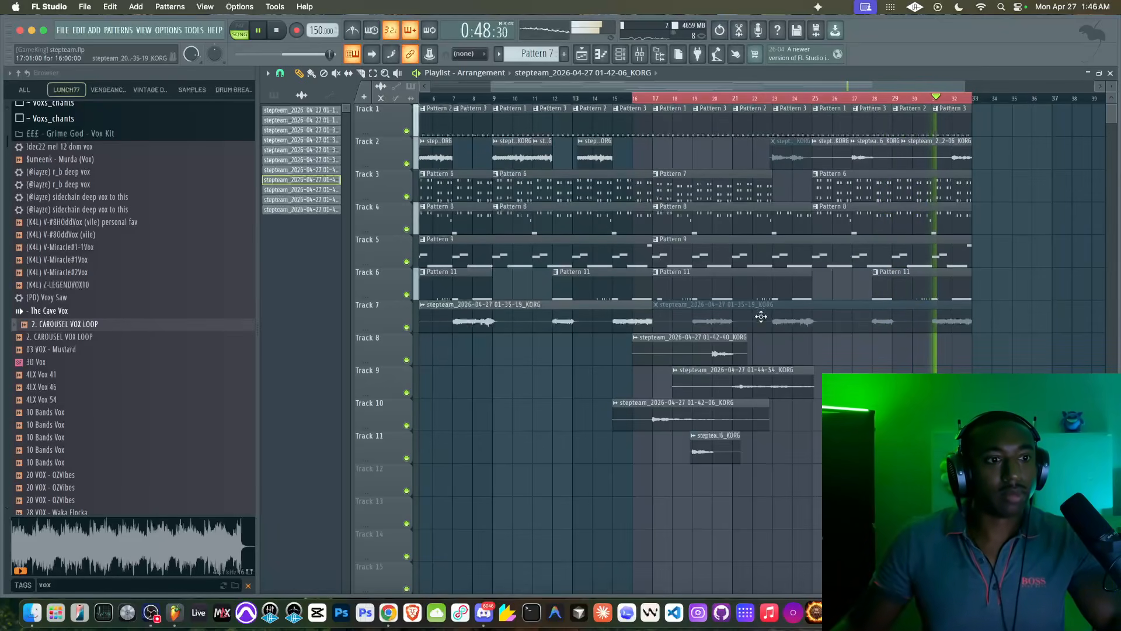
left_click_drag(776, 337, 838, 416)
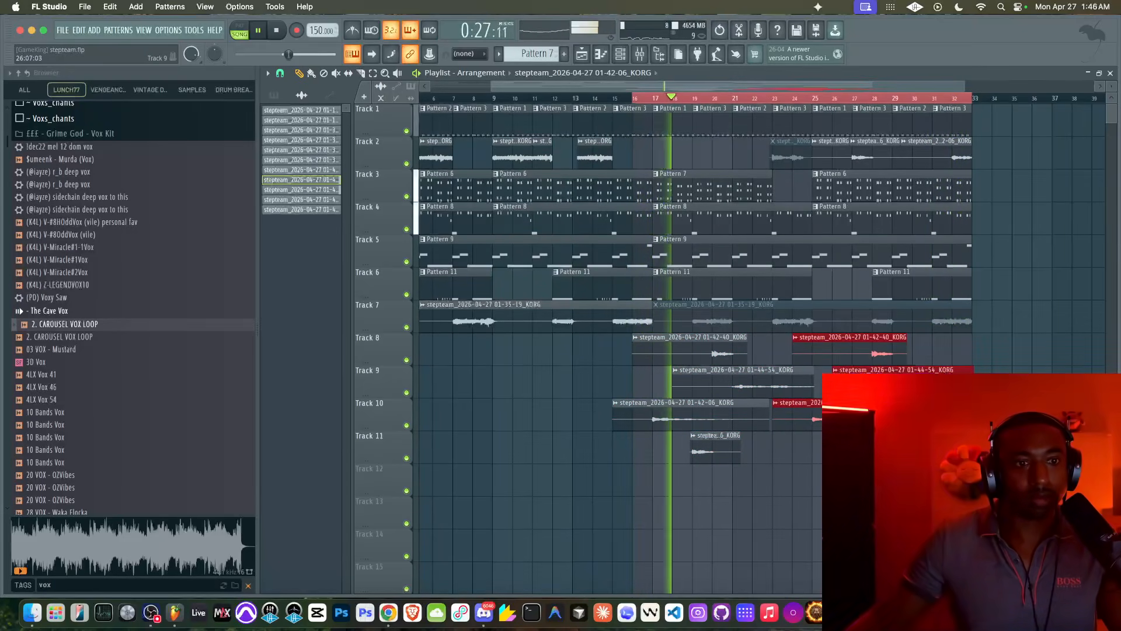
right_click(815, 471)
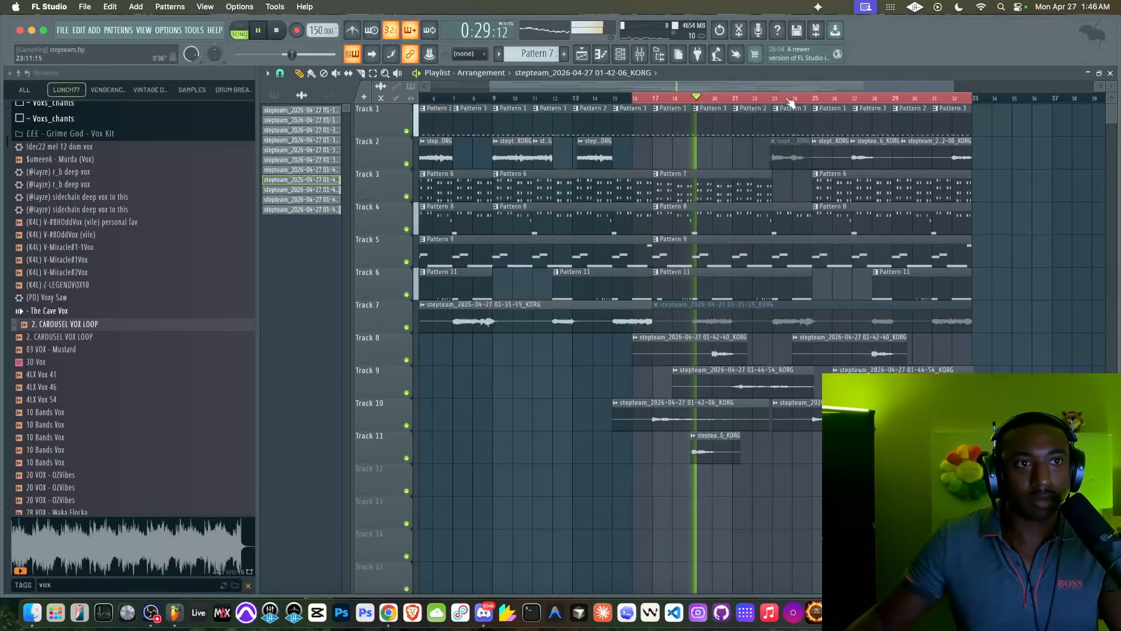
Hide the browser and recolour all patterns with a gradient from Medium Orchid to sky blue
left_click(662, 57)
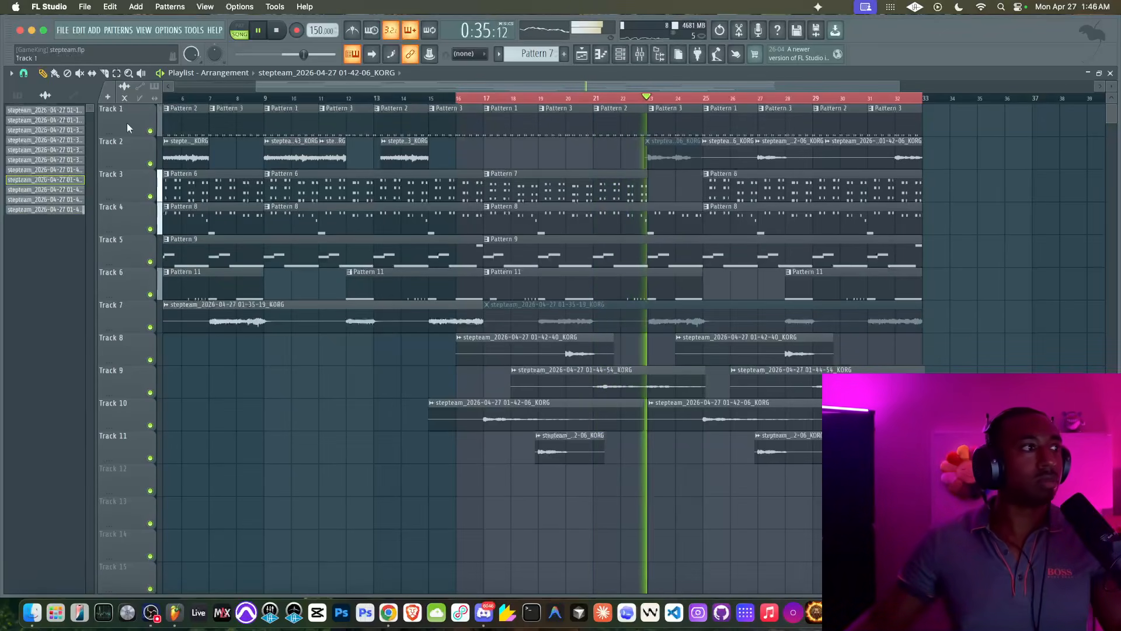
left_click(18, 95)
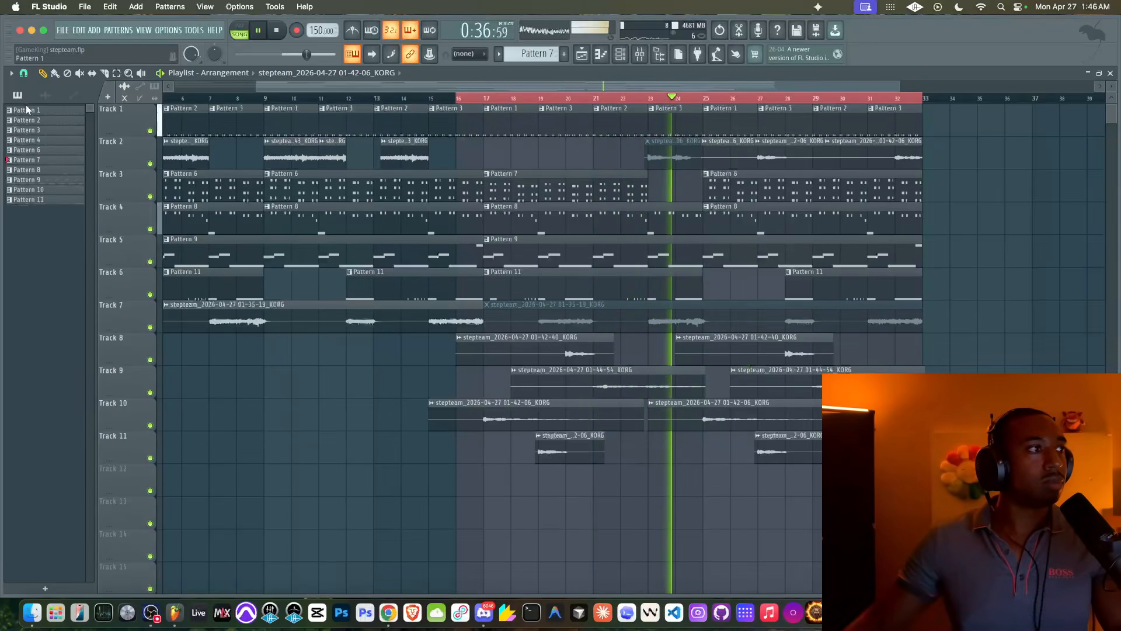
right_click(45, 200)
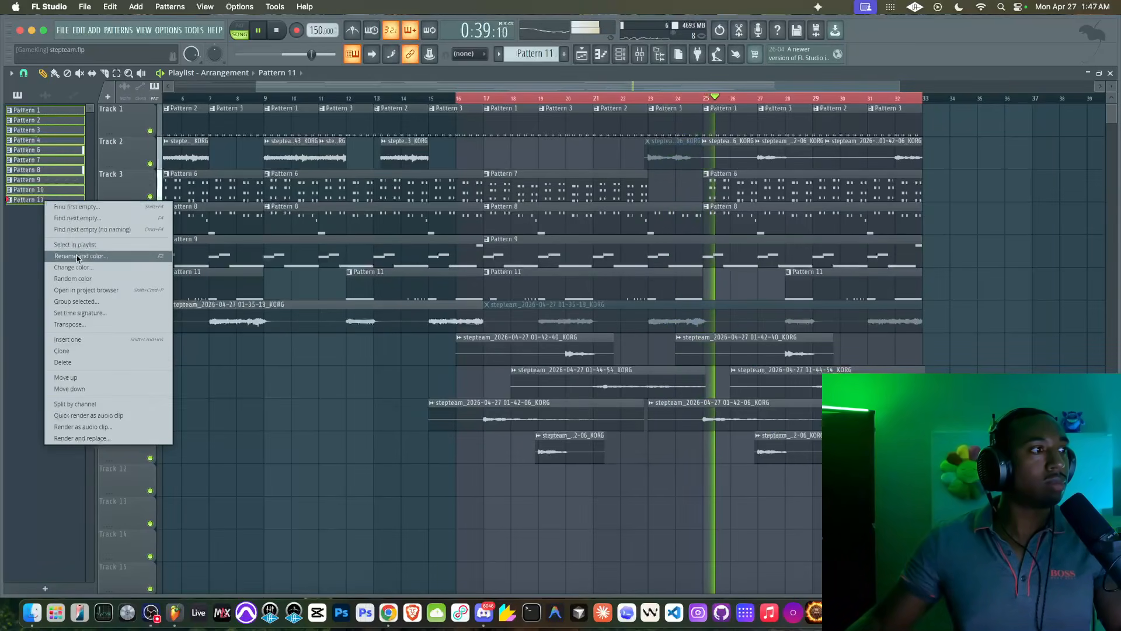
left_click(105, 256)
left_click(231, 433)
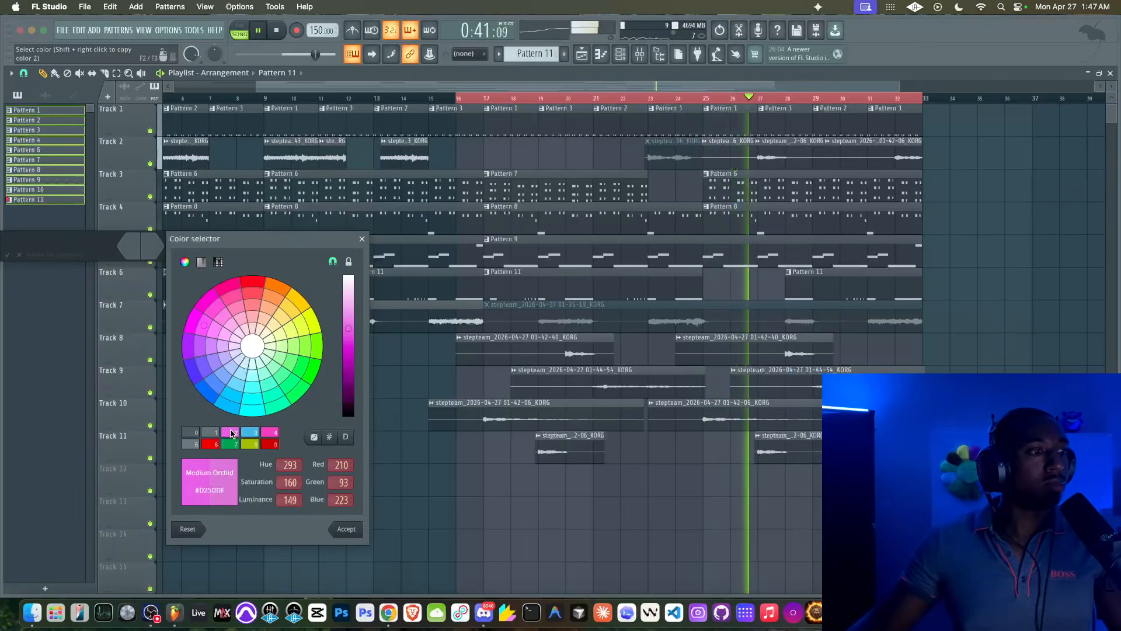
key("Return")
left_click(151, 246)
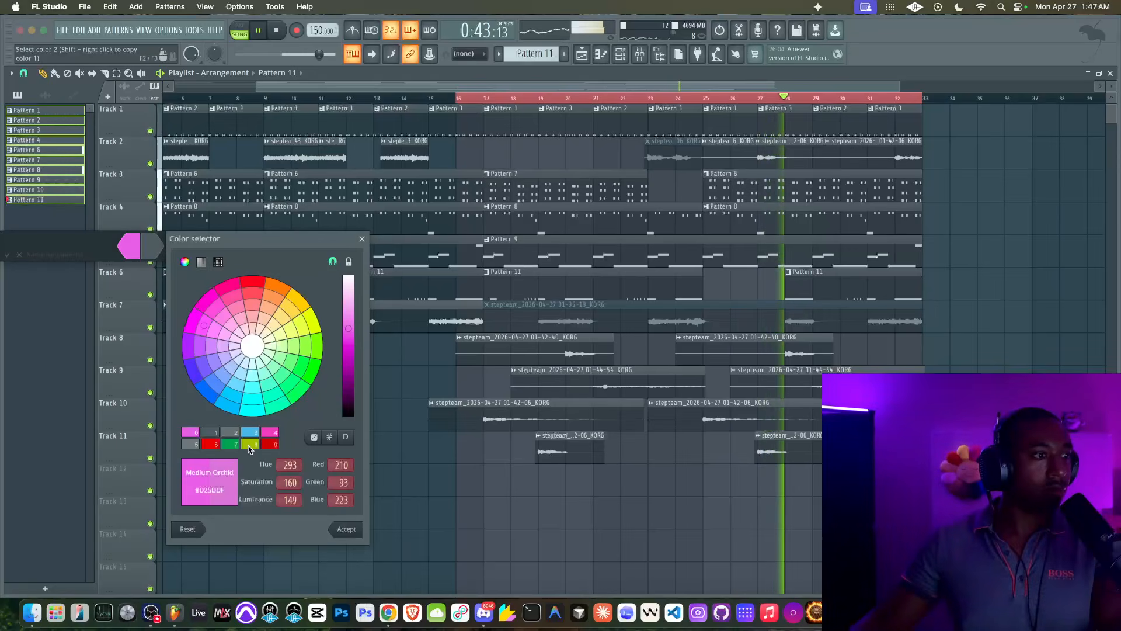
left_click(252, 430)
key("Return")
key("Return")
Recolour all the KORG audio clips with a gradient from Deep Sky Blue to pink
left_click(45, 95)
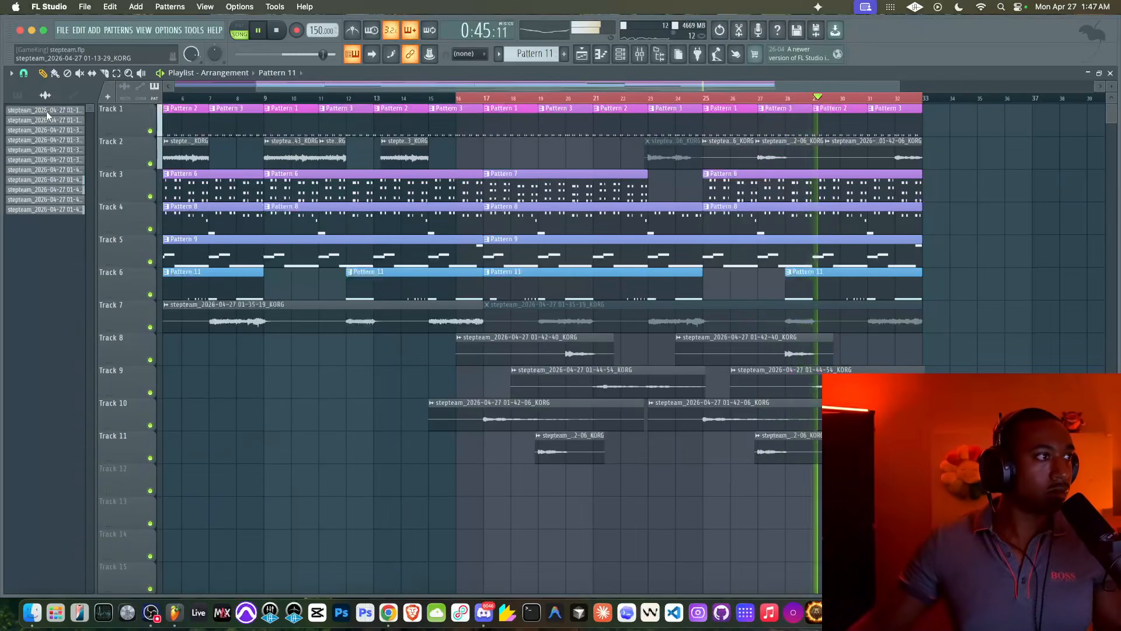
right_click(45, 211)
left_click(75, 259)
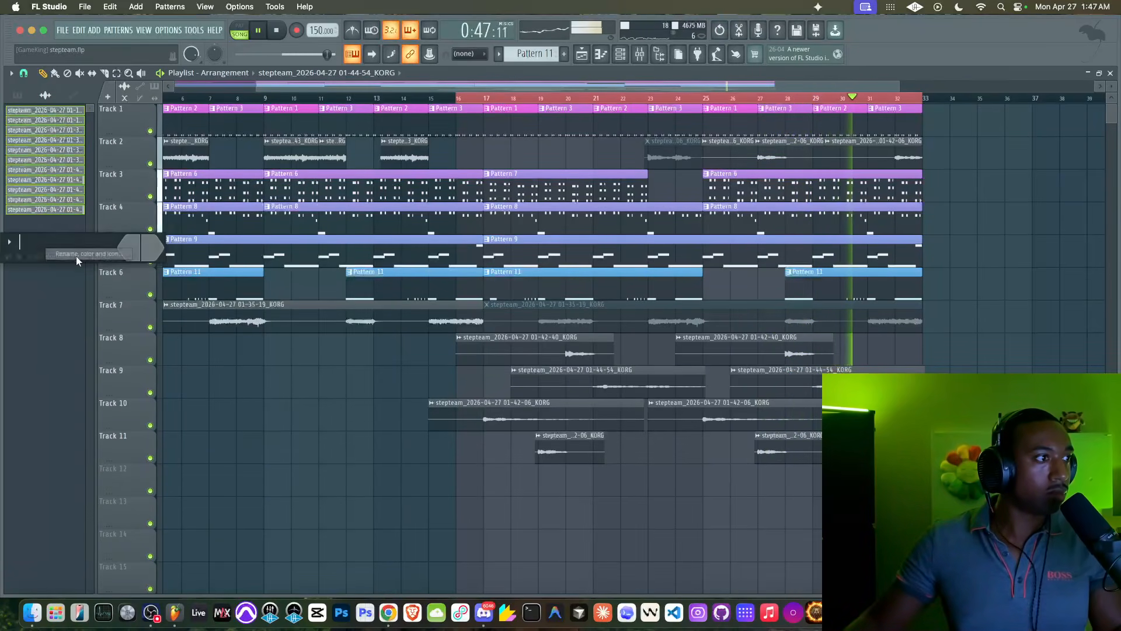
left_click(130, 248)
left_click(209, 432)
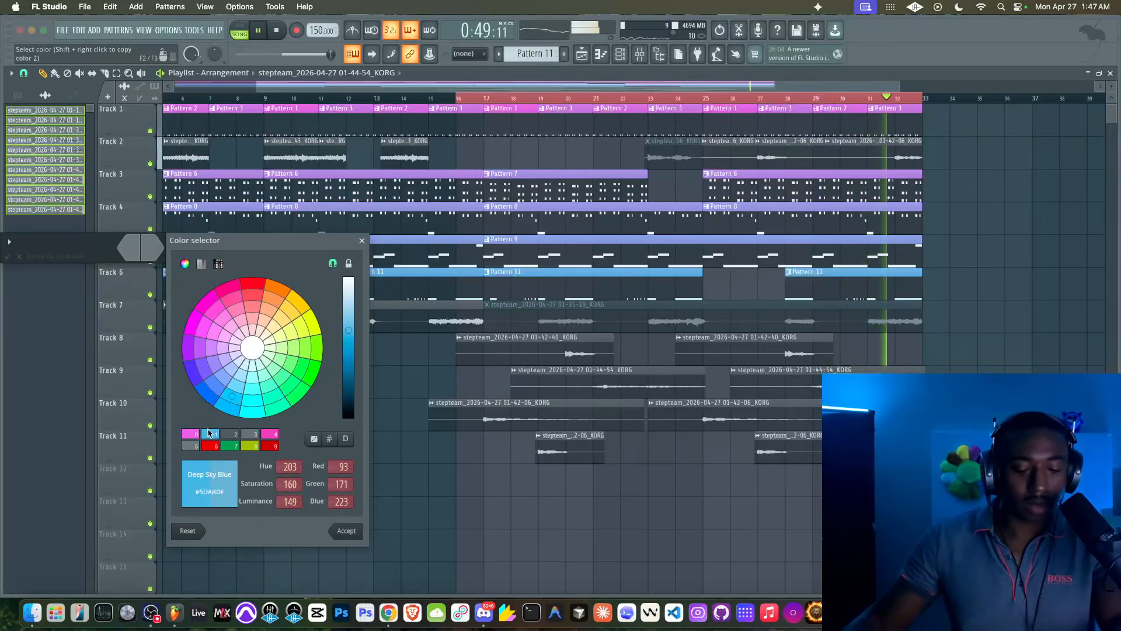
key("Return")
left_click(151, 248)
left_click(210, 438)
key("Return")
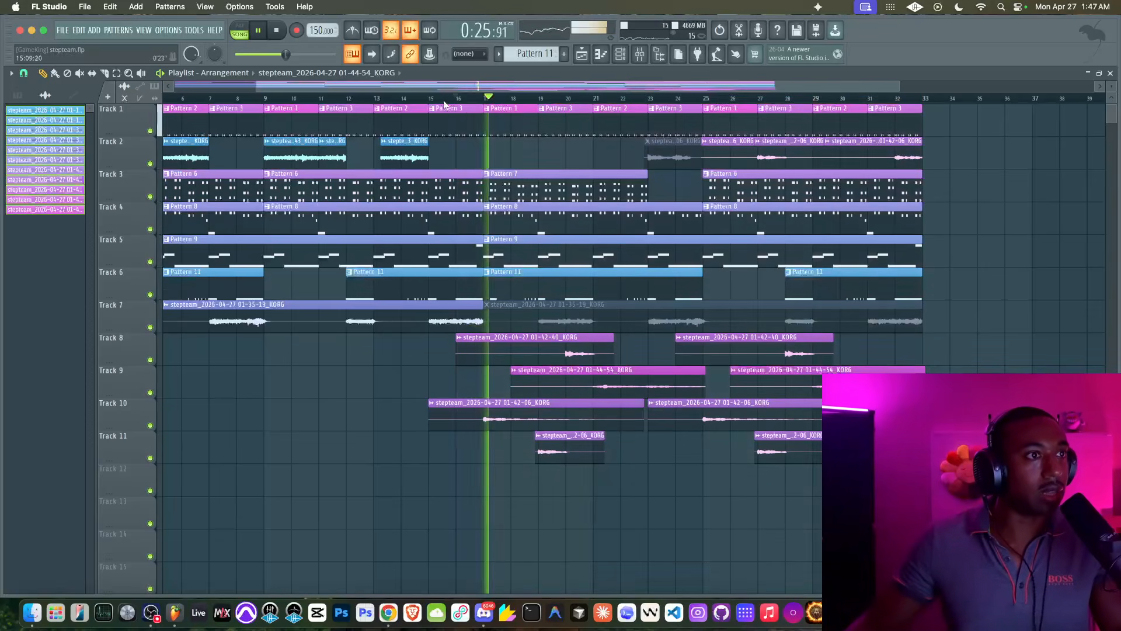
Play the whole arrangement from bar 1
key("space")
key("space")
scroll(328, 220, "down", 5)
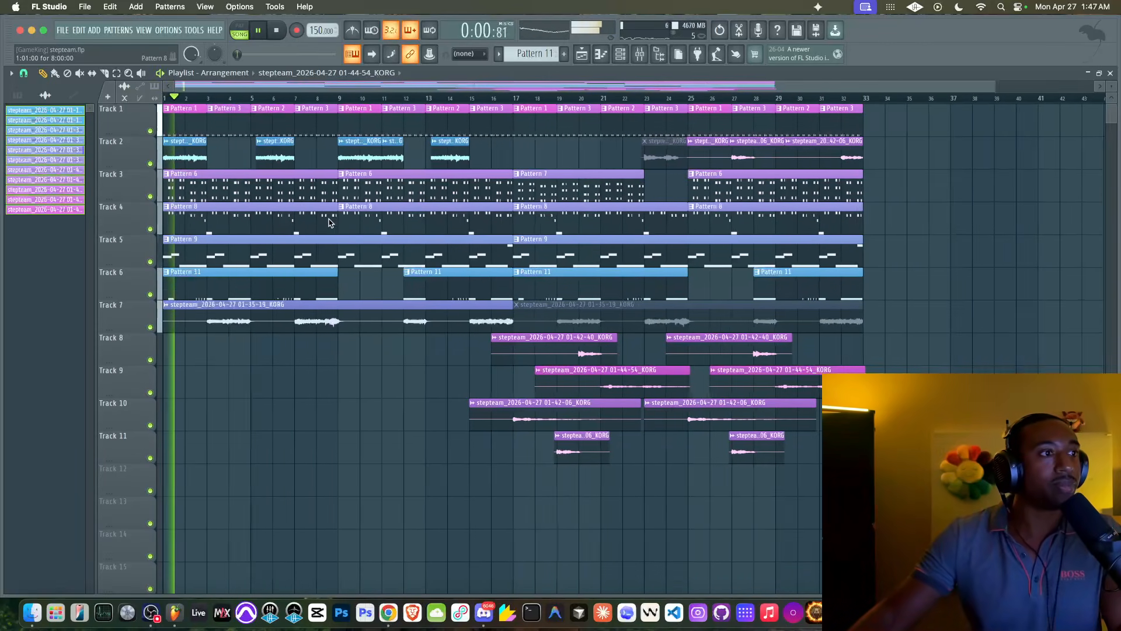
Route the selected KORG recording channels from the channel rack to mixer track Insert 24
left_click(642, 58)
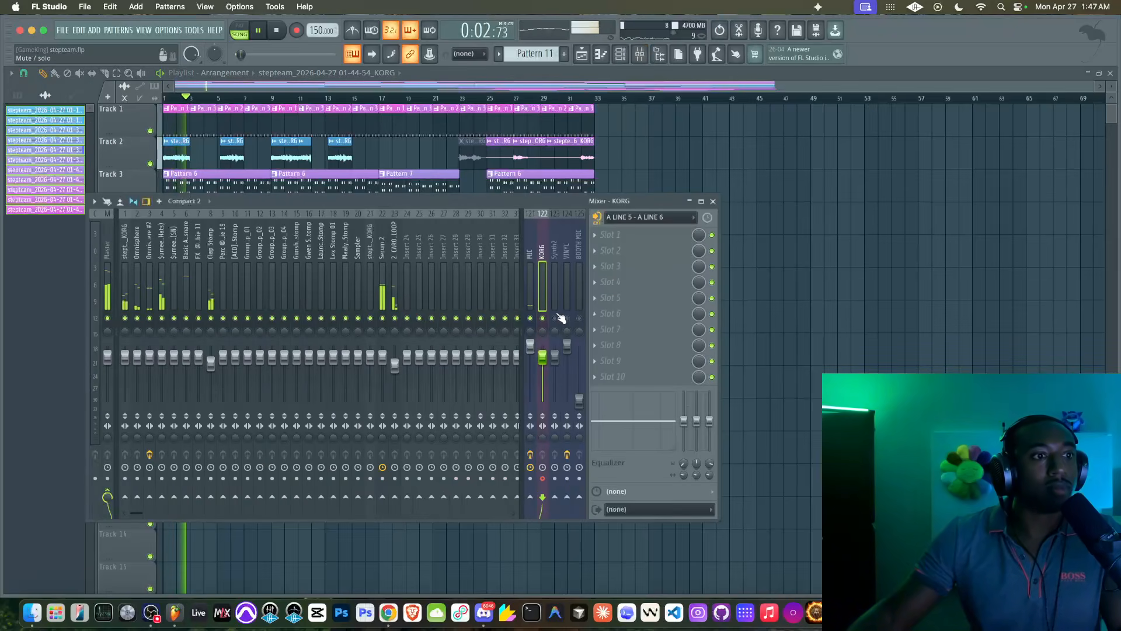
key("F9")
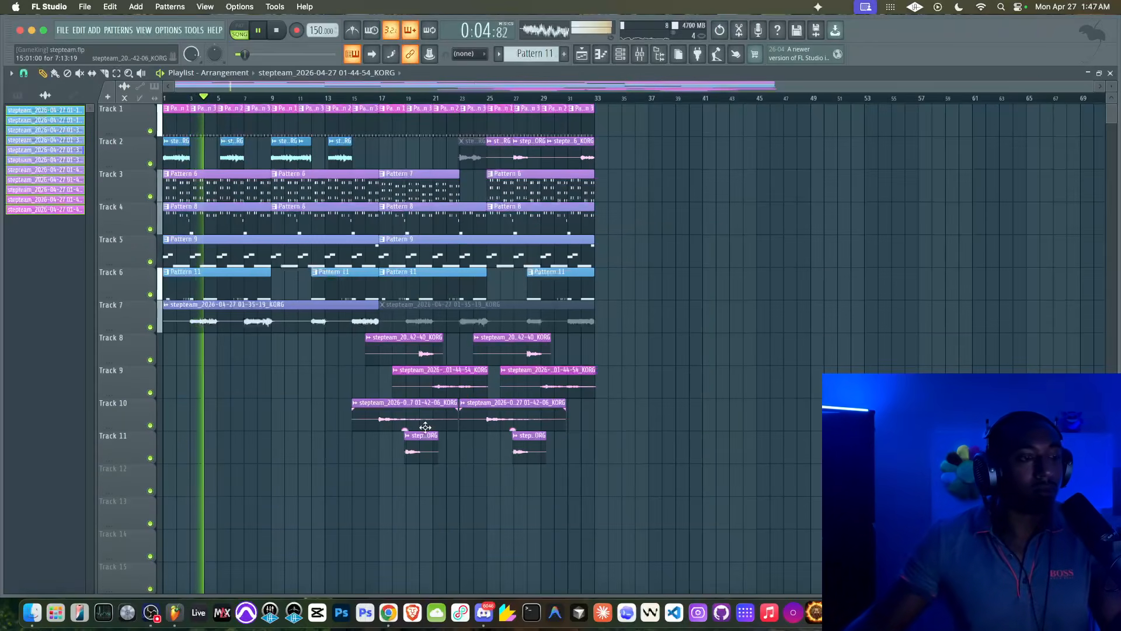
key("F6")
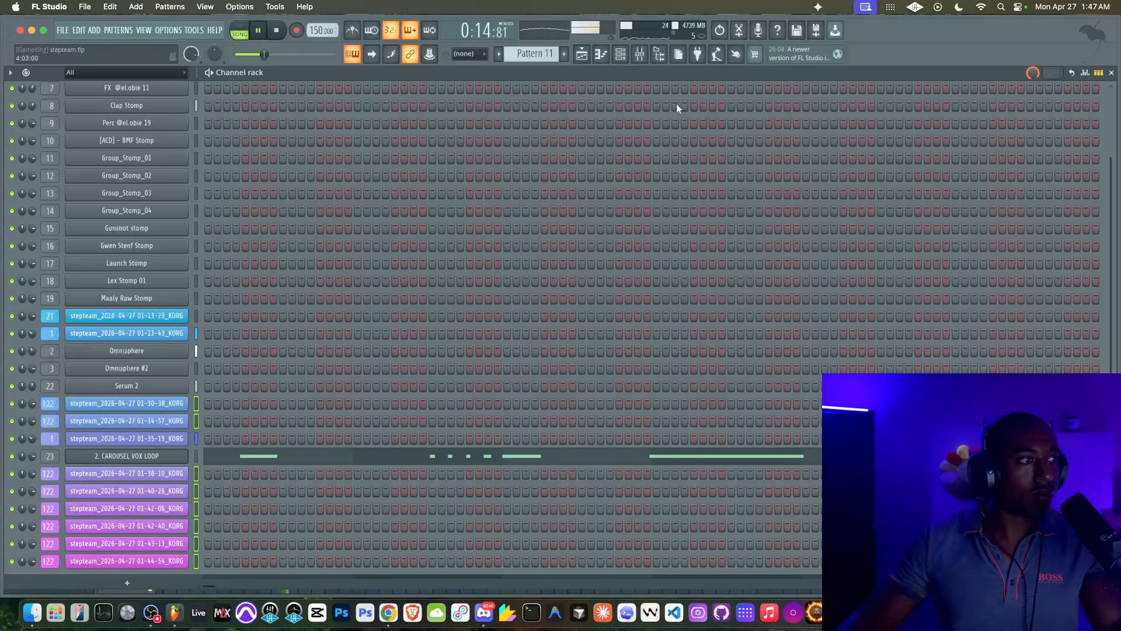
left_click(642, 55)
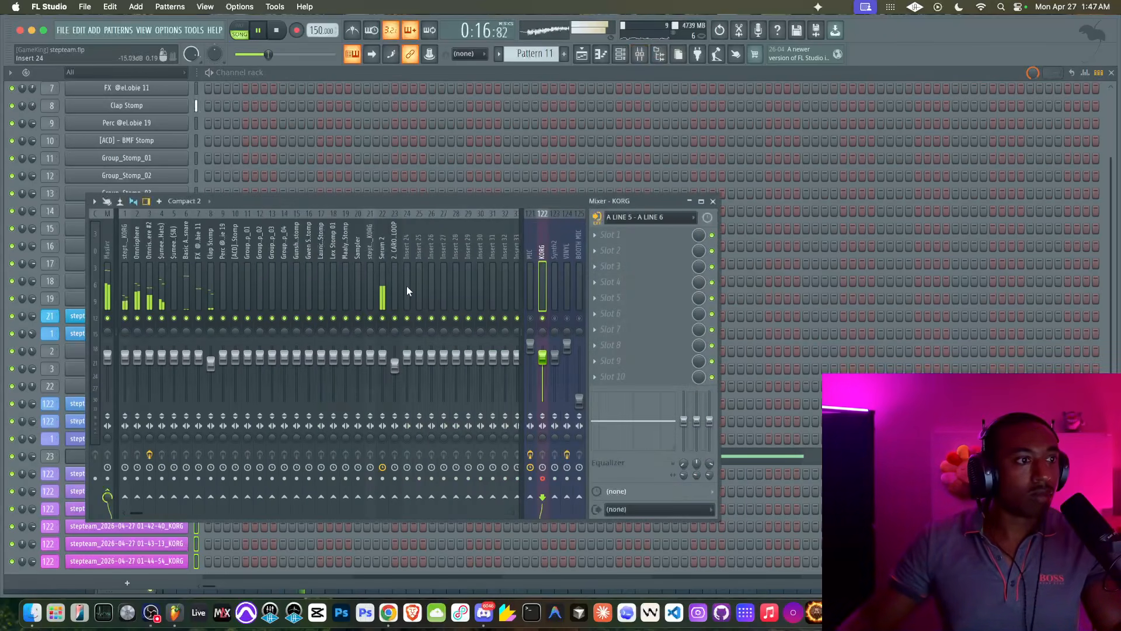
right_click(407, 291)
mouse_move(468, 318)
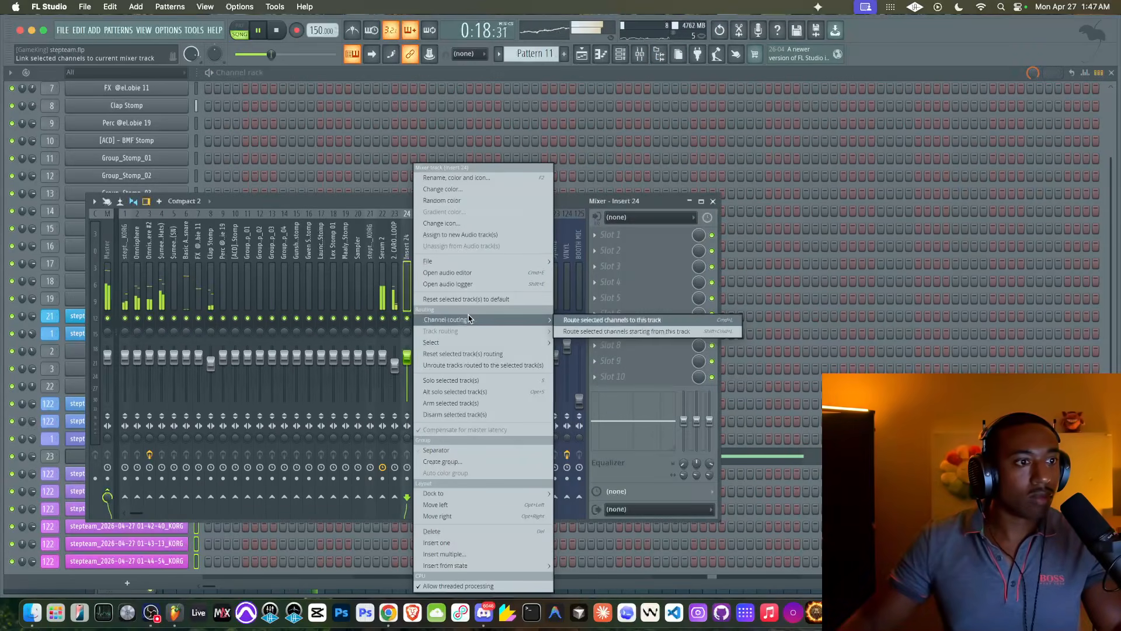
left_click(615, 320)
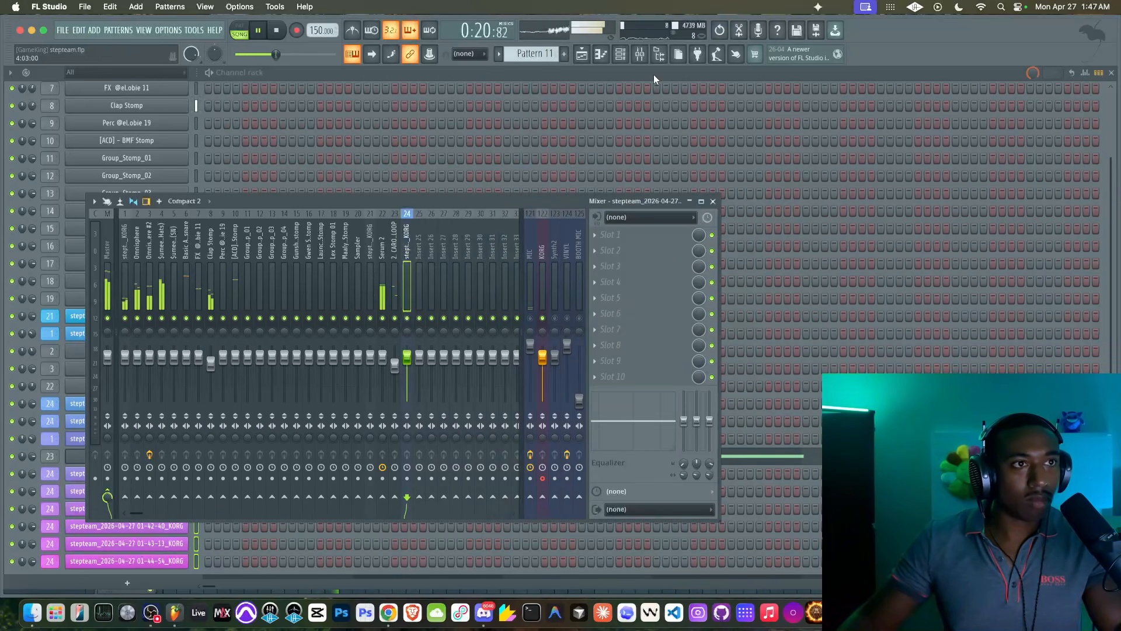
In the playlist, unmute the Track 2 KORG piece at bar 23, move it to Track 8 near bar 31, and audition it
left_click(579, 57)
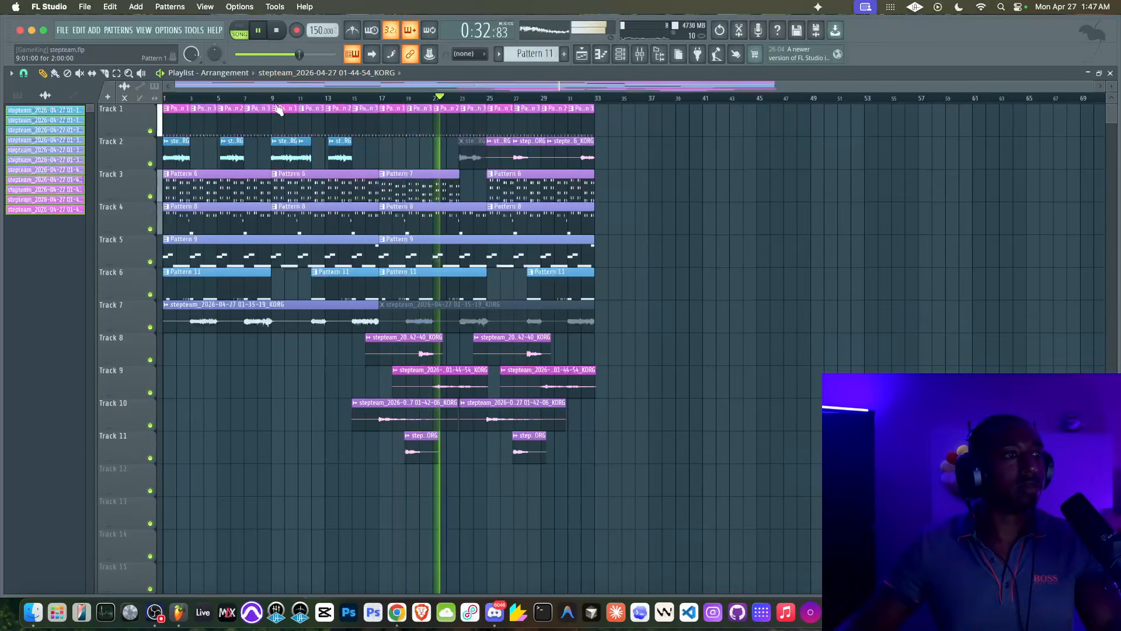
left_click(80, 73)
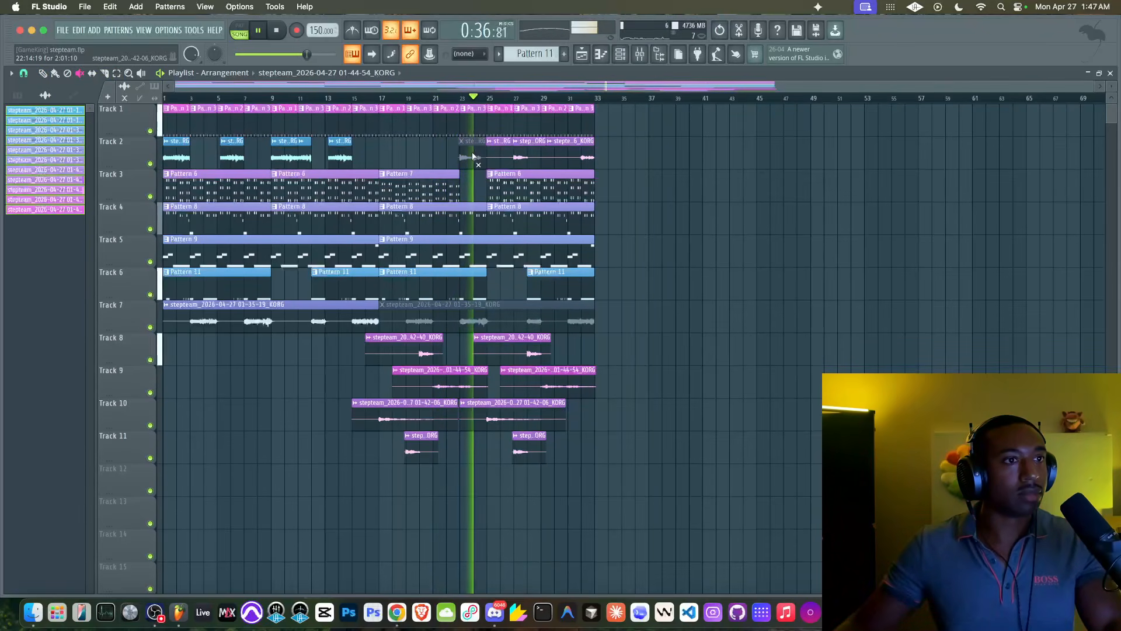
left_click(473, 157)
key("p")
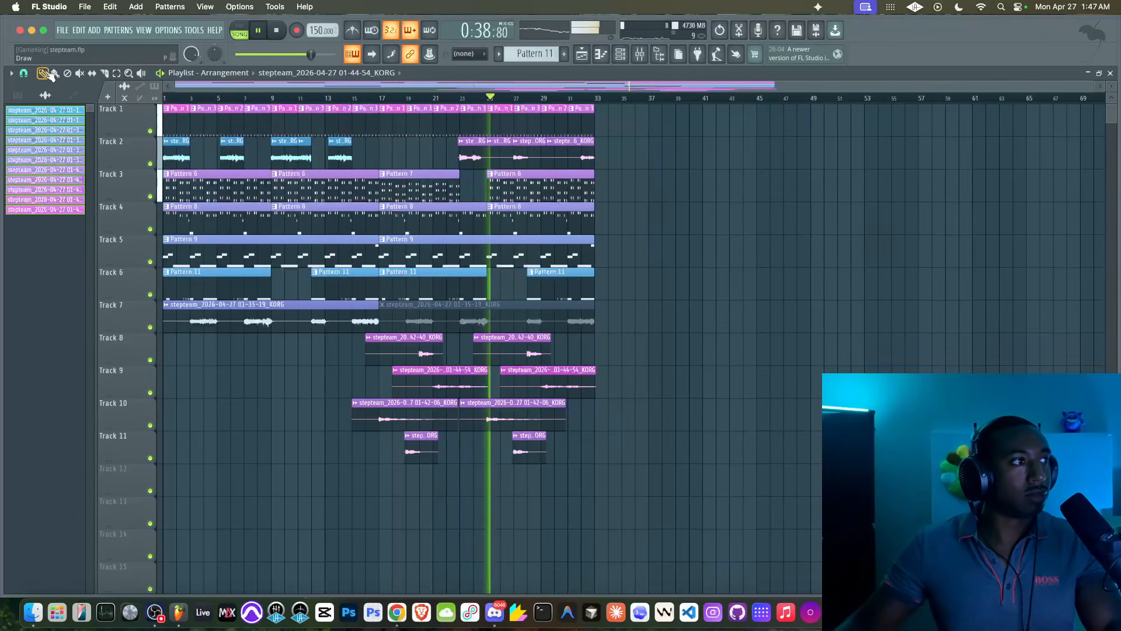
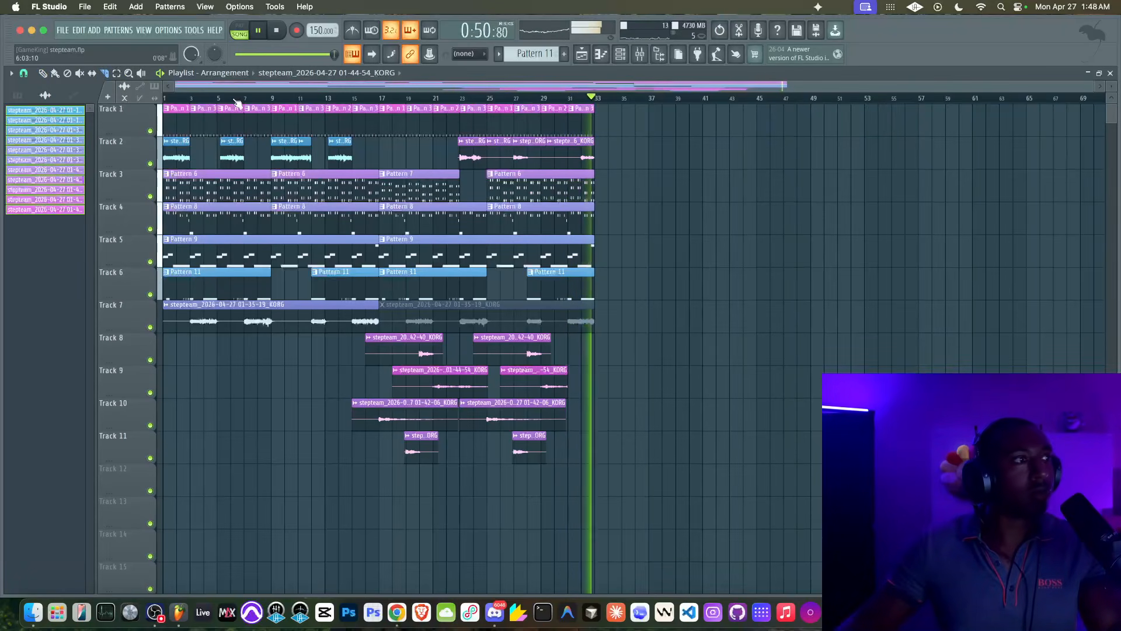
left_click_drag(466, 149, 572, 345)
left_click(530, 98)
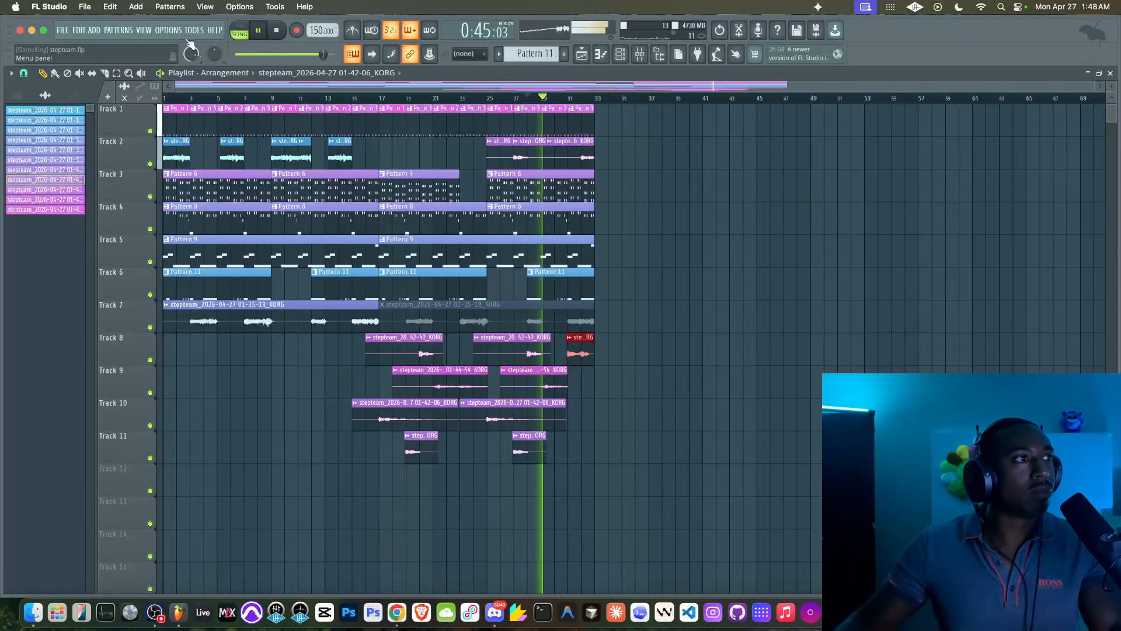
Slice the last Track 2 KORG clip midway through bar 31, and cut the final Track 8 clip at bar 32 with its tail muted
left_click(103, 74)
left_click(580, 159)
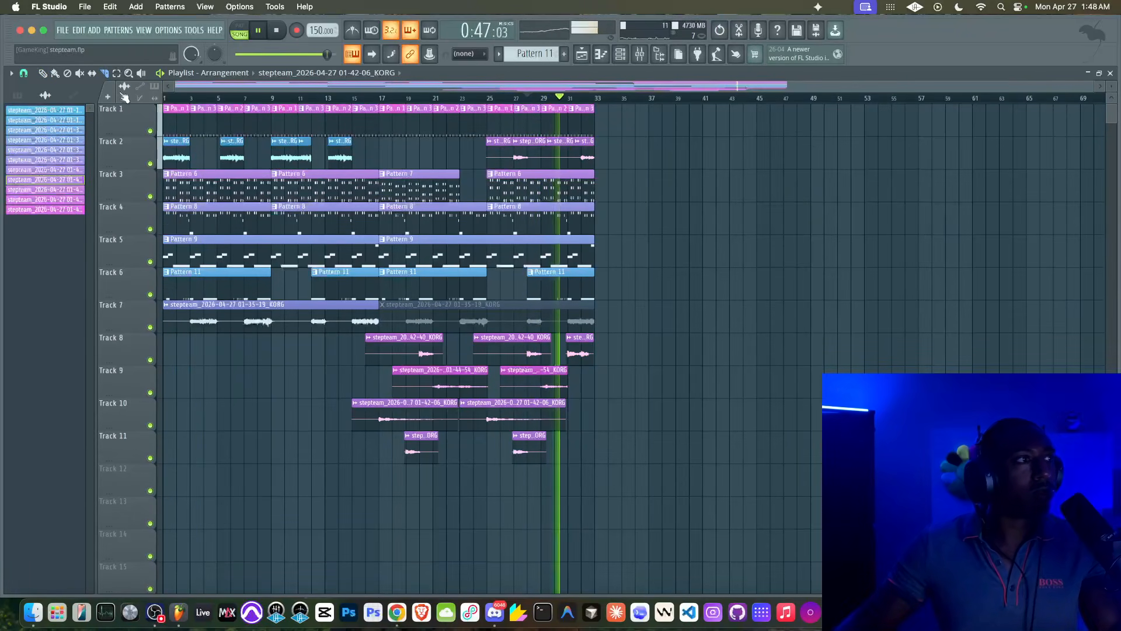
left_click(87, 78)
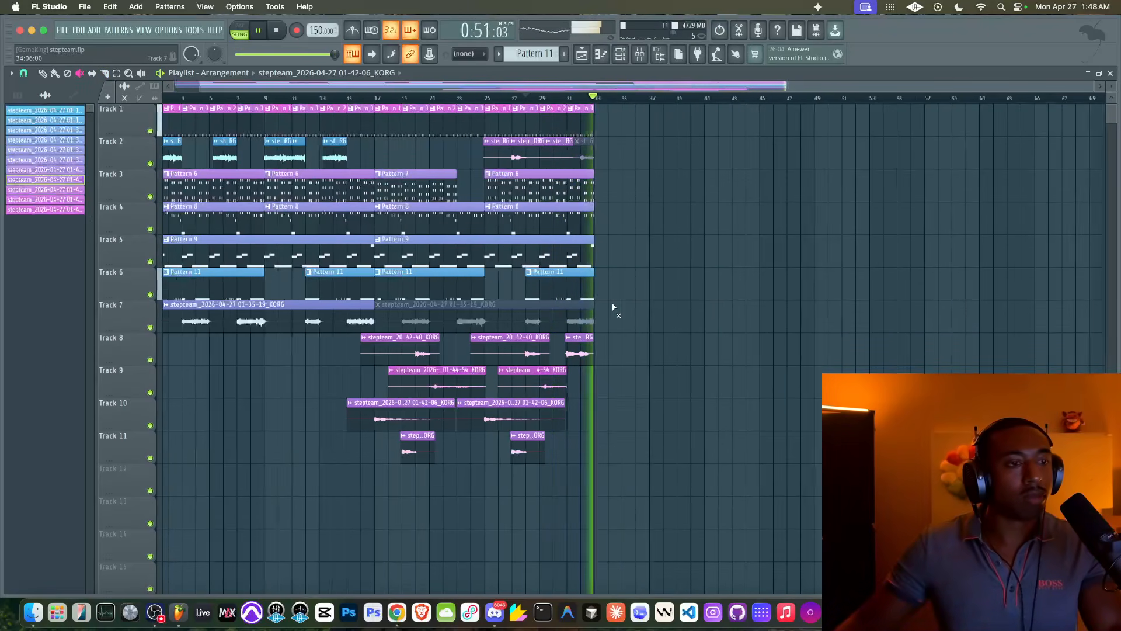
scroll(612, 303, "up", 5)
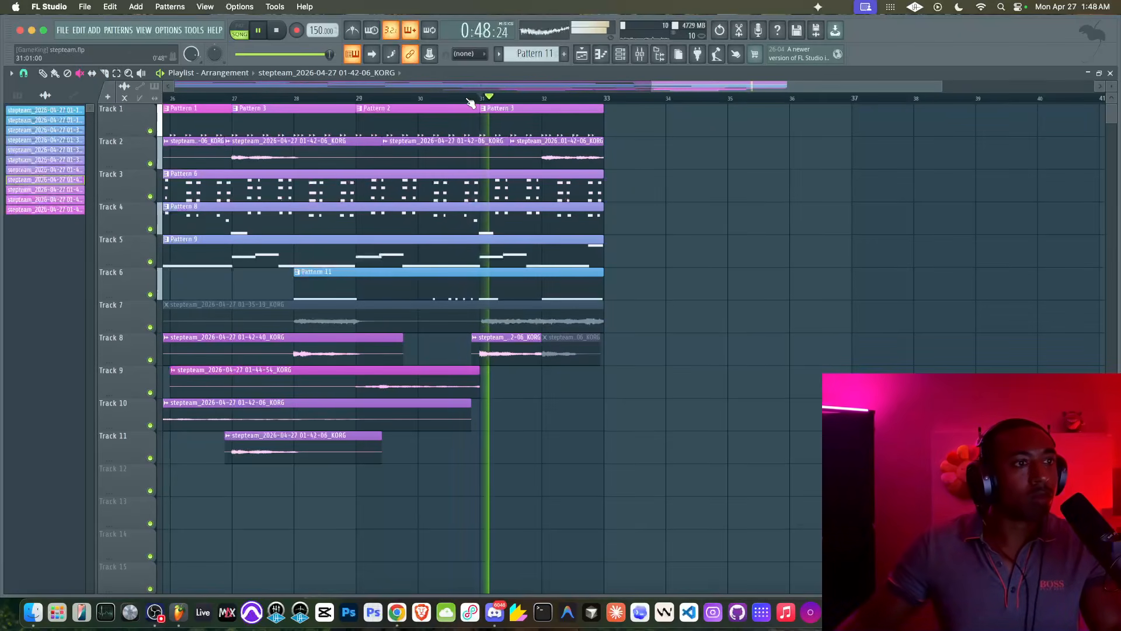
scroll(518, 354, "down", 1)
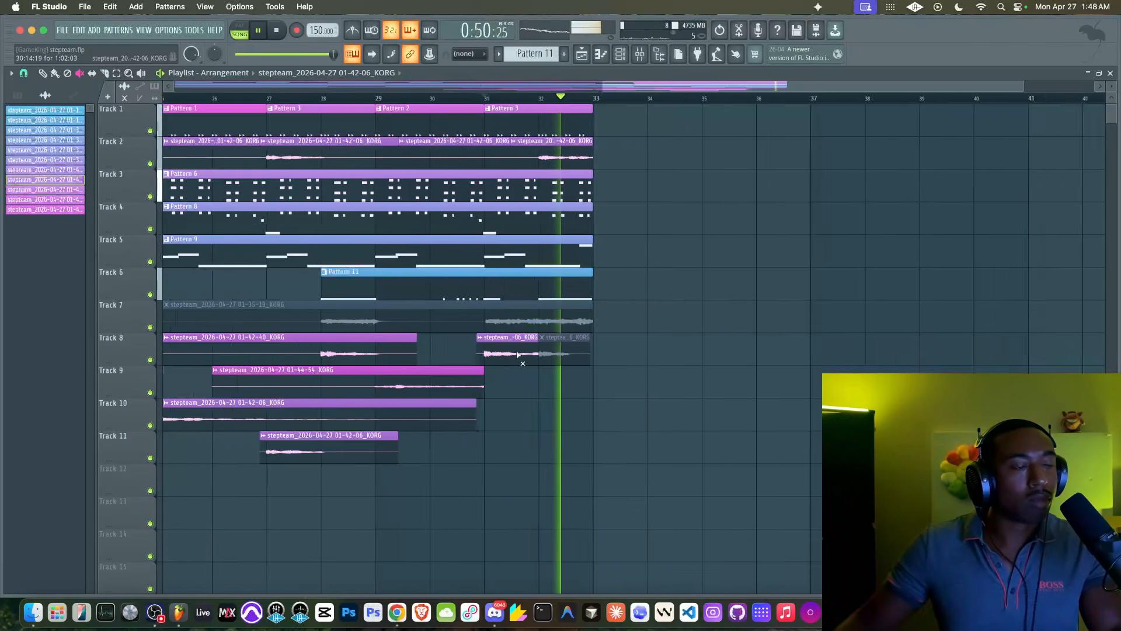
Play back the full arrangement and bring up the mixer
scroll(517, 354, "down", 4)
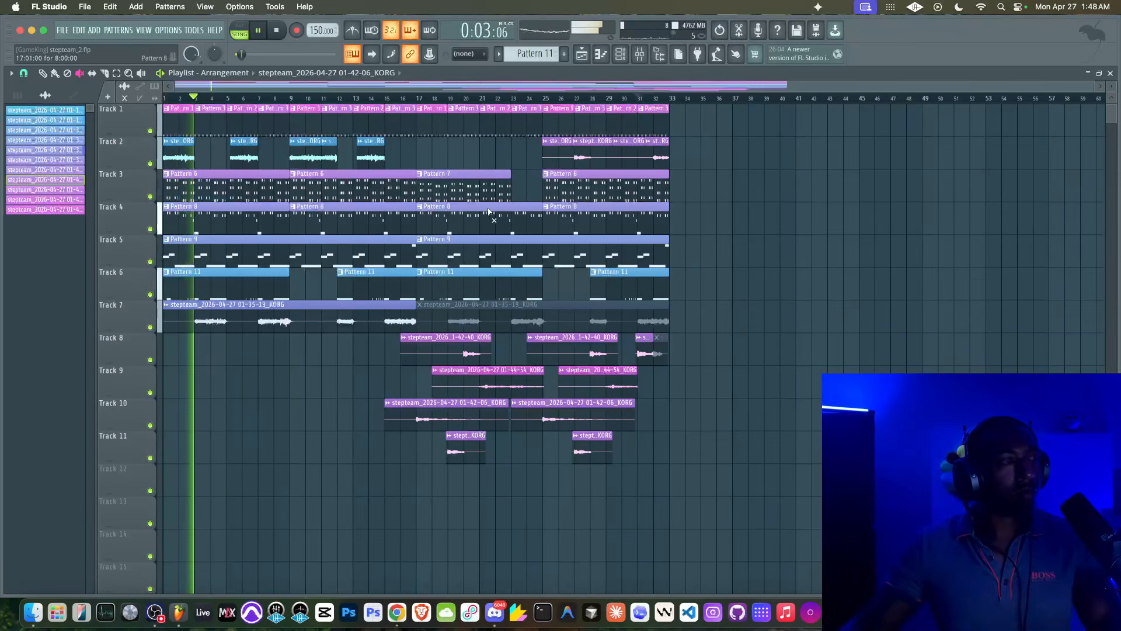
scroll(536, 151, "down", 1)
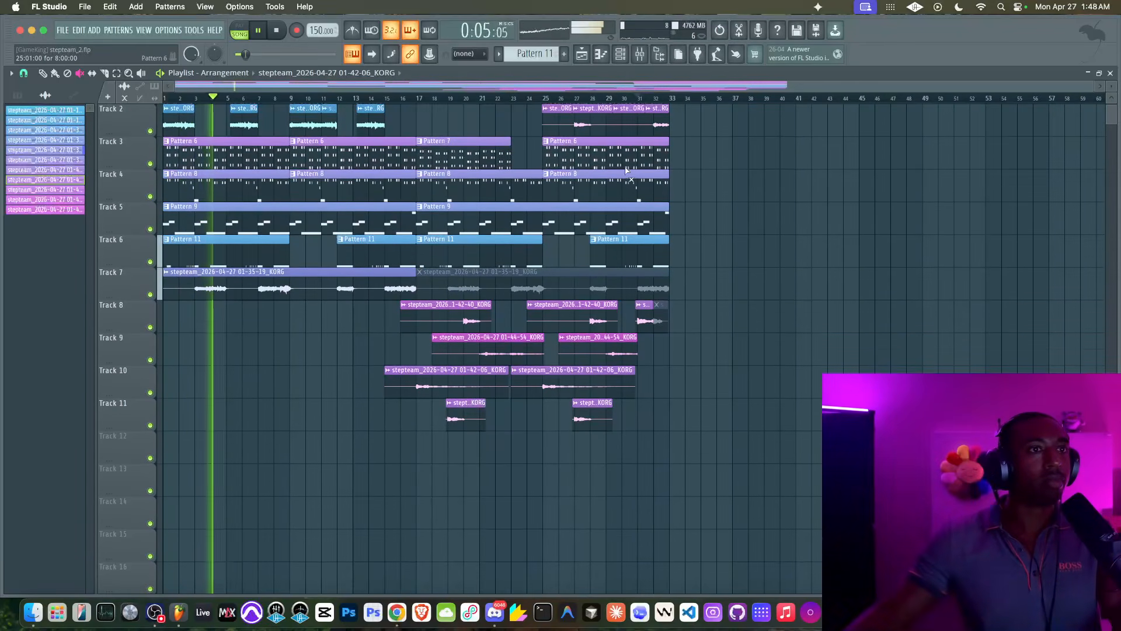
scroll(536, 151, "up", 1)
key("F9")
key("space")
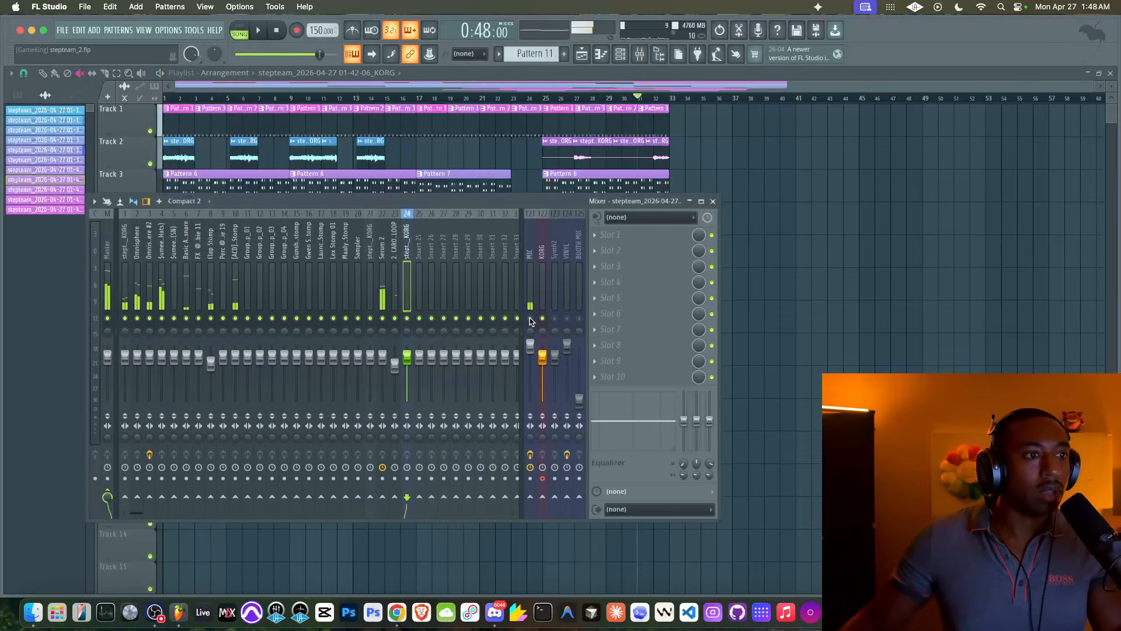
Switch to Chrome and listen to part of the top reference track on the #stepTeam SoundCloud page
left_click(397, 612)
right_click(514, 616)
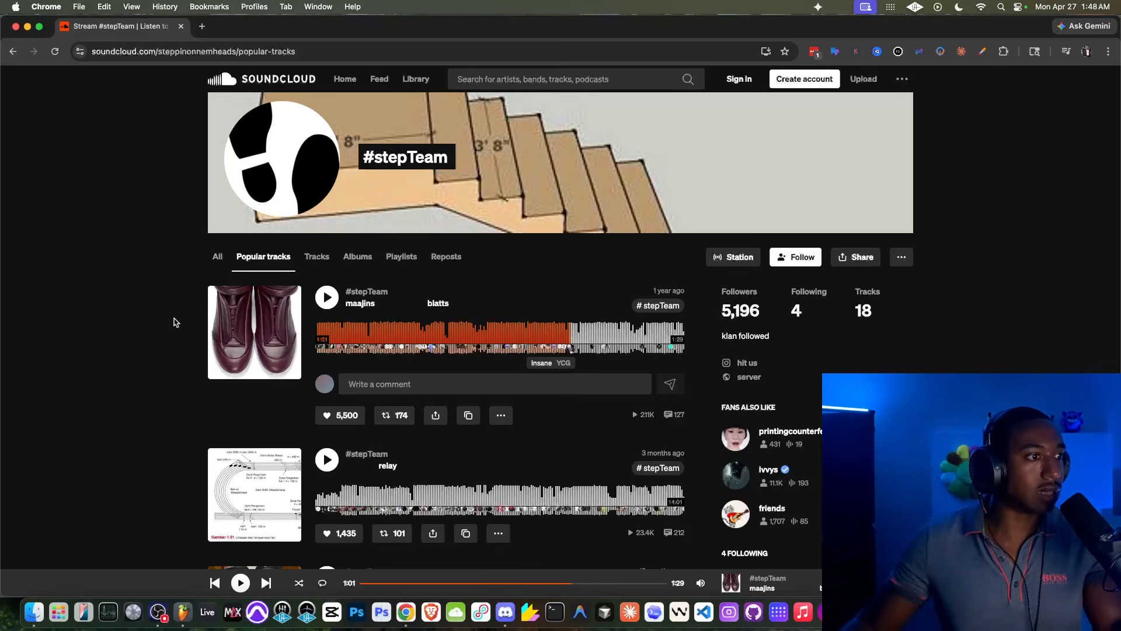
left_click(324, 301)
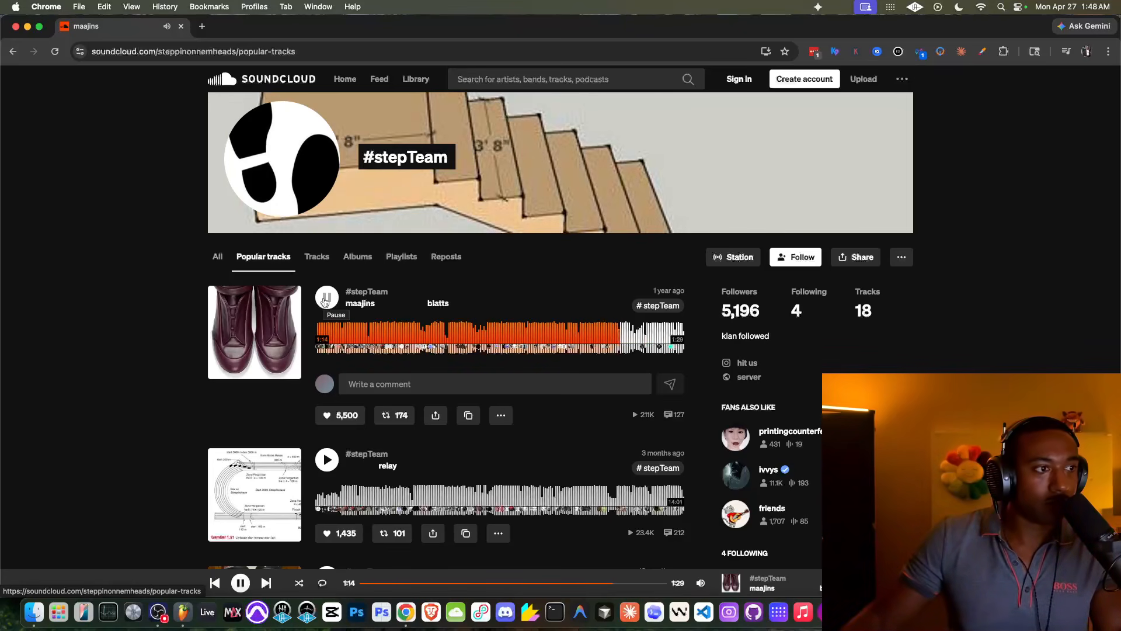
left_click(326, 297)
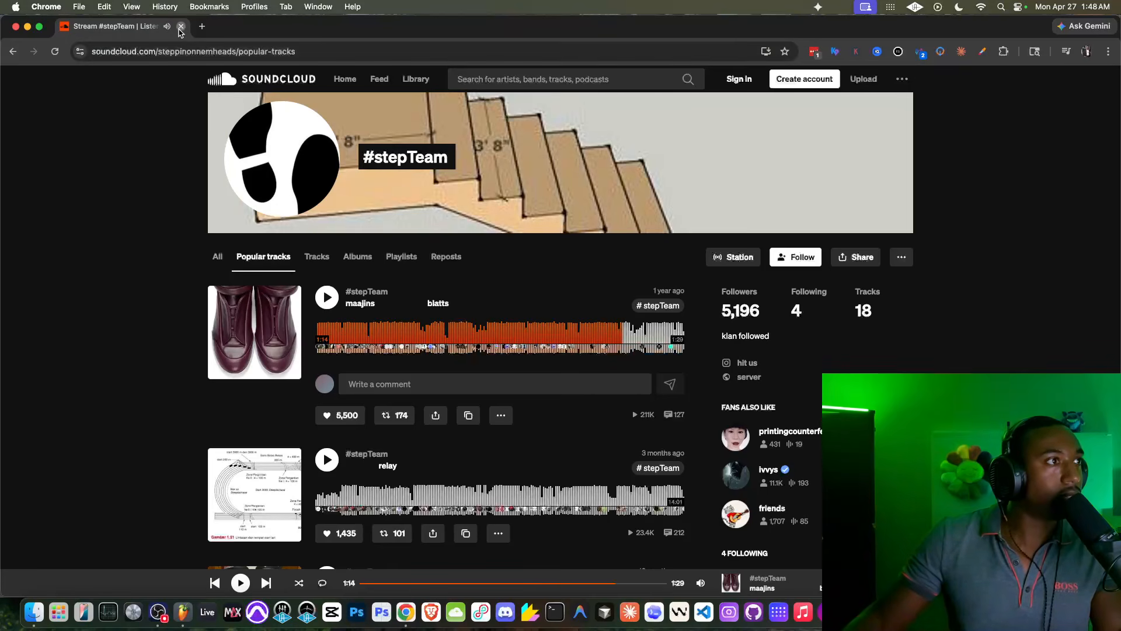
Return to FL Studio, close the mixer, and briefly play the arrangement from the start
key("super+Tab")
left_click(875, 178)
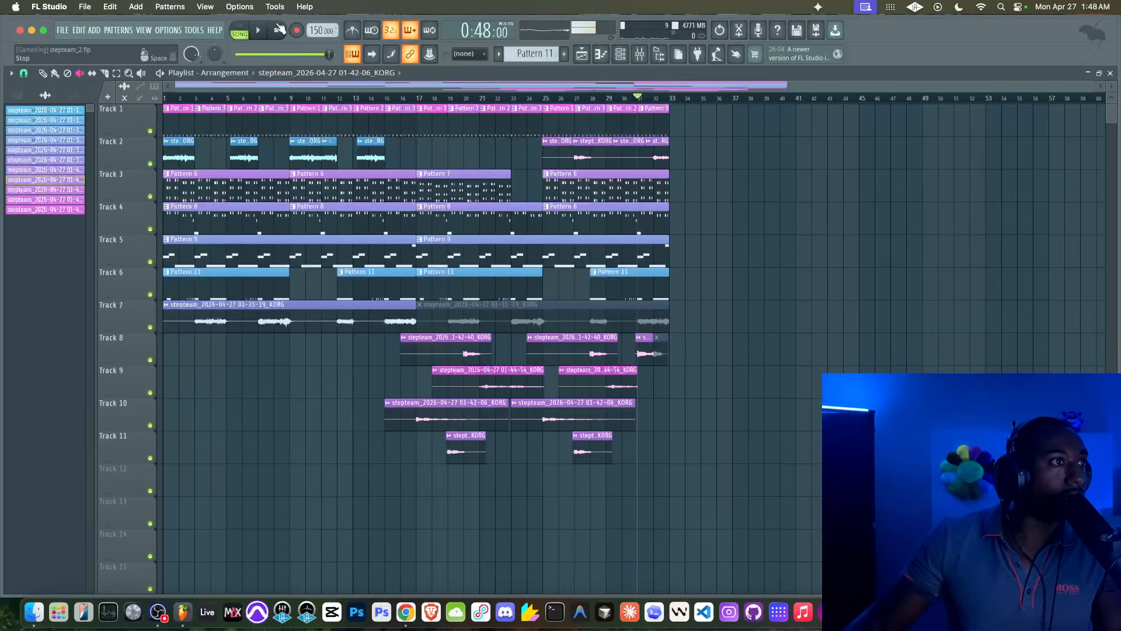
key("space")
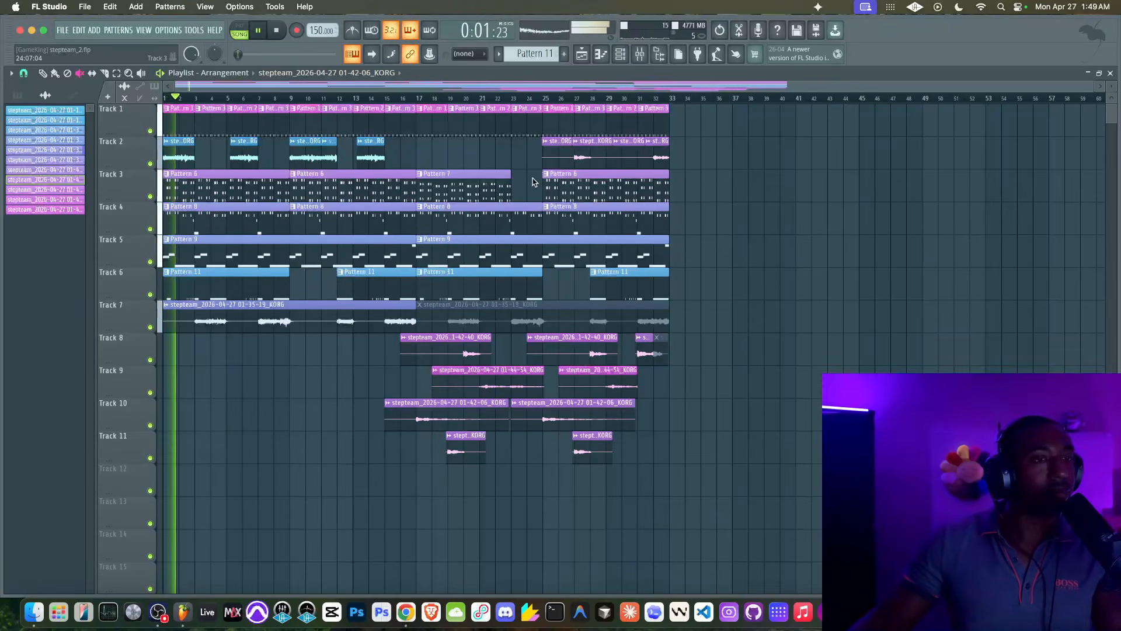
key("space")
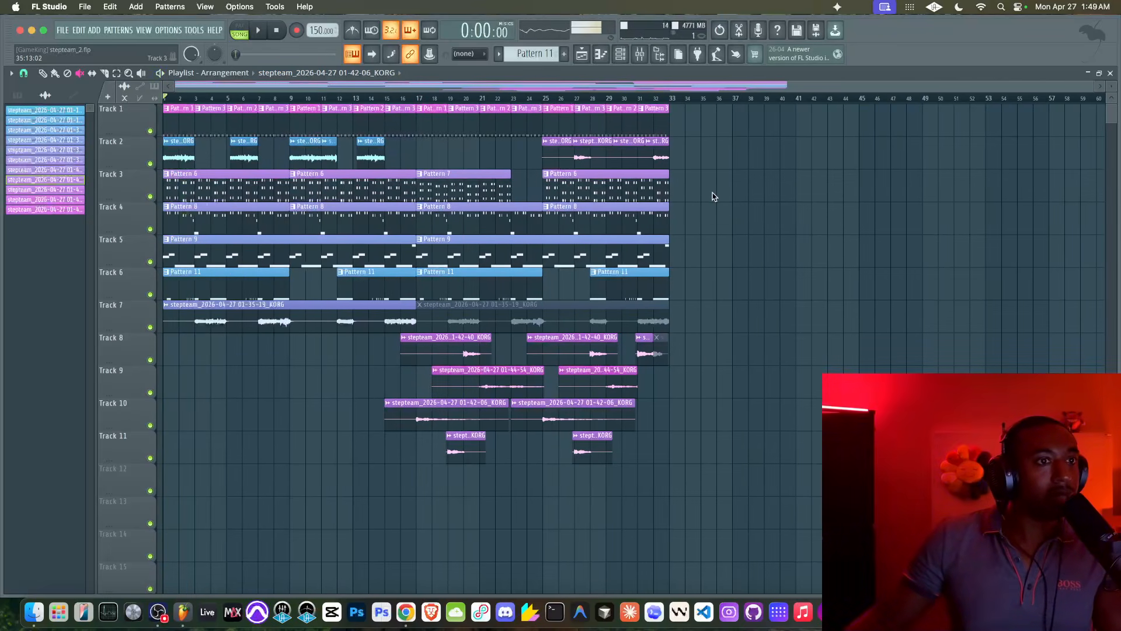
Try to consolidate all KORG clips on Track 2 and Tracks 7 to 11 into one audio clip, and audition it
left_click_drag(374, 436, 375, 435)
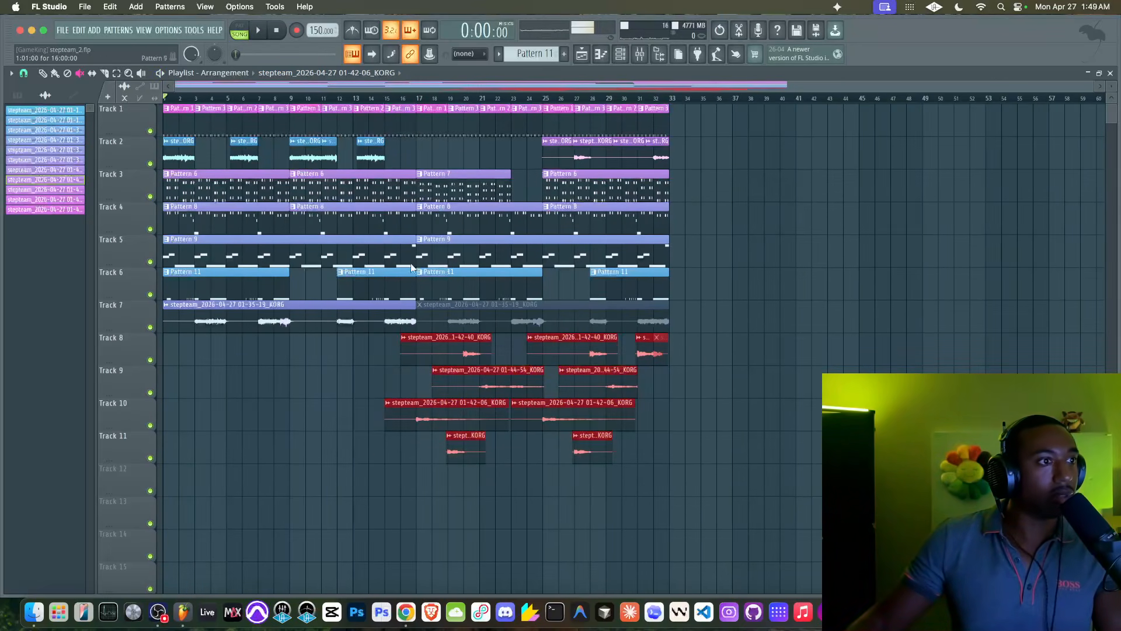
left_click_drag(700, 163, 132, 154)
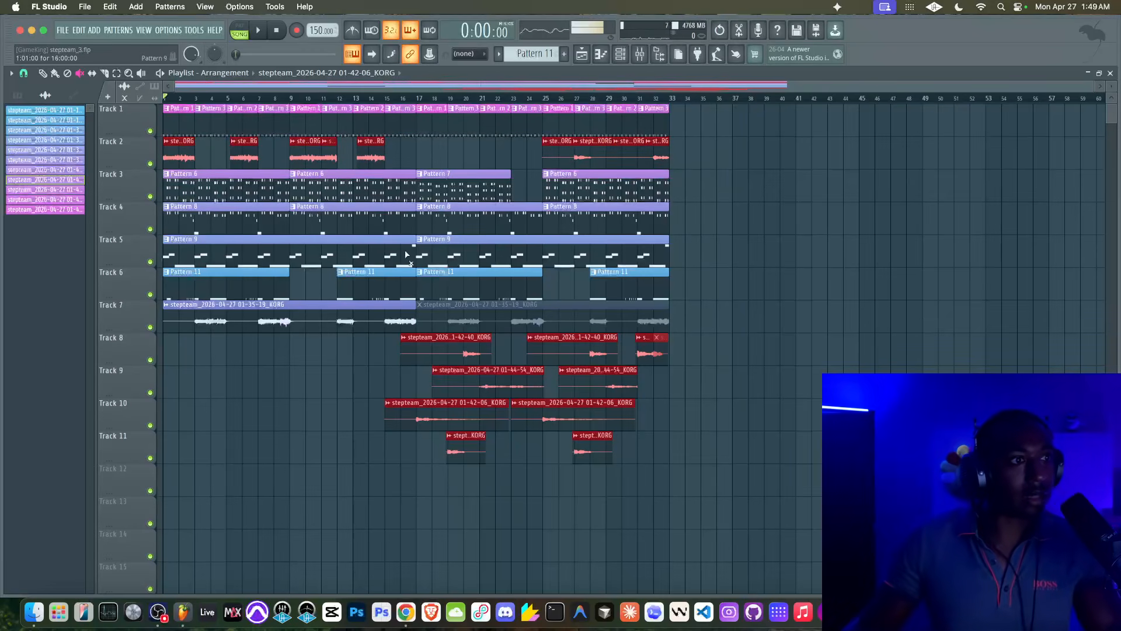
left_click_drag(226, 313, 472, 324)
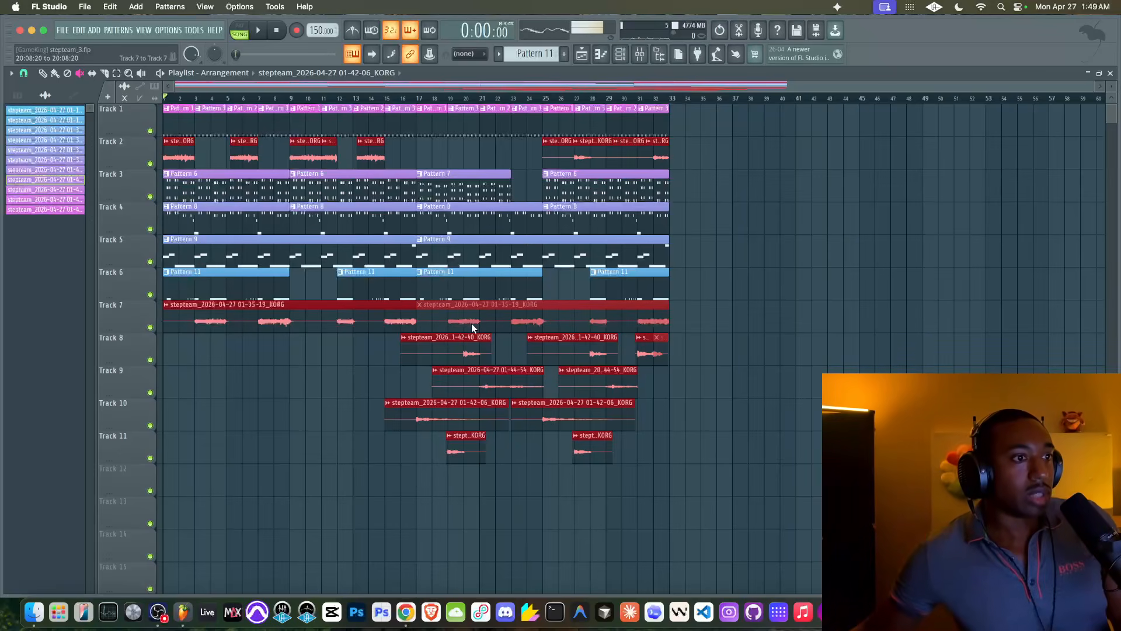
key("ctrl+alt+c")
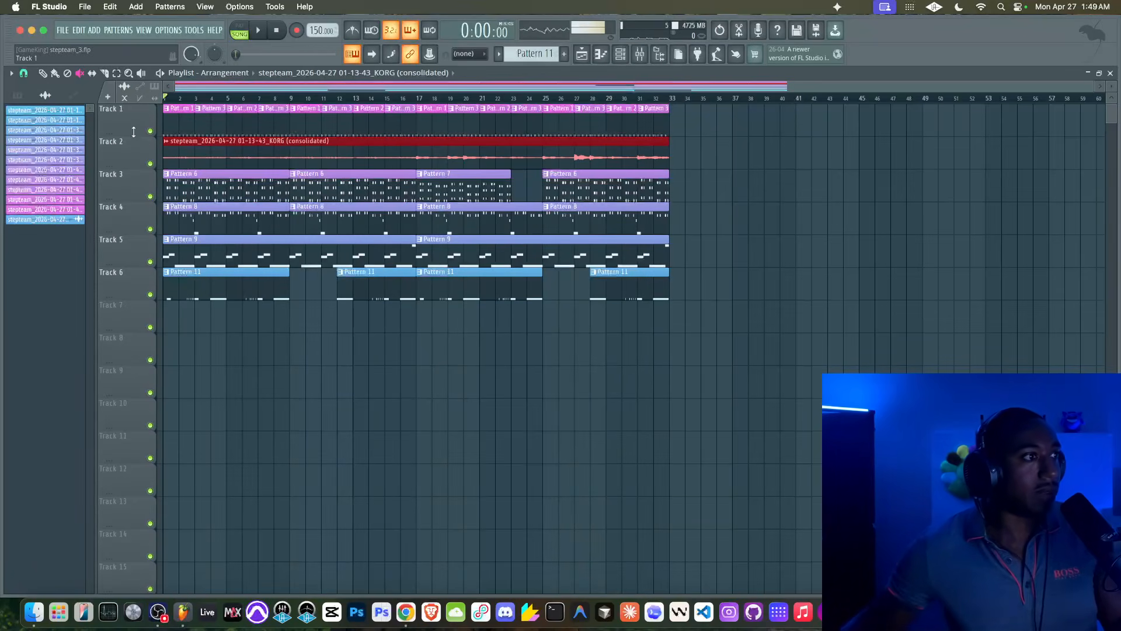
key("space")
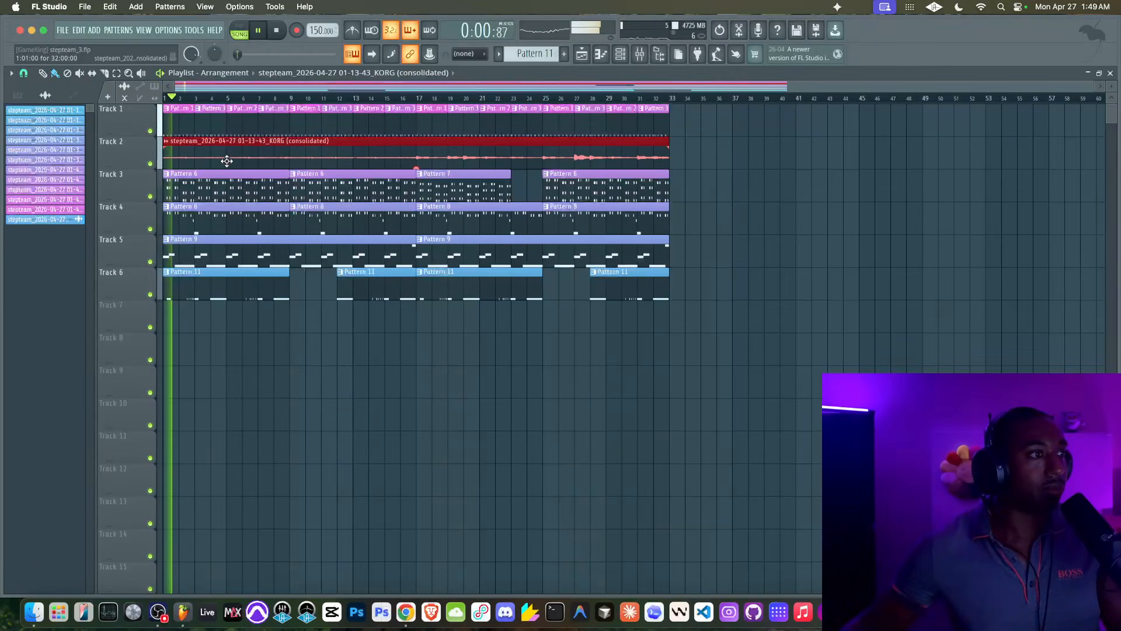
key("space")
Try to consolidate the pattern clips on Tracks 3 and 4 from the selection start, and undo both this and the KORG consolidation
left_click_drag(163, 199, 652, 233)
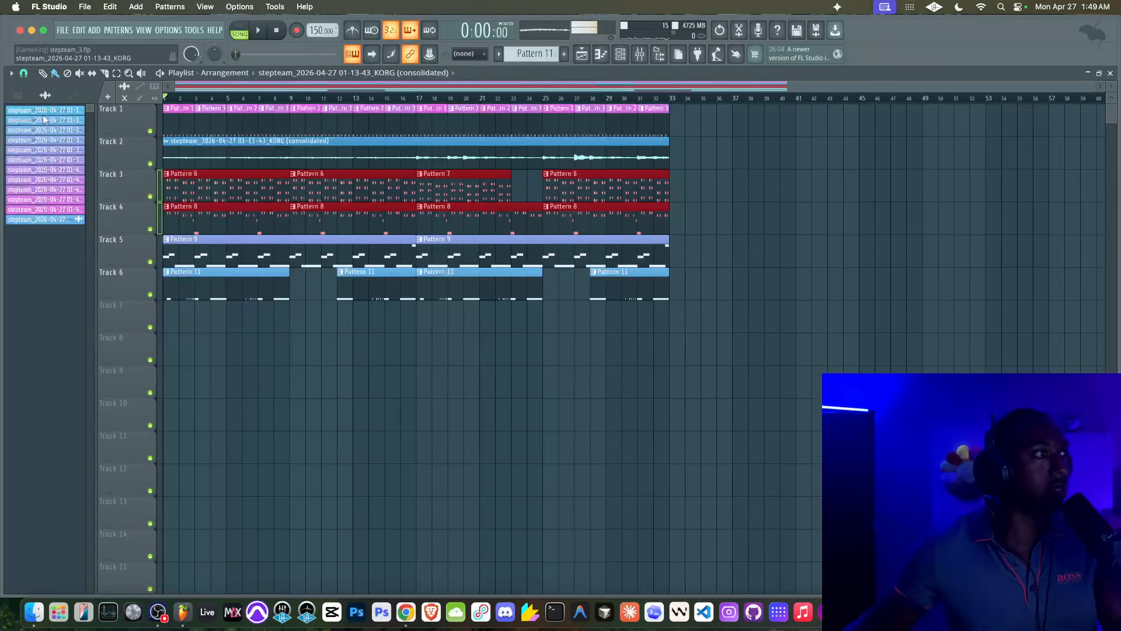
left_click(12, 73)
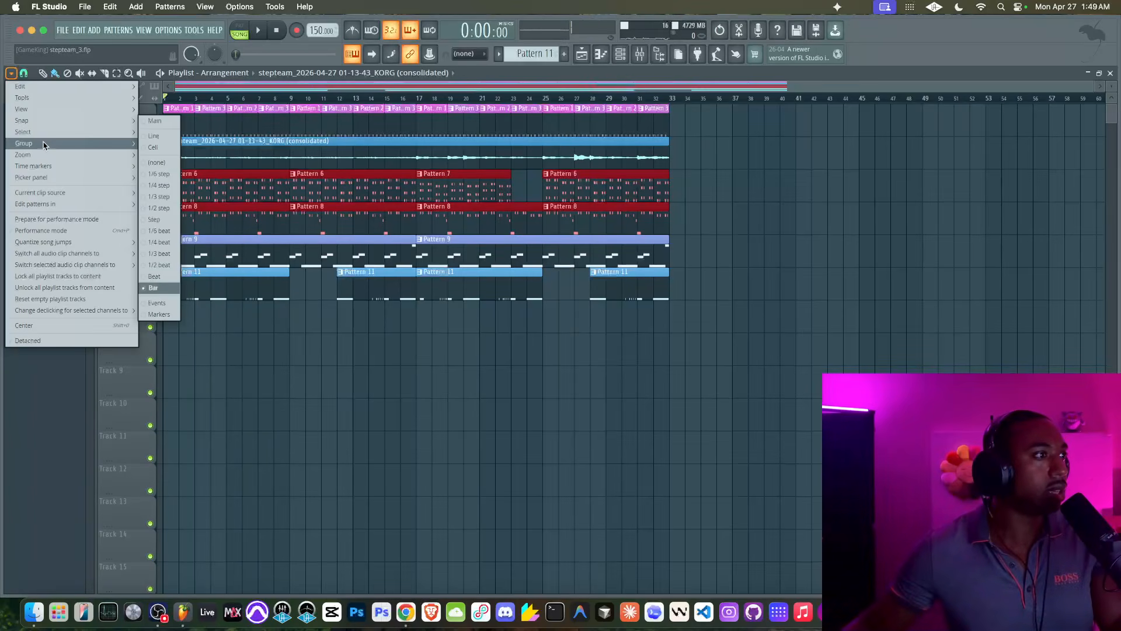
mouse_move(48, 87)
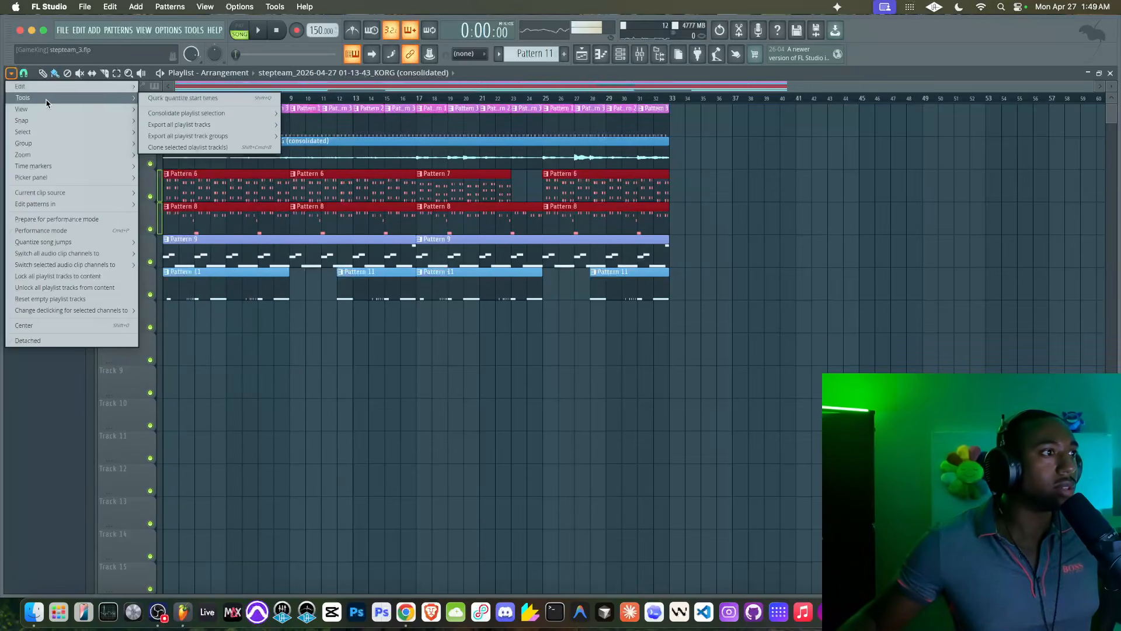
mouse_move(196, 128)
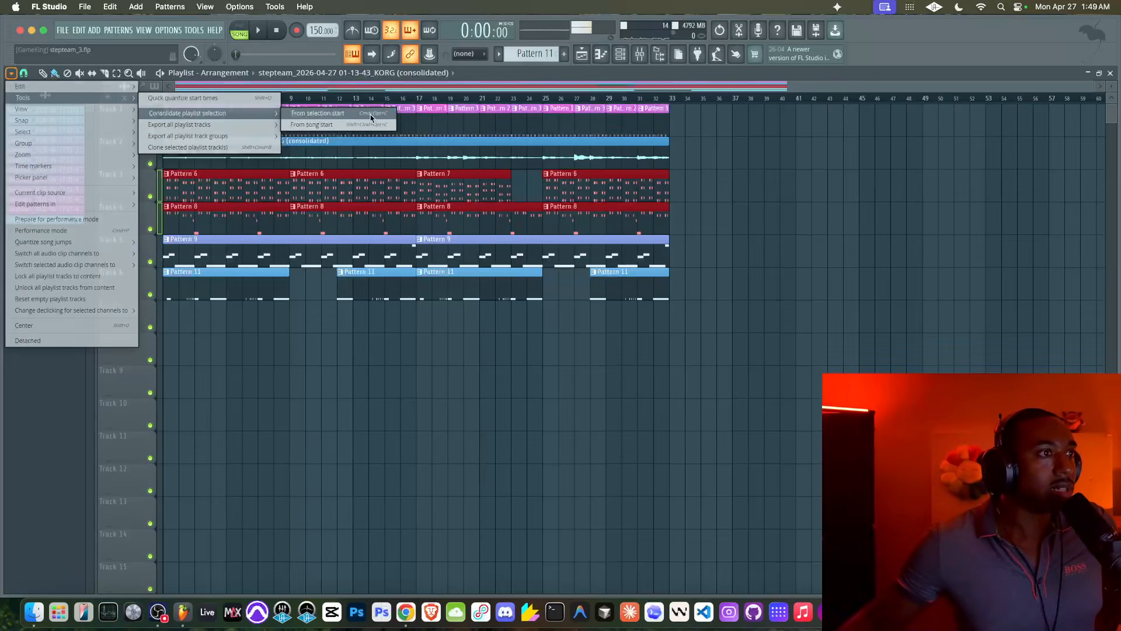
left_click(334, 113)
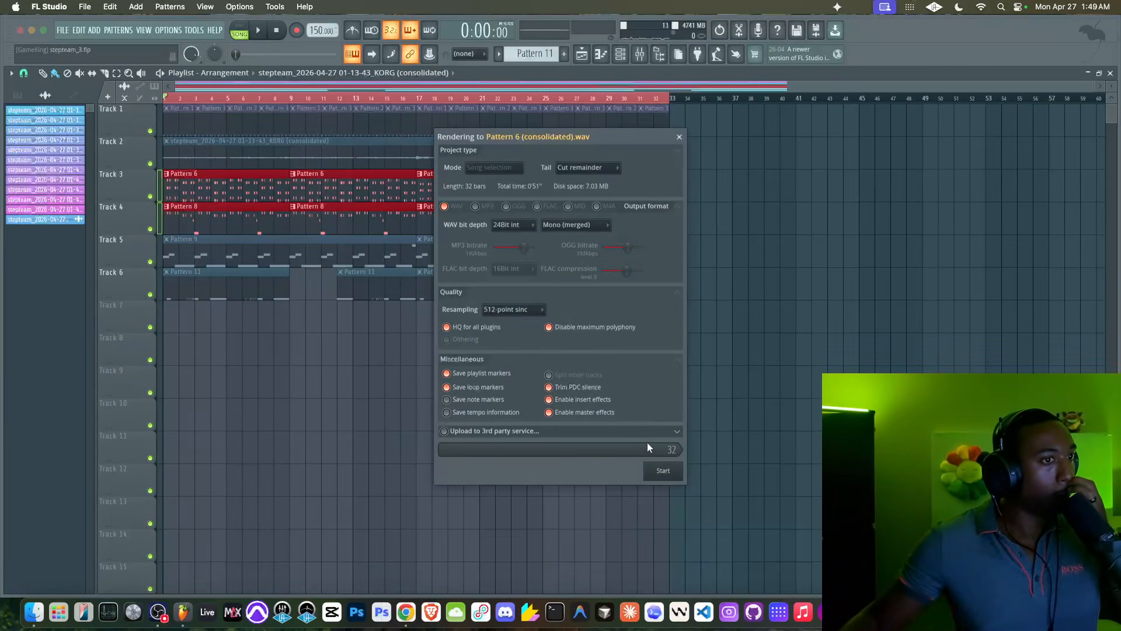
left_click(669, 467)
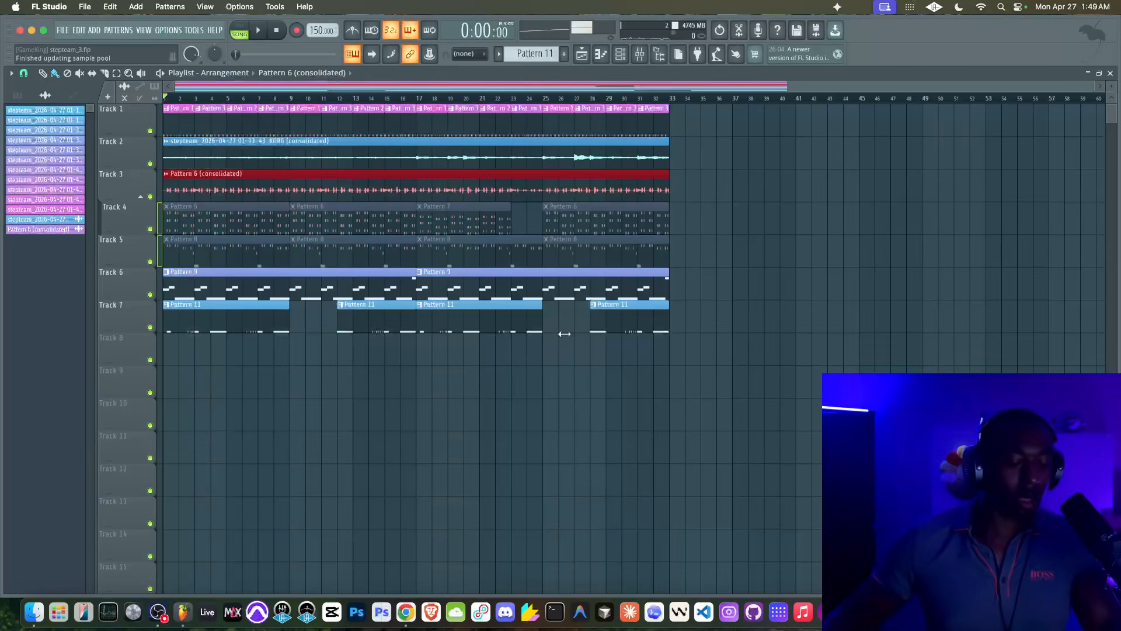
key("super+z")
key("super+z")
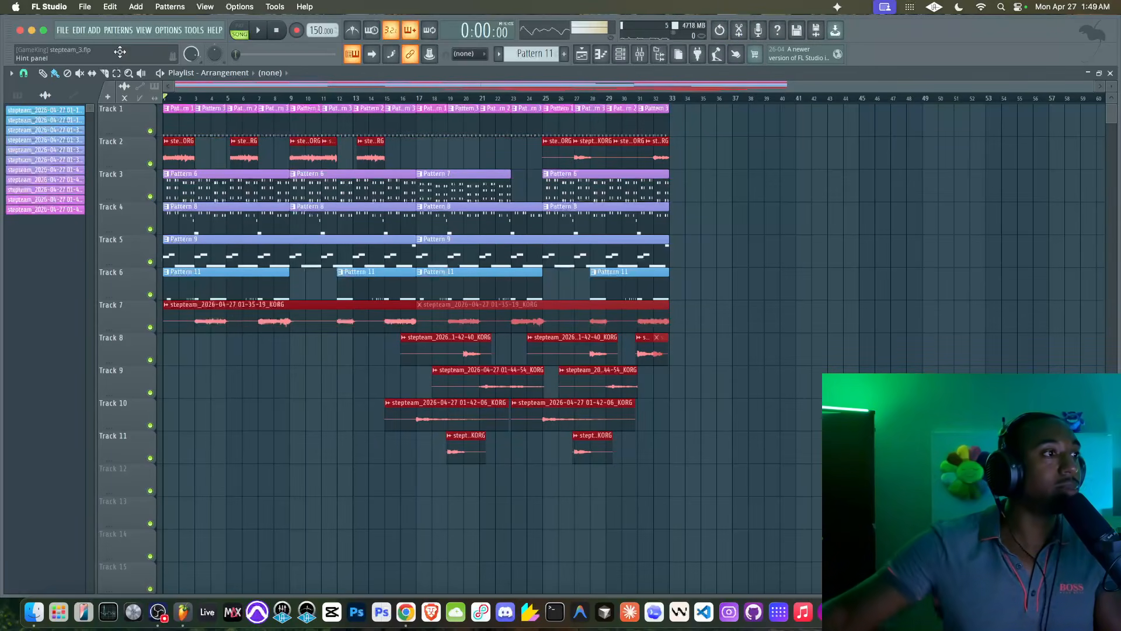
left_click(68, 31)
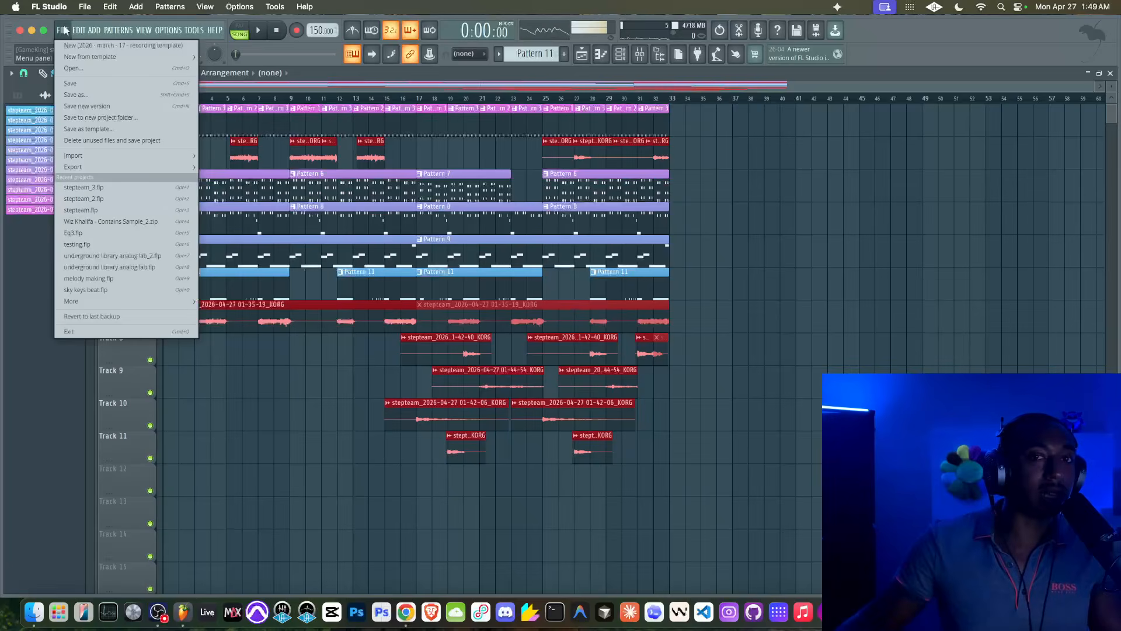
mouse_move(87, 167)
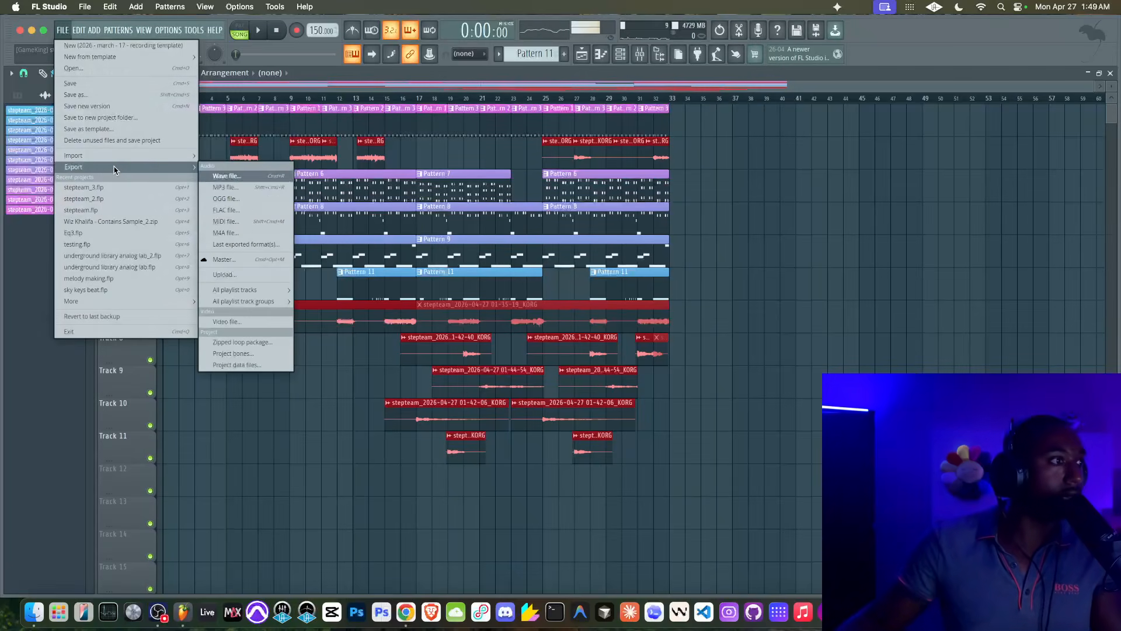
left_click(258, 176)
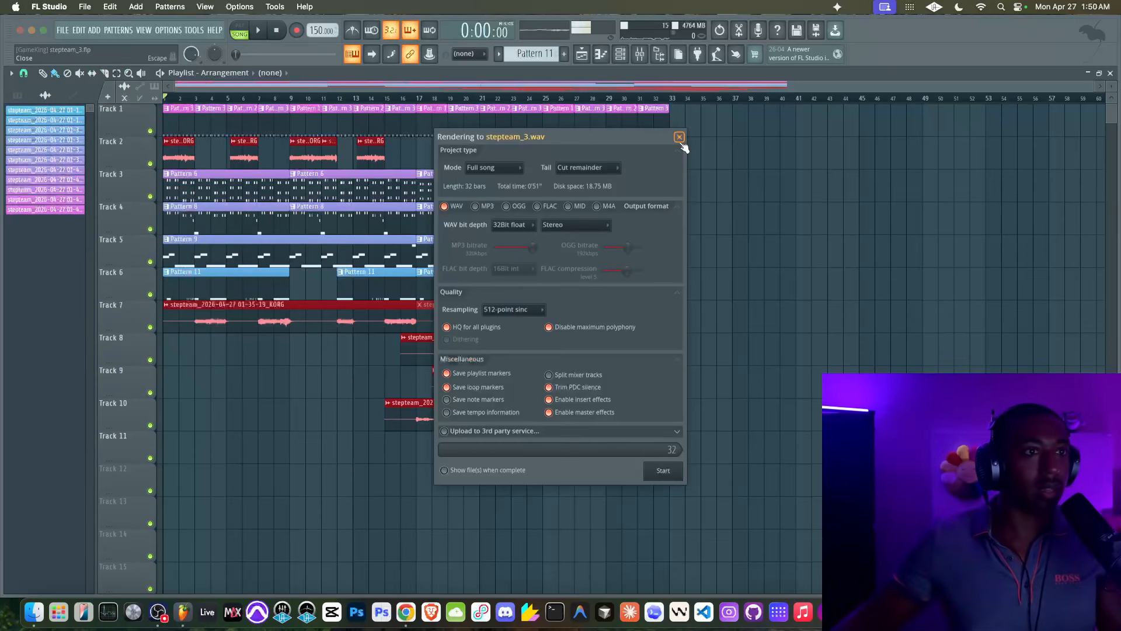
left_click(680, 138)
Select all KORG recording clips on Track 2 and Tracks 7 to 11 of the playlist
left_click_drag(701, 325, 173, 420)
left_click_drag(646, 456, 426, 454)
left_click_drag(686, 167, 177, 156)
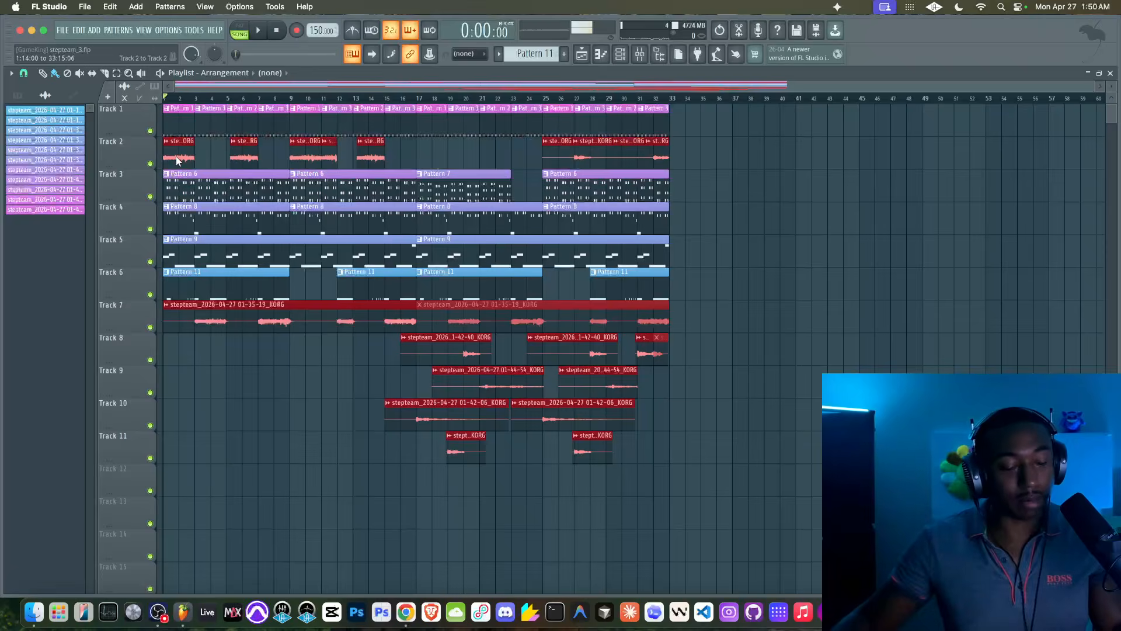
Try to consolidate the selected KORG clips with the existing render settings, undo it, and cancel a second attempt
key("super+alt+c")
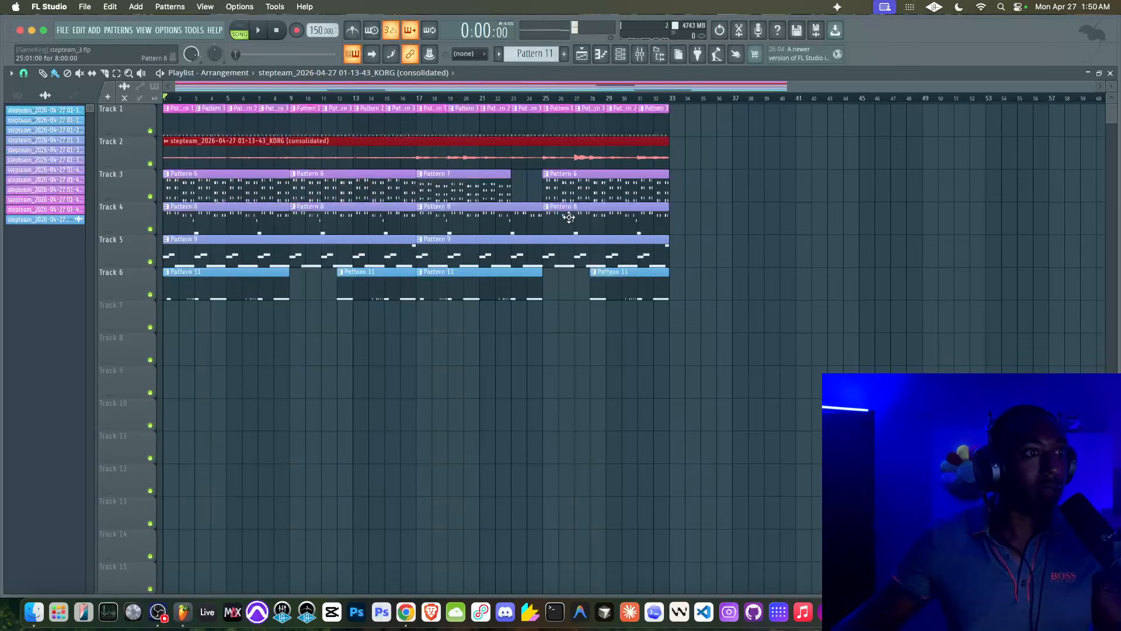
key("super+z")
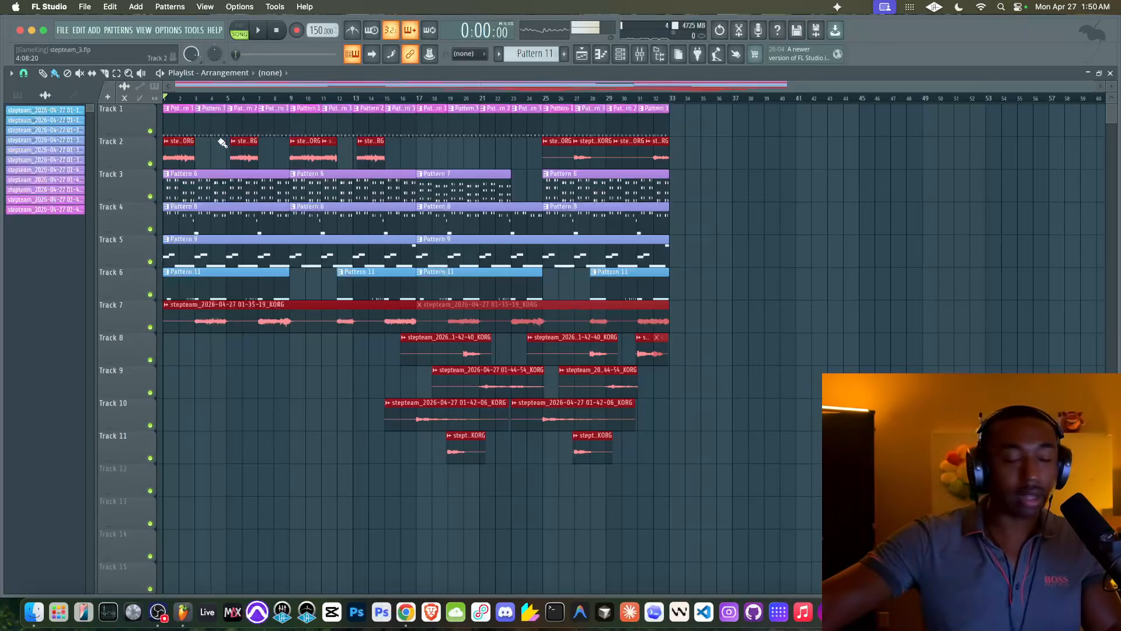
key("super+alt+c")
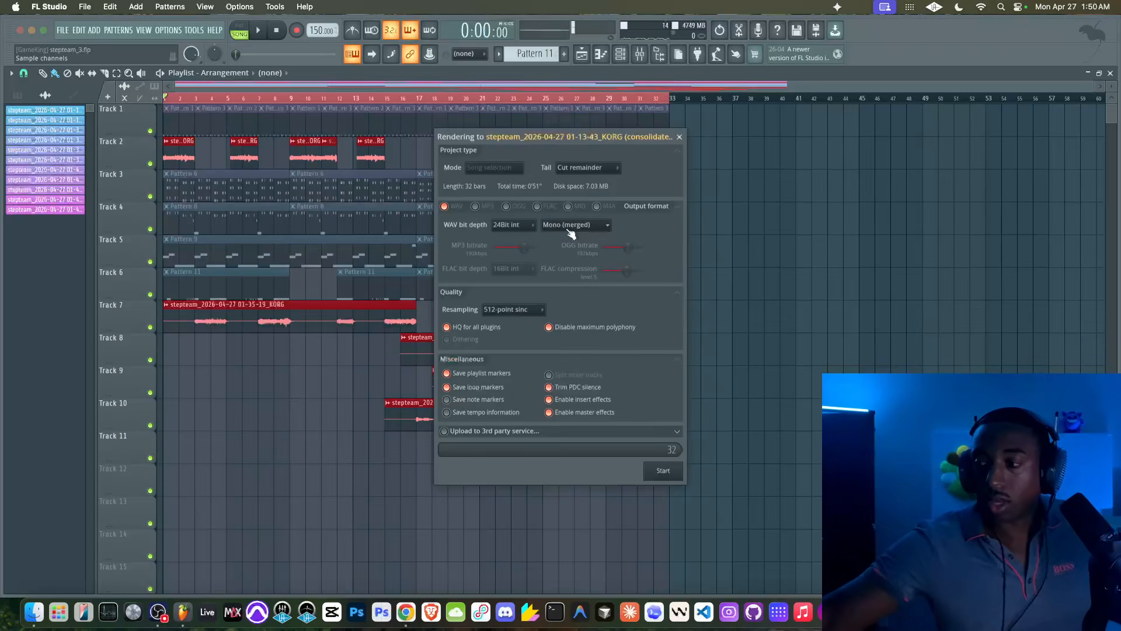
left_click(678, 137)
Consolidate the selected KORG clips from the selection start, rendering a stereo 32Bit float WAV with master effects disabled
left_click(11, 72)
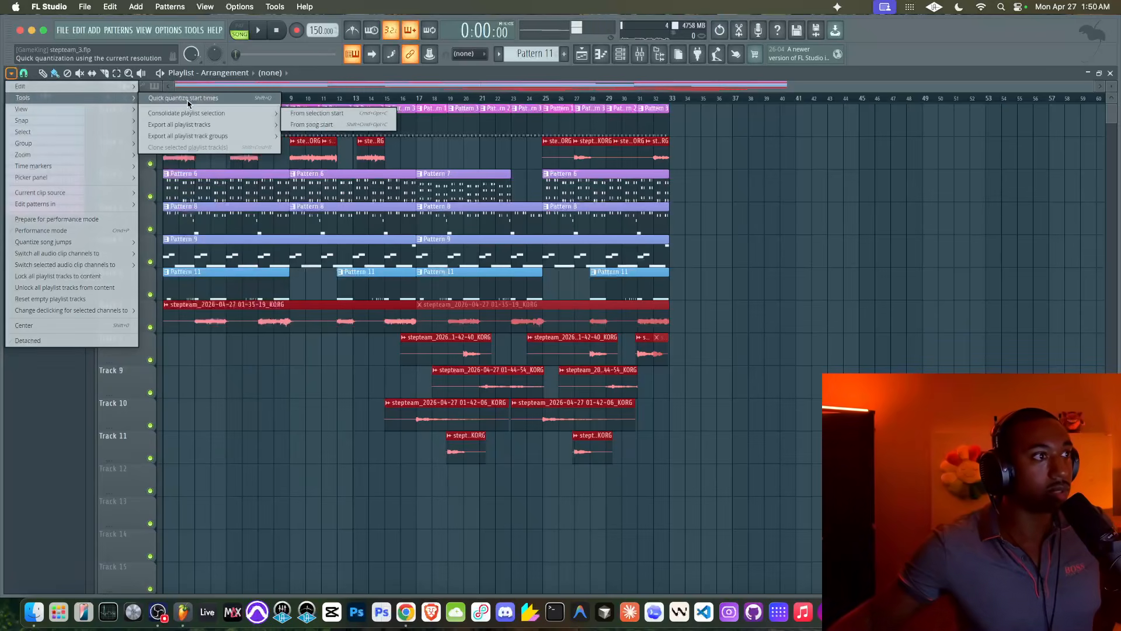
mouse_move(188, 114)
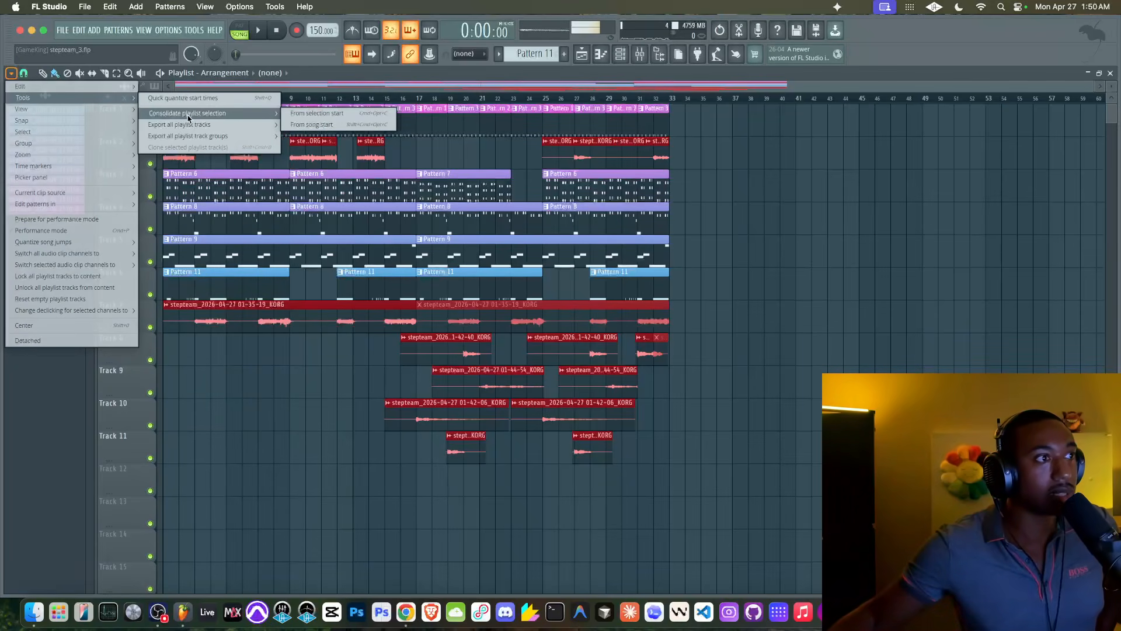
left_click(316, 114)
left_click(550, 227)
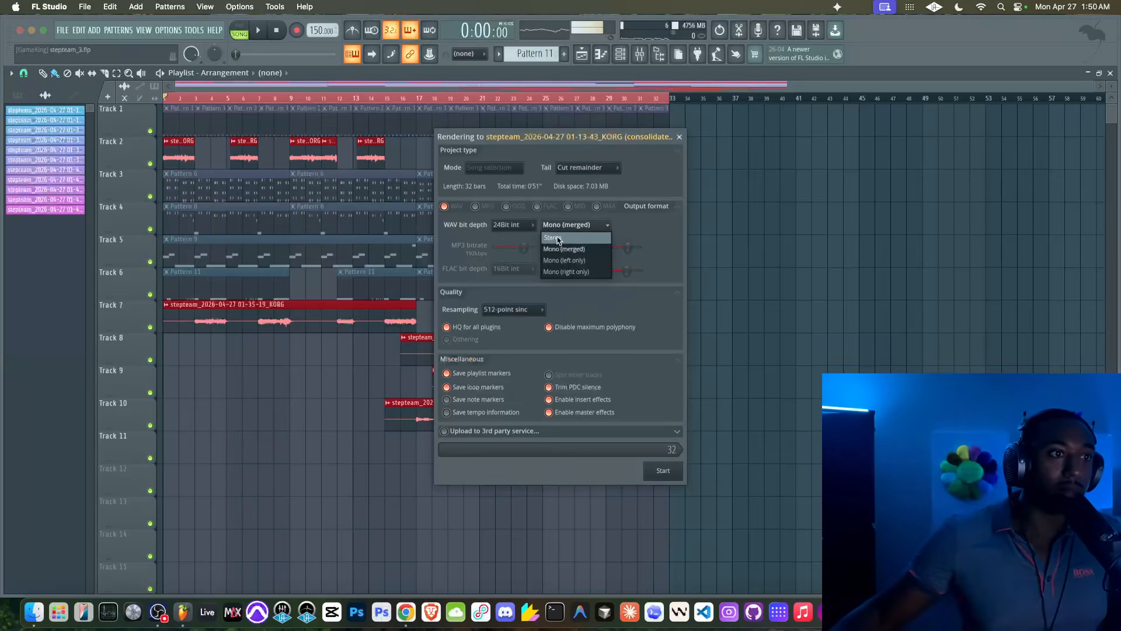
left_click(549, 237)
left_click(530, 224)
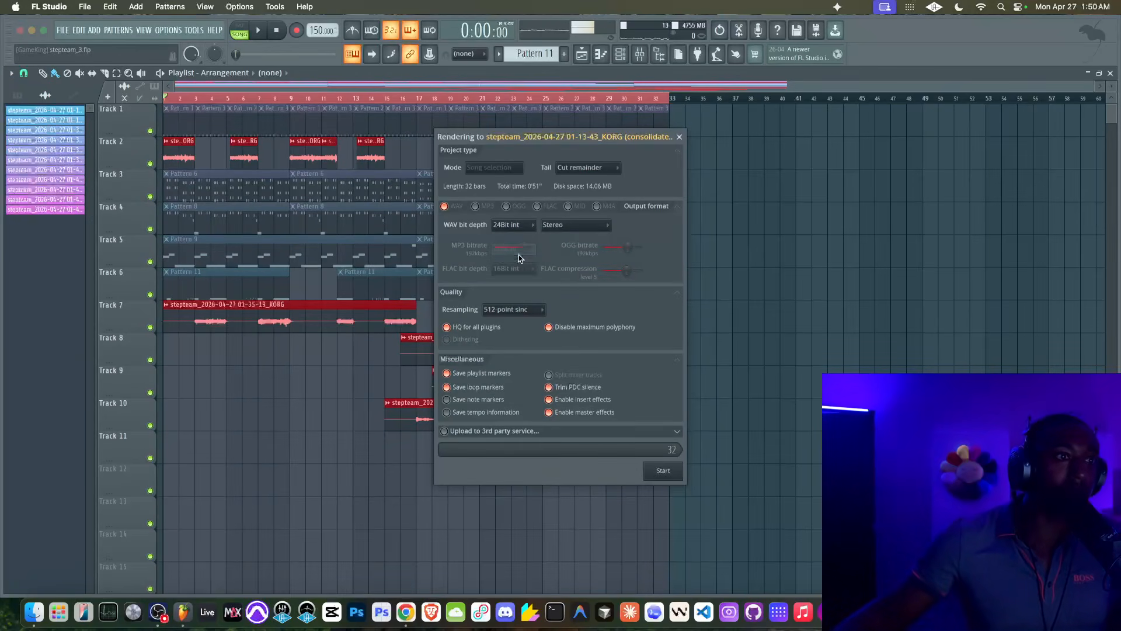
left_click(518, 256)
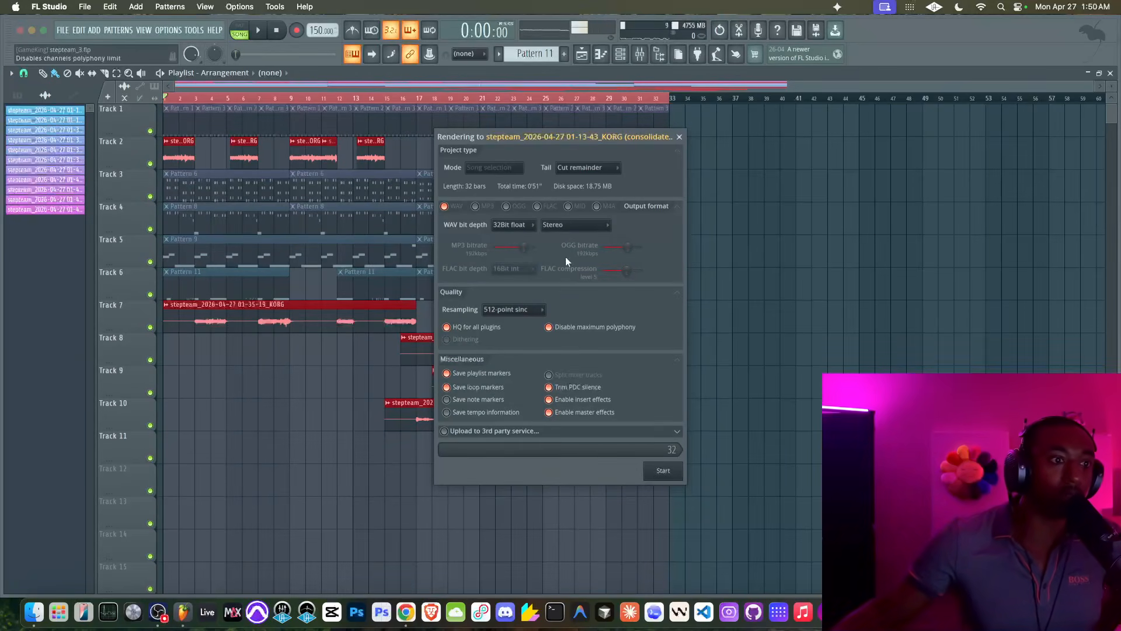
left_click(549, 399)
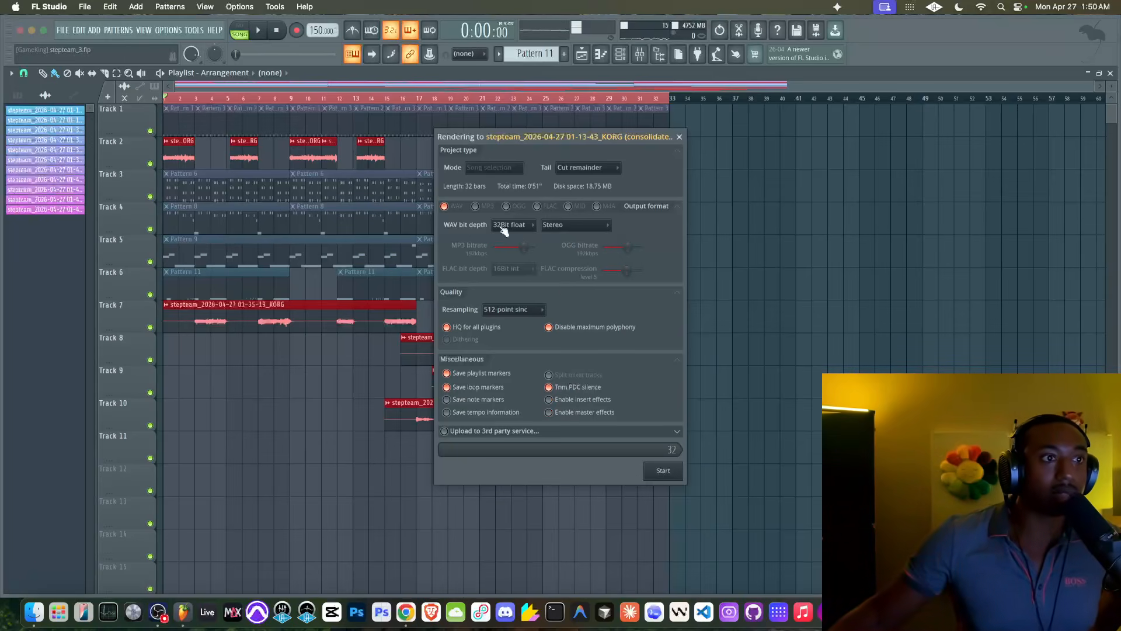
left_click(571, 400)
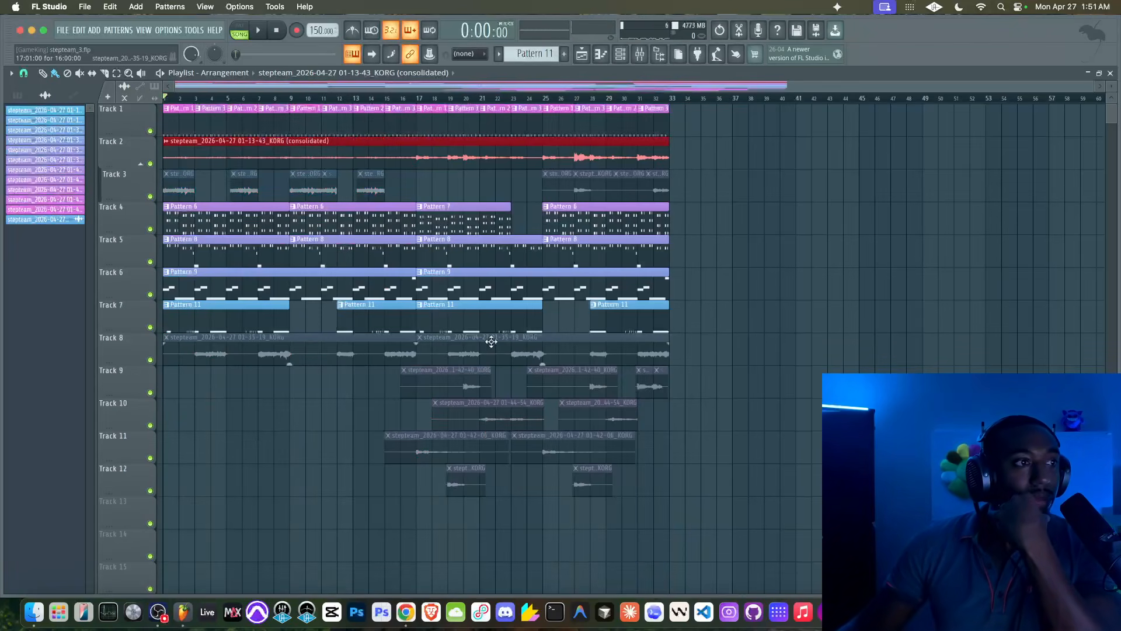
Deselect the clips, open the channel settings of the consolidated KORG clip on Track 2, and route it to mixer track Insert 25
right_click(426, 191)
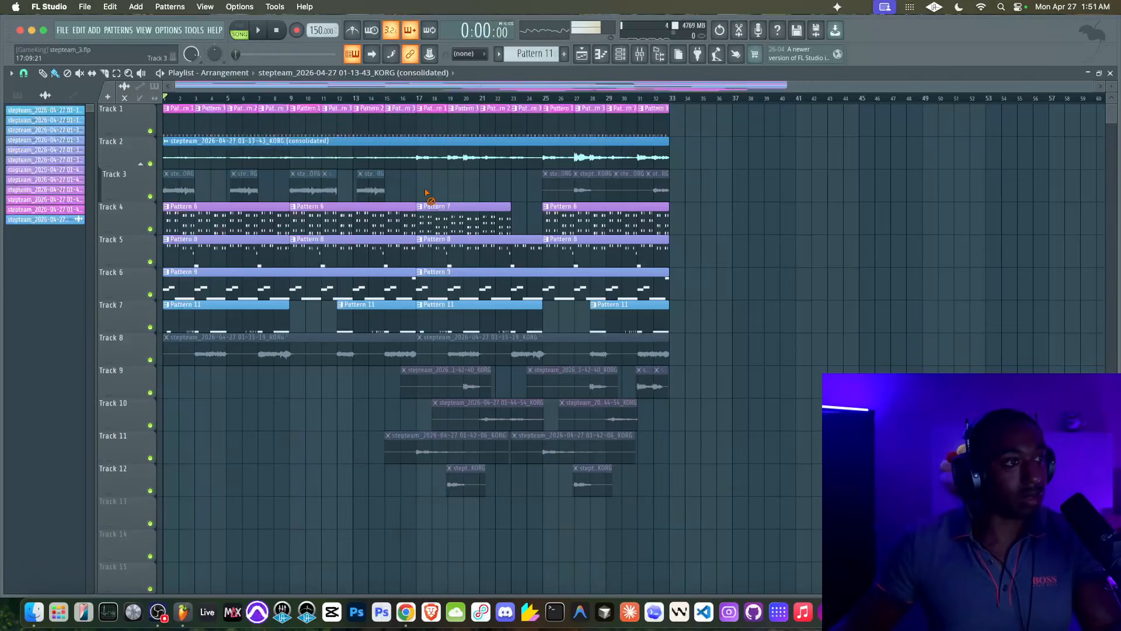
double_click(310, 146)
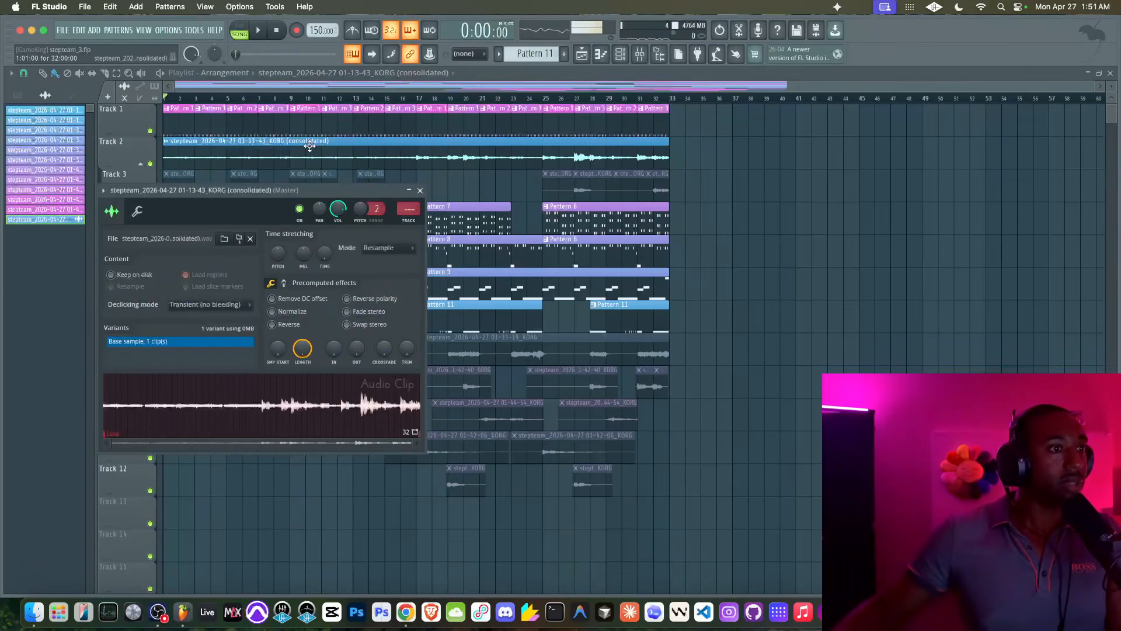
key("super+l")
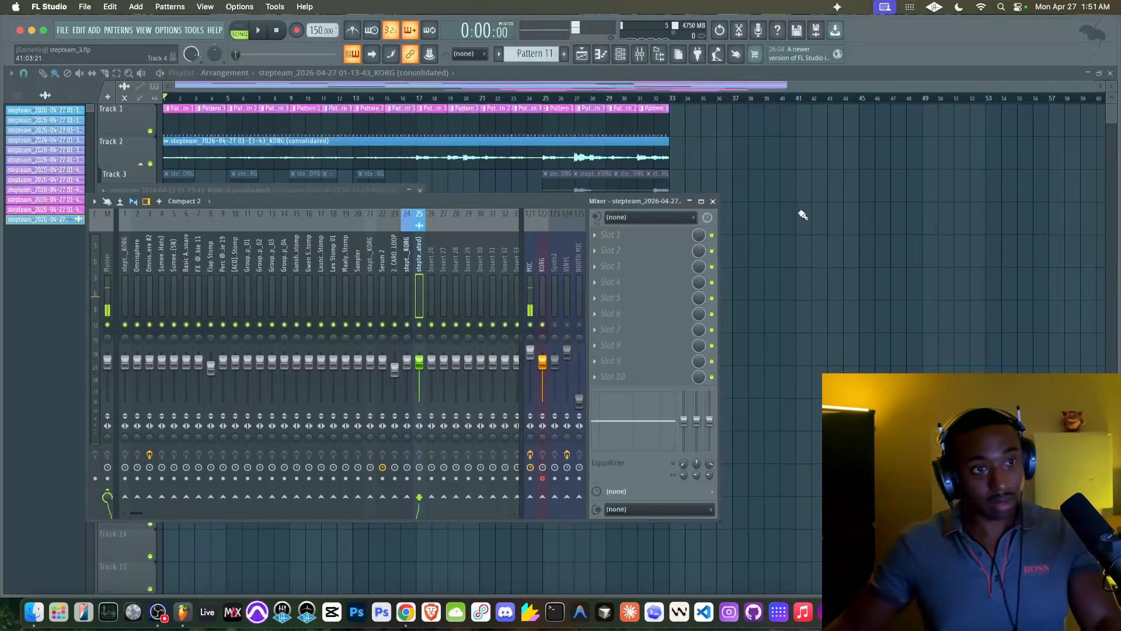
Select the Pattern 6, 7 and 8 clips on Tracks 4 and 5 and consolidate them into a stereo 32Bit float WAV without master effects
right_click(801, 212)
key("space")
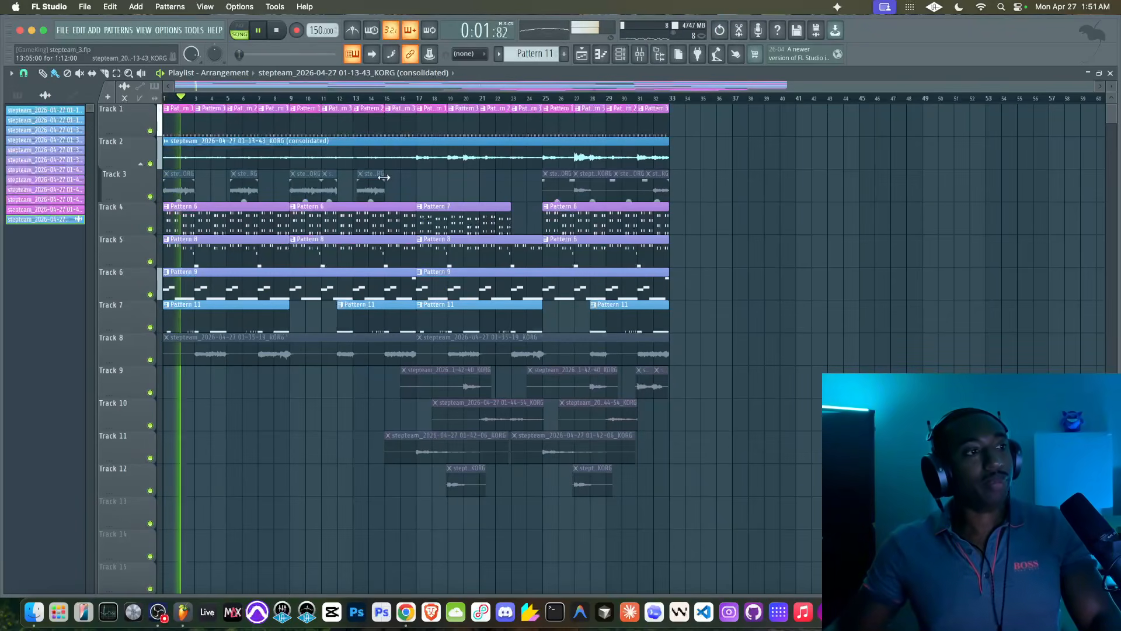
key("space")
left_click_drag(182, 203, 659, 252)
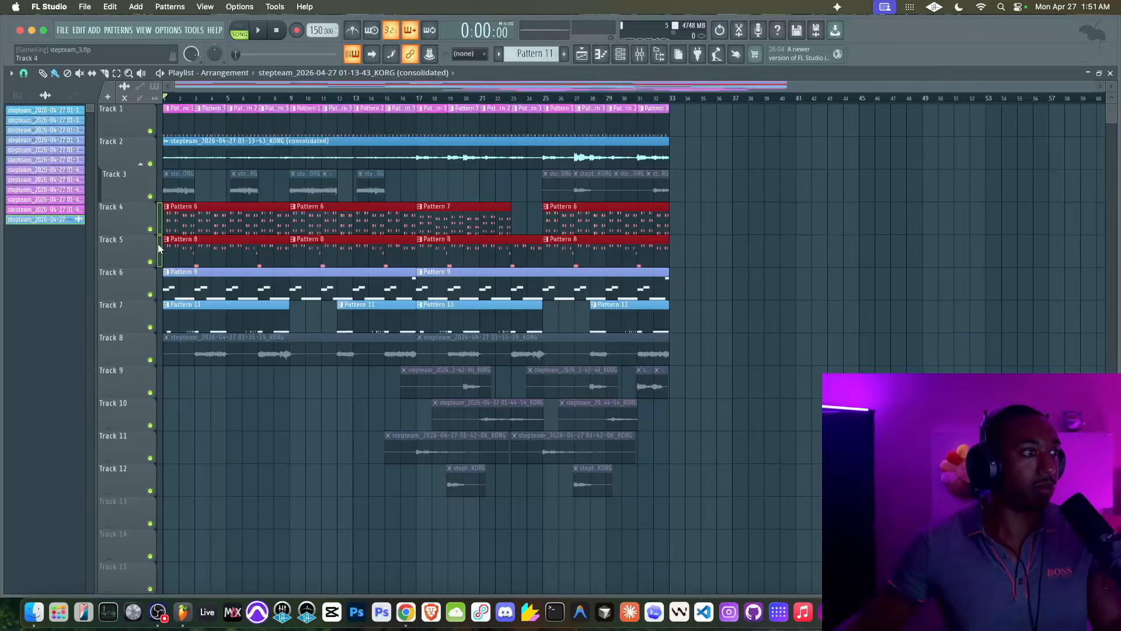
left_click(10, 73)
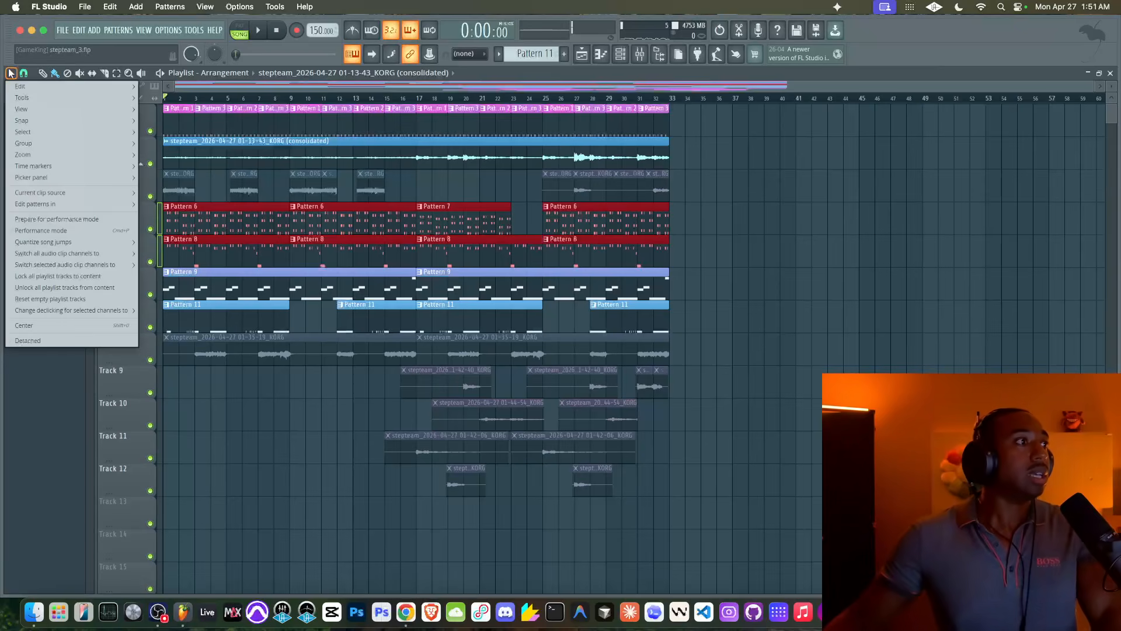
mouse_move(27, 100)
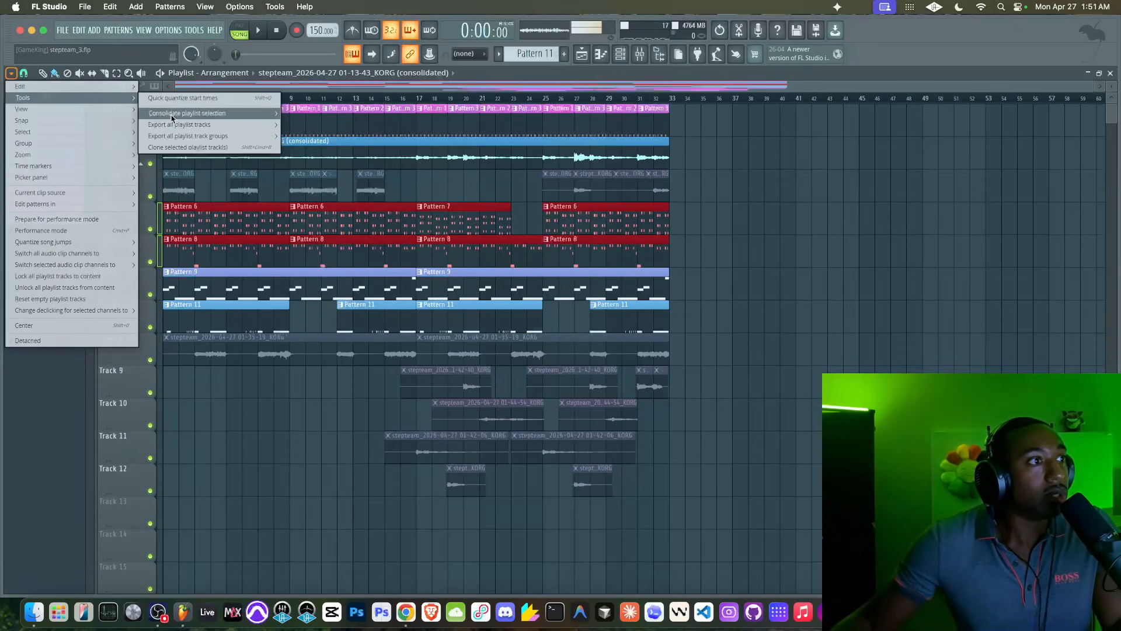
mouse_move(245, 113)
left_click(314, 115)
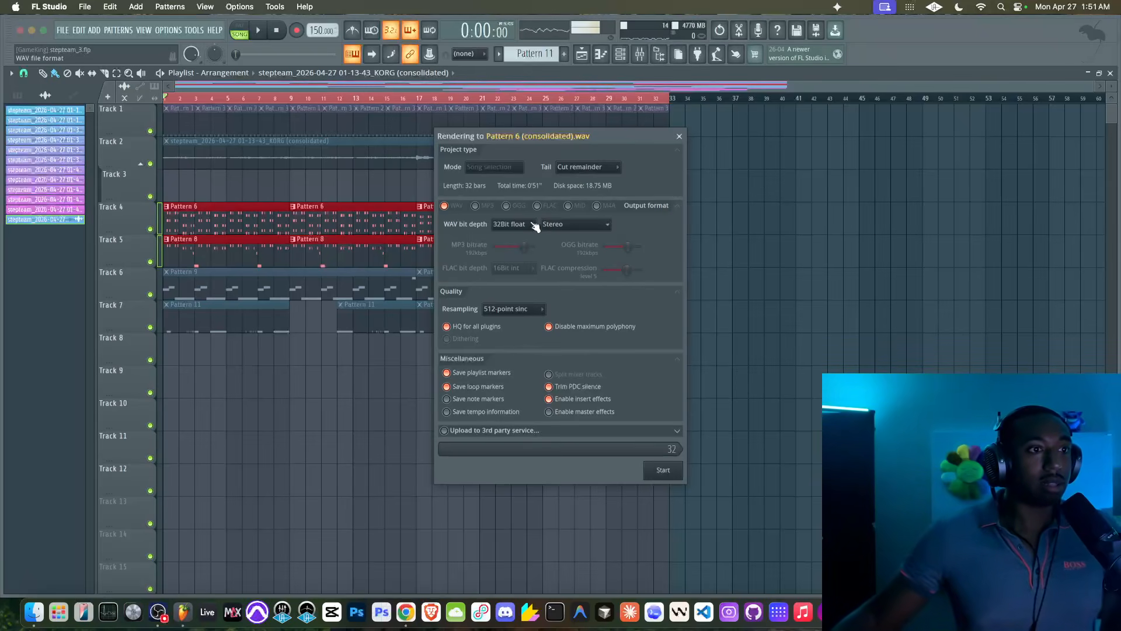
left_click(664, 470)
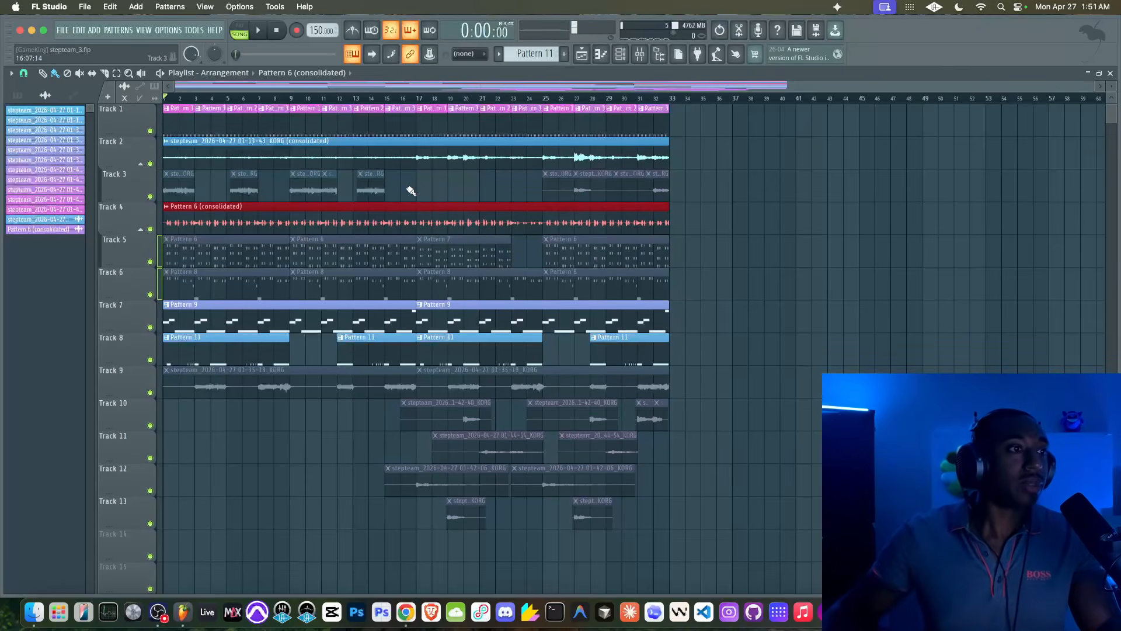
Select the consolidated KORG clip together with the consolidated Pattern 6 clip, merge both into one audio clip on Track 2, and play it briefly
left_click(408, 159)
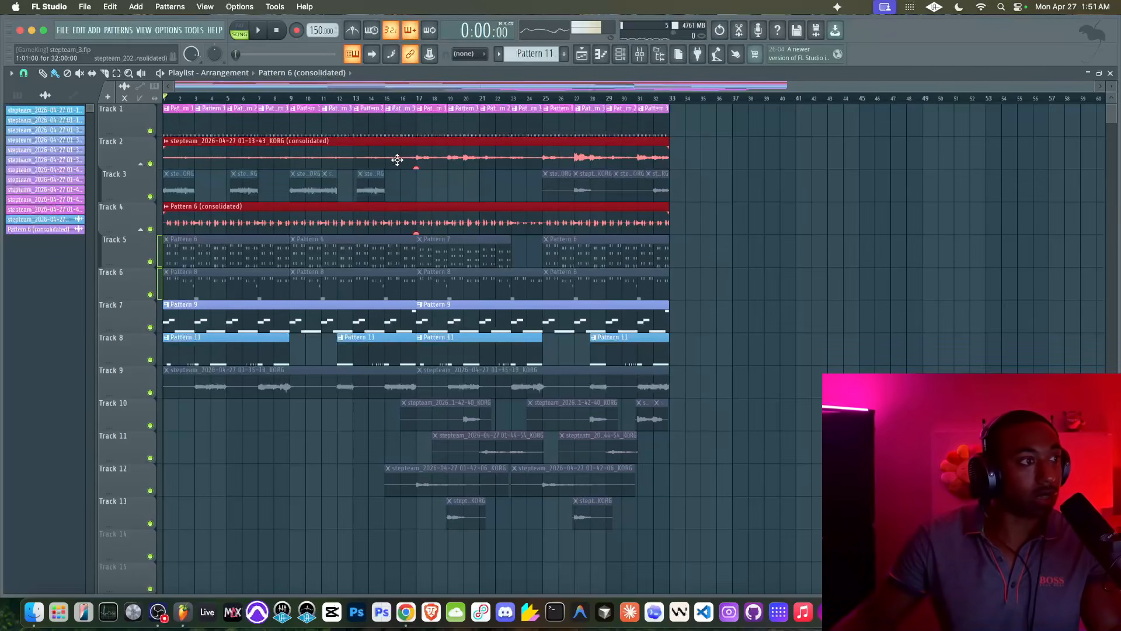
key("ctrl+alt+c")
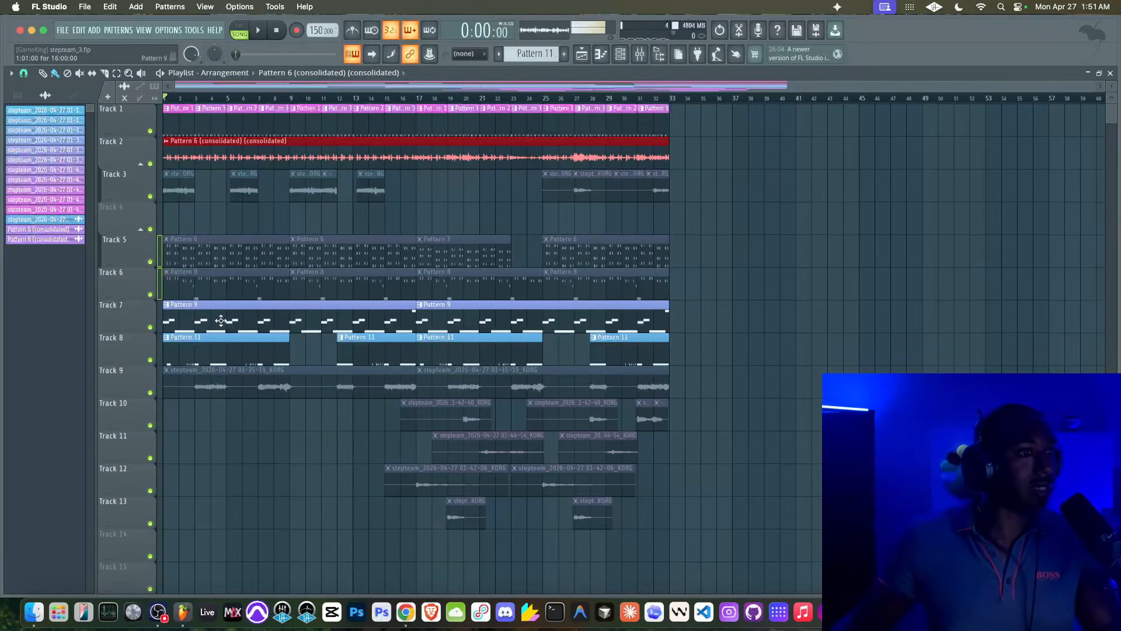
key("space")
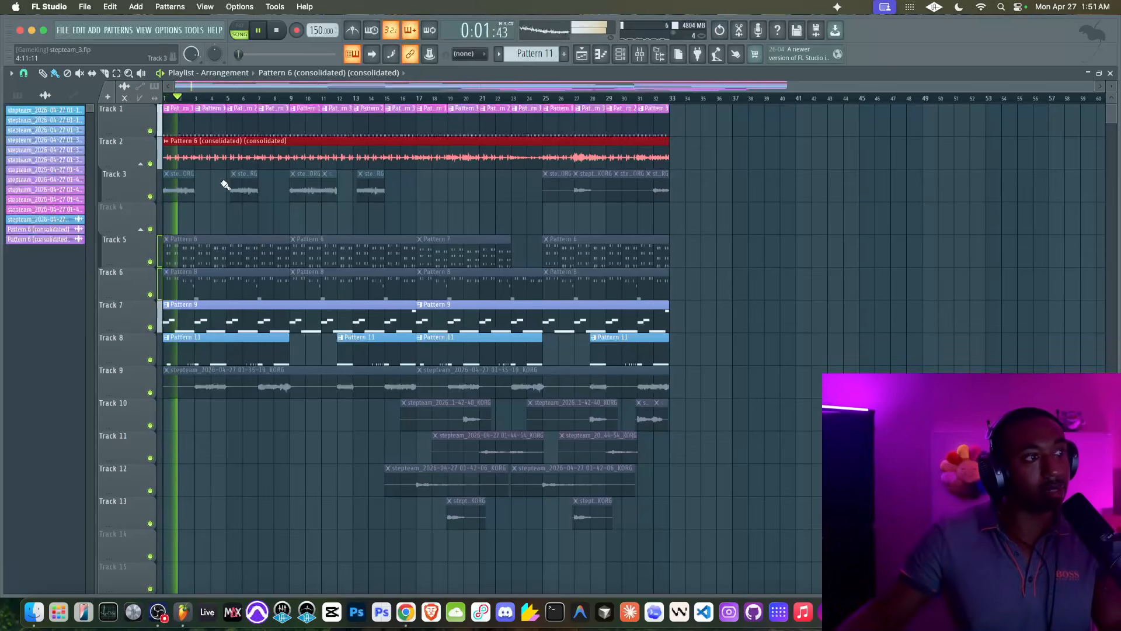
key("space")
Open the merged audio clip's channel settings and load its sample in a new Fruity Slicer channel
double_click(184, 158)
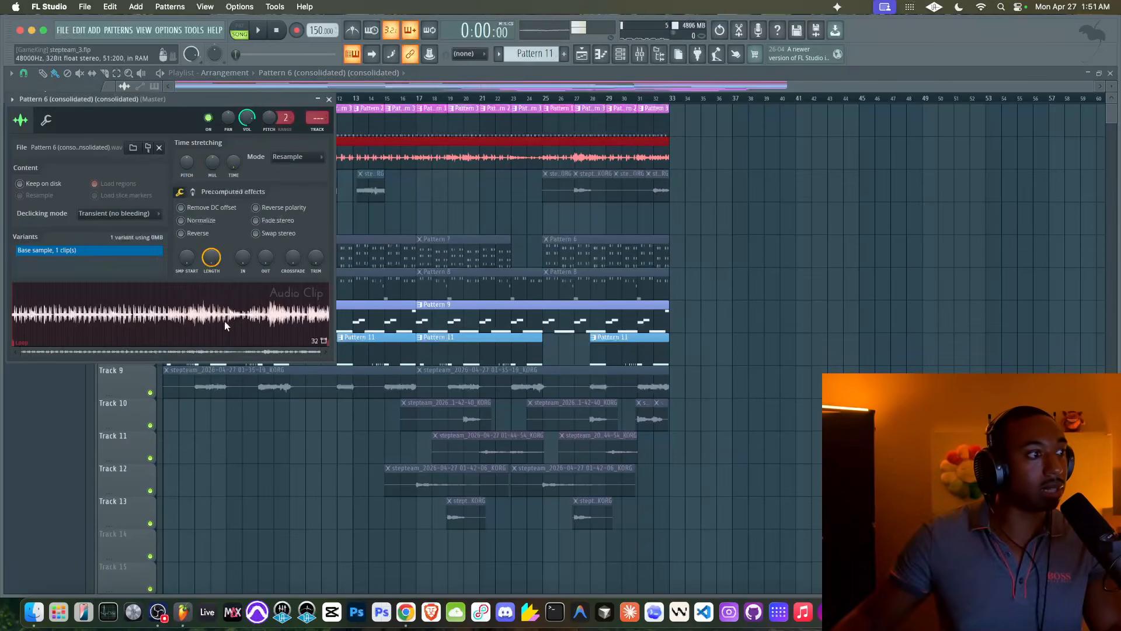
right_click(170, 313)
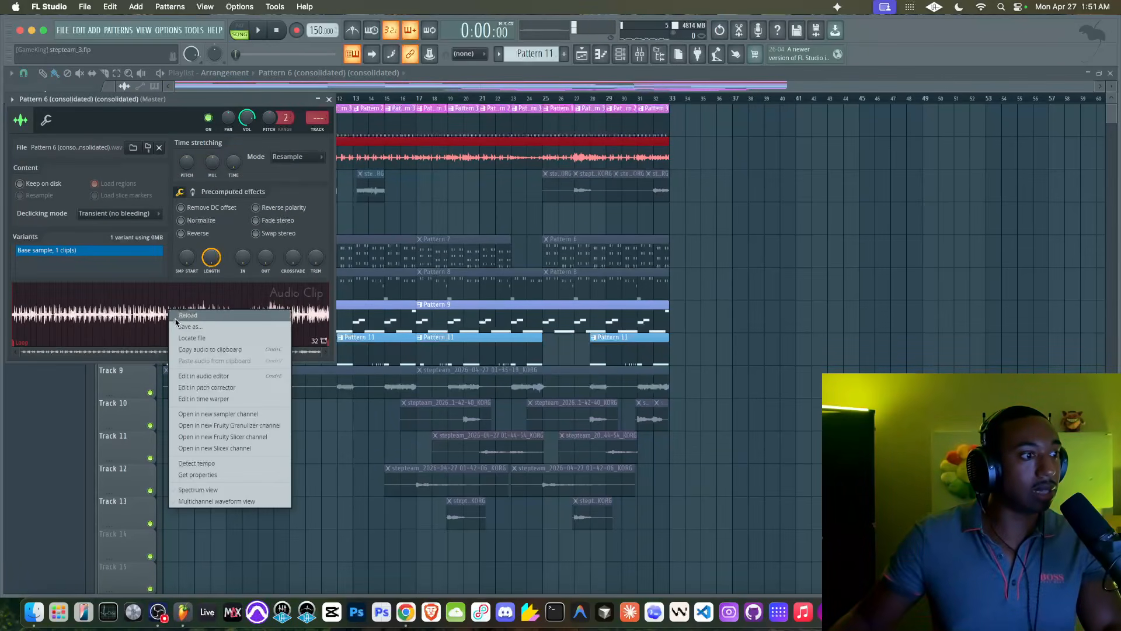
left_click(222, 437)
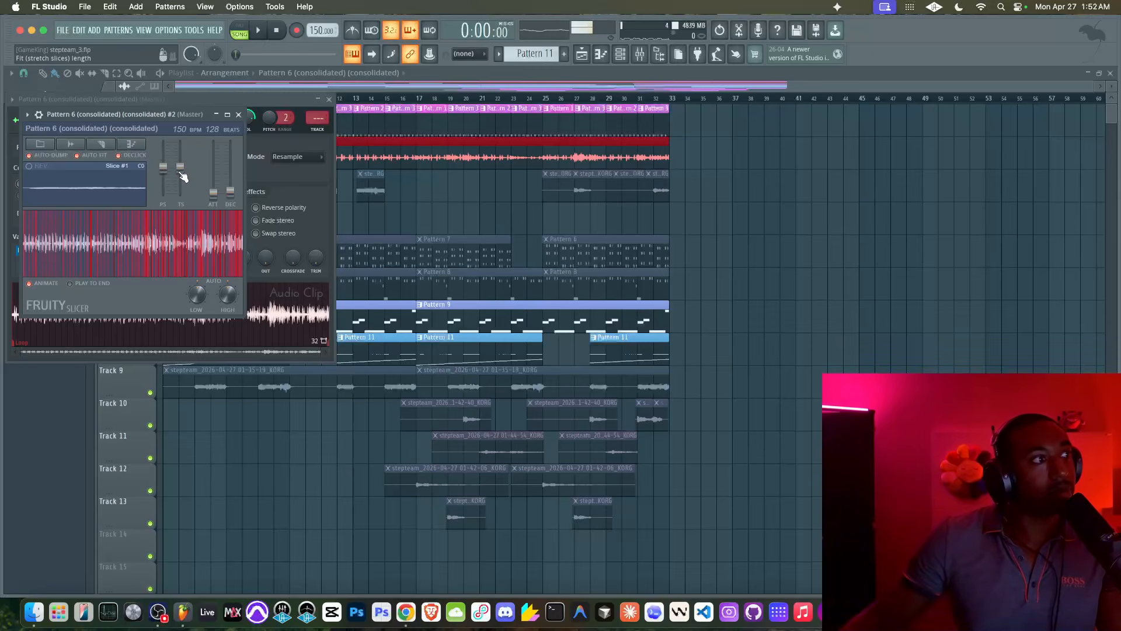
Slice the sample in Fruity Slicer with the Beat setting and dump the slices to the piano roll in Normal order
left_click(112, 149)
left_click(132, 151)
left_click(132, 149)
left_click(136, 157)
left_click(130, 144)
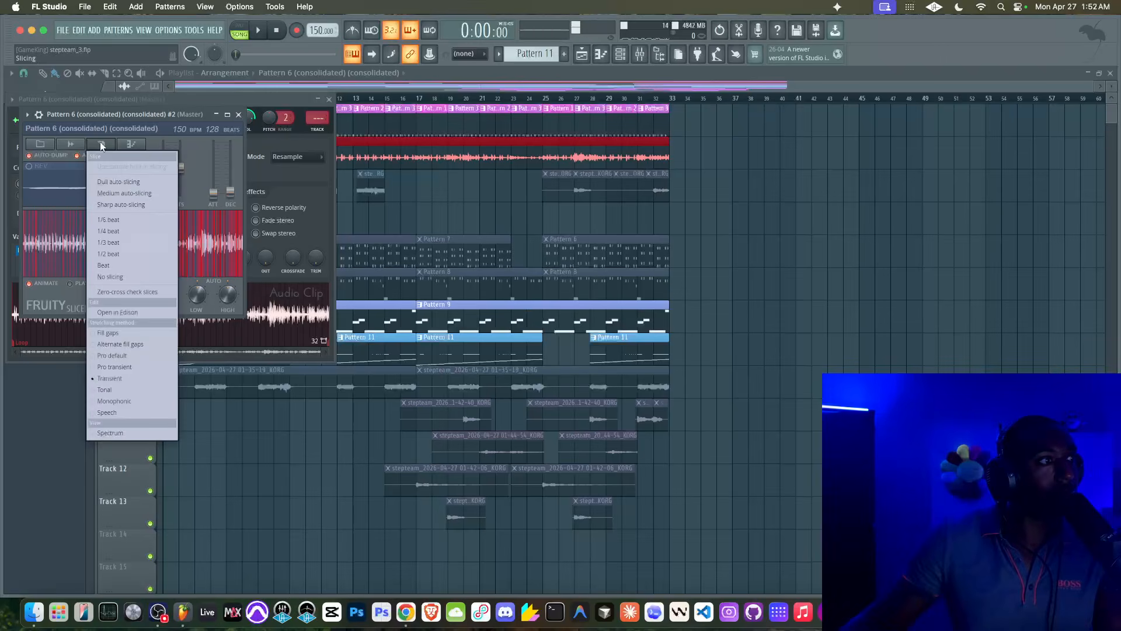
left_click(120, 264)
left_click(137, 147)
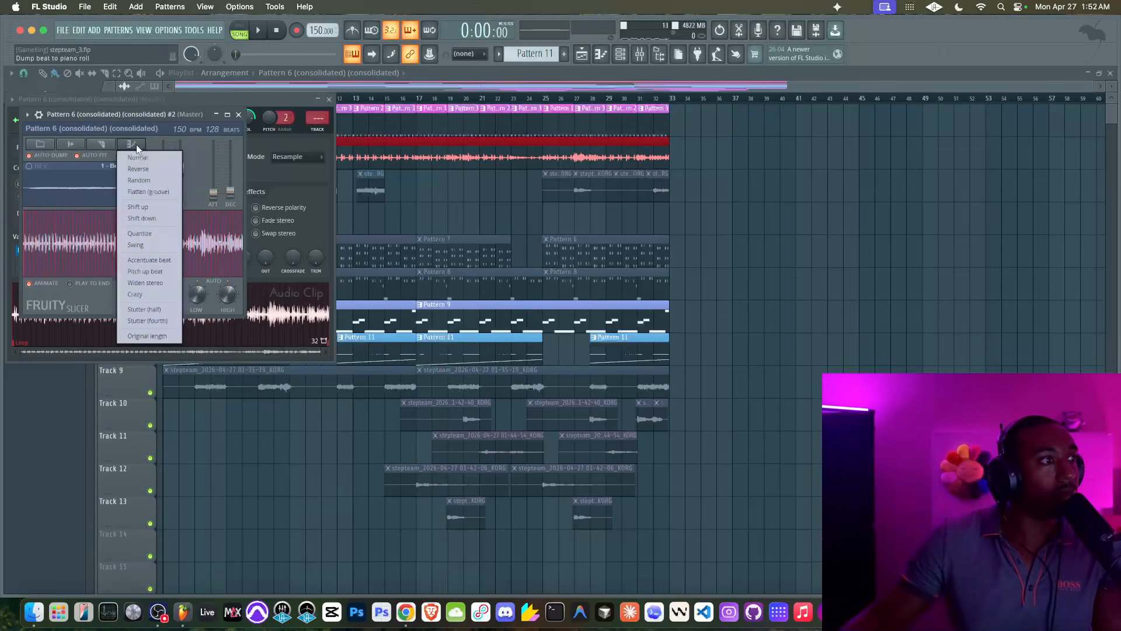
left_click(137, 157)
Show the channel rack and route the new Fruity Slicer channel to mixer track 26
left_click(601, 53)
left_click(618, 54)
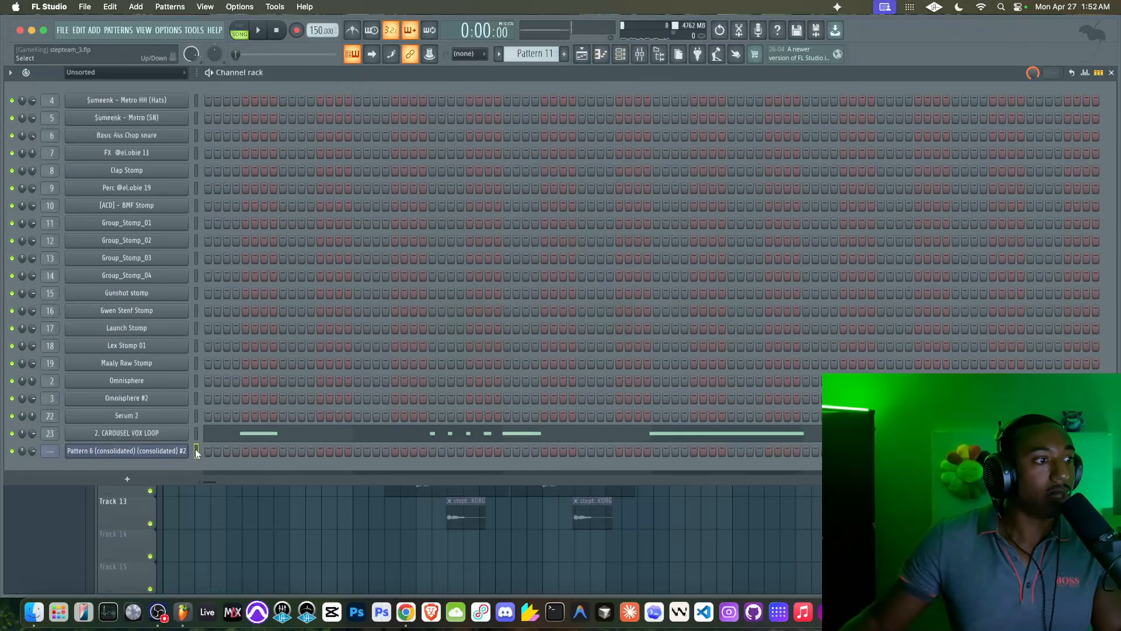
key("super+l")
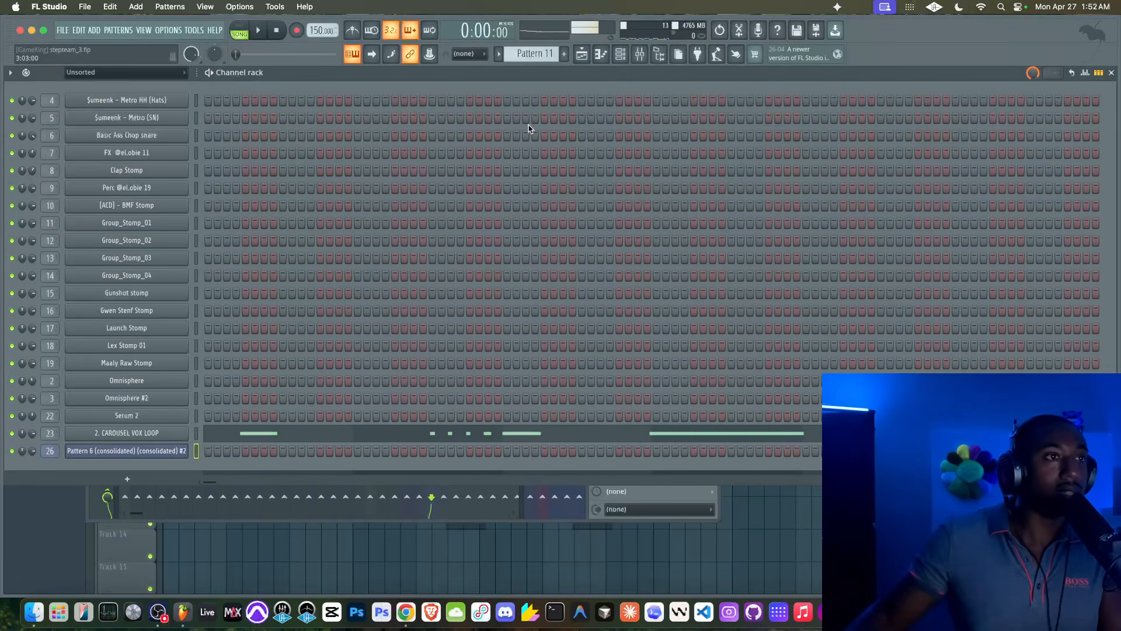
Switch to Pattern 5 and dump the Fruity Slicer beat into it in Normal order
left_click(546, 54)
left_click(569, 117)
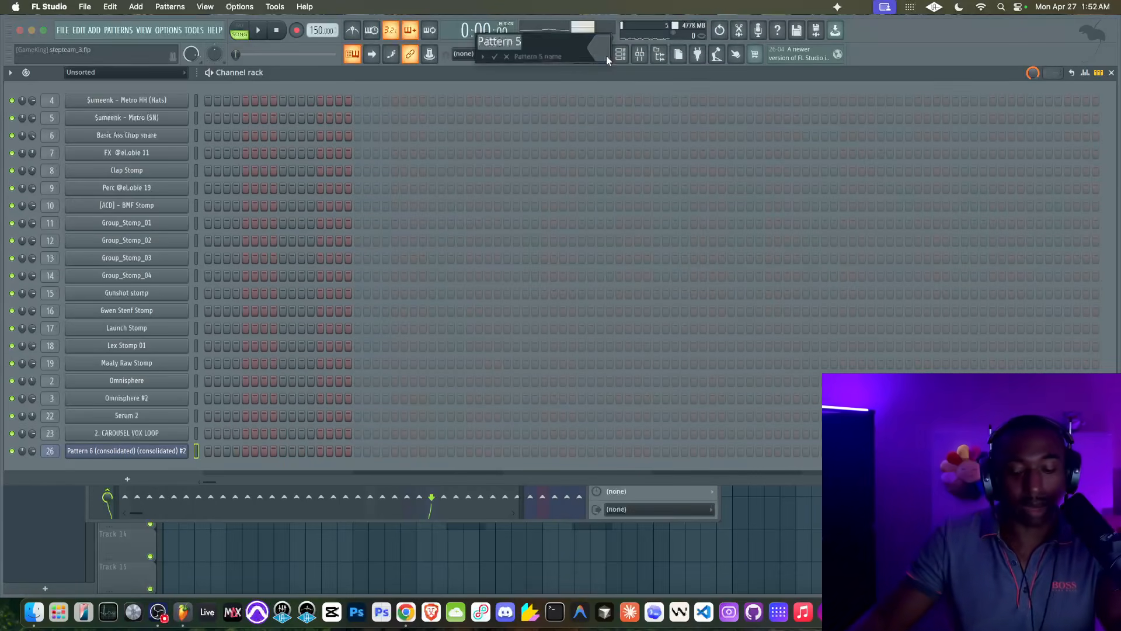
left_click(179, 450)
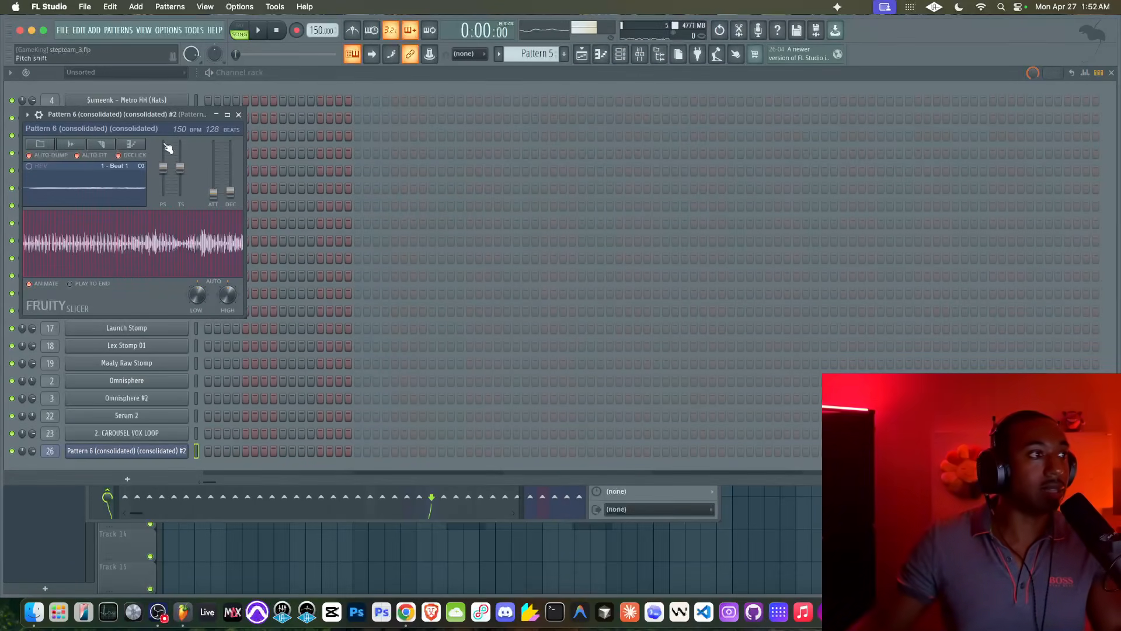
left_click(134, 146)
left_click(136, 157)
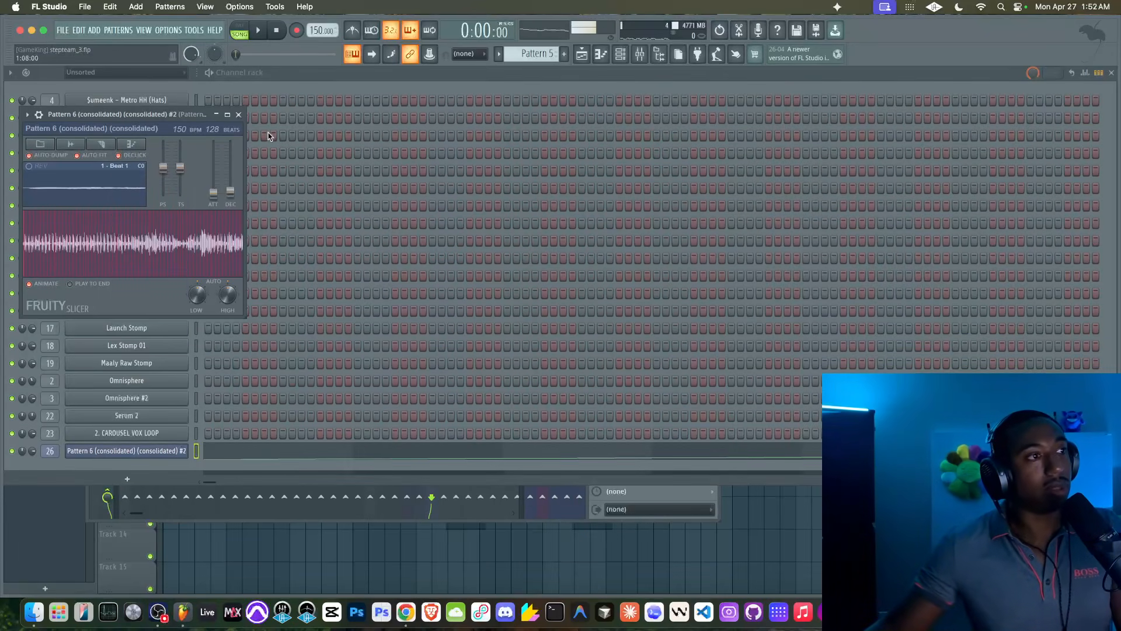
Place Pattern 5 on Track 4 from bar 1 and play the arrangement with the merged clip on Track 2 muted
left_click(239, 115)
key("F6")
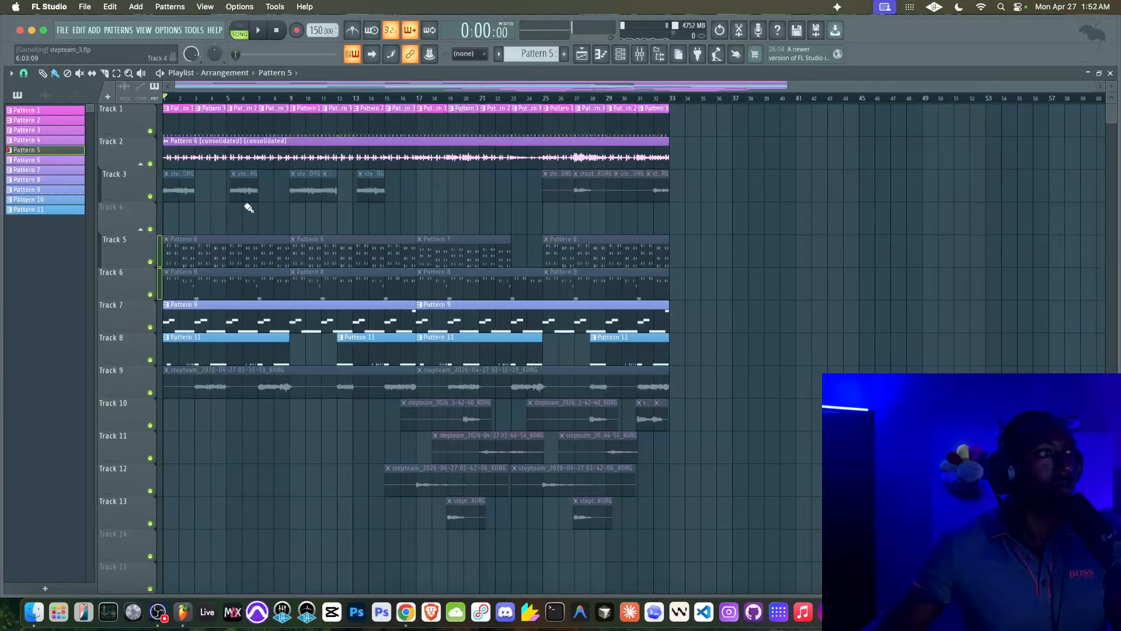
left_click(171, 205)
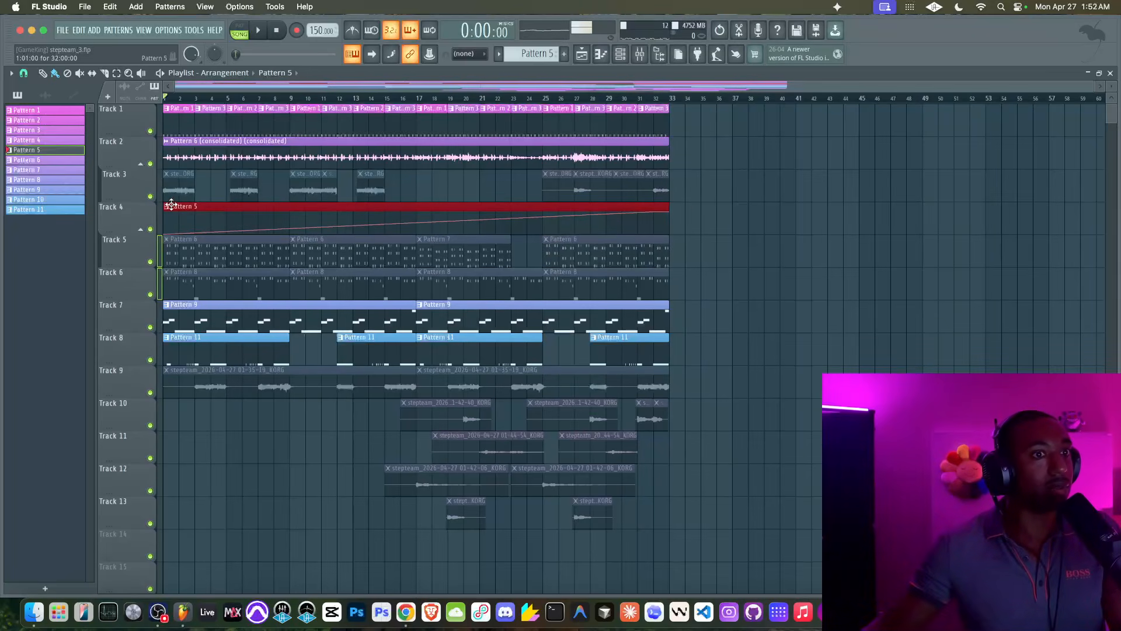
key("space")
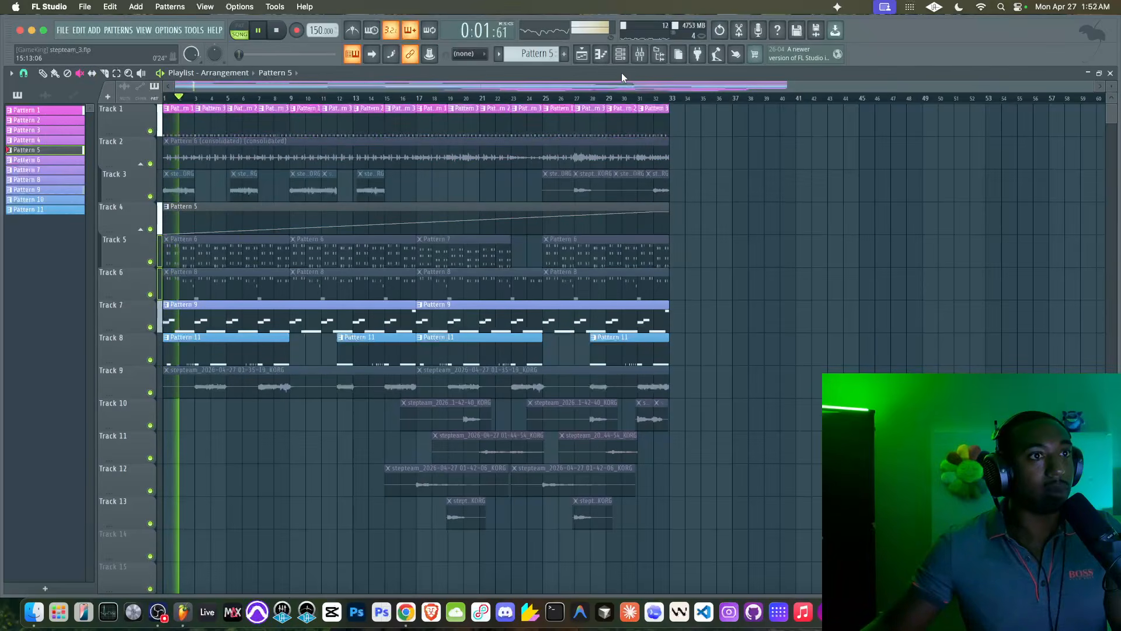
Reopen the Fruity Slicer channel from the channel rack and replay the song to hear the sliced beat
left_click(620, 54)
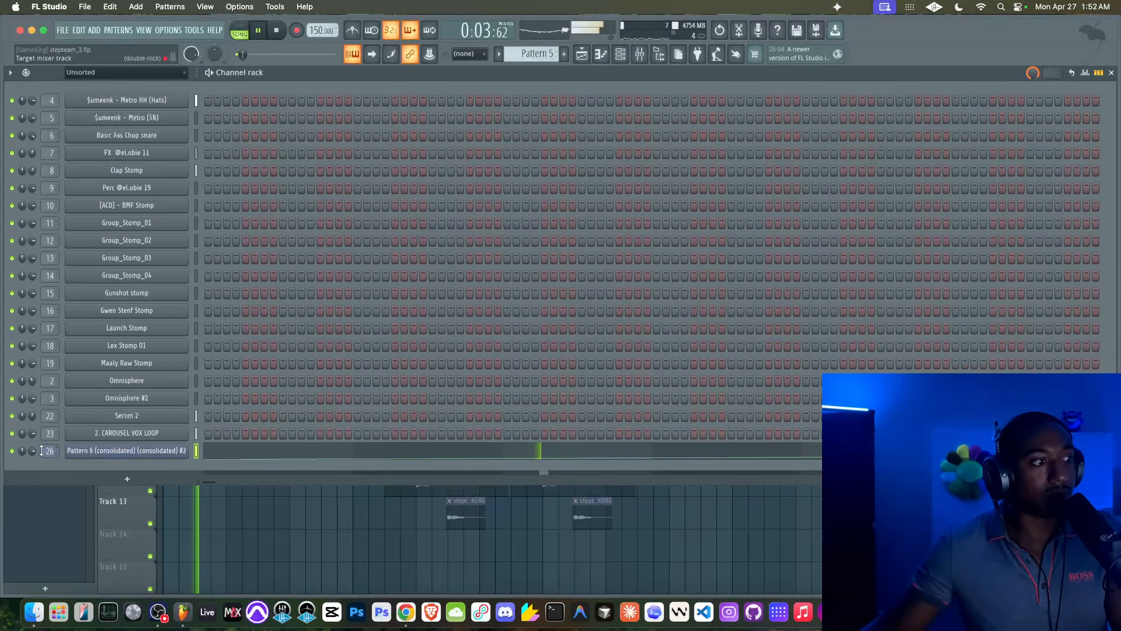
left_click(115, 452)
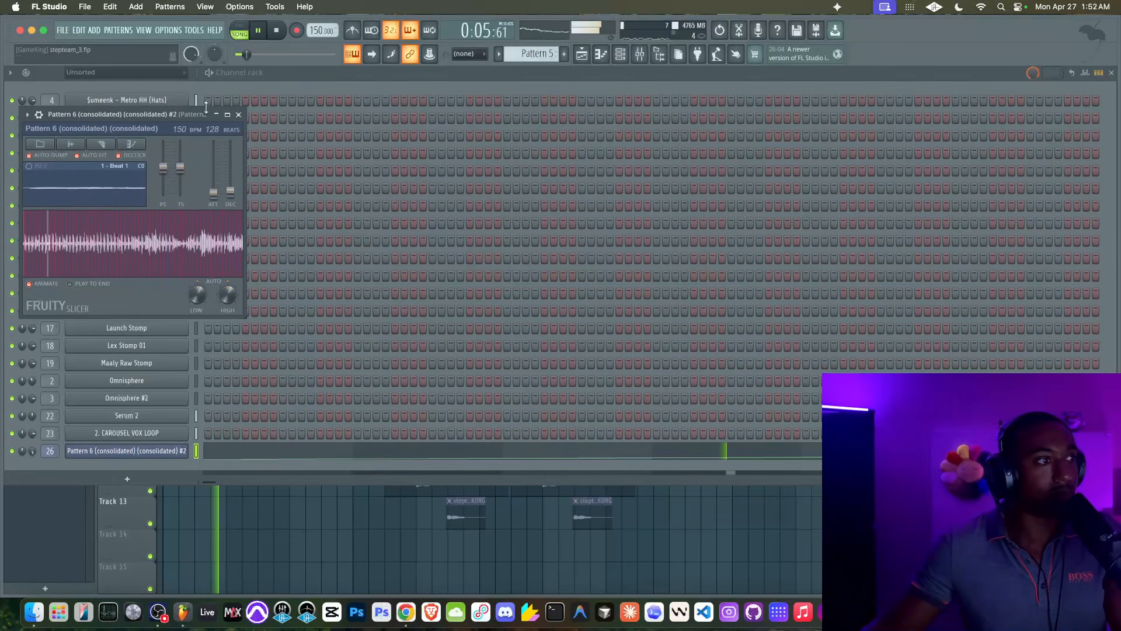
key("space")
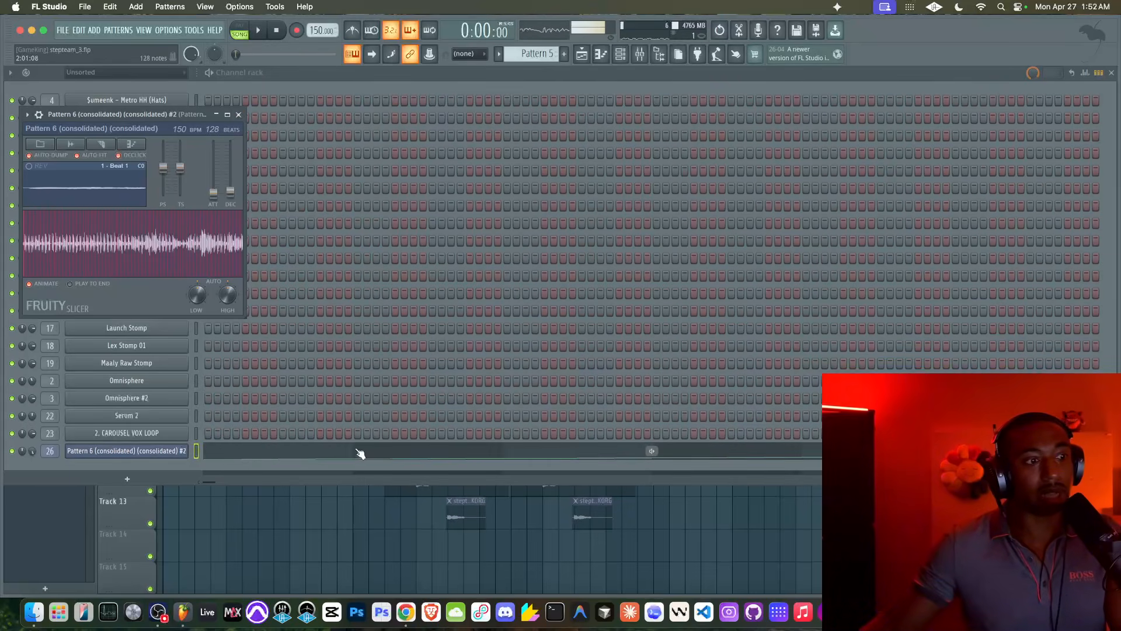
key("space")
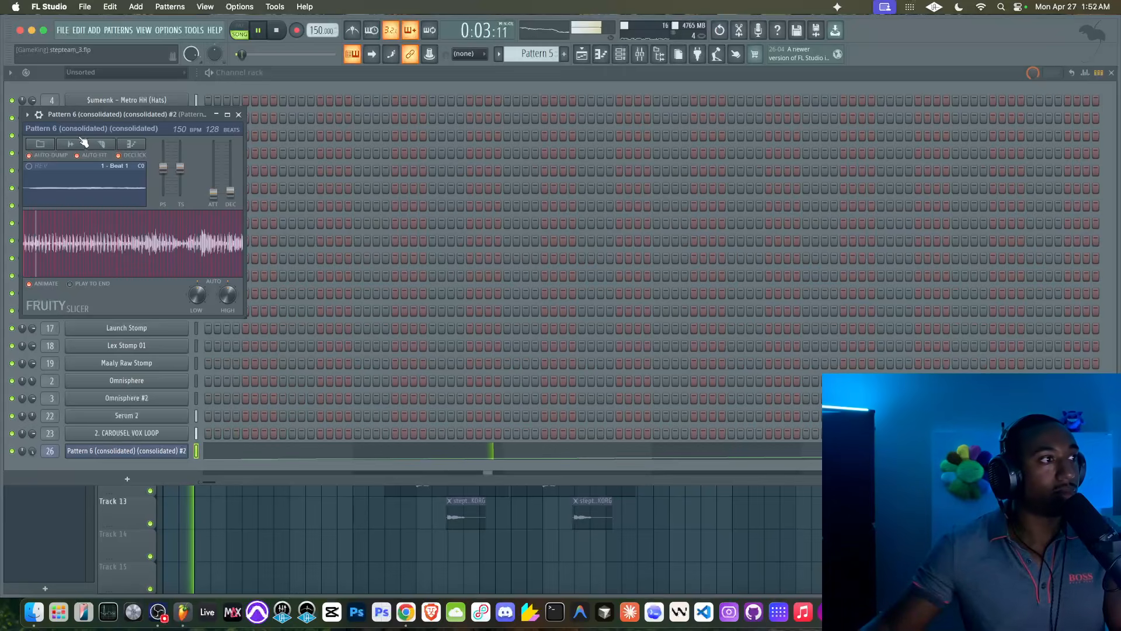
In the slicer channel's detailed settings, set the swing mix to 69% and the volume multiplier to 136% while the song plays
left_click(40, 114)
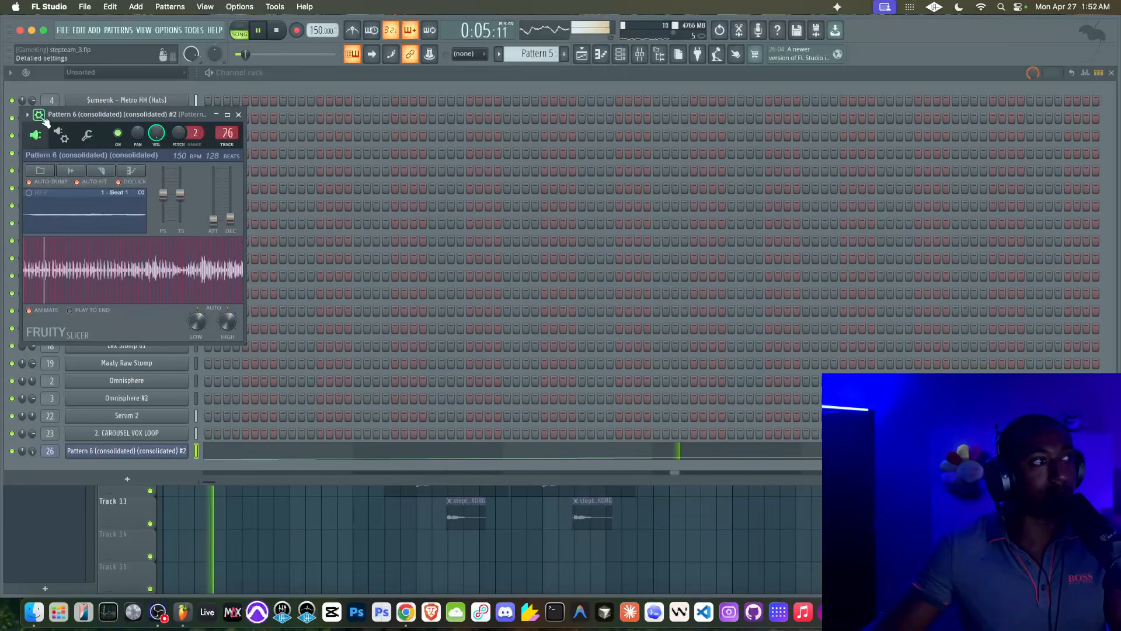
left_click_drag(260, 177, 261, 195)
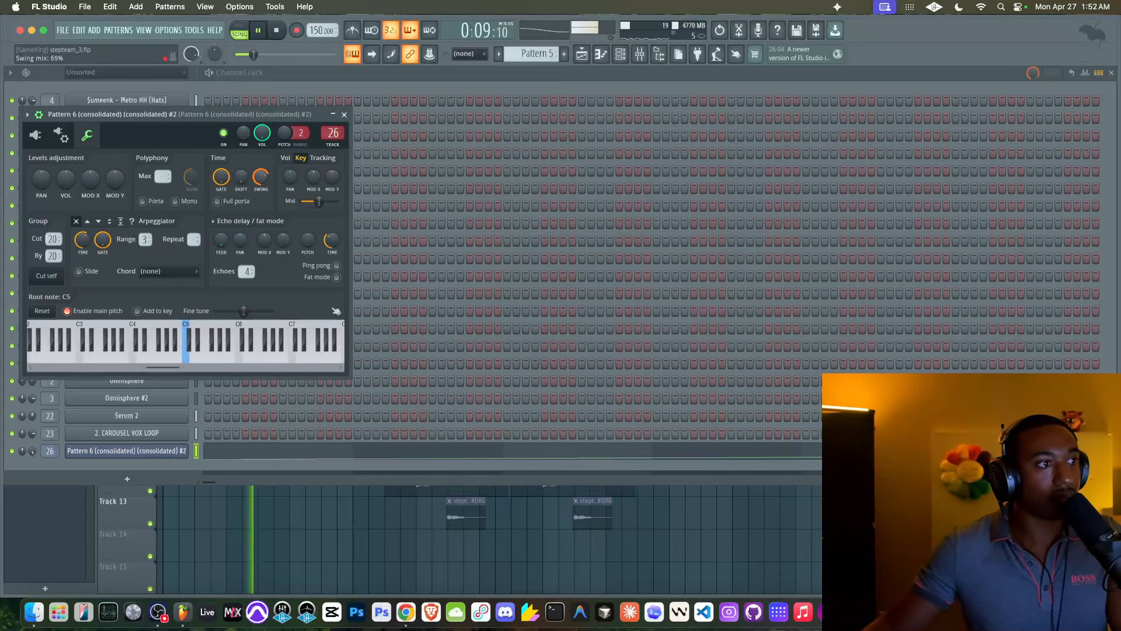
left_click(35, 135)
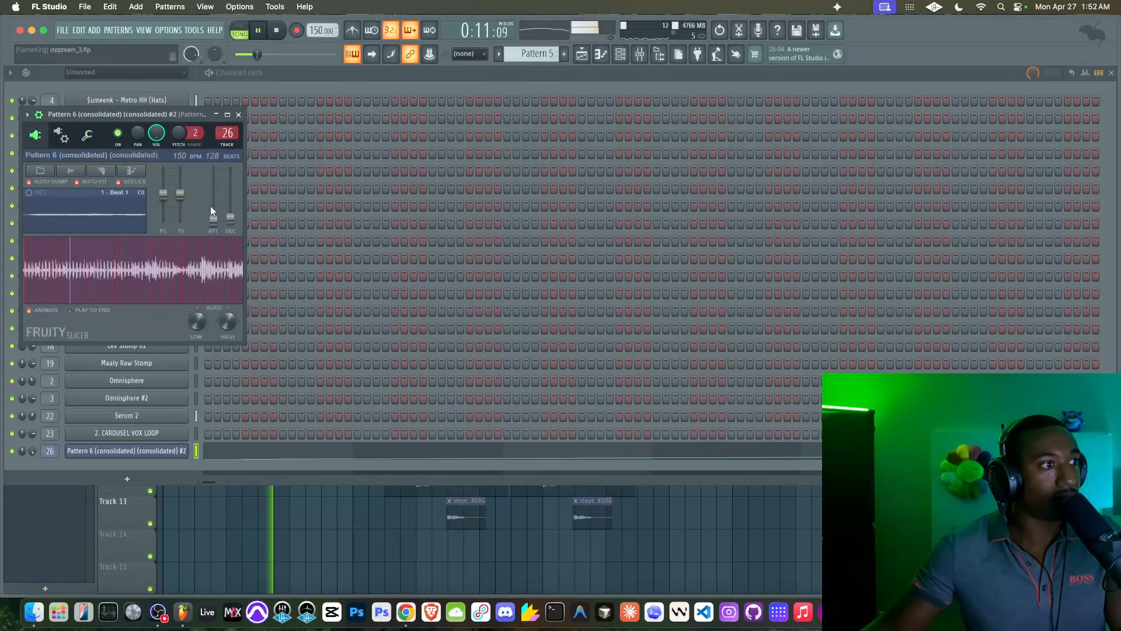
left_click(87, 135)
left_click_drag(66, 178, 66, 161)
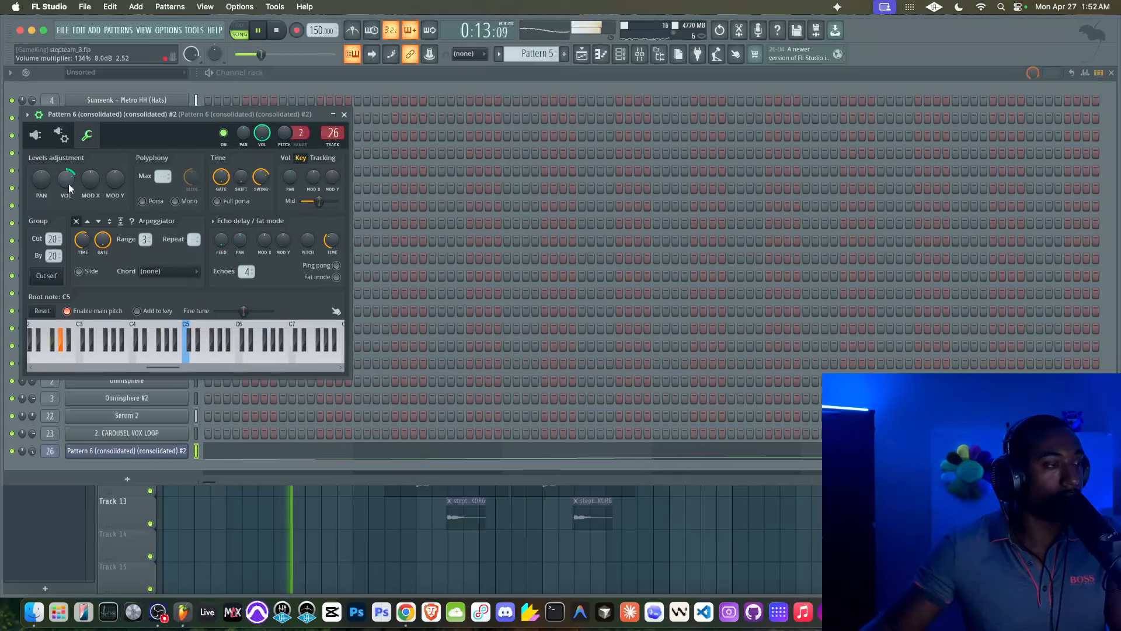
left_click(38, 135)
key("space")
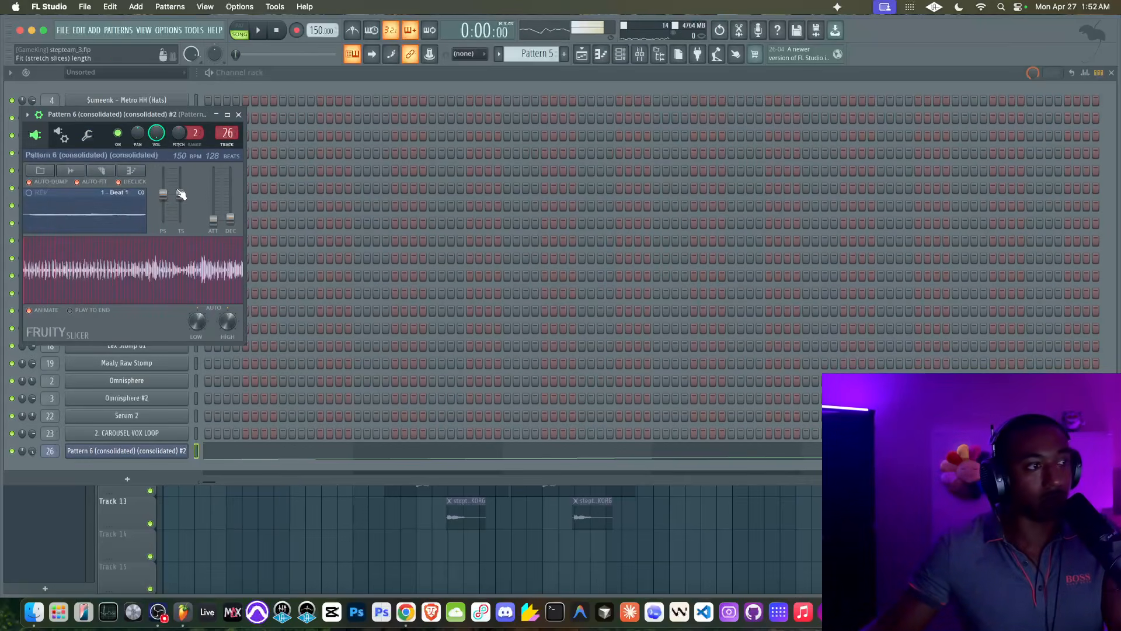
Try different slice stretch lengths in Fruity Slicer during playback, reset the length, and slightly lower the slice decay
right_click(180, 194)
left_click(179, 193)
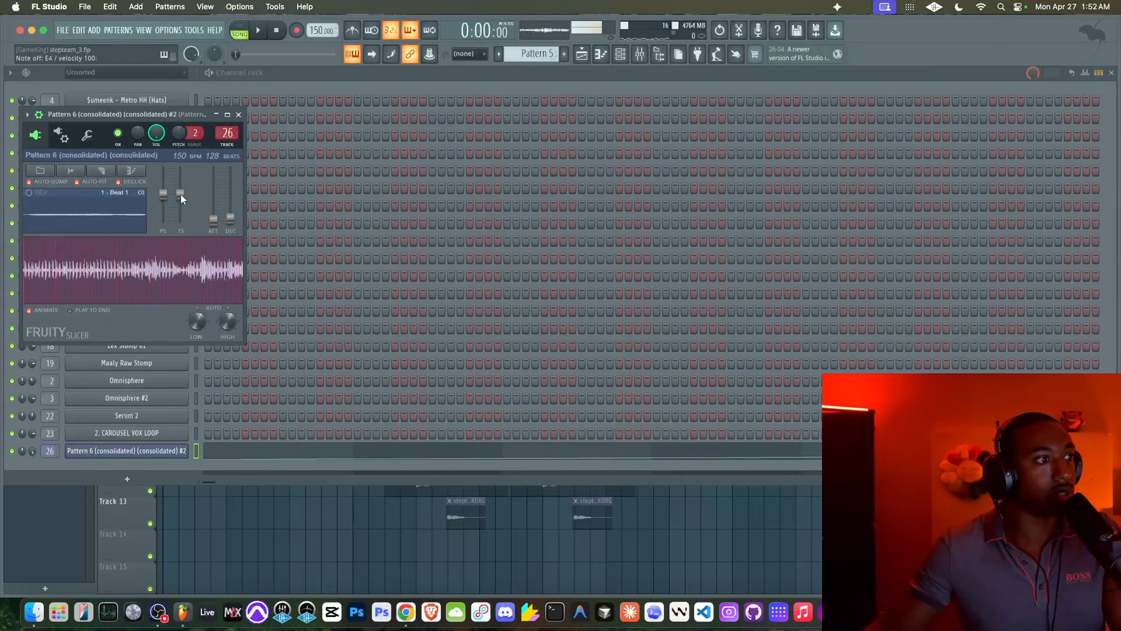
key("space")
left_click_drag(180, 194, 180, 184)
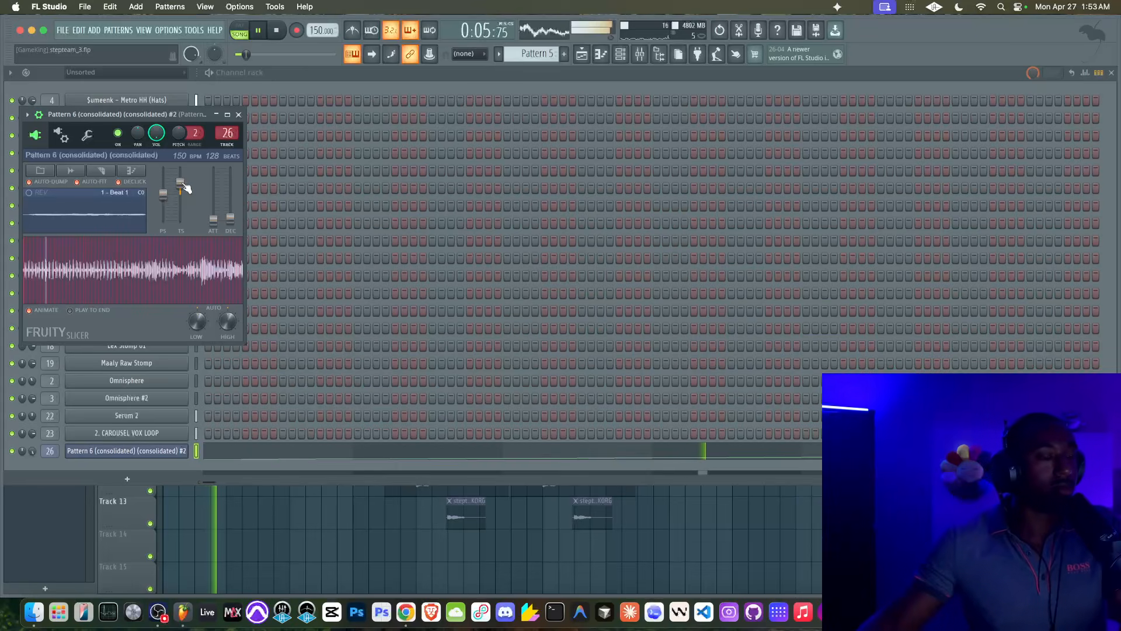
left_click_drag(179, 192, 180, 197)
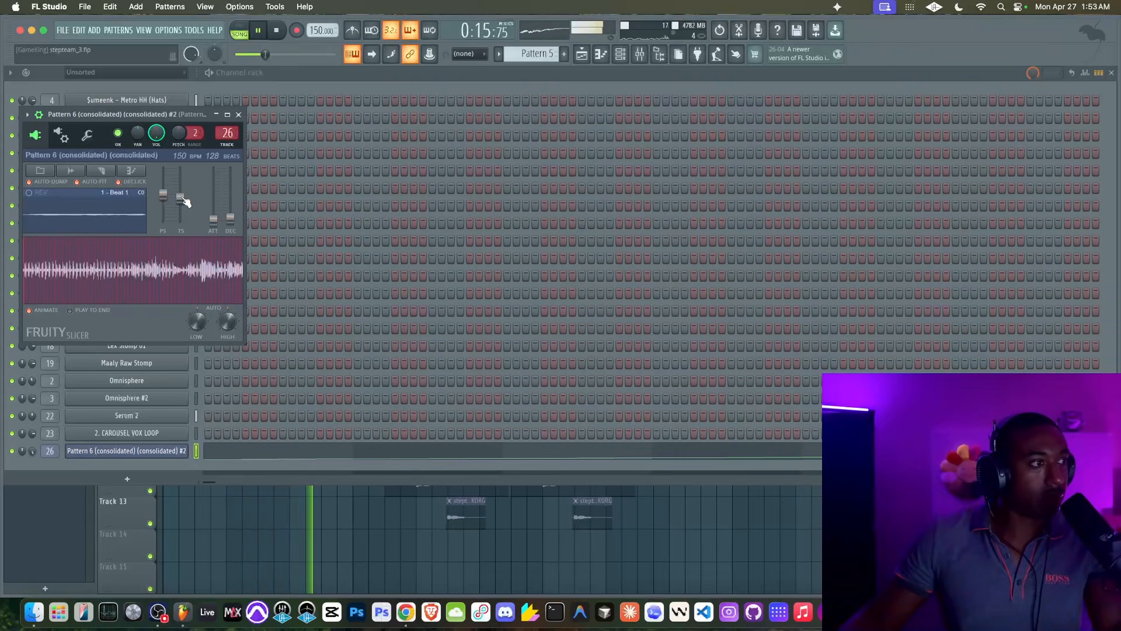
right_click(185, 202)
mouse_move(230, 218)
left_mouse_down()
mouse_move(232, 192)
mouse_move(214, 216)
mouse_move(216, 177)
mouse_move(230, 219)
left_mouse_up()
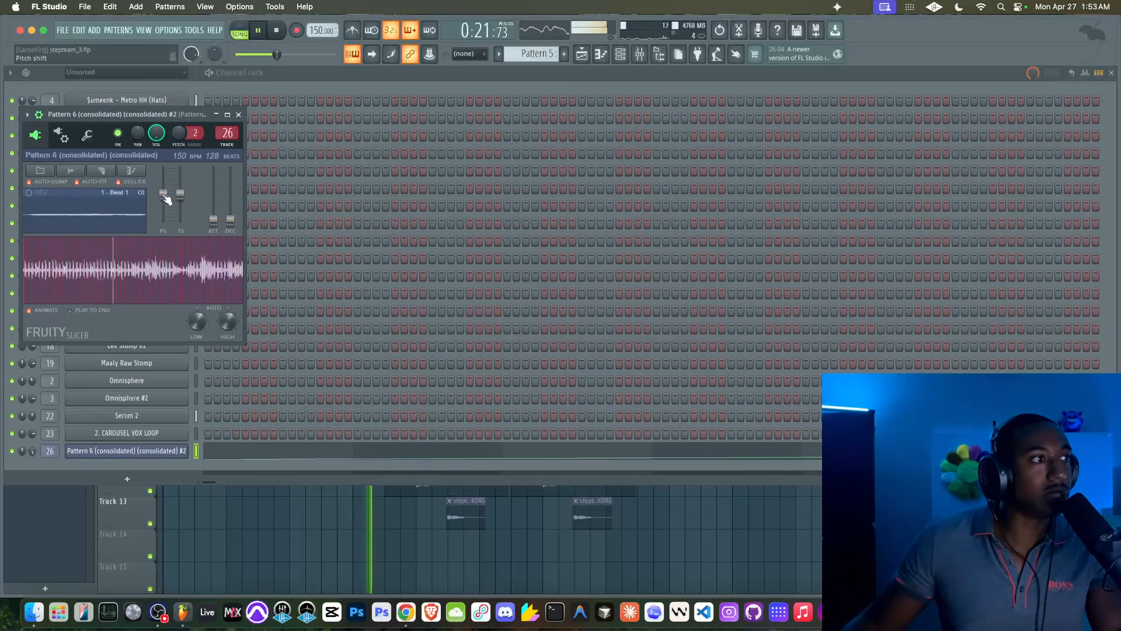
Try slightly raised and lowered pitch shift settings in Fruity Slicer while the song plays, and return to the playlist
left_click(163, 189)
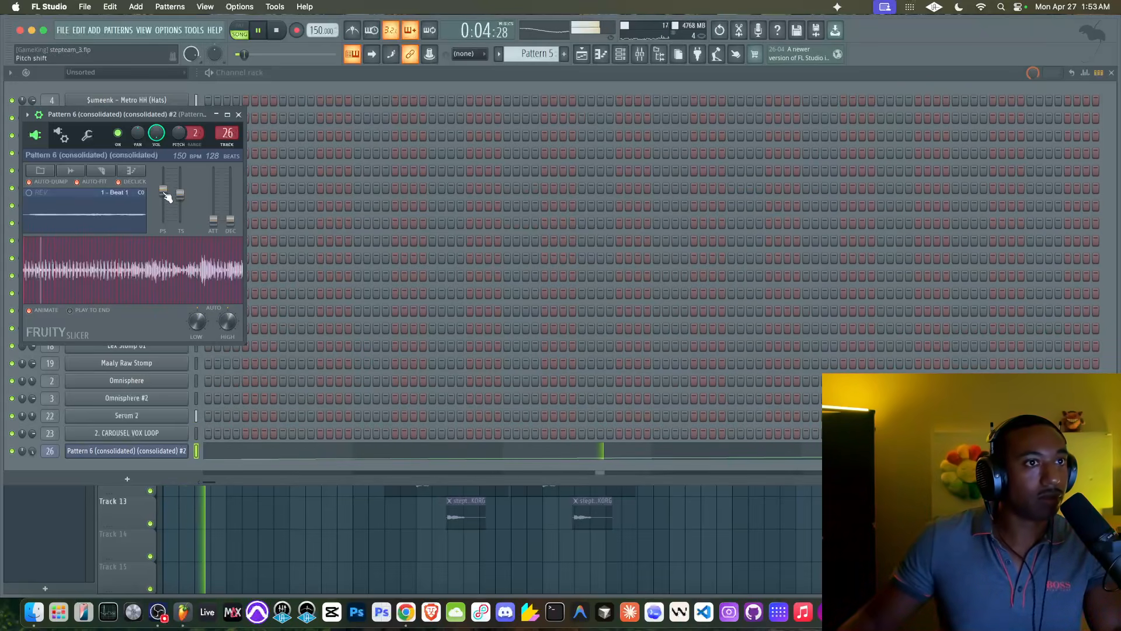
left_click_drag(166, 195, 167, 201)
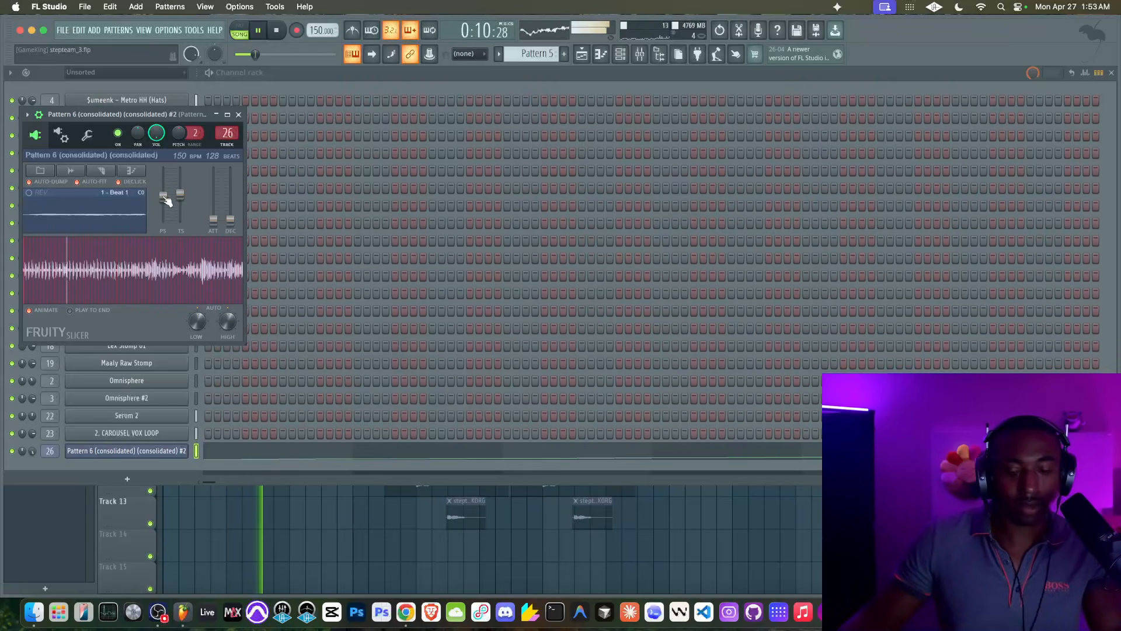
key("F5")
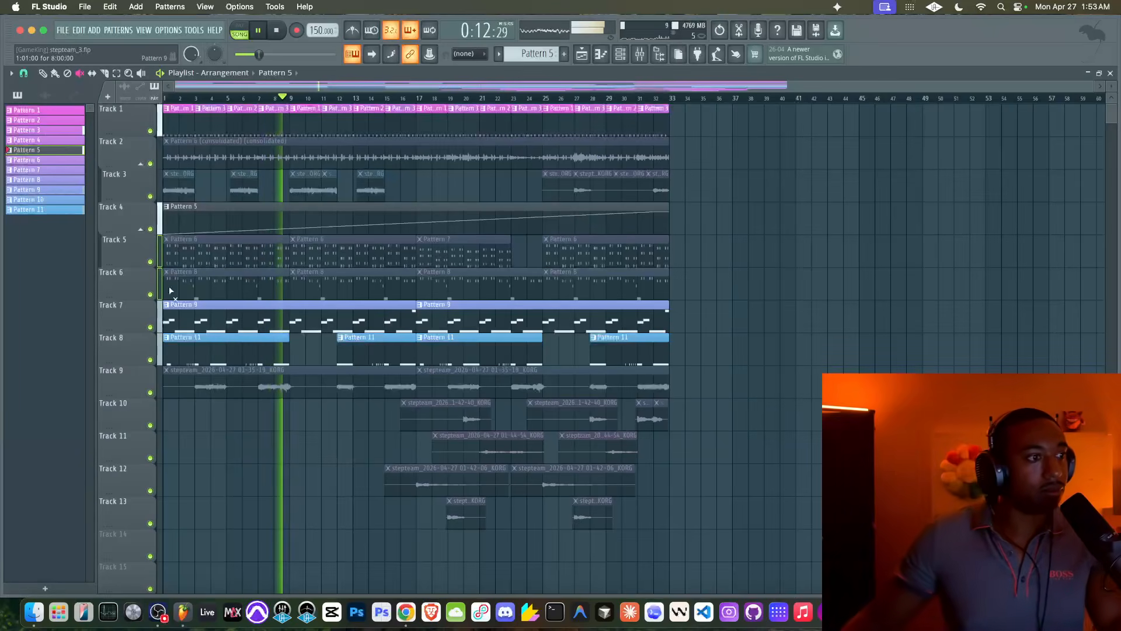
Examine the Serum 2 notes in Pattern 9, return to the playlist and stop playback
double_click(247, 318)
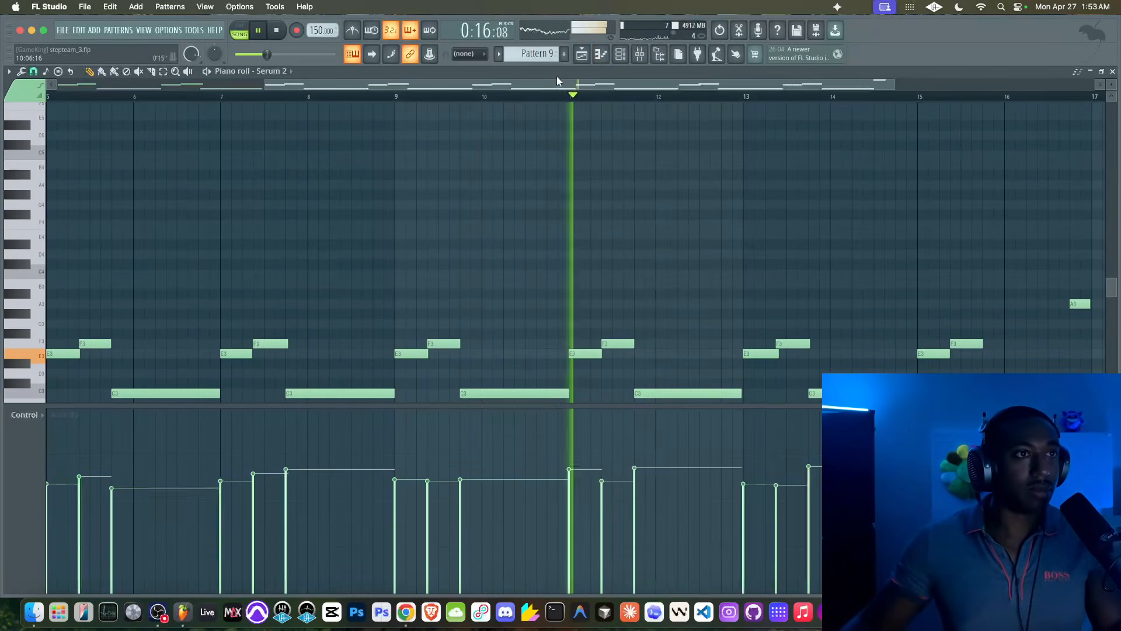
key("F5")
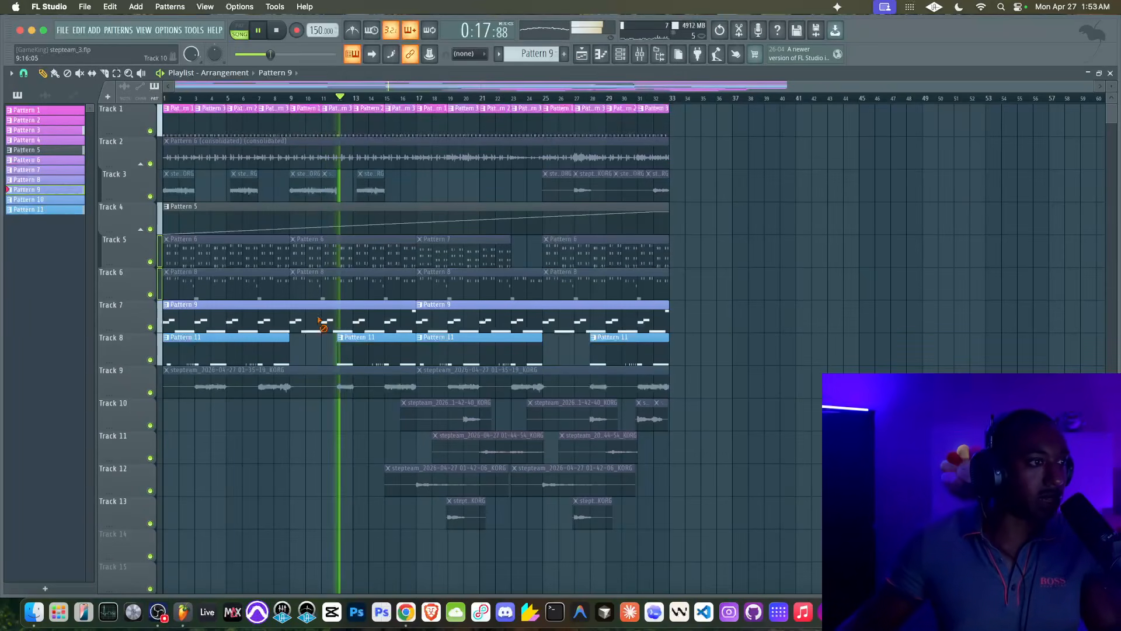
key("space")
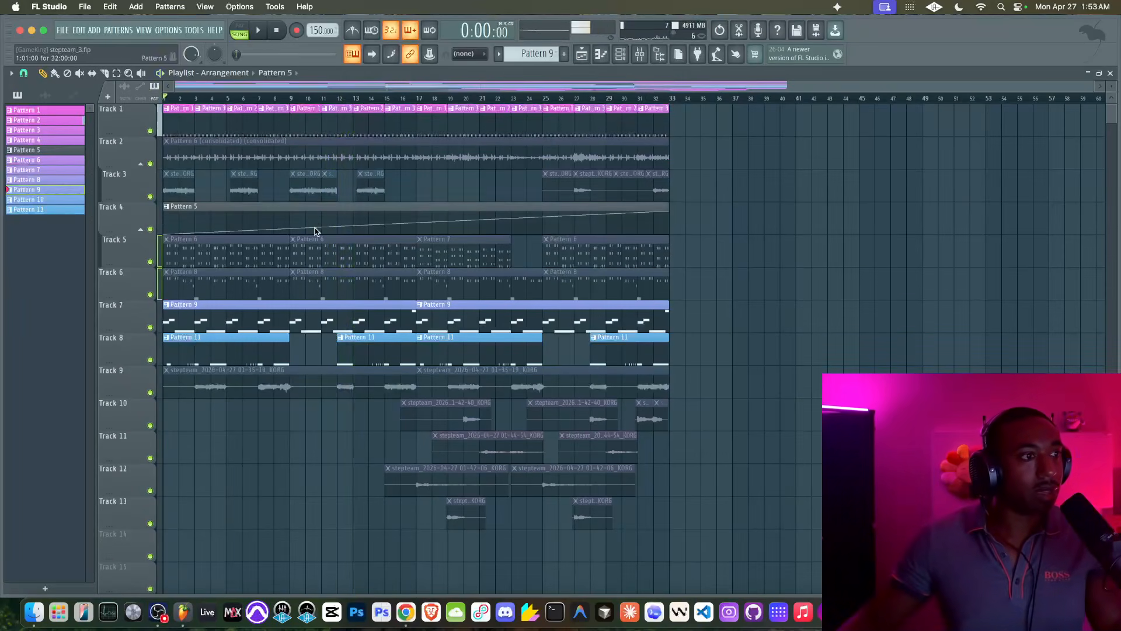
Reopen the Fruity Slicer channel of Pattern 5, reset its pitch shift and close the plugin window
double_click(315, 231)
left_click(620, 55)
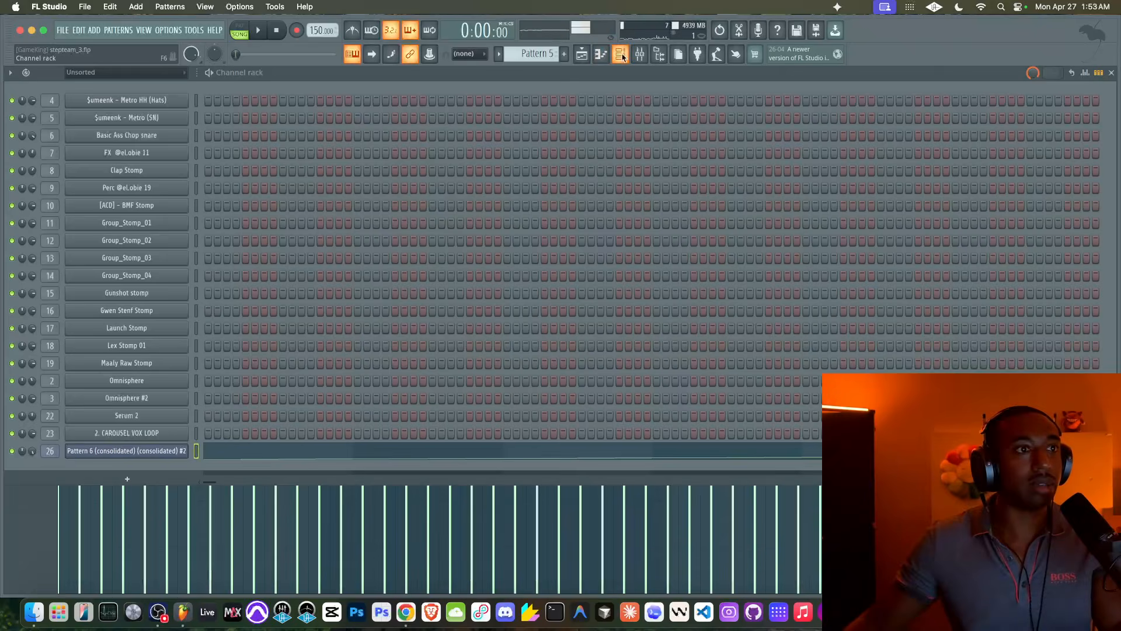
left_click(160, 456)
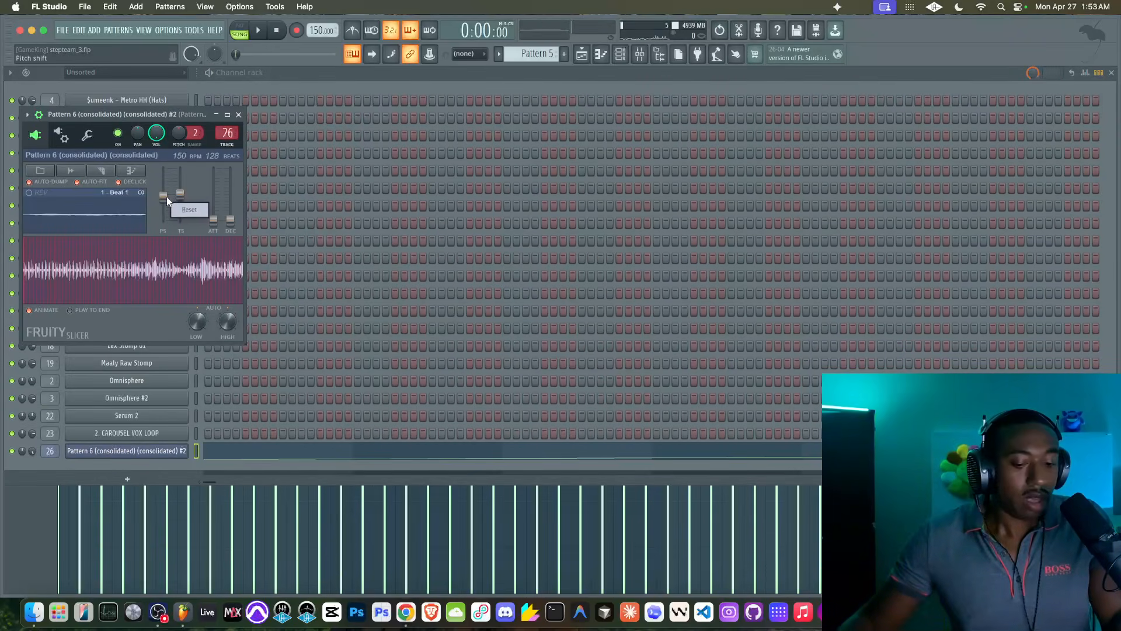
left_click(237, 115)
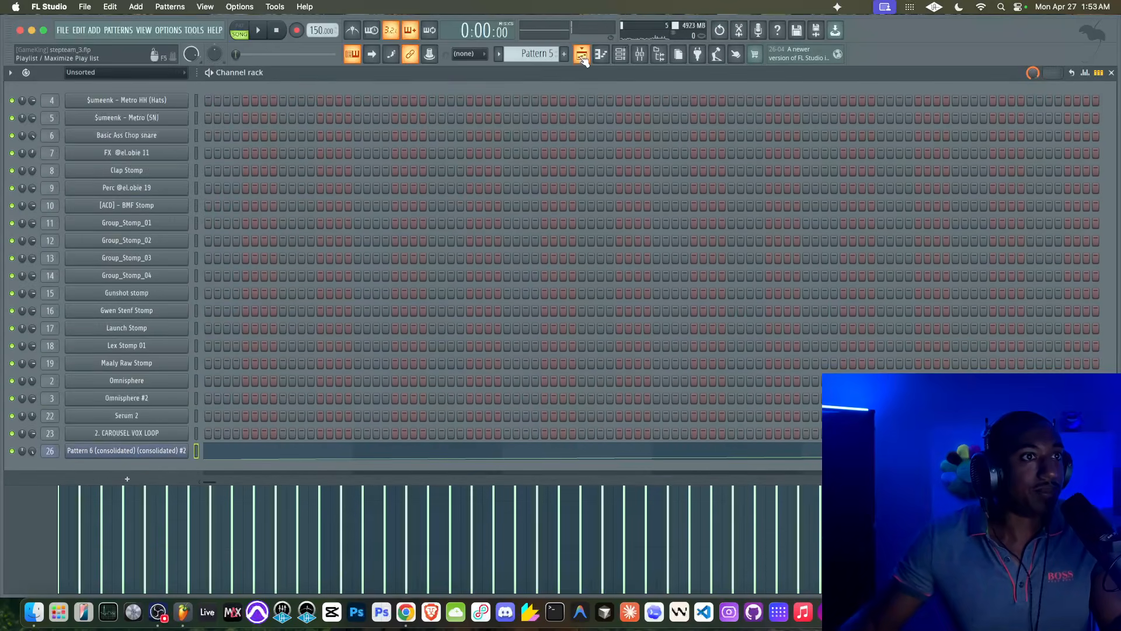
Try the CAROUSEL VOX LOOP notes in Pattern 11 one semitone higher during playback, and bring them back to C5
left_click(581, 55)
double_click(377, 350)
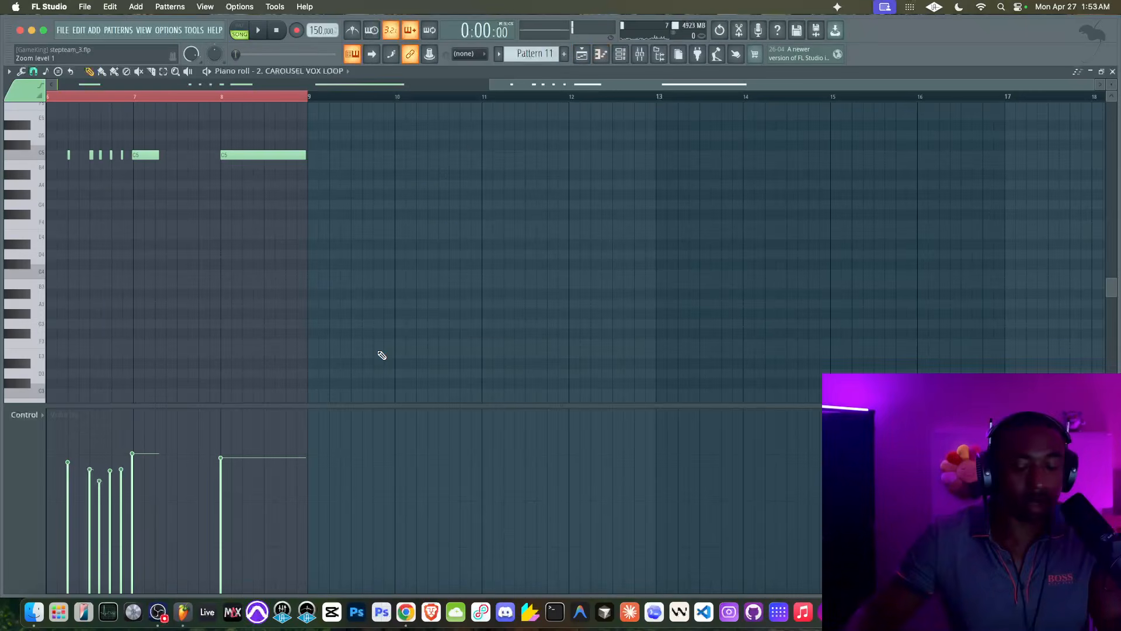
key("Up")
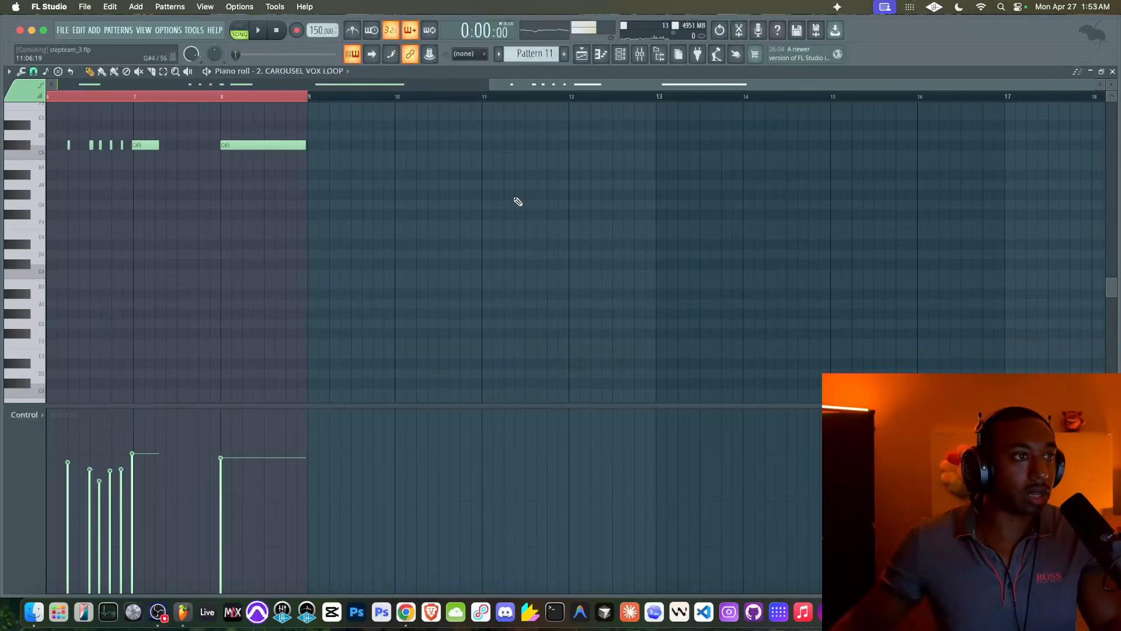
scroll(341, 180, "left", 5)
scroll(341, 180, "up", 5)
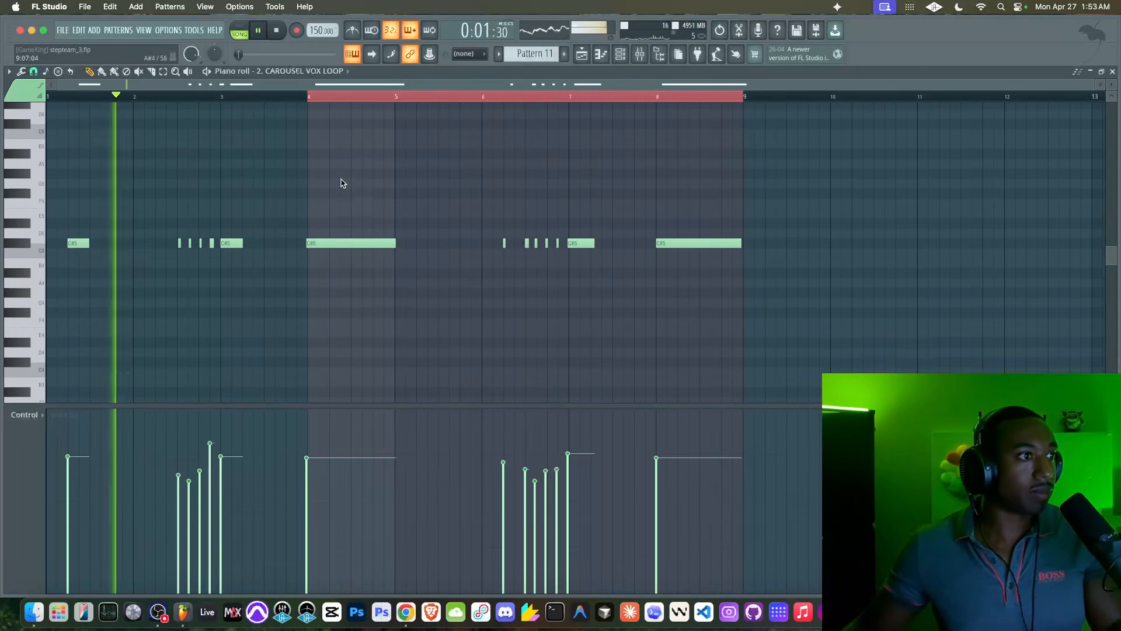
key("Down")
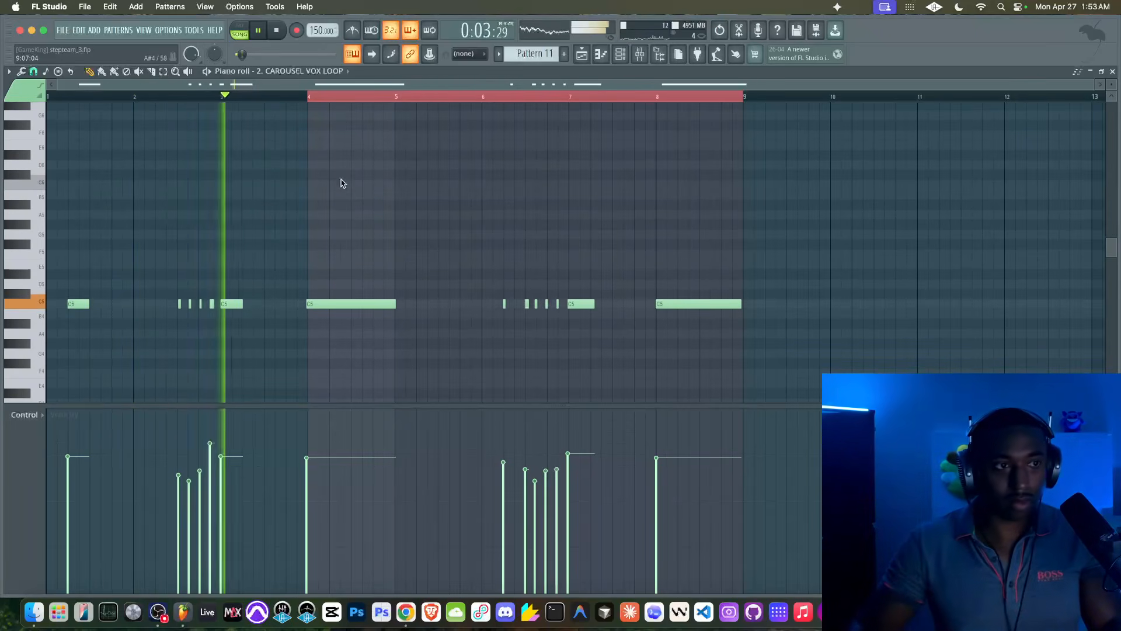
left_click(582, 57)
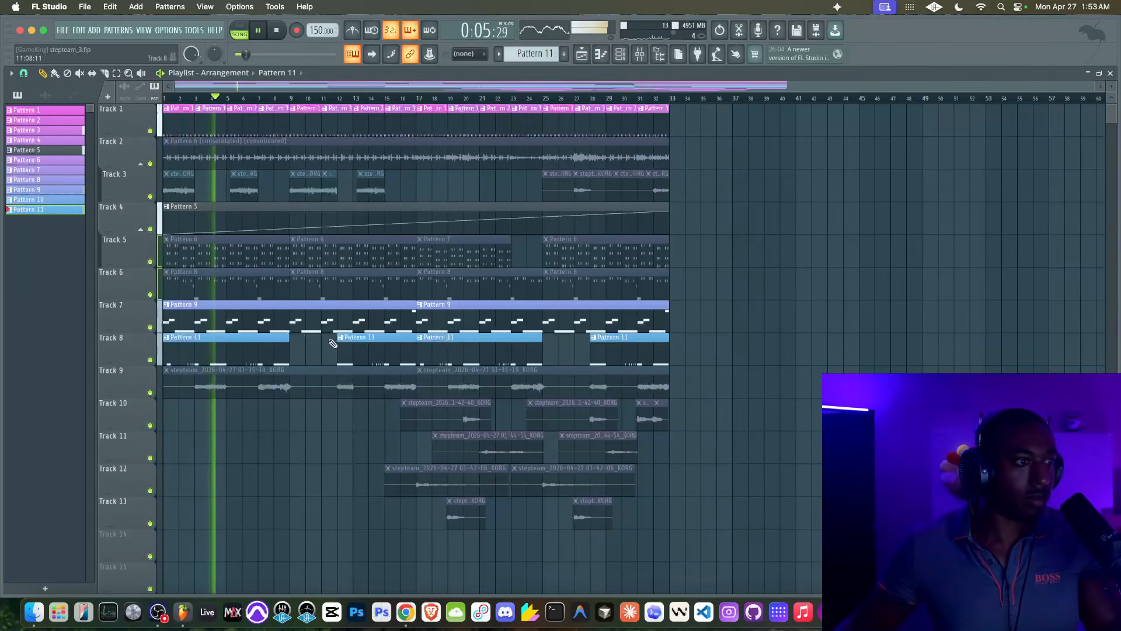
Transpose the Serum 2 notes in Pattern 9 up one semitone, trying them in different octaves during playback
double_click(332, 327)
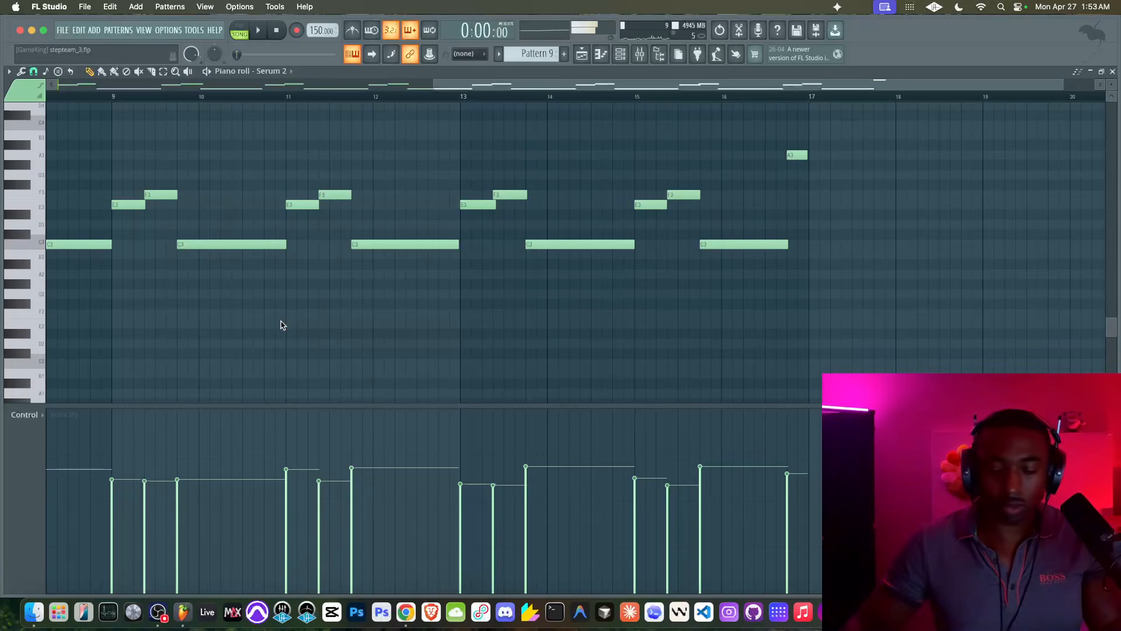
key("space")
key("shift+Up")
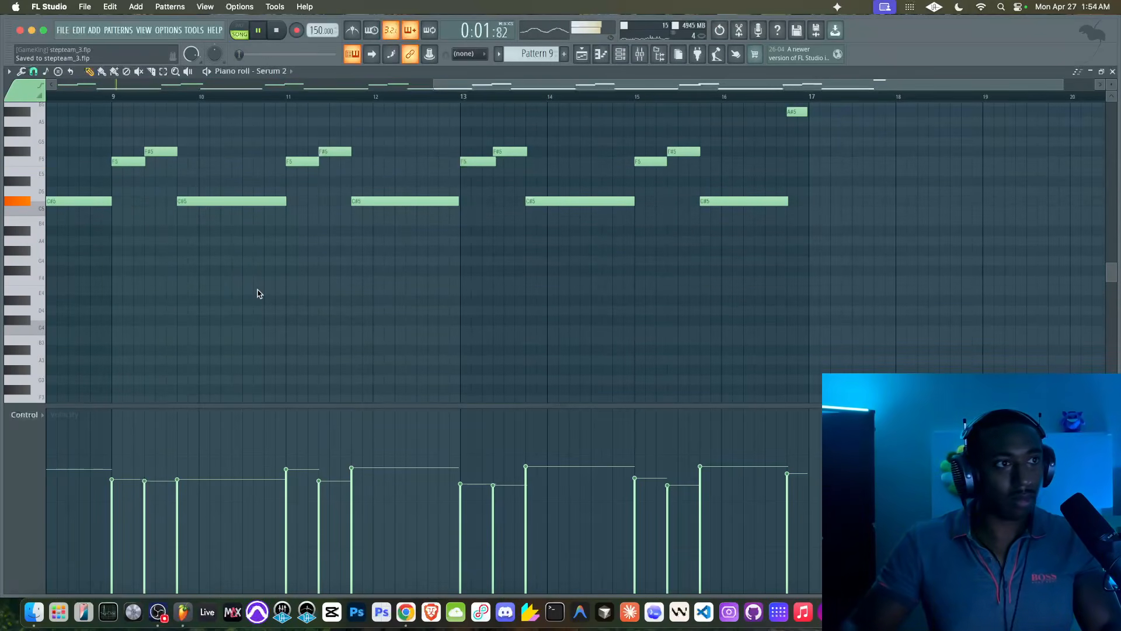
key("ctrl+Down")
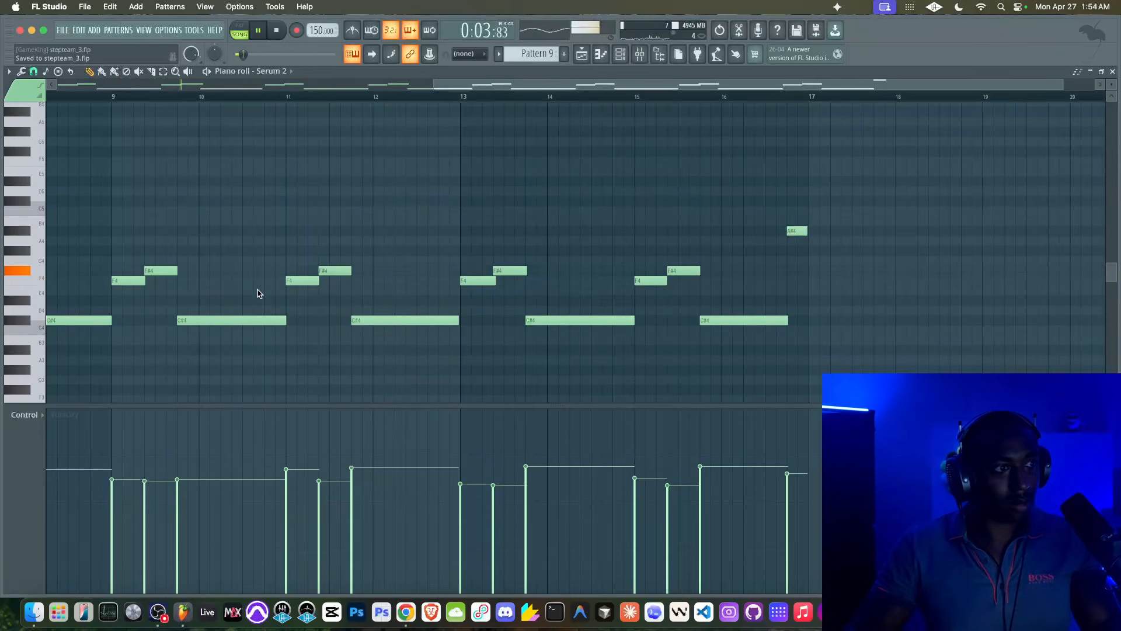
key("ctrl+Down")
Add a new empty pattern, stop playback, and rename mixer insert 27 to BEAT MIX
key("F4")
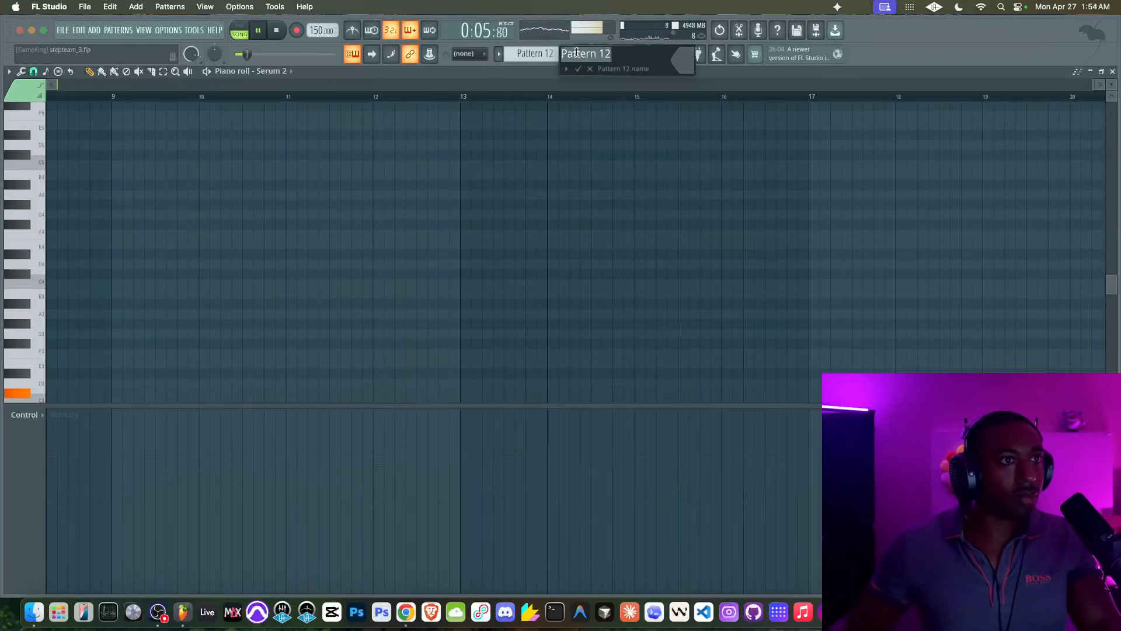
left_click(582, 57)
key("space")
key("F9")
double_click(445, 265)
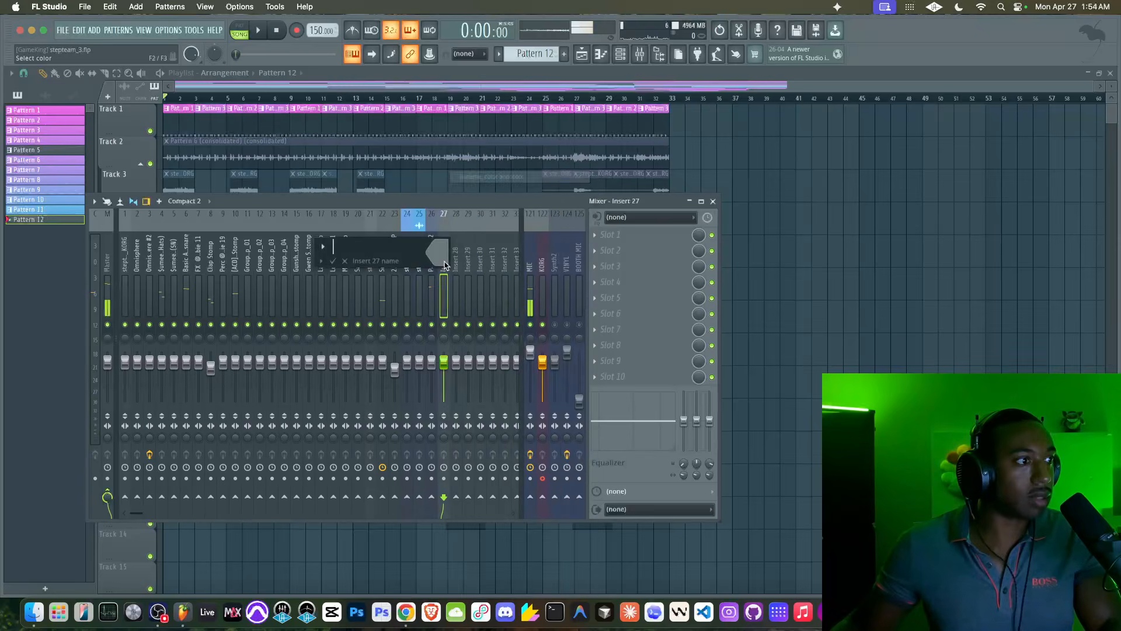
type("BEAT MIX")
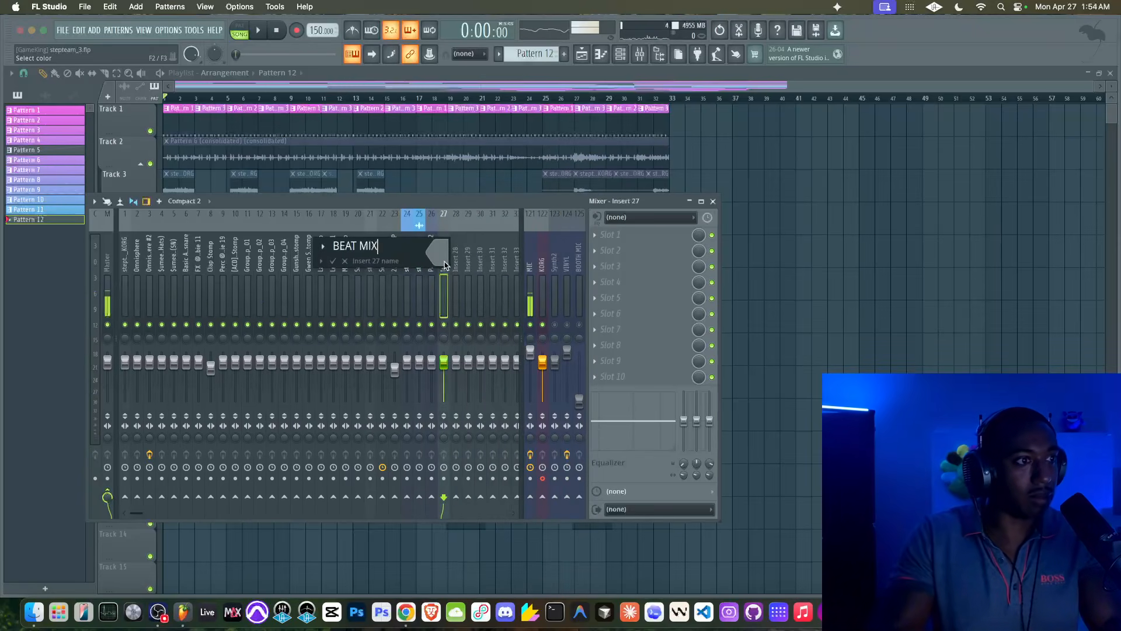
key("Return")
Route mixer tracks 1 to 26 into the BEAT MIX track, select that track and play the song
left_click_drag(435, 267, 218, 267)
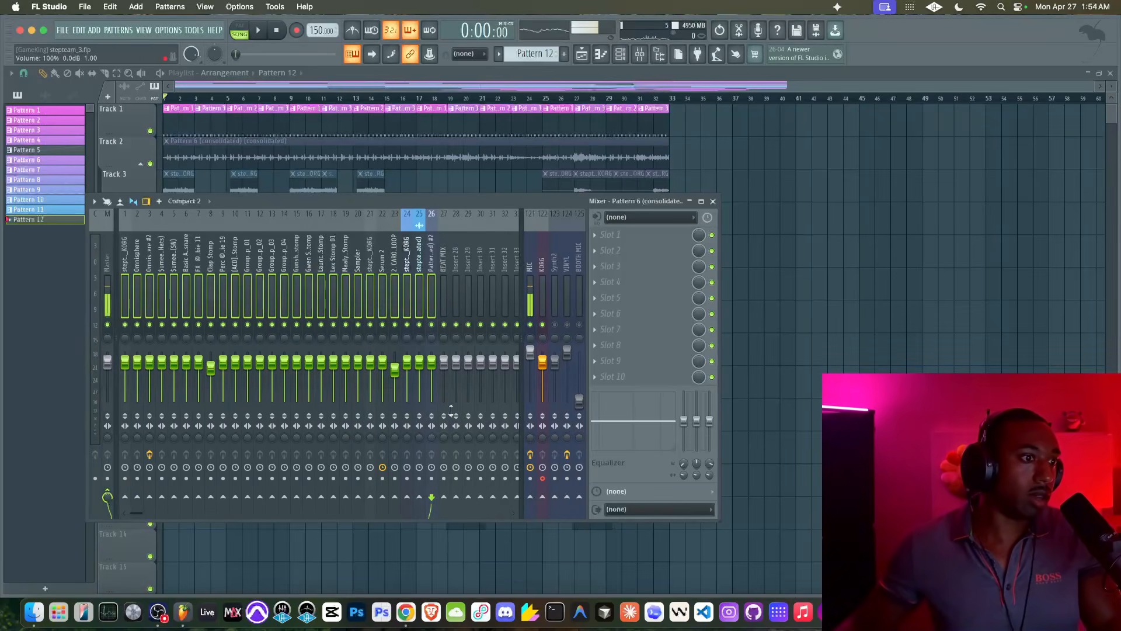
right_click(445, 496)
left_click(467, 512)
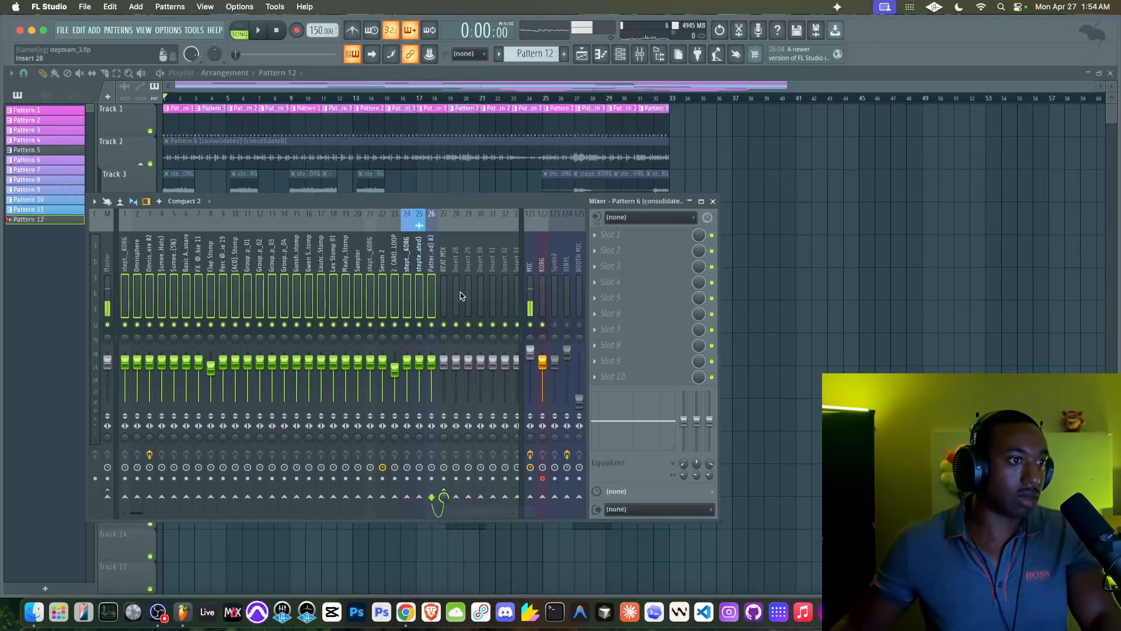
left_click(449, 273)
key("space")
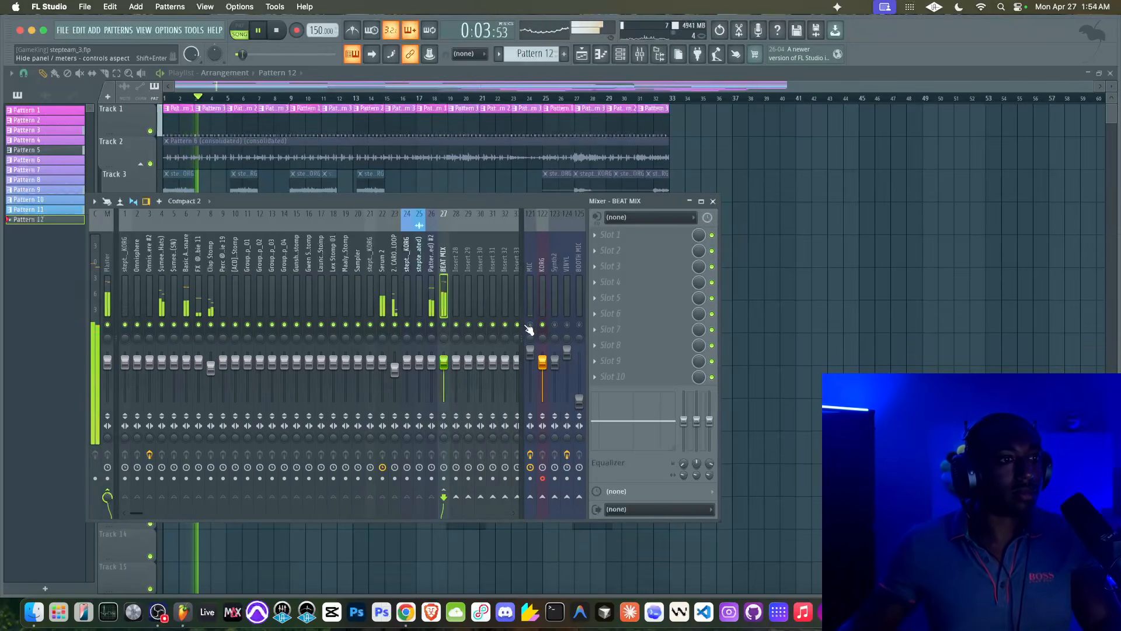
Listen to the arrangement while checking the channel rack, the playlist tracks and the BEAT MIX level in the mixer
key("F9")
key("F6")
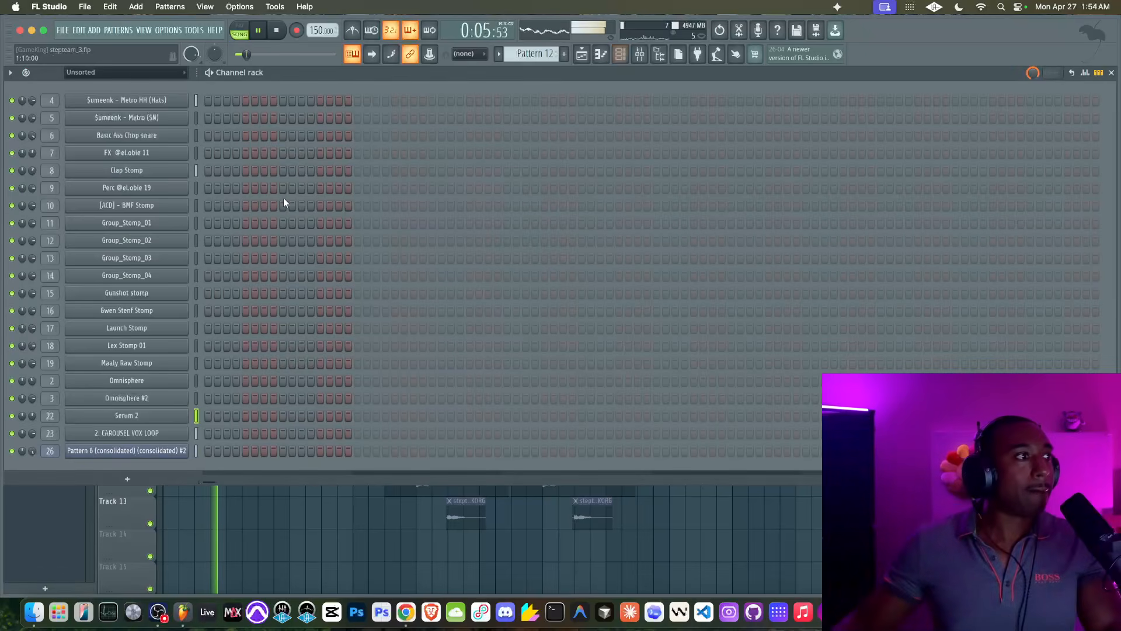
key("F6")
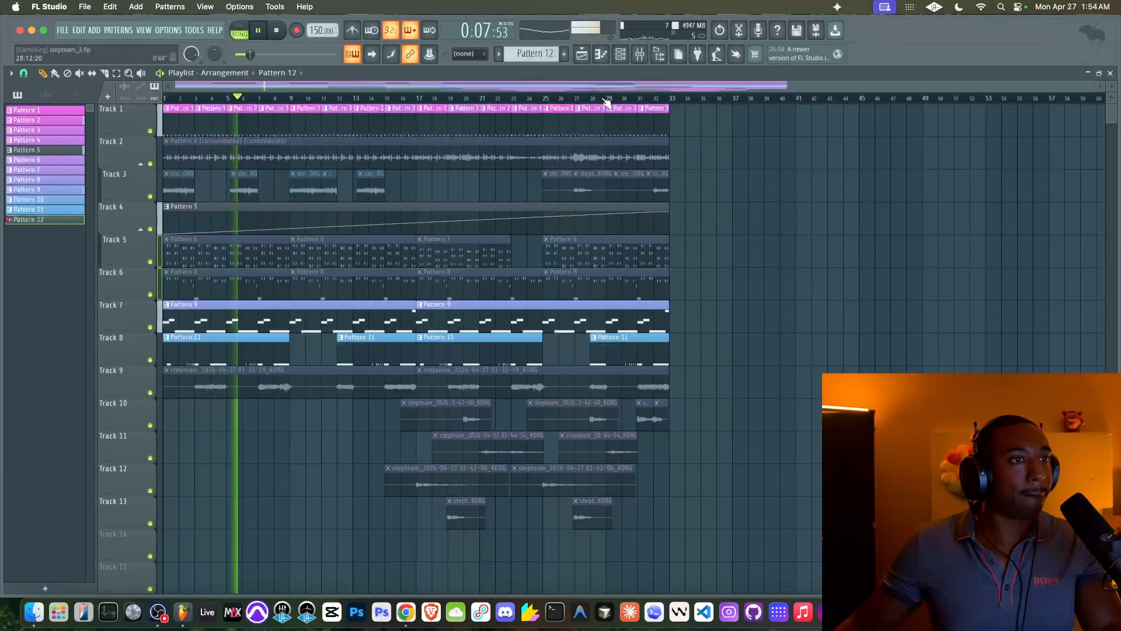
key("F6")
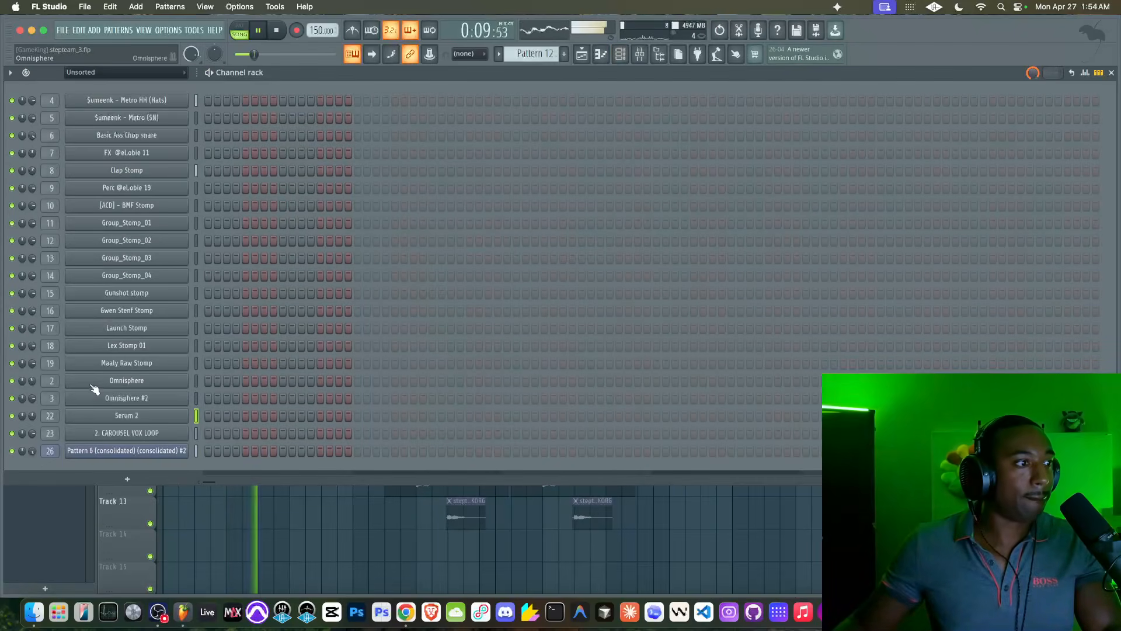
key("F6")
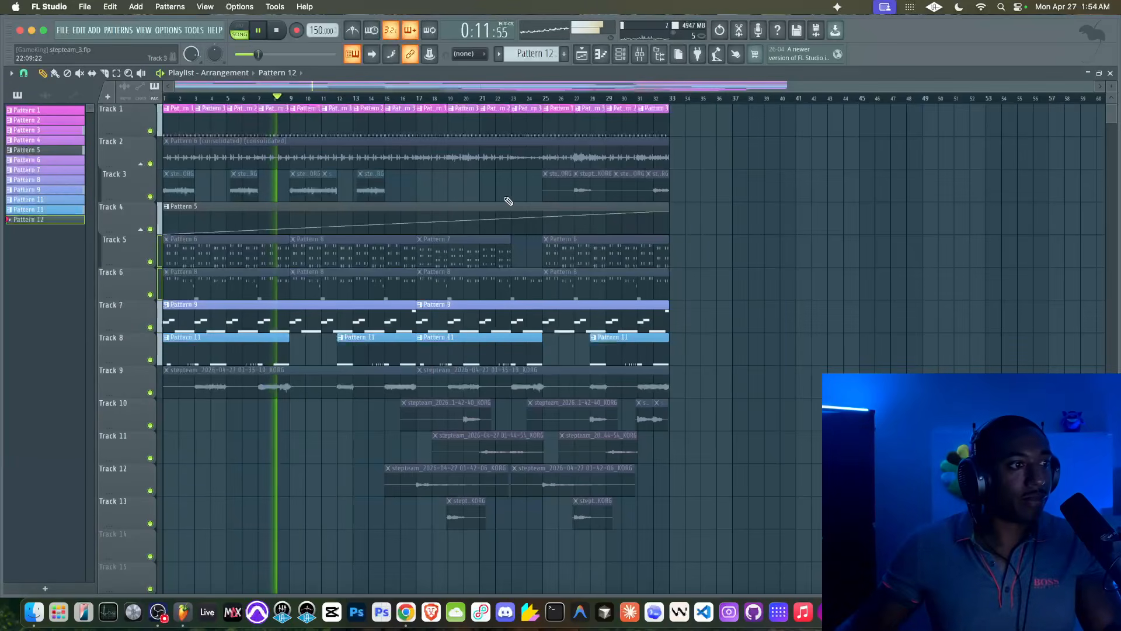
left_click(638, 58)
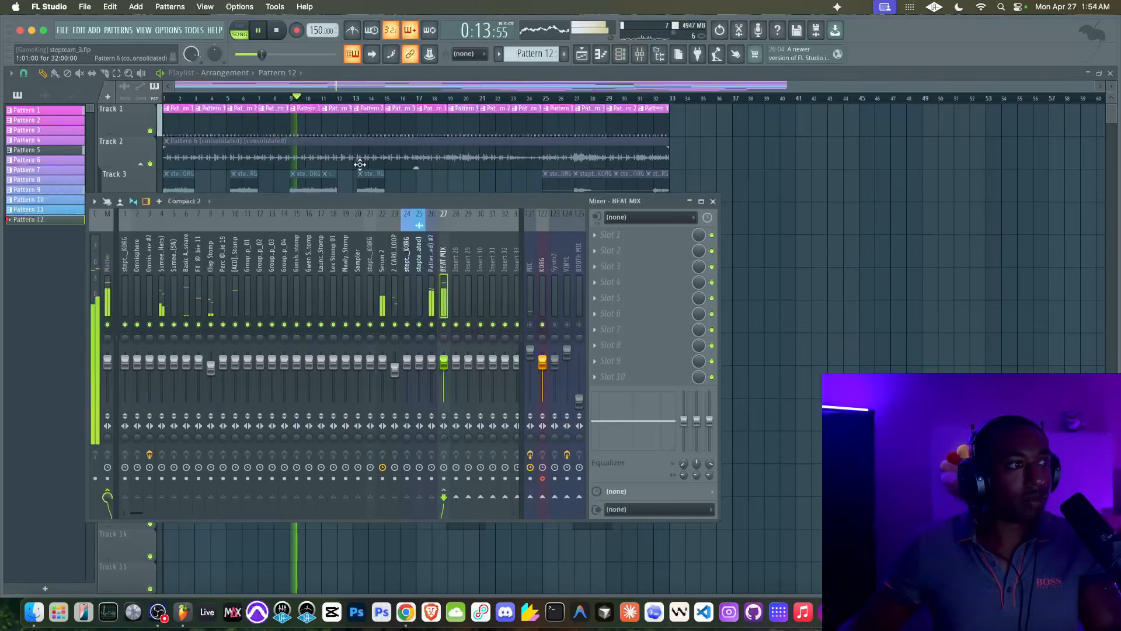
key("F9")
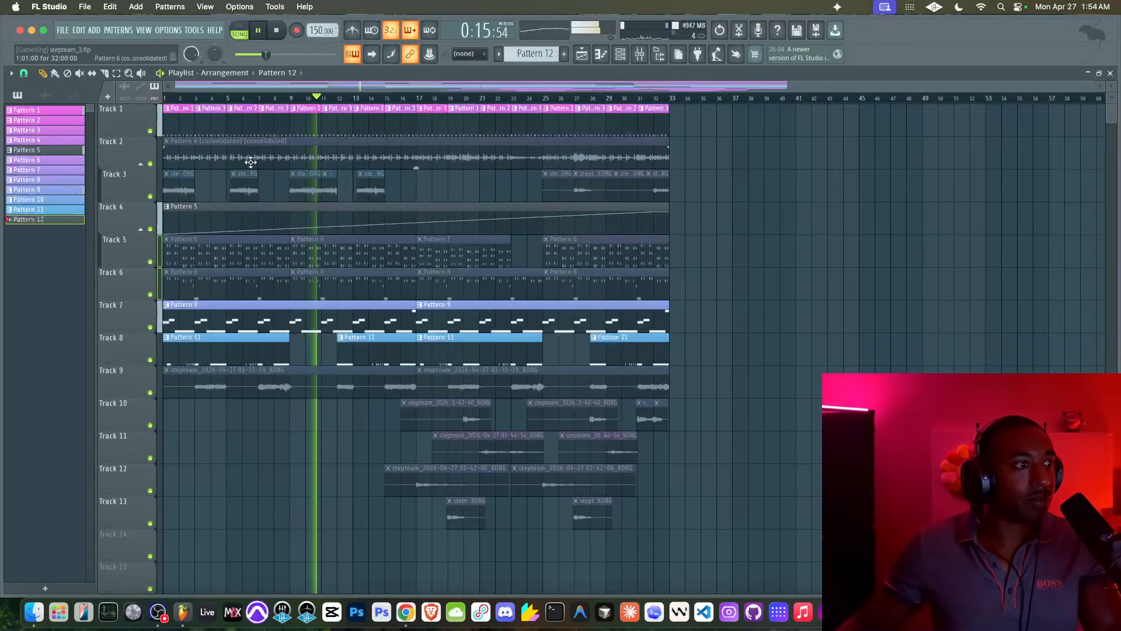
left_click(141, 164)
left_click(141, 164)
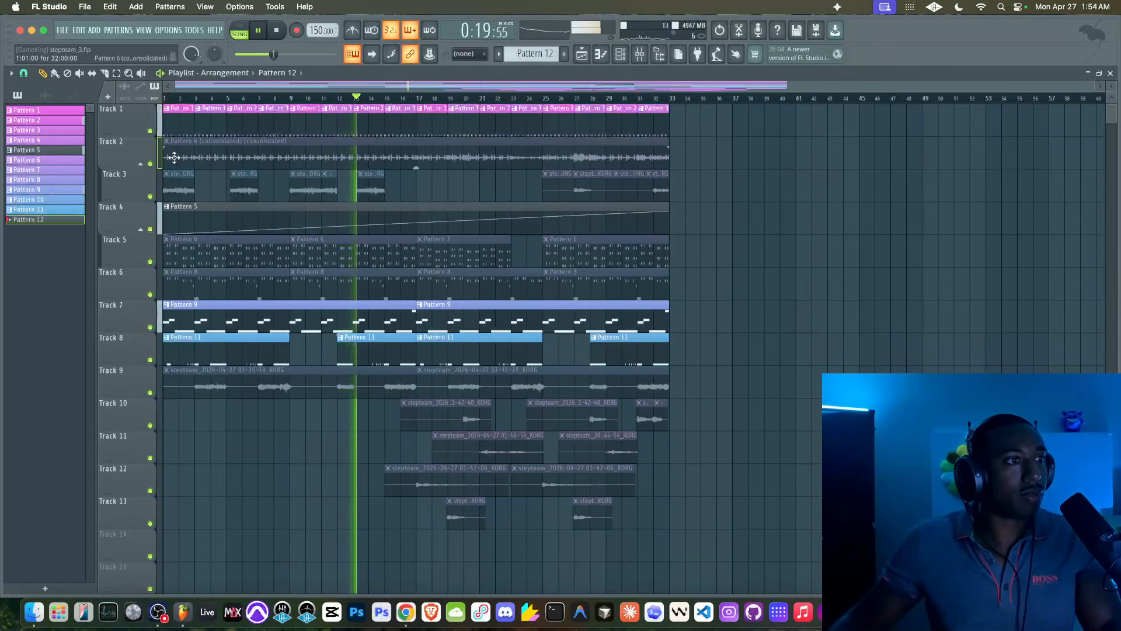
left_click(619, 54)
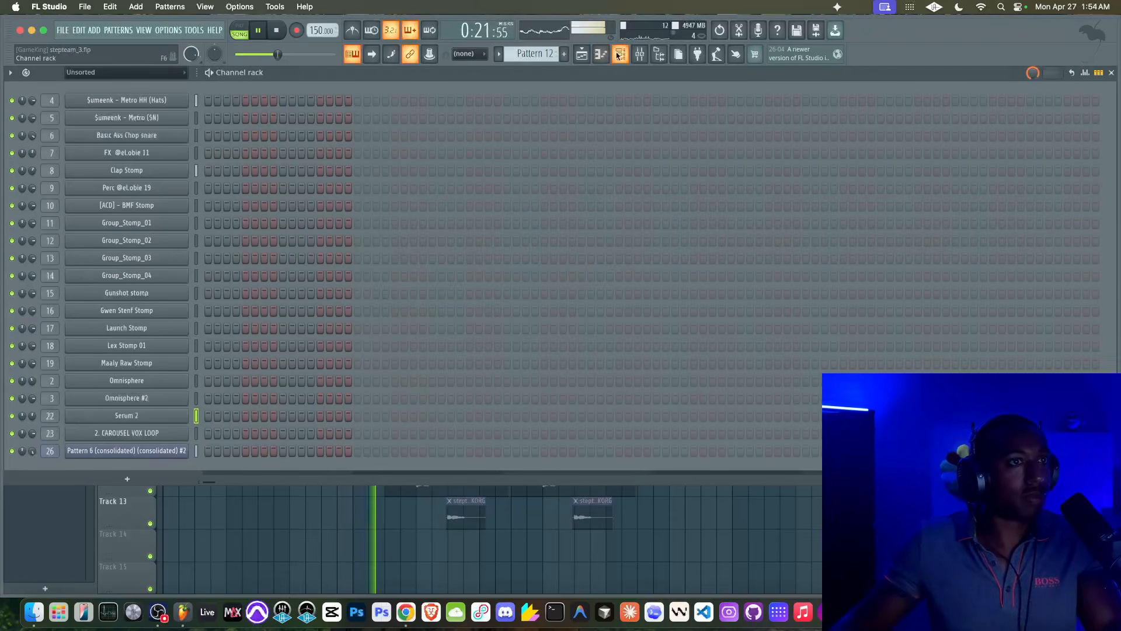
left_click(640, 54)
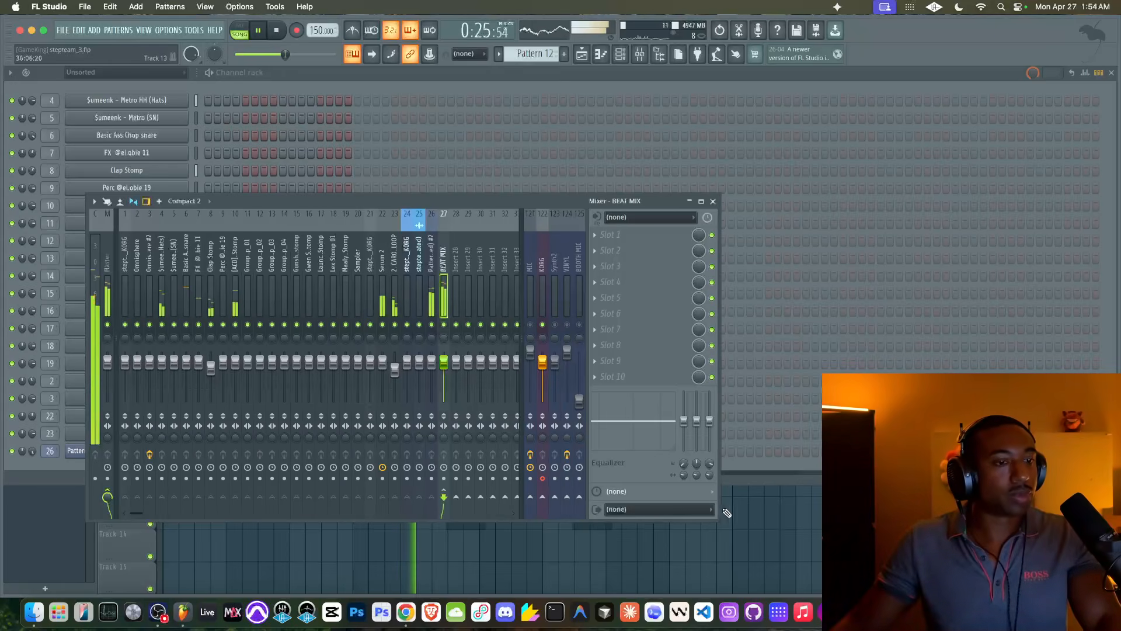
right_click(786, 512)
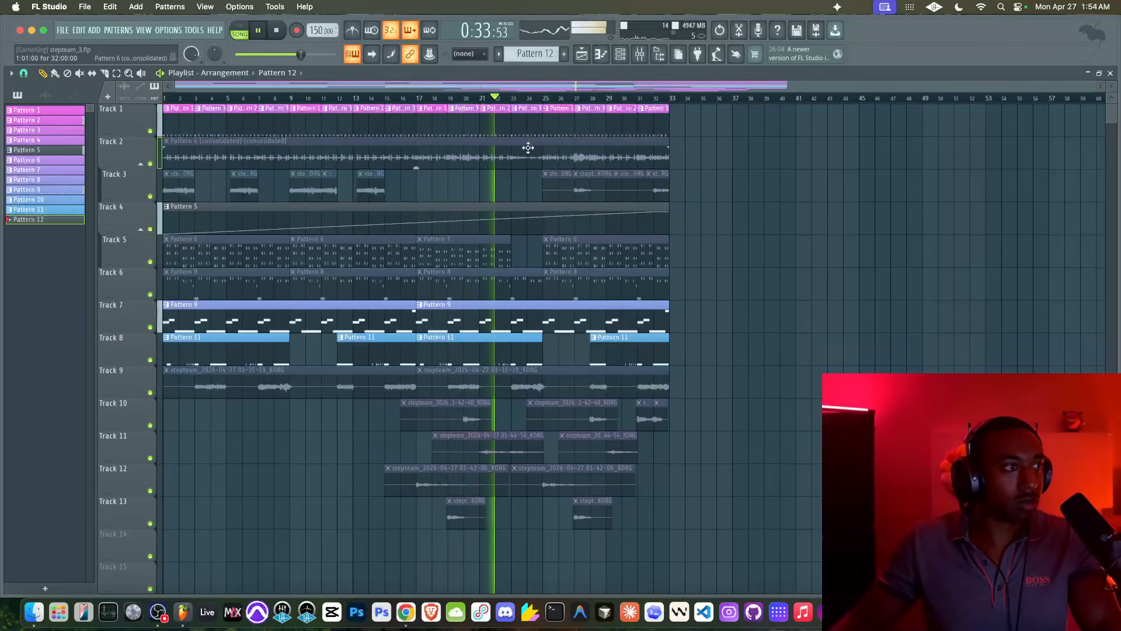
key("F9")
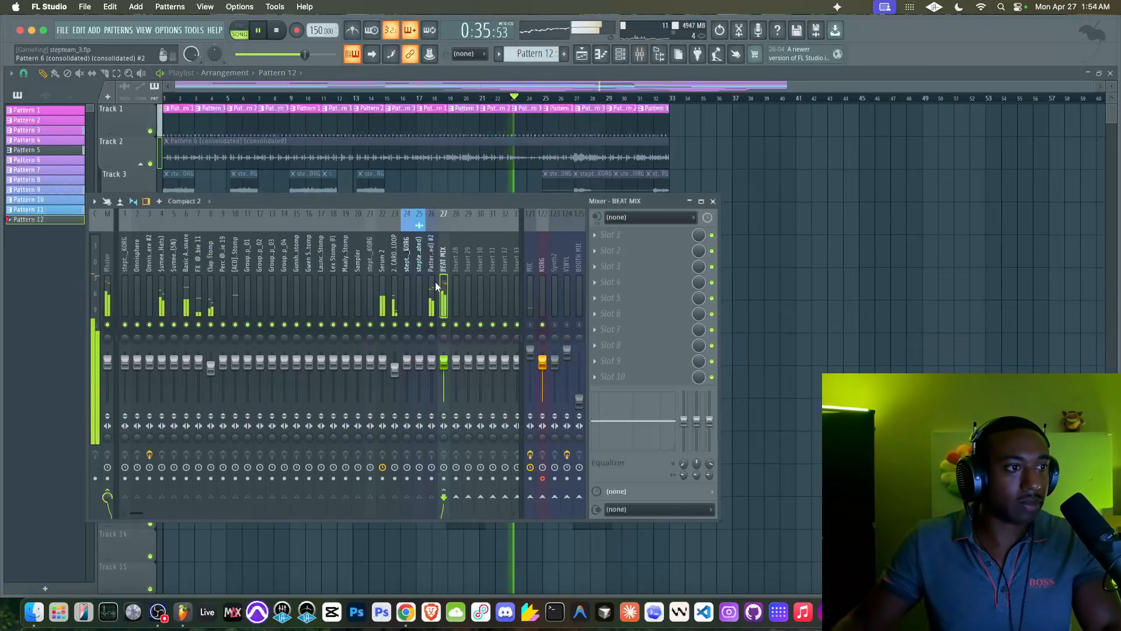
key("F9")
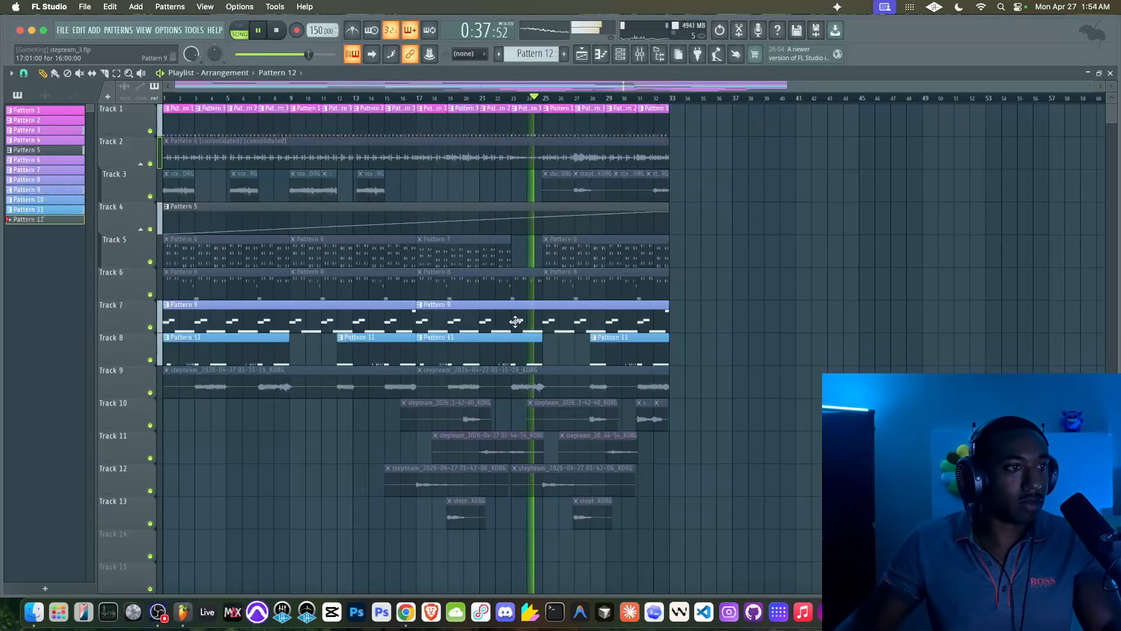
Rename mixer insert 28 to reverb and move it ahead of the BEAT MIX track
double_click(501, 225)
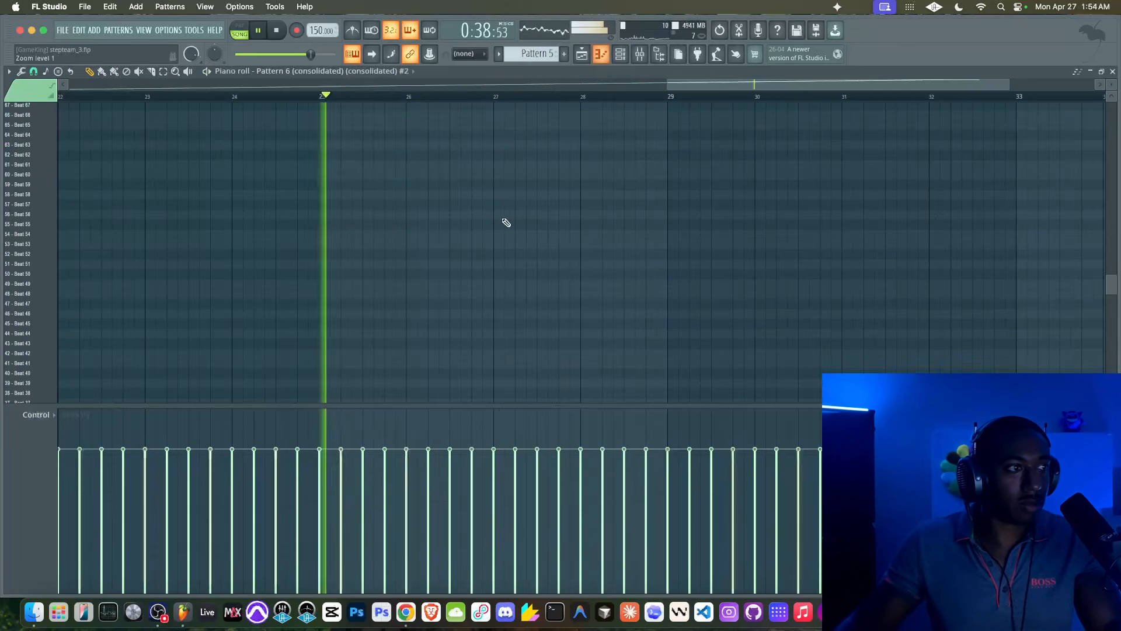
left_click(620, 56)
left_click(638, 58)
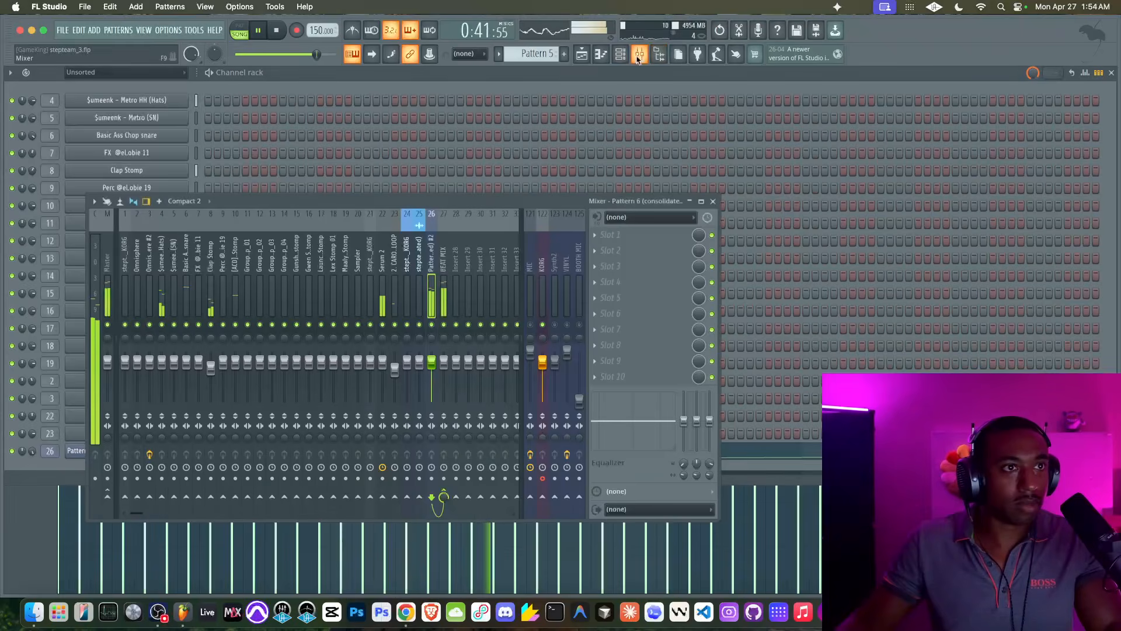
right_click(455, 304)
left_click(501, 177)
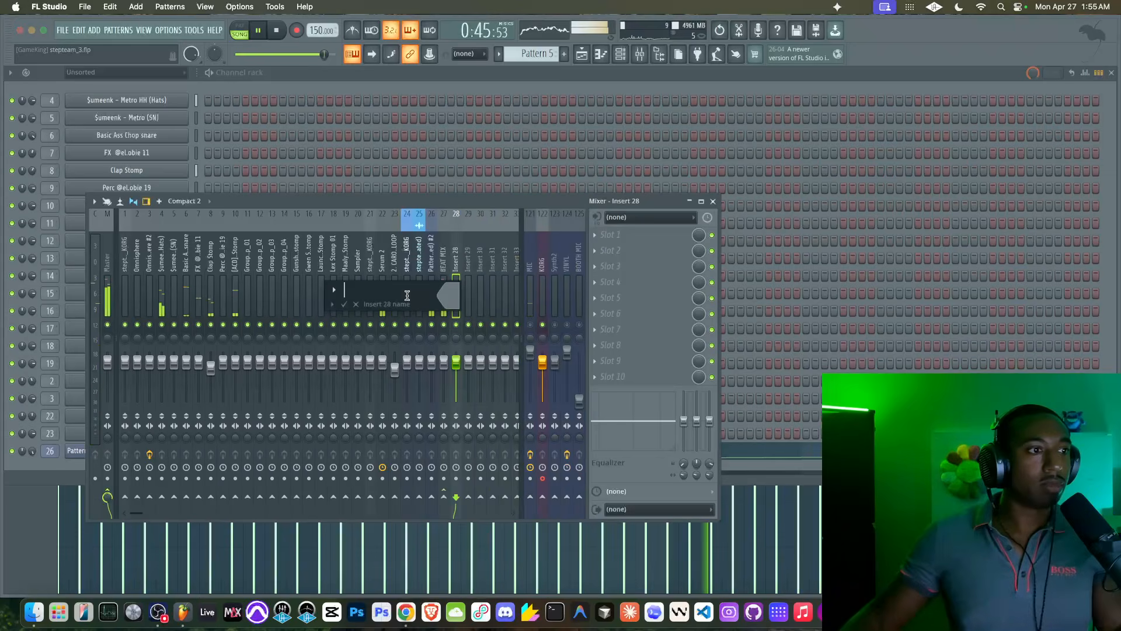
type("reverb")
key("Return")
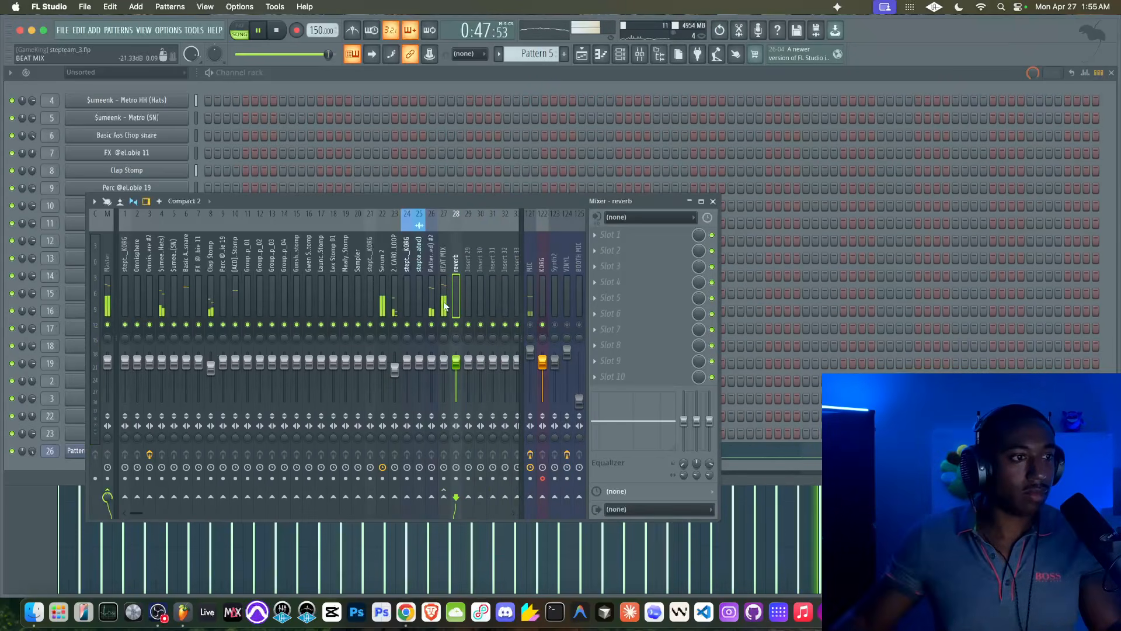
key("alt+Left")
Load ValhallaVintageVerb in the first effect slot of the reverb track and send mixer track 26 to that track
left_click_drag(432, 362, 431, 367)
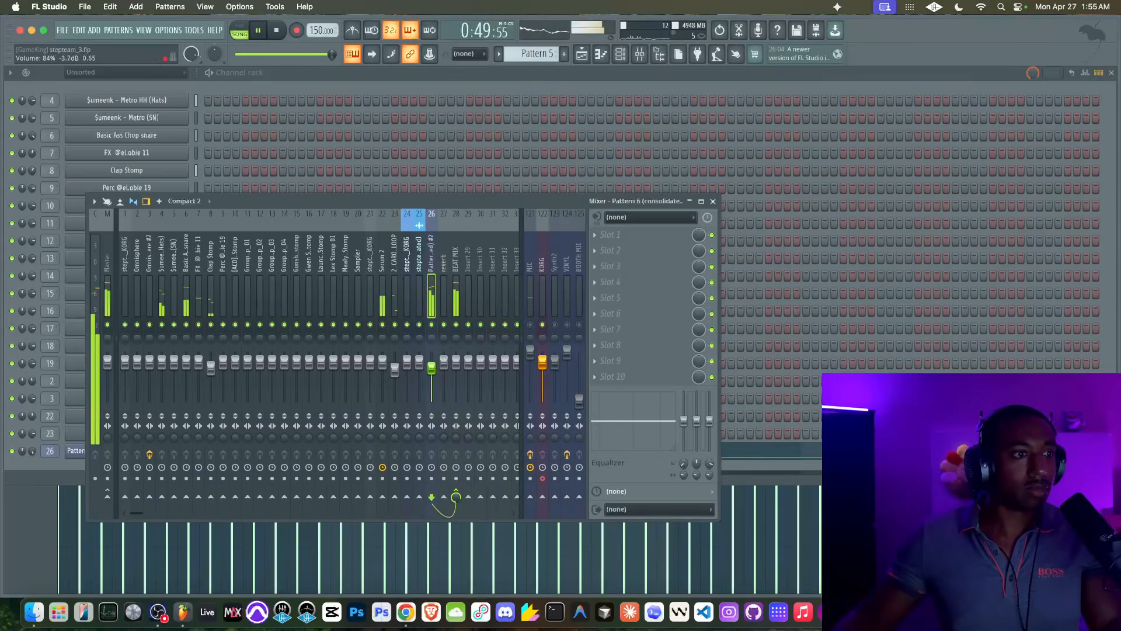
right_click(432, 366)
left_click(443, 374)
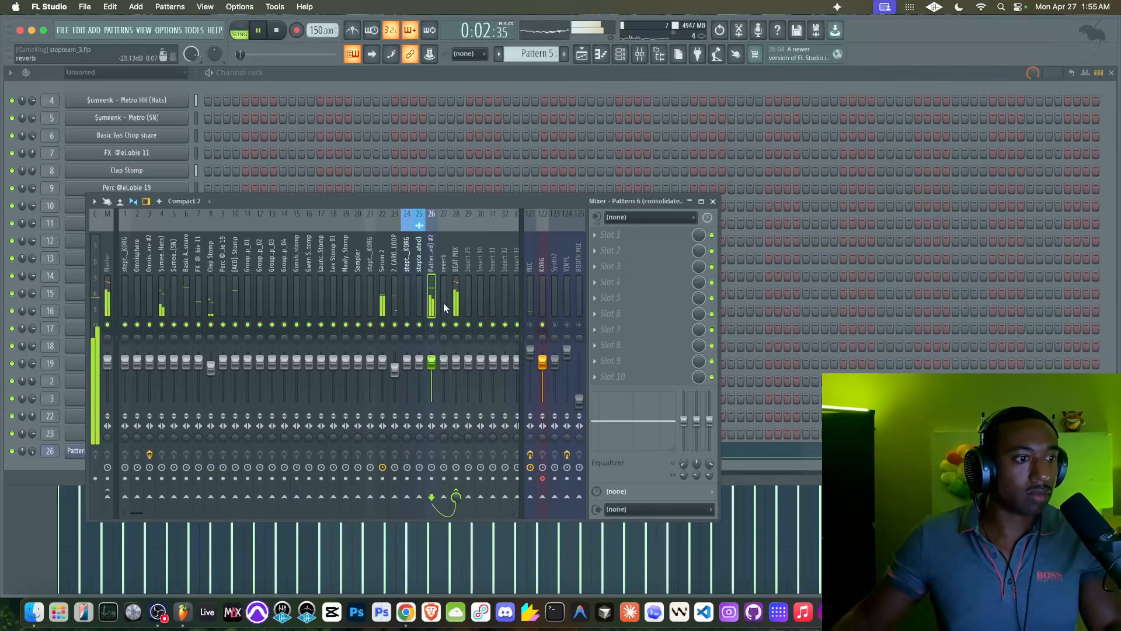
left_click(606, 238)
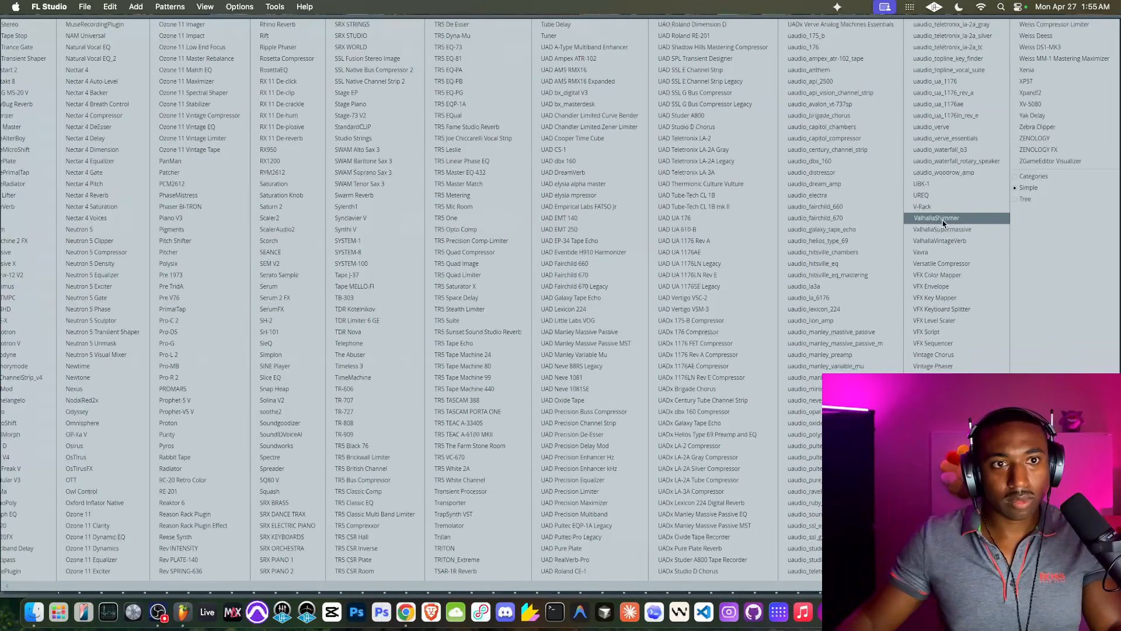
left_click(940, 241)
left_click_drag(540, 227, 543, 208)
left_click(576, 64)
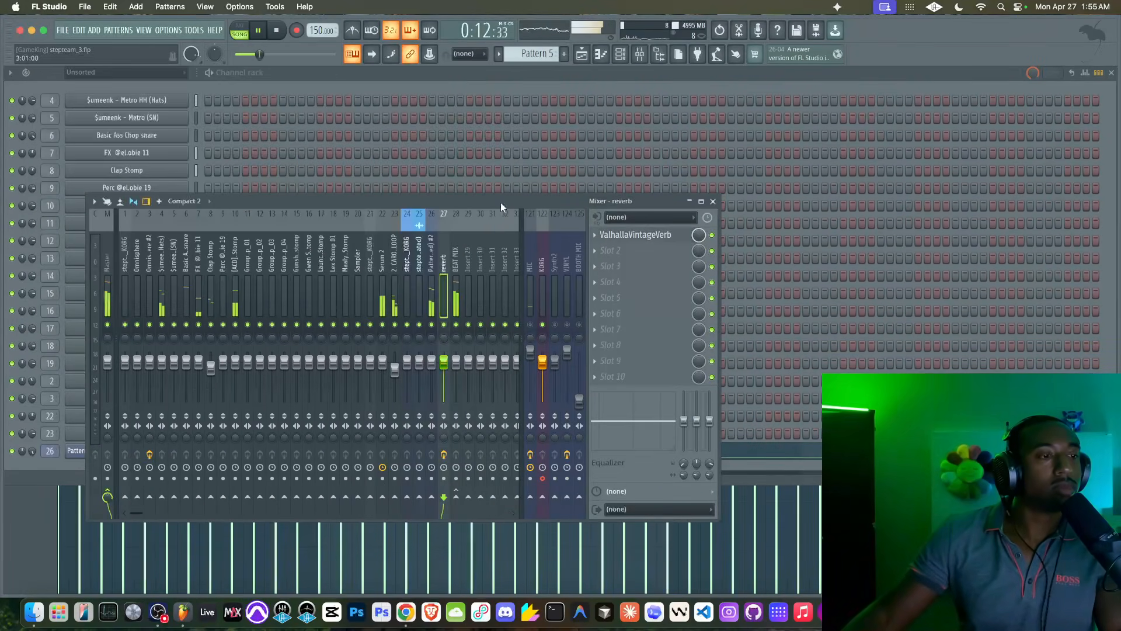
left_click(427, 301)
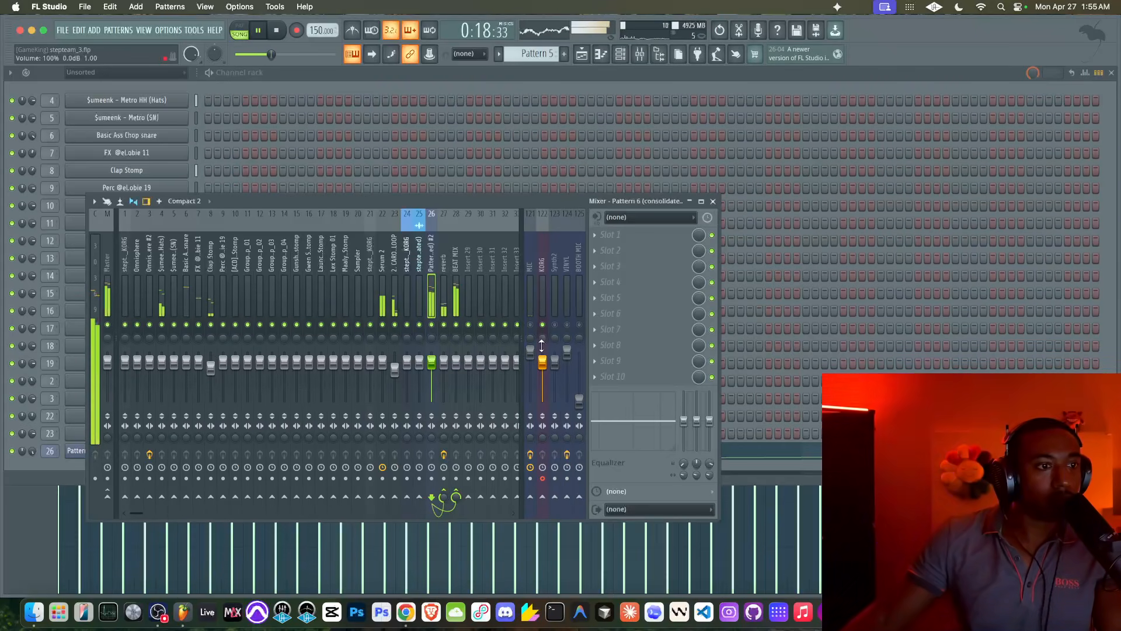
key("space")
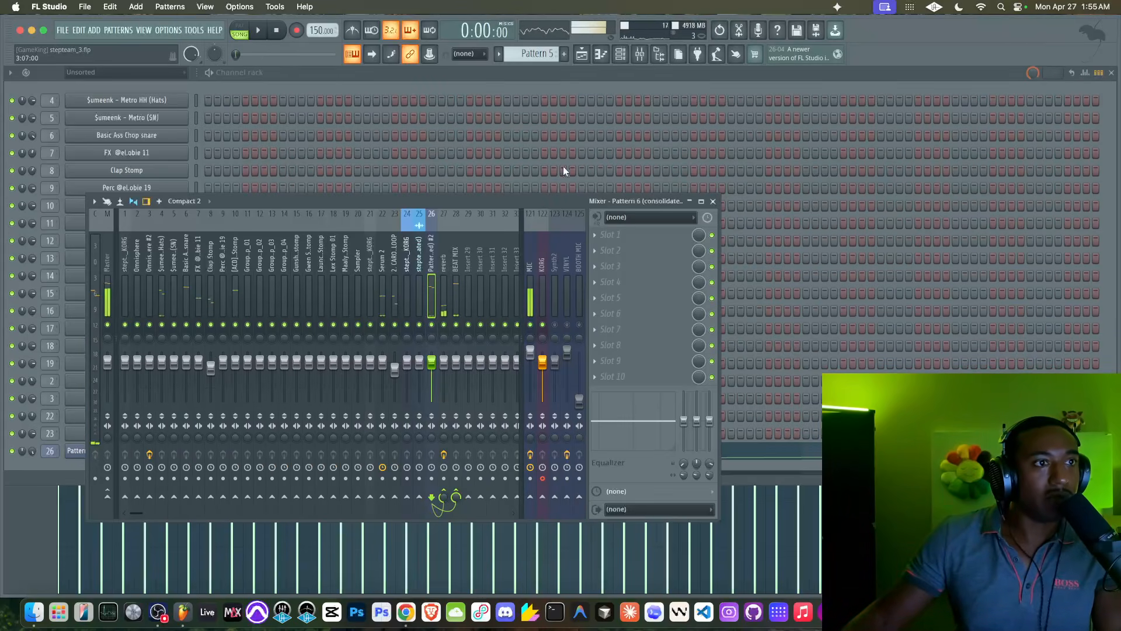
Mute the Pattern 5 clip on playlist track 4 and unmute the audio clips on tracks 3 and 10 to 13
left_click(583, 56)
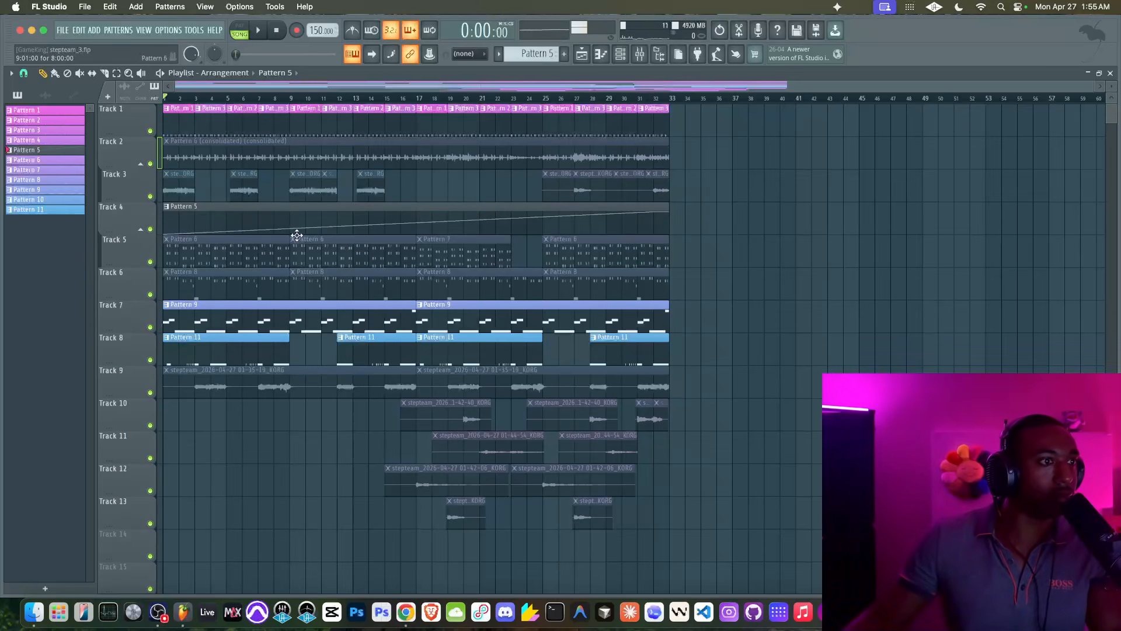
left_click(80, 73)
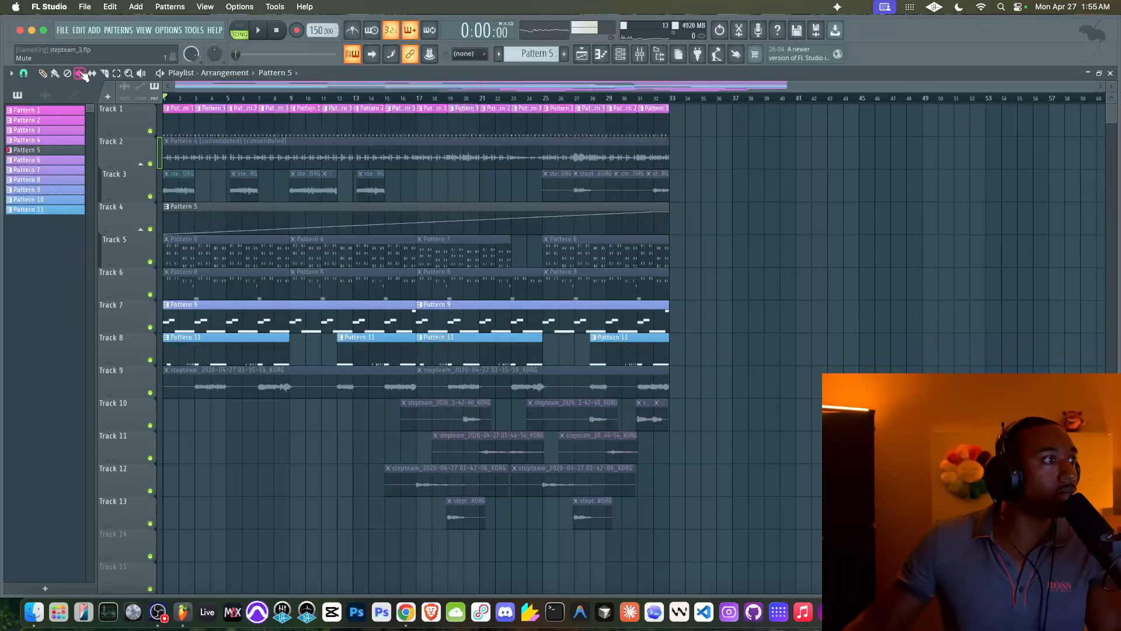
left_click(188, 155)
left_click(188, 155)
left_click(196, 210)
left_click_drag(188, 189, 646, 197)
mouse_move(689, 443)
left_mouse_down()
mouse_move(467, 506)
mouse_move(651, 477)
left_mouse_up()
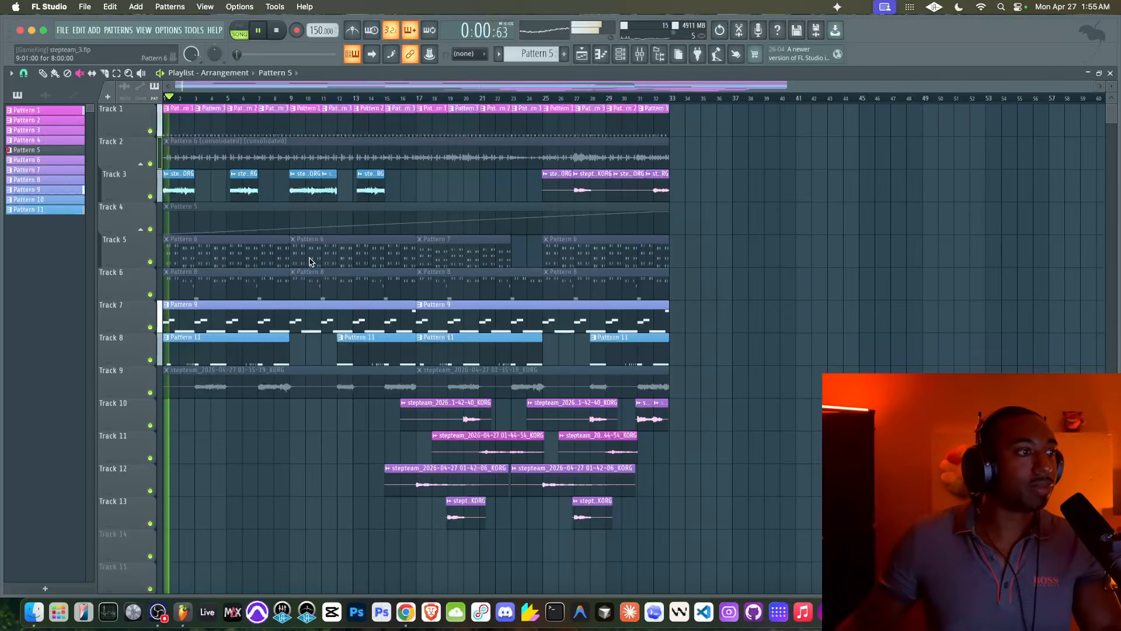
Unmute all pattern clips on playlist tracks 5 and 6 and the first audio clip on track 9, then stop playback
left_click(168, 288)
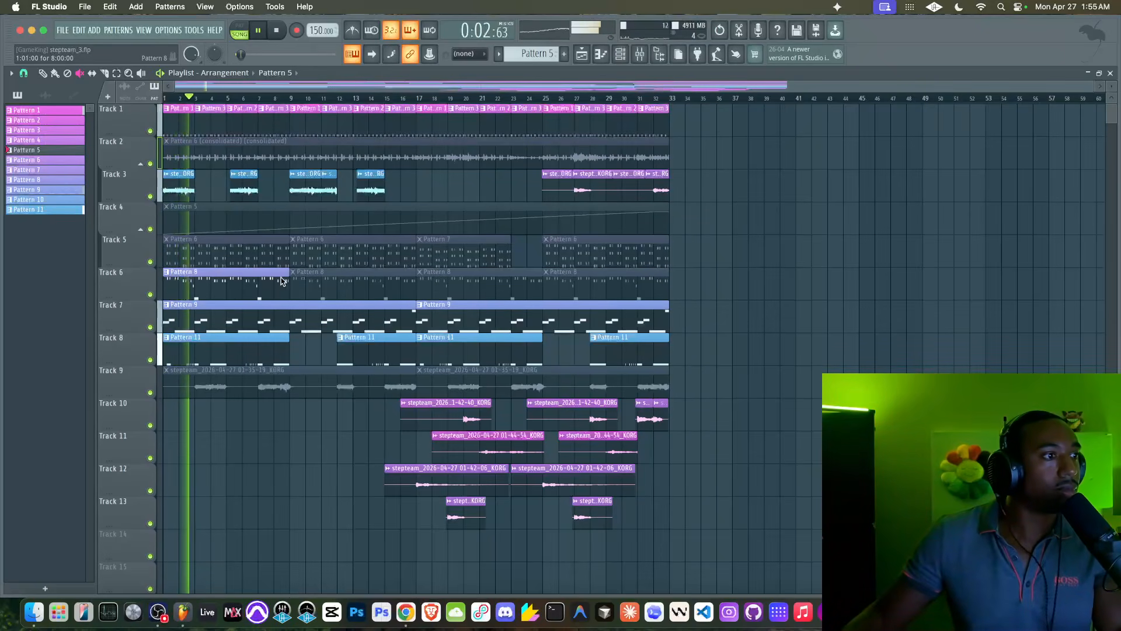
left_click(284, 280)
mouse_move(242, 255)
left_mouse_down()
mouse_move(341, 269)
mouse_move(525, 267)
mouse_move(613, 290)
mouse_move(590, 258)
left_mouse_up()
left_click(310, 377)
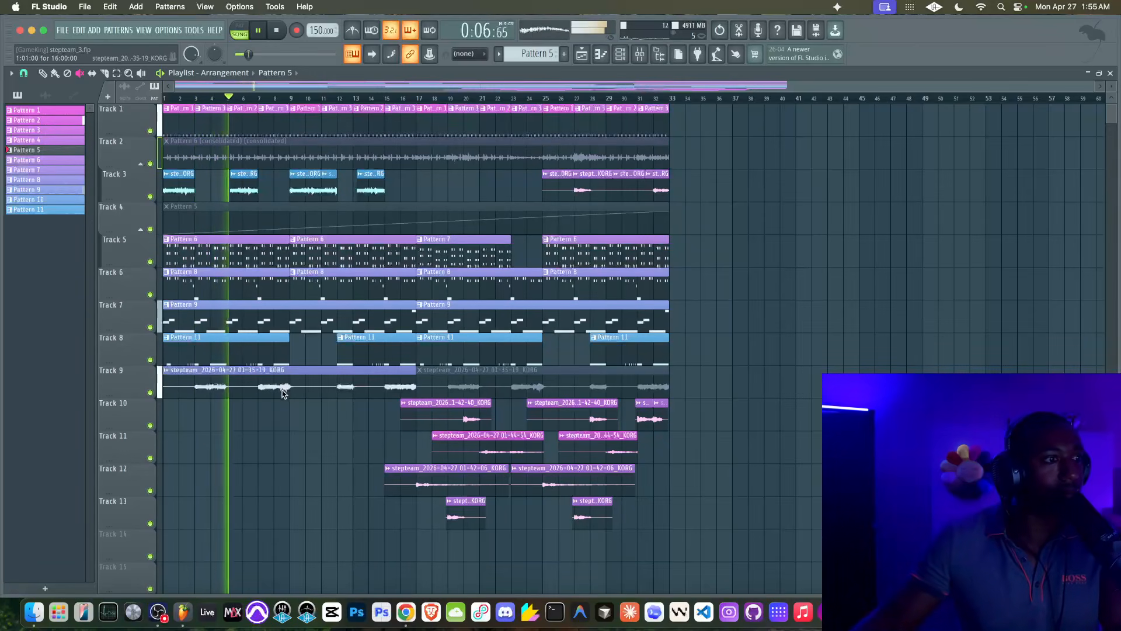
left_click(42, 76)
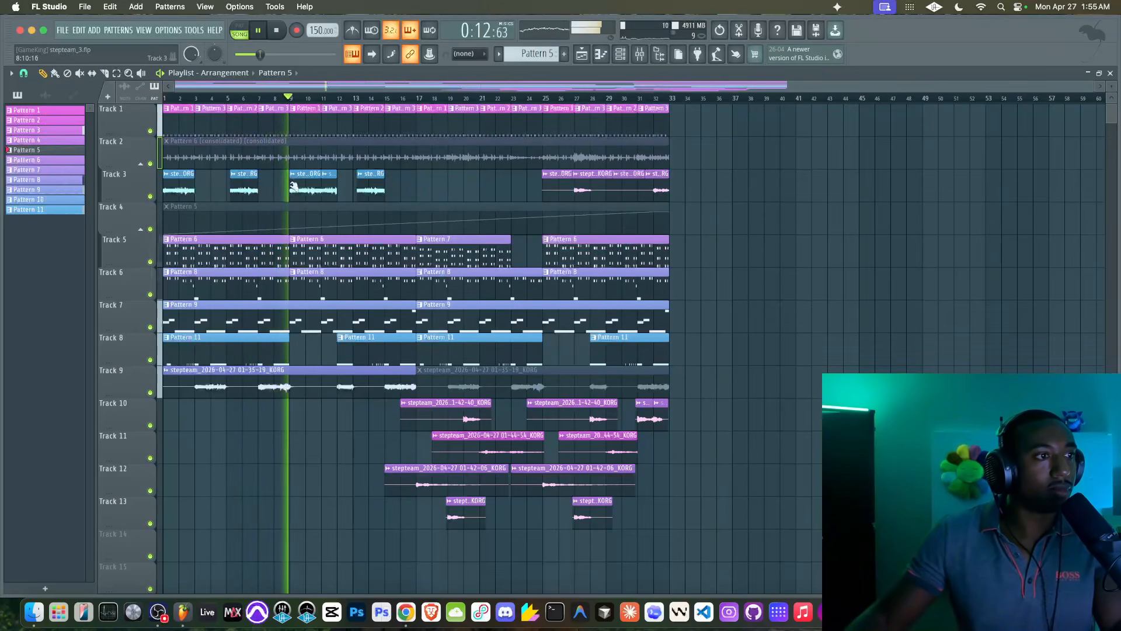
key("space")
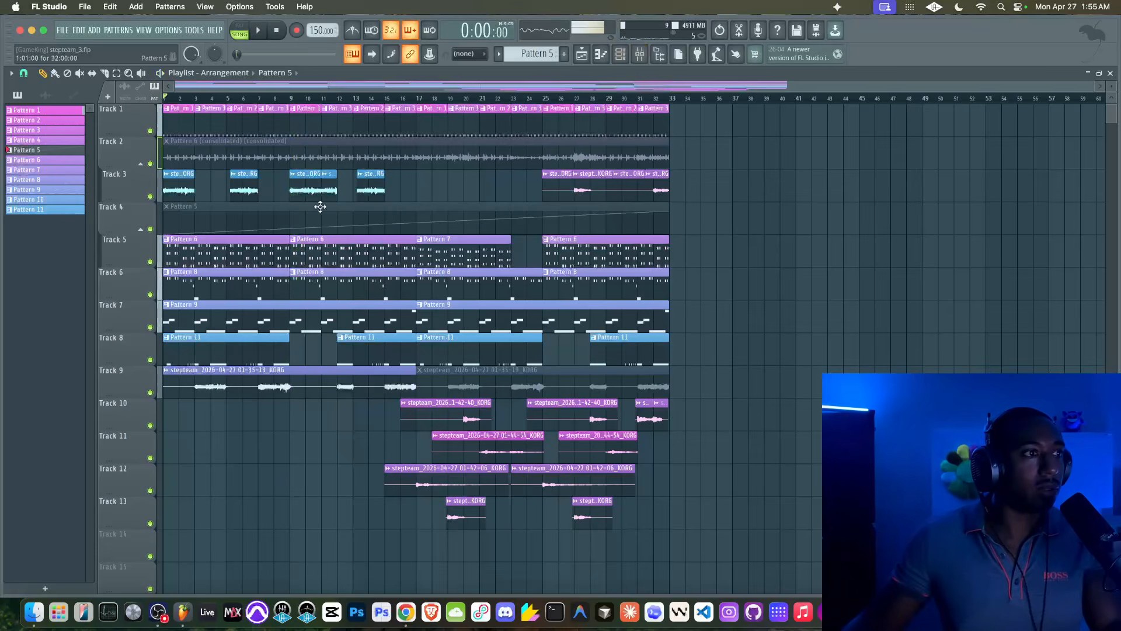
Open the KORG audio clip on playlist track 3, send its mixer track 1 to the reverb track and play the song
double_click(308, 180)
left_click(640, 55)
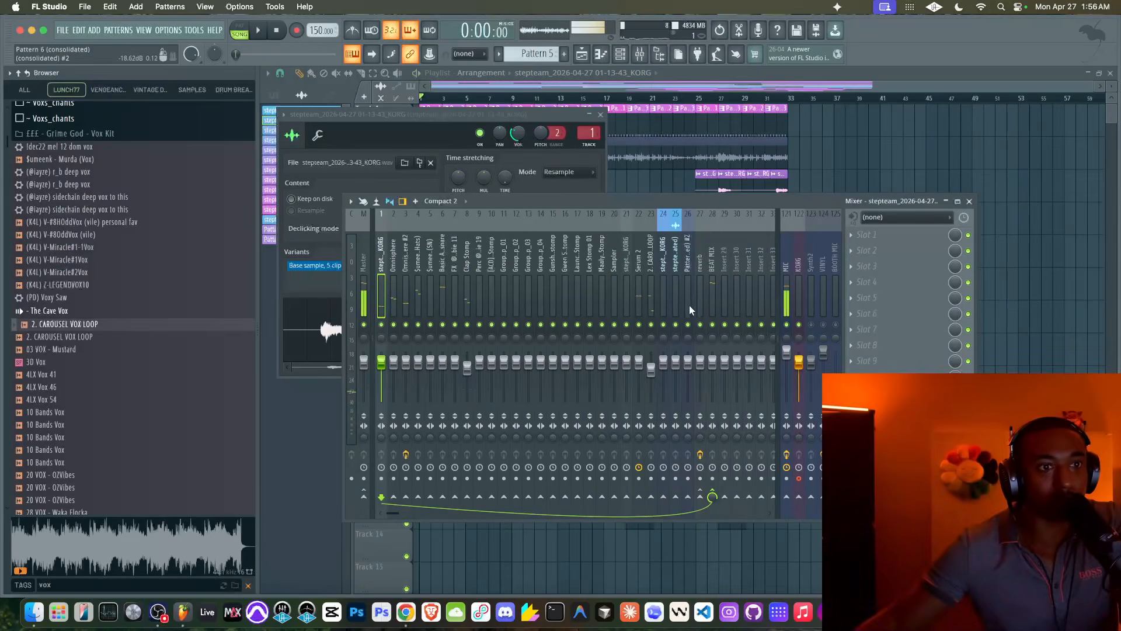
left_click(699, 499)
key("space")
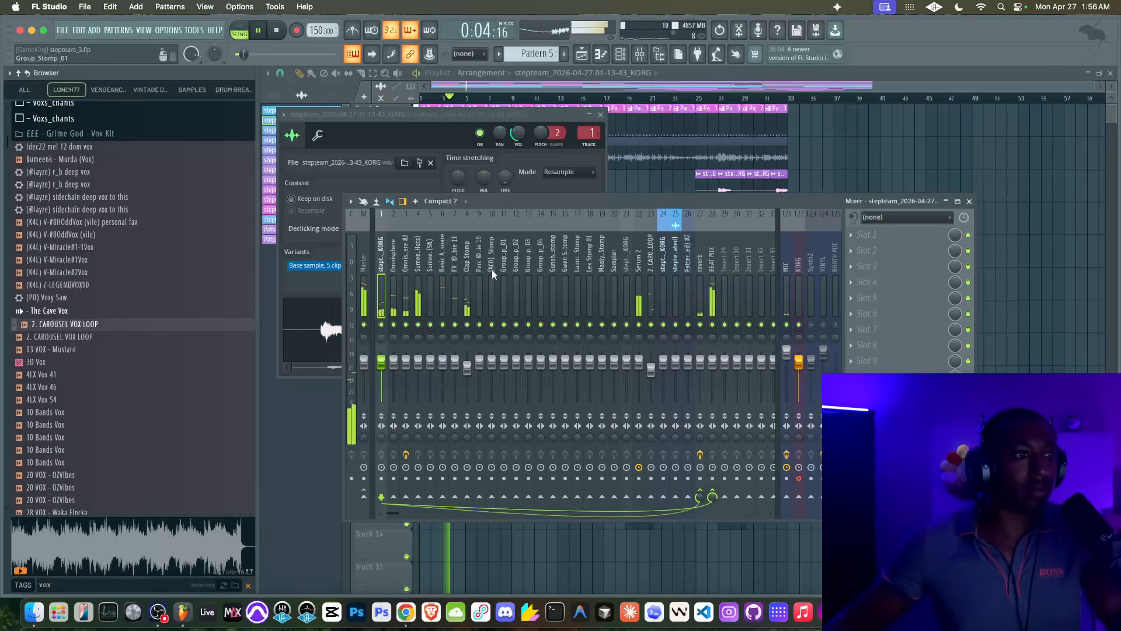
Close the open clip and mixer windows and show the Unsorted channel group in the channel rack
key("F12")
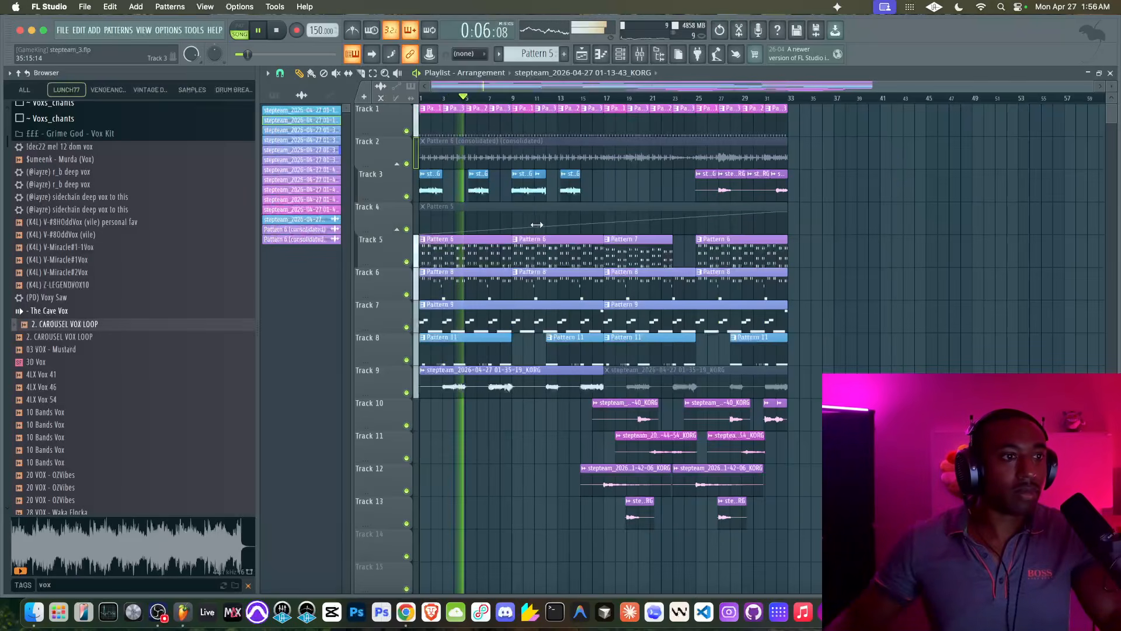
left_click(658, 55)
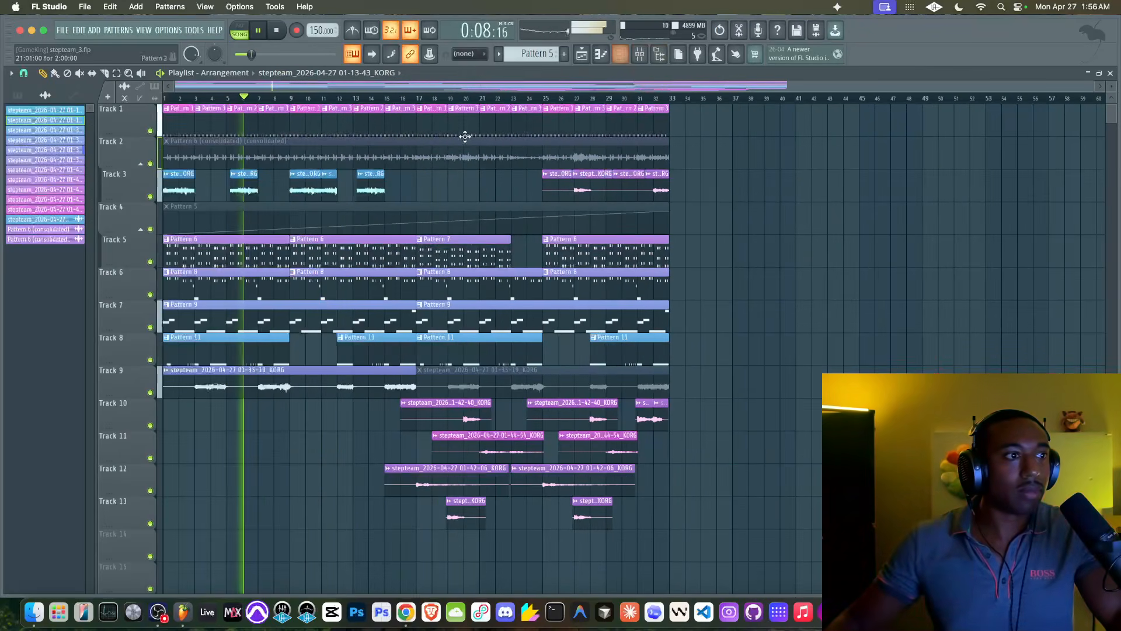
key("F6")
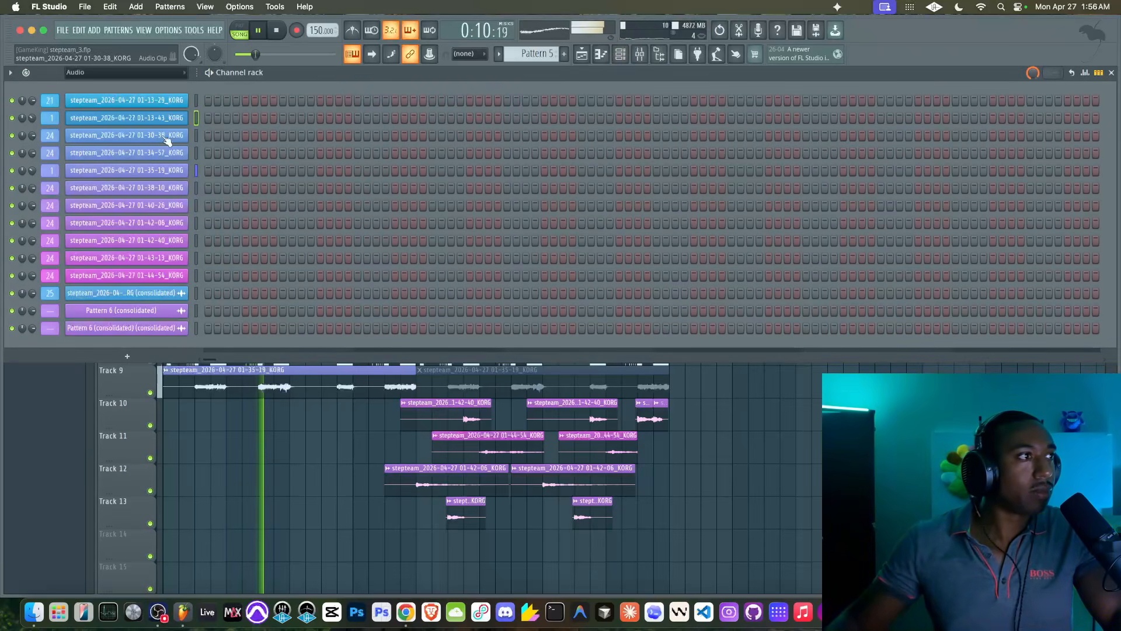
left_click(117, 72)
left_click(87, 110)
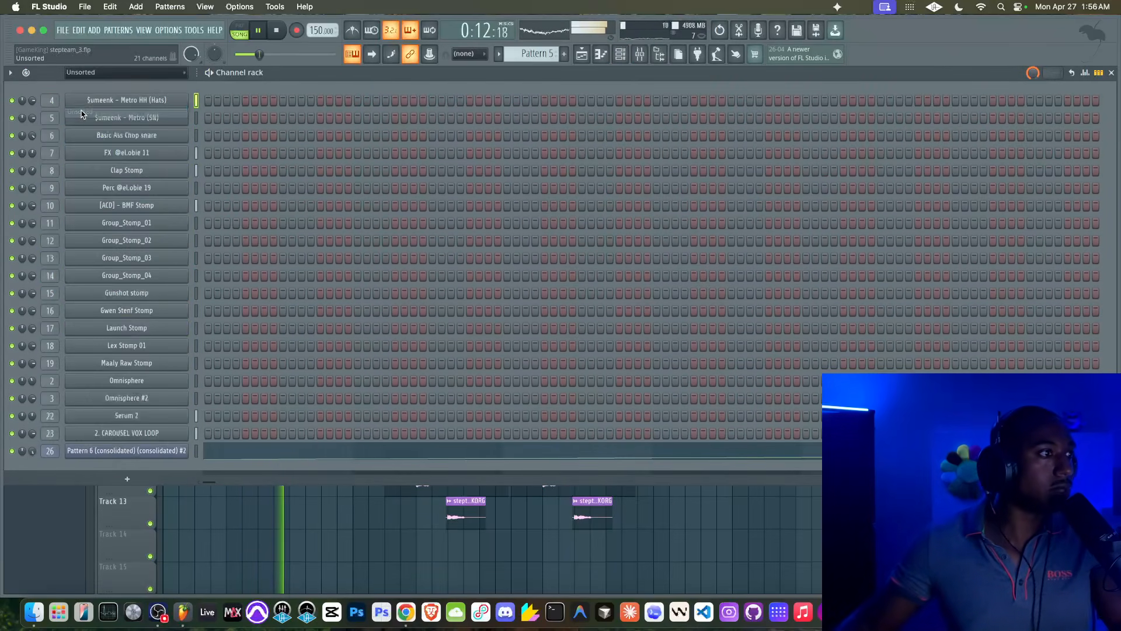
Open the first Omnisphere channel's instrument and audition the brass search results from Affluent Analogue through Barnum Brass Sizzle
left_click(177, 384)
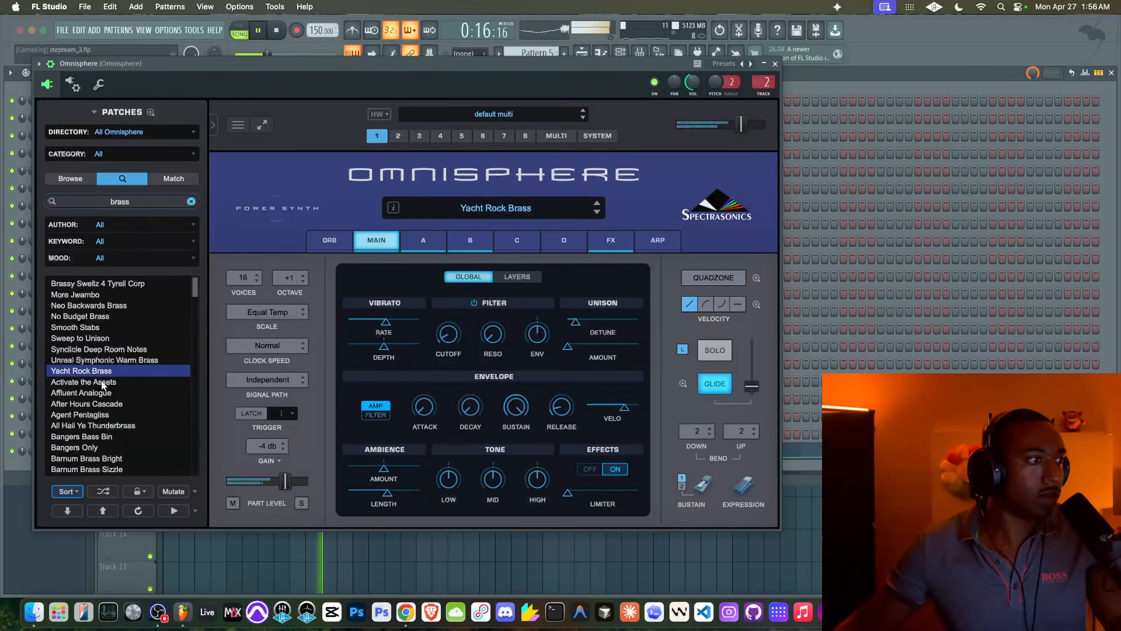
key("Down")
key("Down")
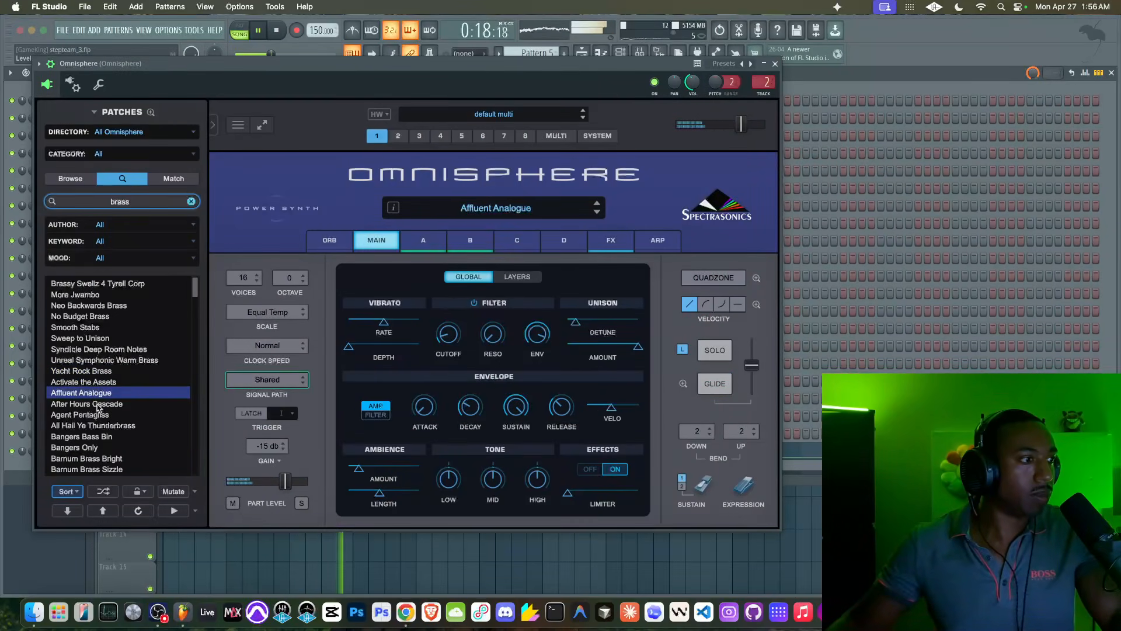
left_click(97, 404)
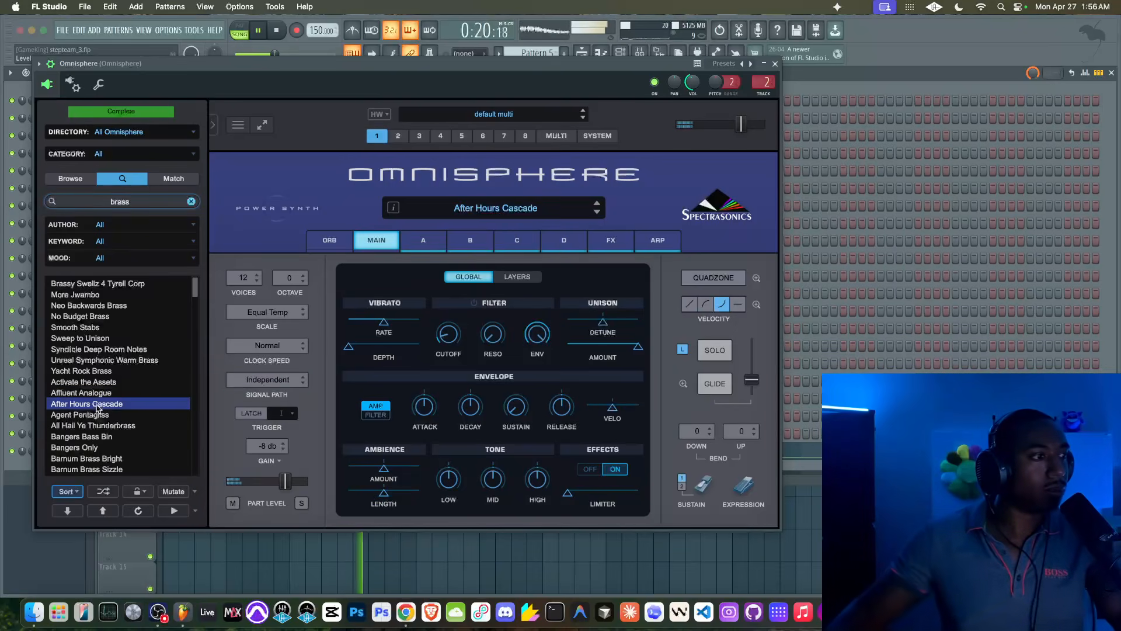
left_click(99, 415)
left_click(102, 426)
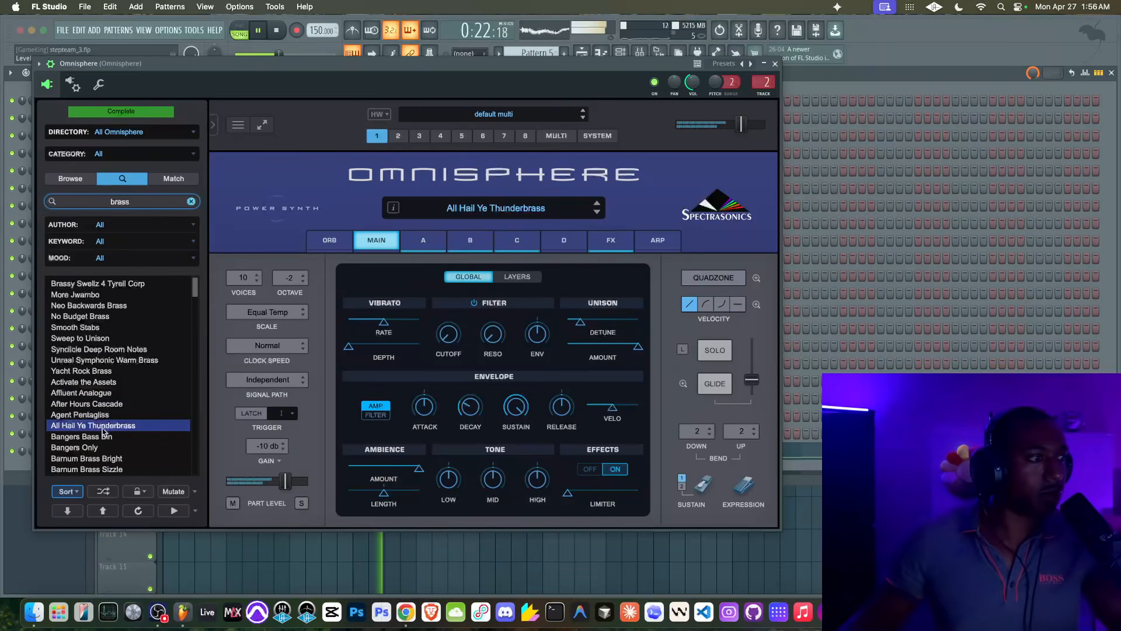
left_click(102, 437)
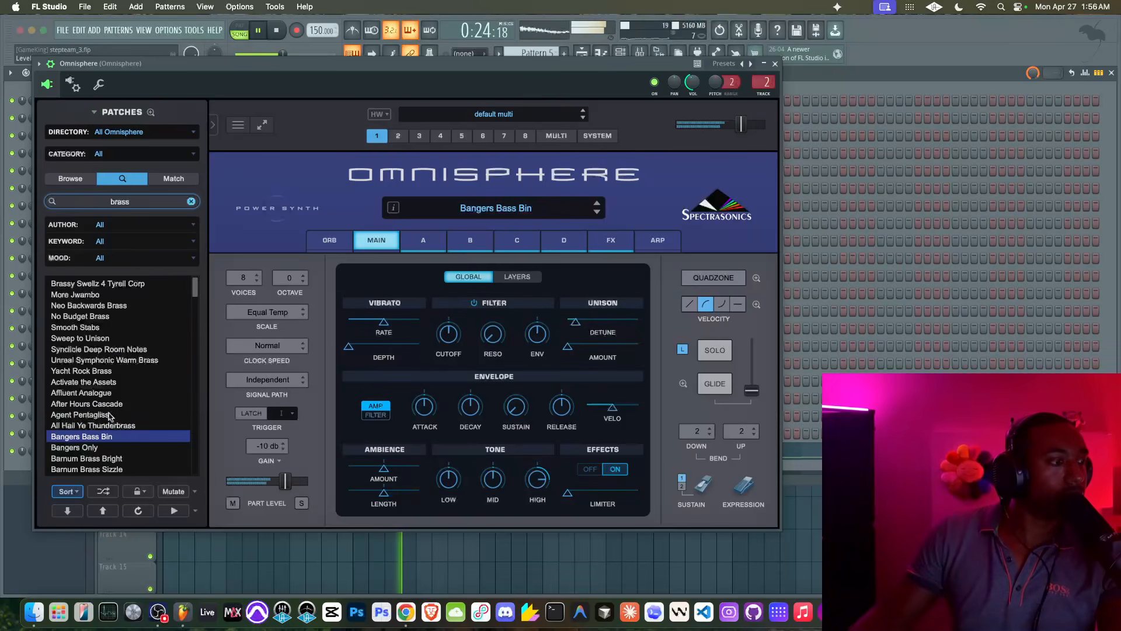
left_click(87, 448)
left_click(106, 469)
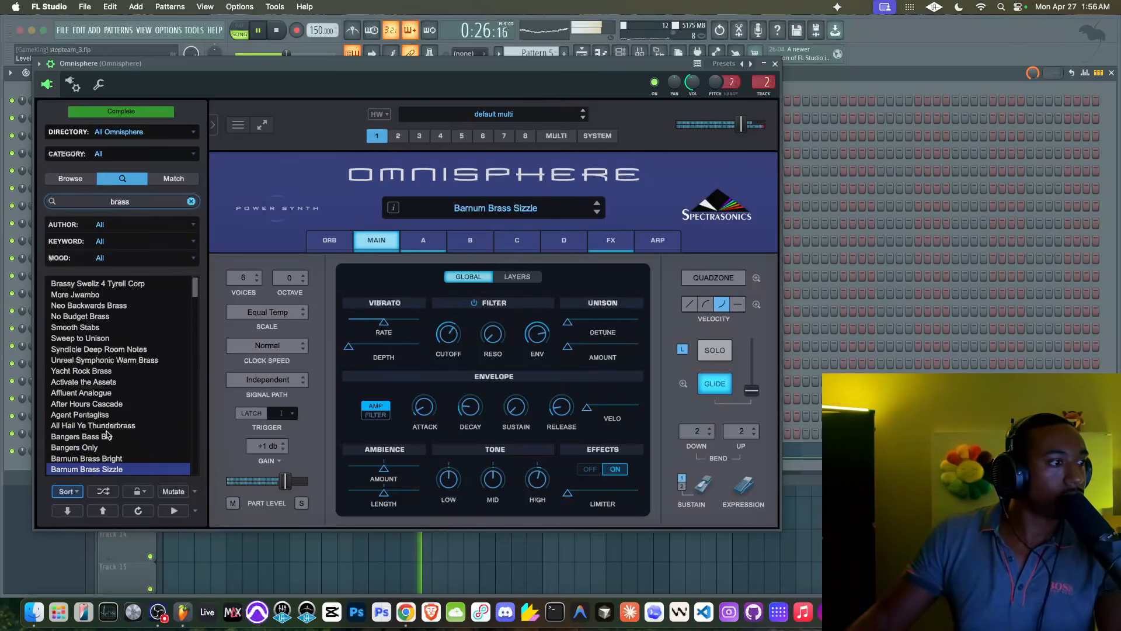
Audition more patches in the brass search results and load Blades of Brass
scroll(106, 435, "down", 5)
left_click(107, 349)
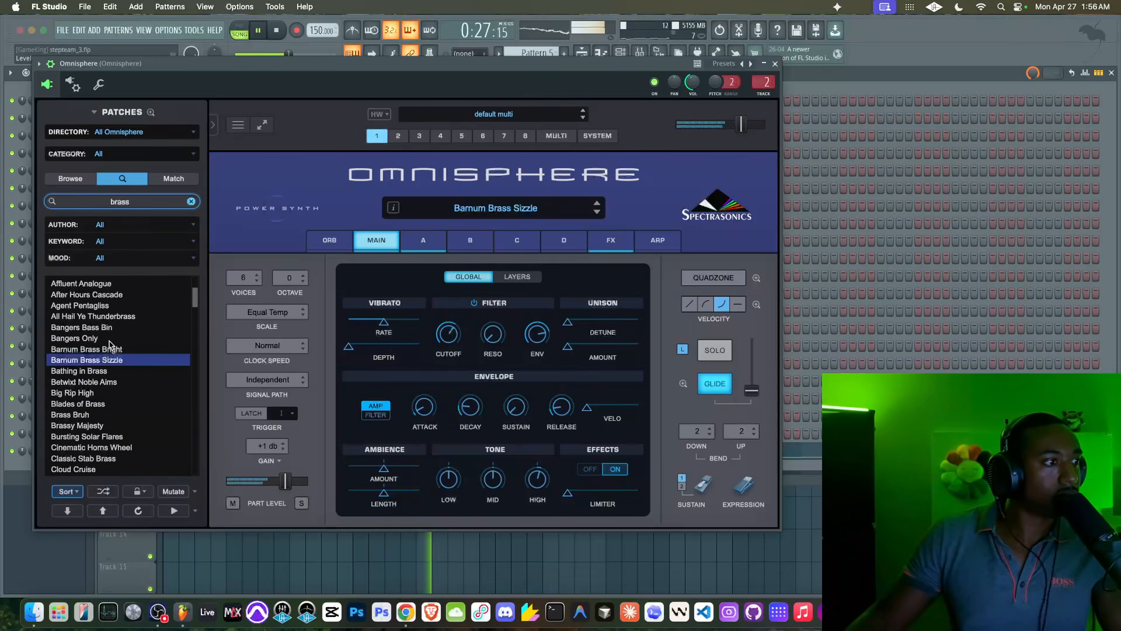
left_click(102, 372)
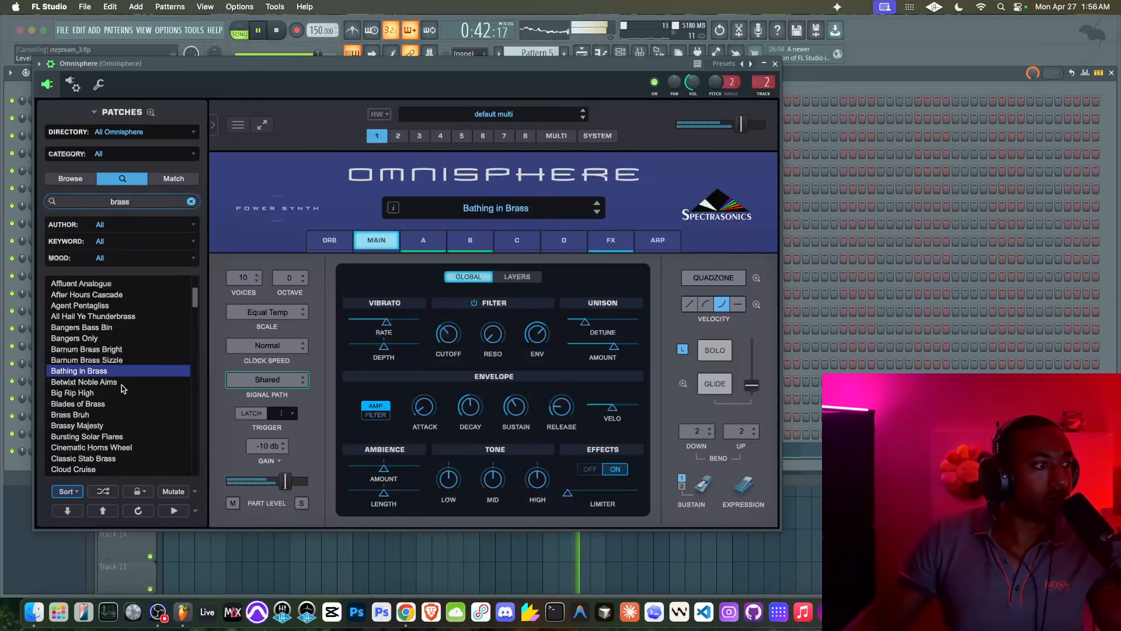
left_click(124, 383)
left_click(109, 393)
left_click(108, 404)
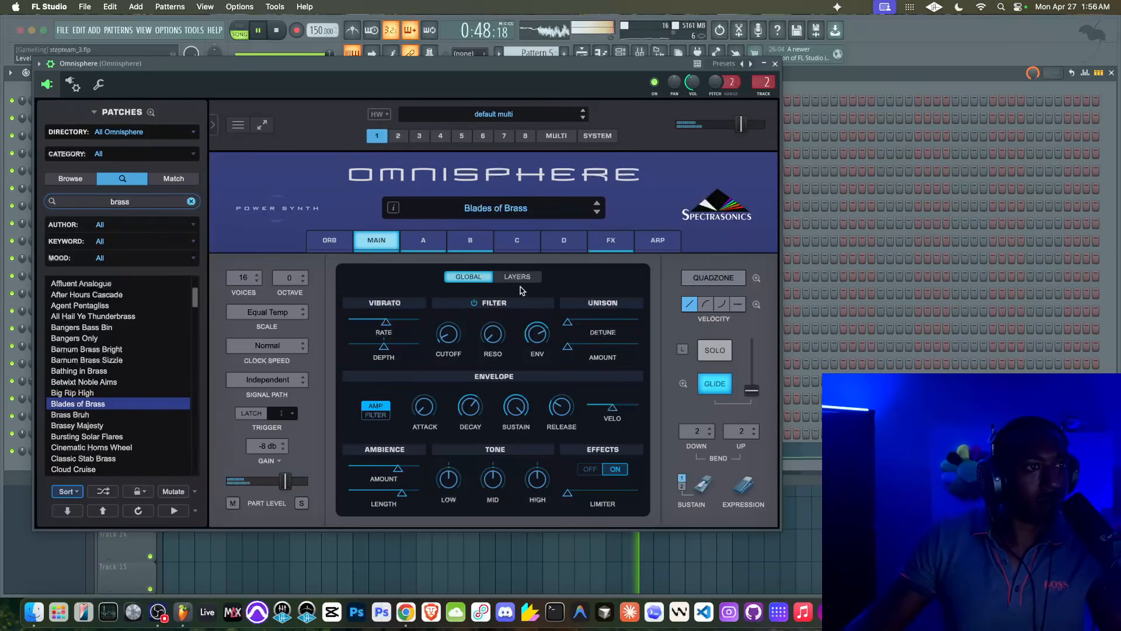
Bypass the Pro-Verb effect in the patch's aux effects rack and close the Omnisphere window
left_click(623, 240)
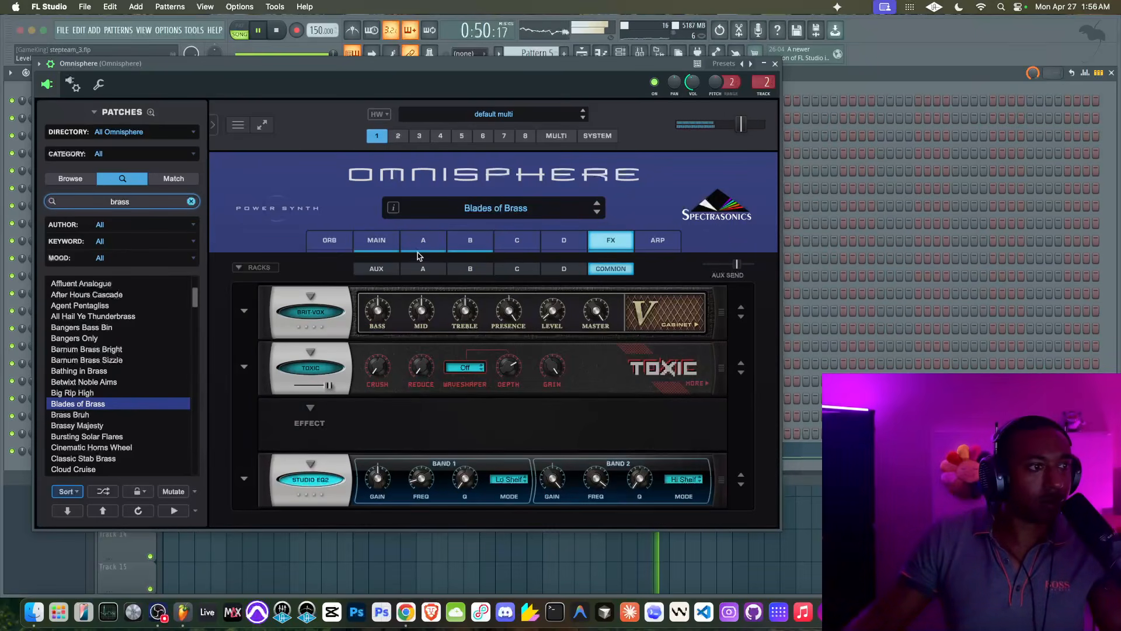
left_click(372, 269)
left_click(326, 366)
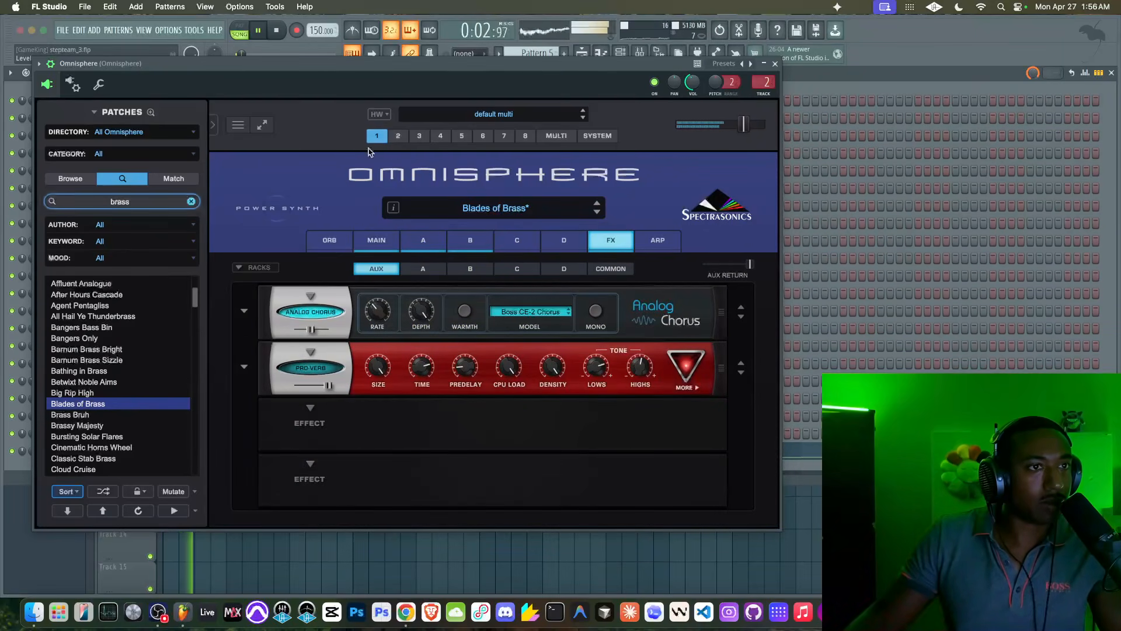
left_click(94, 87)
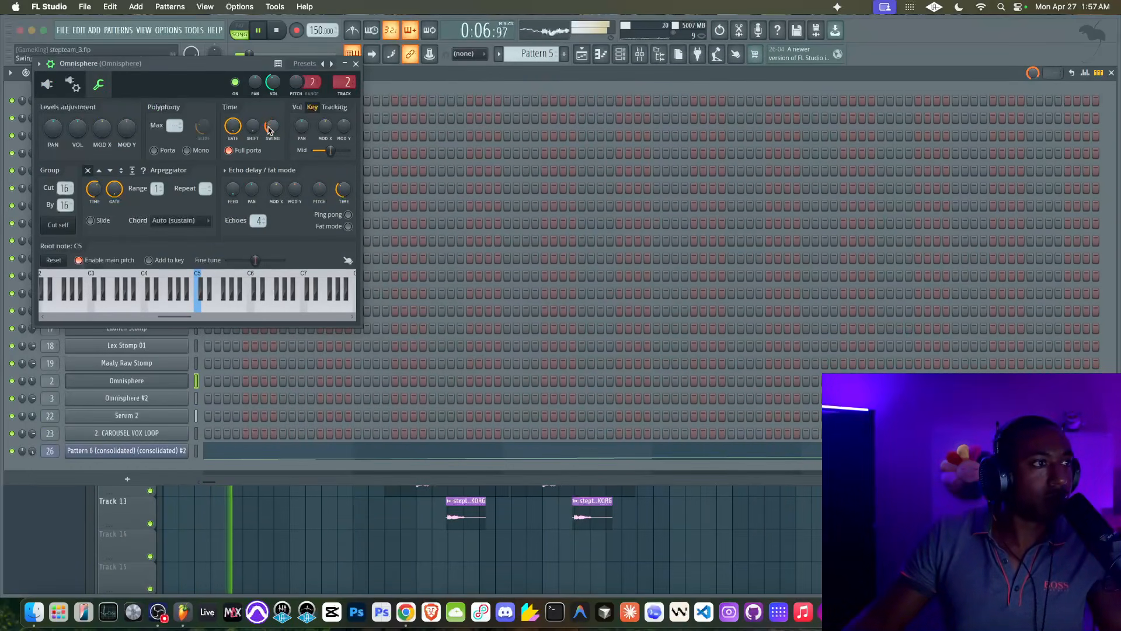
left_click(356, 64)
left_click(359, 474)
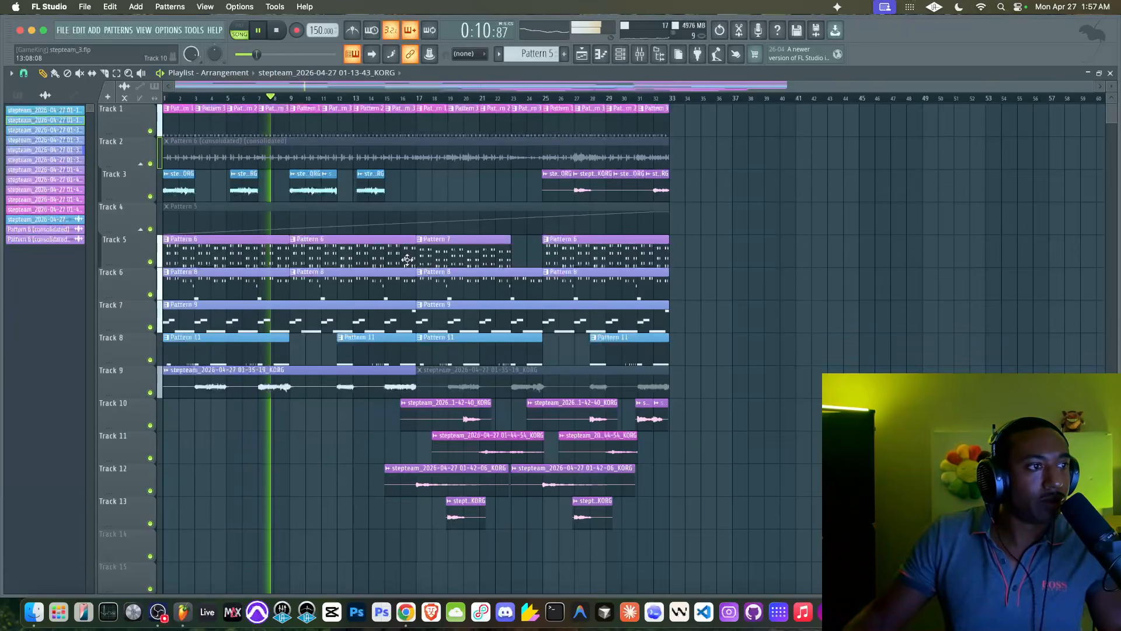
key("F6")
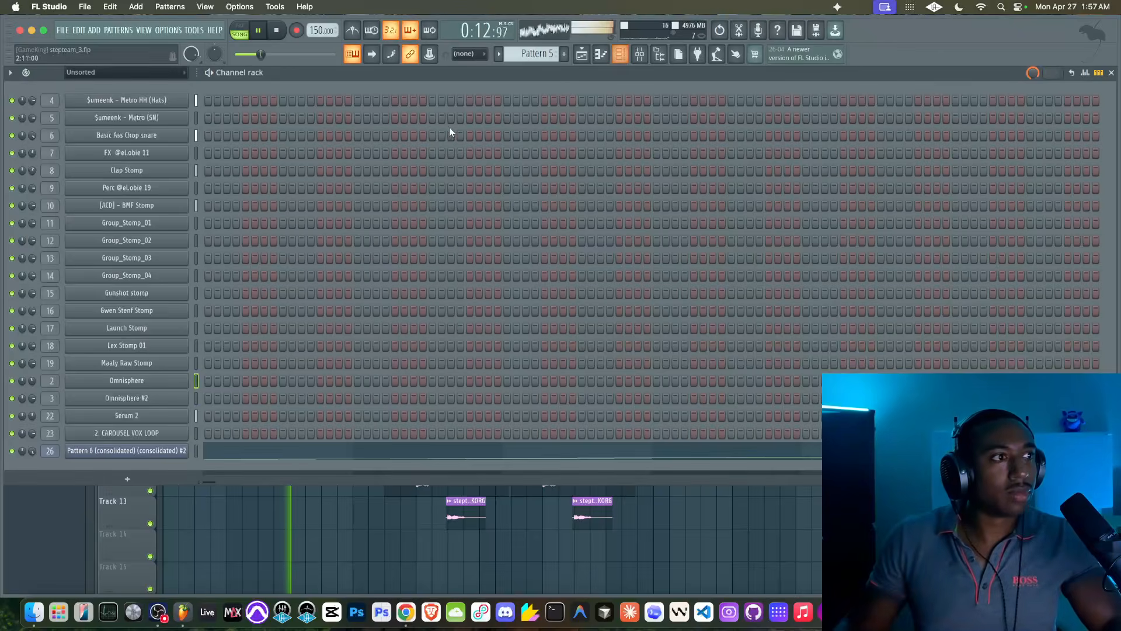
scroll(549, 53, "up", 2)
key("space")
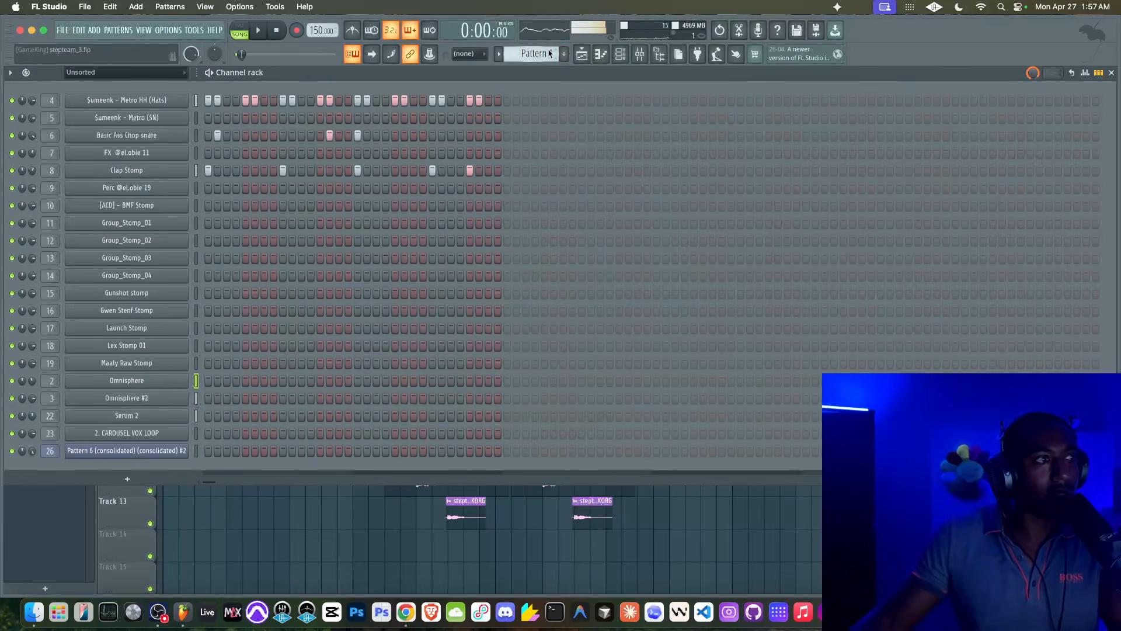
left_click(405, 607)
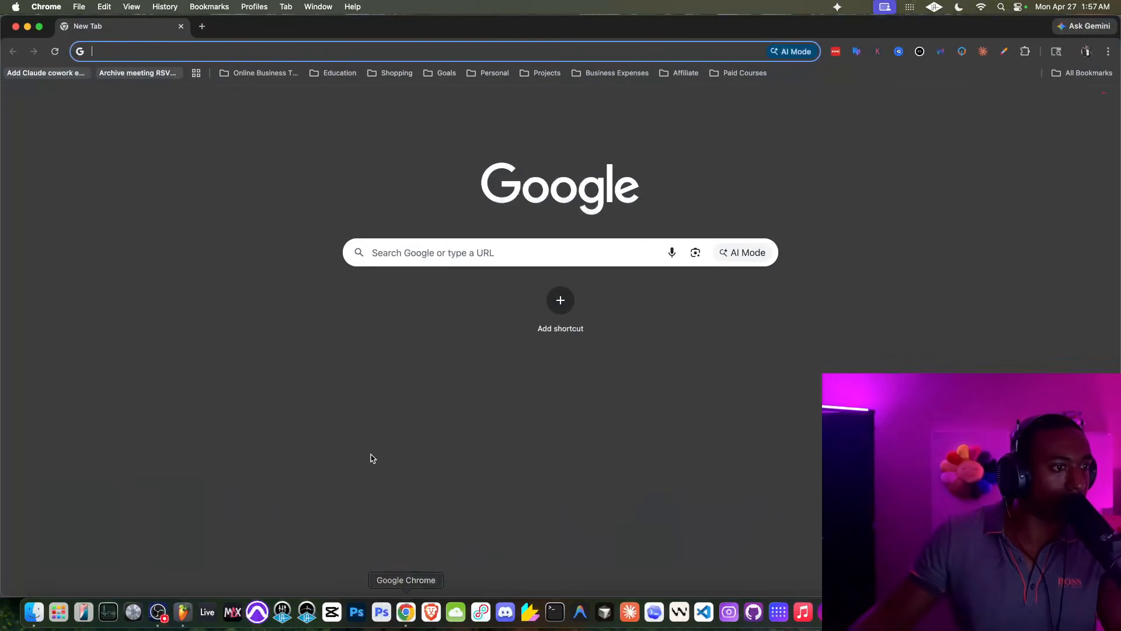
key("super+Tab")
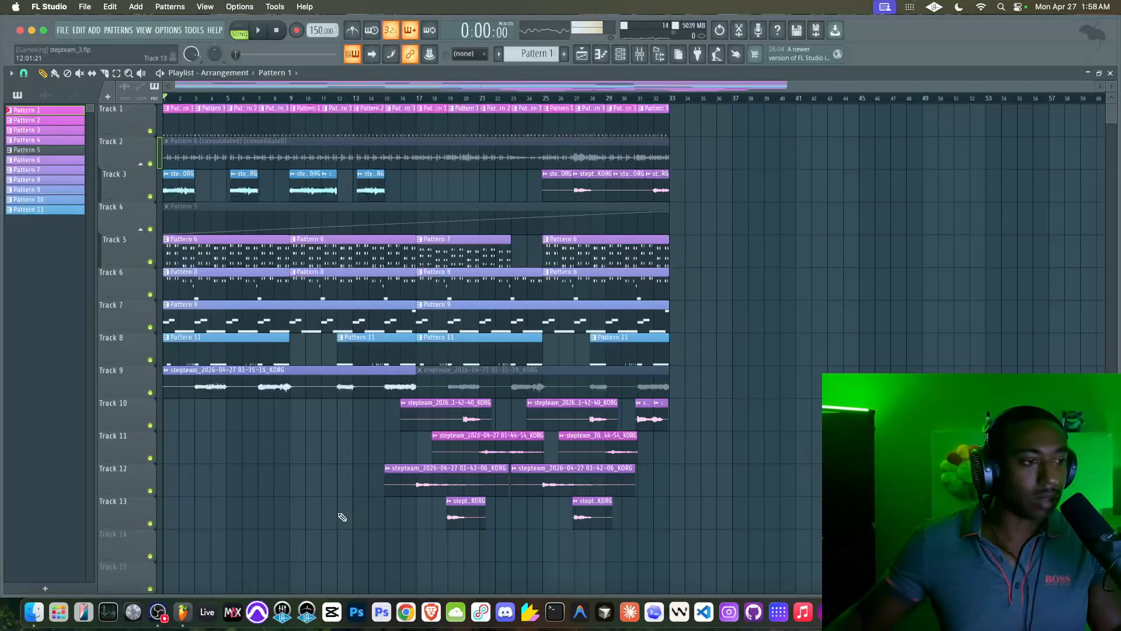
key("space")
key("F6")
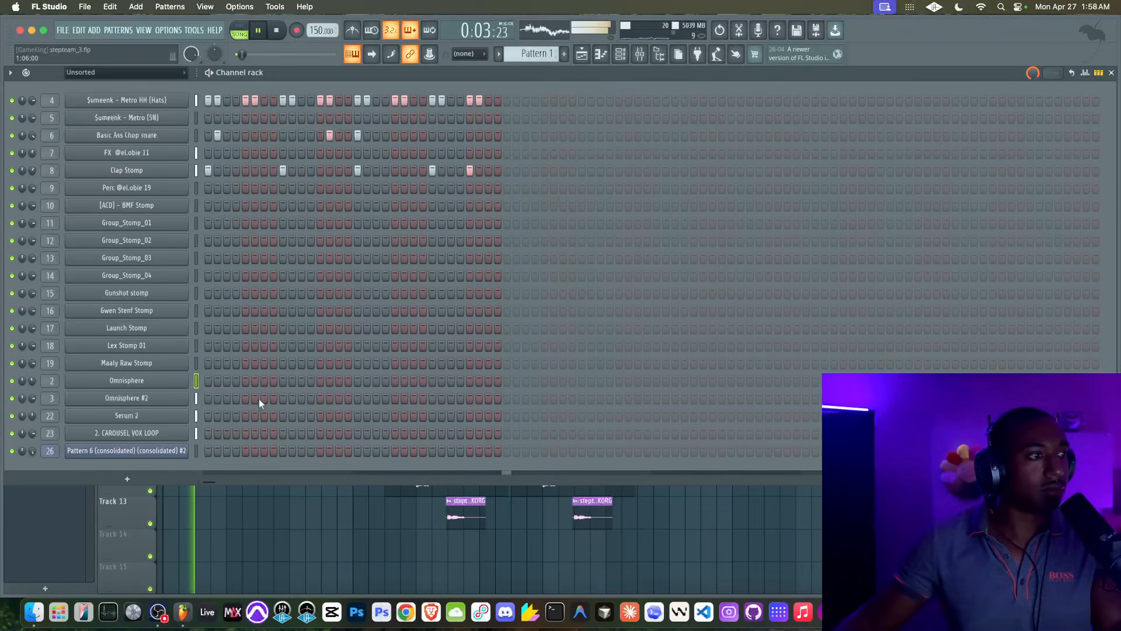
key("F6")
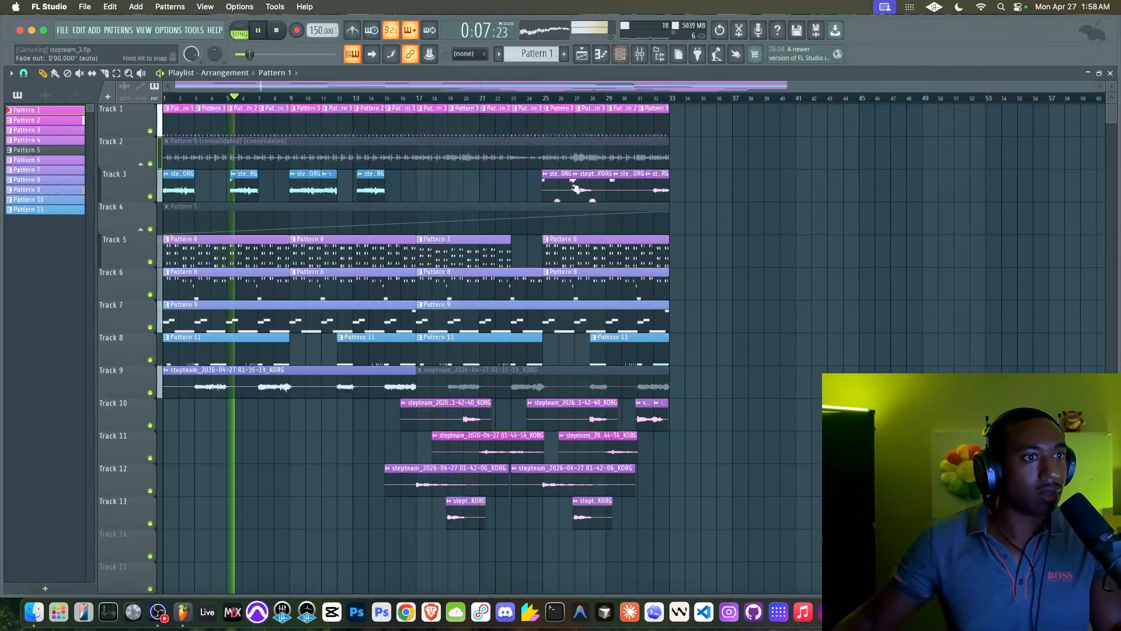
Open the first Pattern 6 clip on Track 5 in the piano roll and preview its Omnisphere chords
key("space")
double_click(220, 252)
key("shift+1")
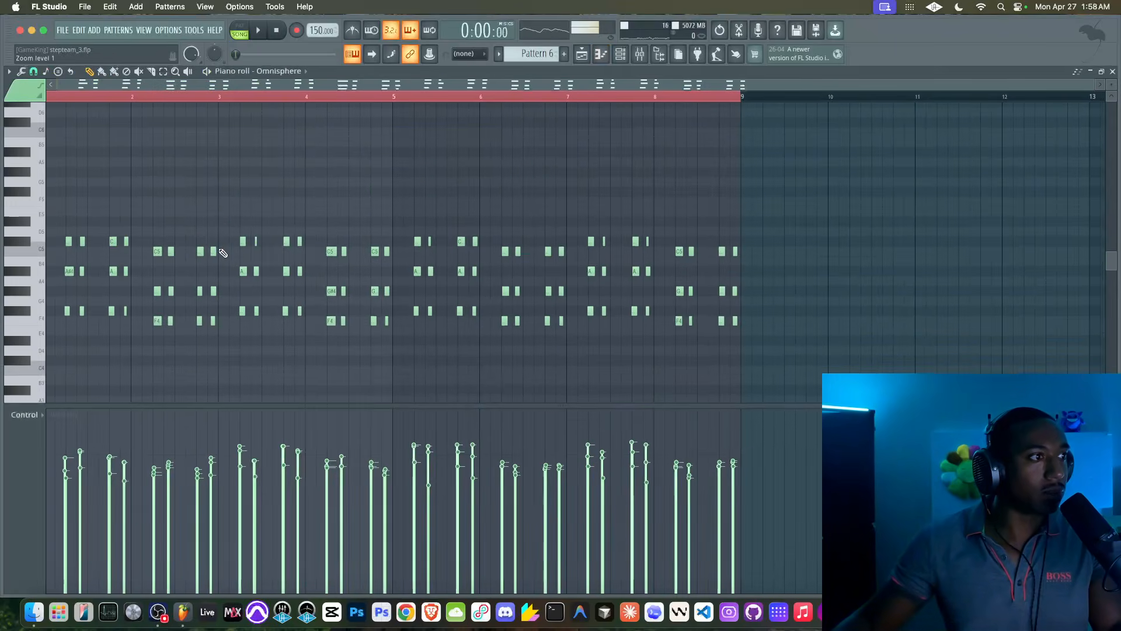
scroll(222, 252, "up", 2)
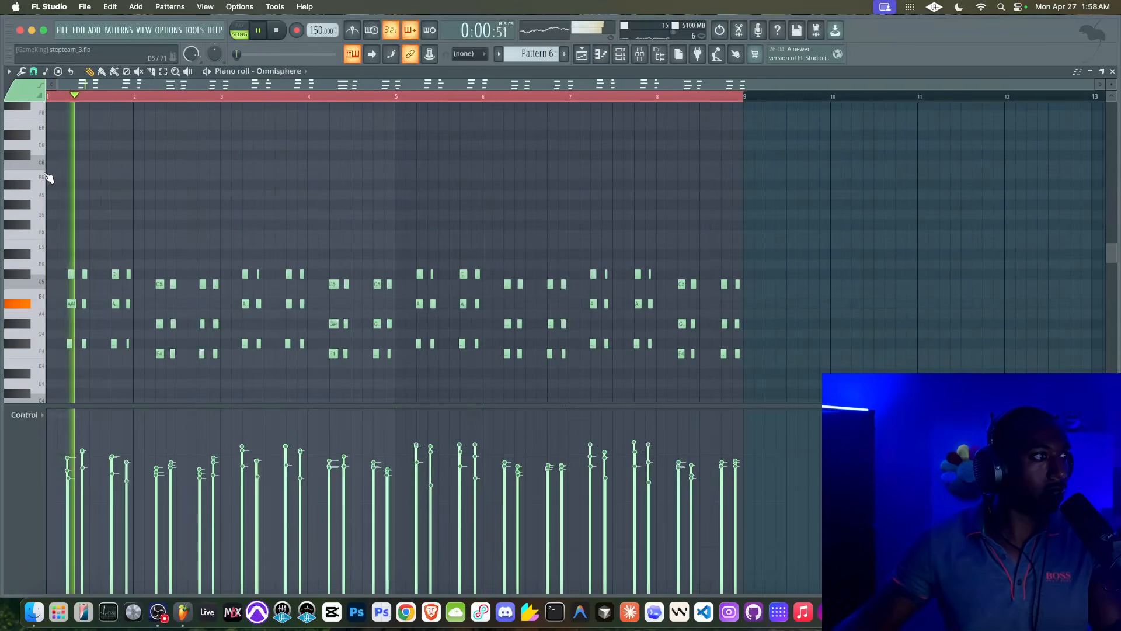
key("space")
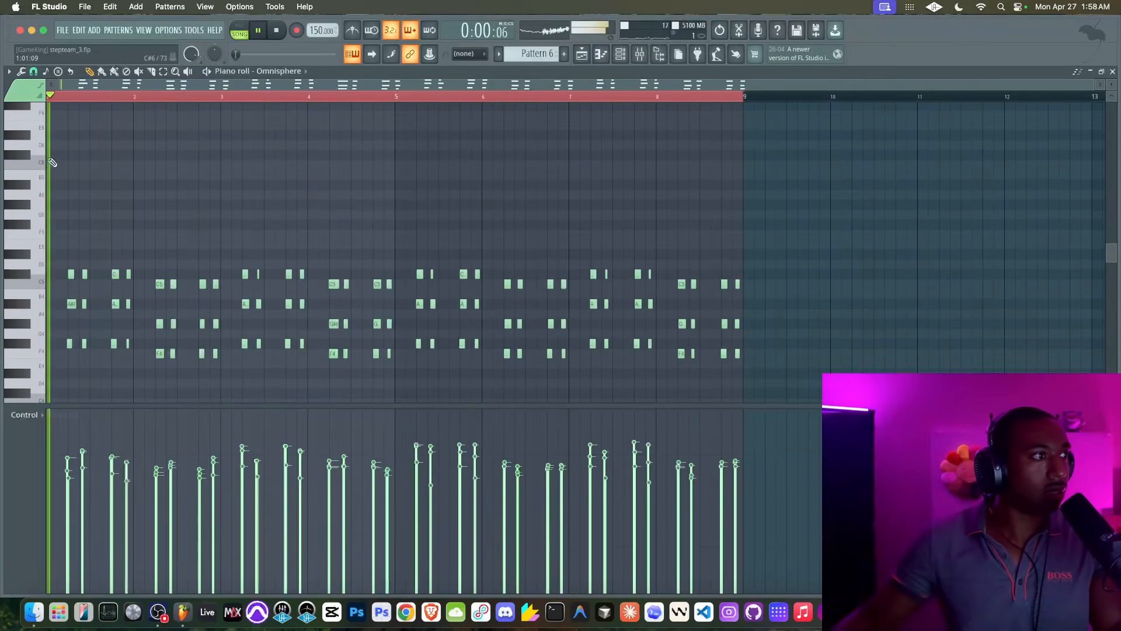
scroll(83, 165, "up", 2)
key("space")
Set the piano roll snap to 1/4 beat and draw a descending C#6, C6, A#5 run of one-step notes at the end of bar 1
left_click(33, 71)
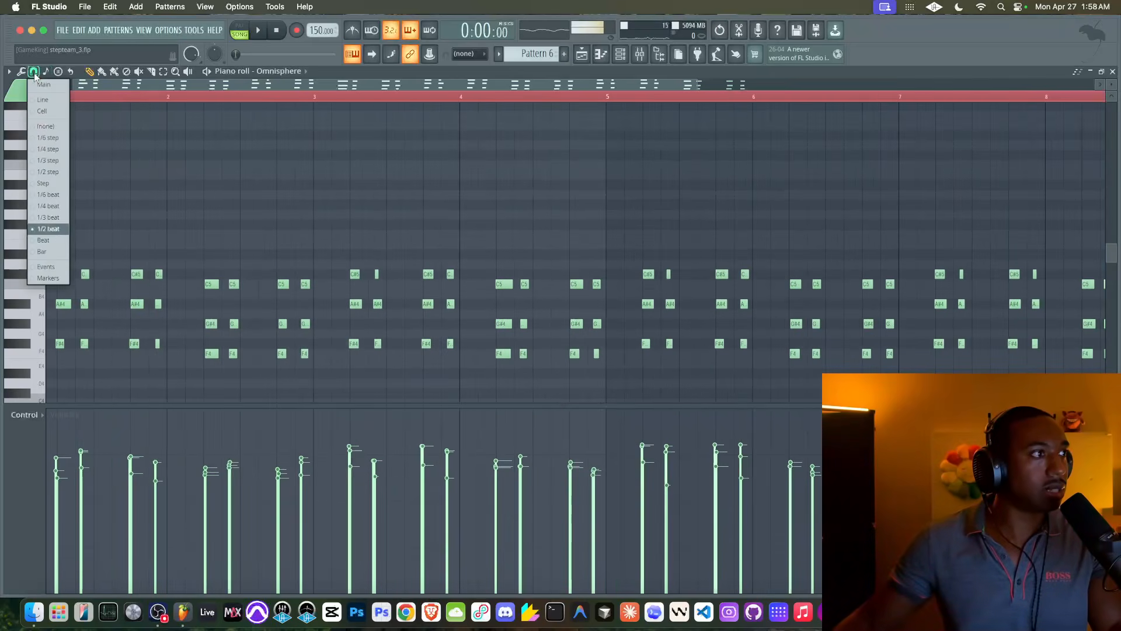
left_click(52, 208)
key("space")
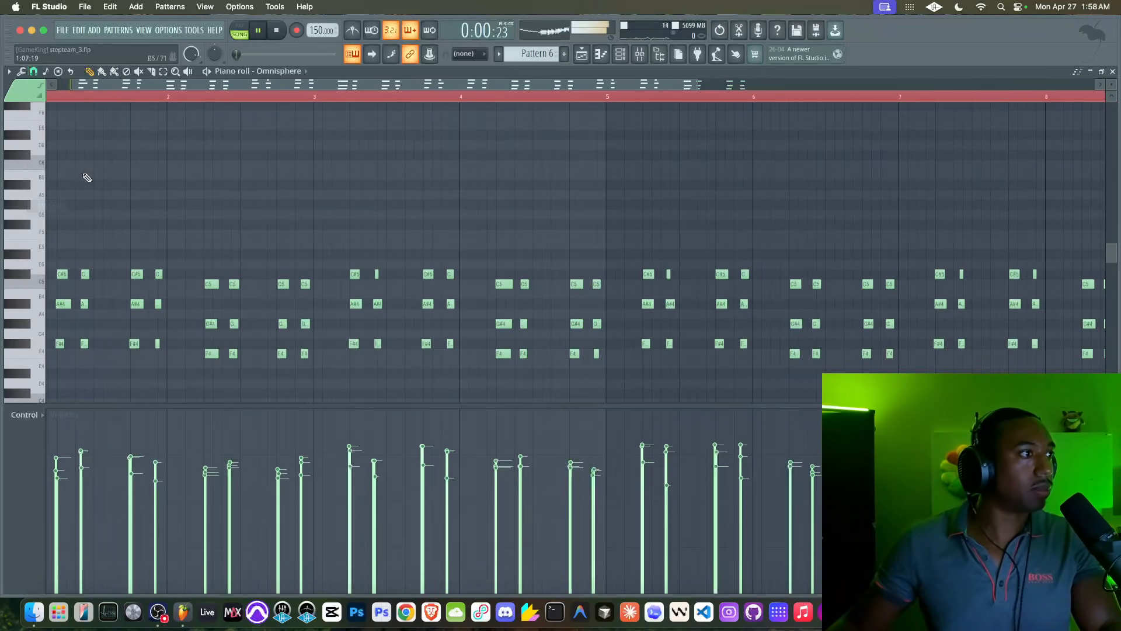
key("space")
left_click(132, 165)
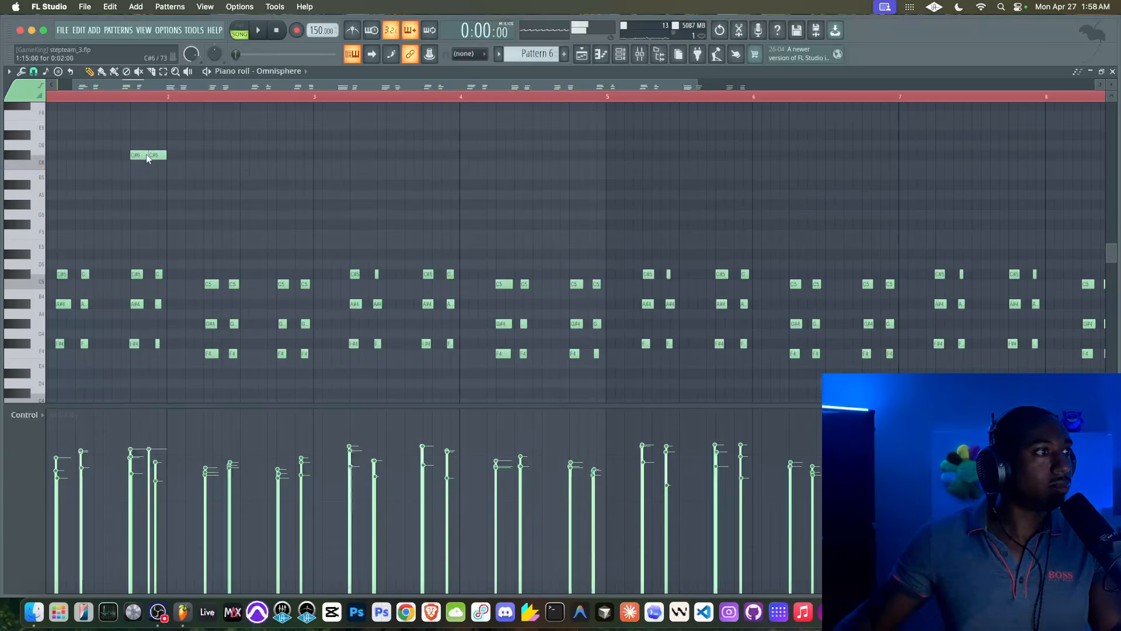
left_click_drag(150, 154, 134, 155)
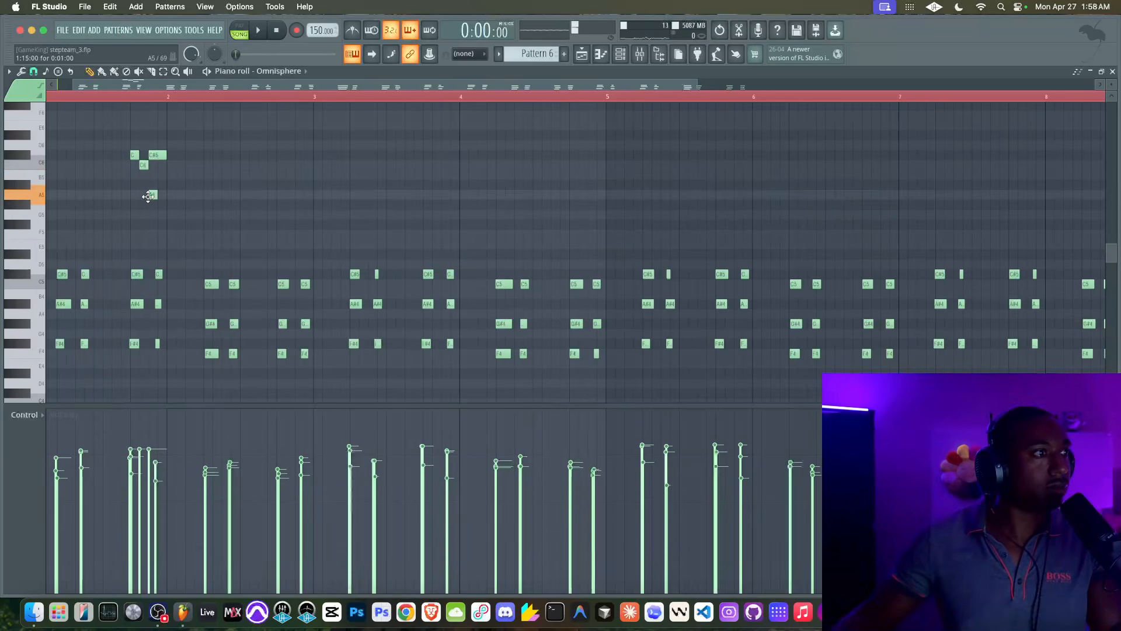
right_click(157, 156)
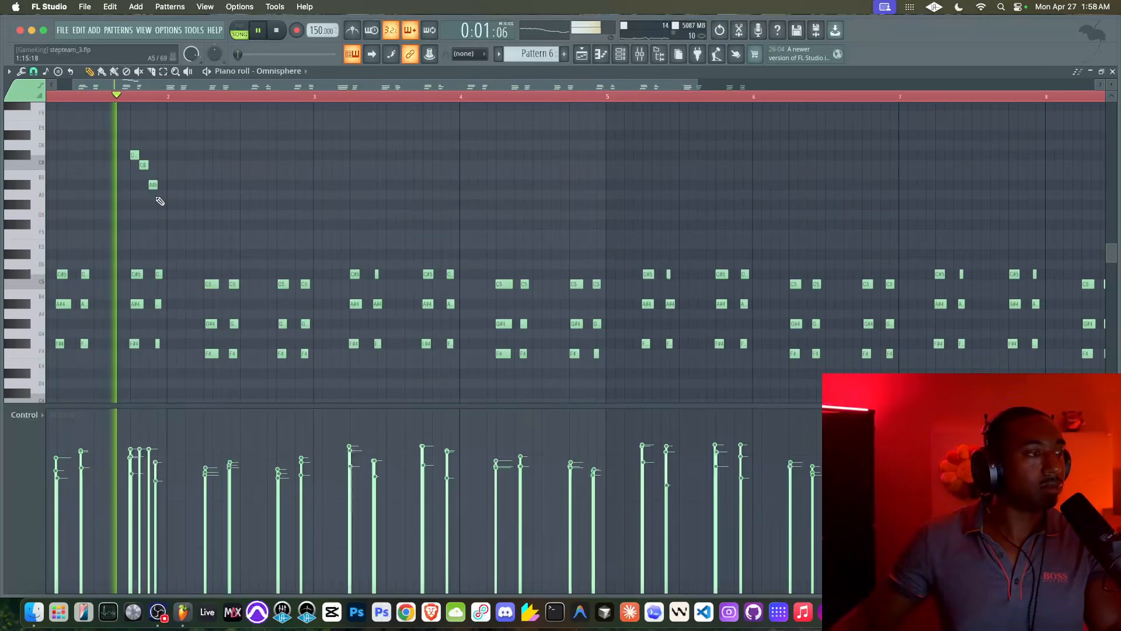
Copy the descending three-note run to the ends of bars 3, 5 and 7 and play the pattern back
left_click_drag(175, 199, 429, 153)
left_click_drag(477, 220, 718, 151)
scroll(717, 150, "down", 3)
scroll(718, 151, "down", 2)
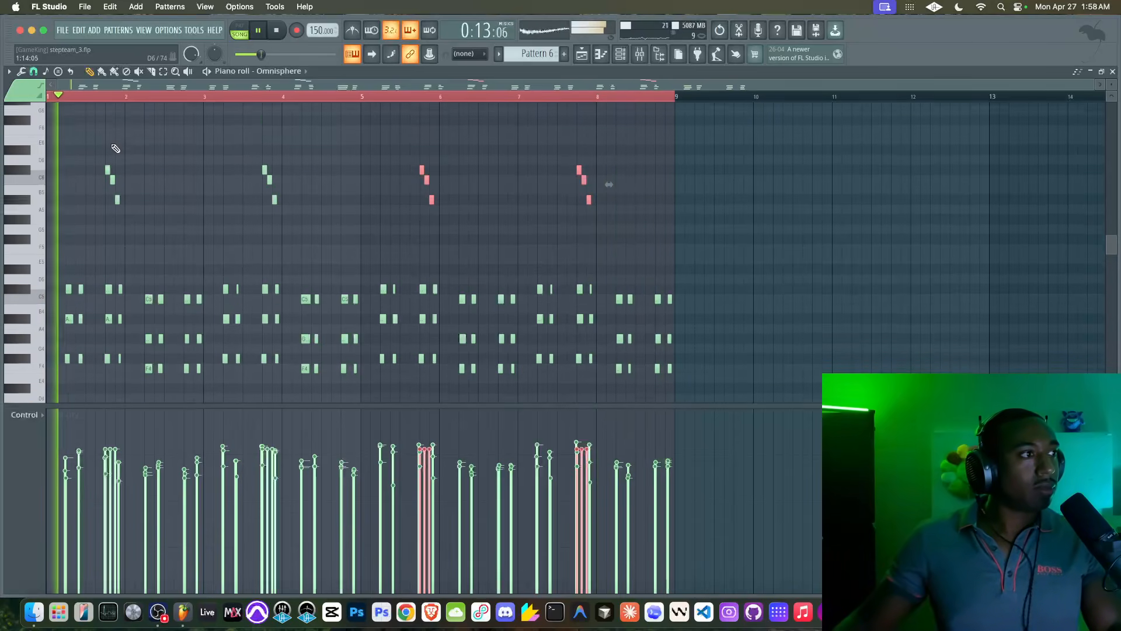
scroll(87, 171, "up", 2)
key("space")
Add an F6 note at the start of bar 1, extend it to 12 steps and preview it
left_click(49, 145)
key("space")
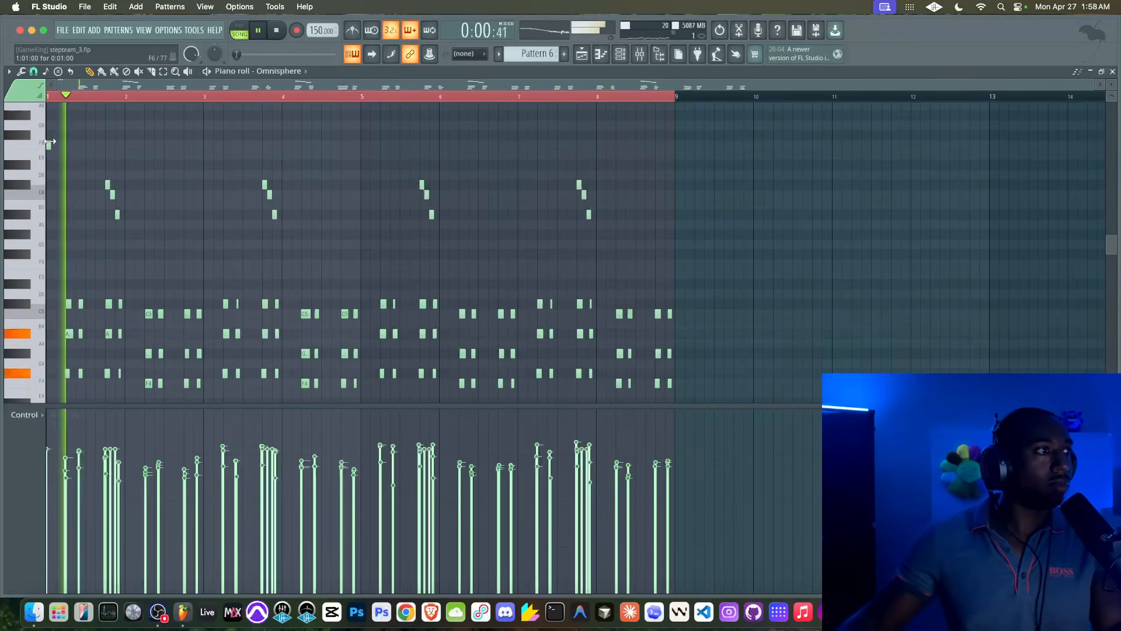
left_click_drag(50, 144, 108, 144)
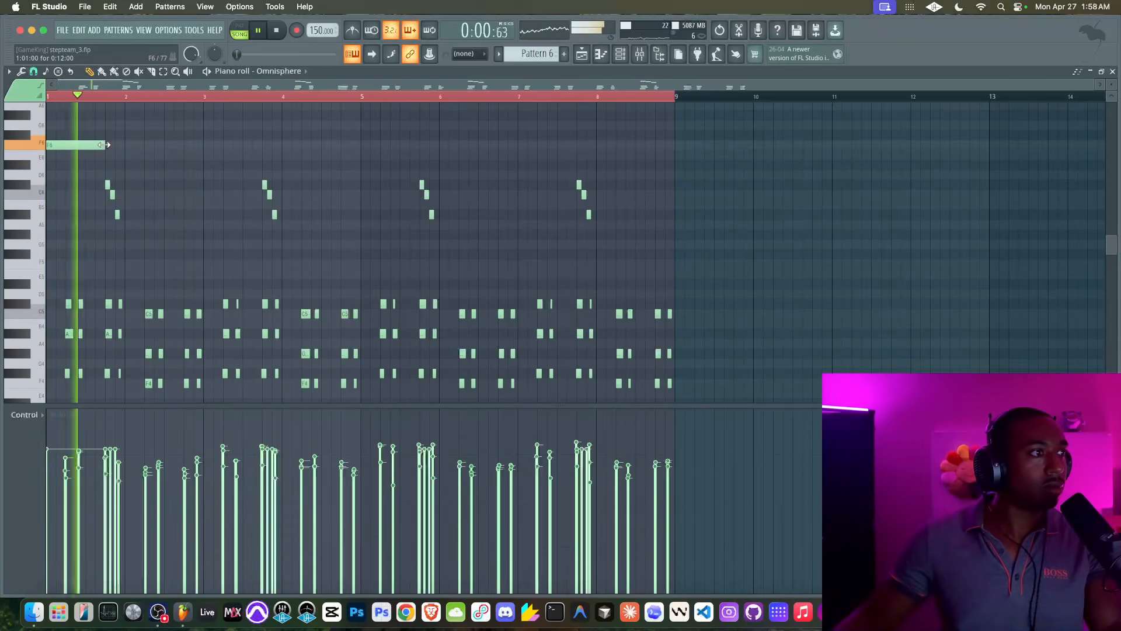
key("space")
Add C6 at the start of bar 2 and G#5 halfway through it, each 8 steps long, and preview them
left_click(128, 195)
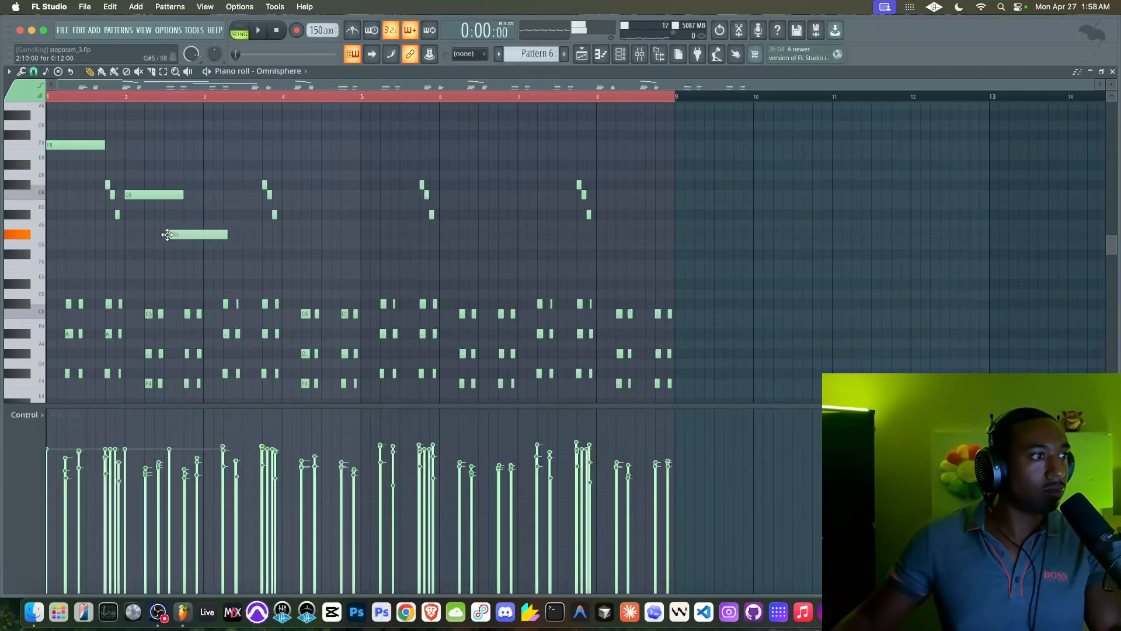
left_click_drag(168, 234, 165, 235)
key("space")
left_click_drag(183, 195, 164, 196)
left_click_drag(218, 235, 156, 189)
key("space")
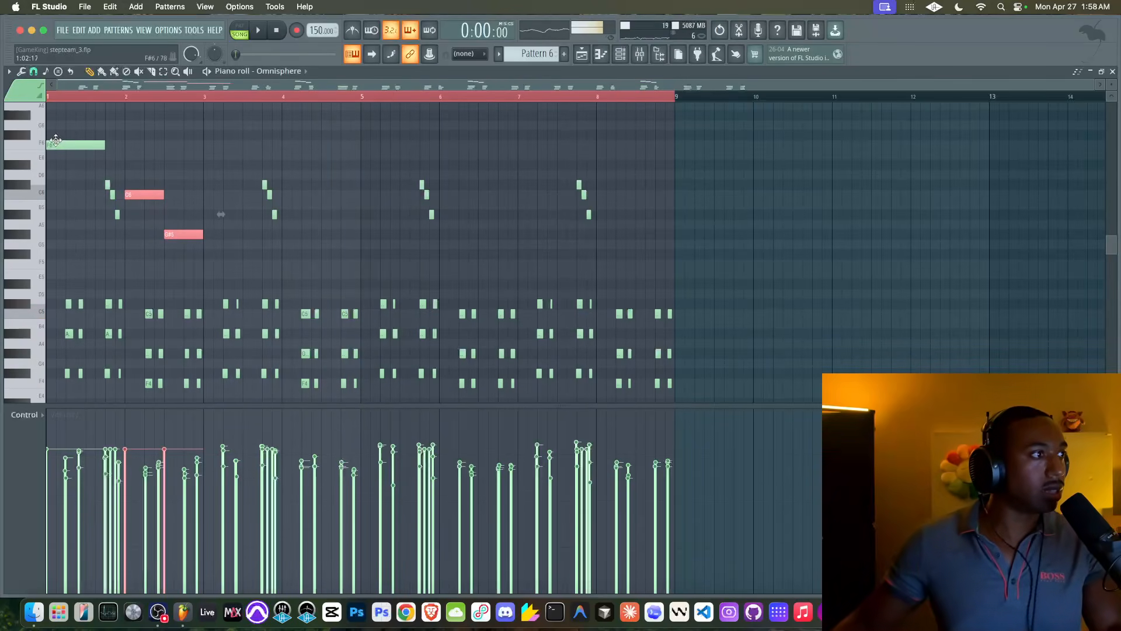
Duplicate the long F6, C6 and G#5 melody notes into bars 3 and 4 and preview the result
left_click(54, 142, "shift")
left_click_drag(54, 142, 210, 141)
key("space")
left_click(235, 179, "super")
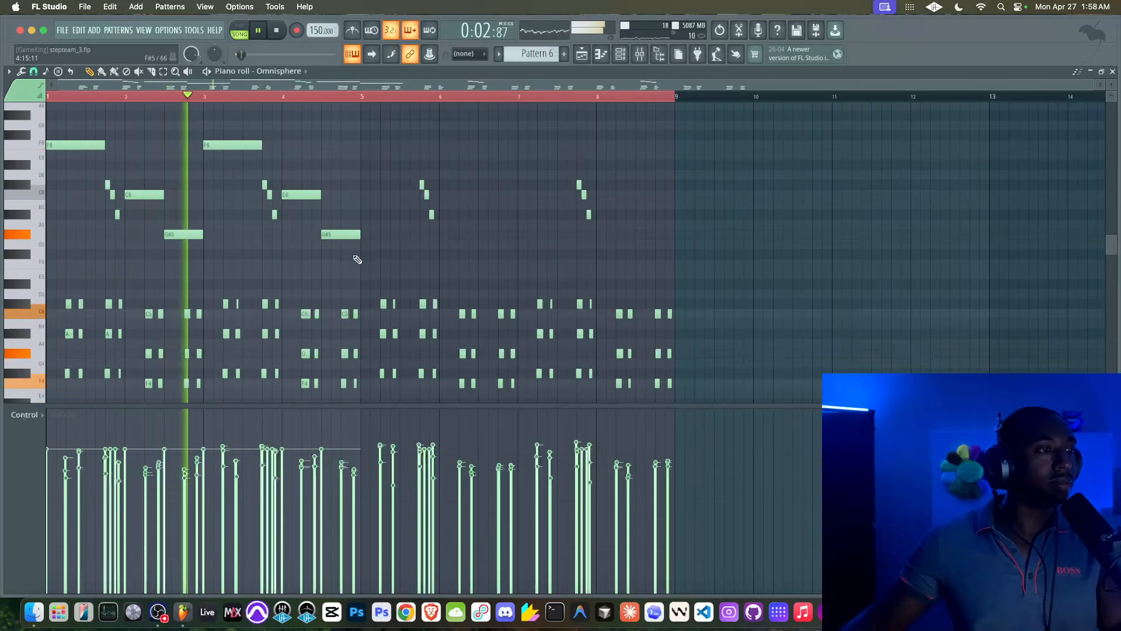
key("space")
Lower the long F6 note at the start of bar 3 to D#6
left_click_drag(231, 140, 220, 192)
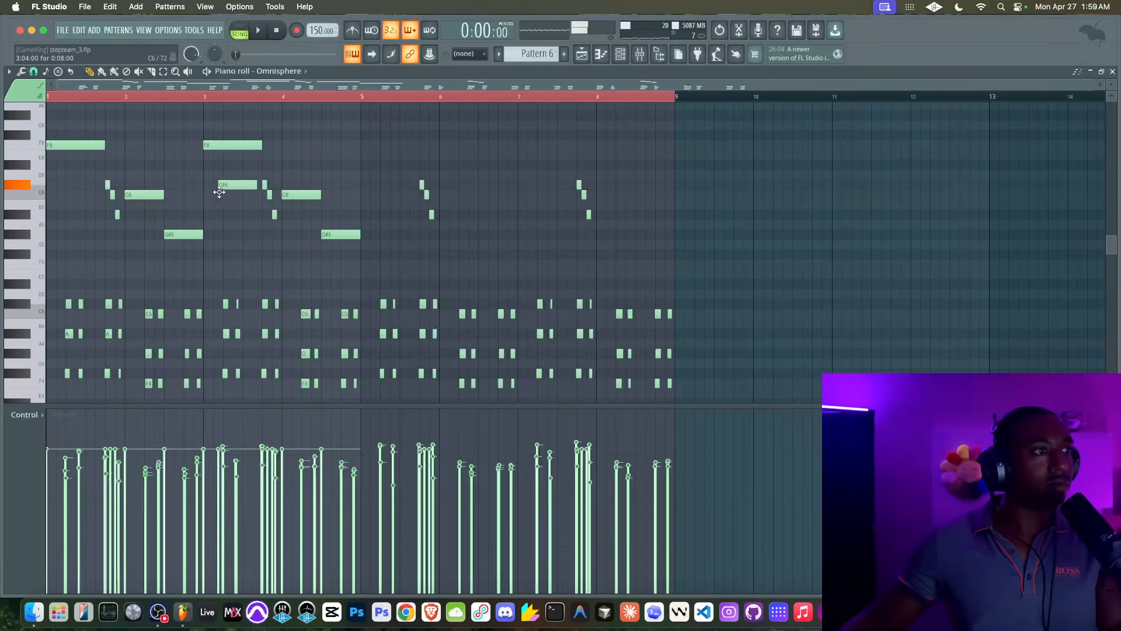
mouse_move(219, 147)
left_mouse_down()
mouse_move(217, 179)
mouse_move(217, 167)
left_mouse_up()
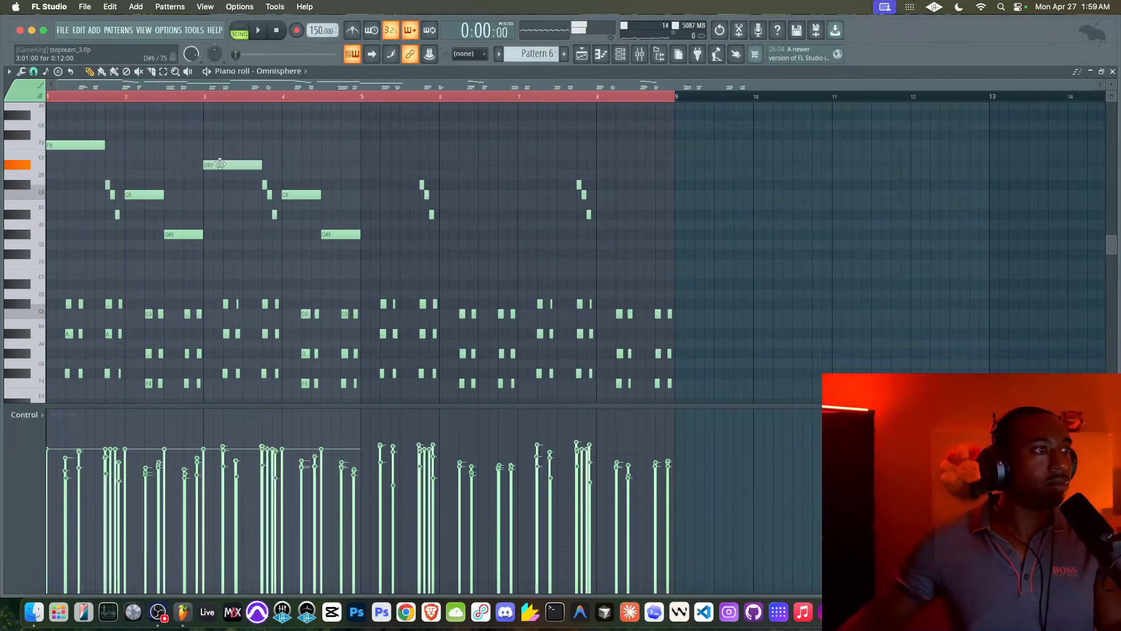
Delete the short melody notes in bars 5 to 8 and duplicate the bar 1 to 4 melody into those bars
key("space")
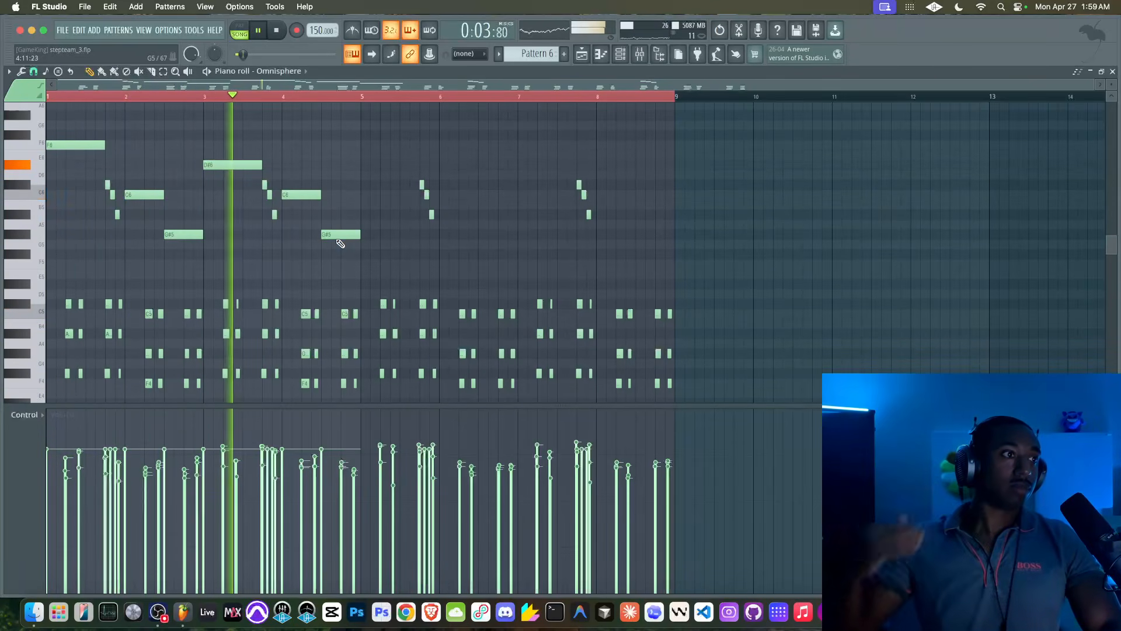
left_click_drag(396, 268, 84, 111)
left_click_drag(656, 245, 412, 142)
key("Delete")
left_click_drag(444, 278, 2, 140)
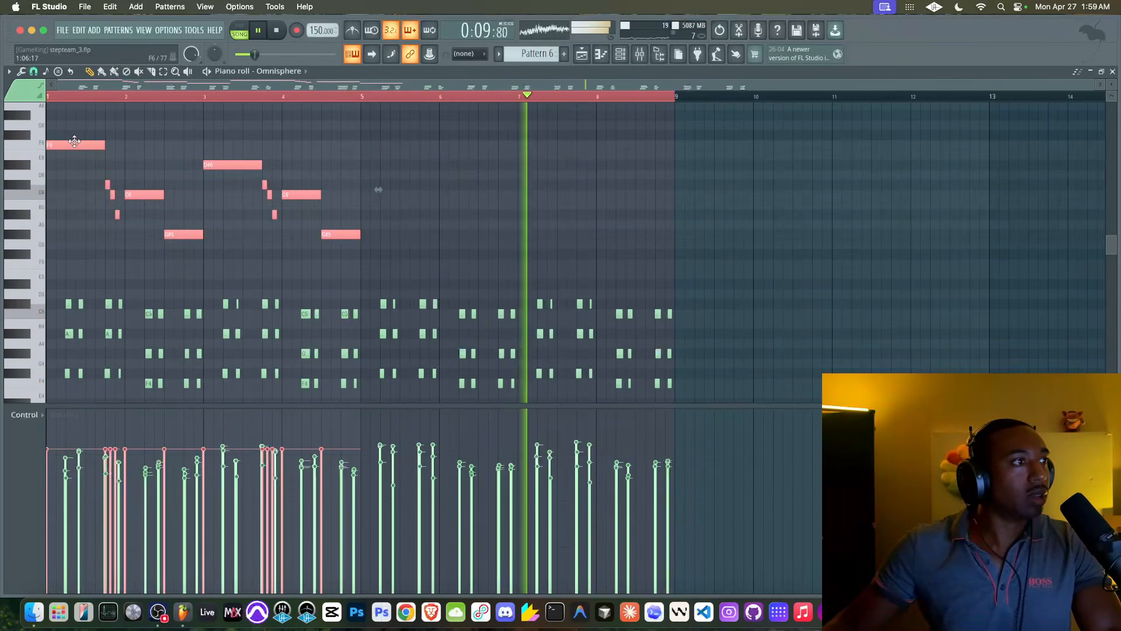
key("ctrl+b")
key("space")
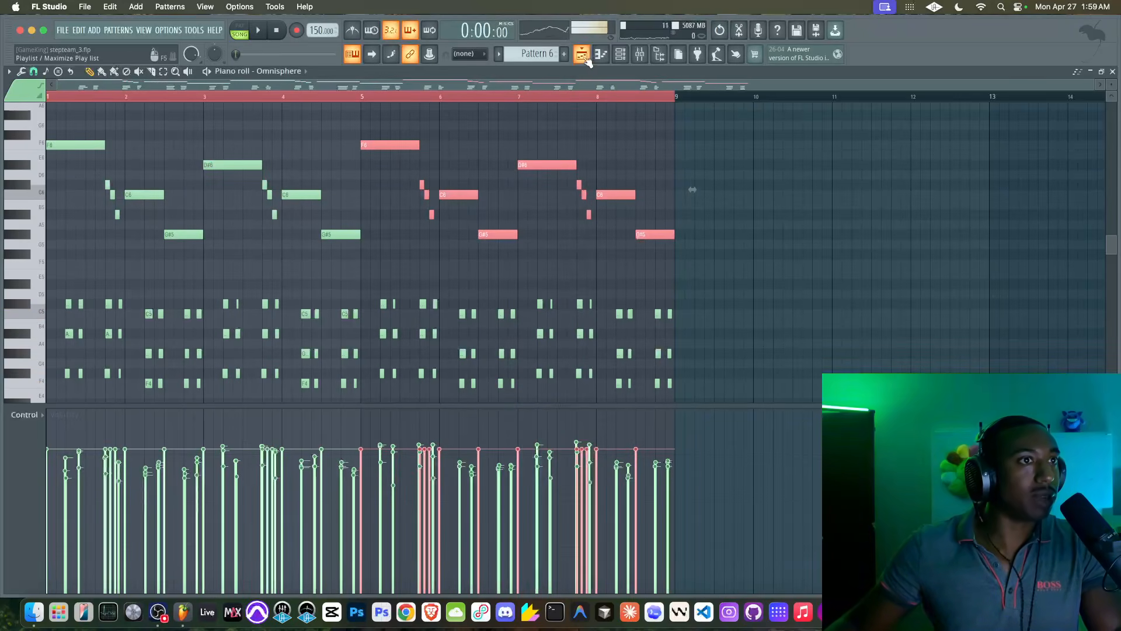
Play the song and inspect the main, layer A and effects settings of the Omnisphere channel's Blades of Brass patch
left_click(621, 56)
key("space")
left_click(623, 57)
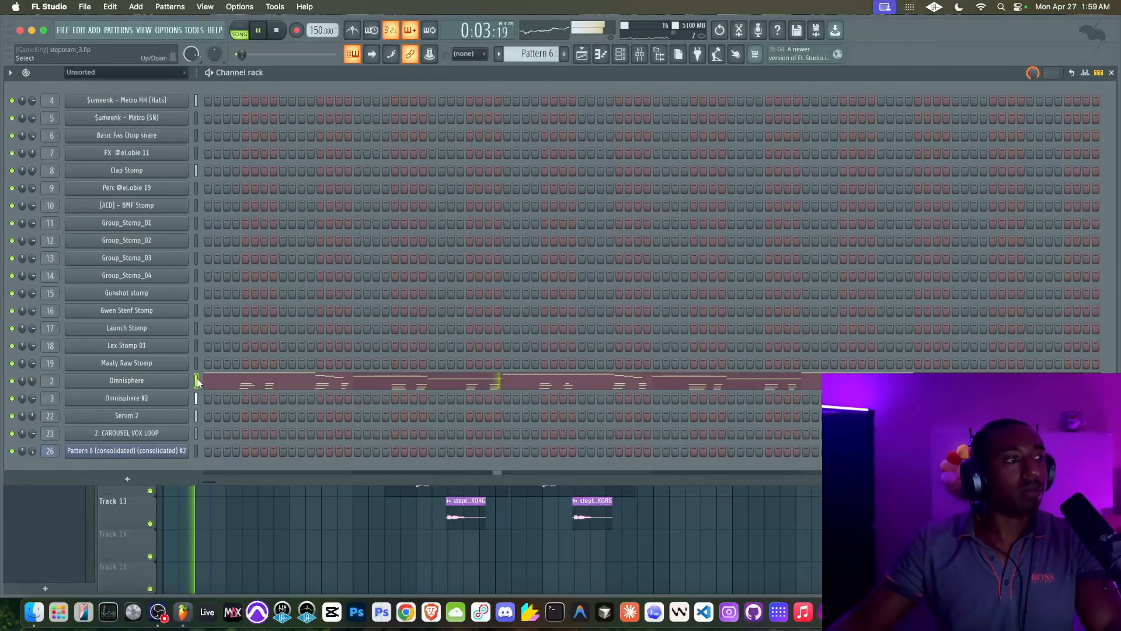
left_click(180, 381)
left_click(56, 85)
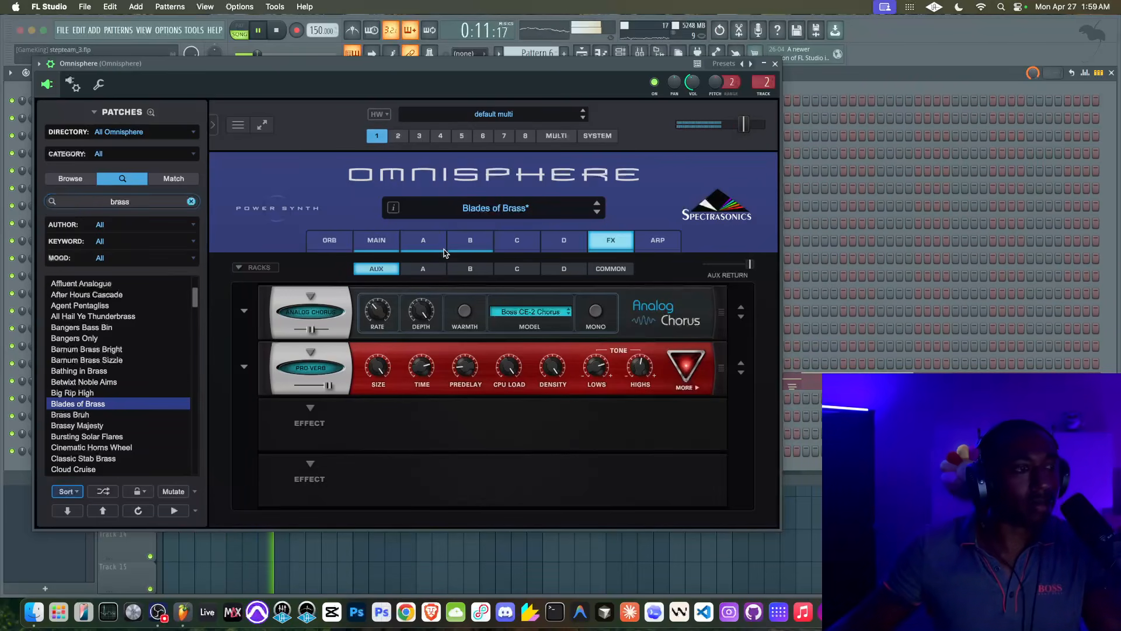
left_click(423, 242)
left_click(376, 240)
left_click(428, 241)
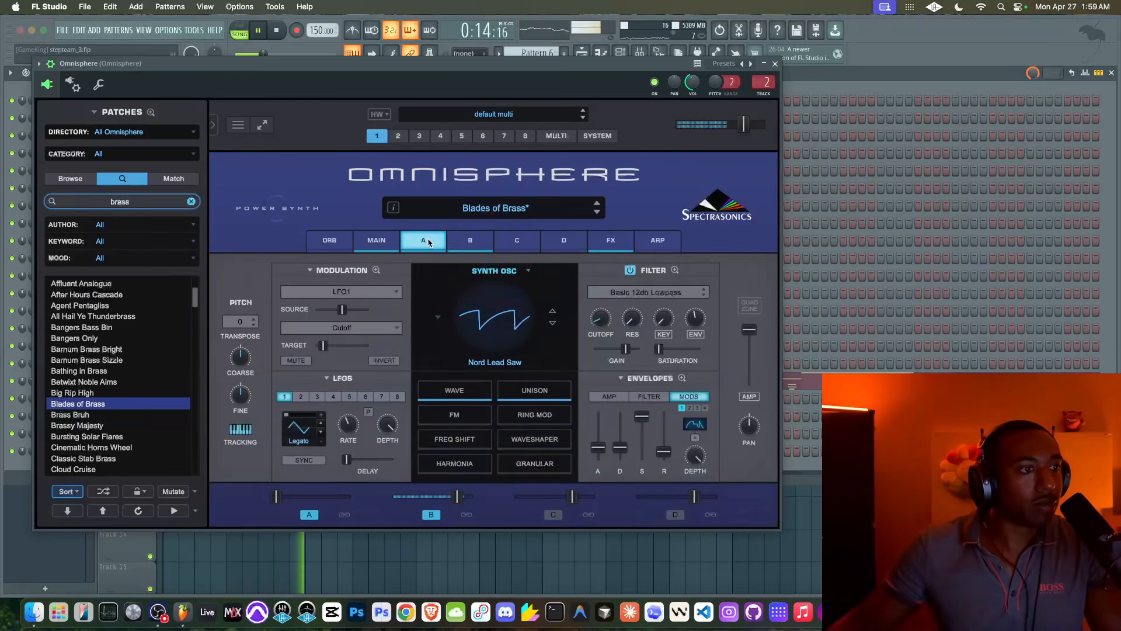
left_click(611, 240)
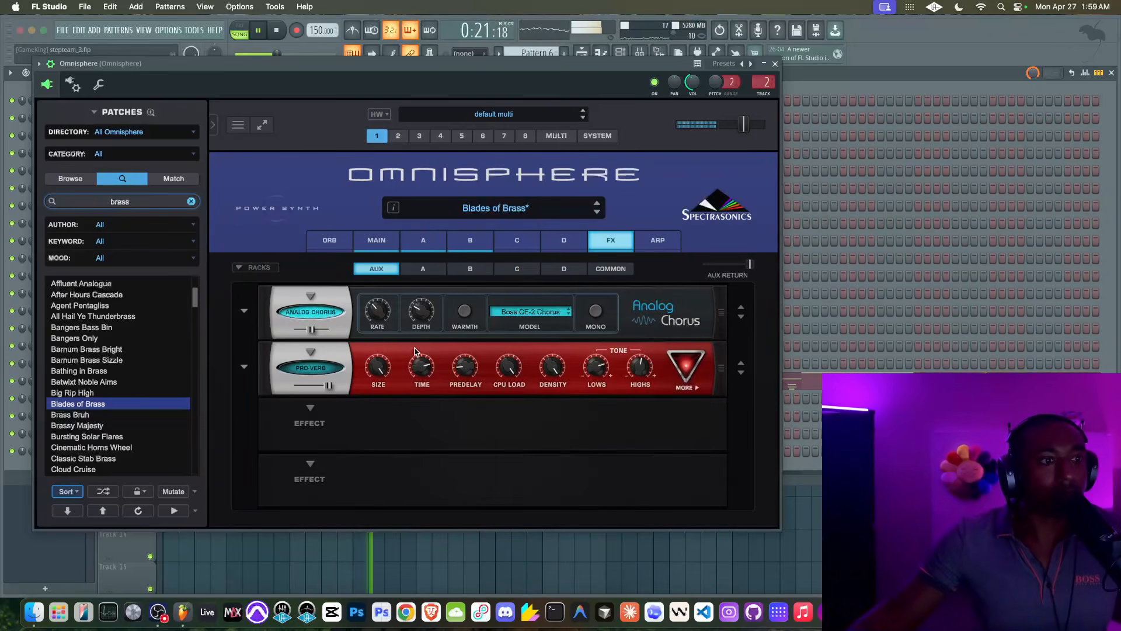
Audition the Omnisphere brass patches after Blades of Brass, including Brassy Majesty and Classic Stab Brass, and load Cloud Cruise
left_click(87, 415)
left_click(91, 425)
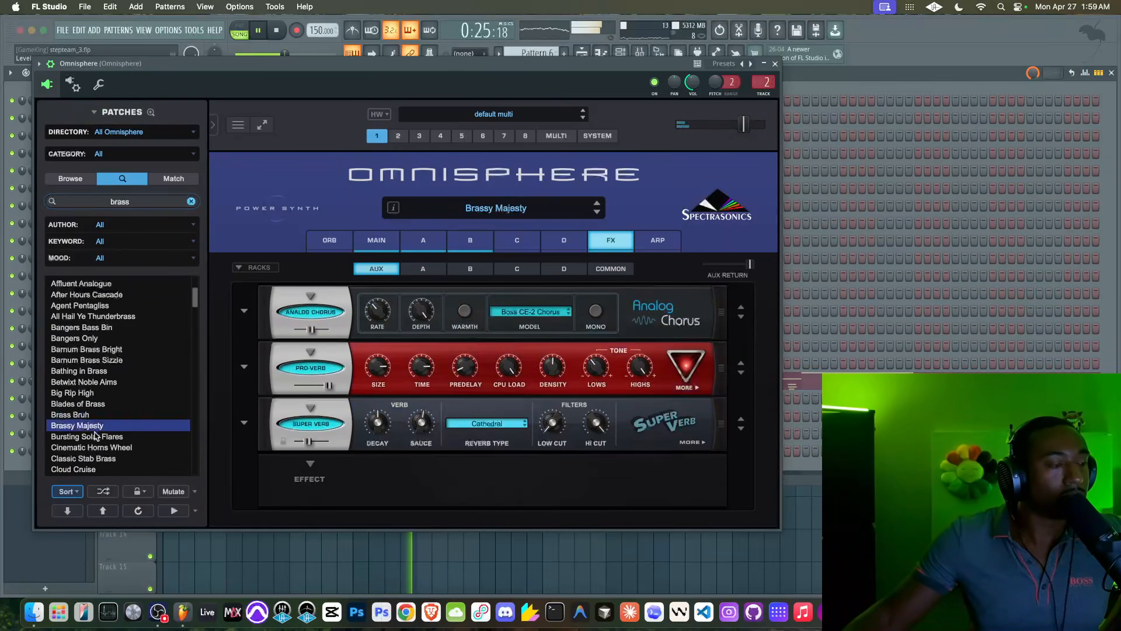
left_click(97, 437)
scroll(96, 432, "down", 3)
left_click(98, 406)
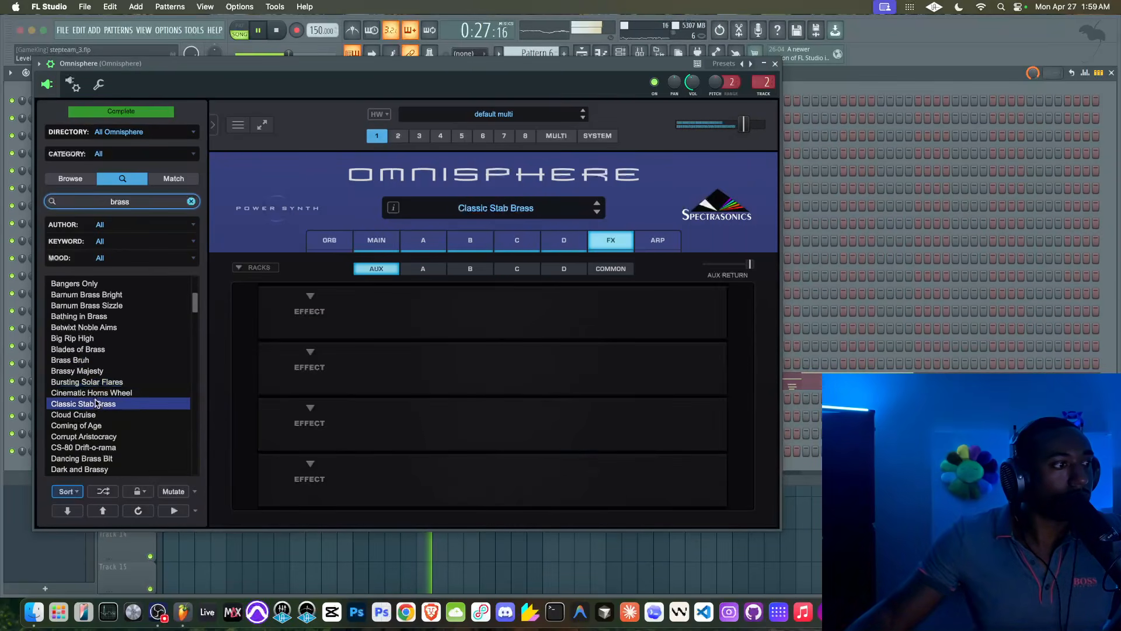
left_click(98, 414)
scroll(98, 416, "down", 5)
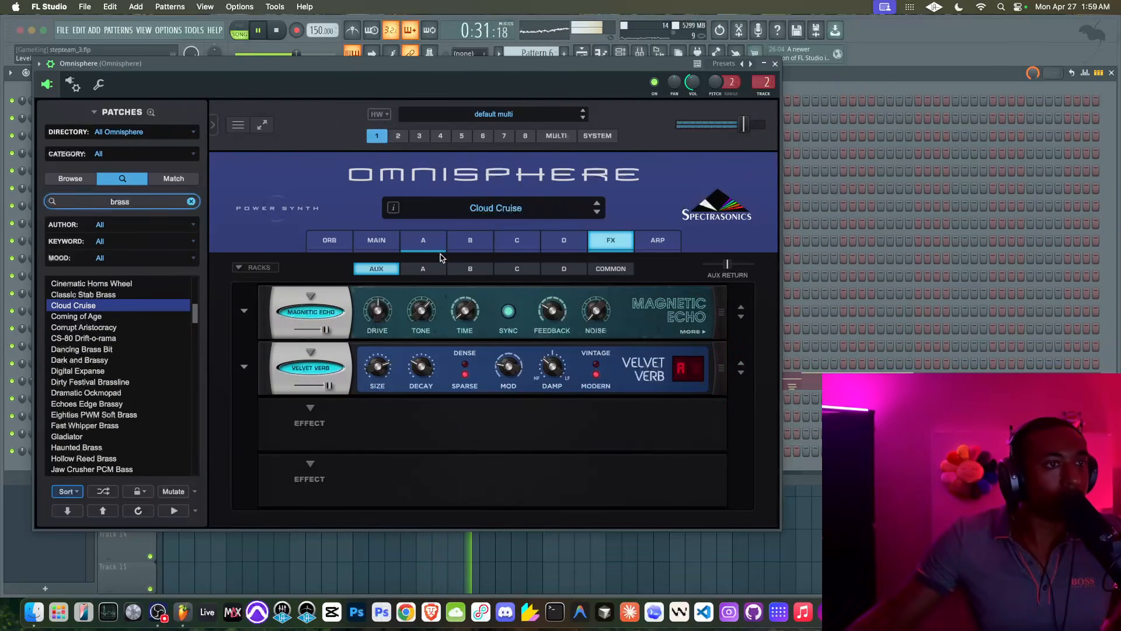
left_click(775, 64)
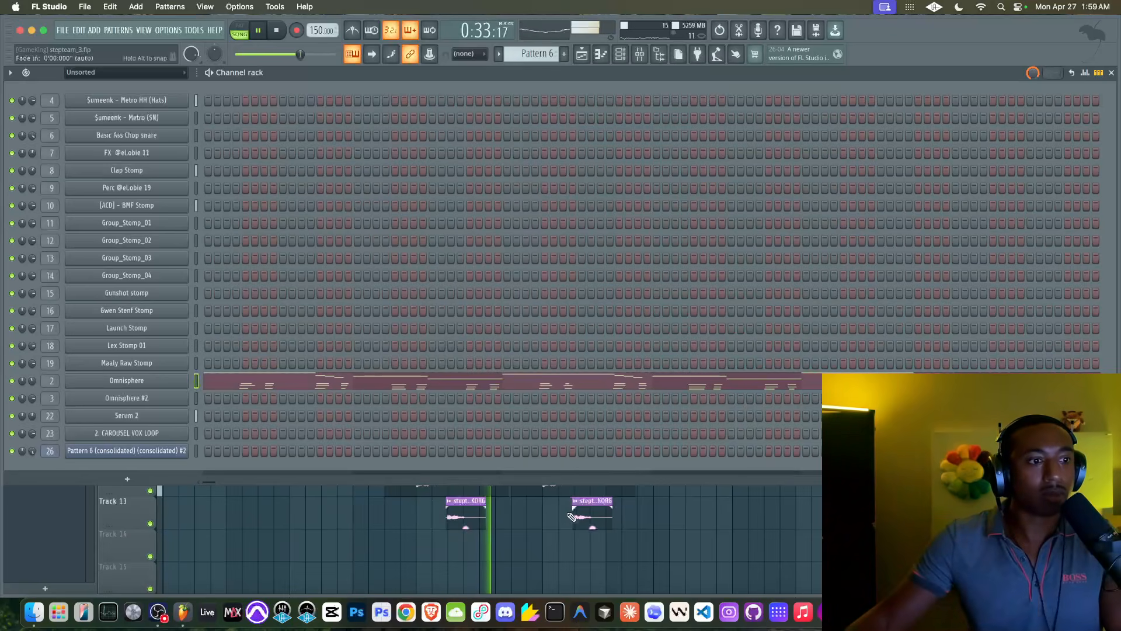
Adjust the filter envelope amount in the main settings of the Omnisphere channel's Cloud Cruise patch
left_click(141, 380)
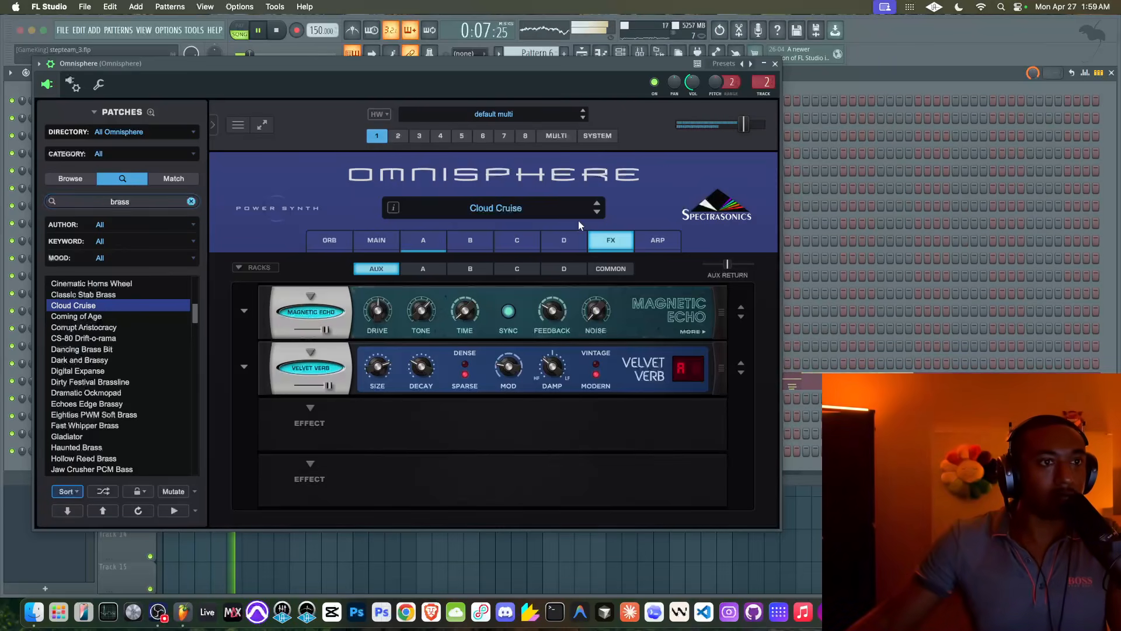
left_click(775, 64)
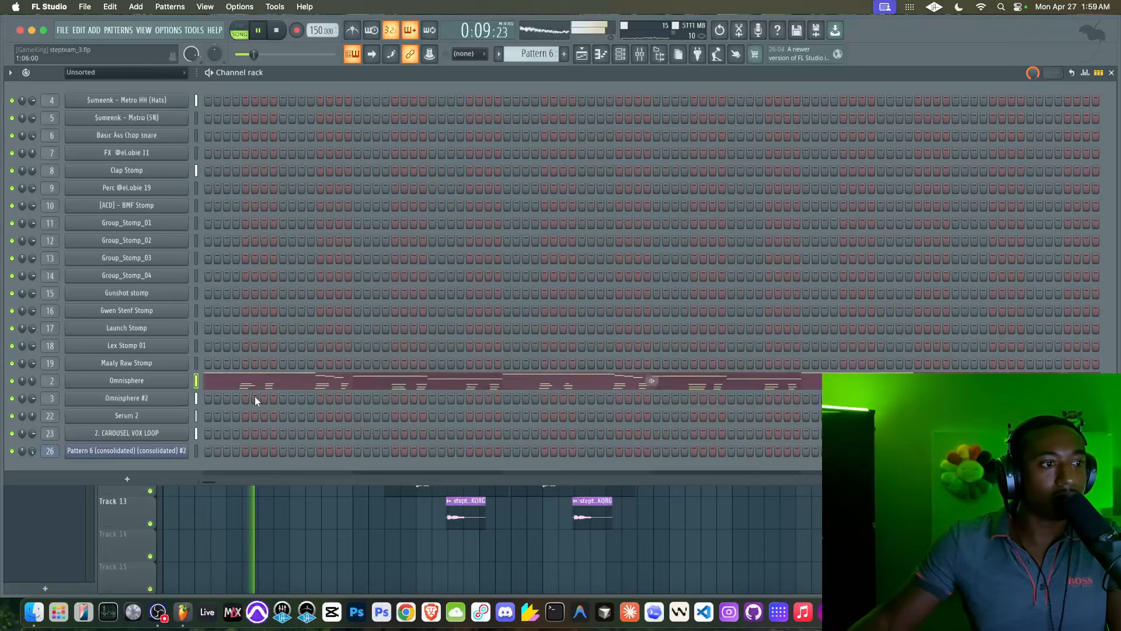
left_click(153, 392)
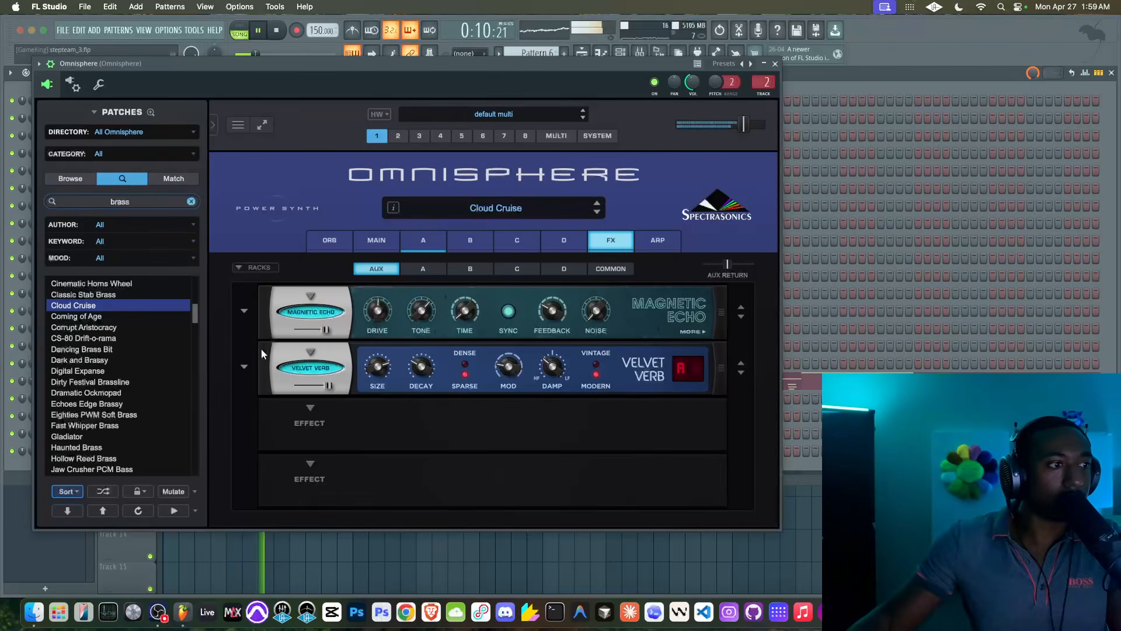
left_click(422, 239)
left_click(374, 237)
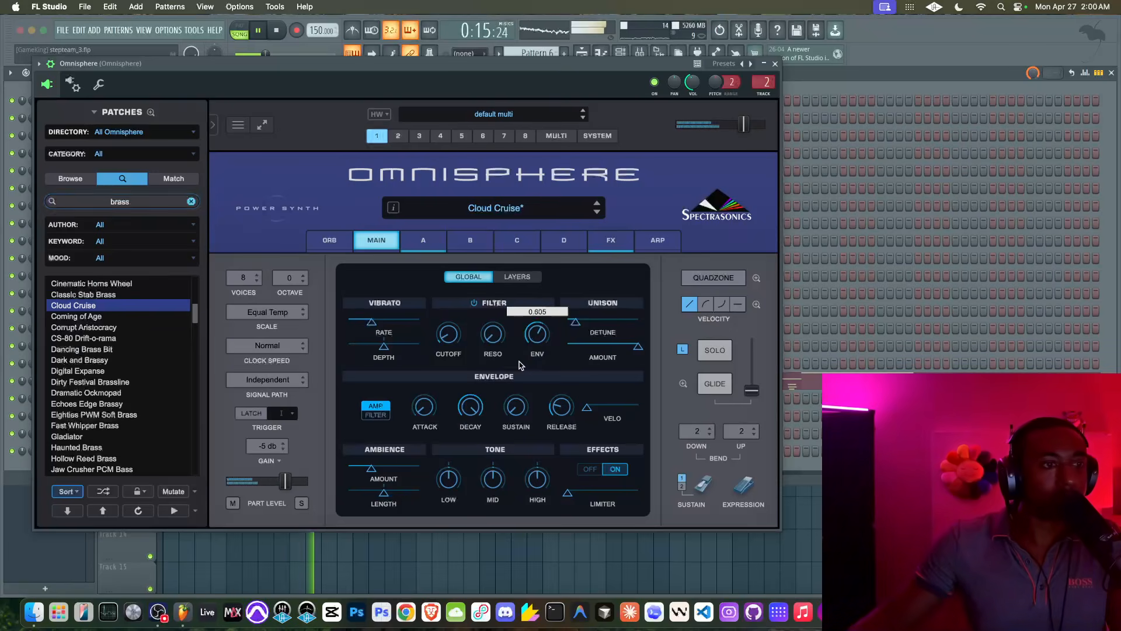
left_click_drag(521, 357, 525, 351)
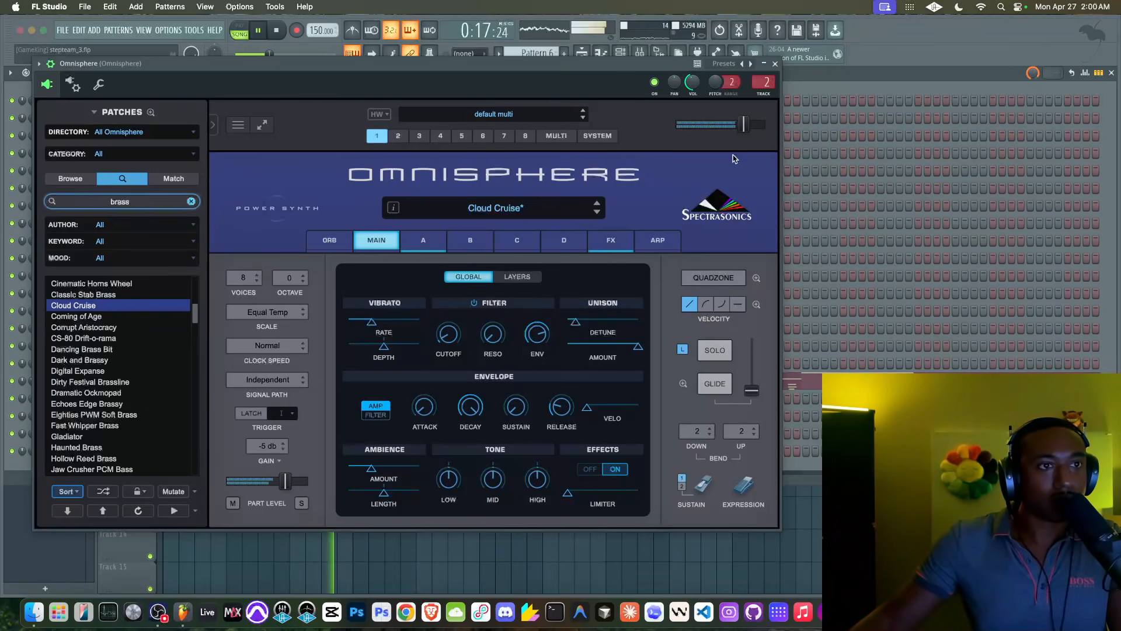
left_click(776, 67)
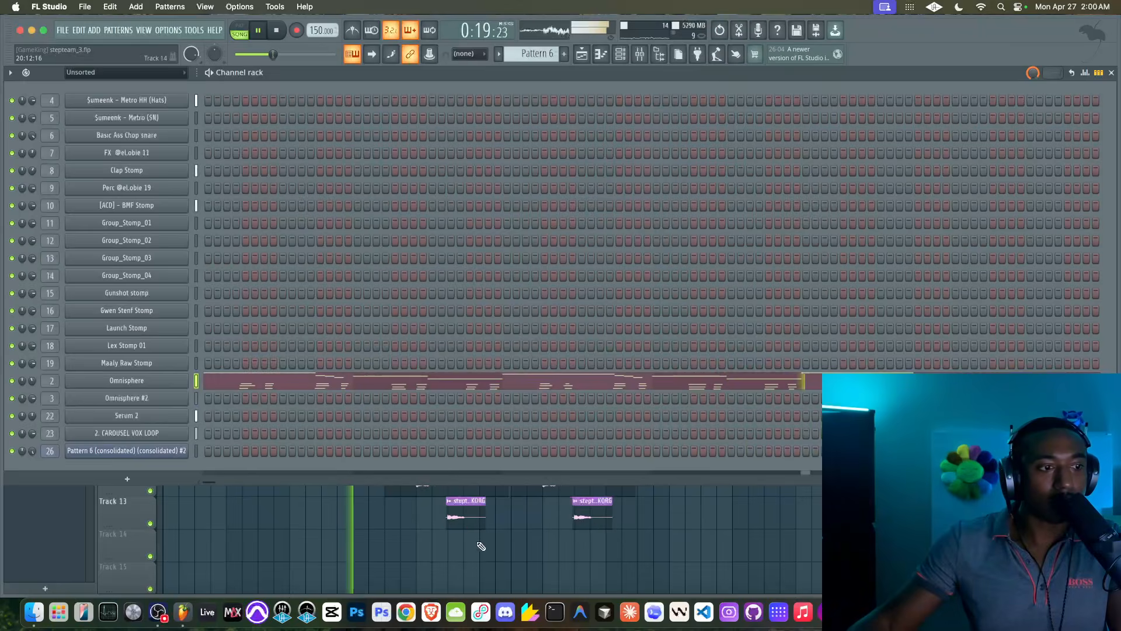
Try Busy Works Beats Mastering Compressor in the BEAT MIX track's first effect slot, and replace it with Busy Works Beats EQ 3
key("F5")
key("space")
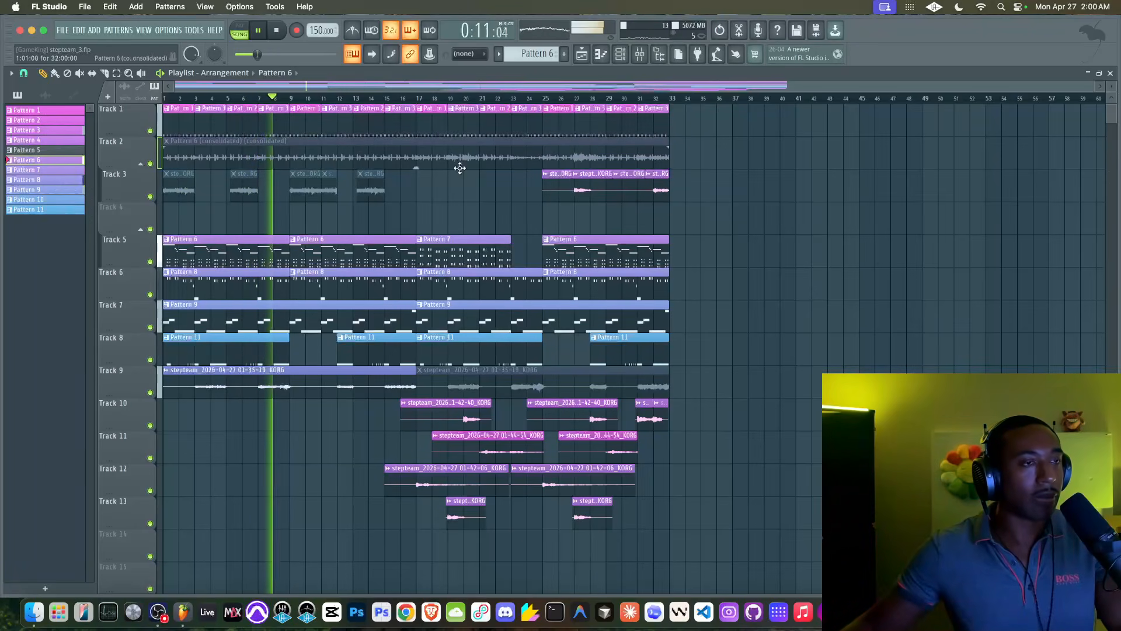
left_click(620, 54)
left_click(640, 56)
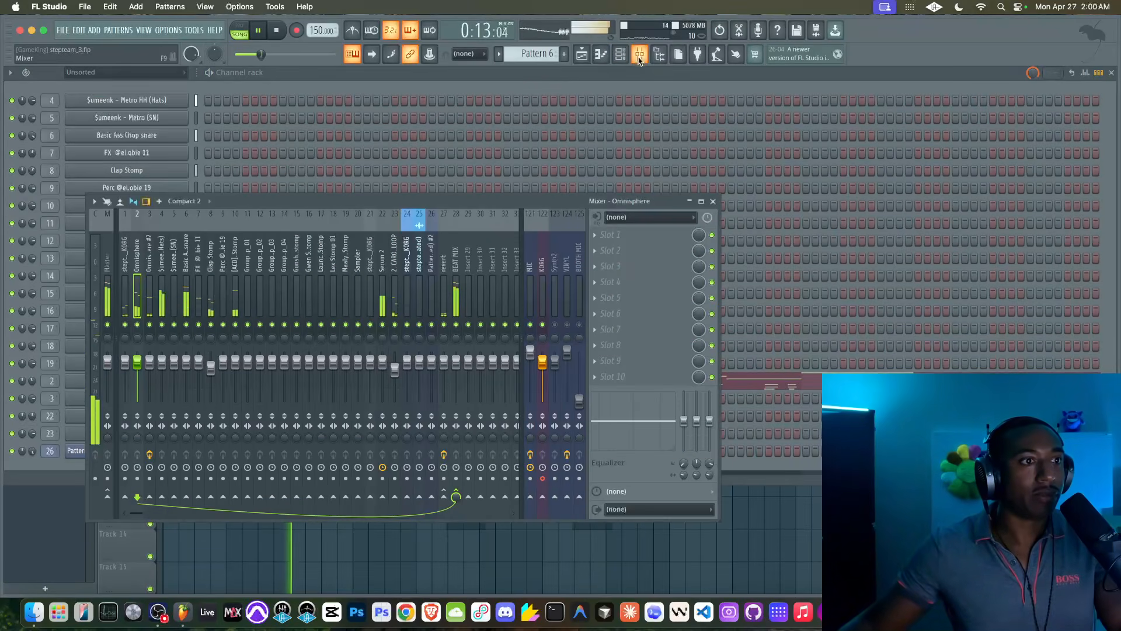
left_click(456, 299)
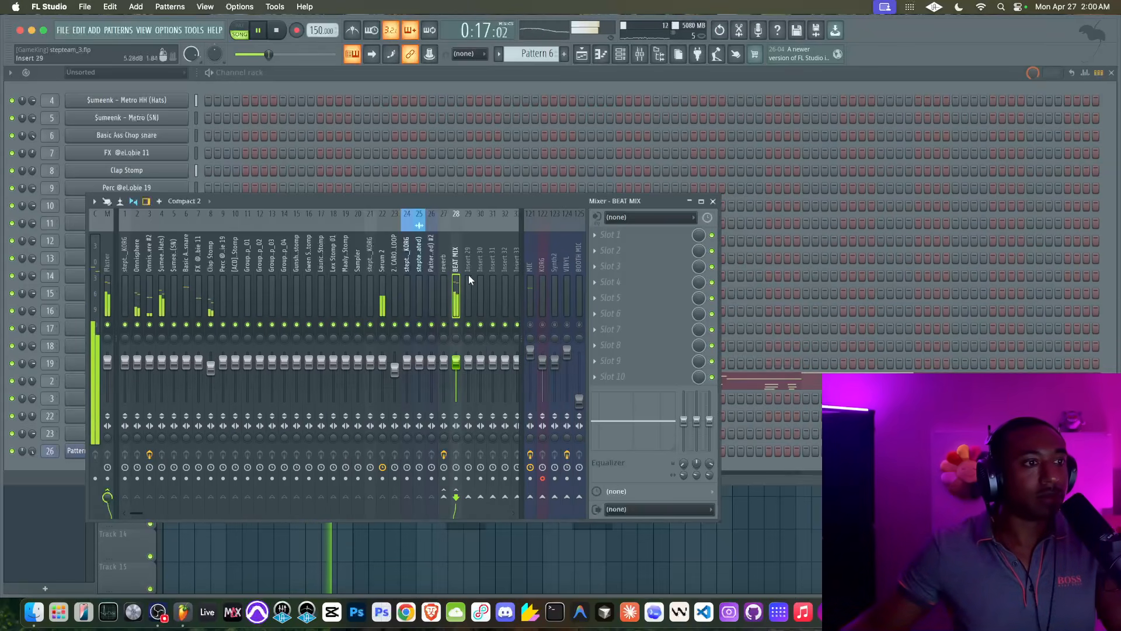
left_click(619, 241)
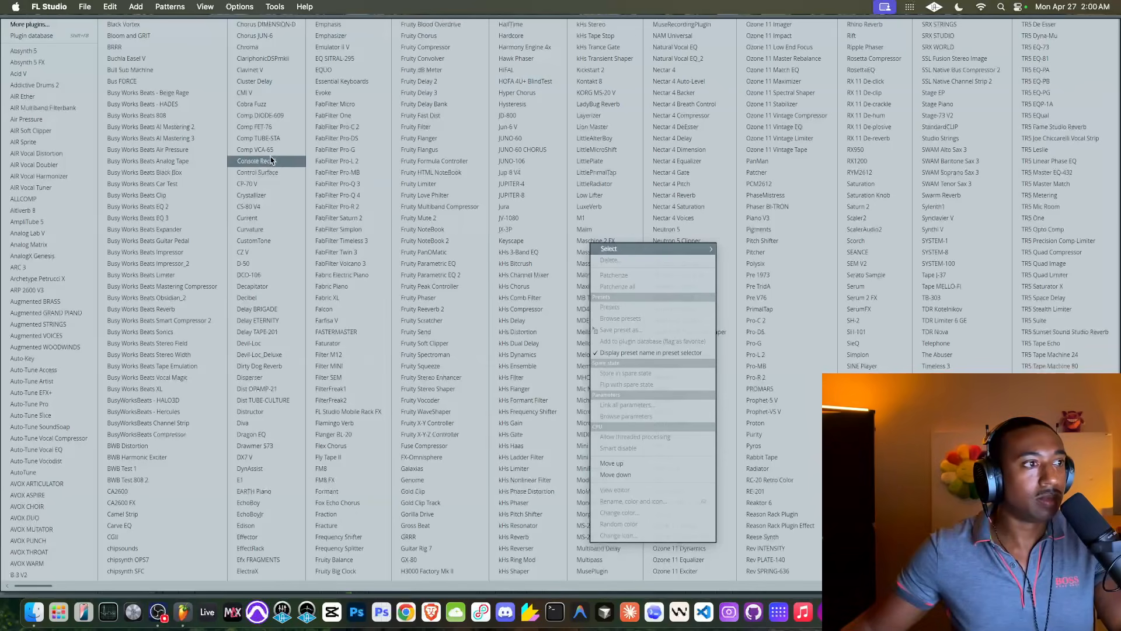
left_click(202, 287)
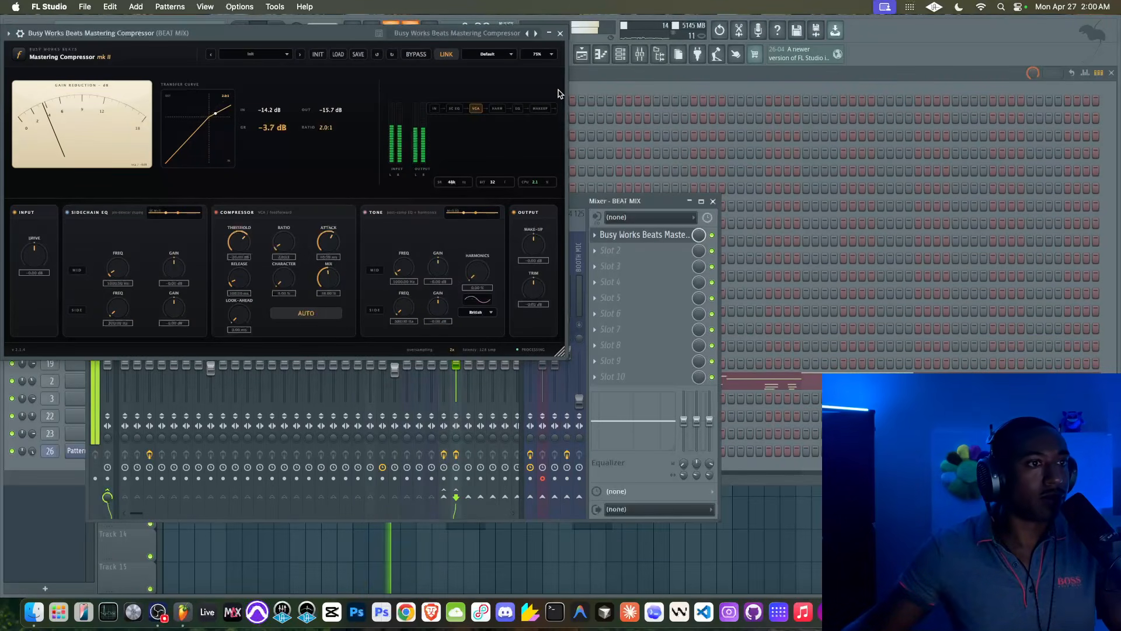
left_click(593, 238)
mouse_move(619, 247)
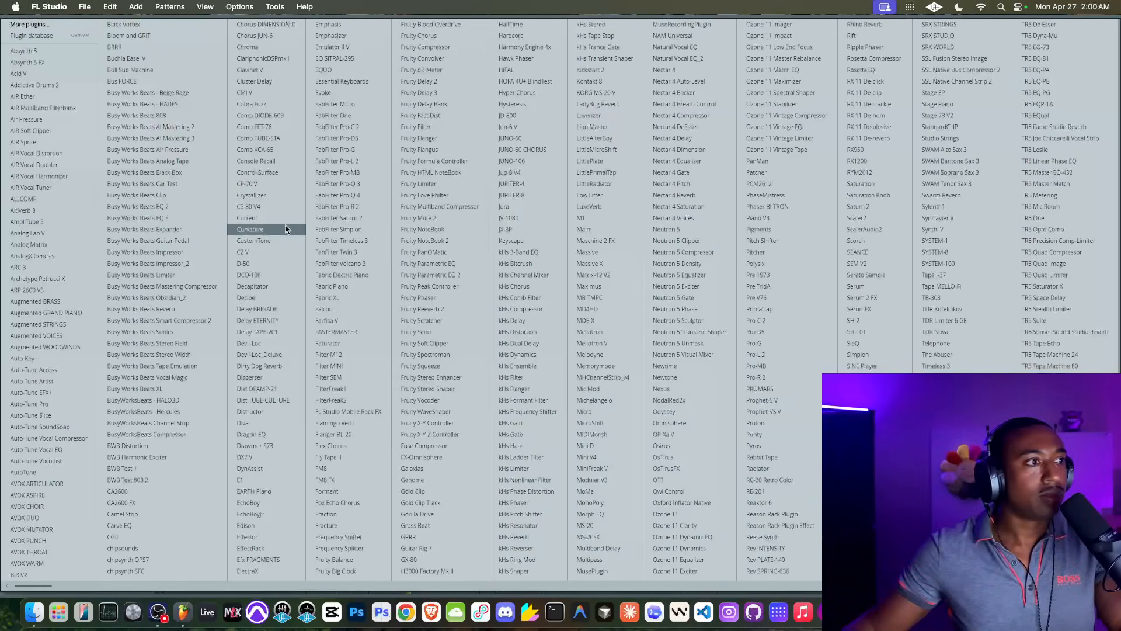
left_click(204, 219)
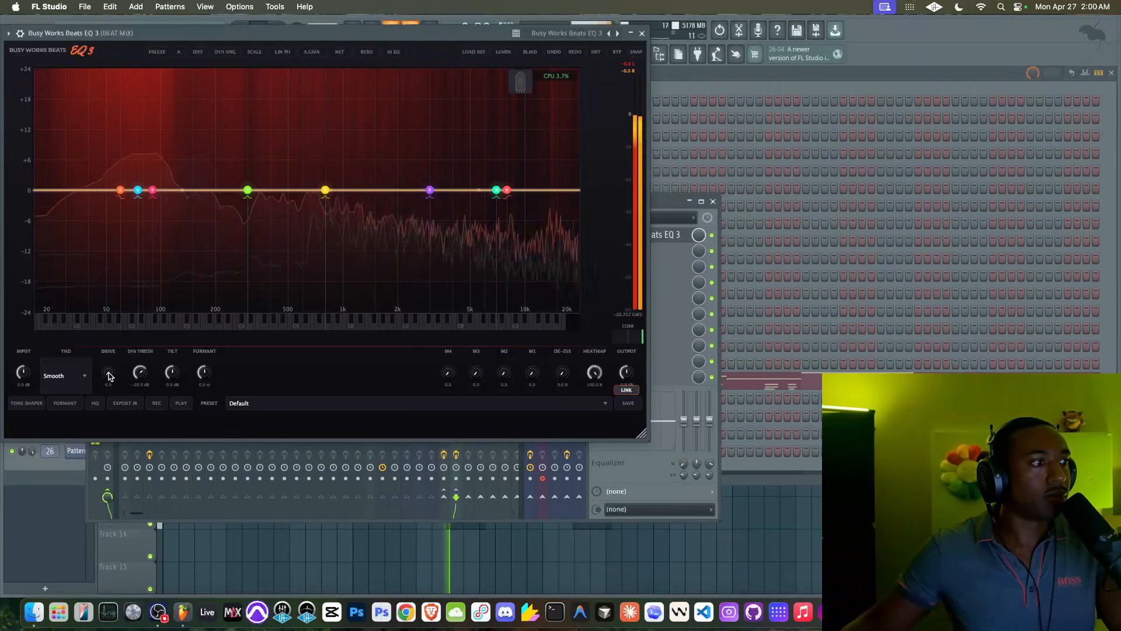
Set EQ 3's THD mode to Heat and raise its drive slightly on the BEAT MIX track
left_click(61, 376)
left_click(67, 409)
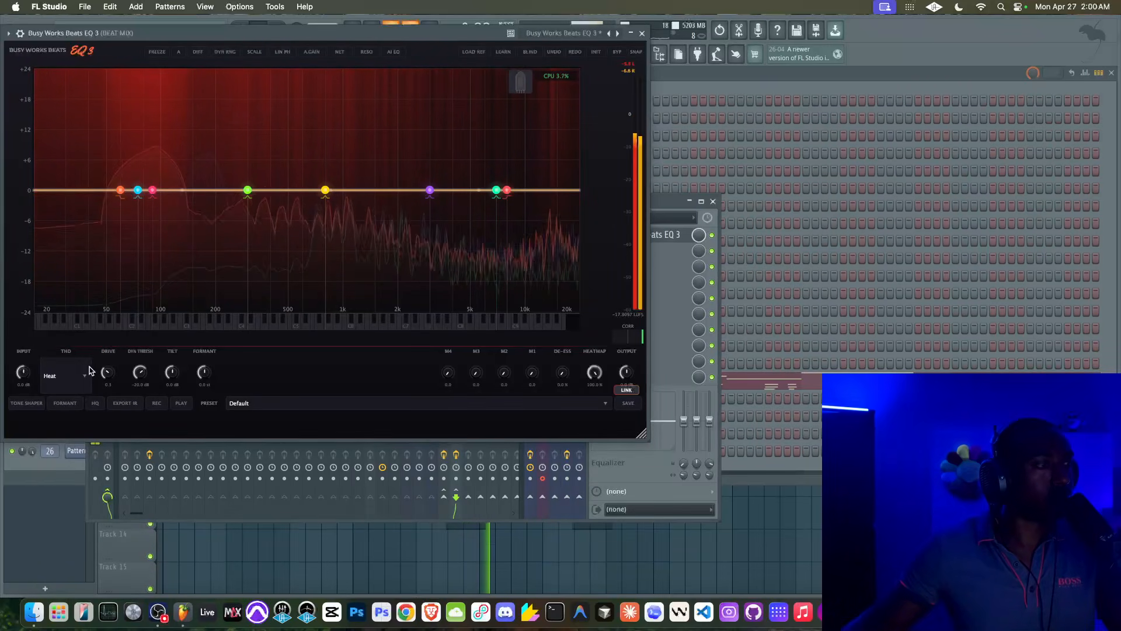
key("Escape")
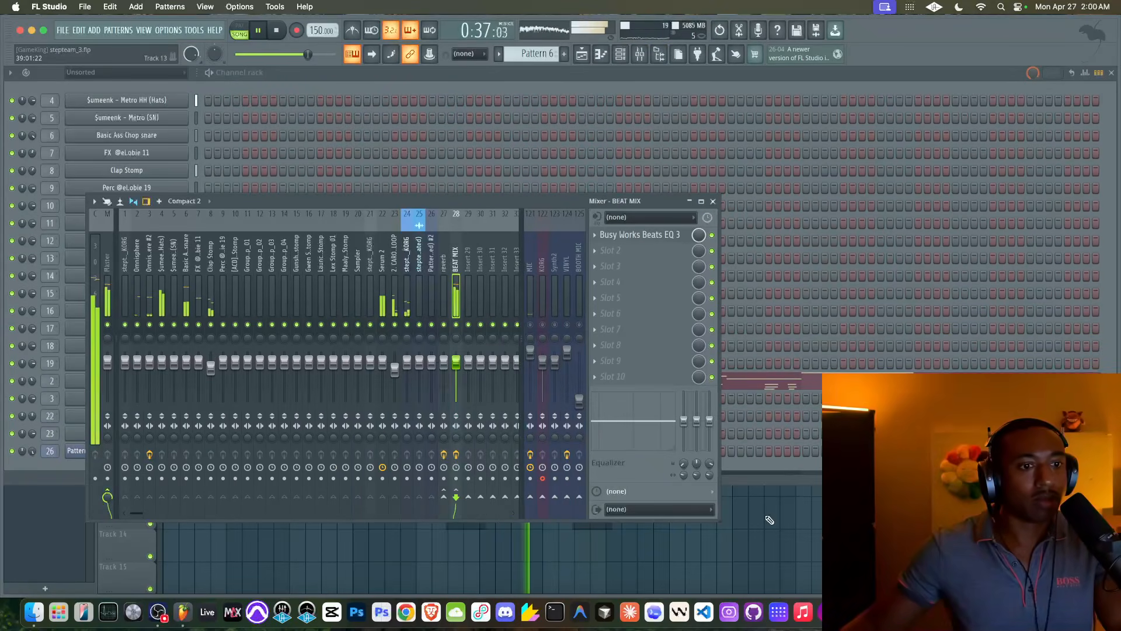
left_click(769, 518)
key("F6")
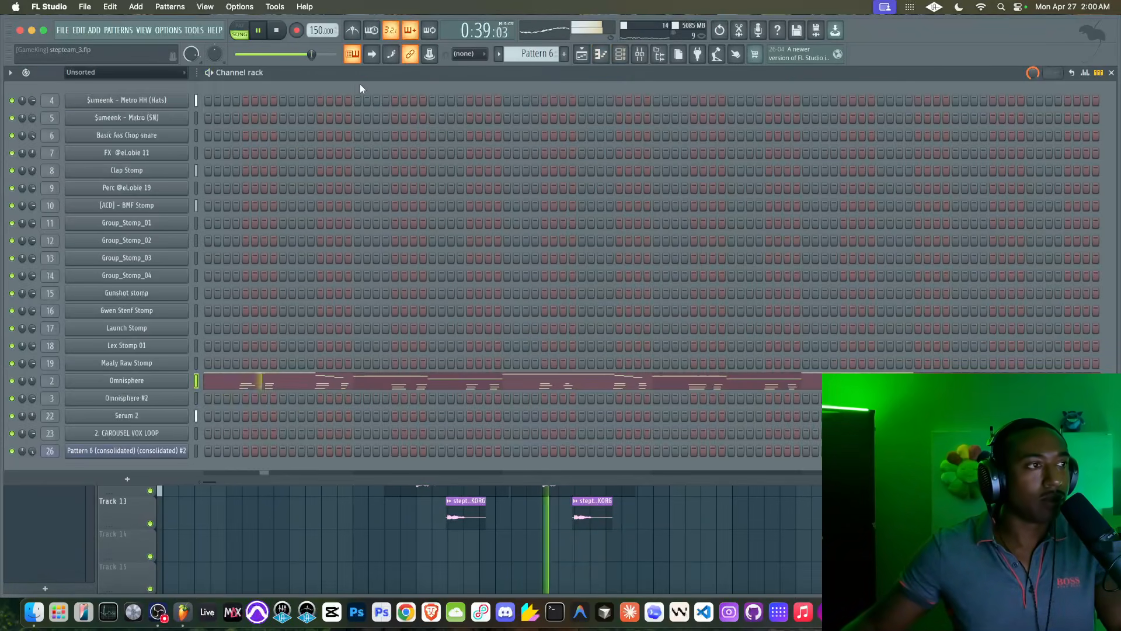
left_click_drag(546, 54, 546, 73)
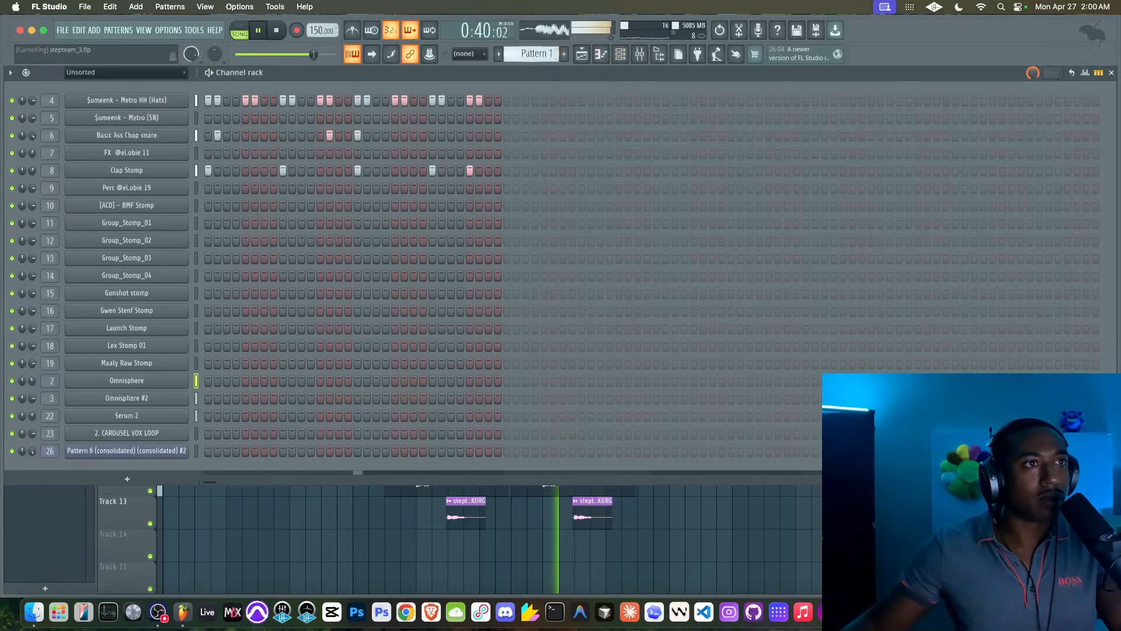
left_click(196, 188)
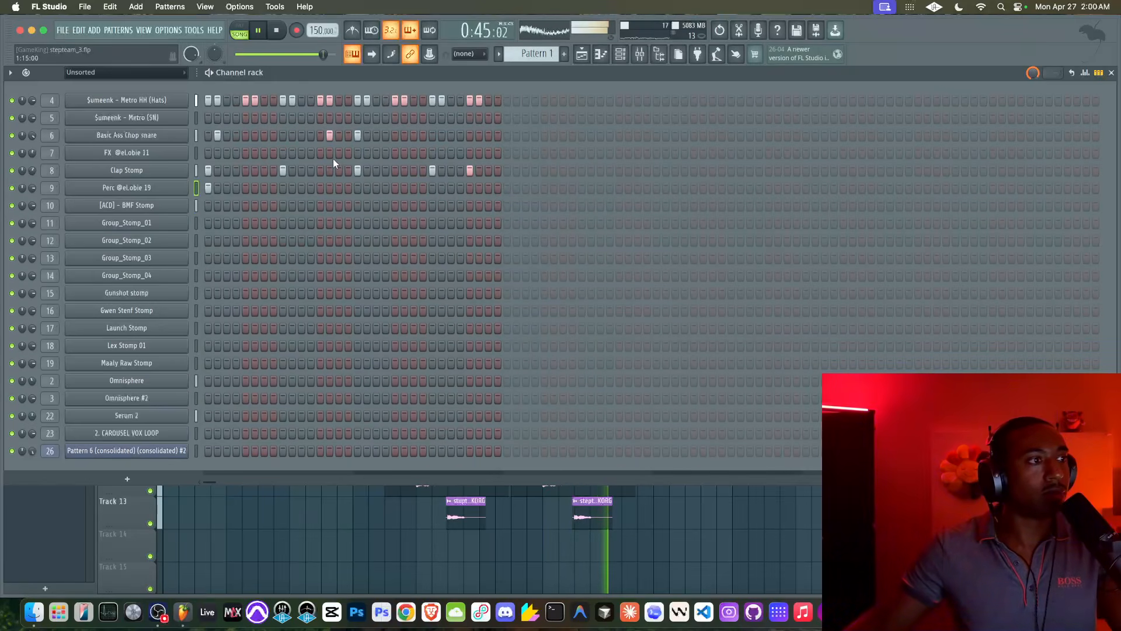
key("F5")
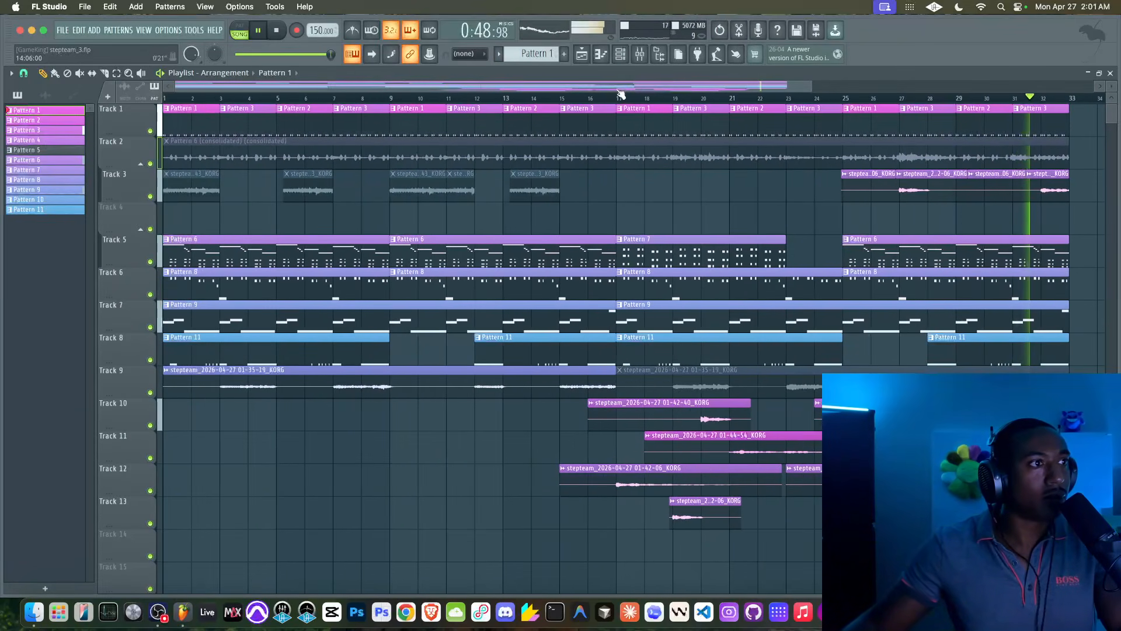
key("F6")
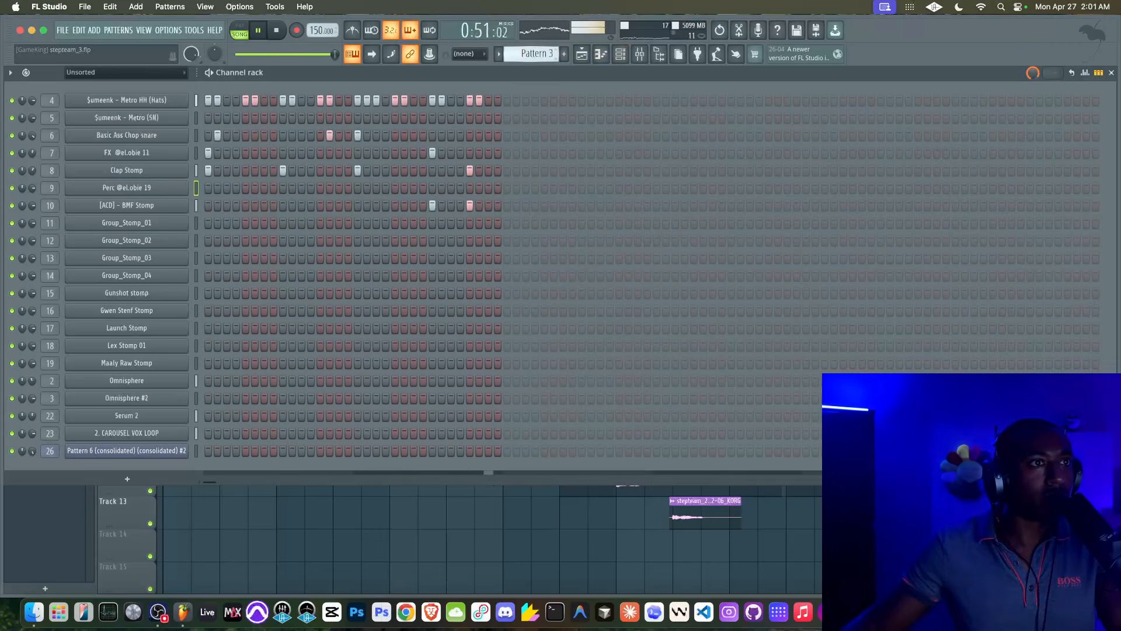
Mute the audio clips on Track 3 from bar 25 to the end of the arrangement
right_click(512, 527)
scroll(694, 403, "right", 8)
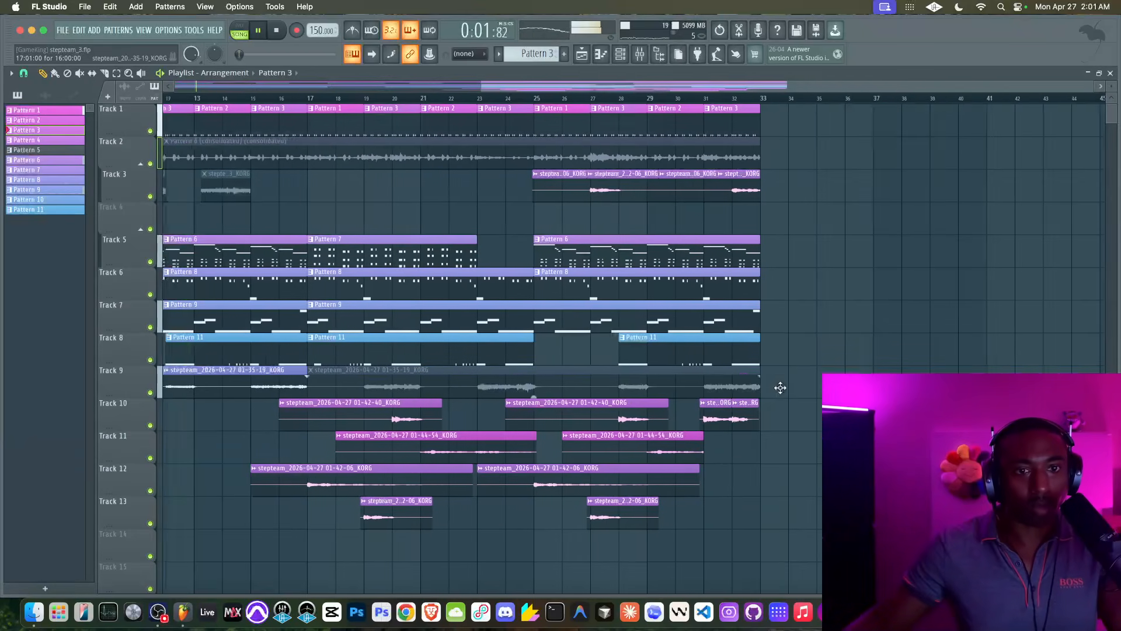
scroll(694, 402, "left", 8)
scroll(689, 403, "right", 8)
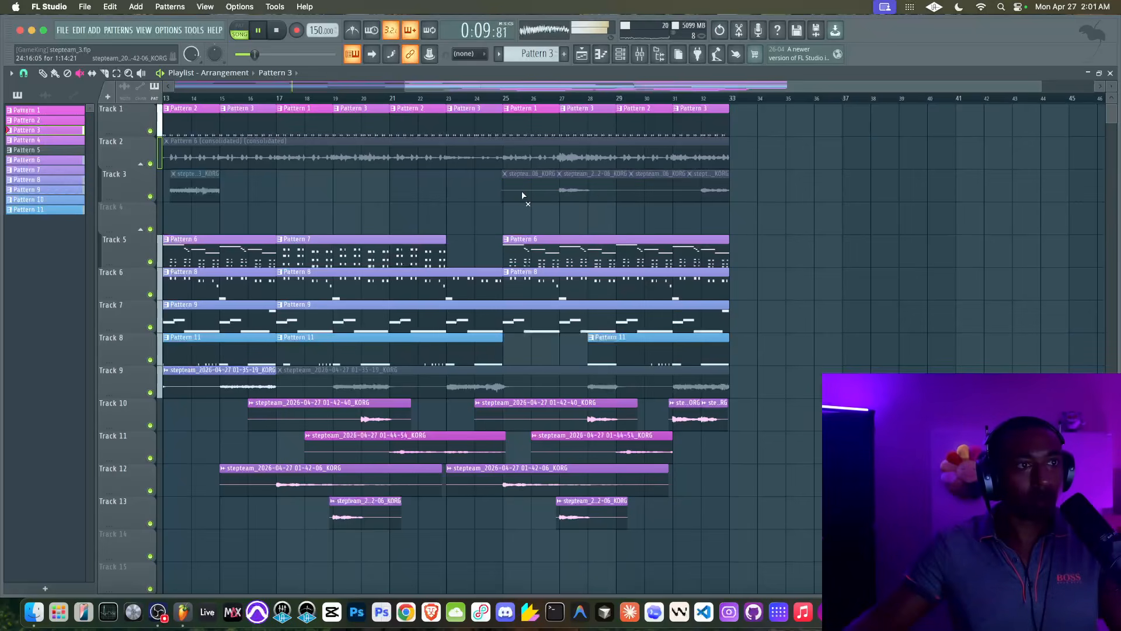
scroll(521, 190, "down", 3)
scroll(489, 279, "left", 5)
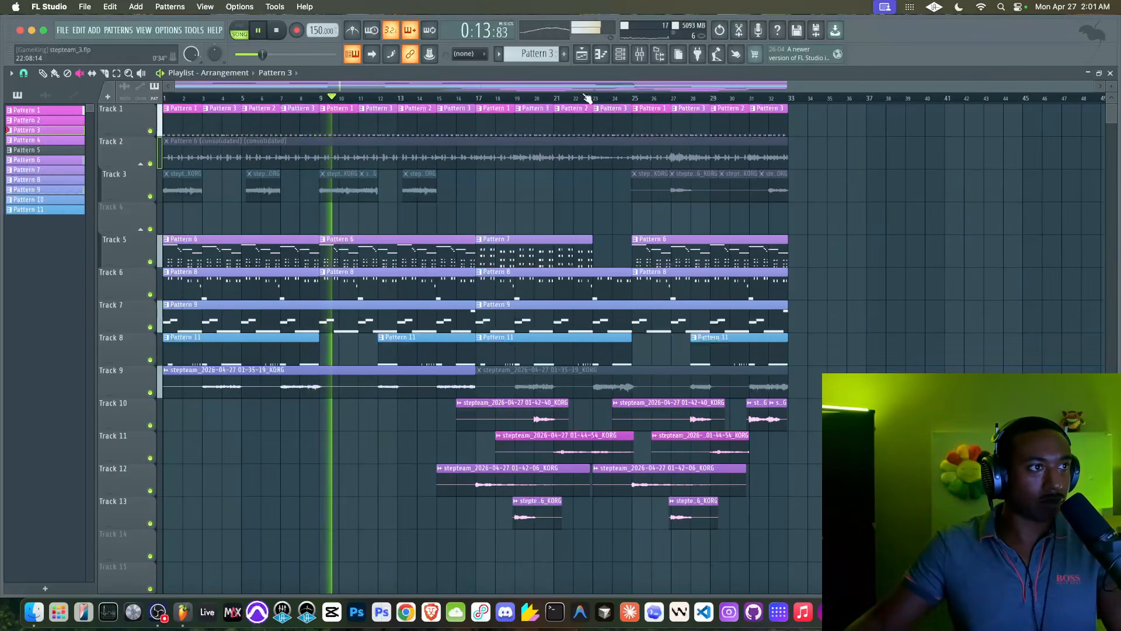
Try a Group_Stomp_01 hit on the first step of Pattern 3 and audition the other stomp samples
left_click(620, 58)
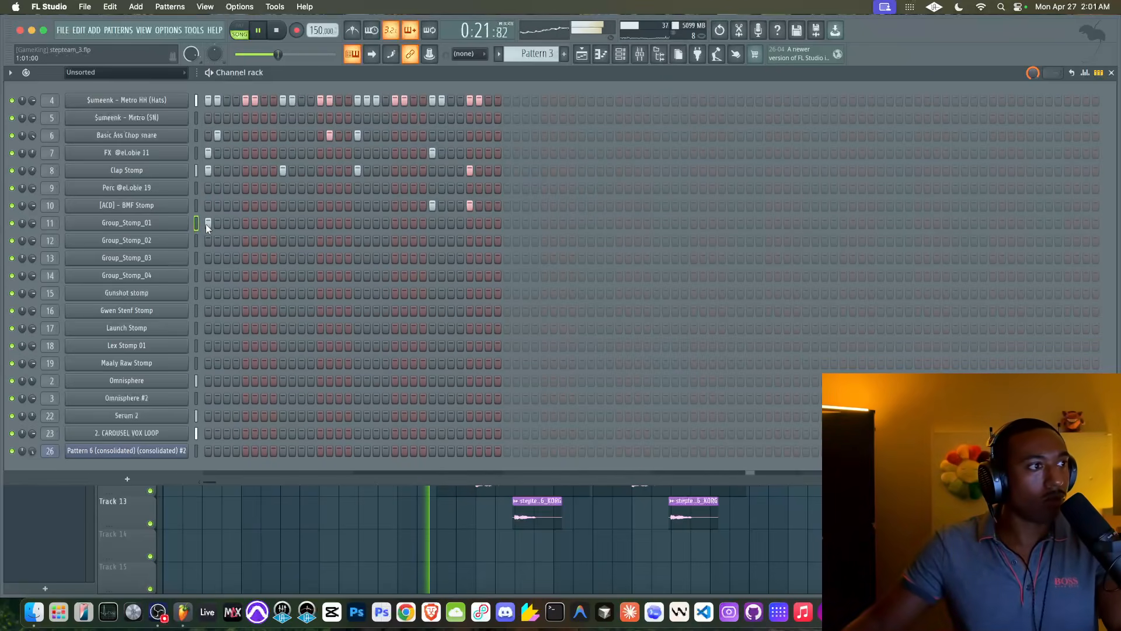
right_click(250, 550)
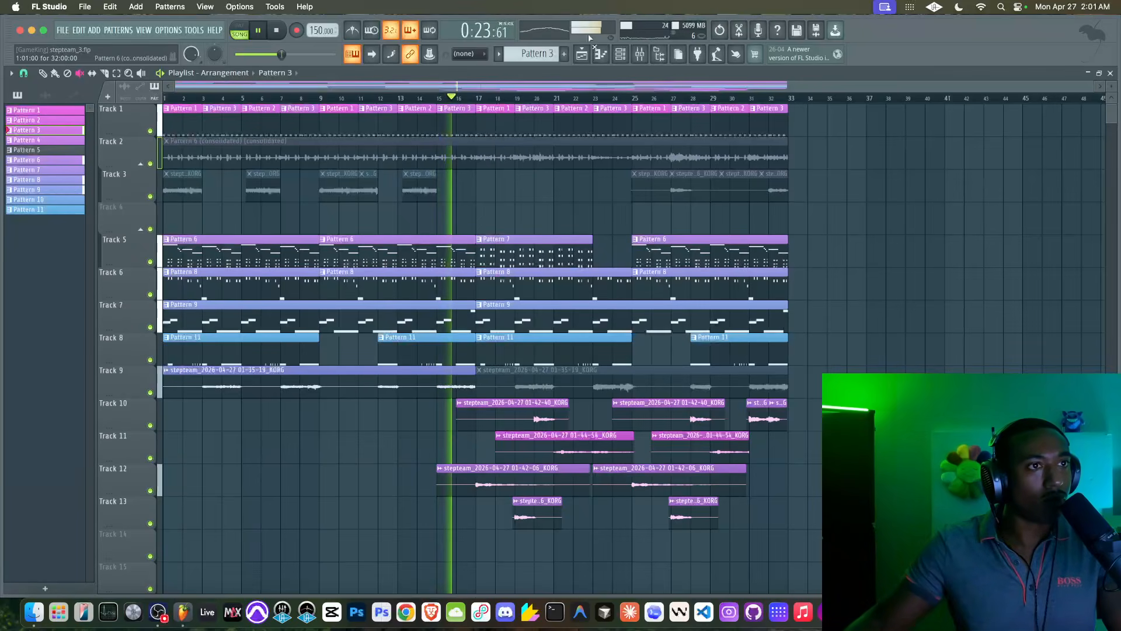
left_click(620, 54)
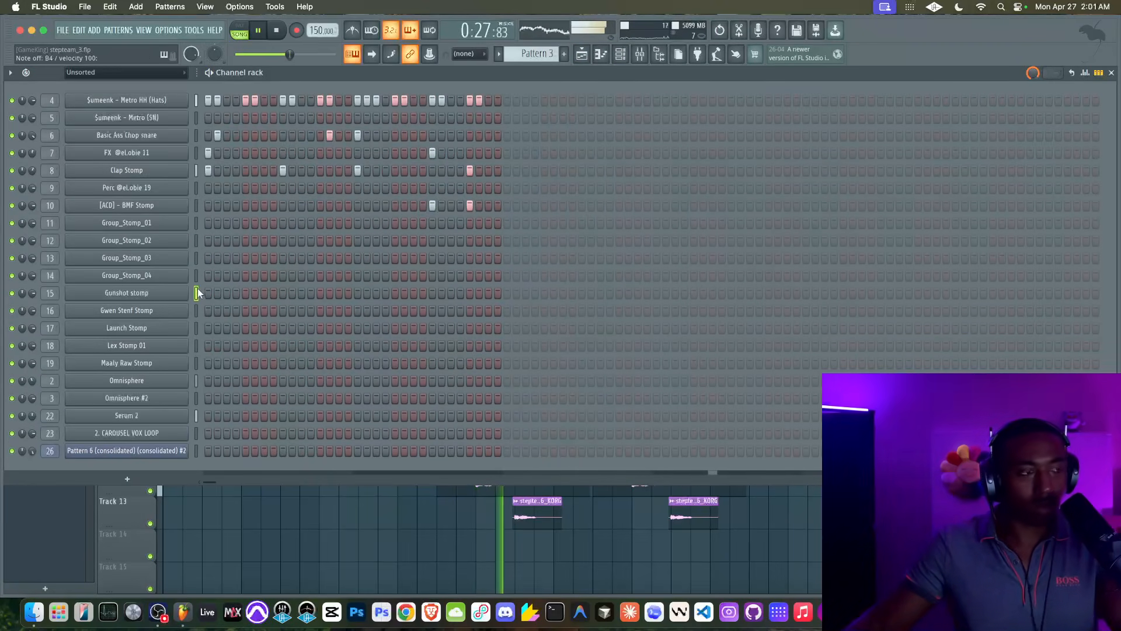
left_click(196, 328)
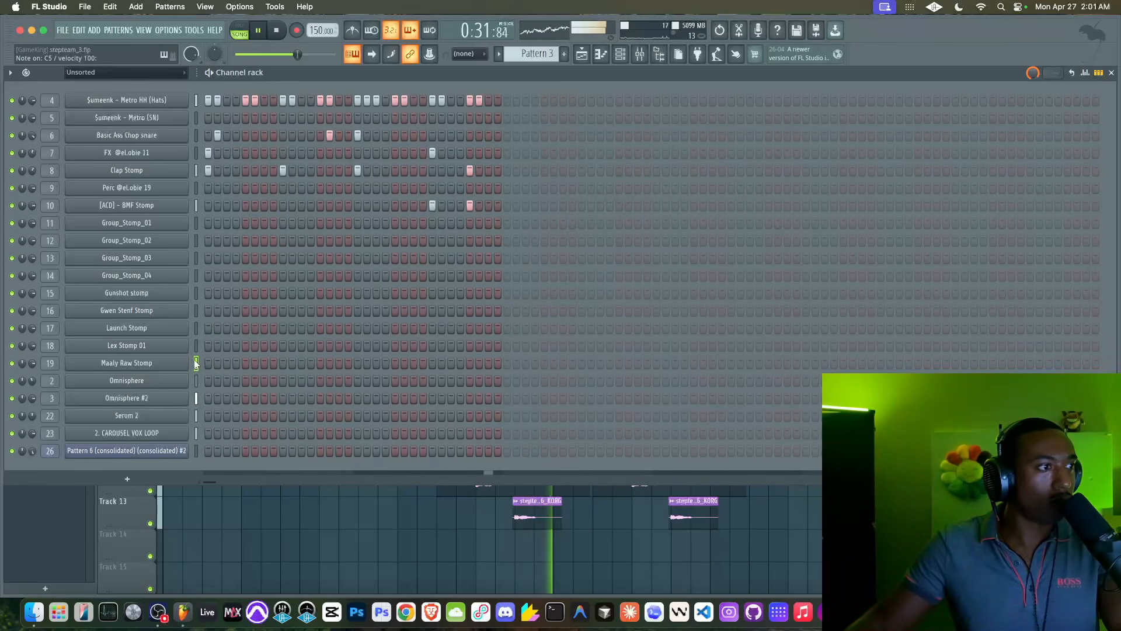
left_click(198, 188)
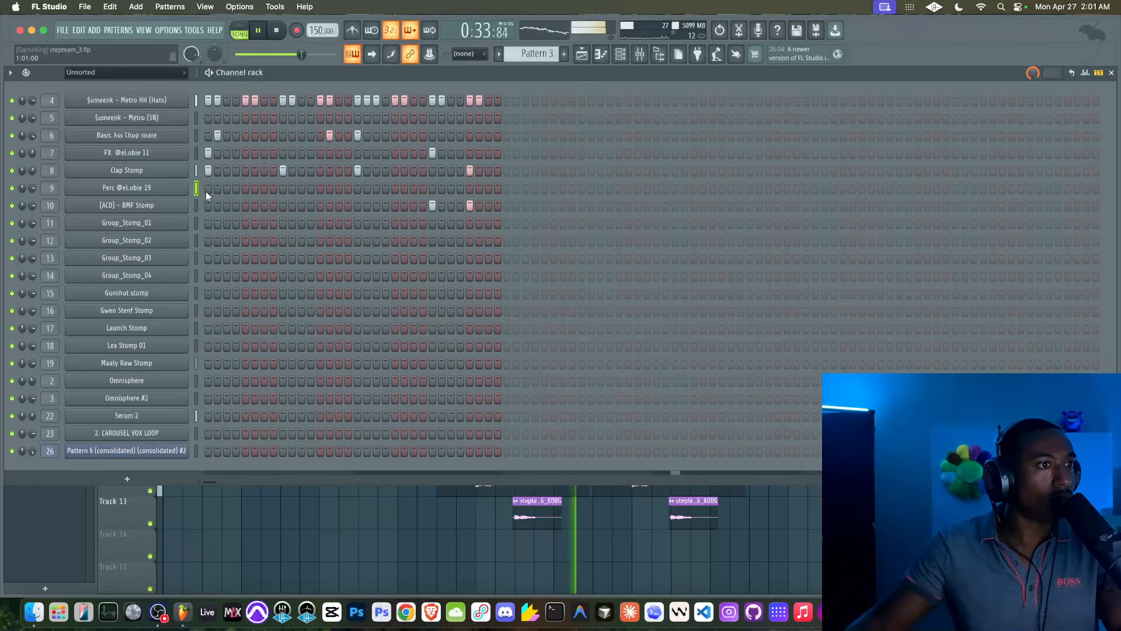
left_click(208, 188)
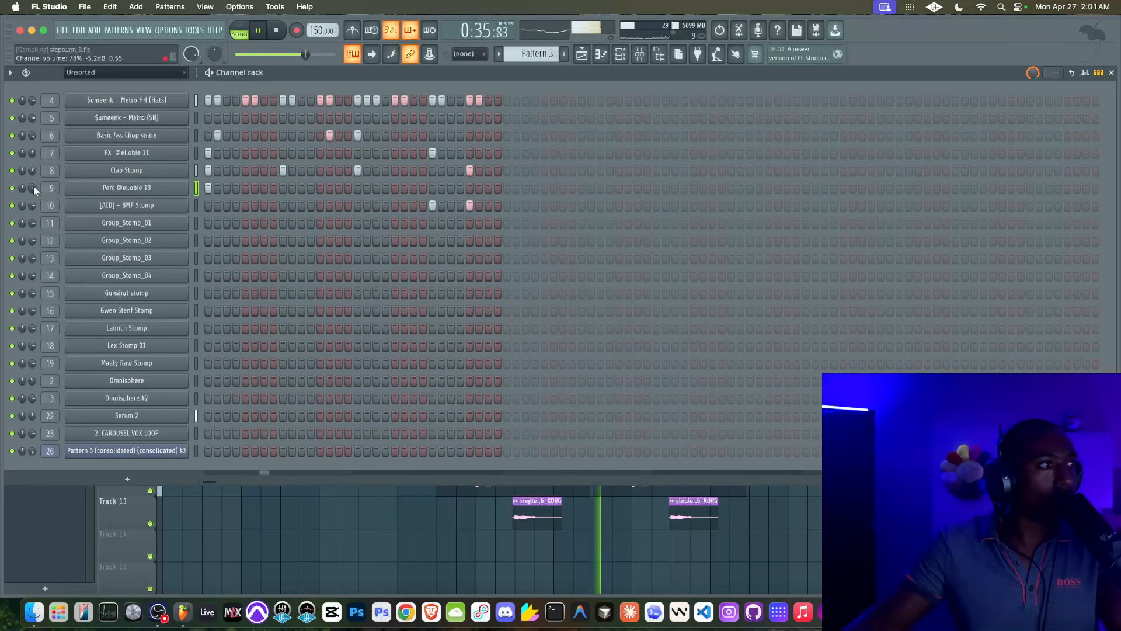
left_click(323, 528)
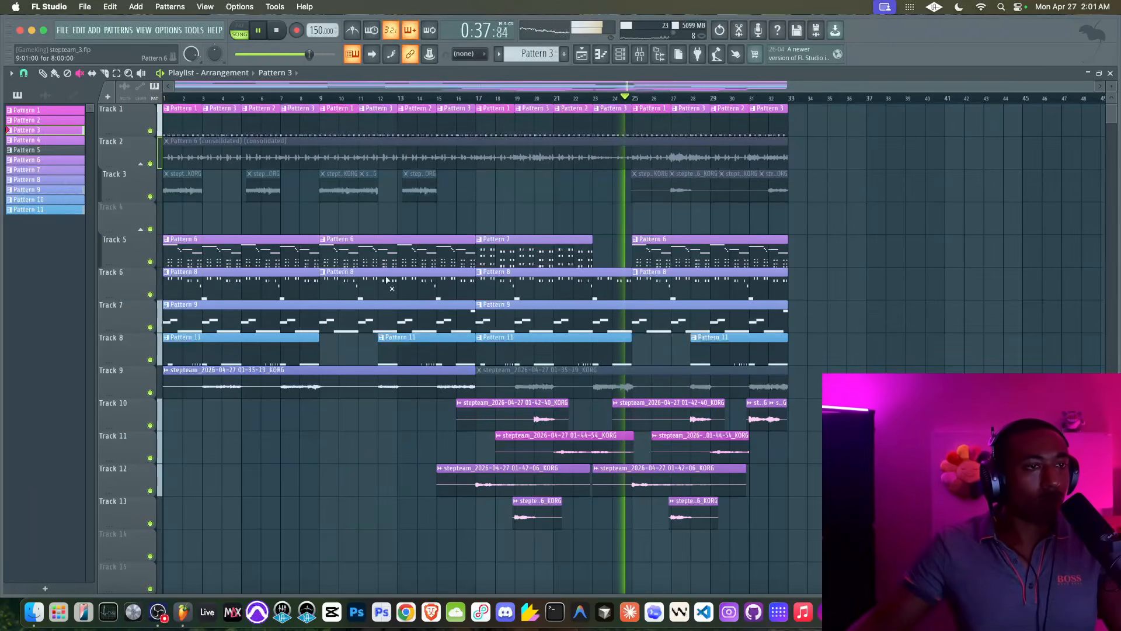
left_click(619, 55)
left_click_drag(537, 54, 537, 59)
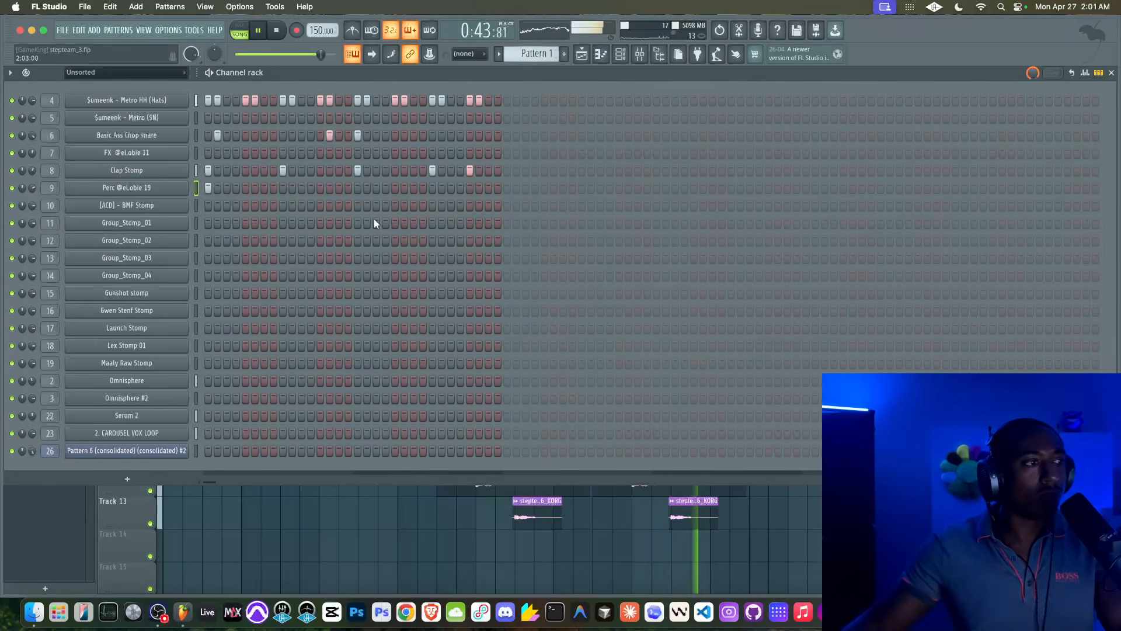
left_click(289, 513)
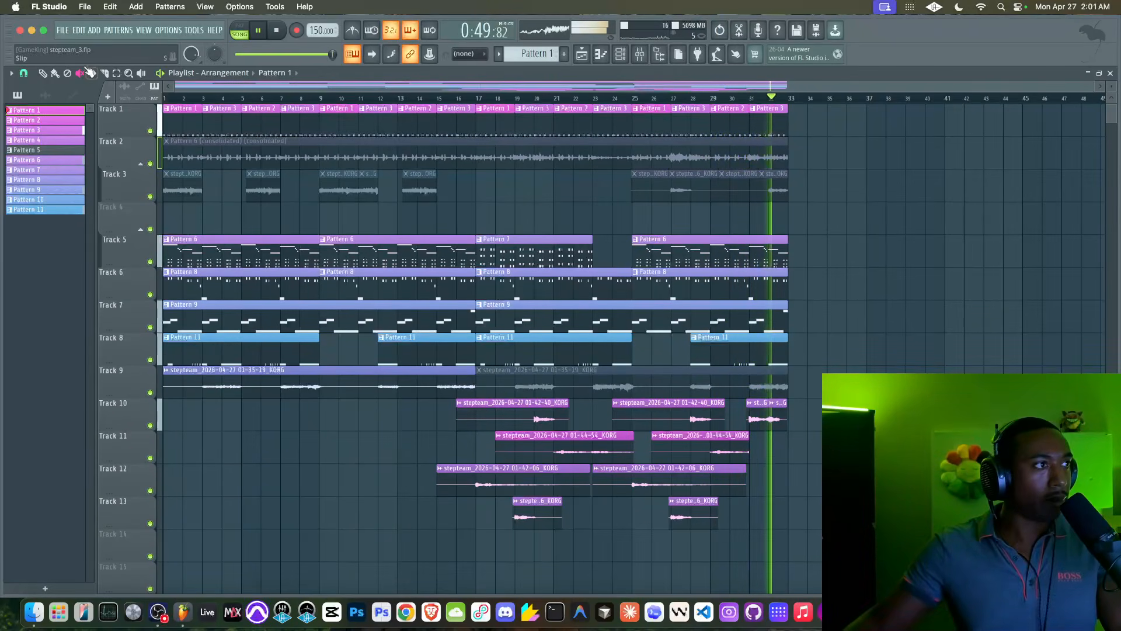
Replace Track 5's Pattern 7 clip with a Pattern 6 clip from bar 17 to 21, and merge it with the Pattern 6 clip at bar 25
left_click(416, 242)
right_click(535, 252)
left_click(503, 254)
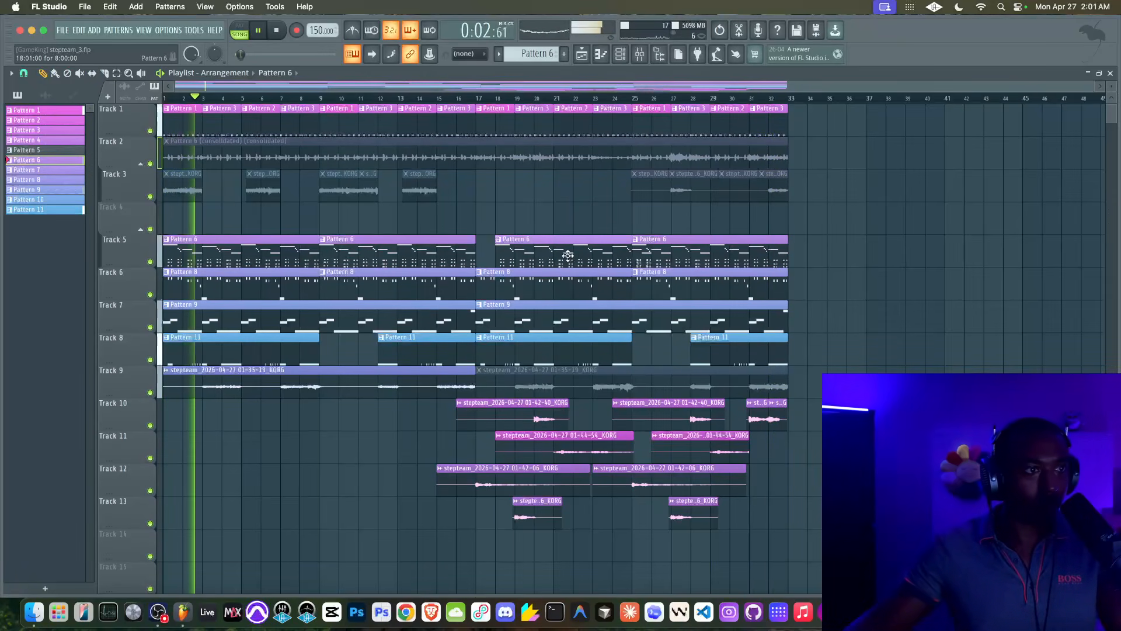
left_click_drag(567, 255, 551, 253)
left_click_drag(628, 255, 702, 257)
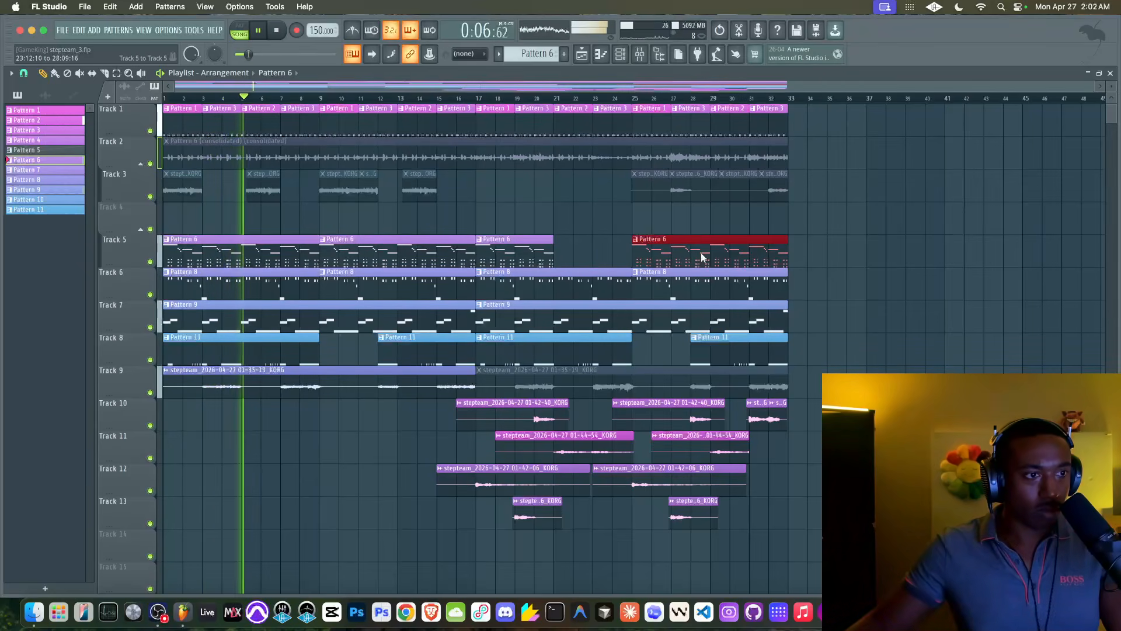
left_click_drag(514, 257, 737, 246)
key("ctrl+alt+m")
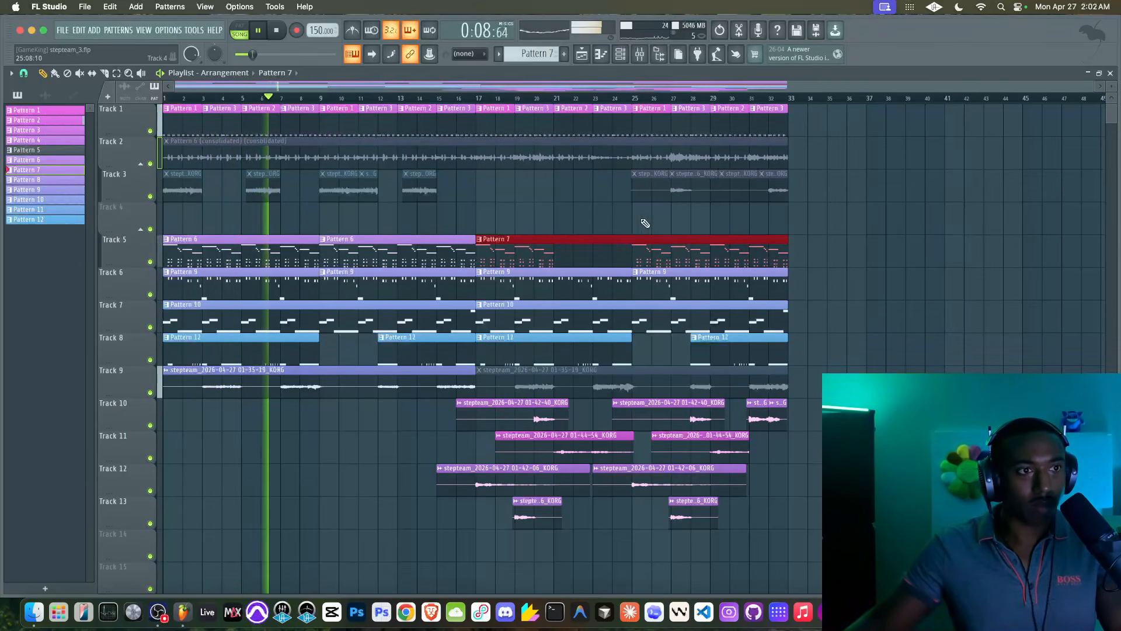
Delete the lower chord notes from the merged Pattern 7's Omnisphere part, keeping only the upper melody
double_click(560, 240)
scroll(560, 258, "down", 6)
left_click_drag(642, 231, 49, 368)
key("Delete")
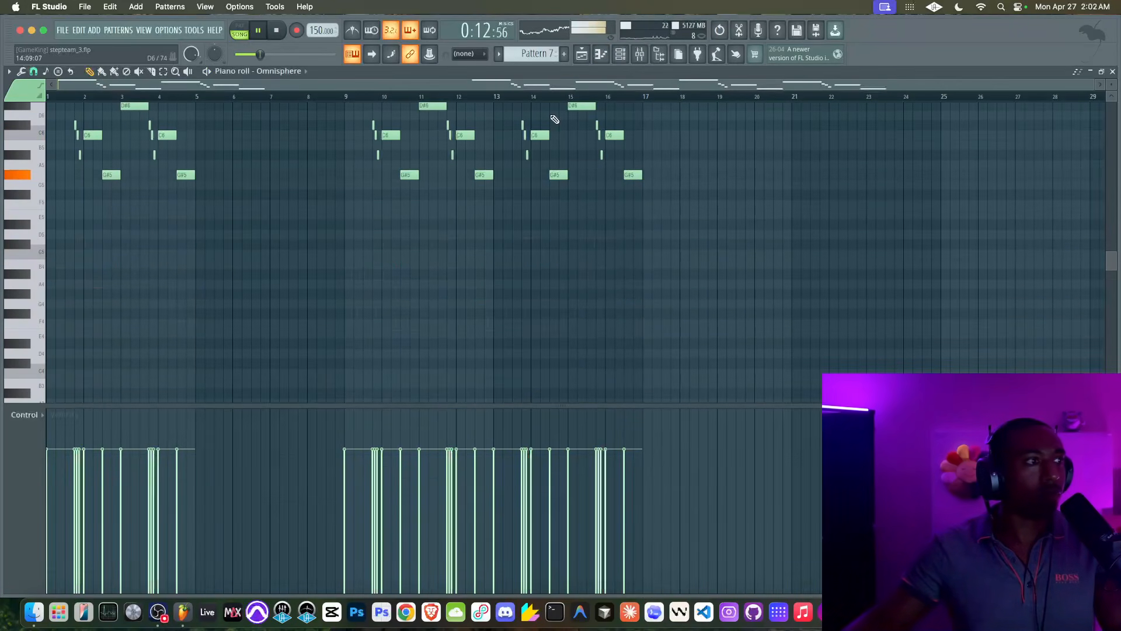
left_click(582, 55)
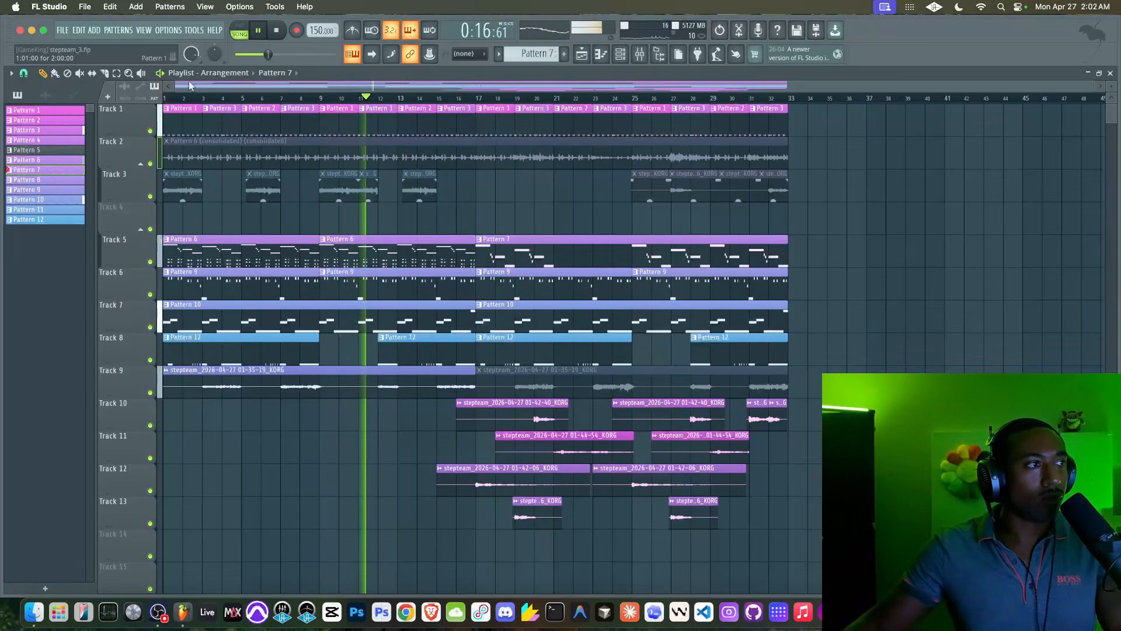
Unmute the Track 9 audio clip starting at bar 17 and lower its level
left_click(80, 73)
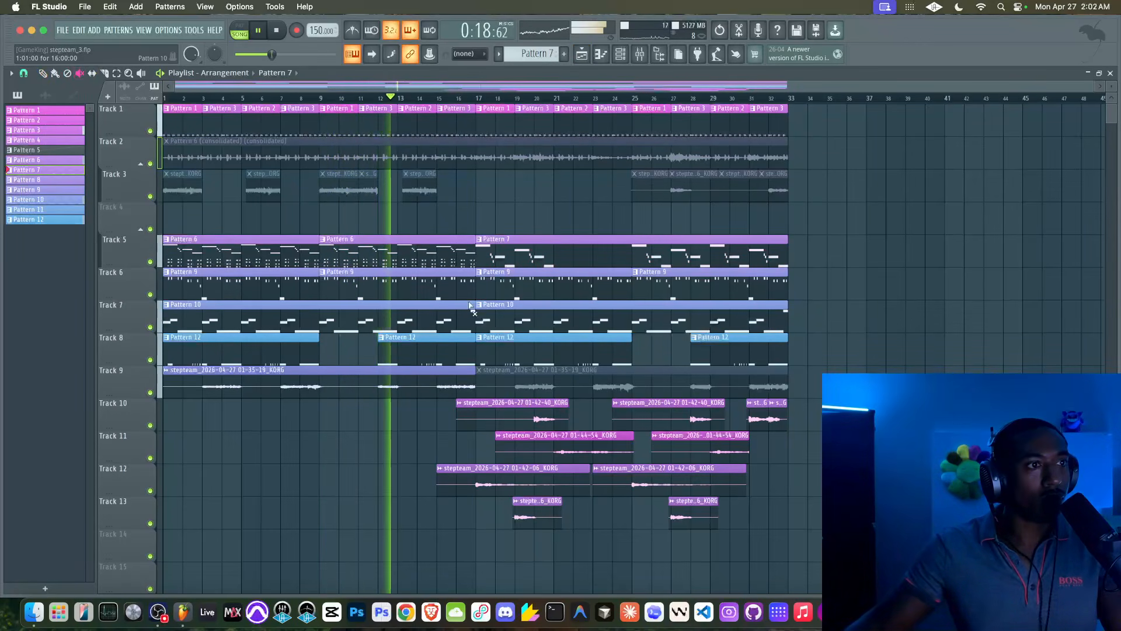
left_click(514, 388)
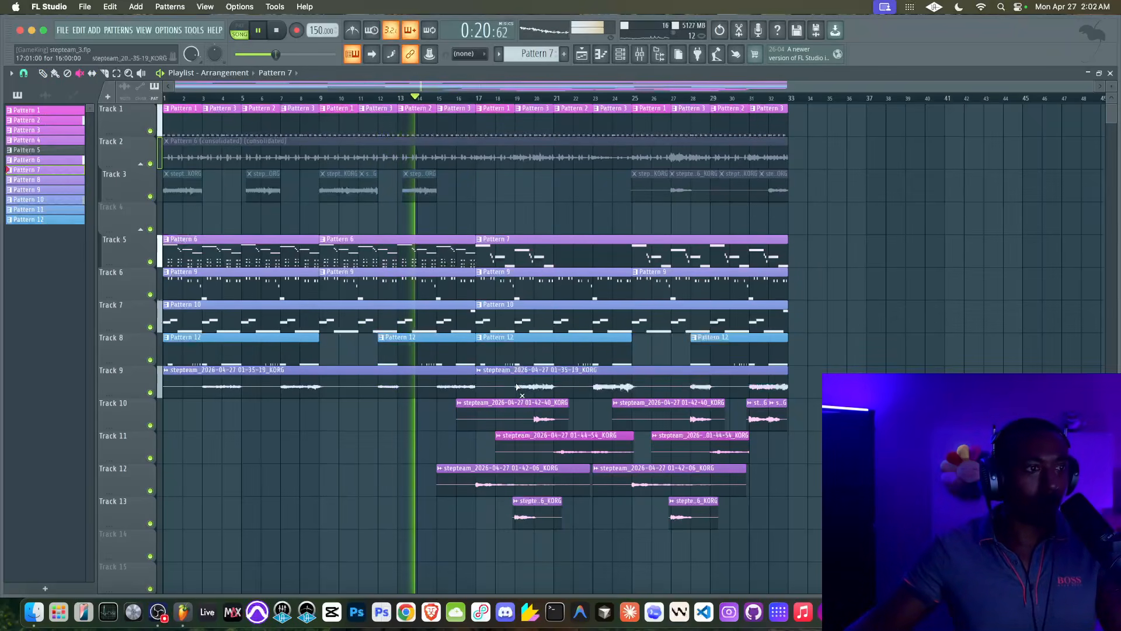
left_click(43, 72)
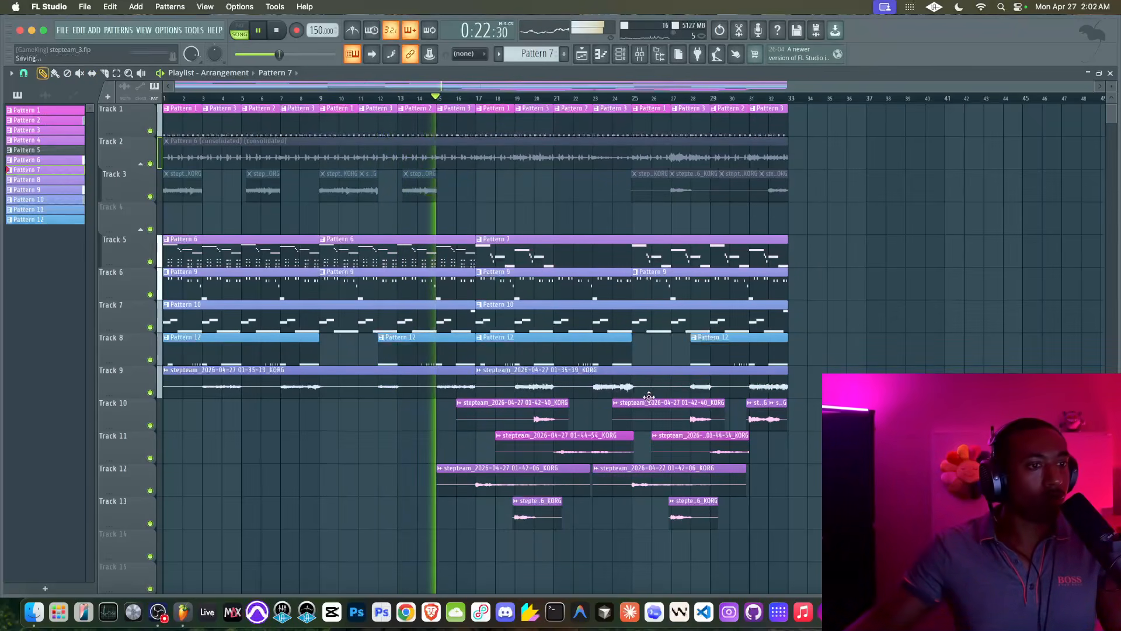
left_click_drag(632, 396, 632, 409)
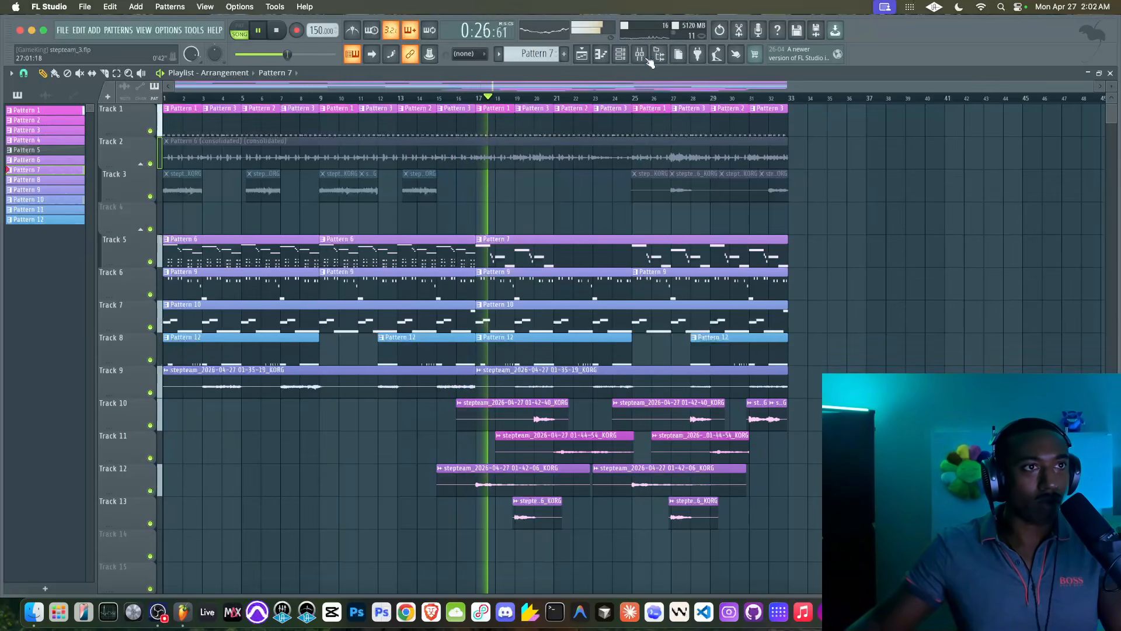
Try the Polished THD mode in the BEAT MIX track's EQ 3 with the input gain at 10 dB
key("F9")
left_click(628, 239)
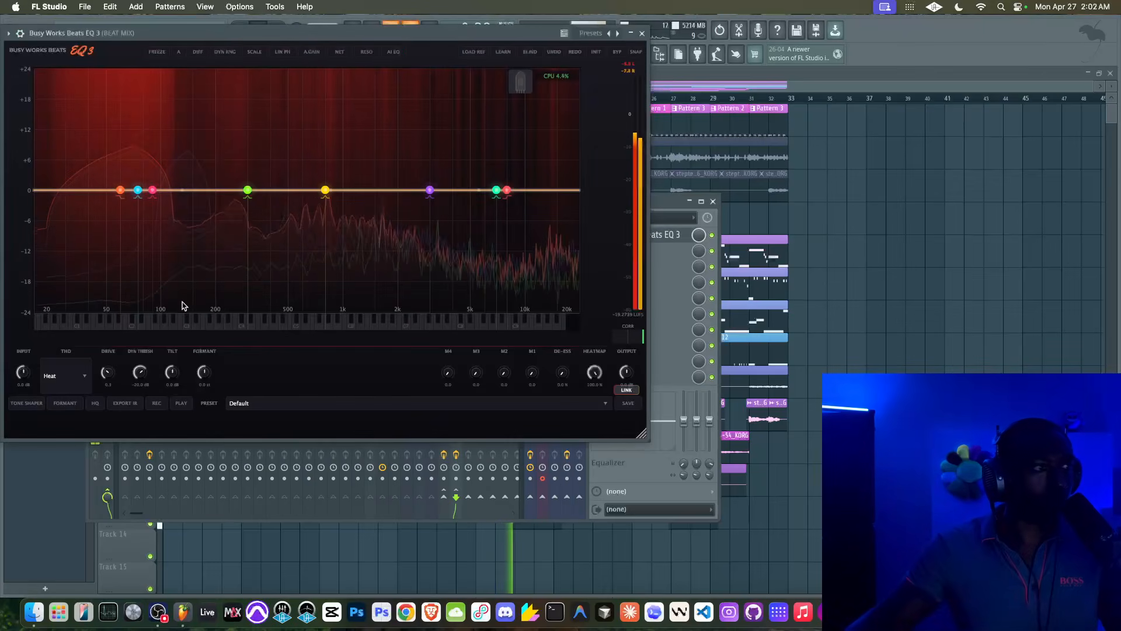
left_click(79, 374)
left_click(82, 166)
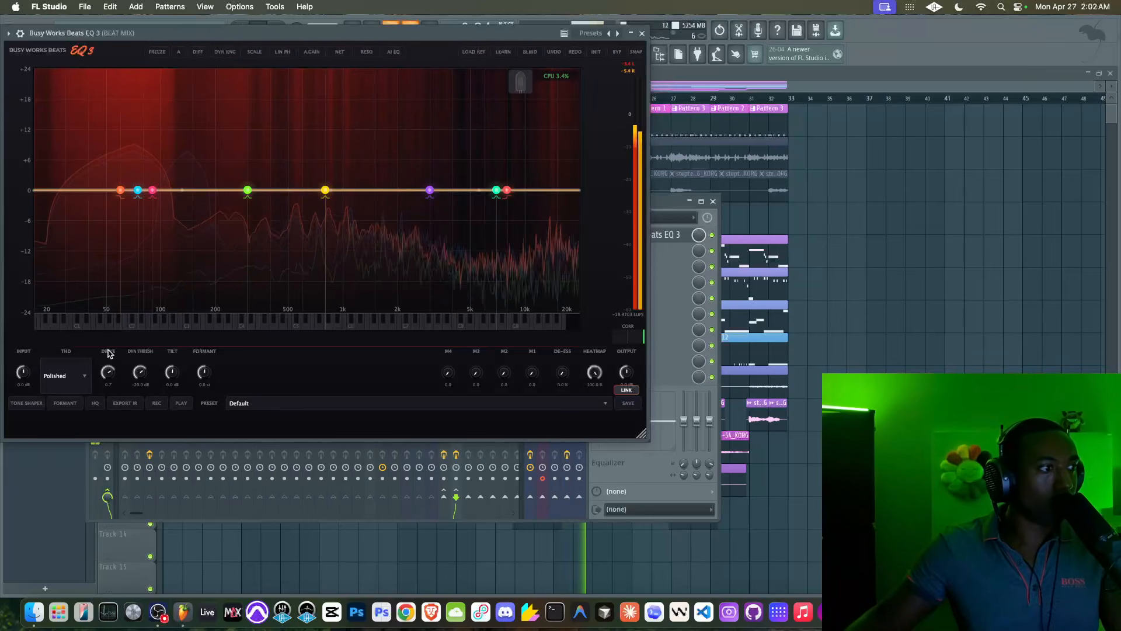
left_click_drag(24, 381, 28, 366)
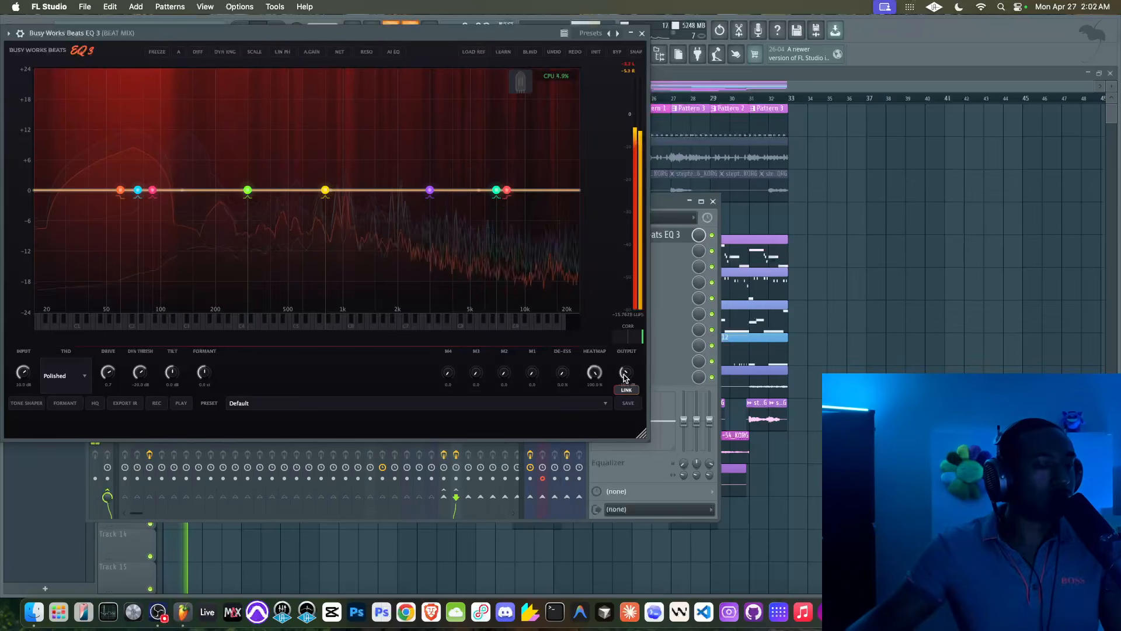
Try the Reel and Class A THD modes in EQ 3 on the BEAT MIX track
left_click(46, 372)
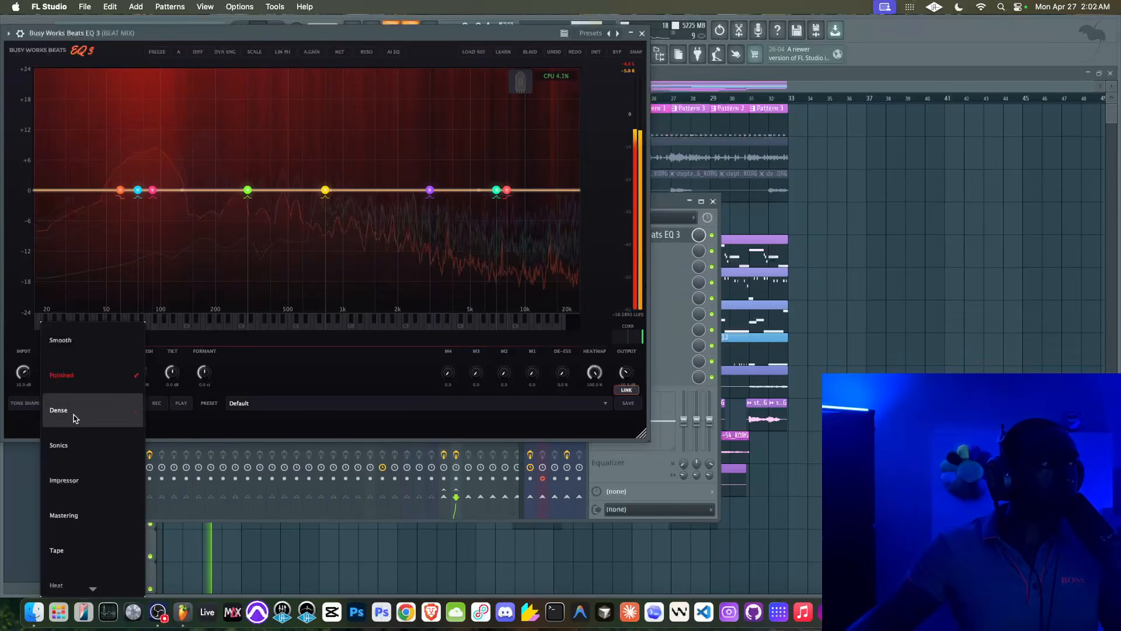
scroll(81, 420, "up", 5)
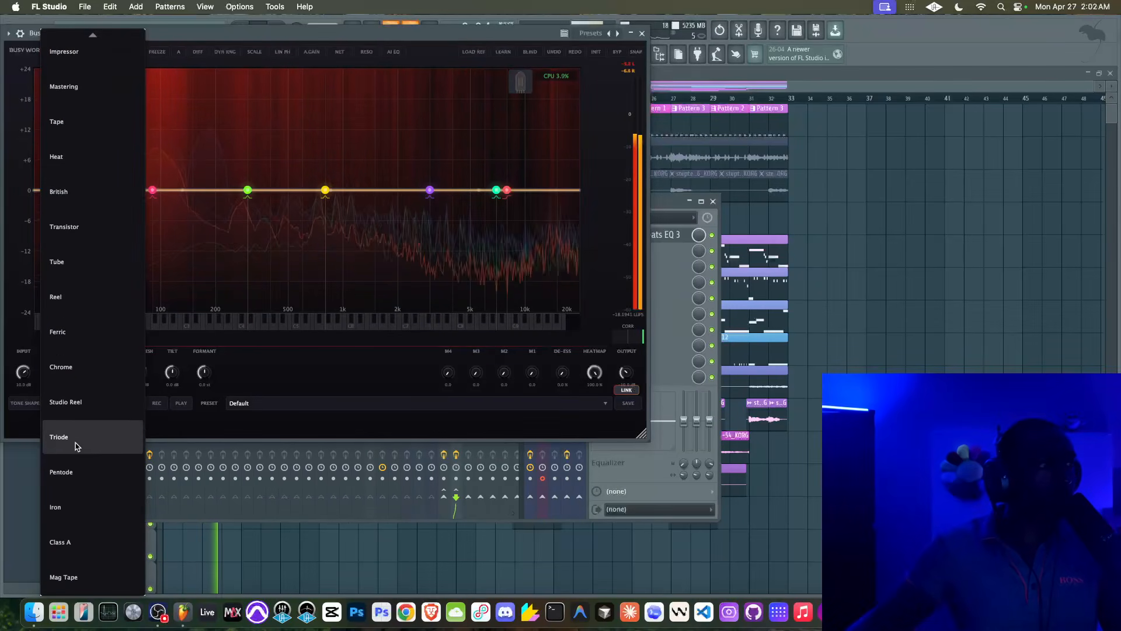
left_click(82, 297)
left_click(76, 382)
scroll(83, 467, "down", 4)
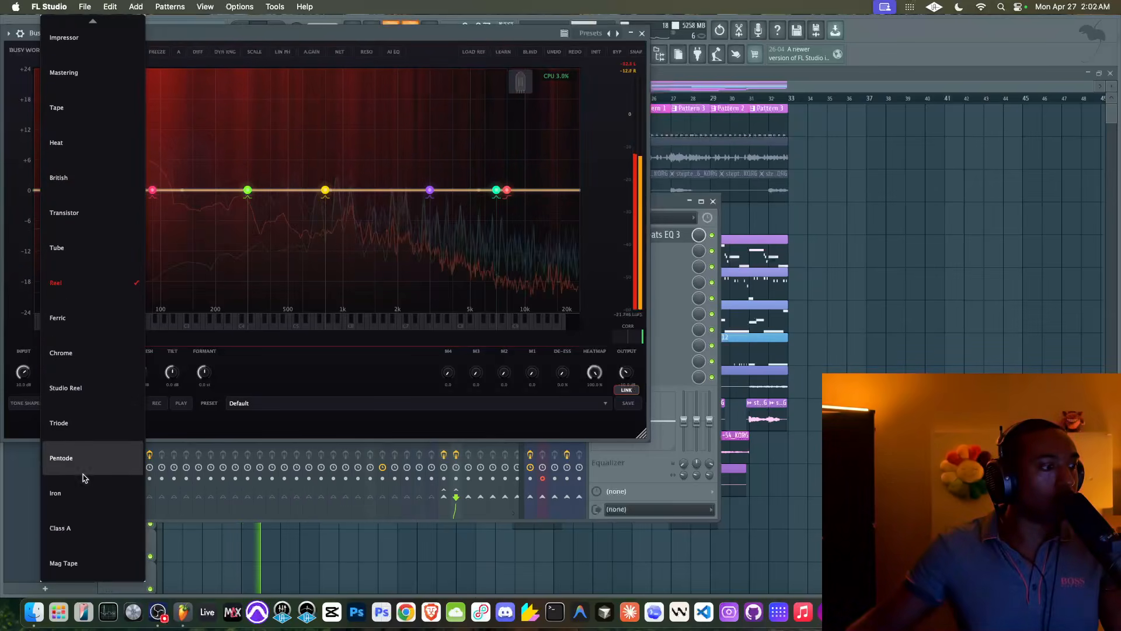
left_click(75, 530)
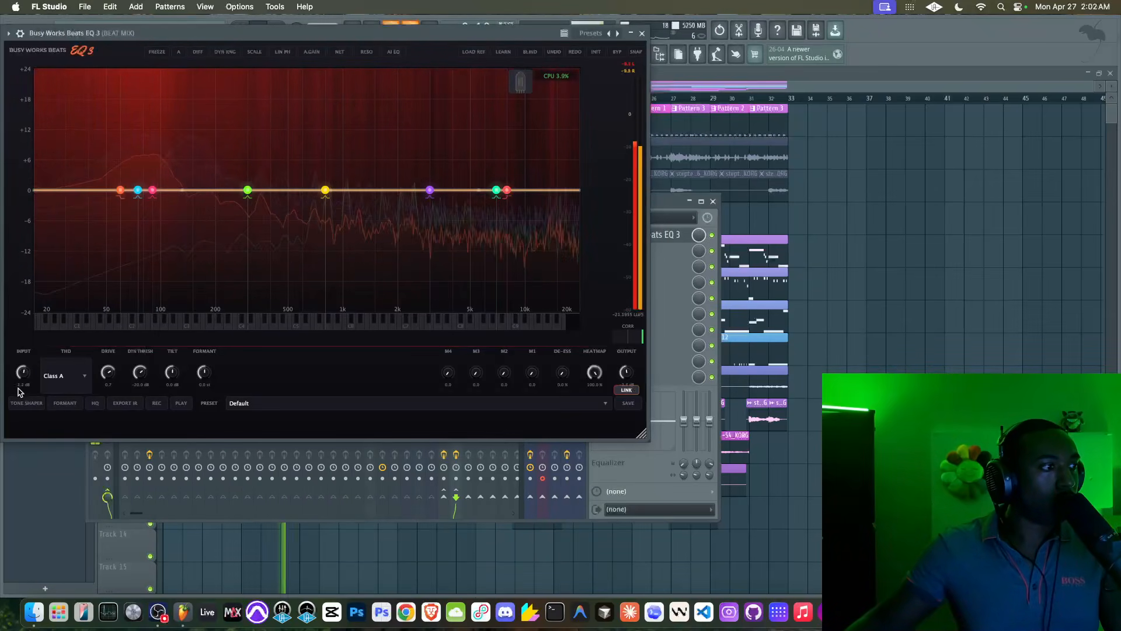
Set EQ 3's THD mode to Mag Tape with slightly more input gain, and compare the processed sound against bypass
left_click(64, 375)
scroll(67, 385, "up", 3)
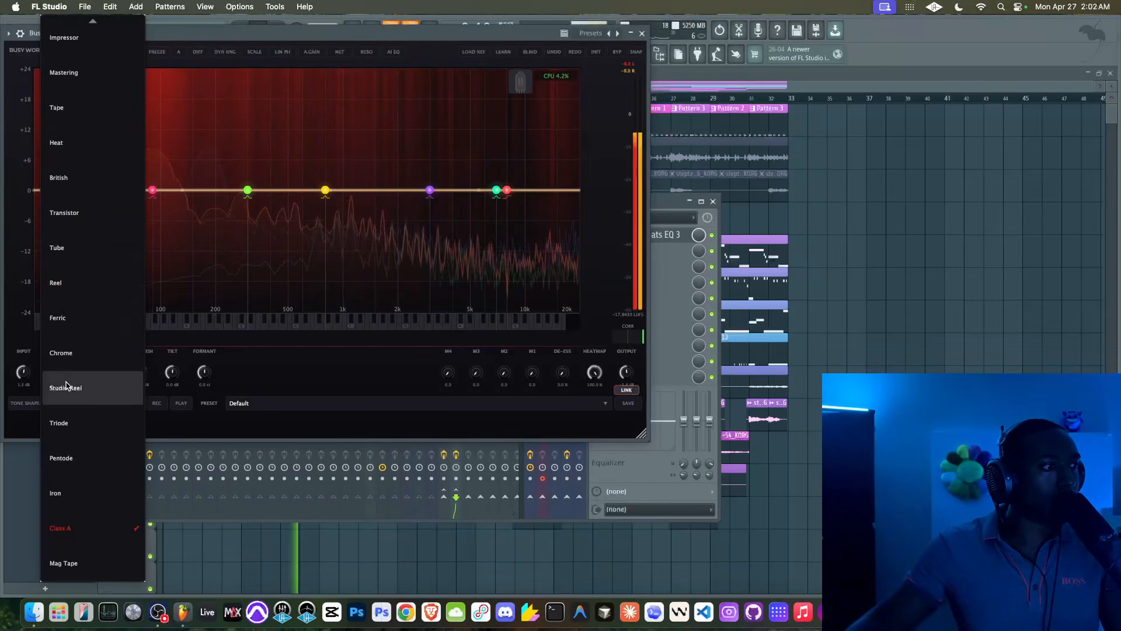
left_click(63, 563)
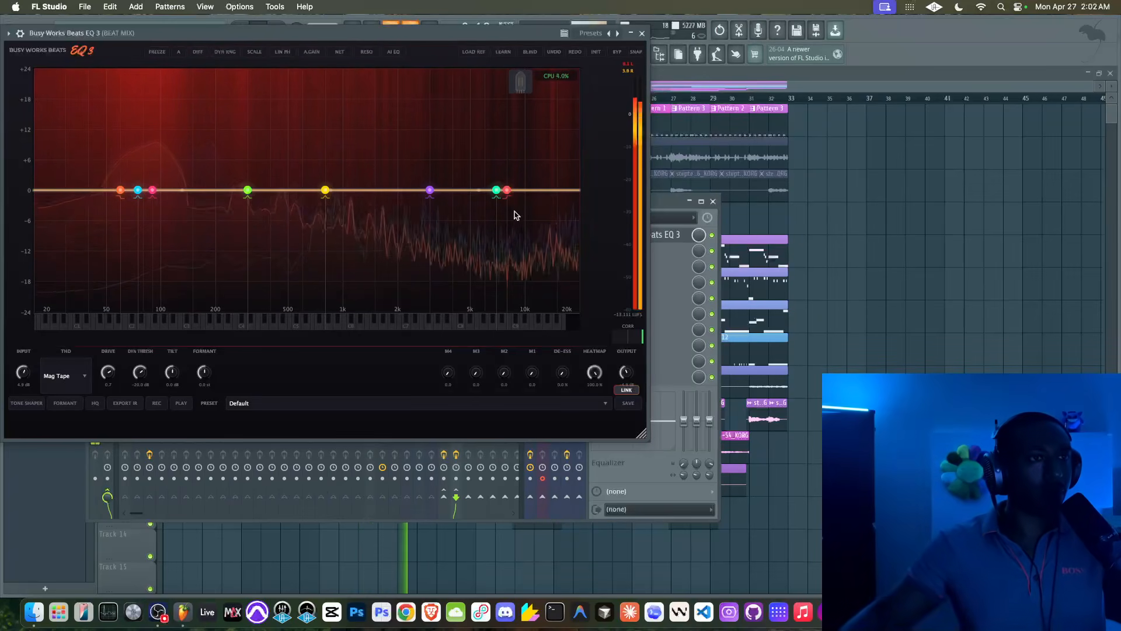
left_click(617, 53)
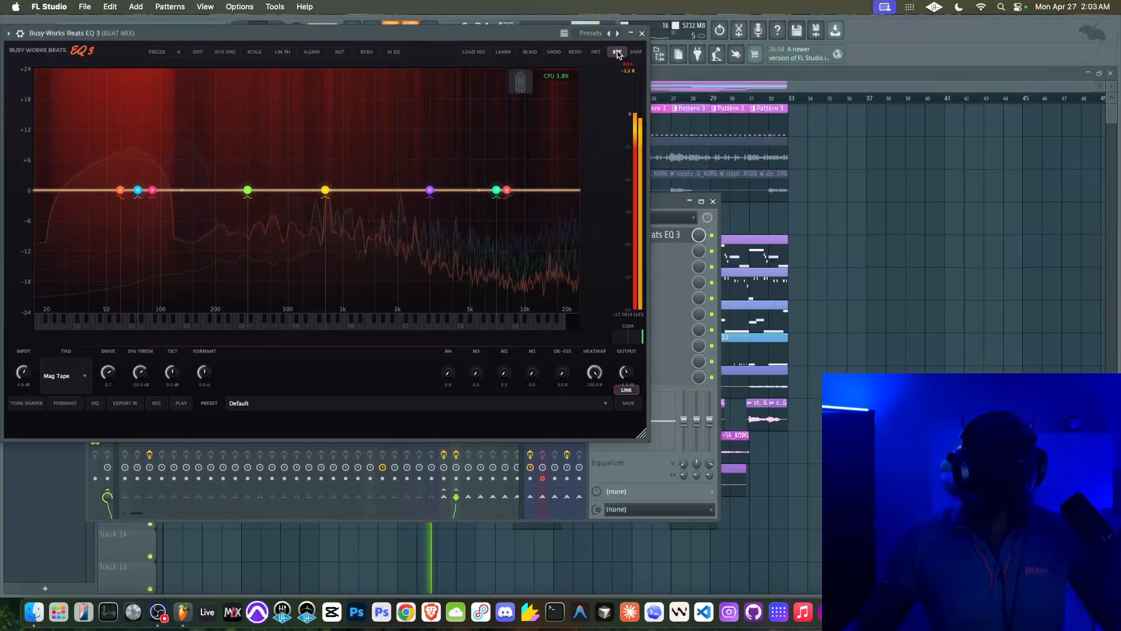
left_click(618, 52)
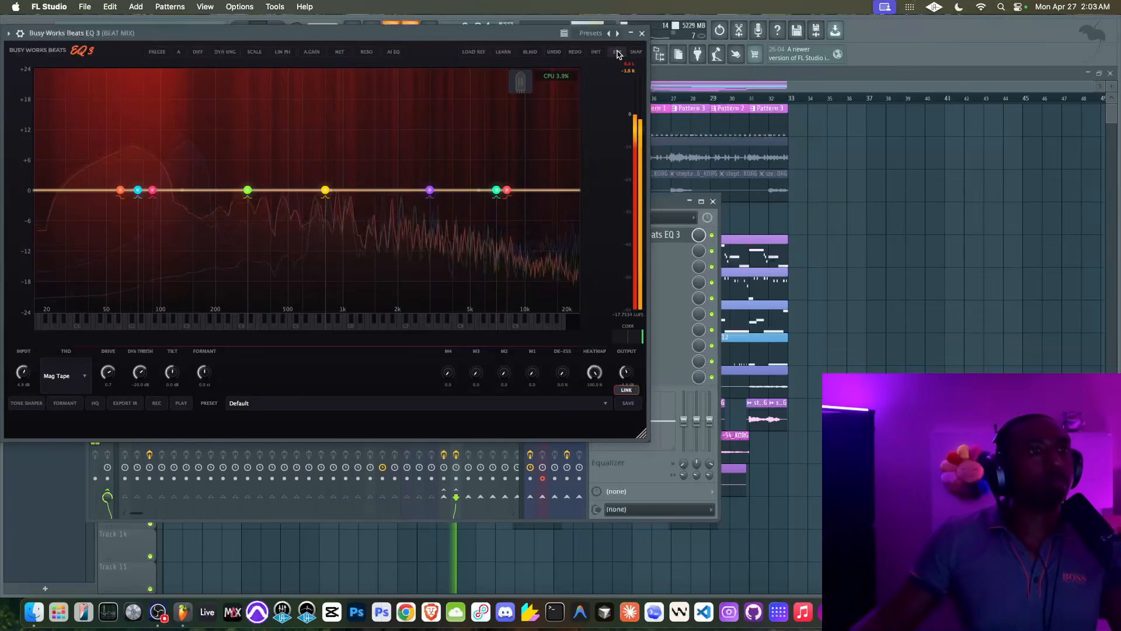
left_click(641, 34)
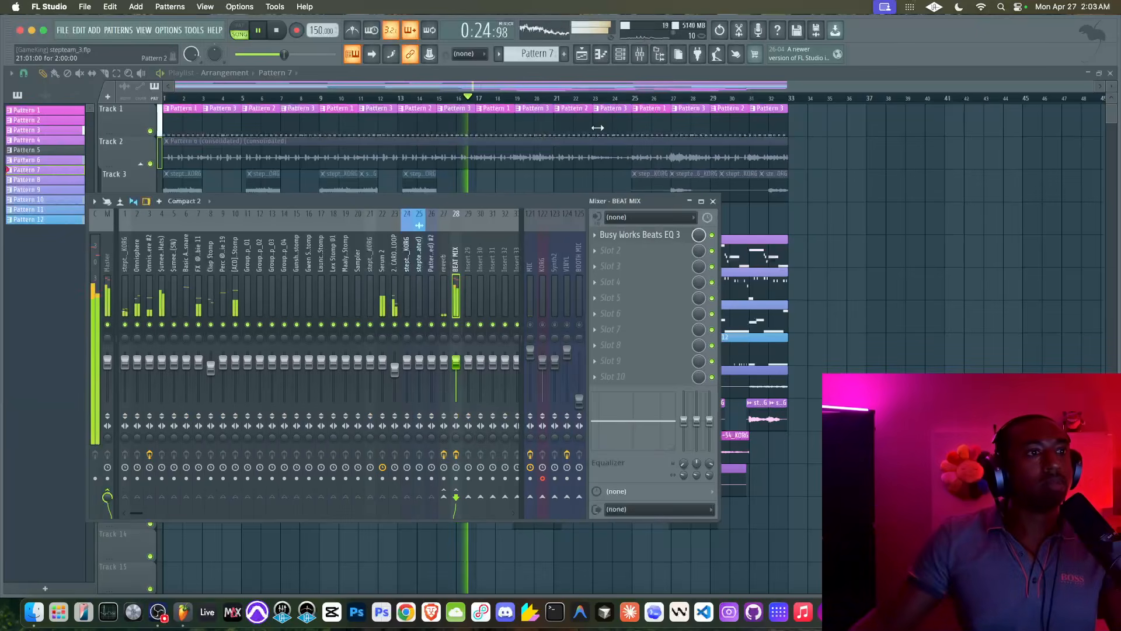
Add Busy Works Beats AI Mastering 3 to the BEAT MIX track's second effect slot and return to the playlist
left_click(640, 257)
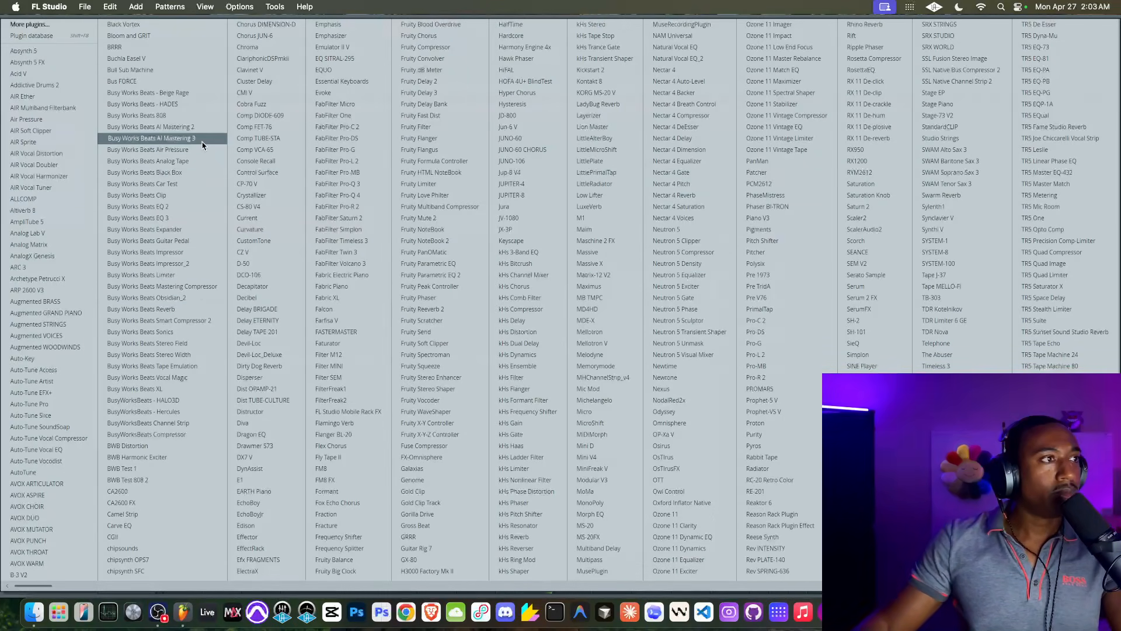
left_click(152, 138)
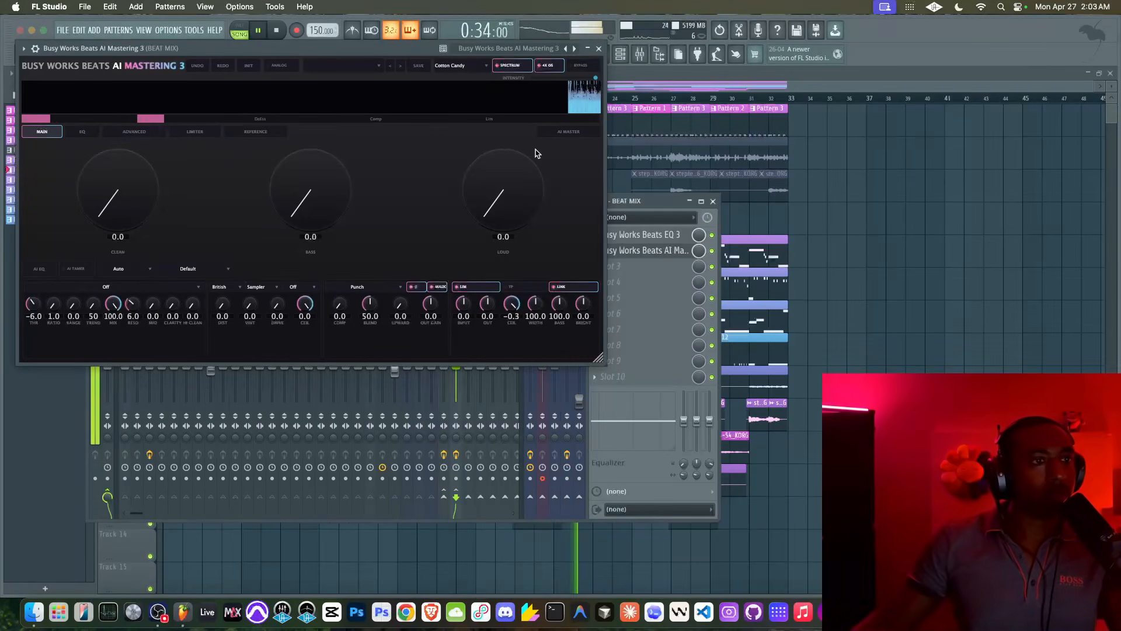
key("Escape")
key("Escape")
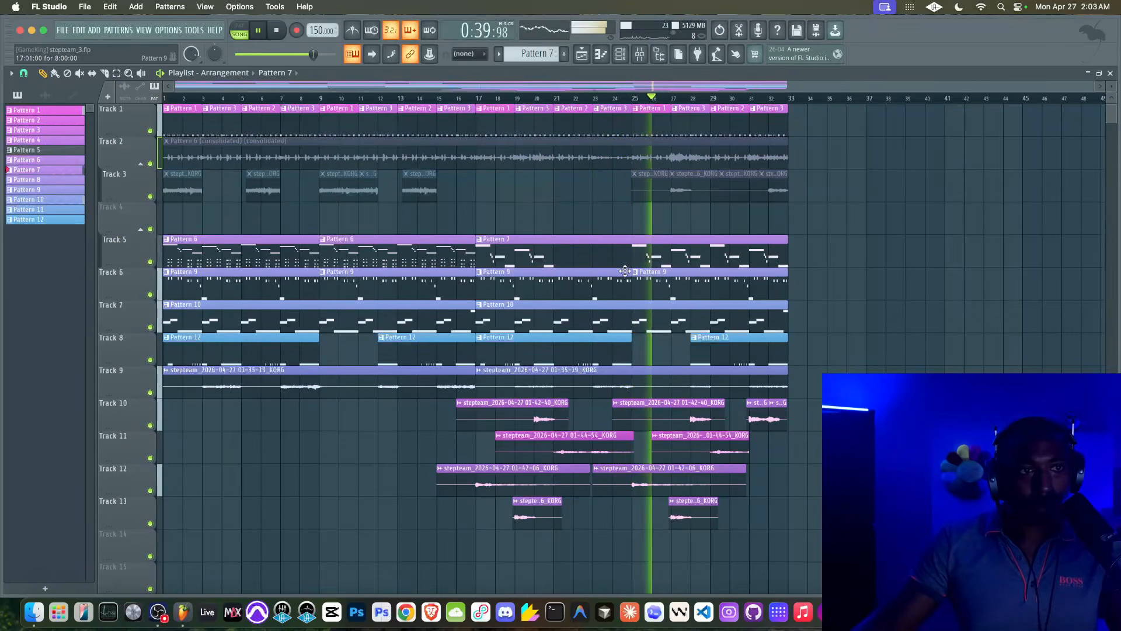
key("F6")
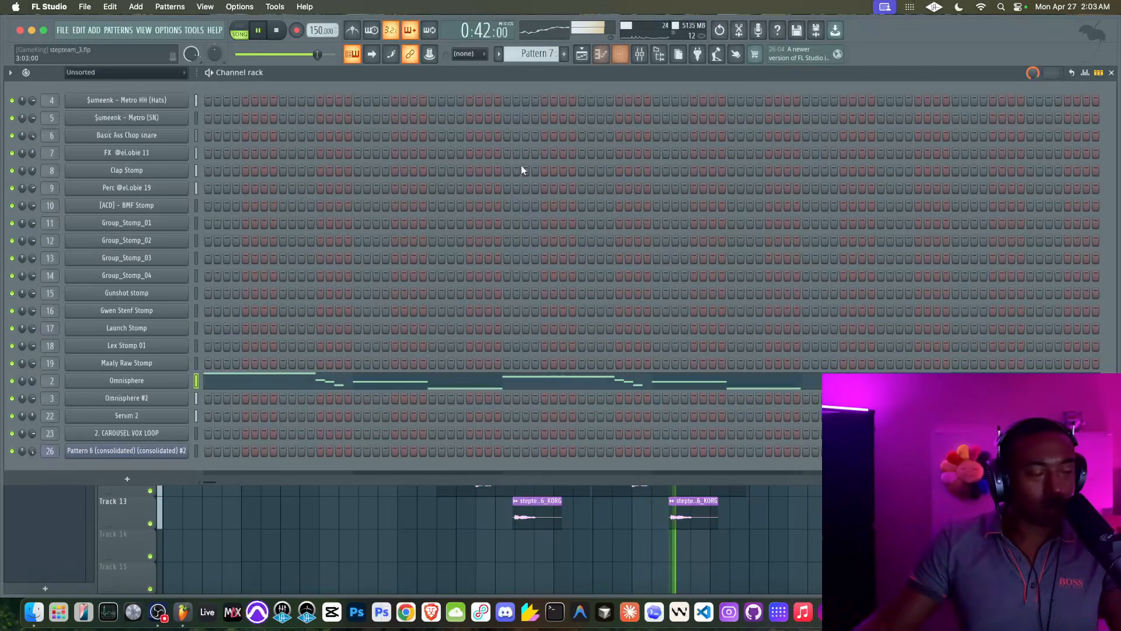
key("F6")
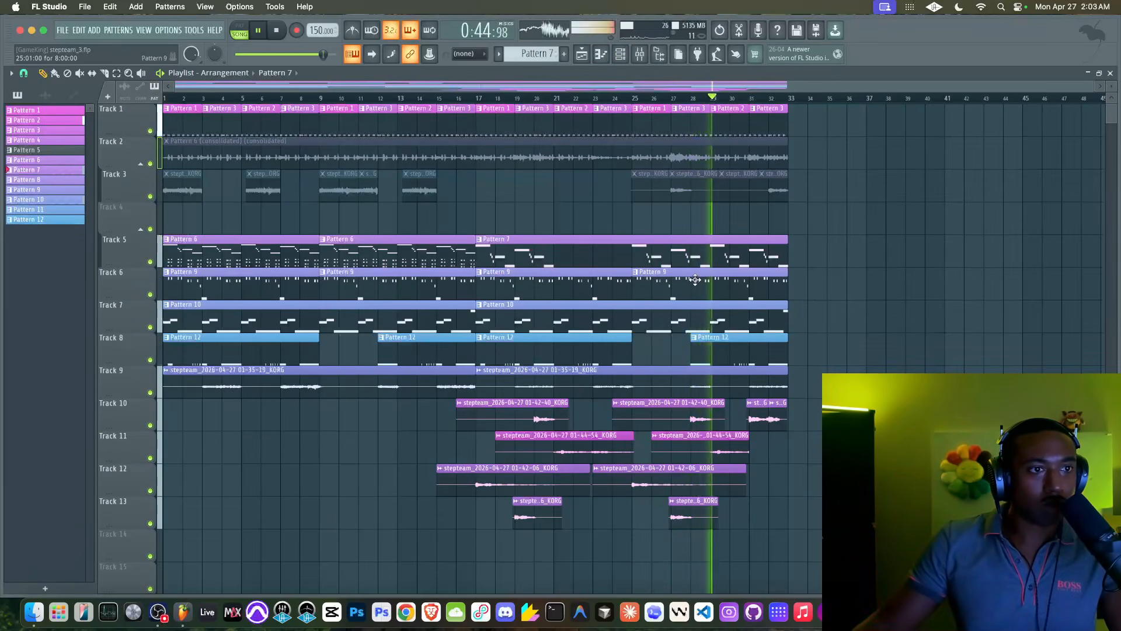
Check the audio device's buffer length in the audio settings
left_click(168, 30)
left_click(181, 66)
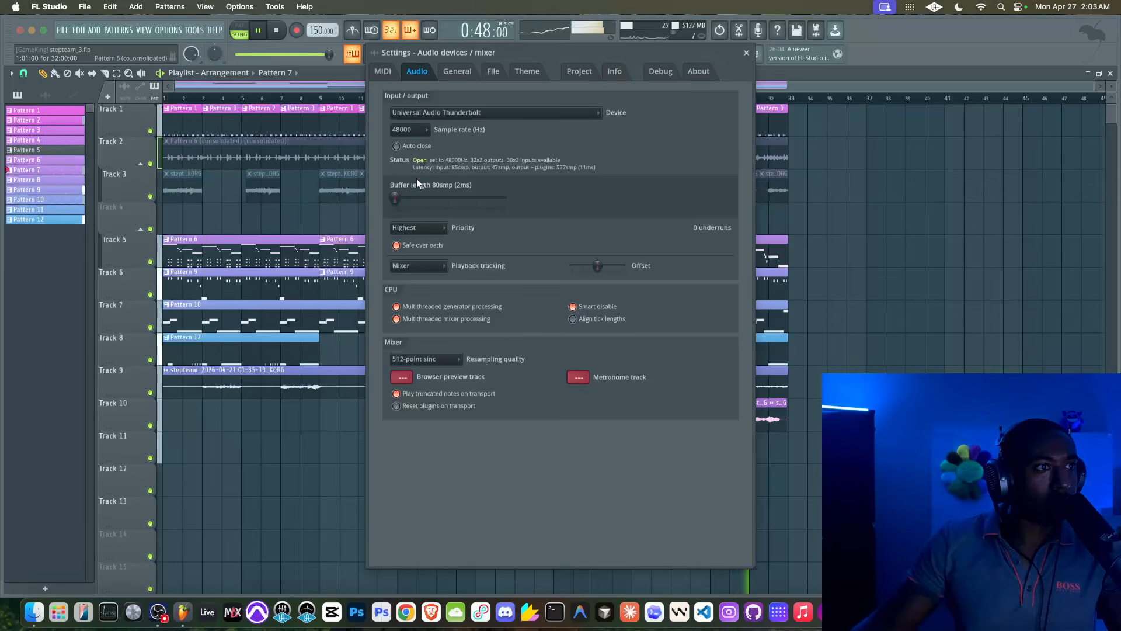
left_click(747, 53)
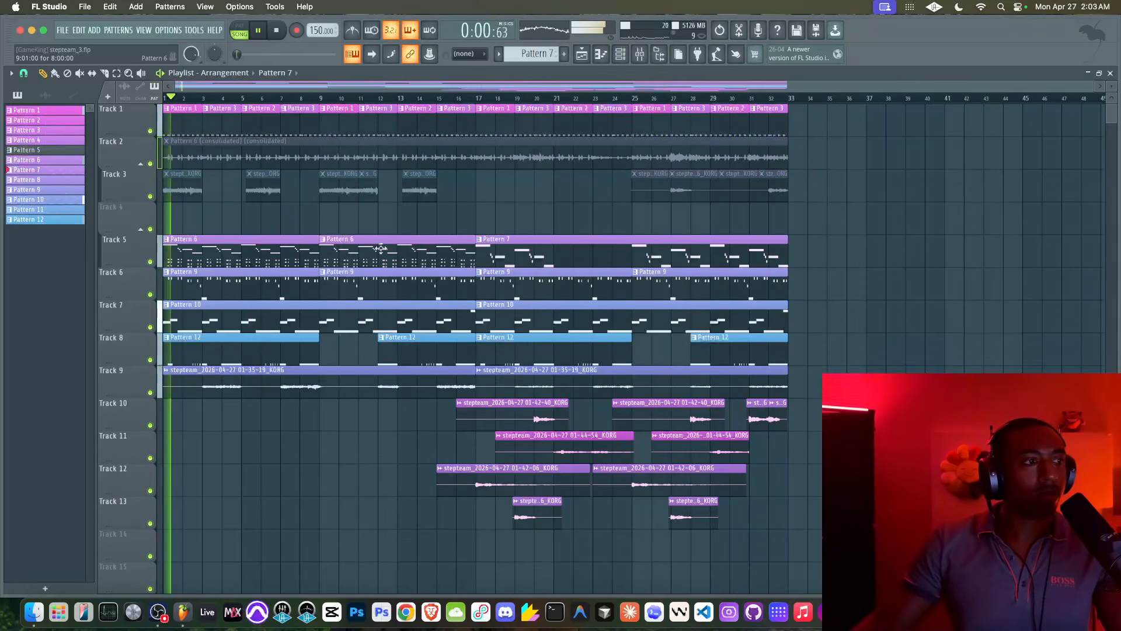
Set the Serum 2 channel's volume to 61% in the channel rack
left_click(620, 53)
right_click(32, 414)
left_click_drag(33, 414, 32, 403)
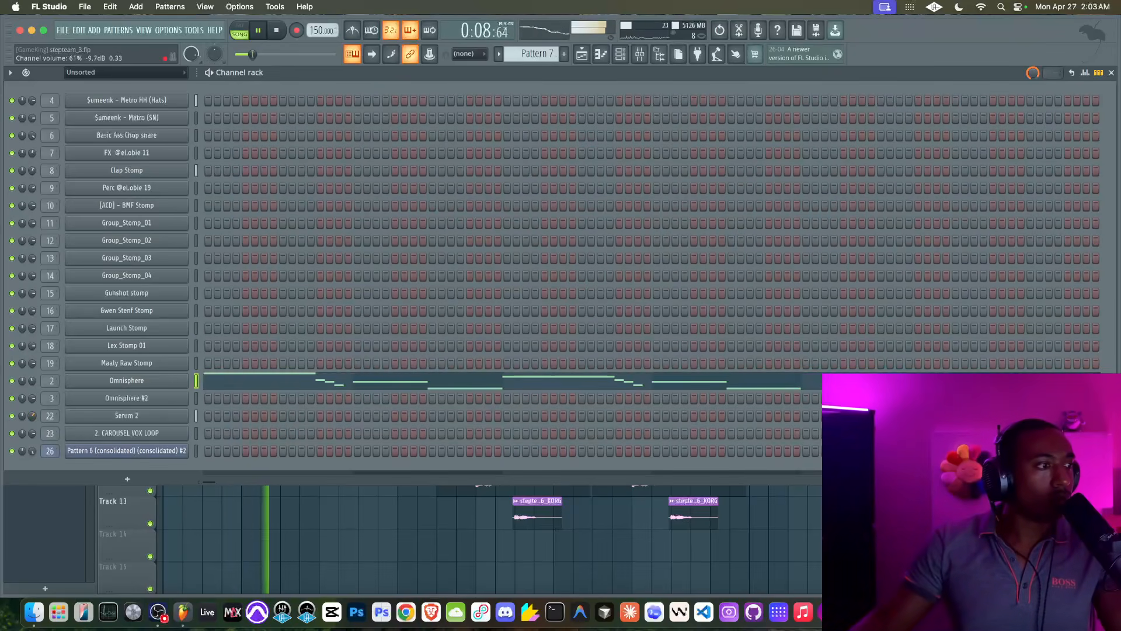
Add a second harmonic to the oscillator A waveform of the Serum 2 bass in its wavetable editor, and return to the playlist
left_click(111, 416)
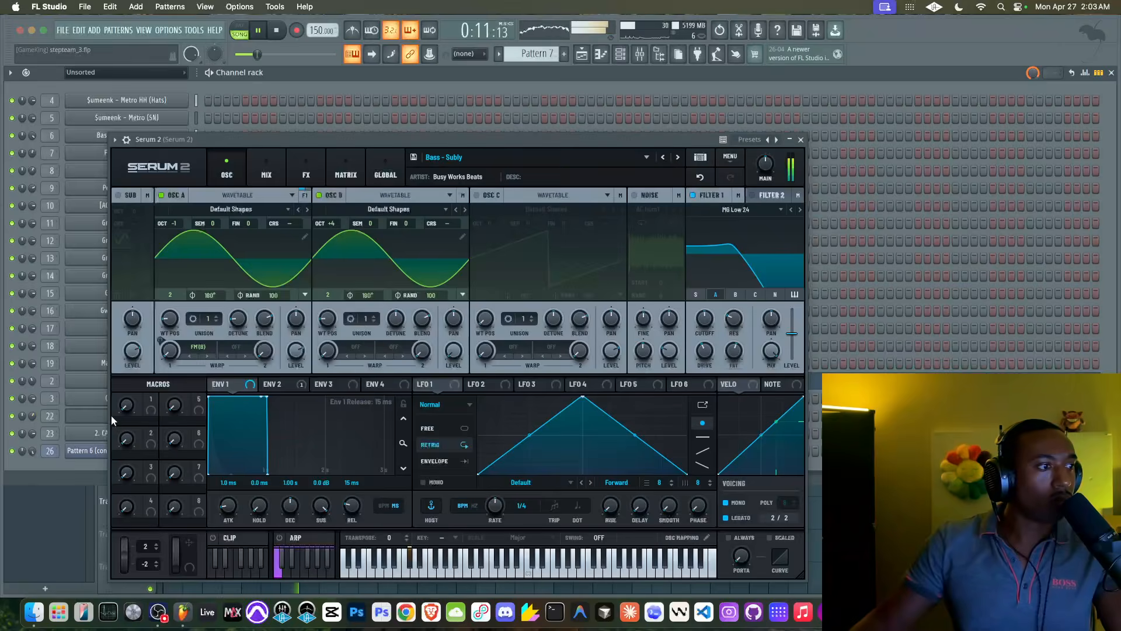
left_click(305, 235)
left_click(165, 209)
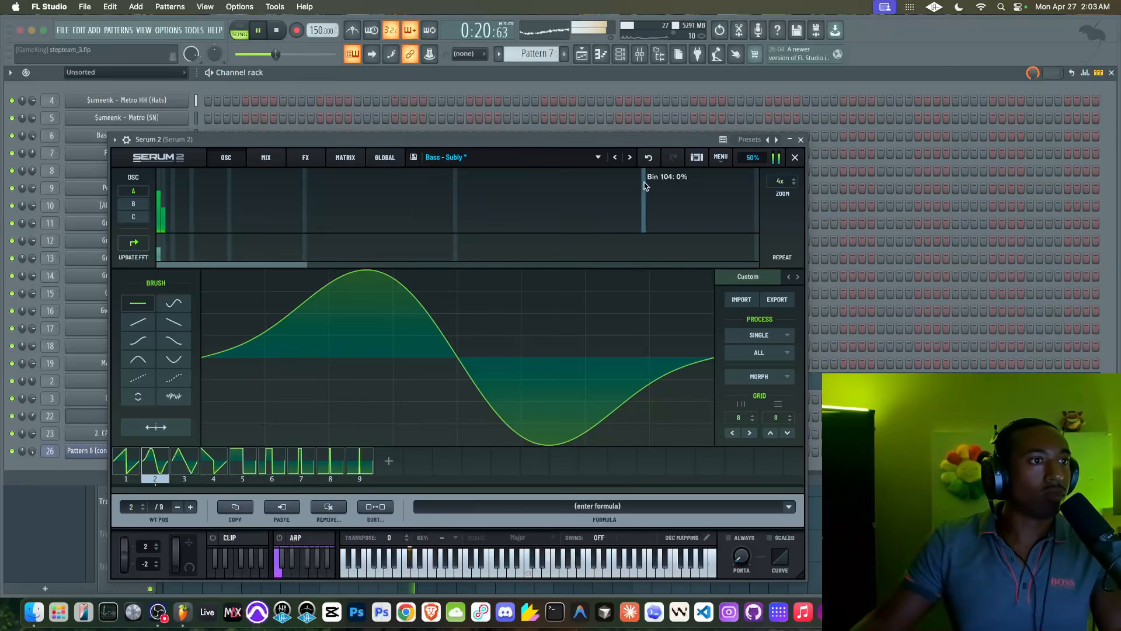
left_click(801, 140)
left_click(807, 501)
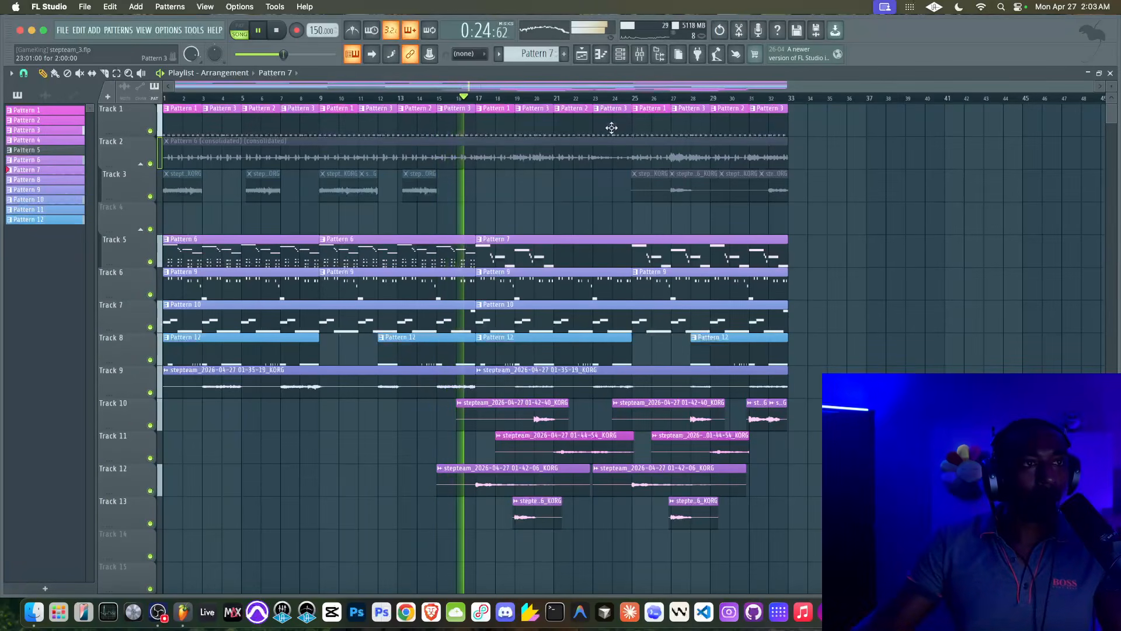
Delete the two Pattern 9 clips in the second half of Track 6, from bar 17 on, and save the project
key("F9")
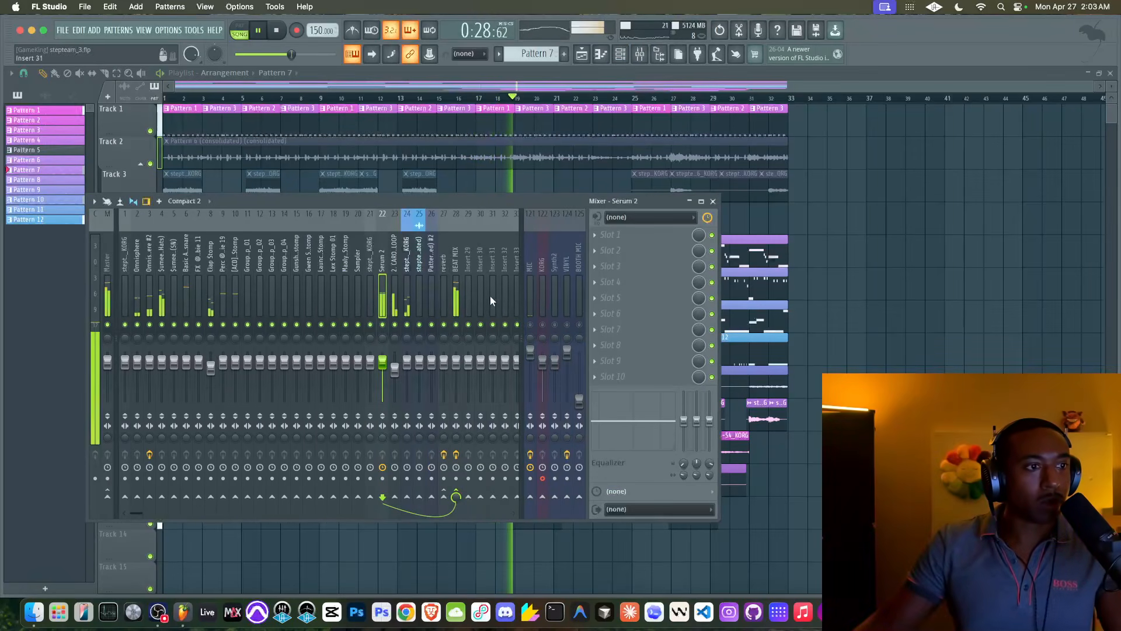
key("F9")
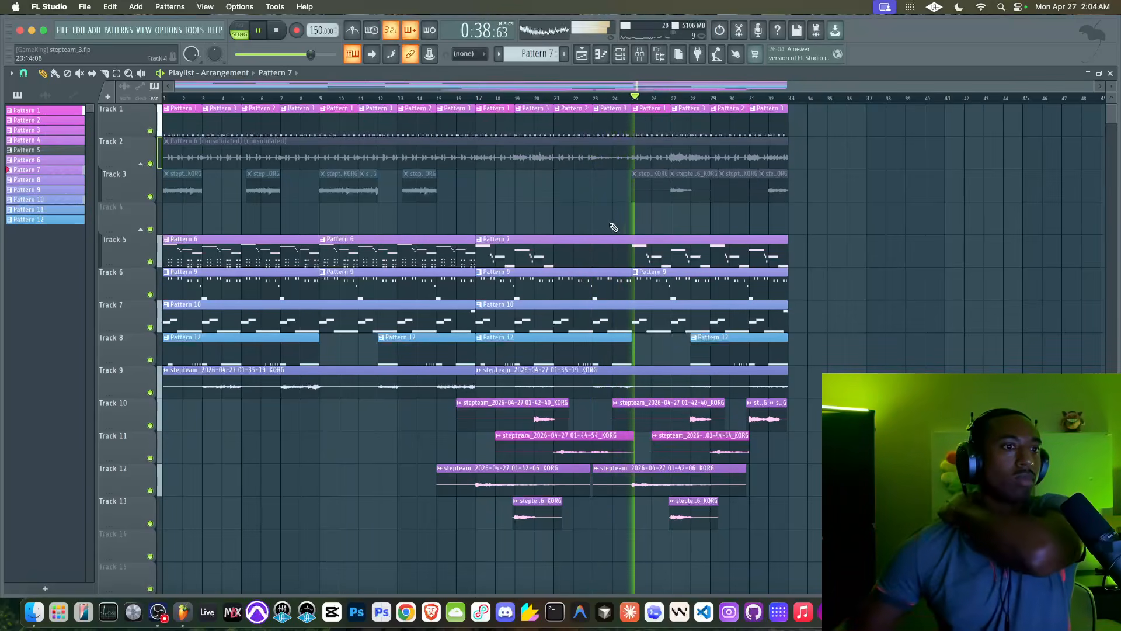
right_click(615, 284)
right_click(670, 291)
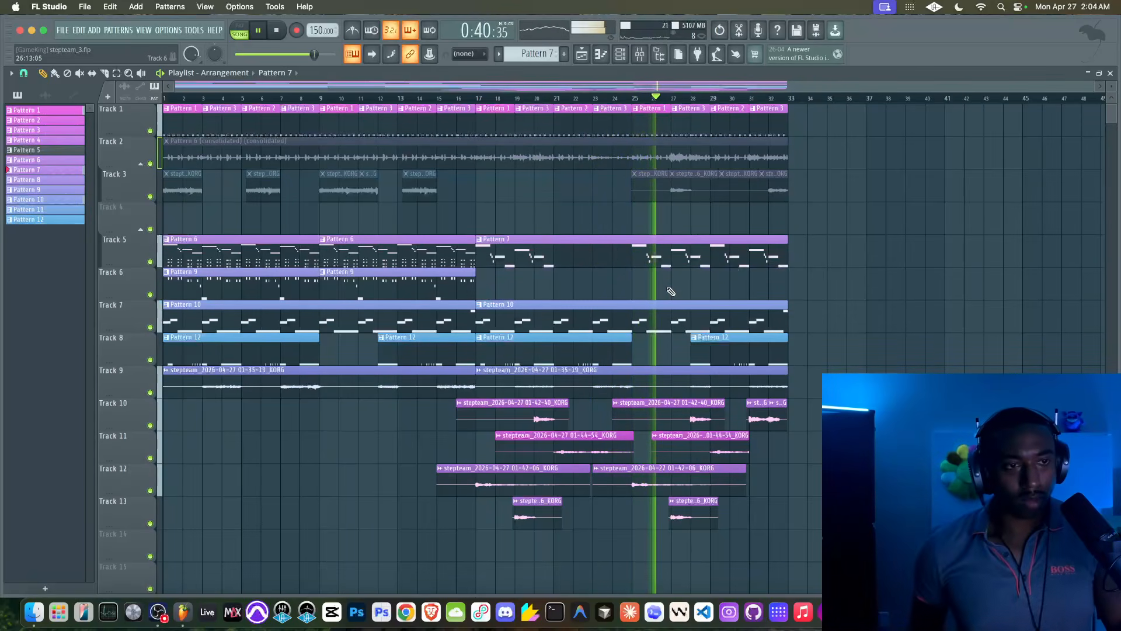
key("super+s")
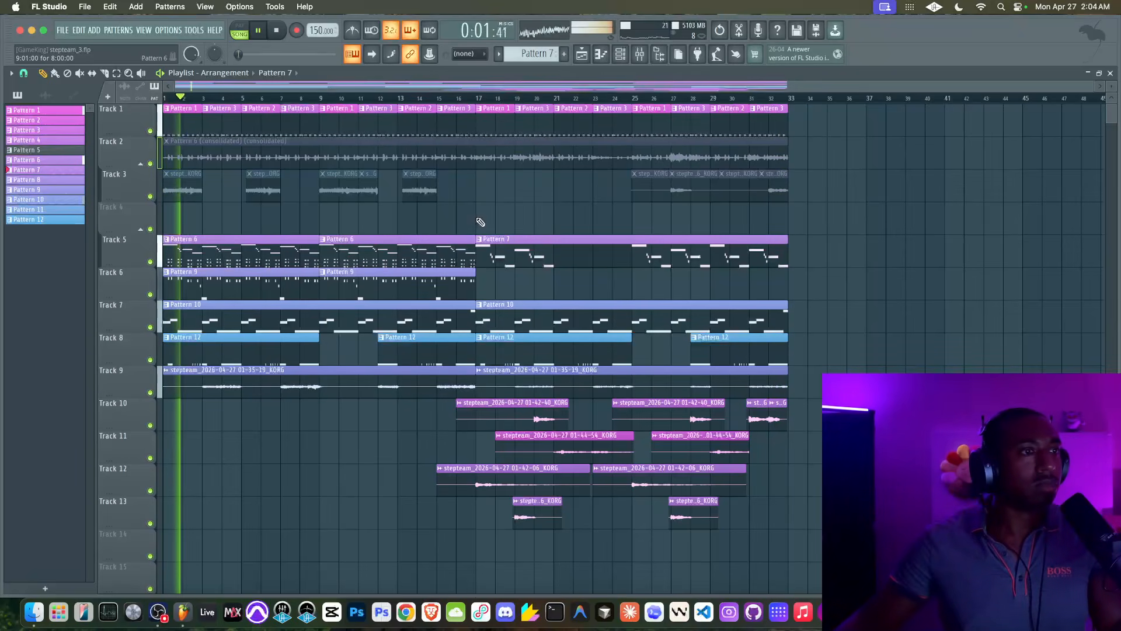
Open the Omnisphere lead channel and audition the brass patches Corrupt Aristocracy and CS-80 Drift-o-rama, ending on Dancing Brass Bit
key("F6")
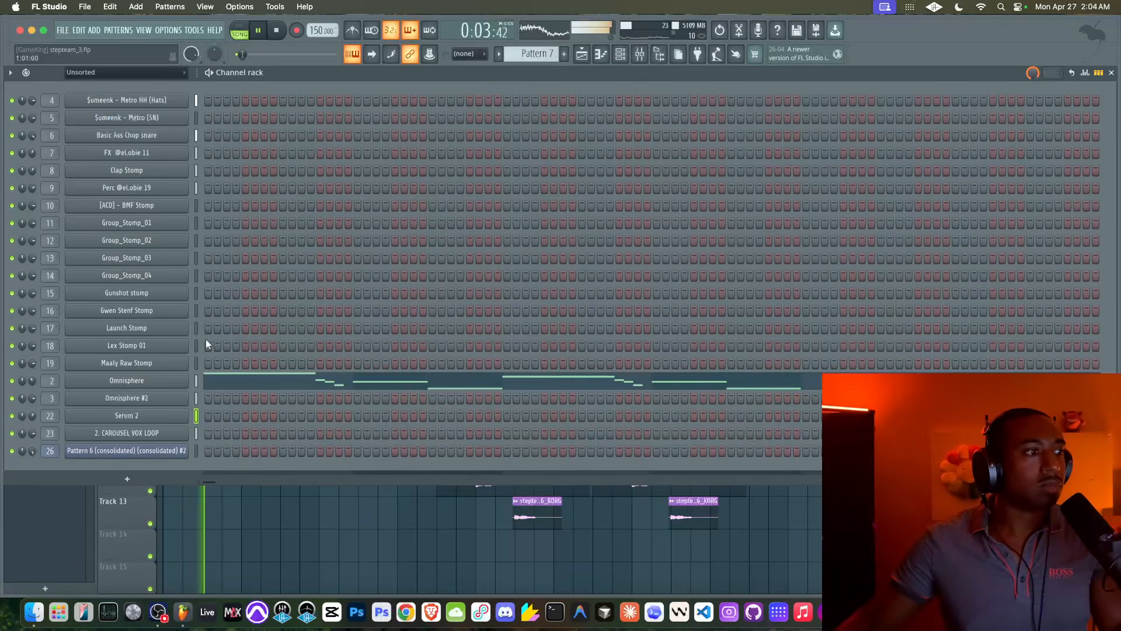
left_click(151, 397)
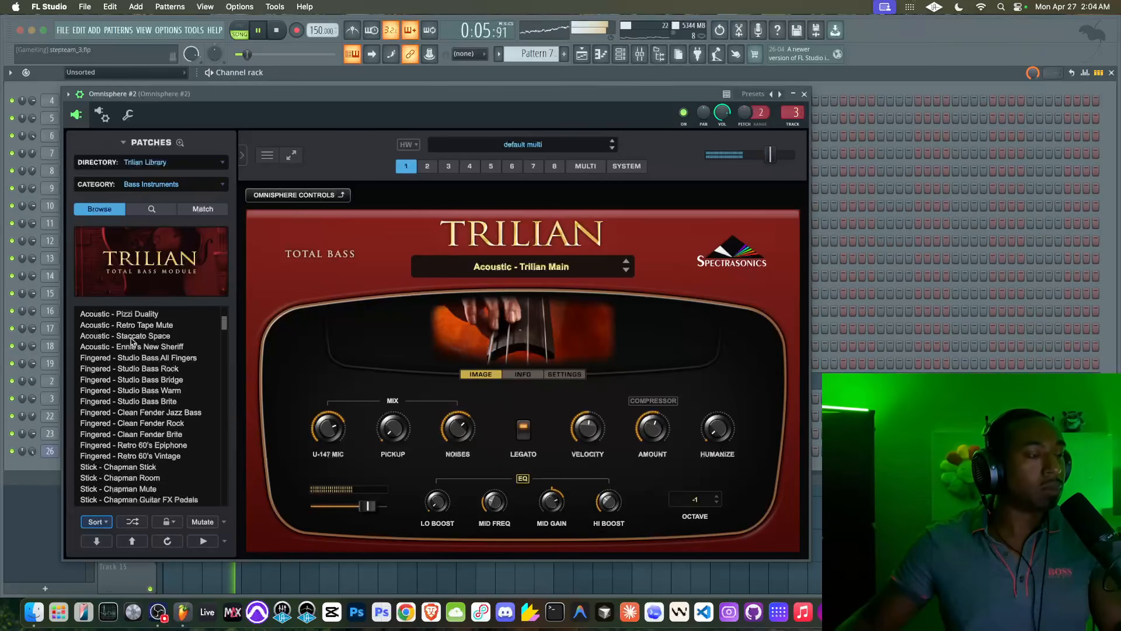
left_click(805, 94)
left_click(164, 383)
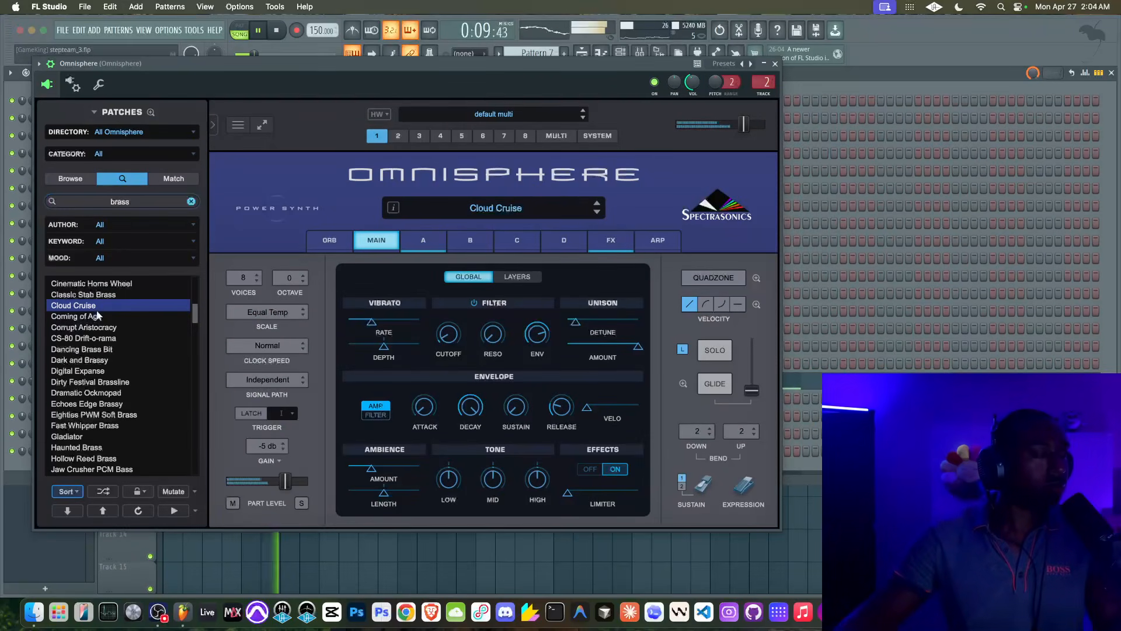
left_click(91, 328)
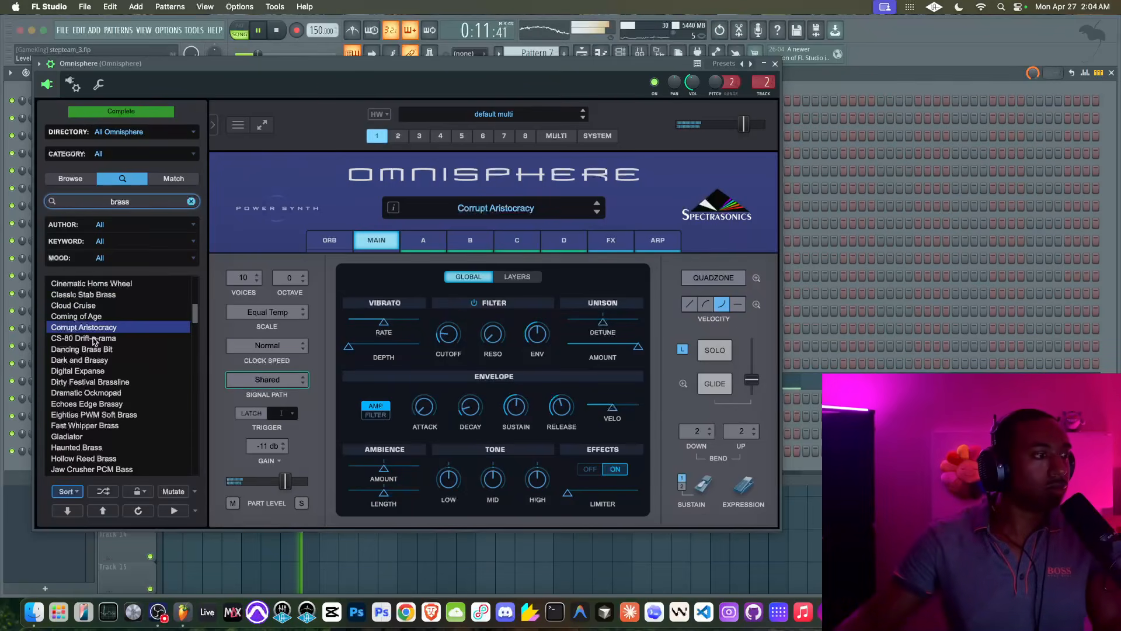
left_click(94, 339)
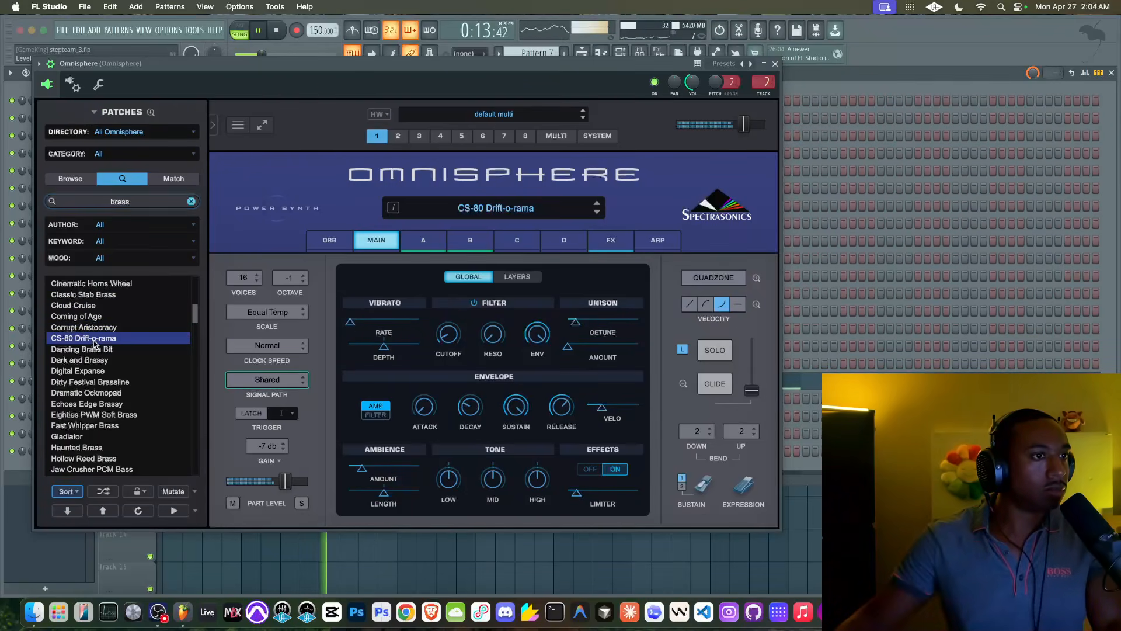
left_click(93, 349)
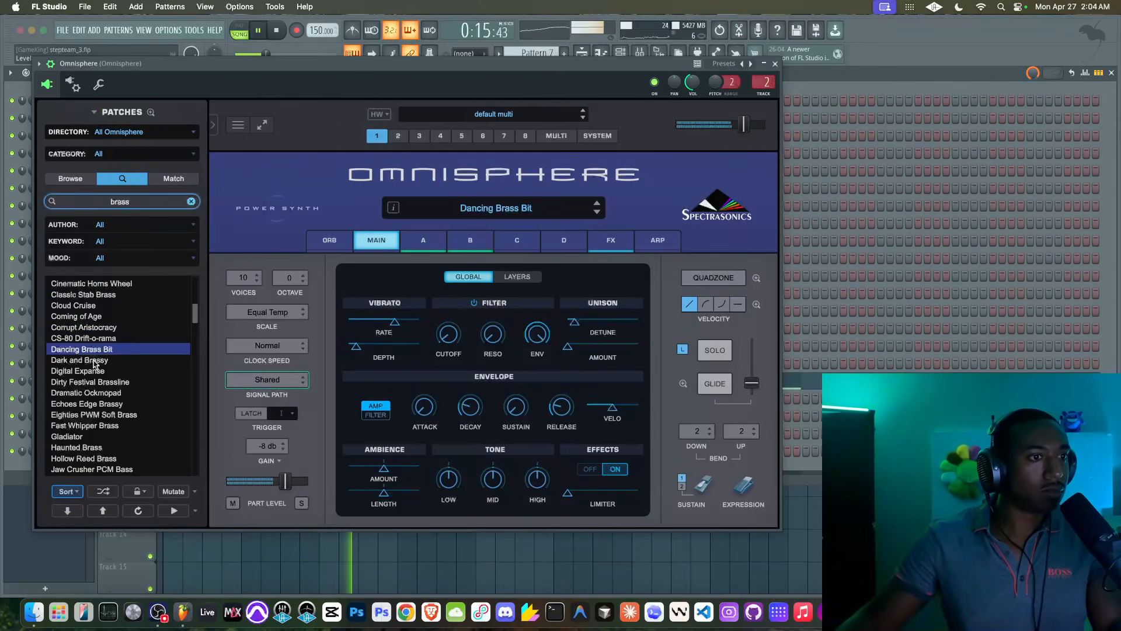
Try Dancing Brass Bit with a lower filter envelope amount, and audition the Dark and Brassy patch
left_click_drag(547, 341, 532, 368)
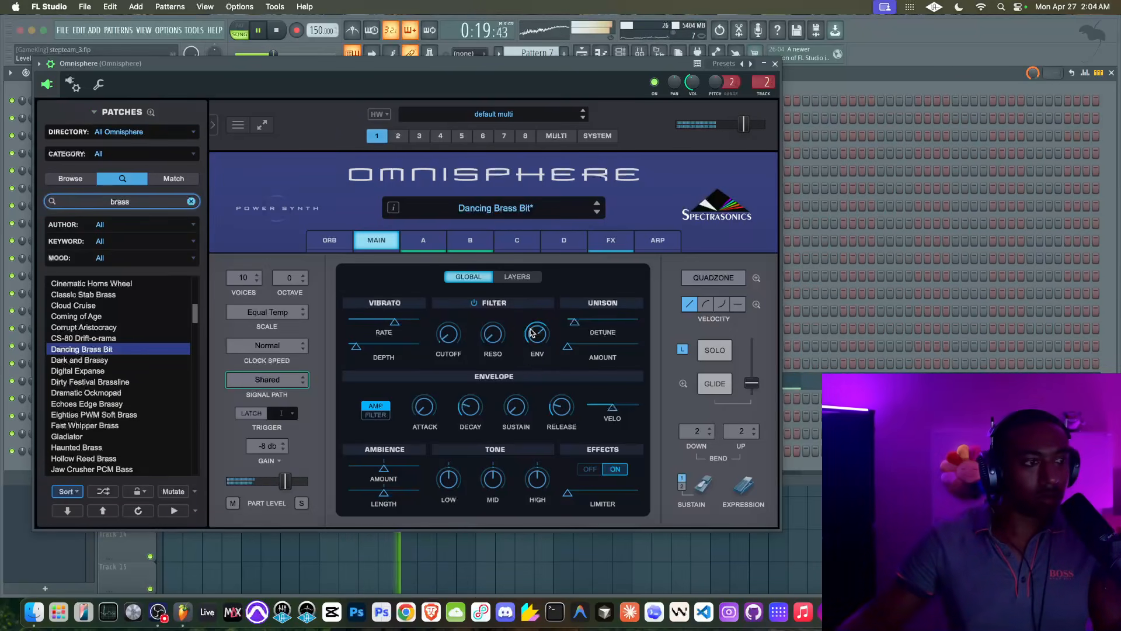
key("Down")
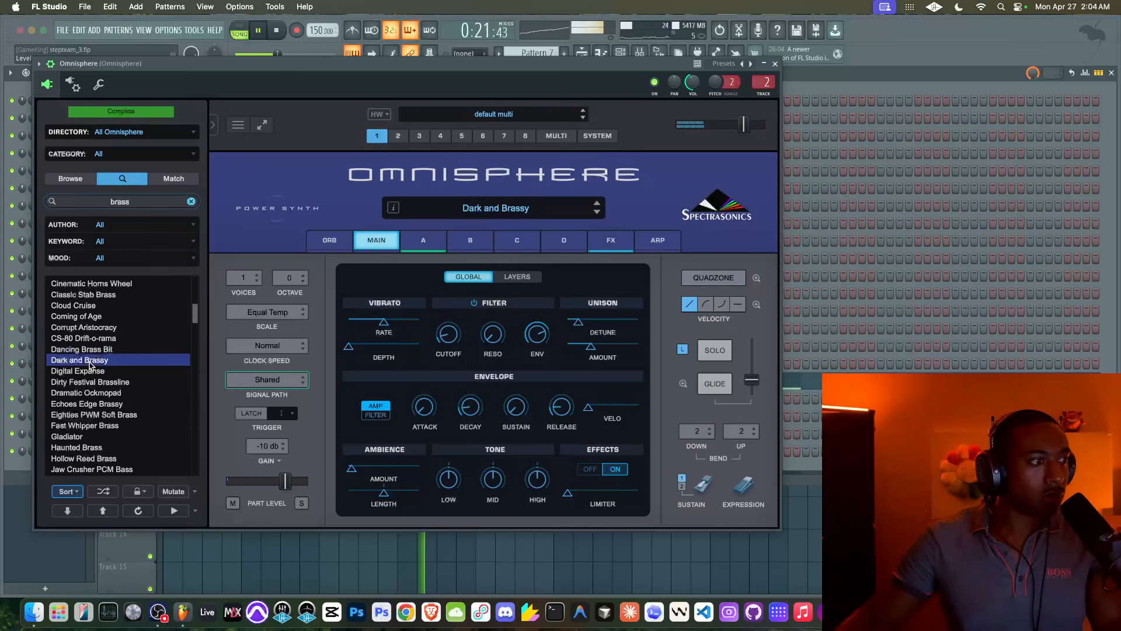
key("Down")
Reload Dancing Brass Bit, list its matching patches, and compare Main Stage Brass with Bathing in Brass
left_click(91, 350)
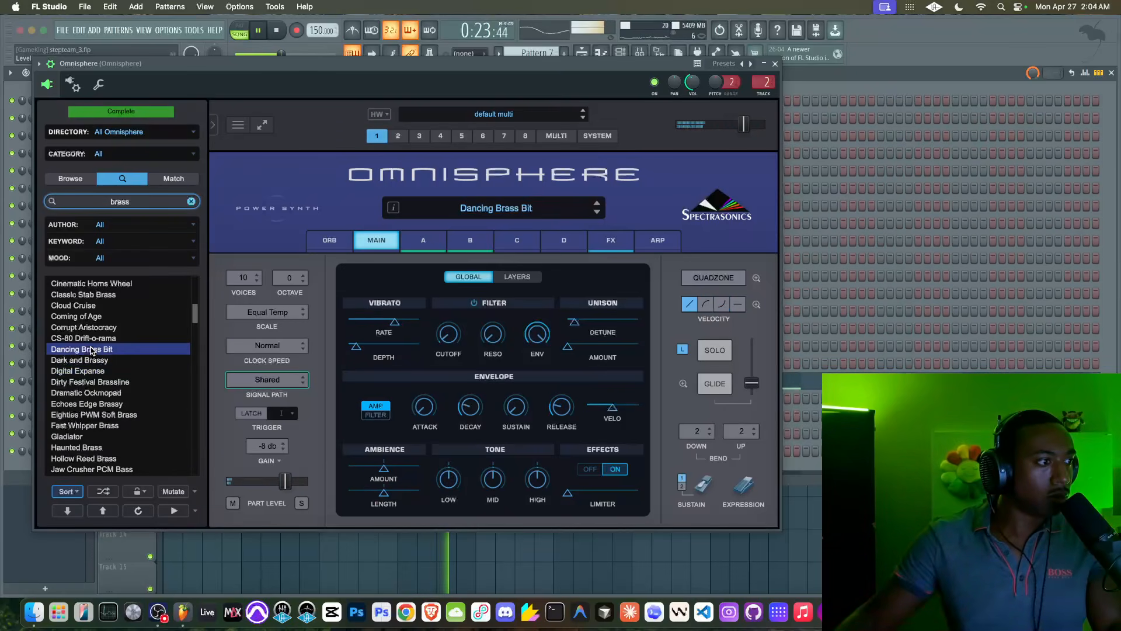
left_click(166, 180)
left_click(96, 305)
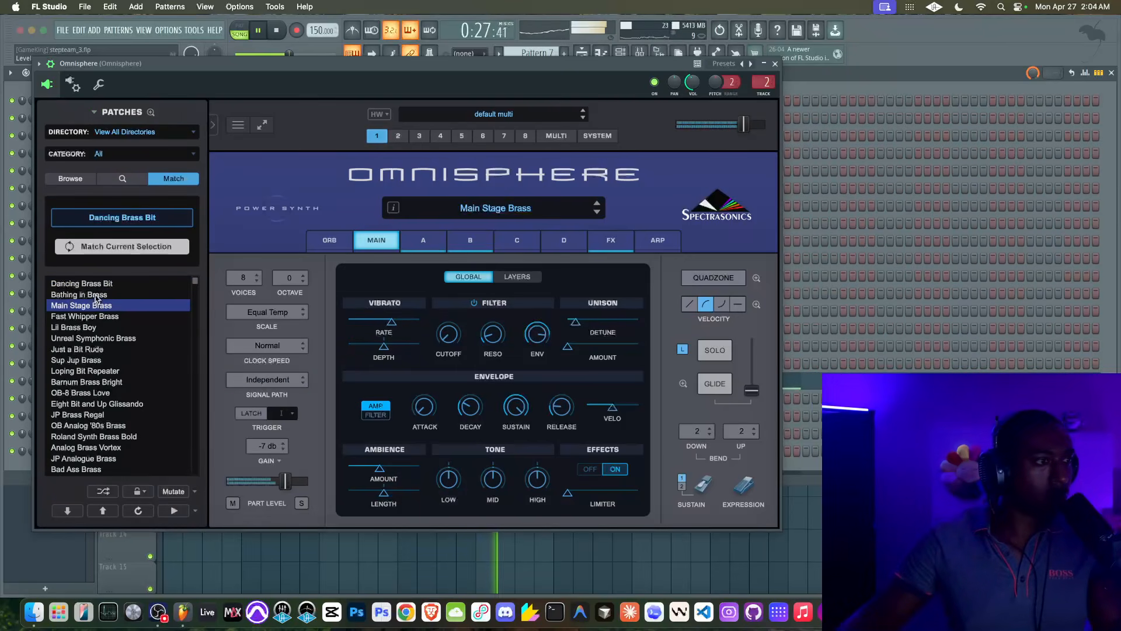
left_click(97, 296)
left_click(97, 306)
left_click(97, 296)
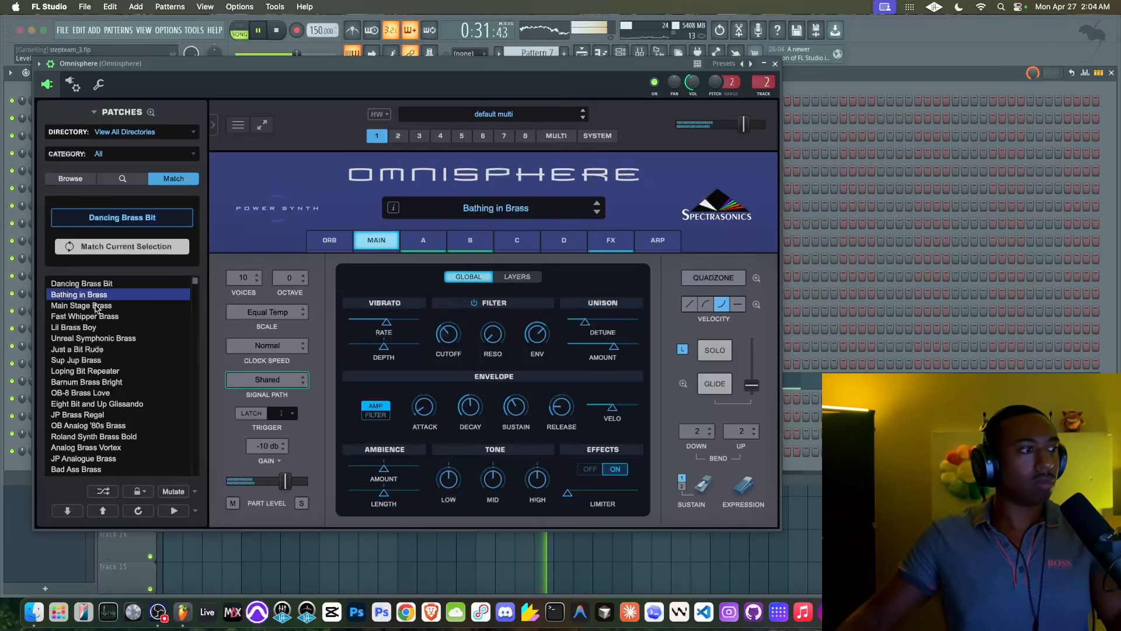
left_click(94, 308)
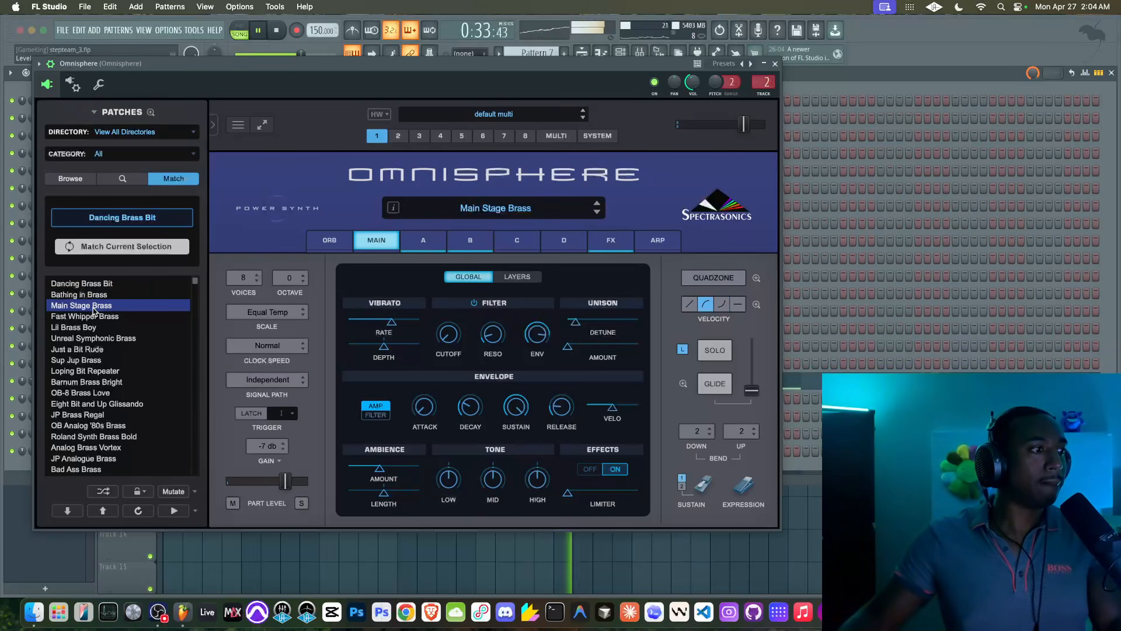
Try Fast Whipper Brass with a lower filter envelope, load the Lil Brass Boy patch instead, and return to the playlist
left_click(94, 318)
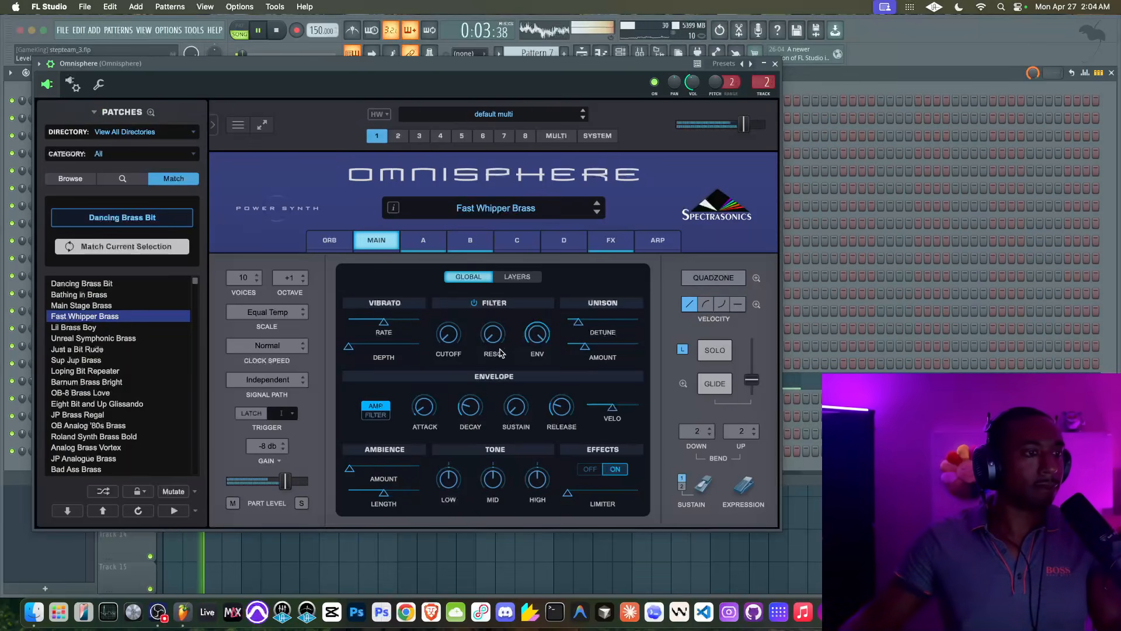
left_click_drag(536, 332, 533, 345)
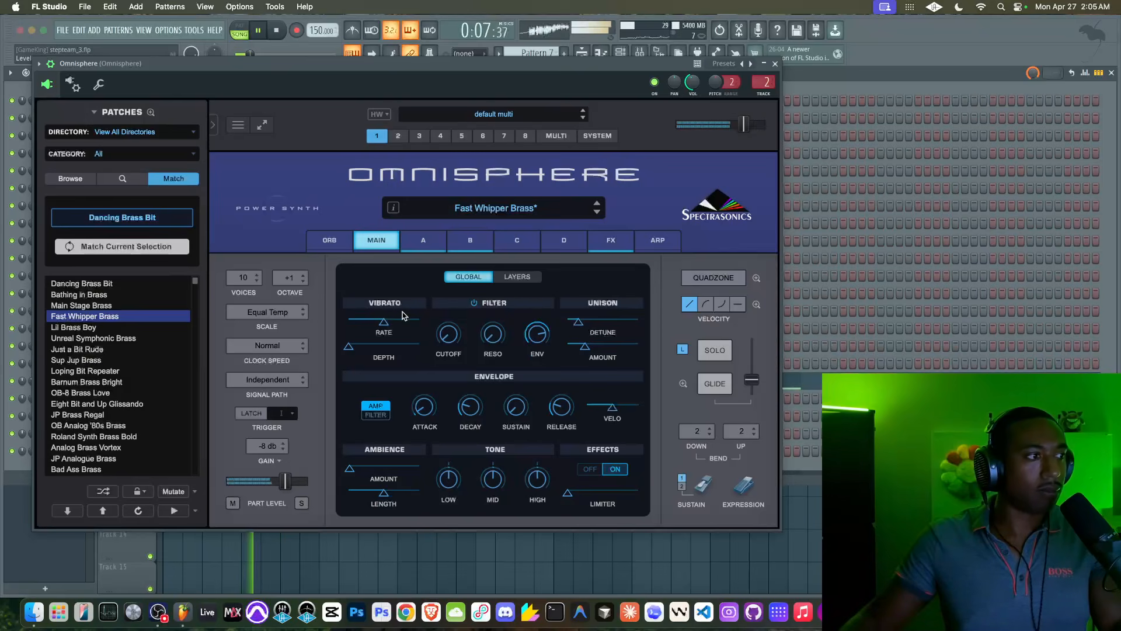
left_click(100, 329)
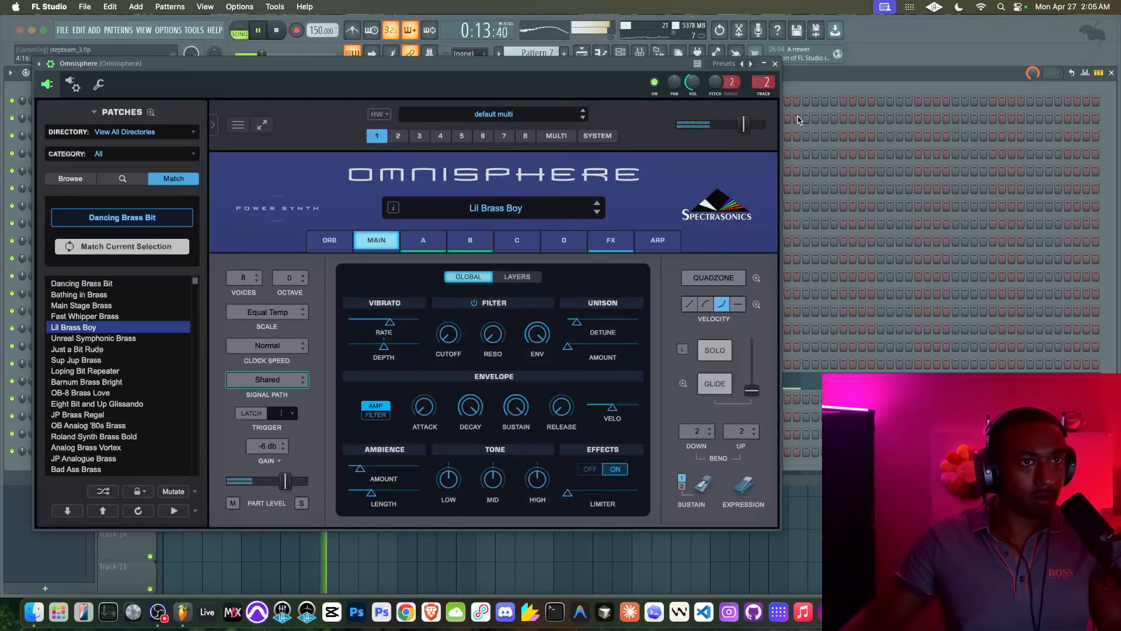
left_click(775, 64)
key("F6")
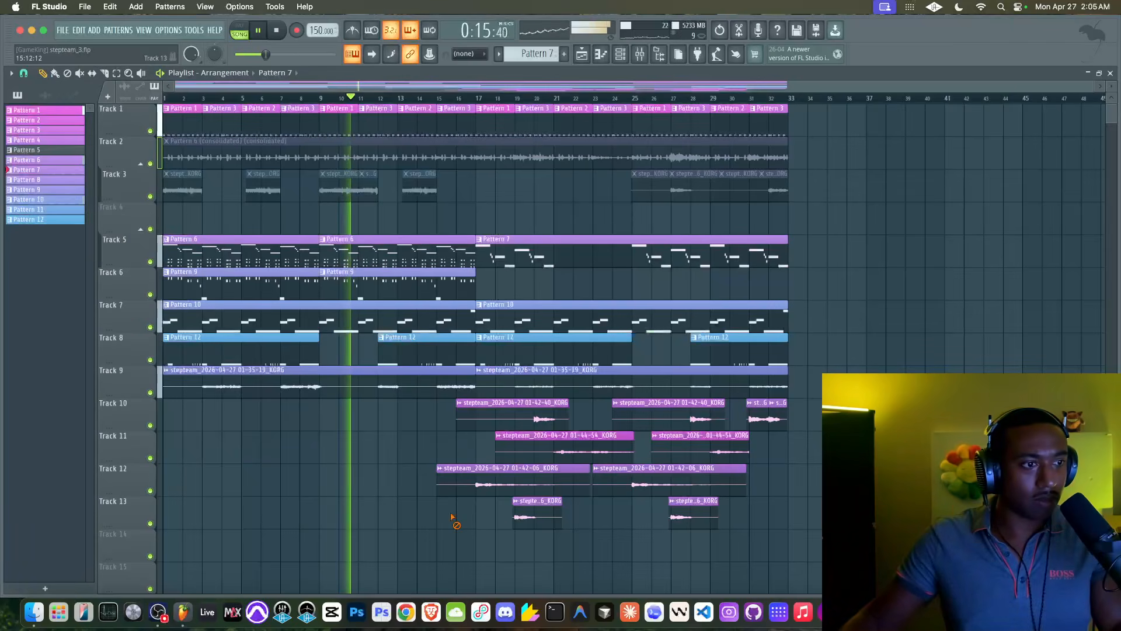
Check the mixer levels, save the project, and restart playback from the beginning of the song
key("F9")
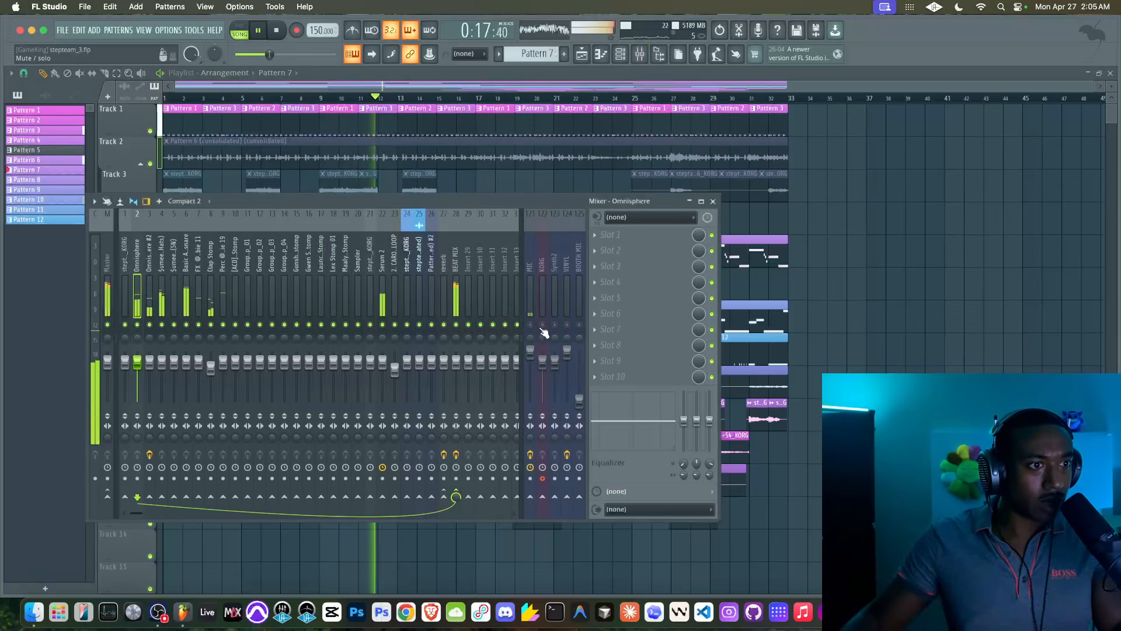
key("space")
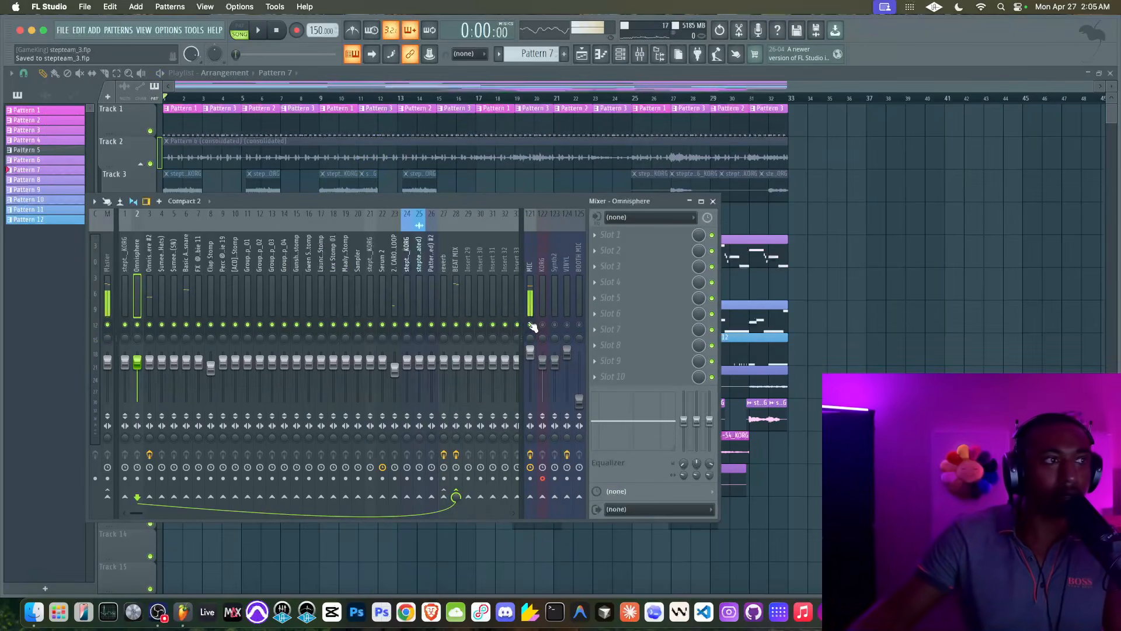
key("space")
key("F9")
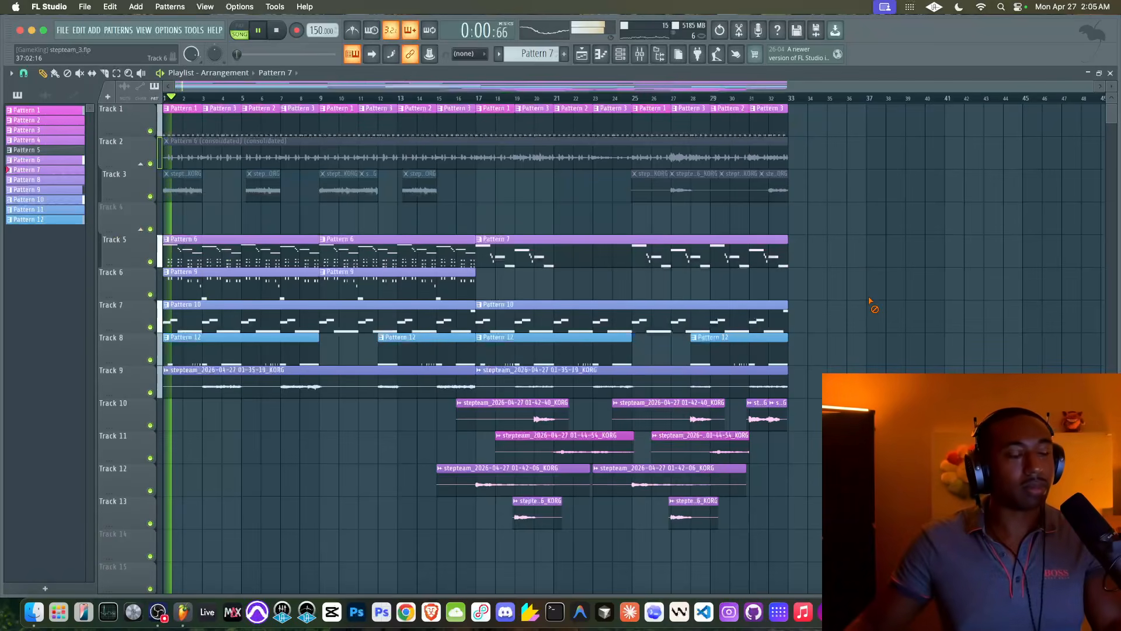
Check the channel rack and the Omnisphere track in the mixer during playback, and stop the song
left_click(620, 54)
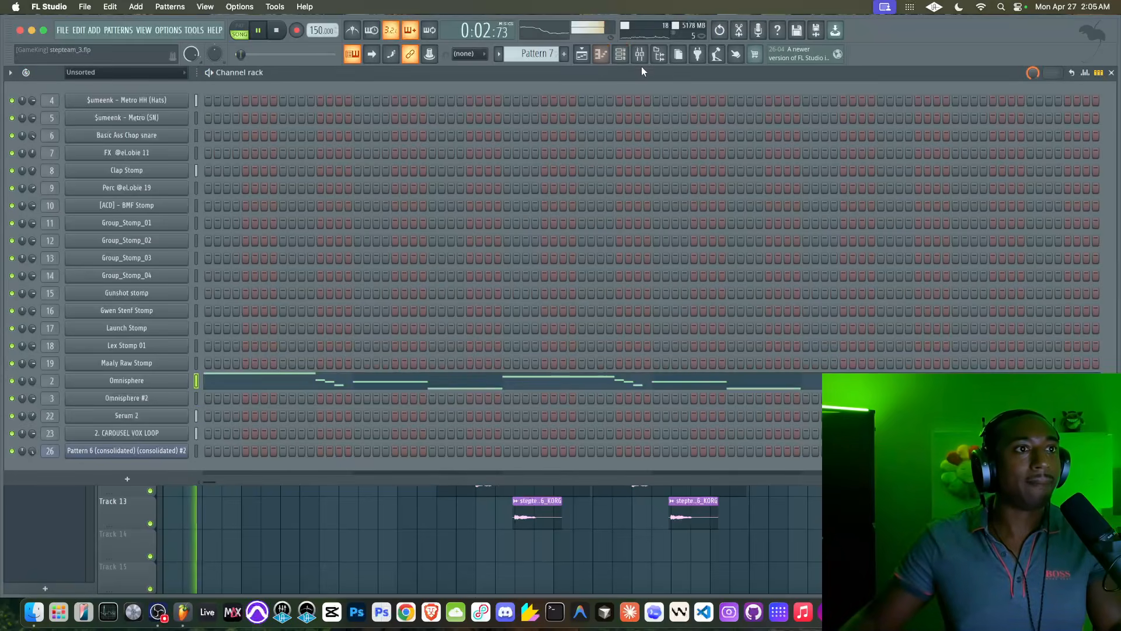
left_click(640, 54)
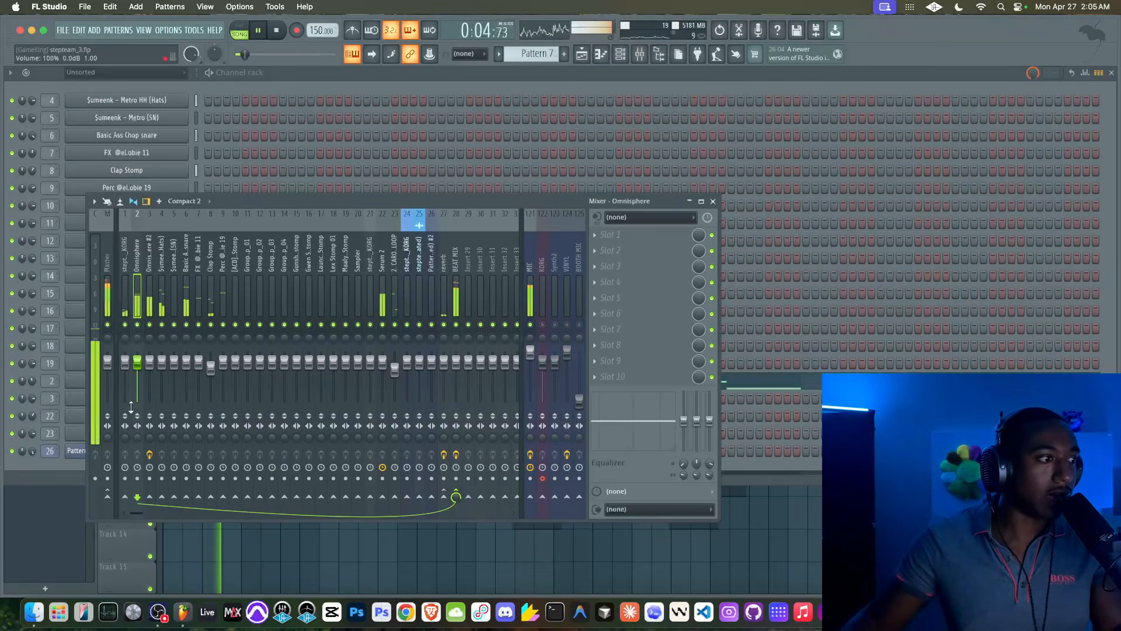
key("F9")
key("space")
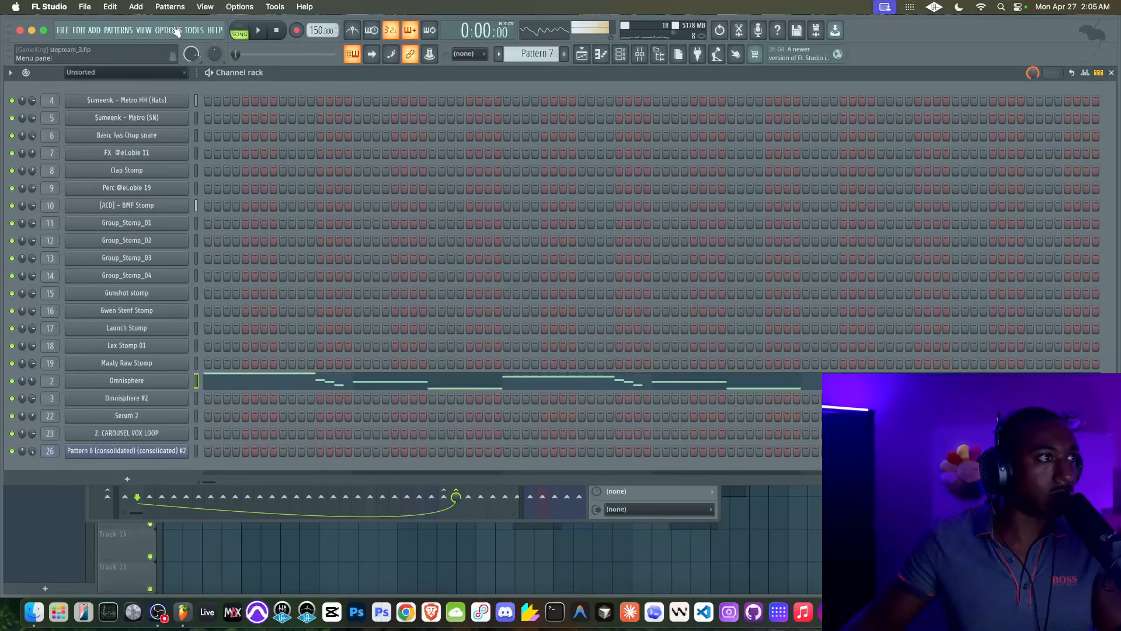
Set the audio buffer length to 72 samples in the audio settings and return to the playlist
left_click(176, 31)
left_click(193, 74)
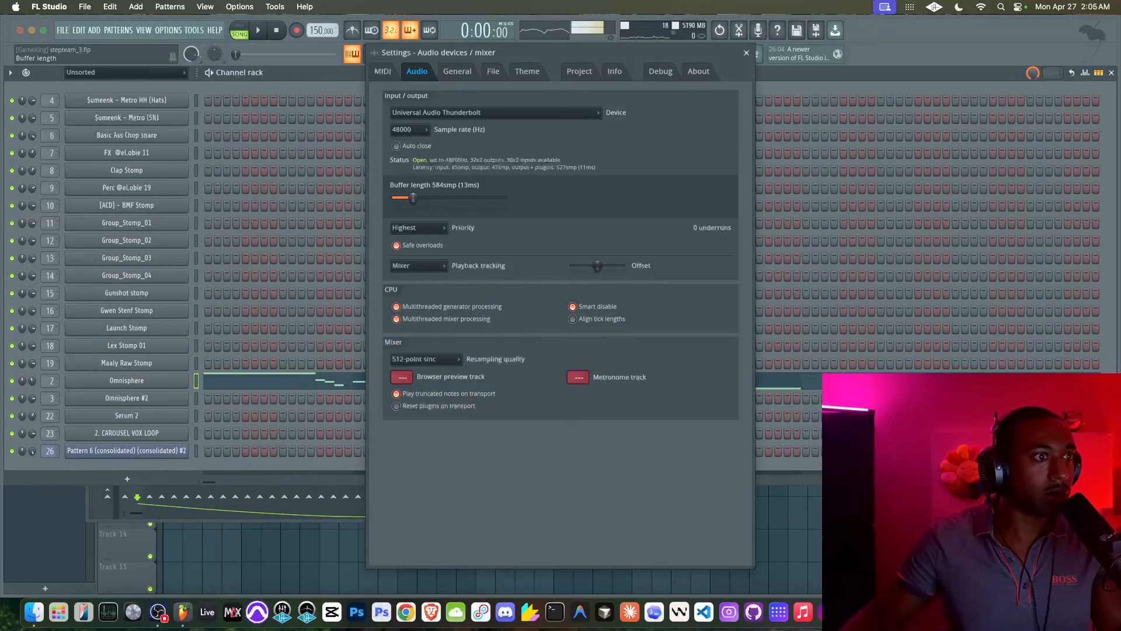
left_click_drag(399, 197, 395, 198)
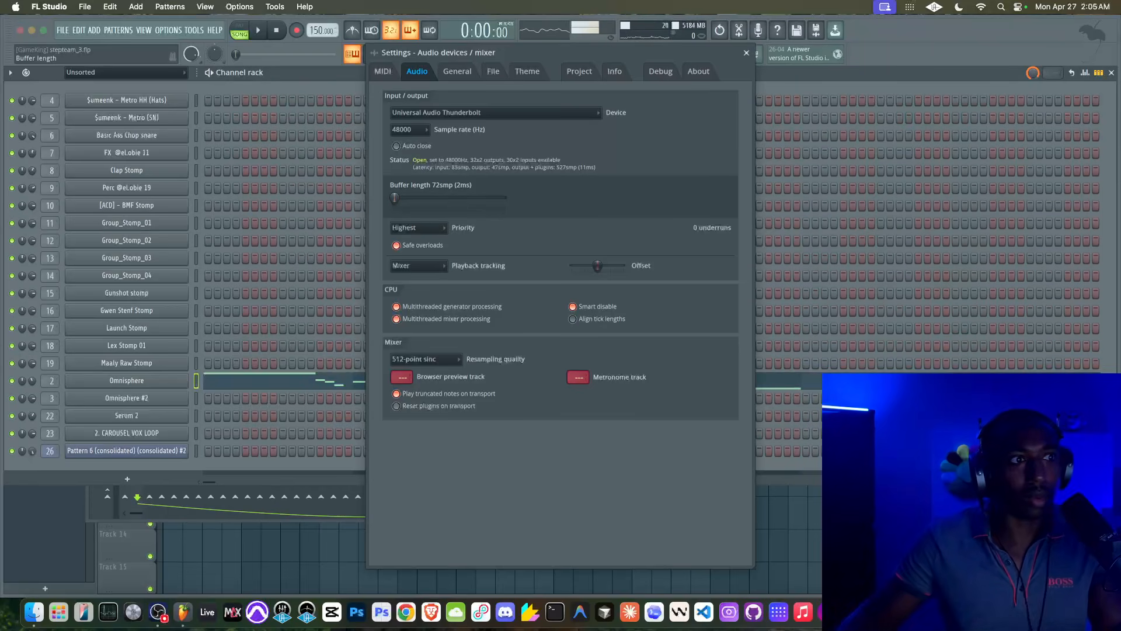
left_click(747, 53)
left_click(530, 525)
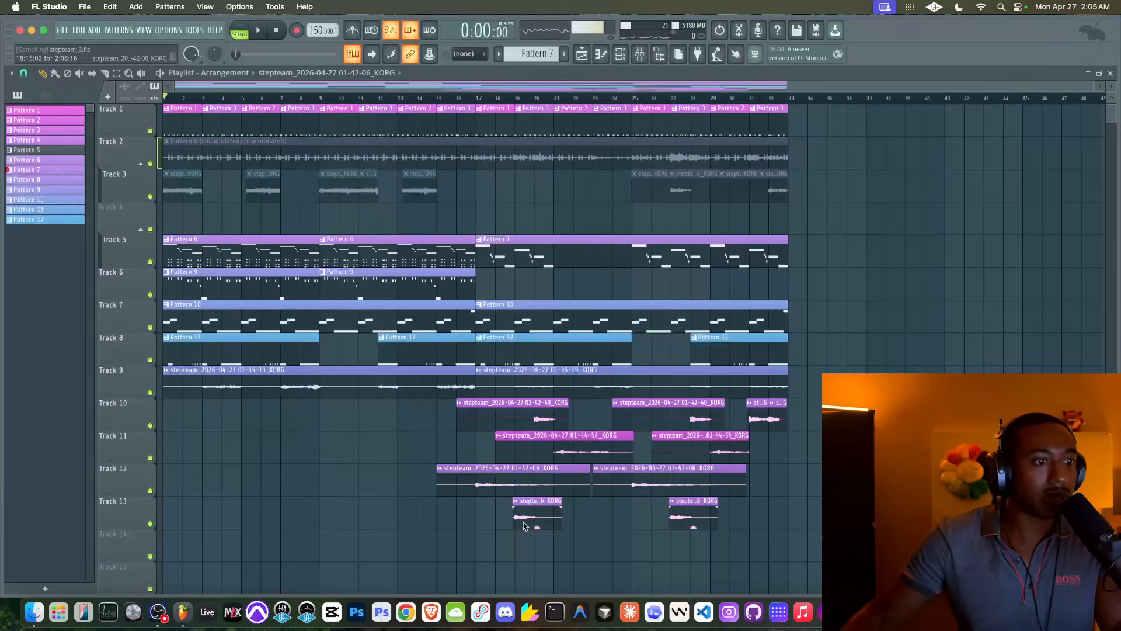
Play the song from the beginning and check the mixer during playback
key("space")
left_click(640, 54)
left_click(456, 261)
left_click(713, 201)
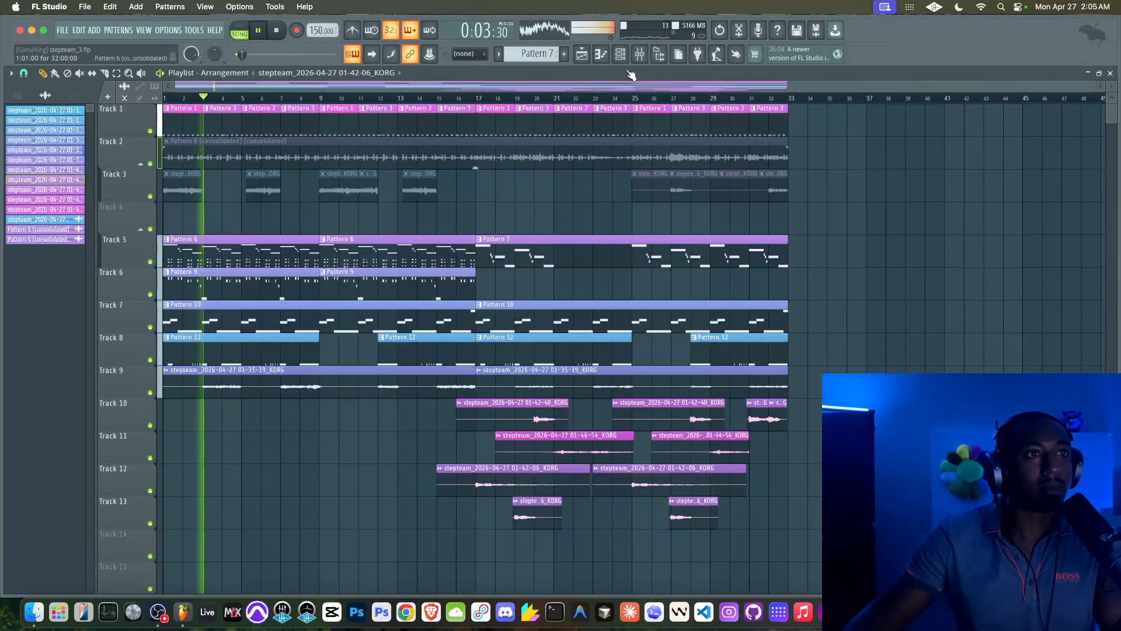
Show the unsorted channels in the channel rack and add a new Omnisphere instance
left_click(429, 54)
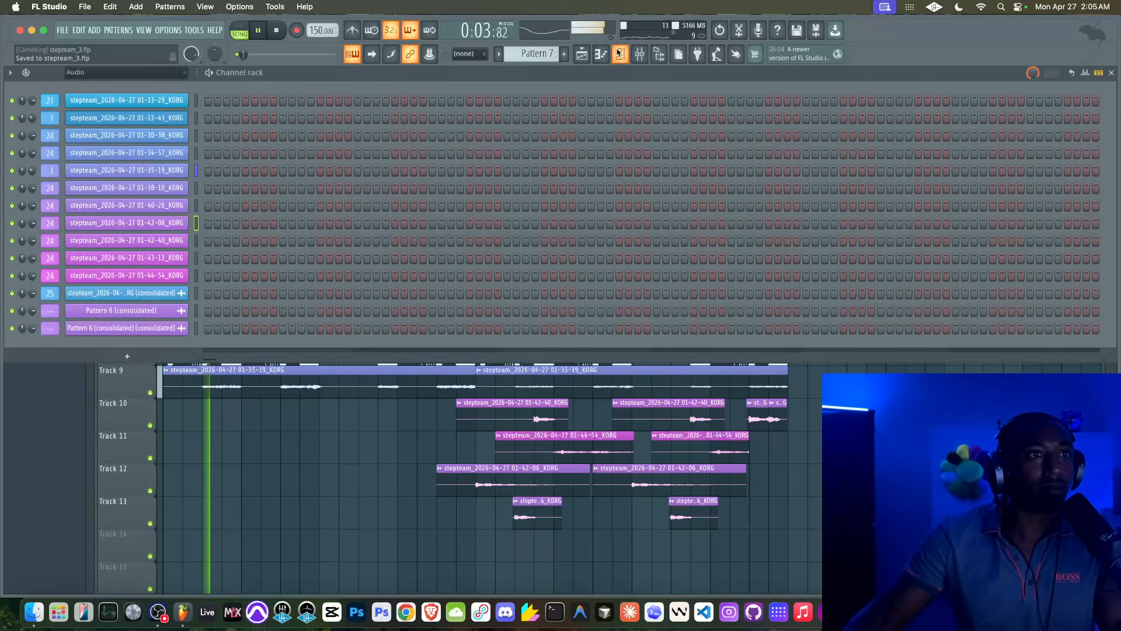
left_click(126, 72)
left_click(125, 112)
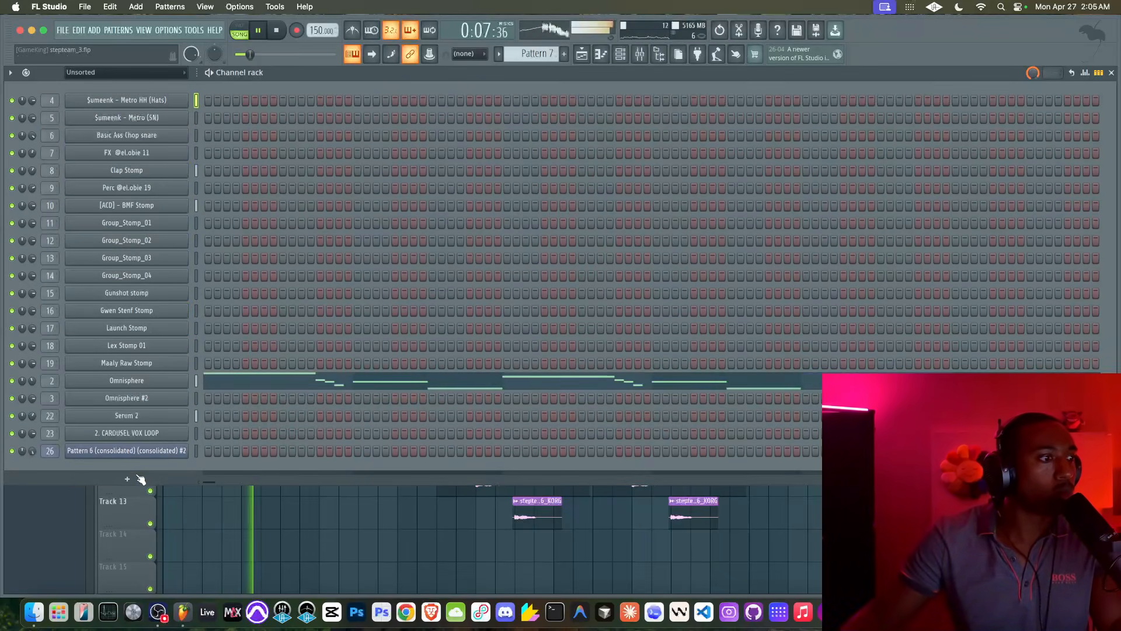
left_click(140, 478)
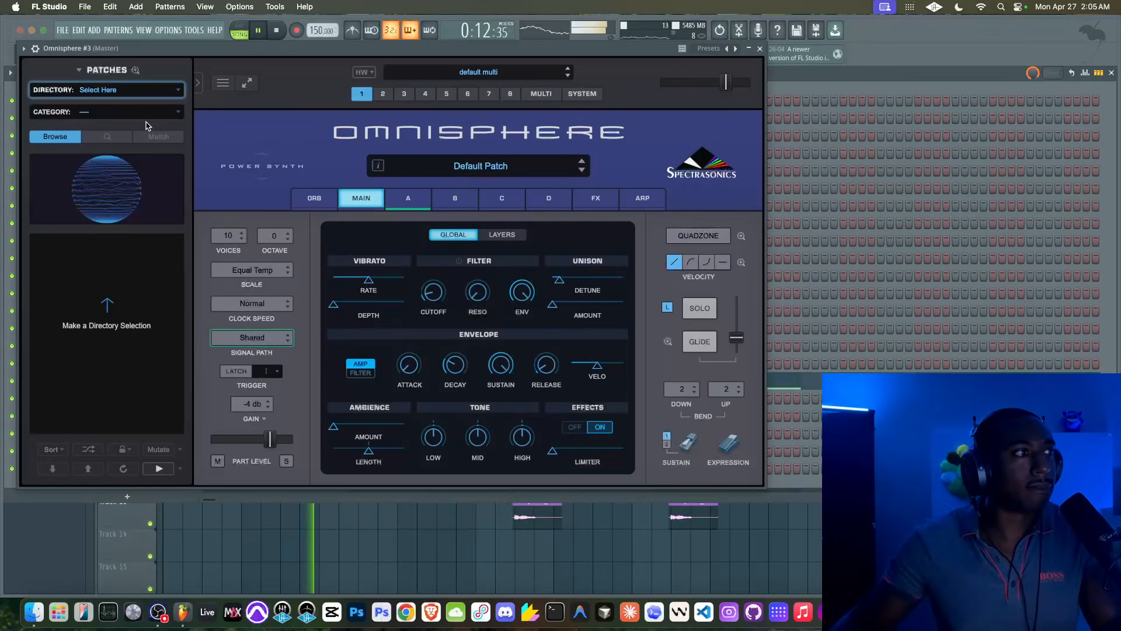
Load the Bells Of Paradise patch from Omnisphere's Classic Digital directory, Bell Tones category
left_click(135, 91)
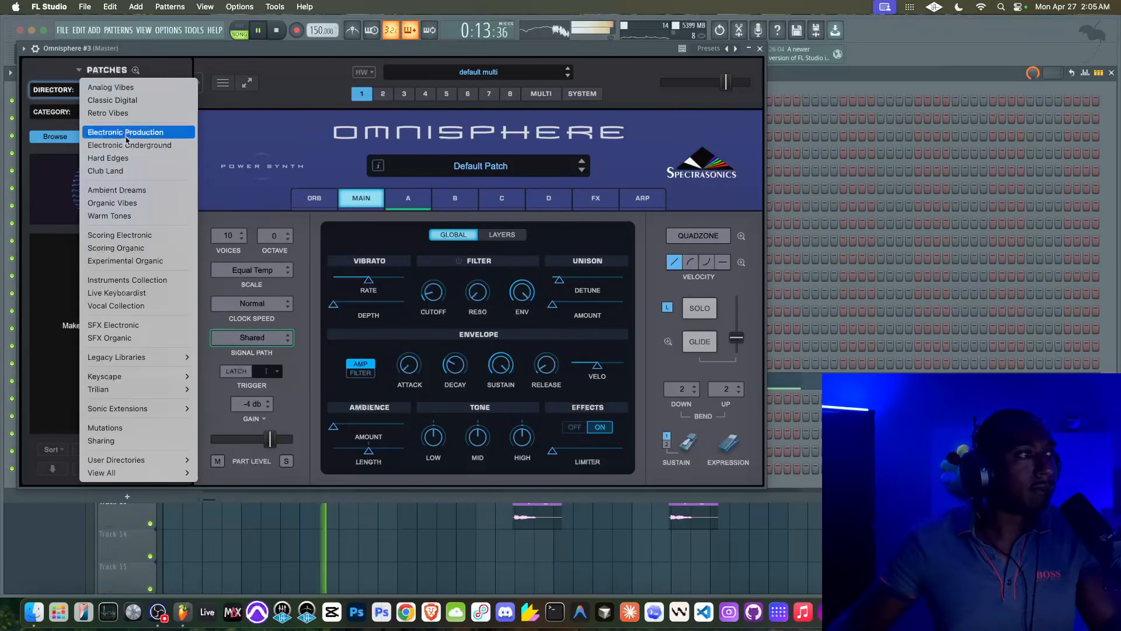
left_click(128, 101)
left_click(129, 111)
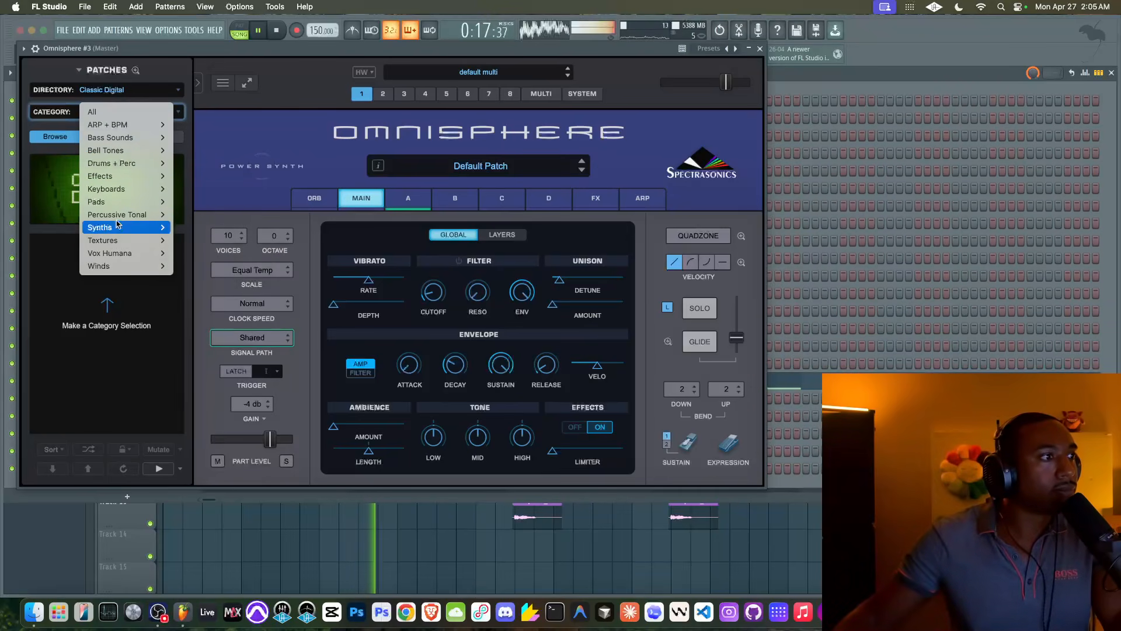
mouse_move(119, 215)
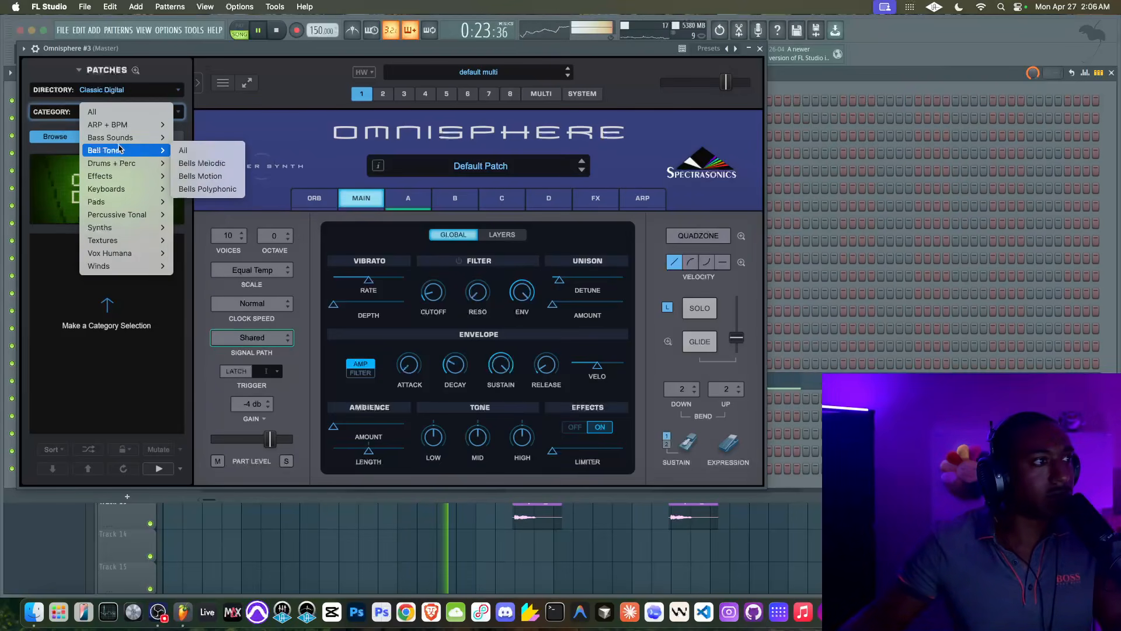
left_click(176, 146)
left_click(102, 284)
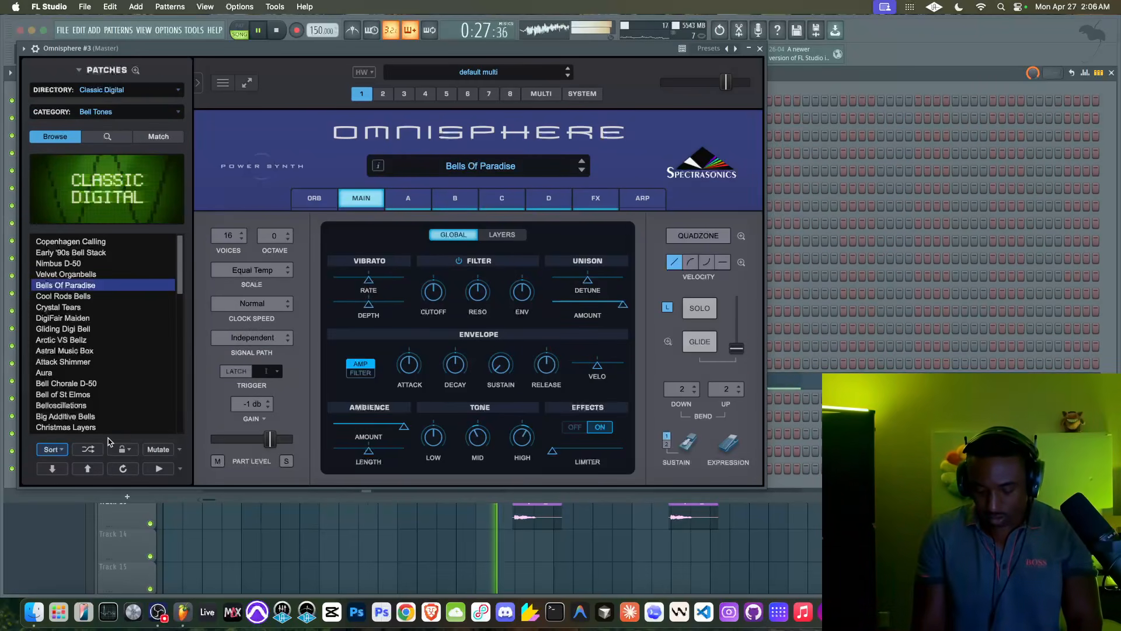
Enable the KRONOS KEYBOARD input in the MIDI settings, then close Omnisphere and return to the playlist
left_click(171, 30)
left_click(176, 54)
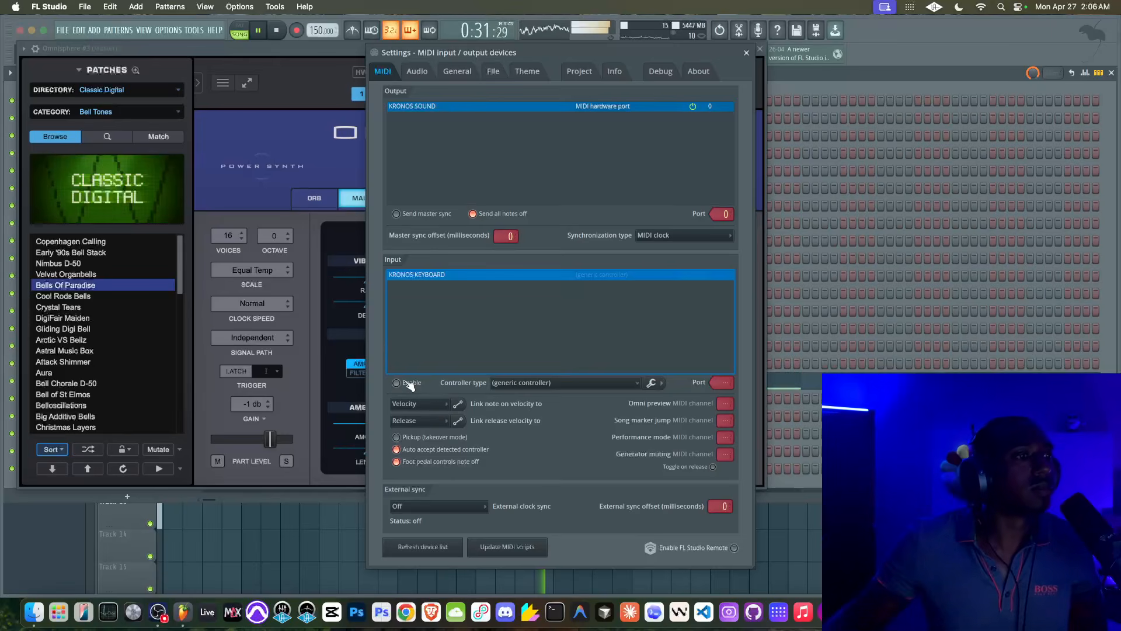
left_click(747, 53)
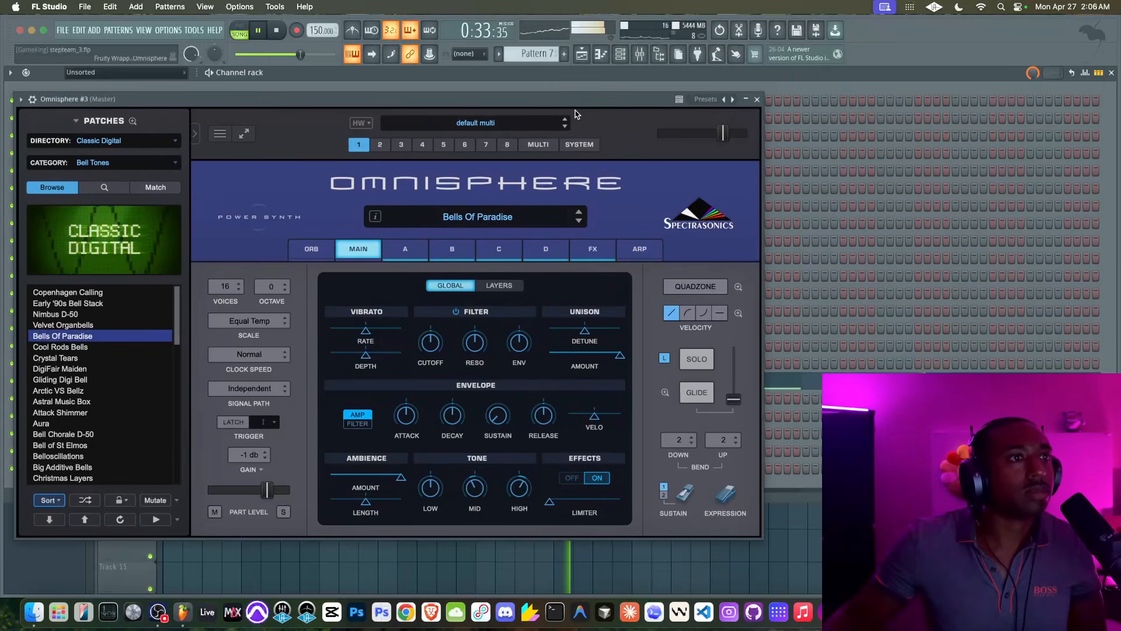
left_click(760, 100)
key("F6")
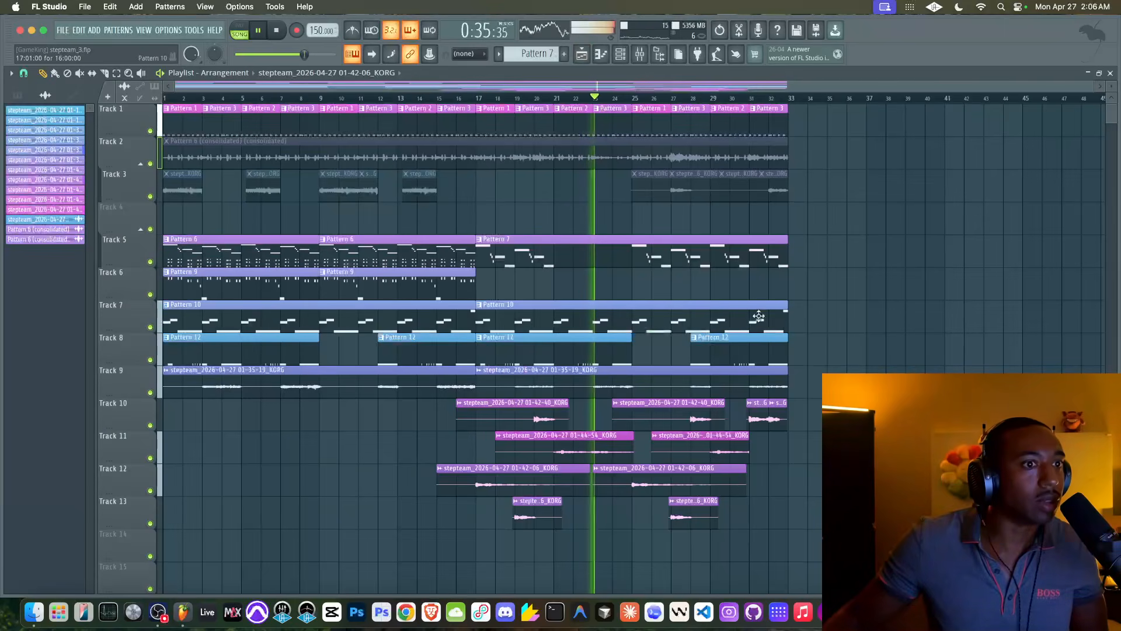
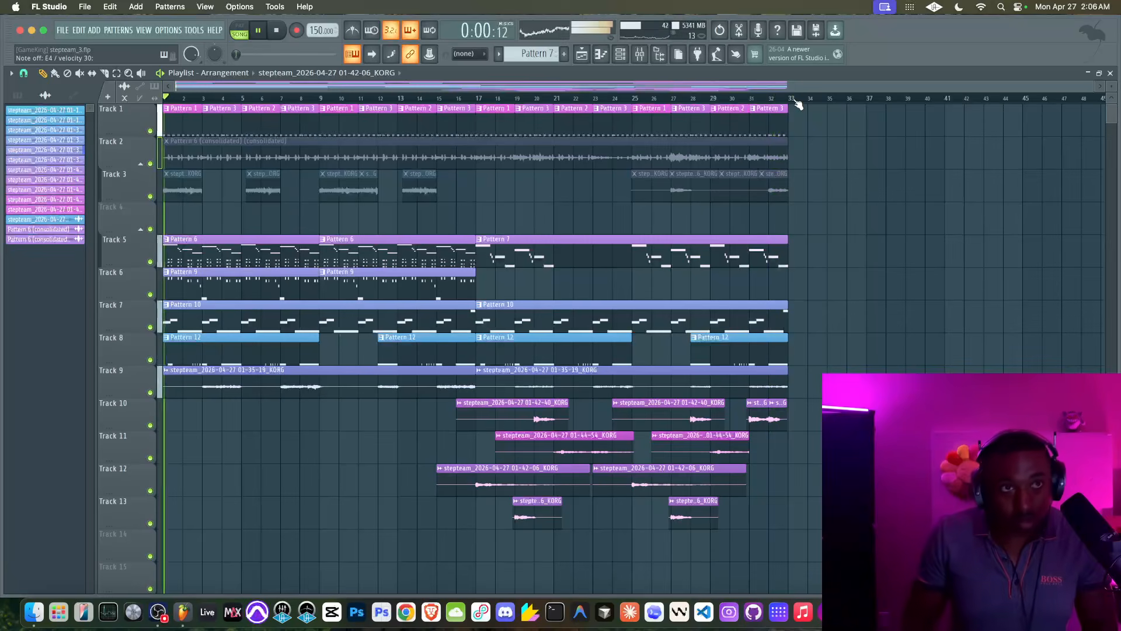
Route the Omnisphere #3 channel to mixer track 29 and restart playback from the beginning
key("space")
key("F6")
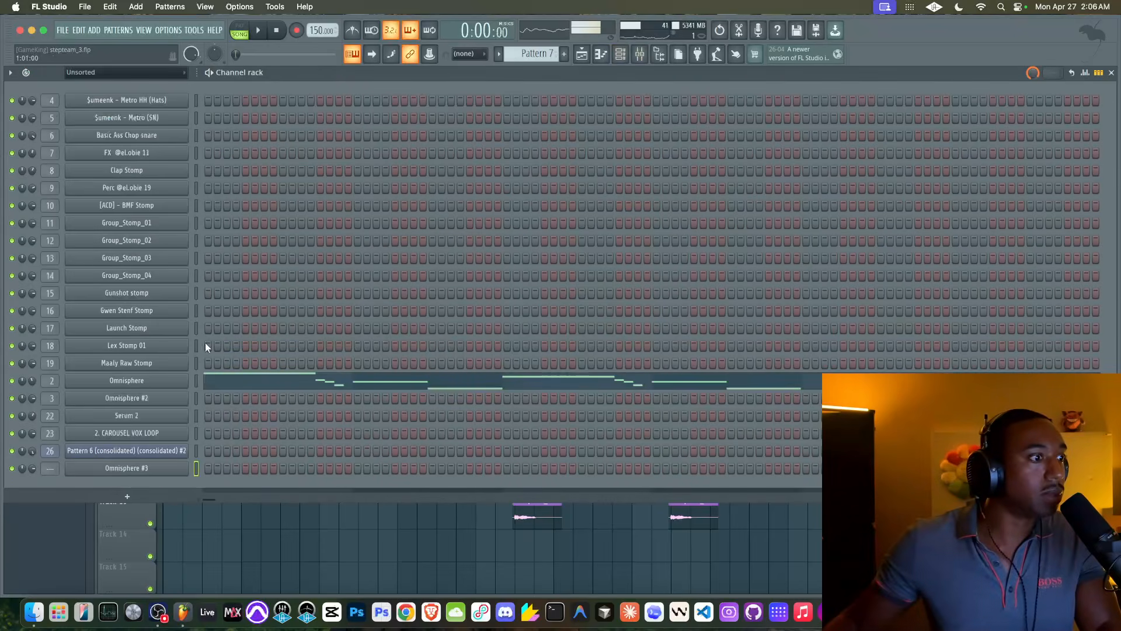
key("space")
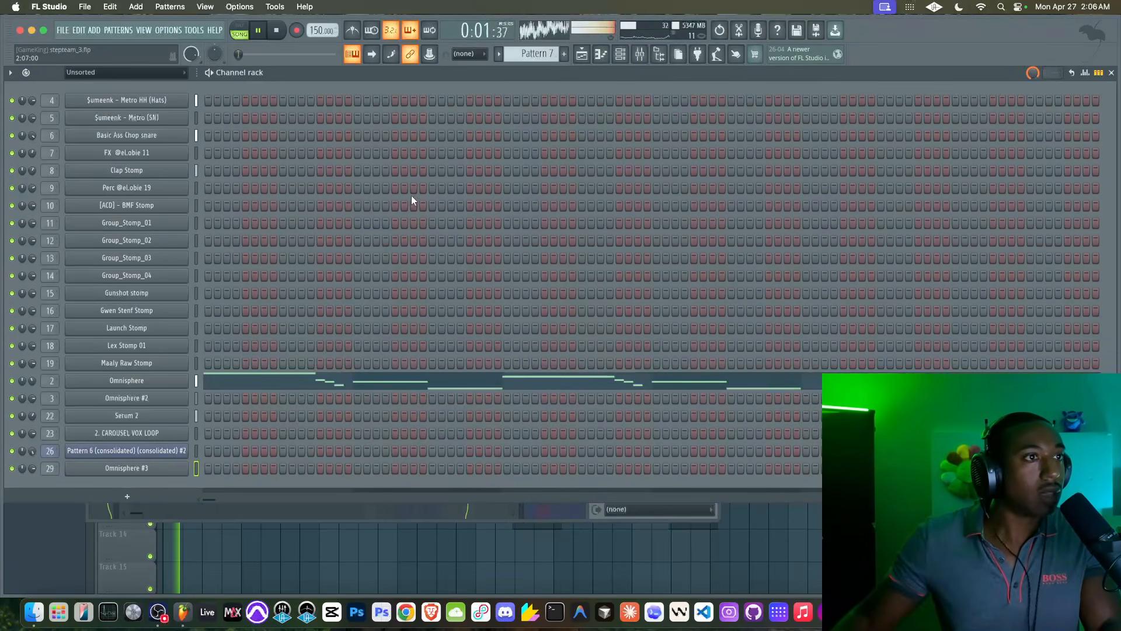
Create a new empty pattern and accept its default name
left_click(542, 56)
left_click(614, 60)
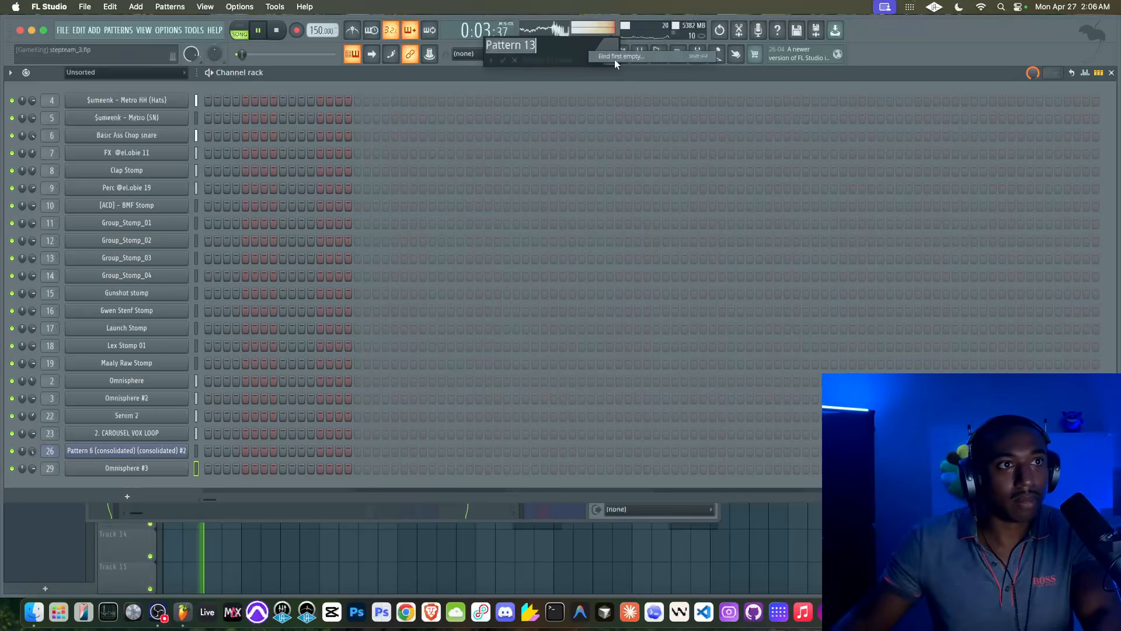
key("Return")
In Omnisphere #3, set the patch category to All, shuffle the list, load Digi Church Pad, and start playback
left_click(154, 468)
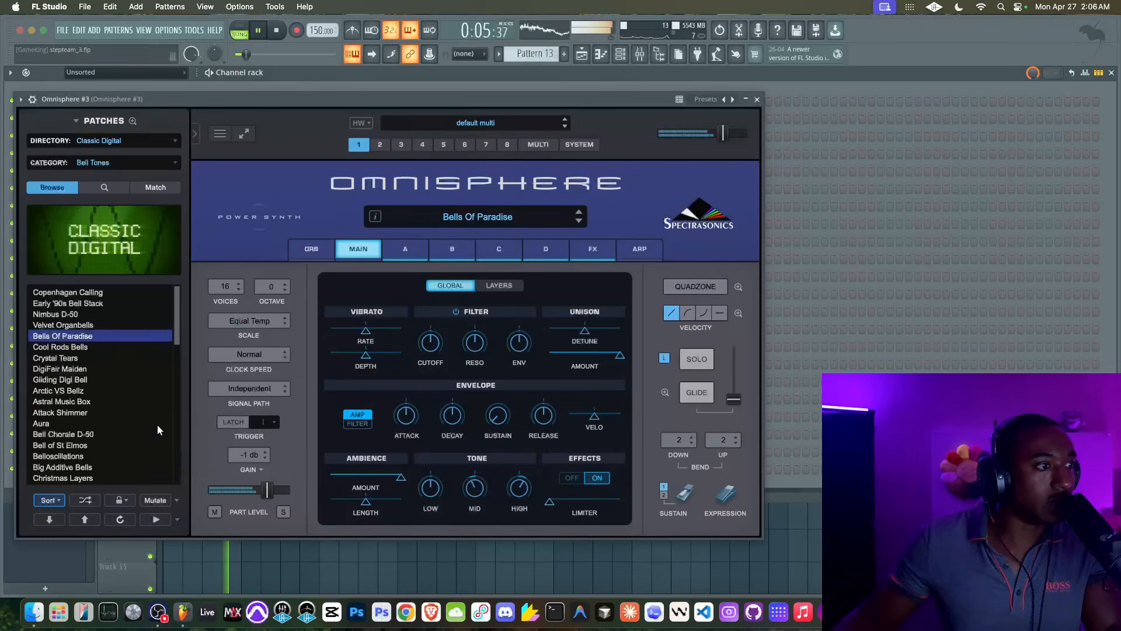
left_click(116, 161)
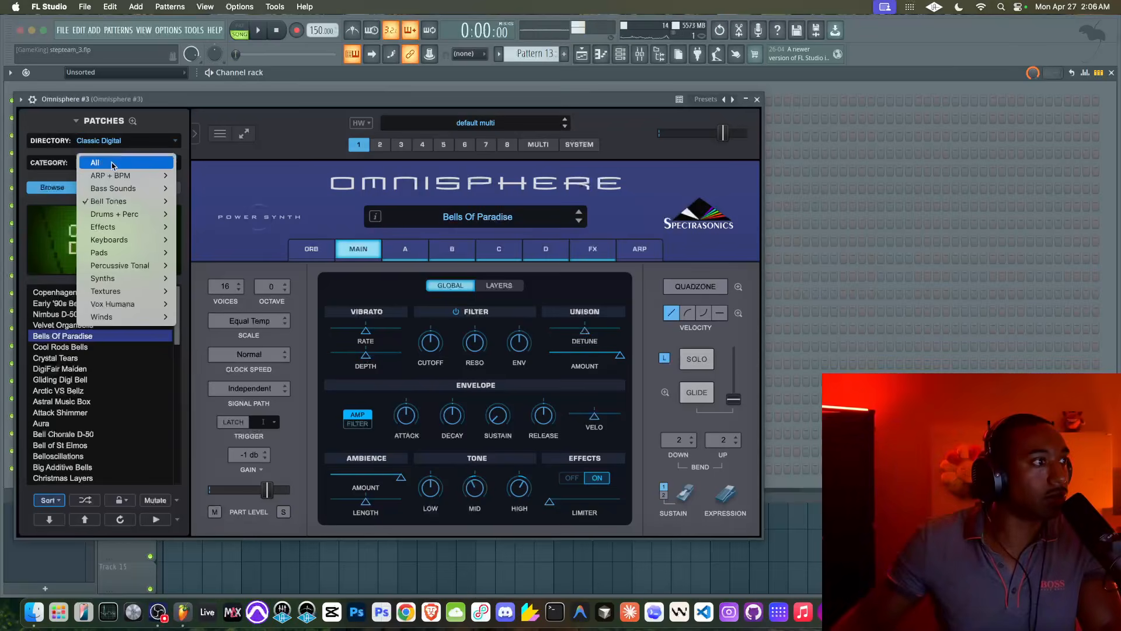
left_click(111, 163)
left_click(84, 501)
left_click(83, 415)
key("space")
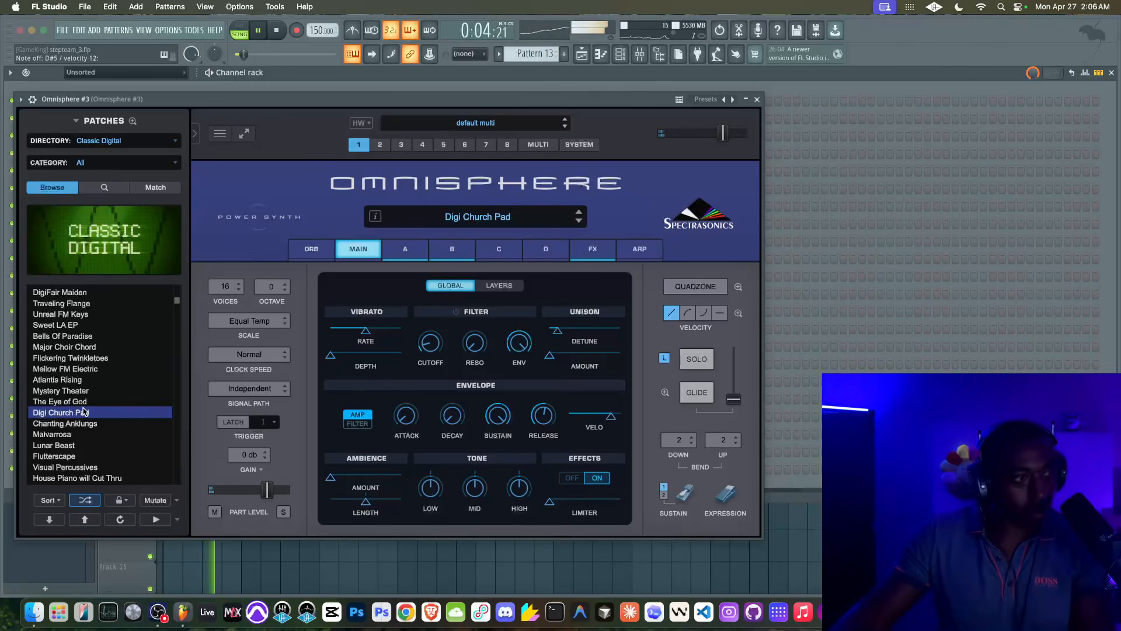
Audition the Mystery Theater, Lunar Beast, Visual Percussives and House Piano will Cut Thru patches over the beat
key("Up")
key("Up")
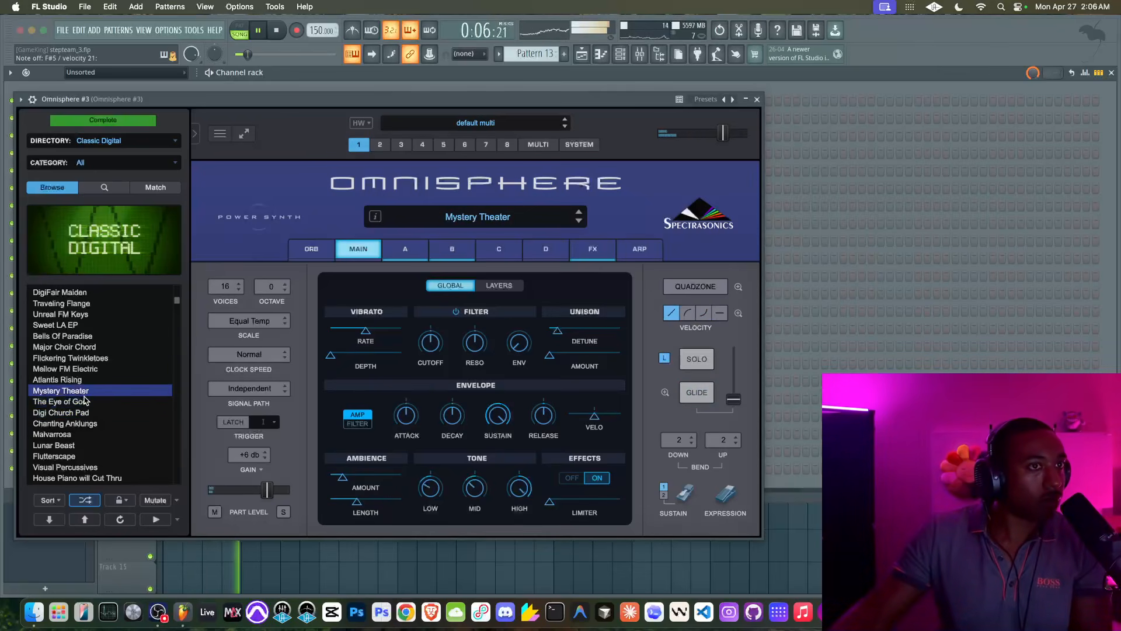
left_click(79, 445)
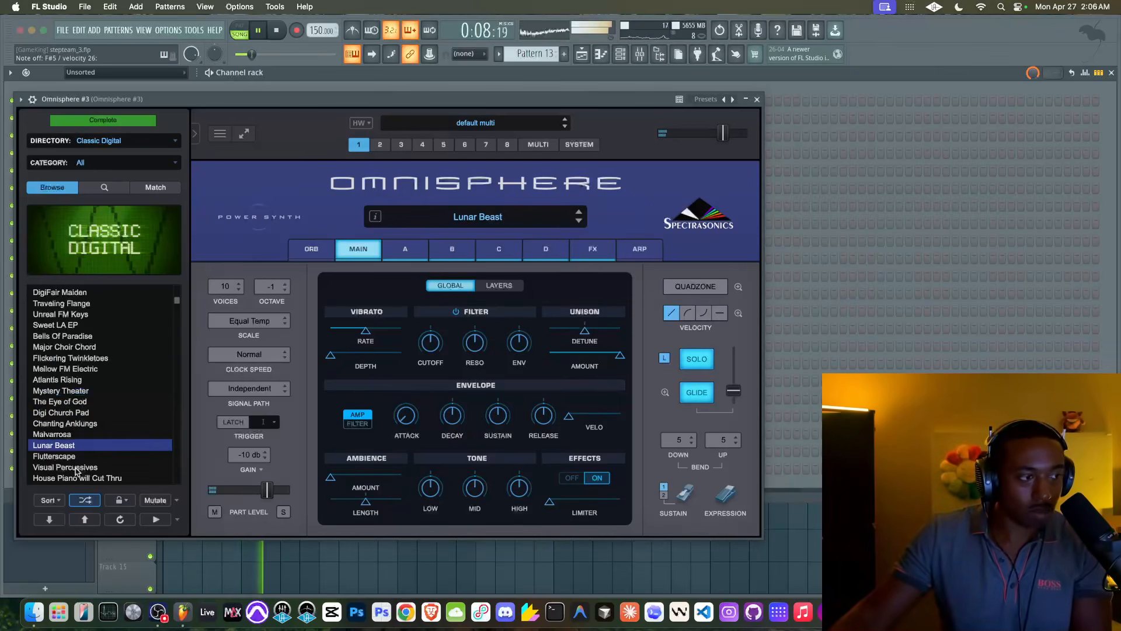
left_click(78, 467)
left_click(77, 478)
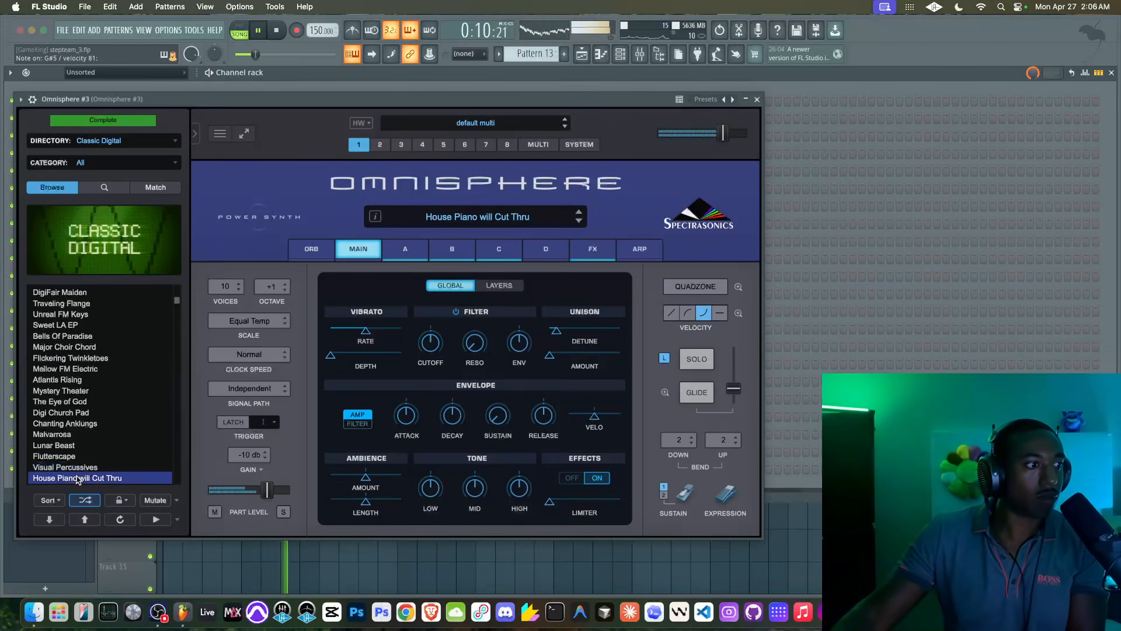
Audition Constant Growth and Digital Voices, and load the Swiss Freeze Pluck HOLD patch in Omnisphere #3
scroll(93, 409, "down", 10)
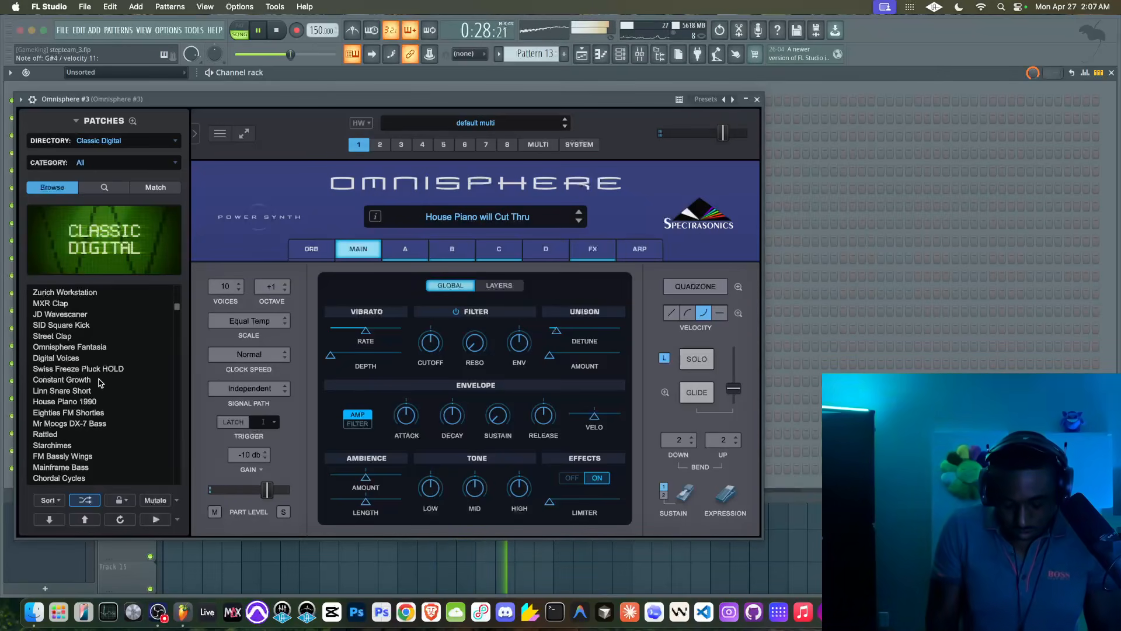
left_click(100, 380)
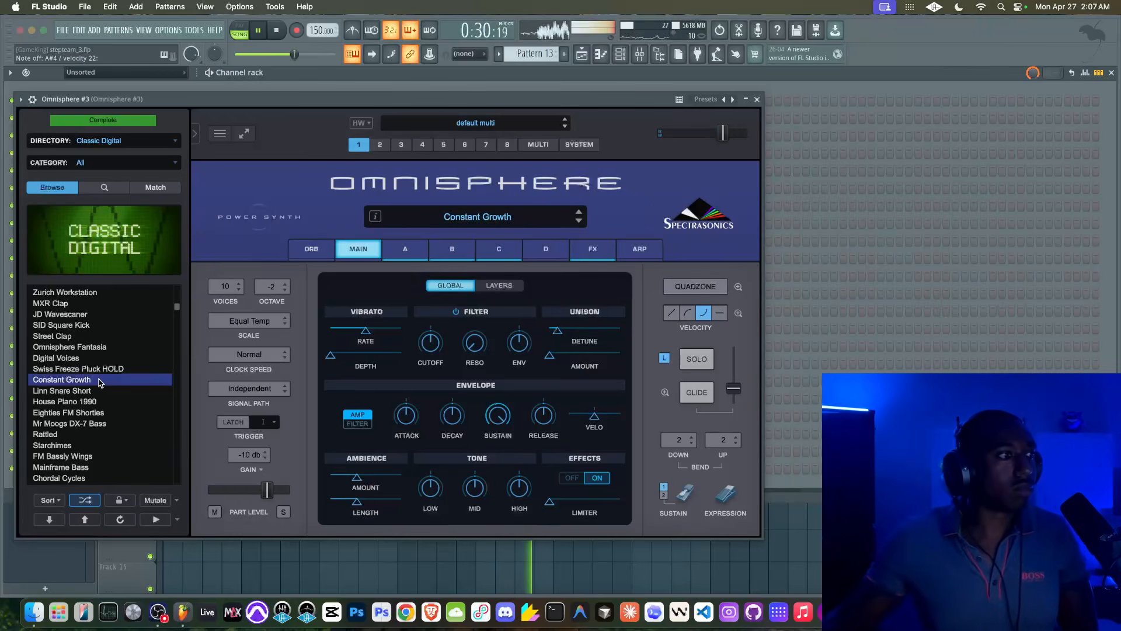
left_click(83, 359)
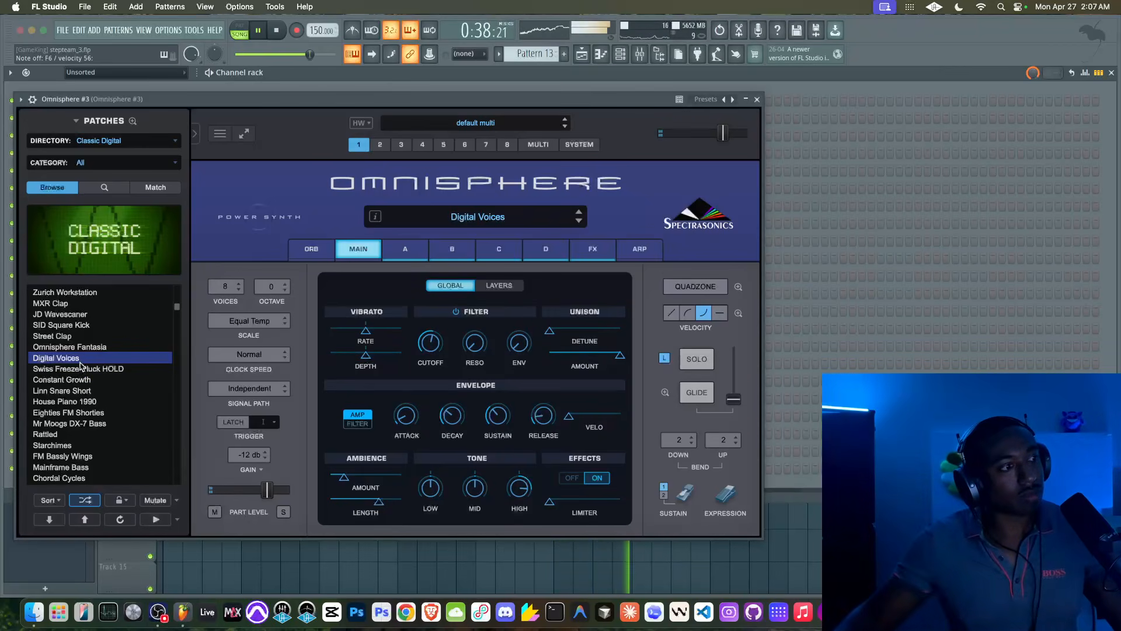
left_click(81, 369)
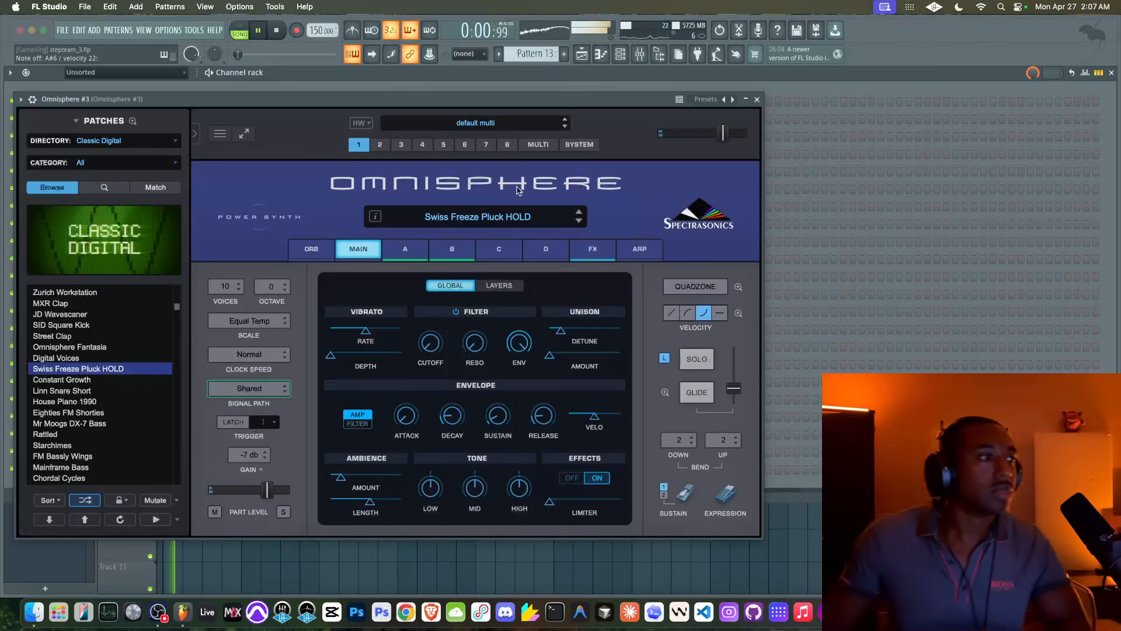
Close Omnisphere #3, record a played melody into Pattern 13 over the song, and stop the recording
left_click(757, 100)
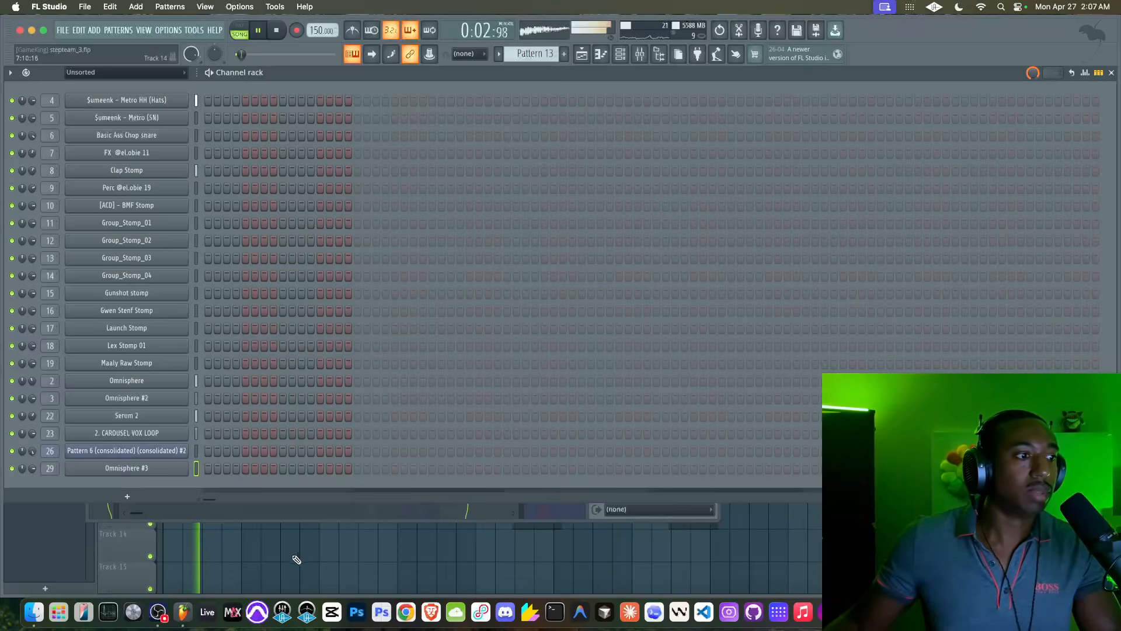
key("F6")
left_click(276, 31)
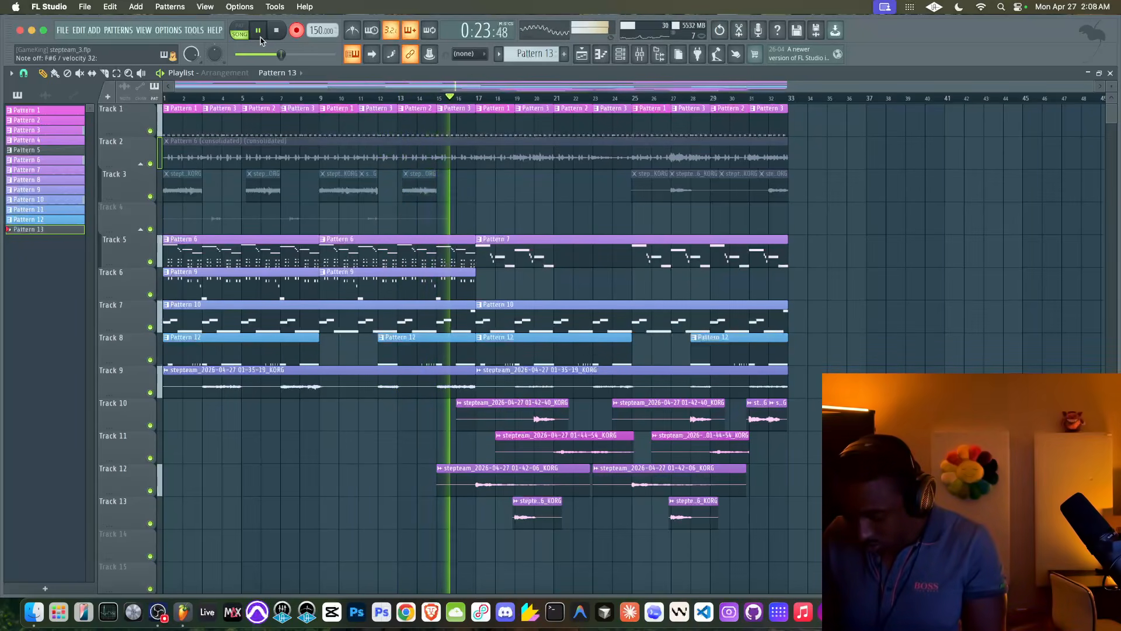
left_click(276, 31)
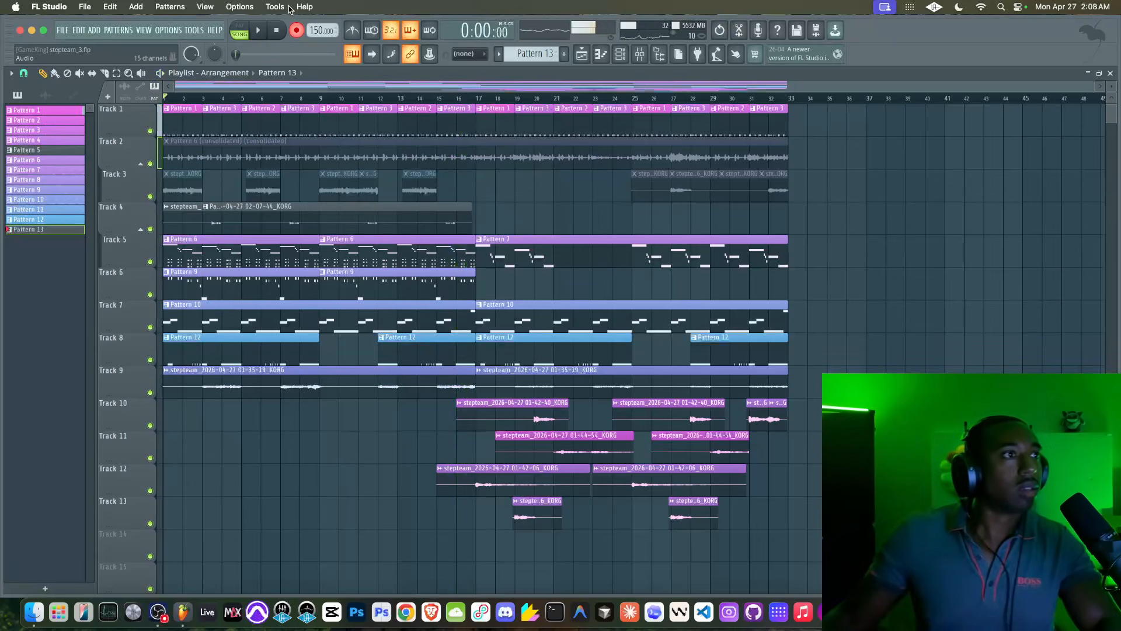
Turn off recording, delete the newly recorded audio clip from Track 4, and restart playback
left_click(297, 30)
right_click(275, 213)
key("space")
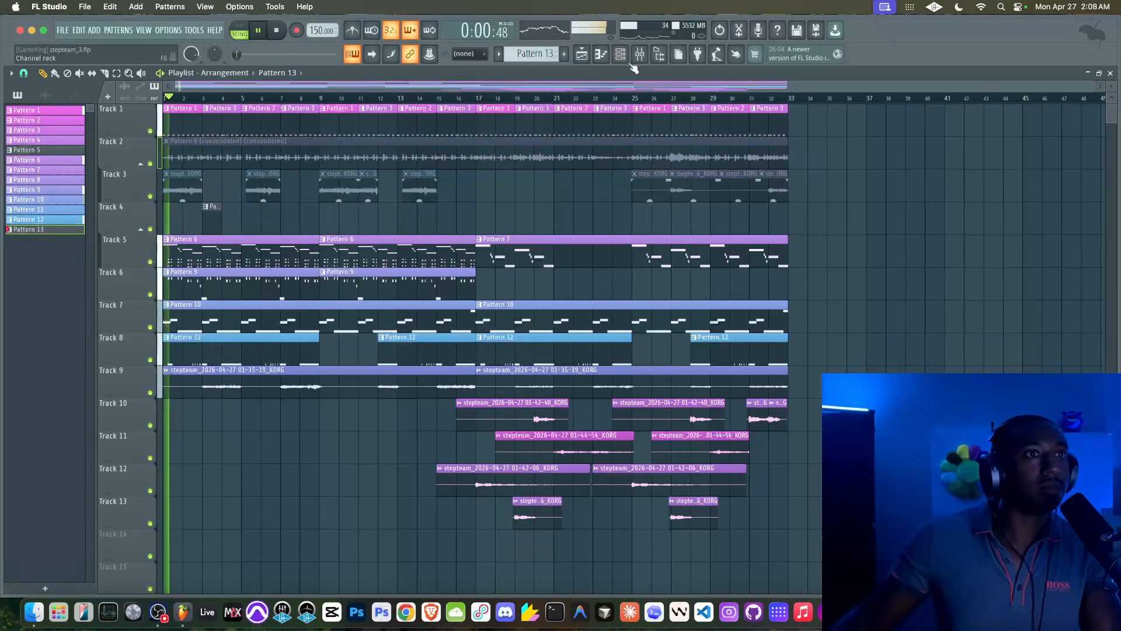
Extend the Pattern 13 clip on Track 4 to bar 17 and check its notes in the piano roll
key("F9")
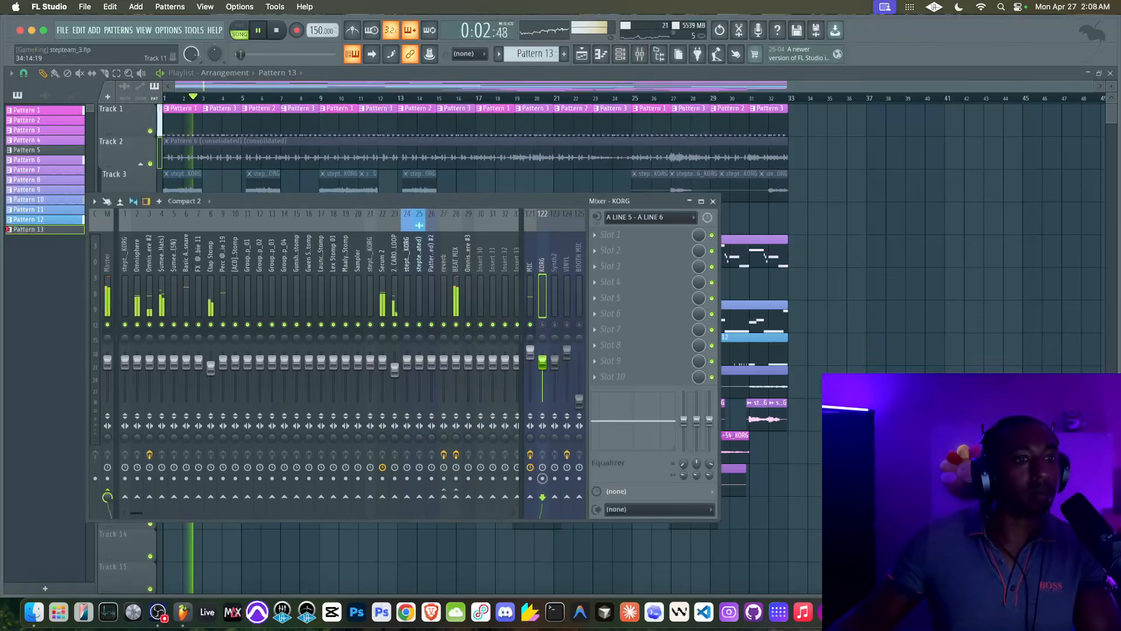
key("F9")
left_click_drag(218, 220, 470, 221)
double_click(463, 221)
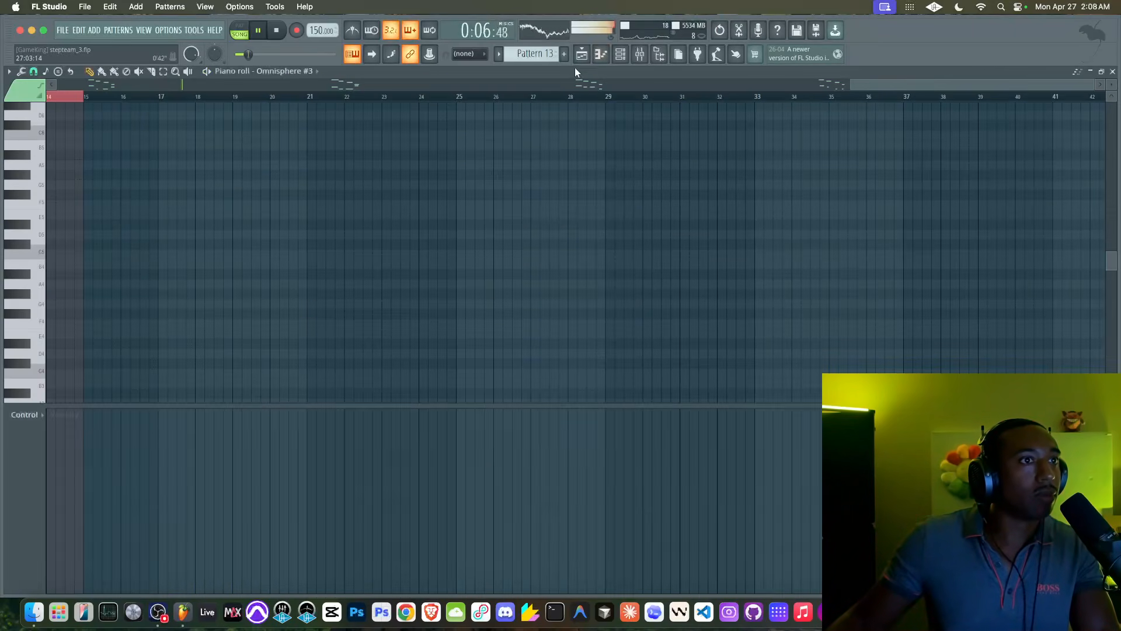
key("F7")
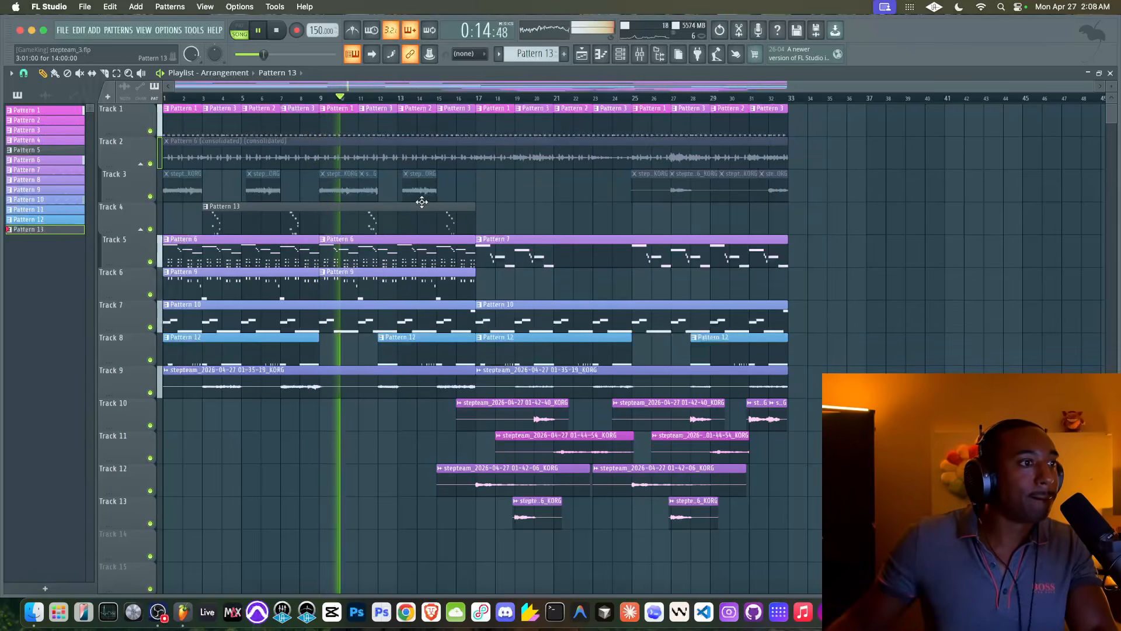
Check the patch loaded in the first Omnisphere channel during playback and close the plugin window
left_click(619, 57)
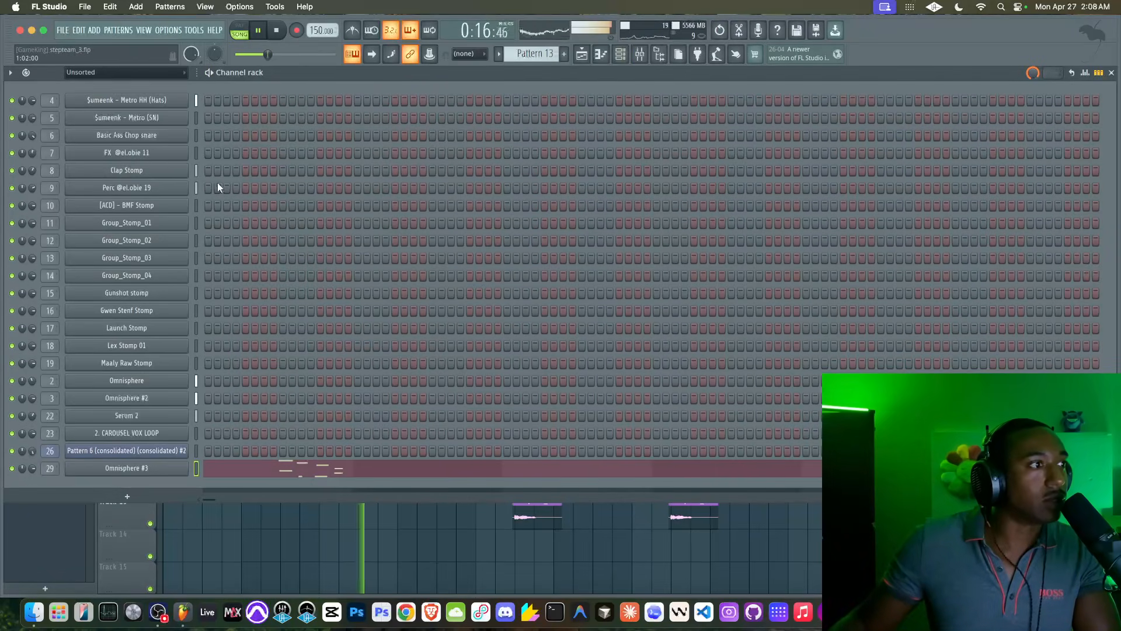
left_click(162, 383)
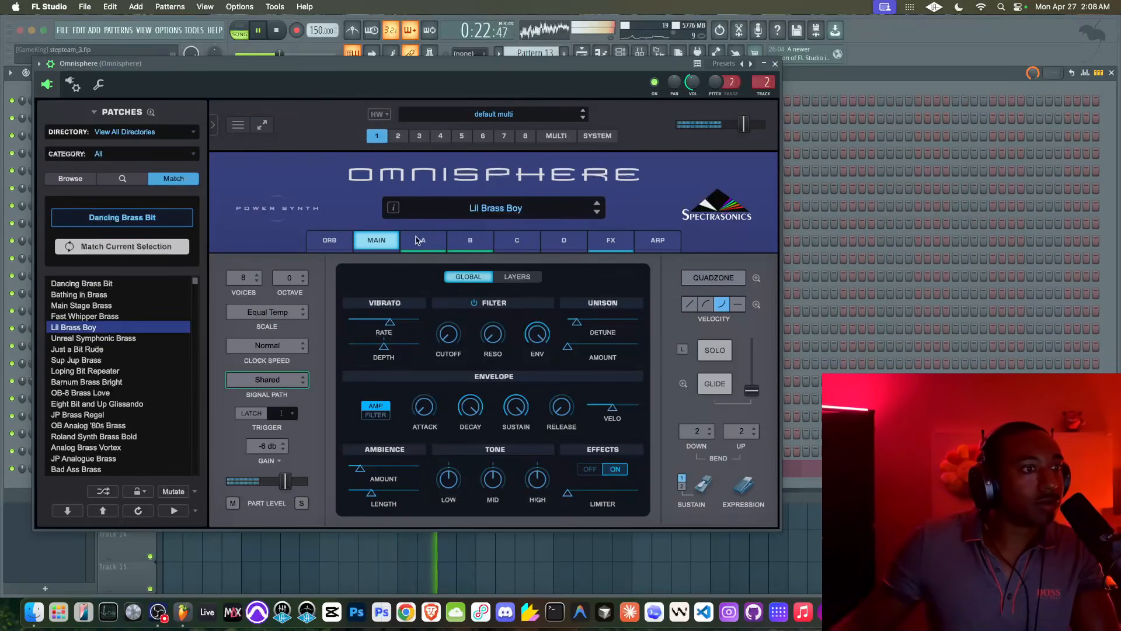
left_click(775, 63)
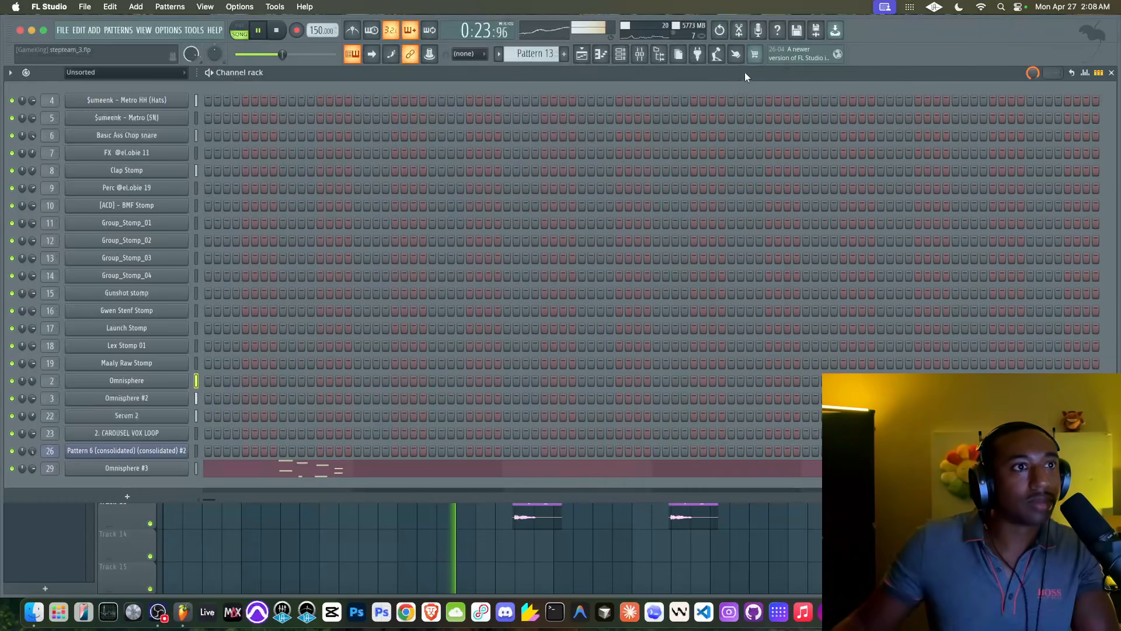
Add Fruity Stereo Shaper to the Omnisphere mixer track and set its left/right delay to 5.9 ms right
left_click(638, 56)
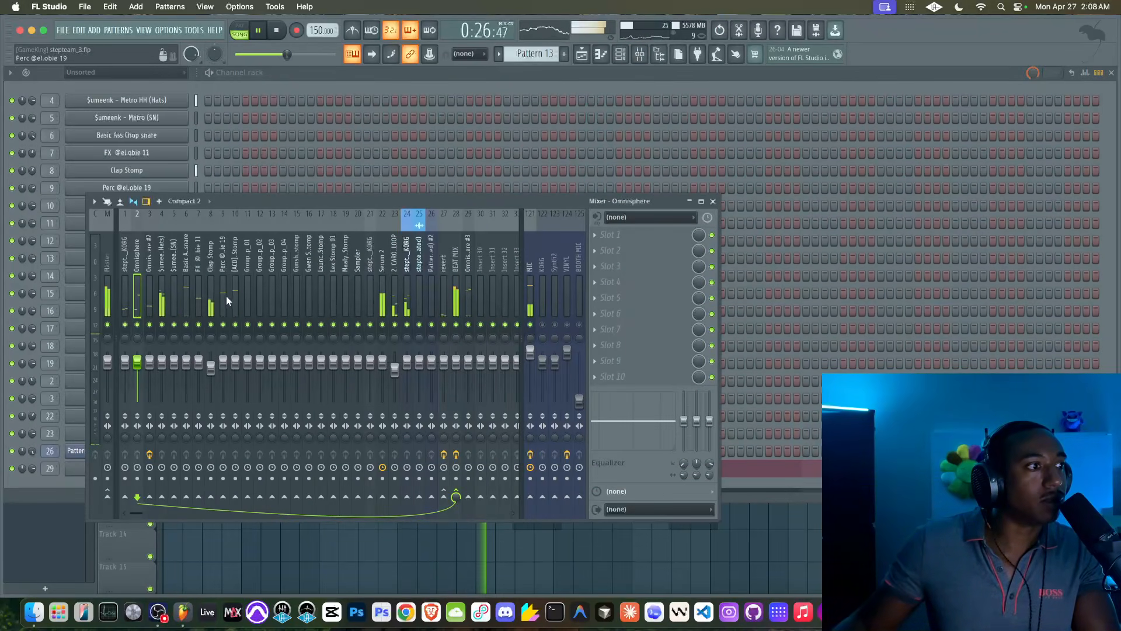
left_click(611, 242)
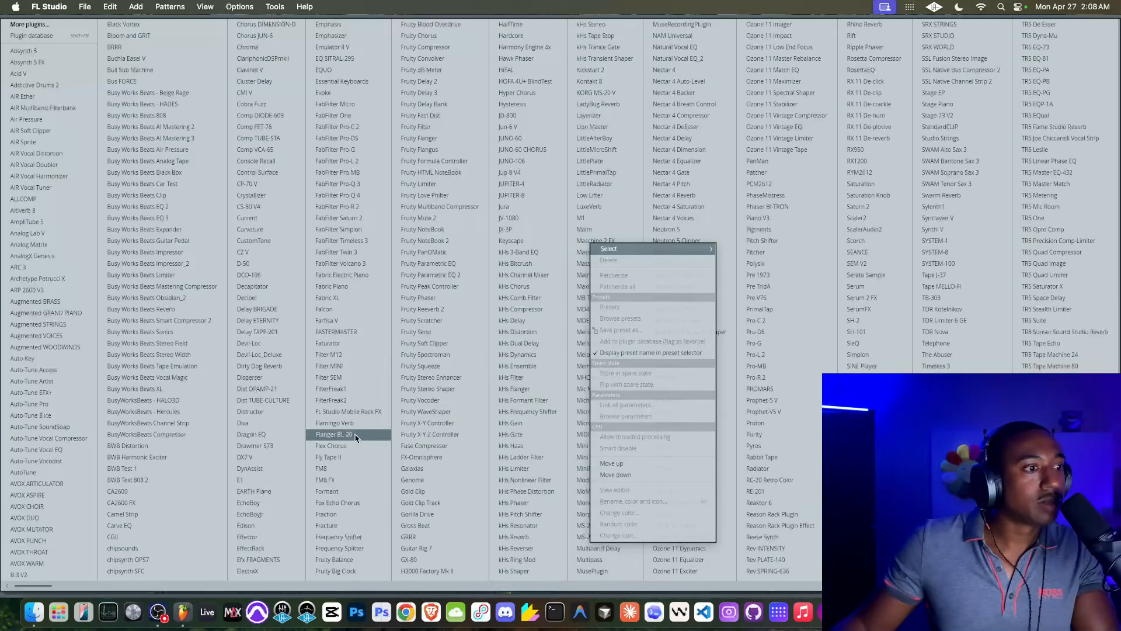
left_click(445, 387)
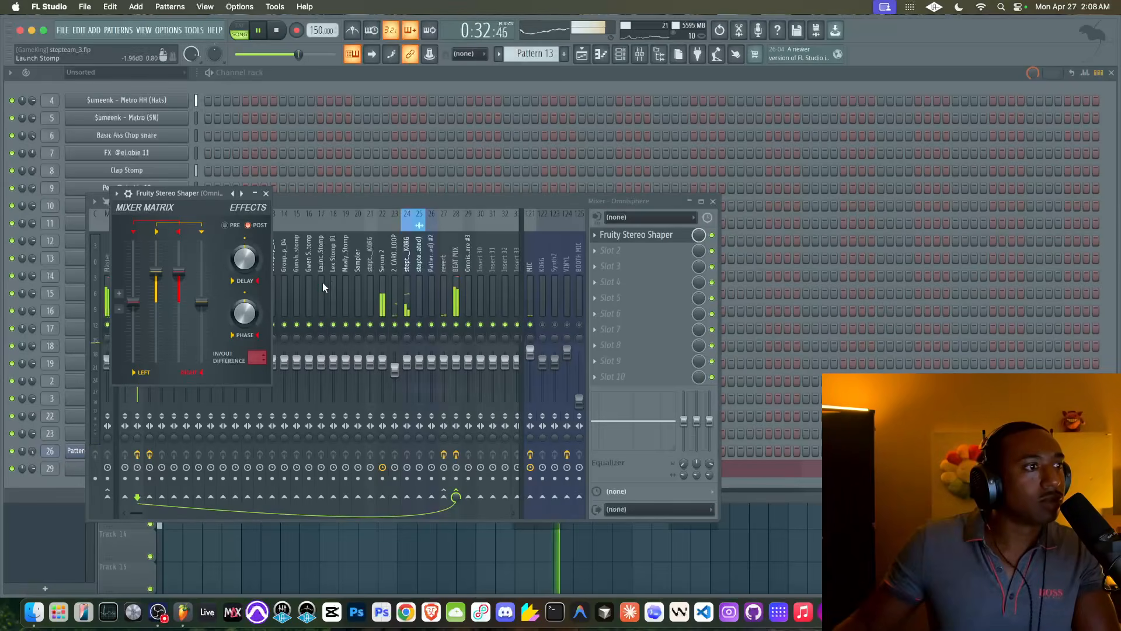
right_click(250, 316)
left_click(280, 323)
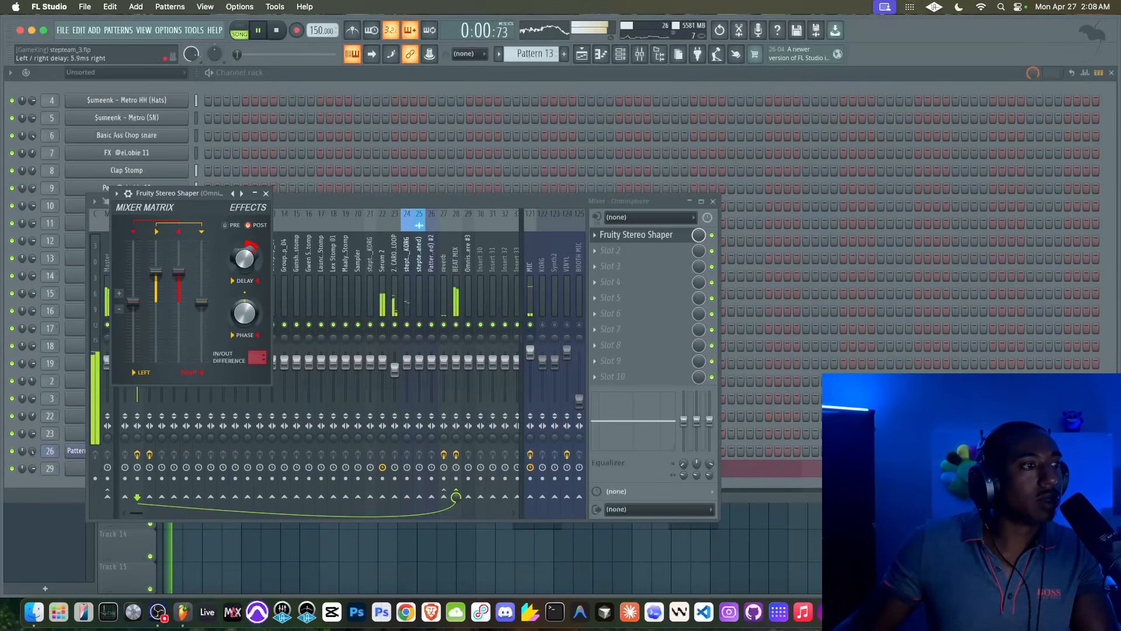
left_click(267, 194)
Check Busy Works Beats EQ 3 on the BEAT MIX track during playback and save the project as stepteam_4
key("space")
left_click(457, 308)
key("space")
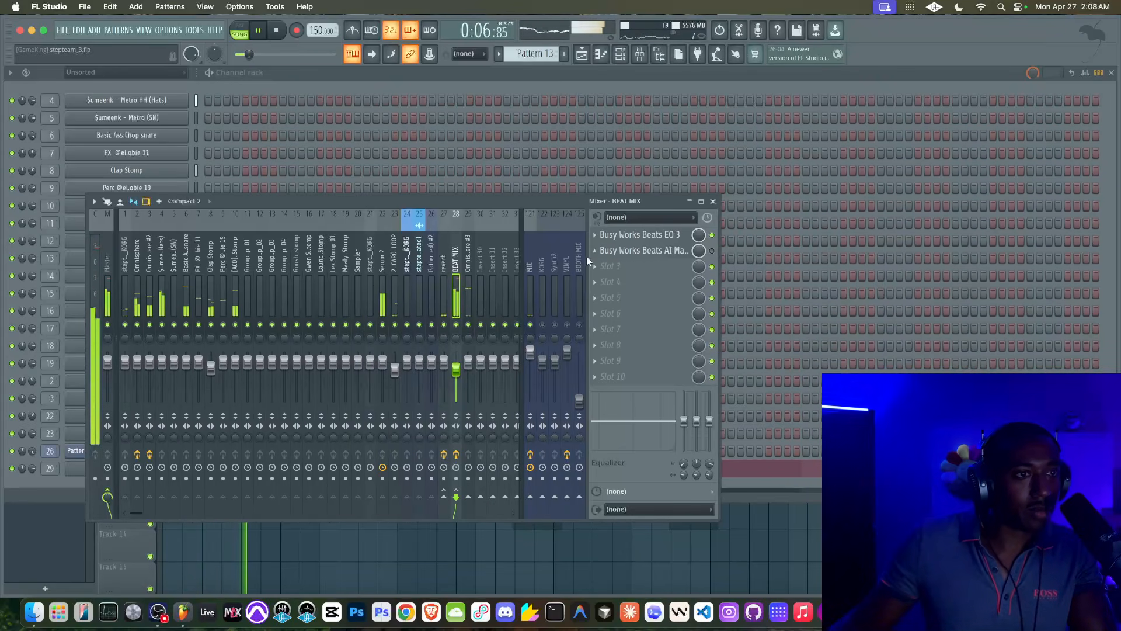
left_click(644, 239)
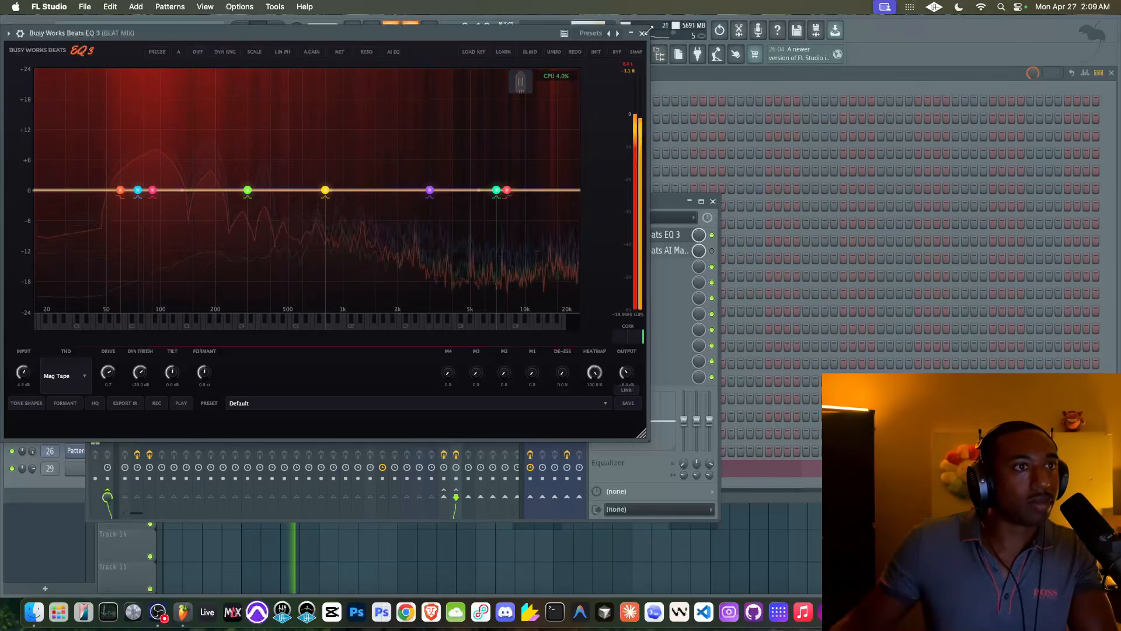
key("Escape")
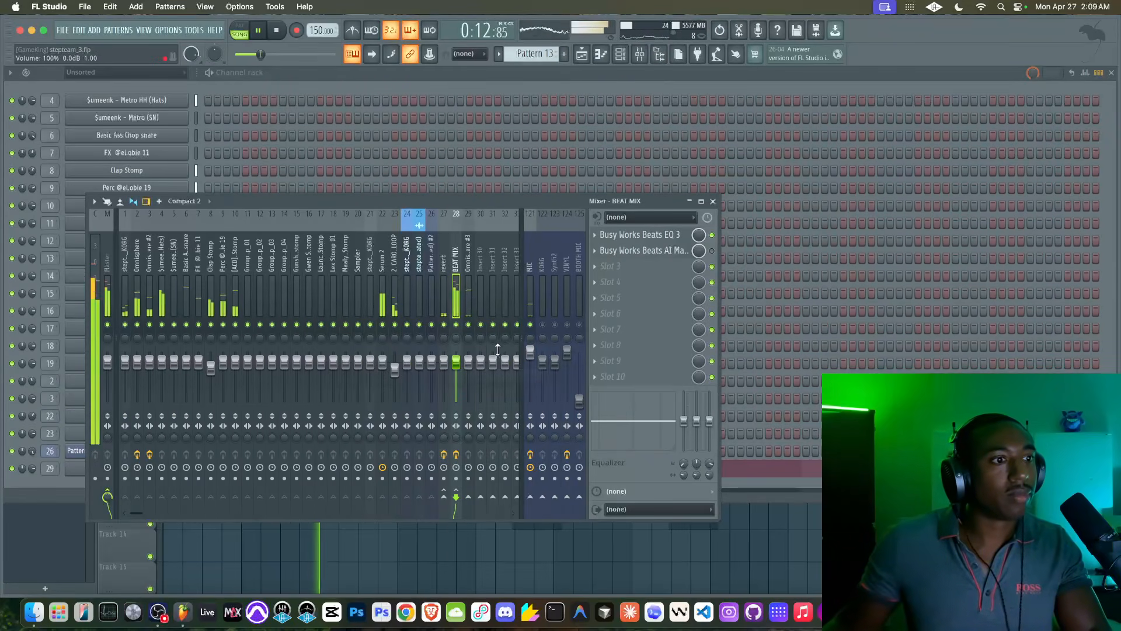
left_click(714, 201)
key("Escape")
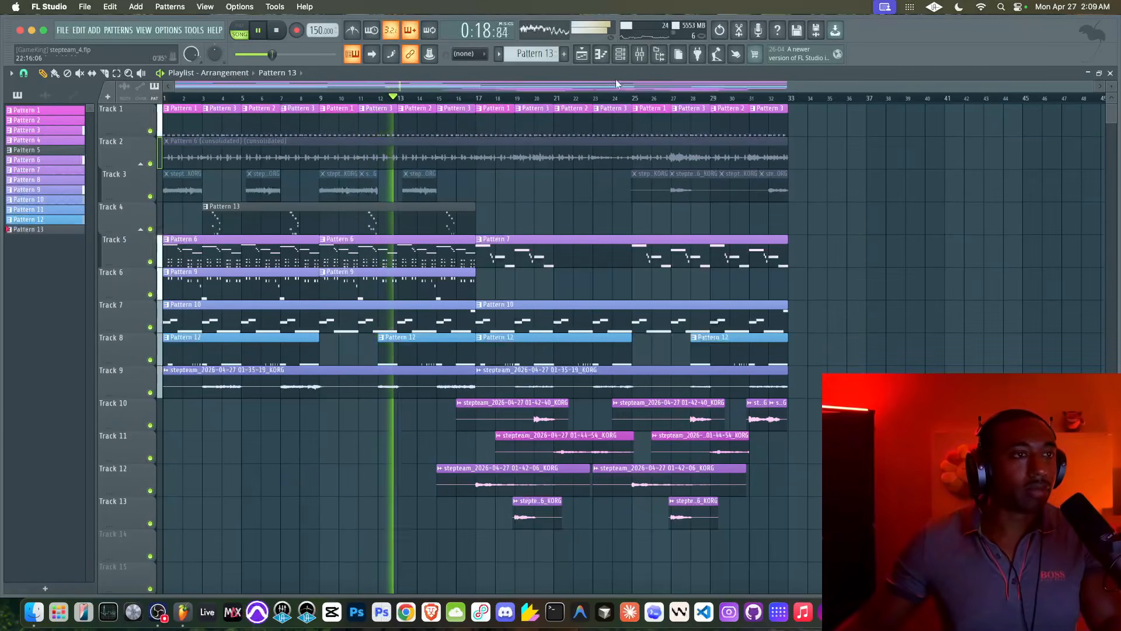
Create Pattern 14 and record a played Omnisphere #3 melody into it on Track 14 up to bar 17
left_click(620, 54)
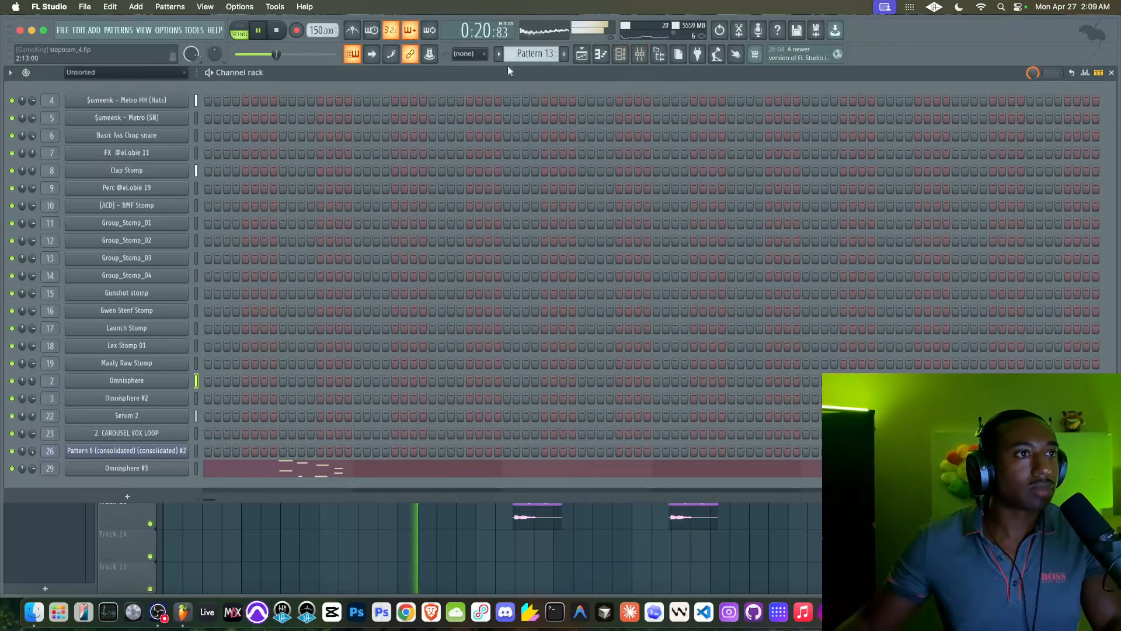
scroll(533, 52, "down", 1)
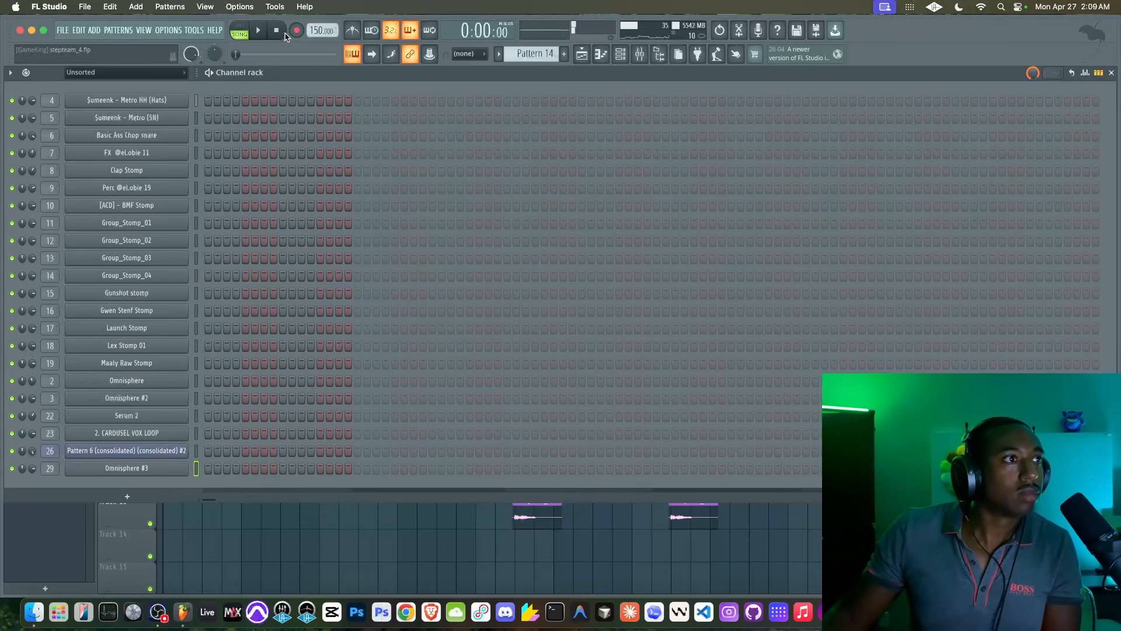
right_click(275, 518)
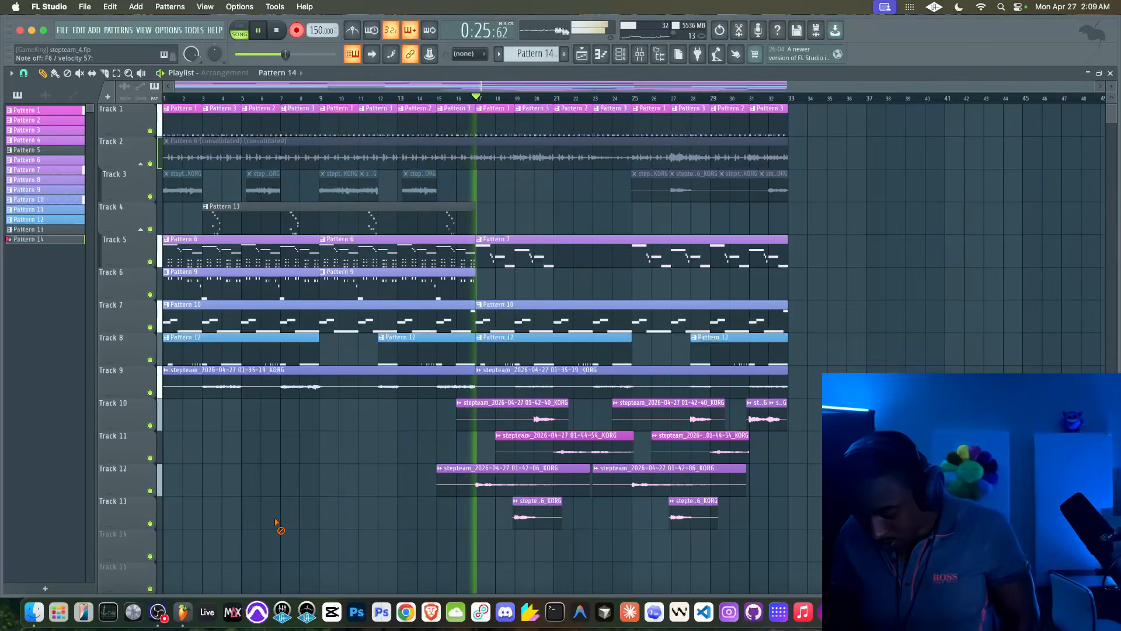
key("space")
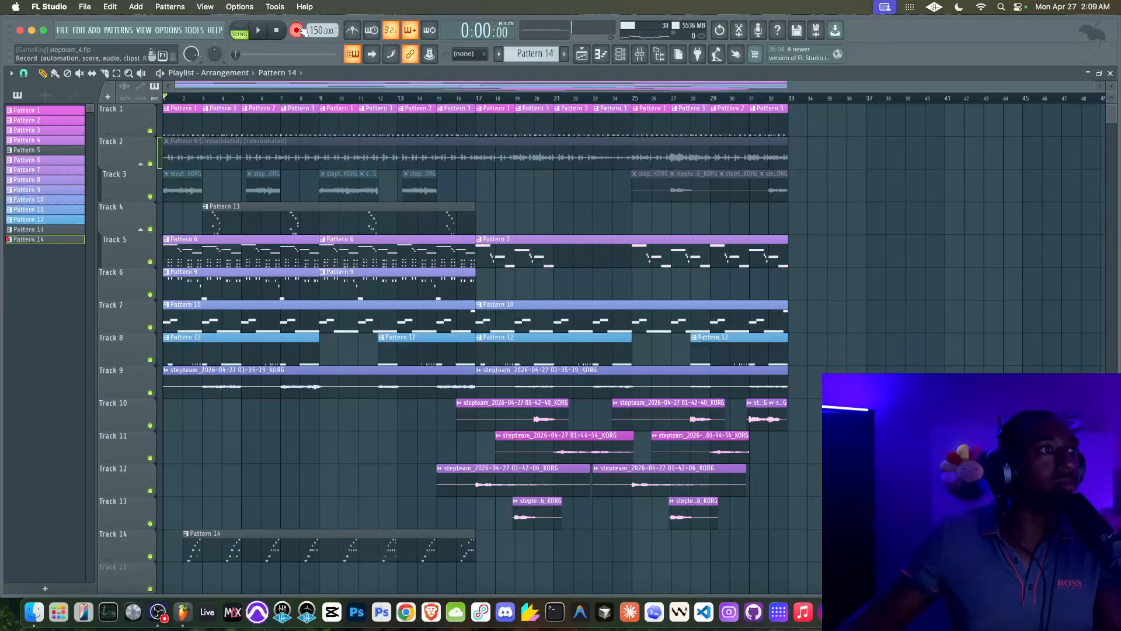
Play back the recorded Pattern 14 melody and set the Omnisphere #3 channel volume to 42%
left_click(640, 54)
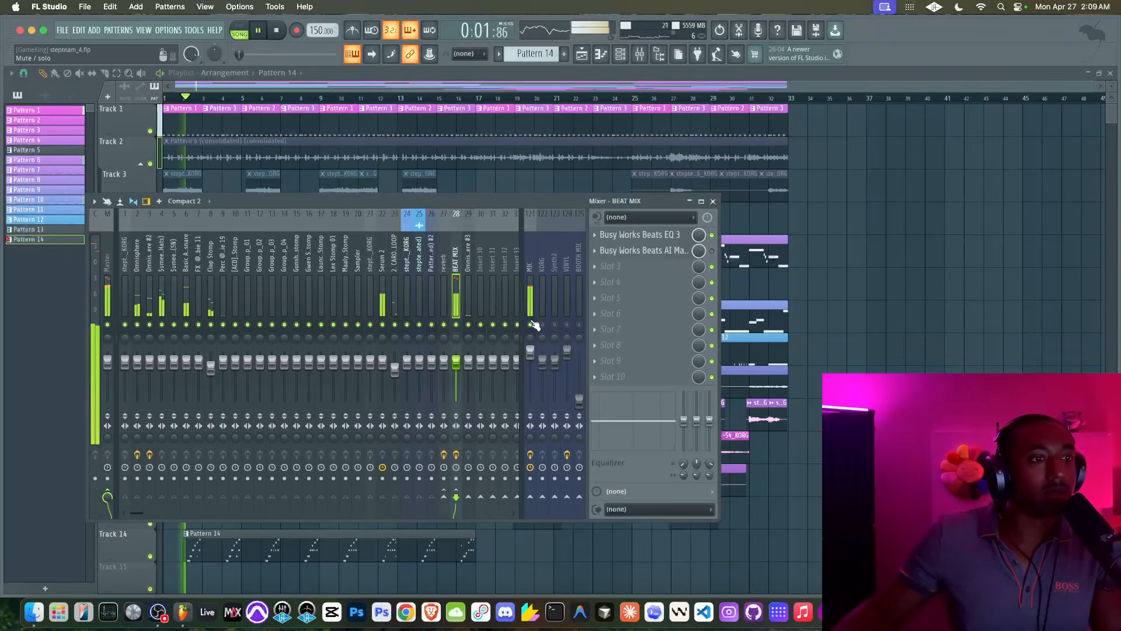
key("F9")
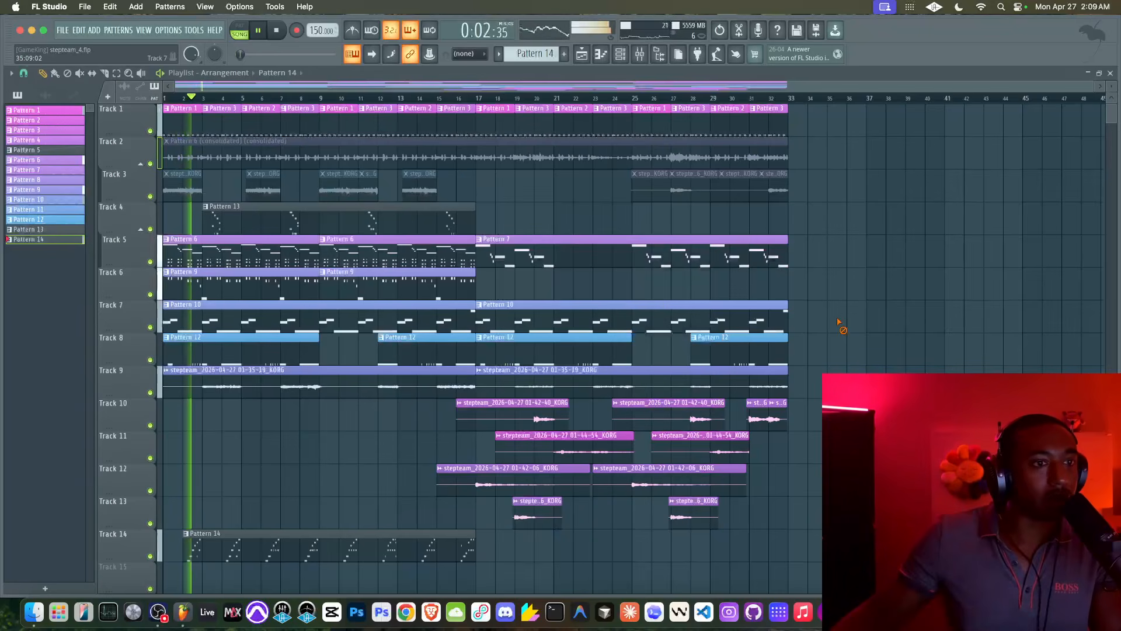
left_click(630, 55)
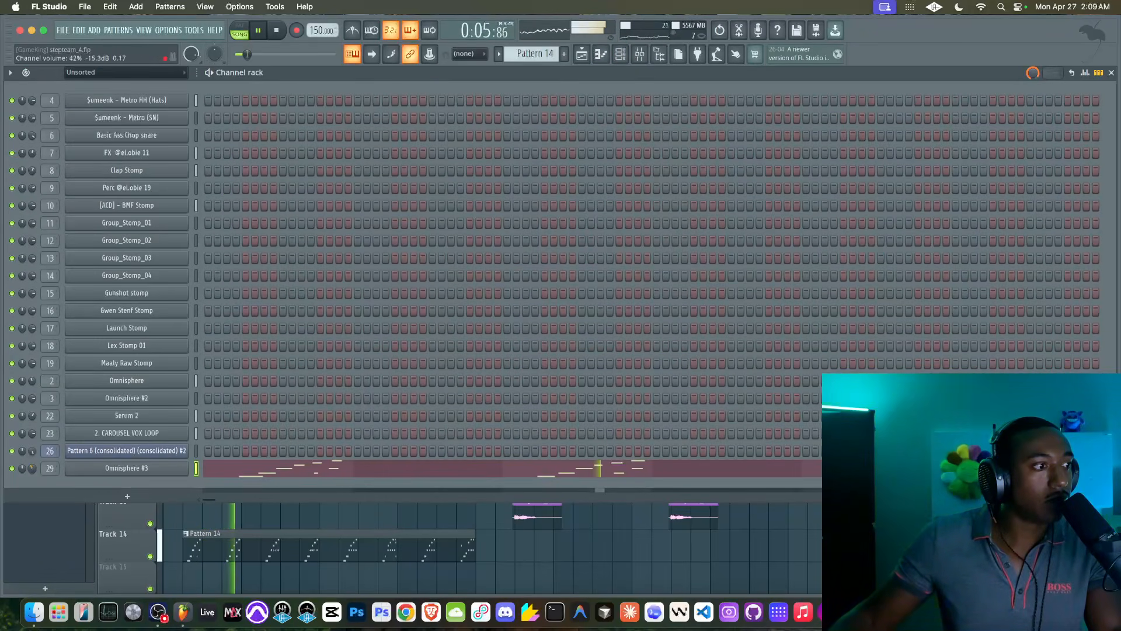
left_click(84, 517)
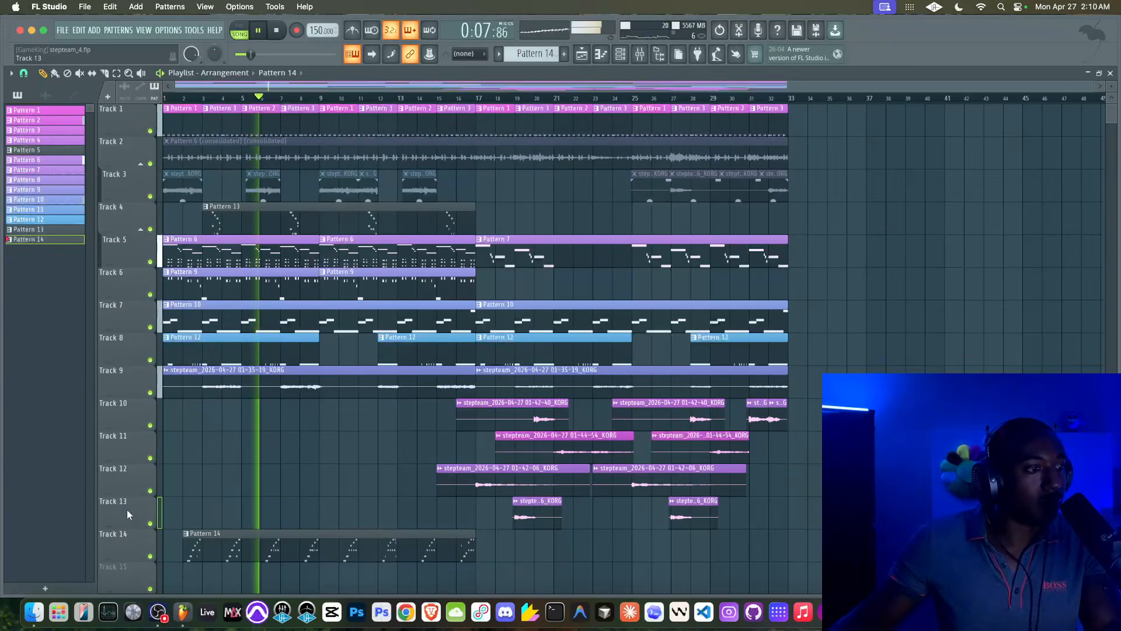
Move the Pattern 13 clip from Track 4 down to Track 13 and restart playback
key("space")
left_click(398, 218, "super")
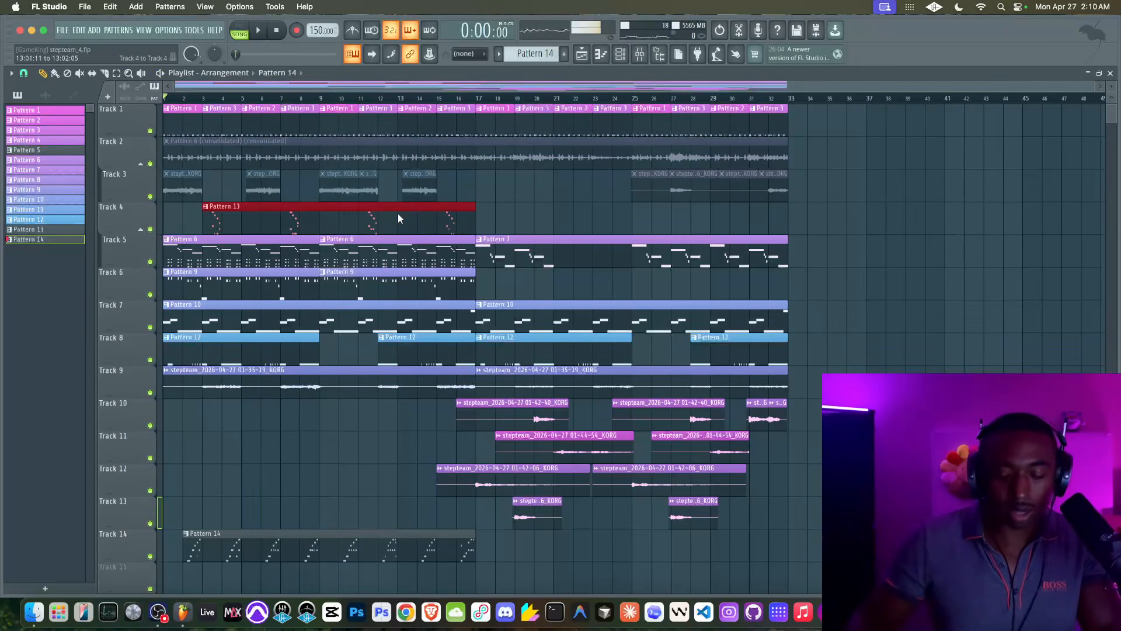
key("shift+Down")
key("shift+Down")
key("shift+Down")
key("shift+Down")
key("shift+Down")
key("shift+Down")
key("shift+Down")
key("shift+Down")
key("shift+Down")
key("space")
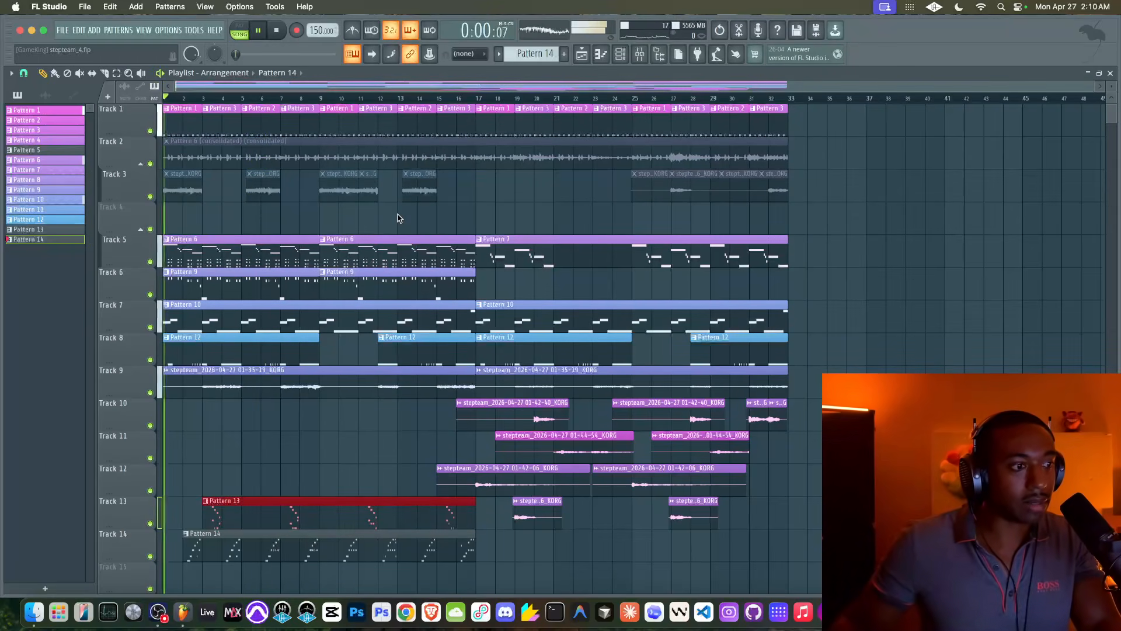
left_click(640, 54)
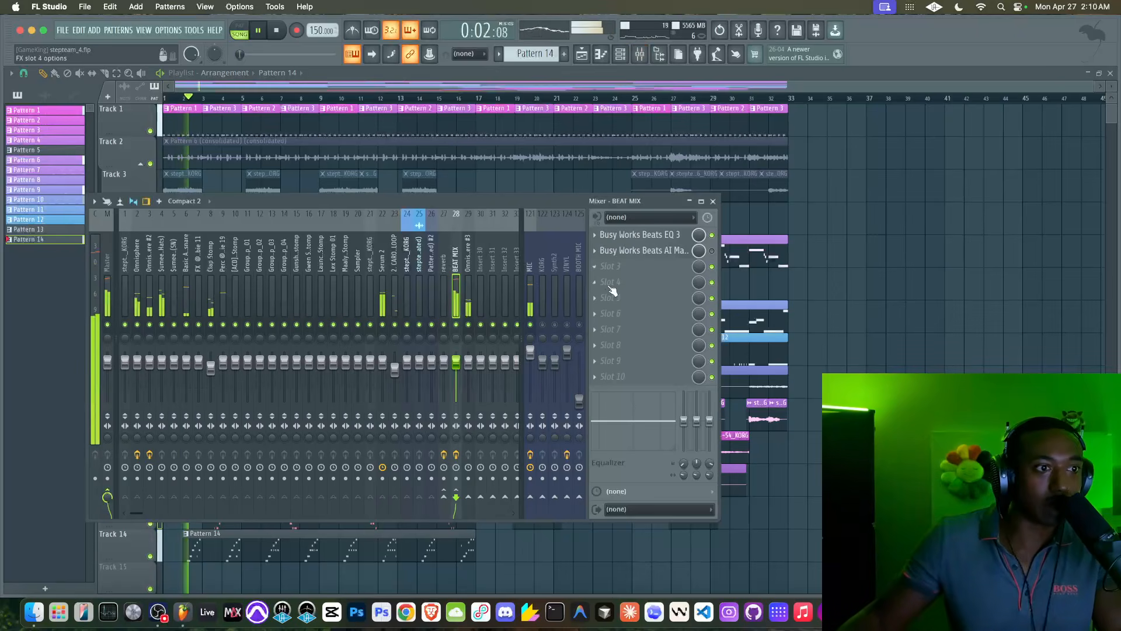
right_click(853, 317)
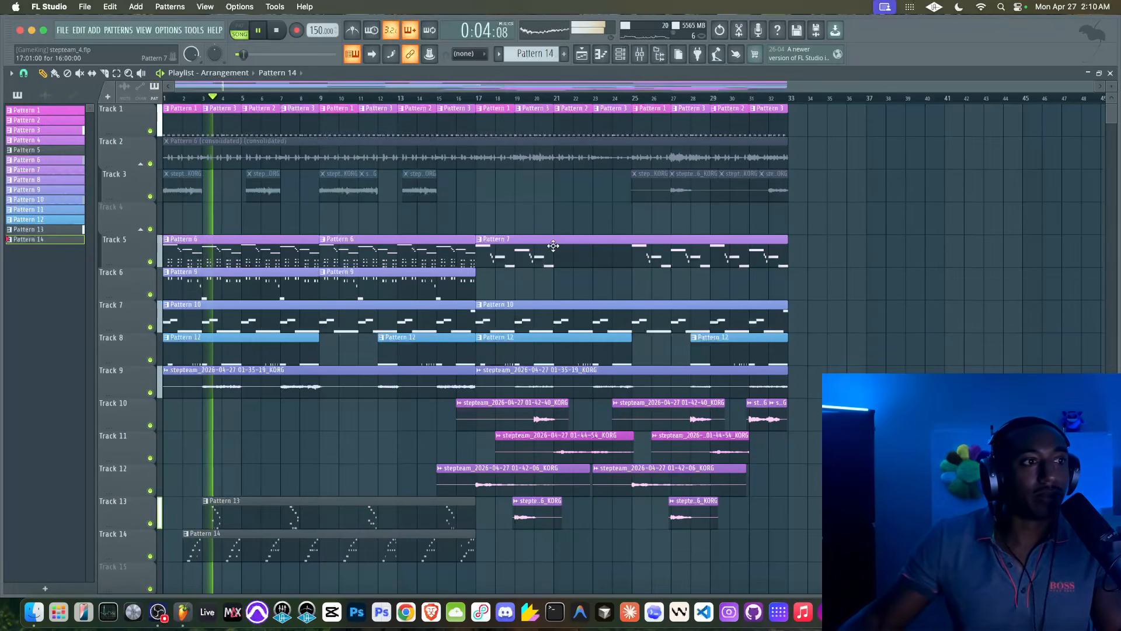
scroll(553, 246, "down", 4)
scroll(553, 246, "up", 4)
scroll(553, 246, "right", 2)
key("space")
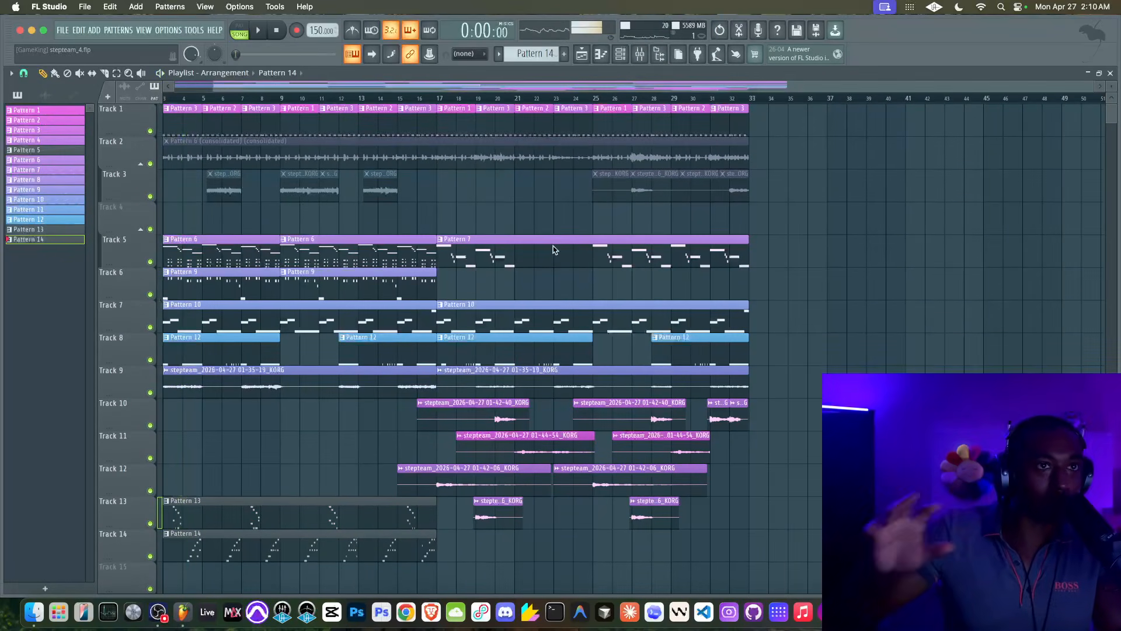
Create Pattern 15 and add a new Omnisphere instrument channel to the channel rack
left_click(625, 59)
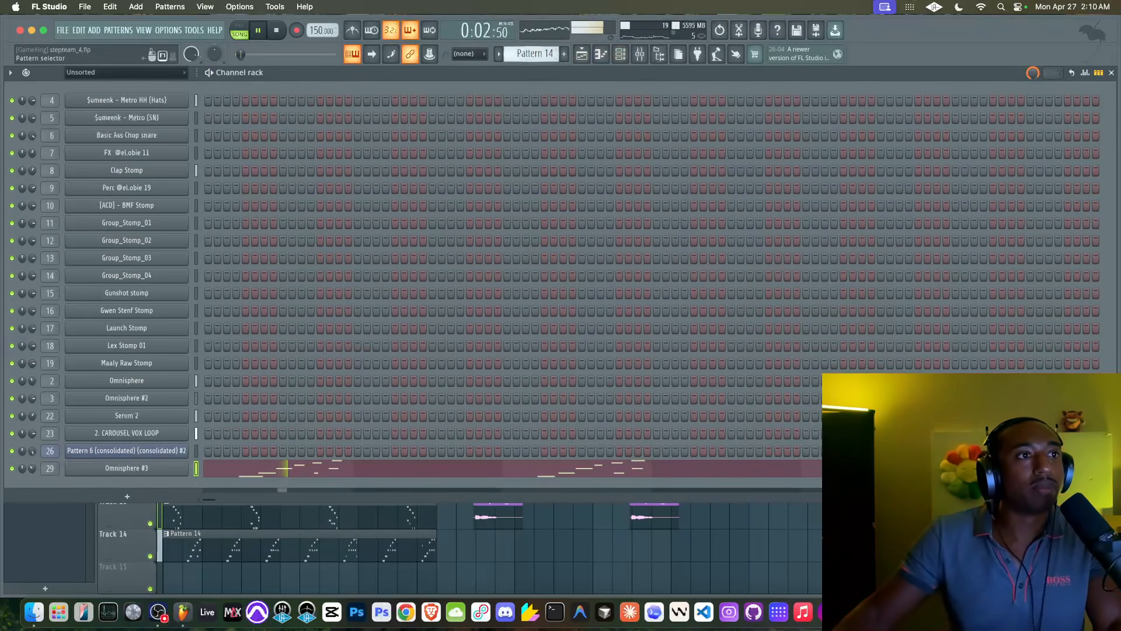
left_click(564, 54)
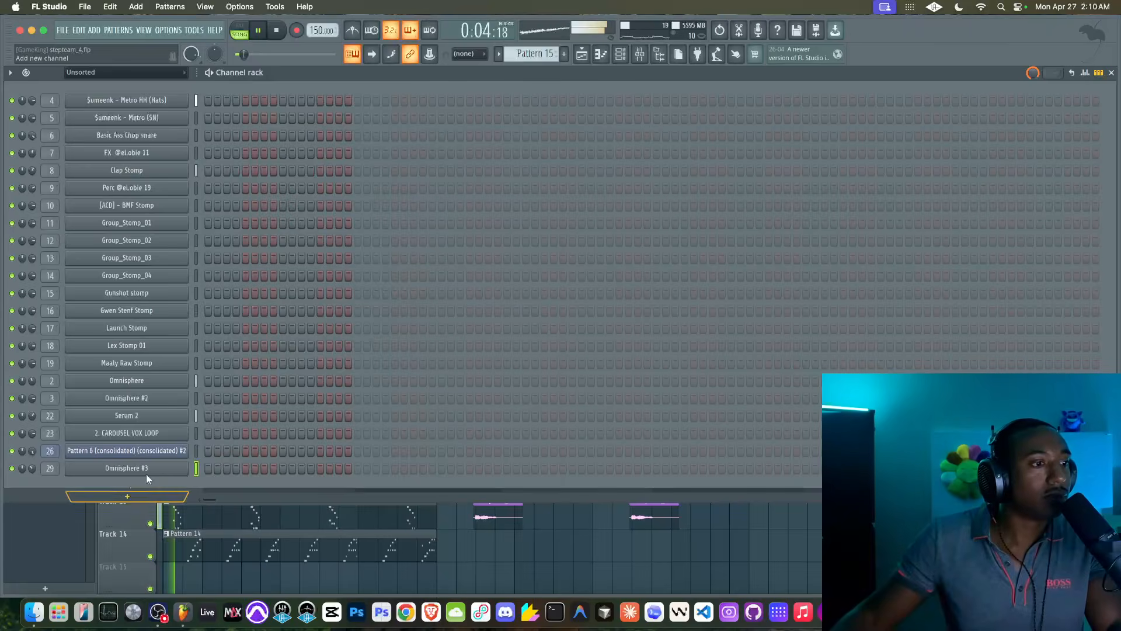
left_click(146, 495)
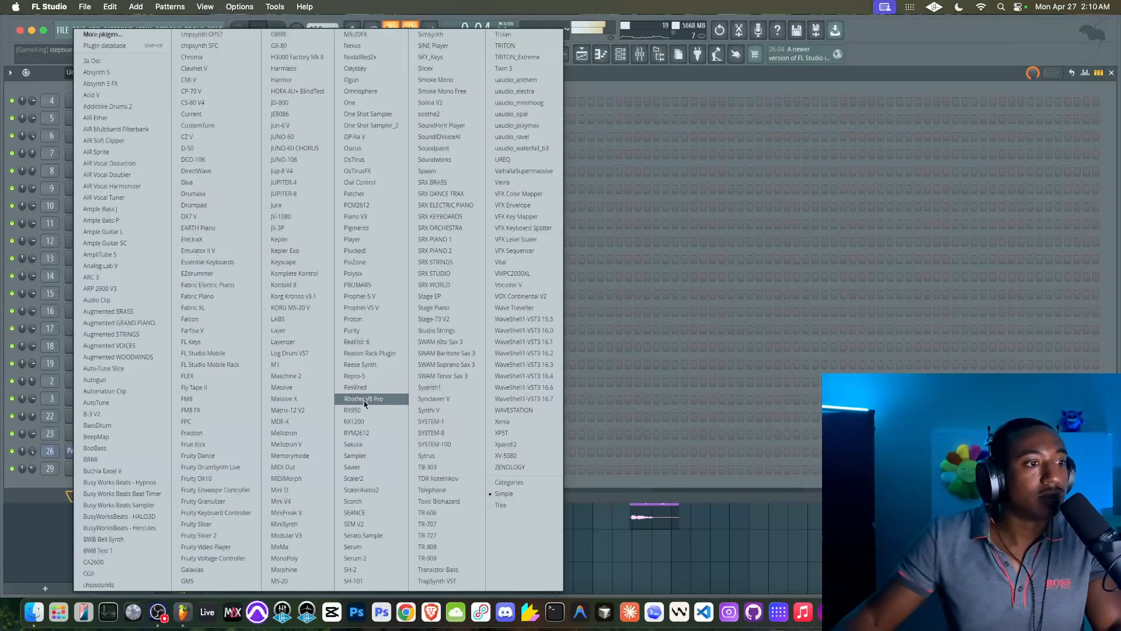
left_click(378, 91)
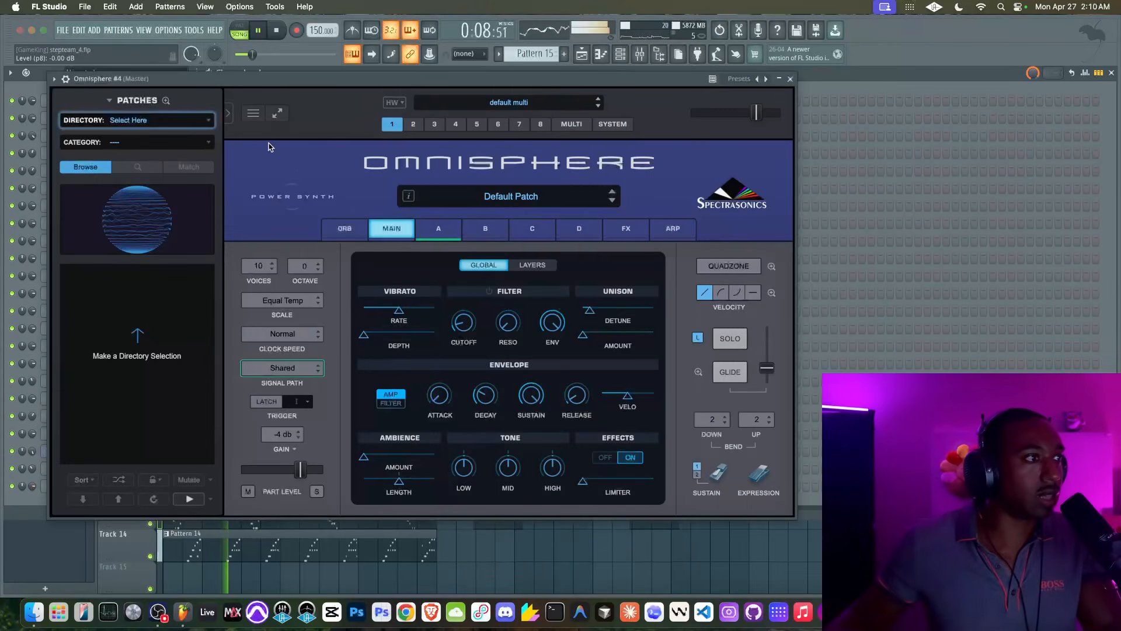
Load the Acoustic Guitar Quartet patch from the Instruments Collection's Guitars category into Omnisphere #4 and close the plugin
left_click(158, 120)
left_click(156, 316)
left_click(140, 145)
mouse_move(140, 193)
left_click(227, 193)
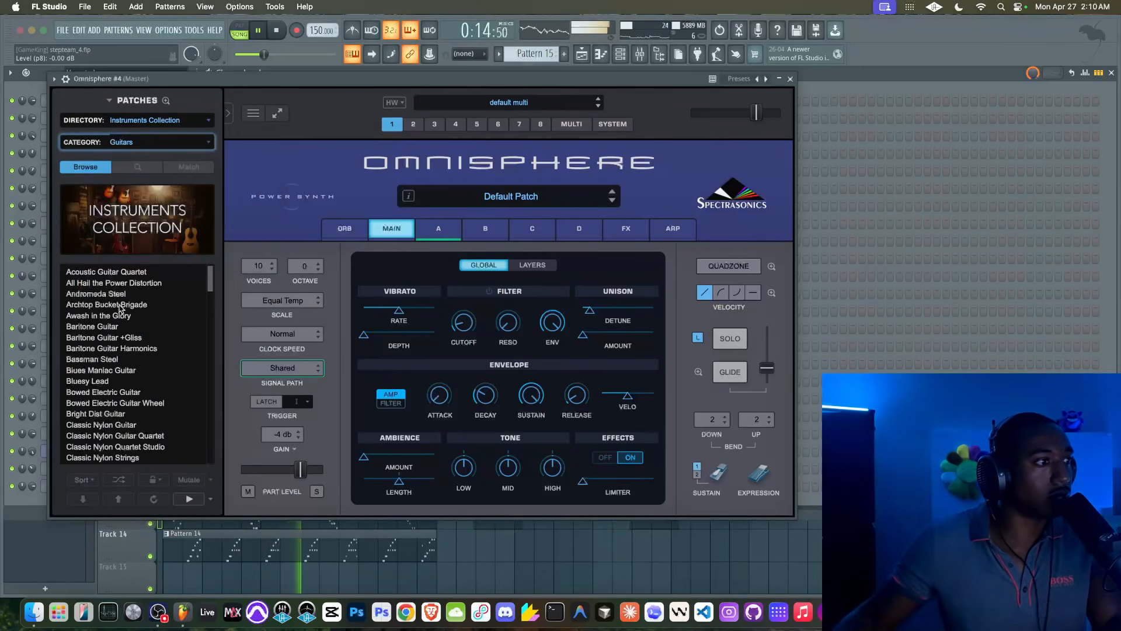
left_click(119, 272)
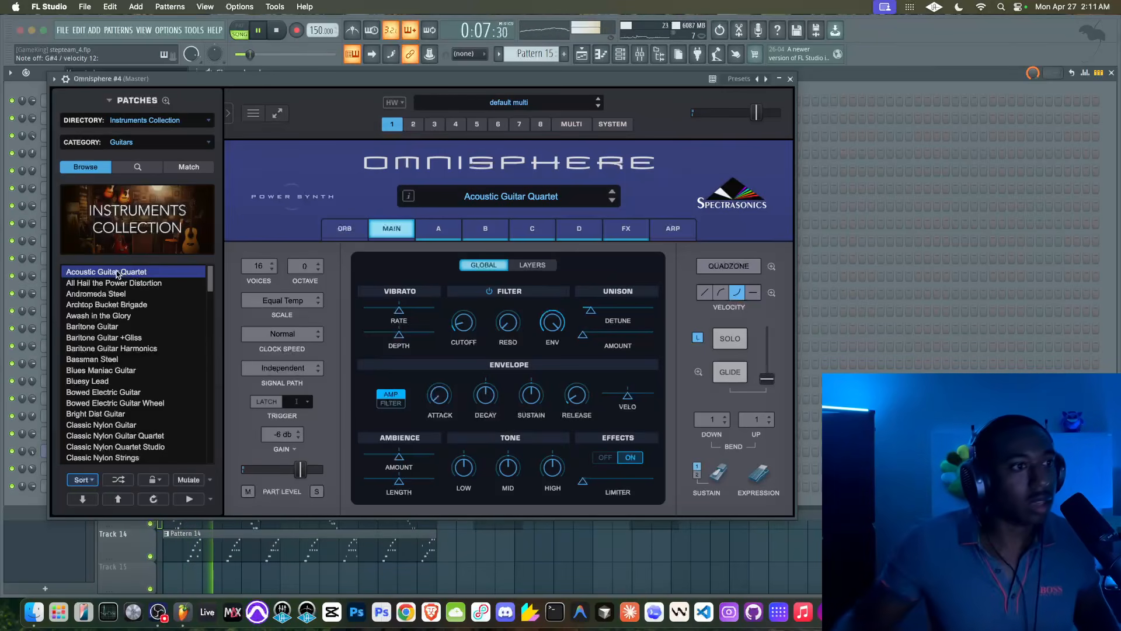
left_click(791, 79)
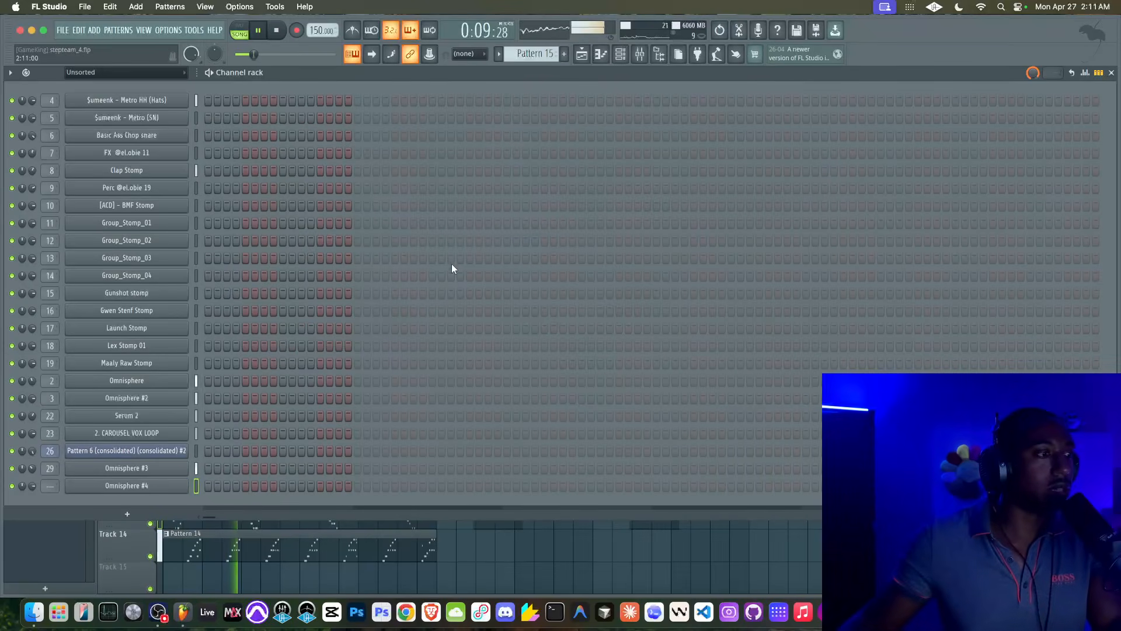
Record a played Omnisphere #4 part into Pattern 15 over the second half of the song, starting playback near bar 14
left_click(532, 545)
left_click(380, 98)
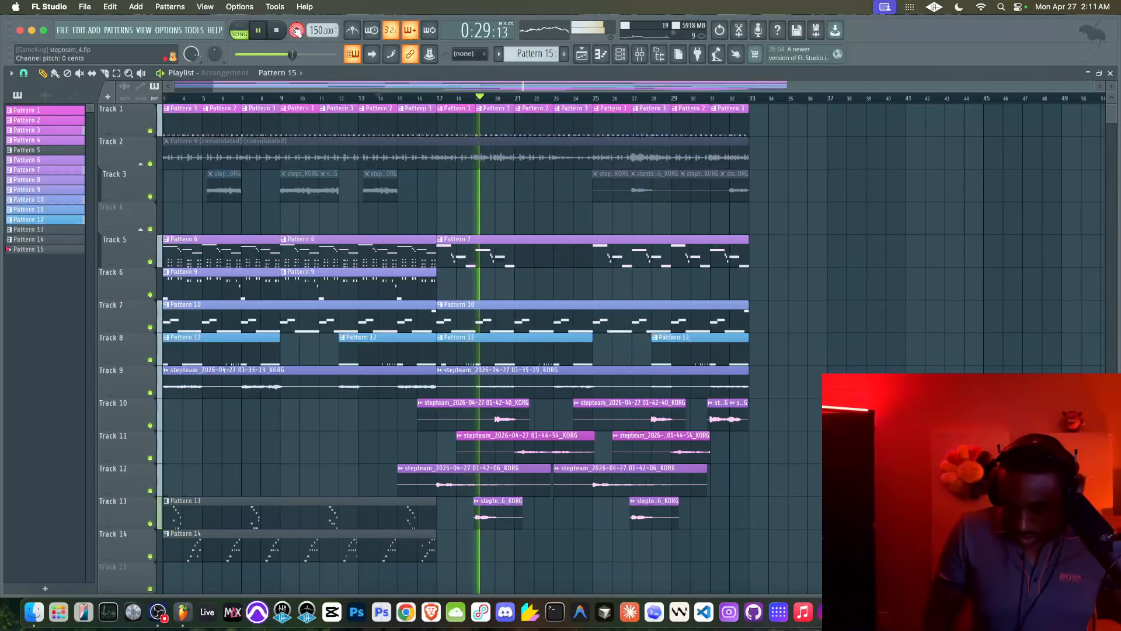
key("space")
key("ctrl+z")
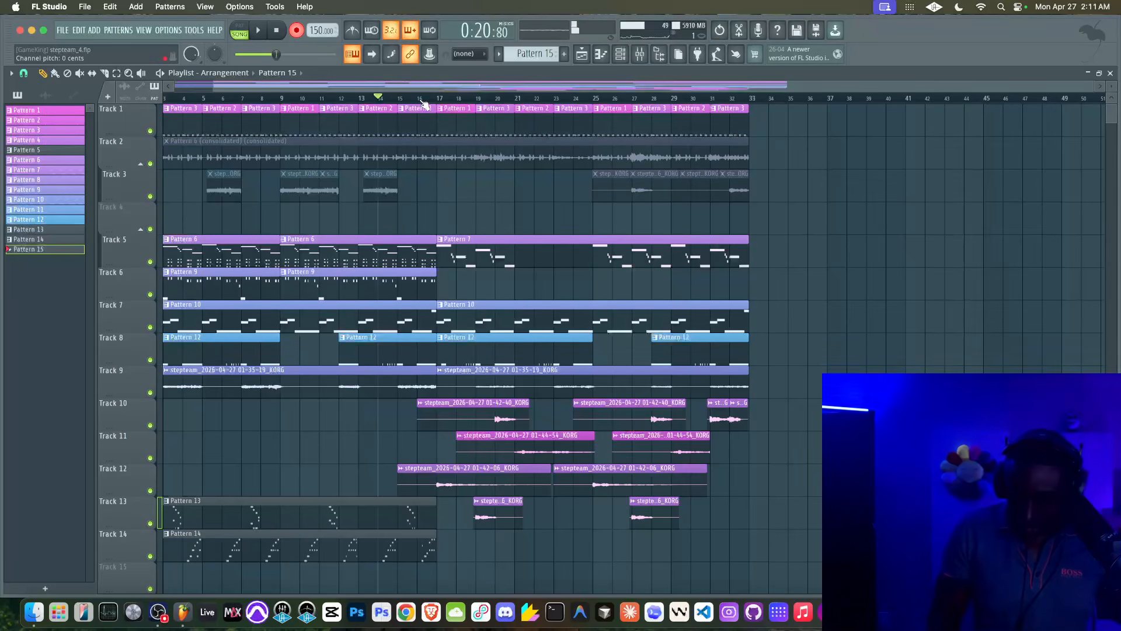
key("space")
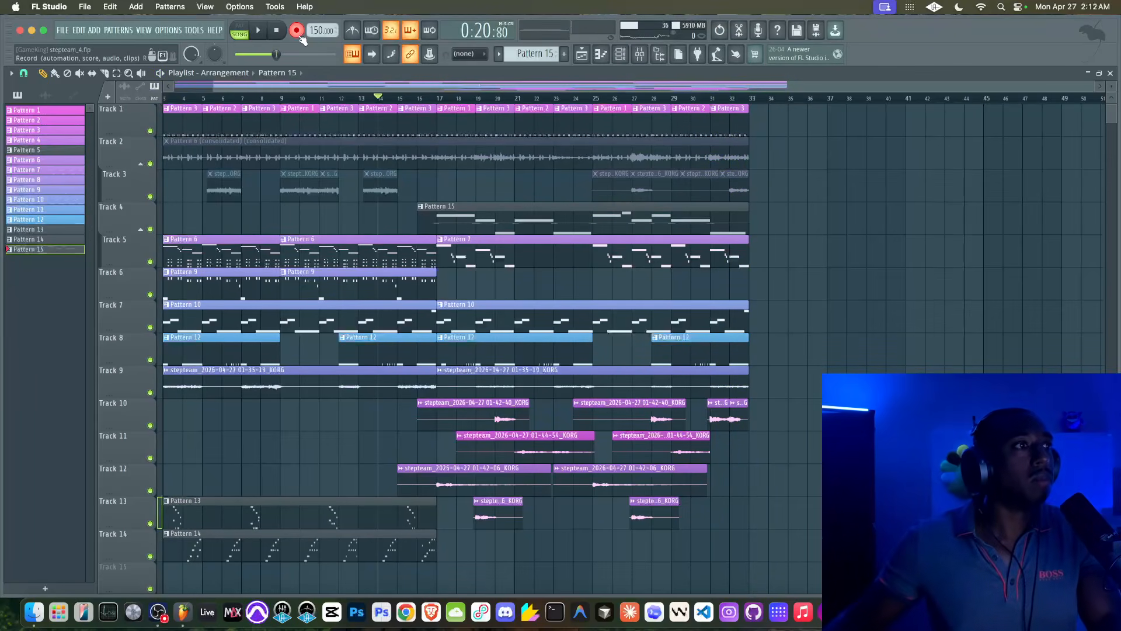
Route Omnisphere #4 to mixer track 30, check its level in the mixer during playback, and return to the playlist
key("space")
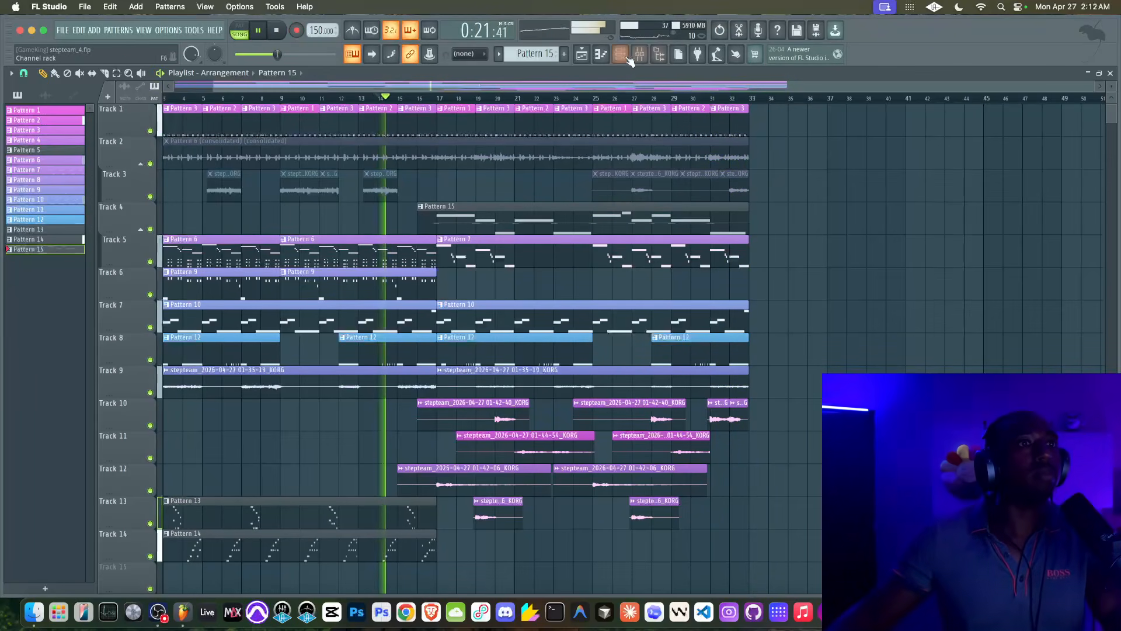
left_click(620, 56)
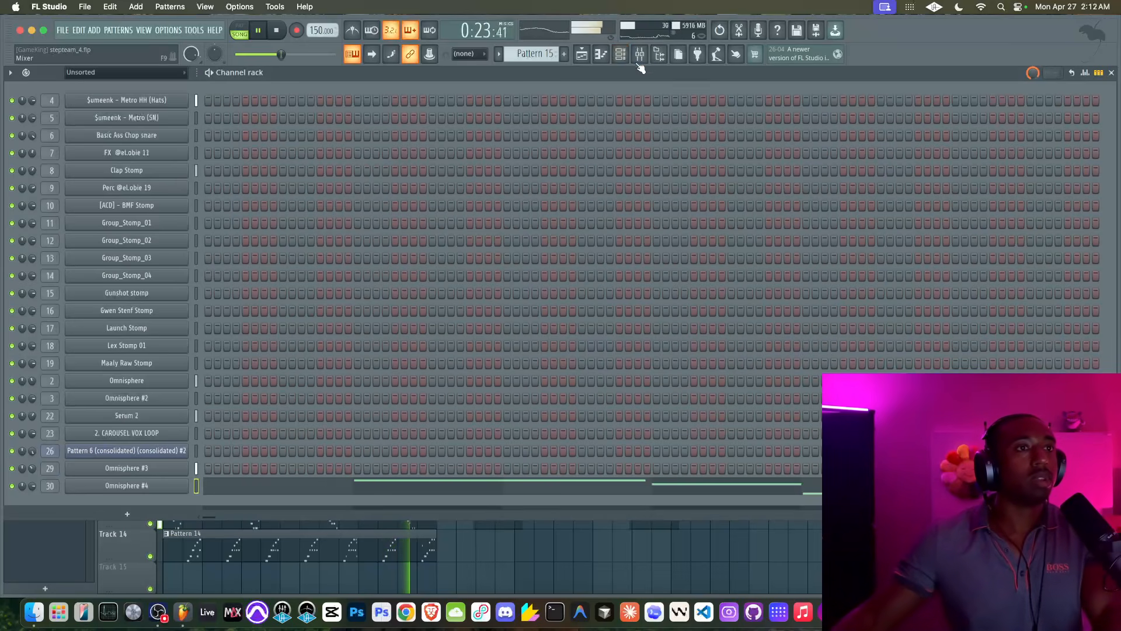
left_click(638, 55)
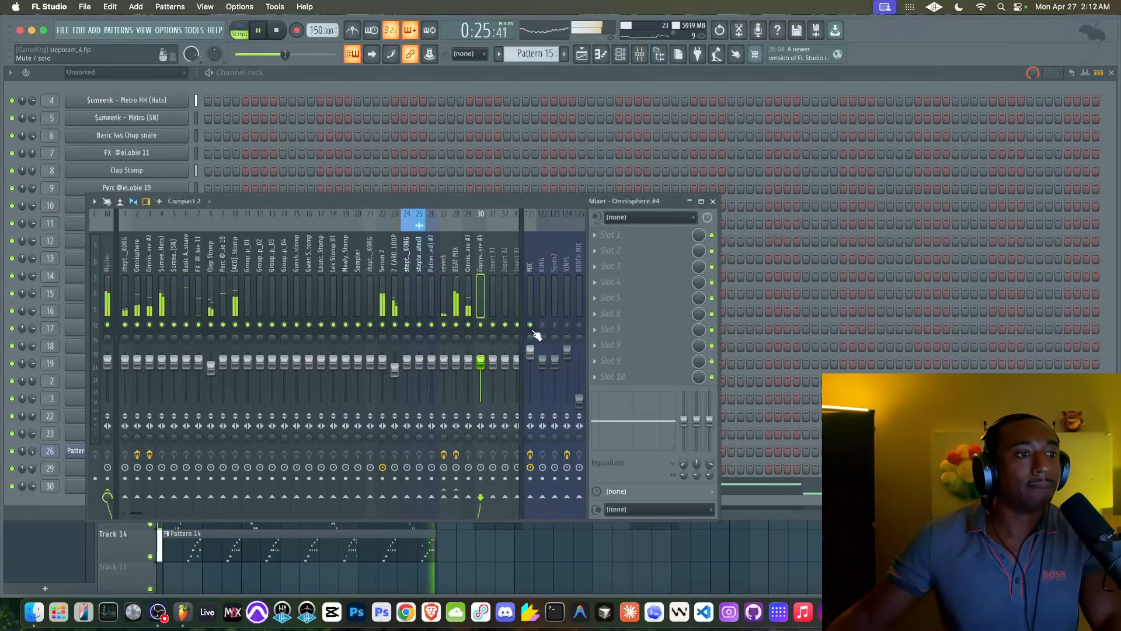
left_click(578, 537)
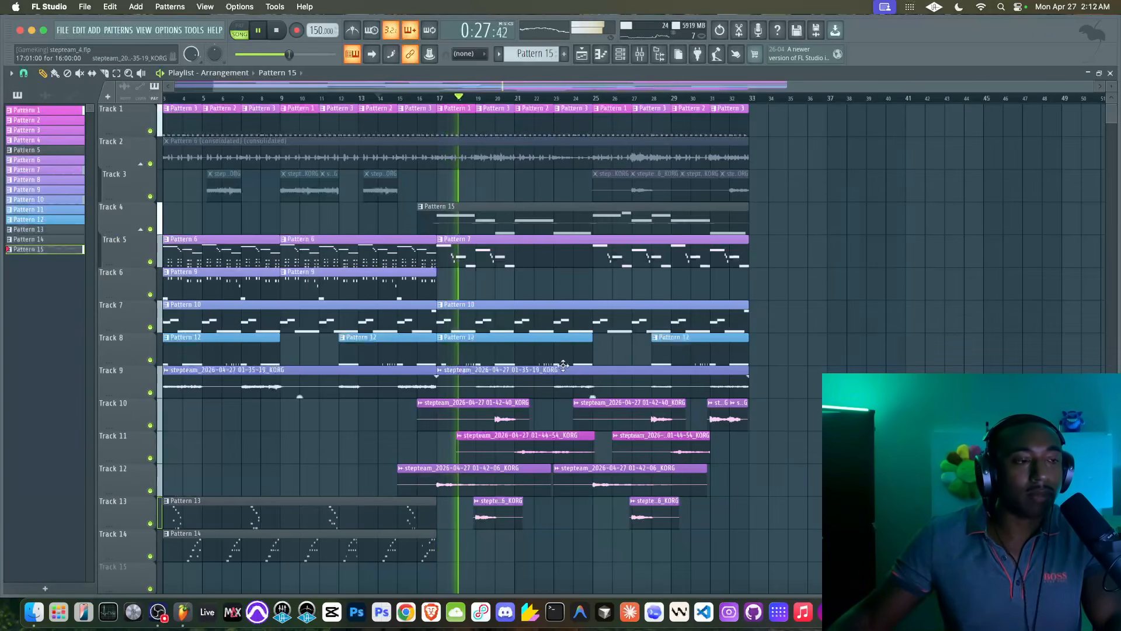
Inspect the BEAT MIX channel in the mixer during playback, and open Pattern 10's Serum 2 notes in the piano roll
left_click(638, 56)
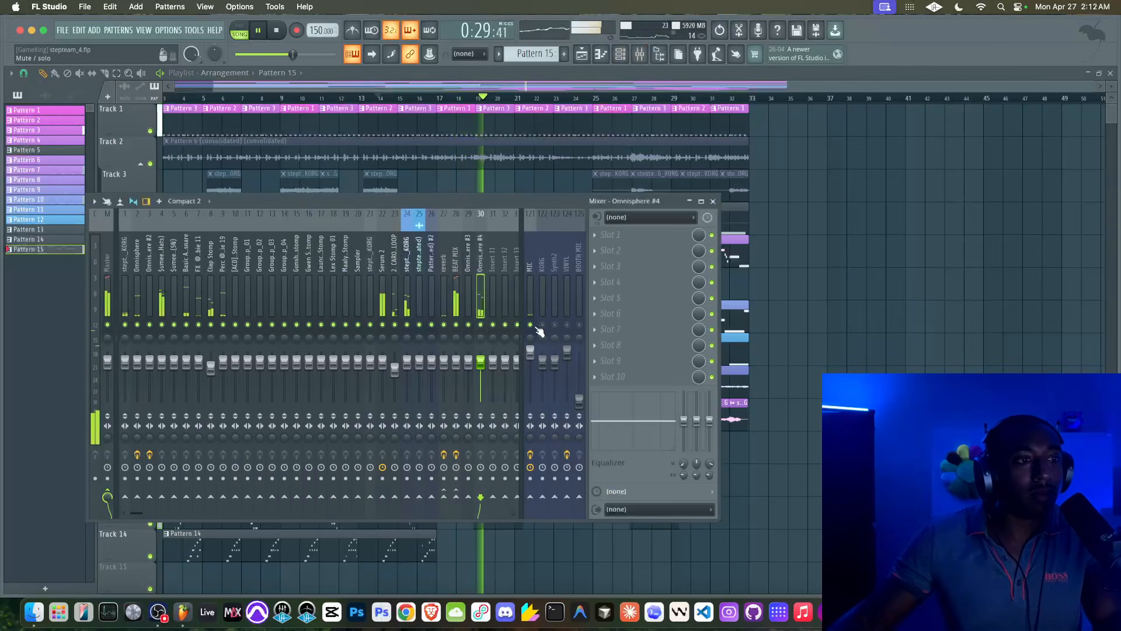
left_click(461, 286)
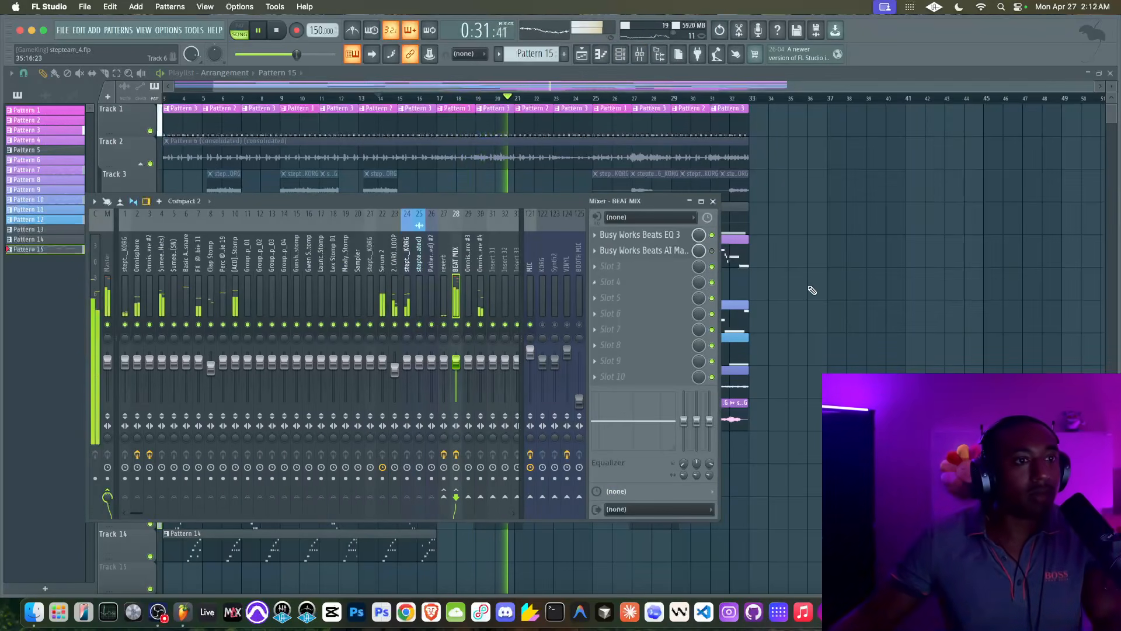
left_click(812, 304)
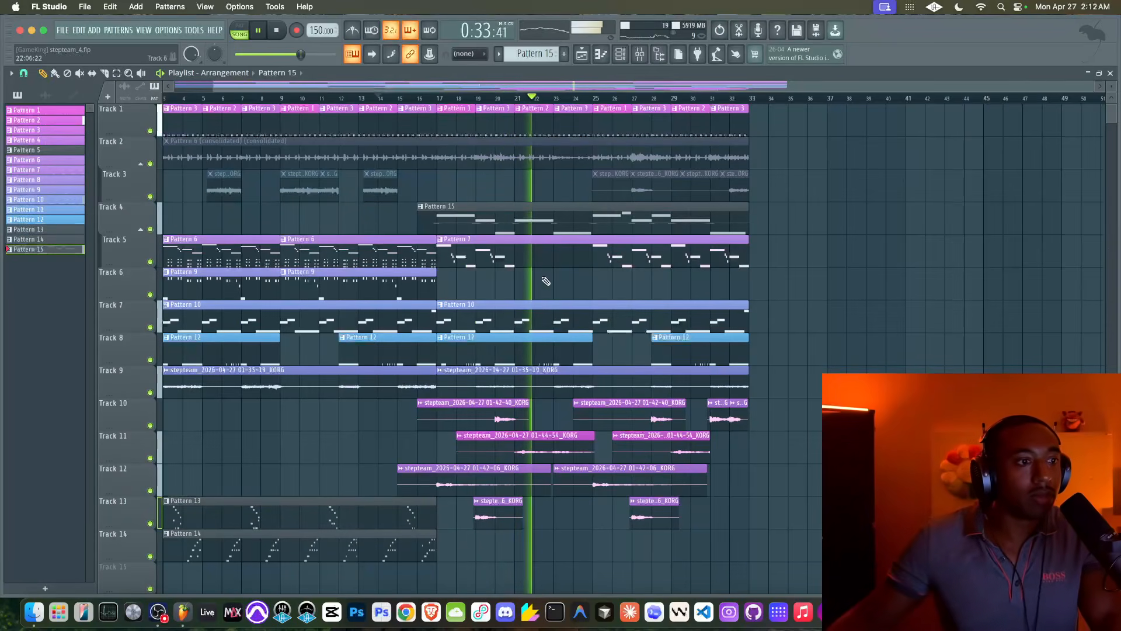
double_click(527, 309)
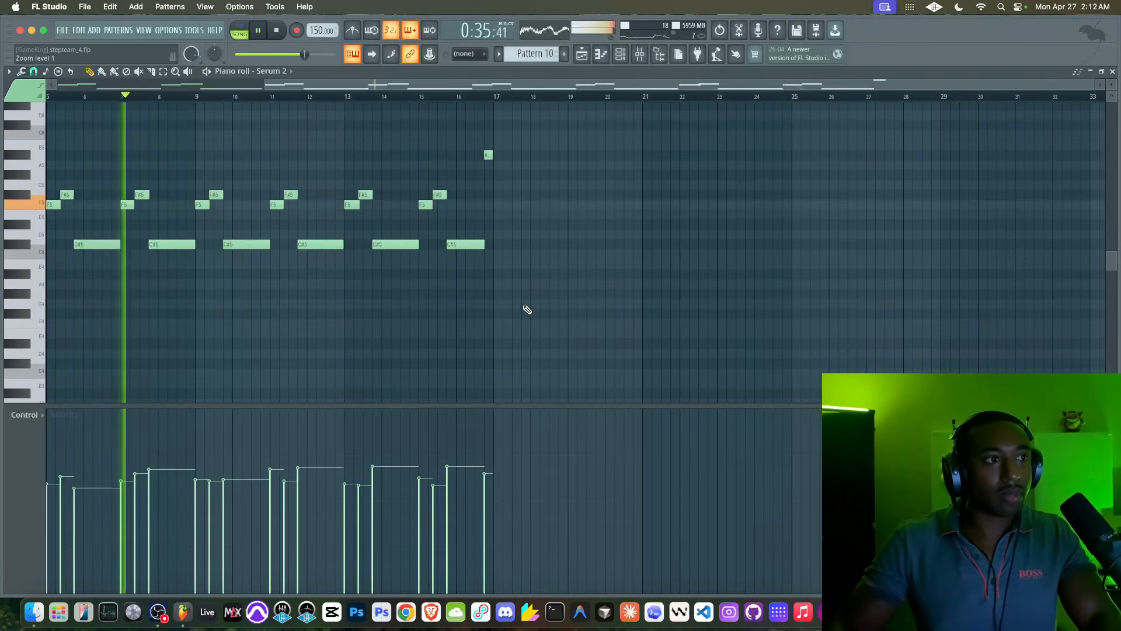
Try transposing Pattern 10's Serum 2 notes down two octaves during playback
key("ctrl+Down")
key("ctrl+Down")
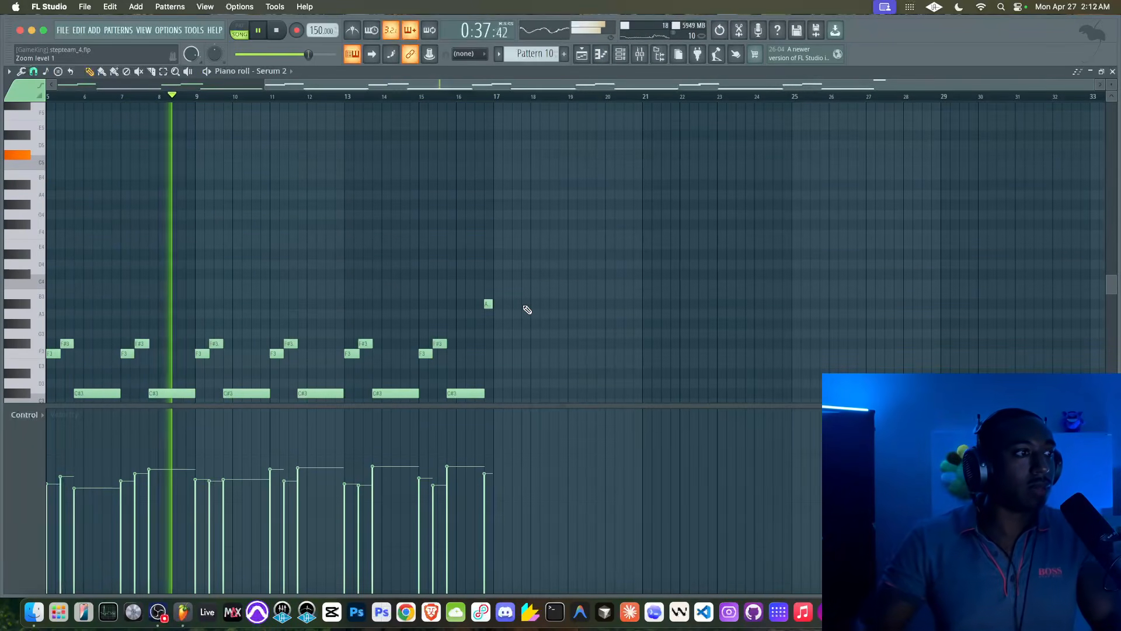
key("space")
key("space")
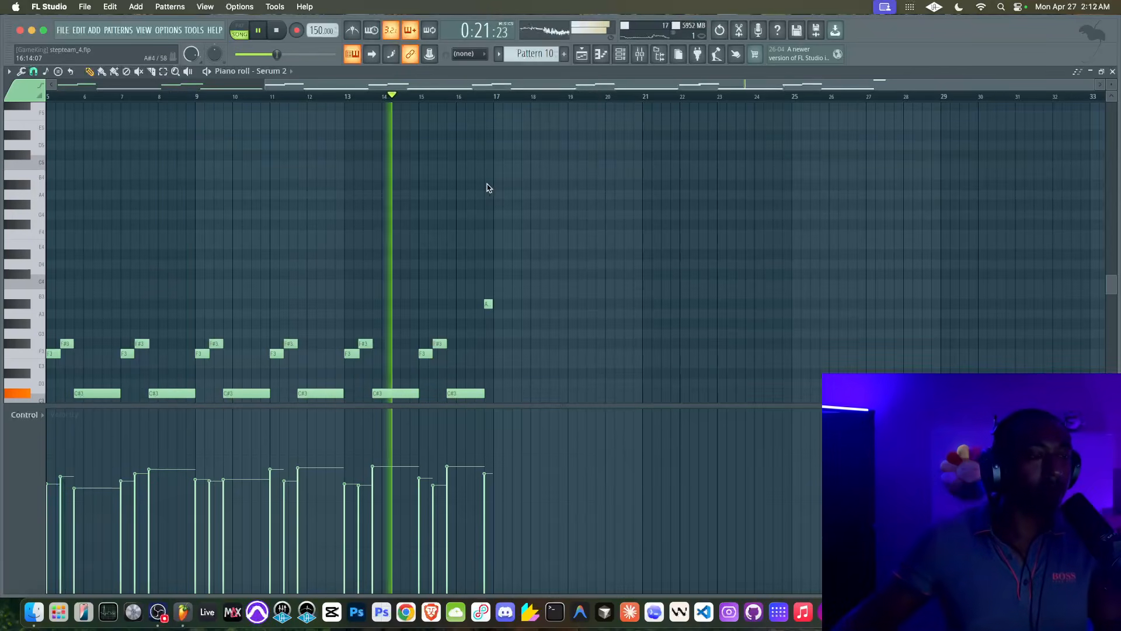
key("ctrl+Up")
key("ctrl+Up")
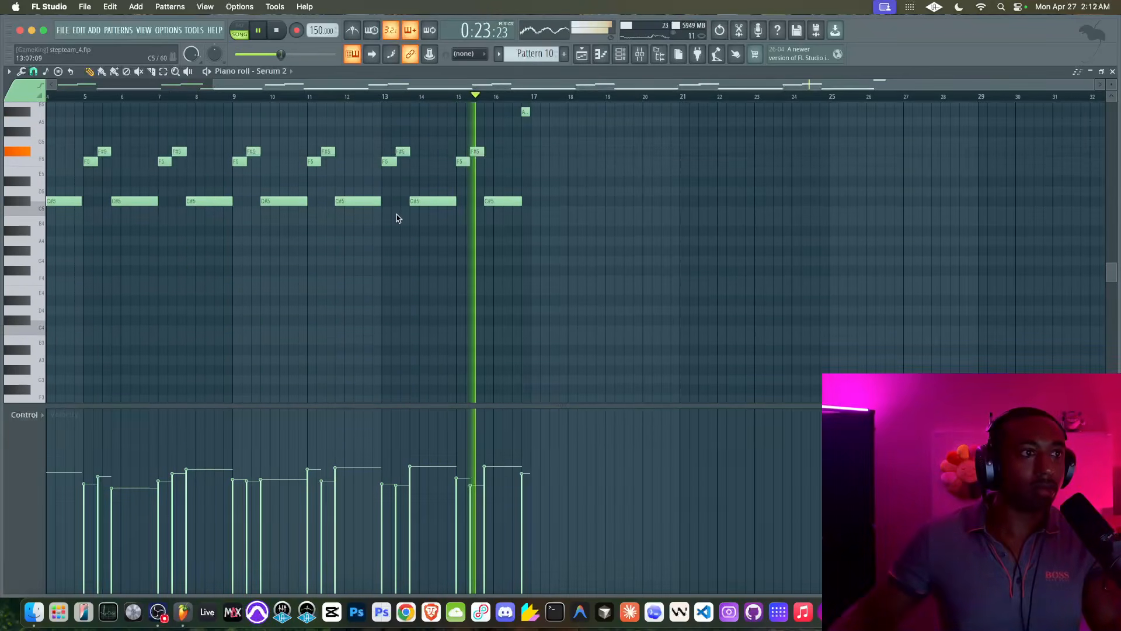
Move all the long C#5 notes in Pattern 10 down three semitones to A#4 during playback
left_click(19, 207)
key("space")
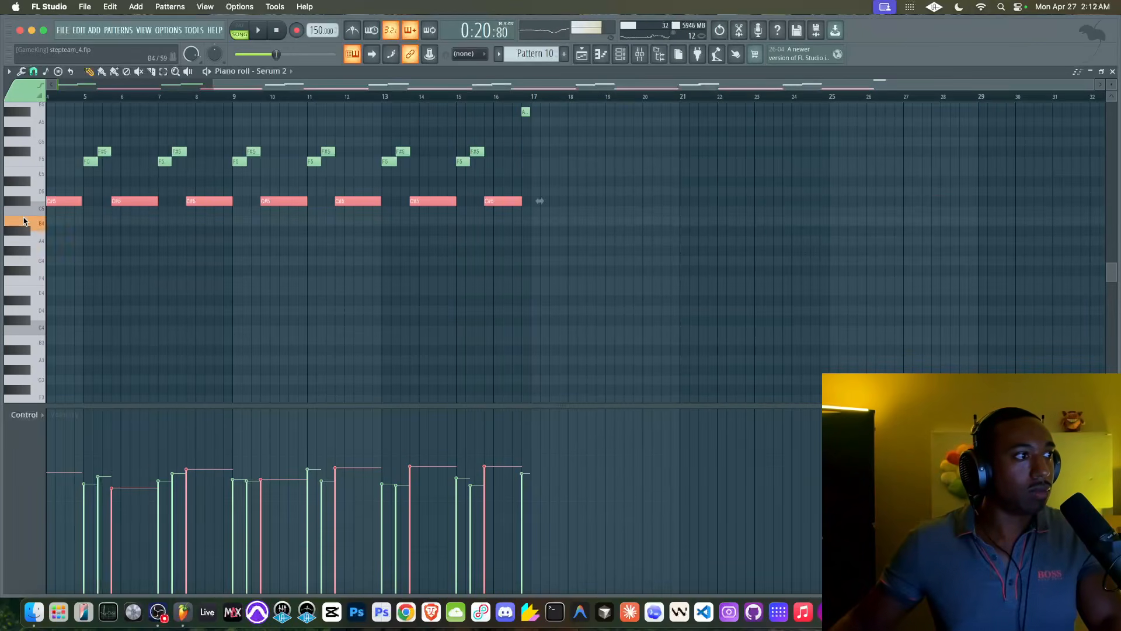
key("space")
key("shift+Down")
key("shift+Down")
key("shift+Down")
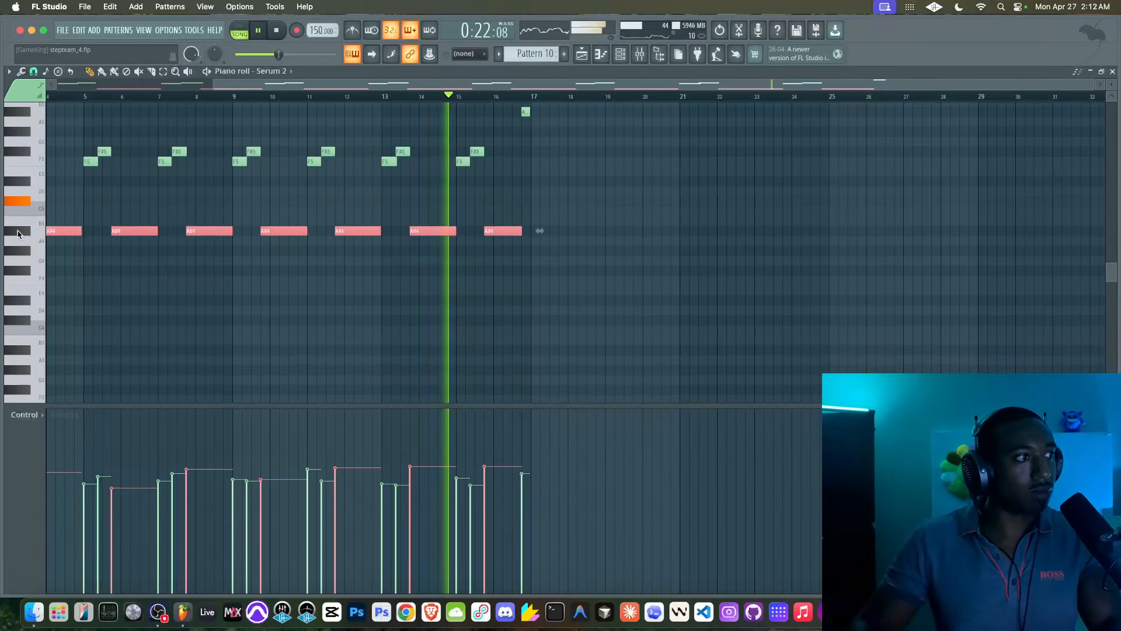
left_click(306, 315, "super")
scroll(306, 315, "down", 2)
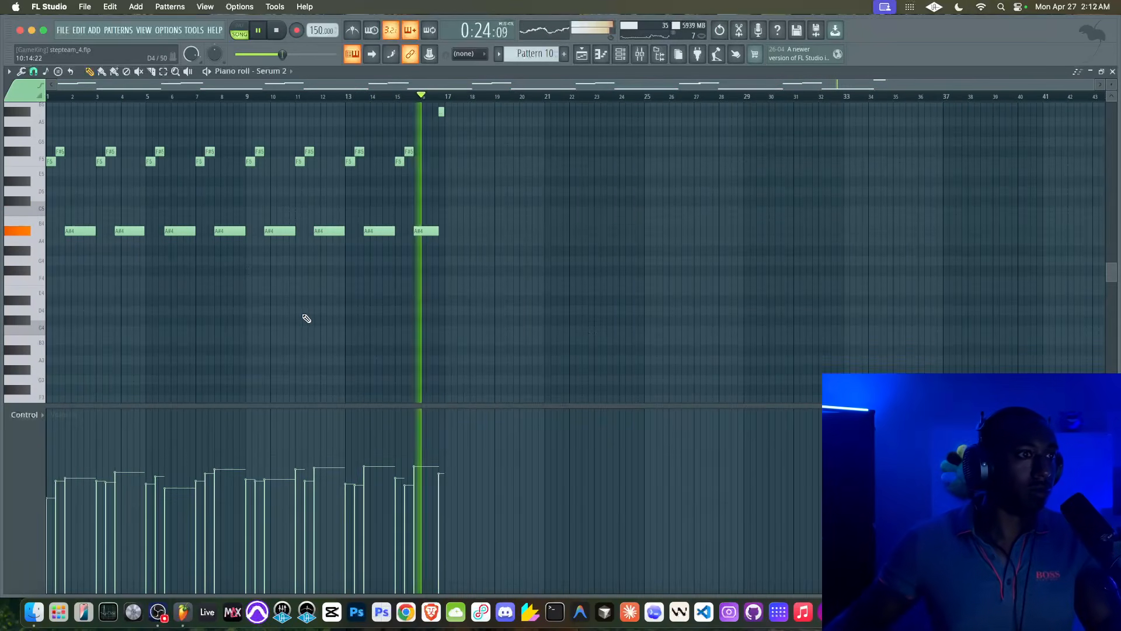
Make the Pattern 10 clip starting at bar 17 on Track 7 unique and restart playback from the beginning
key("F5")
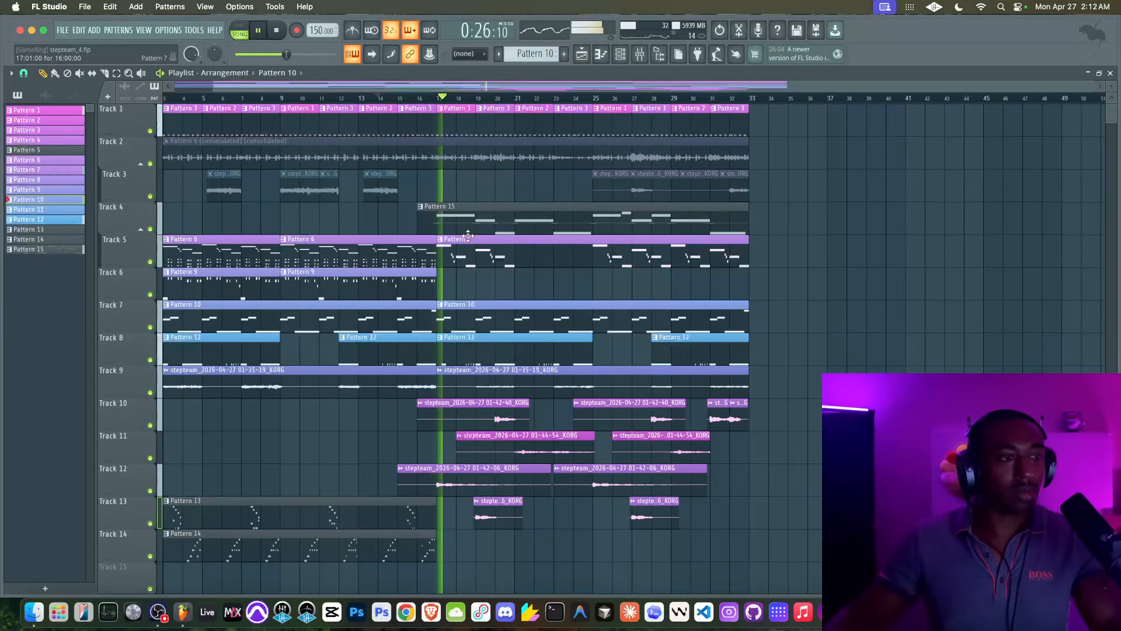
scroll(578, 193, "up", 1)
scroll(508, 205, "up", 1)
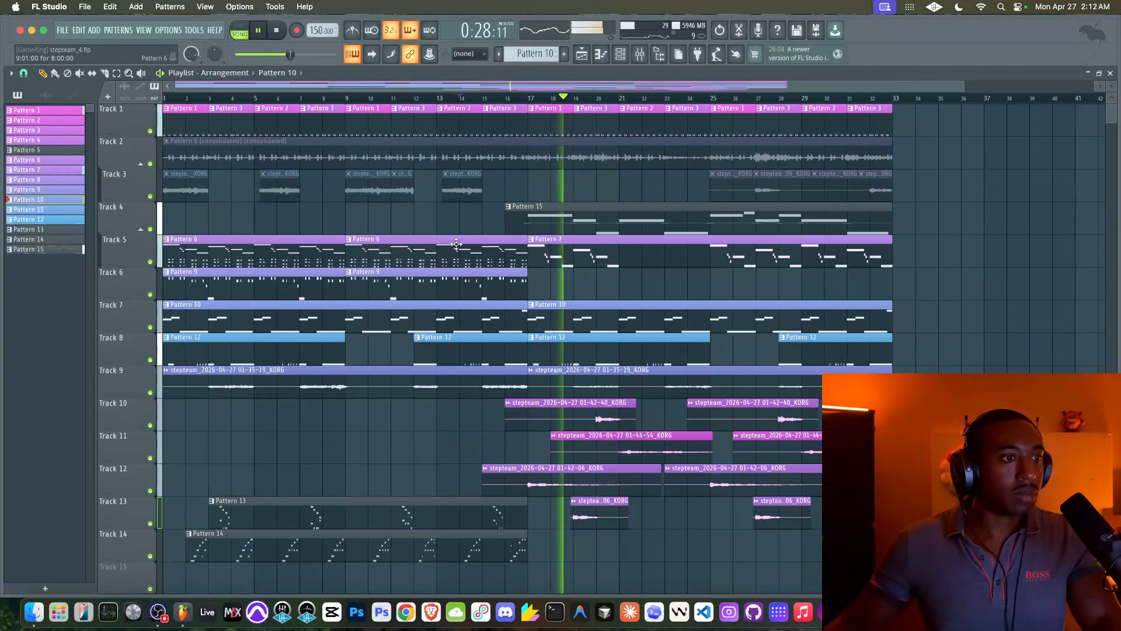
left_click(531, 305)
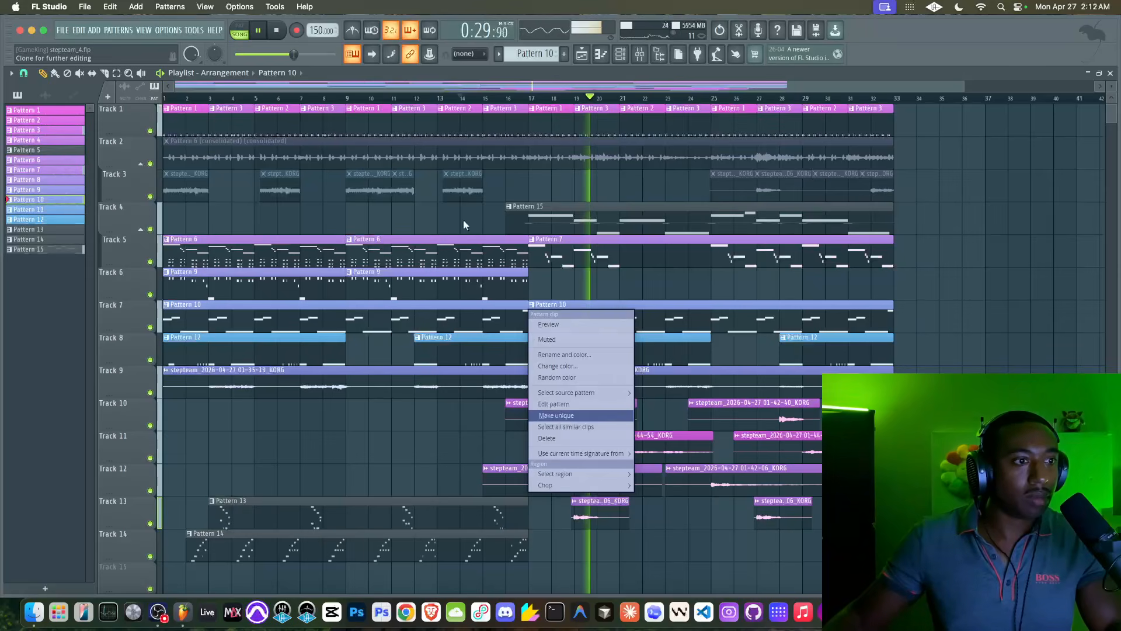
key("Return")
left_click(272, 35)
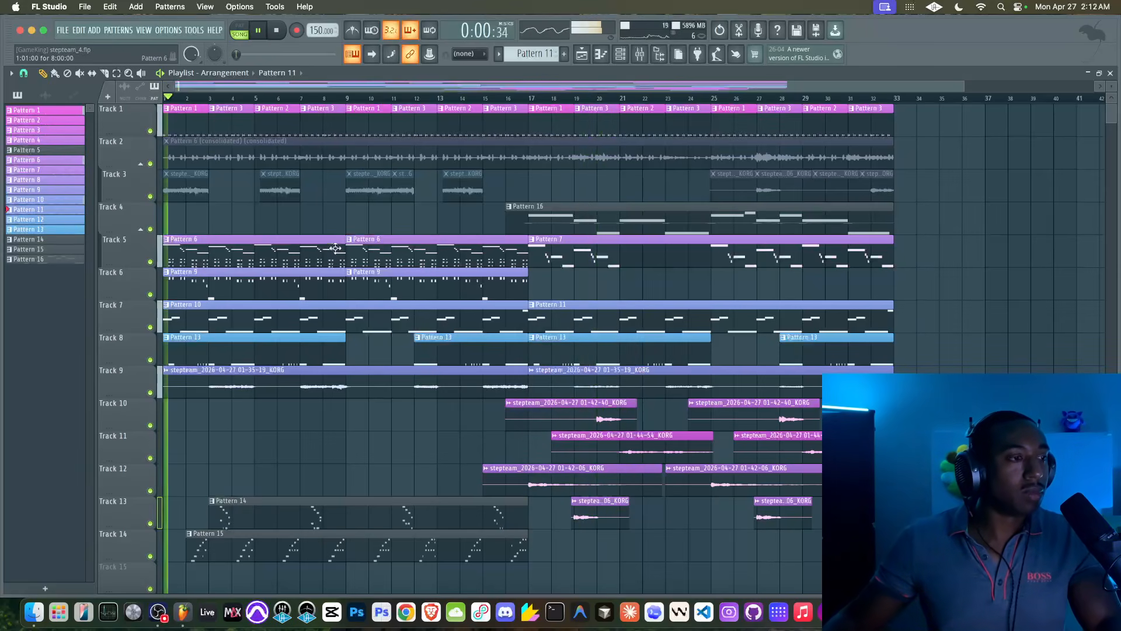
In Pattern 10's Serum 2 part, raise the long A#4 notes that start in bars 5 and 13 to C#5
double_click(280, 313)
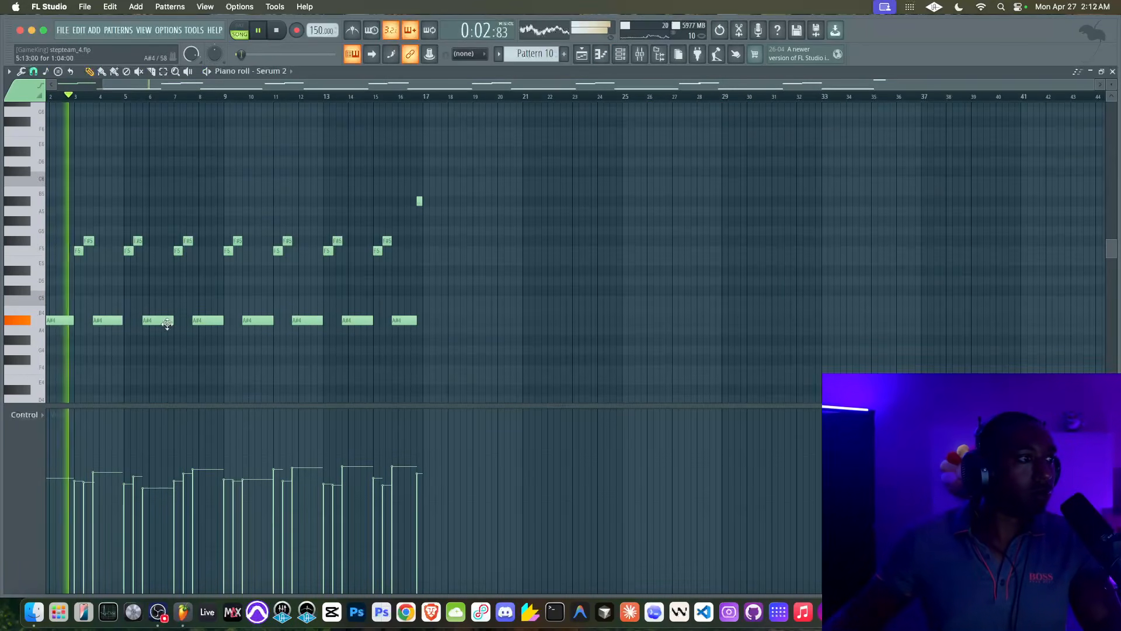
left_click(145, 321)
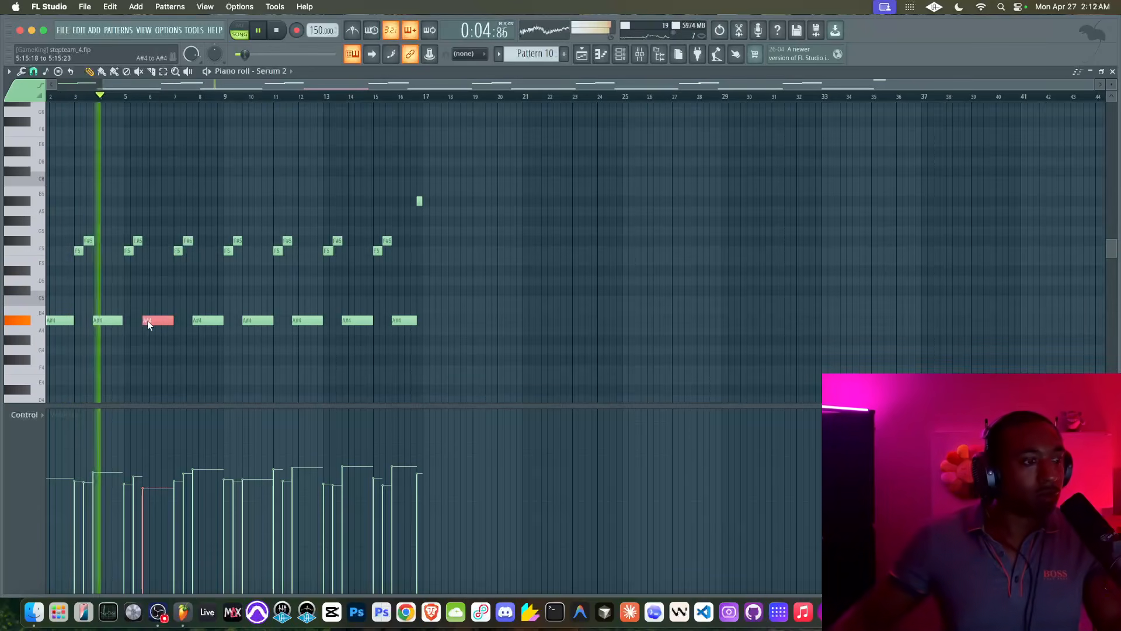
key("shift+Up")
key("shift+Up")
key("shift+Up")
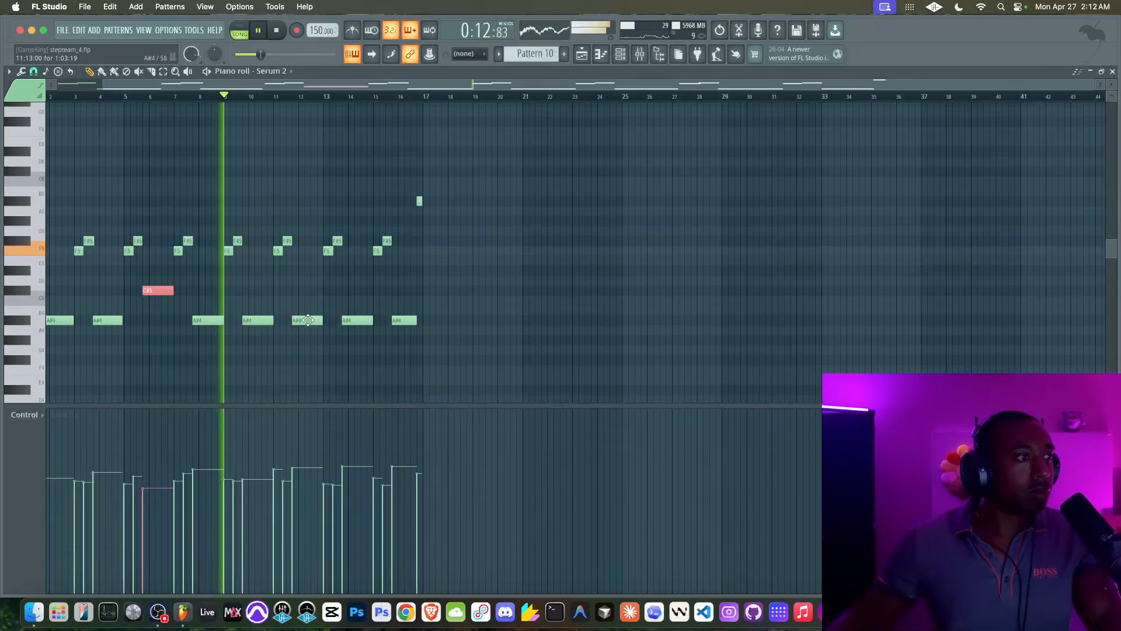
left_click(352, 320)
key("shift+Up")
key("shift+Up")
key("shift+Up")
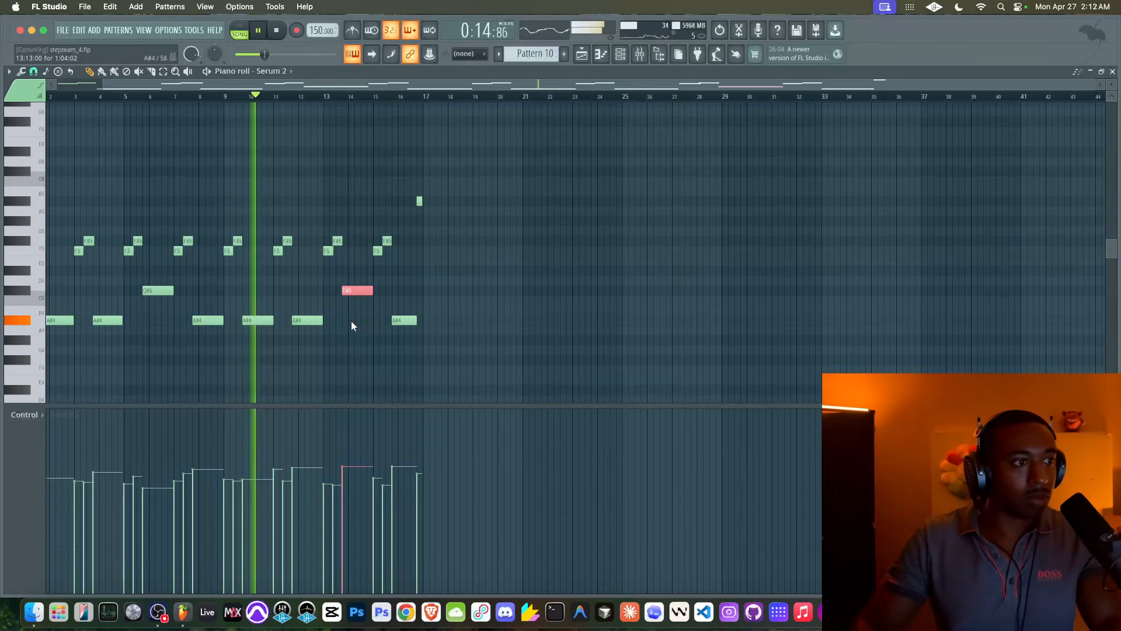
Transpose all Serum 2 notes in Patterns 10 and 11 down one octave, saving the project
right_click(352, 320)
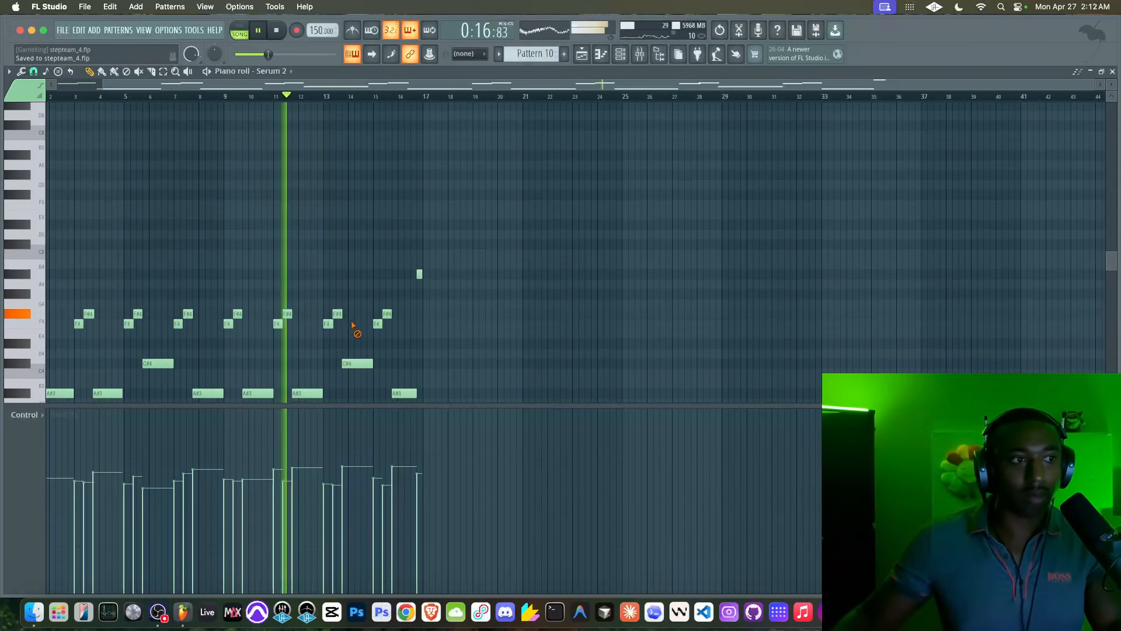
key("F5")
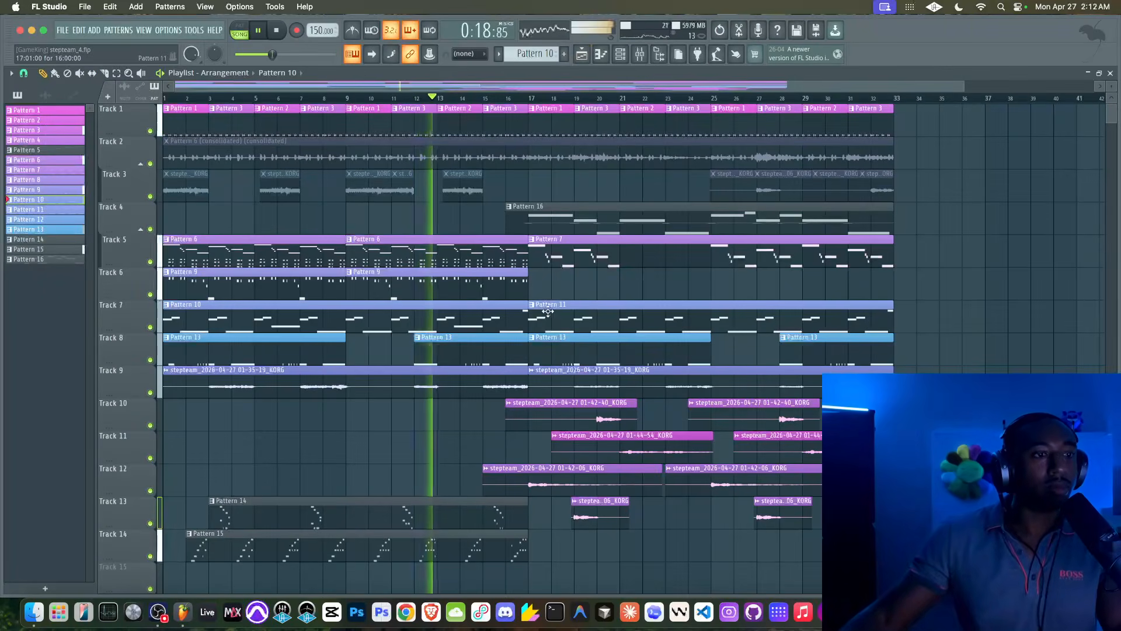
left_click(580, 312)
key("F7")
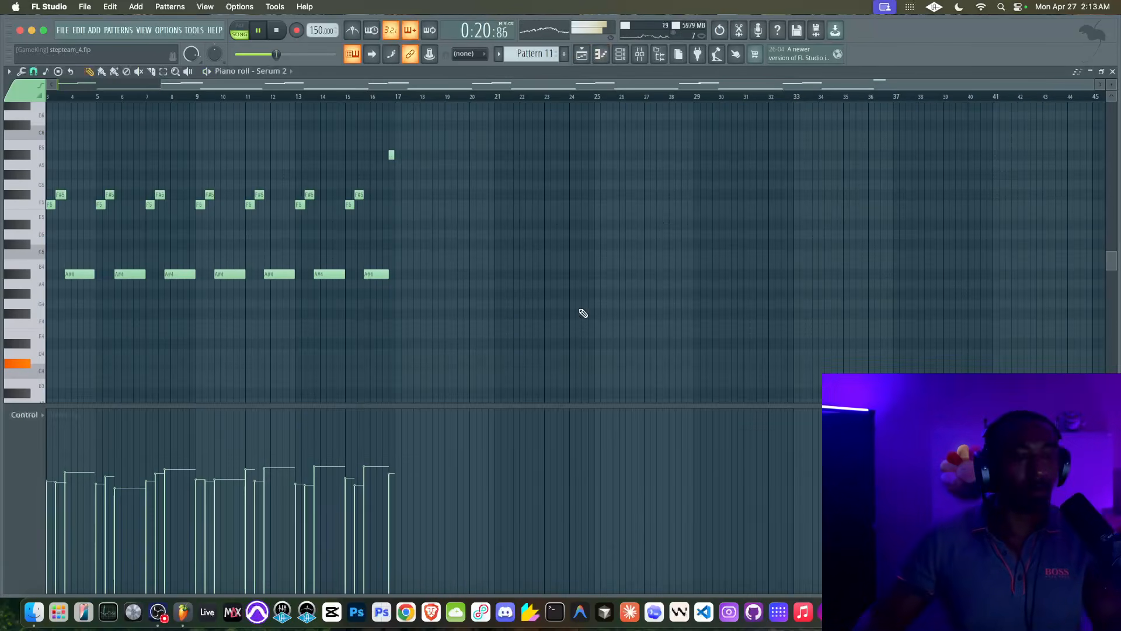
key("ctrl+Down")
key("F5")
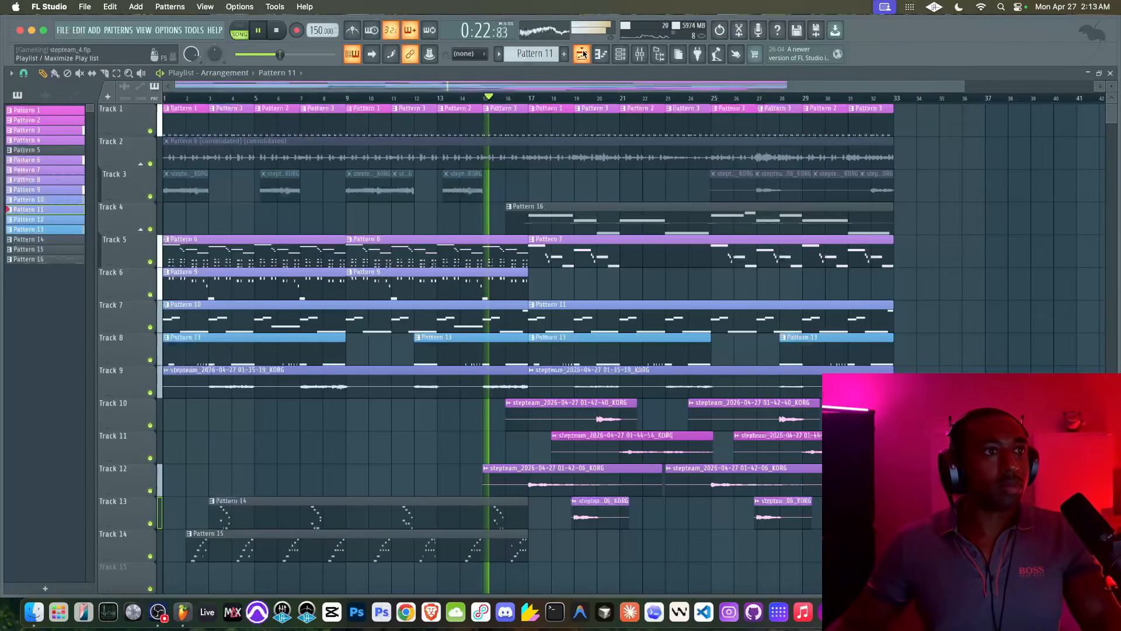
Route the Omnisphere #3 and Omnisphere #4 mixer tracks to the BEAT MIX track only, and close the mixer
key("F9")
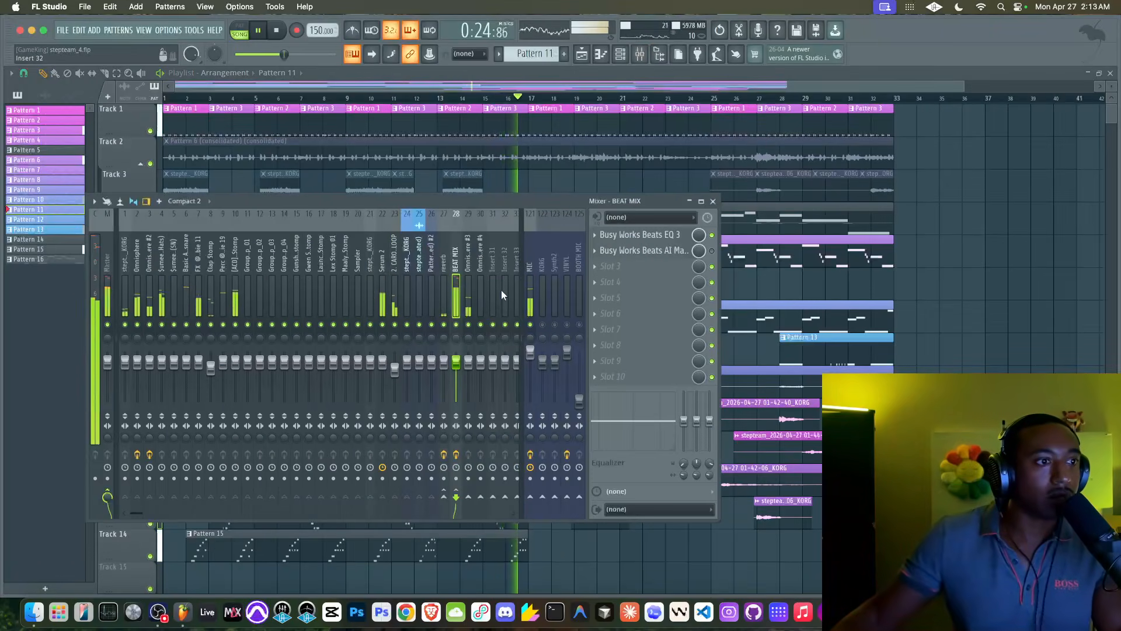
left_click(471, 298)
left_click(480, 299, "shift+super")
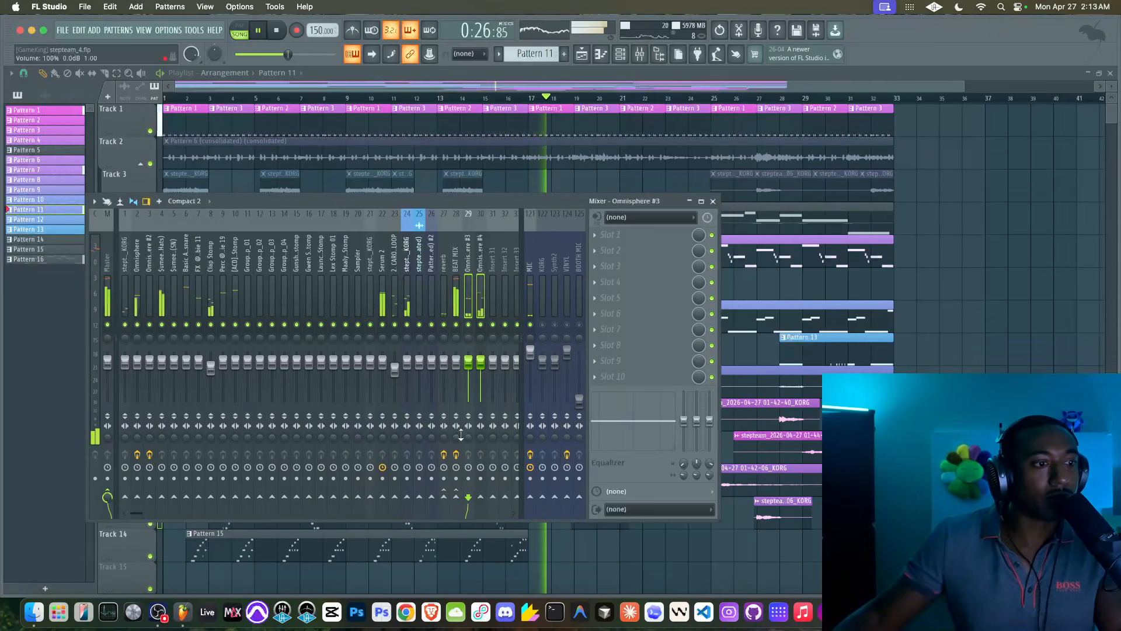
right_click(456, 498)
left_click(478, 516)
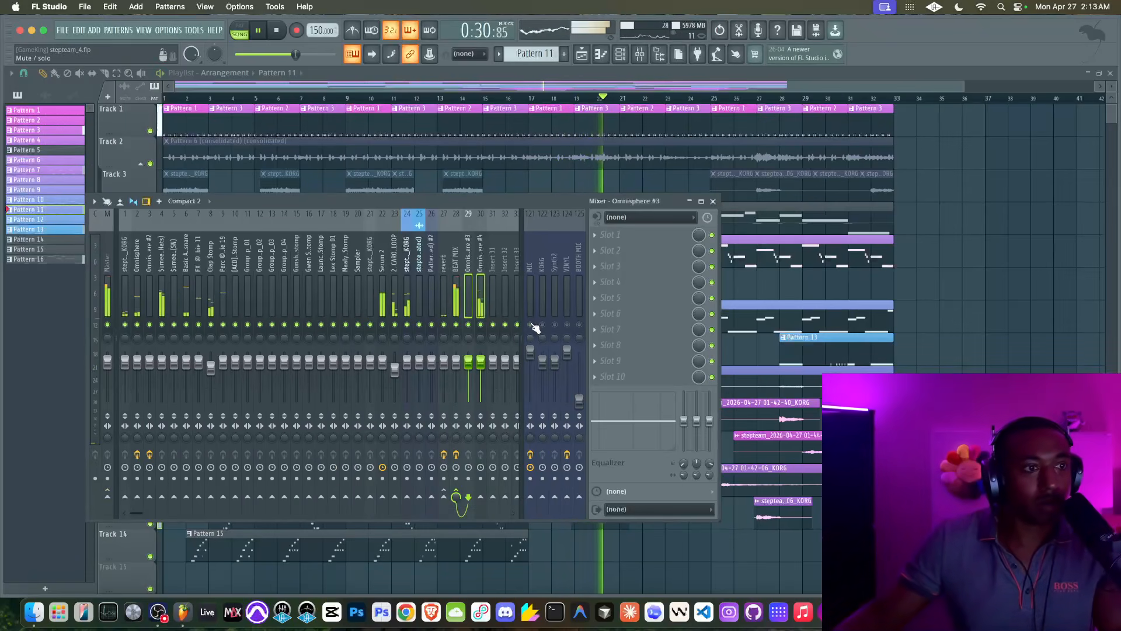
key("F9")
Check the newly routed Omnisphere tracks' levels in the mixer against the arrangement while the second half plays
scroll(799, 337, "down", 4)
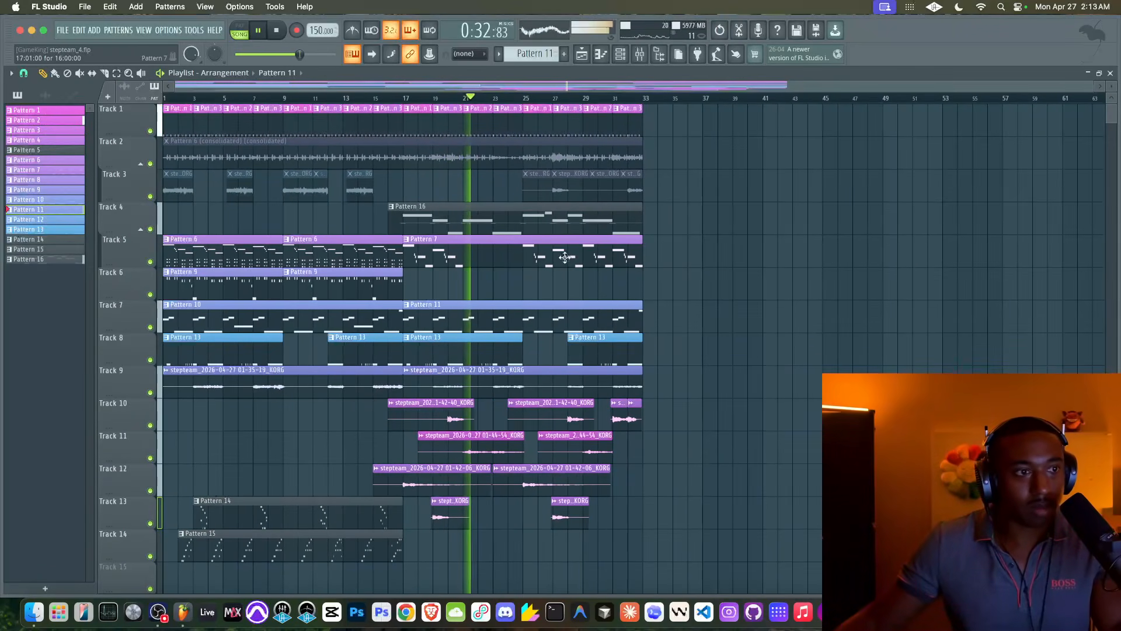
key("F9")
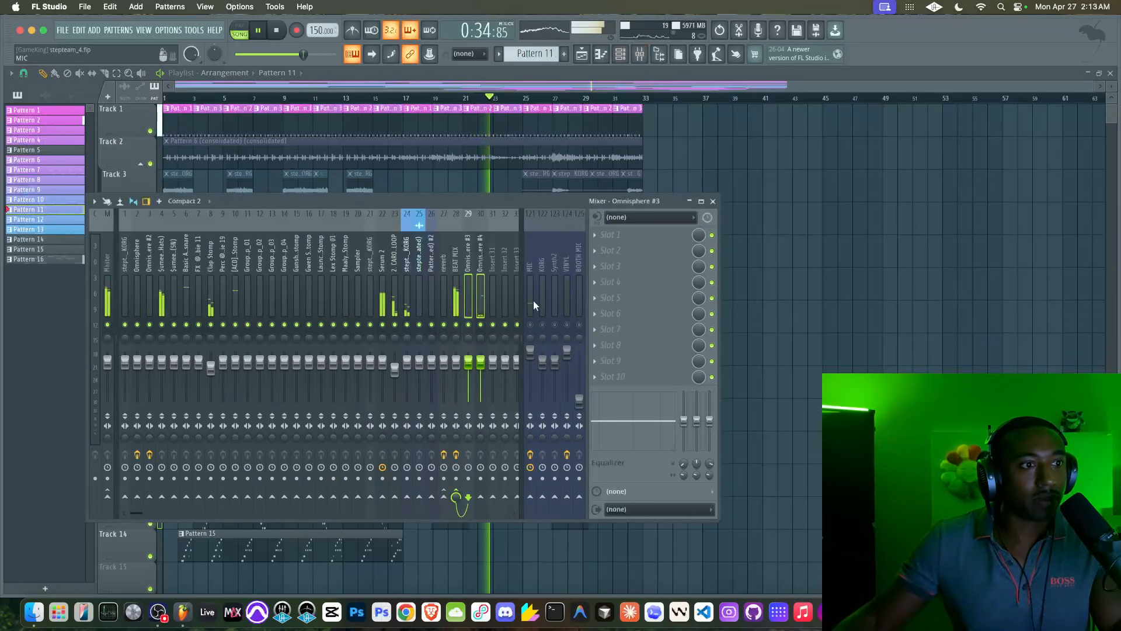
key("F9")
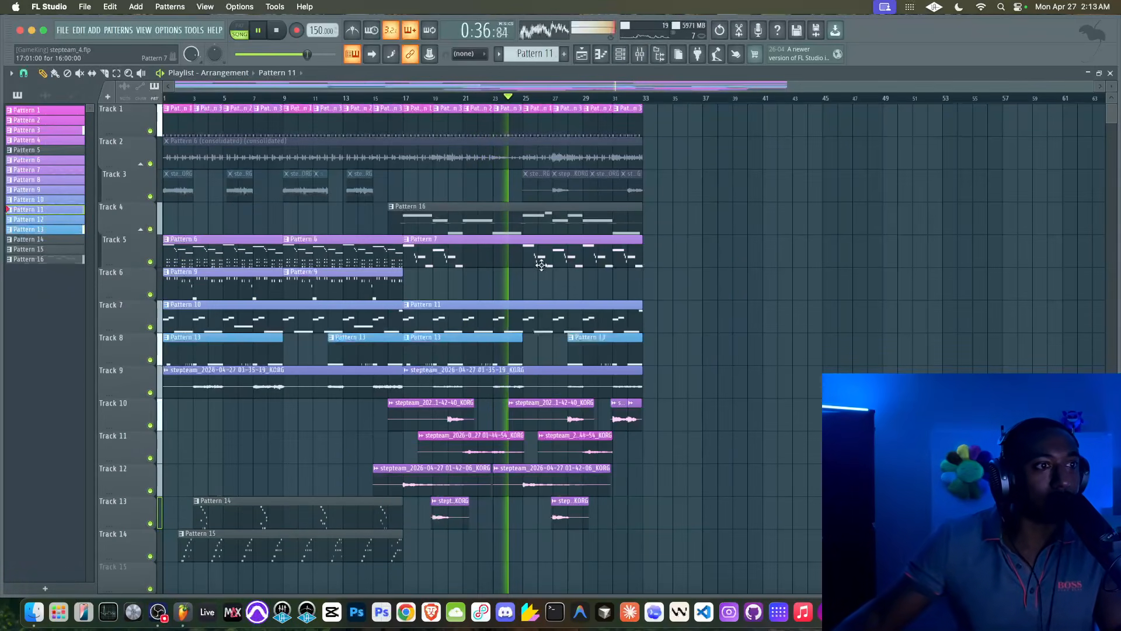
left_click(644, 54)
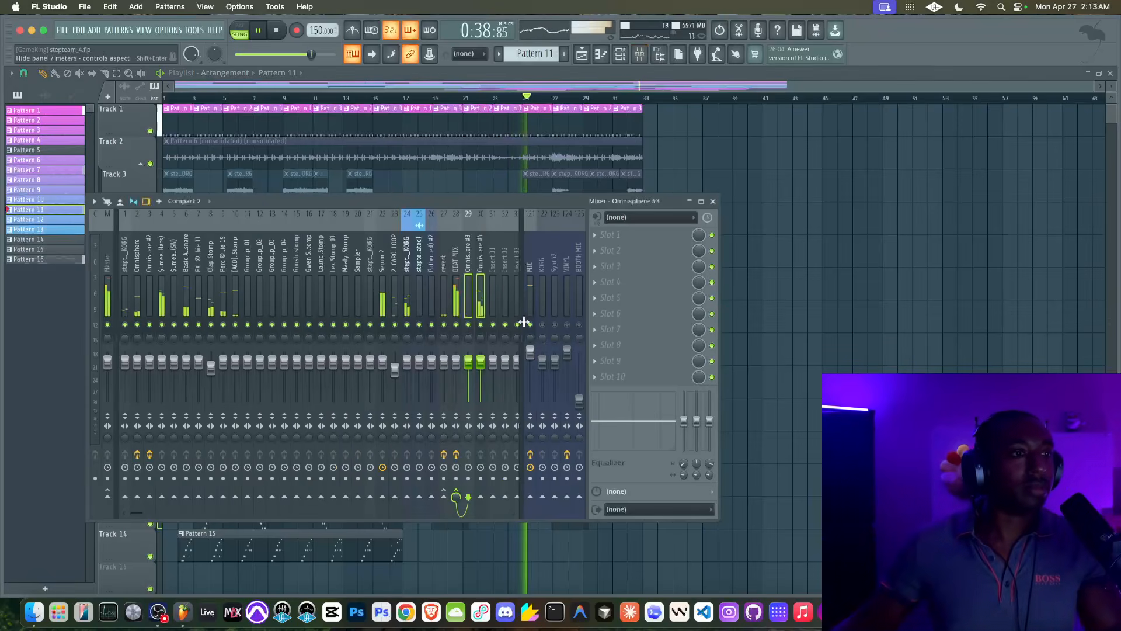
key("F9")
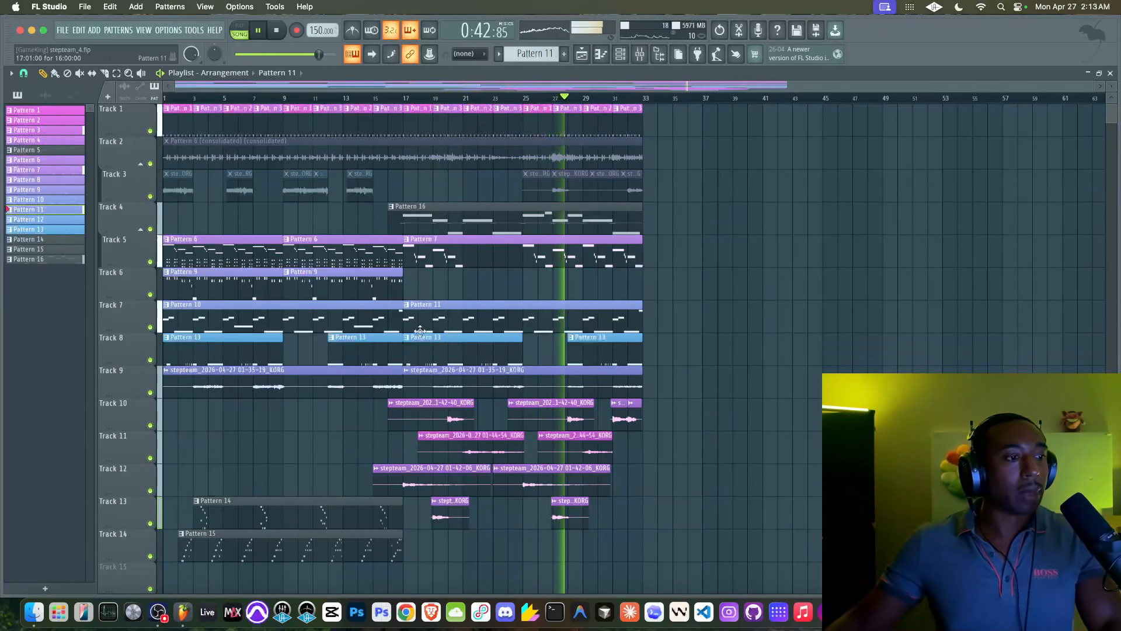
Create a new Pattern 17, look over the channel rack, and return to the playlist
scroll(397, 409, "down", 3)
left_click_drag(395, 488, 300, 406)
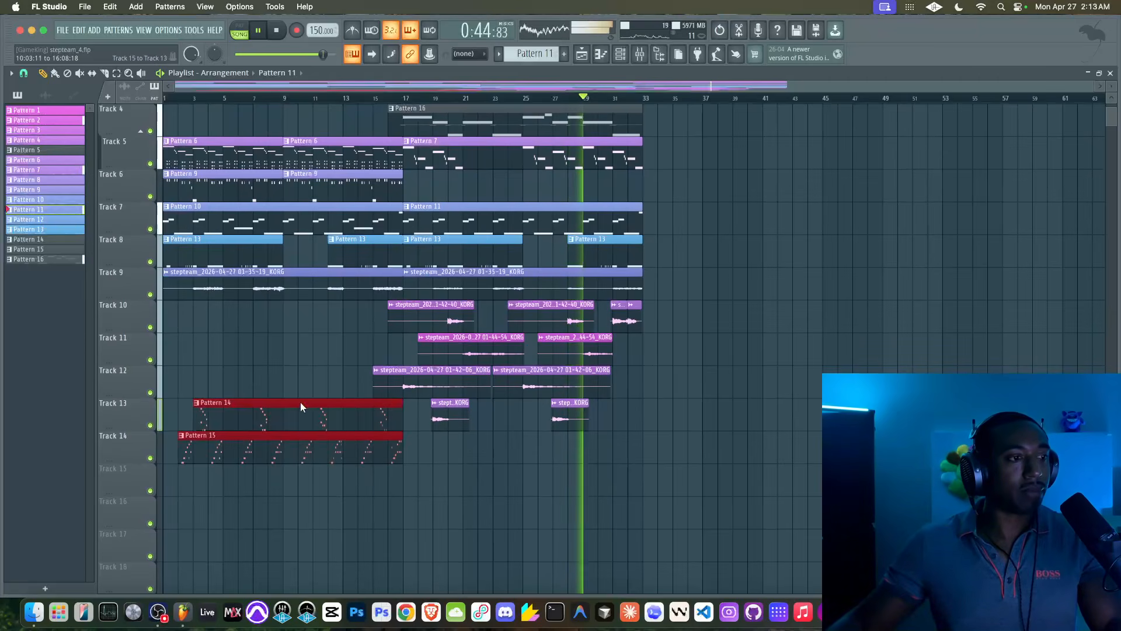
left_click(620, 53)
right_click(528, 52)
left_click(610, 56)
key("Return")
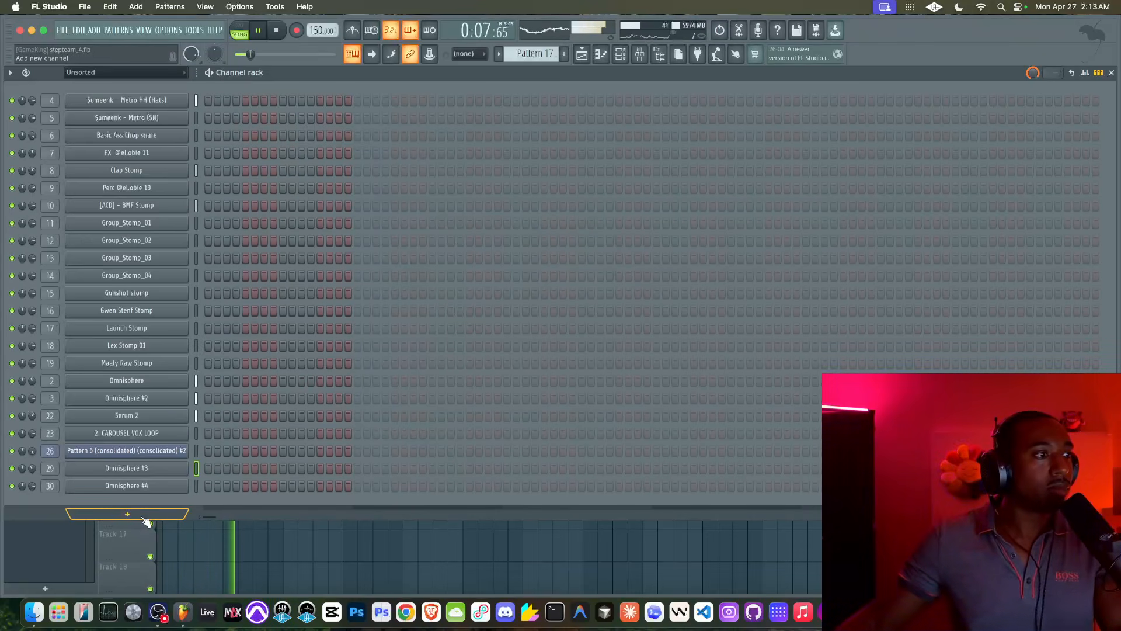
key("F6")
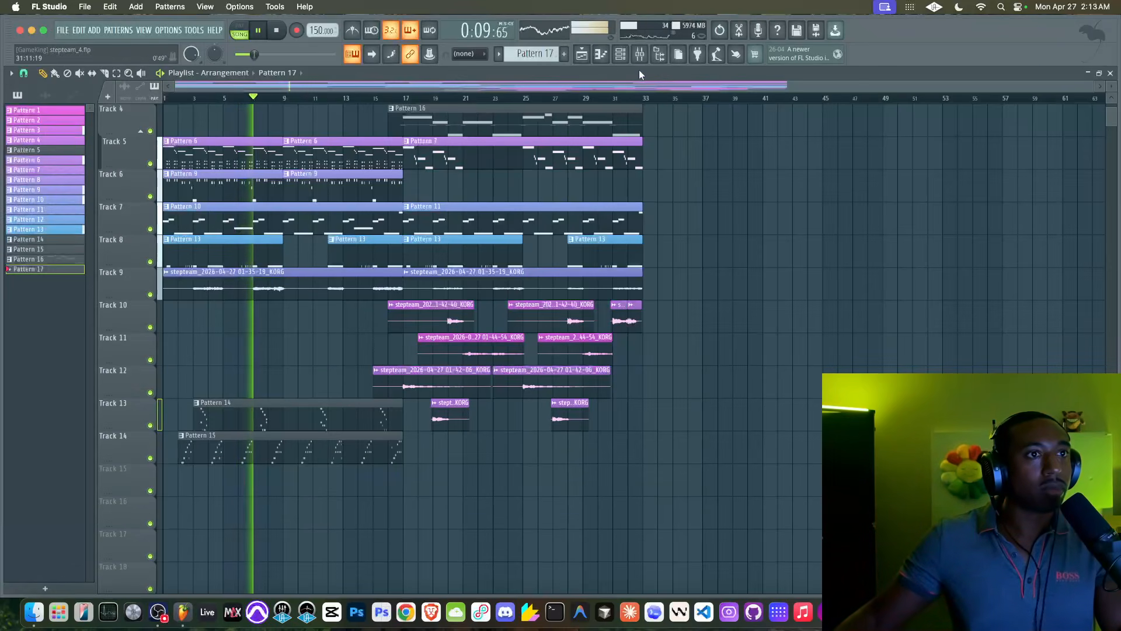
Turn on Busy Works Beats AI Mastering 3 on the BEAT MIX mixer track and open its plugin window
key("F9")
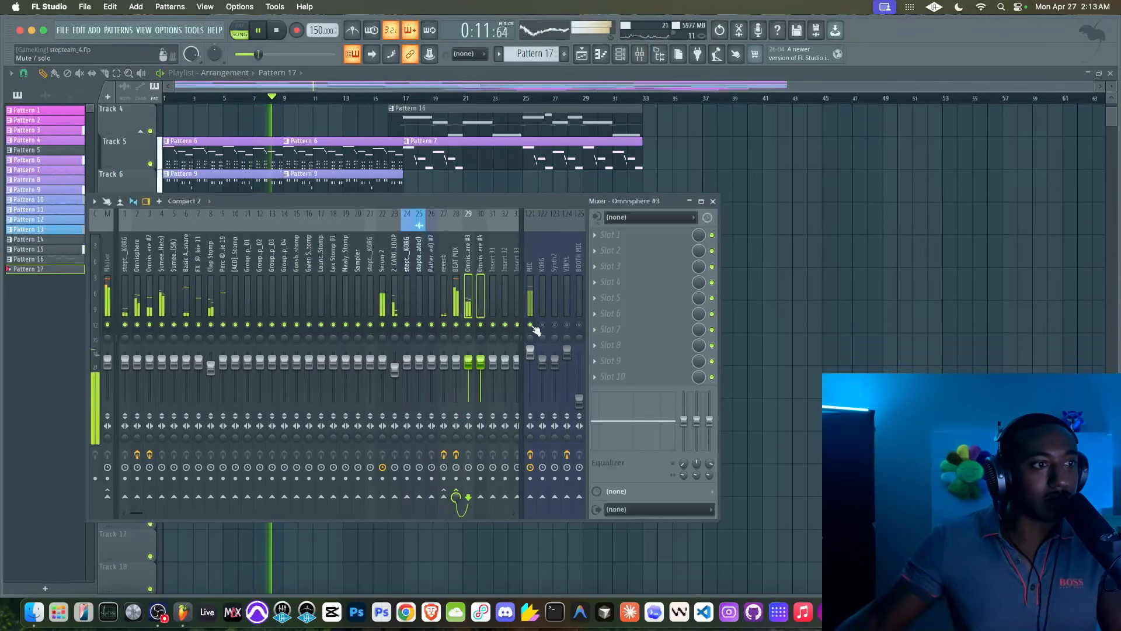
left_click(456, 286)
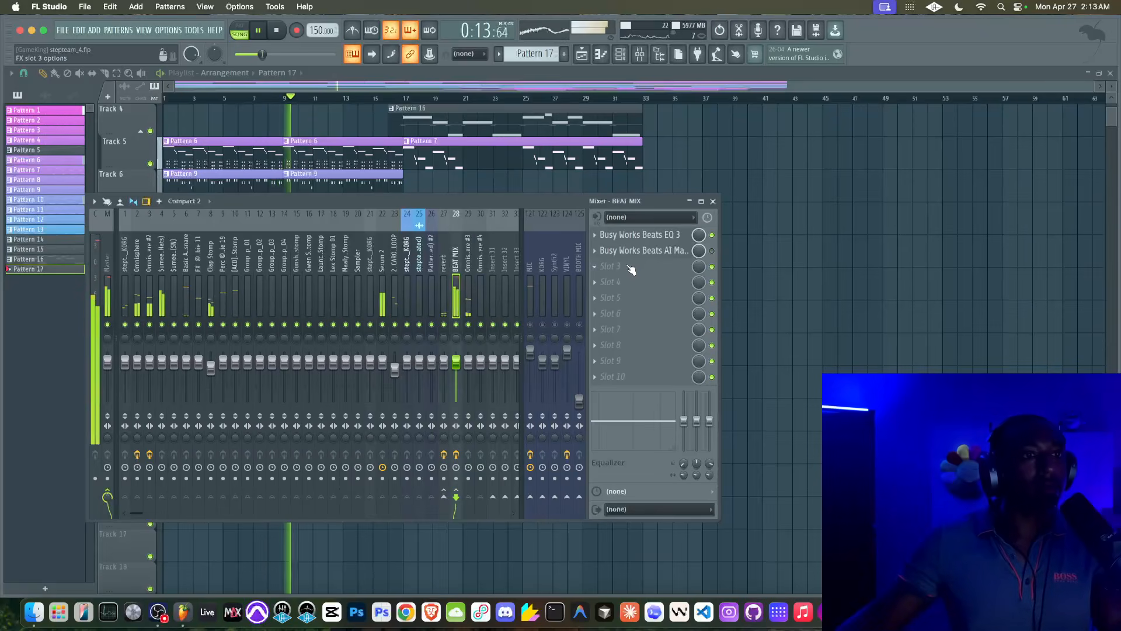
left_click(671, 252)
left_click_drag(489, 192, 489, 167)
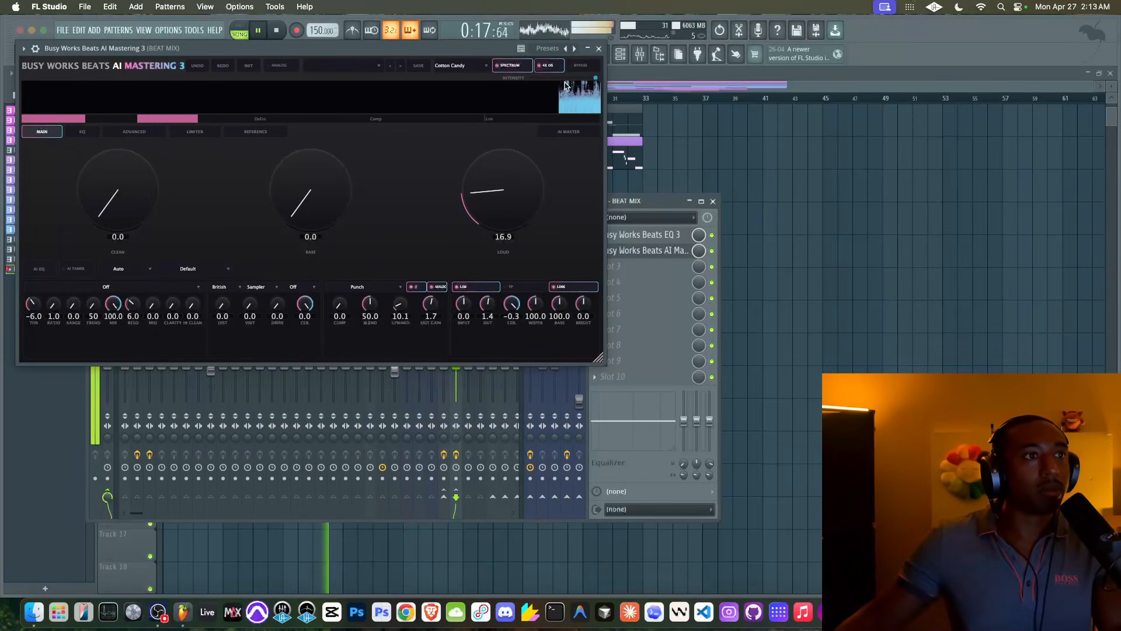
Review the audio device, sample rate and buffer length in the audio settings, and close them
left_click(172, 29)
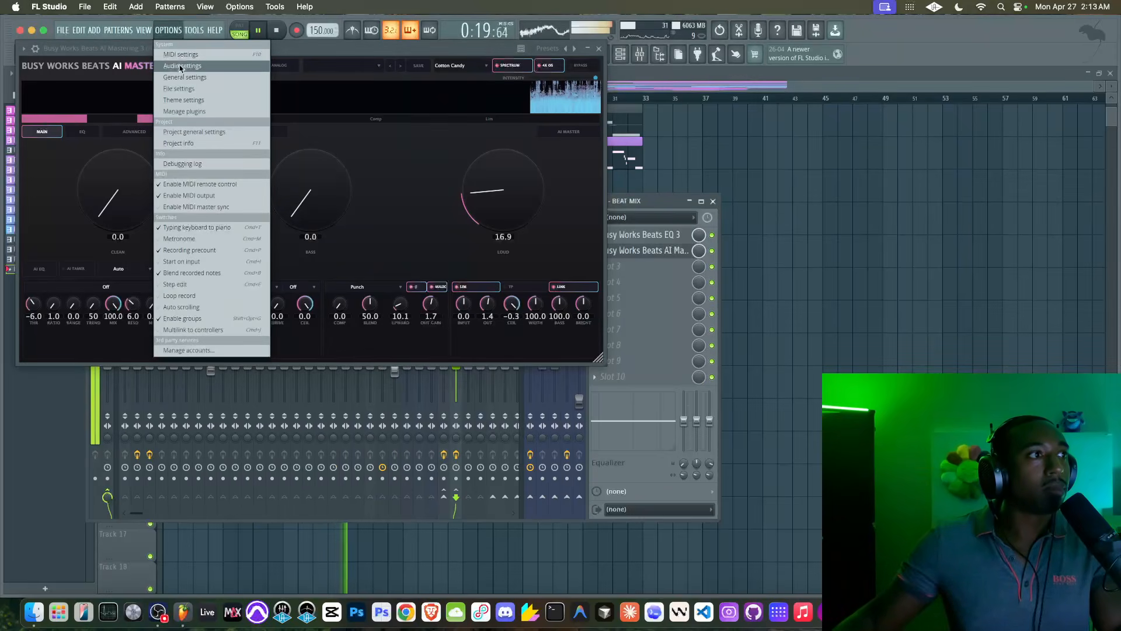
left_click(178, 61)
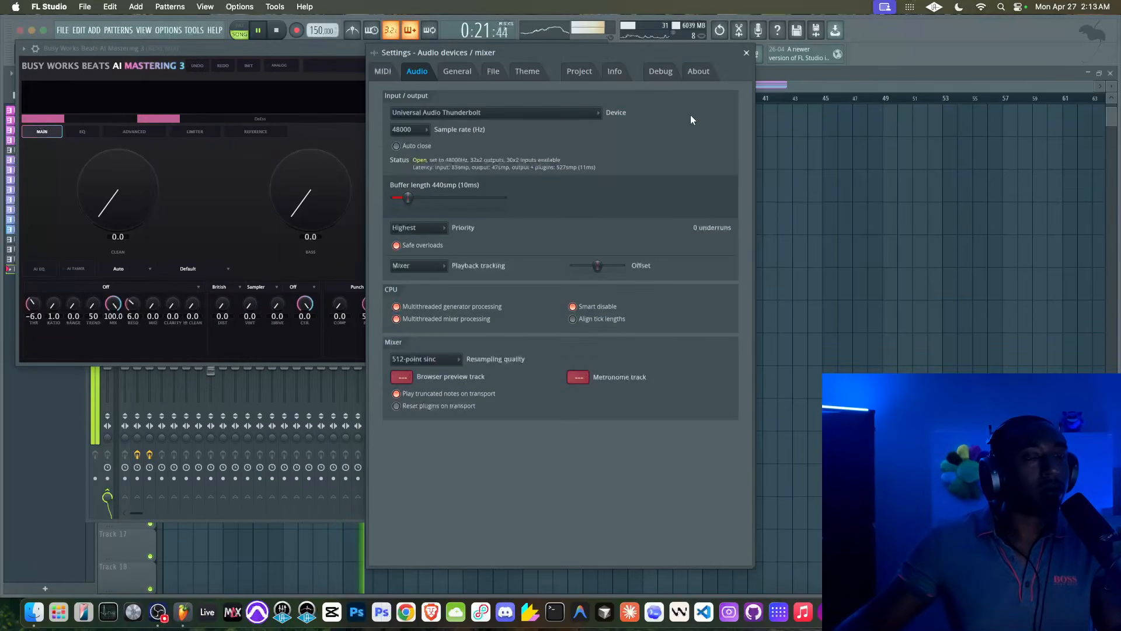
left_click(746, 54)
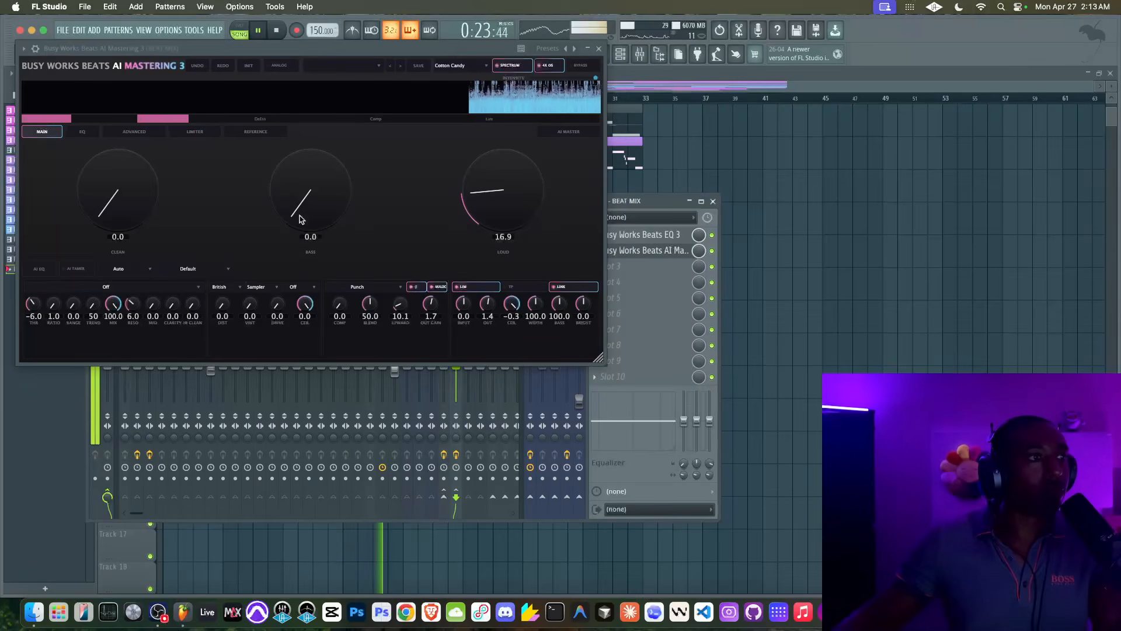
Adjust the AI Mastering 3 Loud amount to about 14.8 by ear, and close the plugin and mixer
left_click_drag(320, 142, 479, 262)
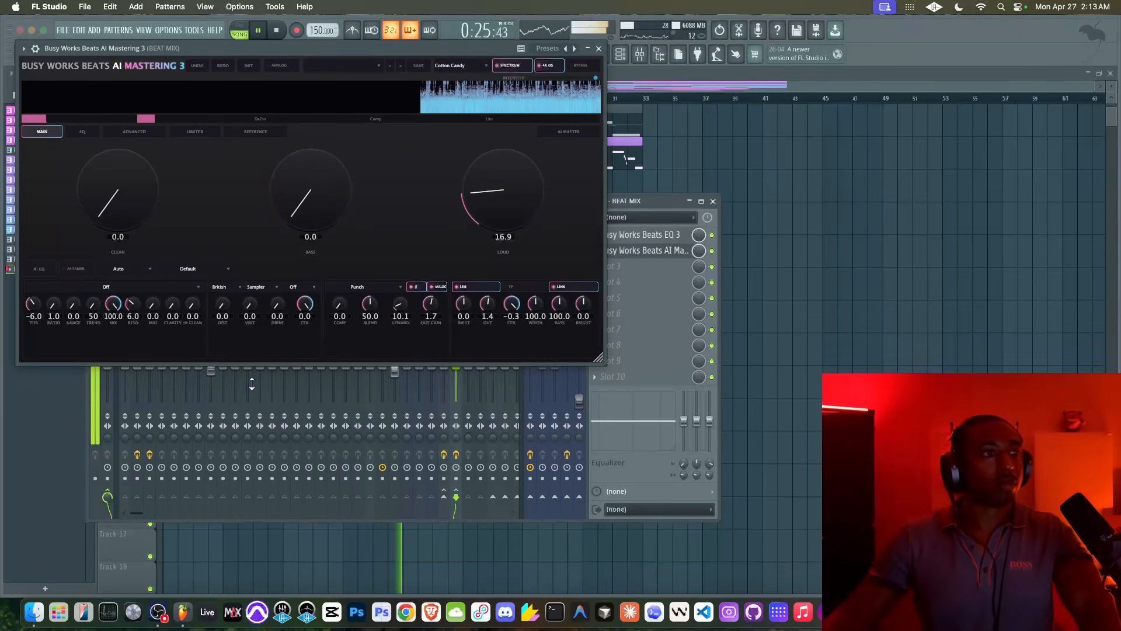
mouse_move(502, 193)
left_mouse_down()
mouse_move(500, 210)
mouse_move(493, 182)
left_mouse_up()
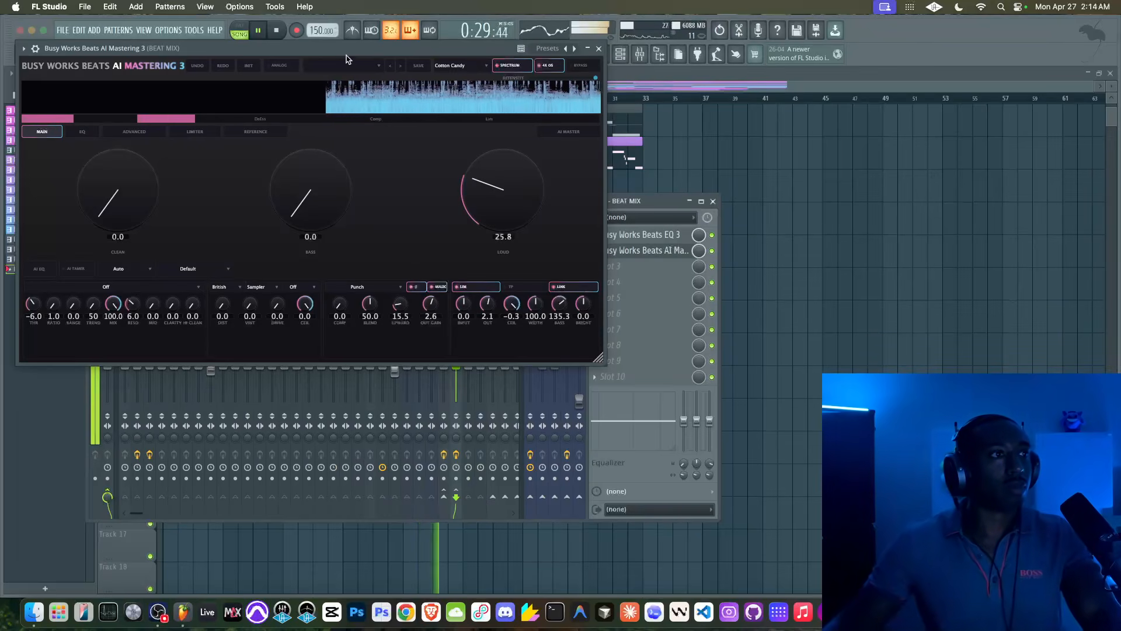
left_click_drag(314, 52, 355, 134)
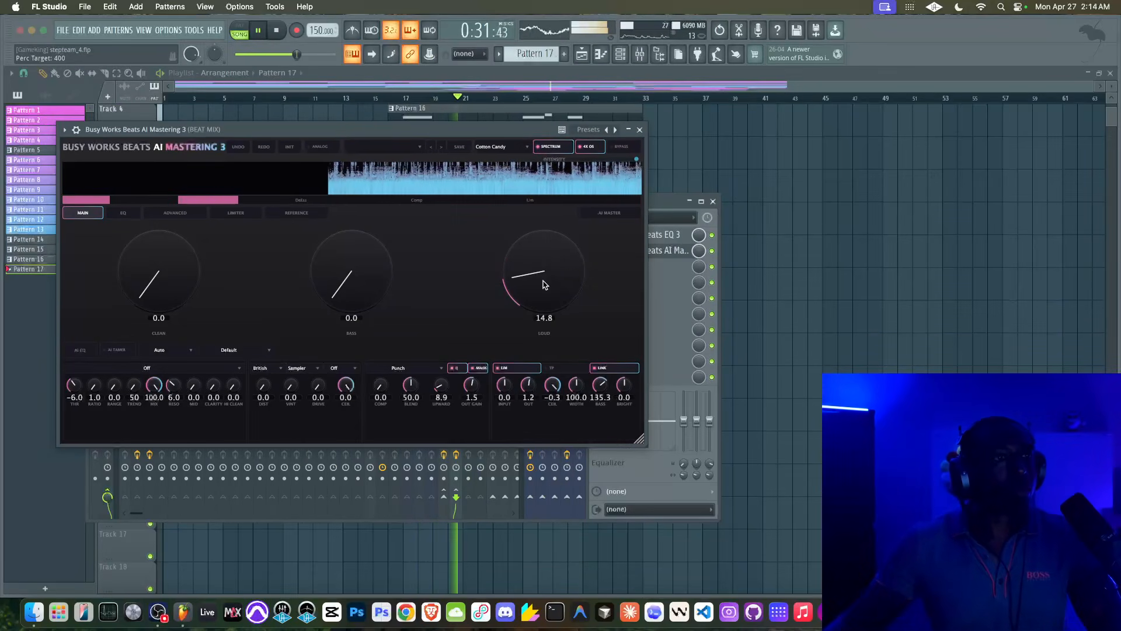
left_click_drag(543, 253, 544, 264)
left_click(640, 130)
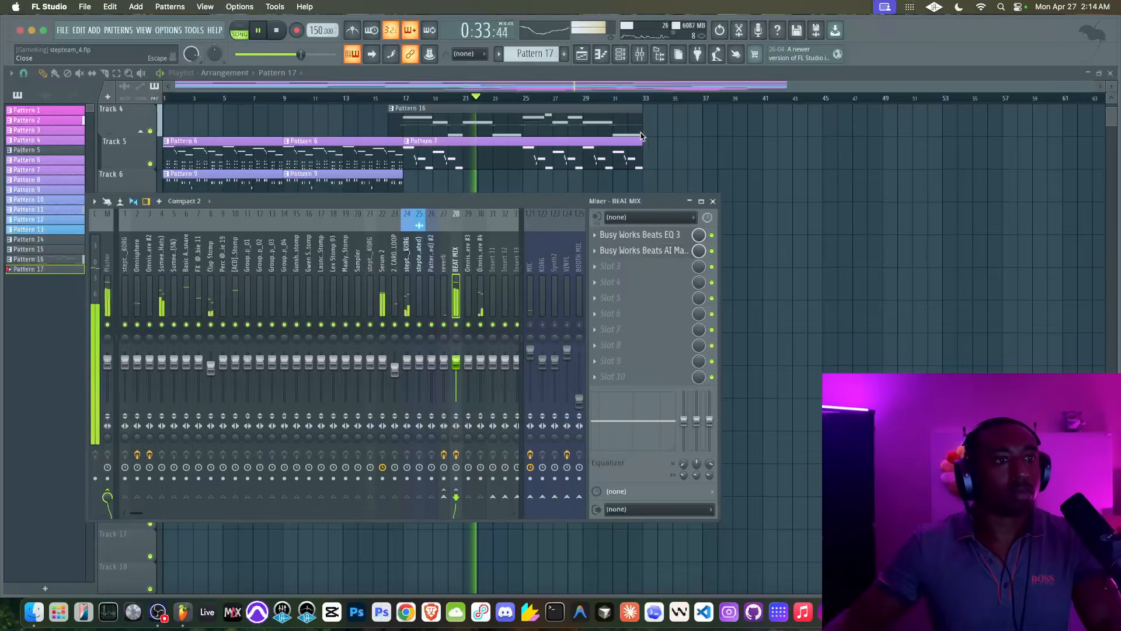
left_click(713, 202)
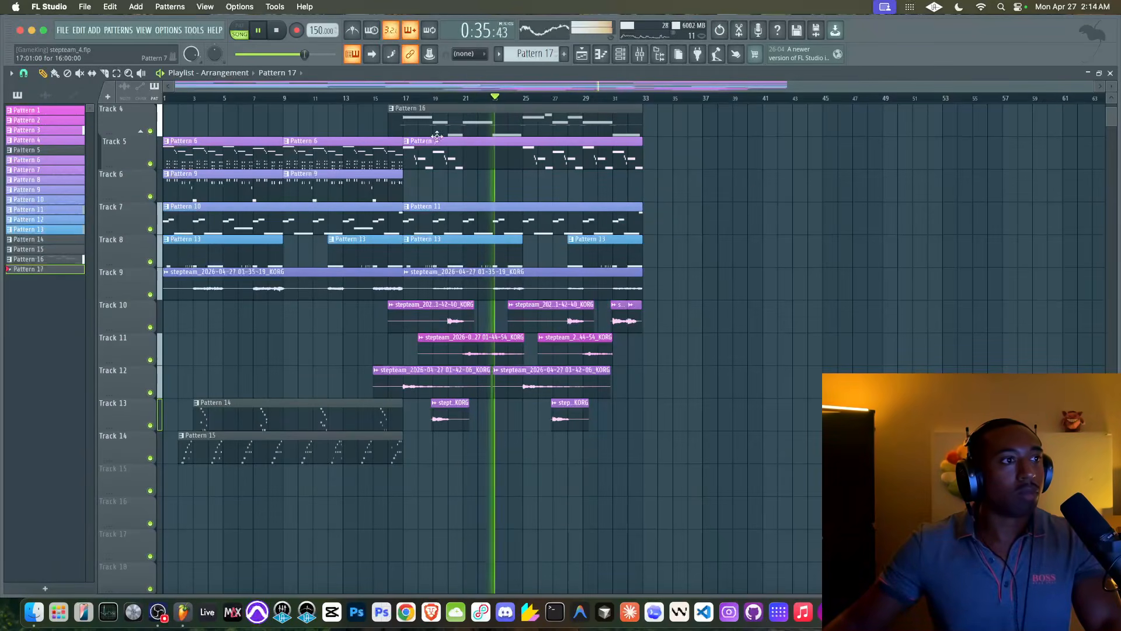
Move the second-half melody and recording clips out past bar 53, and duplicate the first 16 bars of Tracks 5 to 14 at bar 17
left_click_drag(696, 450, 424, 106)
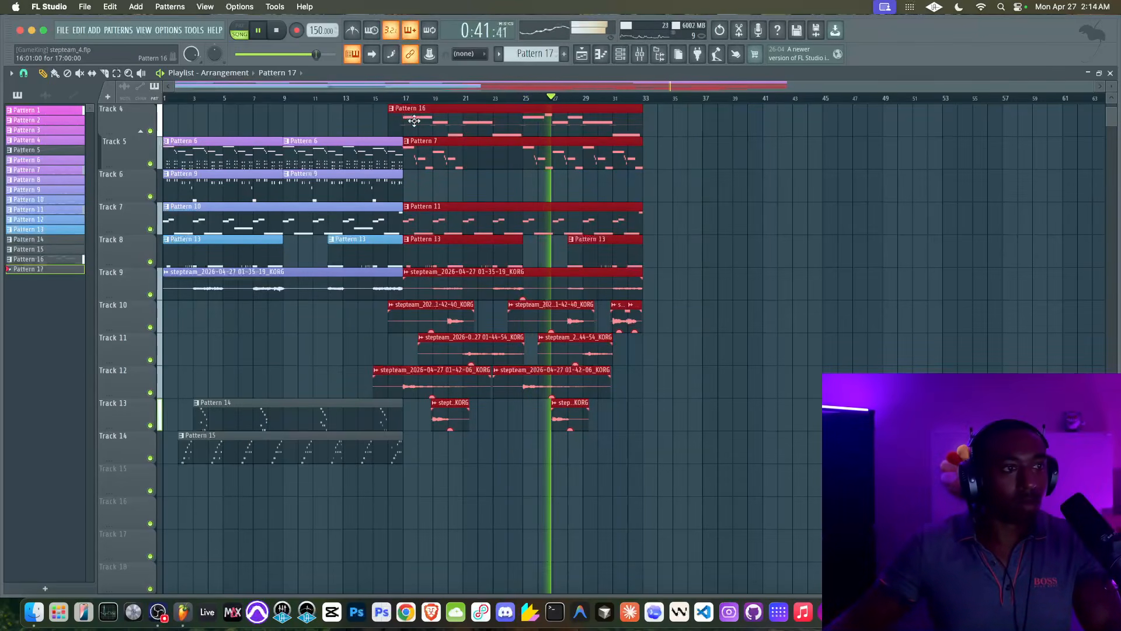
left_click_drag(484, 137, 1068, 136)
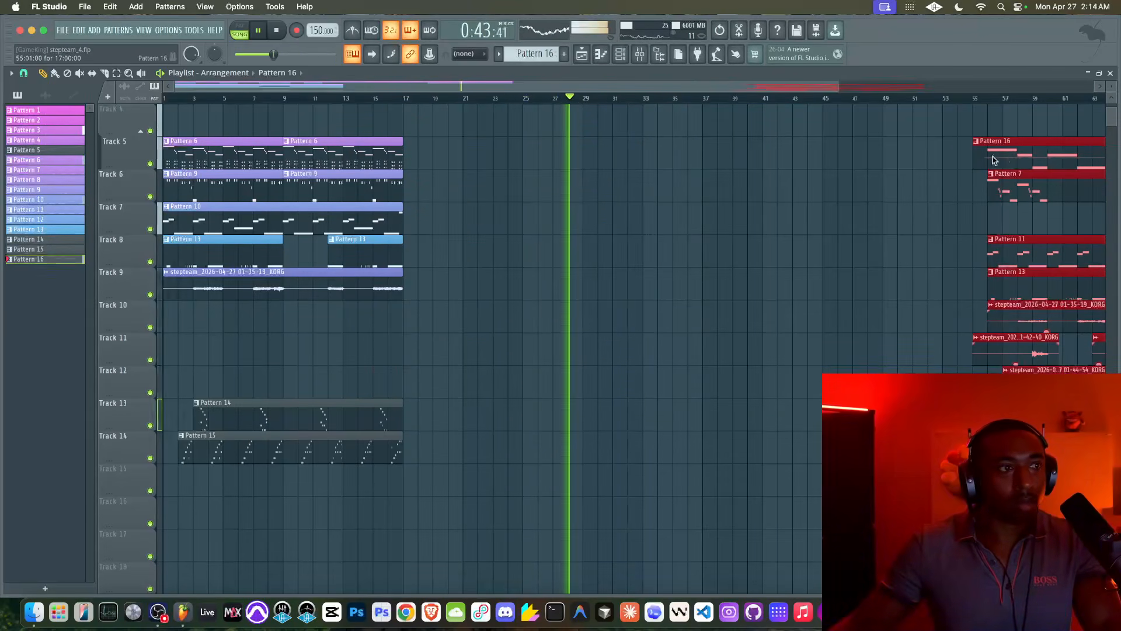
left_click_drag(433, 138, 41, 459)
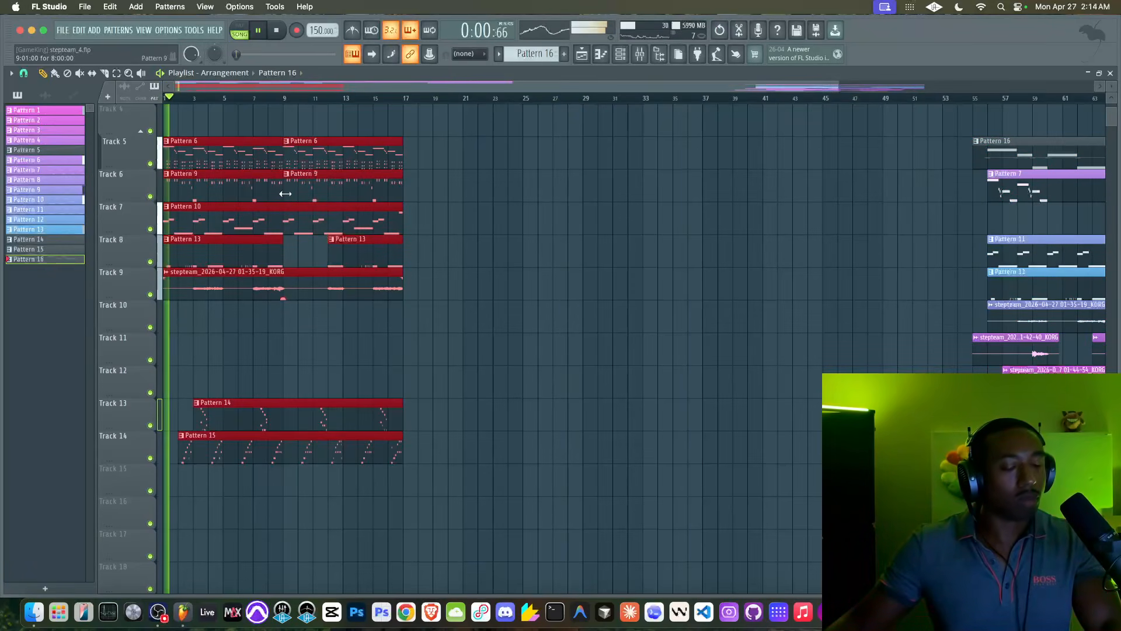
key("ctrl+b")
left_click(405, 350)
scroll(405, 351, "up", 3)
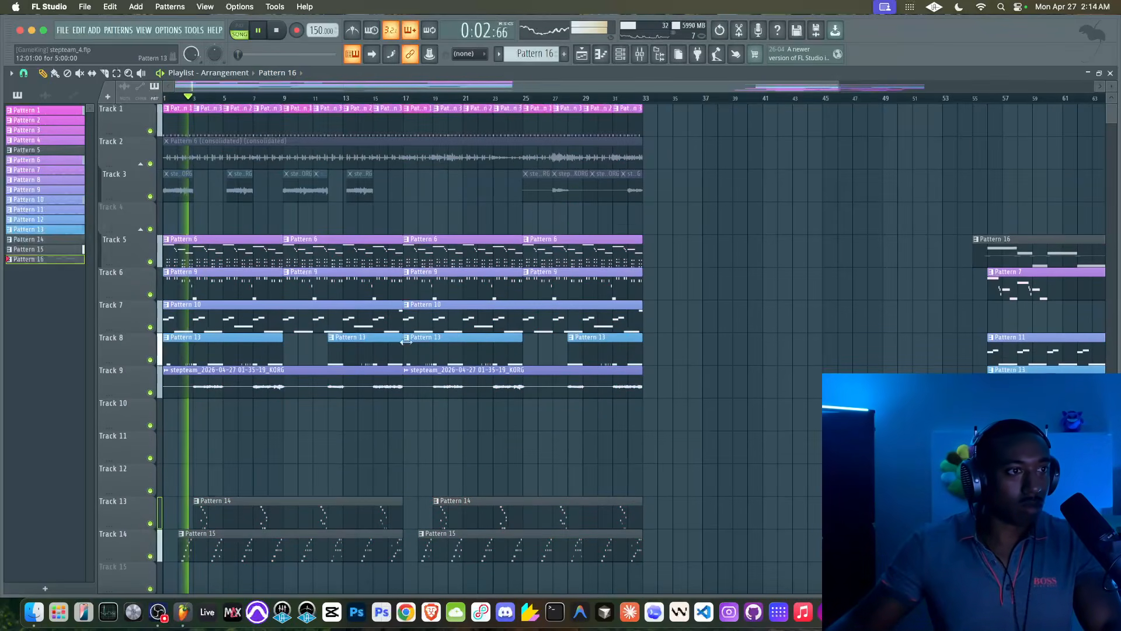
scroll(613, 287, "left", 3)
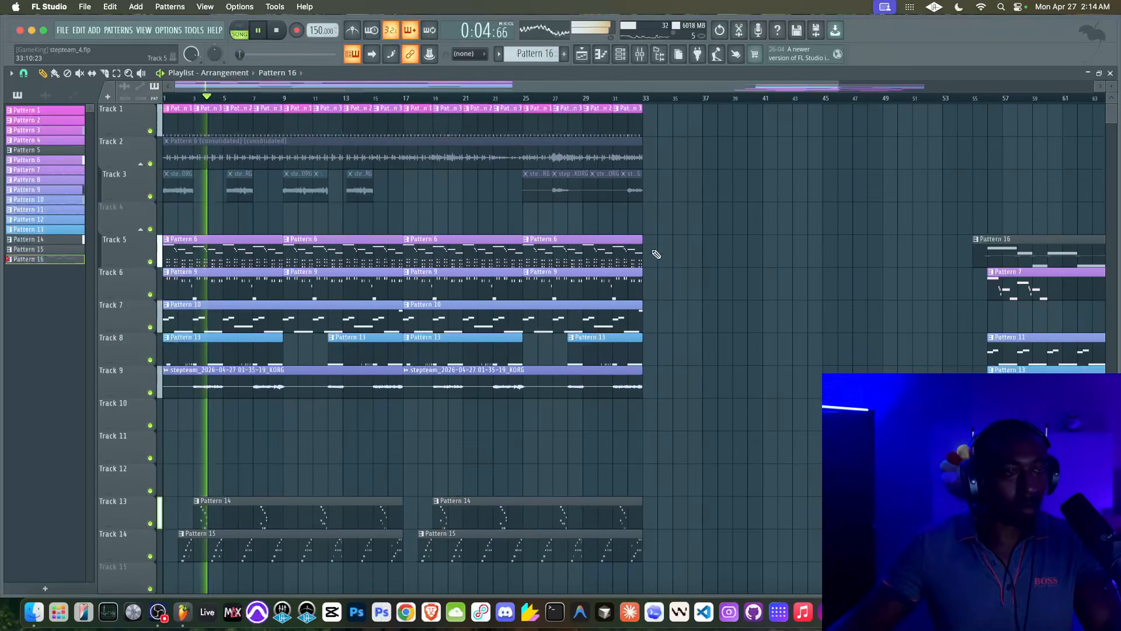
scroll(654, 274, "down", 4)
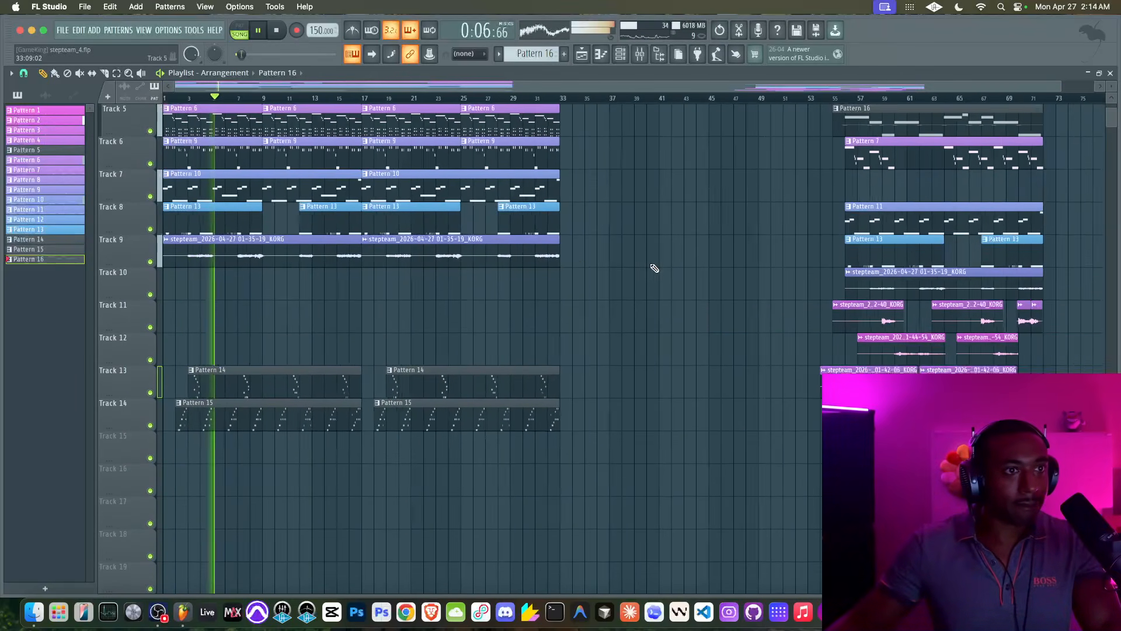
Duplicate the 16-bar melody block again at bar 33, and move the second-half clips back so that section starts at bar 49
left_click_drag(563, 237, 349, 542)
key("ctrl+b")
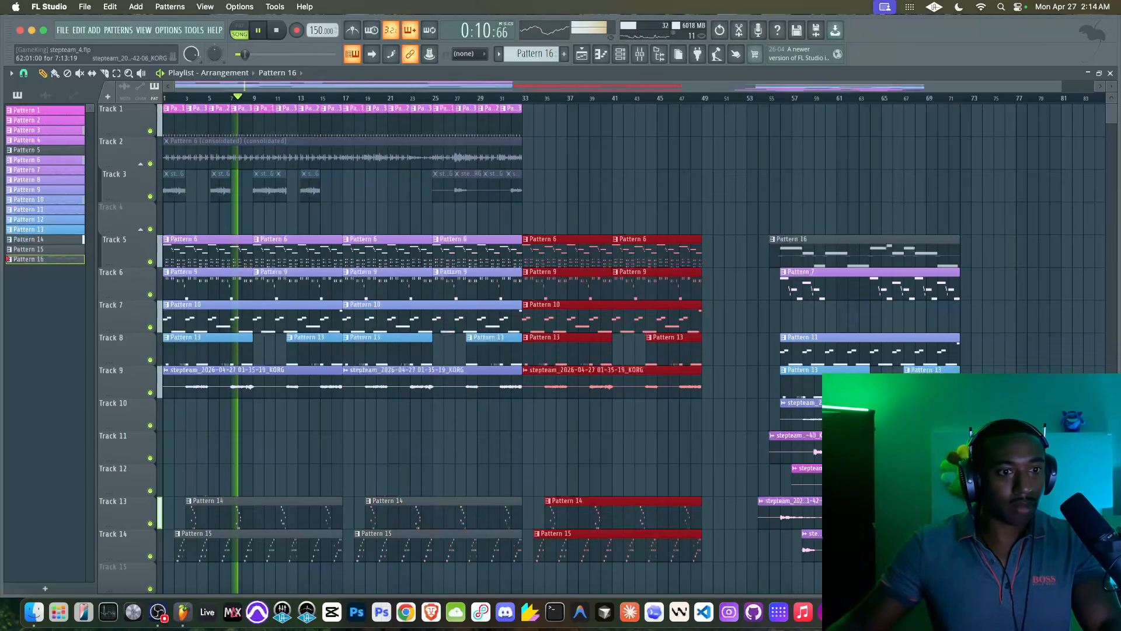
left_click_drag(994, 560, 689, 225)
Merge the short drum pattern clips on Track 1 into four eight-bar pattern clips spanning bars 1 to 33
left_click_drag(530, 125, 437, 125)
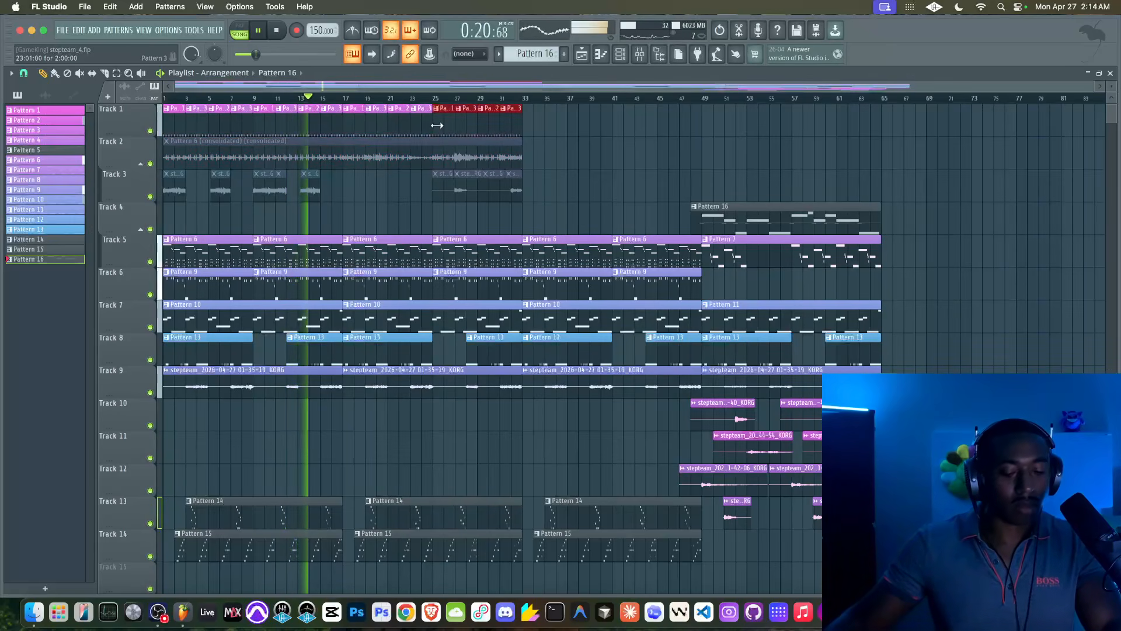
key("super+g")
left_click_drag(241, 119, 175, 119)
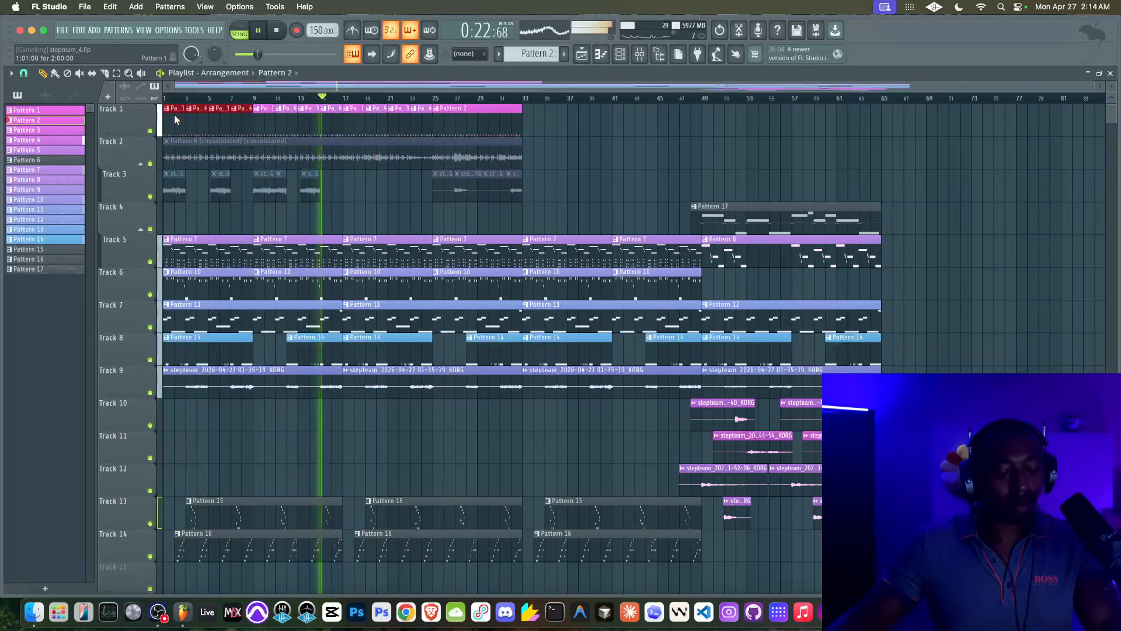
key("super+g")
left_click_drag(264, 107, 425, 124)
key("super+g")
key("super+g")
Duplicate the four merged drum clips on Track 1 to fill bars 33 to 65
left_click_drag(508, 133, 179, 120)
key("super+b")
left_click(583, 212)
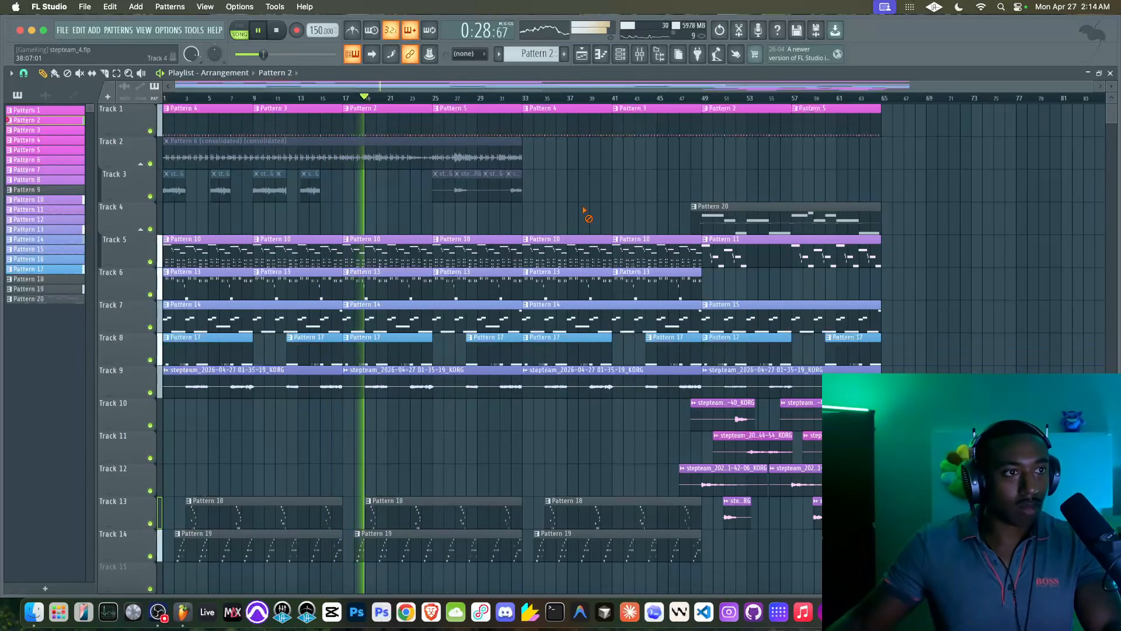
Make the Pattern 14 clip at bar 33 on Track 7 unique, look over its Serum 2 notes, and return to the playlist
scroll(572, 184, "down", 2)
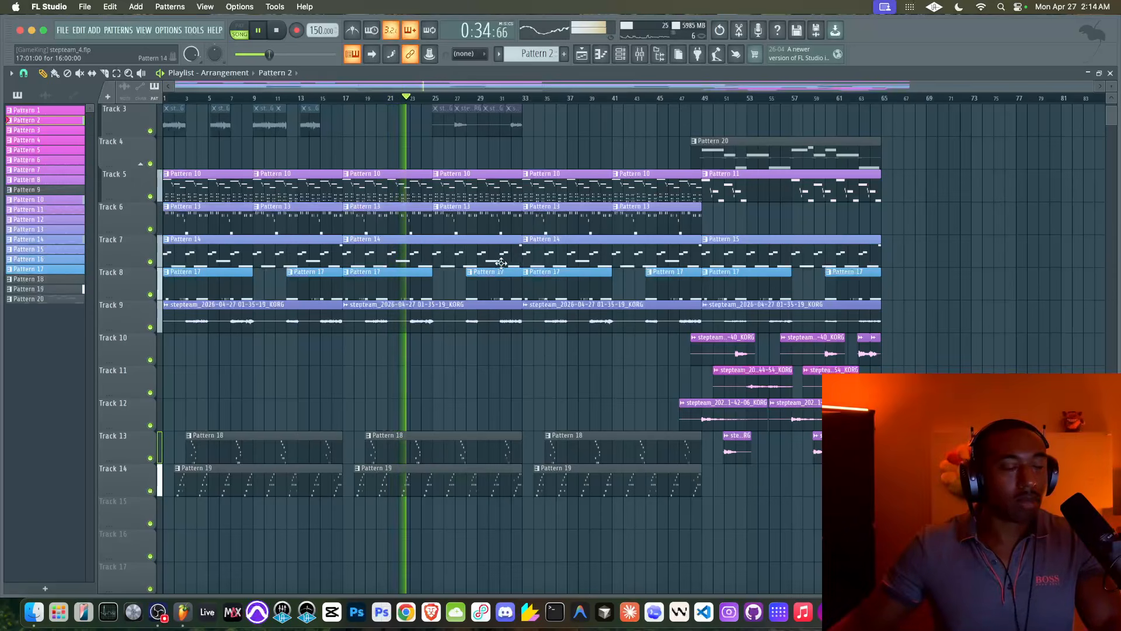
right_click(524, 245)
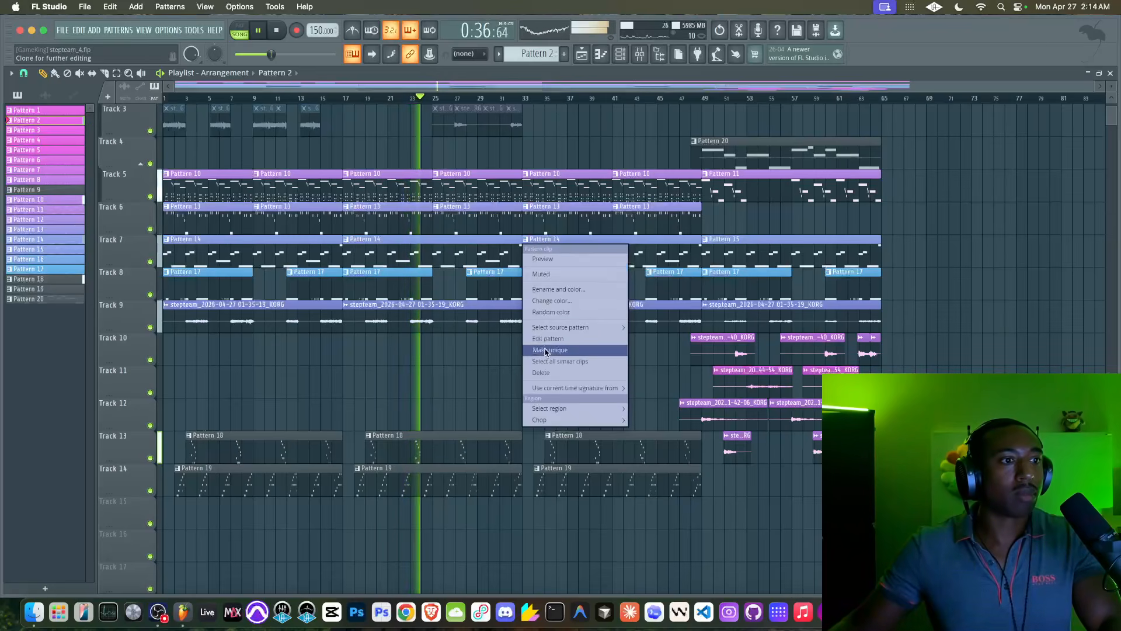
left_click(547, 351)
double_click(558, 260)
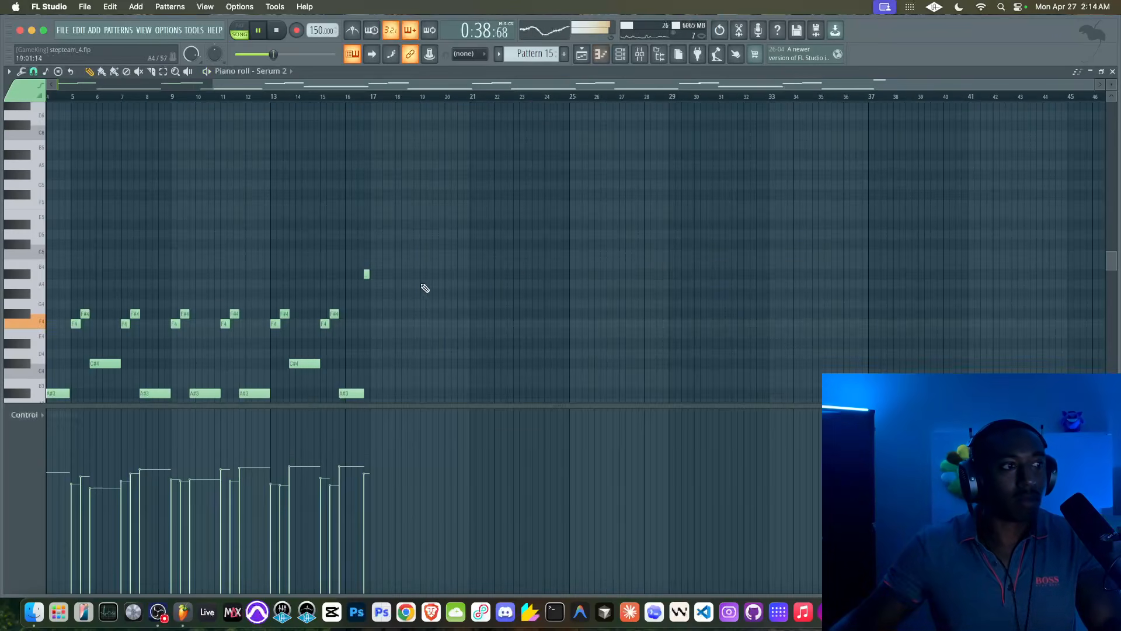
scroll(380, 295, "left", 2)
scroll(381, 295, "down", 1)
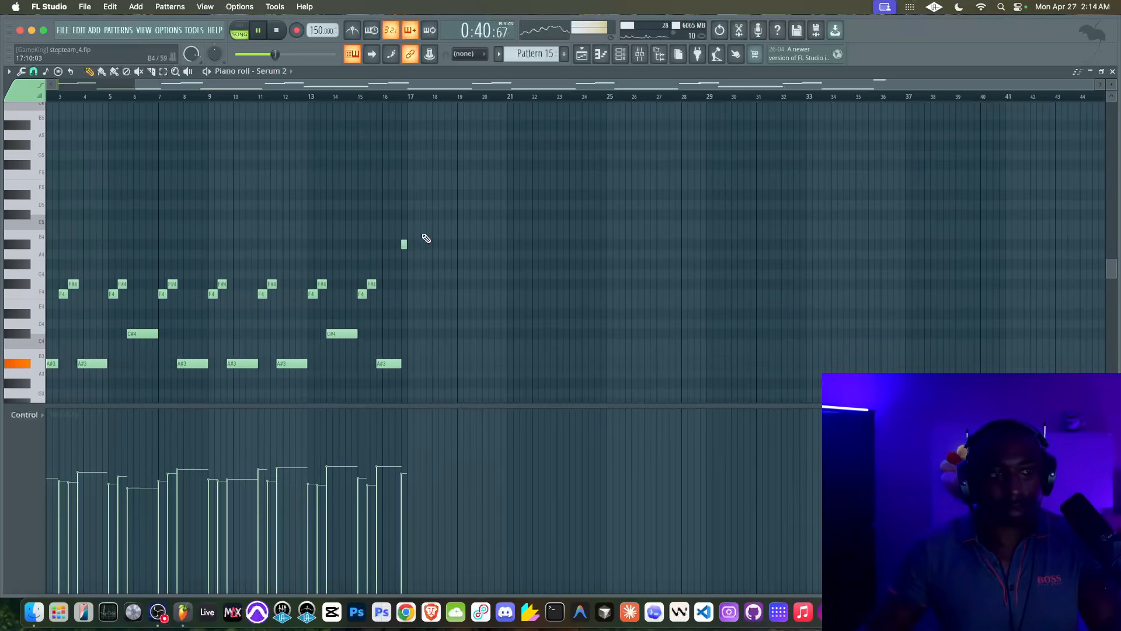
left_click(581, 55)
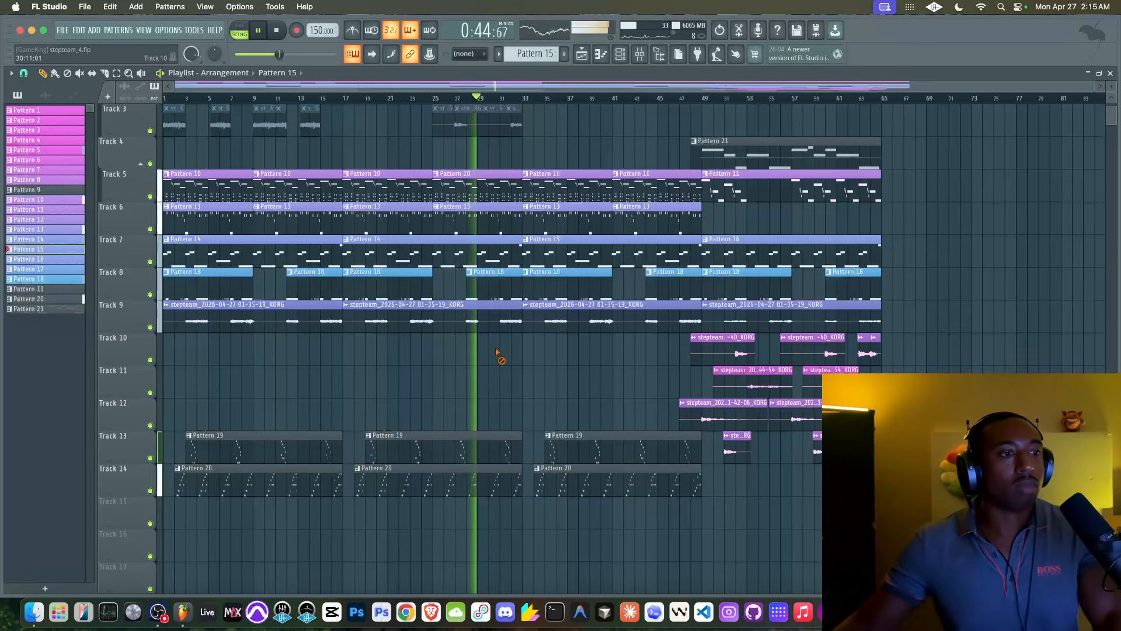
left_click(620, 55)
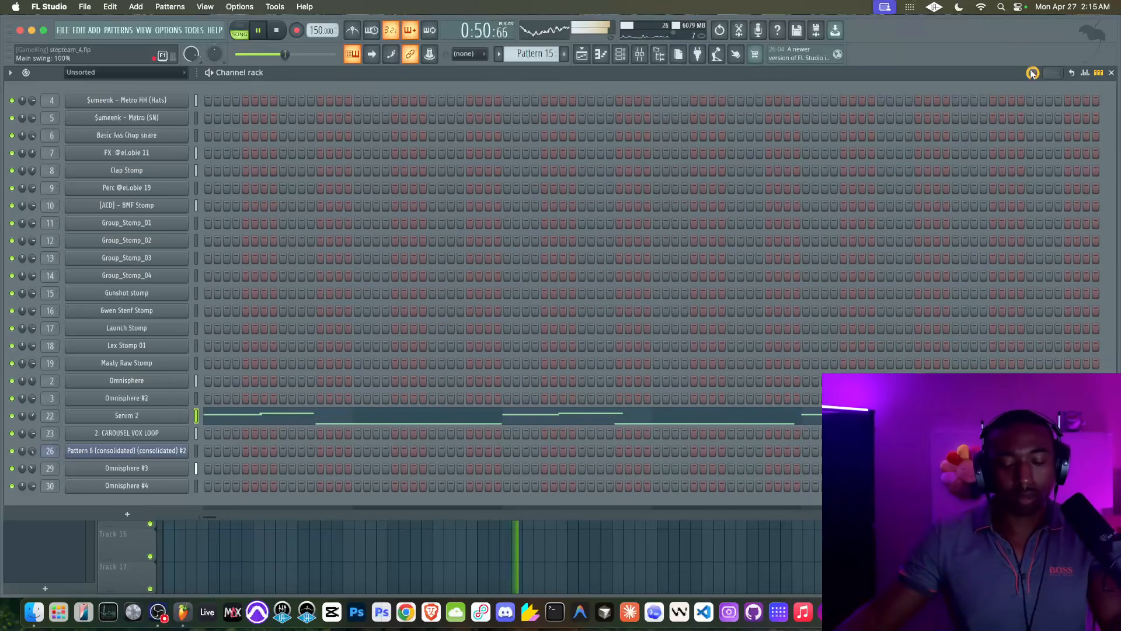
left_click(582, 55)
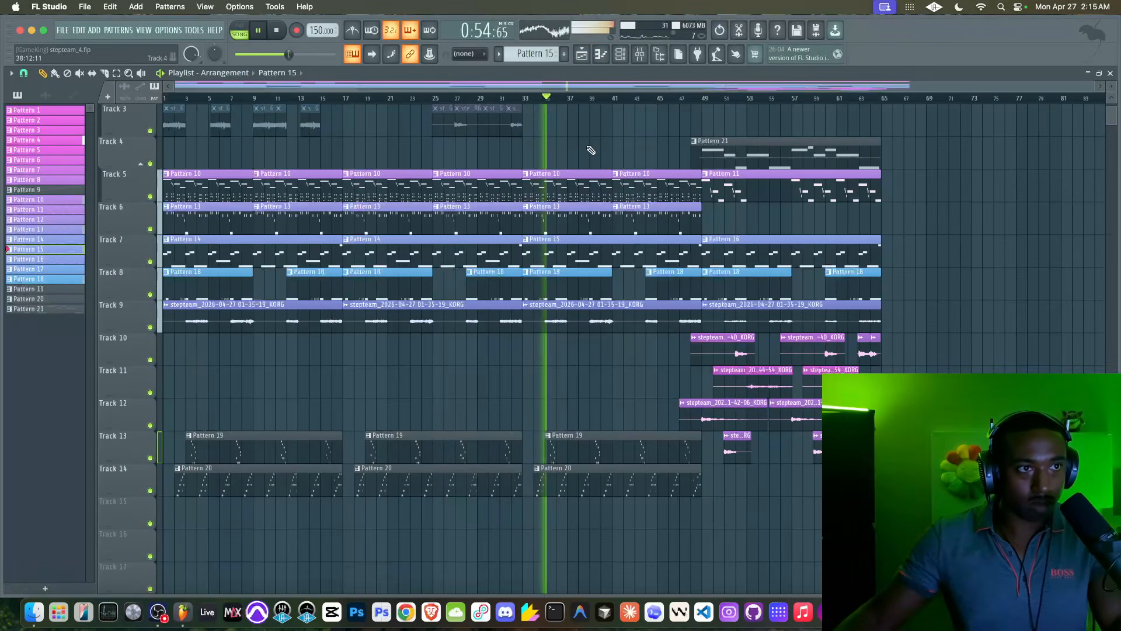
left_click(620, 54)
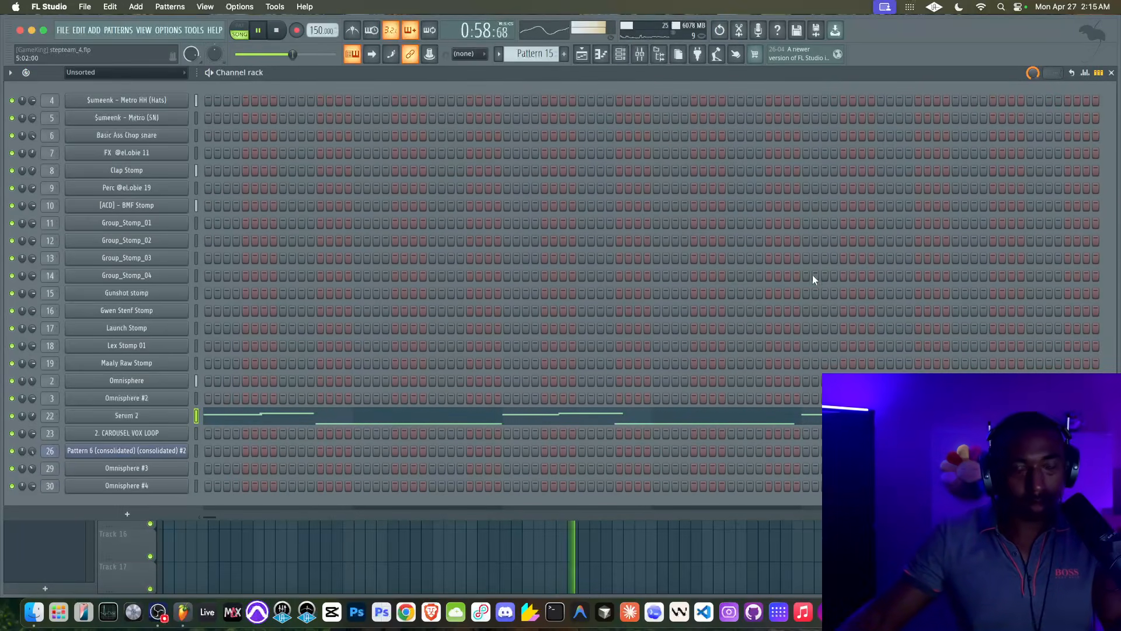
left_click(564, 545)
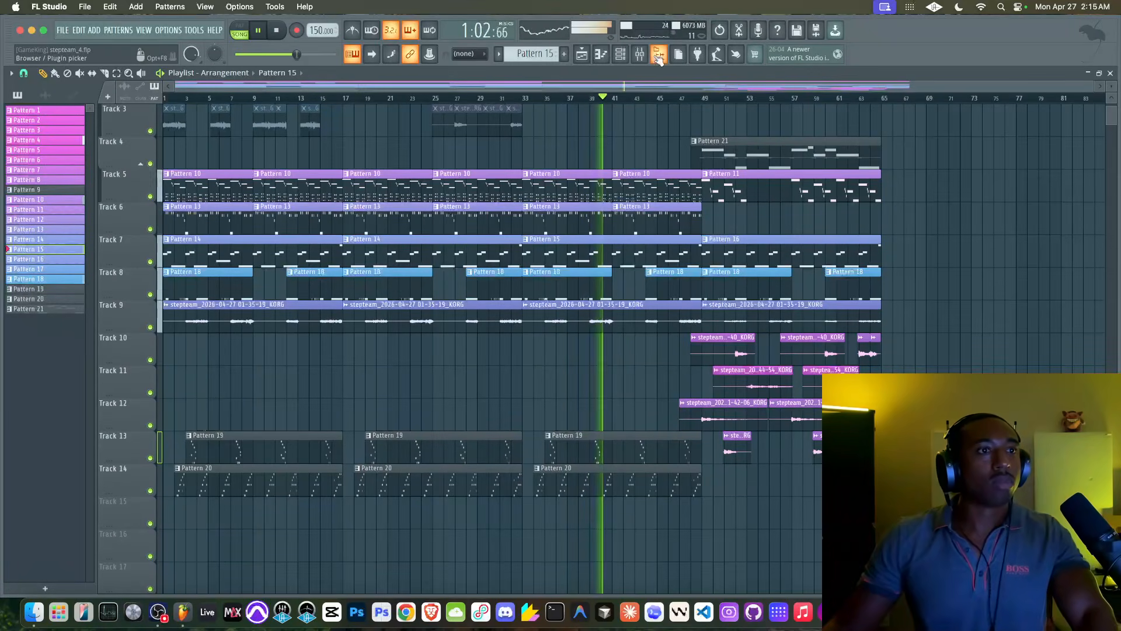
key("alt+F8")
key("alt+F8")
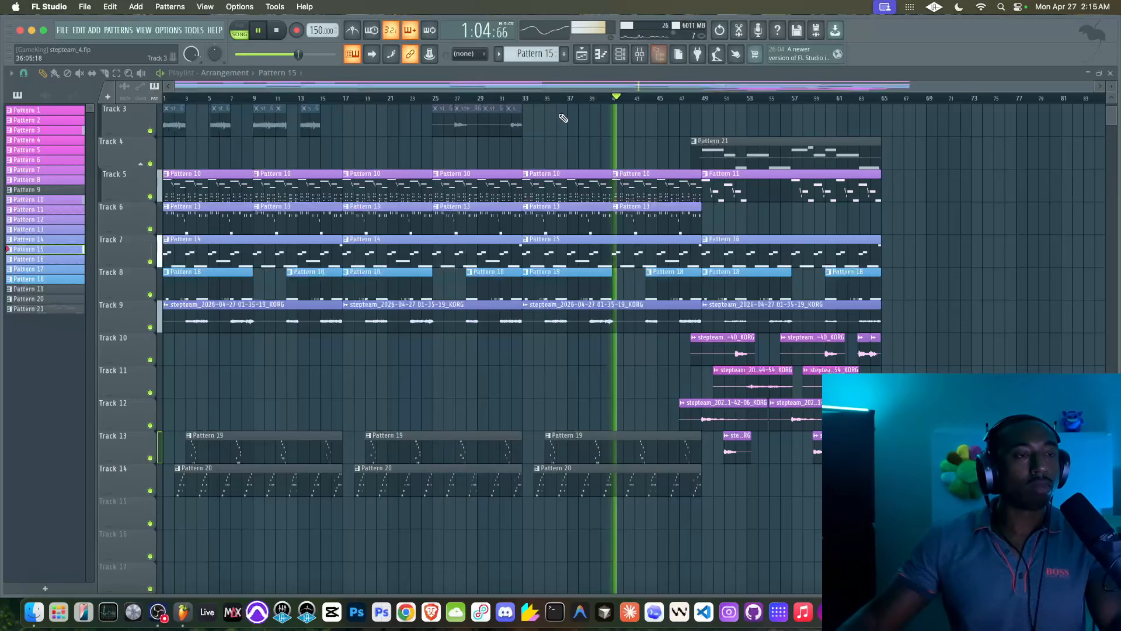
Find the JERSEY CLUB folder of the Obie - ALL GENRE KIT PT 2 drum kit in the sample browser
left_click(621, 55)
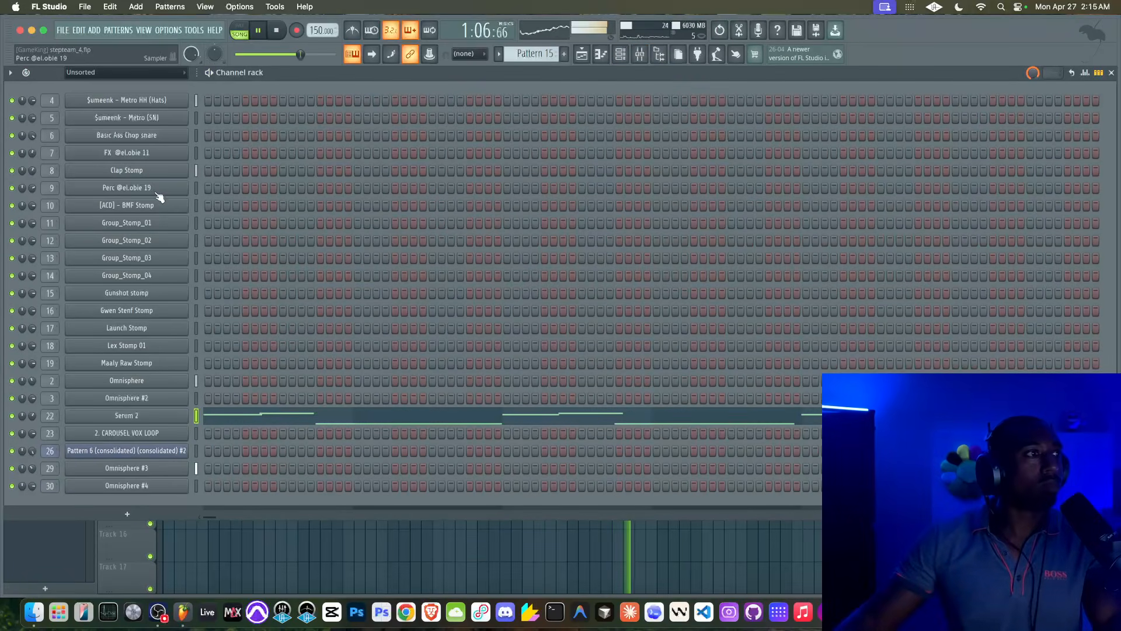
key("alt+F8")
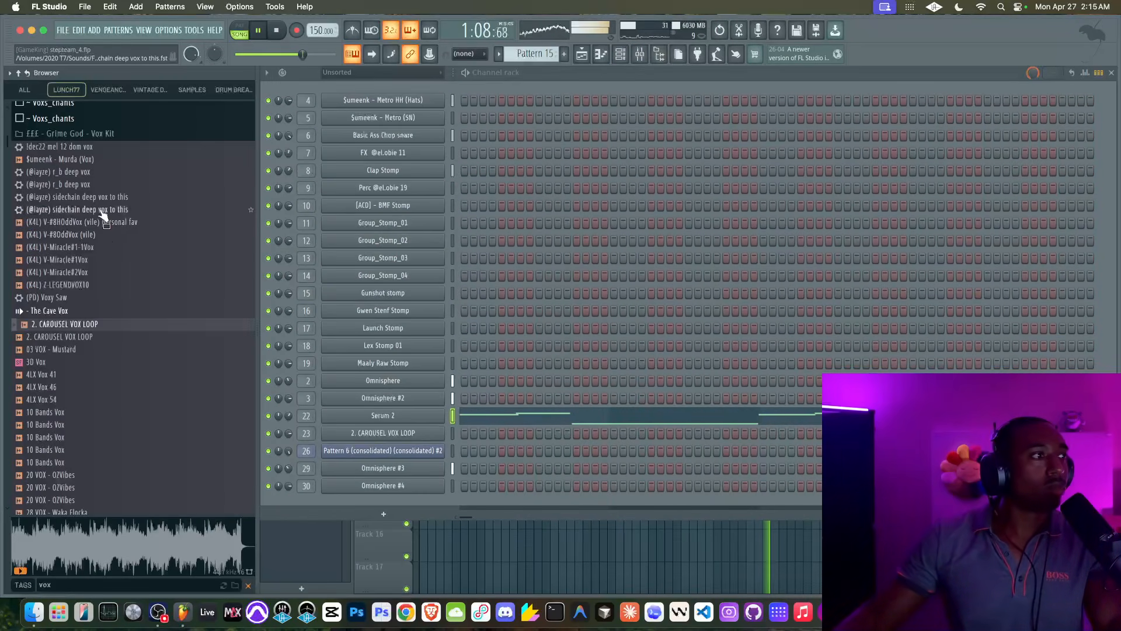
left_click(25, 73)
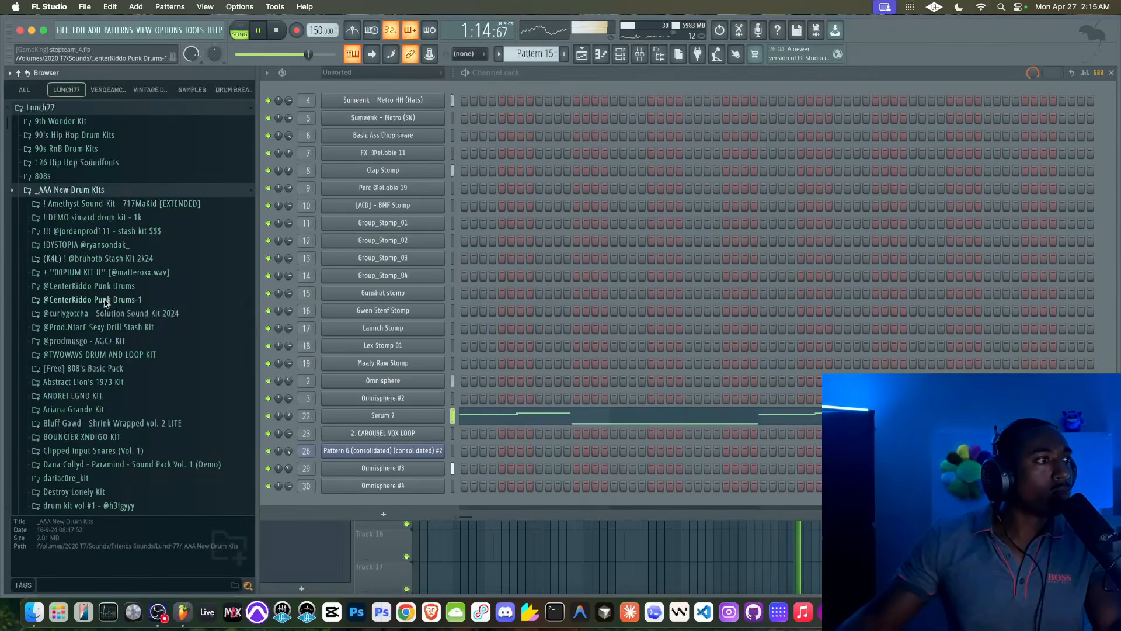
scroll(105, 300, "down", 15)
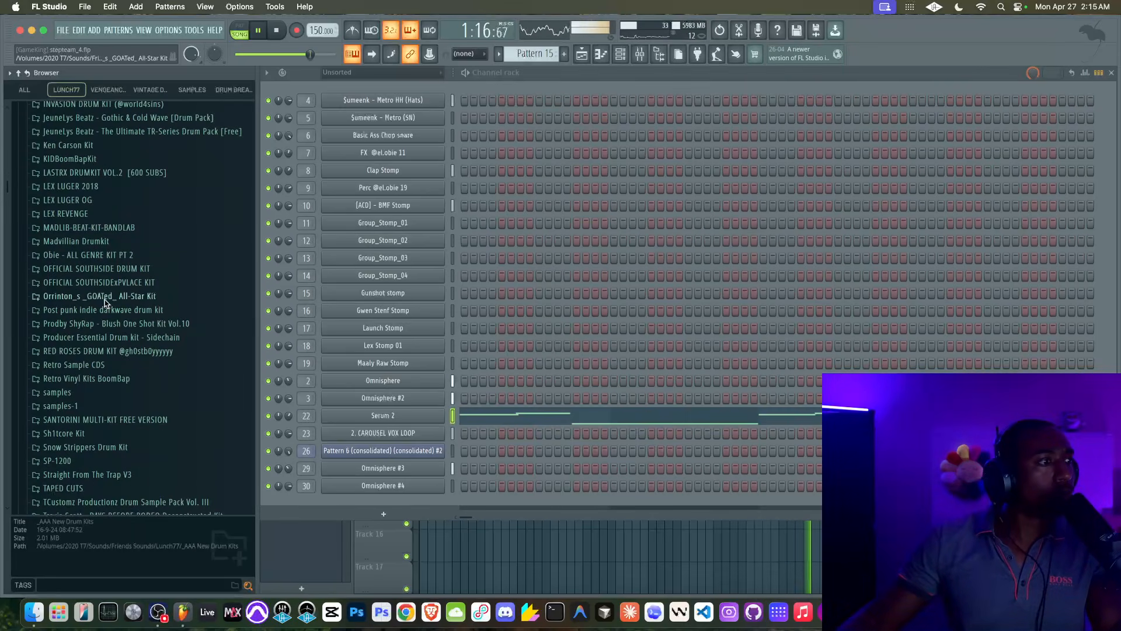
left_click(82, 255)
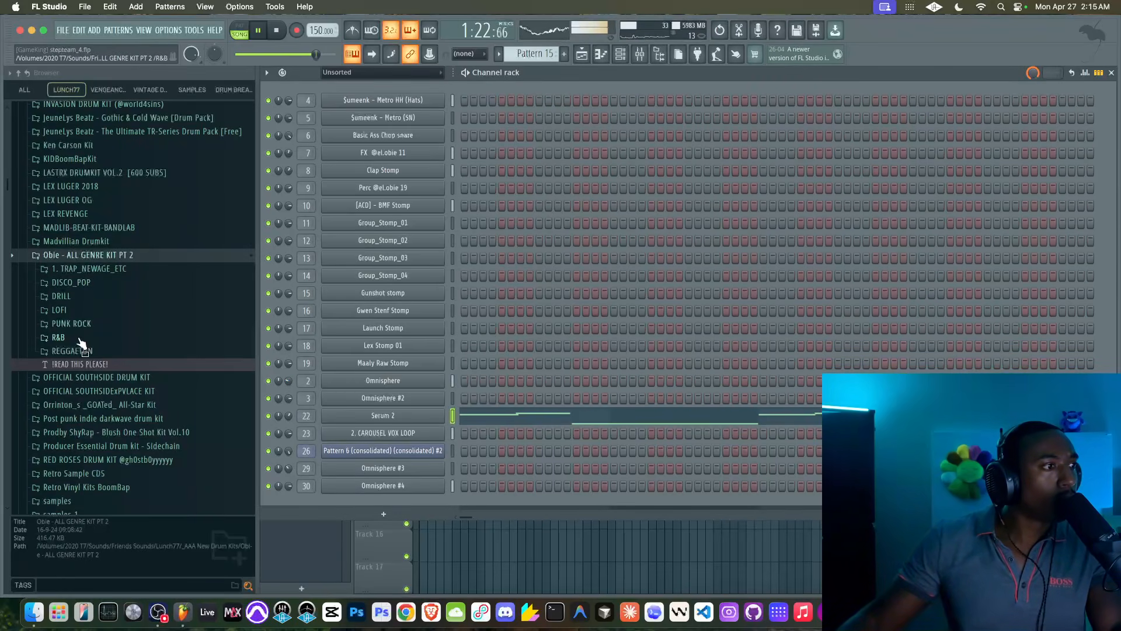
left_click(107, 271)
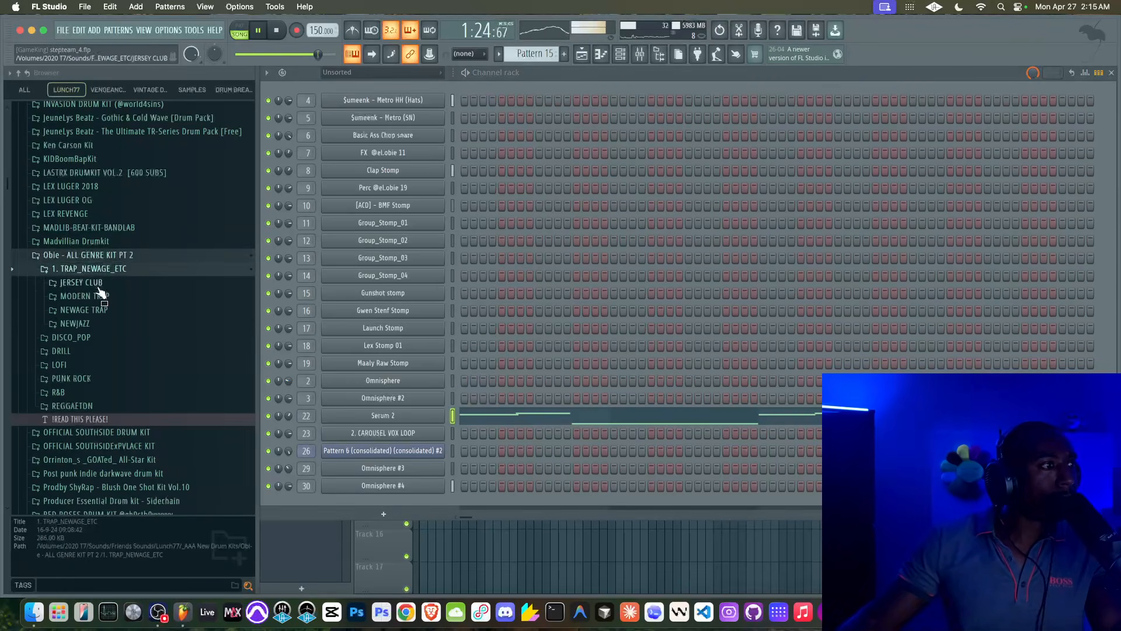
left_click(95, 282)
left_click(94, 351)
left_click(95, 365)
left_click(95, 378)
left_click(96, 390)
left_click(95, 402)
left_click(94, 406)
left_click_drag(95, 414, 412, 104)
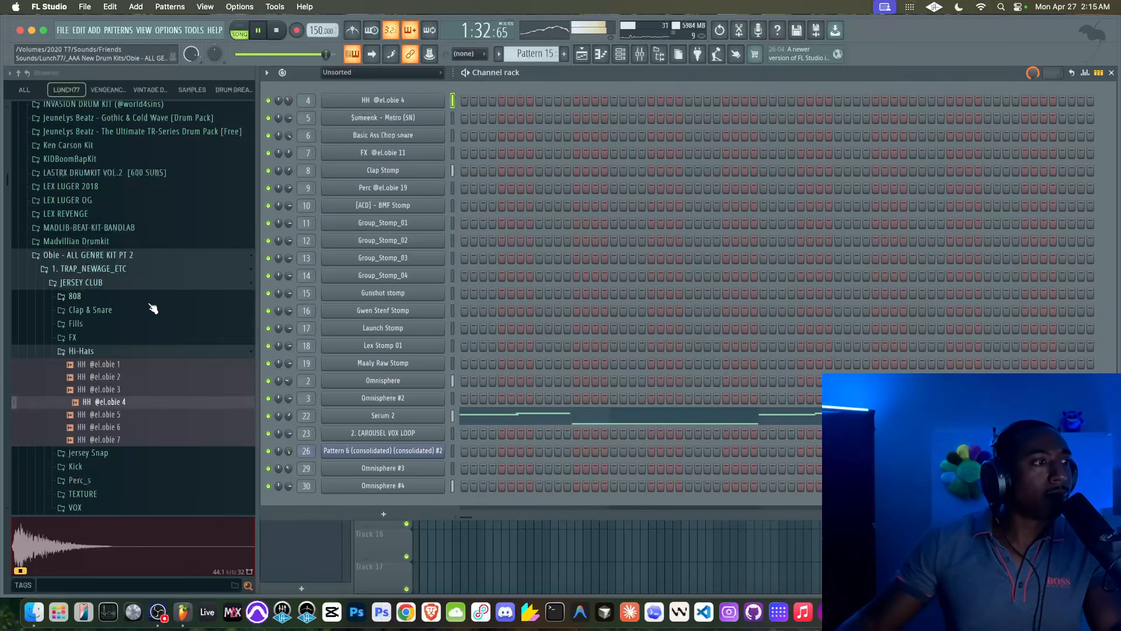
scroll(103, 353, "down", 3)
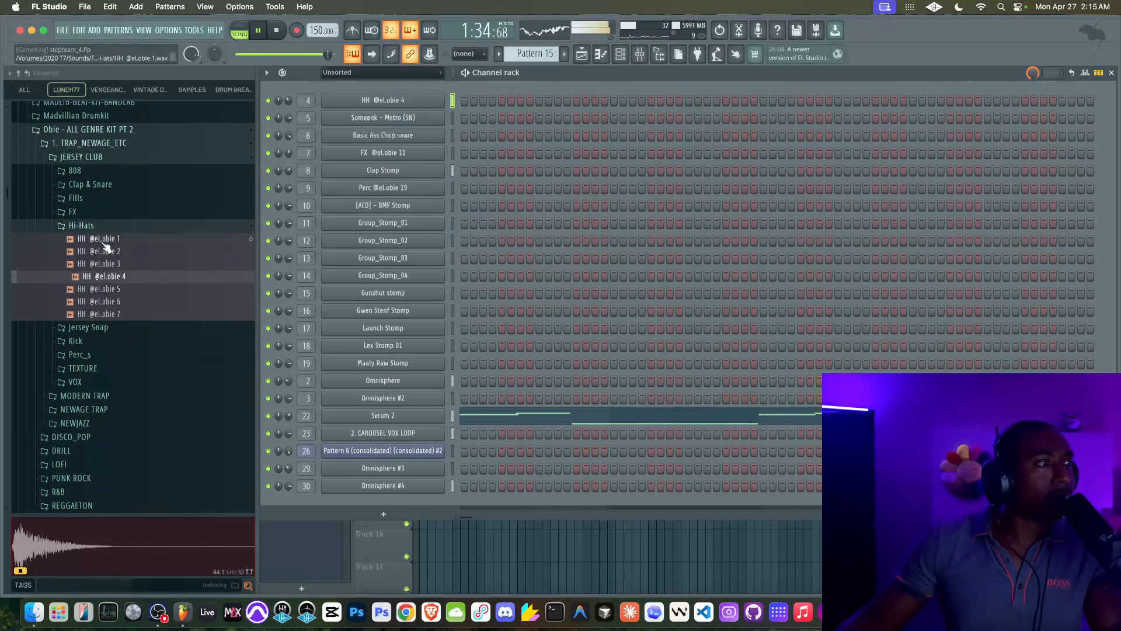
left_click(96, 302)
left_click(97, 313)
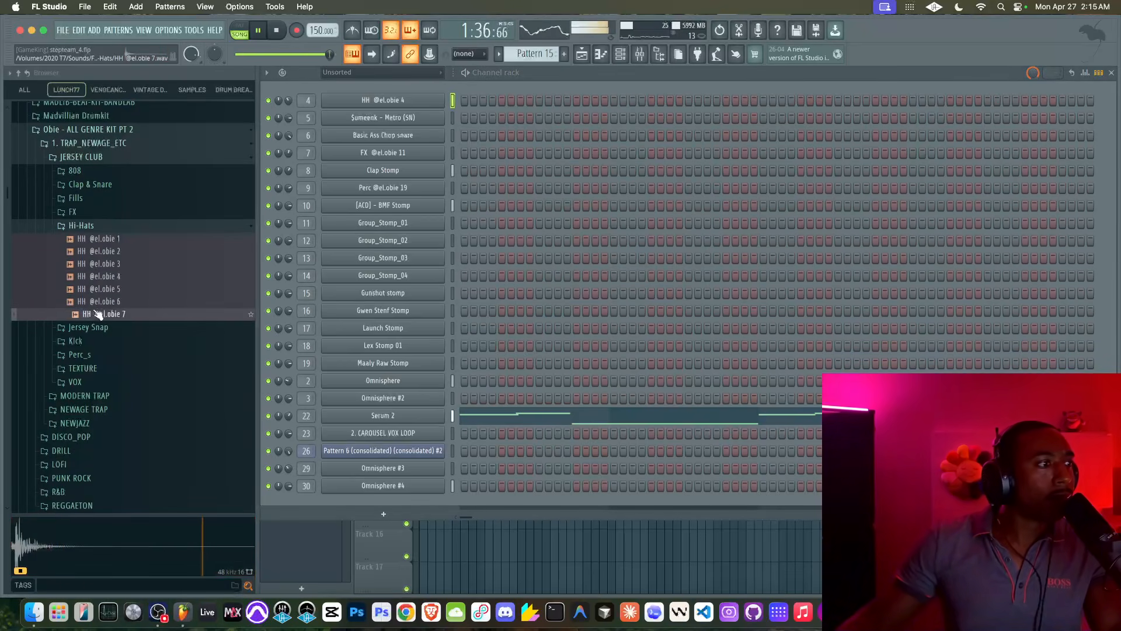
left_click(99, 251)
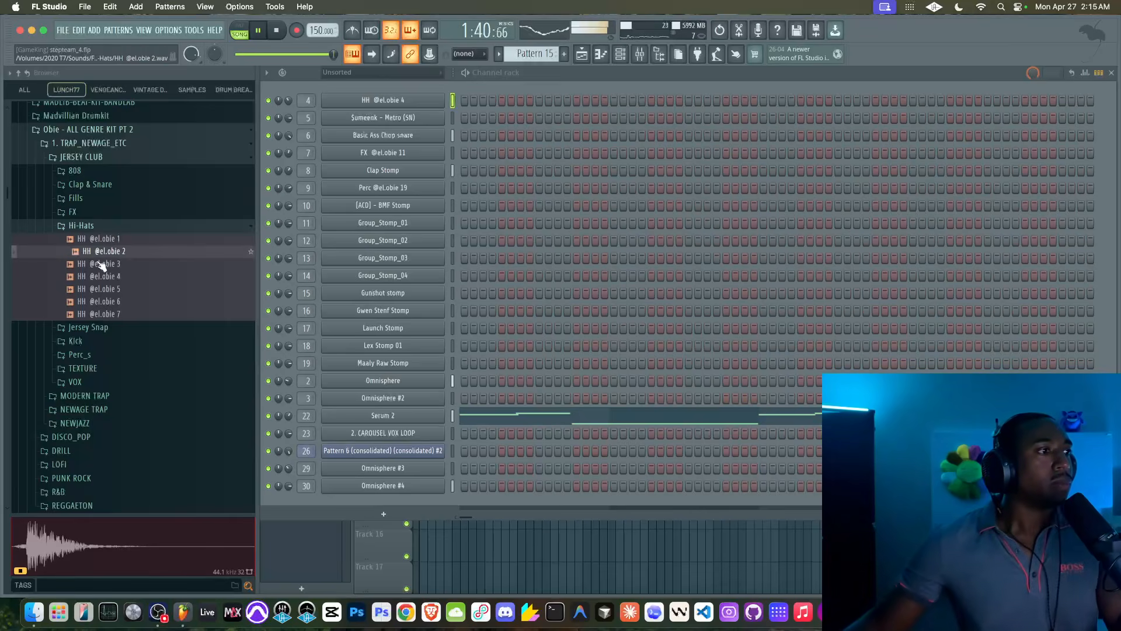
left_click(82, 226)
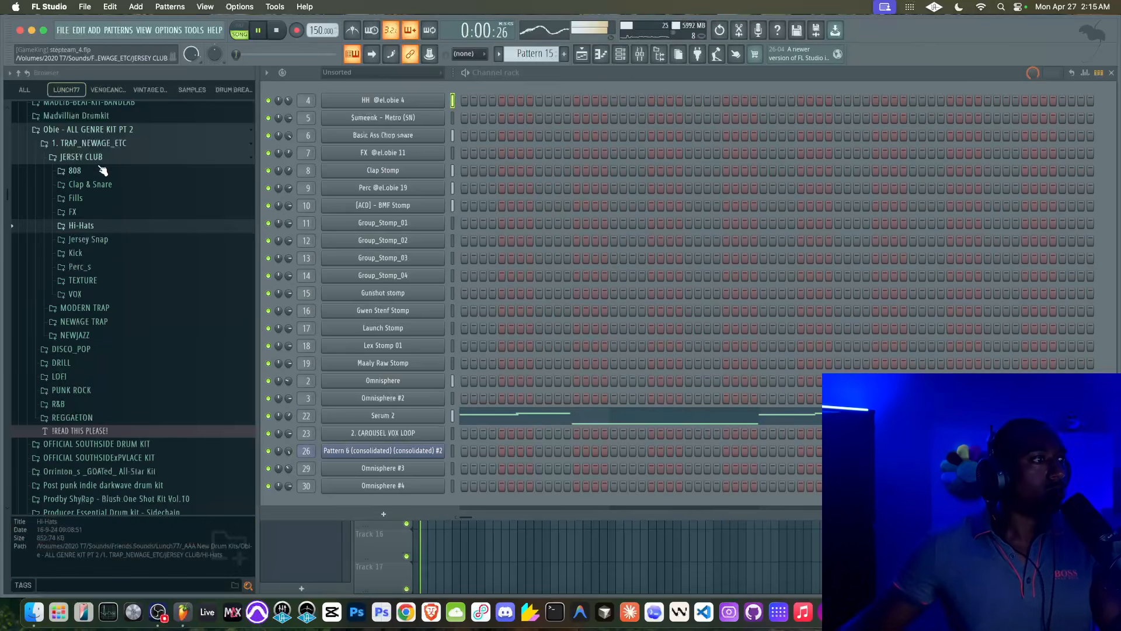
left_click(108, 308)
left_click(87, 403)
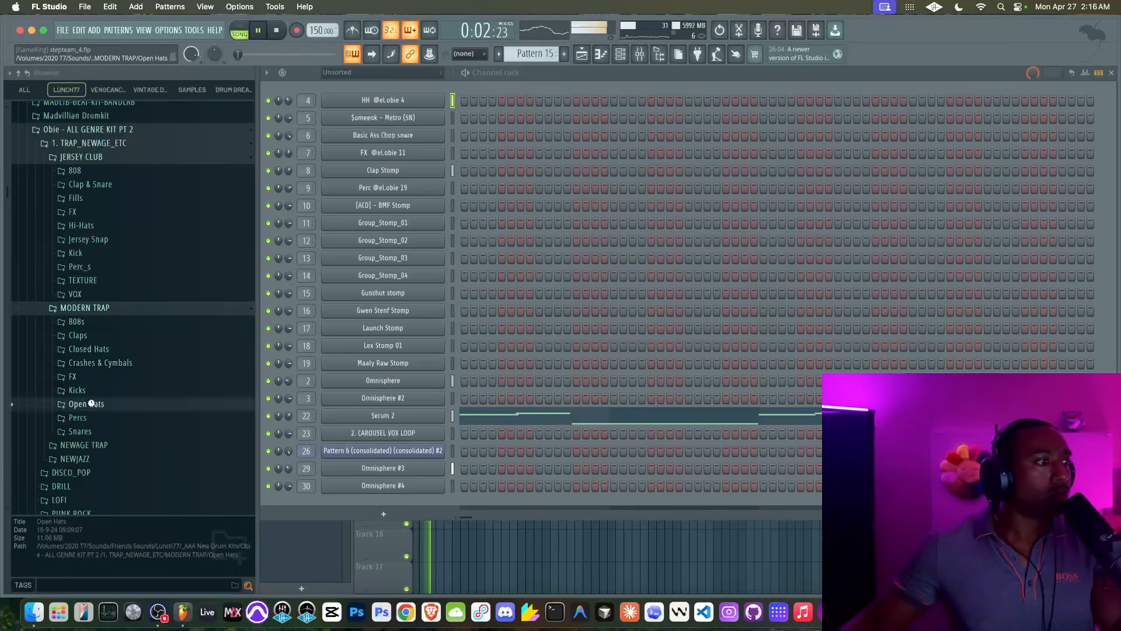
left_click(94, 374)
left_click(93, 360)
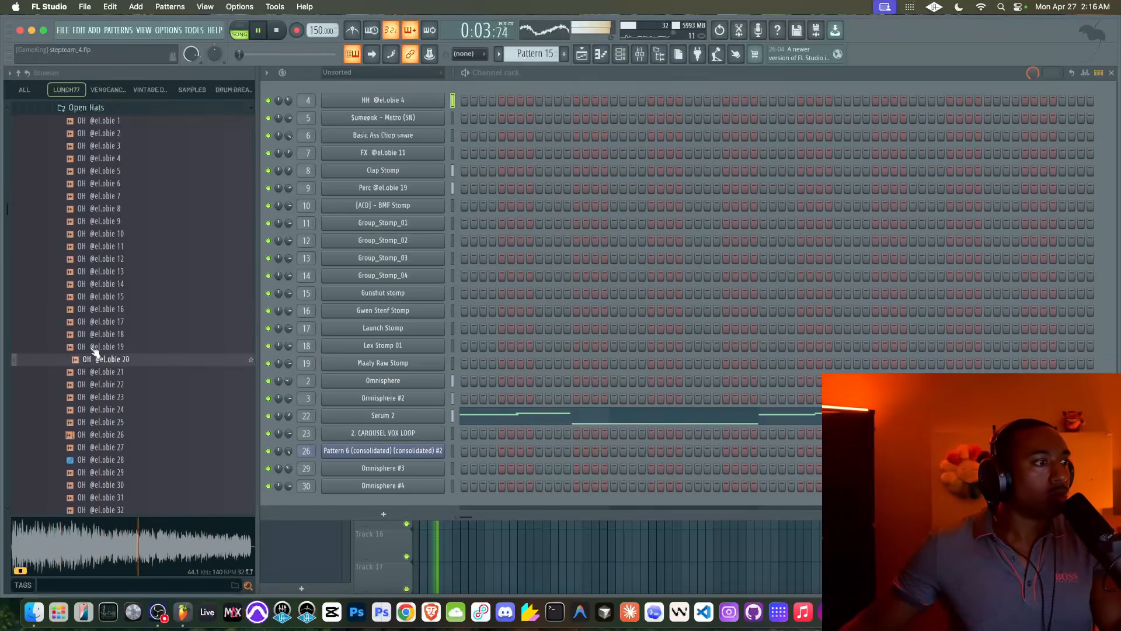
left_click(100, 249)
right_click(101, 249)
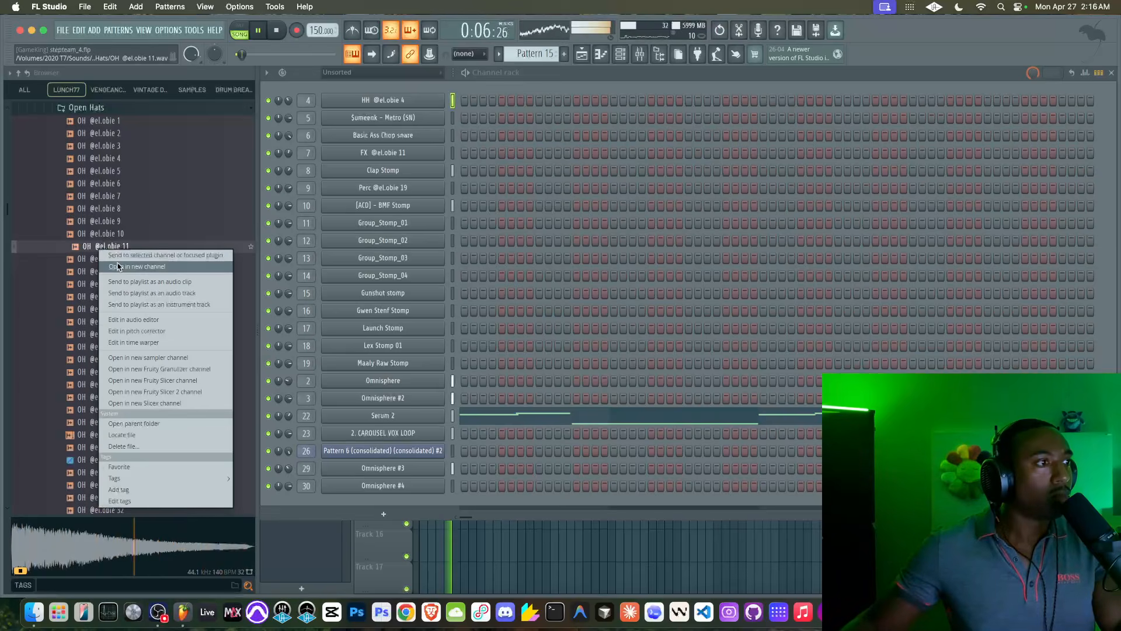
left_click(118, 266)
key("ctrl+l")
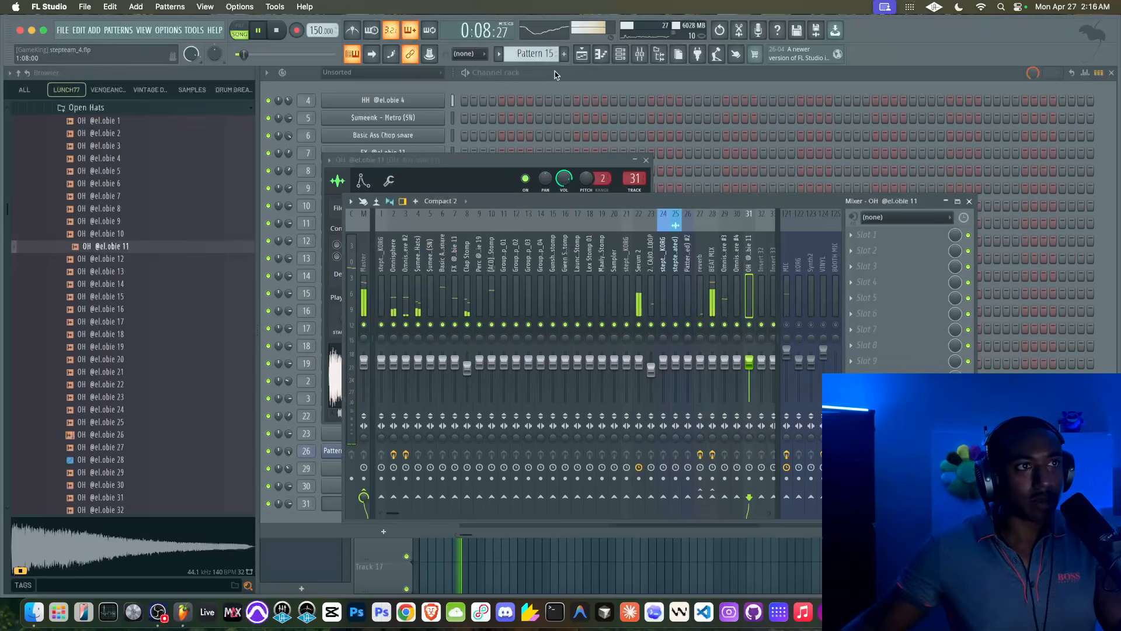
left_click(583, 54)
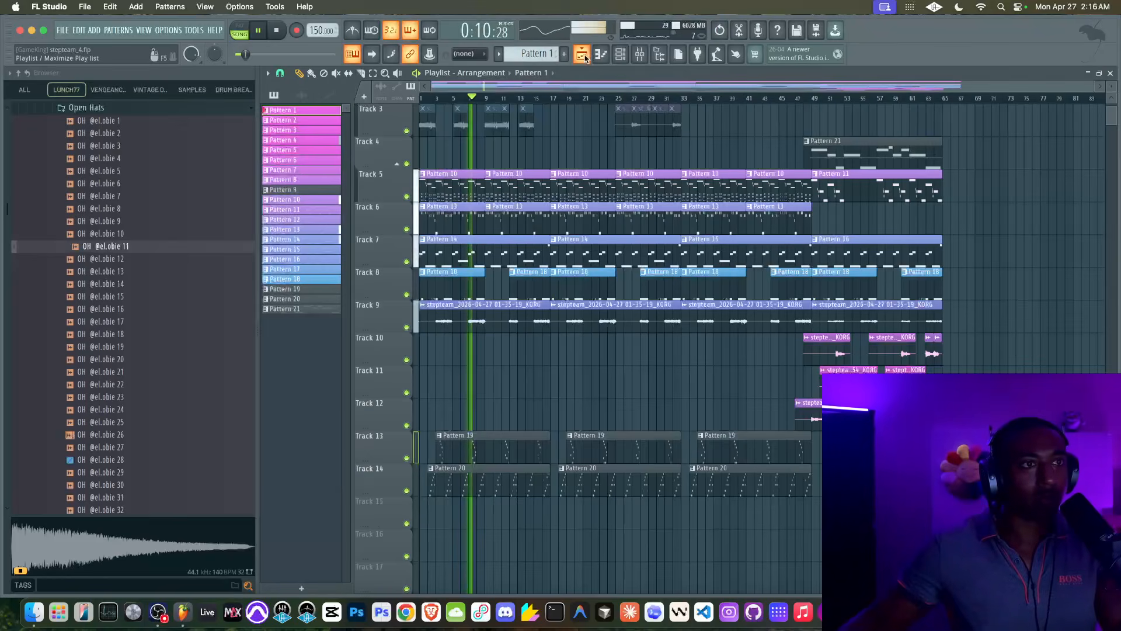
scroll(486, 119, "up", 2)
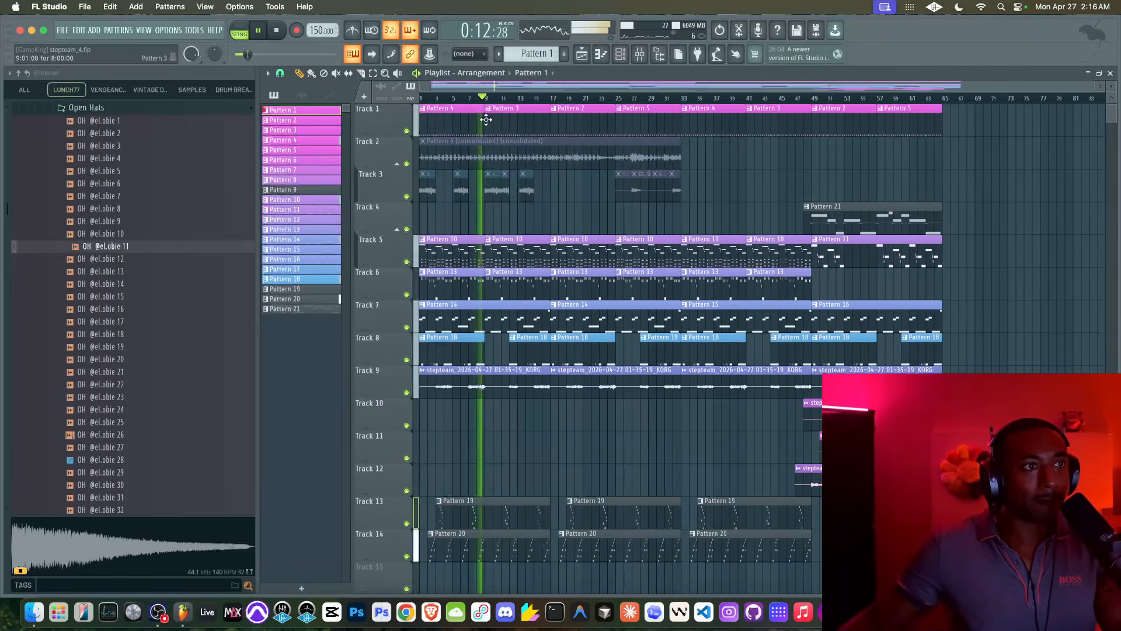
double_click(481, 119)
left_click(620, 54)
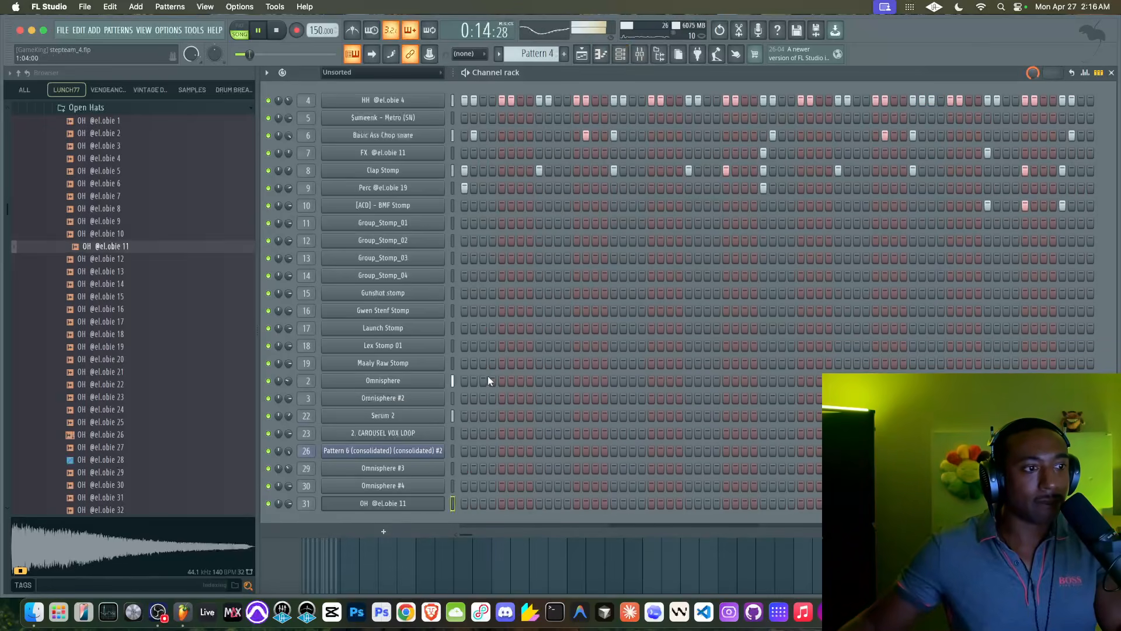
key("alt+Up")
key("alt+Up")
key("alt+Up")
key("alt+Up")
key("alt+Up")
key("alt+Up")
key("alt+Up")
key("alt+Up")
key("alt+Up")
key("alt+Up")
key("alt+Up")
key("alt+Up")
key("alt+Up")
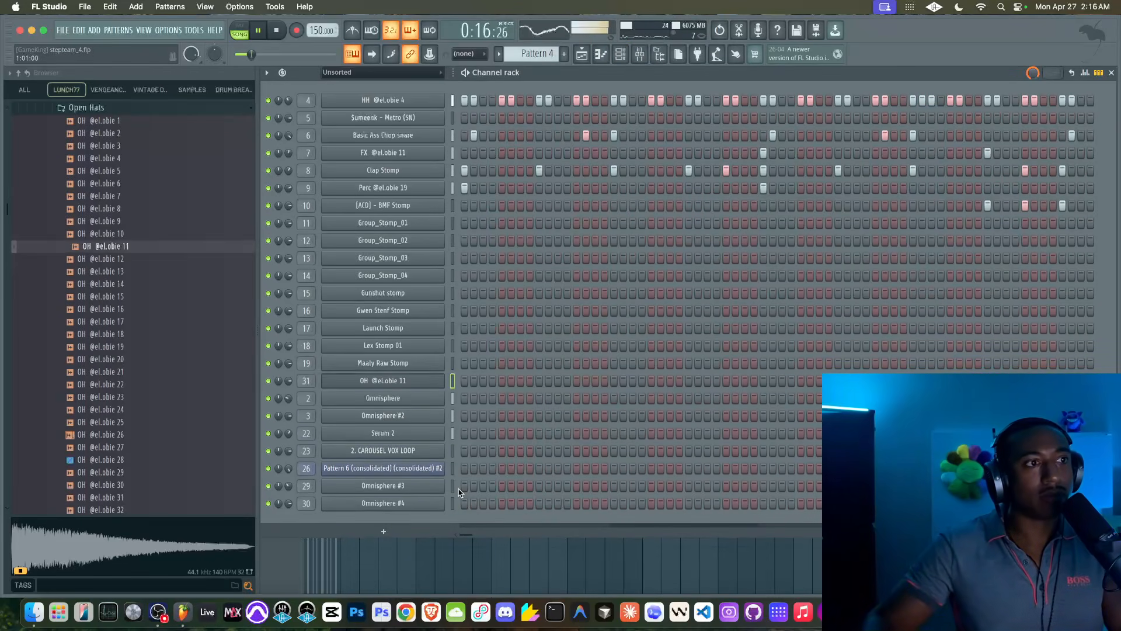
key("alt+Up")
key("alt+Up")
key("alt+Up")
key("alt+Up")
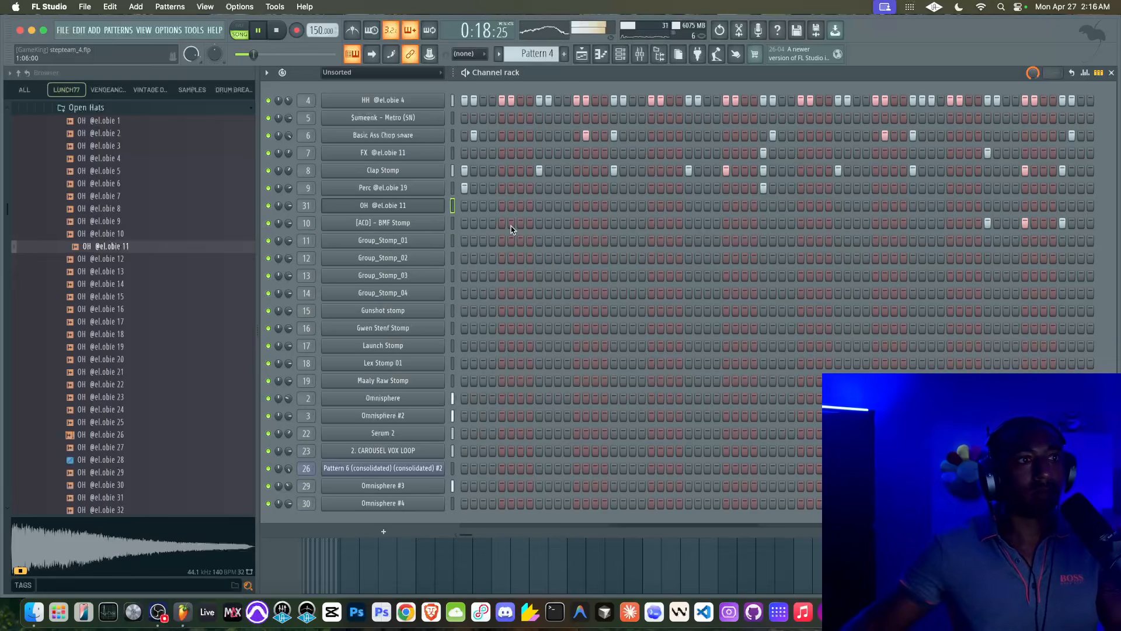
key("alt+Down")
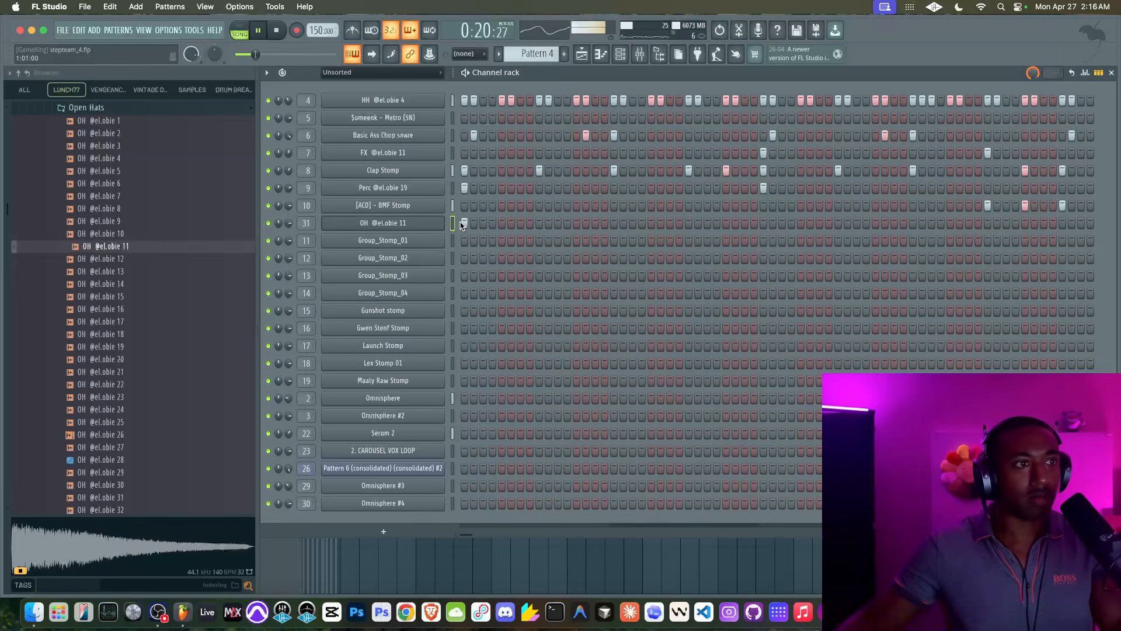
left_click(581, 55)
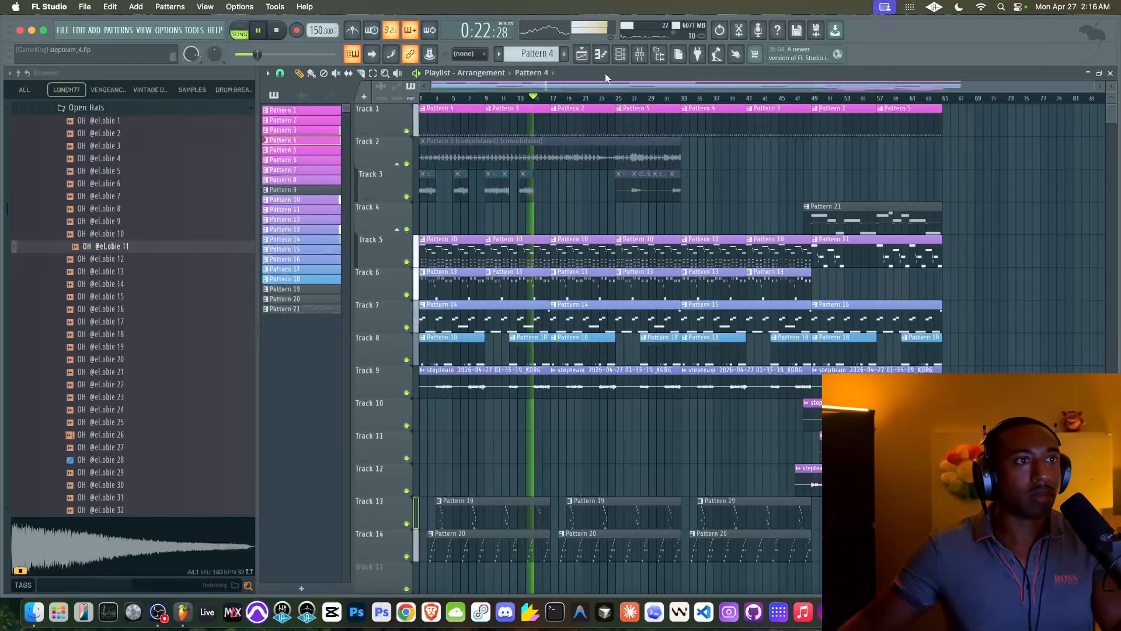
double_click(570, 109)
left_click(629, 54)
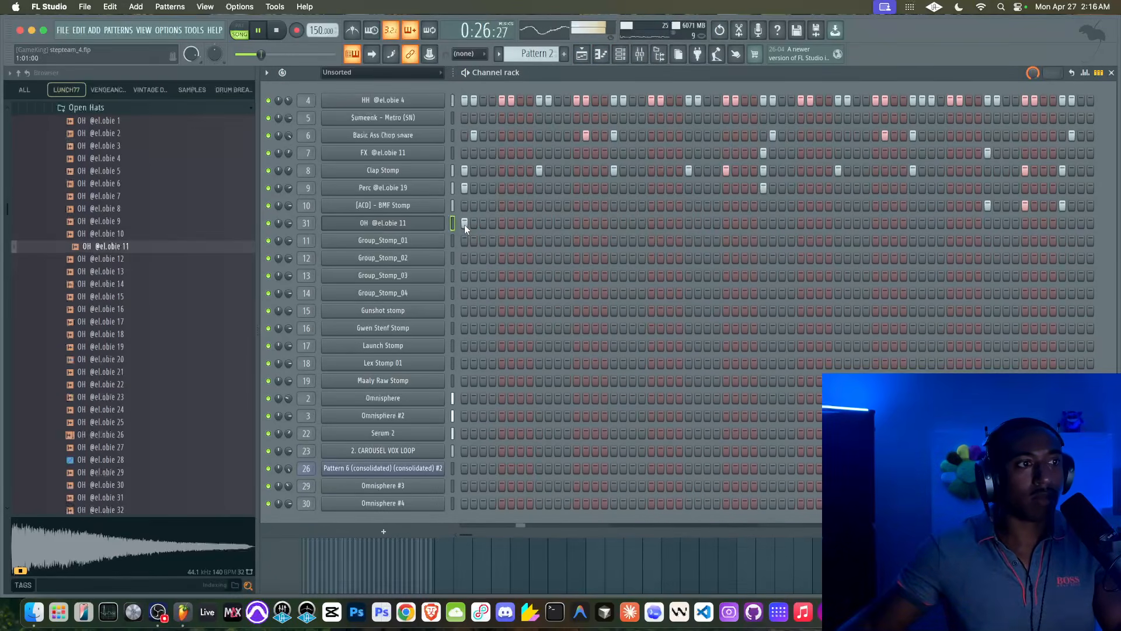
left_click(501, 223)
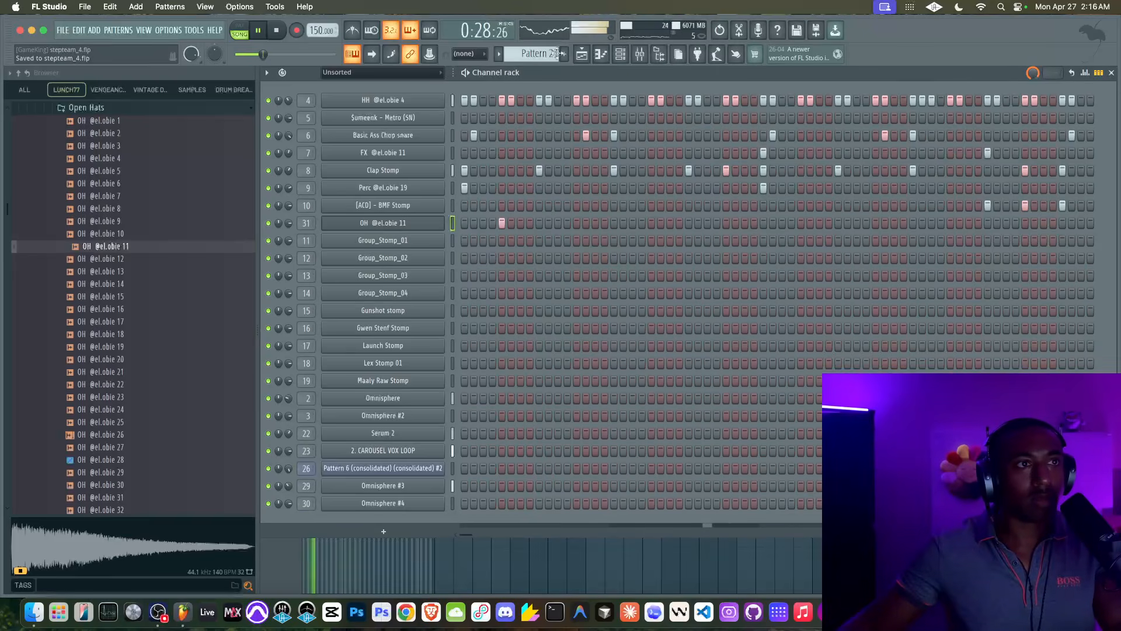
left_click_drag(551, 54, 551, 61)
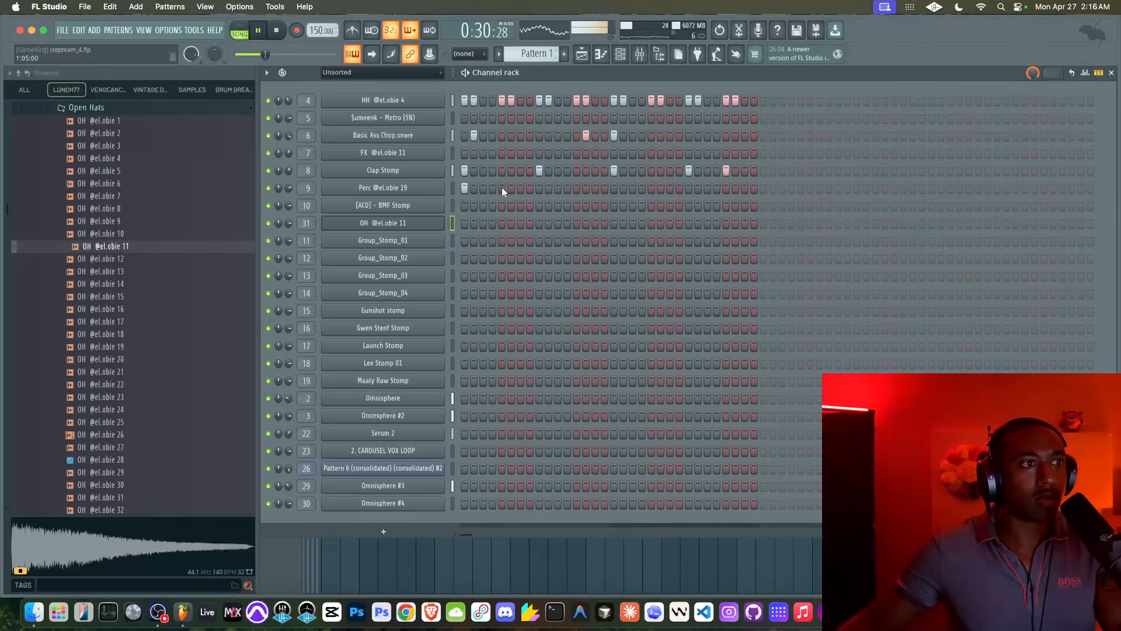
left_click_drag(539, 54, 538, 48)
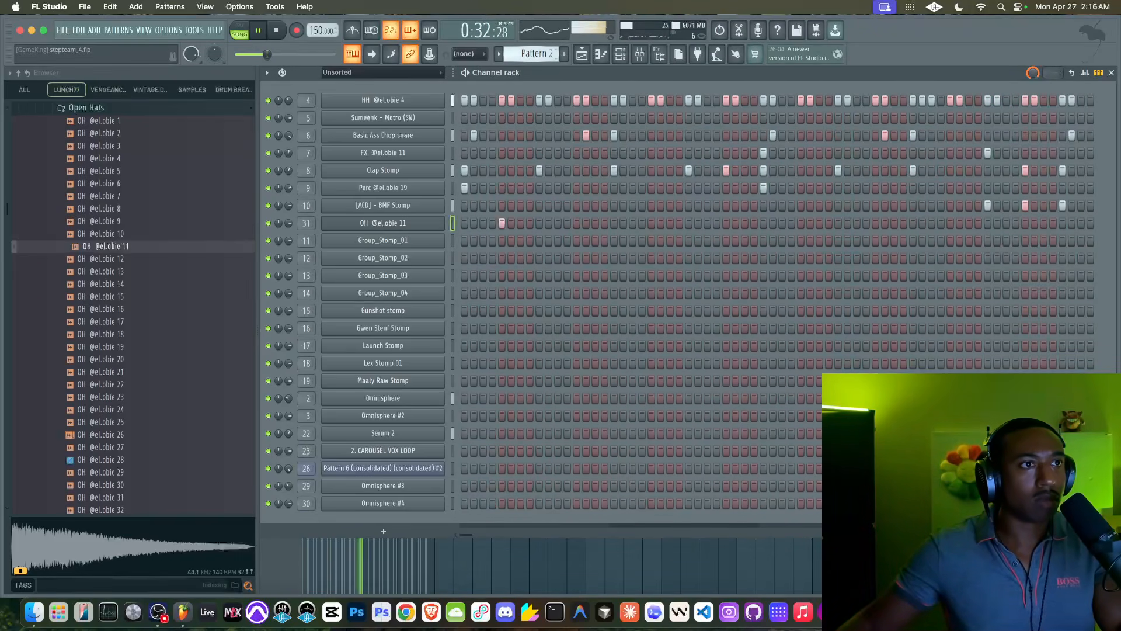
left_click(500, 223)
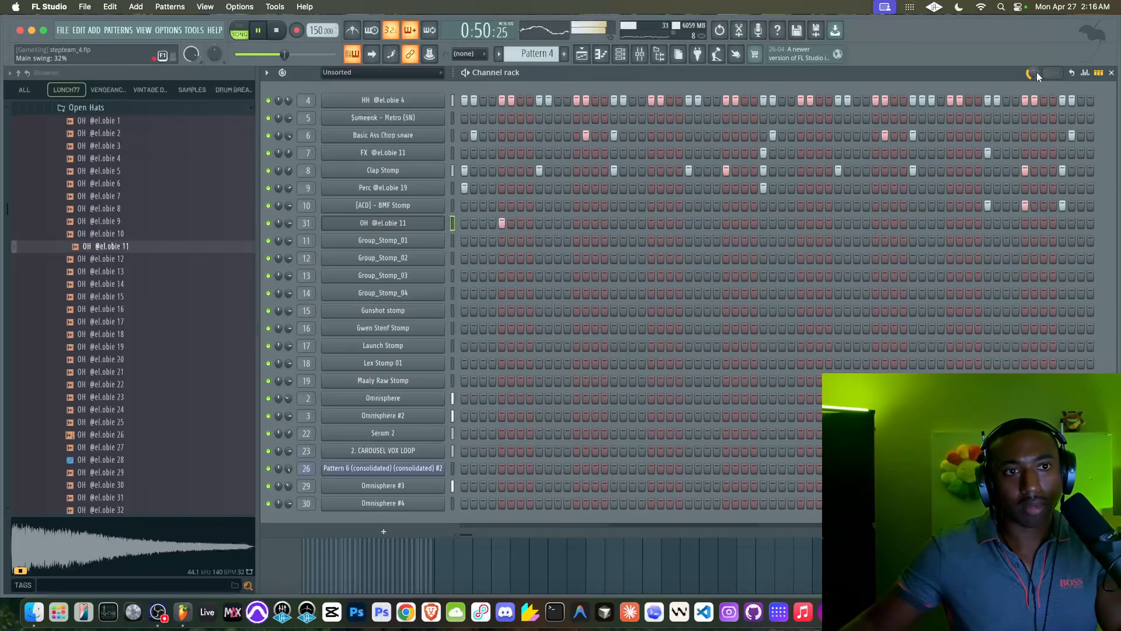
Check the open hat's piano roll and Pattern 4's drum steps, hide the browser, and return to the playlist
key("F7")
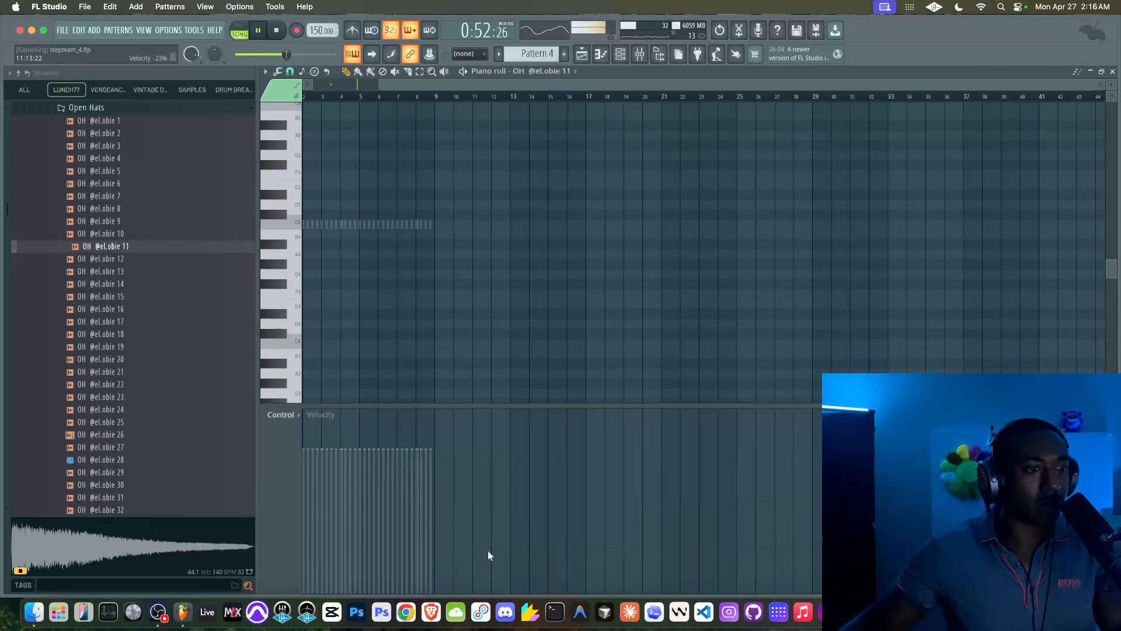
key("F5")
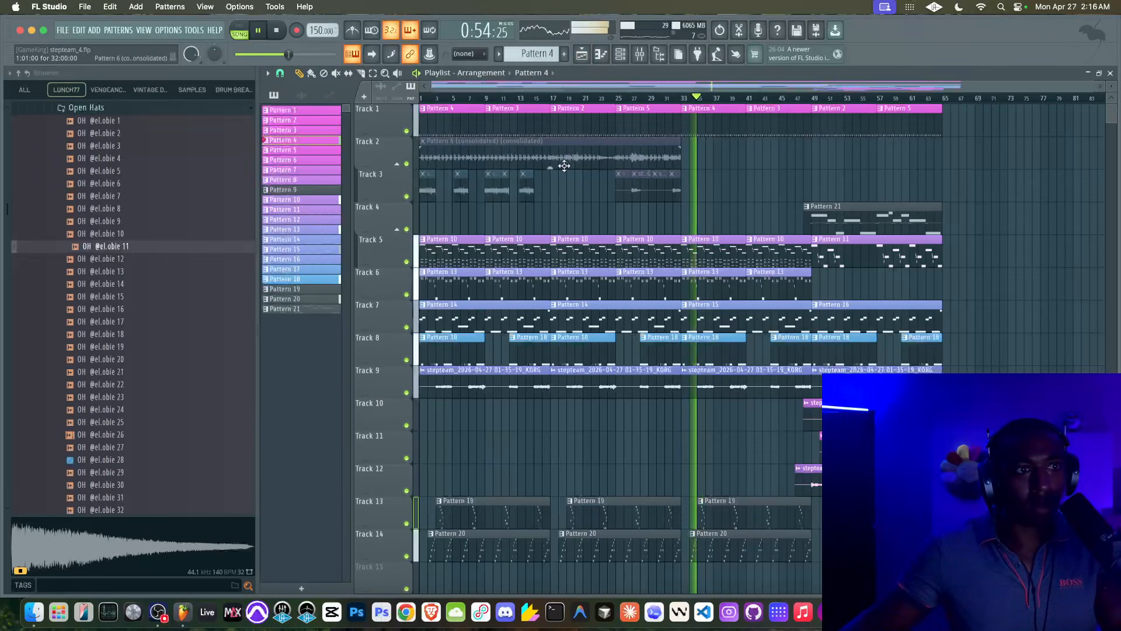
left_click(645, 58)
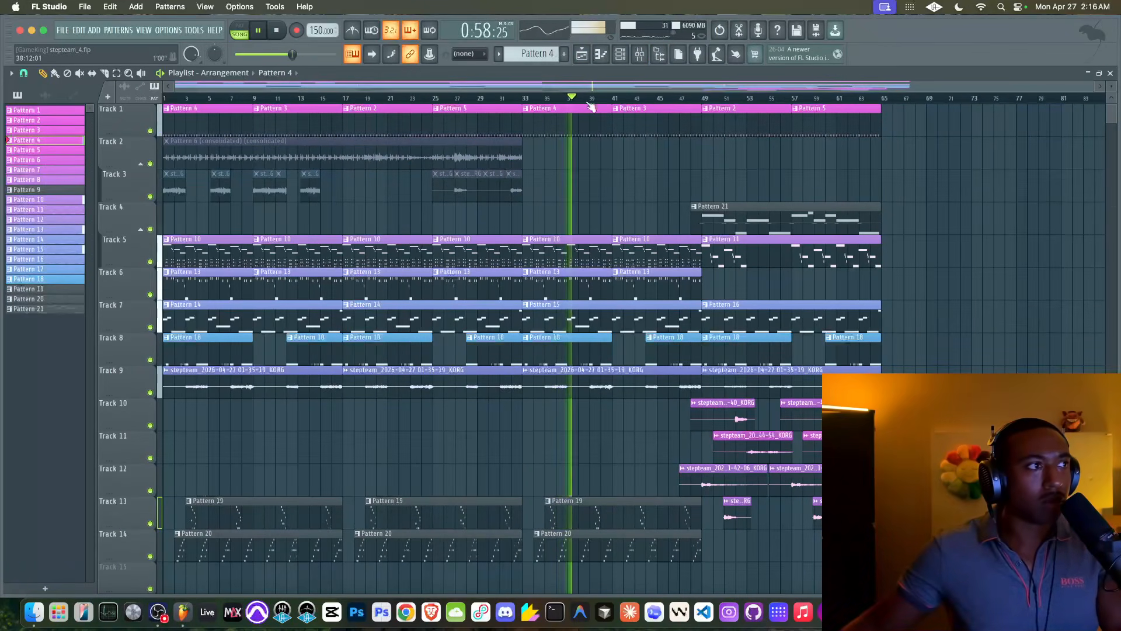
left_click(622, 58)
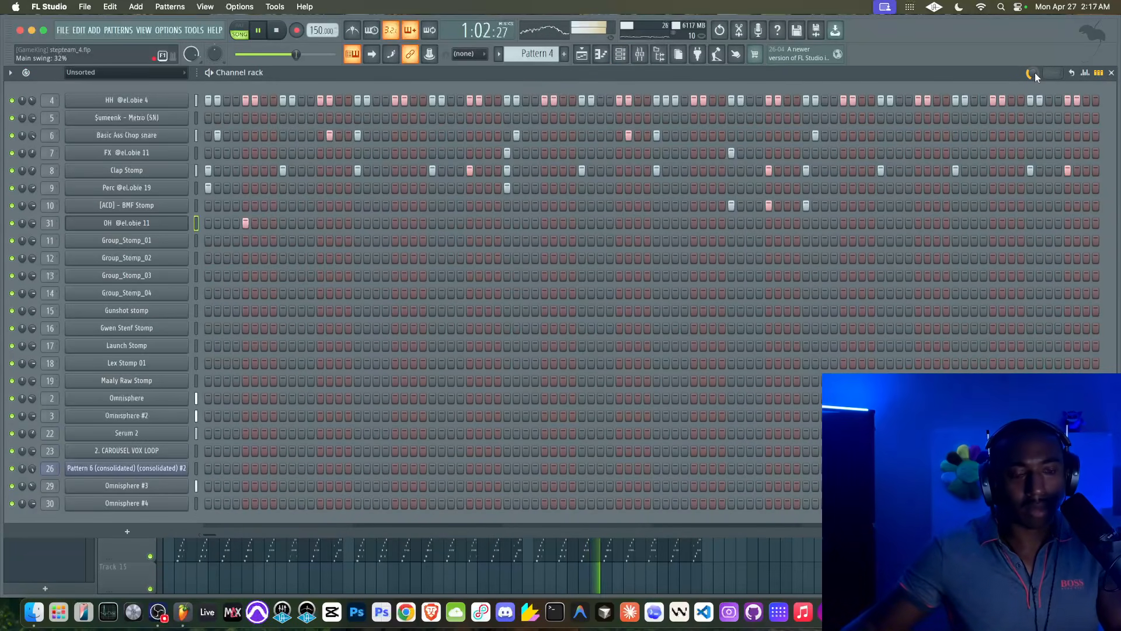
left_click(731, 550)
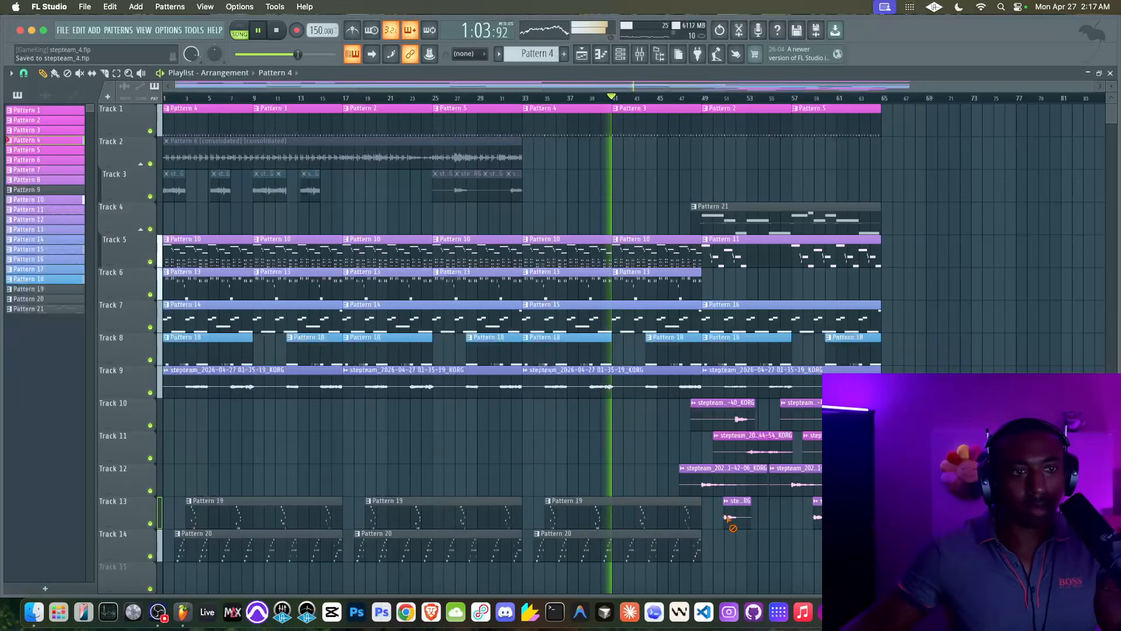
left_click(636, 59)
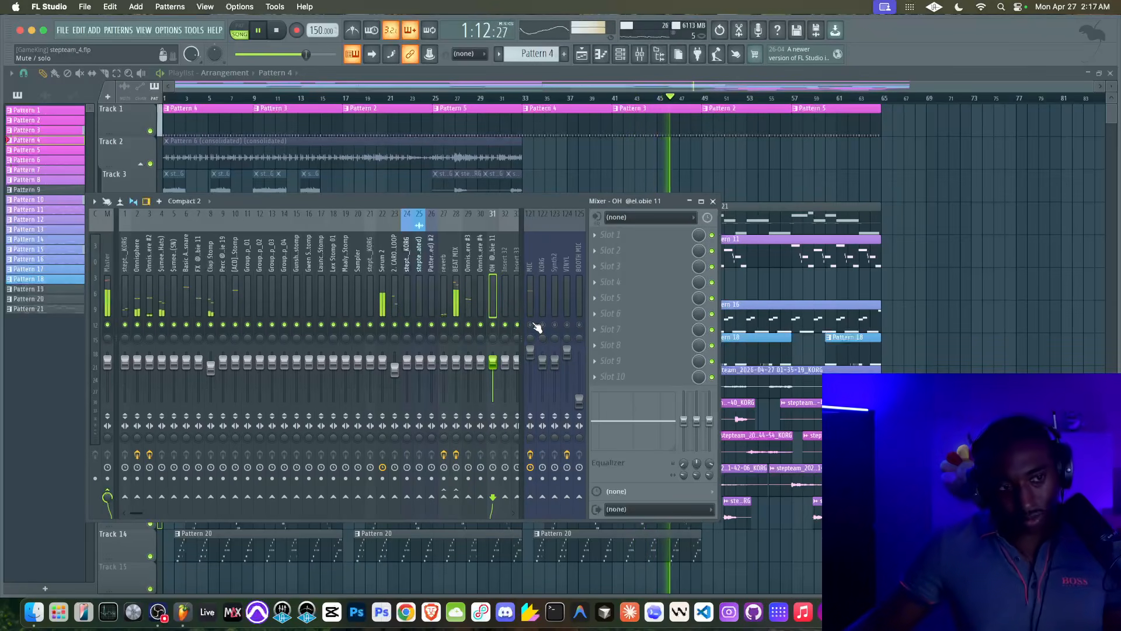
left_click(474, 286)
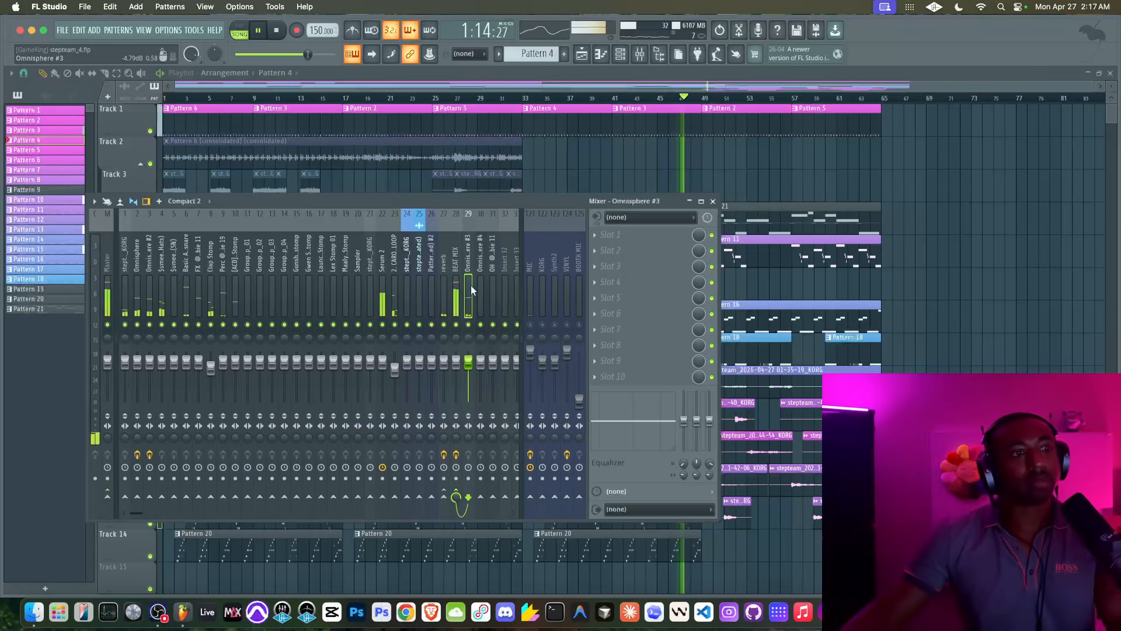
left_click(471, 290, "shift+super")
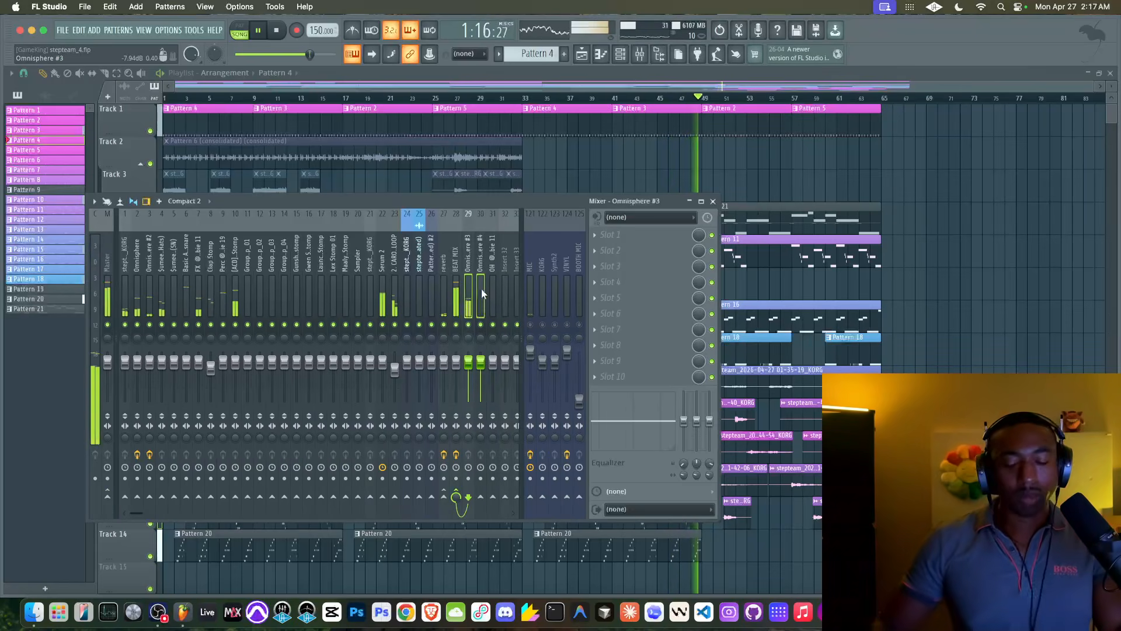
left_click(492, 295)
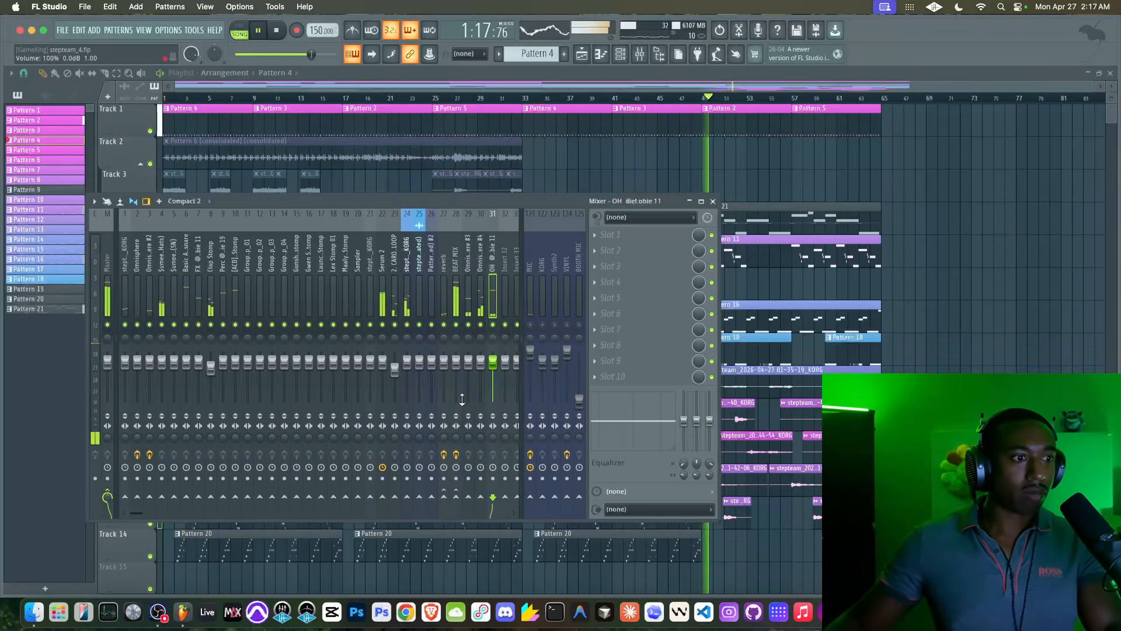
right_click(456, 496)
left_click(473, 510)
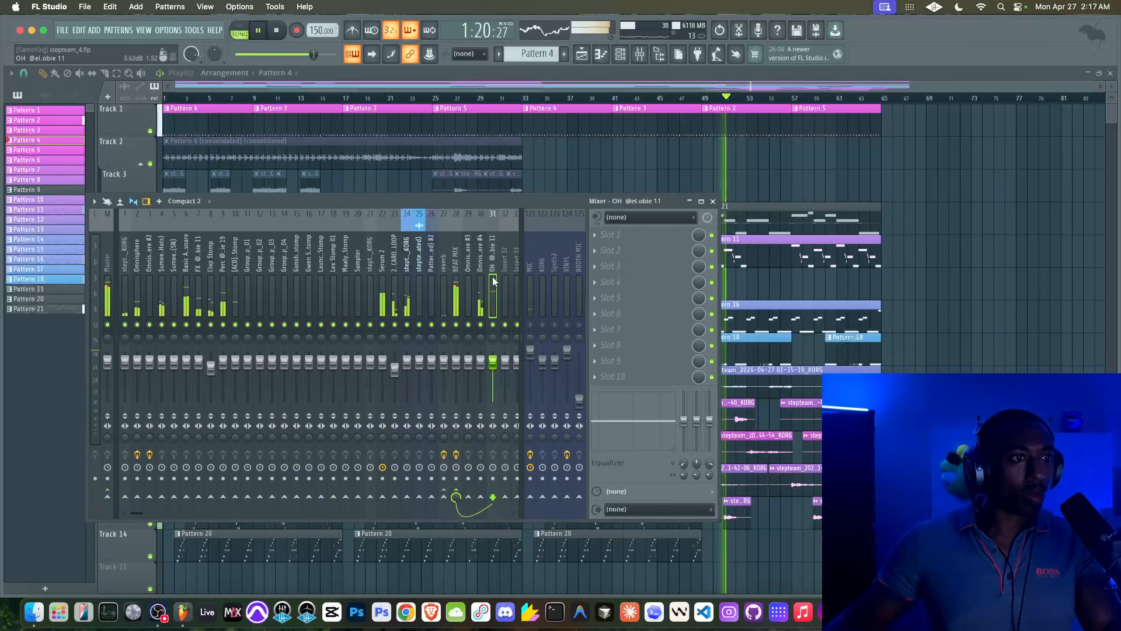
left_click(468, 287, "shift")
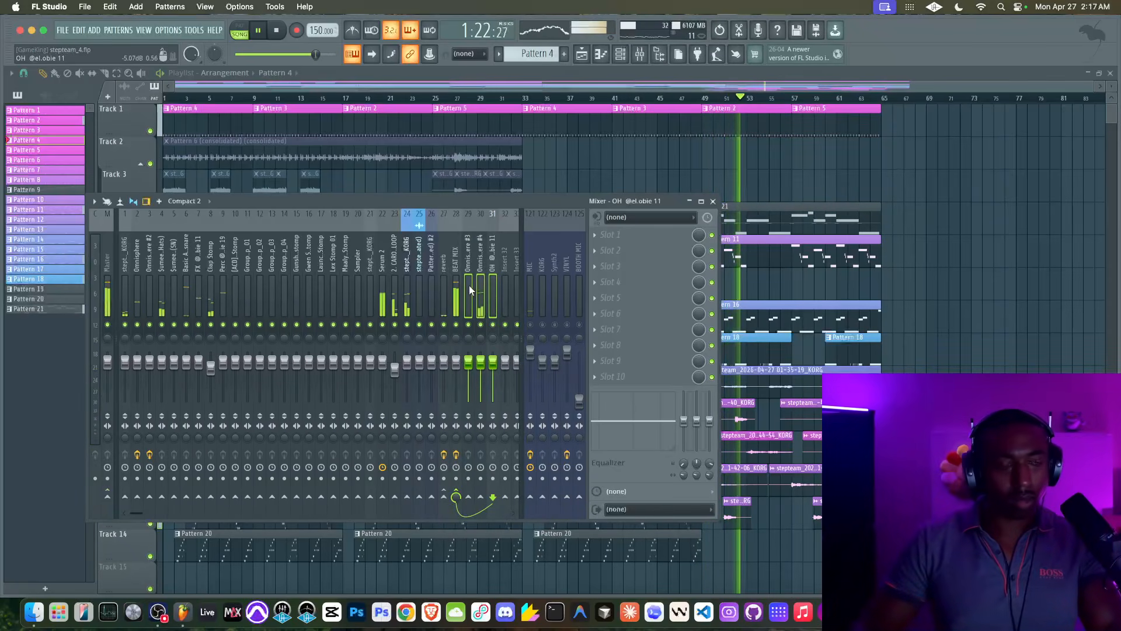
key("alt+Left")
left_click(468, 285)
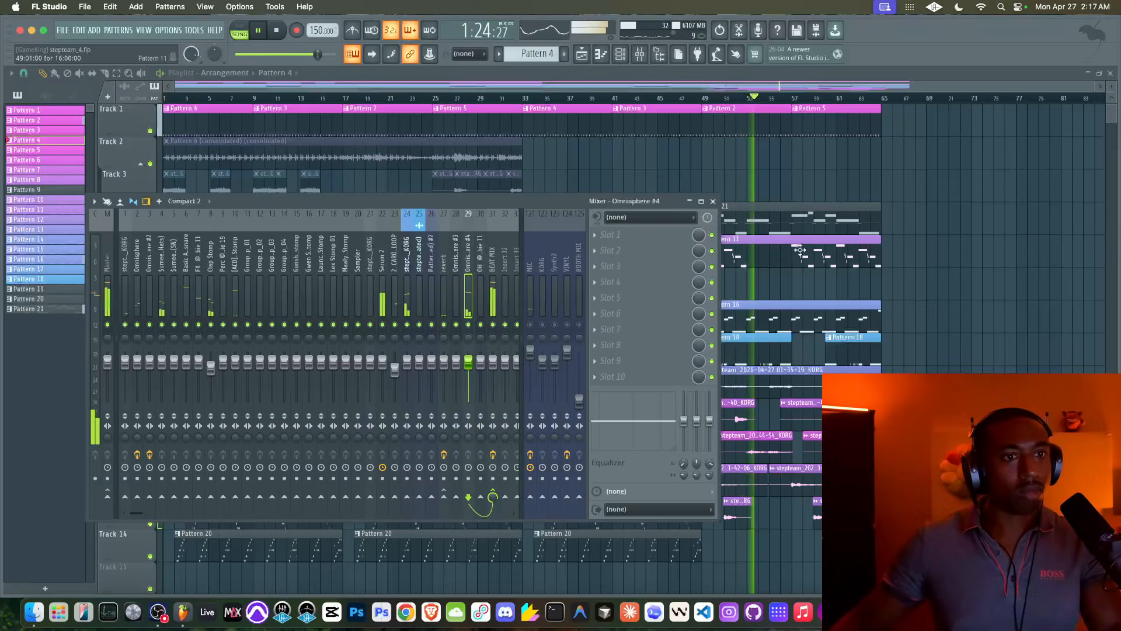
Open a new empty pattern and set the 2. CAROUSEL VOX LOOP channel's swing mix to about 33%
key("F9")
key("F6")
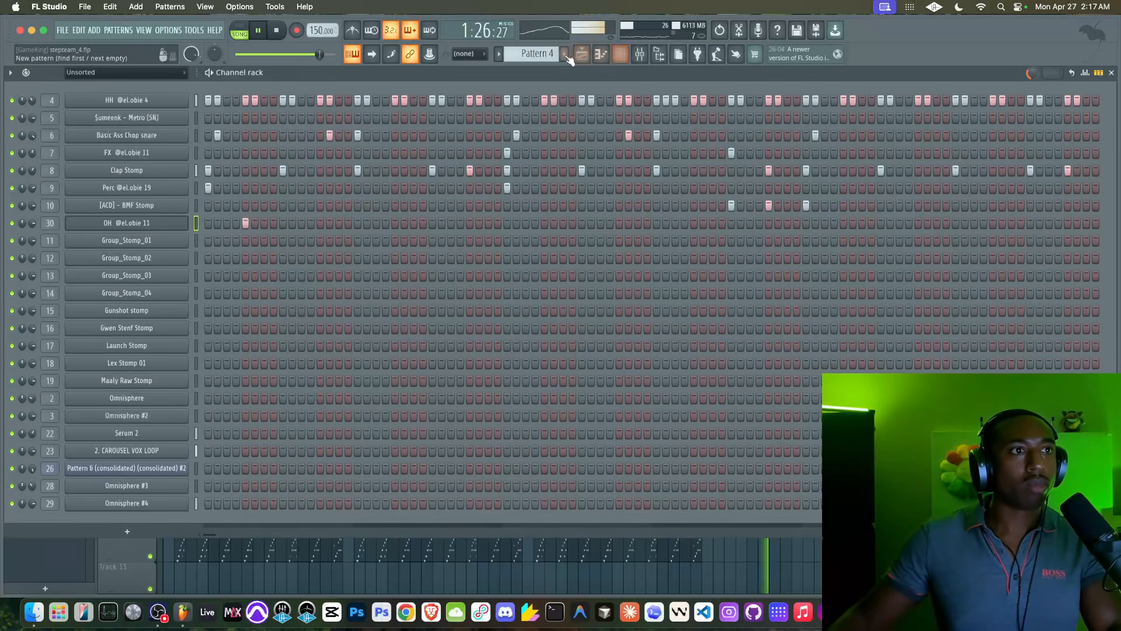
left_click(533, 53)
left_click(612, 60)
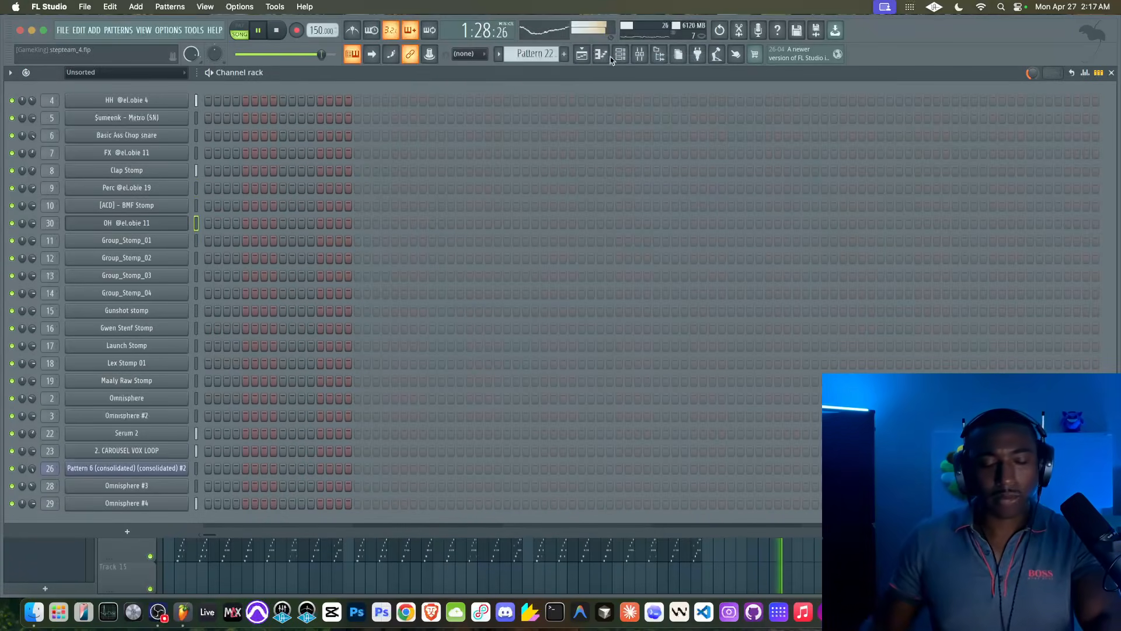
left_click(142, 451)
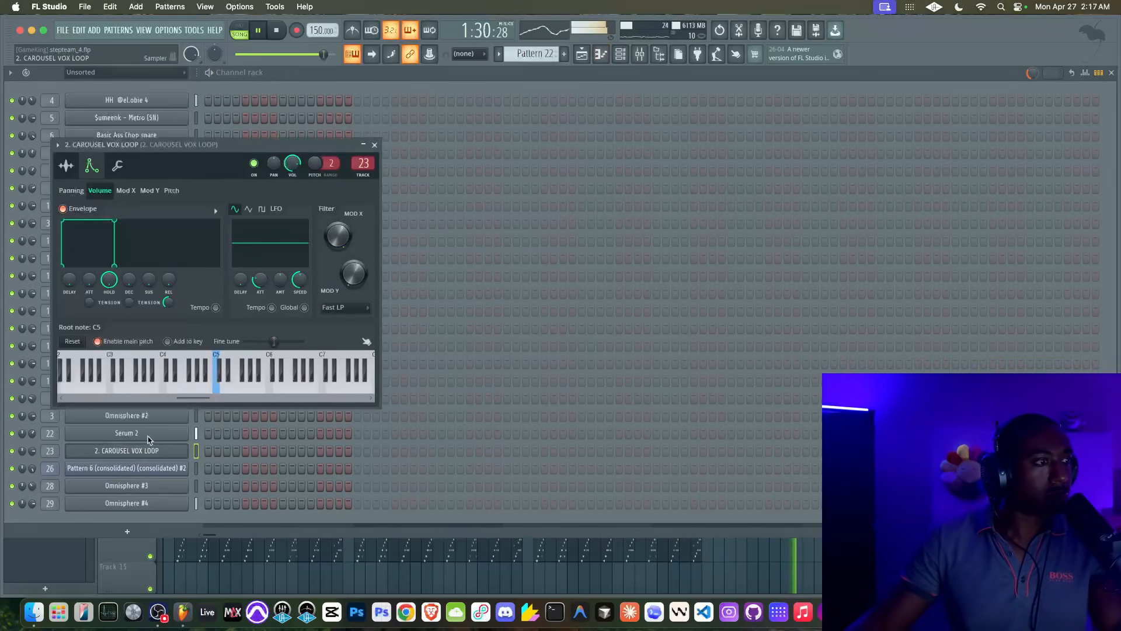
left_click(117, 166)
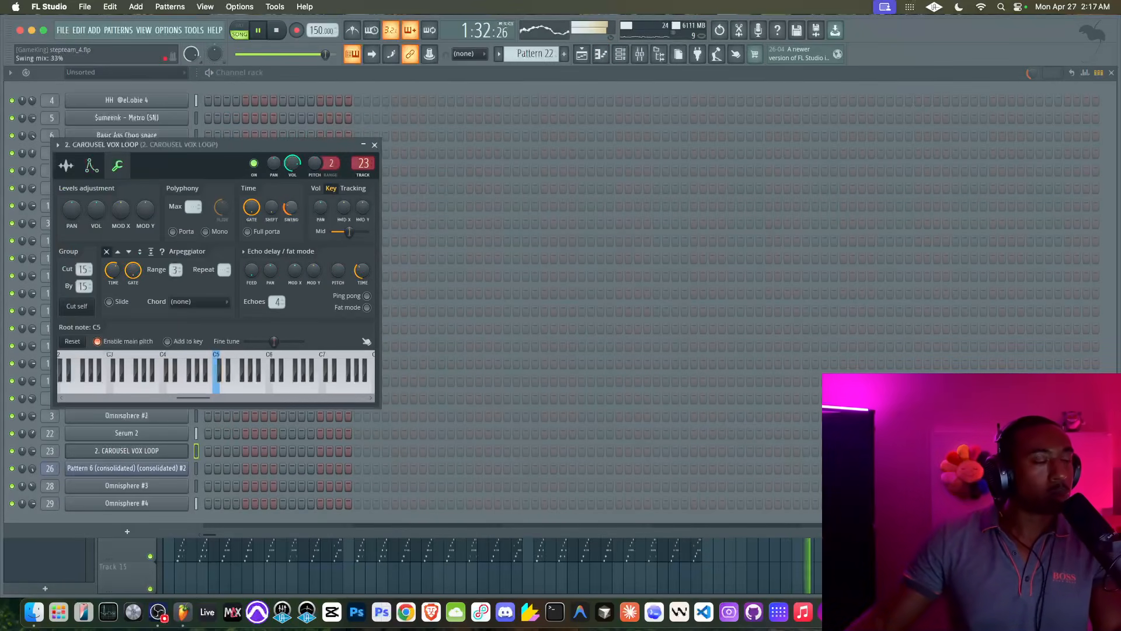
left_click(375, 145)
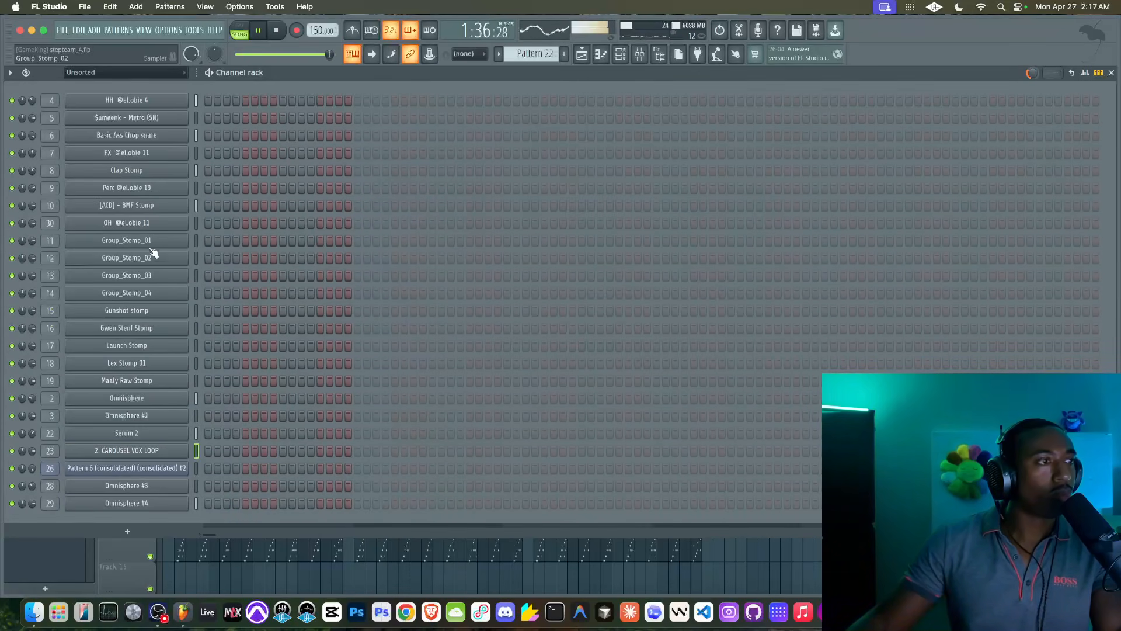
Recolour Patterns 19 to 21 in the playlist's pattern list with a gradient from light blue to purple
key("F5")
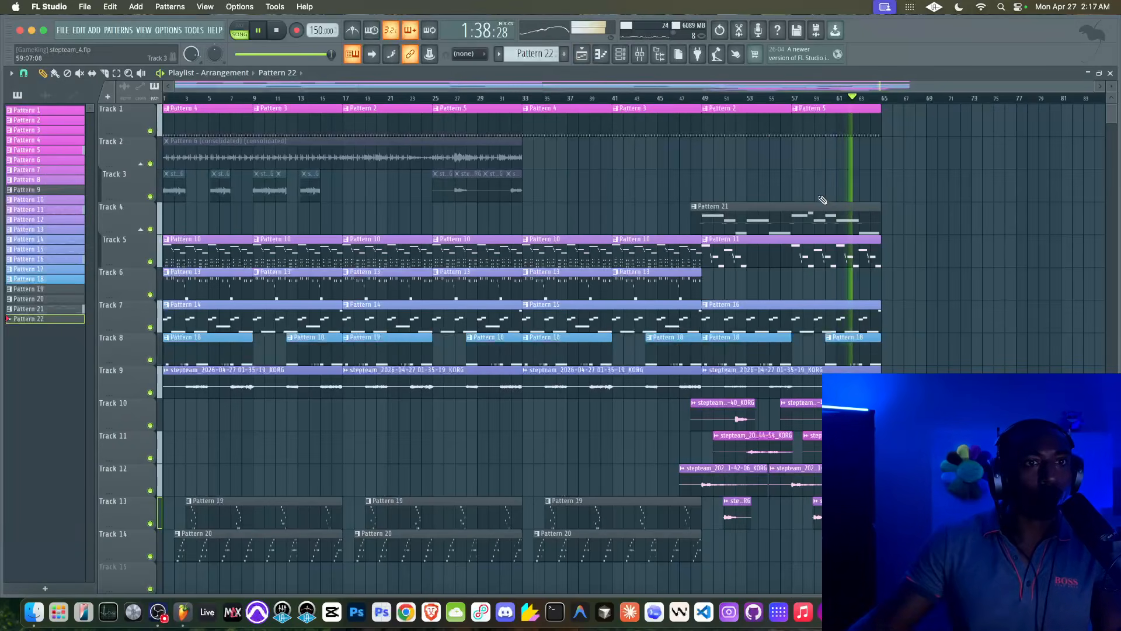
scroll(659, 146, "down", 1)
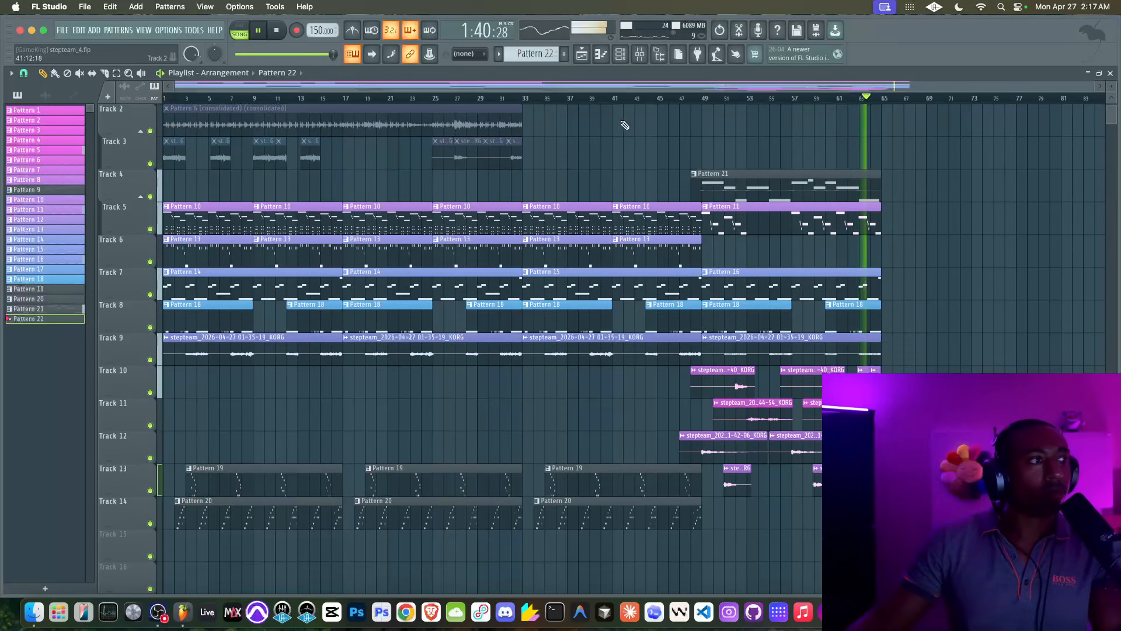
right_click(40, 290)
left_click(77, 342)
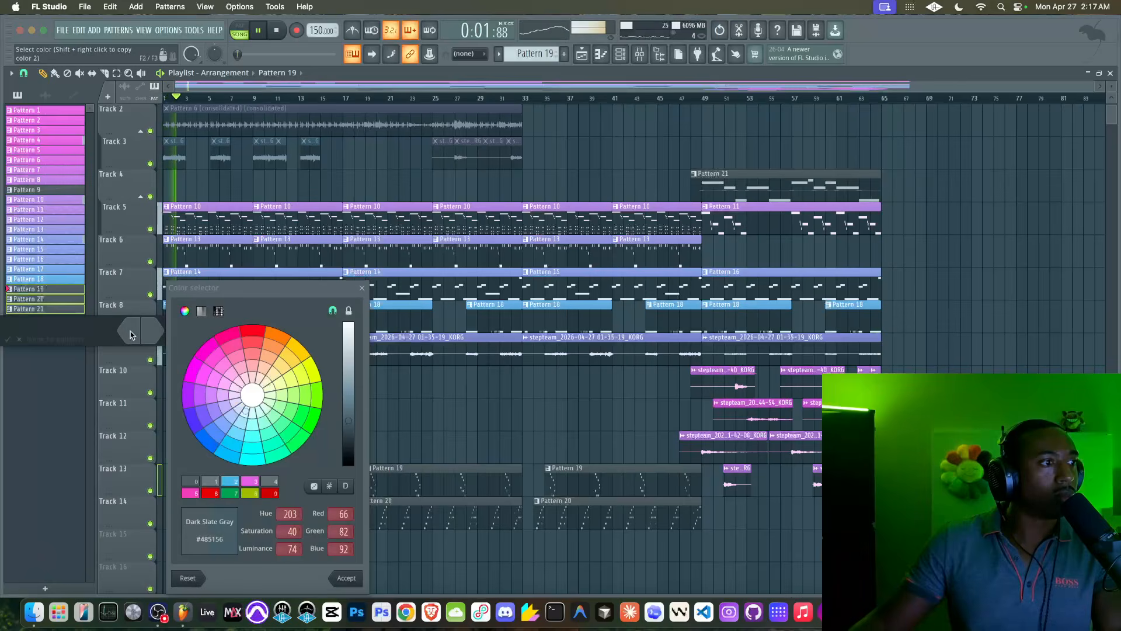
left_click(232, 481)
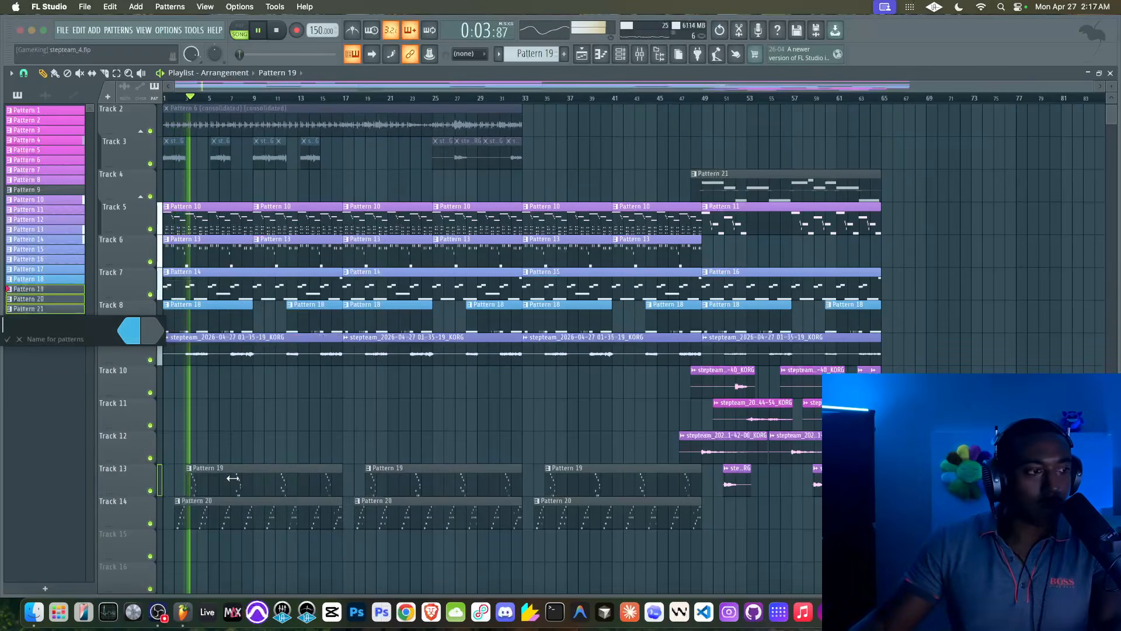
key("Return")
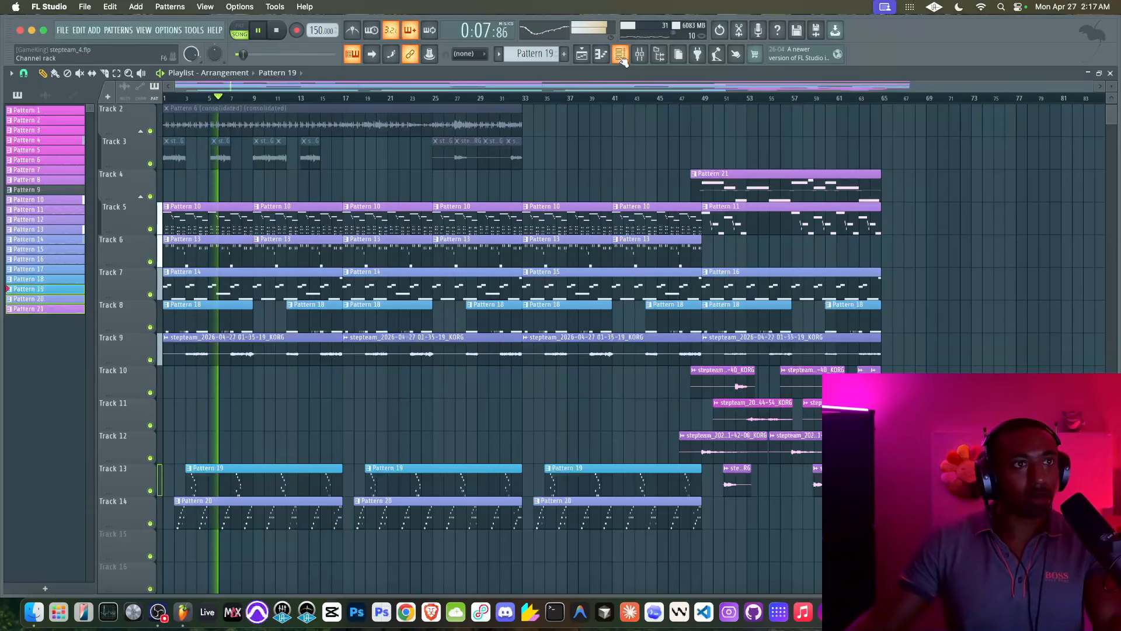
Raise the main swing amount in the channel rack and return to the playlist
key("F6")
right_click(1035, 73)
key("c")
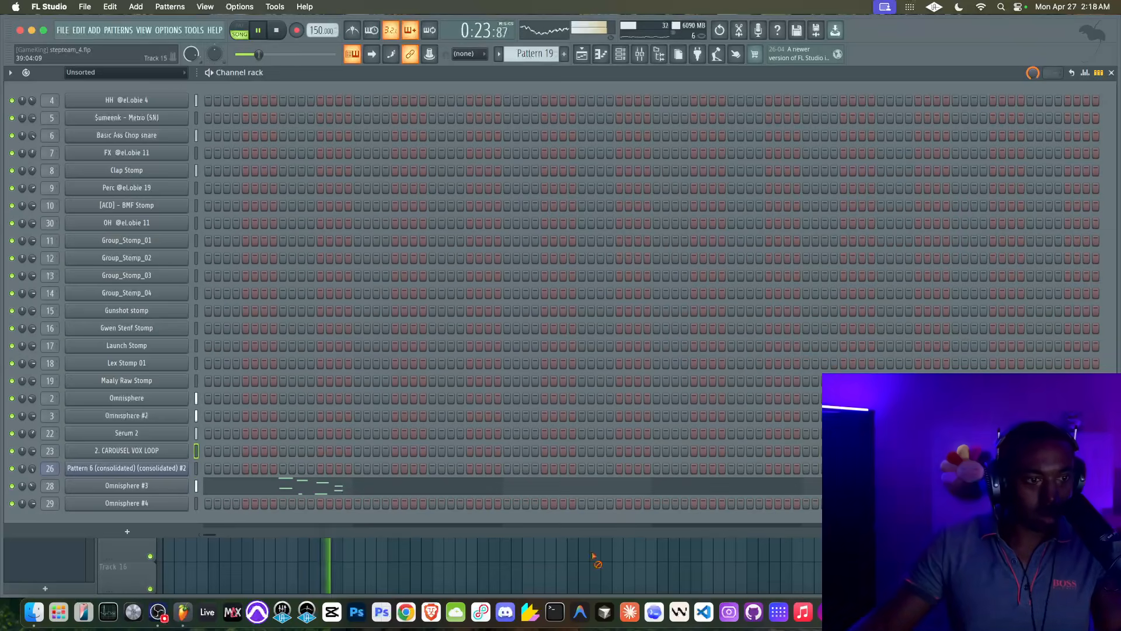
key("F6")
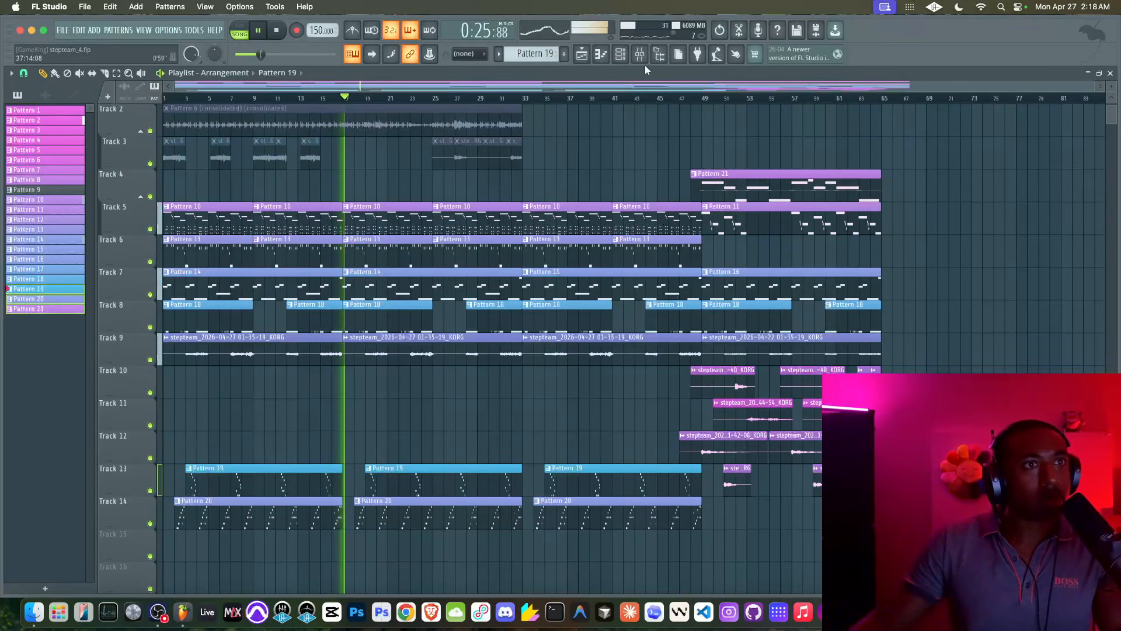
key("F9")
left_click(480, 363)
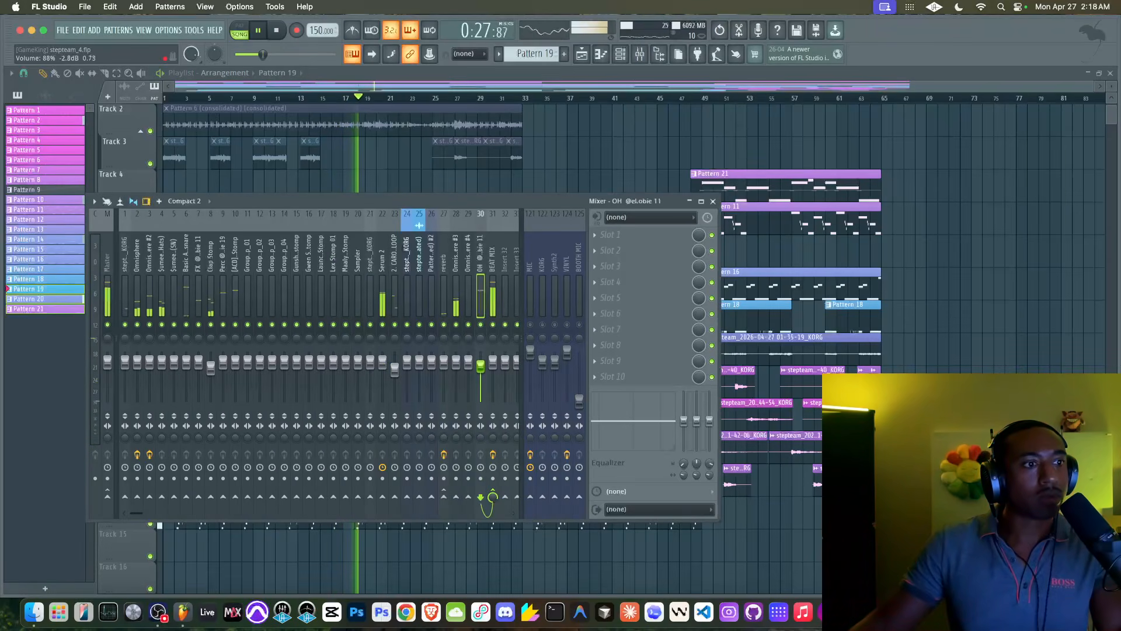
key("F9")
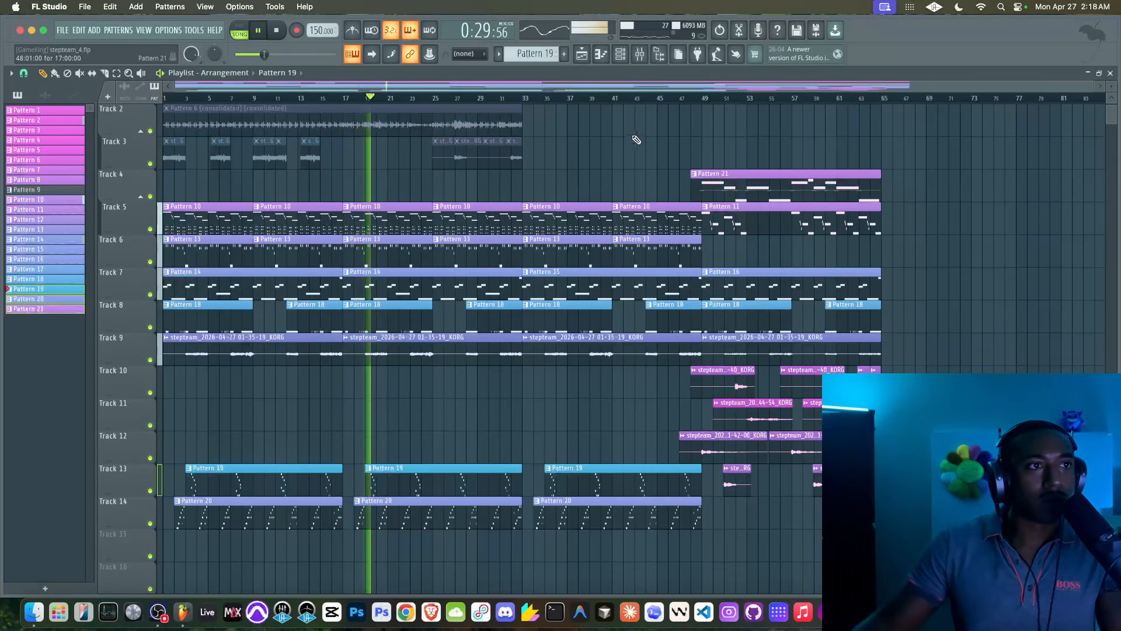
Open Busy Works Beats EQ 3 on the BEAT MIX track and switch its THD mode to Pentode
left_click(627, 57)
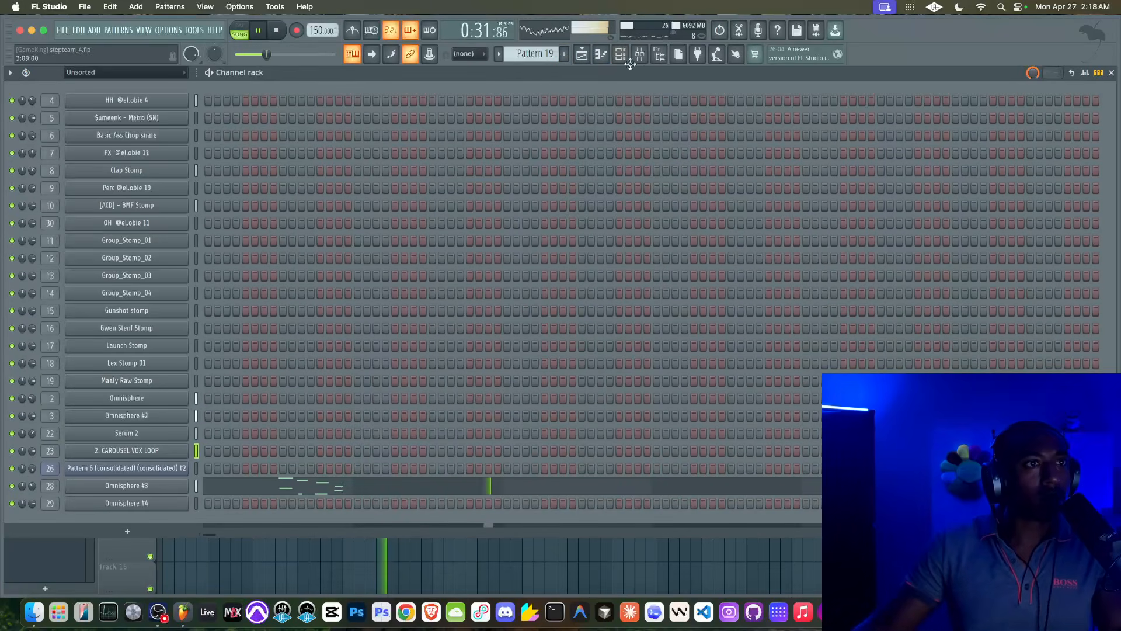
key("F9")
left_click(492, 292)
left_click(639, 234)
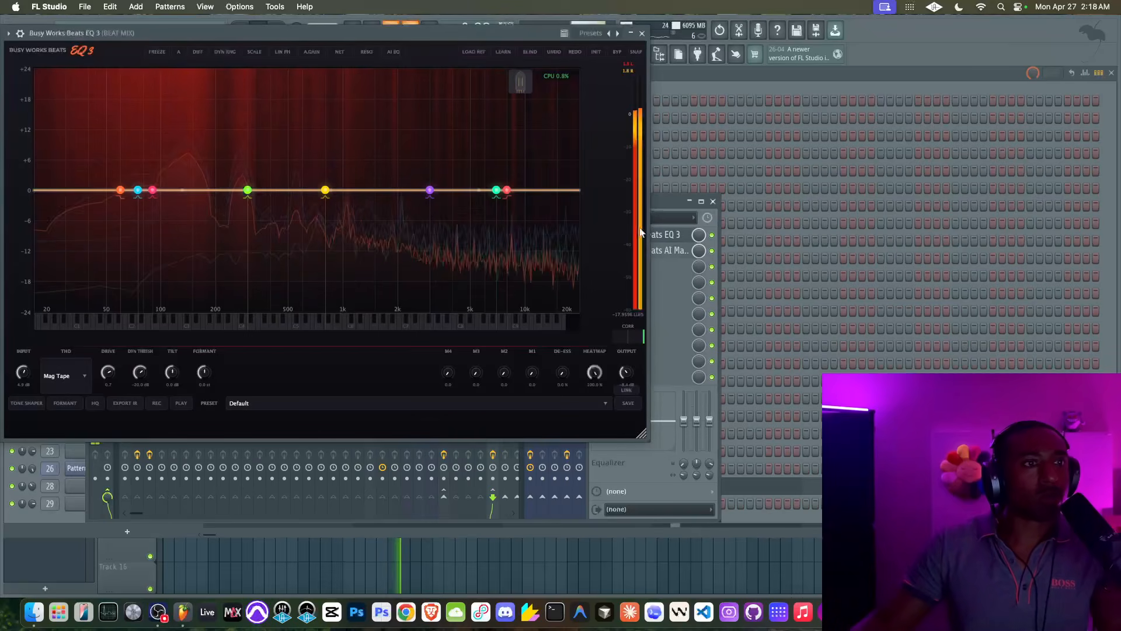
left_click(62, 376)
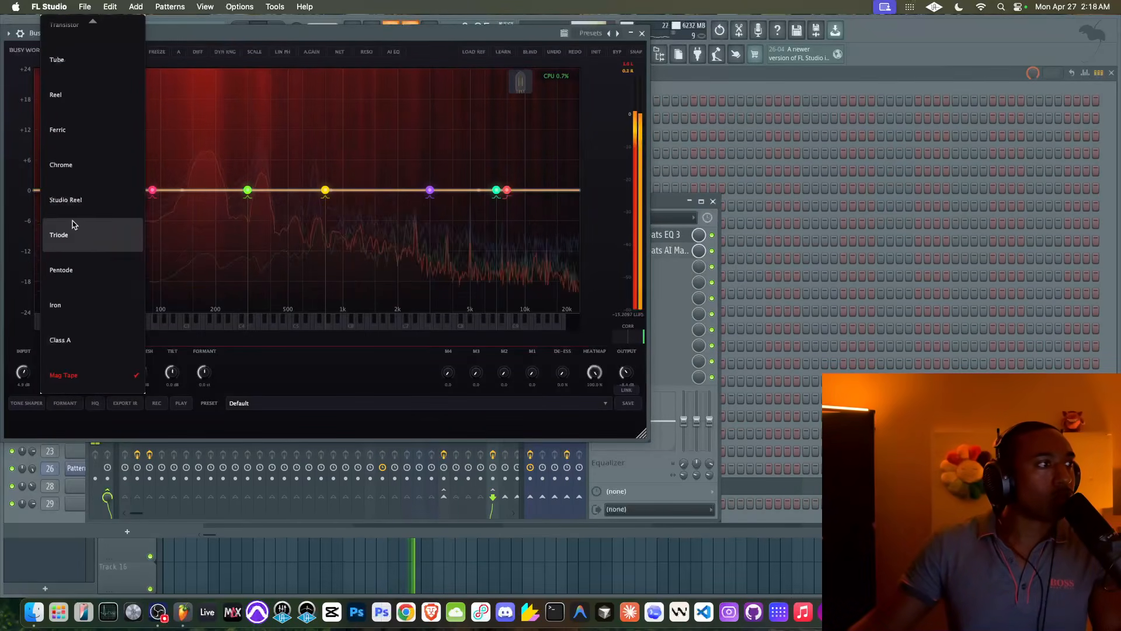
left_click(70, 280)
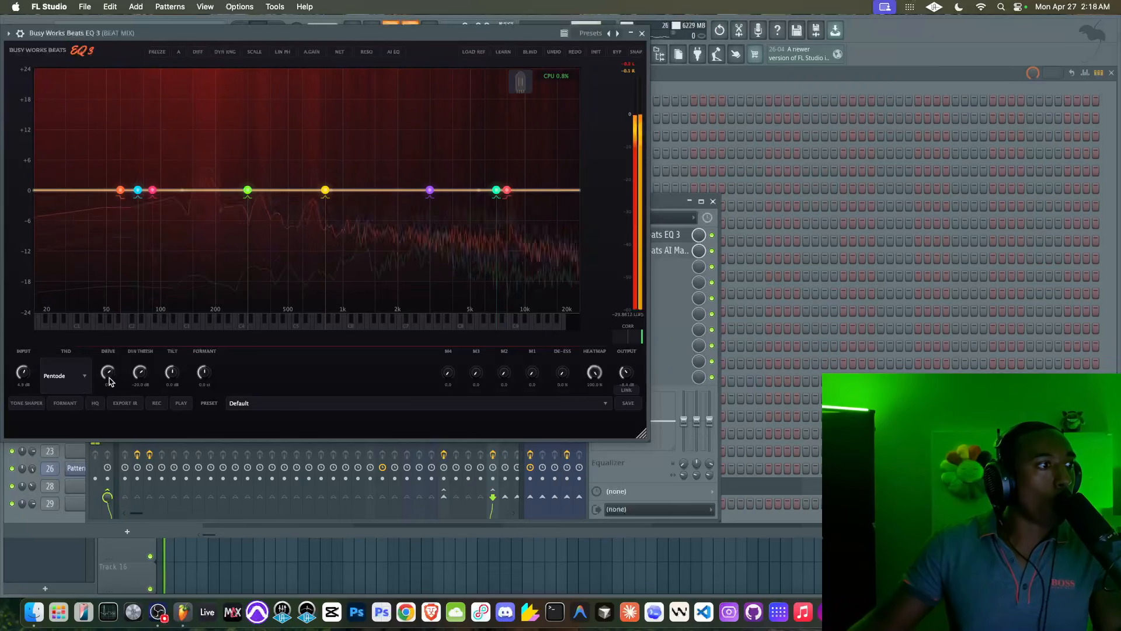
Try another THD mode in the BEAT MIX EQ, and set the mode to Chrome
left_click(78, 379)
left_click(78, 345)
left_click(75, 379)
left_click(83, 265)
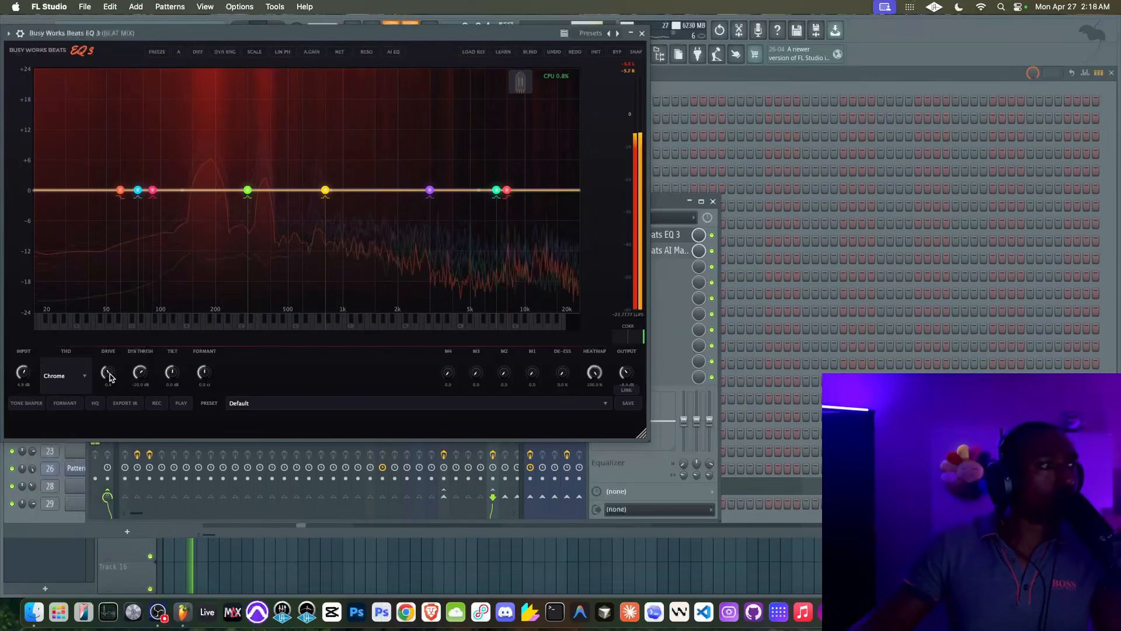
Audition the EQ's British, Mastering, Sonics and Polished THD modes and settle on Dense
left_click(75, 366)
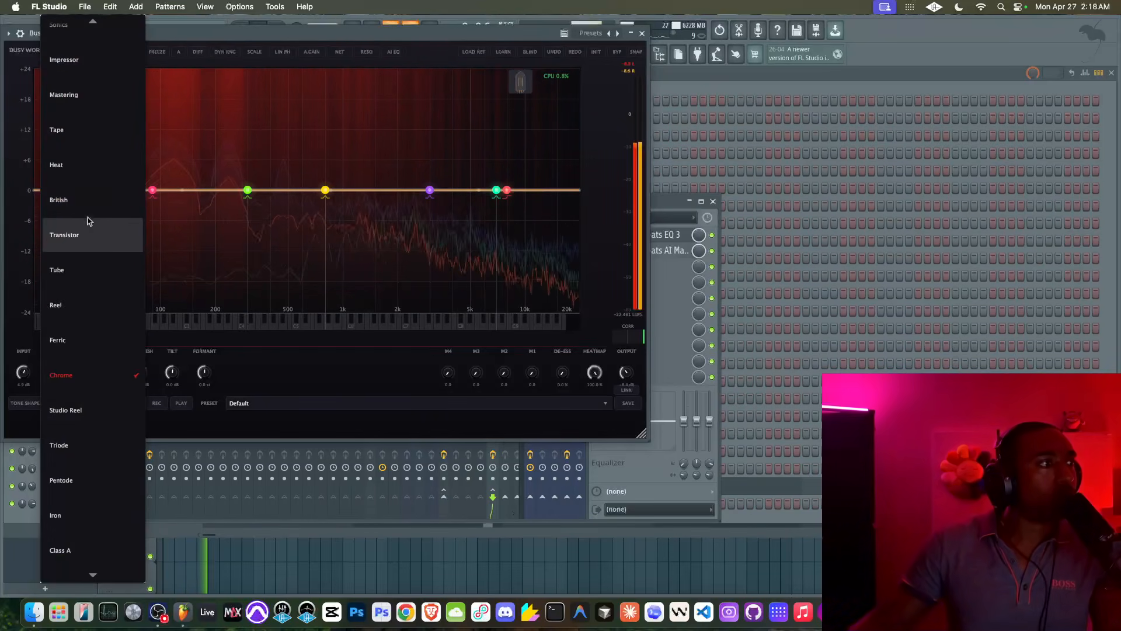
left_click(81, 303)
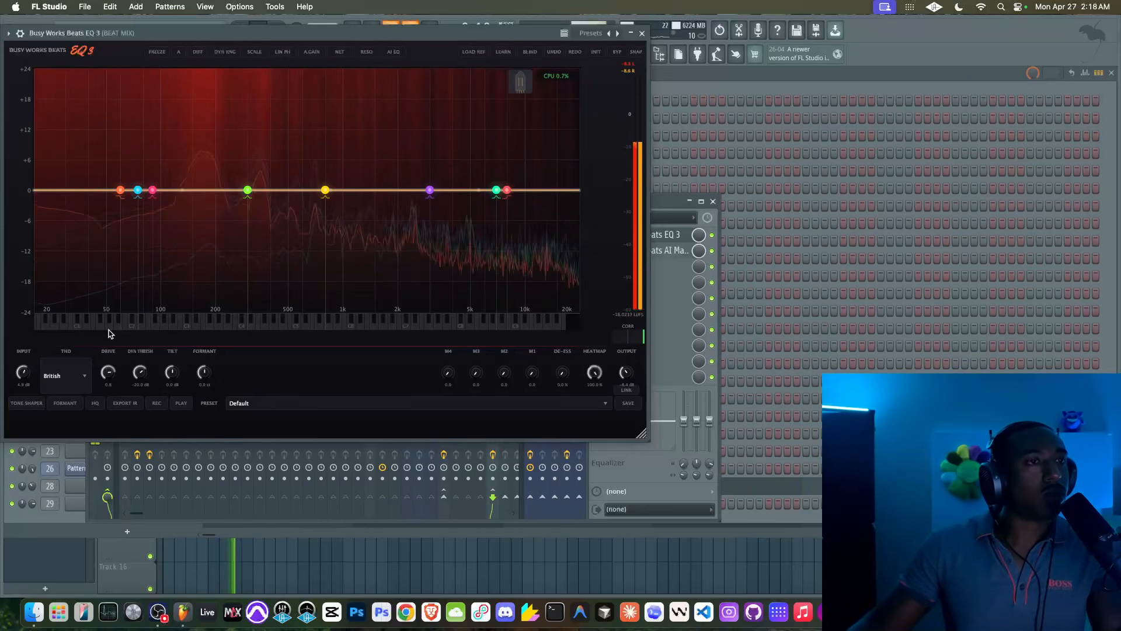
left_click(86, 371)
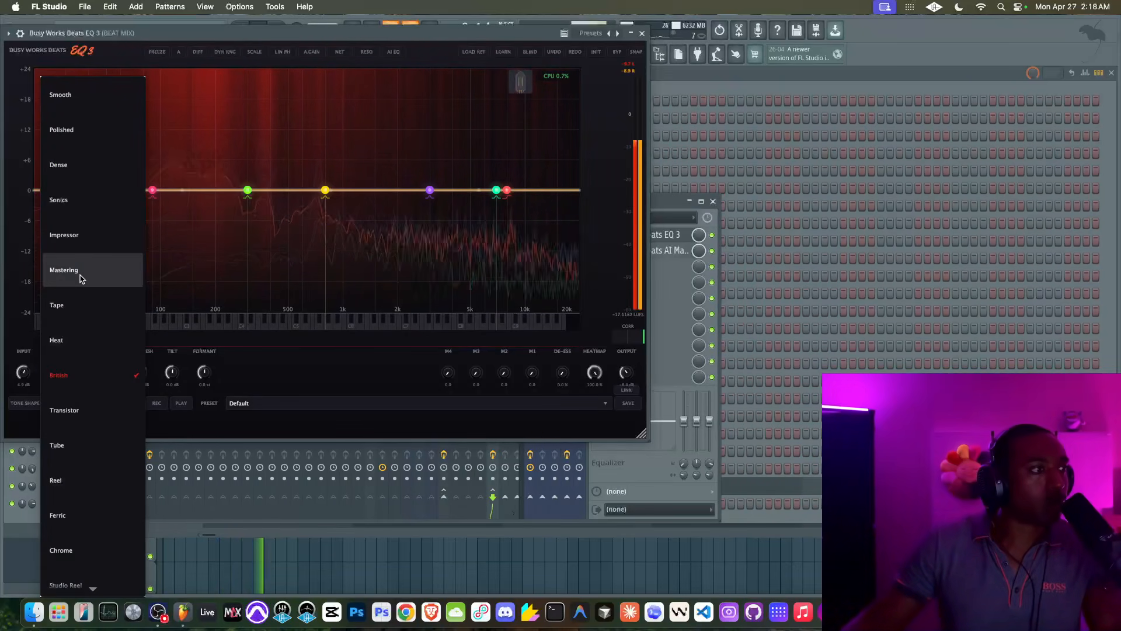
left_click(81, 279)
left_click(81, 374)
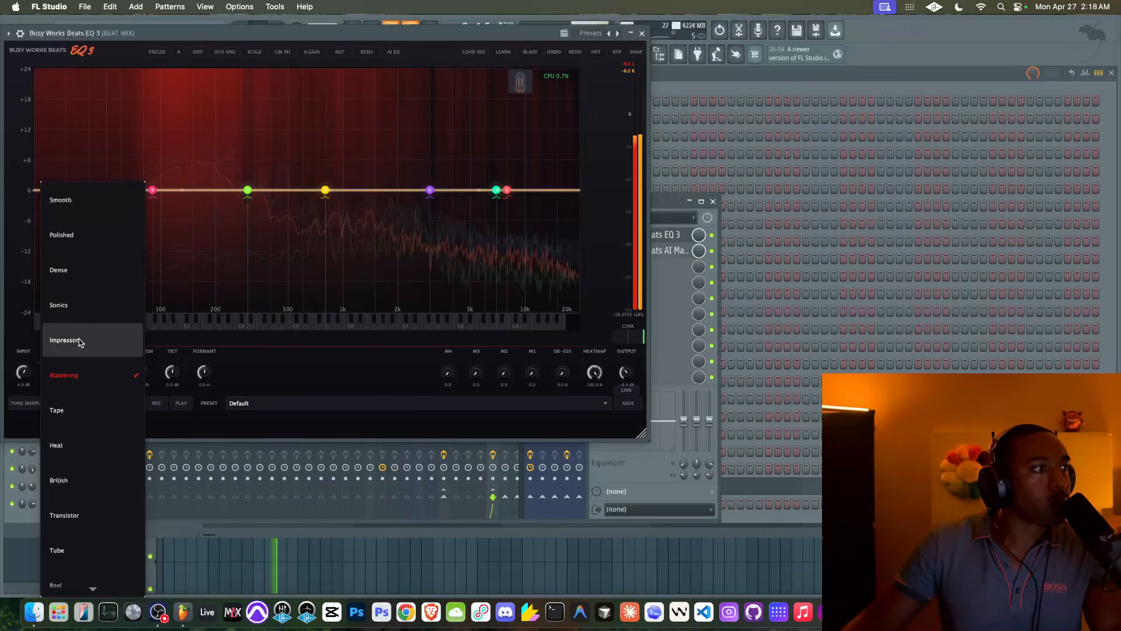
left_click(76, 305)
left_click(84, 374)
left_click(73, 305)
left_click(86, 374)
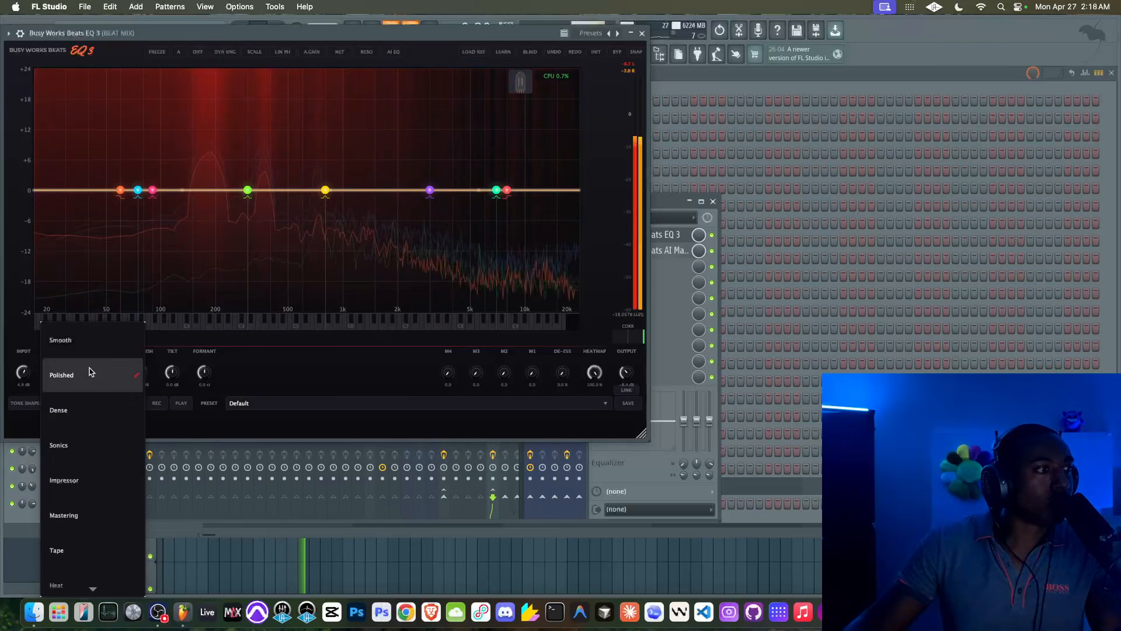
left_click(78, 405)
left_click(74, 374)
left_click(74, 374)
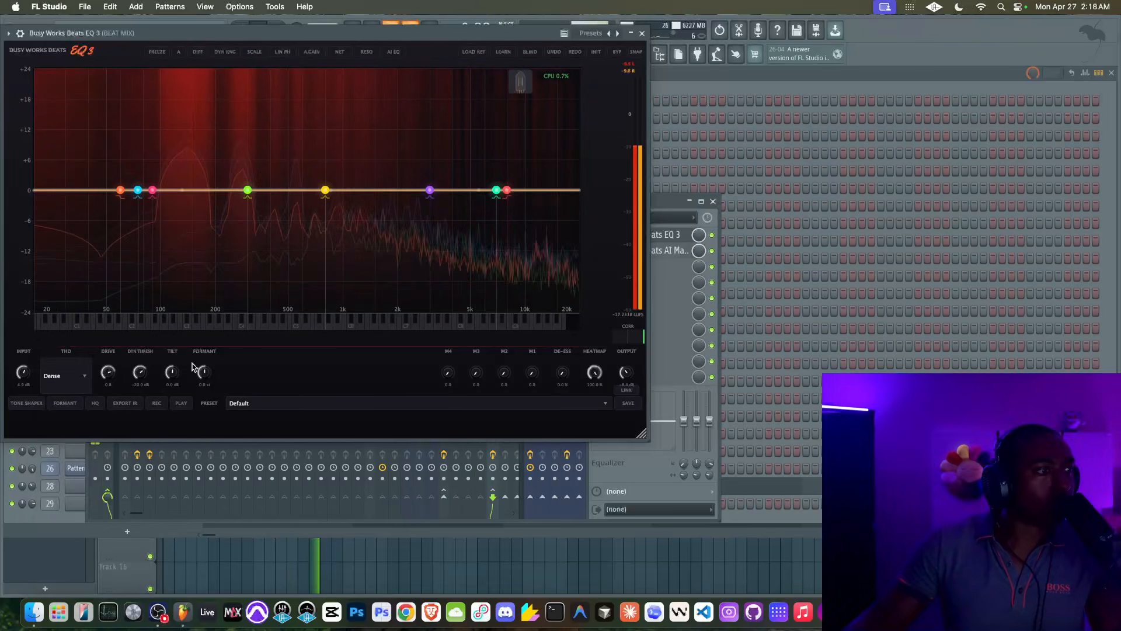
Try the Mag Tape THD mode in the EQ and restore Dense
left_click(75, 375)
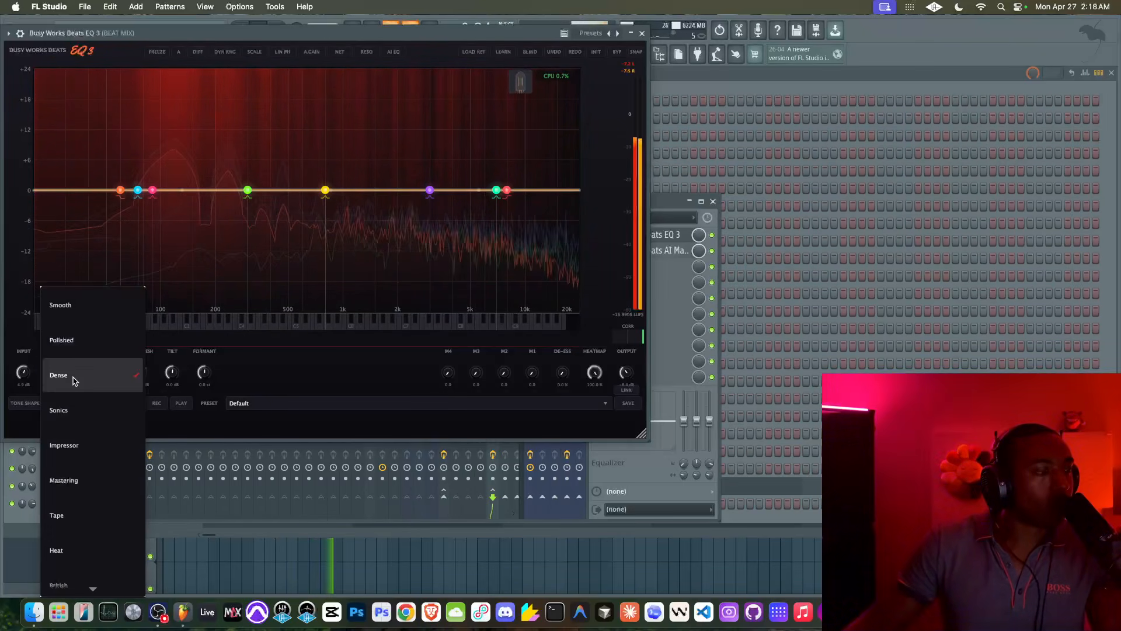
scroll(75, 375, "up", 5)
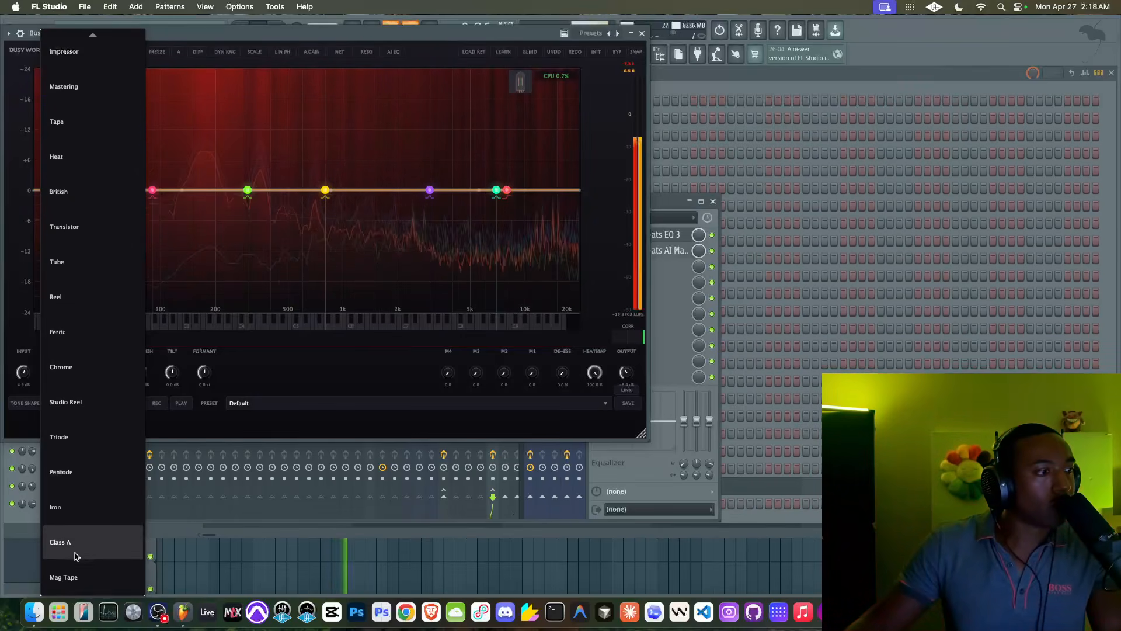
left_click(275, 357)
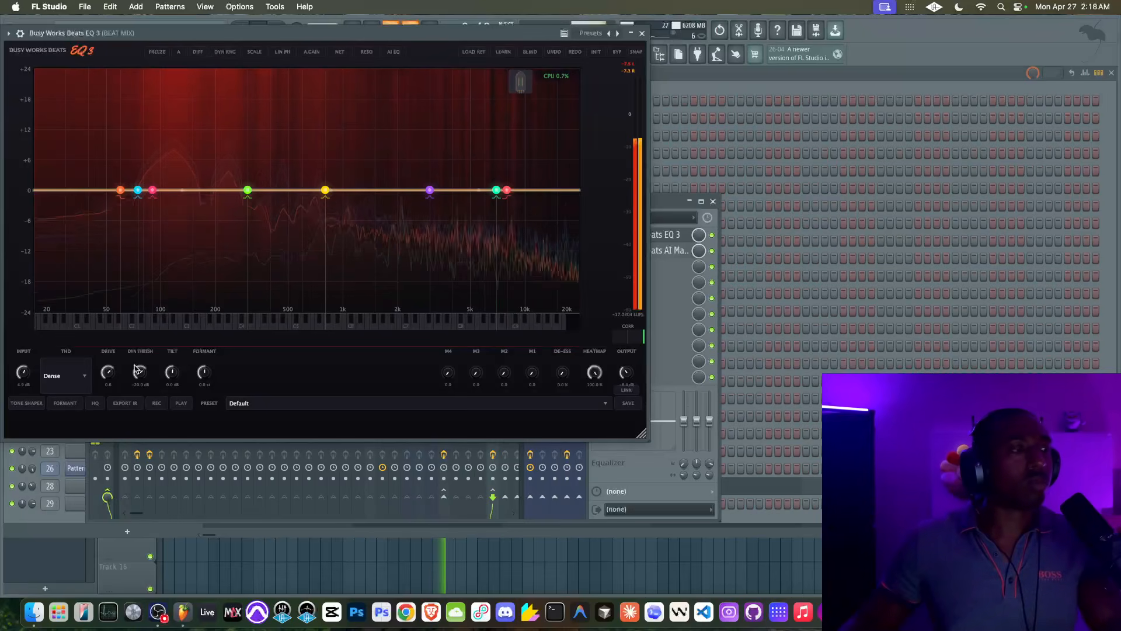
left_click(76, 386)
scroll(75, 353, "down", 5)
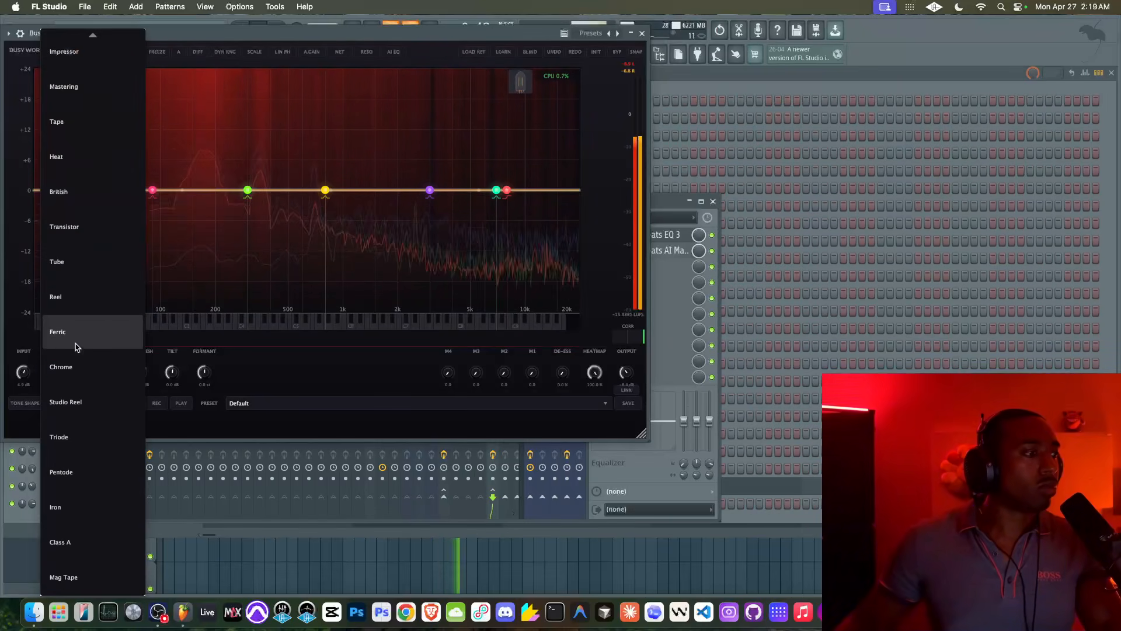
left_click(75, 569)
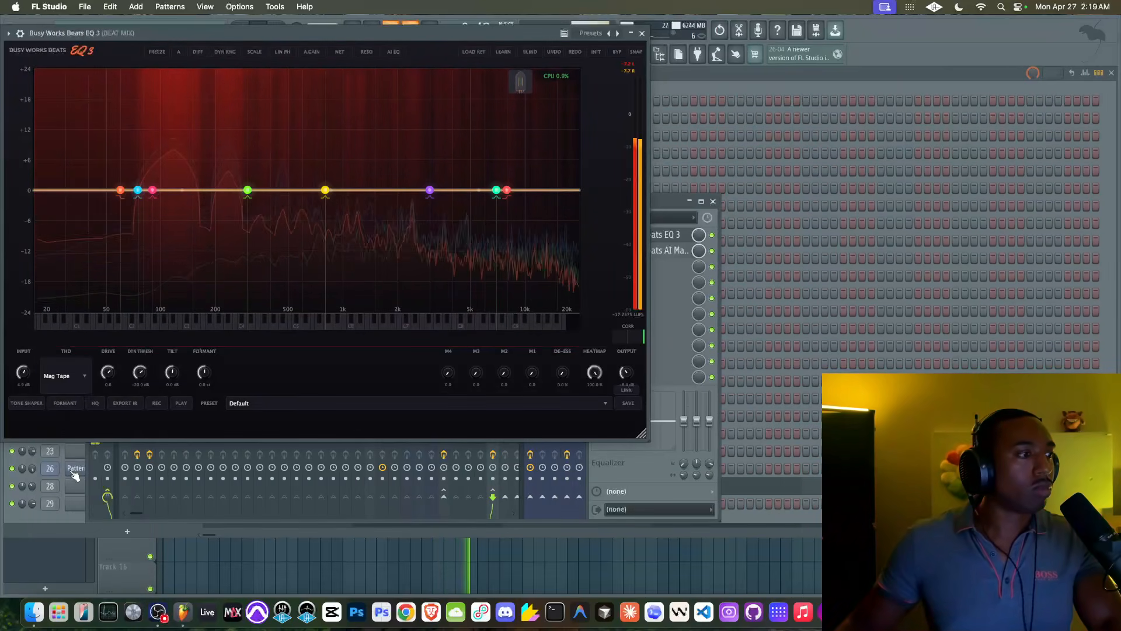
left_click(76, 374)
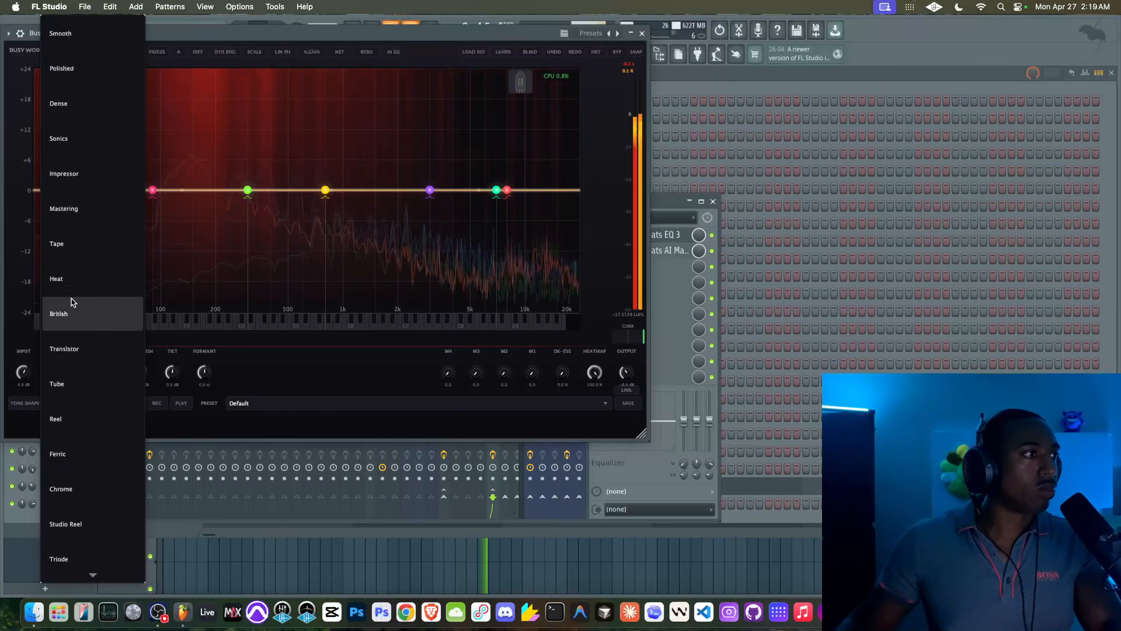
left_click(86, 105)
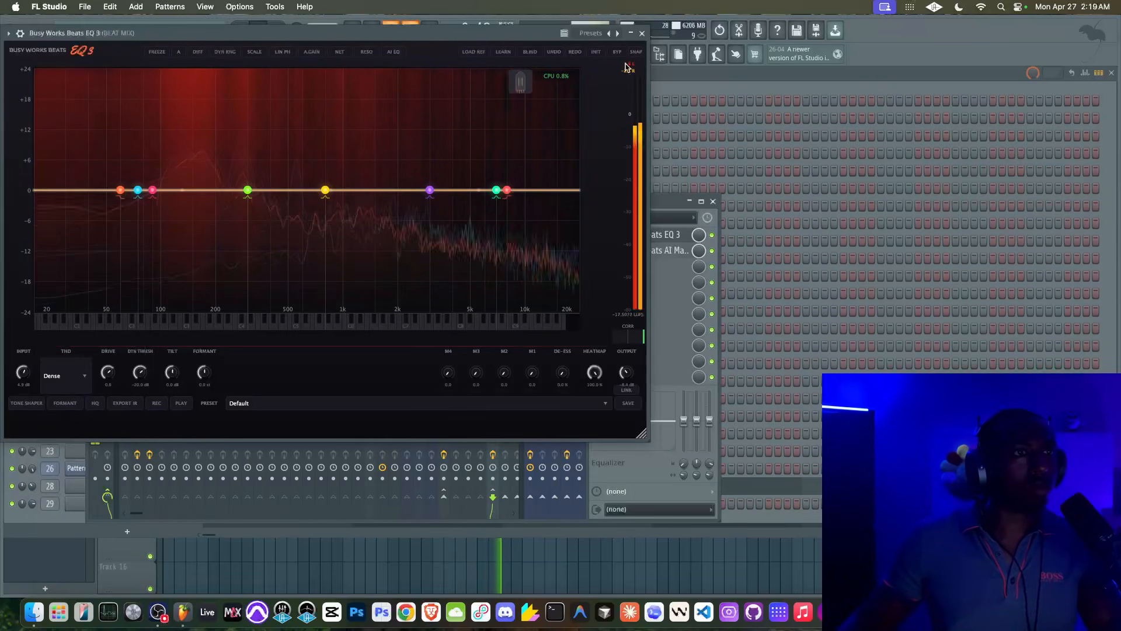
In the BEAT MIX track's AI mastering plug-in, set the stereo width to 148.5 and the adjacent bass value to 100
left_click(642, 33)
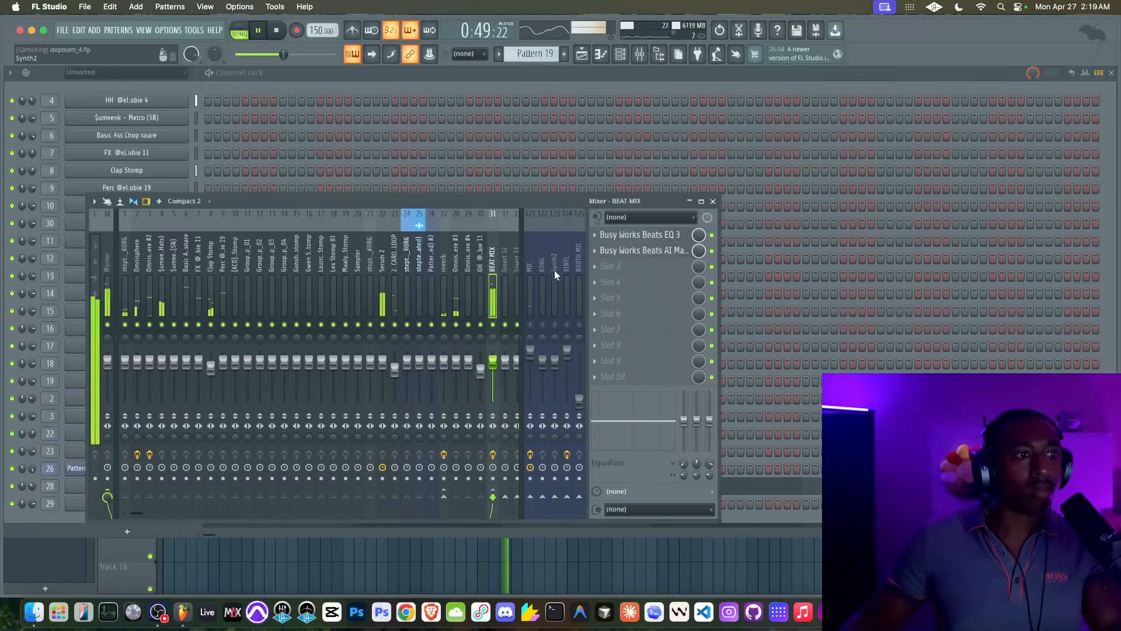
left_click(660, 251)
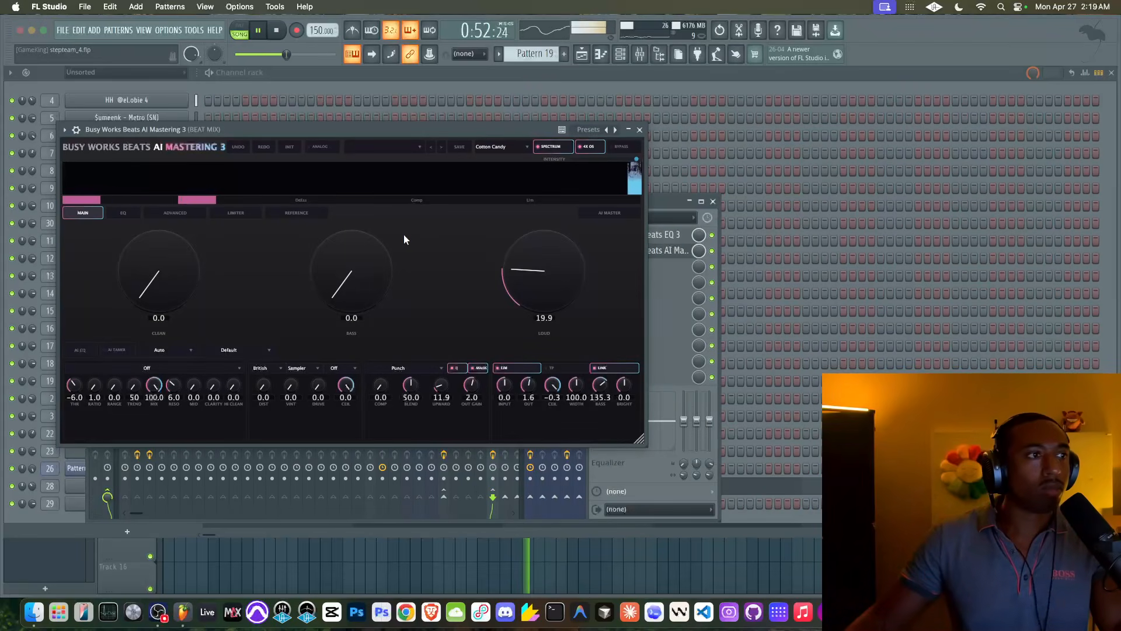
mouse_move(576, 385)
left_mouse_down()
mouse_move(581, 367)
mouse_move(566, 373)
left_mouse_up()
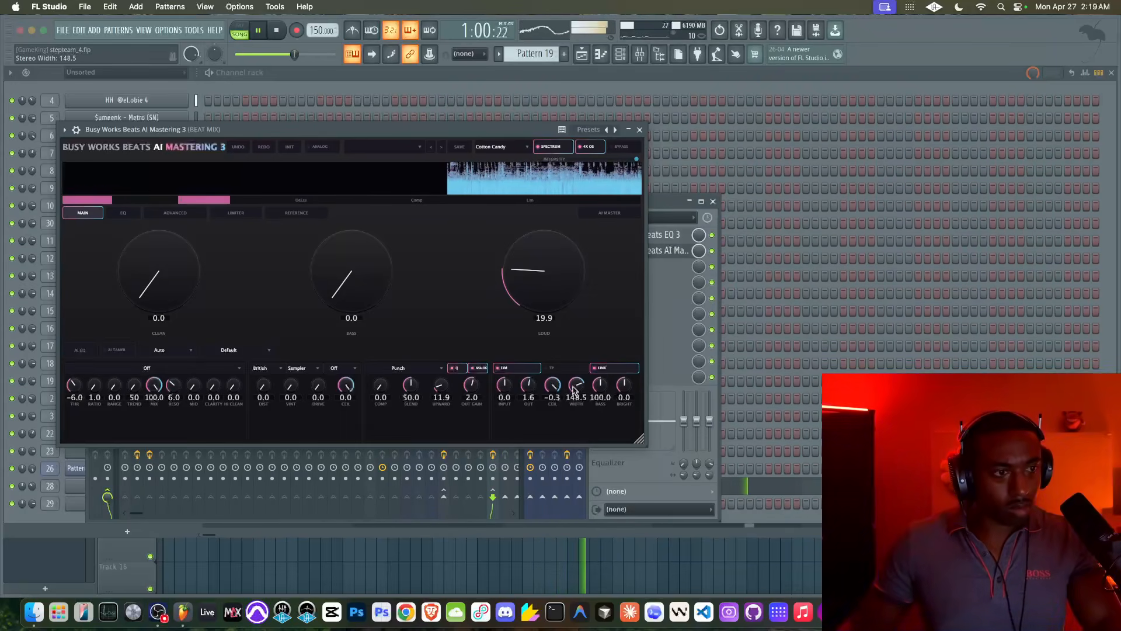
left_click(639, 129)
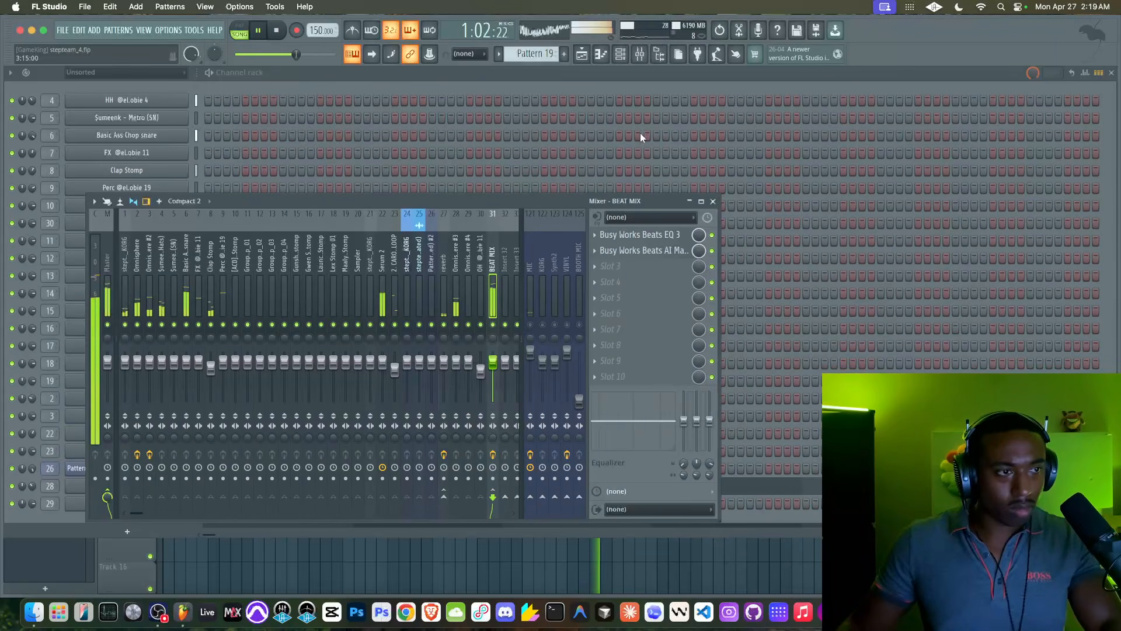
On playlist Track 14, delete the Pattern 20 clip at bar 34 and place a Pattern 20 clip at bar 50
left_click(581, 54)
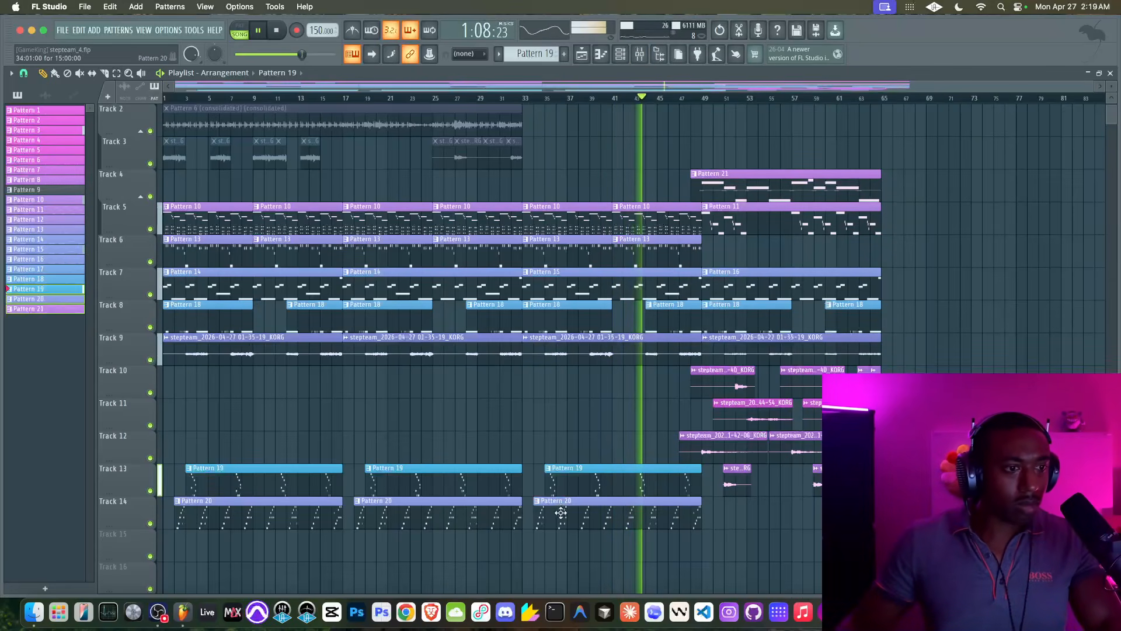
right_click(583, 516)
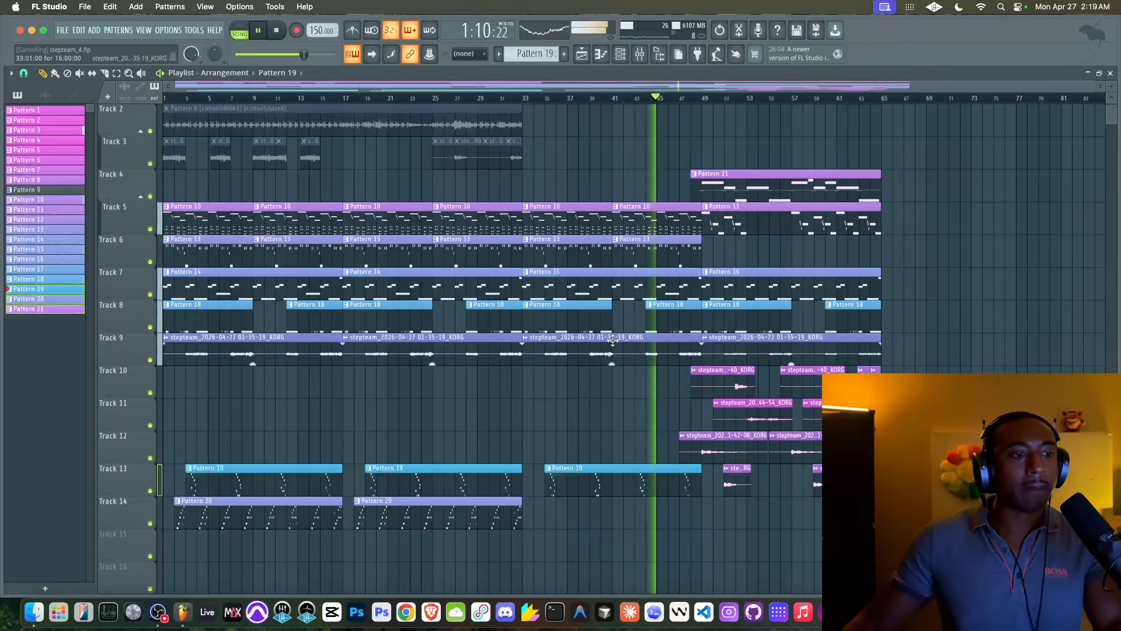
left_click(420, 513)
left_click_drag(419, 512, 765, 515)
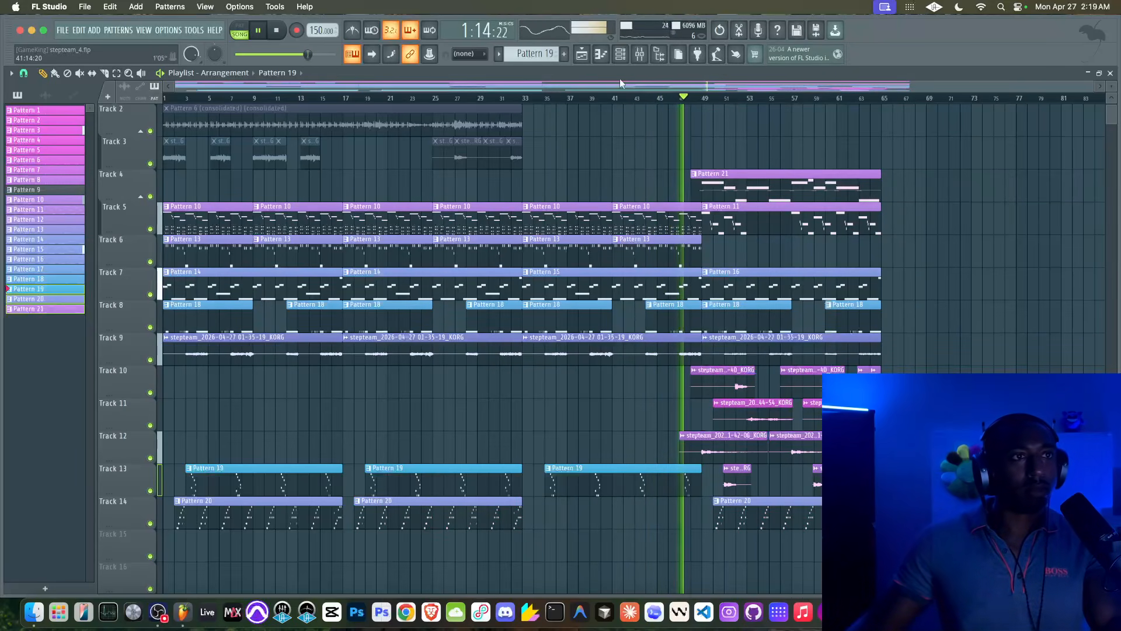
Switch to the empty Pattern 22 and add a new Omnisphere channel to the channel rack
key("F6")
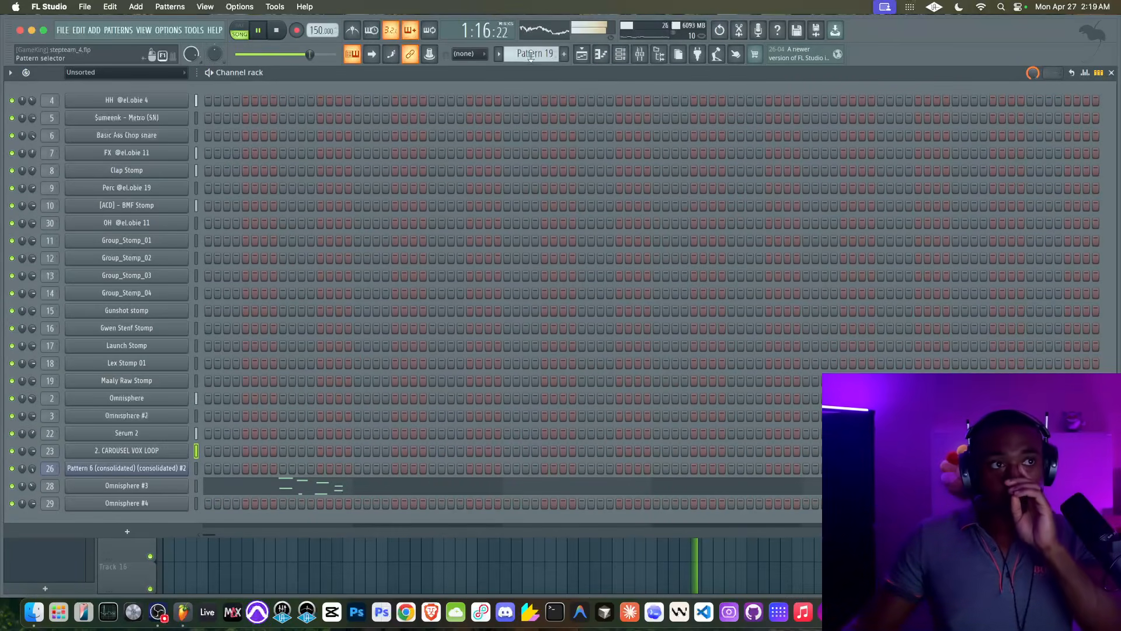
scroll(530, 54, "up", 2)
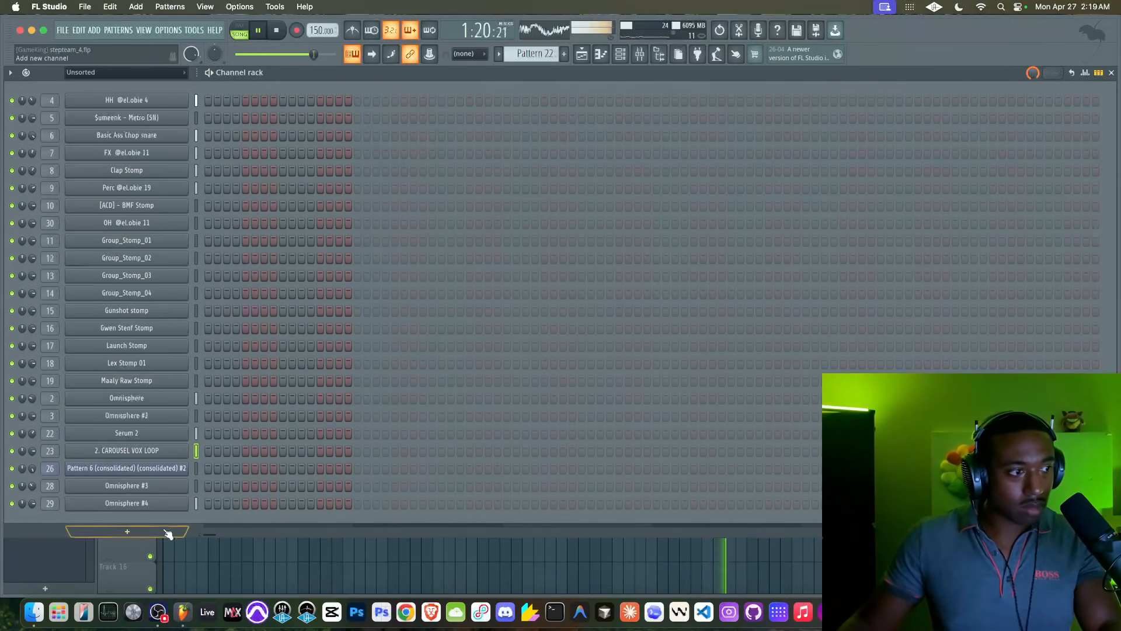
left_click(150, 533)
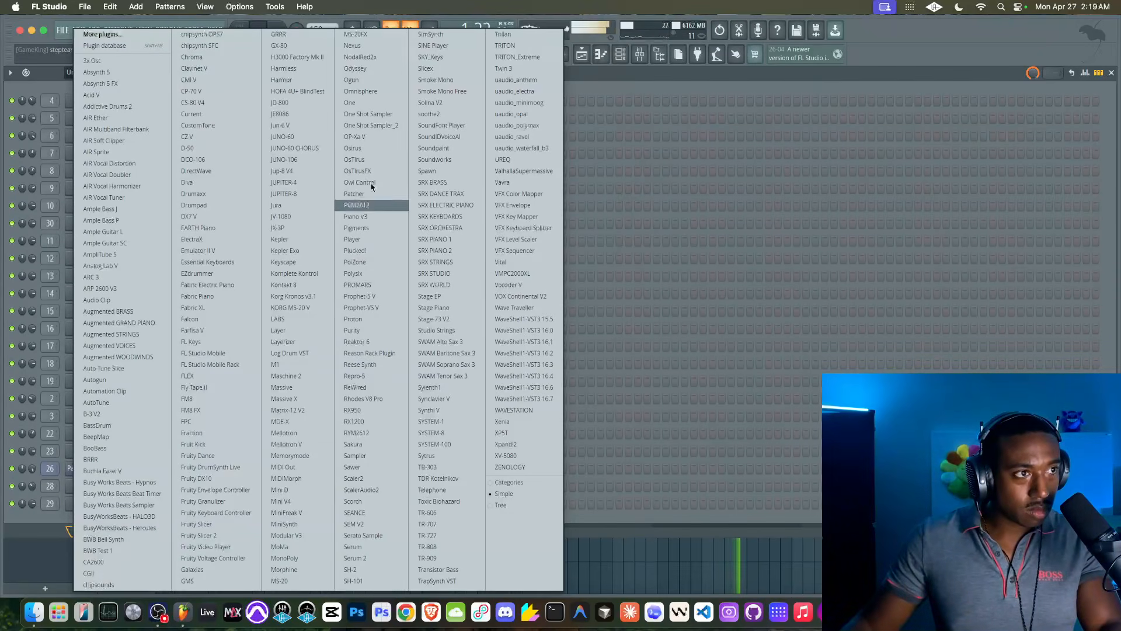
left_click(362, 91)
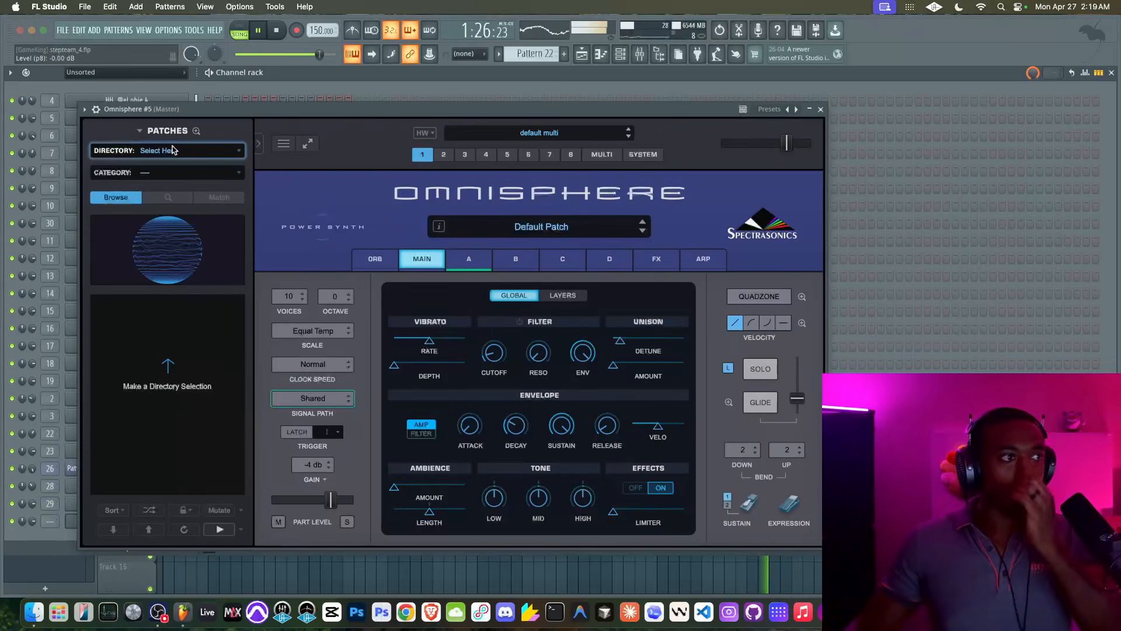
Browse Omnisphere's Classic Digital directory, audition Chanting Anklungs and load the Panacea Cycles patch
left_click(173, 150)
left_click(176, 160)
left_click(182, 172)
left_click(158, 174)
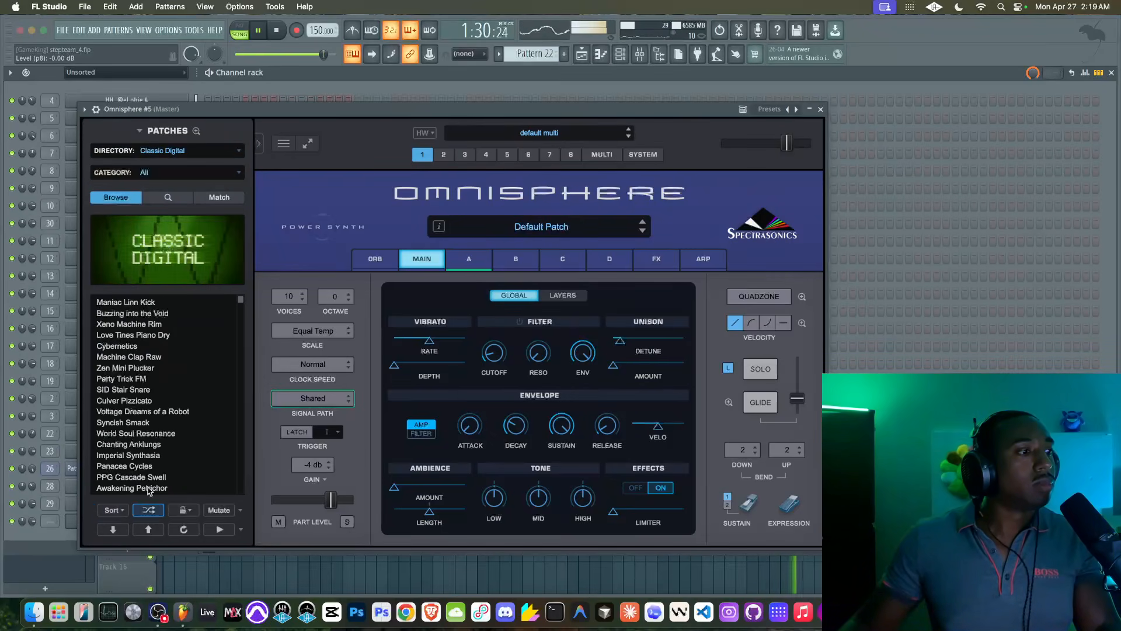
left_click(140, 443)
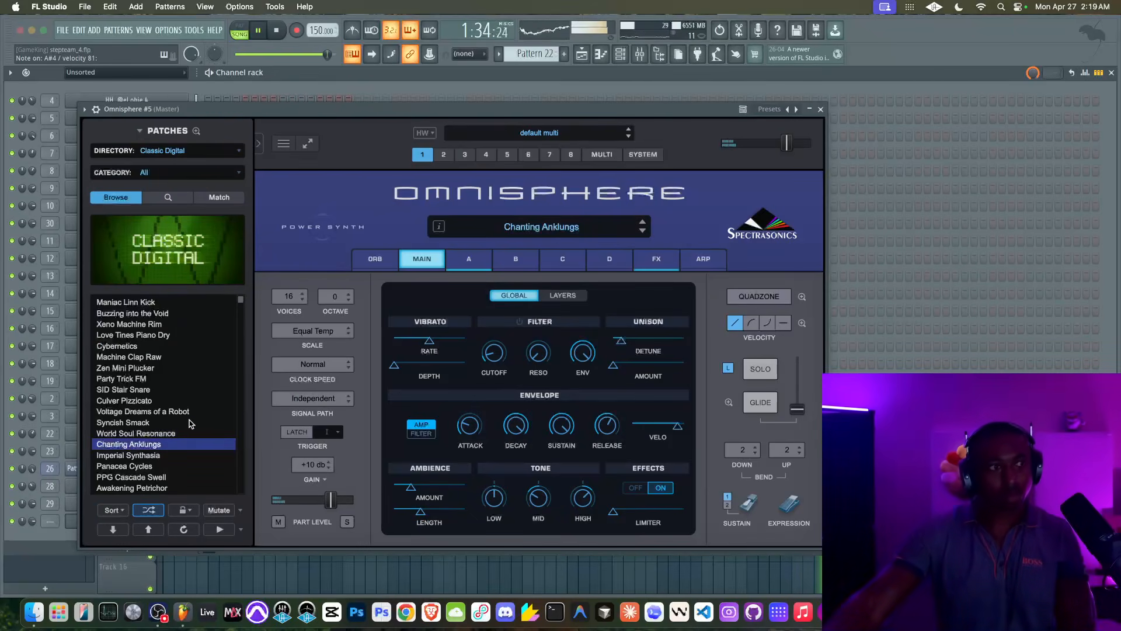
left_click(159, 467)
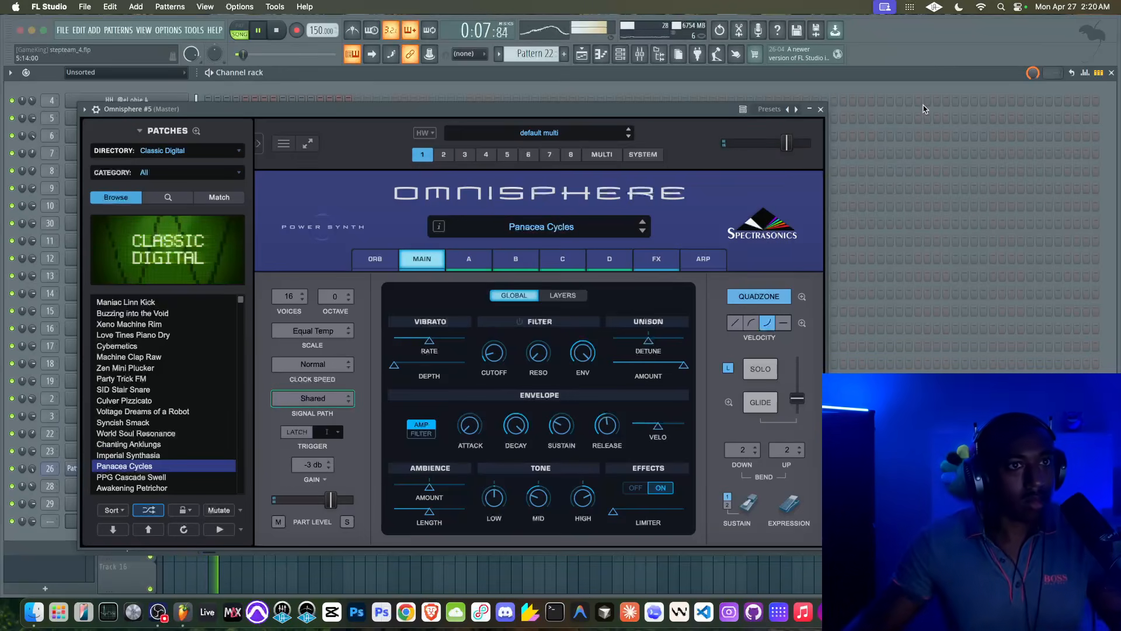
left_click(820, 109)
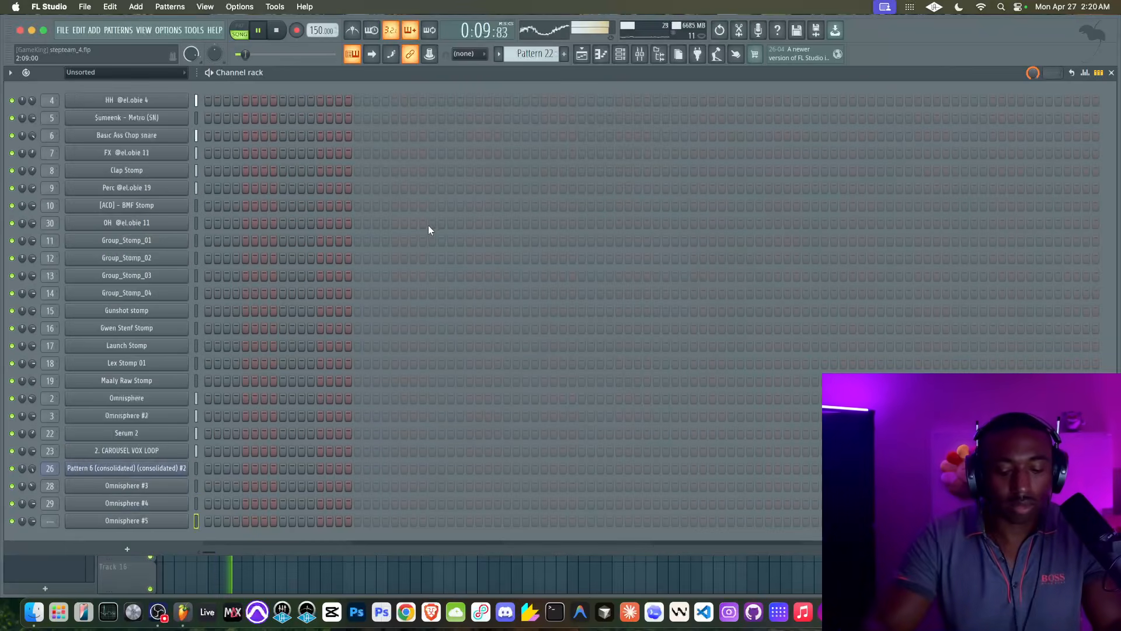
Place the Pattern 22 clip at bar 13 on playlist Track 15 and save the project
left_click(582, 52)
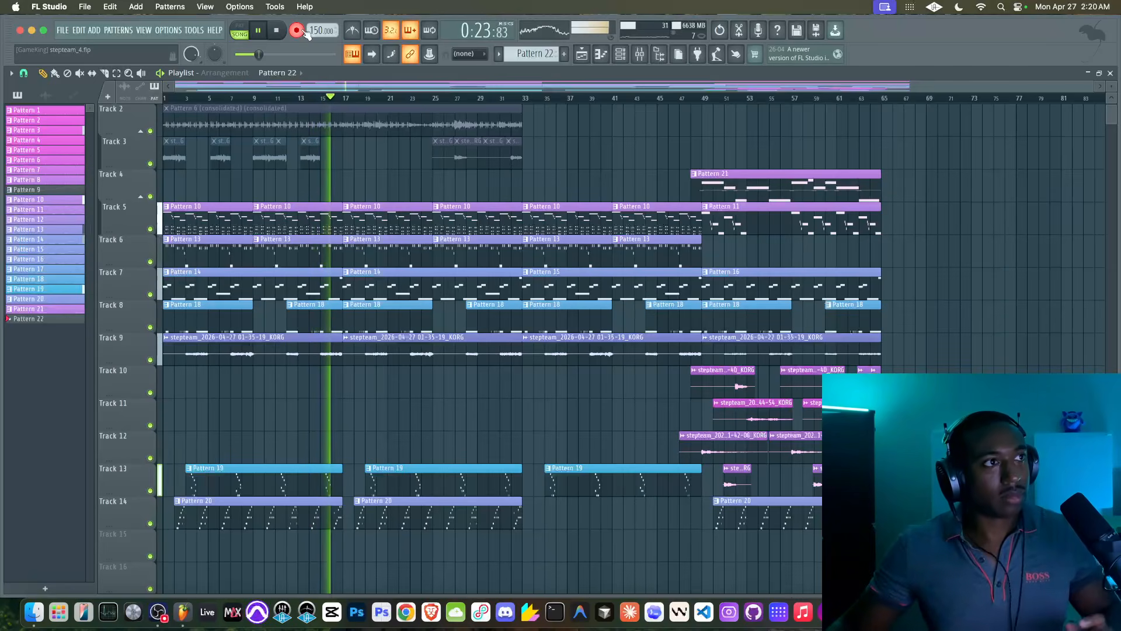
left_click_drag(346, 591, 309, 558)
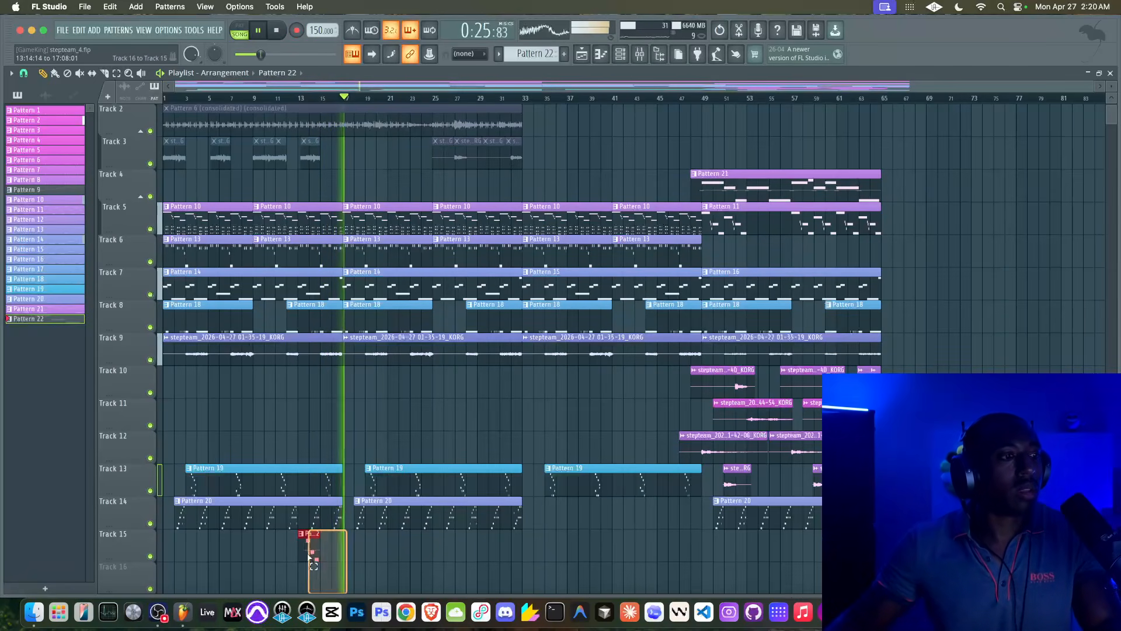
key("super+s")
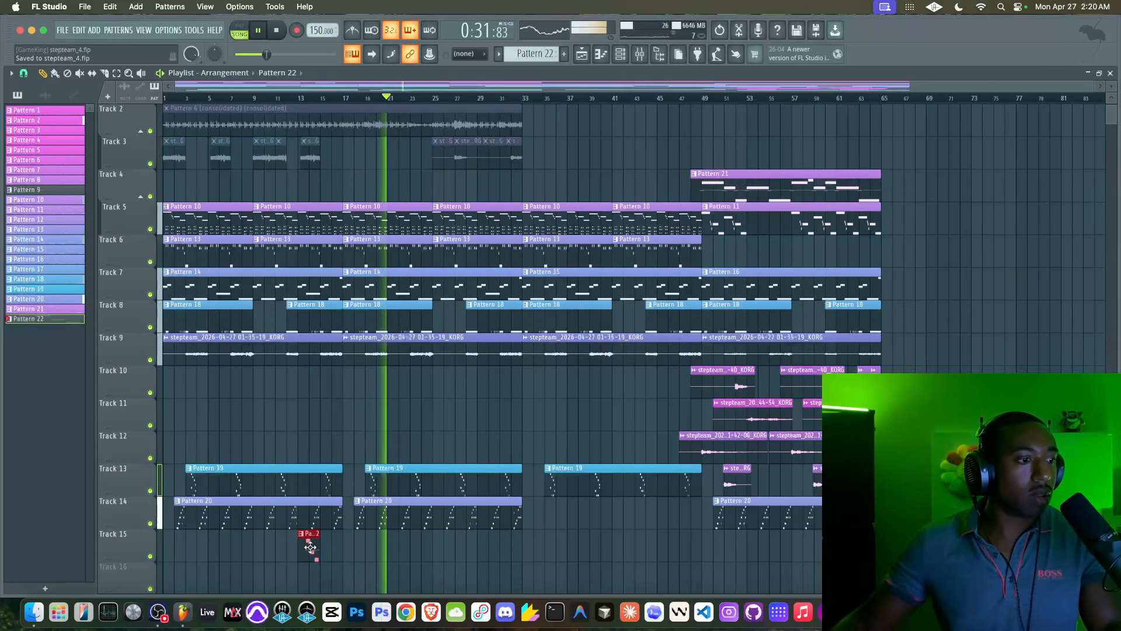
Add a second Pattern 22 clip on Track 15 and position it at bar 28
left_click(489, 548)
left_click_drag(504, 550, 511, 550)
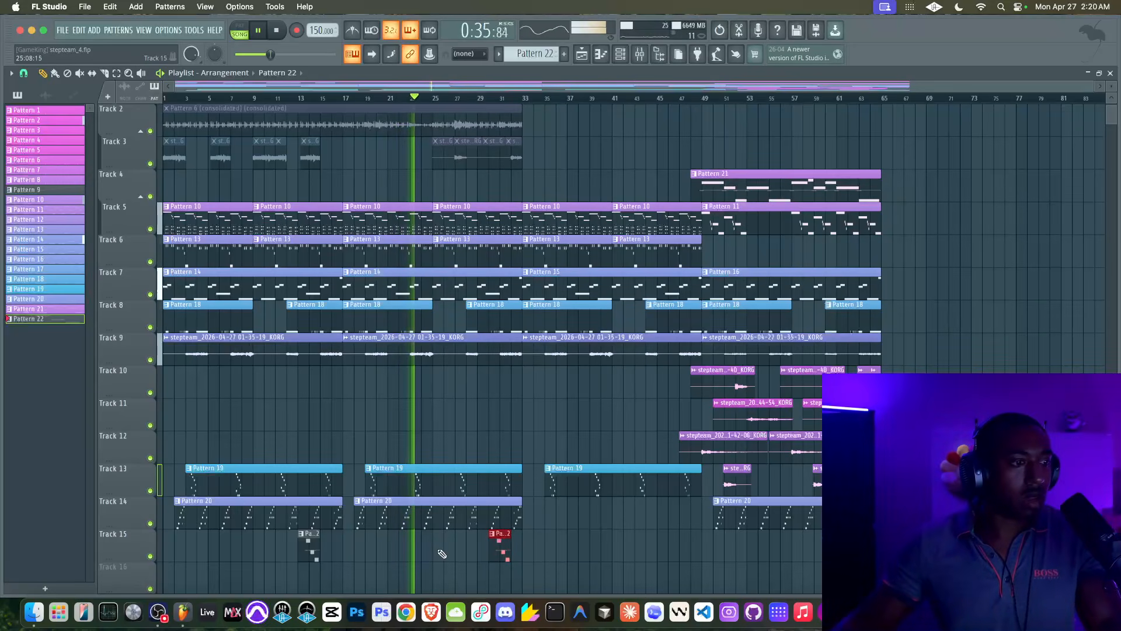
left_click_drag(505, 544, 484, 545)
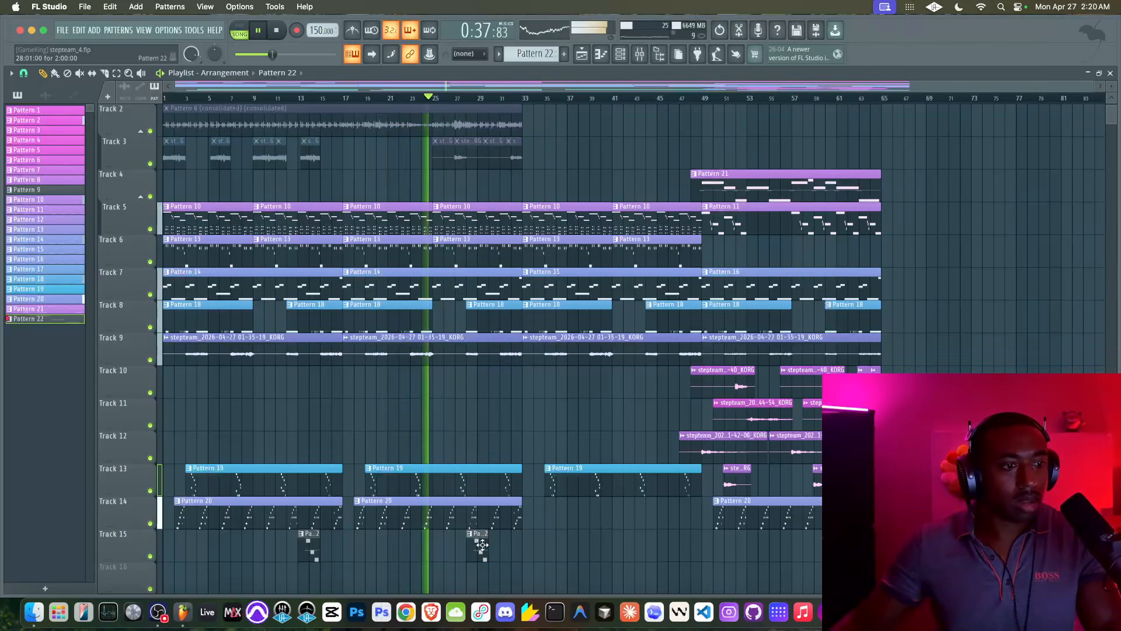
Open Pattern 14's Serum 2 notes and slice the long C#4 note around bar 14, undoing the extra slice attempted on the last A#3
double_click(337, 289)
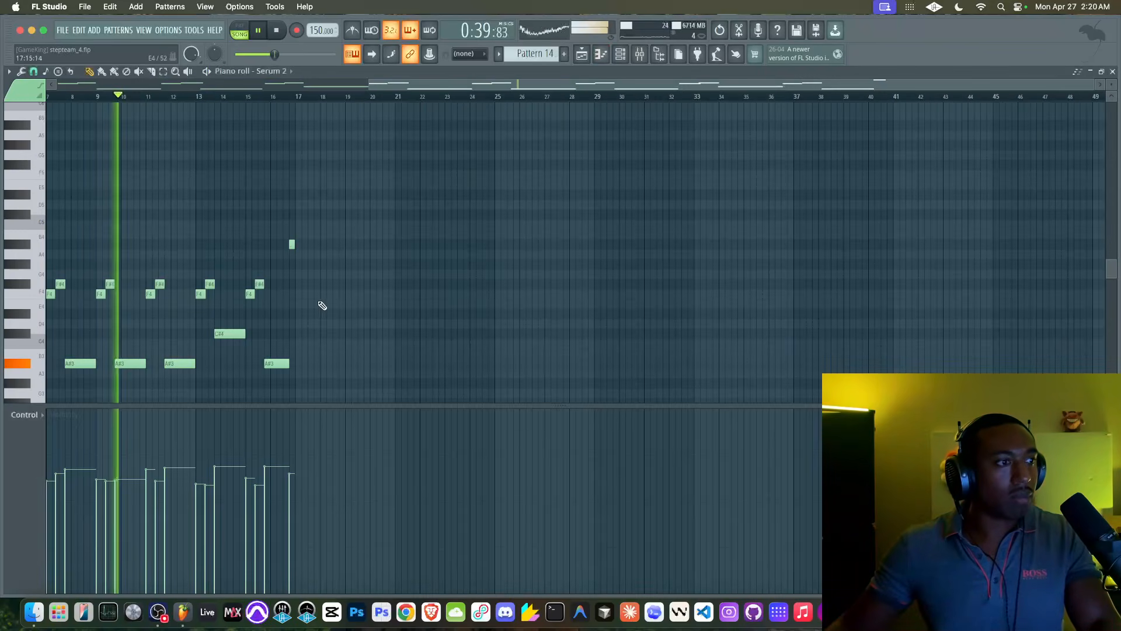
scroll(311, 305, "left", 5)
scroll(312, 305, "up", 2)
scroll(311, 305, "down", 10)
scroll(311, 306, "up", 8)
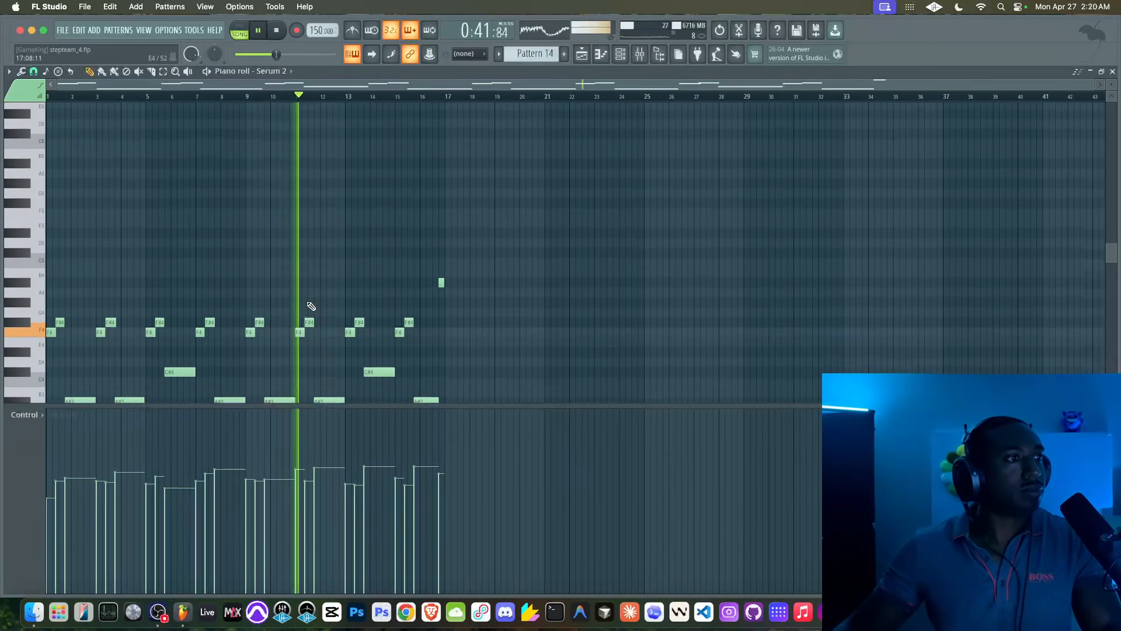
scroll(150, 271, "up", 2)
scroll(150, 270, "up", 3)
scroll(150, 271, "down", 8)
scroll(181, 206, "up", 7)
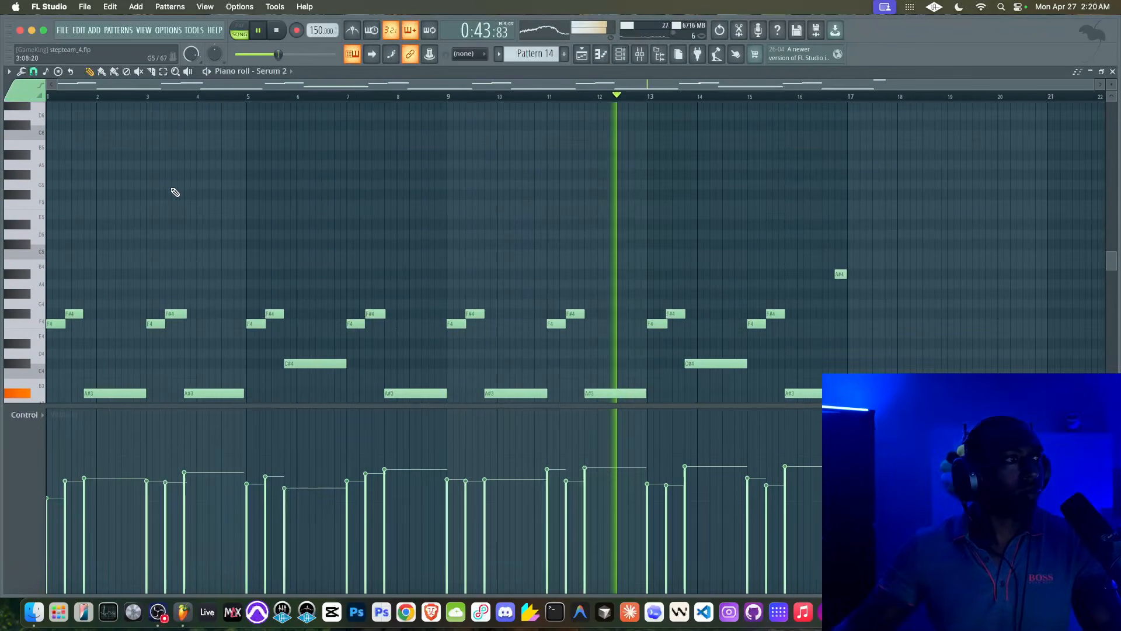
scroll(100, 245, "down", 3)
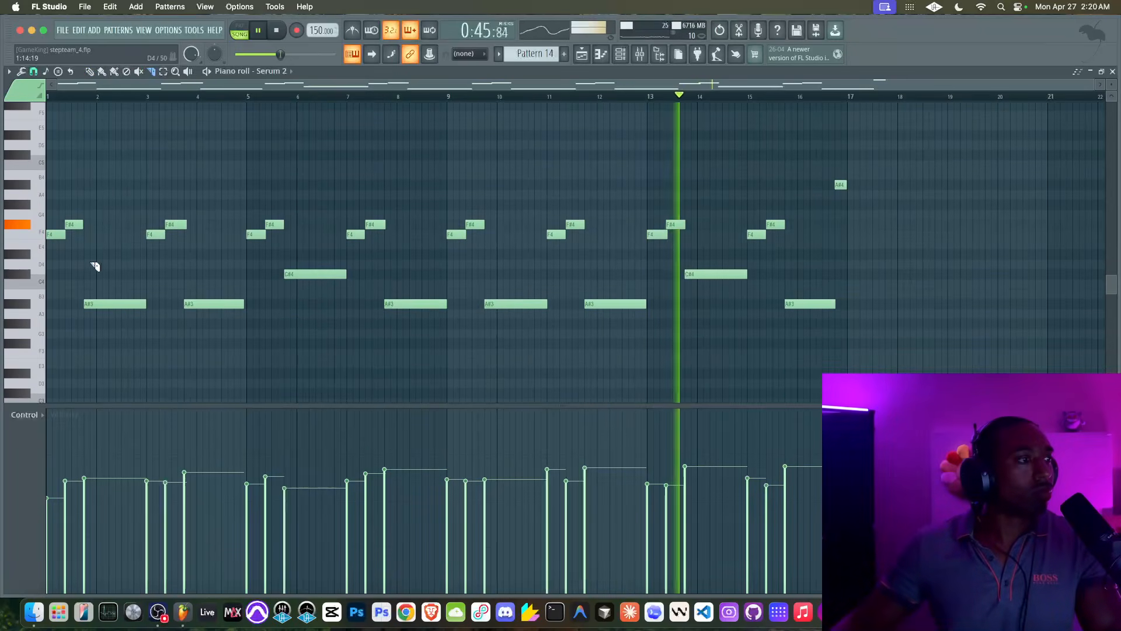
scroll(99, 265, "up", 1)
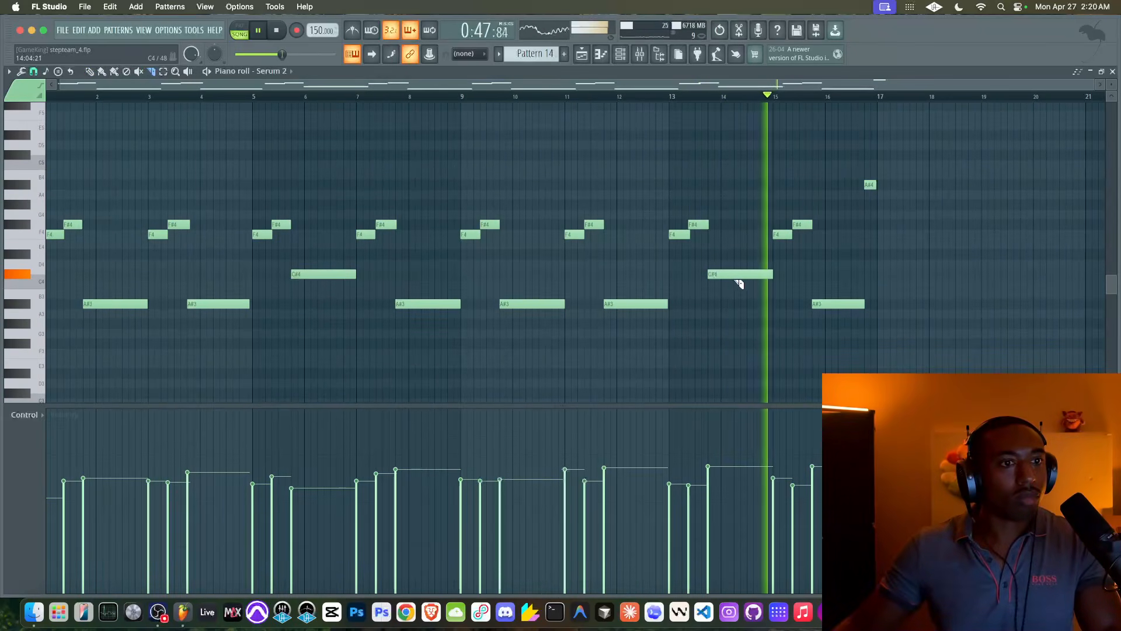
left_click_drag(736, 266, 736, 283)
left_click_drag(842, 297, 842, 310)
key("super+z")
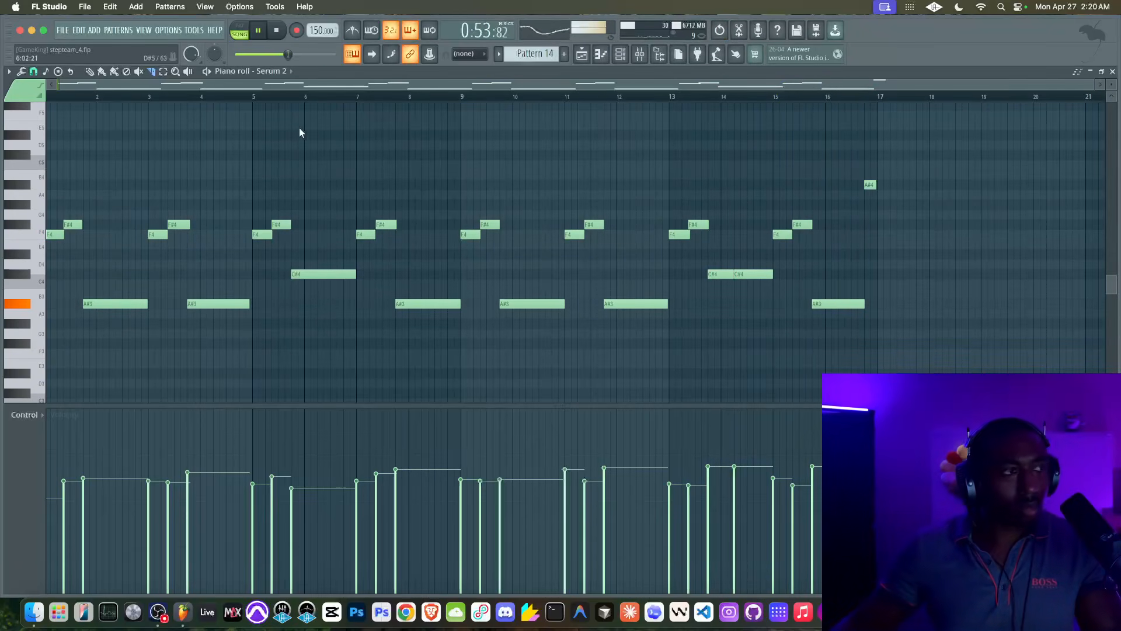
Set the piano roll snap to 1/2 beat
left_click(34, 72)
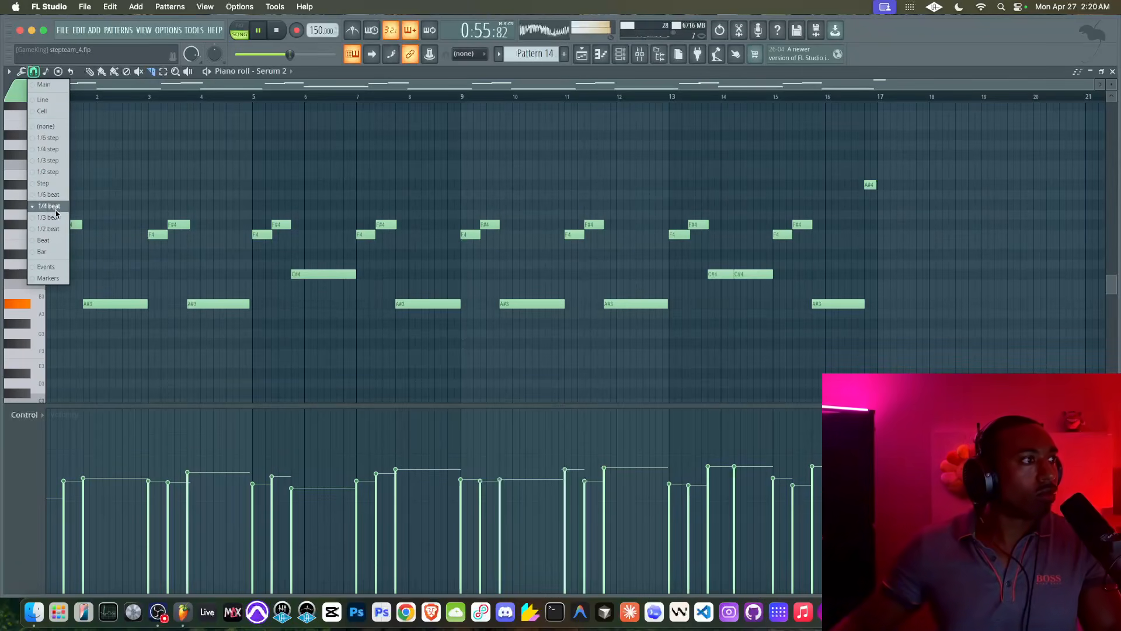
left_click(52, 230)
scroll(118, 295, "up", 3)
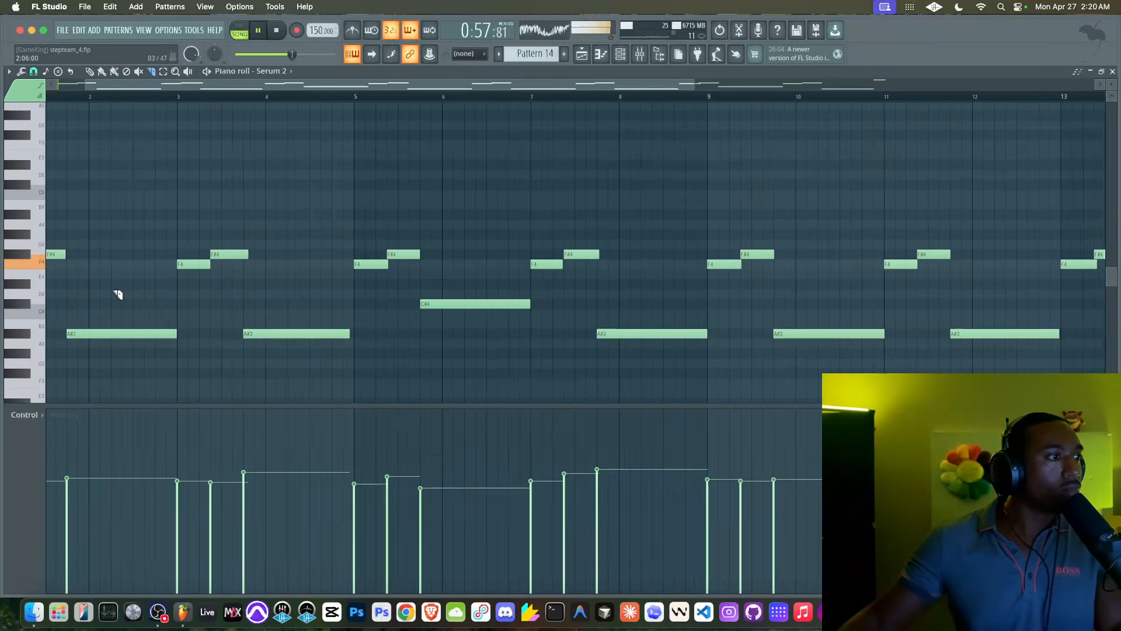
scroll(117, 295, "down", 3)
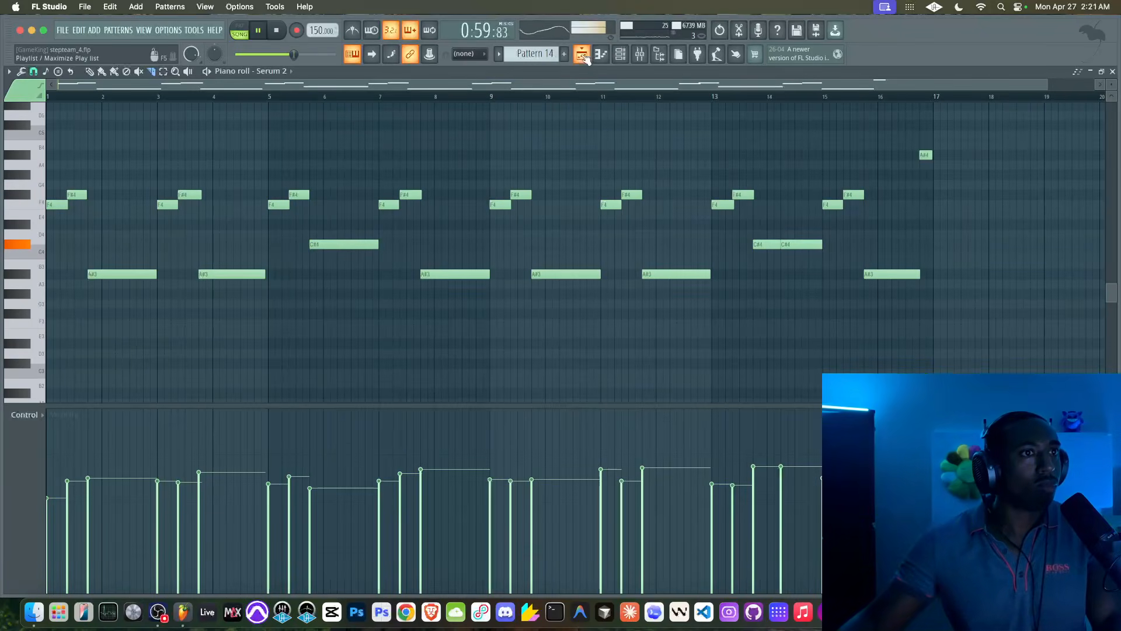
Open Pattern 15 from the playlist and slice the two long A#3 notes between bars 9 and 13 into three notes each
left_click(584, 56)
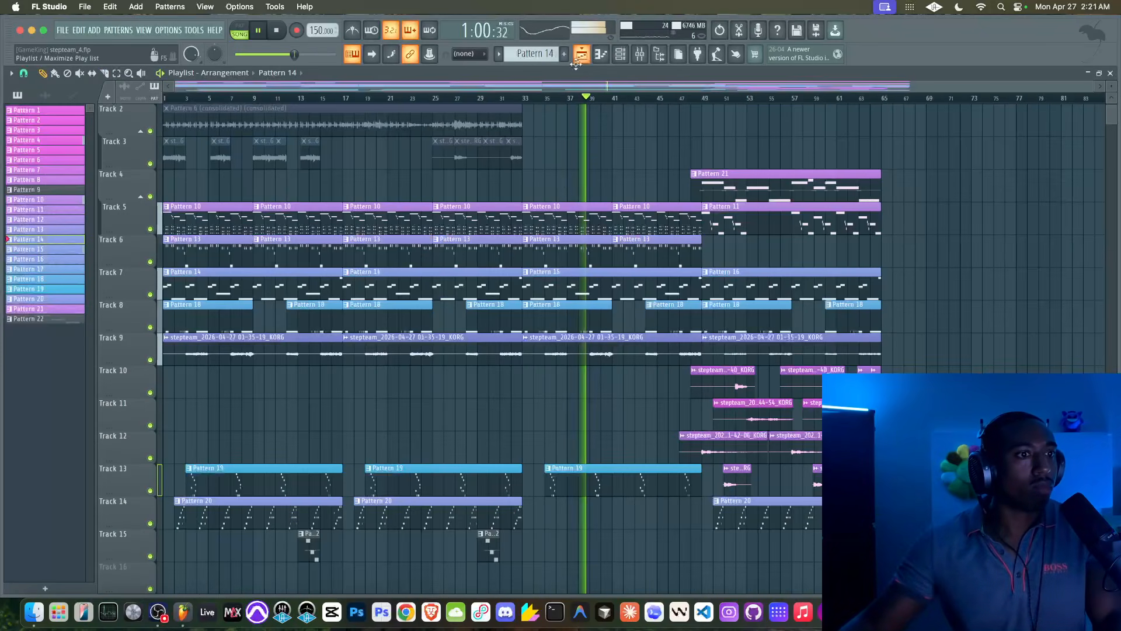
double_click(585, 287)
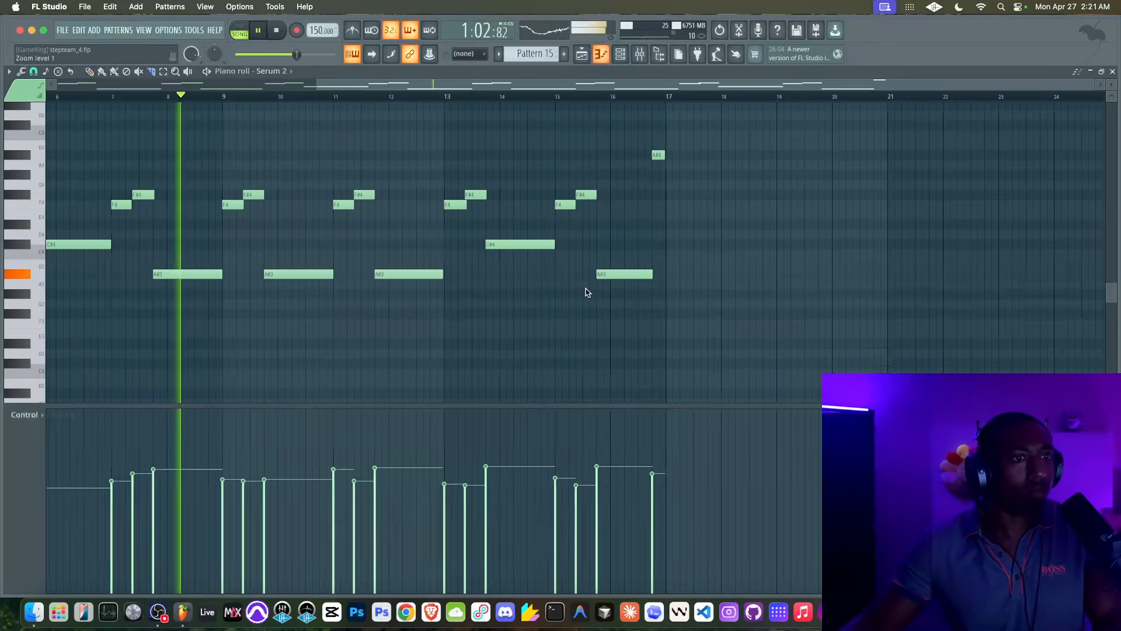
scroll(293, 277, "up", 2)
left_click(294, 278)
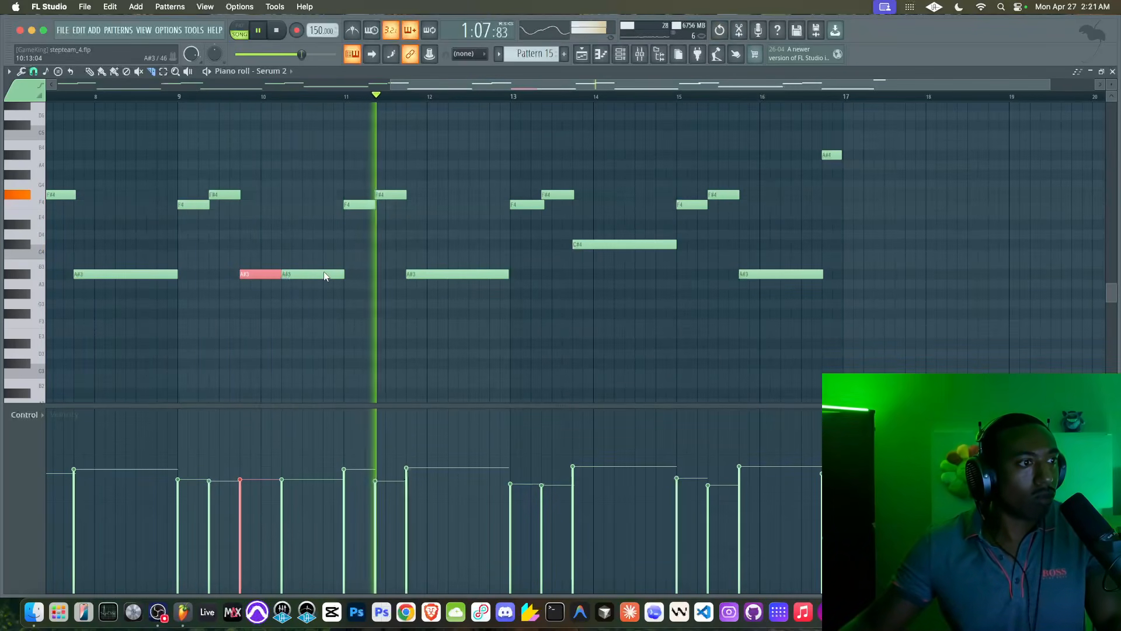
left_click(455, 274)
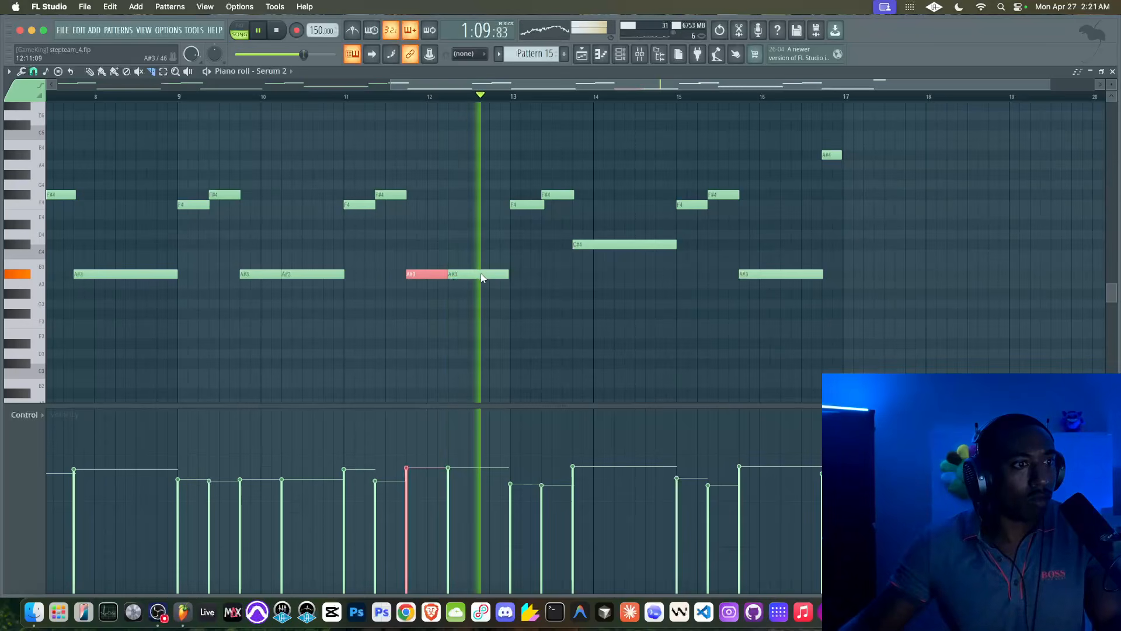
left_click(480, 277)
left_click(313, 275)
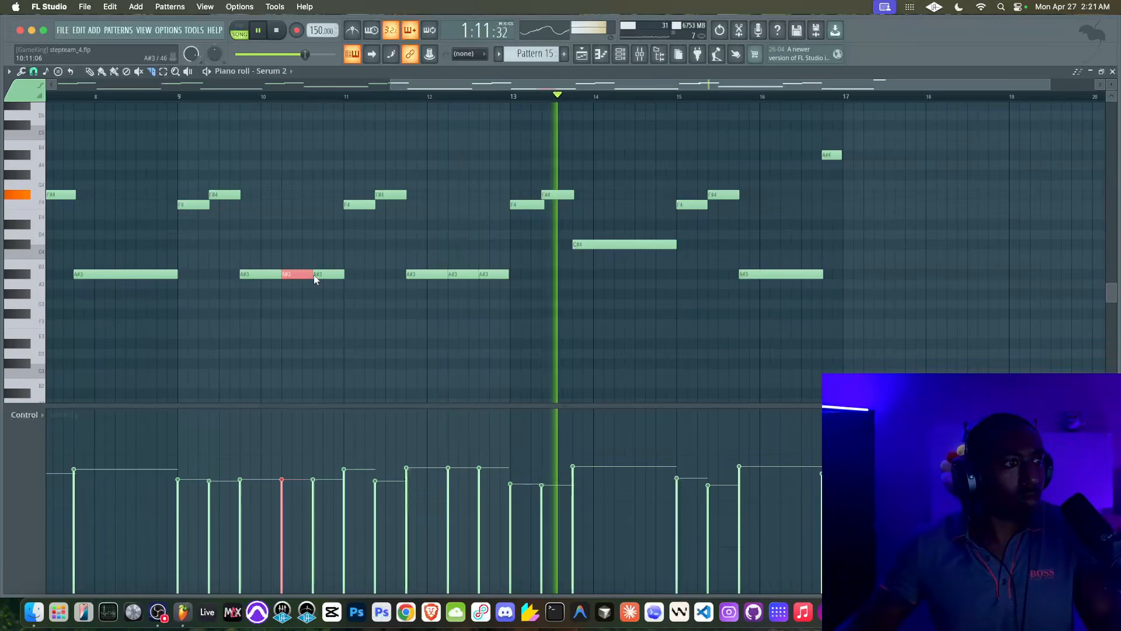
Slice Pattern 15's C#4 note around bar 14, its closing A#3 note and the two long A#3 notes within the first four bars
left_click(618, 245)
left_click(648, 246)
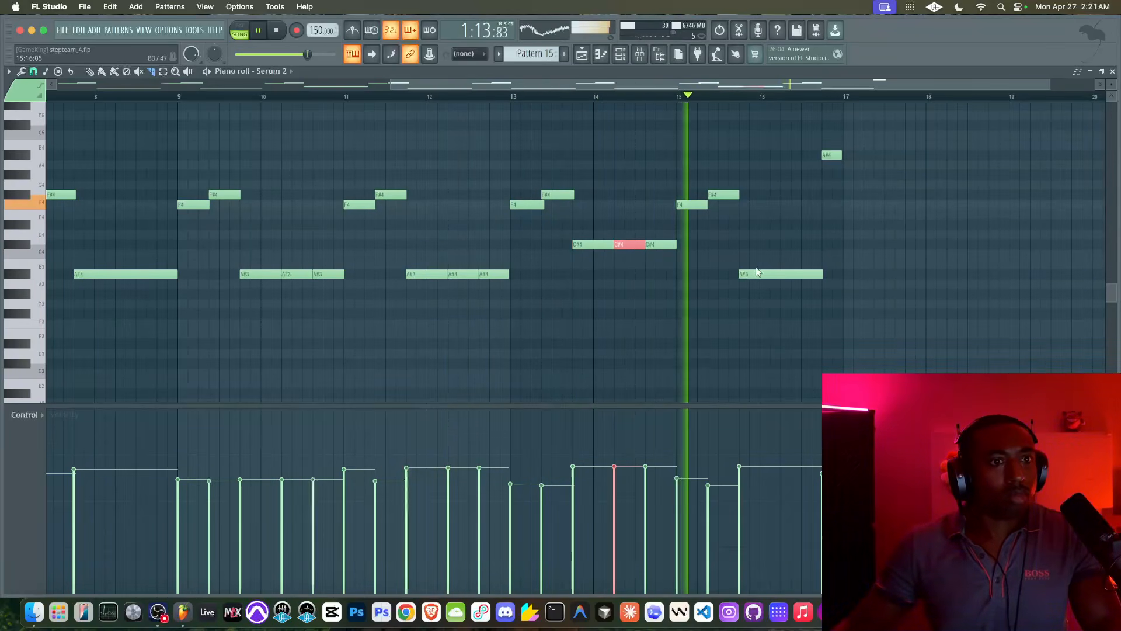
left_click(788, 275)
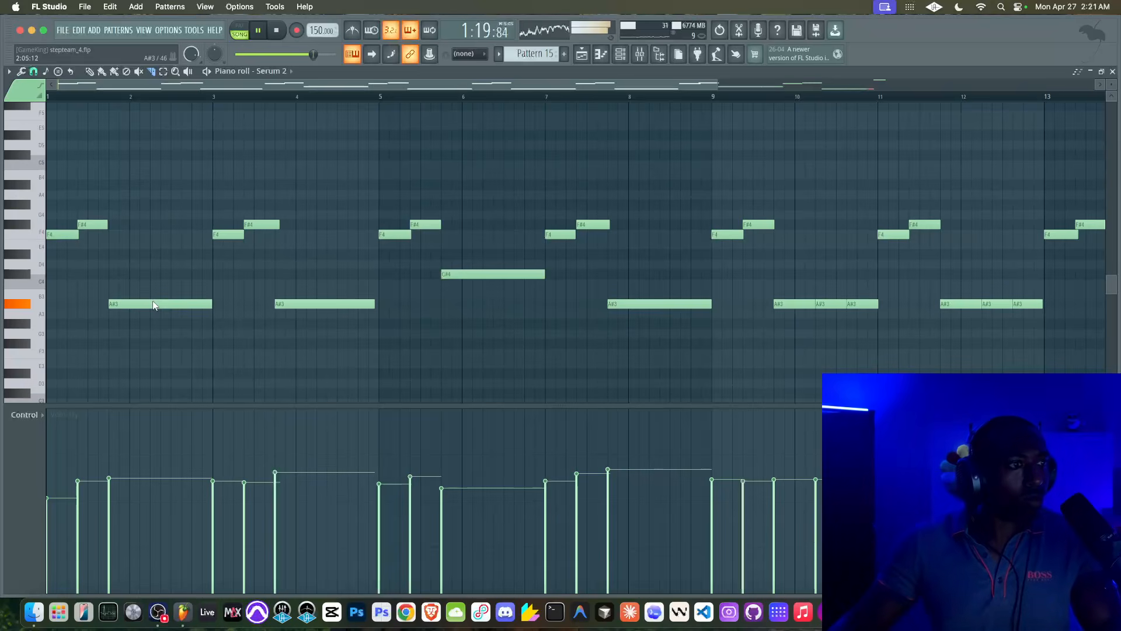
left_click(182, 303)
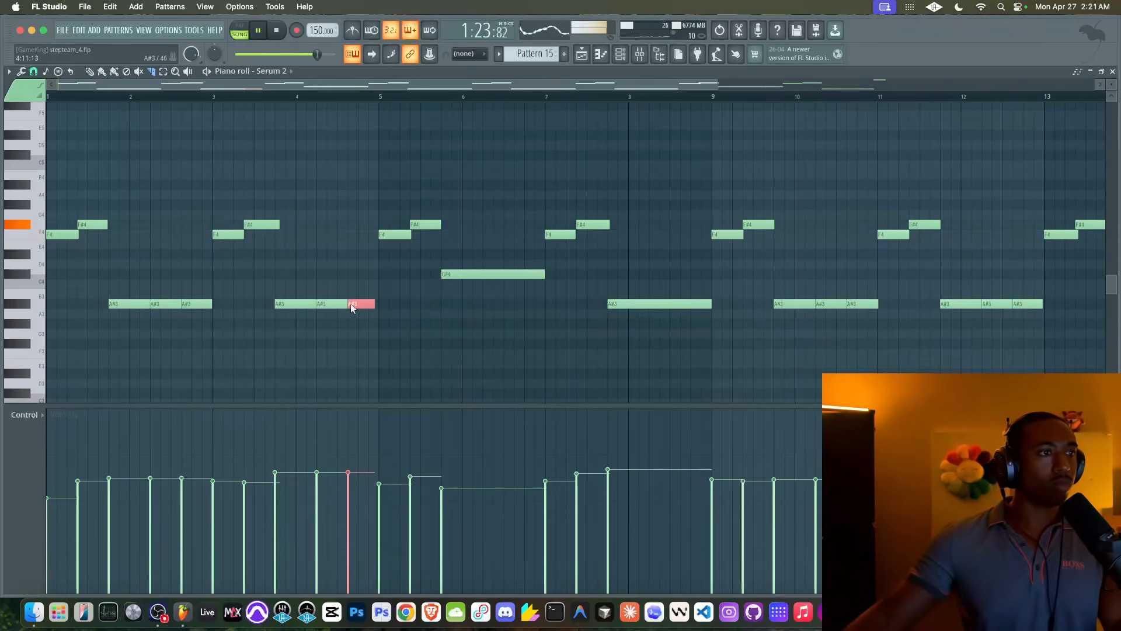
scroll(355, 303, "down", 3)
Open Pattern 14 from the playlist, slice its first long A#3 note midway through bar 2 and return to the playlist
left_click(583, 57)
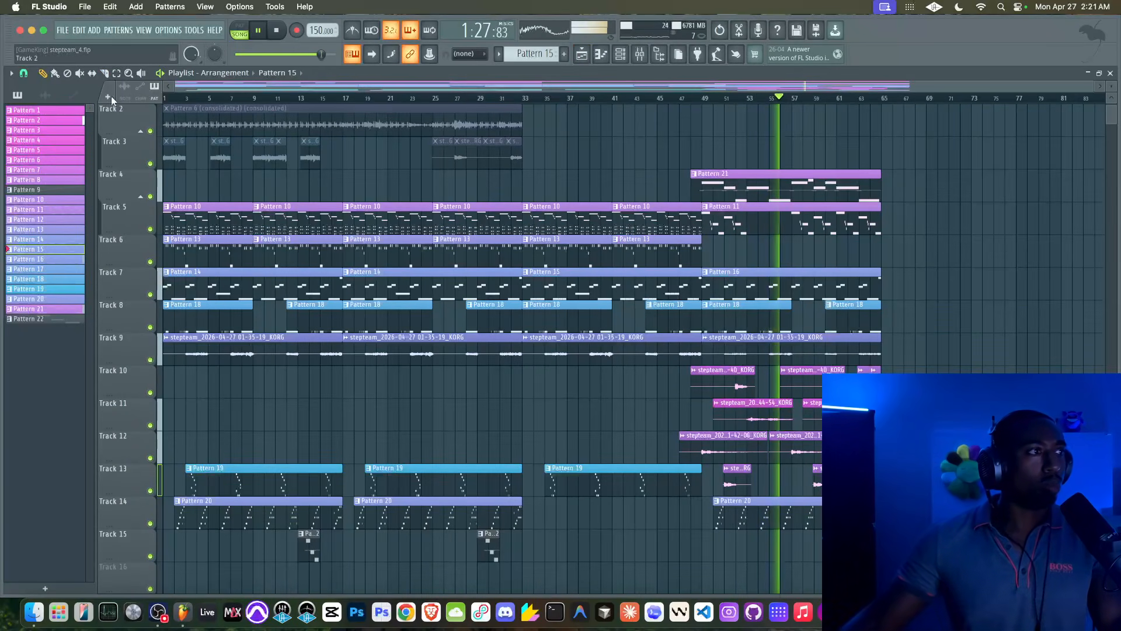
left_click(54, 72)
double_click(244, 285)
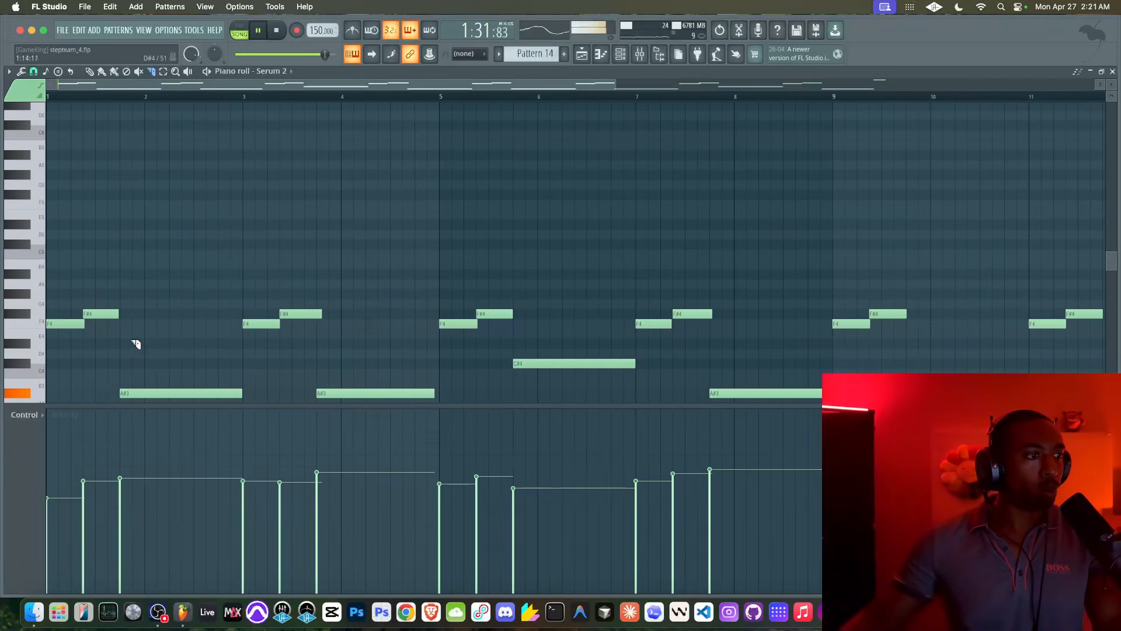
scroll(188, 333, "down", 2)
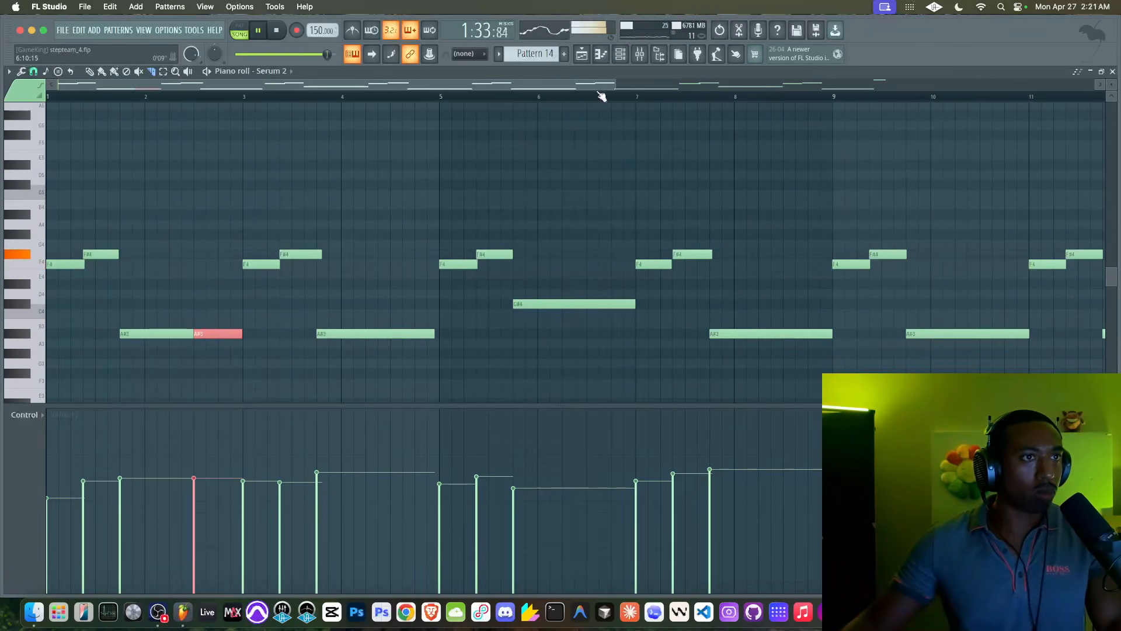
key("F5")
Add another Pattern 22 clip on Track 15 and move it to start at bar 63
scroll(576, 280, "down", 3)
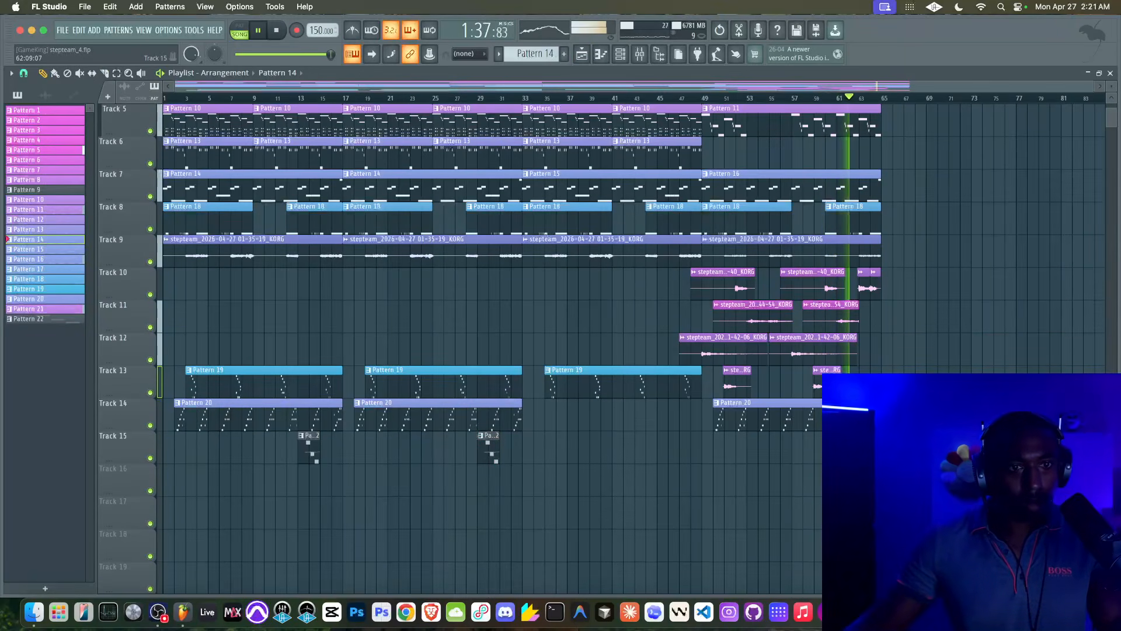
left_click(825, 104)
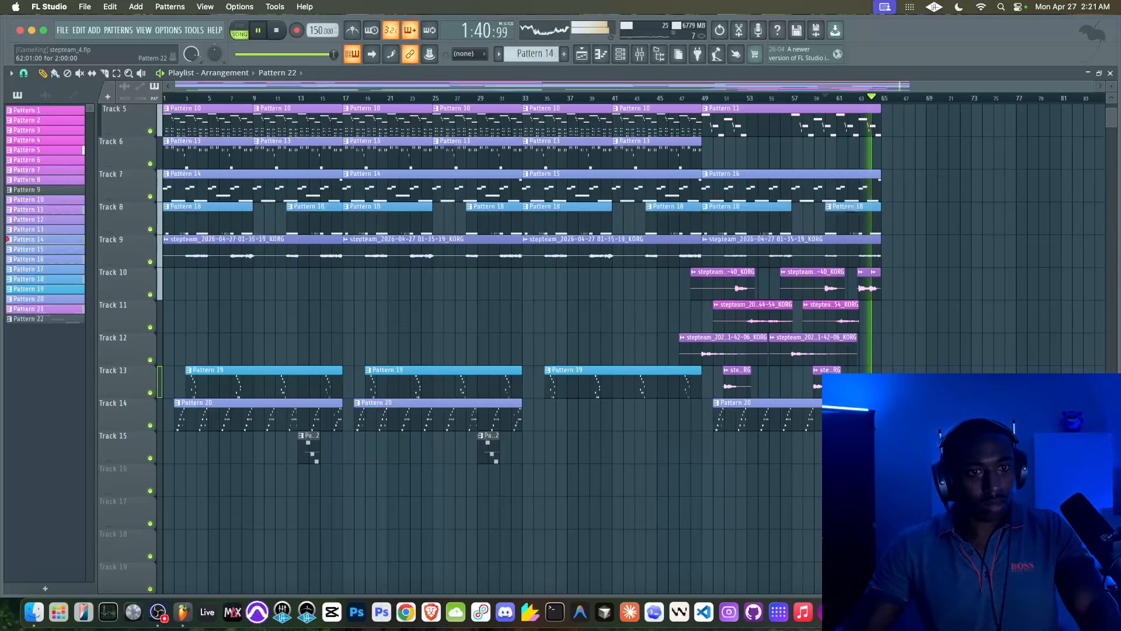
scroll(873, 247, "up", 5)
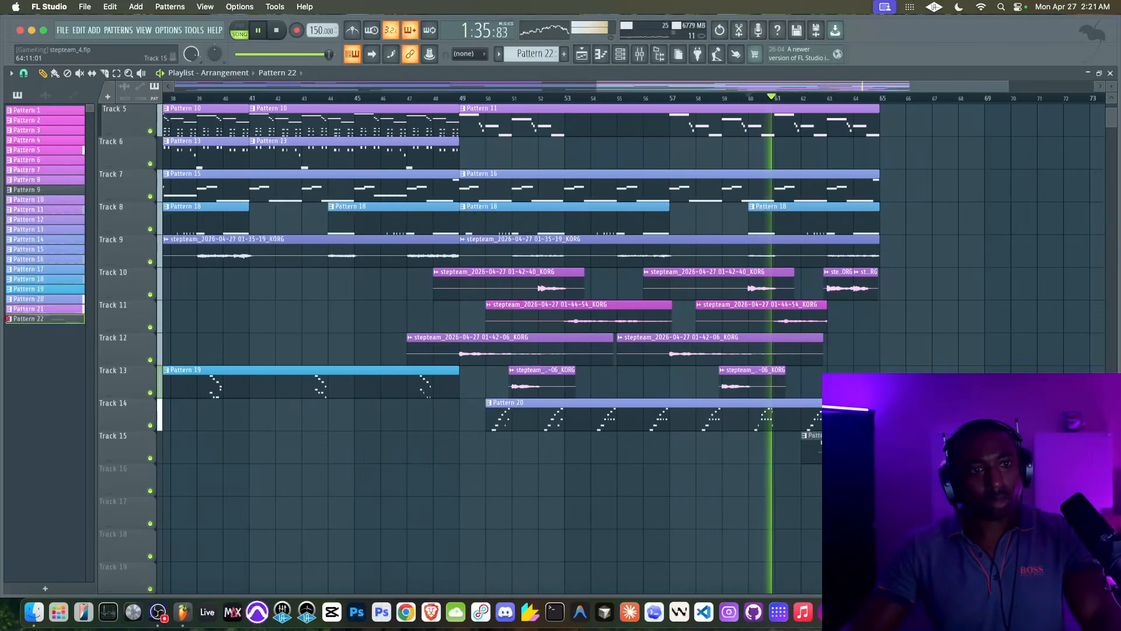
left_click_drag(830, 448, 866, 448)
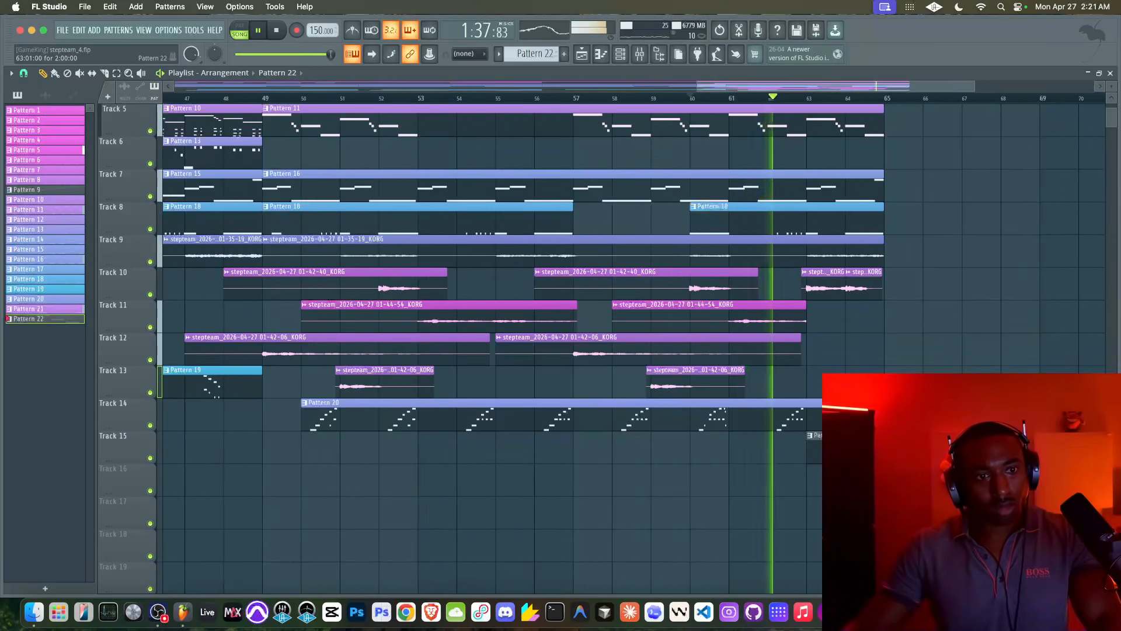
scroll(703, 419, "down", 5)
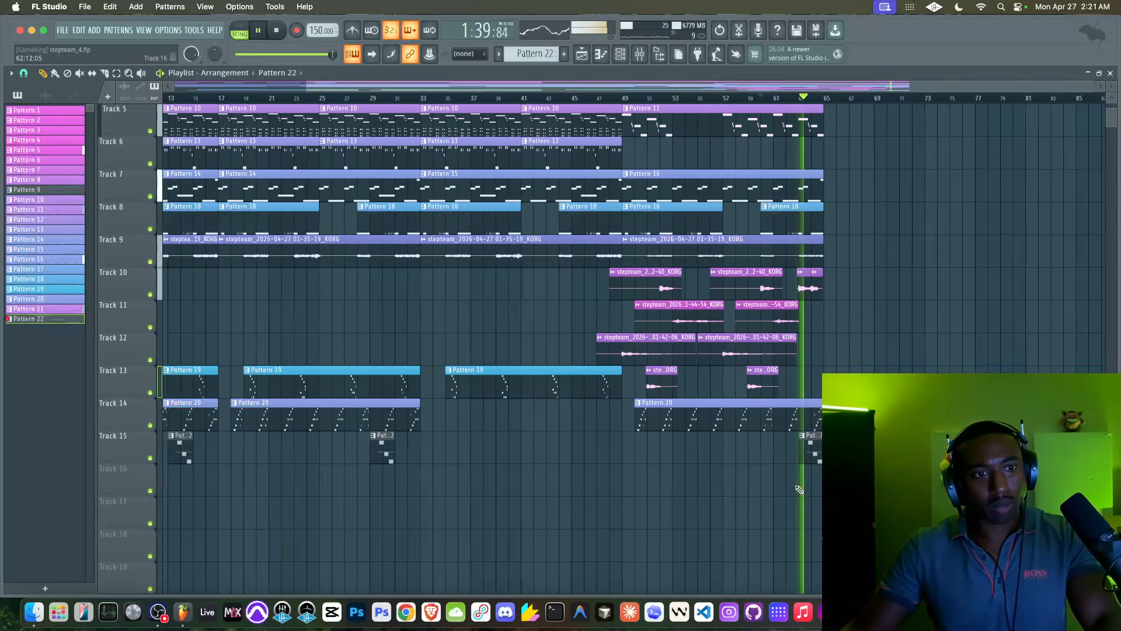
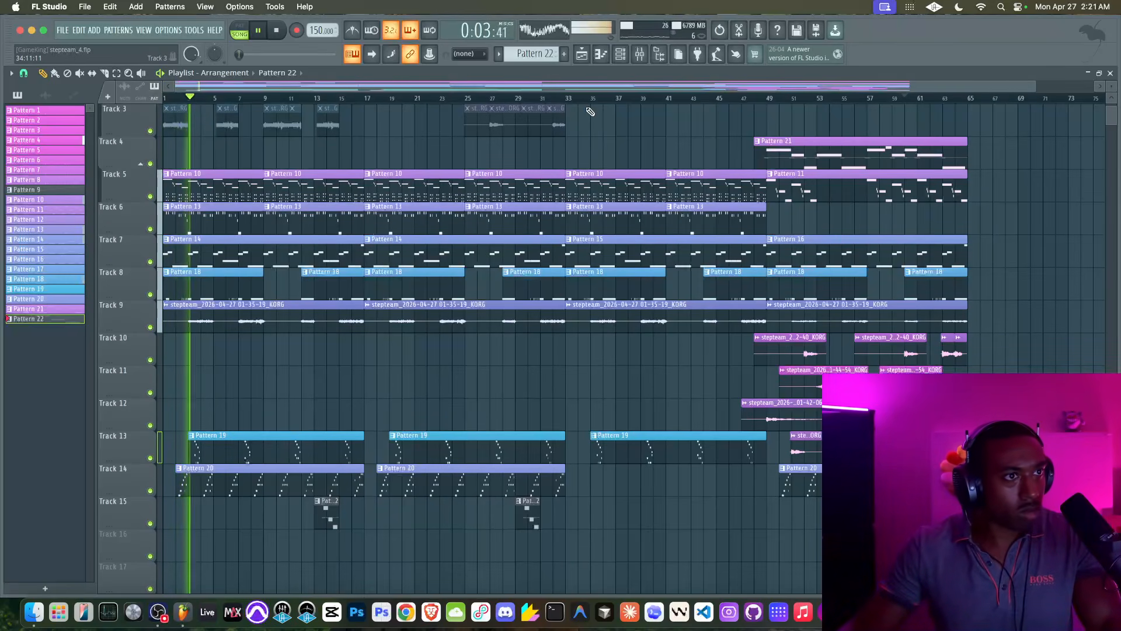
Reveal the docked MIC, KORG, Synth2, VINYL and BOOTH MIC tracks in the mixer, then close it
left_click(639, 53)
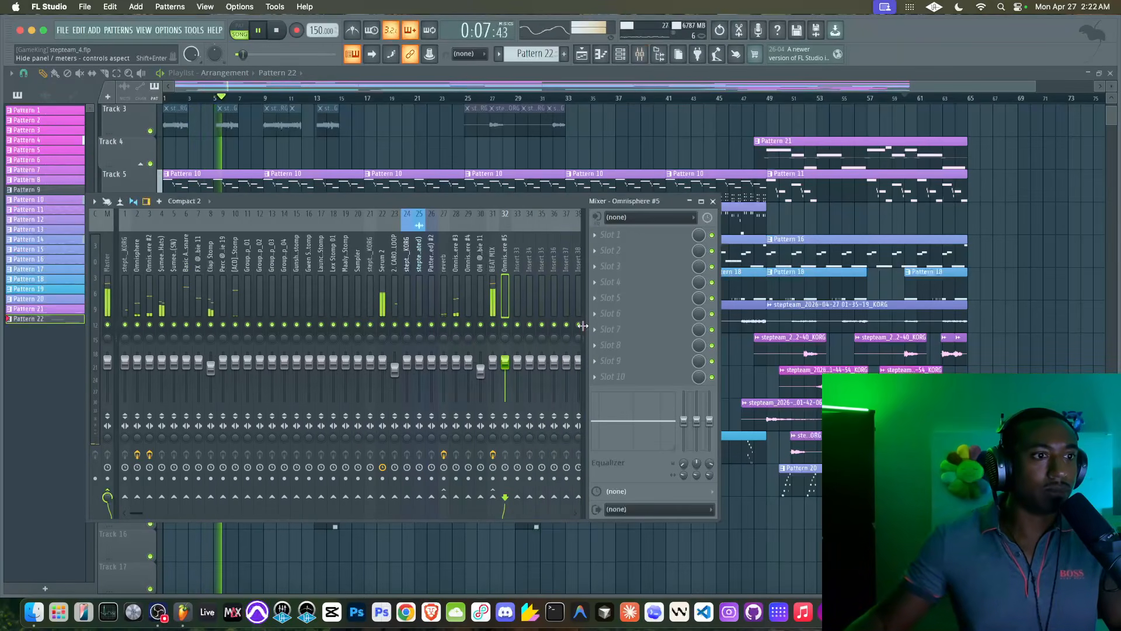
left_click(583, 326)
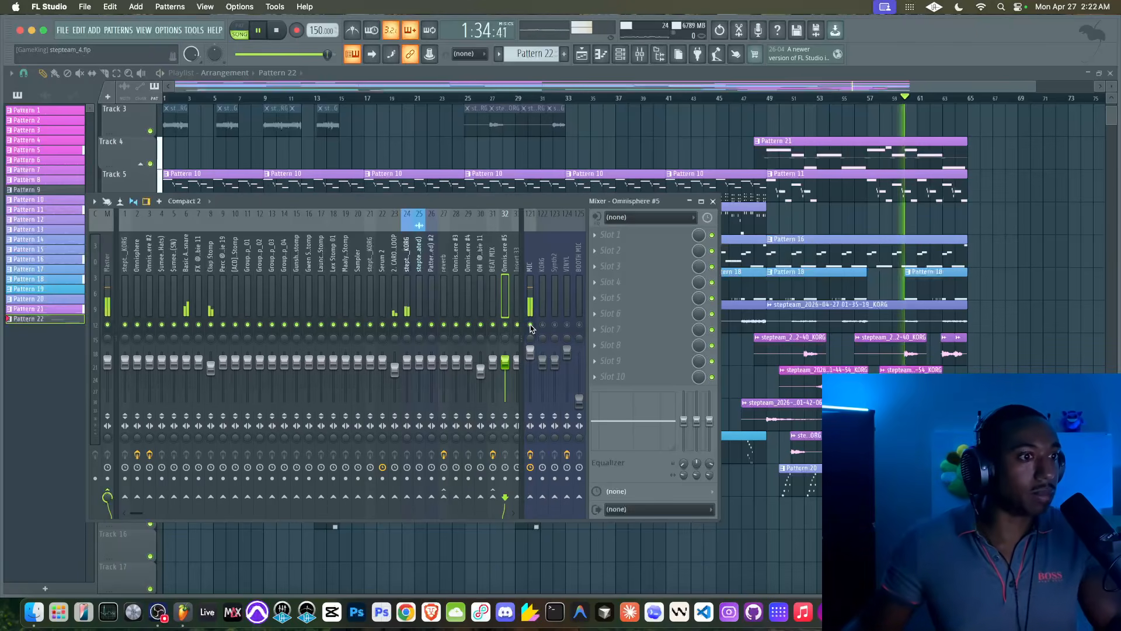
key("F9")
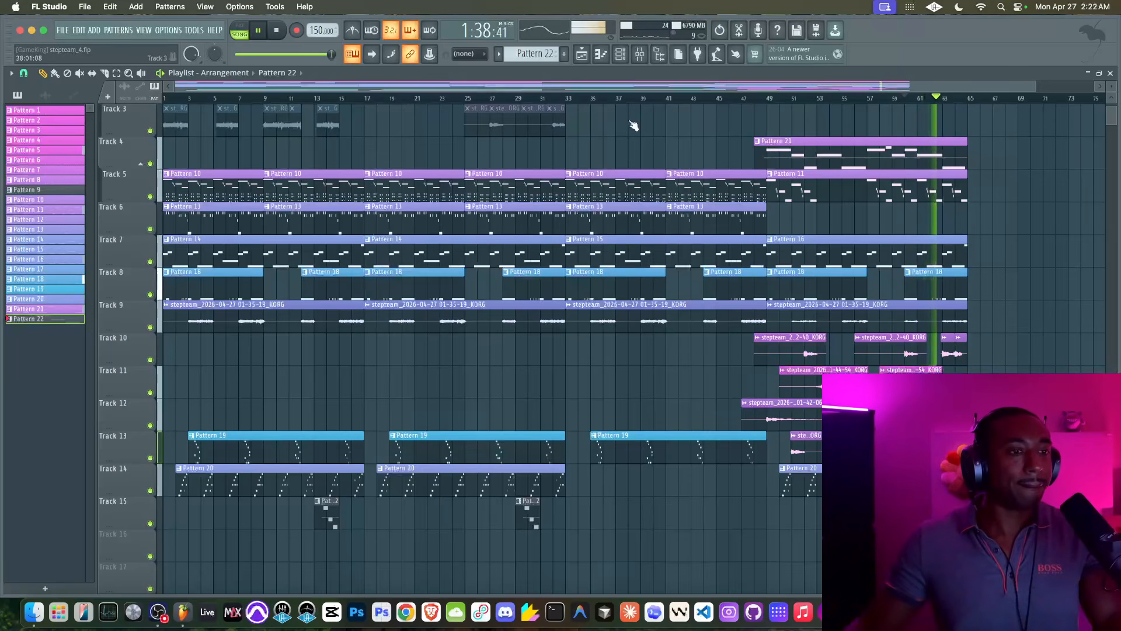
Route the Omnisphere #5 mixer track only to the BEAT MIX track and close the mixer
left_click(647, 58)
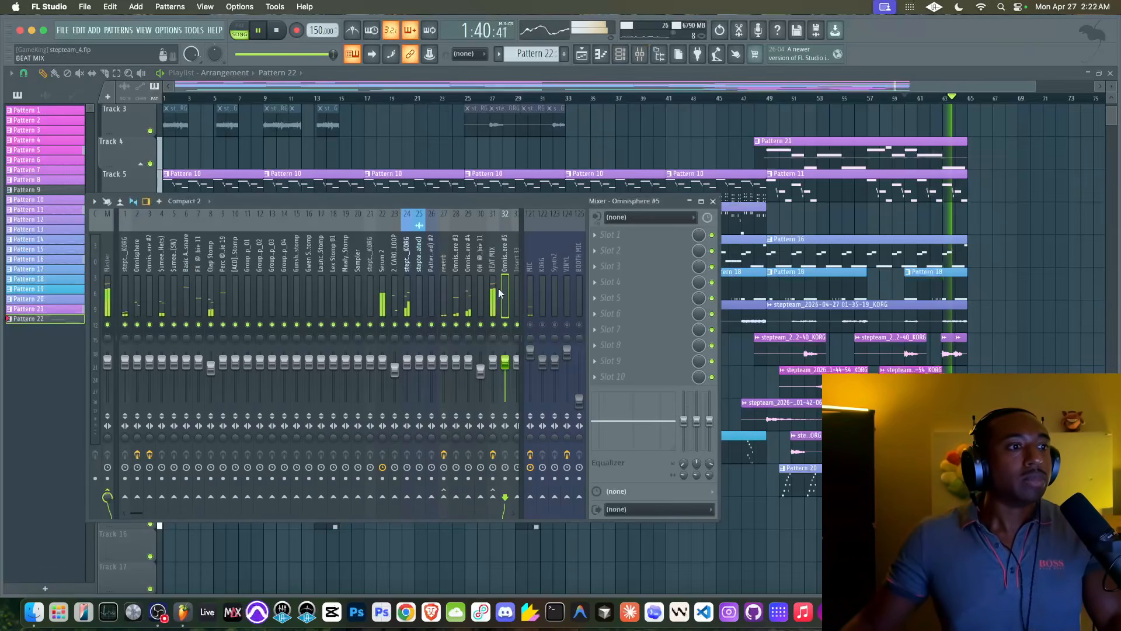
scroll(453, 272, "right", 2)
left_click(476, 284)
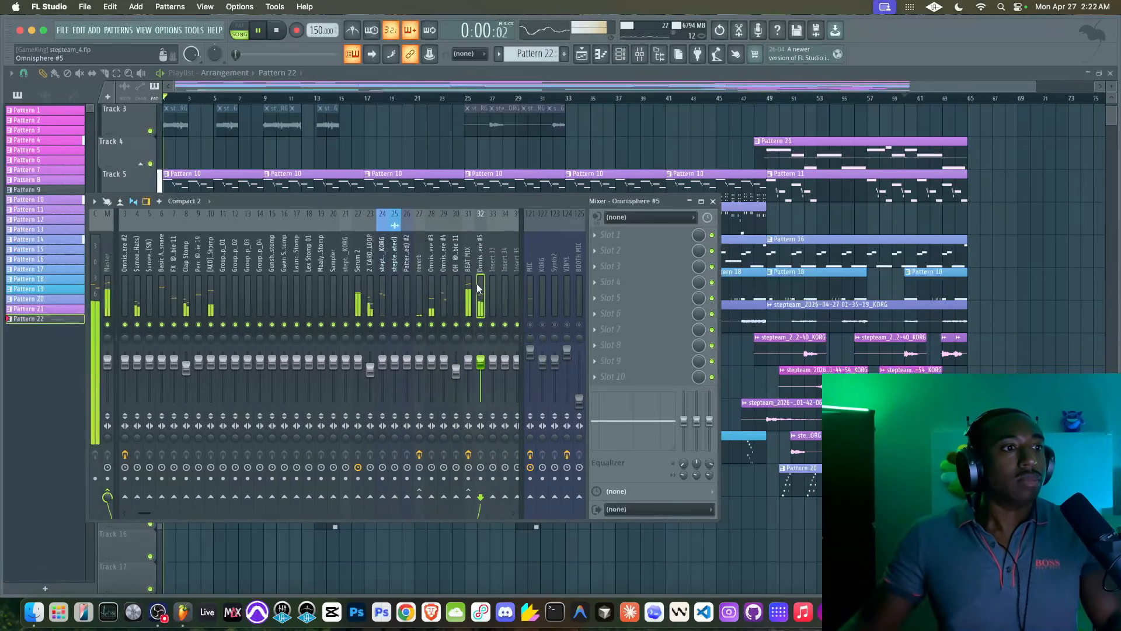
right_click(468, 495)
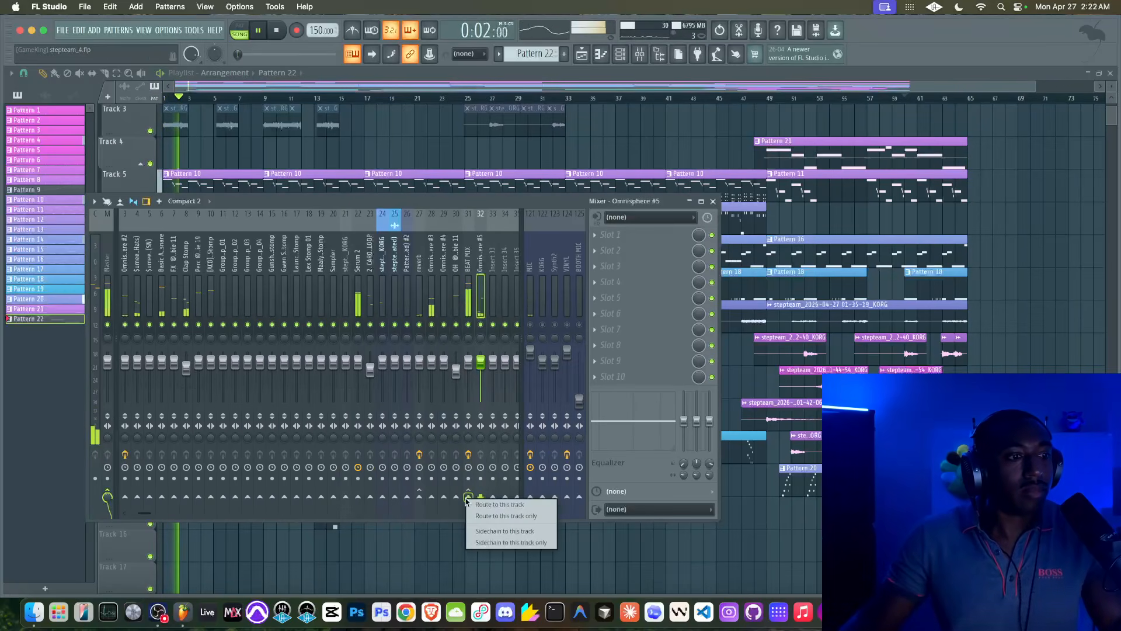
left_click(497, 501)
key("alt+Left")
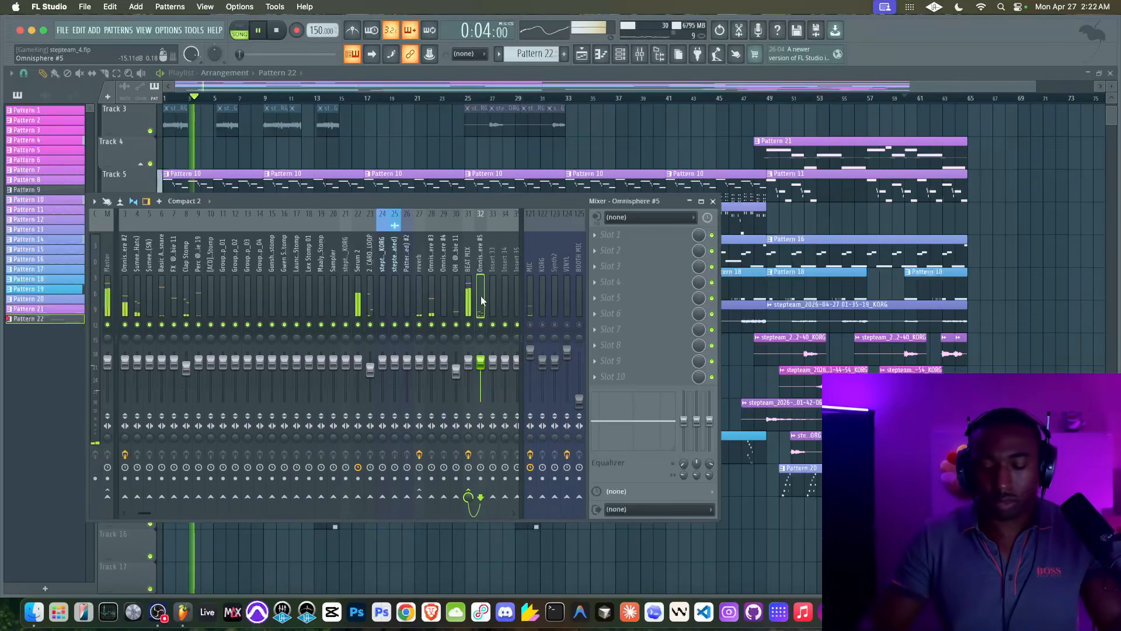
key("F9")
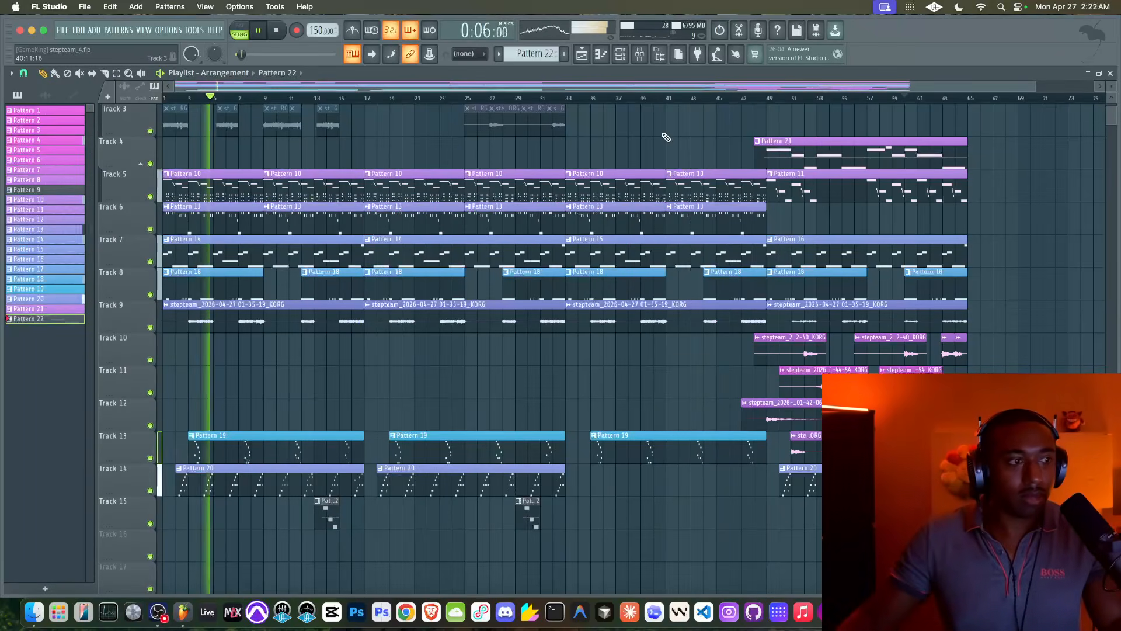
left_click(618, 54)
left_click(564, 54)
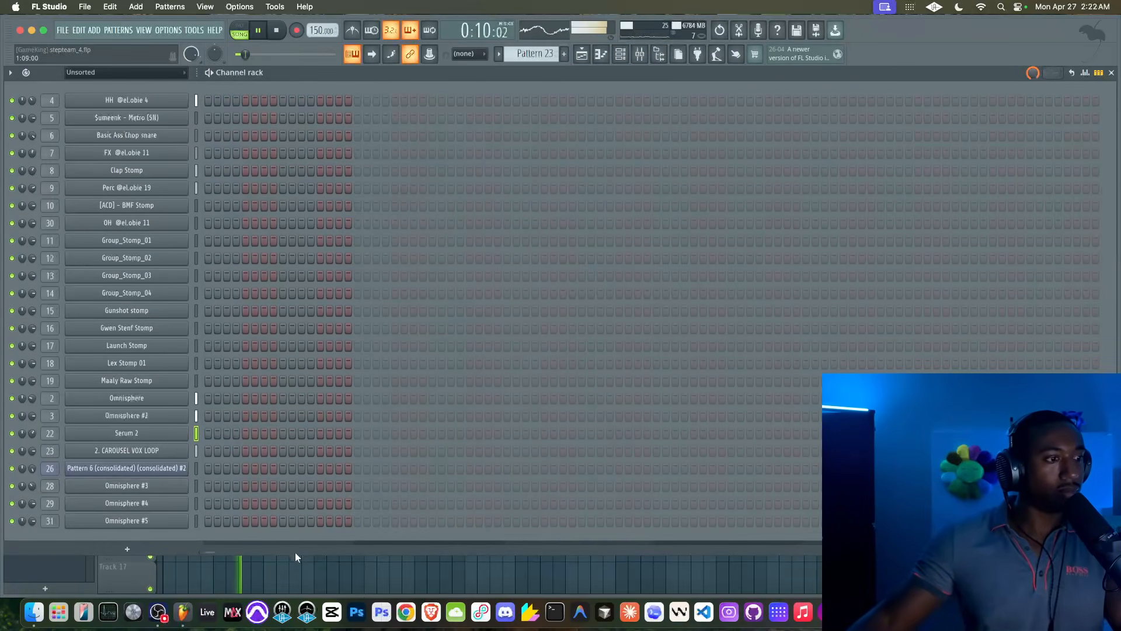
key("F6")
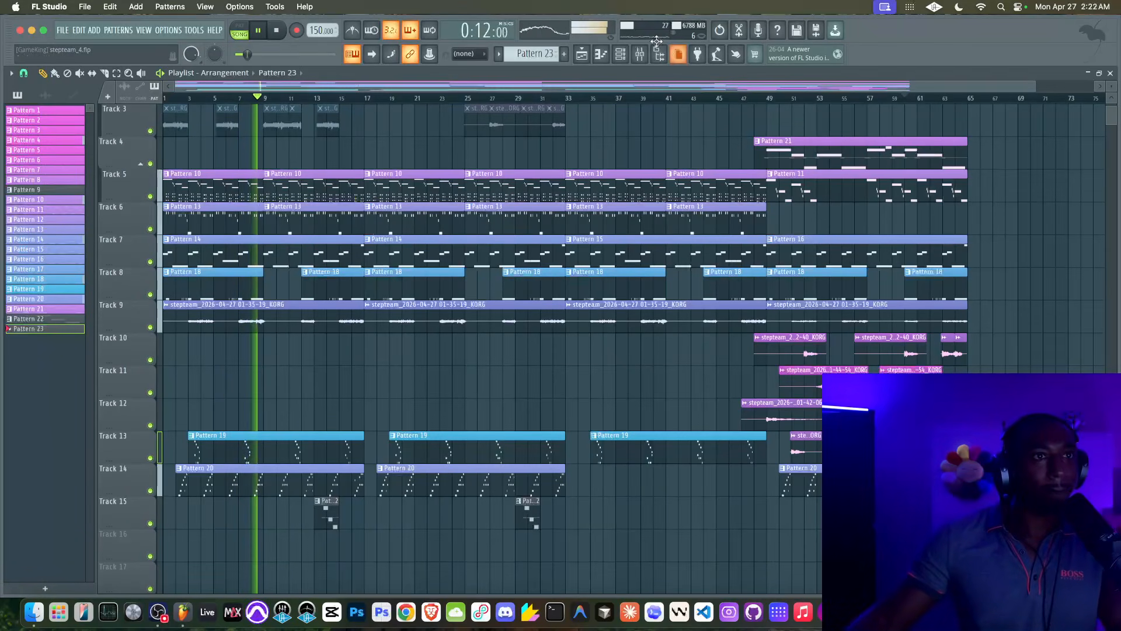
left_click(659, 58)
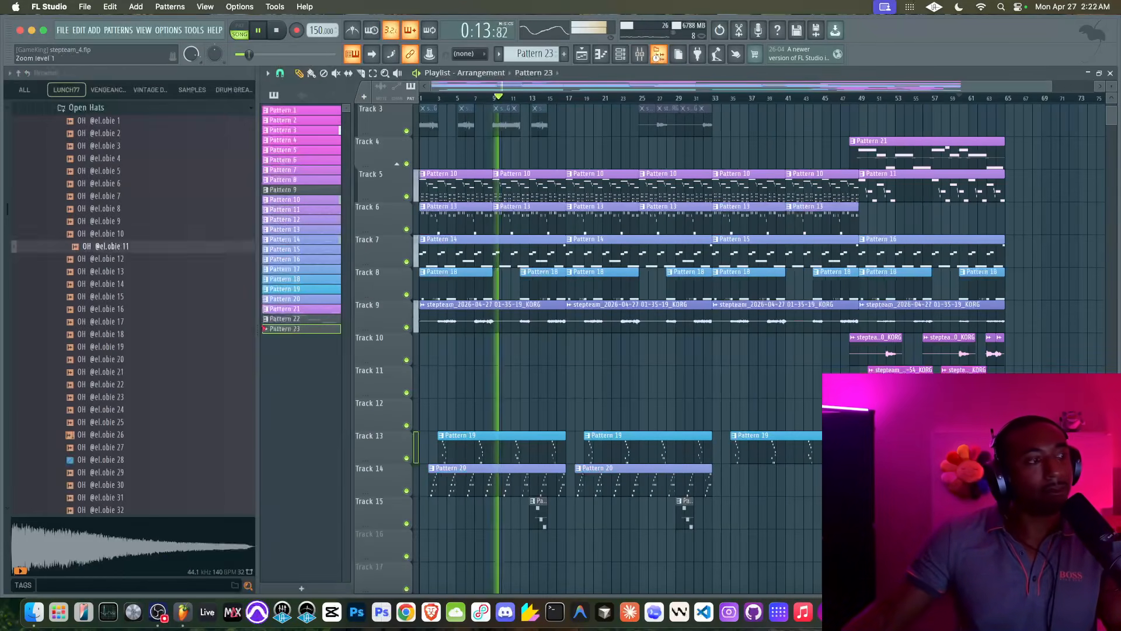
left_click(658, 59)
left_click(638, 59)
left_click(638, 59)
left_click(621, 56)
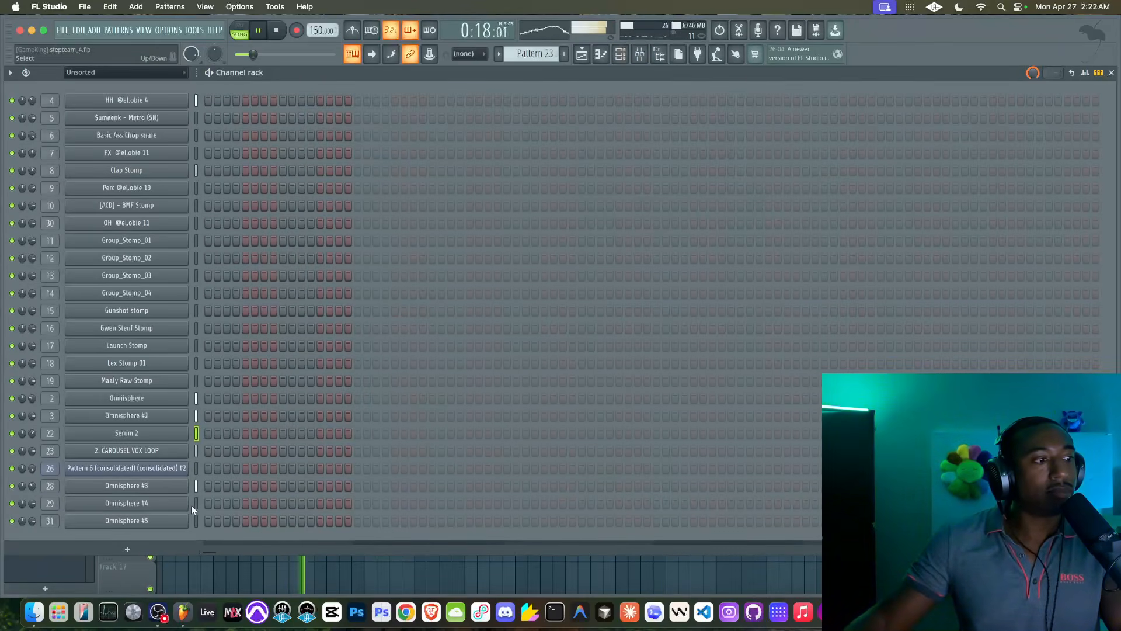
left_click(315, 570)
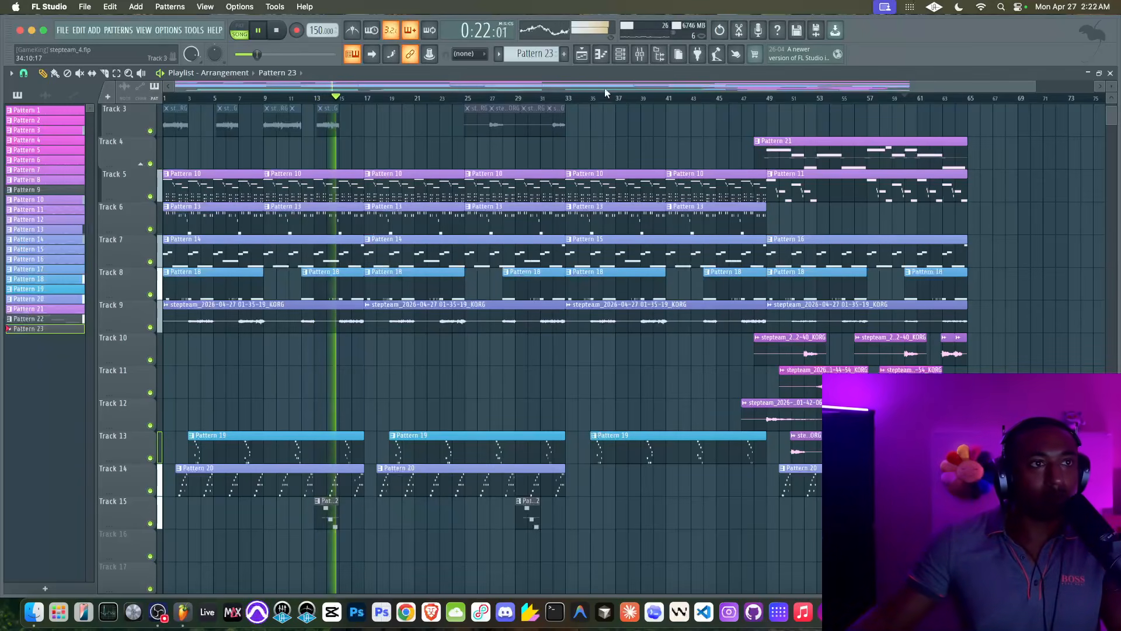
left_click(621, 54)
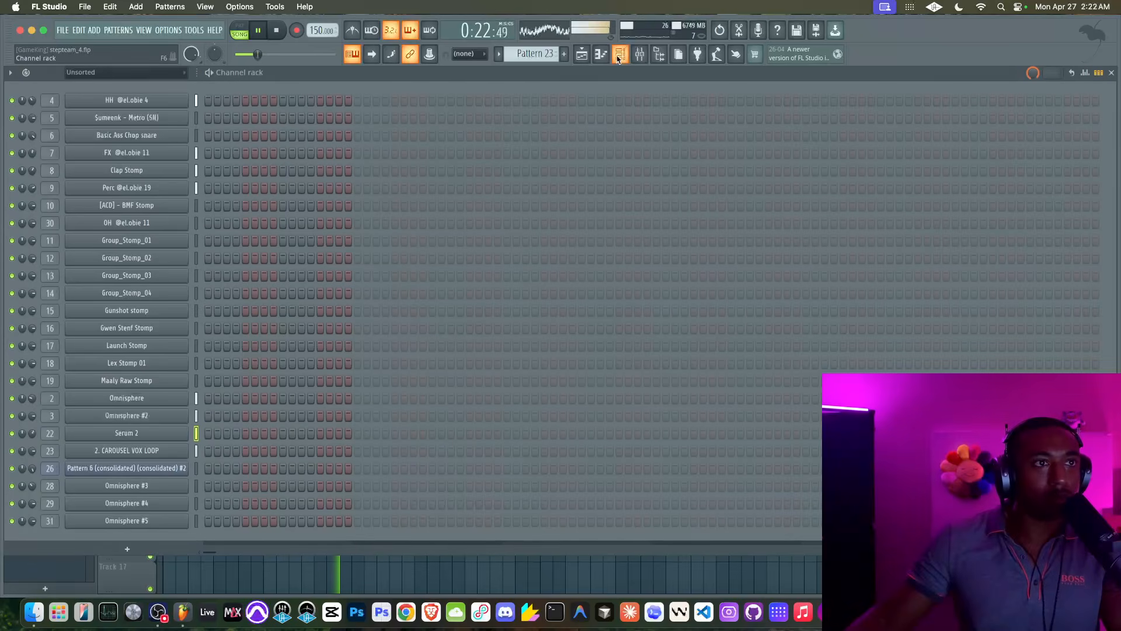
left_click(325, 570)
Move the Pattern 22 clip at bar 29 on Track 15 to start at bar 31
mouse_move(332, 516)
left_mouse_down()
mouse_move(368, 519)
mouse_move(335, 516)
left_mouse_up()
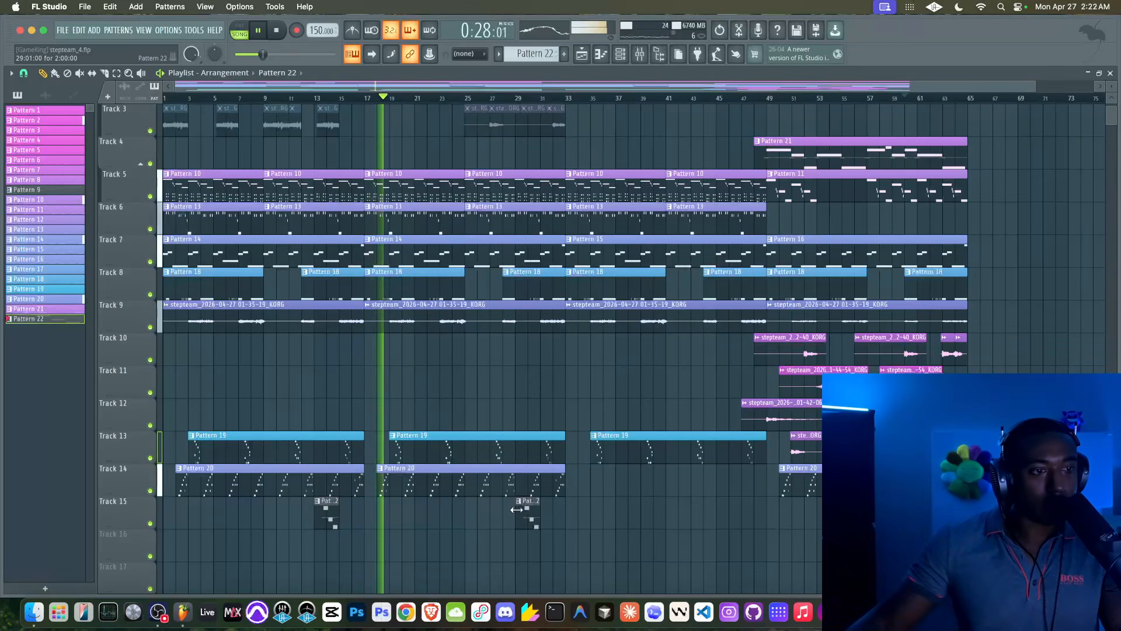
left_click_drag(527, 515, 552, 516)
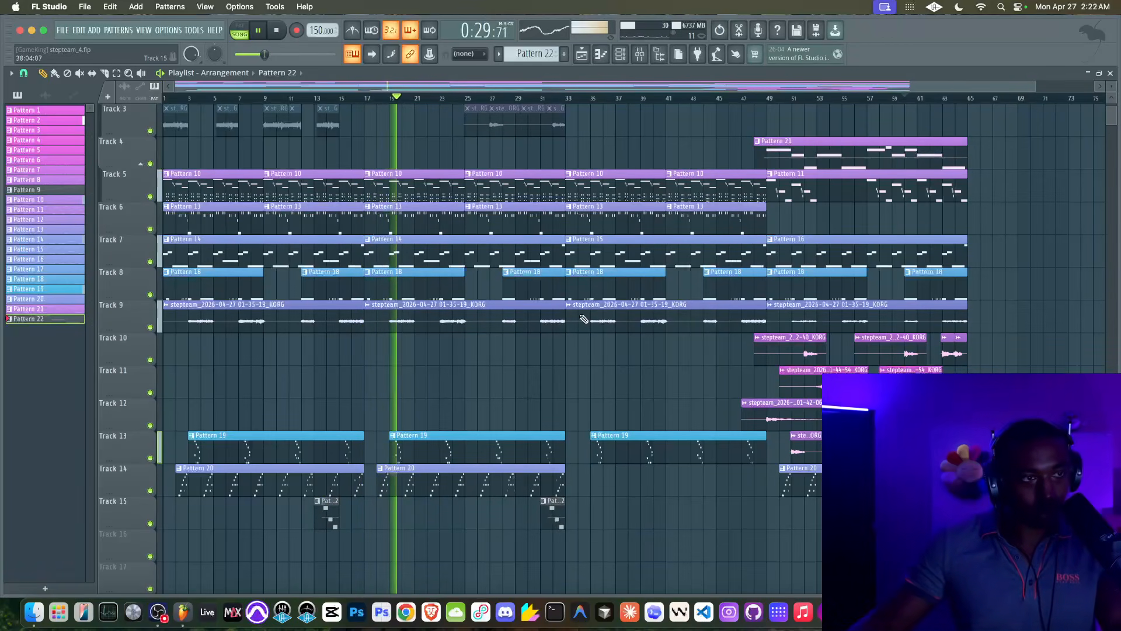
Open Pattern 14 from Track 7 and slice each long A#3 and C#4 note from bar 7 through bar 16 into three parts
scroll(600, 145, "up", 3)
scroll(625, 109, "right", 2)
scroll(625, 110, "left", 2)
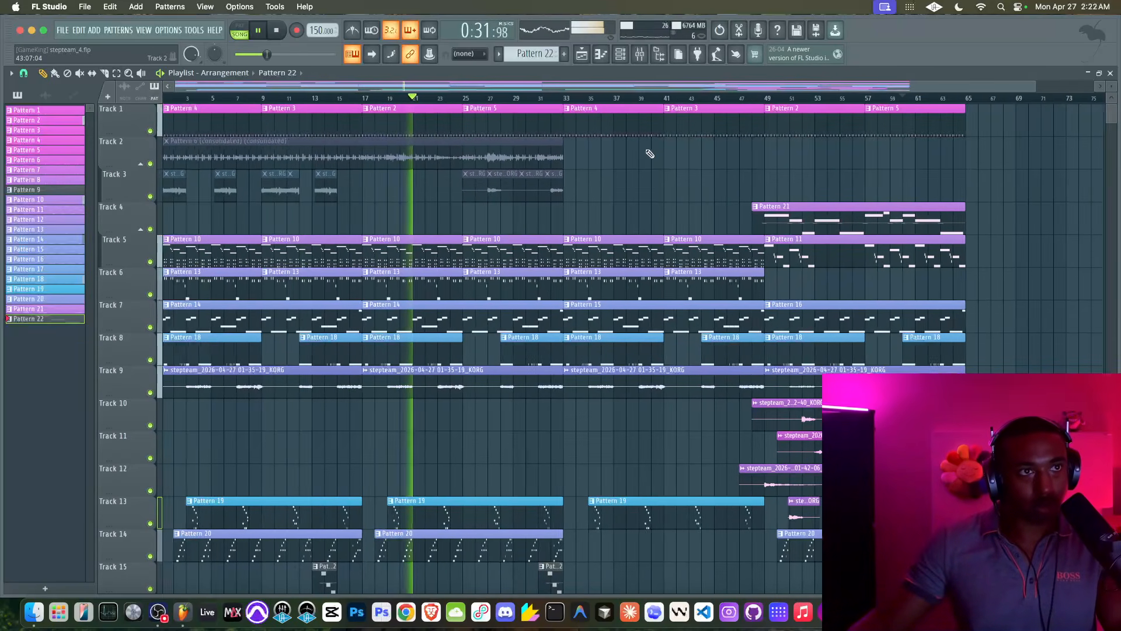
double_click(283, 310)
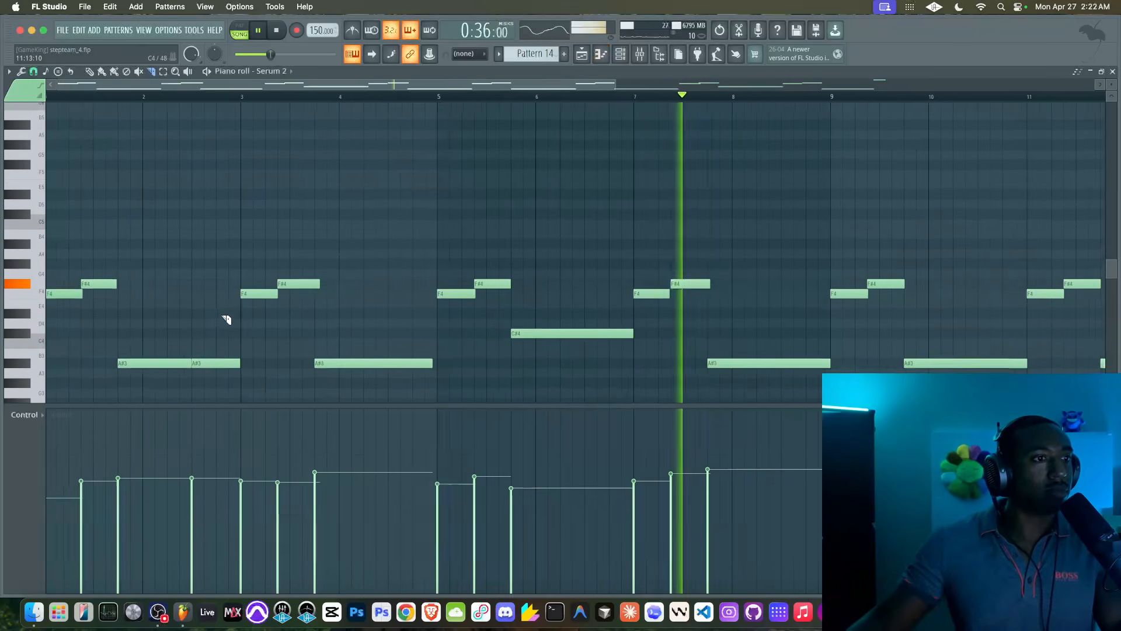
left_click_drag(759, 359, 795, 370)
left_click_drag(931, 357, 971, 368)
left_click_drag(857, 354, 895, 366)
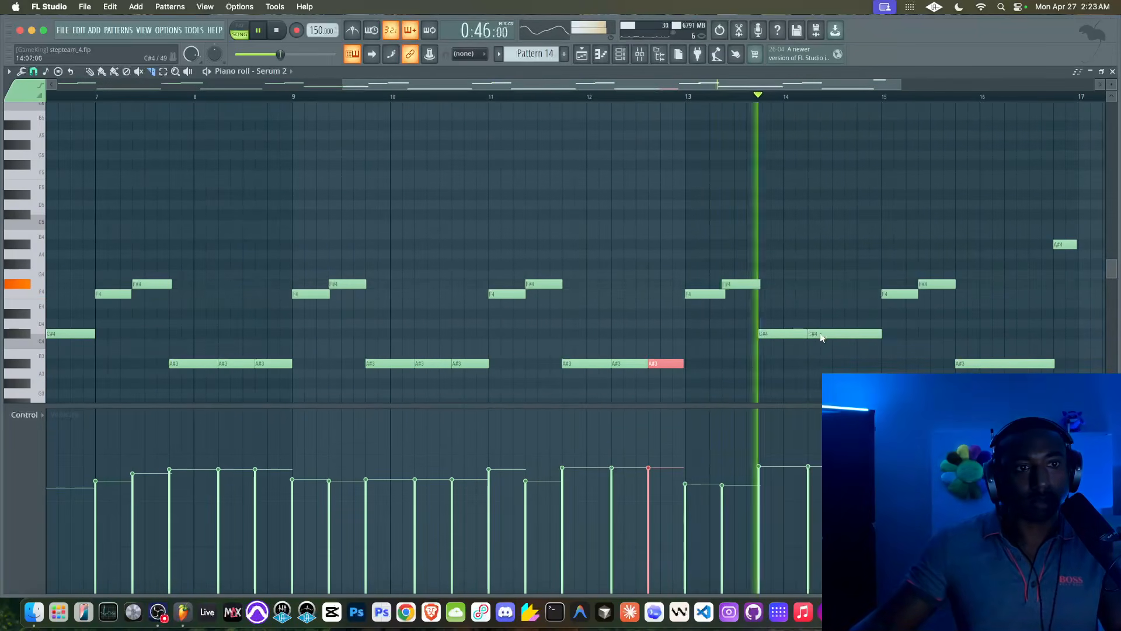
left_click_drag(845, 329, 845, 341)
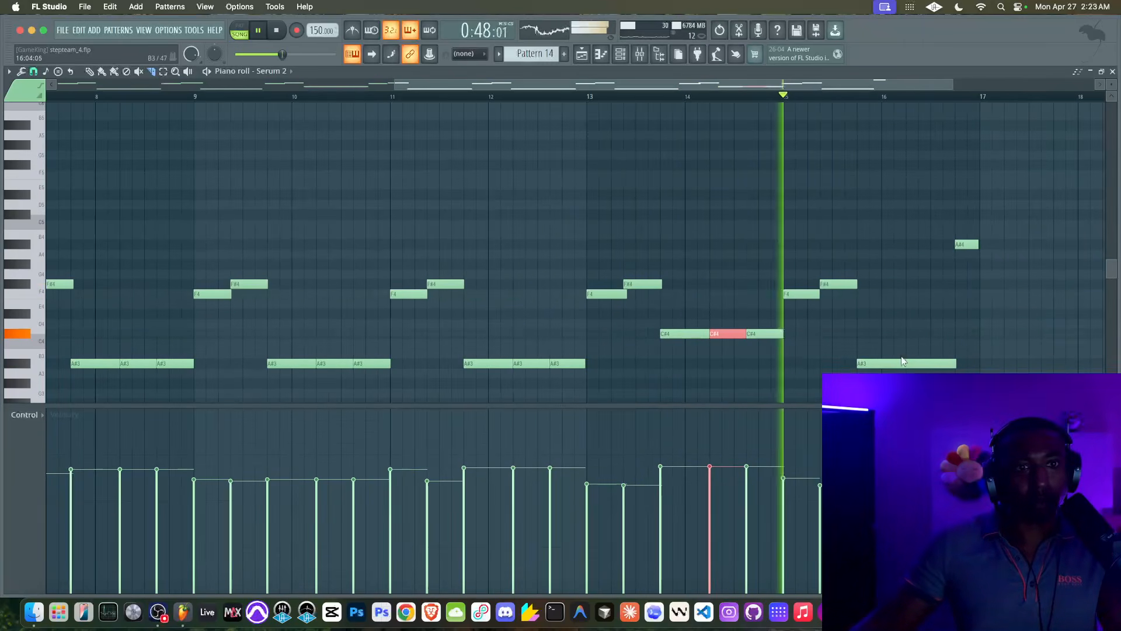
left_click_drag(906, 360, 943, 369)
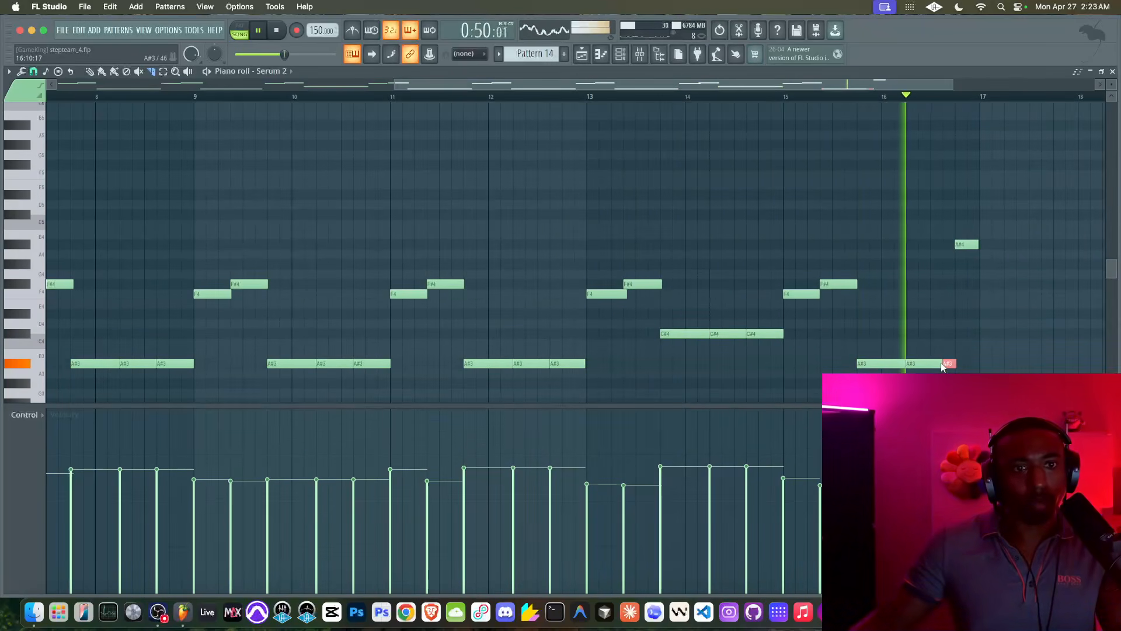
Switch Pattern 14 to pattern playback and replace the single cut in its first long A#3 note with two cuts in bar 2
scroll(431, 287, "left", 10)
scroll(431, 287, "up", 2)
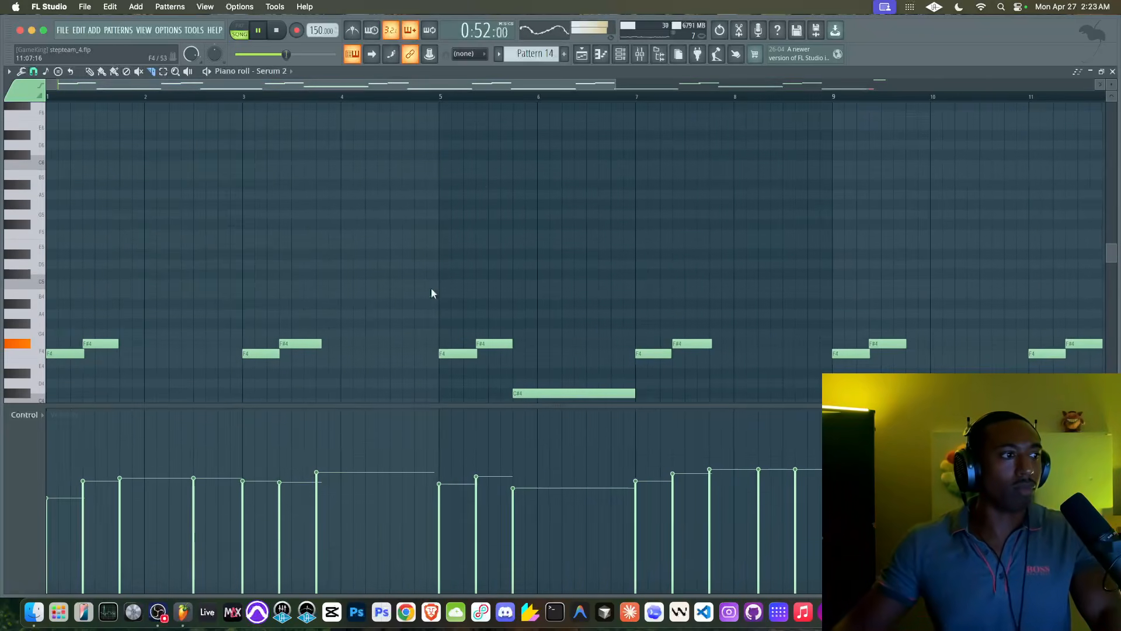
scroll(430, 288, "down", 5)
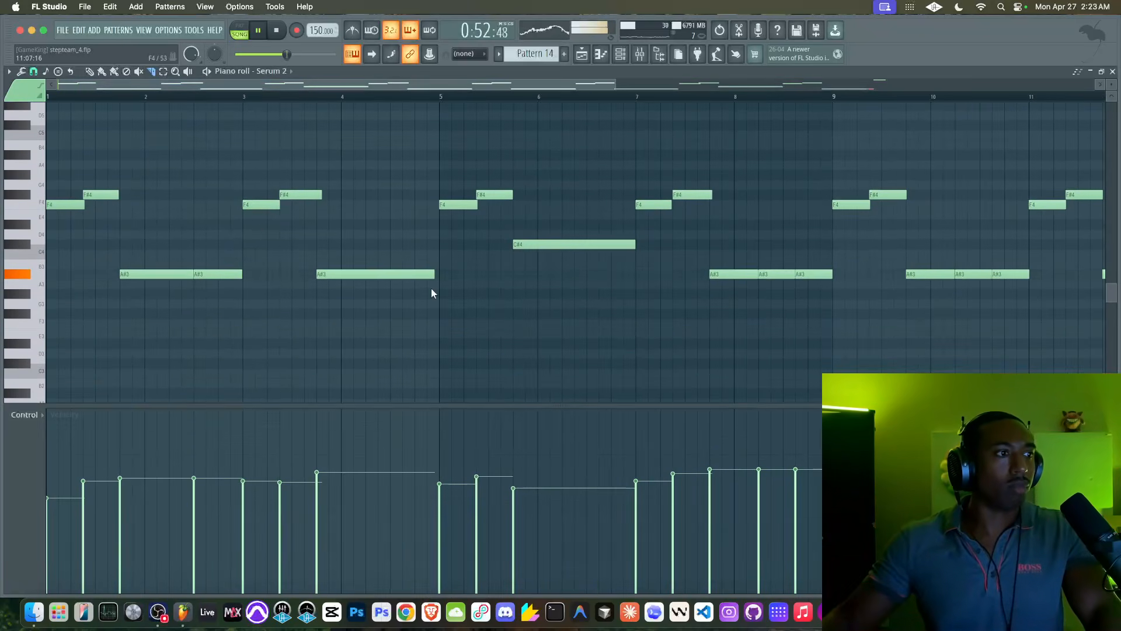
key("super+z")
key("l")
left_click(170, 274)
left_click(206, 274)
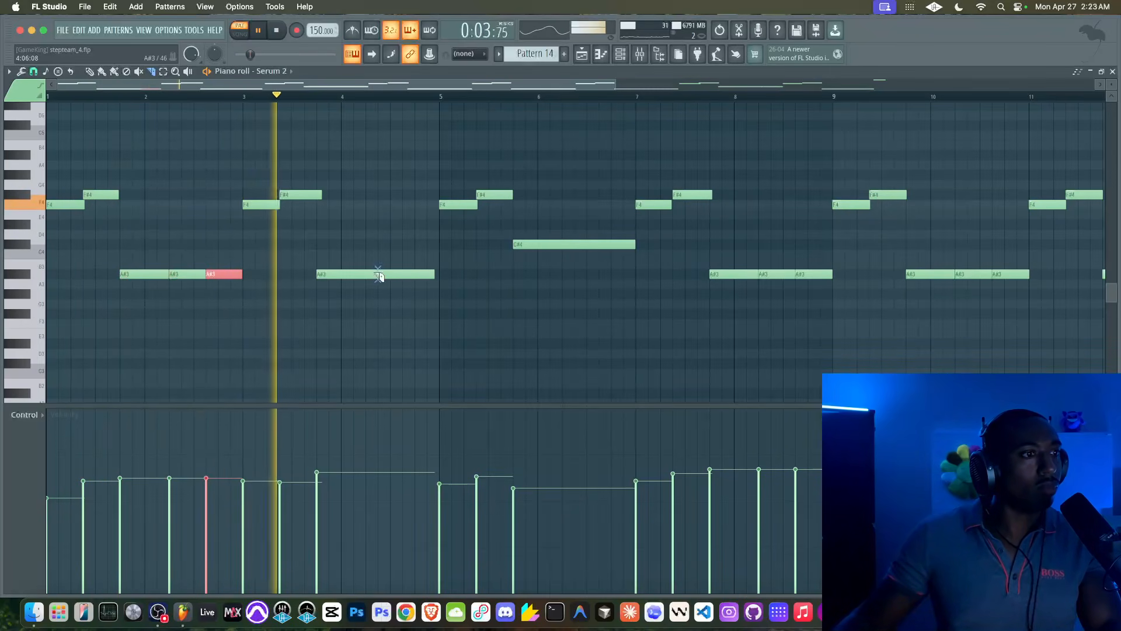
Slice the long A#3 note in bars 3–4 and the C#4 note in bars 5–6 into three parts each
left_click(374, 274)
left_click(403, 274)
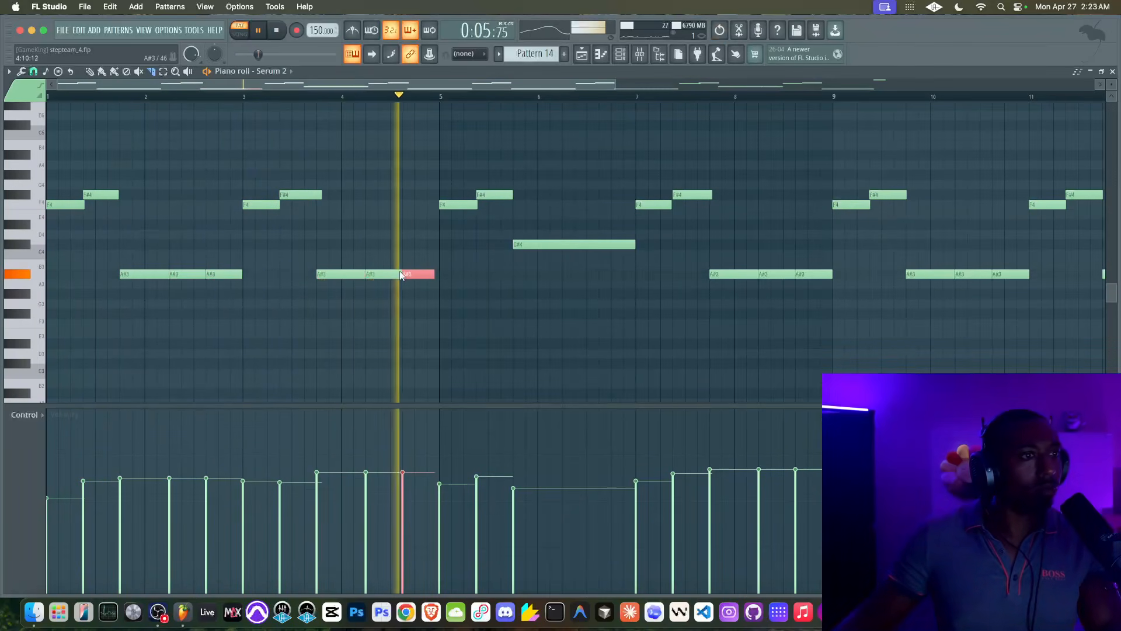
left_click(562, 244)
left_click(599, 244)
scroll(772, 277, "down", 2)
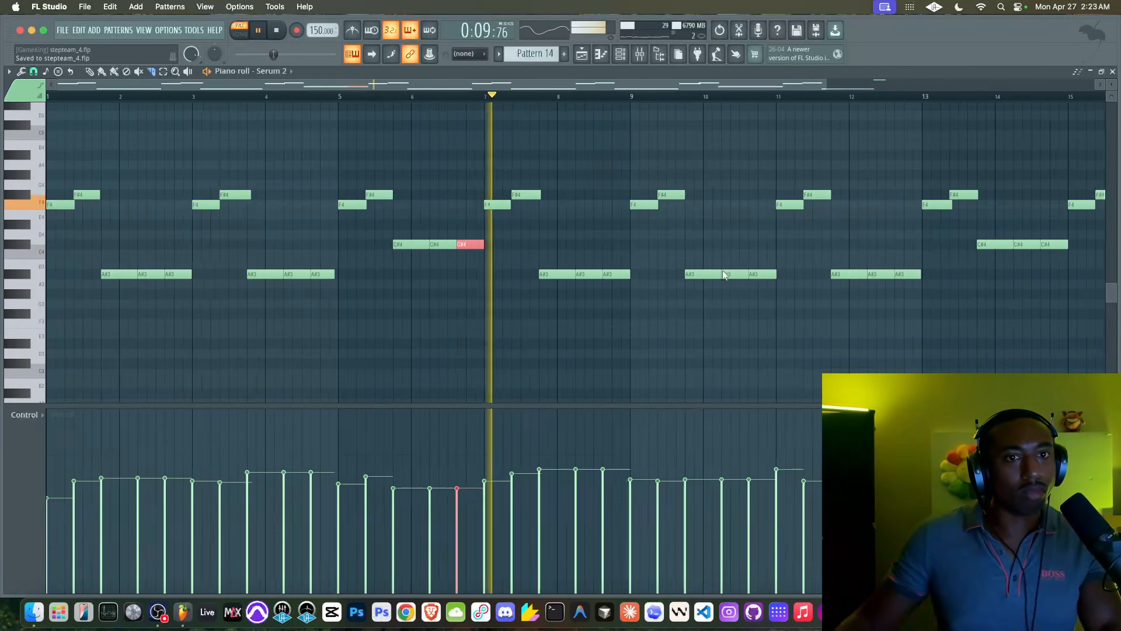
key("F9")
key("space")
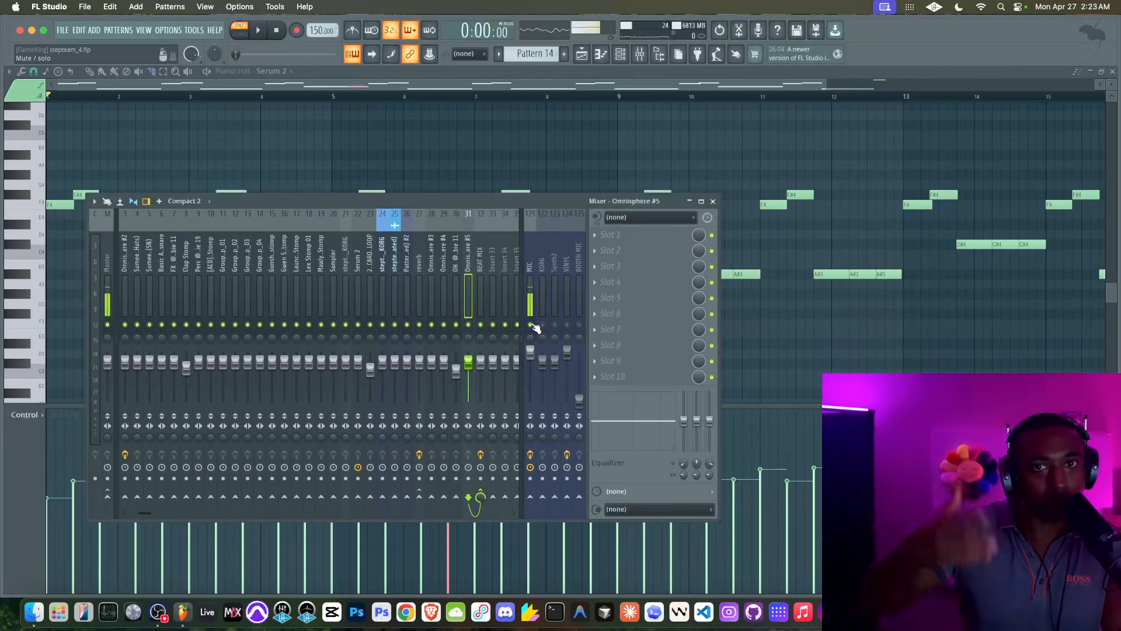
key("space")
Open Serum 2, leave its wavetable editor, set the Env 1 sustain to -6.2 dB and close the plugin
left_click(620, 54)
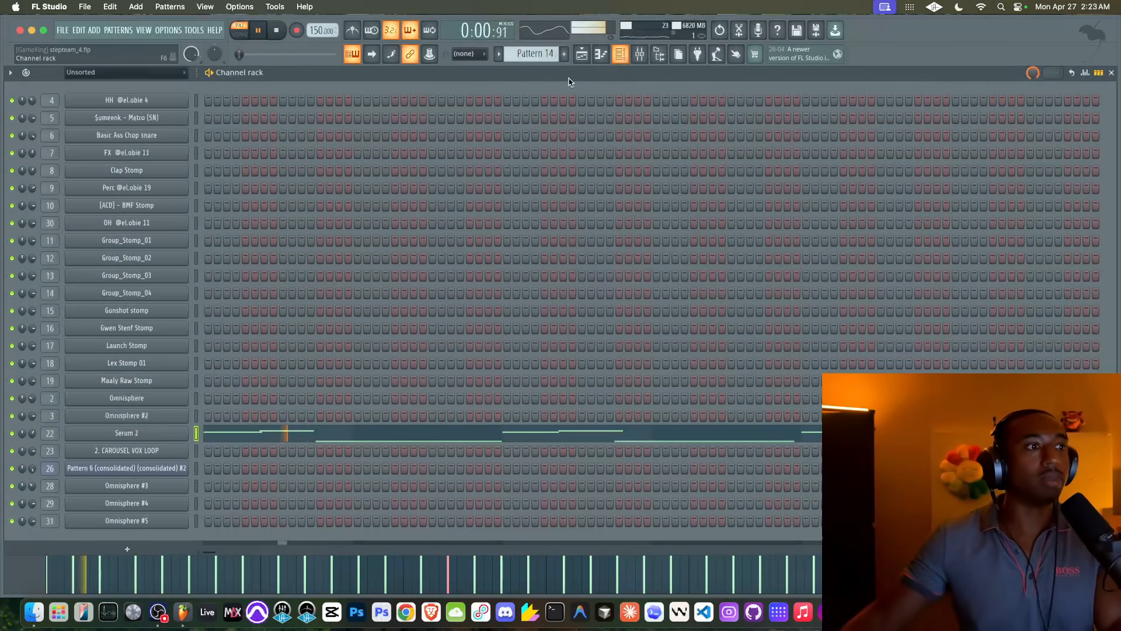
left_click(170, 435)
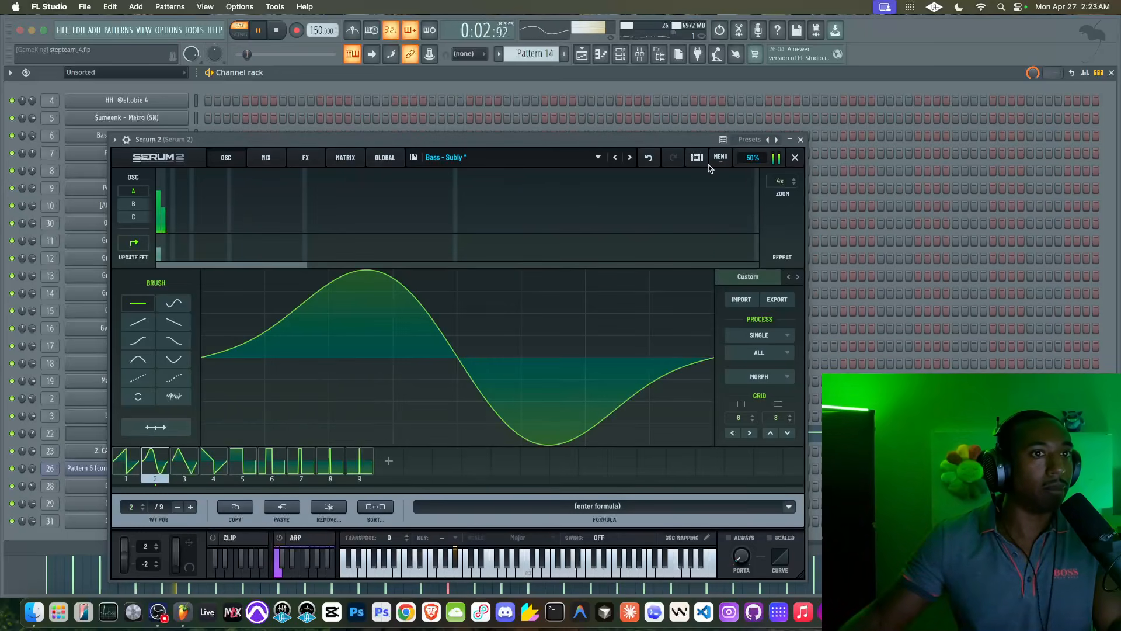
left_click(794, 158)
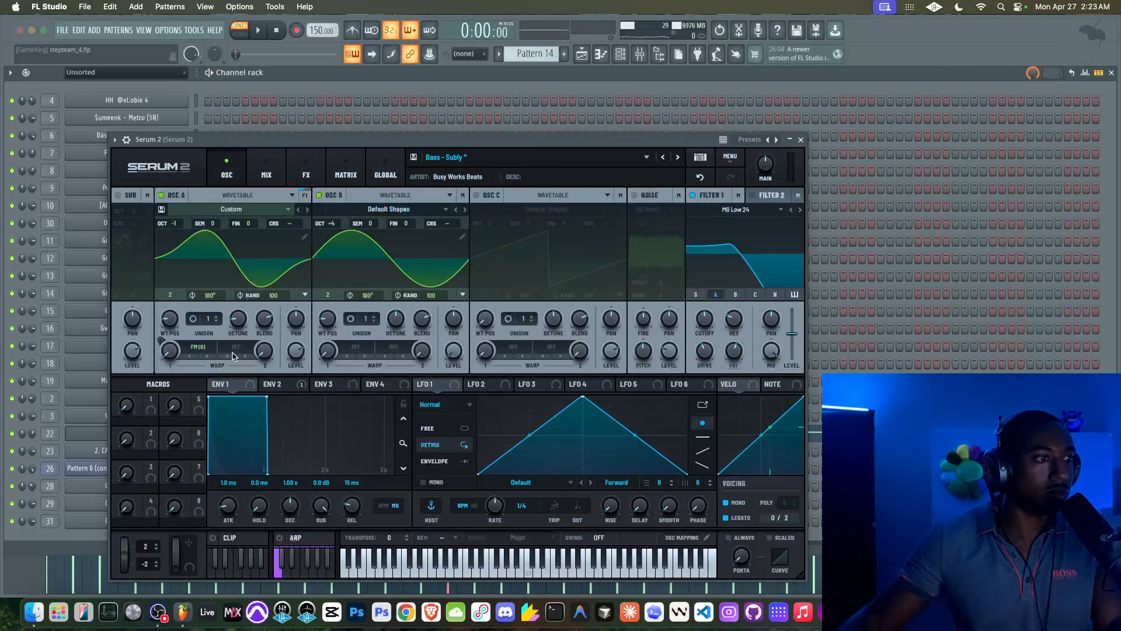
key("space")
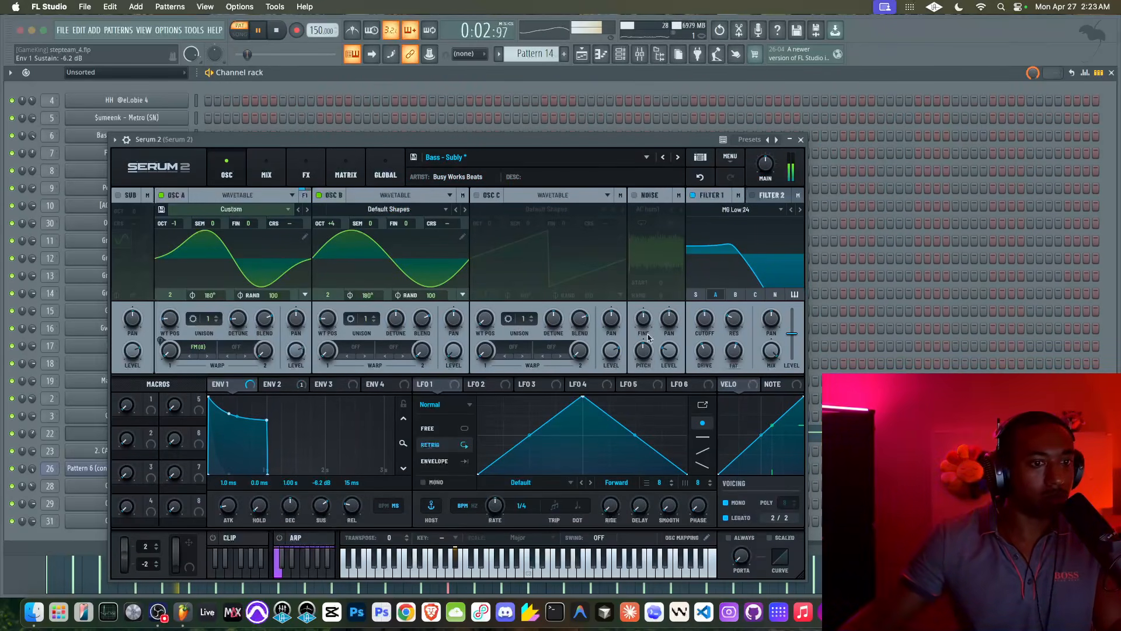
left_click(800, 139)
Return to the playlist and play the arrangement in song mode
left_click(642, 57)
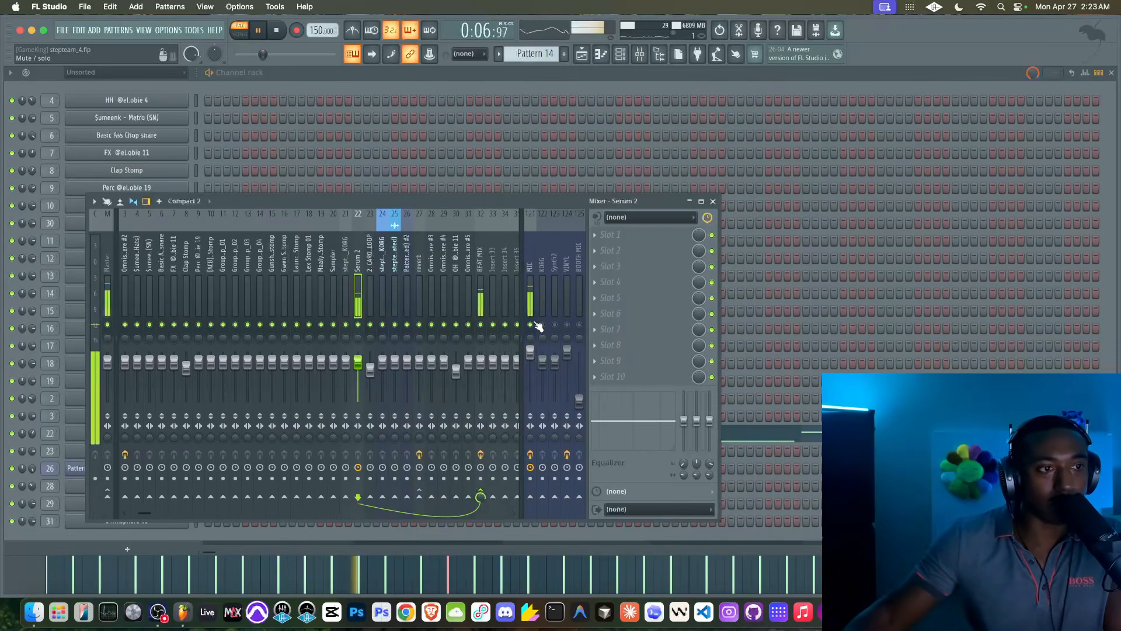
left_click(584, 60)
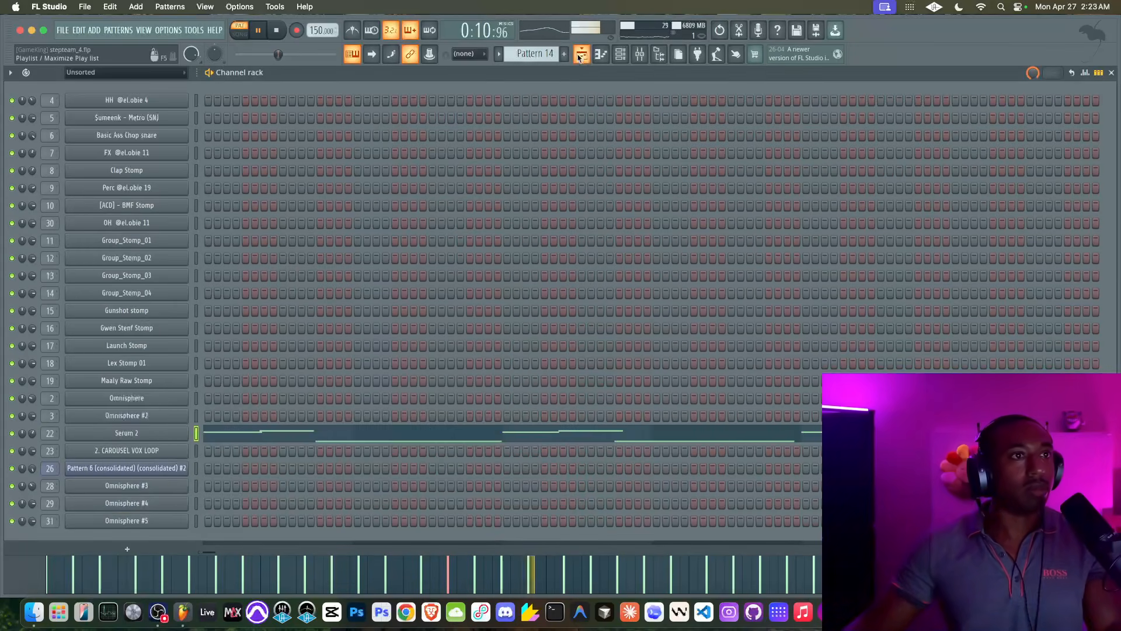
left_click(582, 56)
key("l")
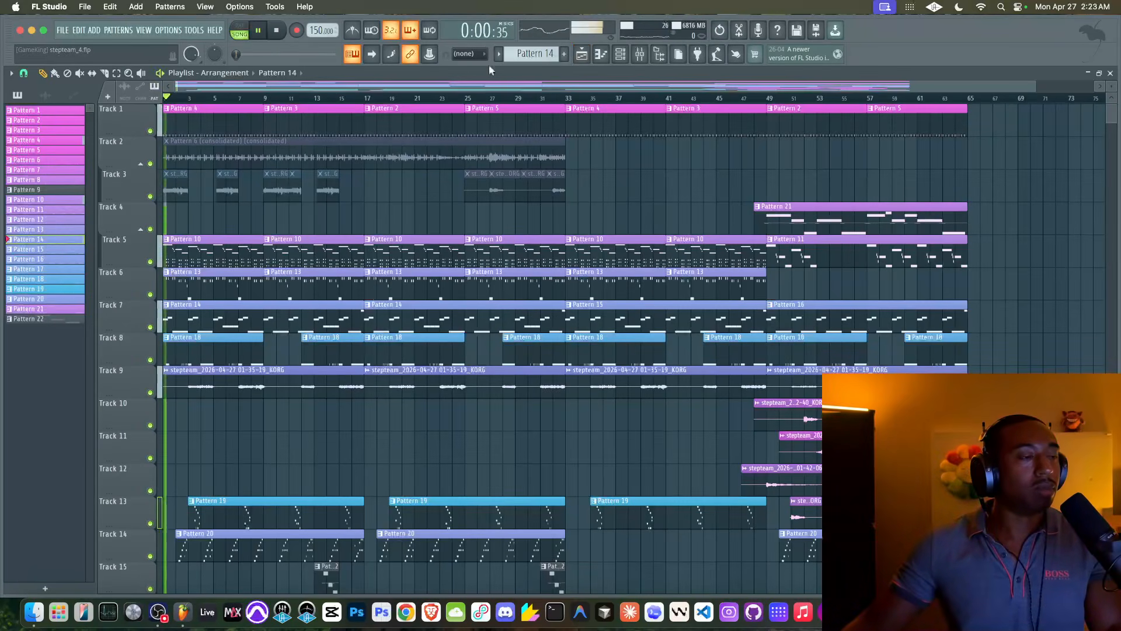
left_click(620, 53)
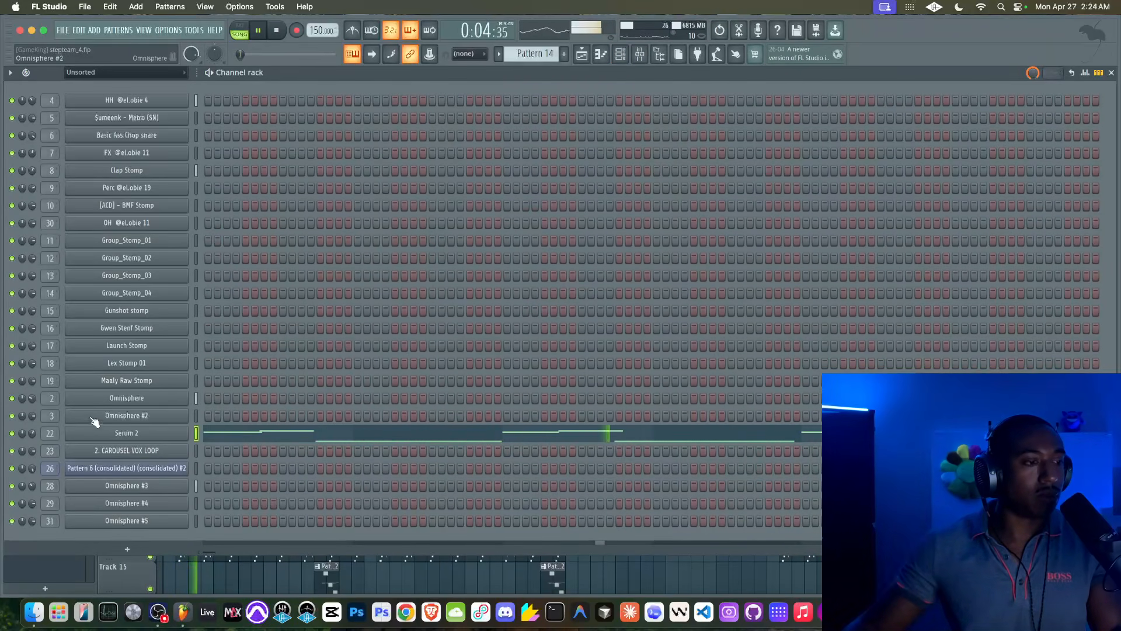
left_click(582, 54)
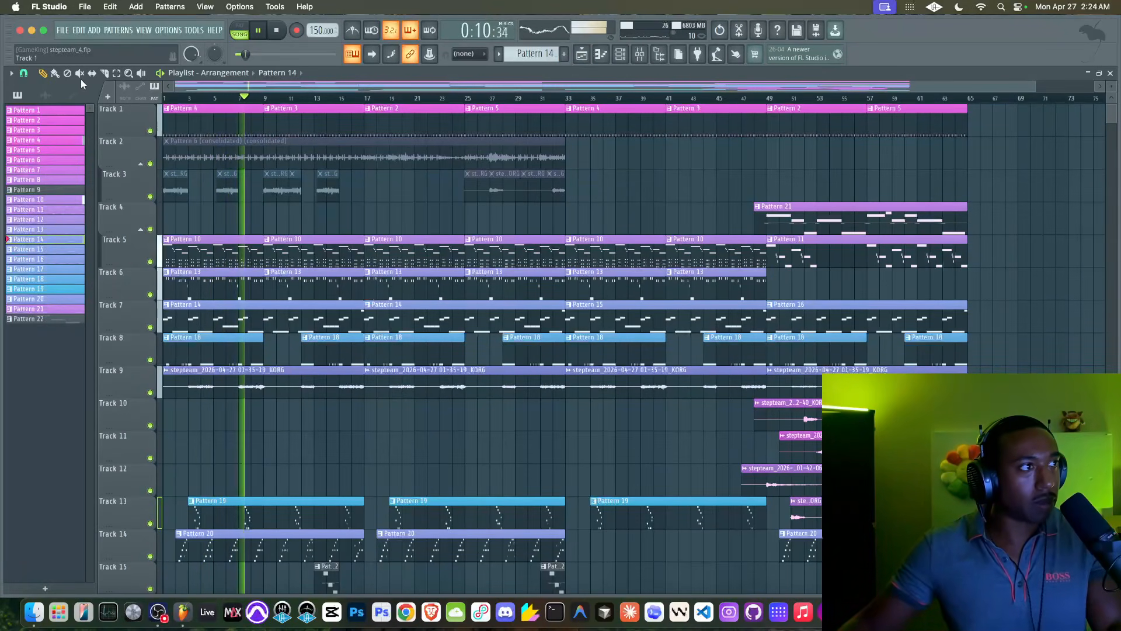
Open Pattern 16 from Track 7 and slice its first long A#3 note in bars 1–2 into three parts
left_click(55, 74)
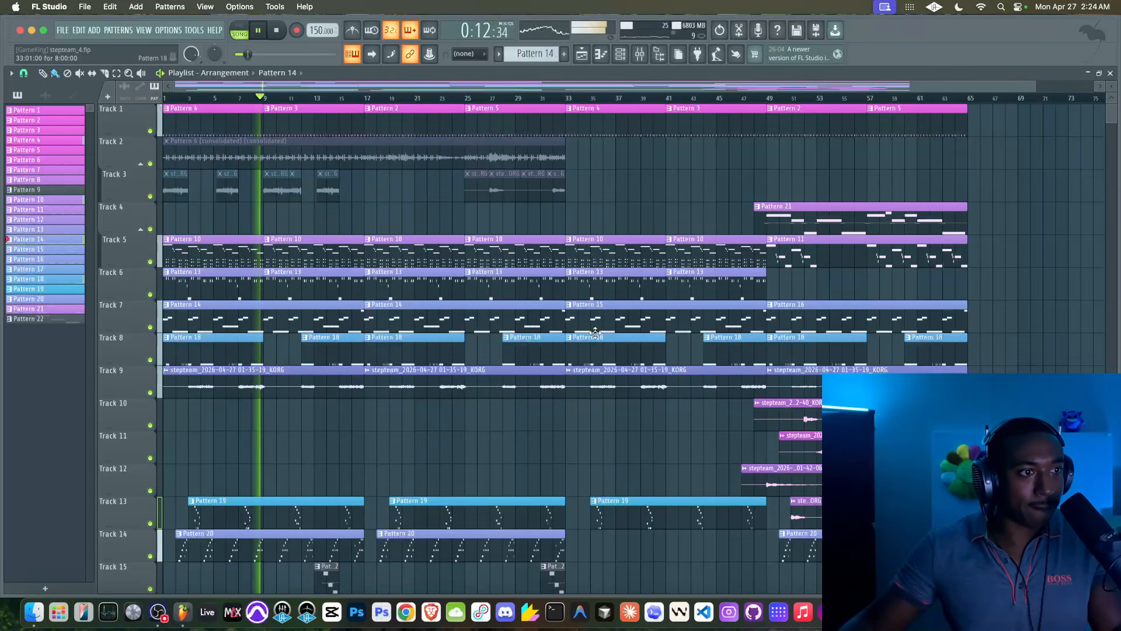
double_click(831, 325)
scroll(404, 251, "left", 5)
scroll(221, 266, "down", 2)
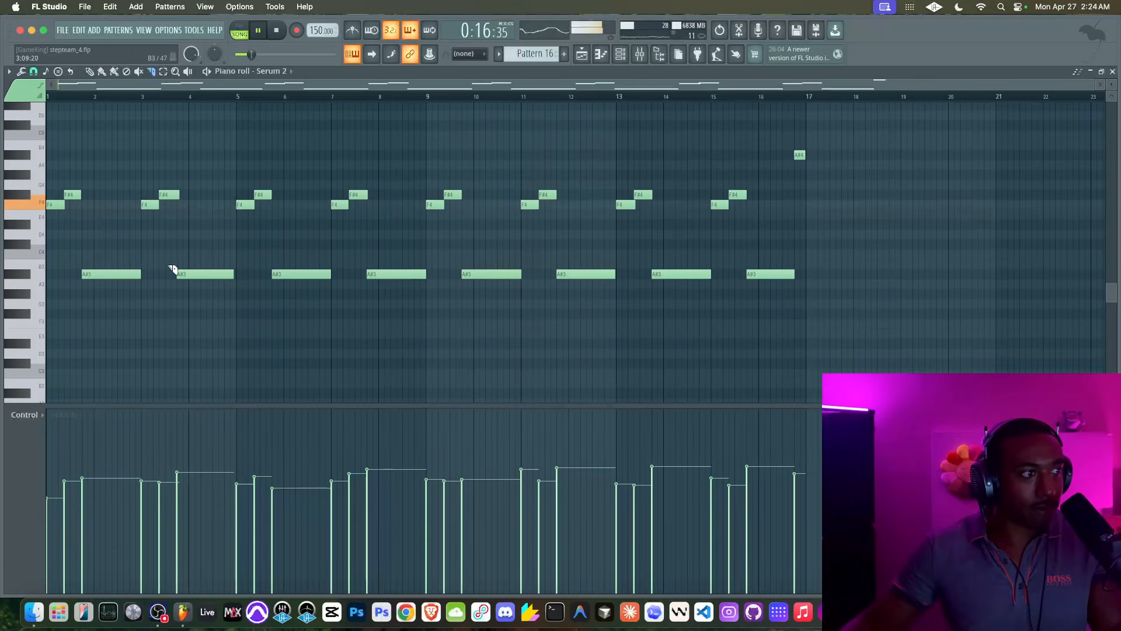
scroll(150, 263, "up", 2)
scroll(163, 265, "up", 3)
scroll(163, 269, "left", 3)
scroll(229, 330, "up", 2)
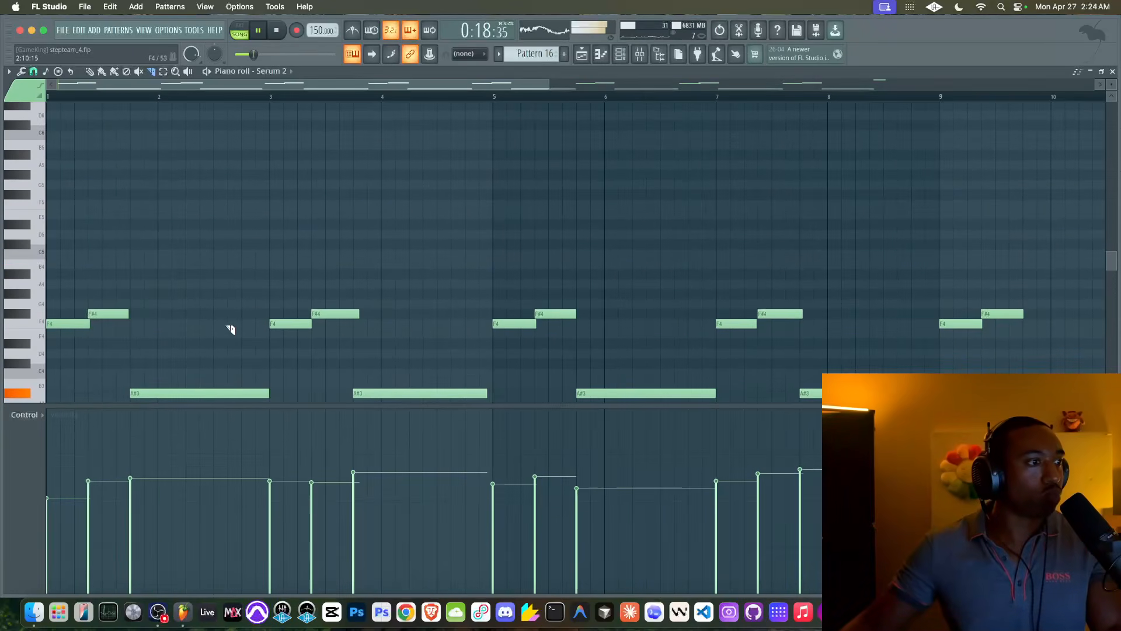
scroll(229, 329, "down", 3)
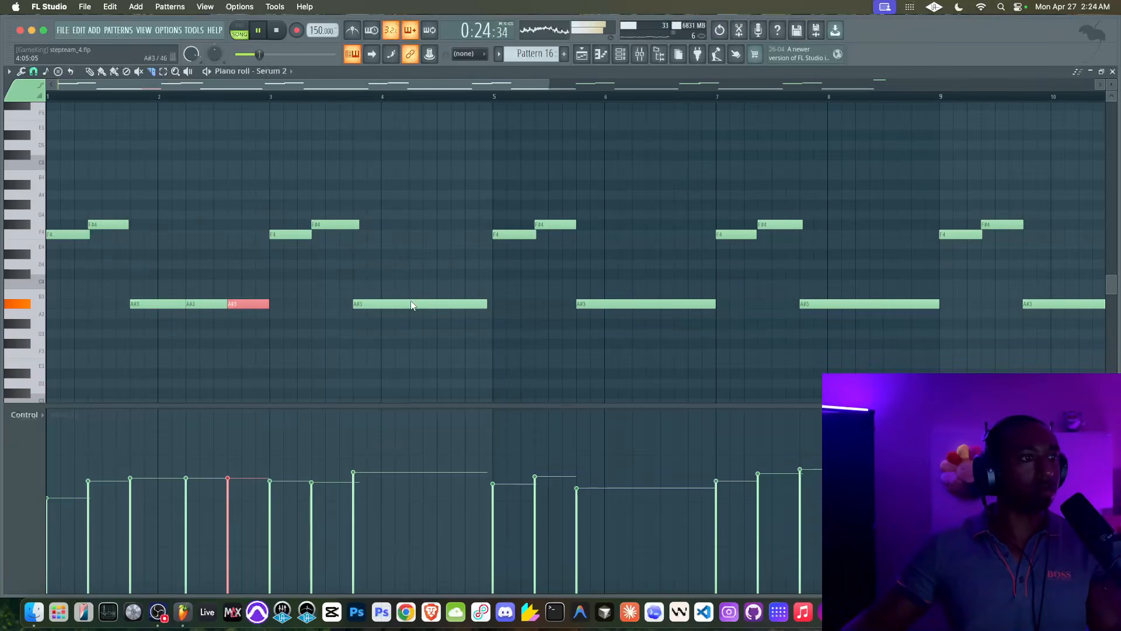
Slice the long A#3 note in bars 3–4 into three parts, changing the snap to 1/2 beat for the second cut
left_click(33, 74)
left_click(39, 241)
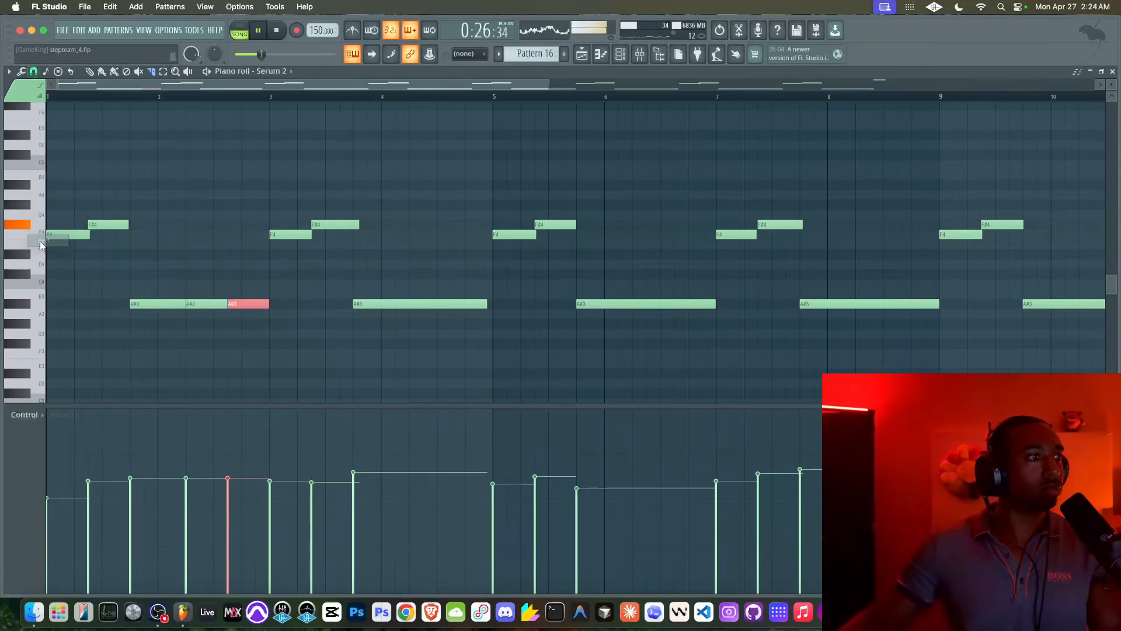
left_click(411, 304)
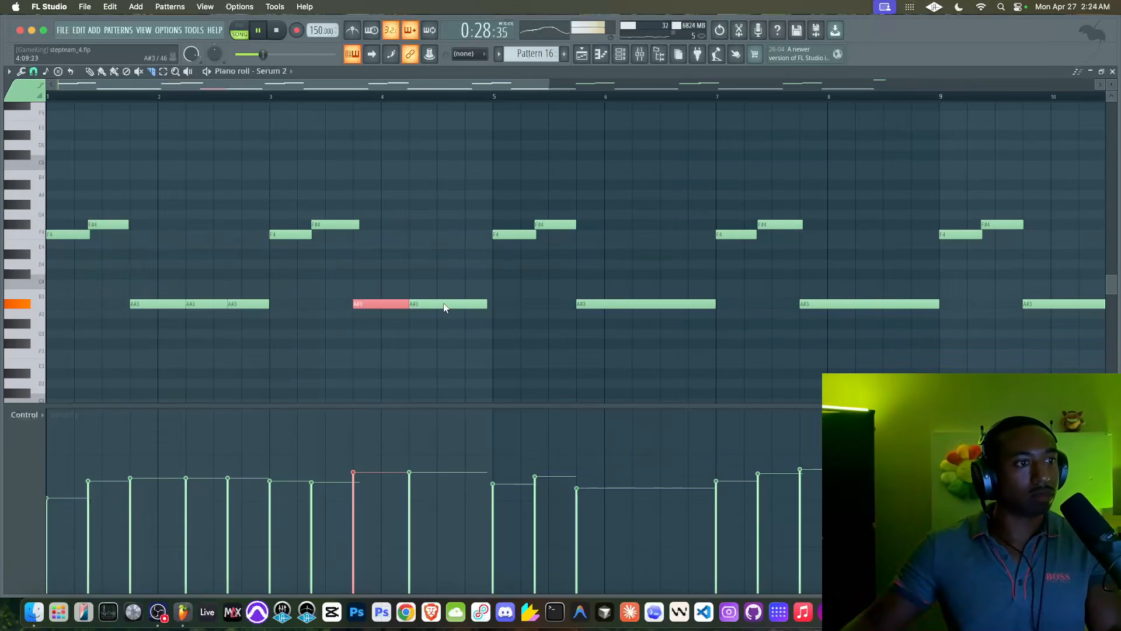
left_click(33, 72)
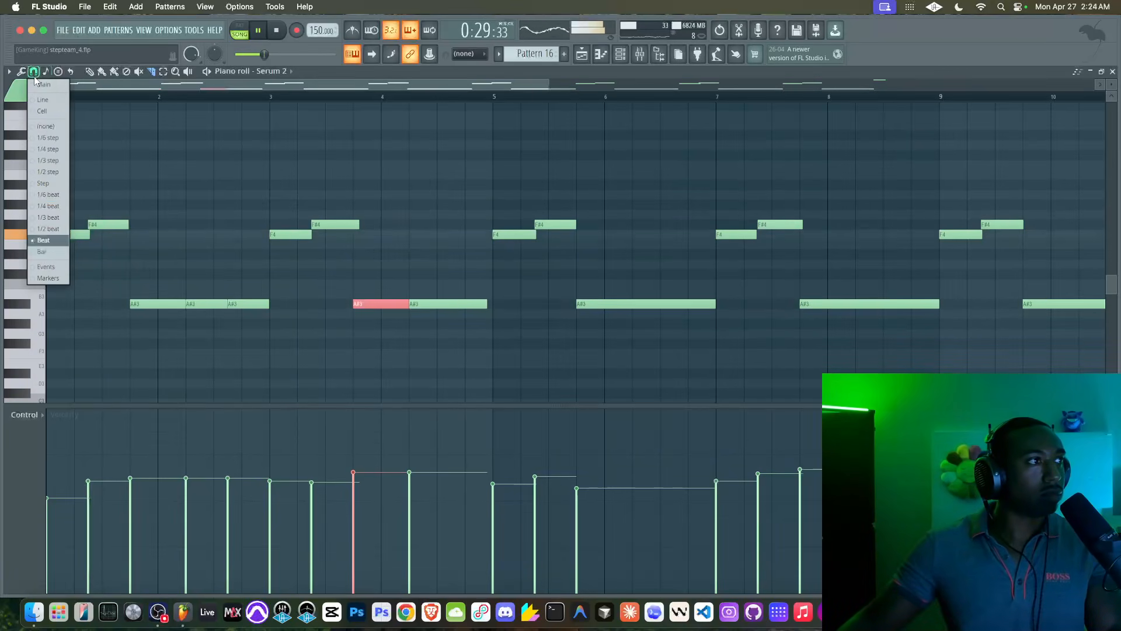
left_click(43, 229)
left_click(450, 304)
Slice the long A#3 notes in bars 5–6, 7–8 and 9–10 into three parts each
scroll(445, 304, "right", 3)
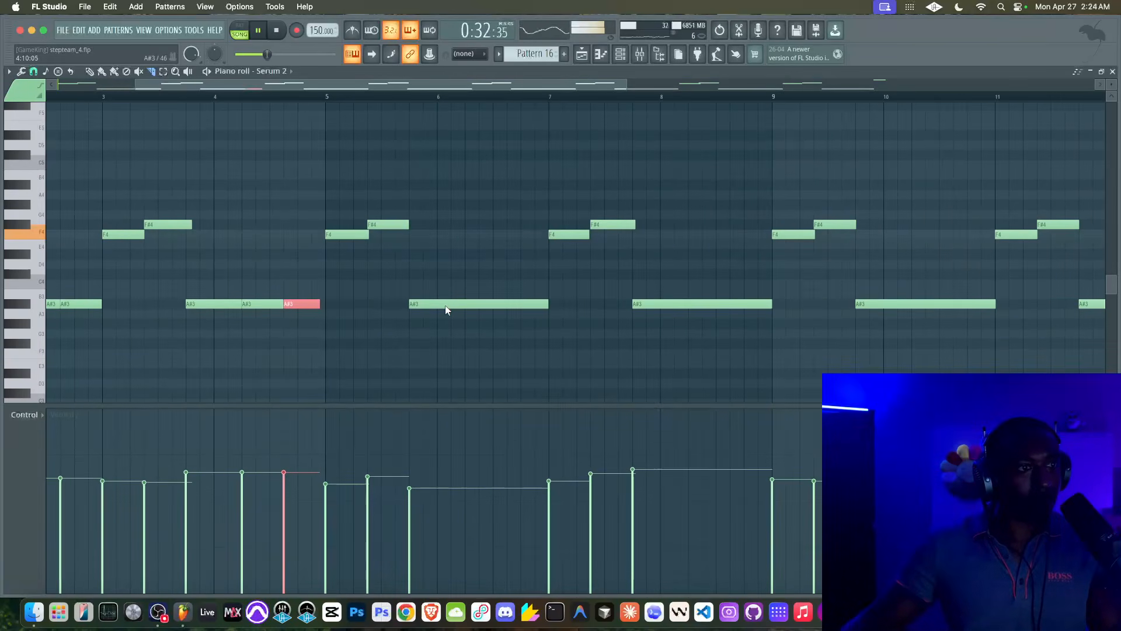
left_click(465, 305)
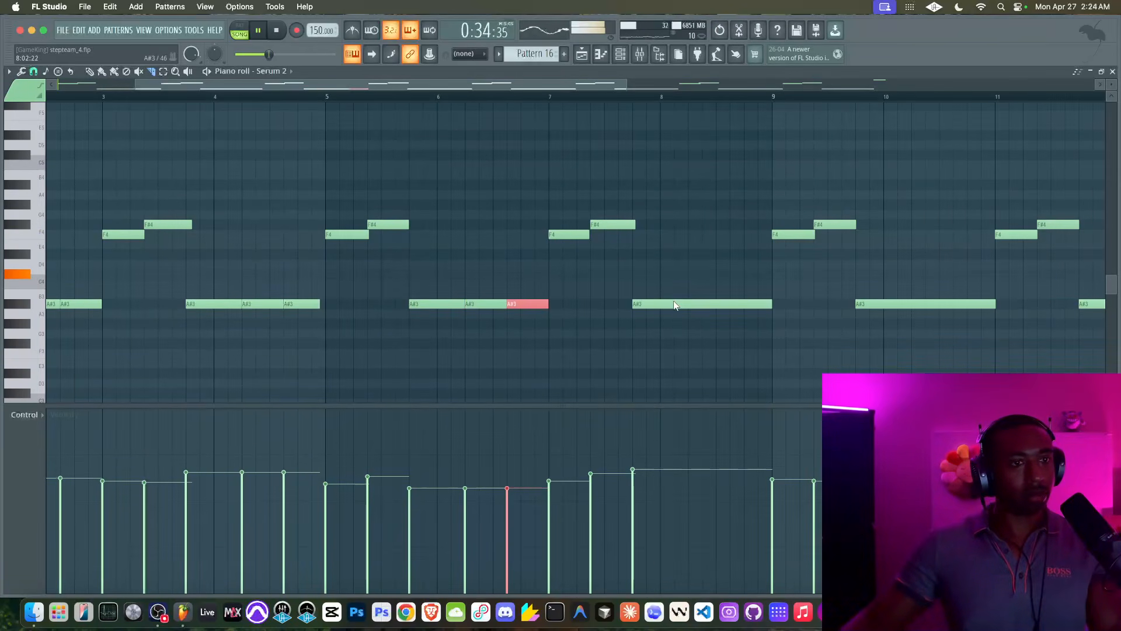
scroll(674, 305, "right", 3)
left_click(549, 304)
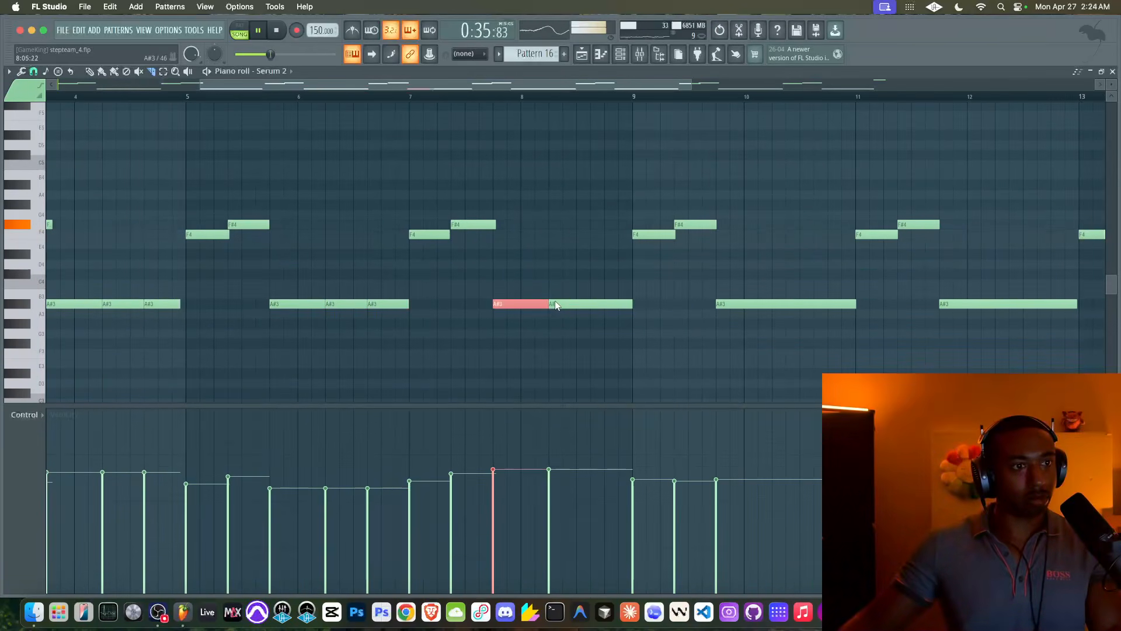
left_click(591, 304)
scroll(591, 305, "right", 3)
left_click(604, 304)
left_click(647, 304)
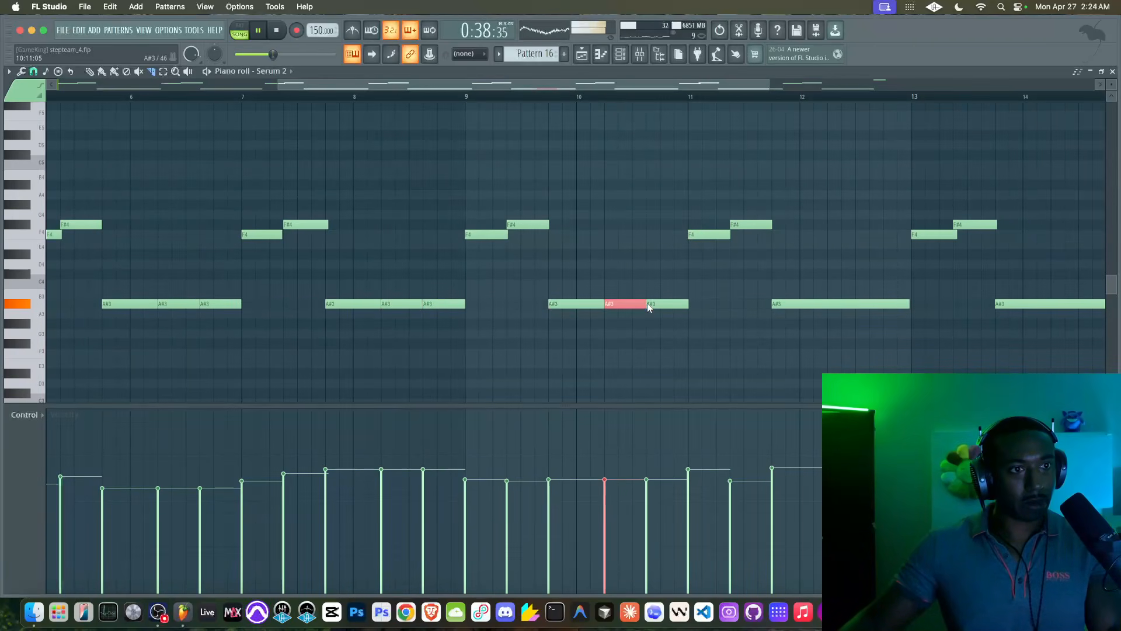
Slice the remaining long A#3 notes in bars 11–12, 13–14 and 15–16 into three parts each and close the piano roll
scroll(646, 305, "right", 3)
left_click(660, 304)
left_click(702, 304)
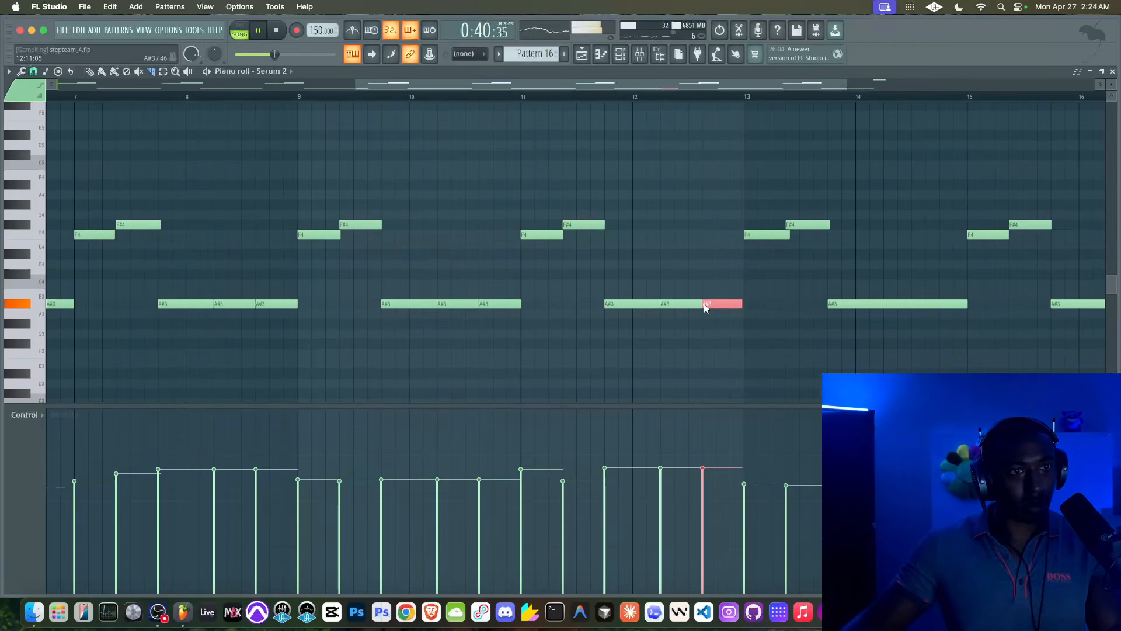
scroll(703, 303, "right", 6)
left_click(576, 303)
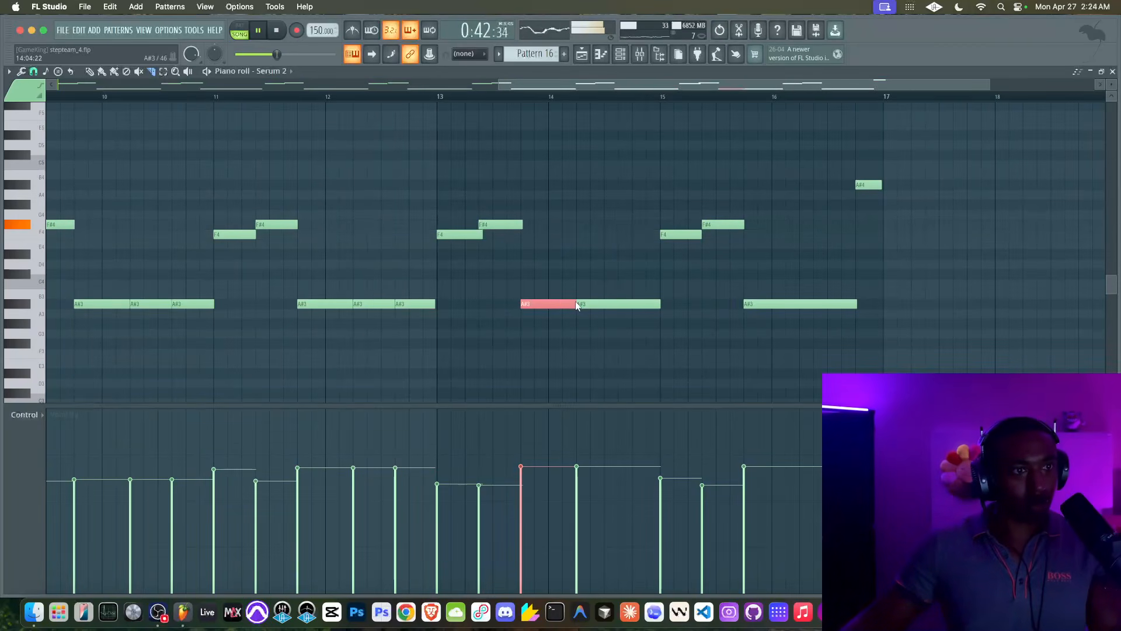
left_click(618, 304)
left_click(799, 304)
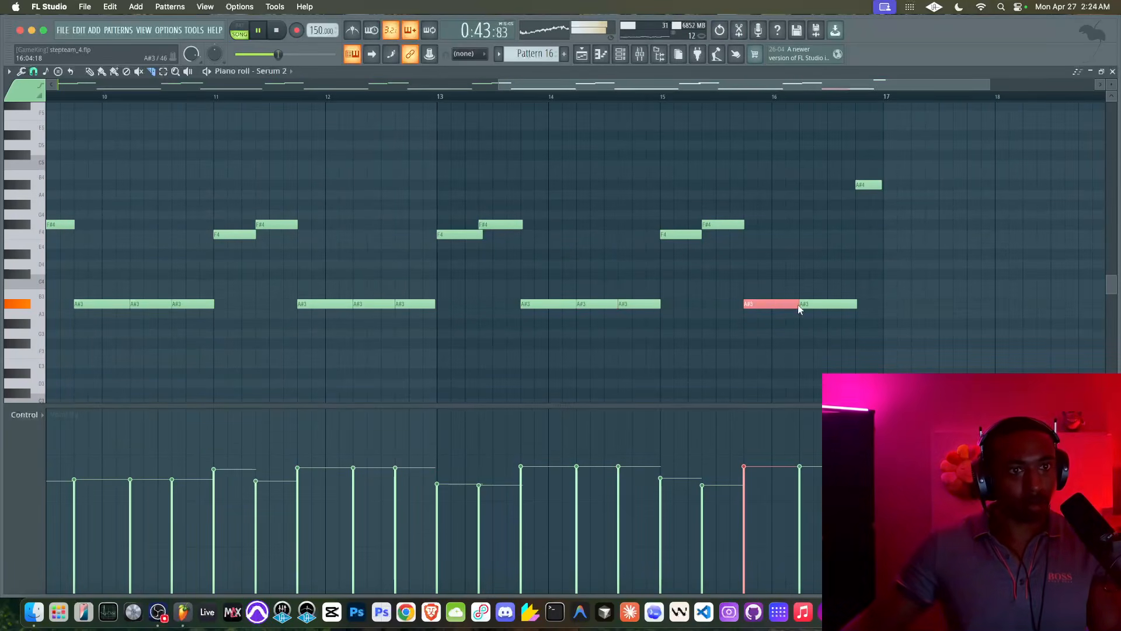
left_click(841, 304)
scroll(1033, 103, "down", 3)
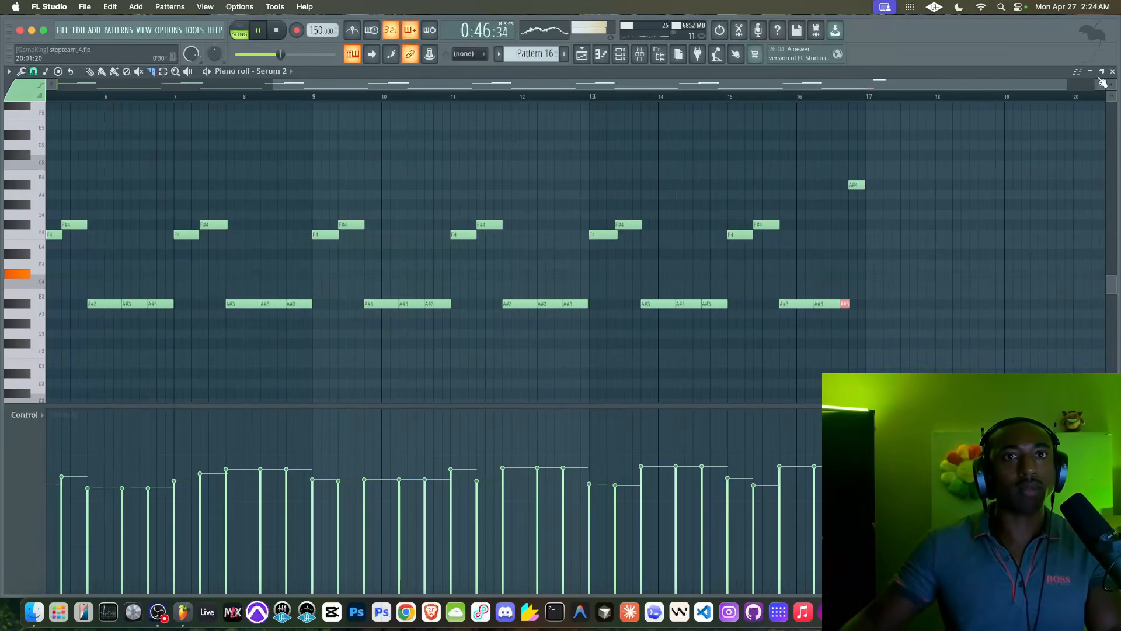
left_click(1111, 71)
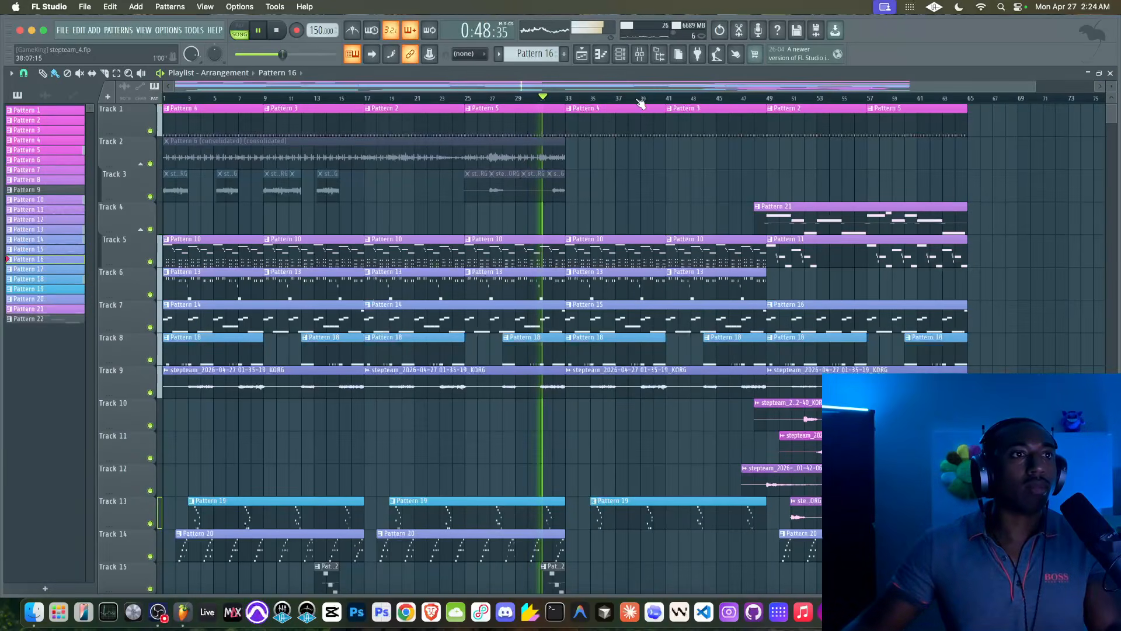
Inspect the green band's processing mode options in Busy Works Beats EQ 3 on the BEAT MIX mixer track and return to the playlist
key("F9")
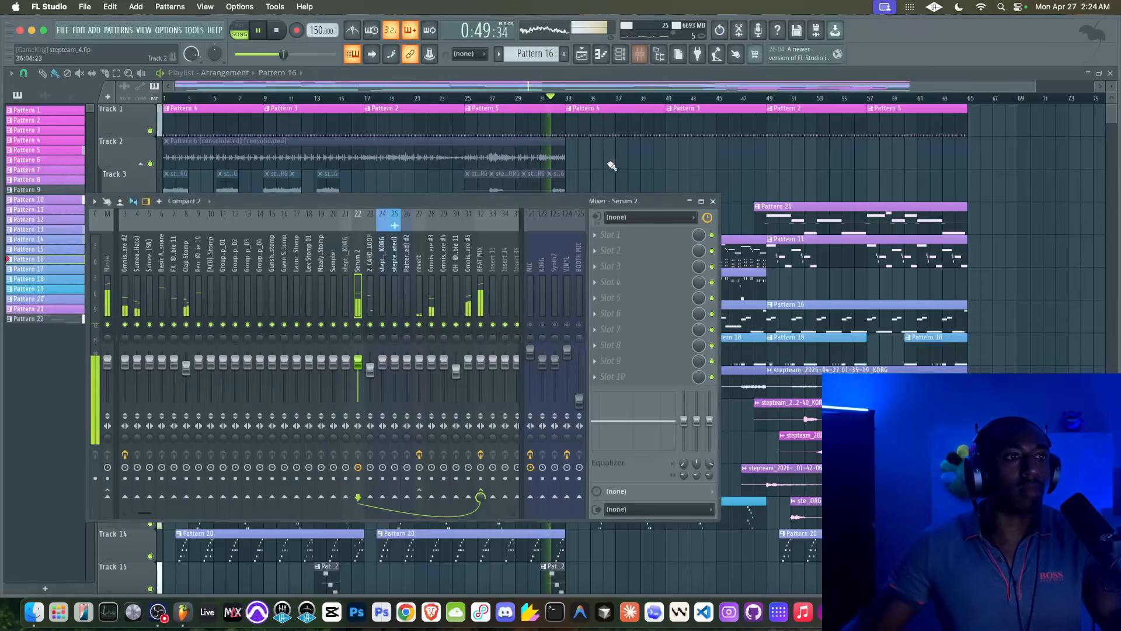
left_click(482, 283)
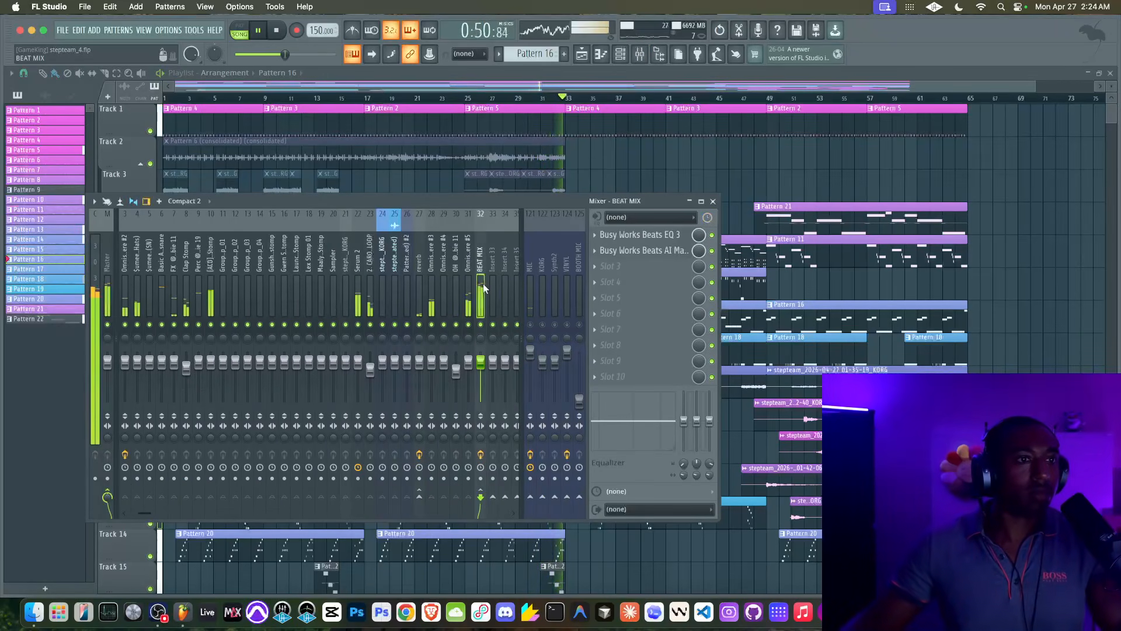
left_click(639, 235)
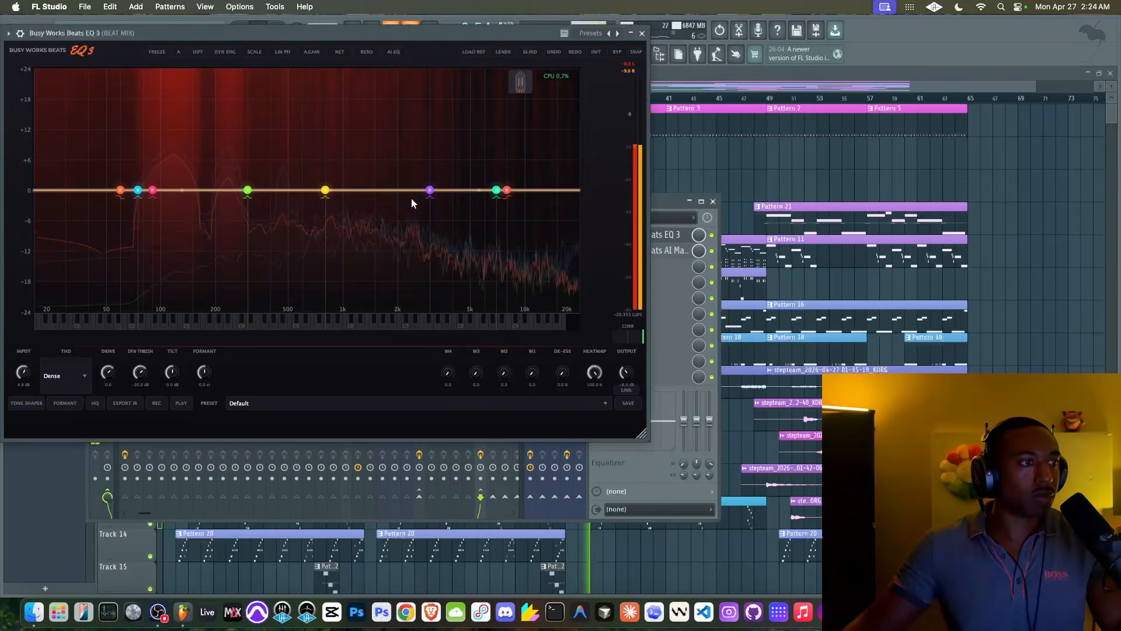
right_click(247, 190)
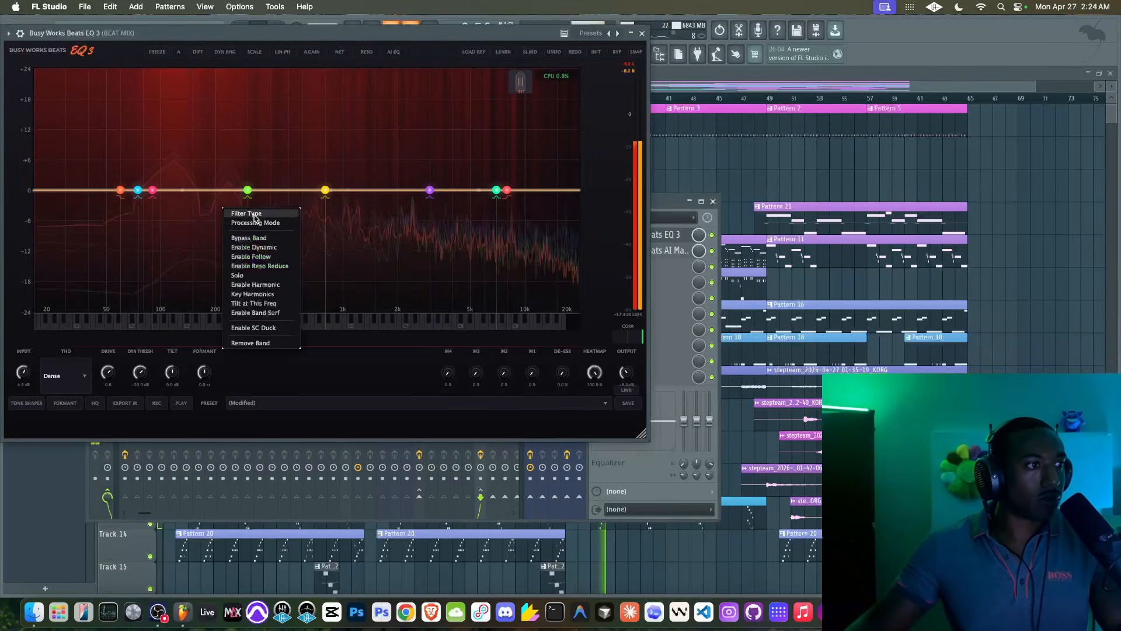
mouse_move(262, 224)
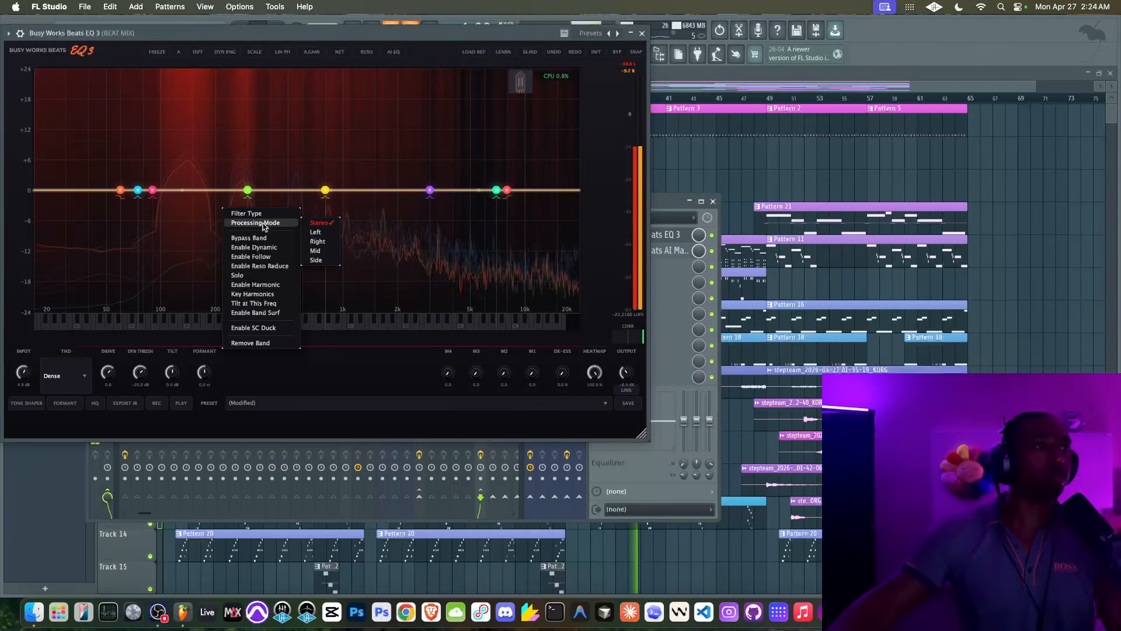
left_click(327, 360)
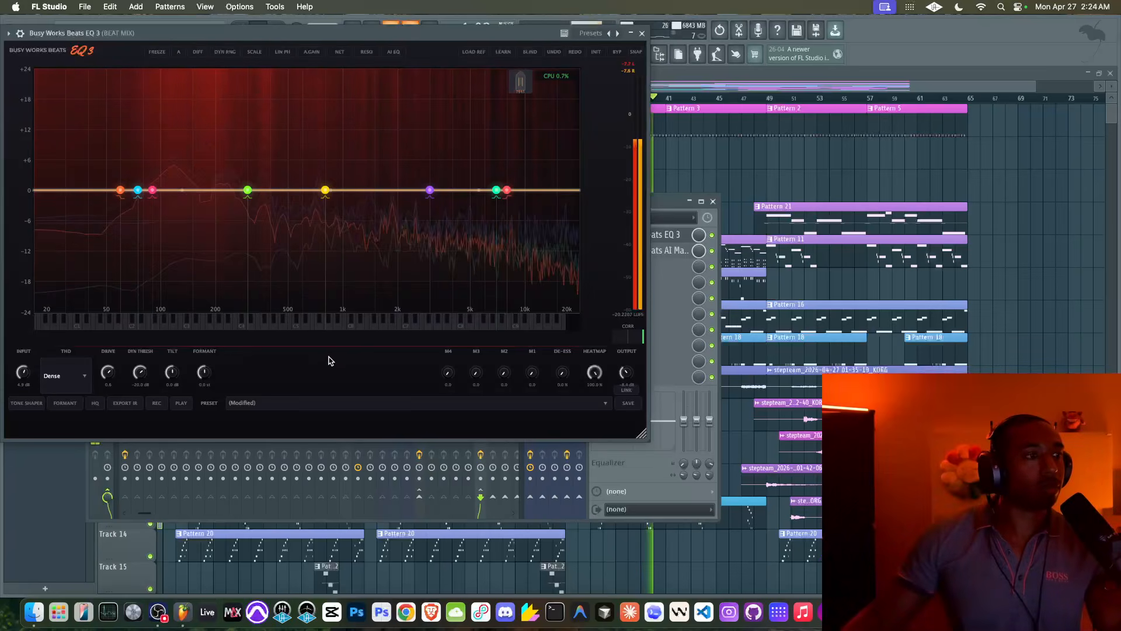
left_click(642, 34)
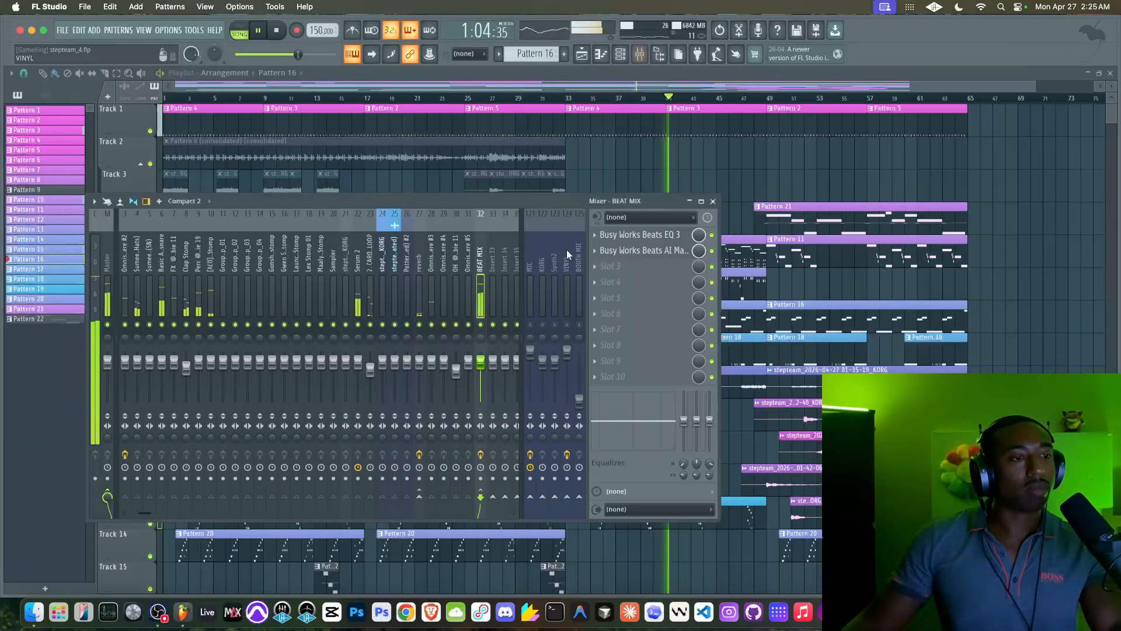
left_click(1055, 295)
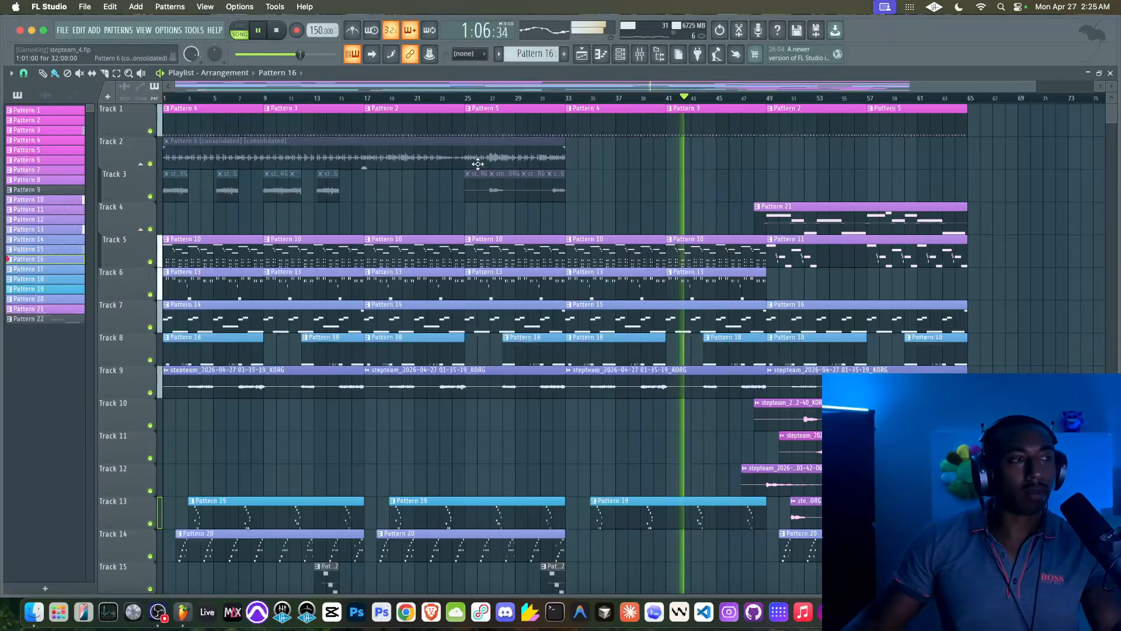
Preview the Mill-e-un Pen (1) and Pen Writing (1) samples from the Imogen Heap Samples folder
left_click(660, 54)
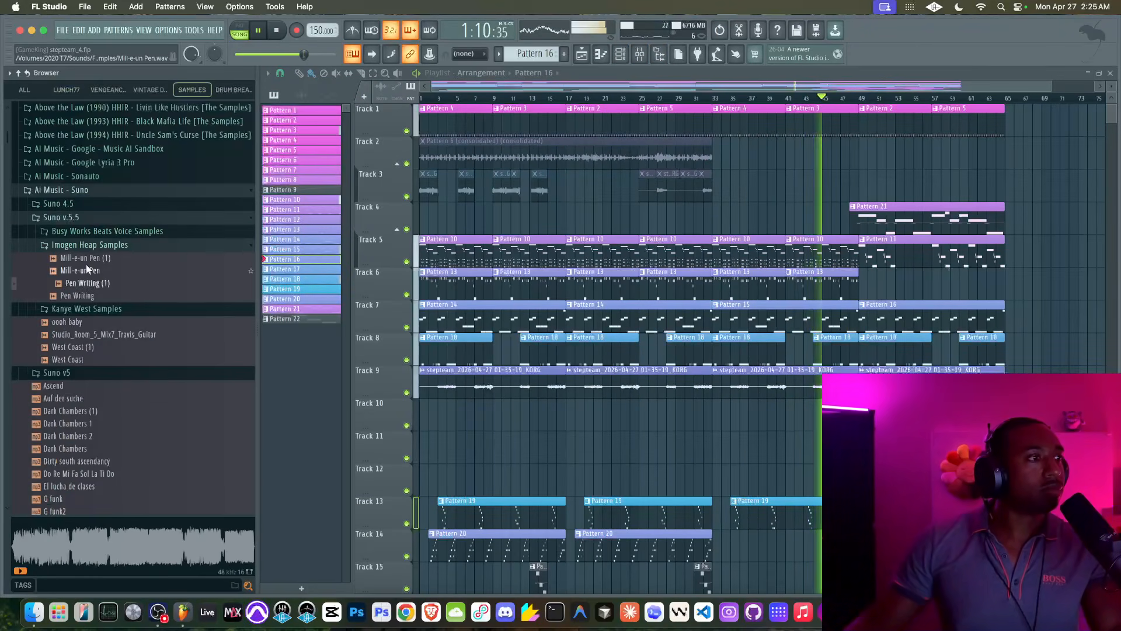
left_click(108, 257)
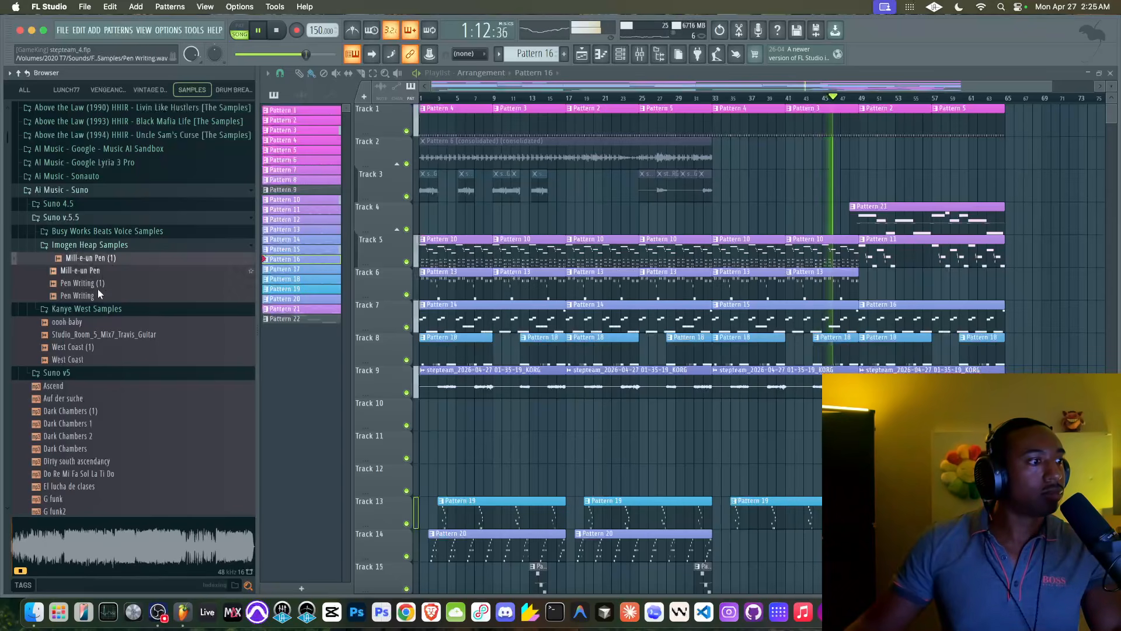
key("space")
left_click(66, 543)
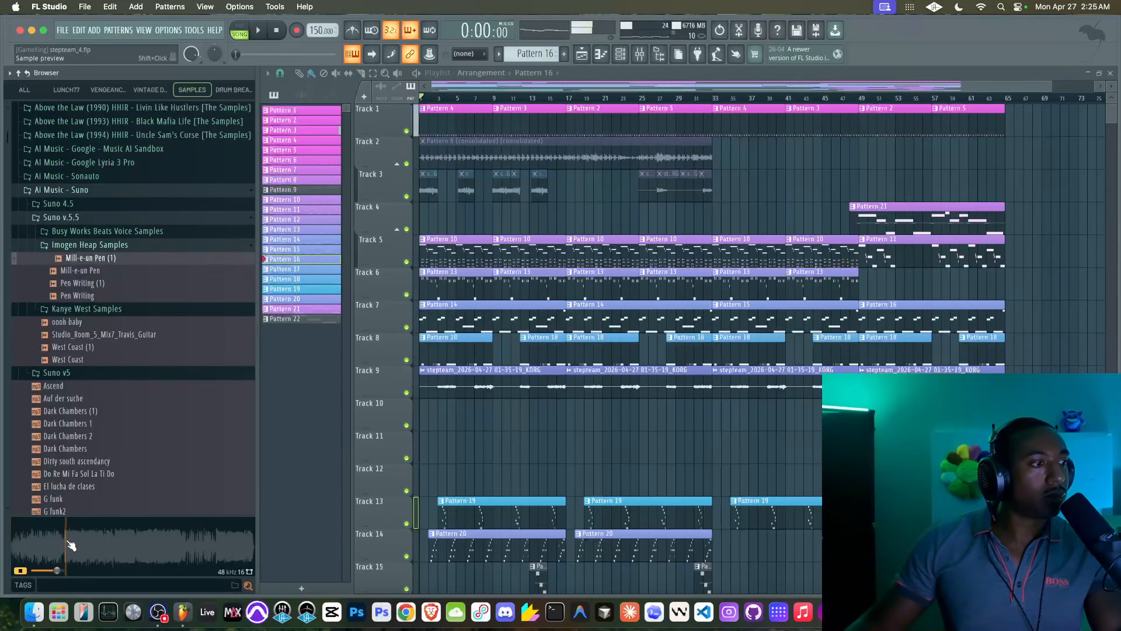
left_click(87, 282)
Play the arrangement, show the channel rack and load Pen Writing (1) into a new sampler channel
key("space")
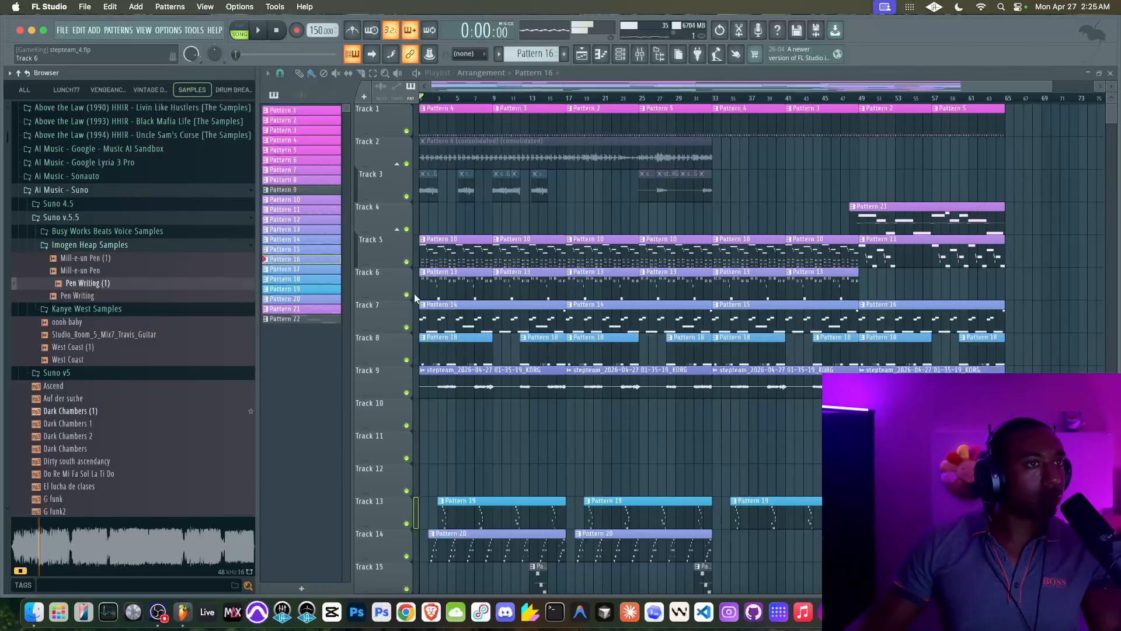
key("F6")
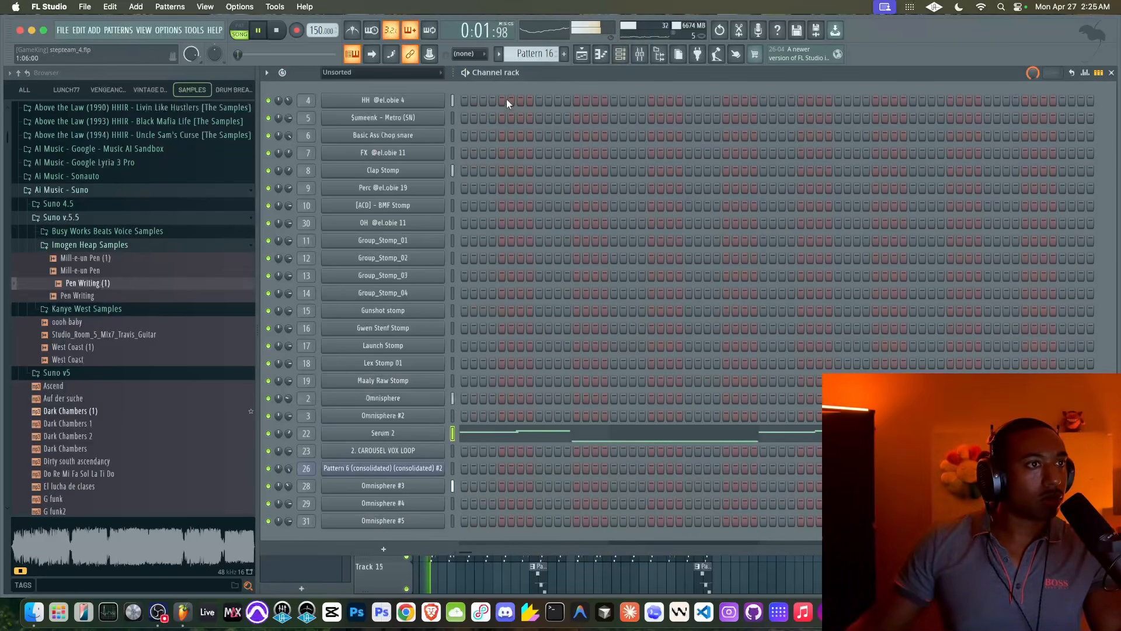
scroll(529, 55, "down", 2)
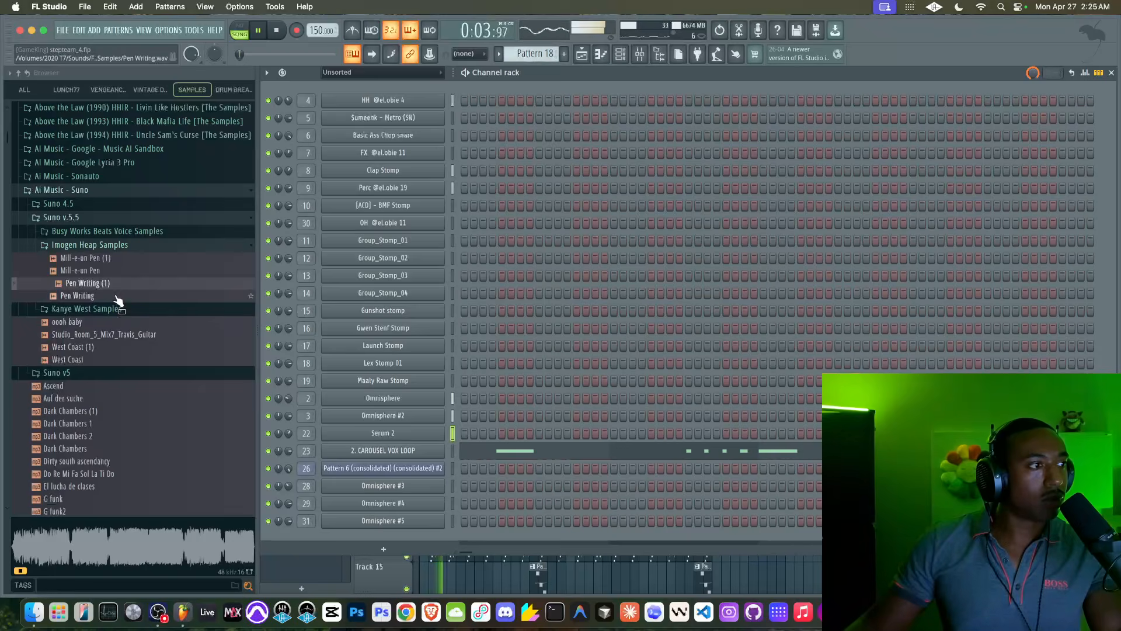
right_click(106, 283)
left_click(157, 299)
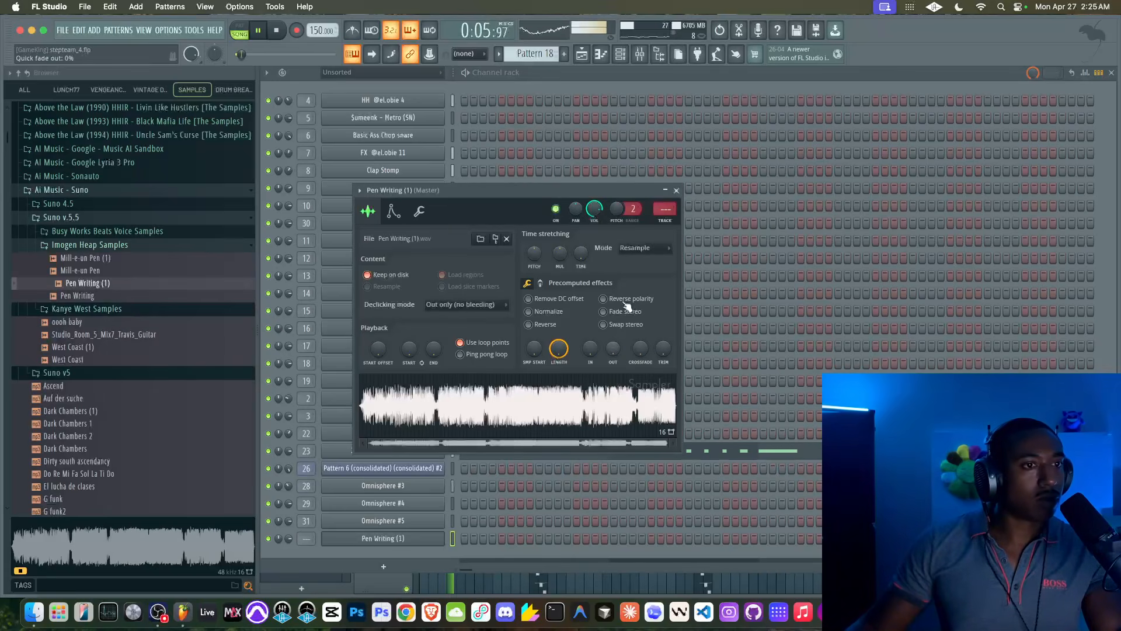
Open the Pen Writing (1) waveform in a new Slicex channel and close both the Slicex and sampler windows
right_click(494, 398)
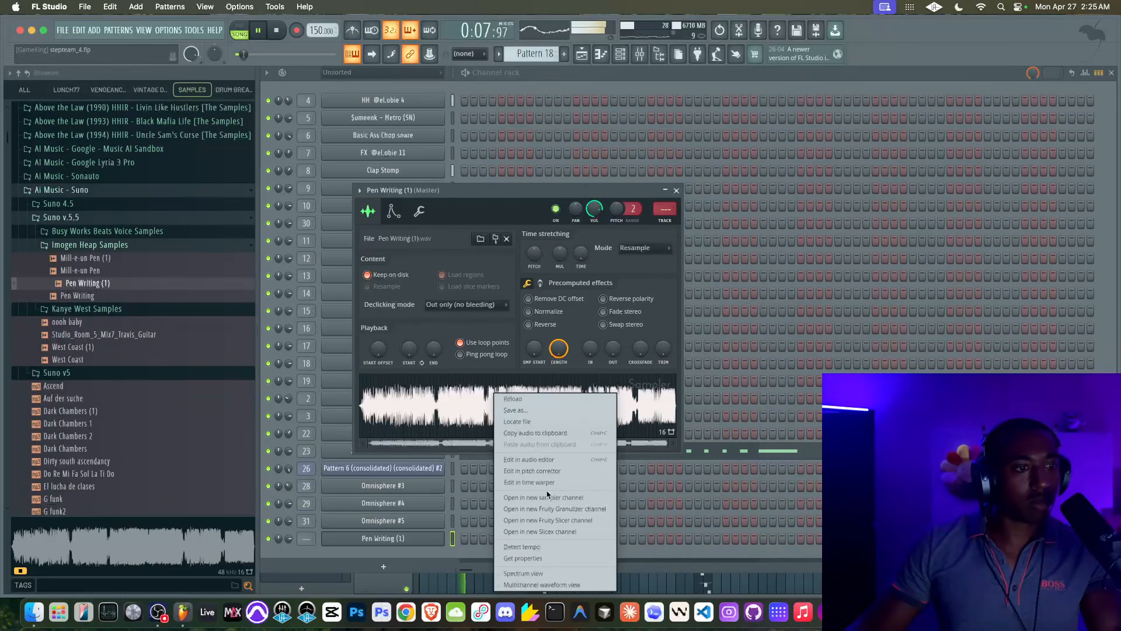
left_click(548, 531)
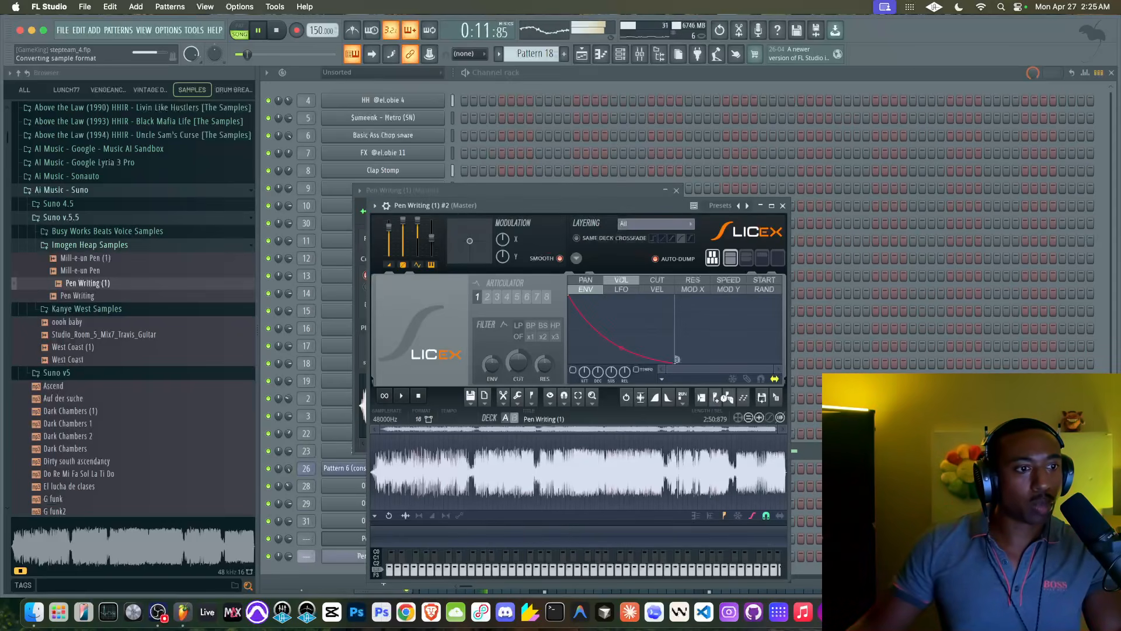
key("space")
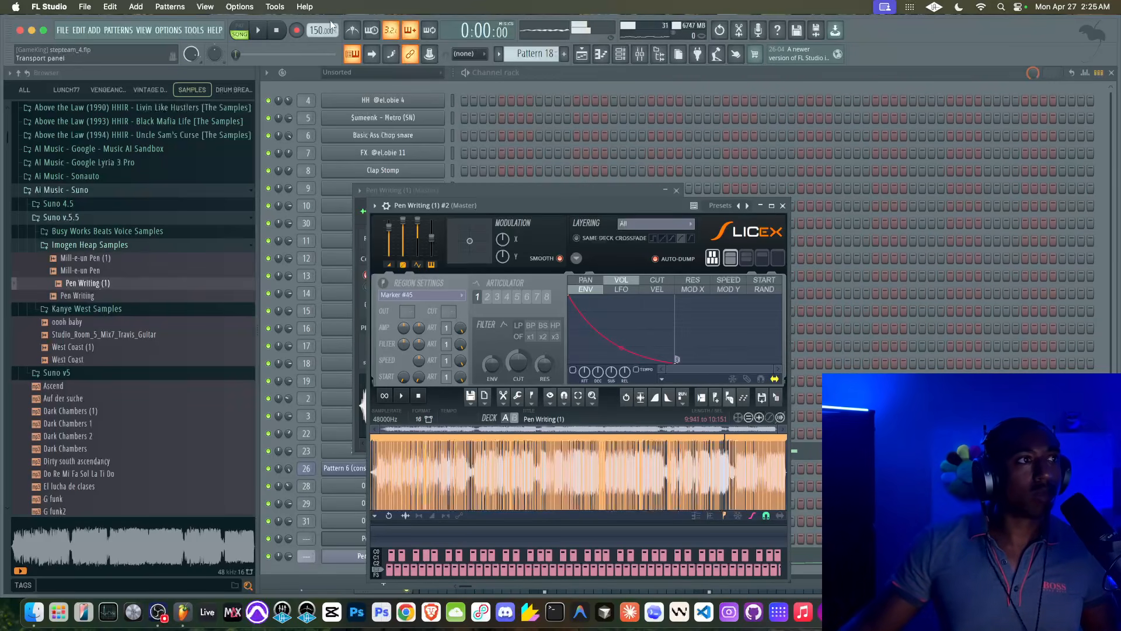
left_click(784, 207)
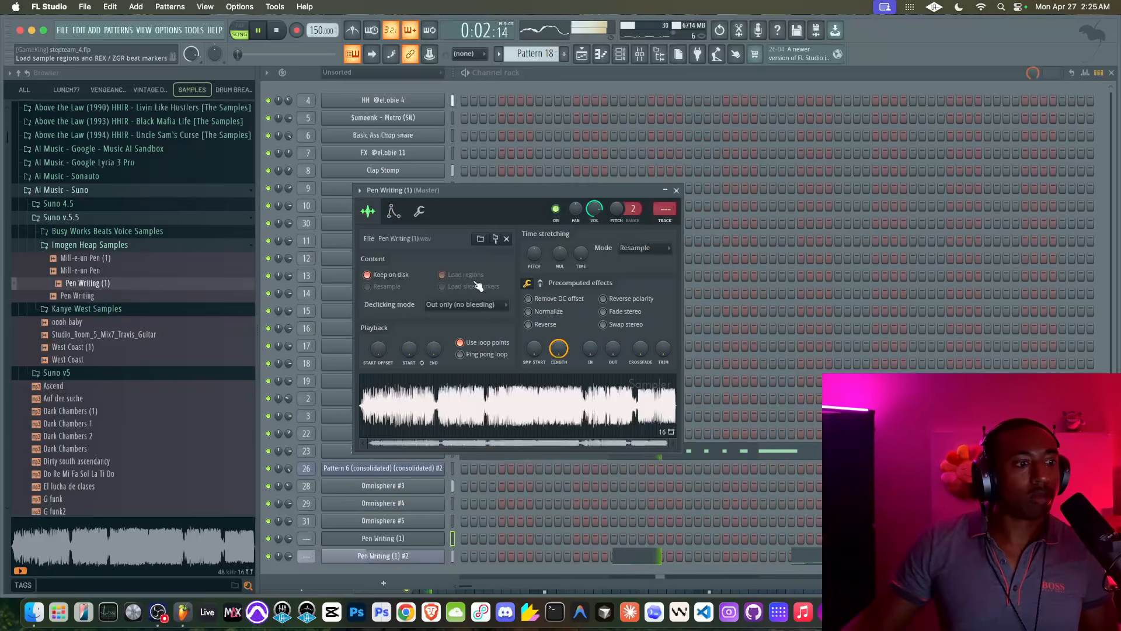
left_click(676, 191)
key("space")
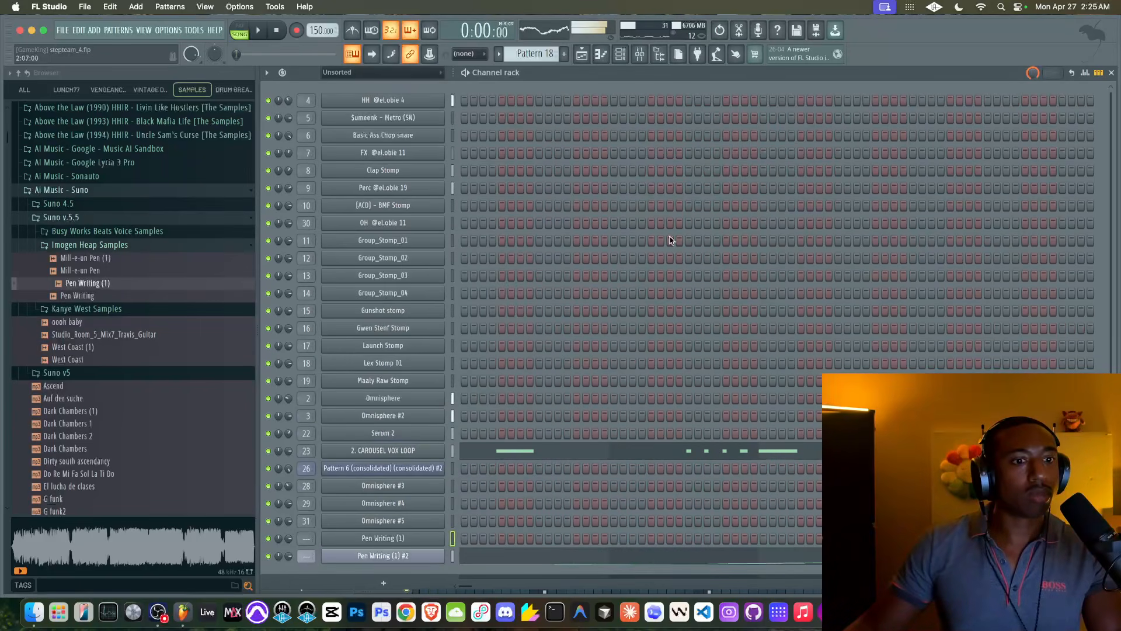
Route the Pen Writing (1) #2 Slicex channel to mixer track 33 and set its cut groups to 26 by 26 while the arrangement plays
left_click(451, 558)
key("space")
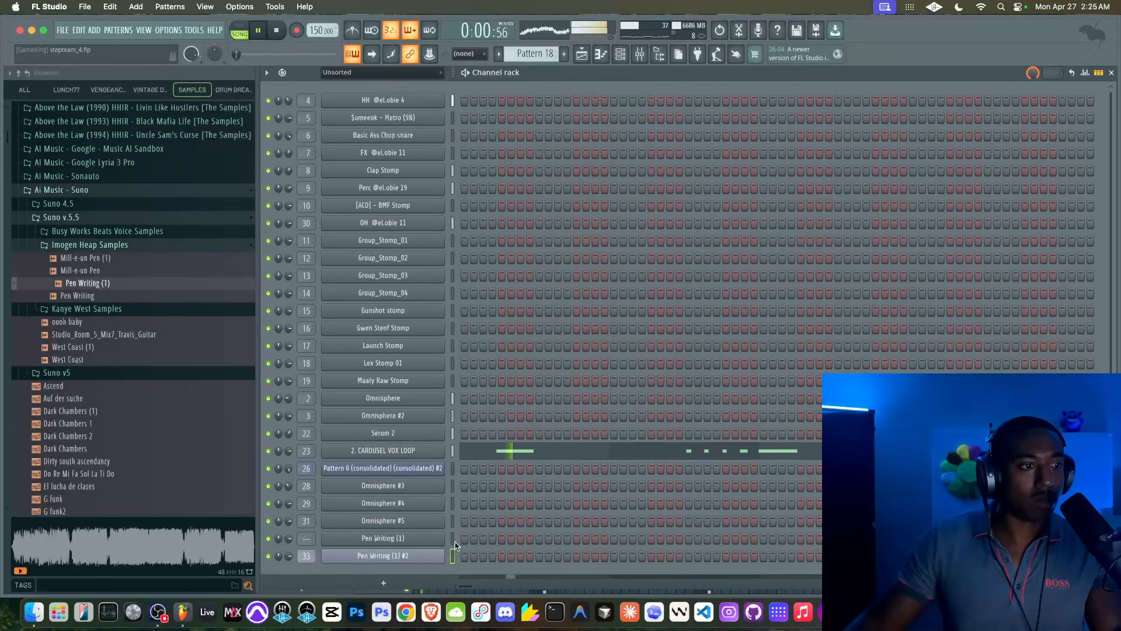
left_click(412, 556)
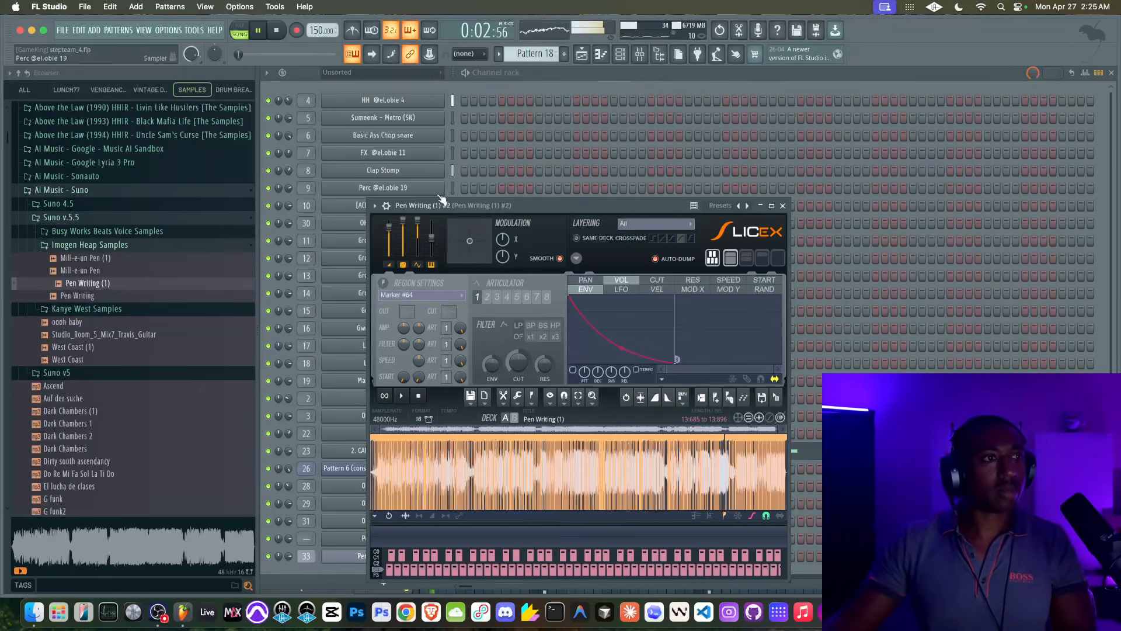
left_click(387, 207)
left_click(413, 230)
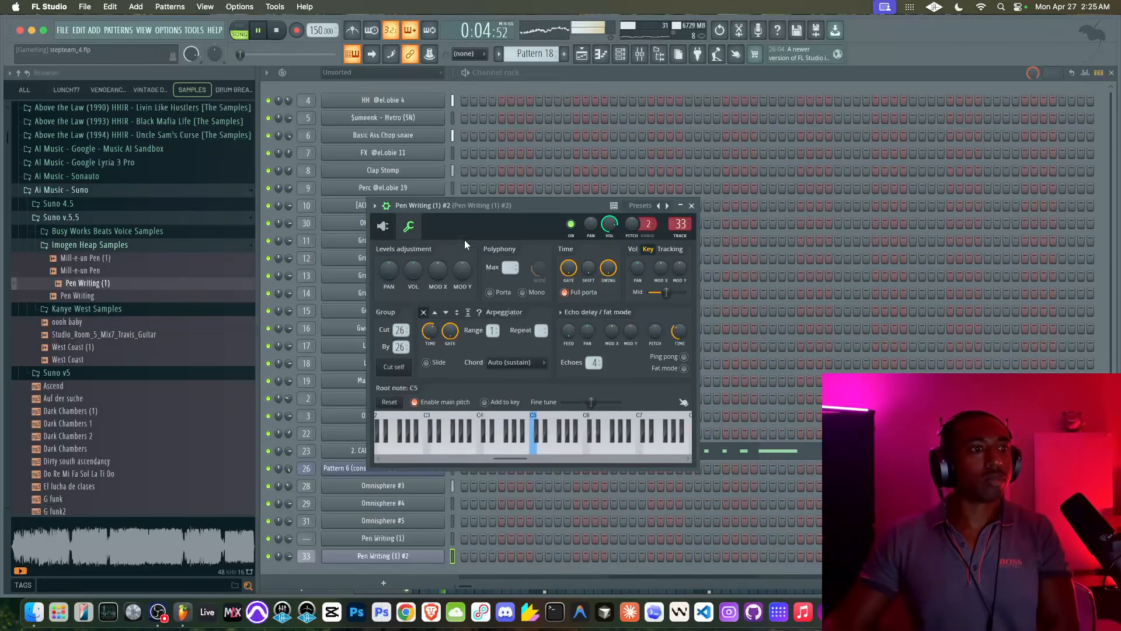
Add Fruity Parametric EQ 2 to the Pen Writing (1) #2 mixer track, cutting the lows with band 1 and boosting the highs with band 7
left_click(642, 54)
left_click(886, 249)
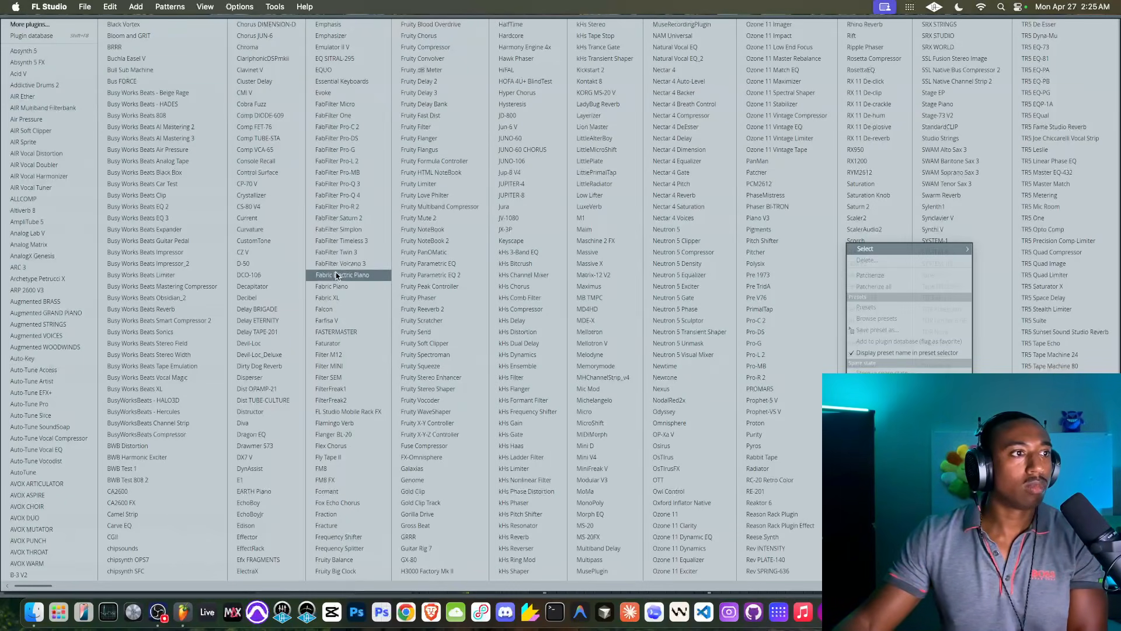
left_click(473, 276)
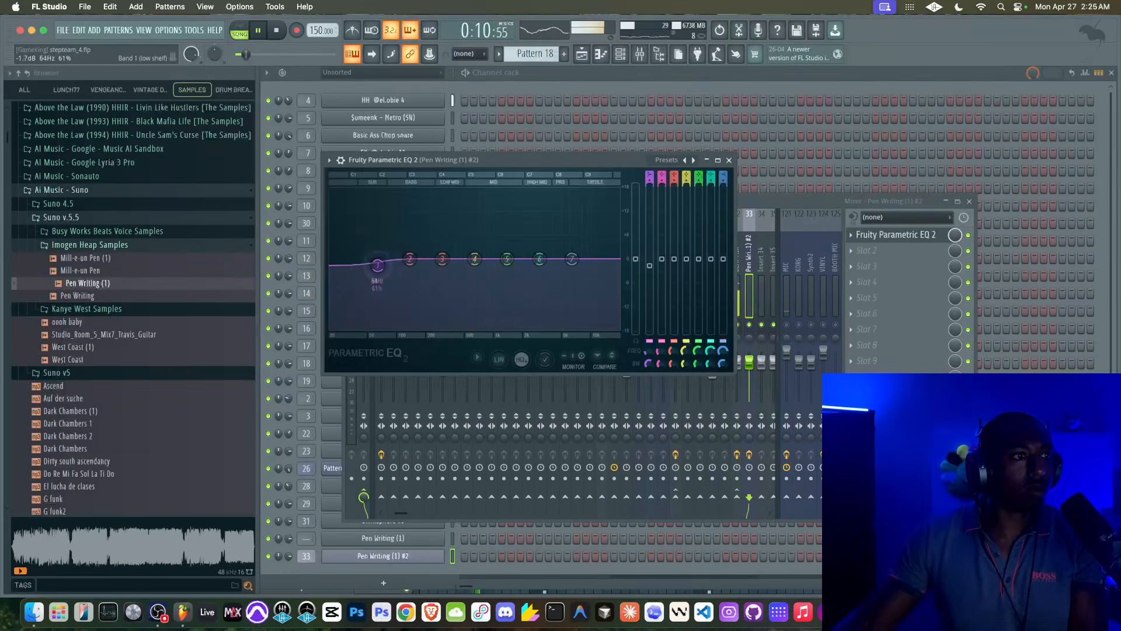
left_click_drag(378, 258, 418, 330)
left_click_drag(578, 257, 516, 228)
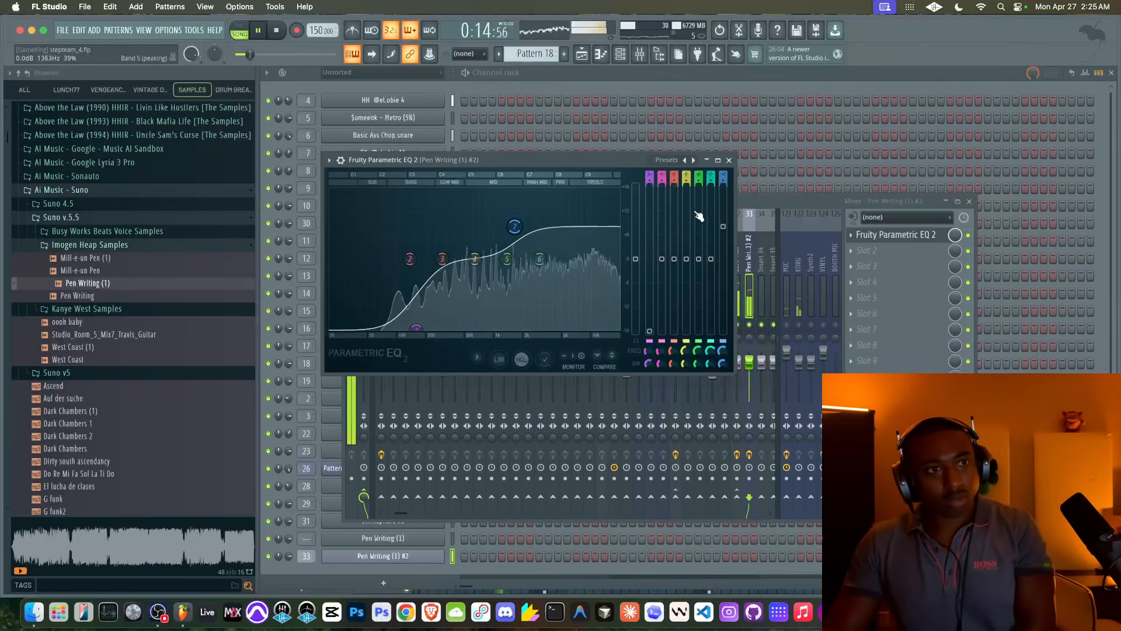
left_click(729, 160)
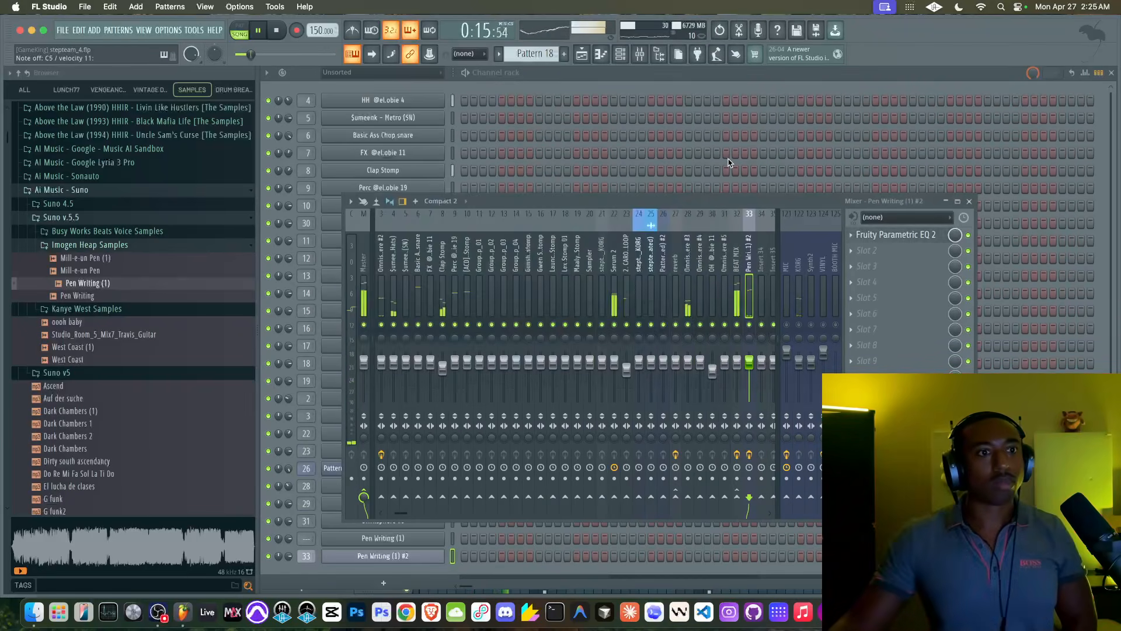
Raise the volume level adjustment of the Pen Writing (1) #2 channel and close its settings
left_click(587, 58)
left_click(620, 54)
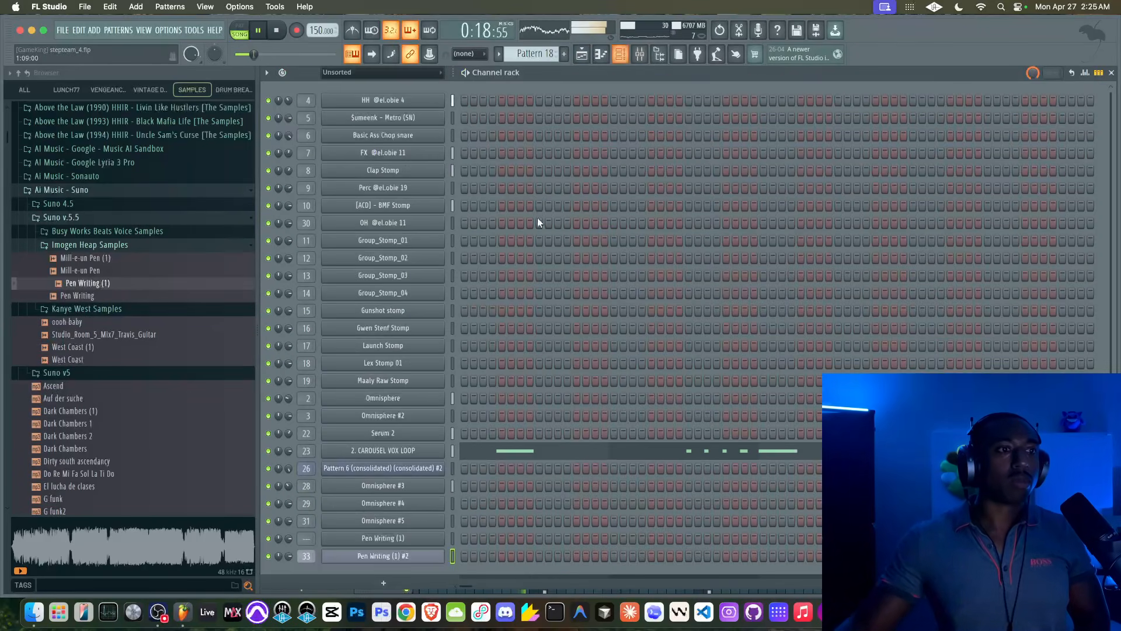
left_click(418, 556)
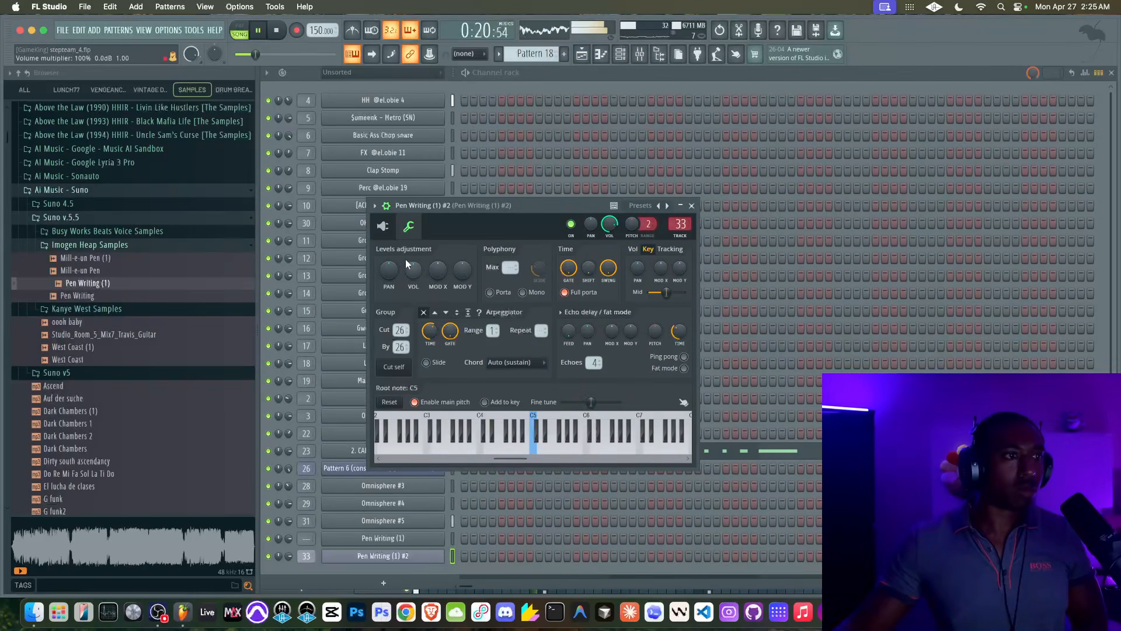
left_click(691, 207)
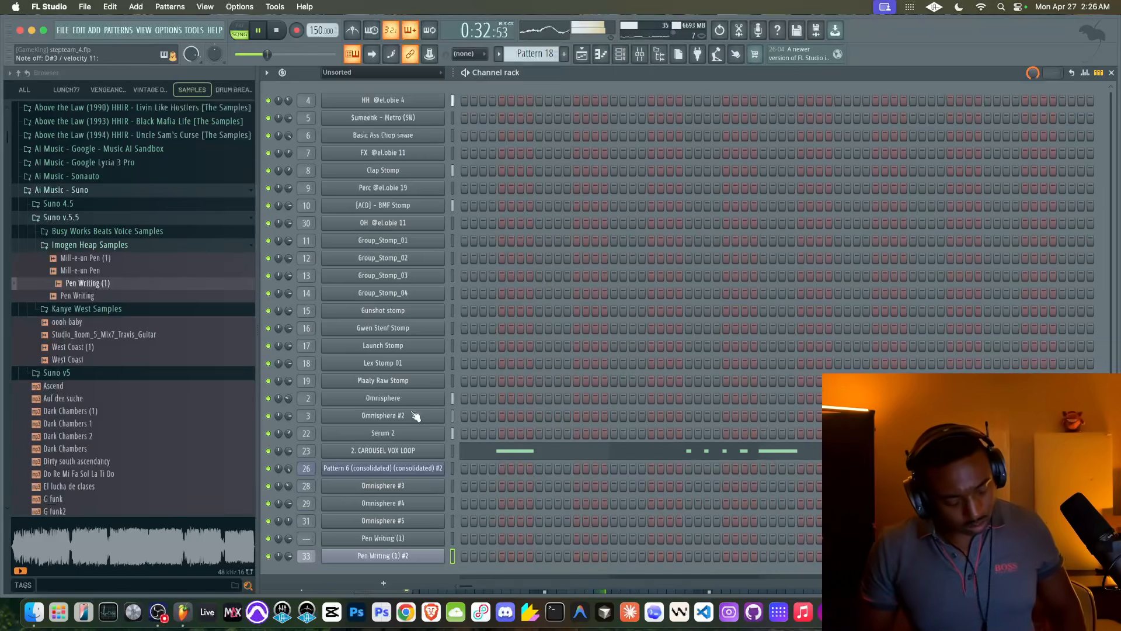
Apply dull auto-slicing to the Pen Writing (1) sample in Slicex and close the plugin
left_click(414, 555)
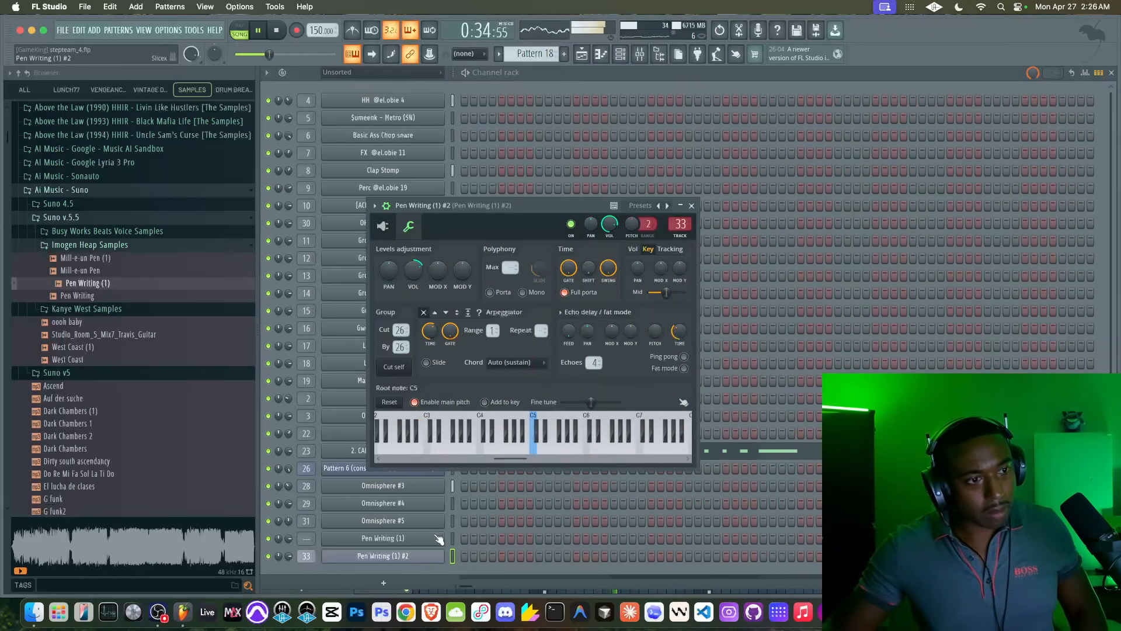
left_click(384, 227)
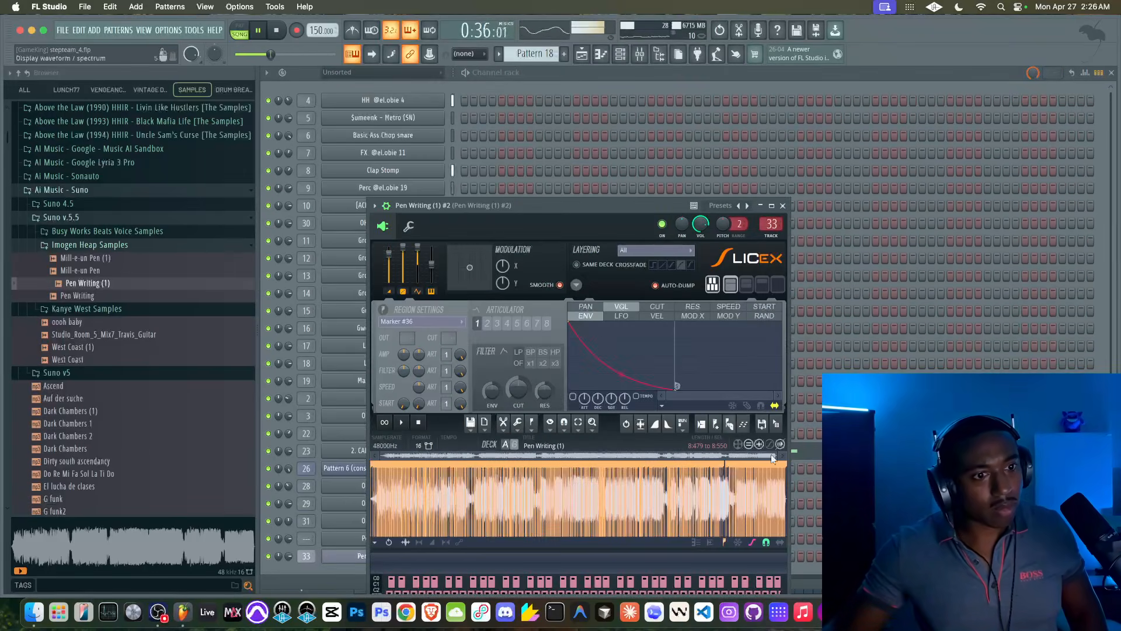
left_click(729, 424)
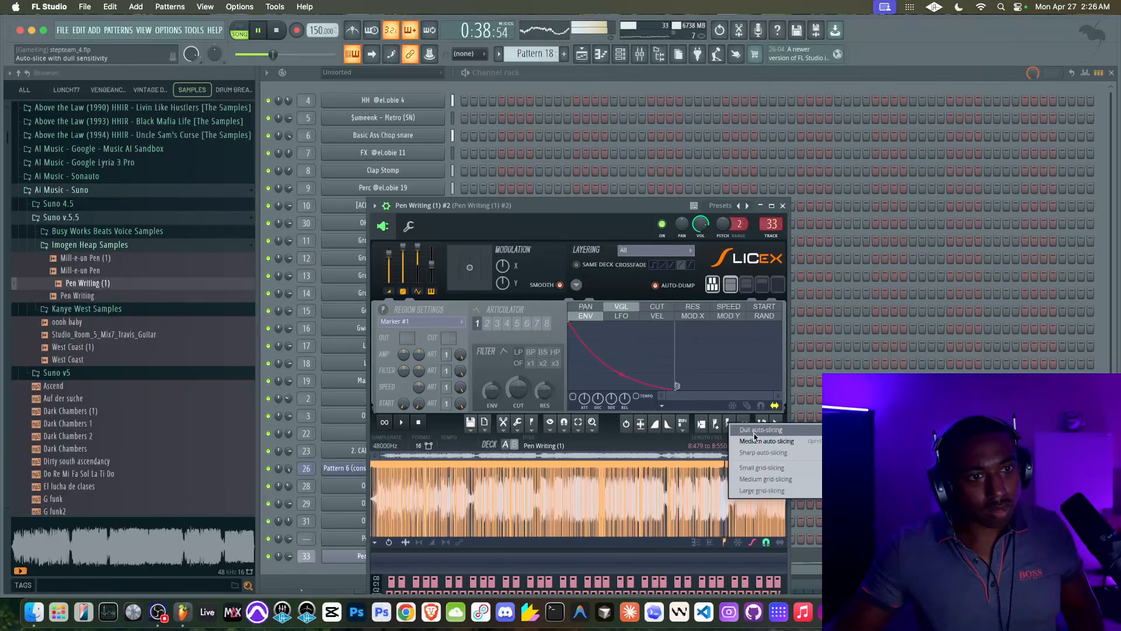
left_click(754, 430)
left_click(782, 205)
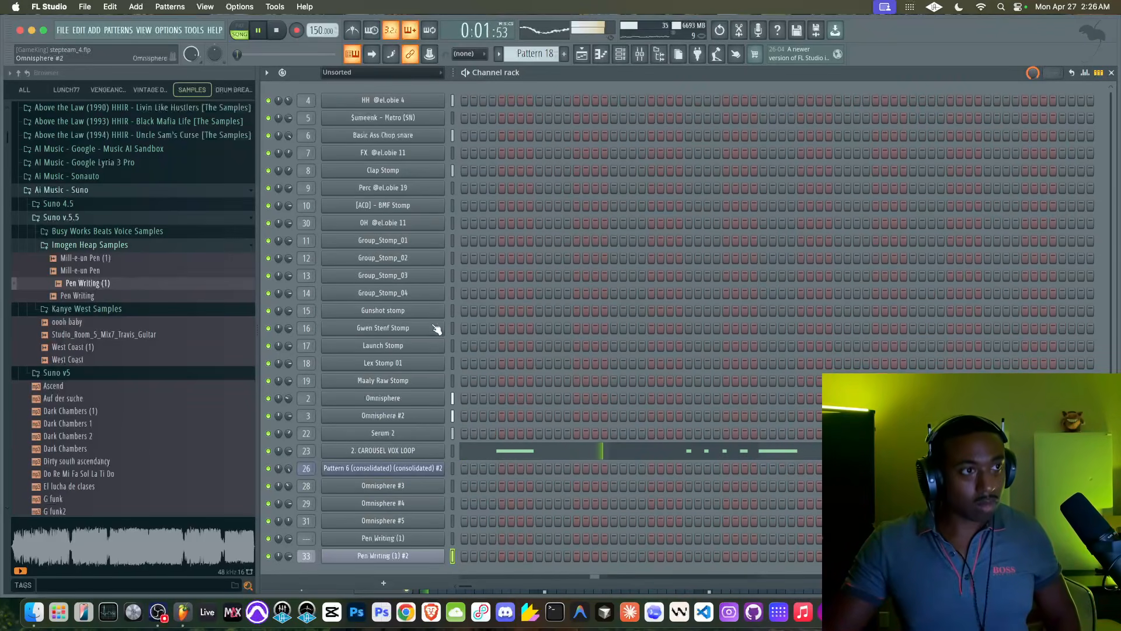
Mute playlist tracks 5 and 7 and return to the channel rack
left_click(584, 54)
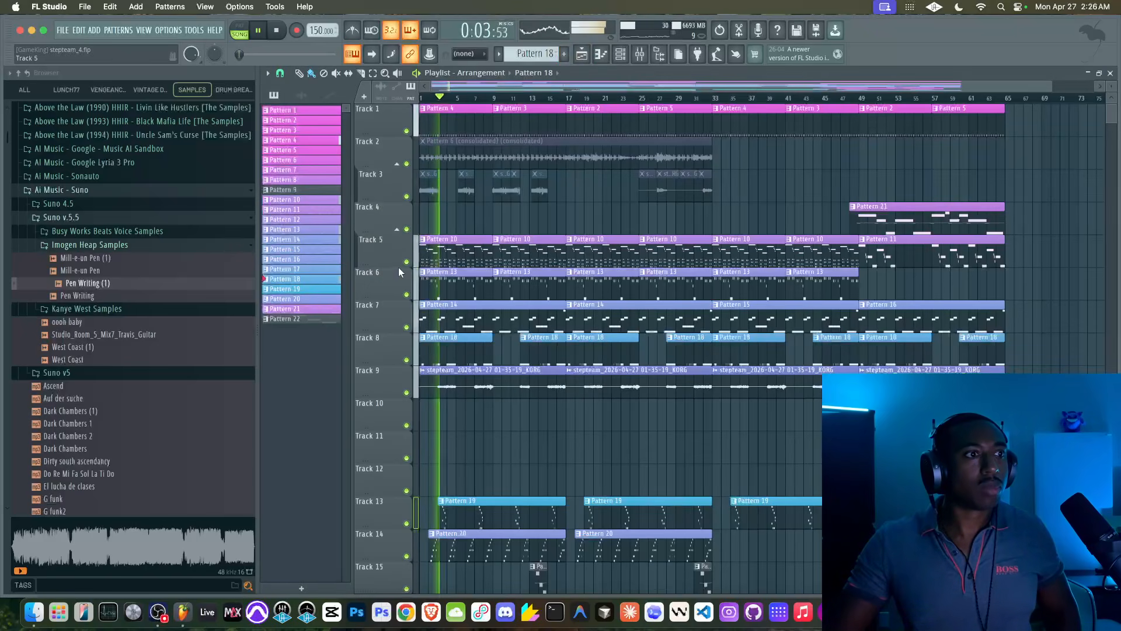
left_click(407, 327)
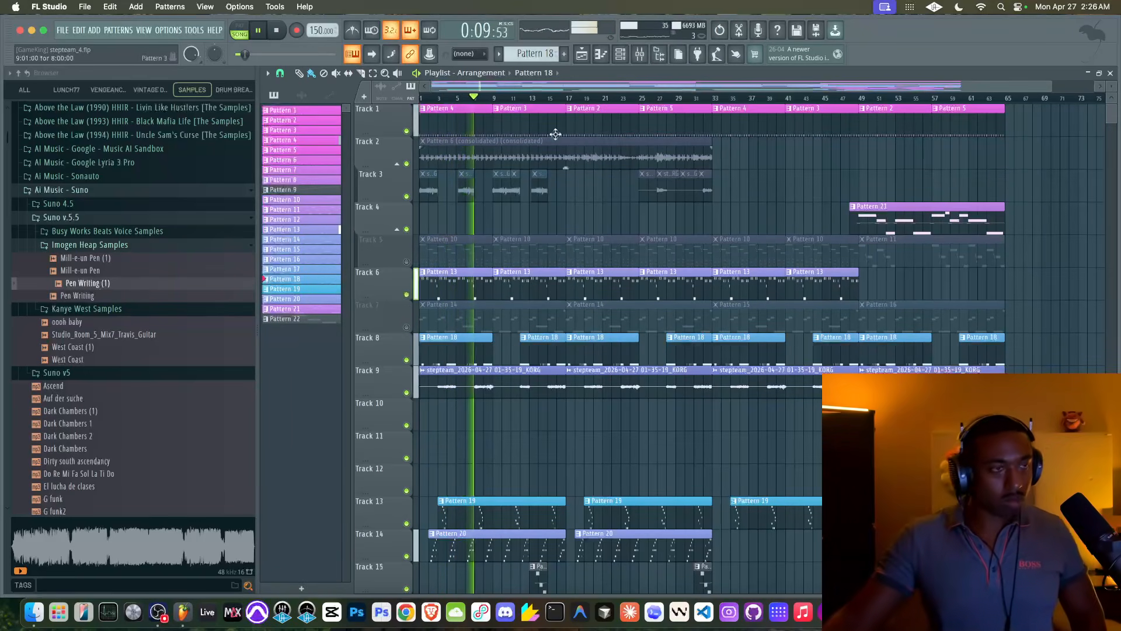
left_click(620, 55)
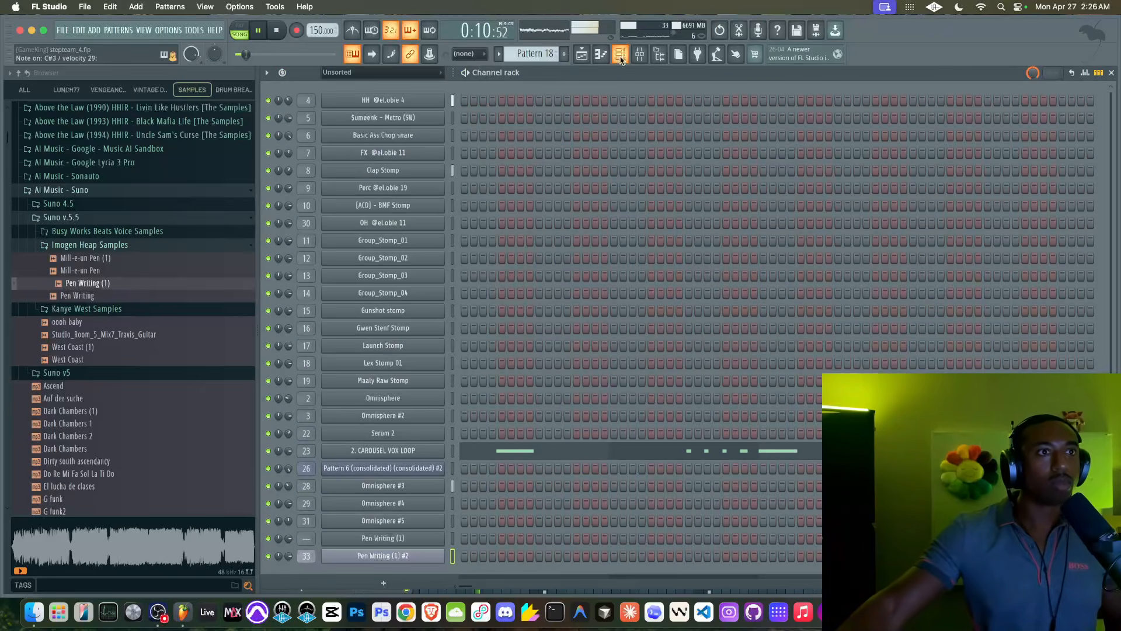
Audition the Pen Writing (1) #2 slices in Slicex over the playing arrangement and stop playback
left_click(416, 556)
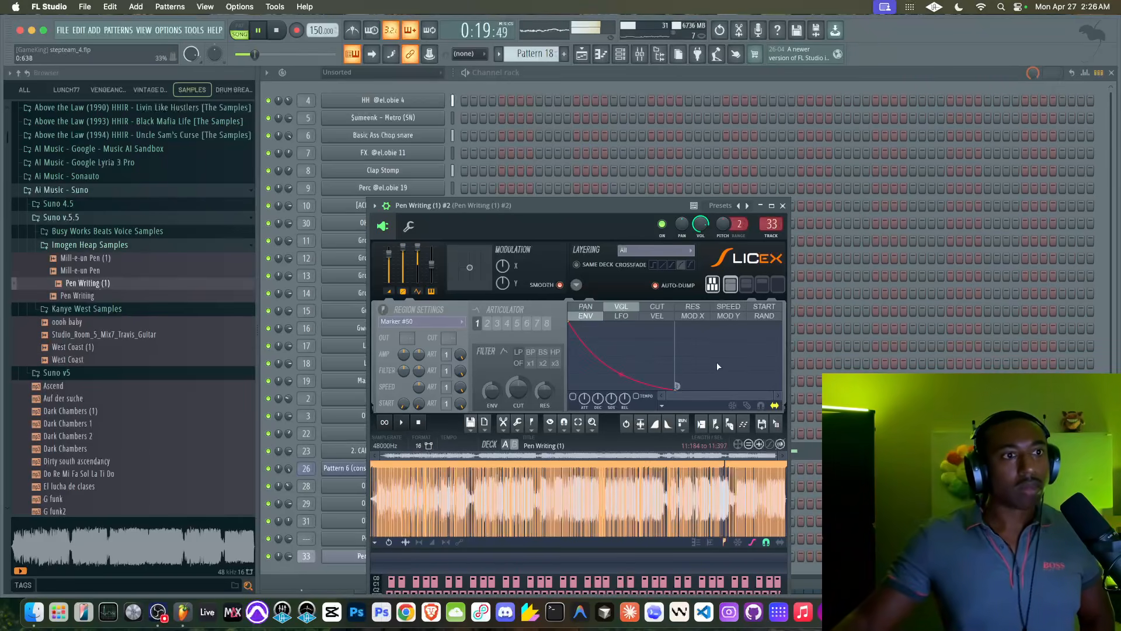
left_click(783, 206)
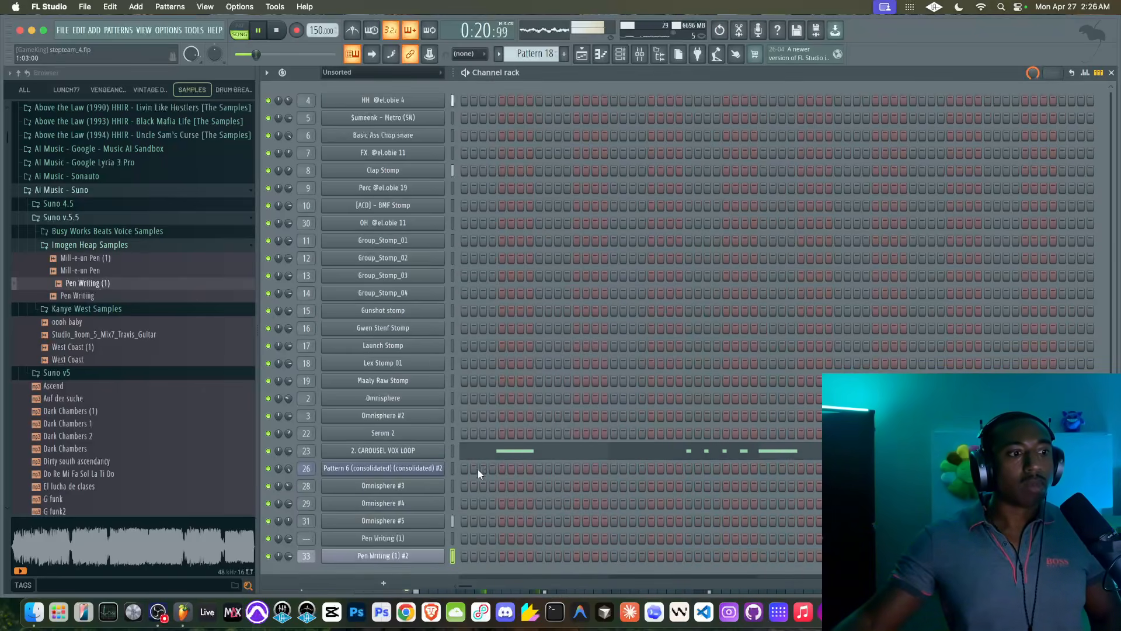
left_click(410, 559)
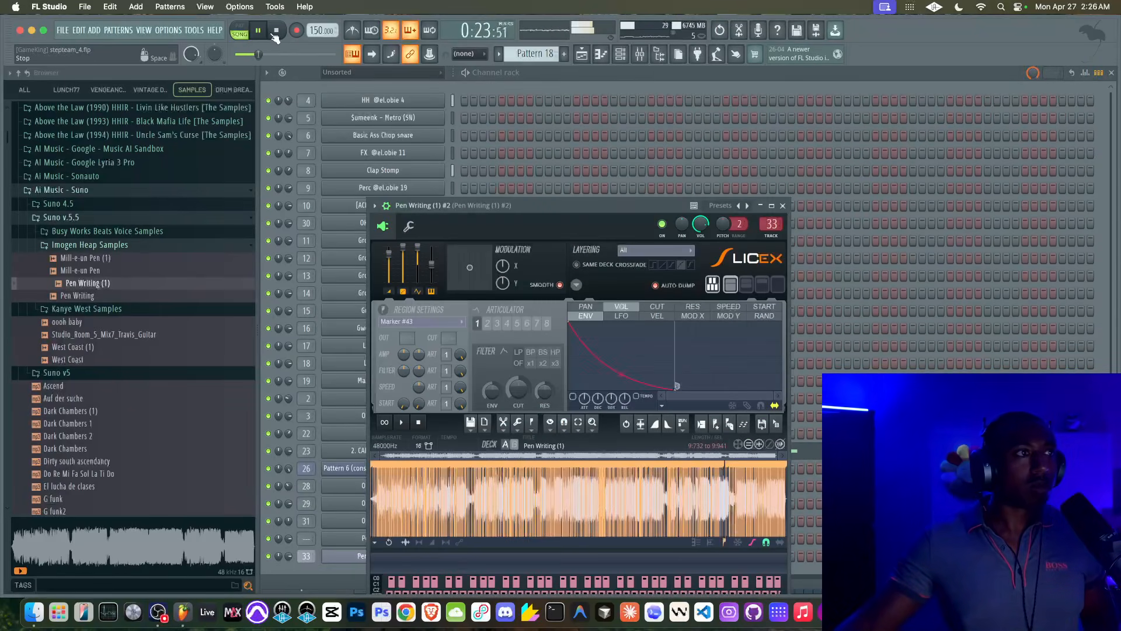
Load Edison into slot 2 of the Pen Writing (1) #2 mixer track and record one vocal slice on input
left_click(640, 54)
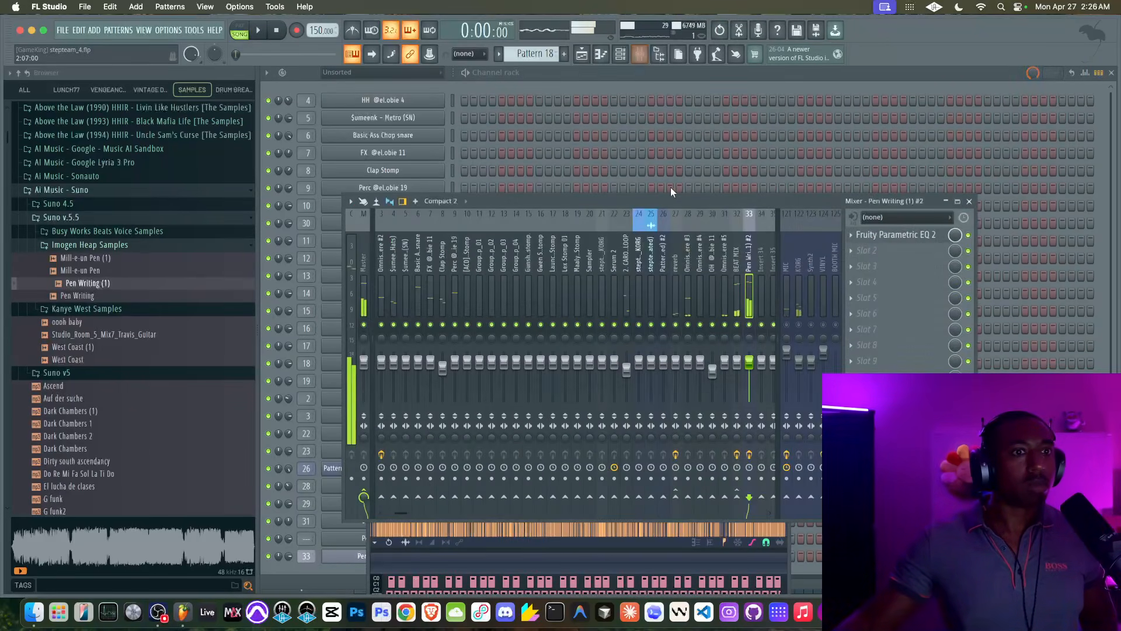
left_click(915, 261)
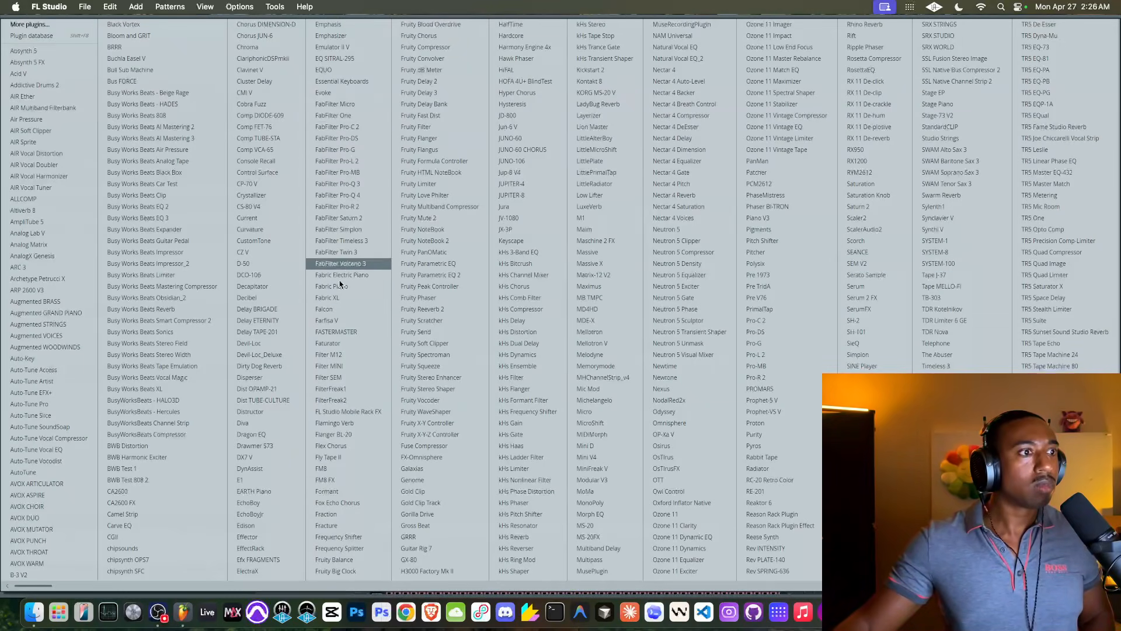
left_click(246, 525)
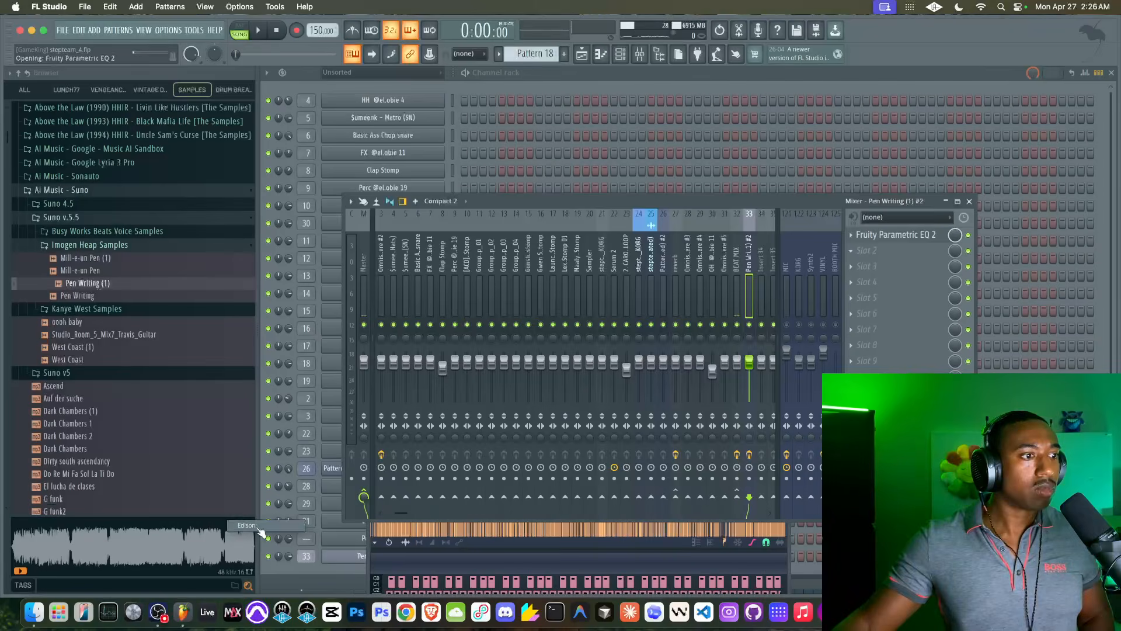
left_click(439, 196)
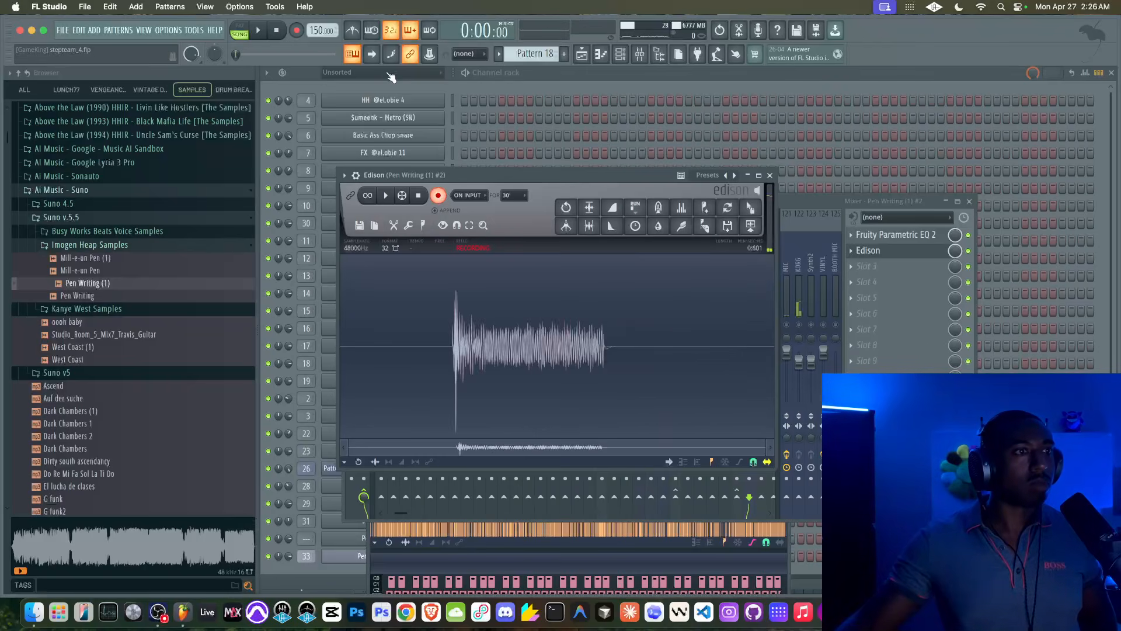
left_click(439, 195)
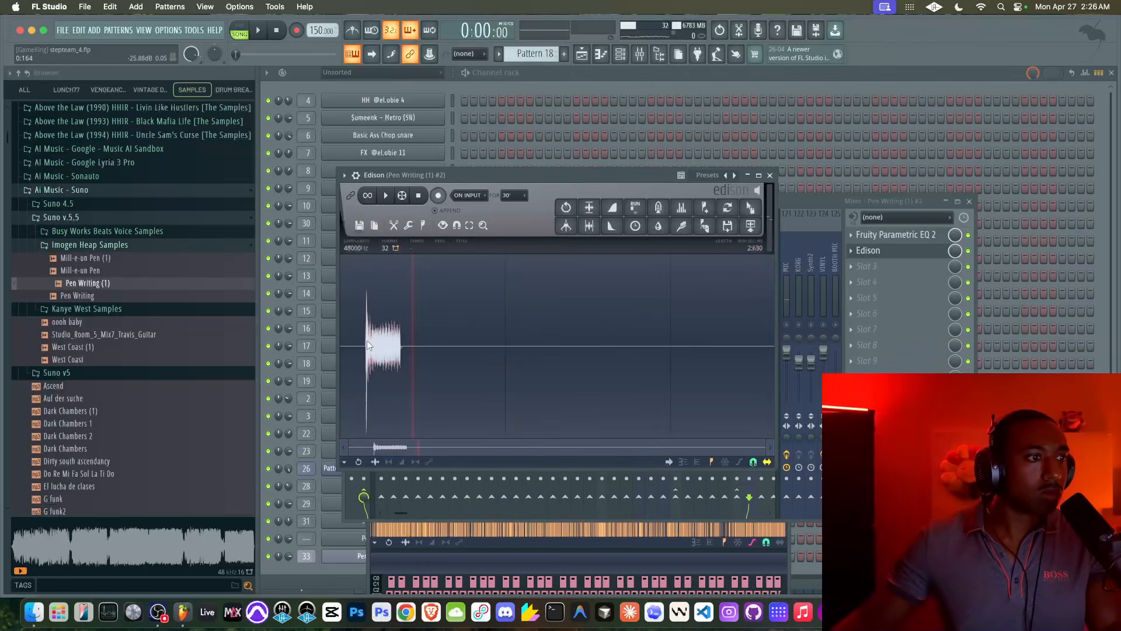
Trim the silence around the recorded vocal slice in Edison and play it back
left_click_drag(368, 341, 341, 344)
left_click(591, 226)
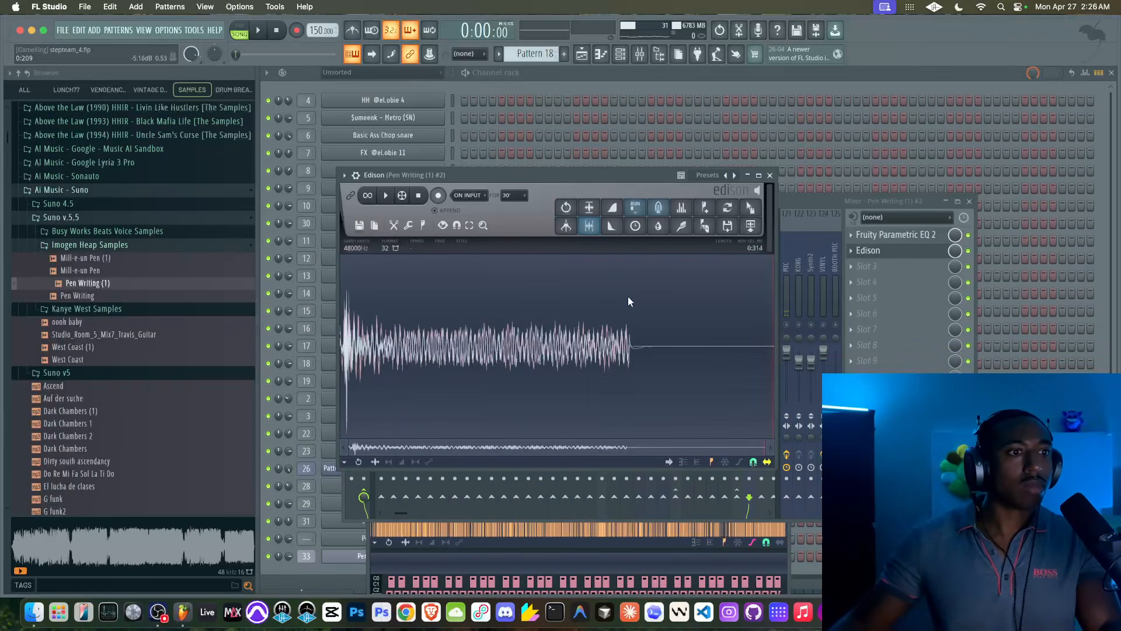
left_click(386, 195)
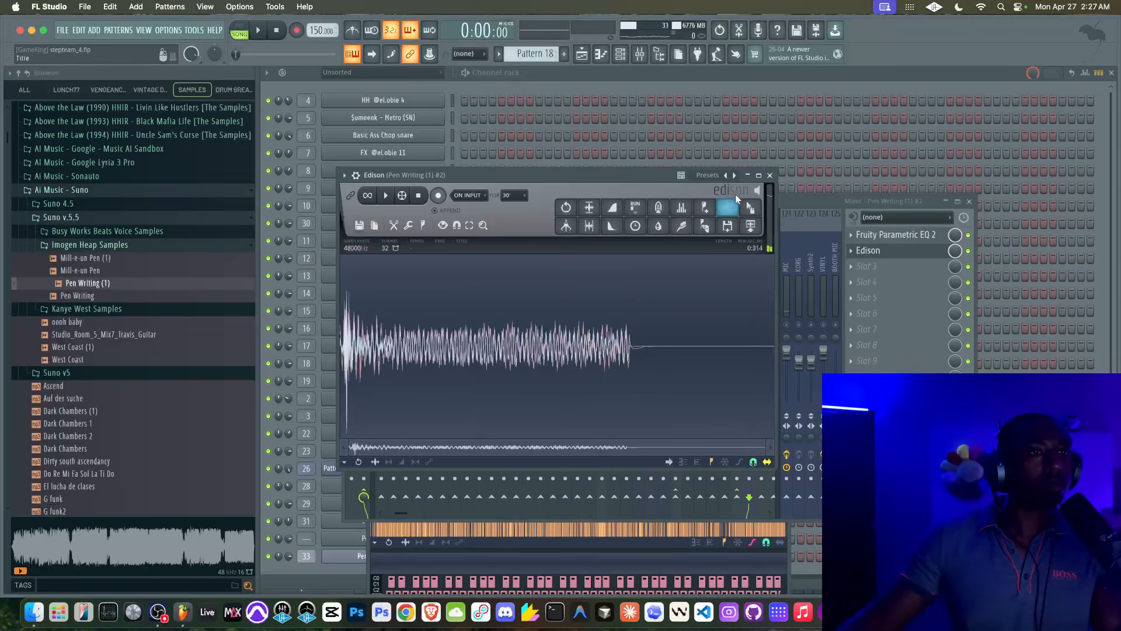
Add a new Serum 2 channel to the channel rack and move its window clear of the toolbar
left_click(566, 76)
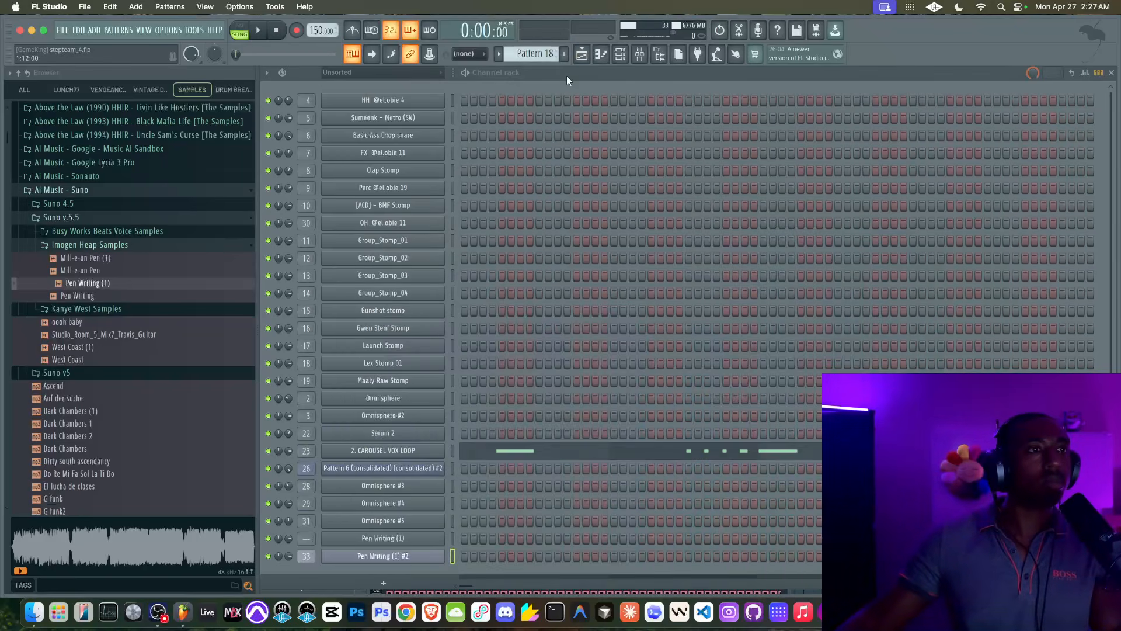
left_click(391, 585)
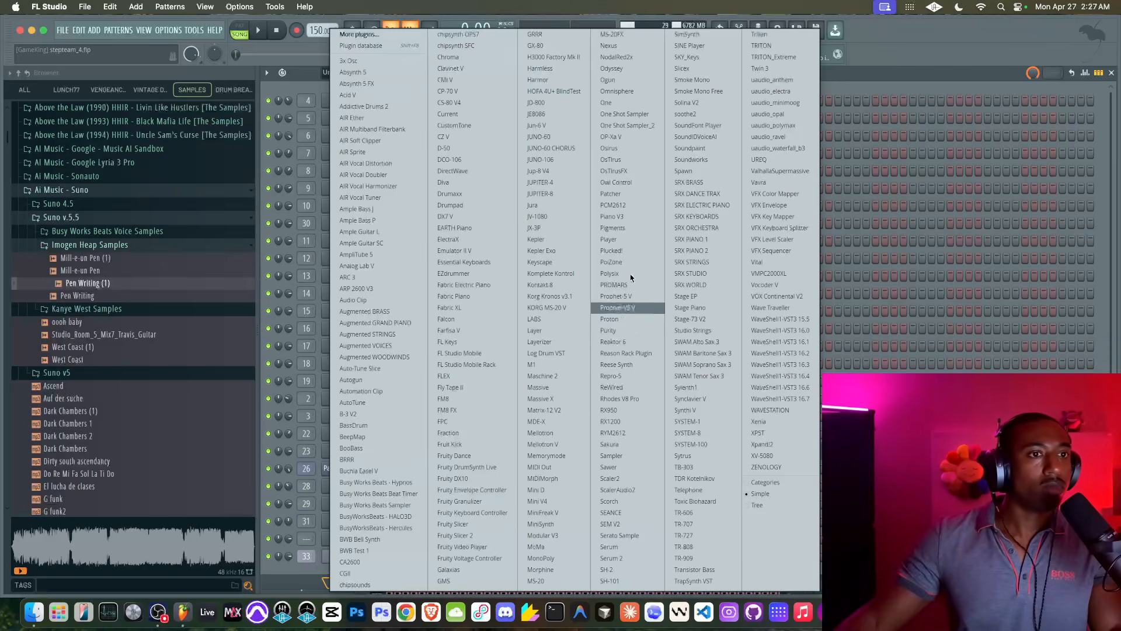
left_click(610, 558)
left_click_drag(540, 38, 539, 91)
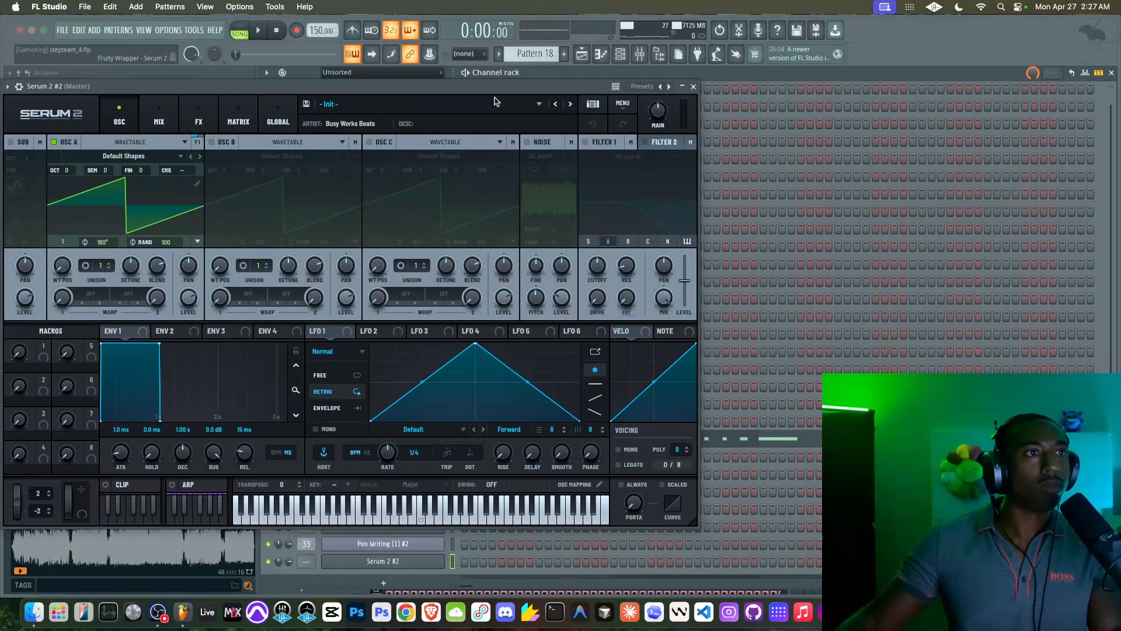
Reopen Edison from the Pen Writing (1) #2 mixer track and place its window beside Serum 2
left_click(643, 55)
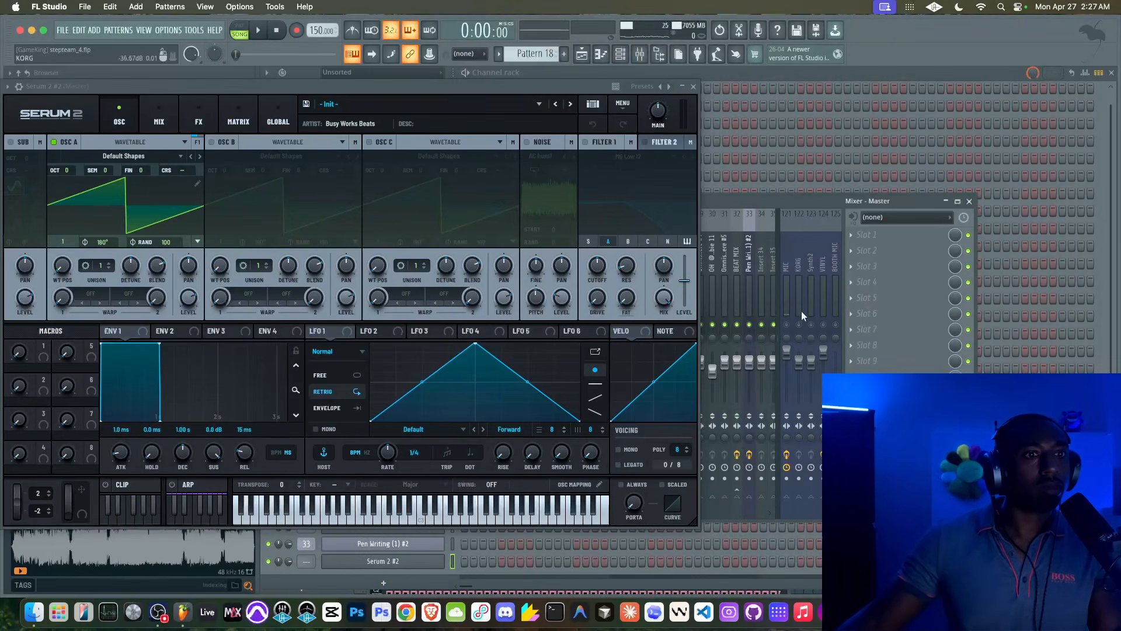
left_click(749, 268)
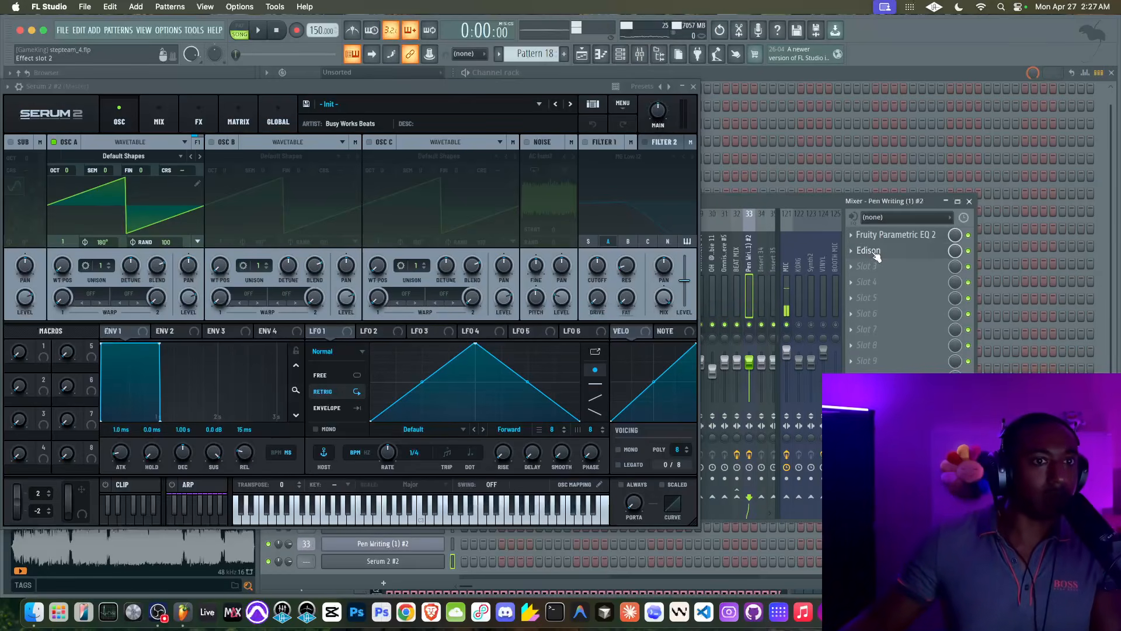
left_click(874, 253)
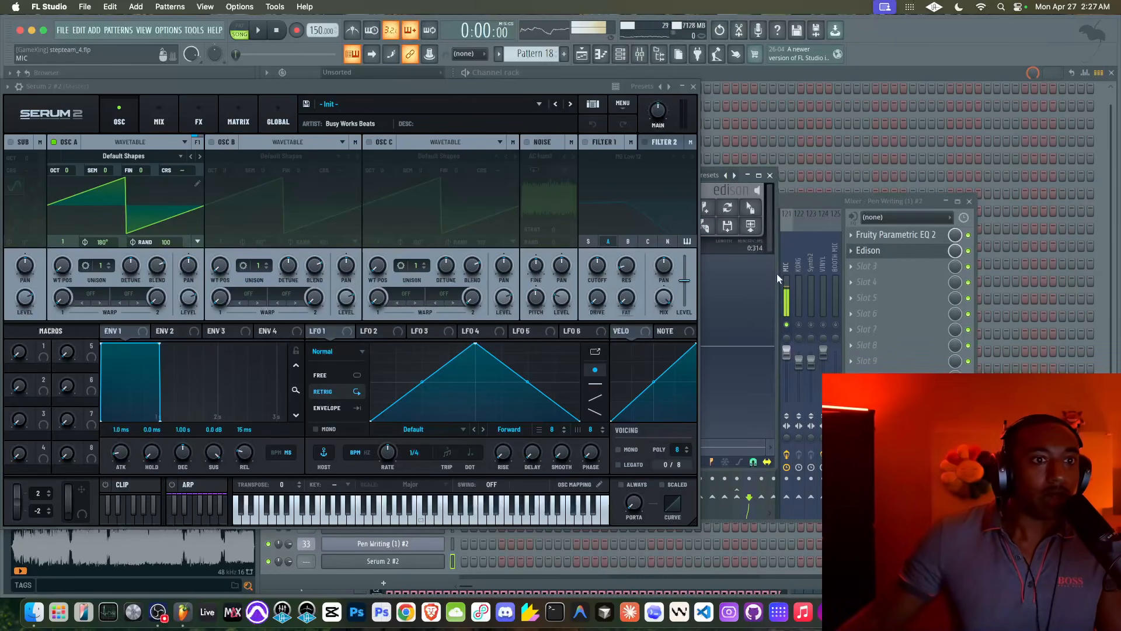
left_click(778, 211)
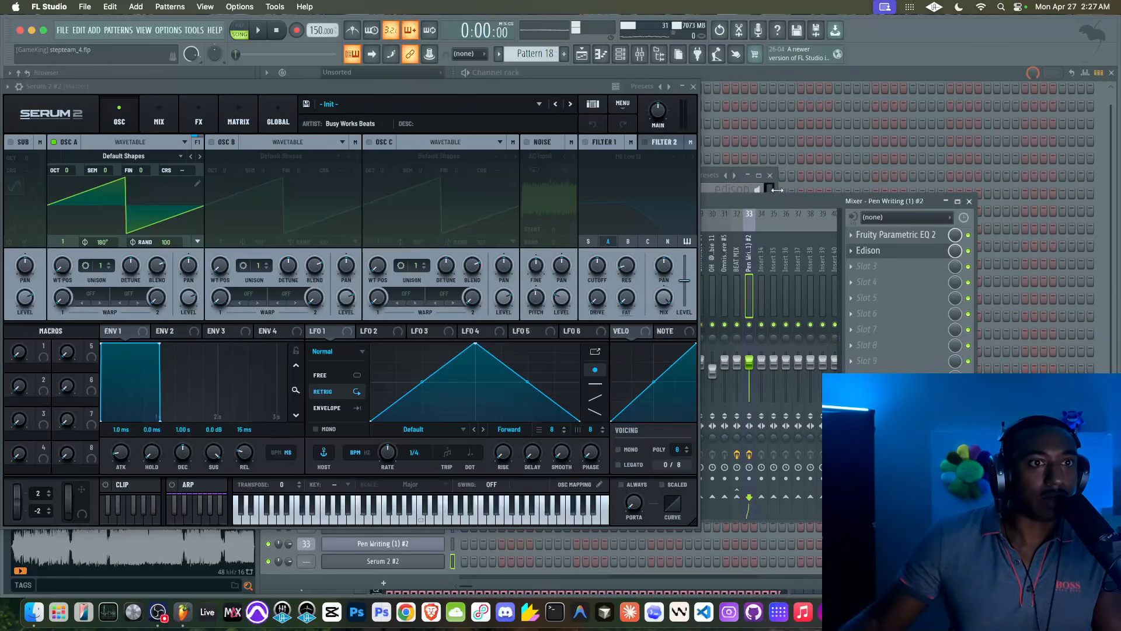
left_click(758, 194)
left_click_drag(723, 177, 986, 183)
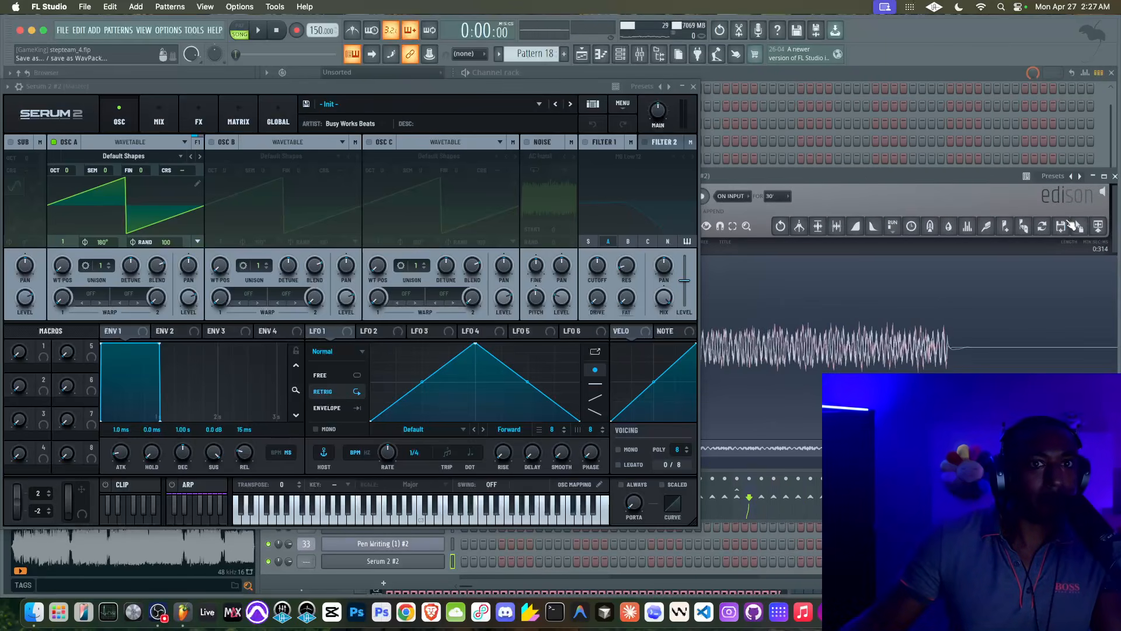
Load Edison's vocal slice into Serum 2's Osc A as a wavetable at position 42 and set Env 1's sustain to -∞ dB
left_click_drag(1081, 232, 126, 145)
mouse_move(141, 186)
left_mouse_down()
mouse_move(131, 153)
mouse_move(140, 242)
mouse_move(151, 187)
mouse_move(158, 204)
mouse_move(163, 183)
left_mouse_up()
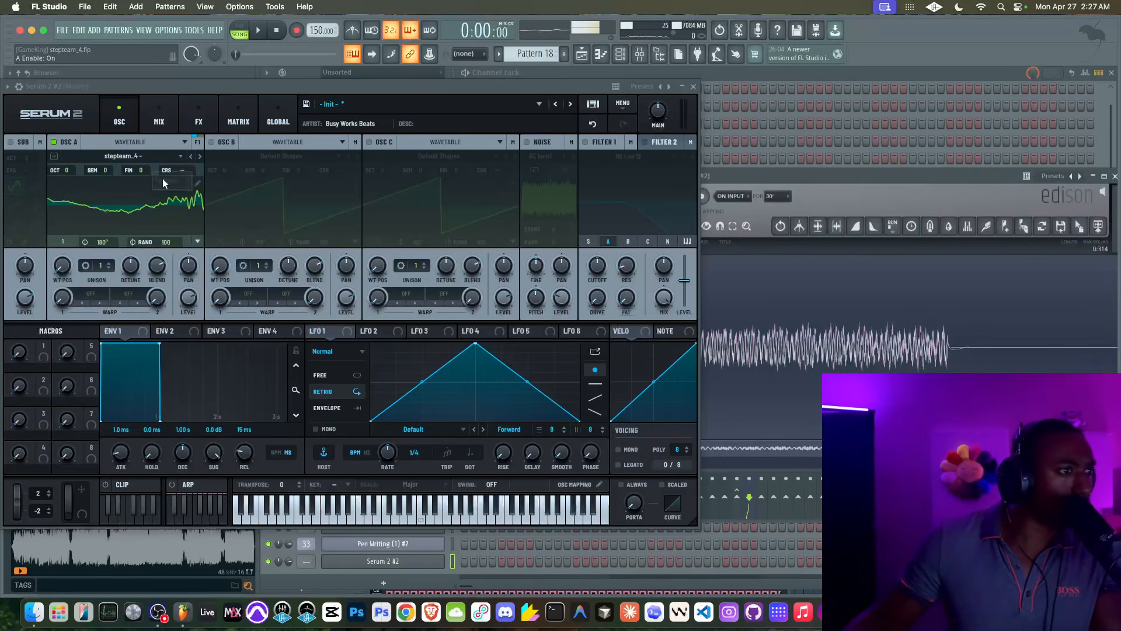
left_click(150, 199)
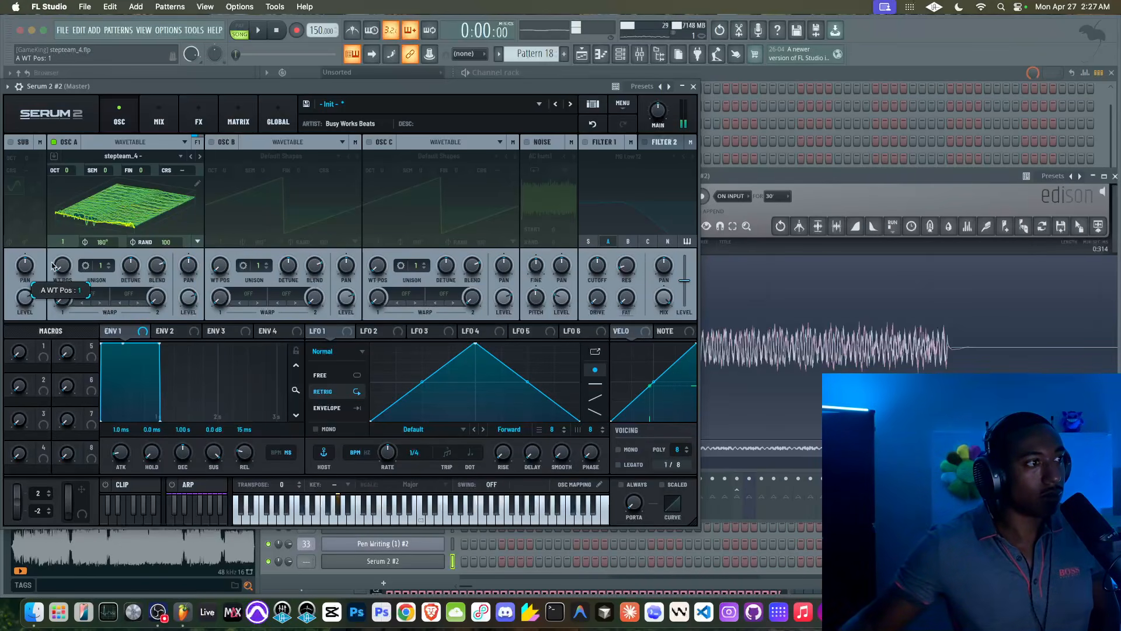
left_click_drag(215, 453, 136, 545)
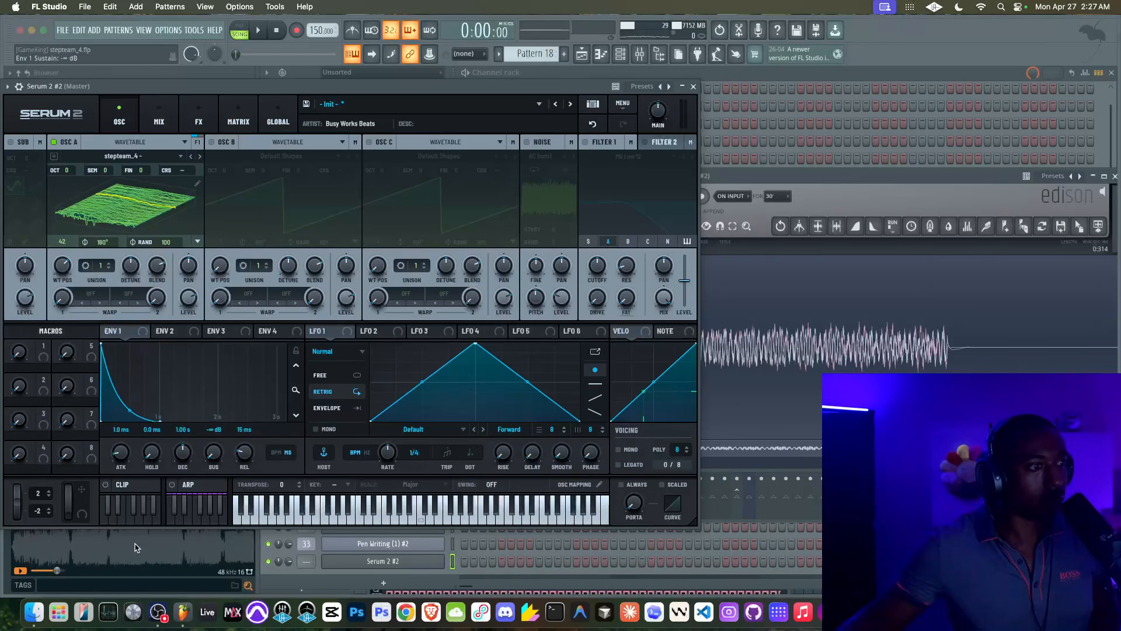
Switch Osc A to Sample mode and load the recorded vocal slice from Edison into it
left_click(123, 143)
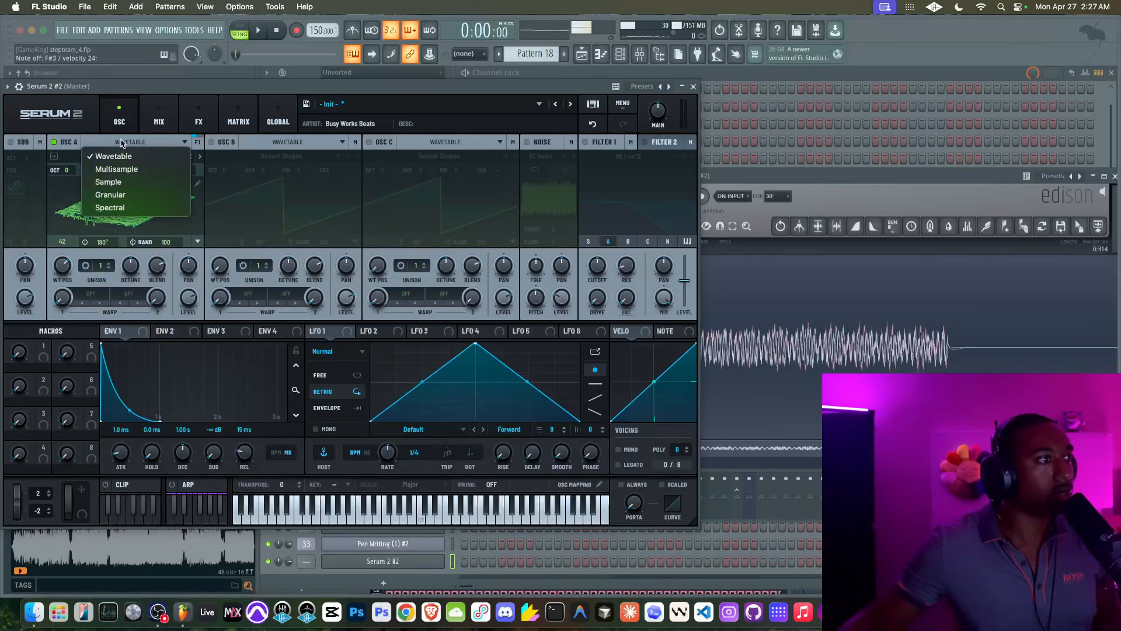
left_click(116, 182)
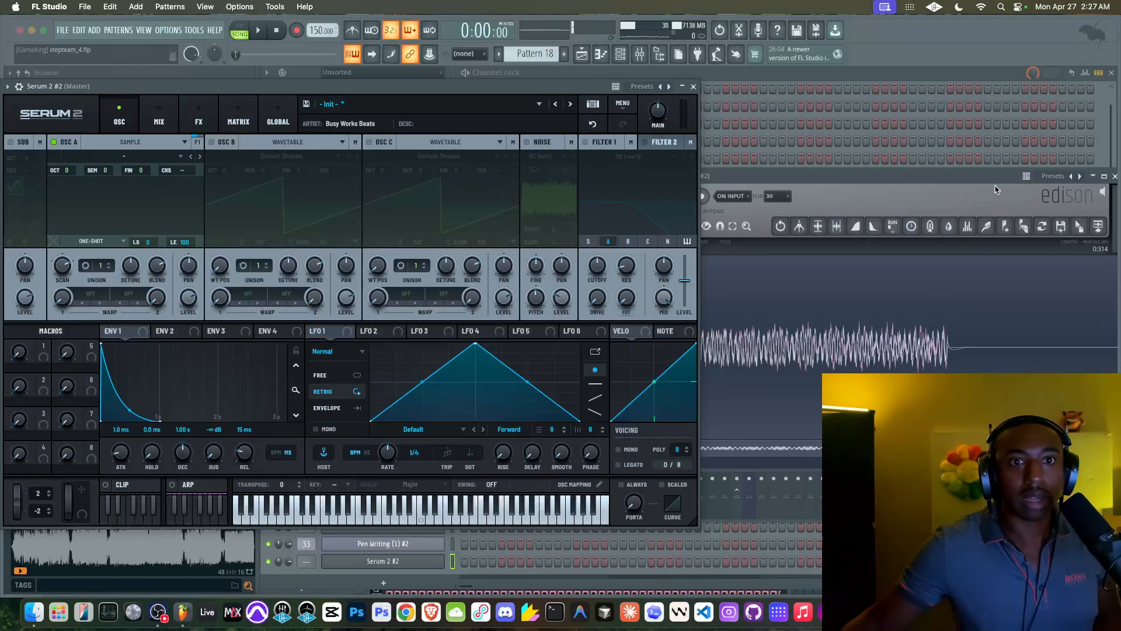
left_click_drag(1078, 226, 161, 212)
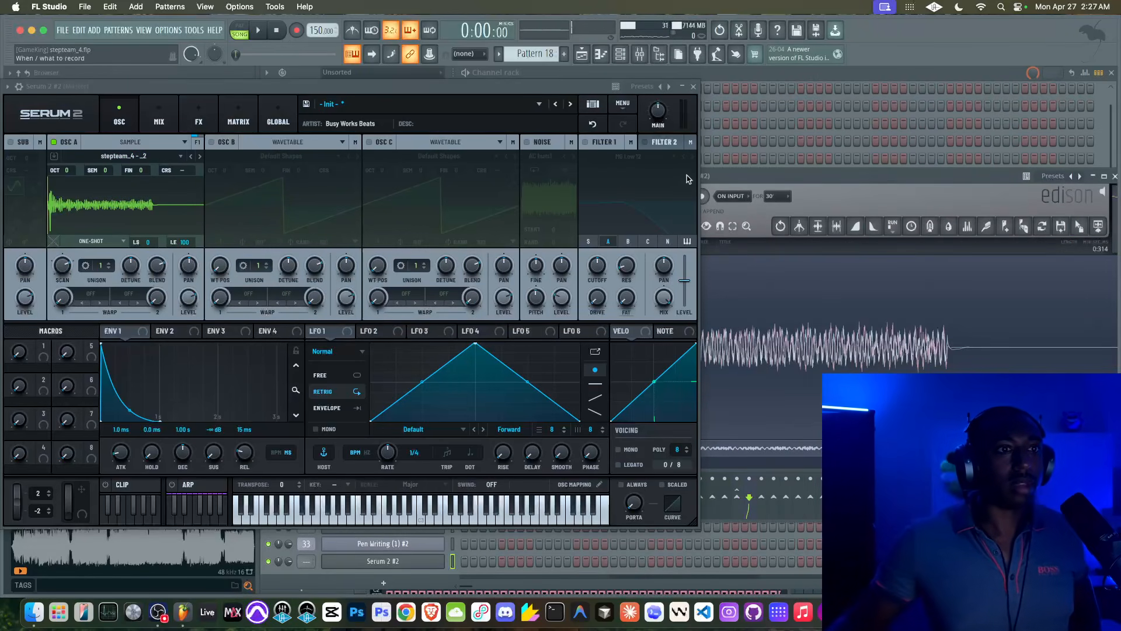
Close Edison, disable its slot on the Pen Writing (1) #2 mixer track, and close the mixer and Serum 2
left_click_drag(727, 173, 653, 147)
left_click(1056, 143)
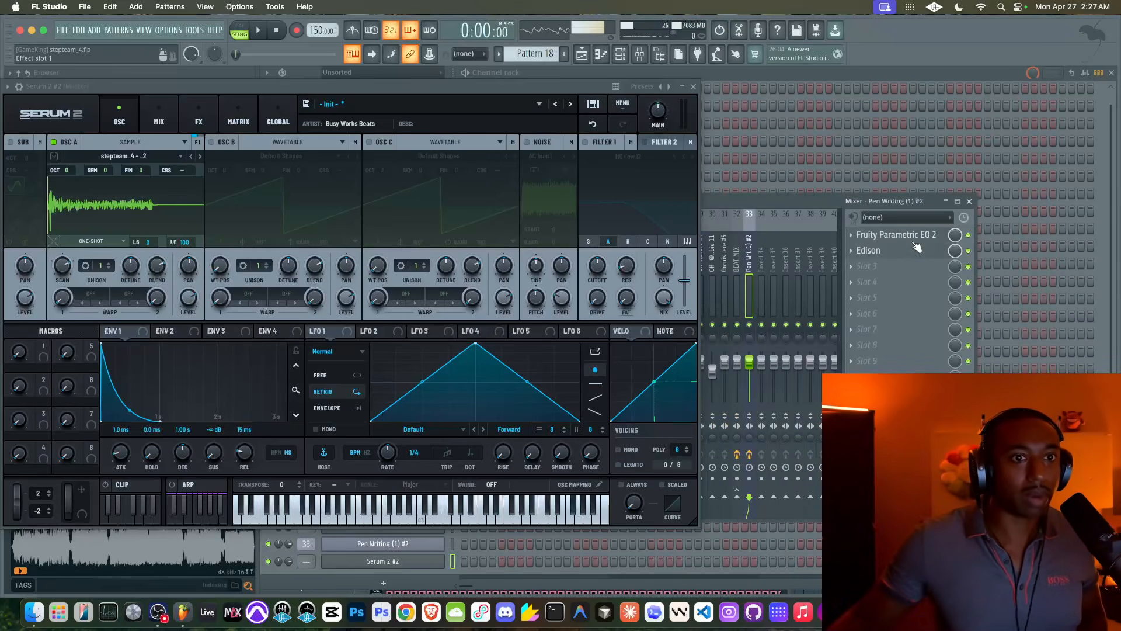
left_click(969, 250)
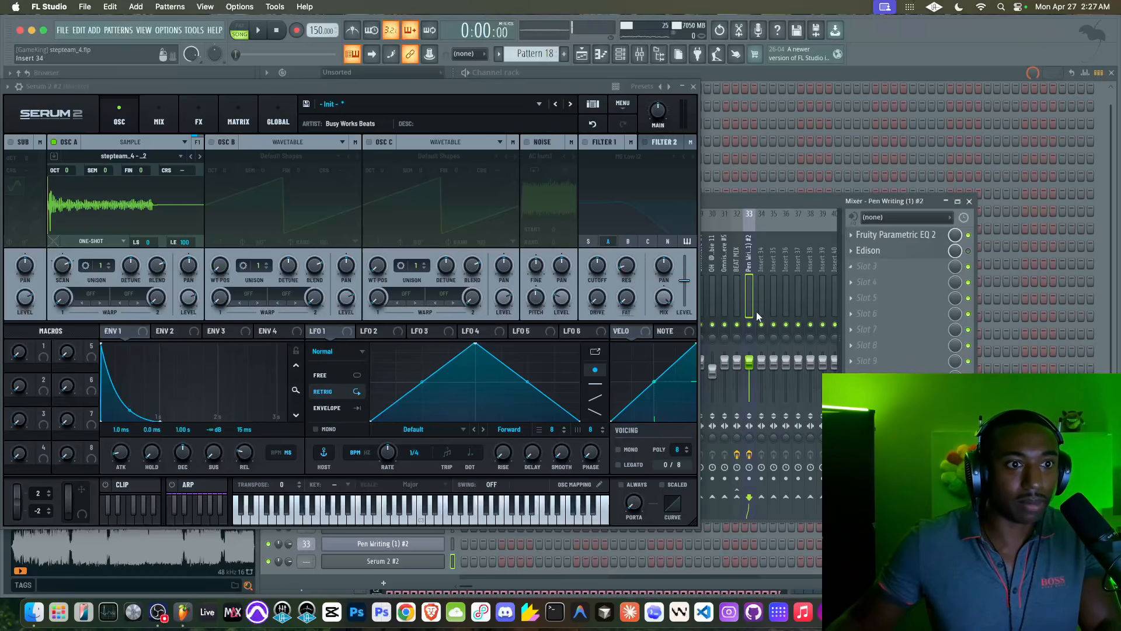
left_click(969, 201)
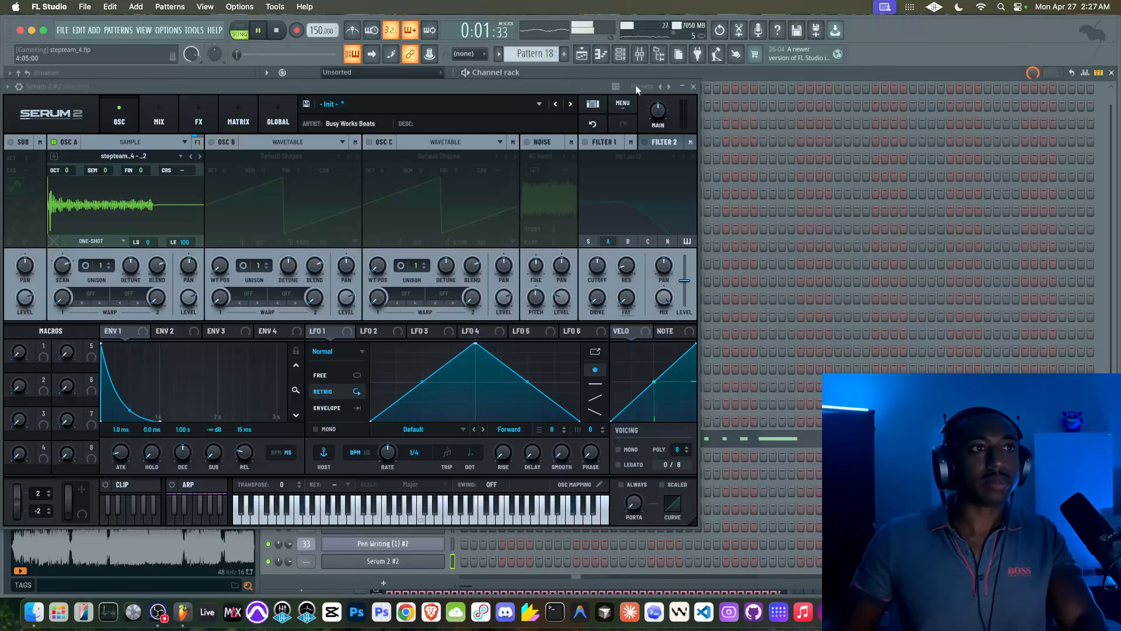
left_click(694, 87)
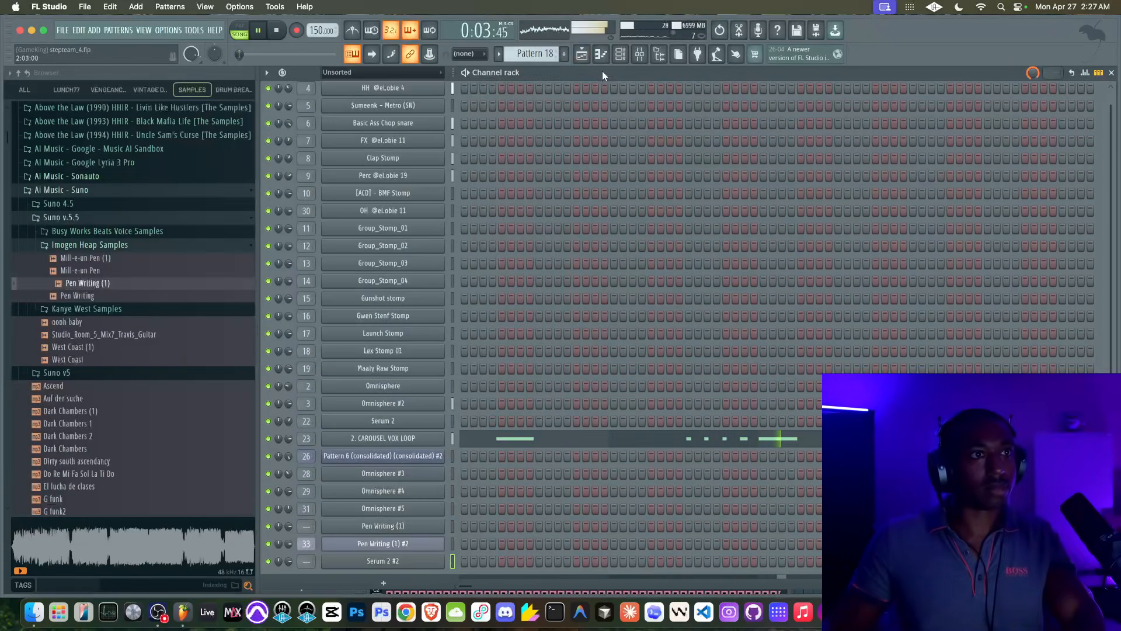
Raise the pitch of the 2. CAROUSEL VOX LOOP channel to +199 cents while the song plays, and close its settings
left_click(582, 54)
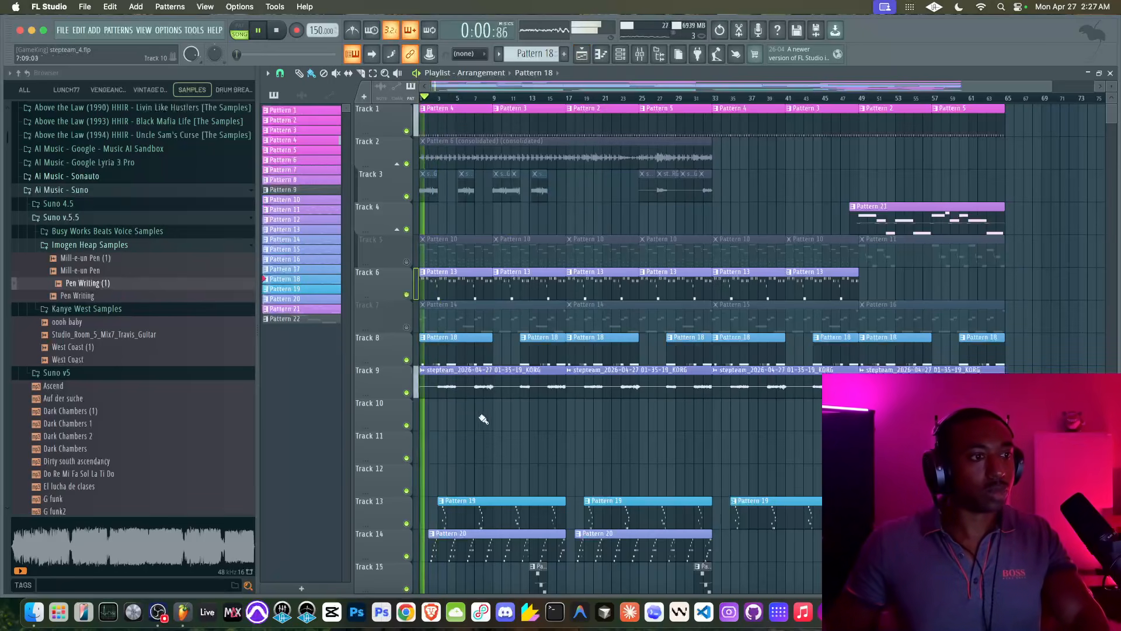
double_click(454, 349)
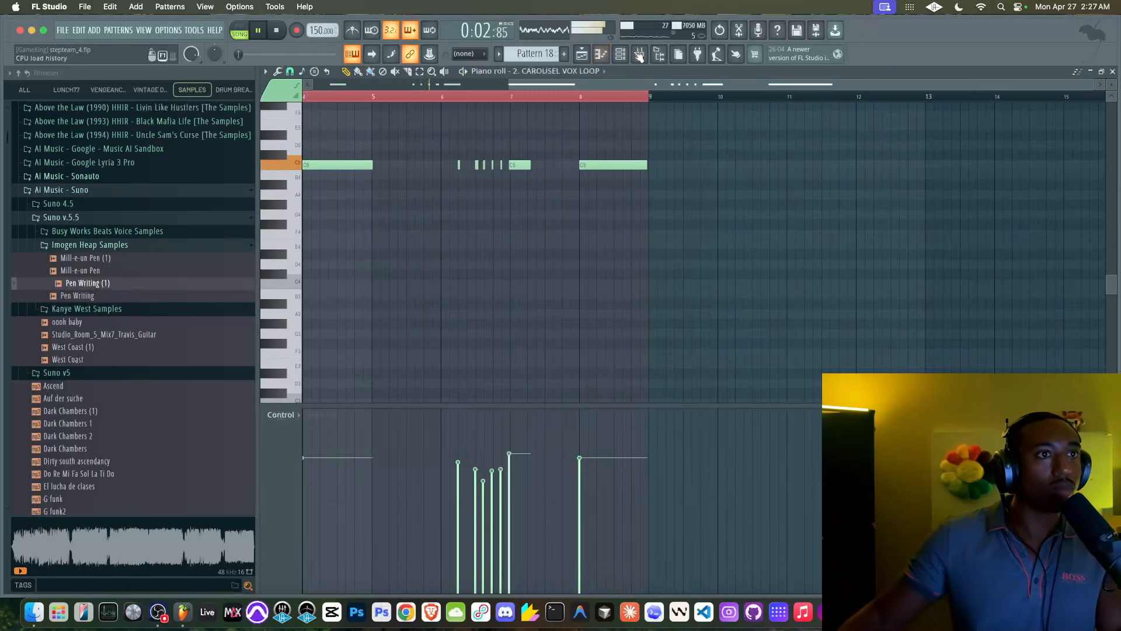
left_click(620, 56)
left_click(407, 439)
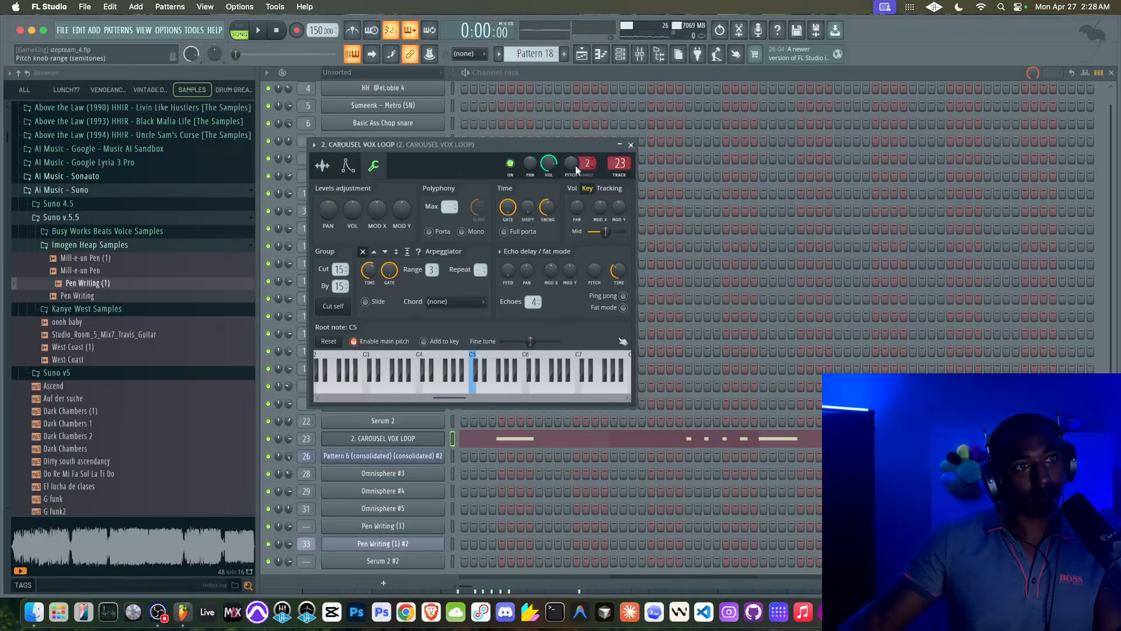
key("space")
left_click_drag(572, 164, 572, 146)
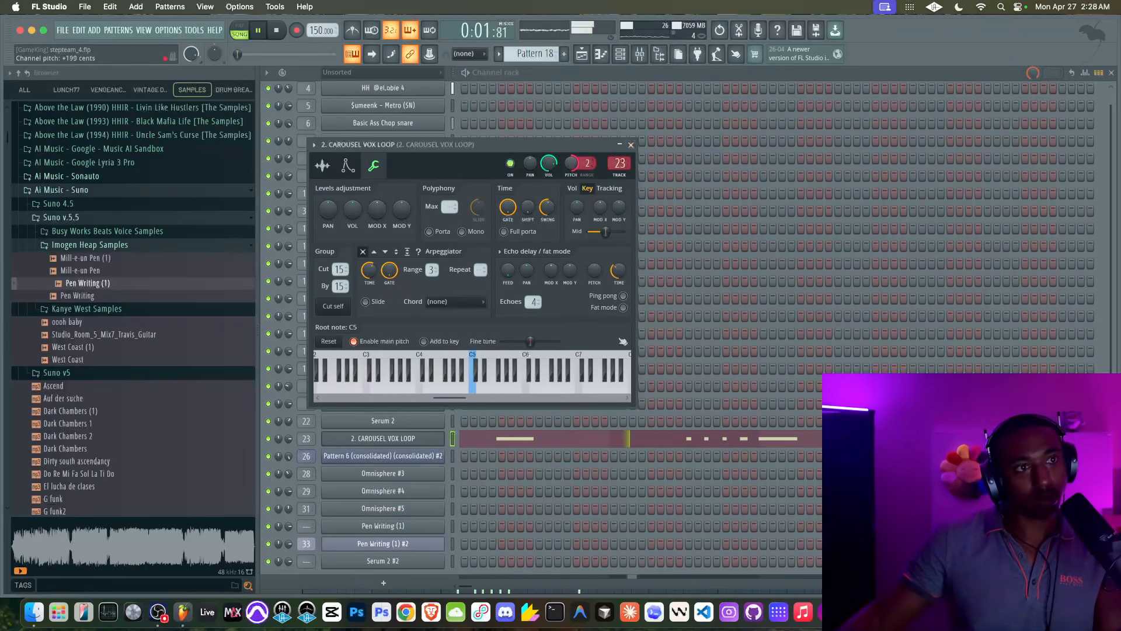
left_click(631, 145)
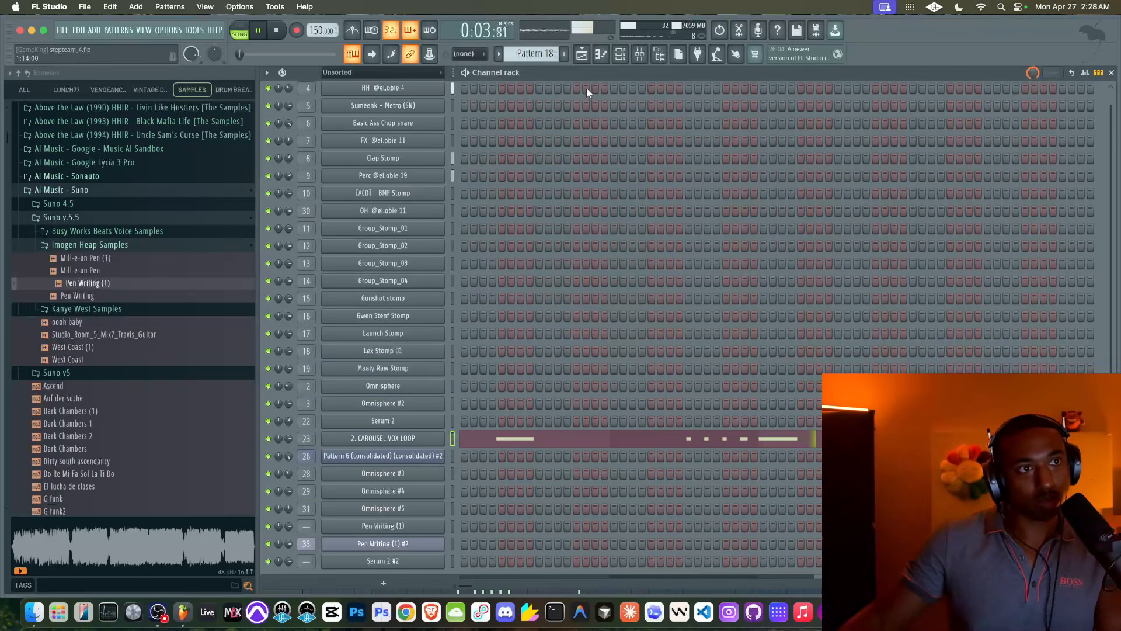
Unmute Track 5 and Track 7 in the playlist
left_click(585, 57)
left_click(406, 262)
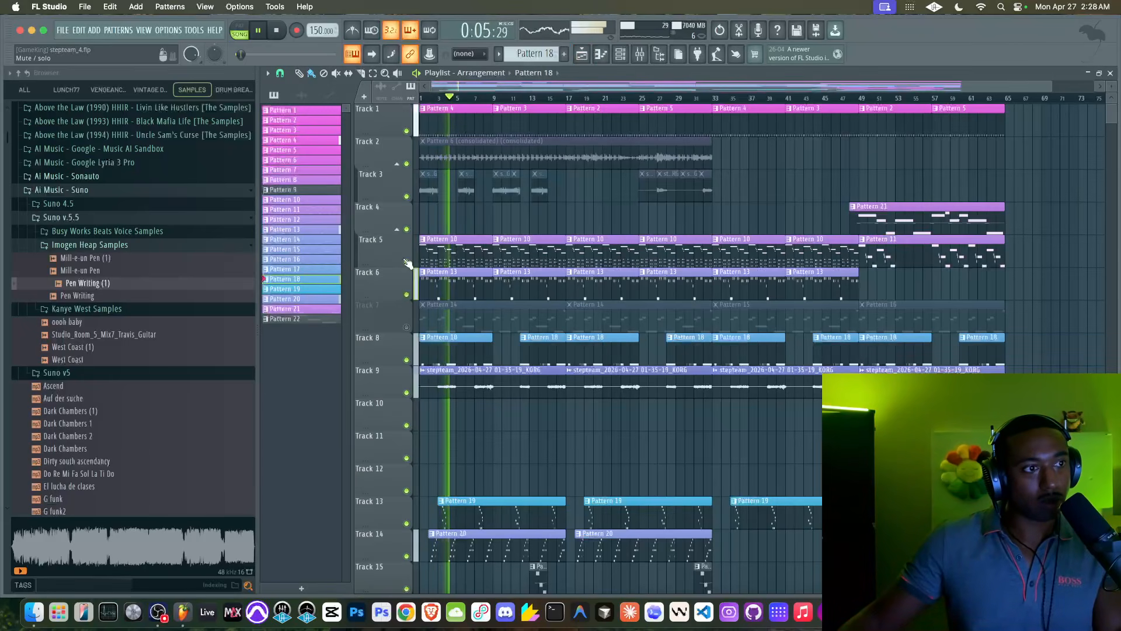
left_click(407, 327)
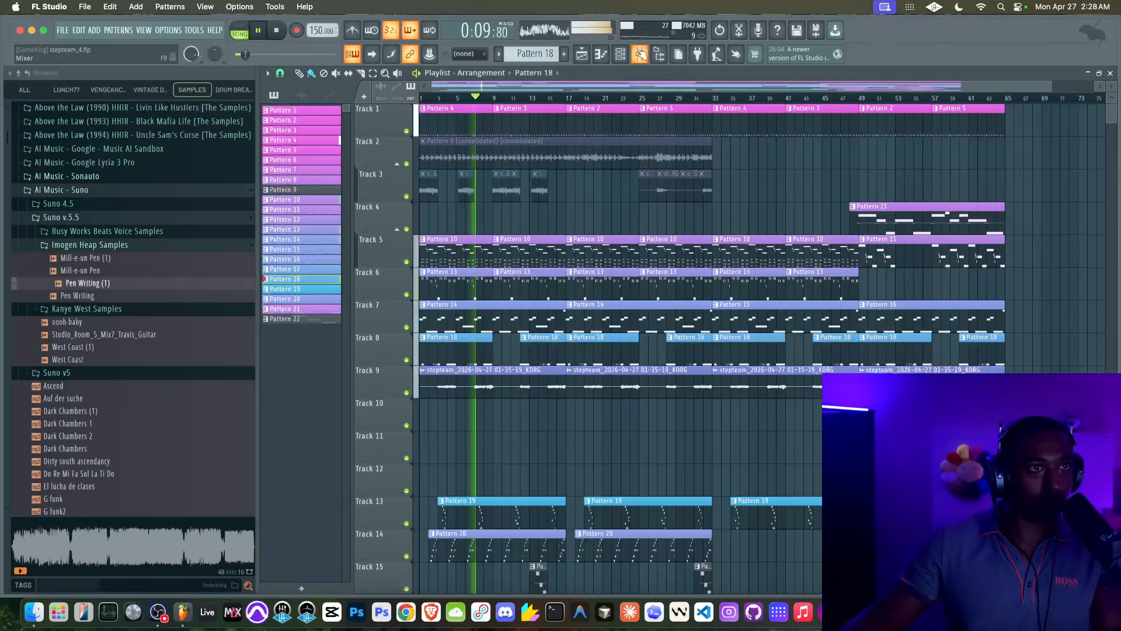
Send the 2. CAROUSEL VOX LOOP mixer track to the reverb track at about 52% and save the project
key("F9")
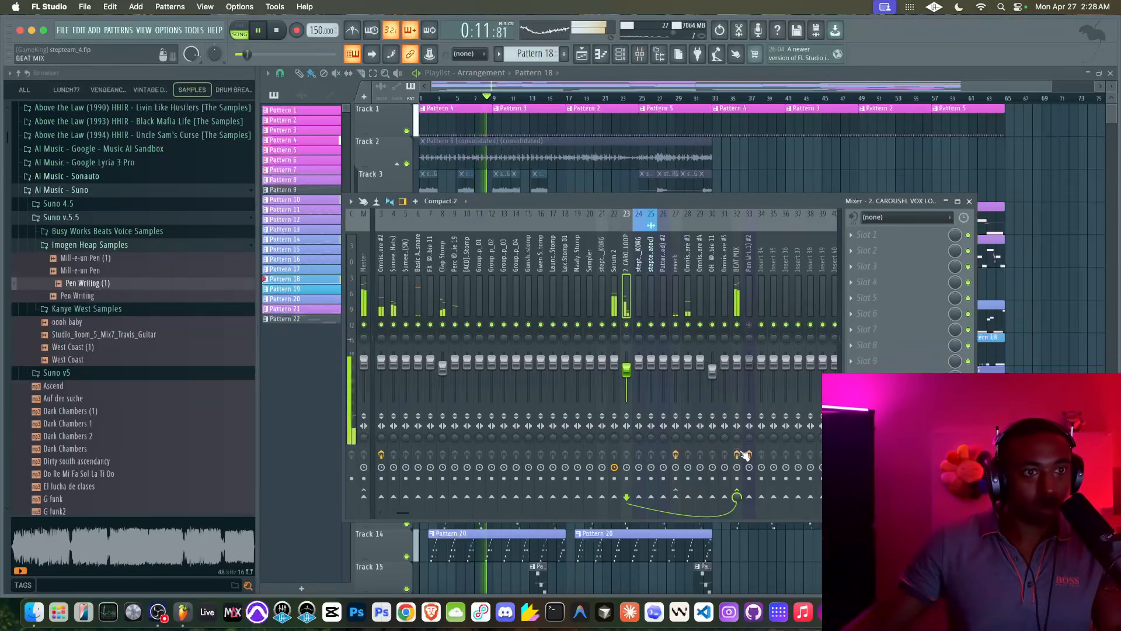
left_click(677, 496)
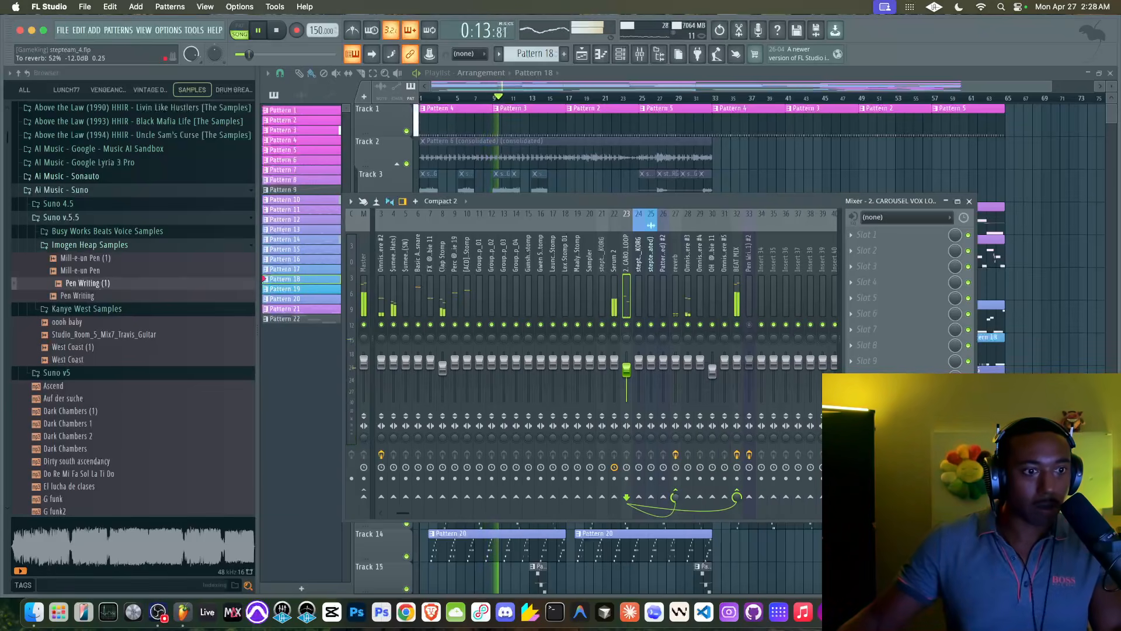
left_click(839, 303)
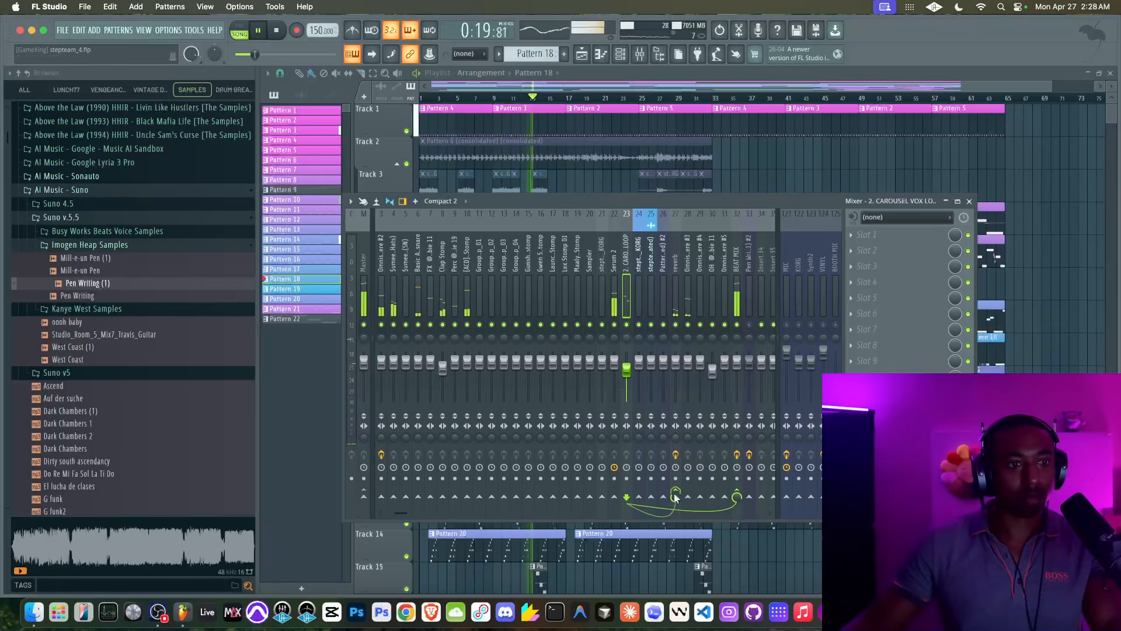
left_click(722, 388)
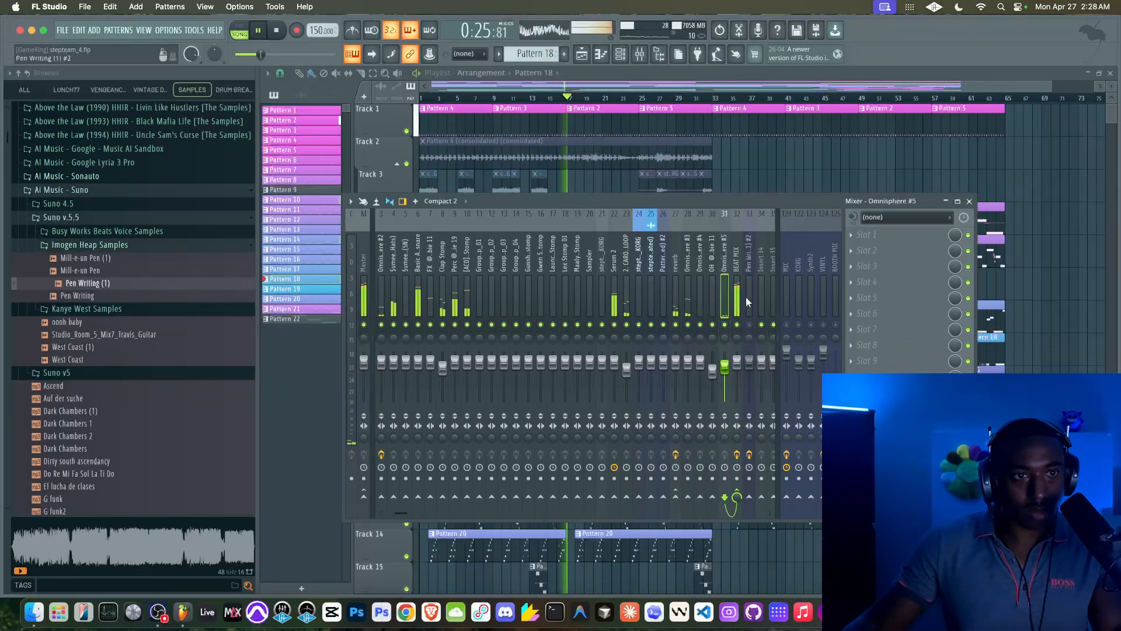
right_click(1063, 314)
key("super+s")
Check the volume envelope of the 2. CAROUSEL VOX LOOP channel and return to the playlist
key("F6")
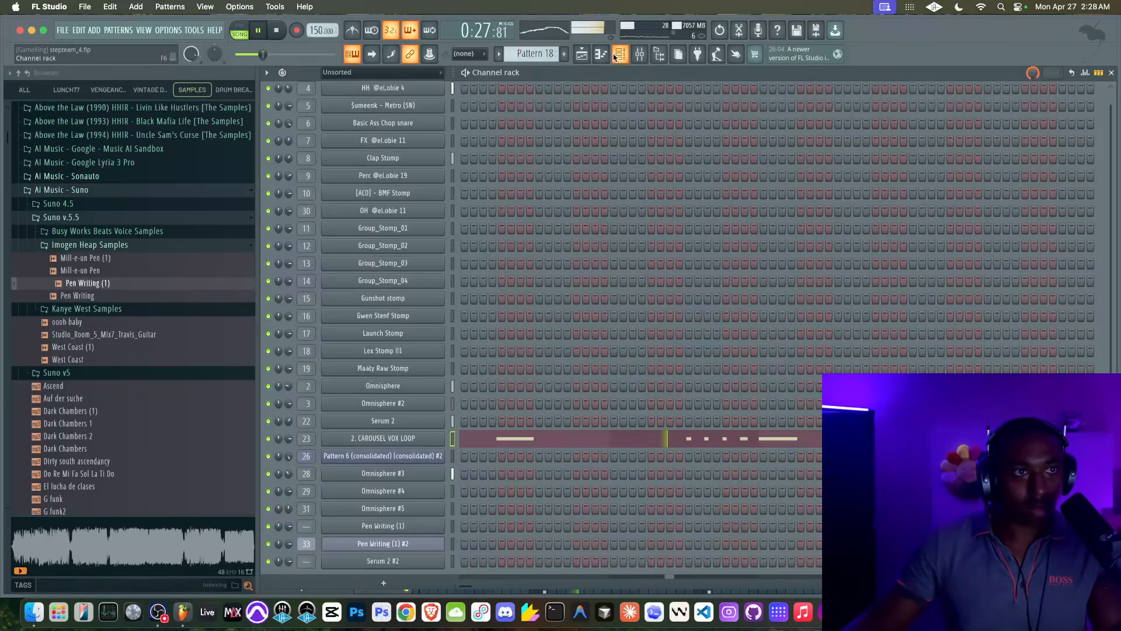
left_click(383, 437)
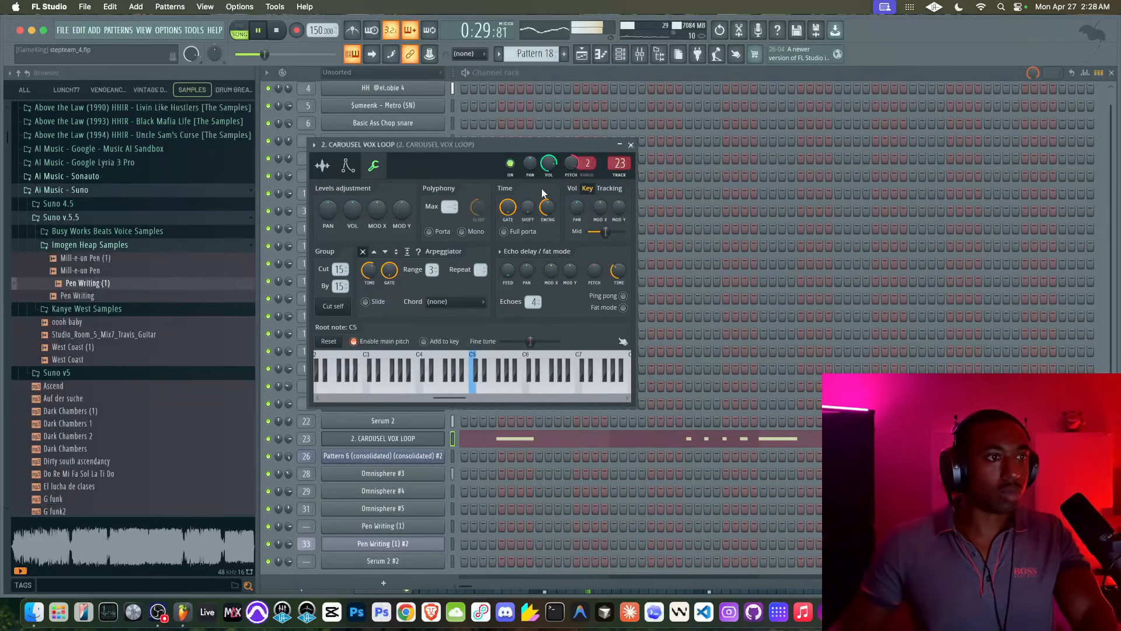
left_click(348, 165)
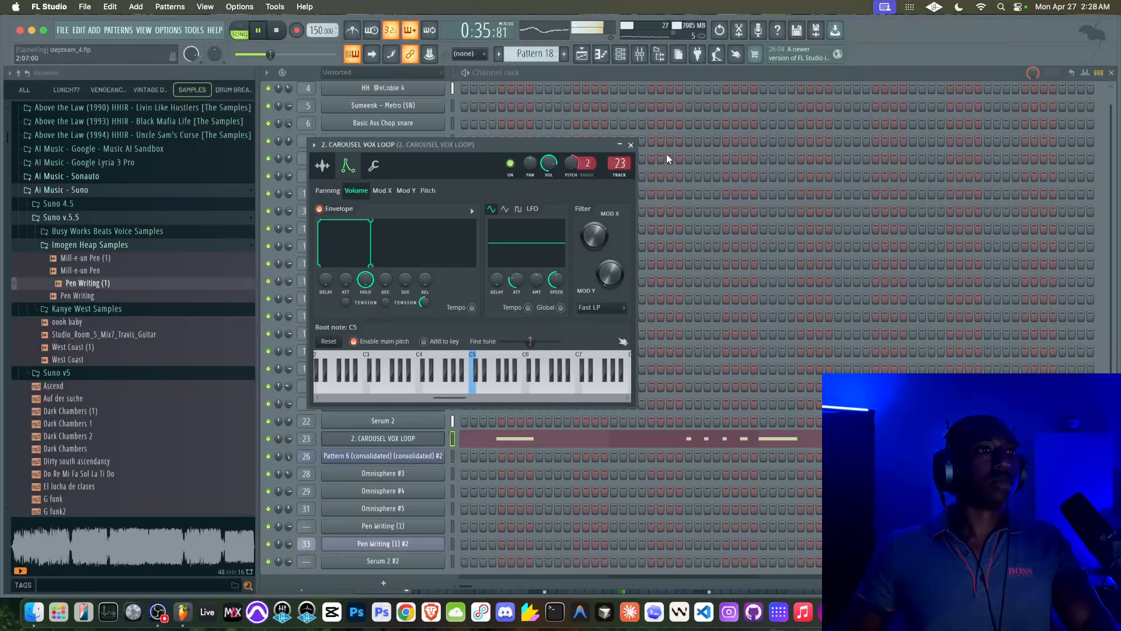
left_click(630, 144)
left_click(619, 56)
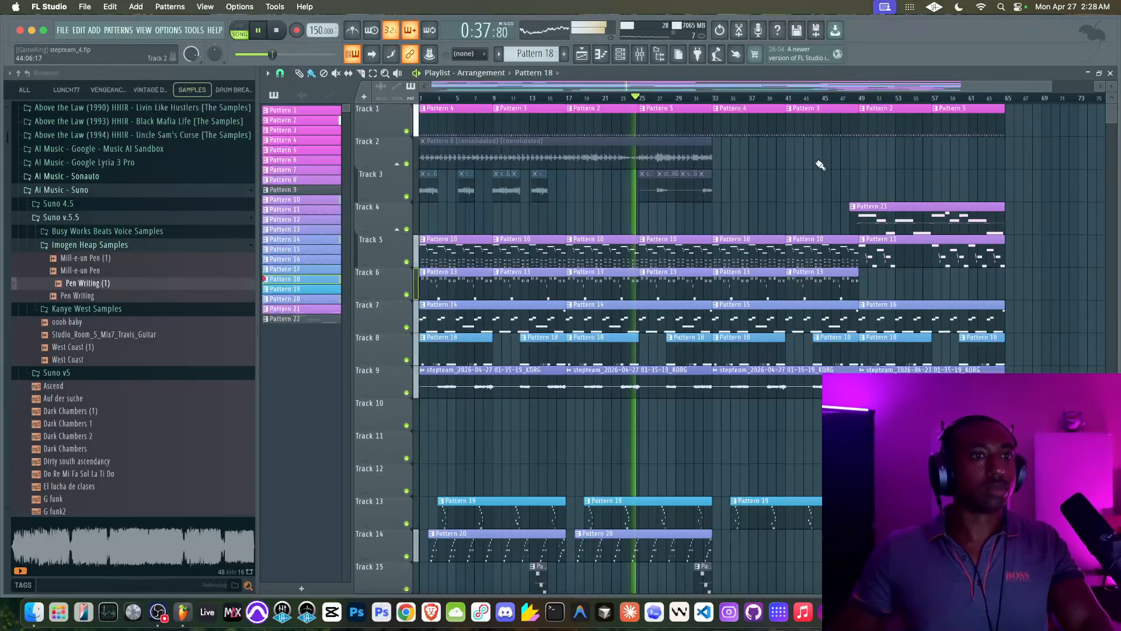
Start a new empty pattern, route the Serum 2 #2 channel to mixer track 34, and open Serum 2
left_click(619, 55)
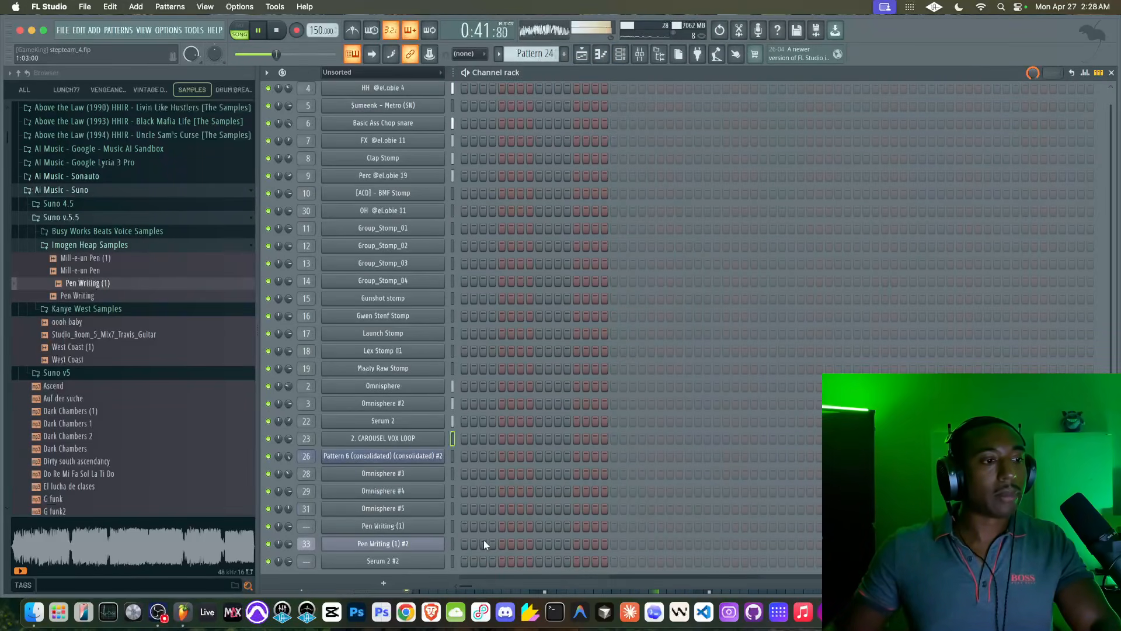
key("super+l")
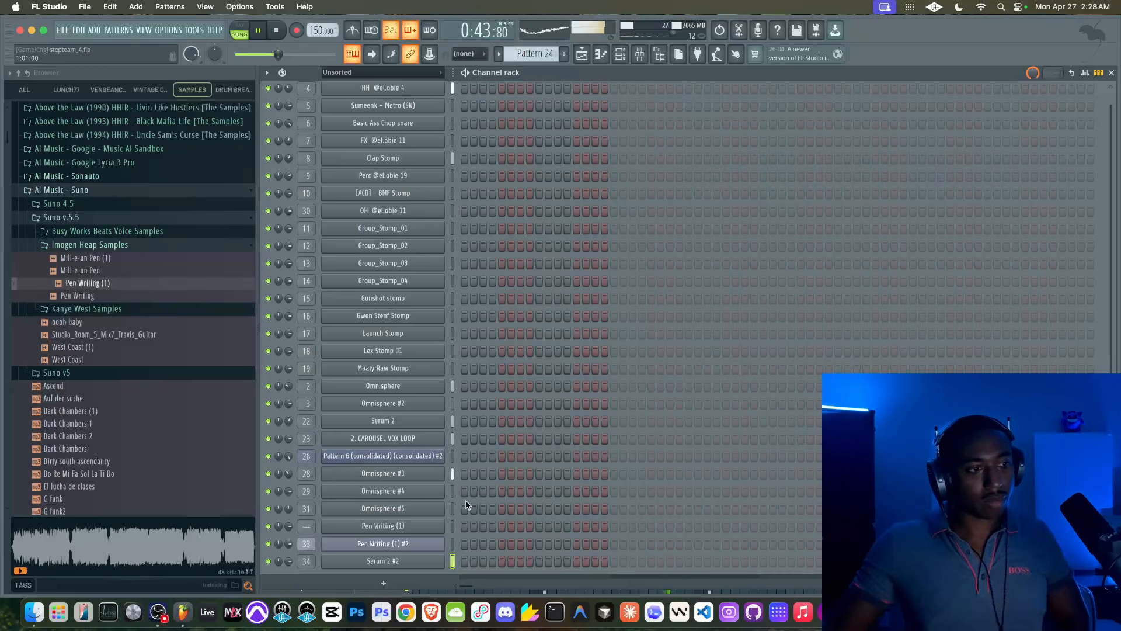
left_click(413, 563)
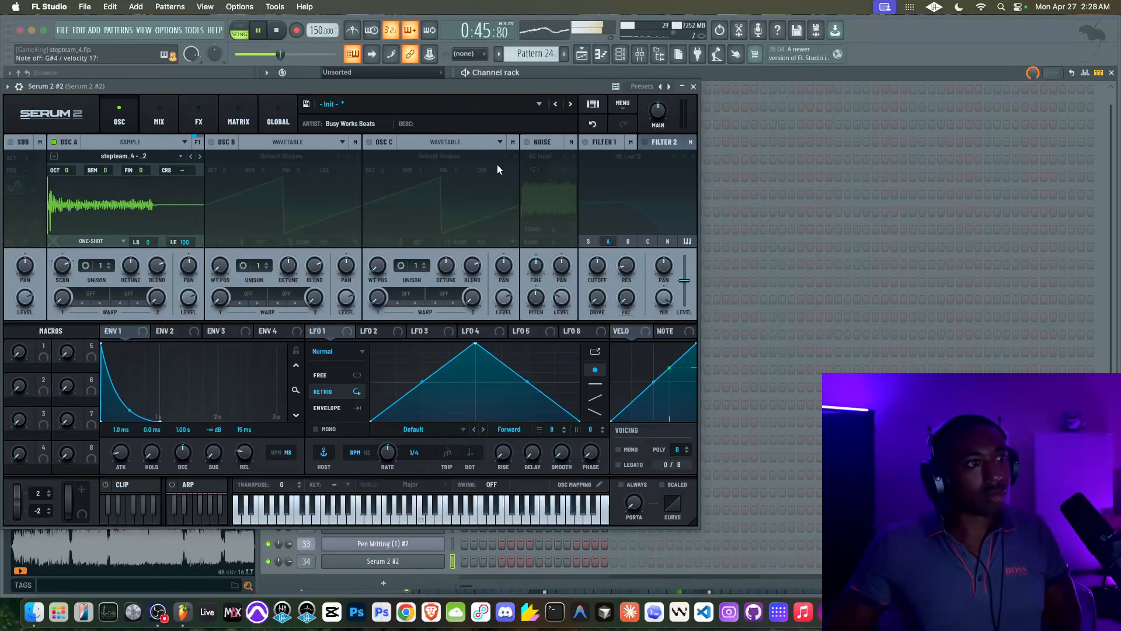
Add a multiband Compressor with -19.2 dB threshold and 13.3 gain to Serum 2's main effects, and set portamento to Always
left_click(211, 119)
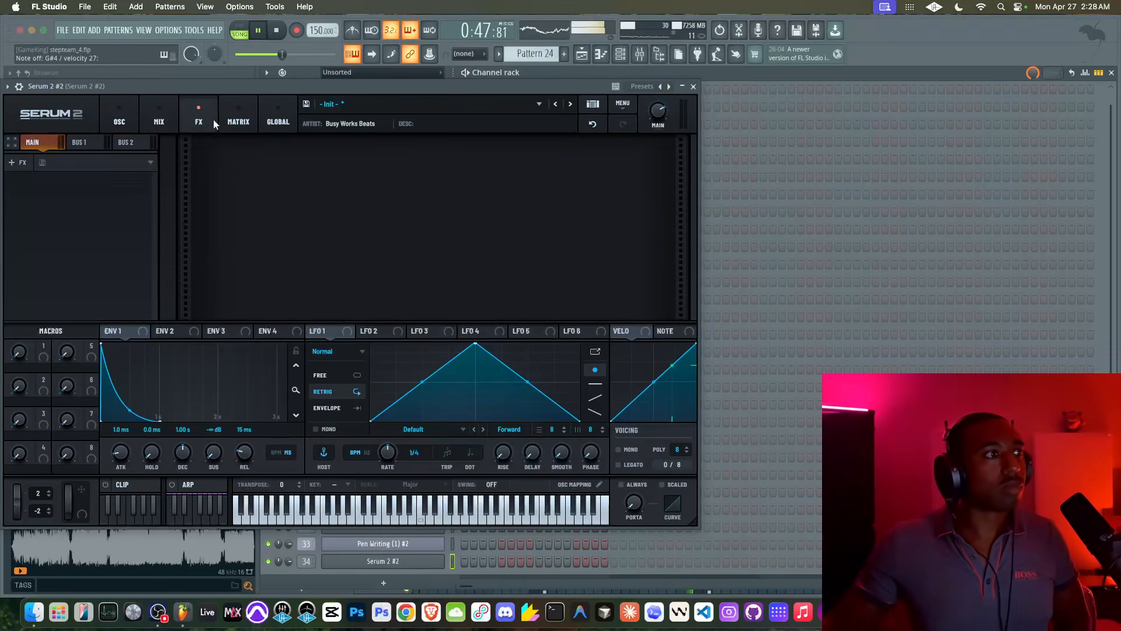
left_click(88, 164)
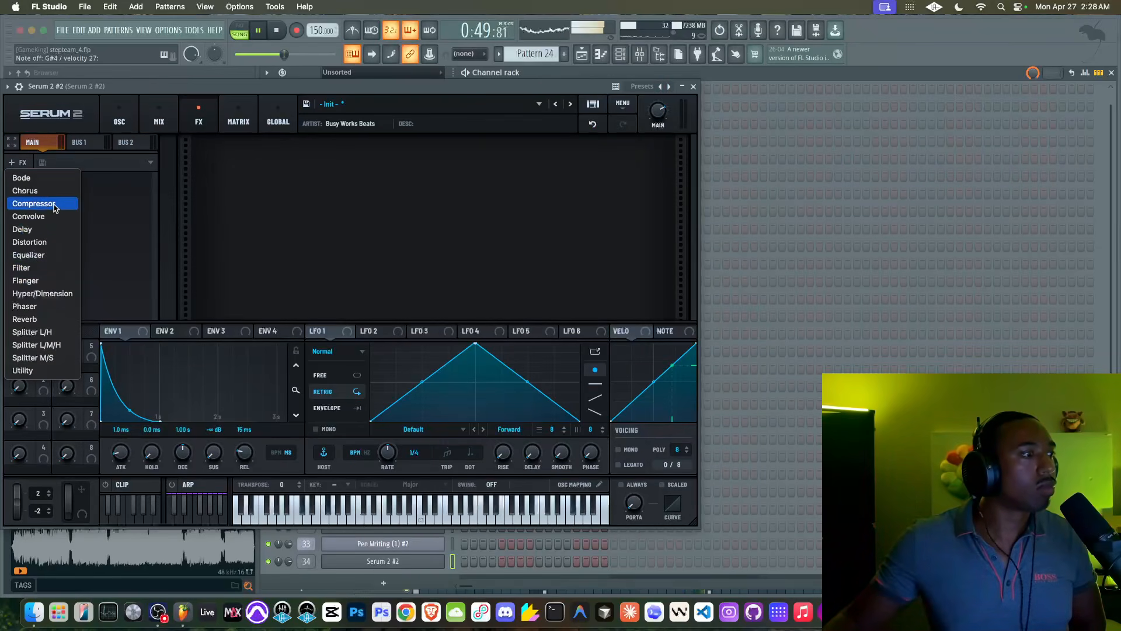
left_click(47, 203)
left_click(289, 181)
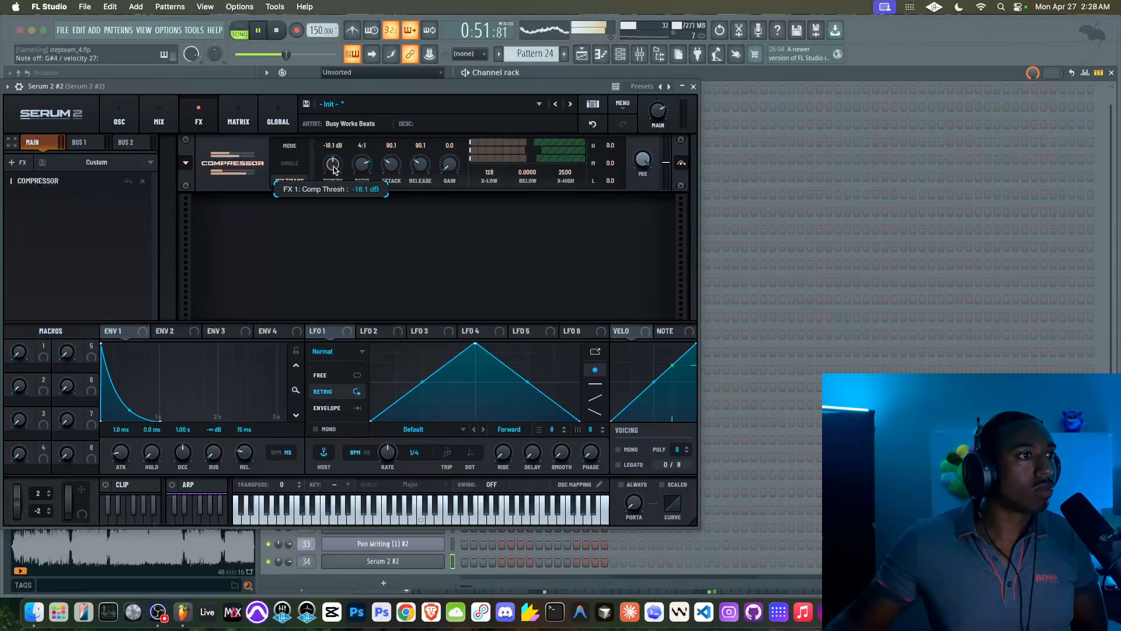
left_click_drag(314, 234, 319, 186)
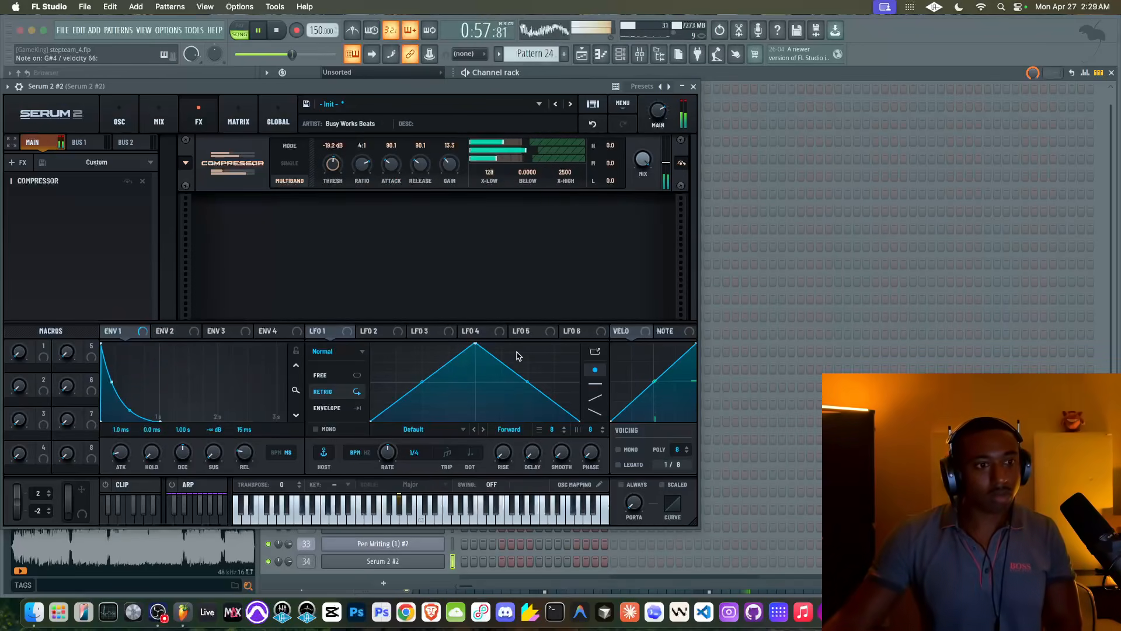
left_click(621, 485)
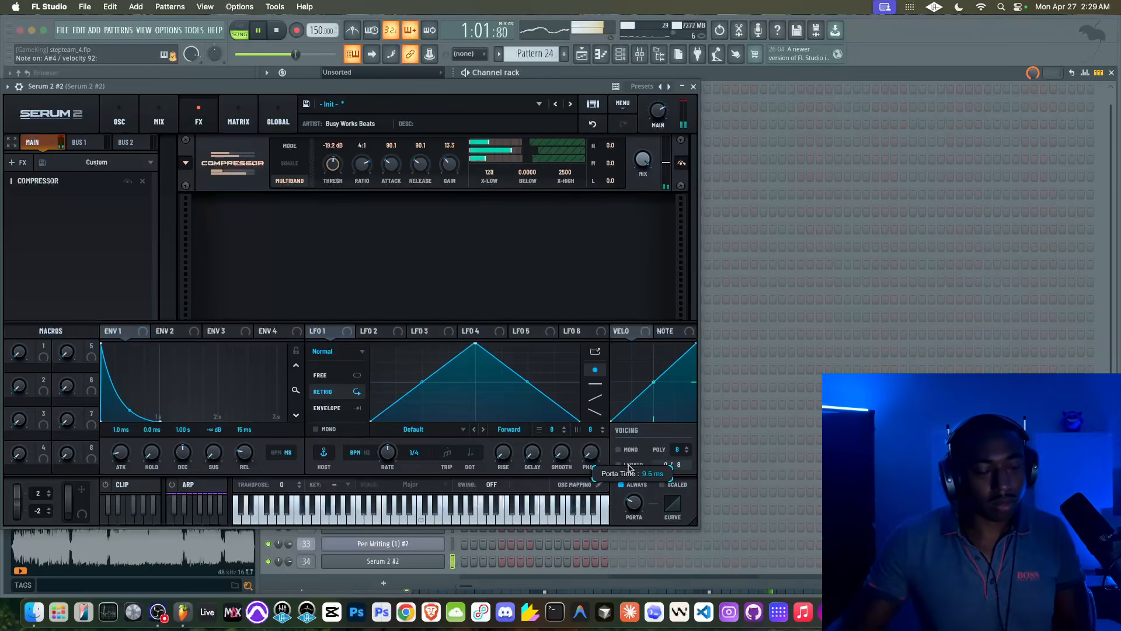
Switch oscillator A of Serum 2 #2 to Spectral mode, then close the synth and return to the playlist
left_click(105, 124)
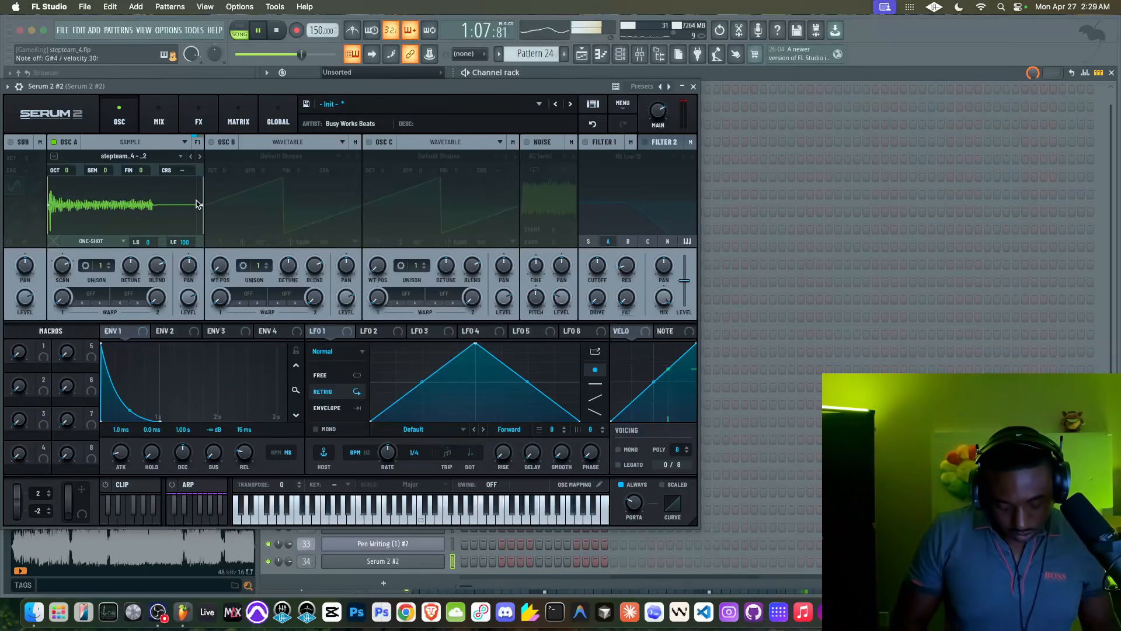
left_click(146, 143)
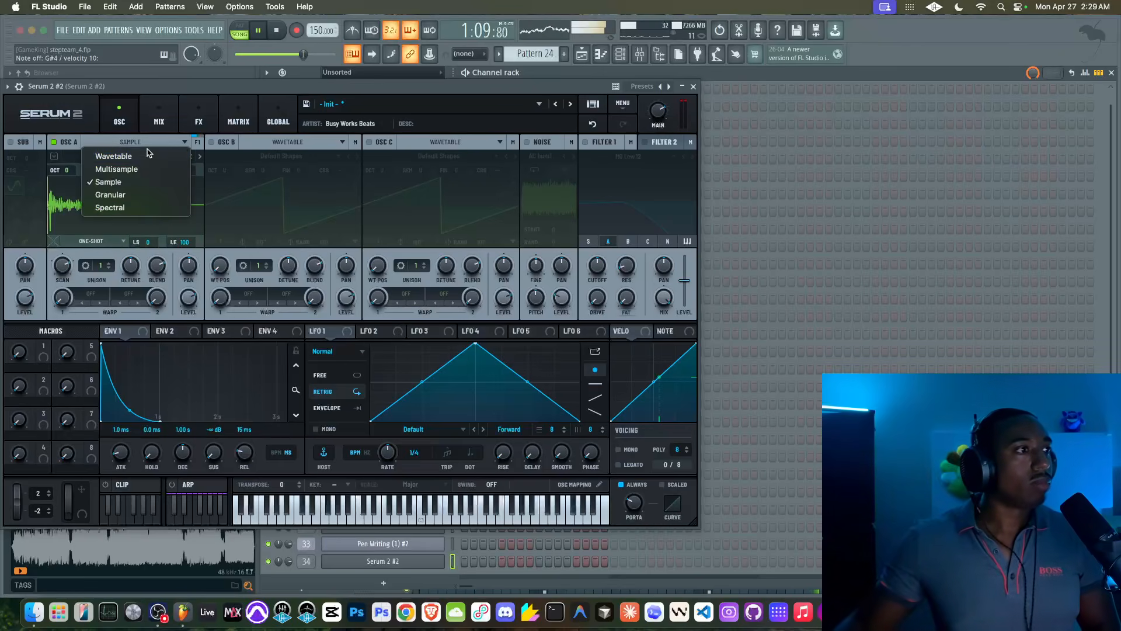
left_click(127, 208)
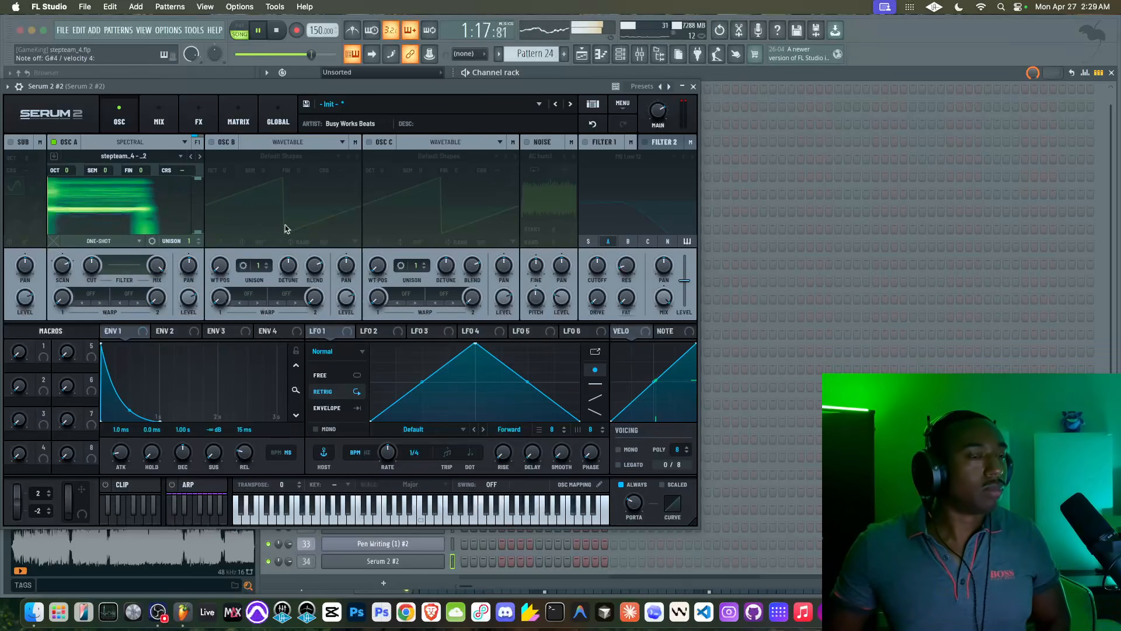
left_click(693, 86)
left_click(594, 54)
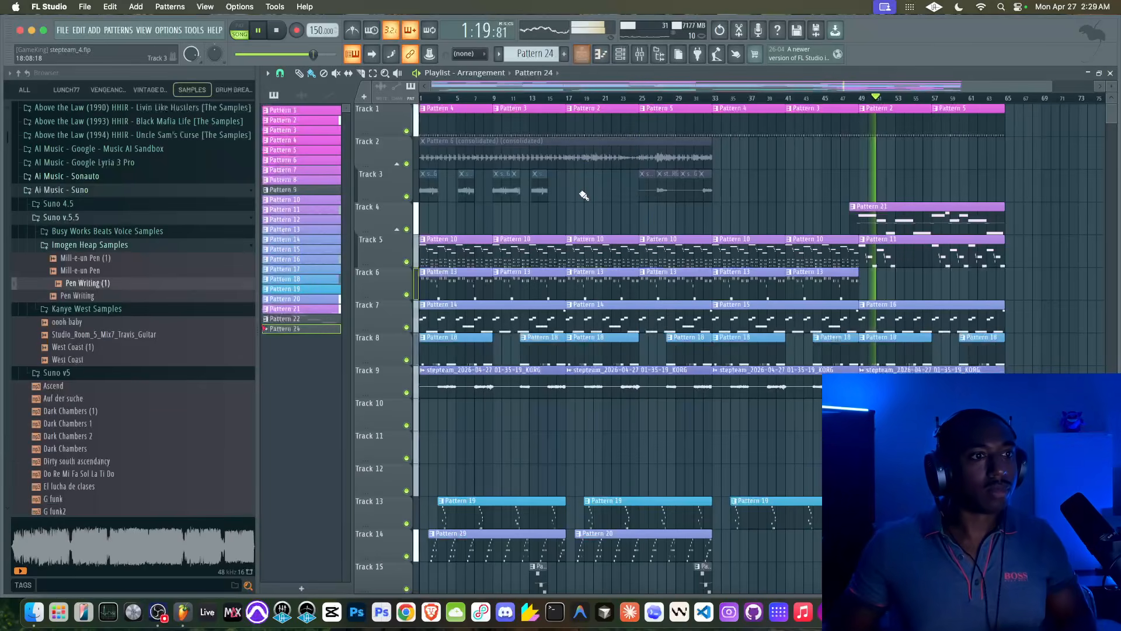
Restart playback, try removing the first Pattern 14 clip from Track 7, and undo the deletion
key("space")
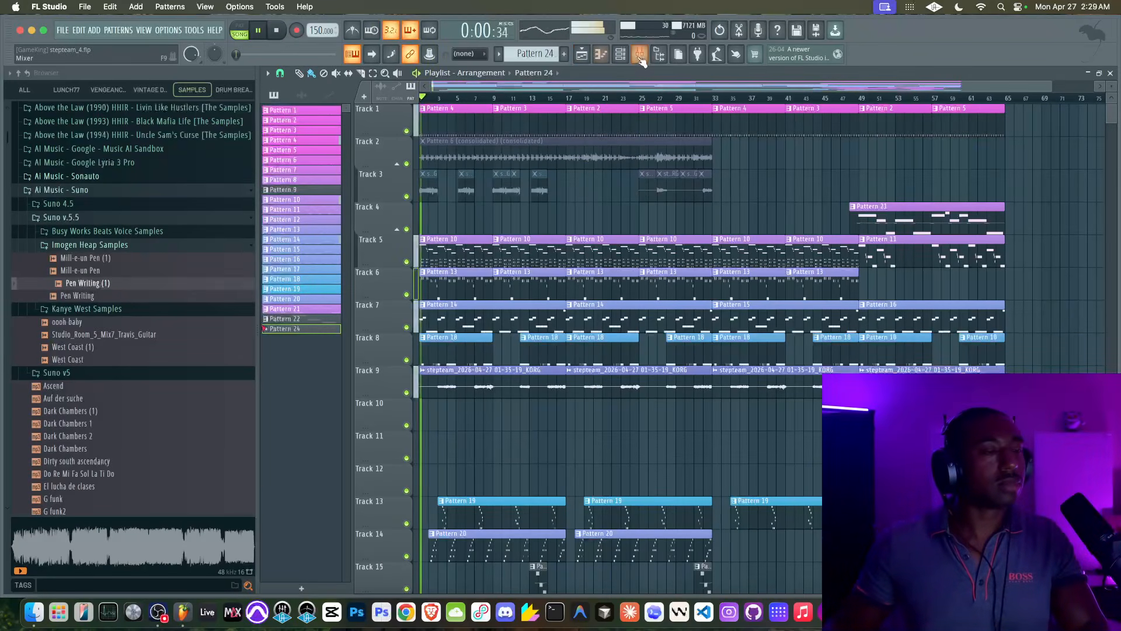
left_click(640, 55)
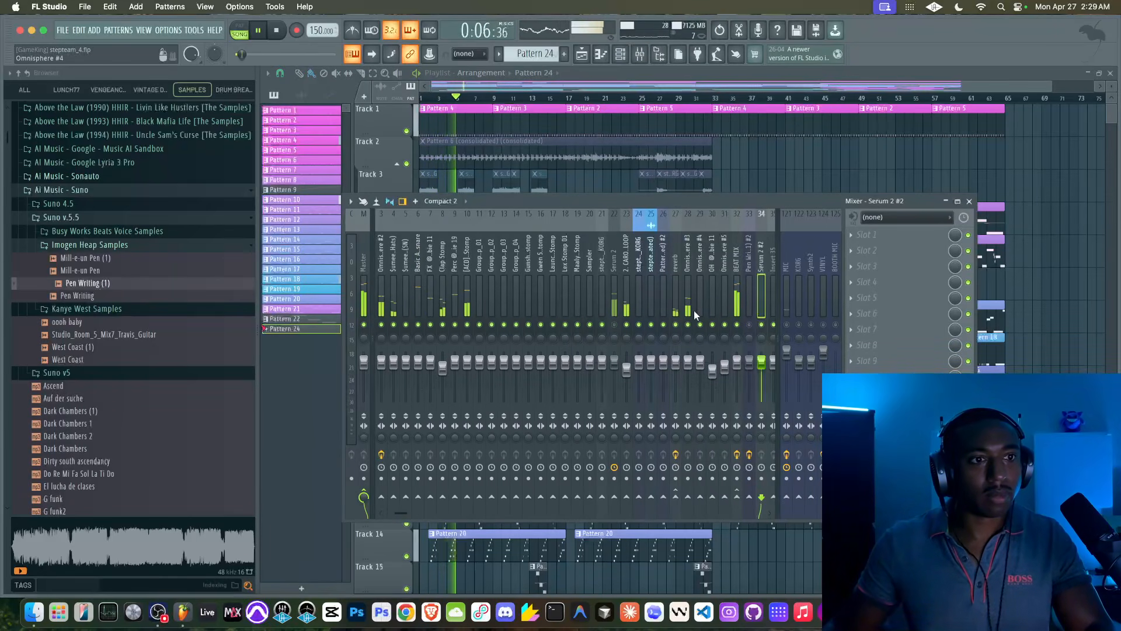
right_click(1082, 256)
right_click(538, 318)
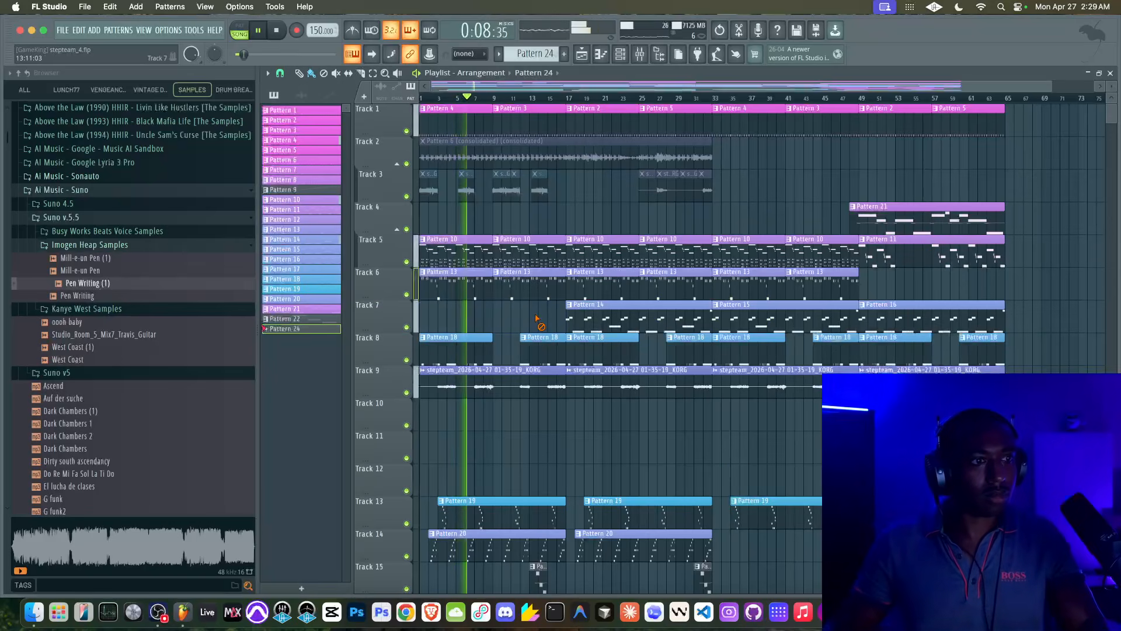
key("super+z")
Delete the four Pattern 18 clips starting at bars 1, 17, 33 and 49 on Track 8
right_click(485, 356)
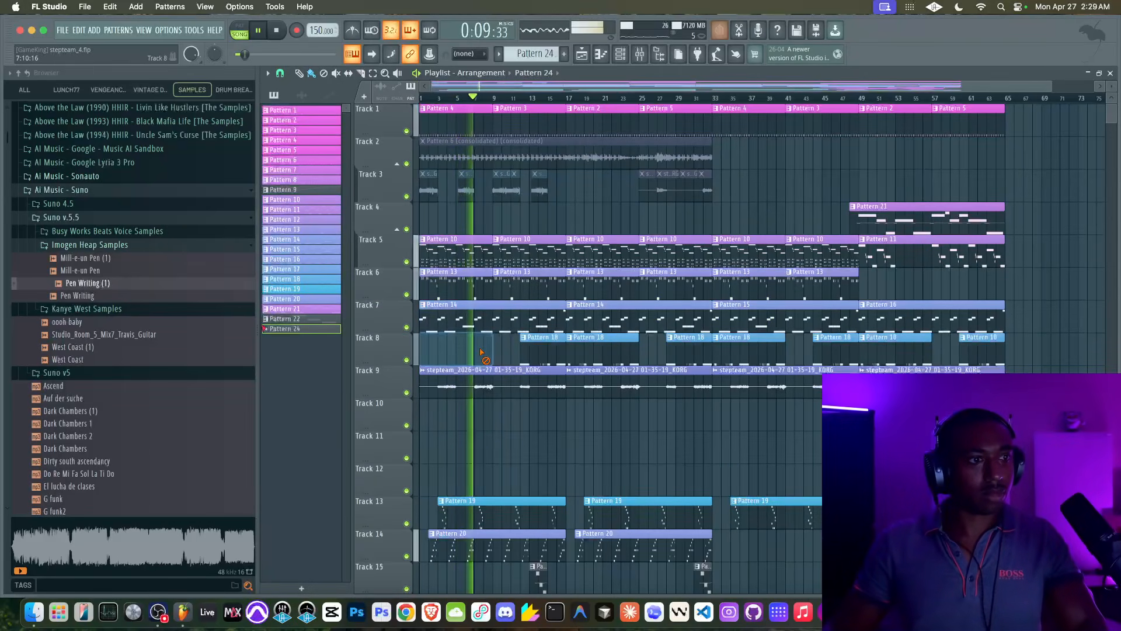
right_click(609, 350)
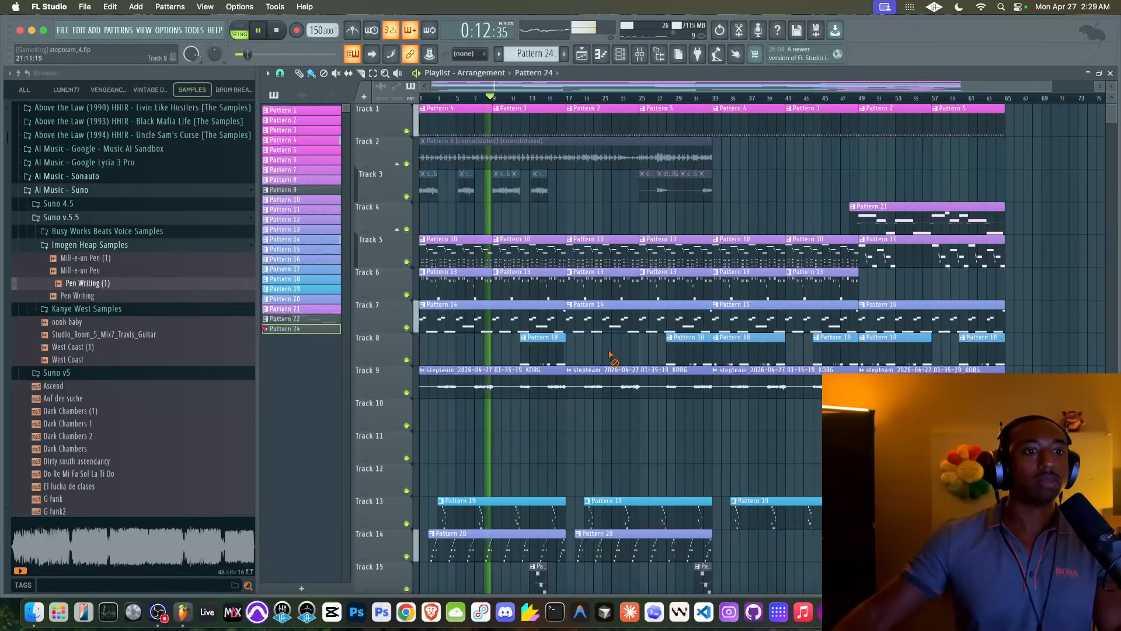
right_click(756, 354)
right_click(892, 354)
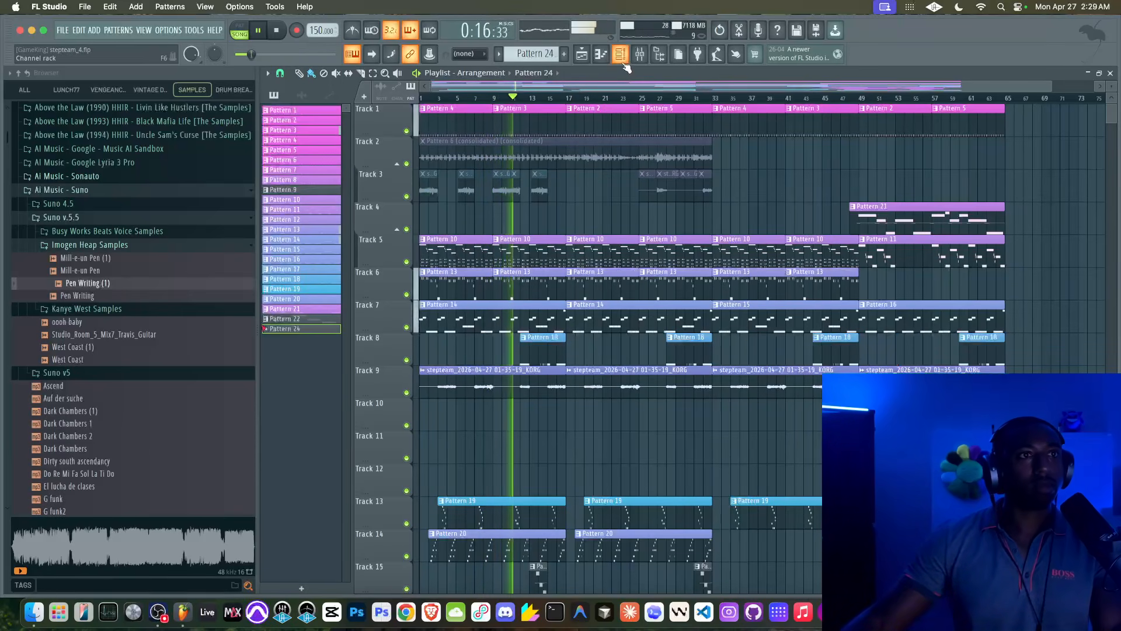
Hide the browser to widen the playlist and check the track levels in the mixer
left_click(661, 59)
scroll(312, 327, "down", 3)
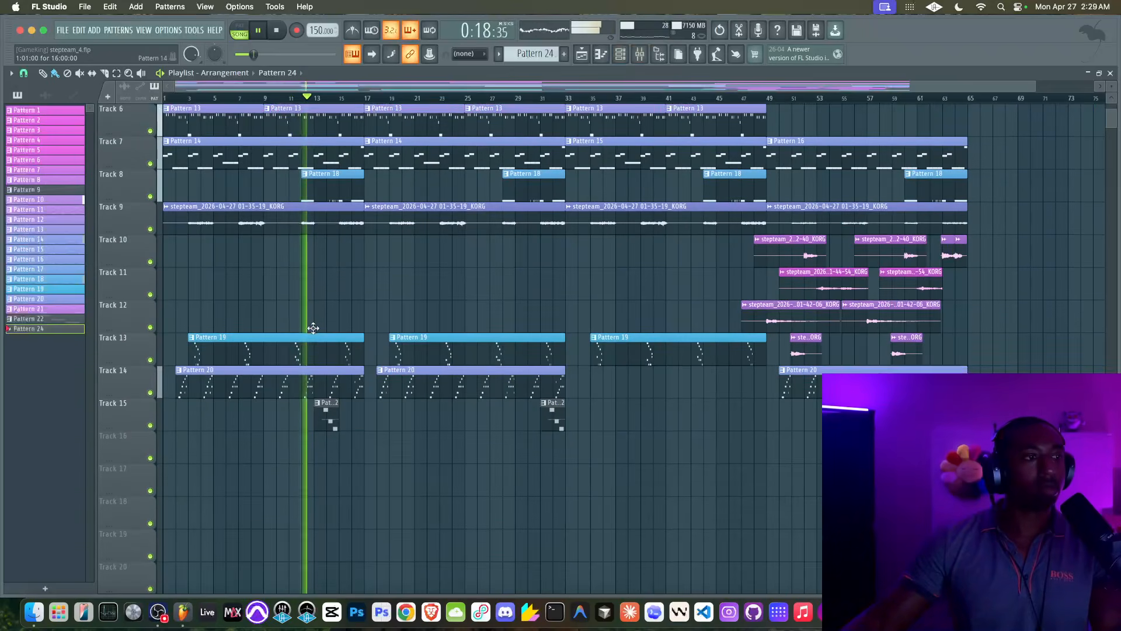
scroll(312, 328, "up", 2)
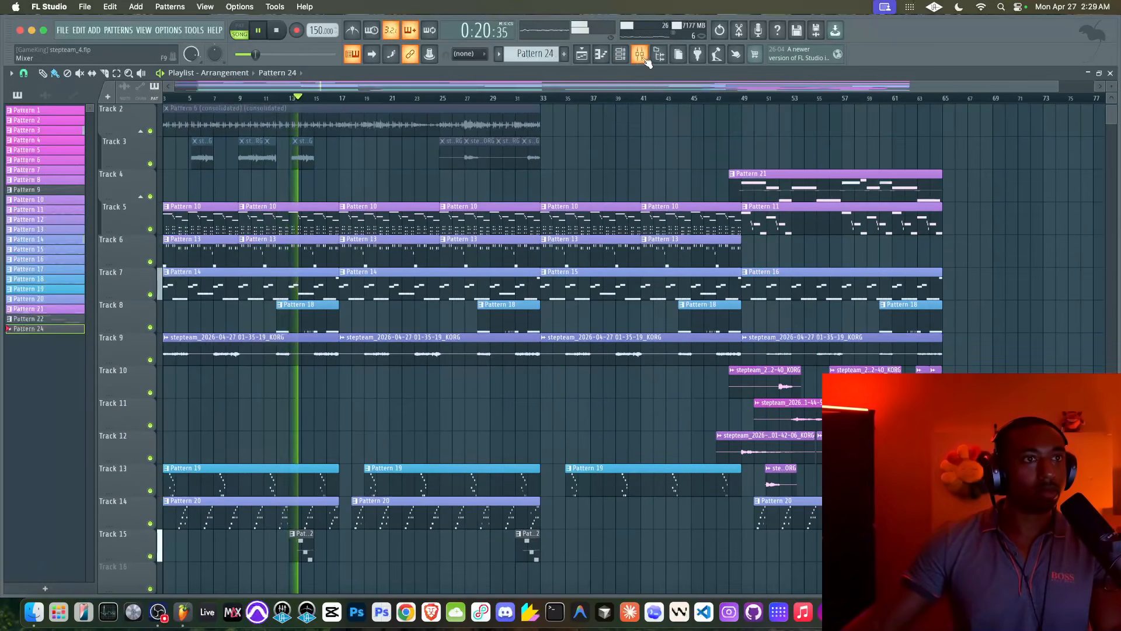
key("F9")
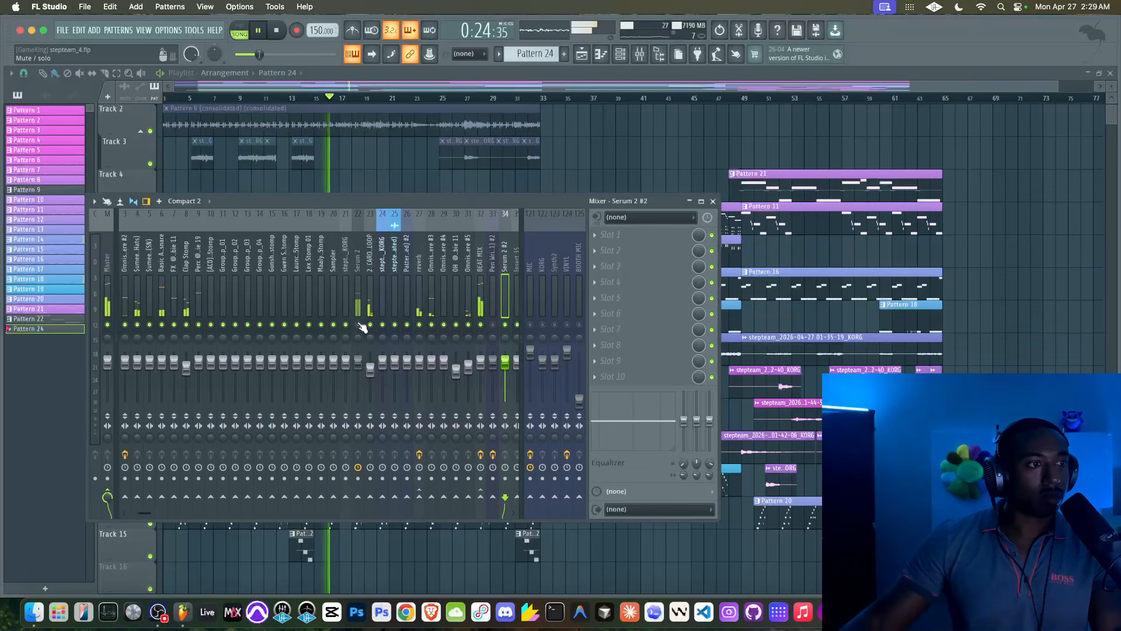
key("F9")
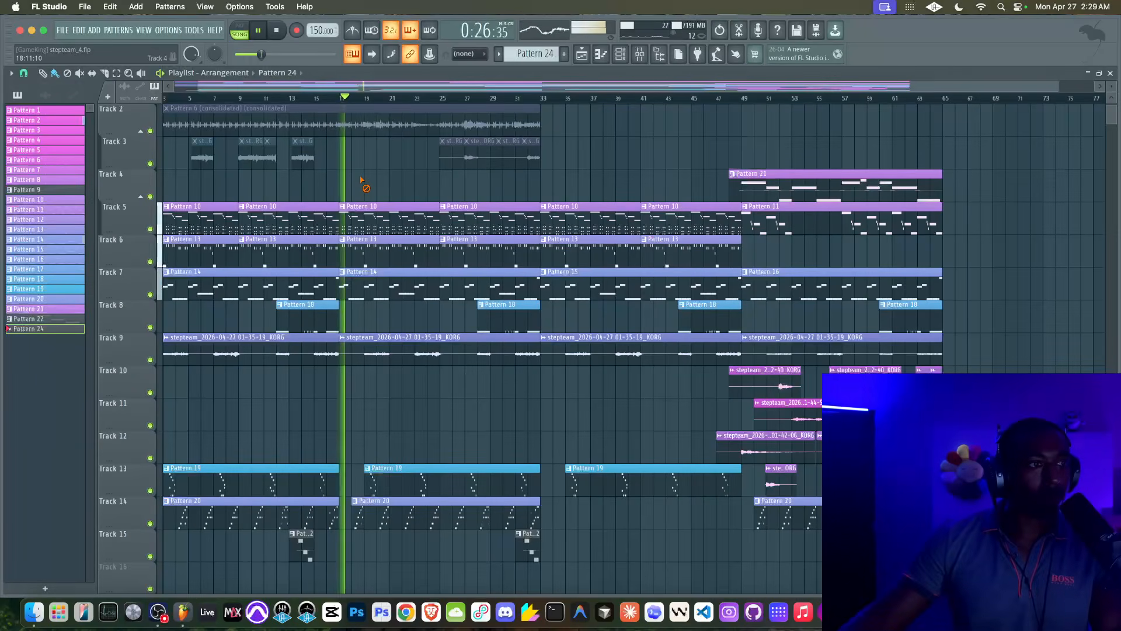
Transpose the Serum 2 notes in Pattern 14 down one octave and save the project
double_click(363, 289)
scroll(364, 292, "down", 3)
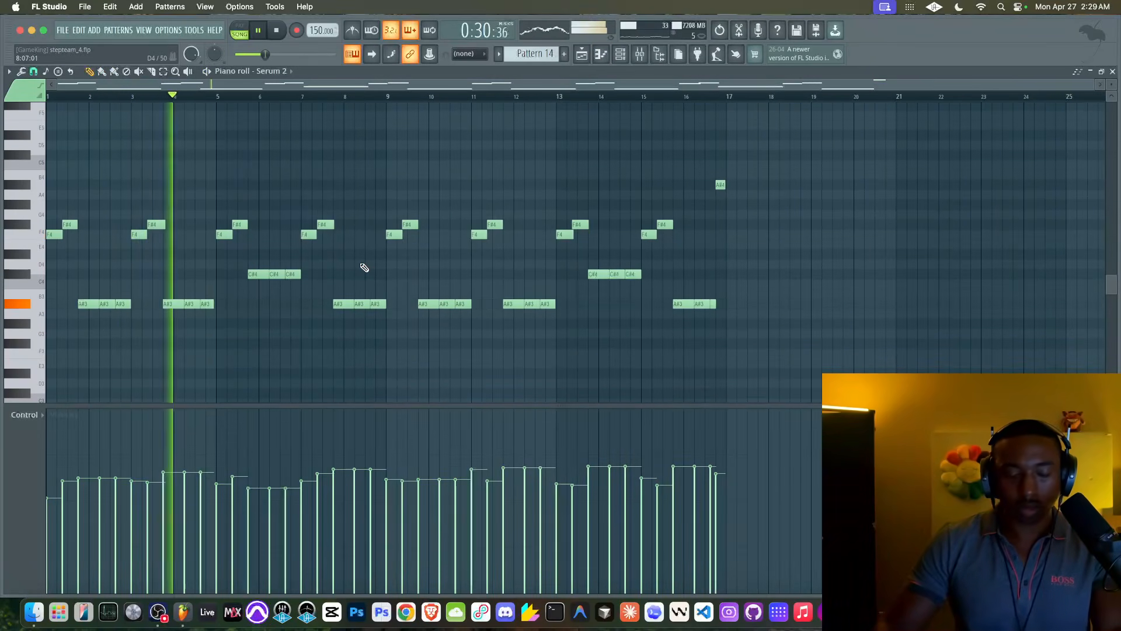
key("super+Down")
key("super+s")
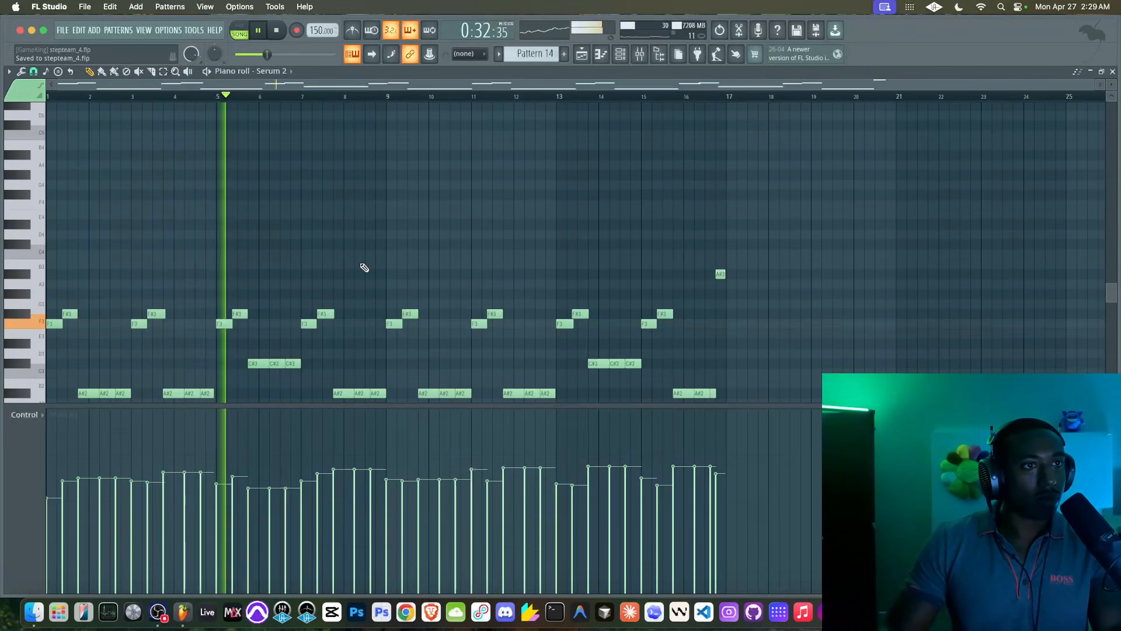
Transpose the Serum 2 notes in Pattern 15 down one octave and save the project
scroll(365, 268, "up", 1)
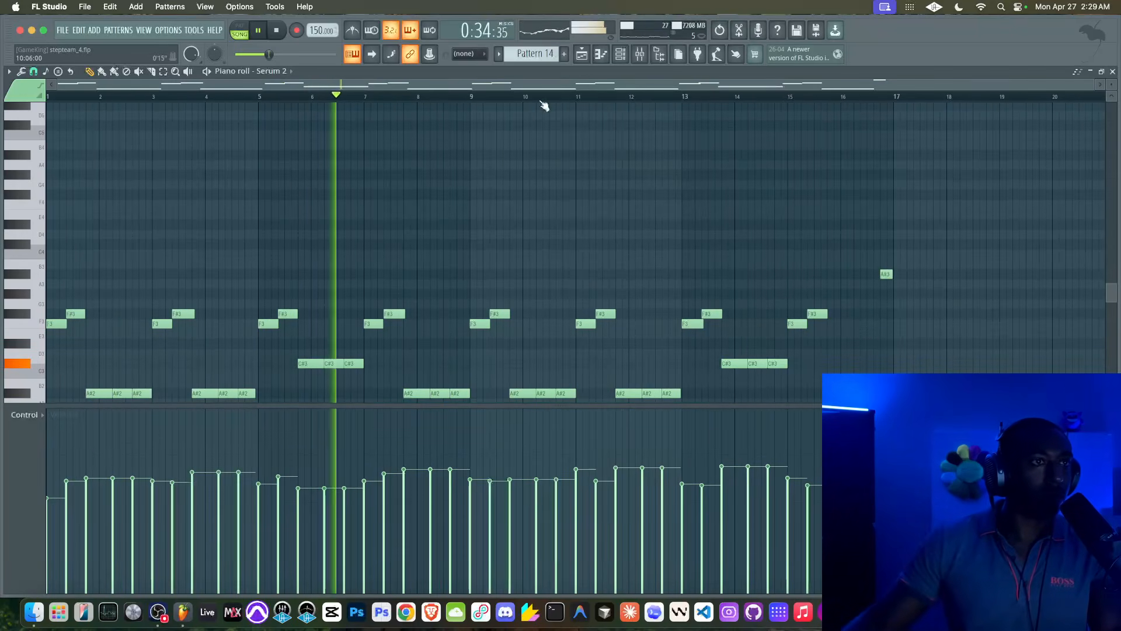
left_click(583, 55)
double_click(282, 292)
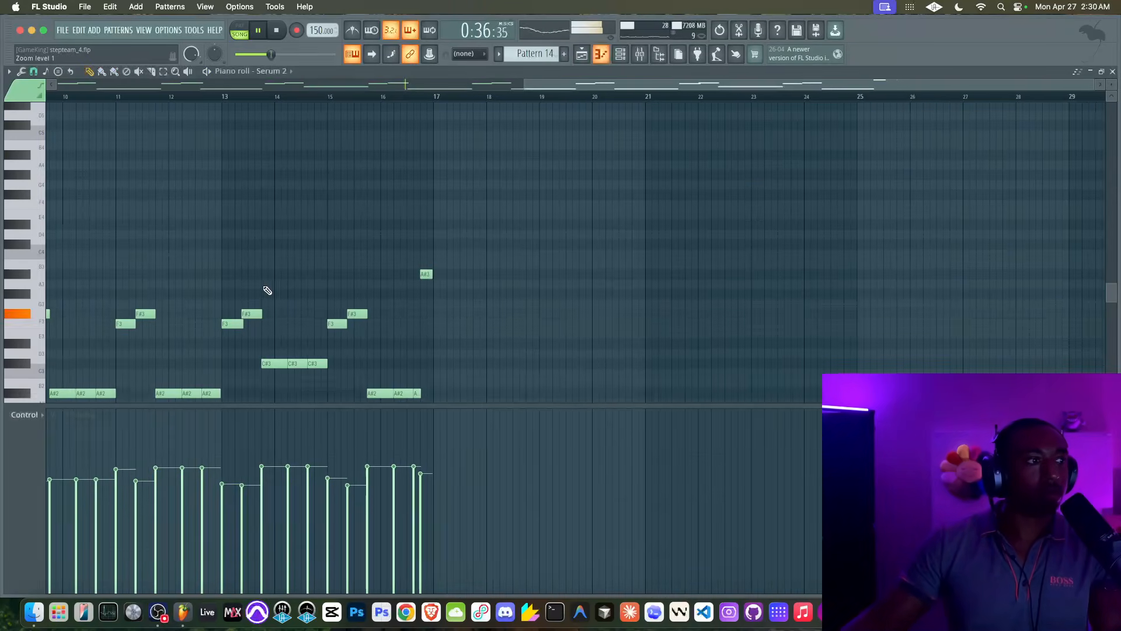
left_click(601, 54)
double_click(575, 293)
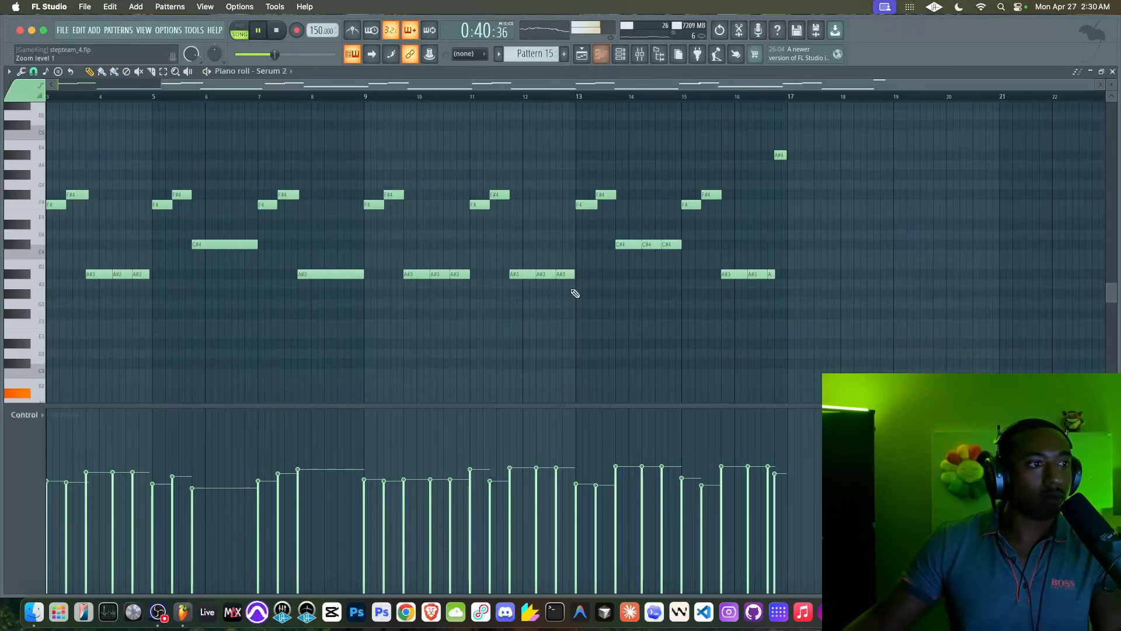
key("ctrl+Down")
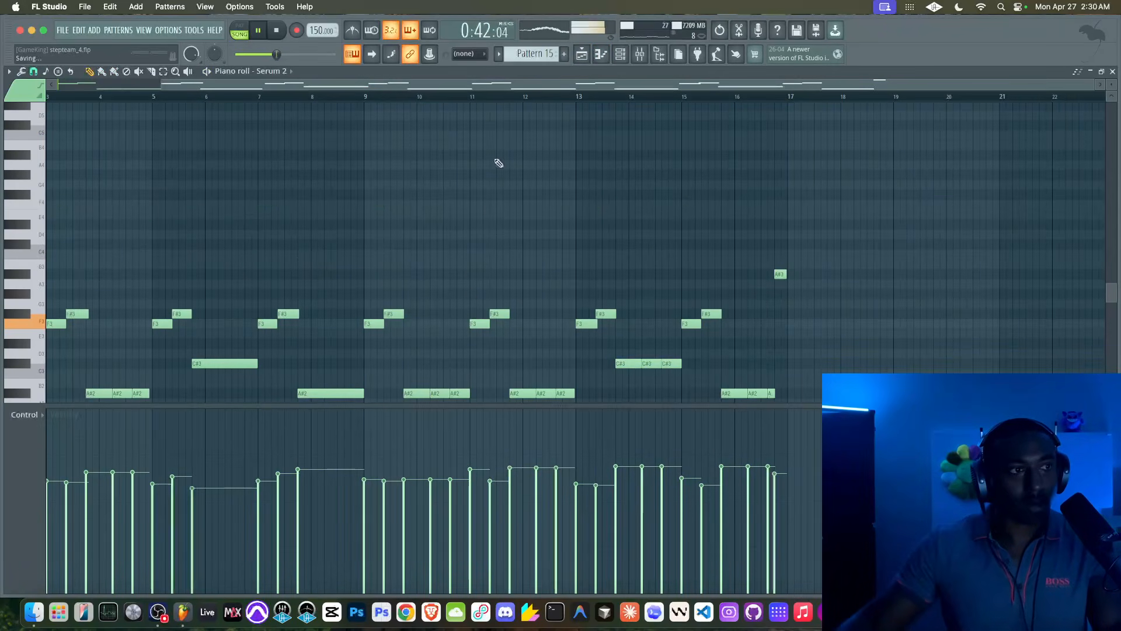
Transpose the Serum 2 notes in Pattern 16 down one octave and save the project
left_click(571, 60)
double_click(812, 296)
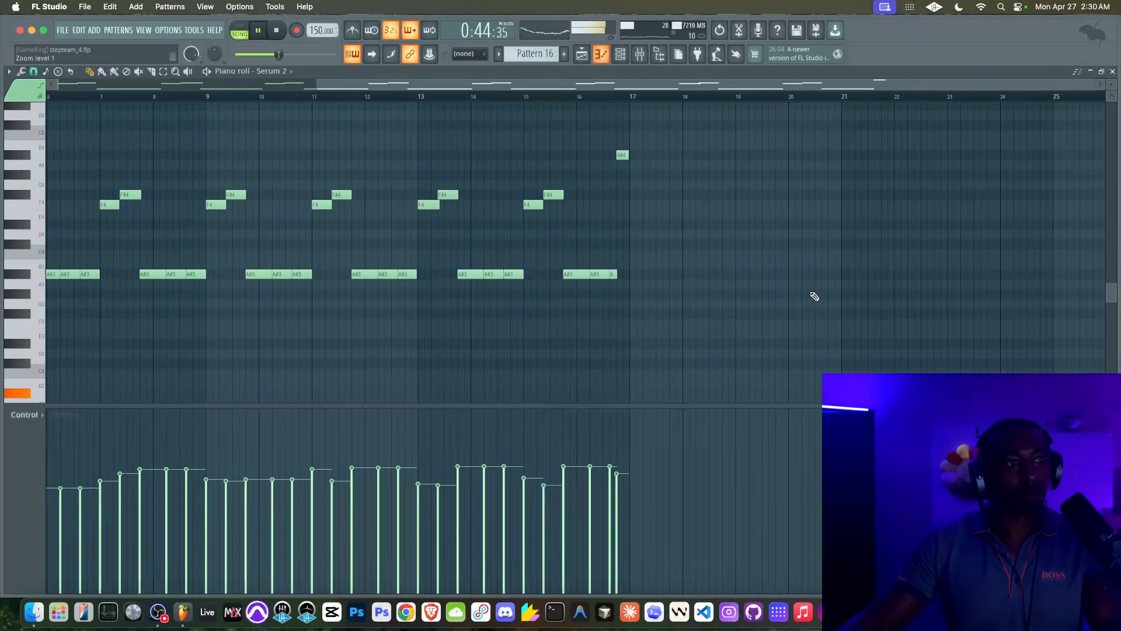
key("ctrl+Down")
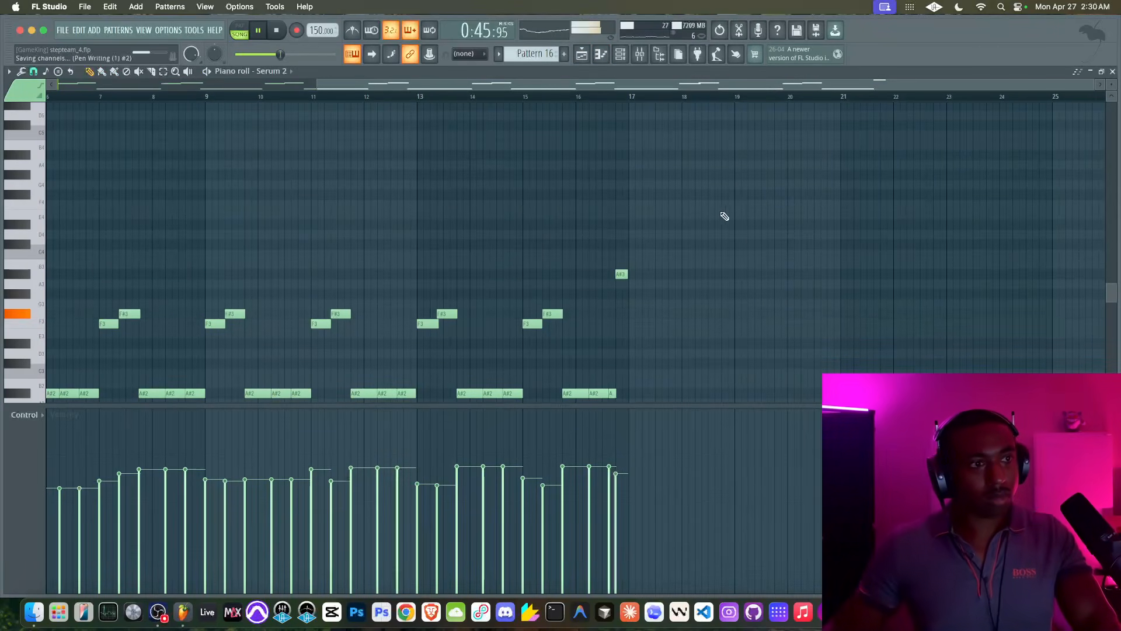
scroll(538, 54, "up", 1)
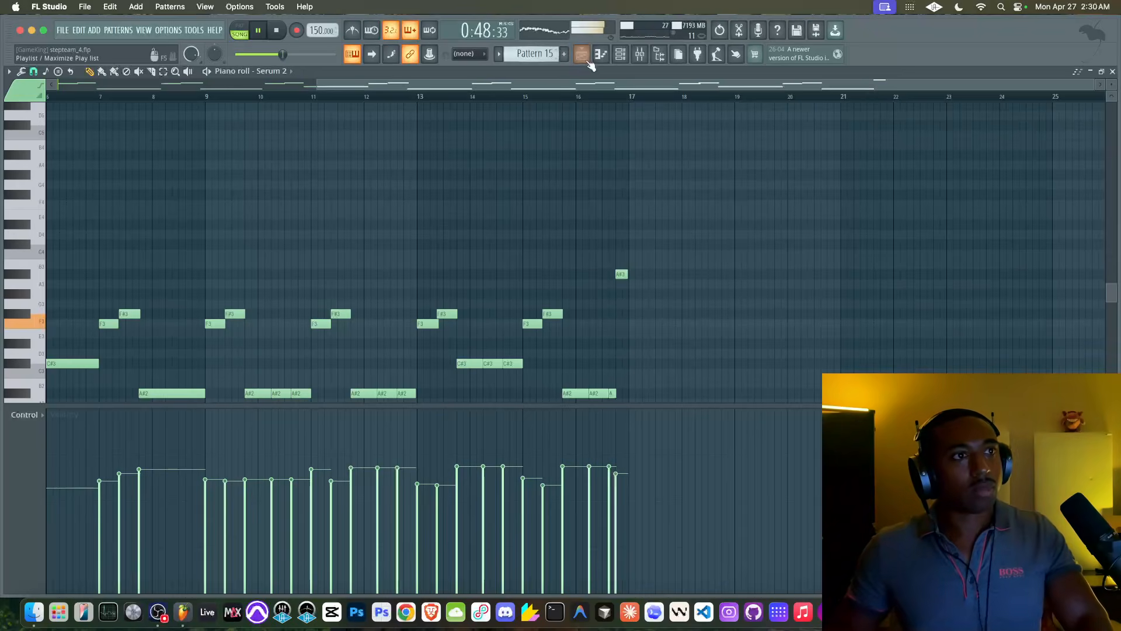
Raise the volume fader of the Serum 2 track (22) slightly in the mixer
left_click(620, 54)
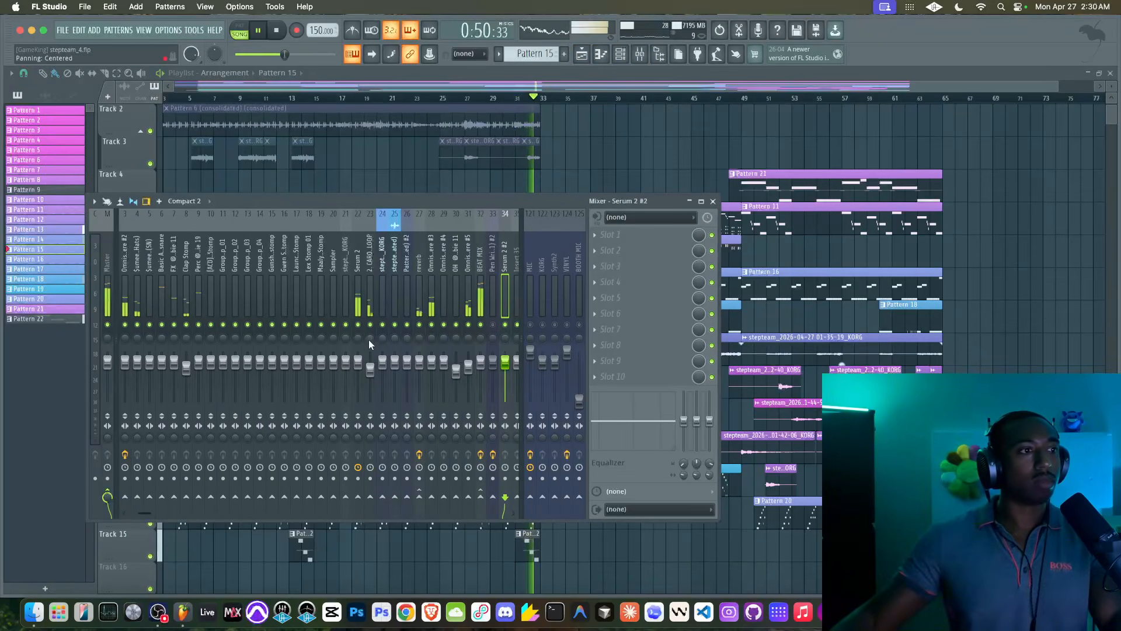
right_click(358, 361)
left_click_drag(357, 361, 357, 352)
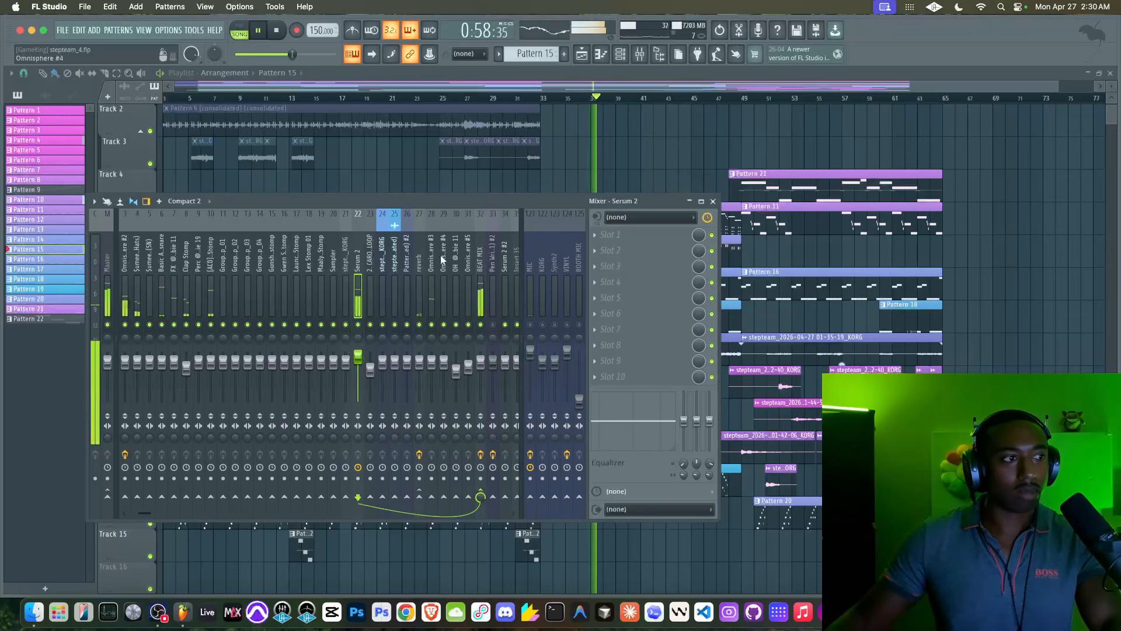
In Pattern 1, replace the Perc hit on the first step with an [ACD] - BMF Stomp hit
left_click(620, 55)
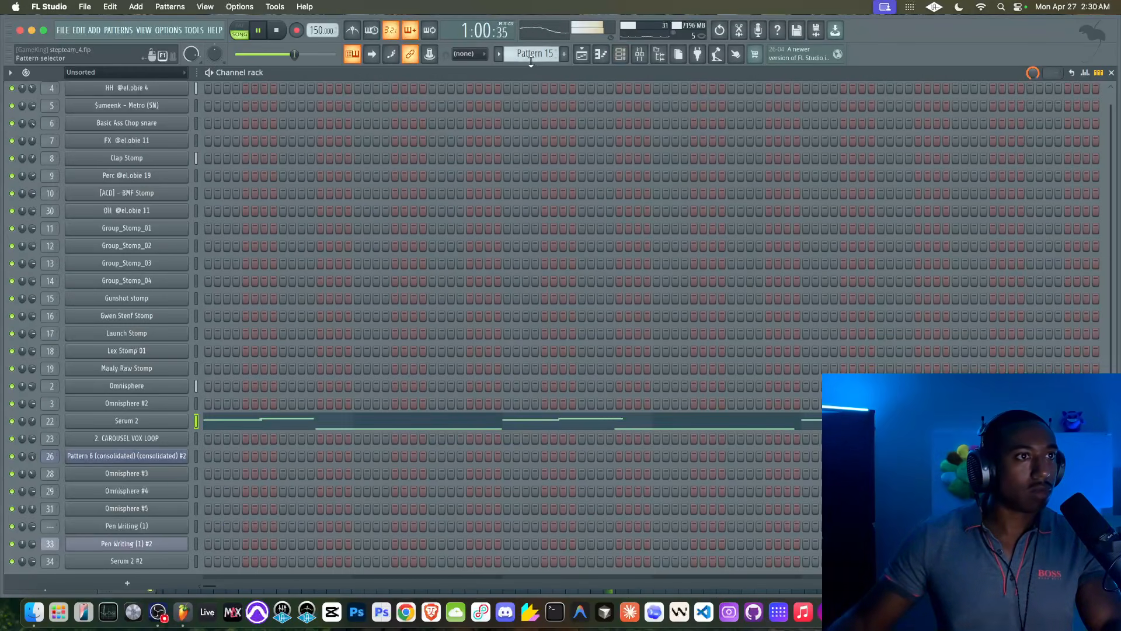
scroll(523, 61, "up", 14)
scroll(279, 161, "up", 1)
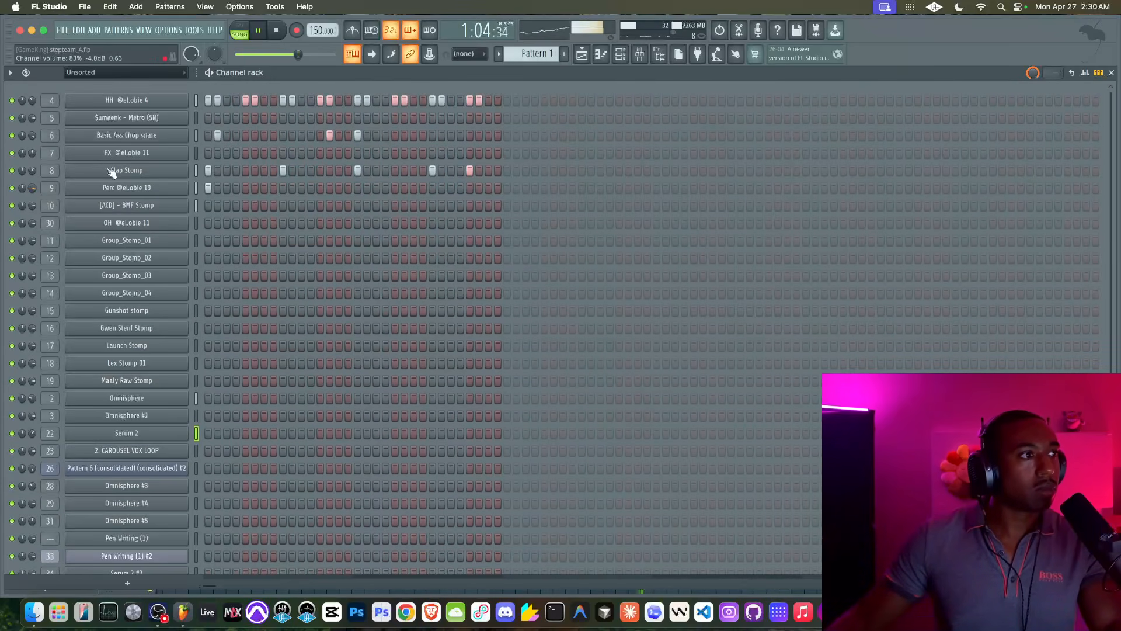
left_click(208, 188)
left_click(207, 202)
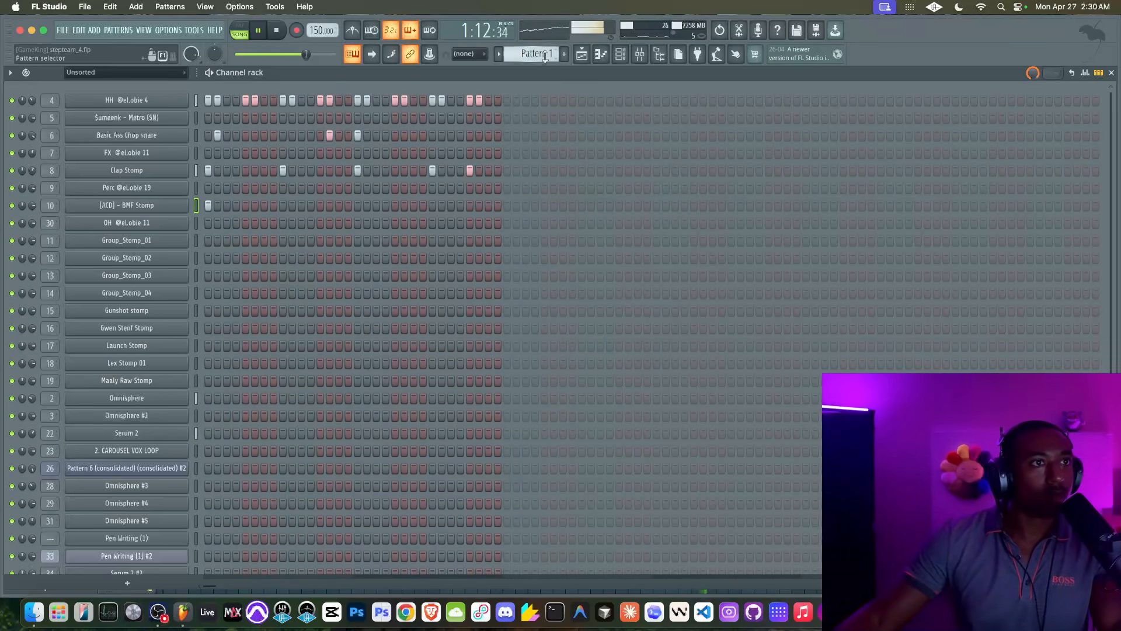
Swap the first-step Perc hit for an [ACD] - BMF Stomp hit in Pattern 2 and the drum patterns following it
scroll(536, 54, "down", 1)
scroll(536, 53, "up", 1)
left_click(209, 187)
left_click(209, 207)
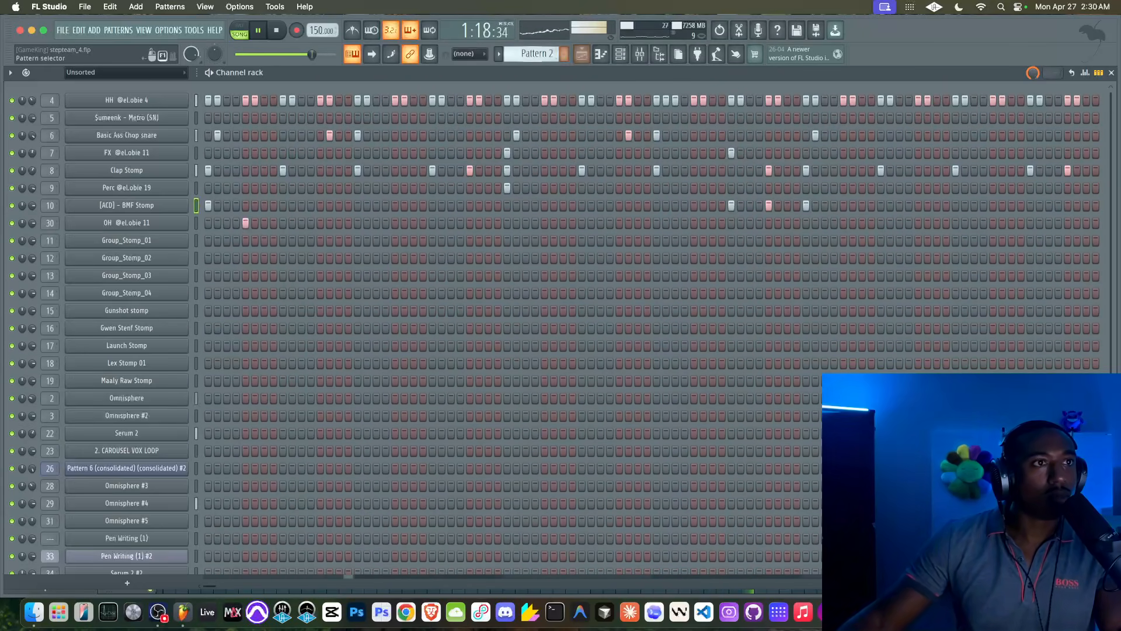
left_click(209, 188)
left_click(208, 205)
scroll(536, 54, "down", 1)
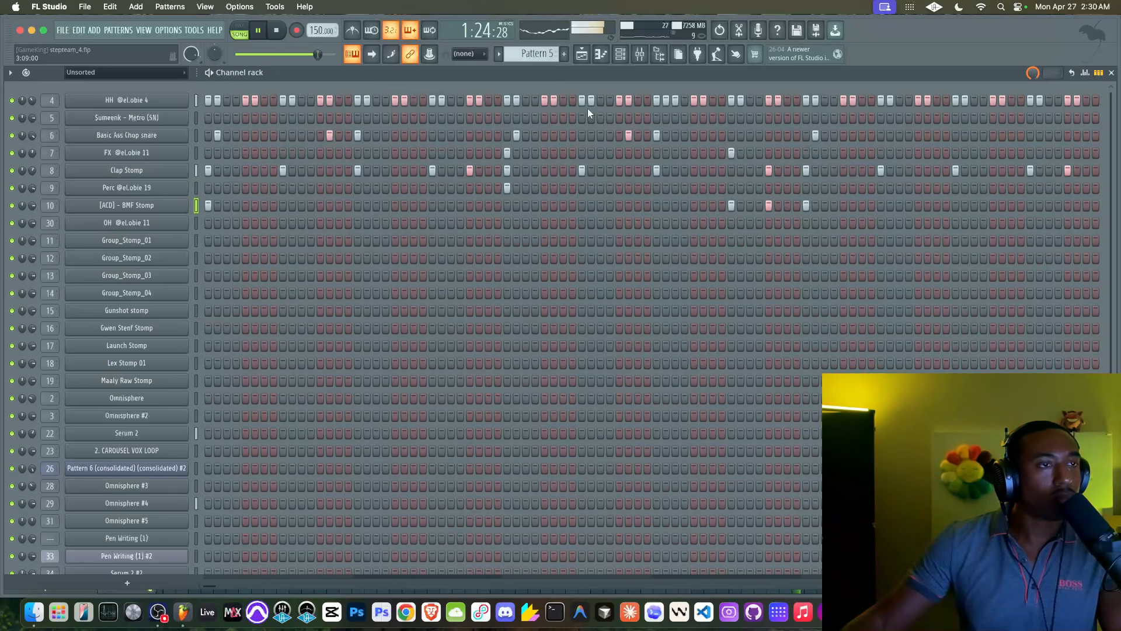
scroll(561, 55, "down", 1)
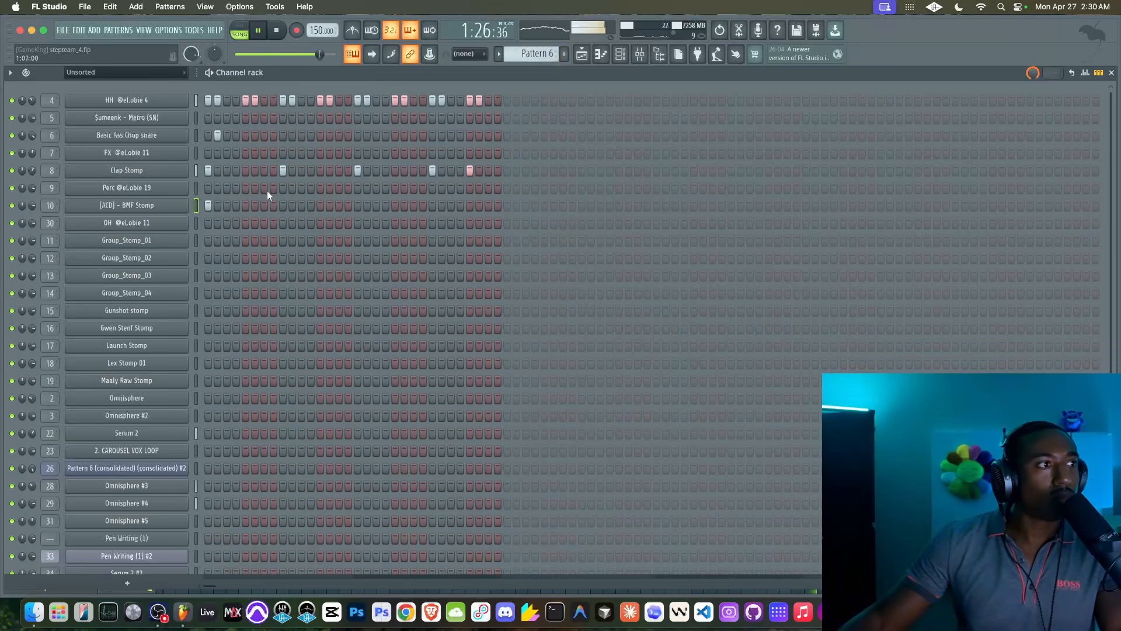
In the playlist, delete the Pattern 11 clip that starts at bar 49 on Track 5
left_click(599, 54)
left_click(599, 54)
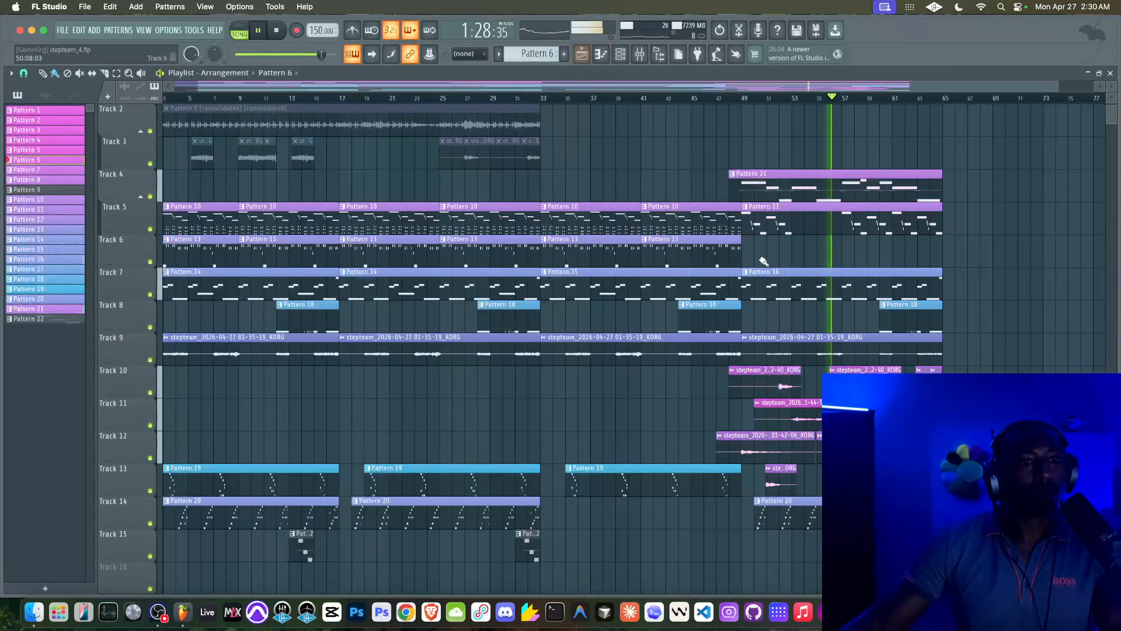
scroll(900, 307, "down", 4, "ctrl")
scroll(847, 295, "up", 1)
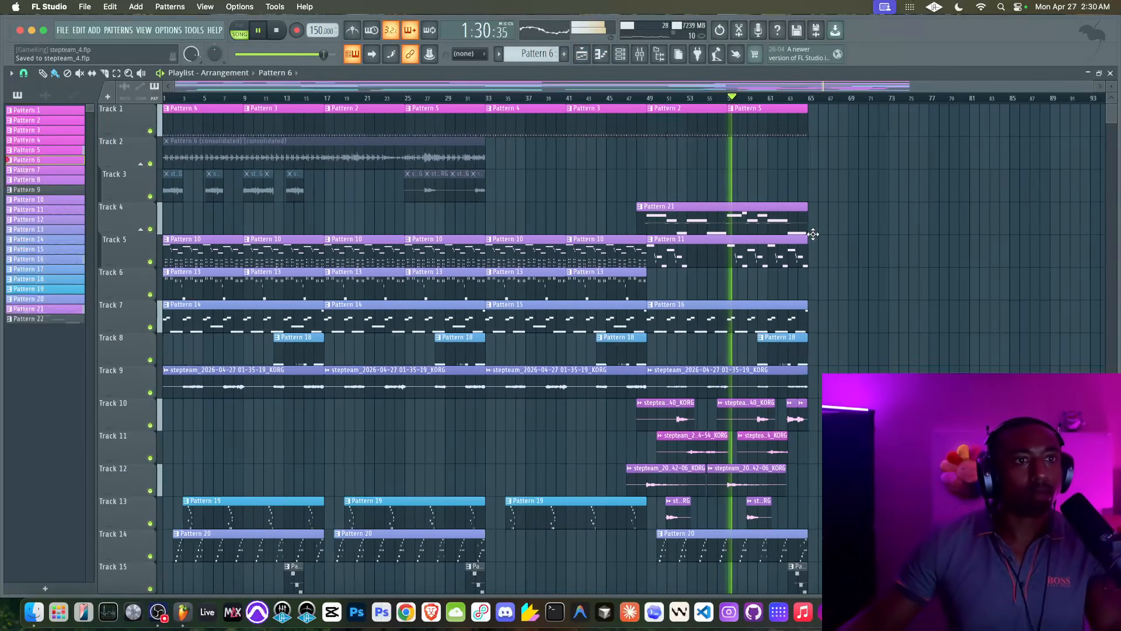
right_click(682, 252)
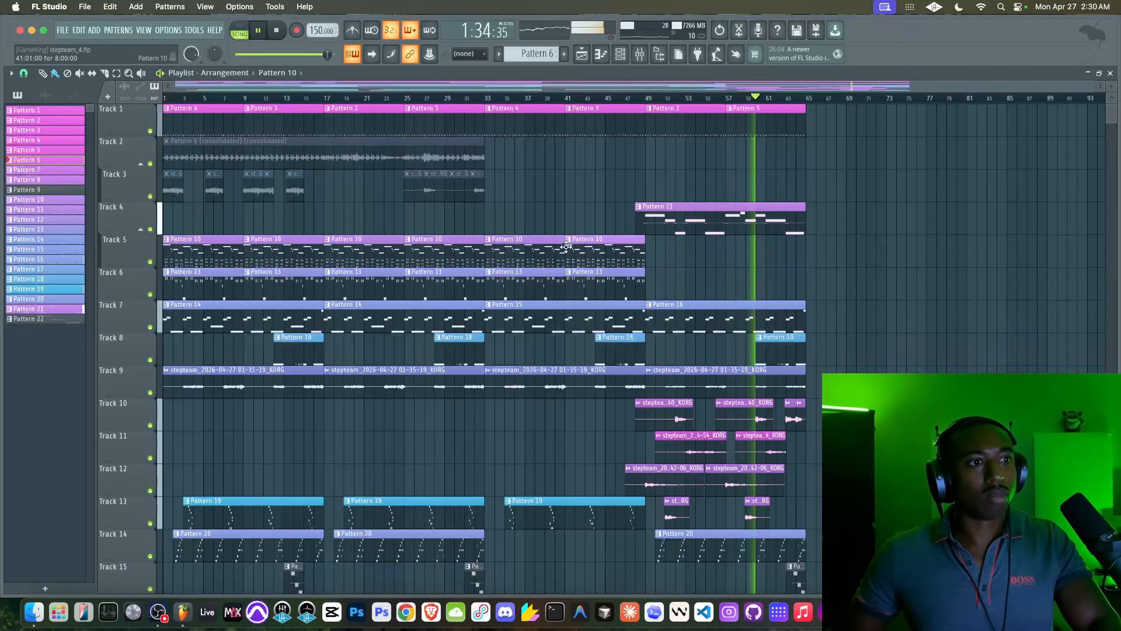
left_click_drag(650, 250, 613, 252, "ctrl")
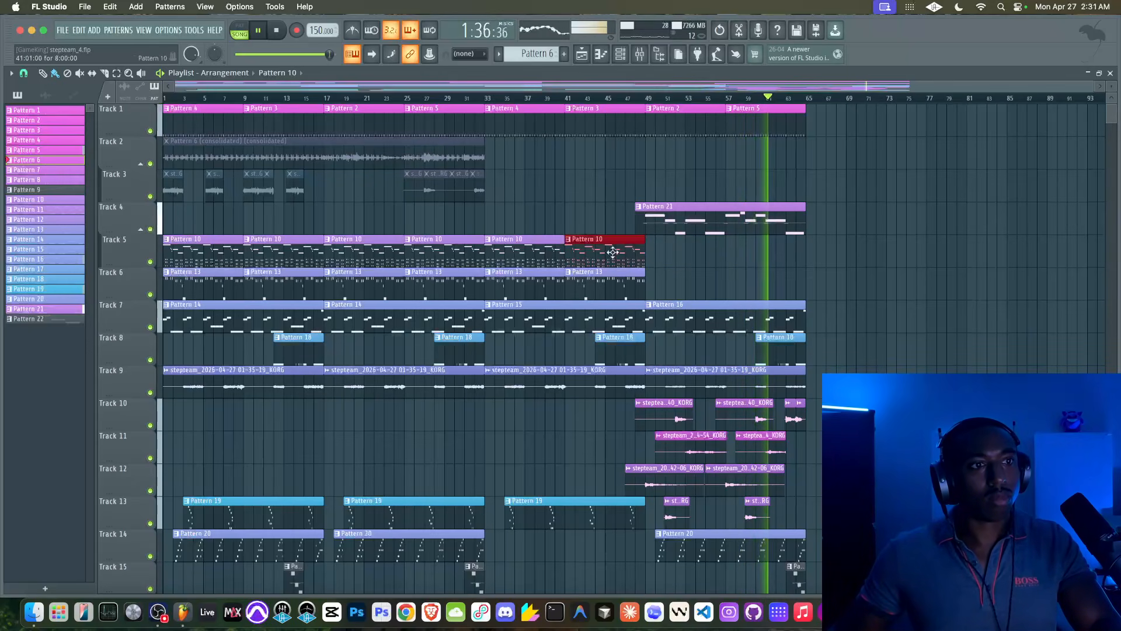
right_click(542, 252)
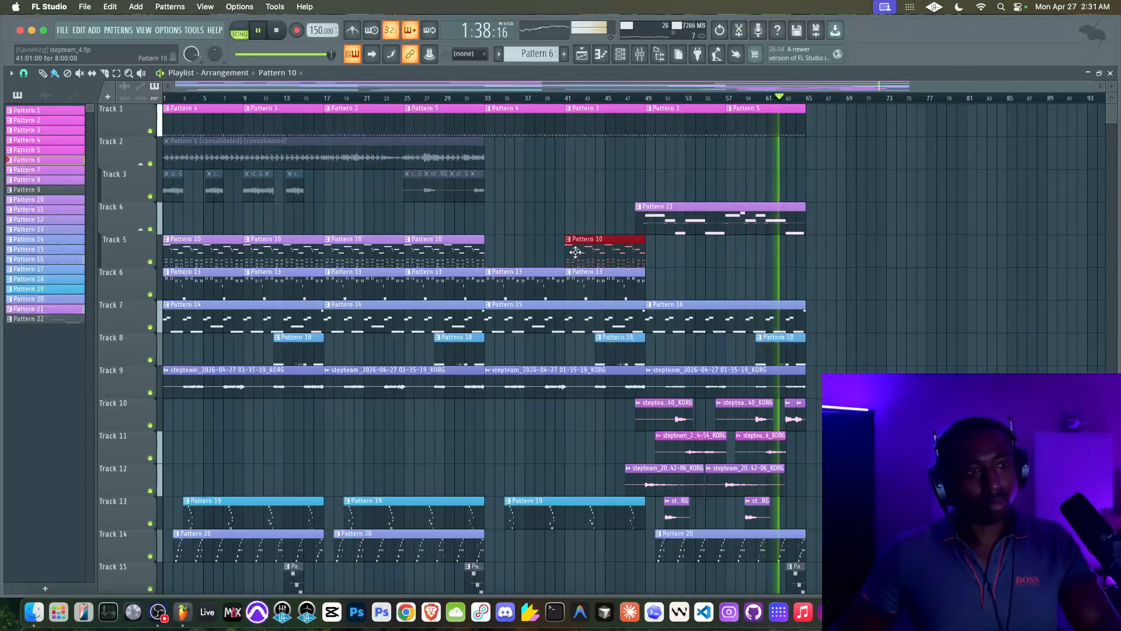
key("super+z")
right_click(601, 256)
key("super+z")
Fill bars 49 to 65 on Tracks 5 and 6 with Pattern 10 and Pattern 13 clips and play from just before them
left_click_drag(616, 256, 709, 282, "super")
left_click(630, 93)
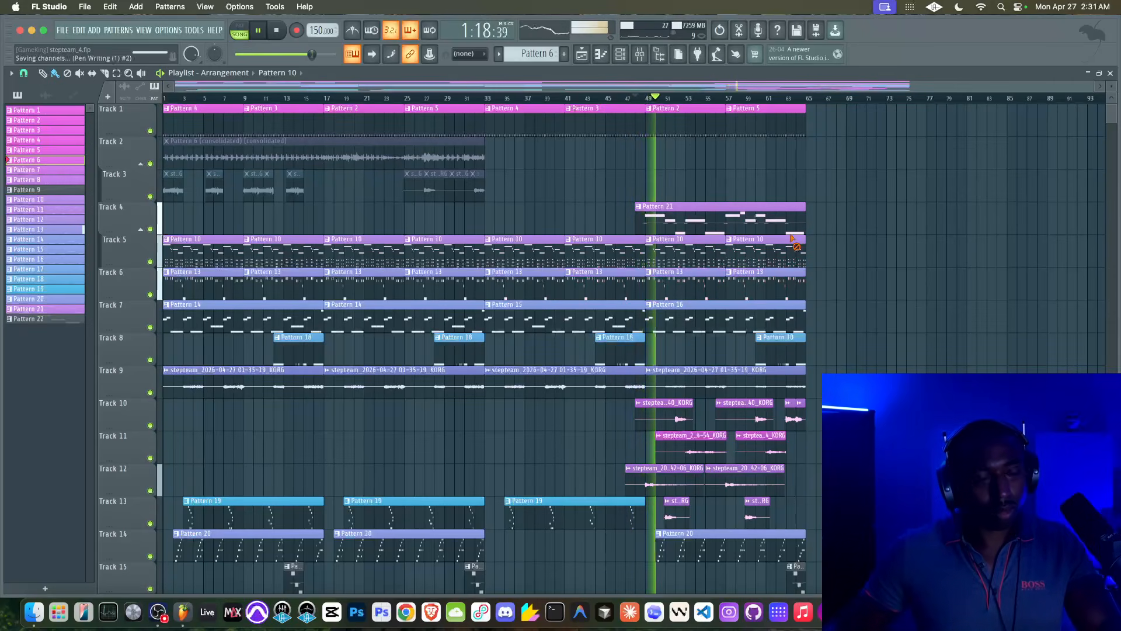
scroll(707, 269, "down", 5)
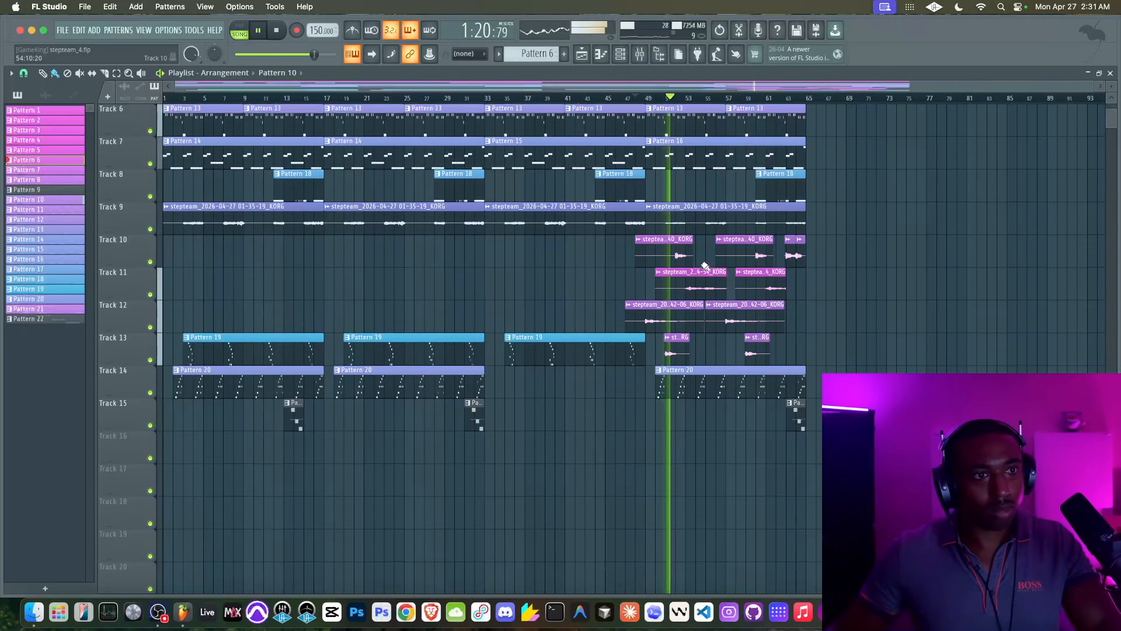
left_click_drag(633, 234, 836, 315, "ctrl")
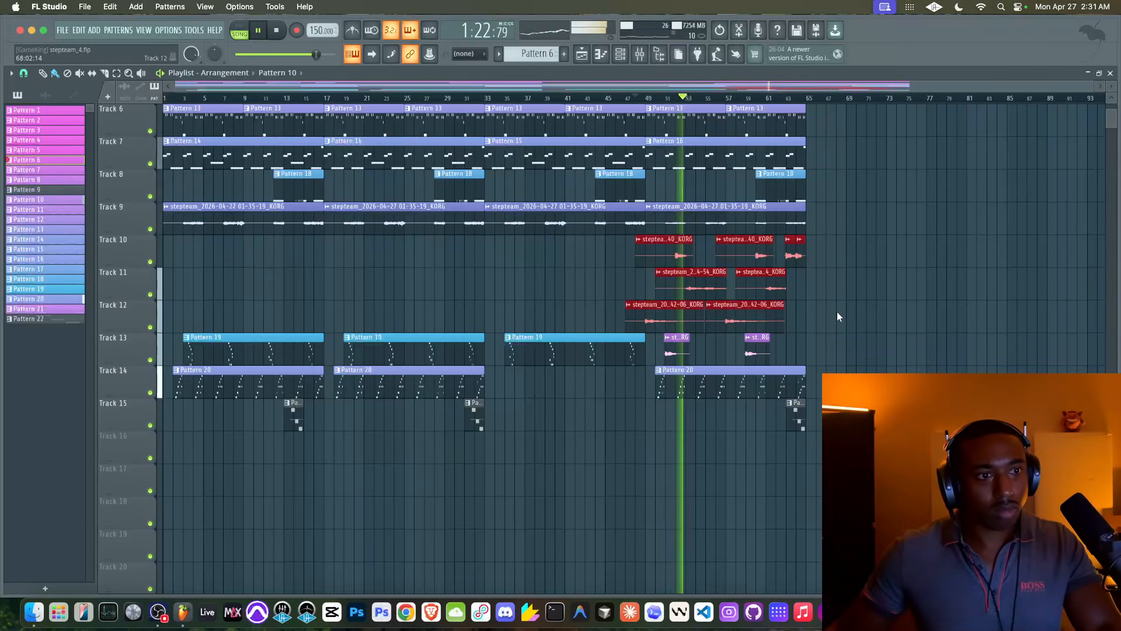
scroll(699, 404, "up", 4)
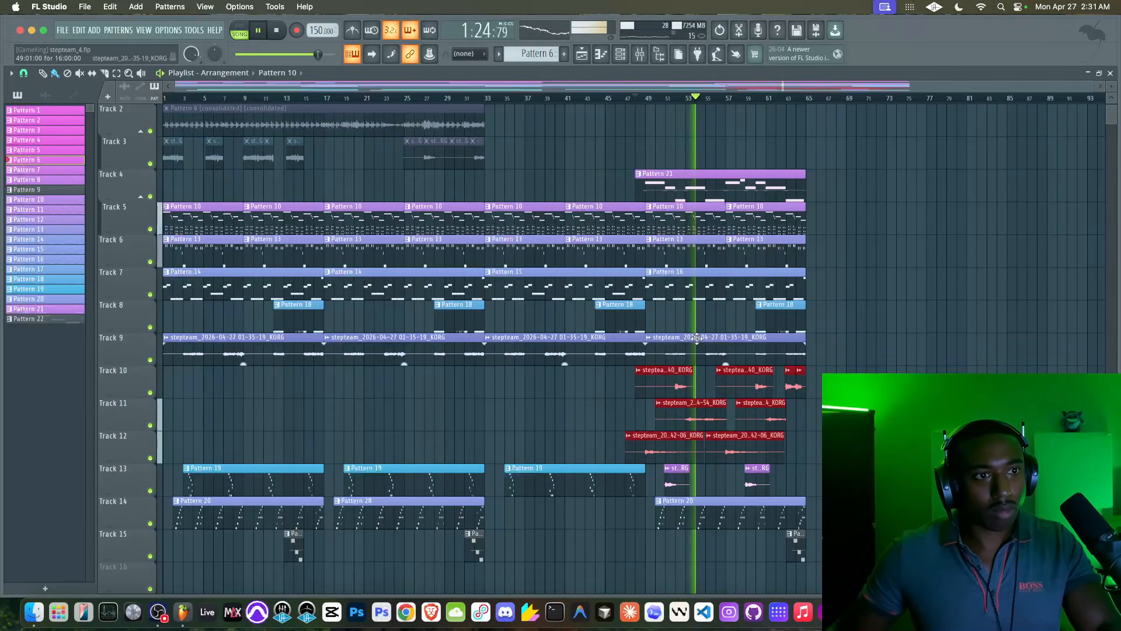
Examine Pattern 21's notes and the Omnisphere #4 channel's volume, and return to the playlist
double_click(704, 187)
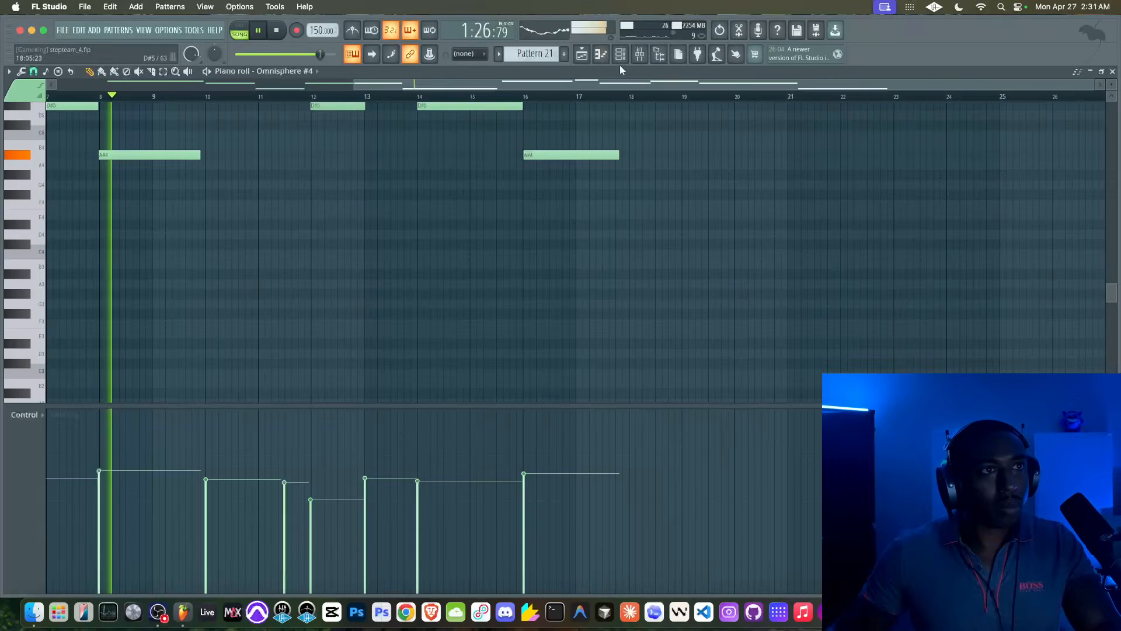
left_click(619, 57)
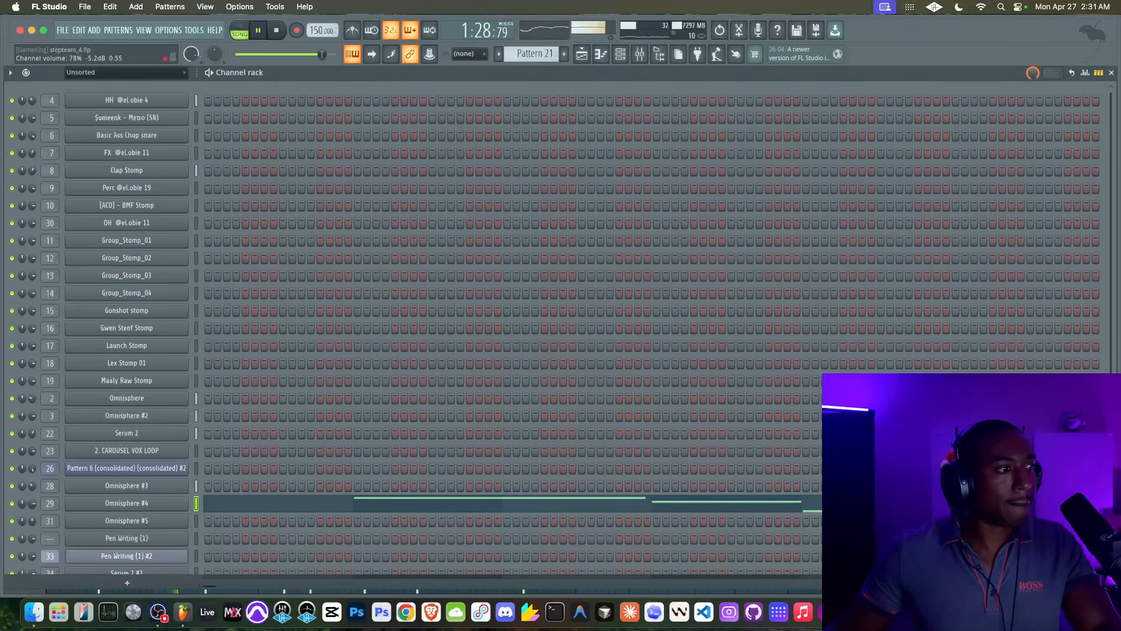
left_click(580, 55)
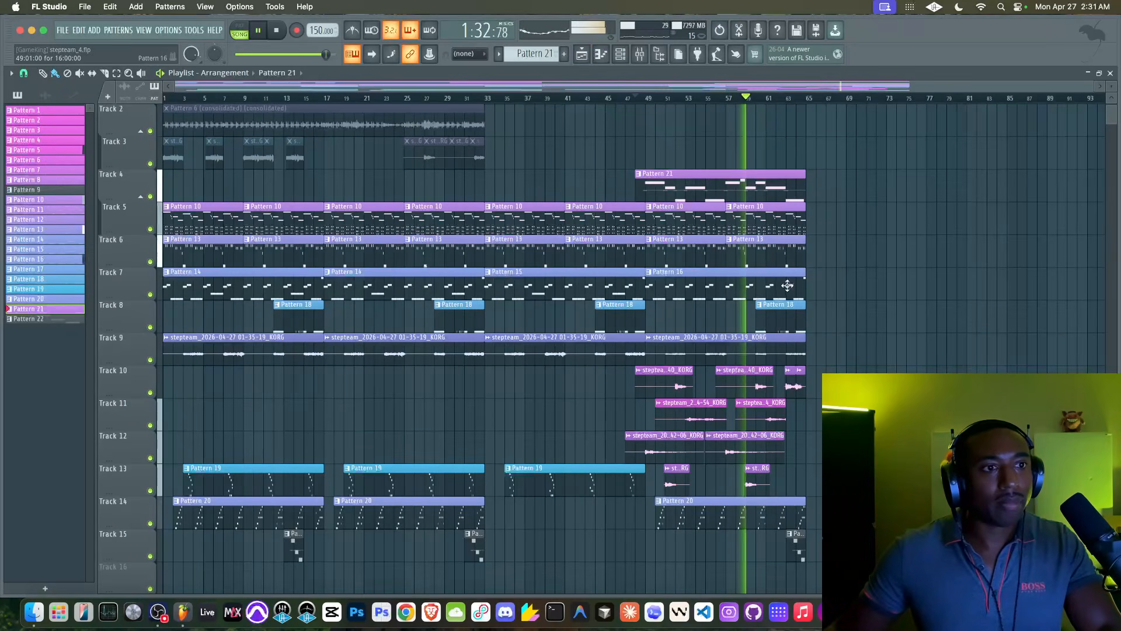
scroll(709, 291, "up", 2)
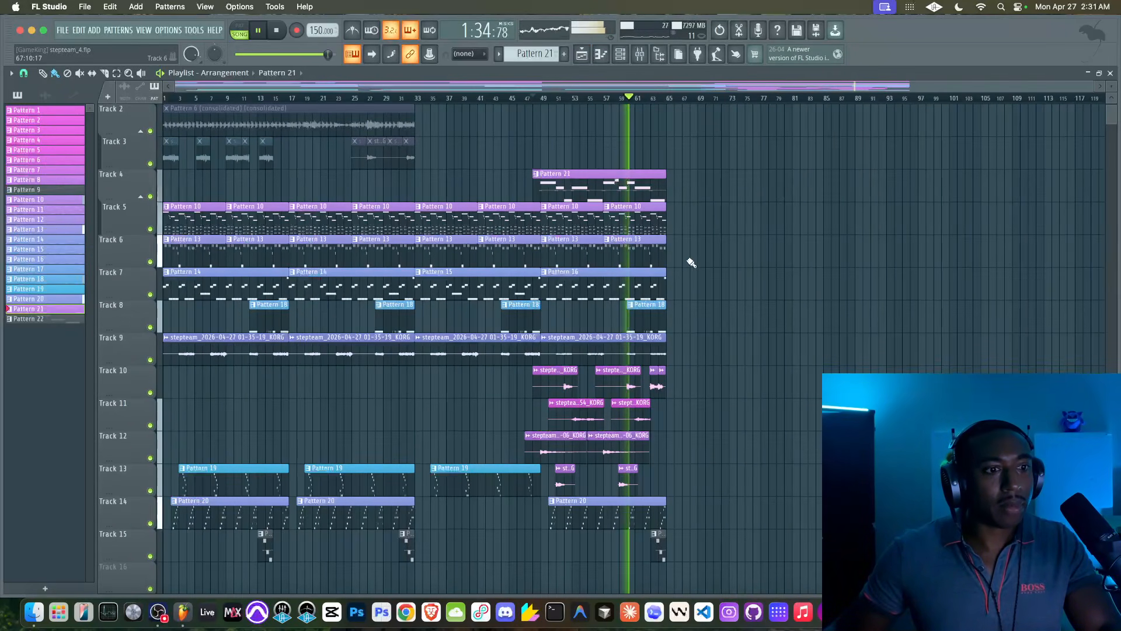
scroll(690, 258, "up", 2)
scroll(671, 271, "up", 1)
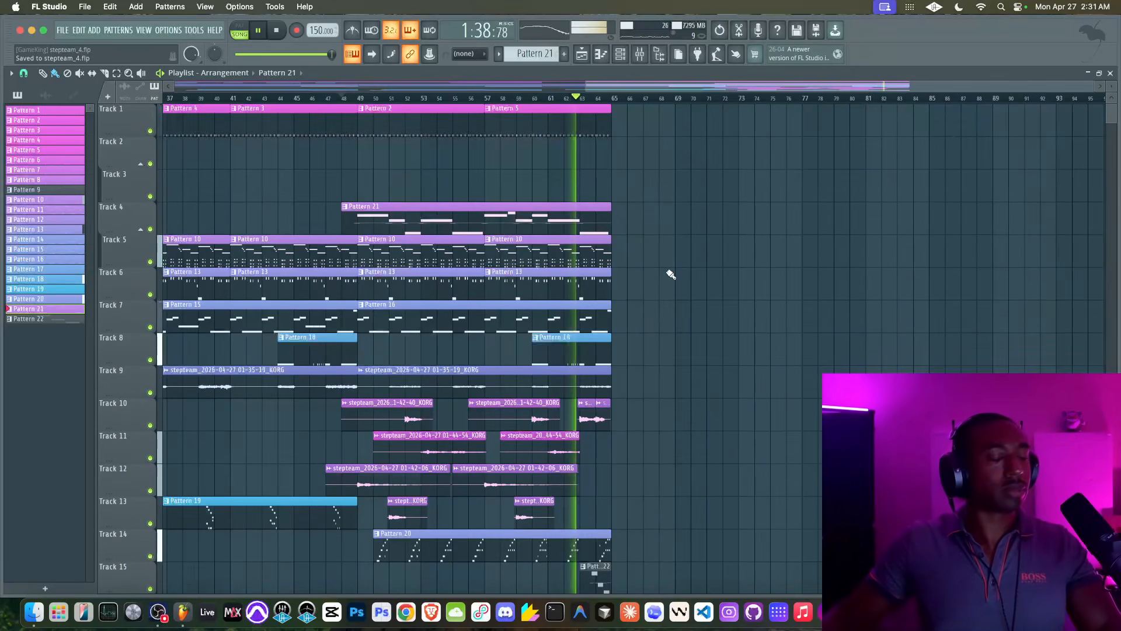
scroll(671, 274, "down", 3)
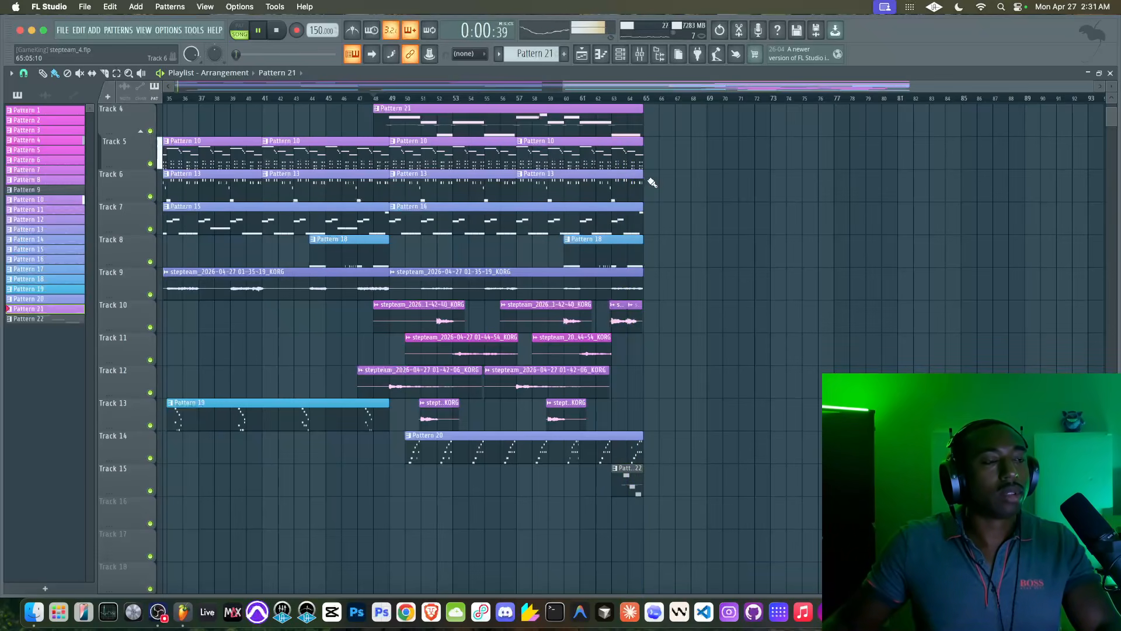
scroll(651, 180, "left", 10)
scroll(651, 180, "up", 1)
Try a 100% De-Ess amount in Busy Works Beats EQ 3 on the BEAT MIX track and reset it
left_click(641, 61)
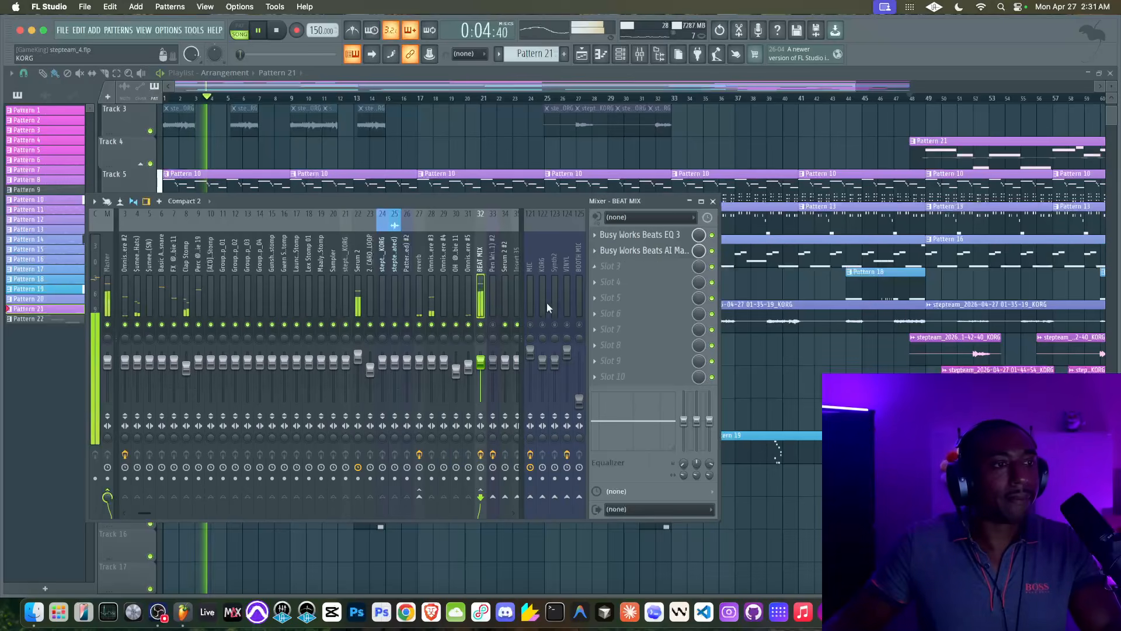
left_click(643, 235)
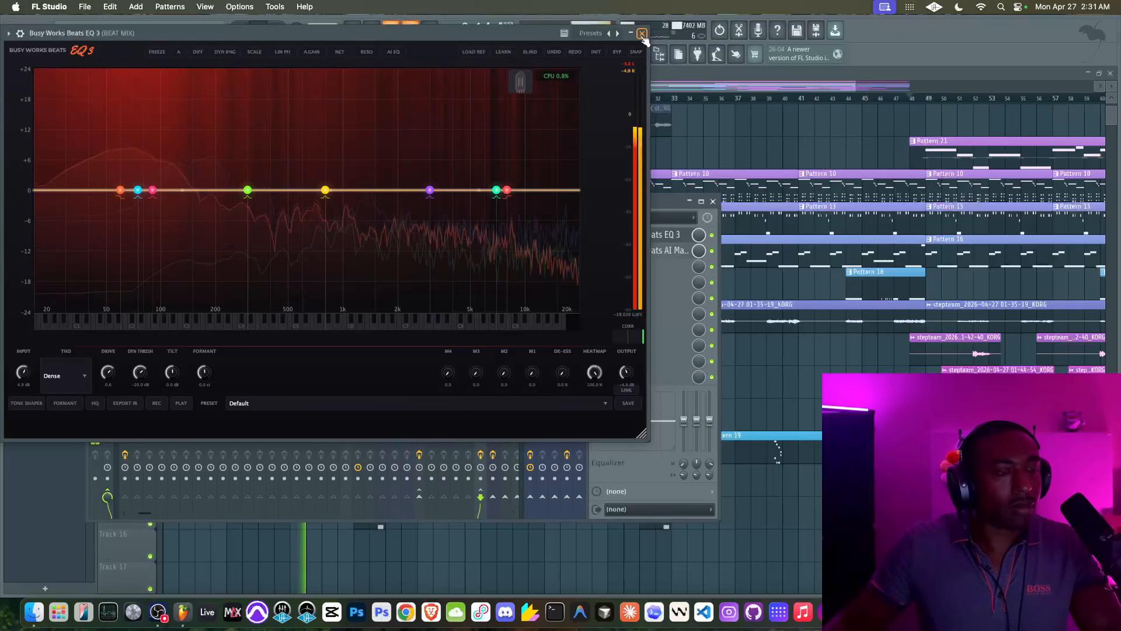
left_click_drag(564, 380, 565, 210)
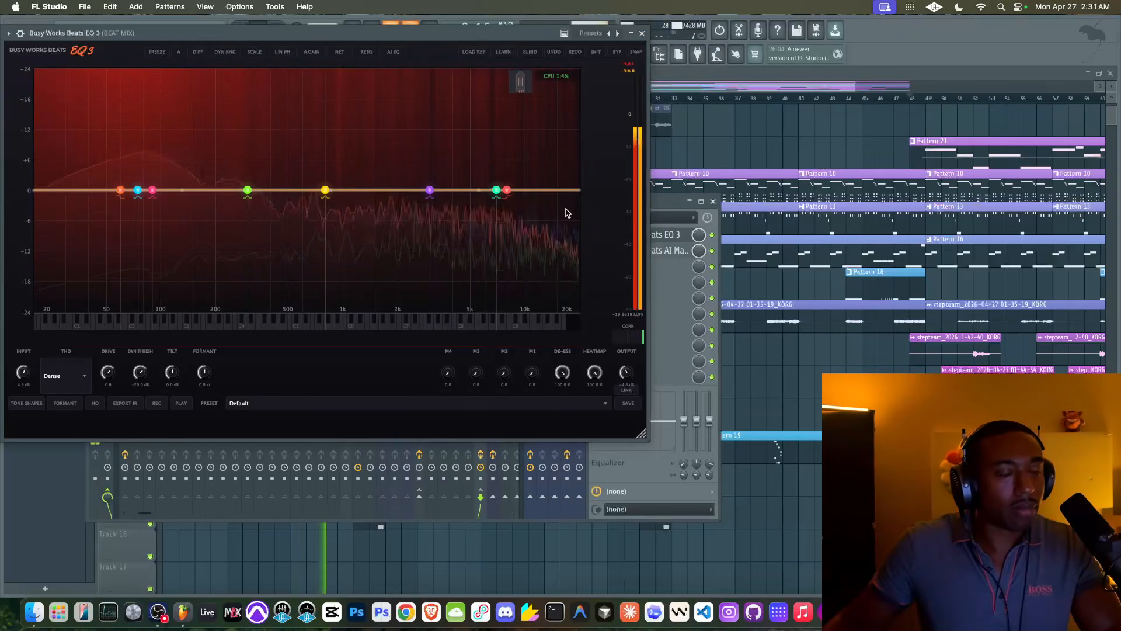
double_click(562, 376)
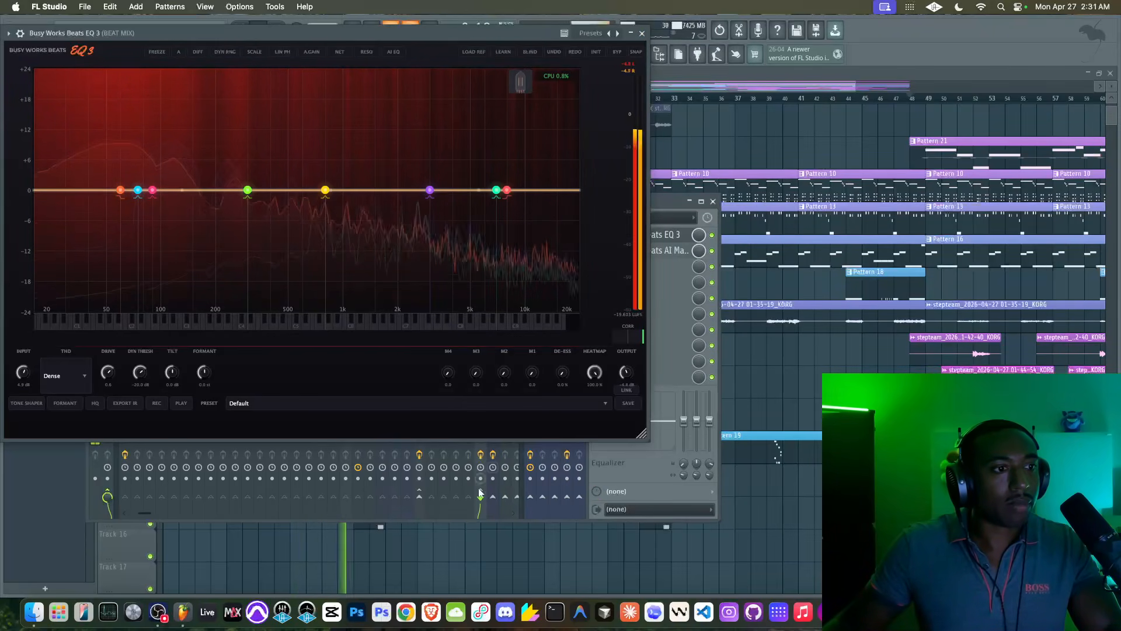
left_click(642, 34)
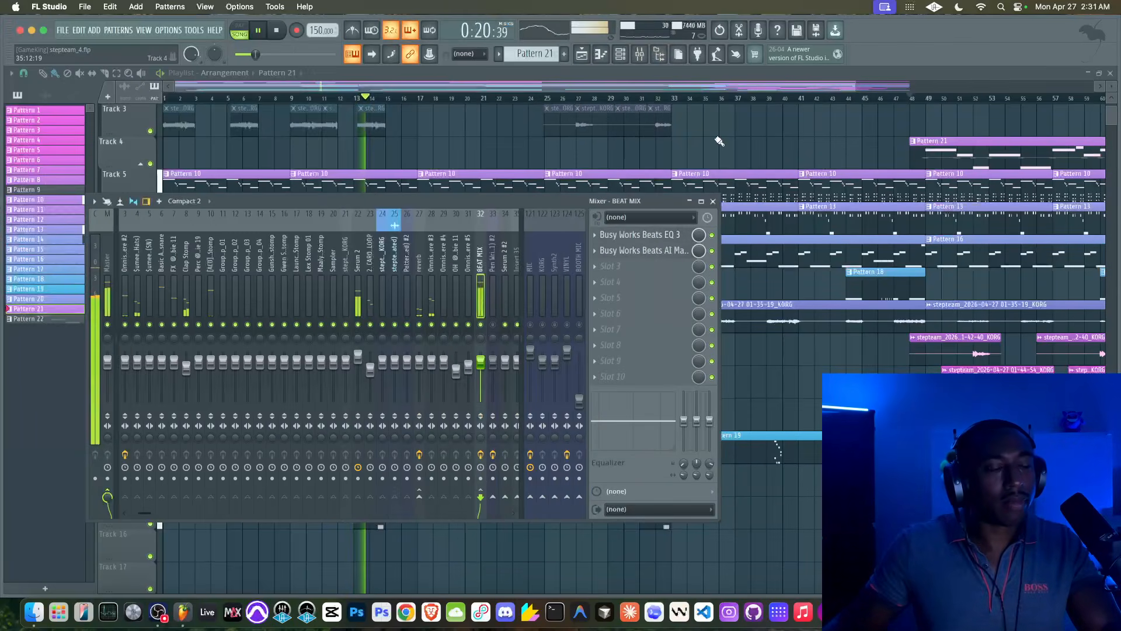
left_click(713, 202)
Check the Busy Works Beats AI Mastering 3 settings on the BEAT MIX mixer track and close the plugin
left_click(640, 54)
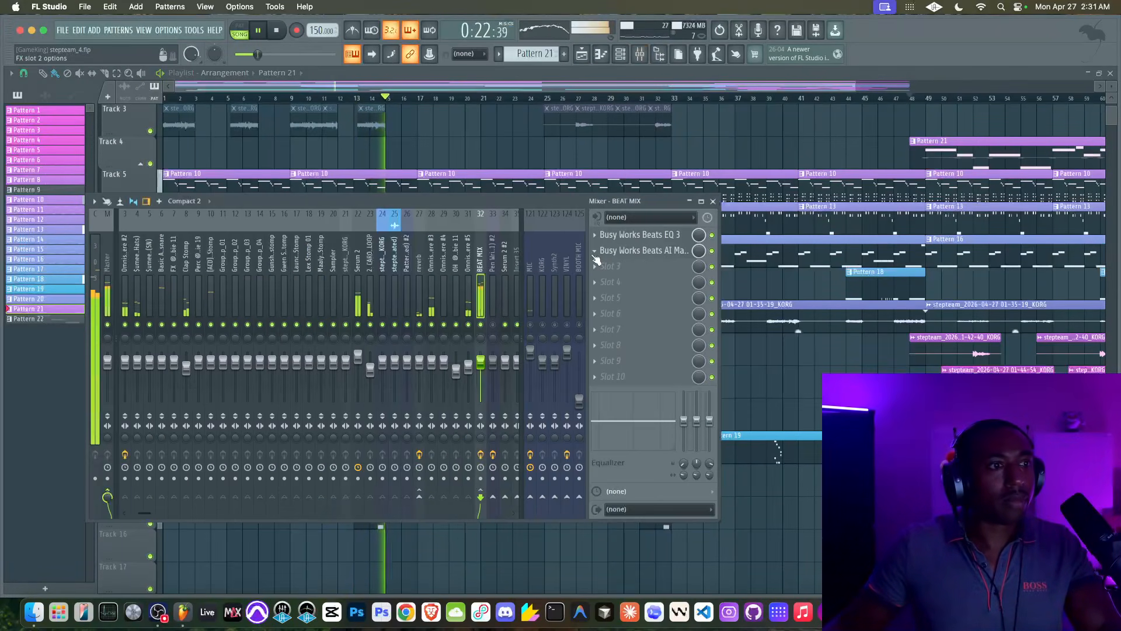
left_click(666, 251)
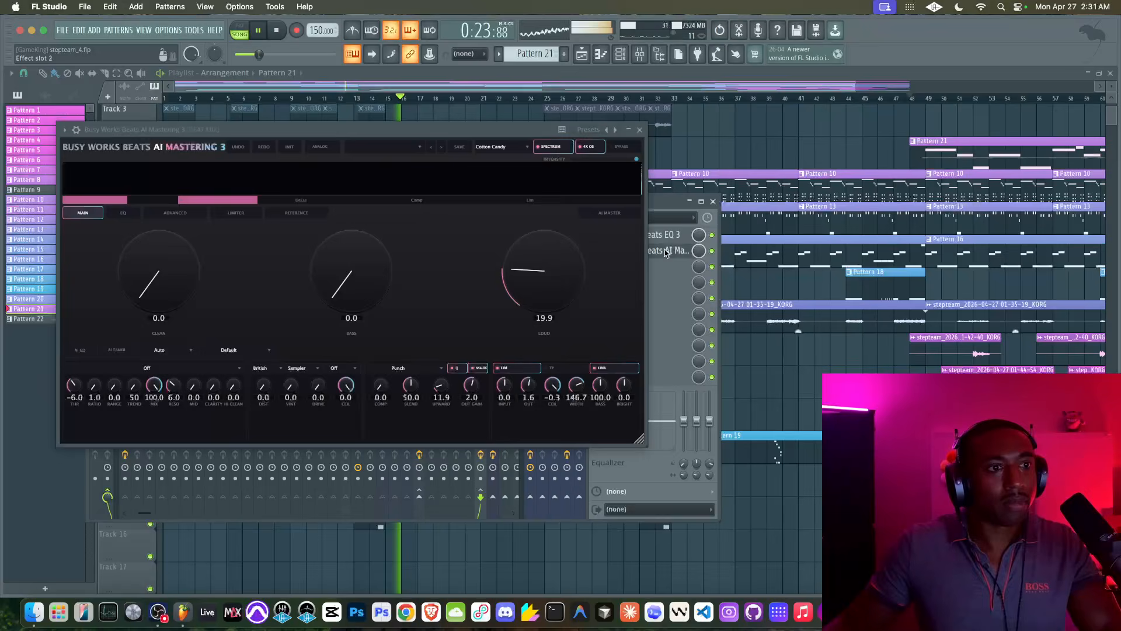
left_click(639, 129)
left_click(712, 201)
Check the pitch setting of the Basic Ass Chop snare channel in its sampler window
left_click(620, 54)
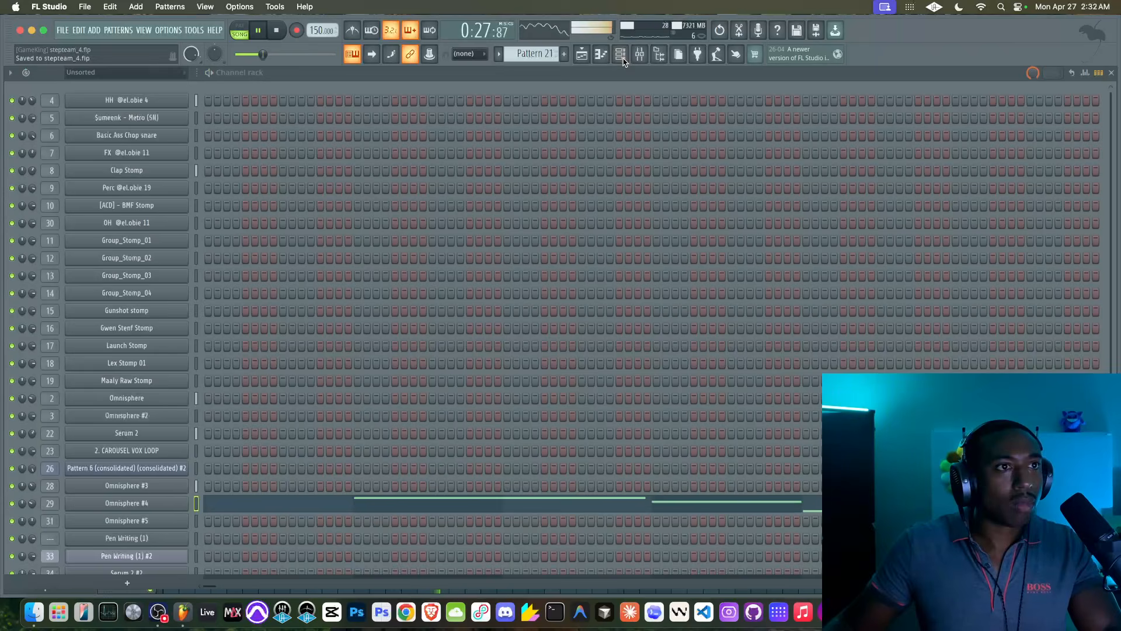
left_click(166, 135)
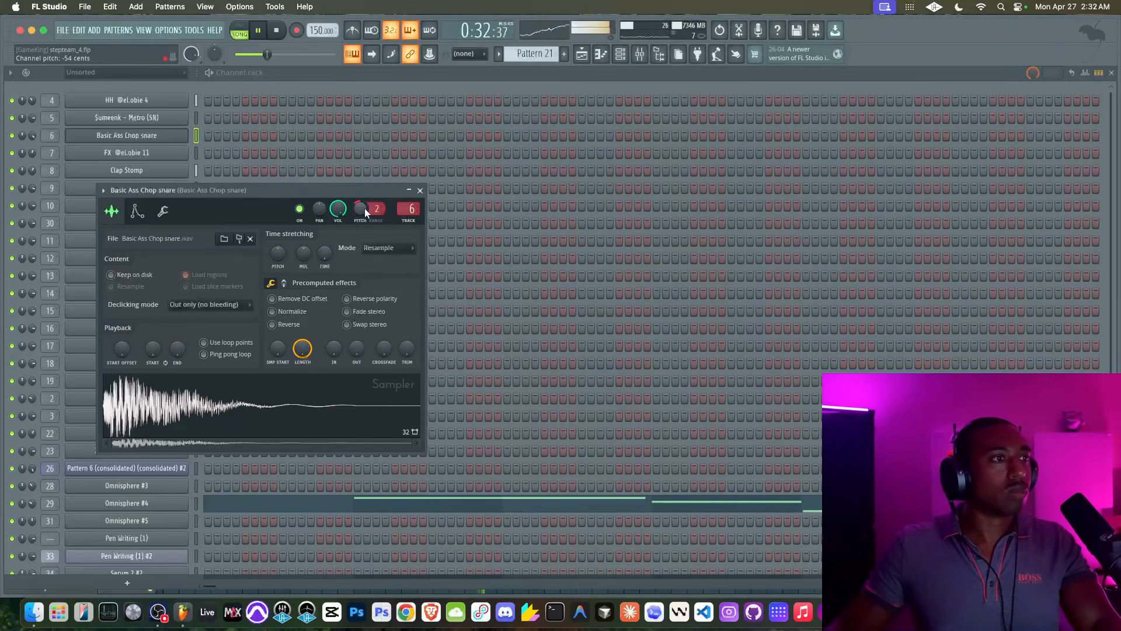
left_click(420, 190)
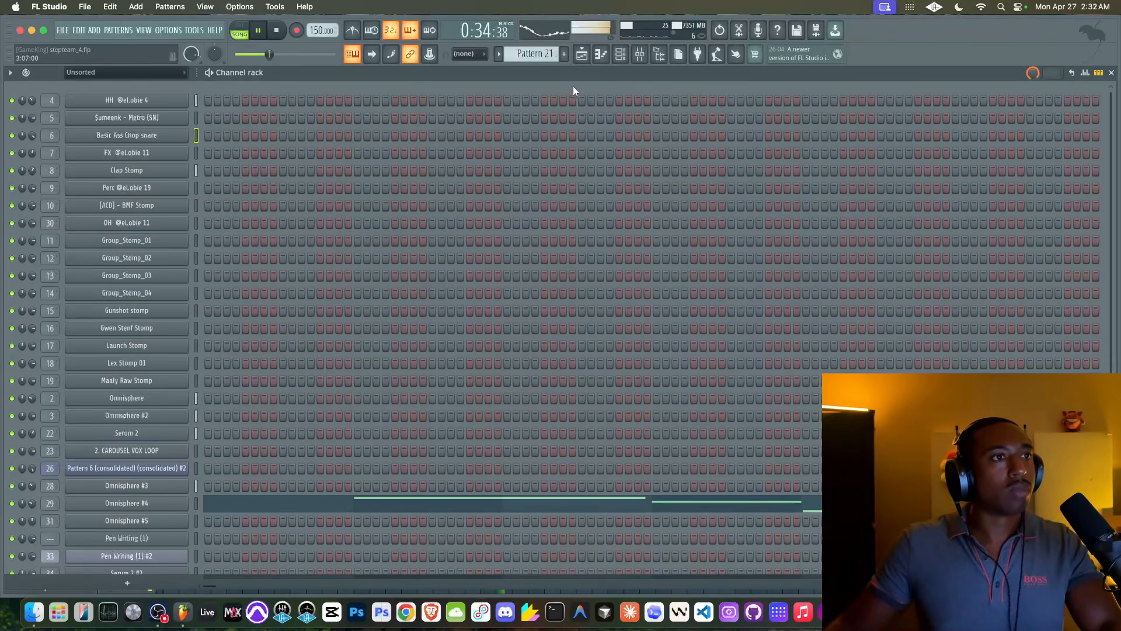
Recolor Pattern 9 and Pattern 22 pink in the playlist using the saved pink swatch
left_click(589, 58)
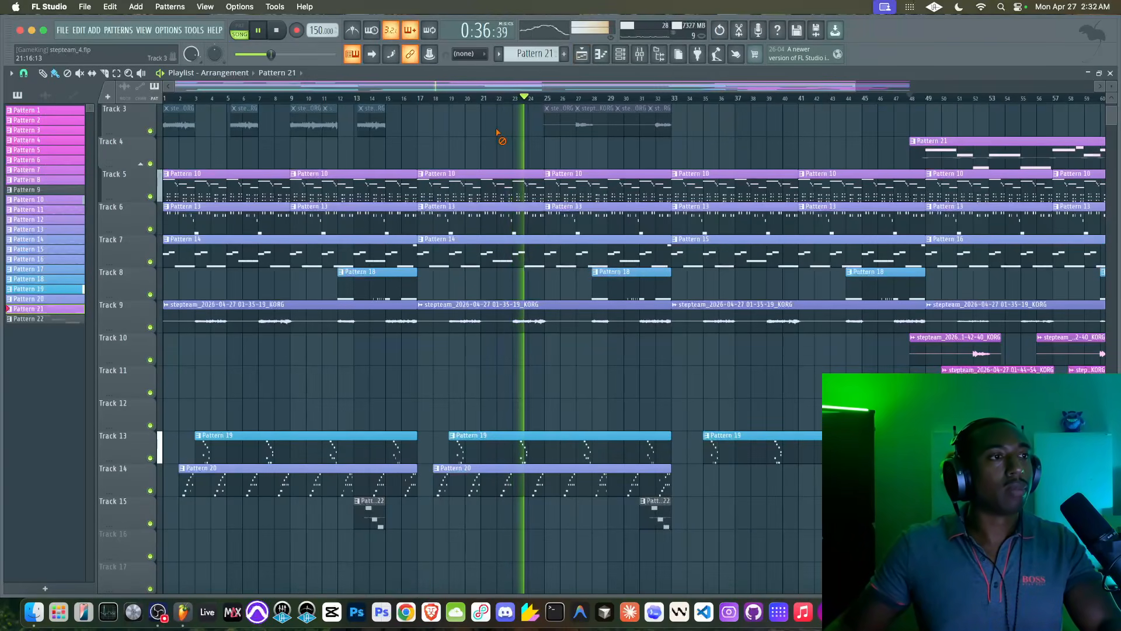
scroll(508, 129, "up", 1)
scroll(520, 152, "down", 4)
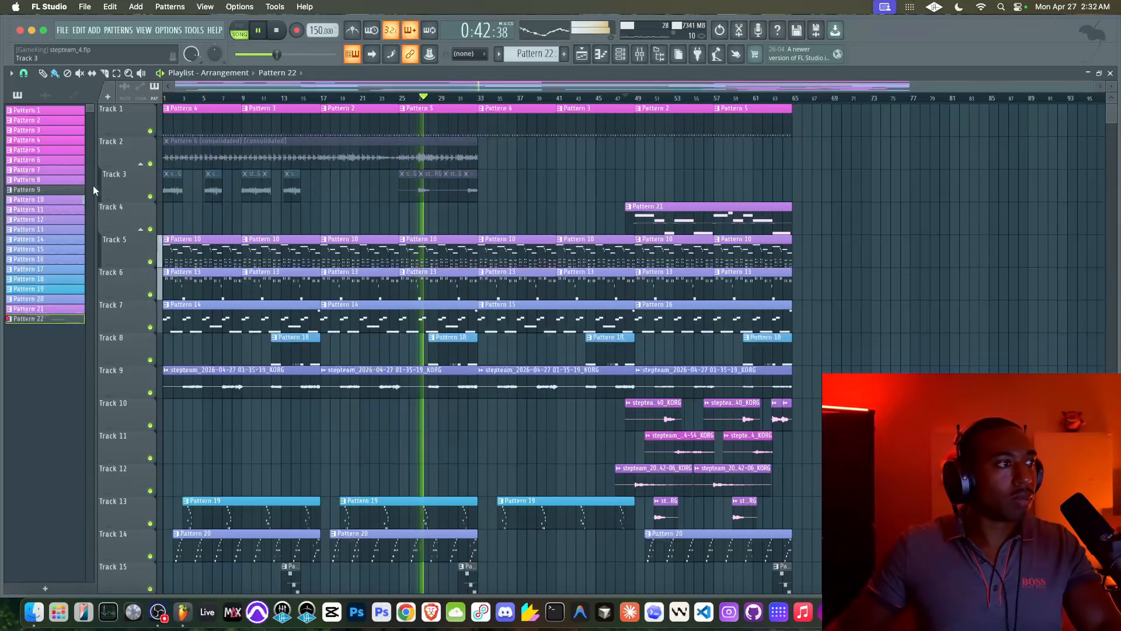
right_click(58, 193)
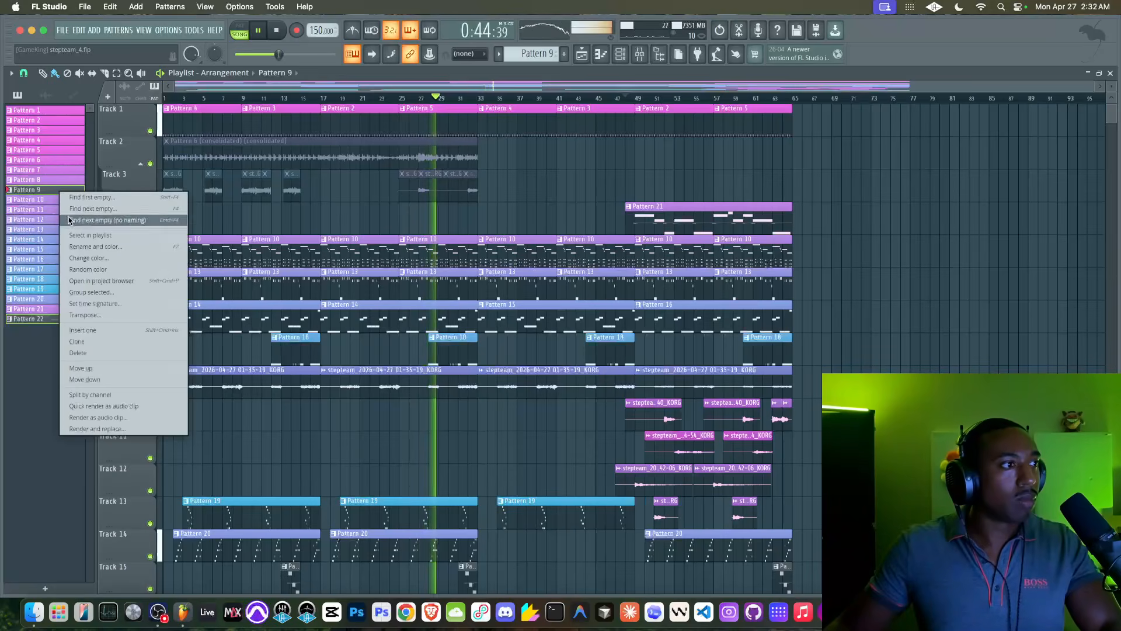
left_click(118, 233)
left_click(118, 233)
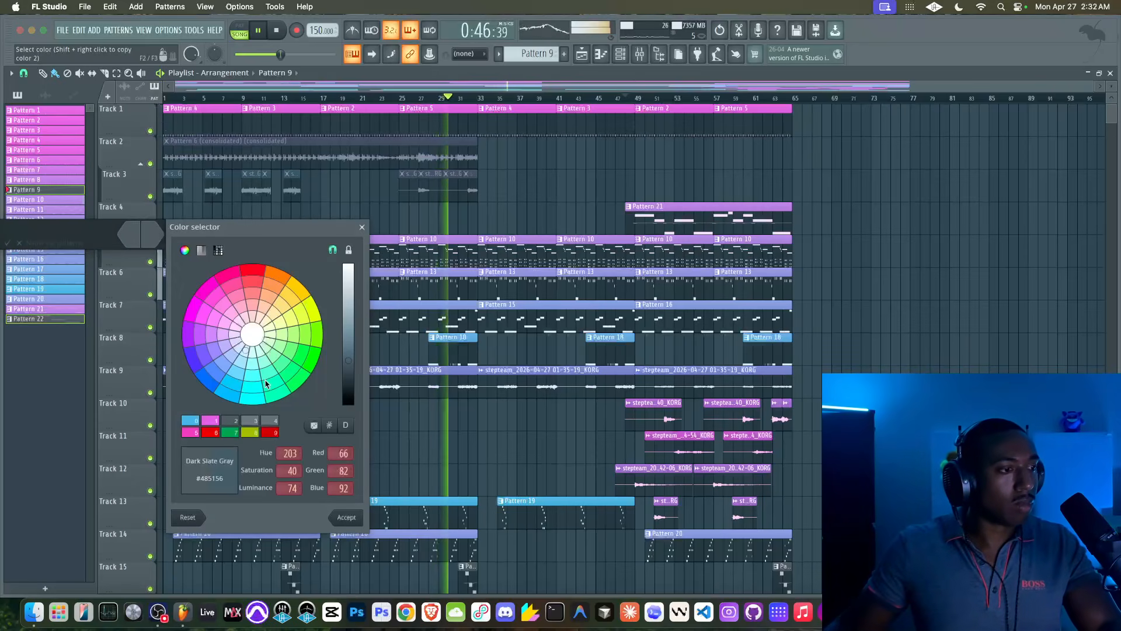
left_click(208, 420)
key("Return")
key("Return")
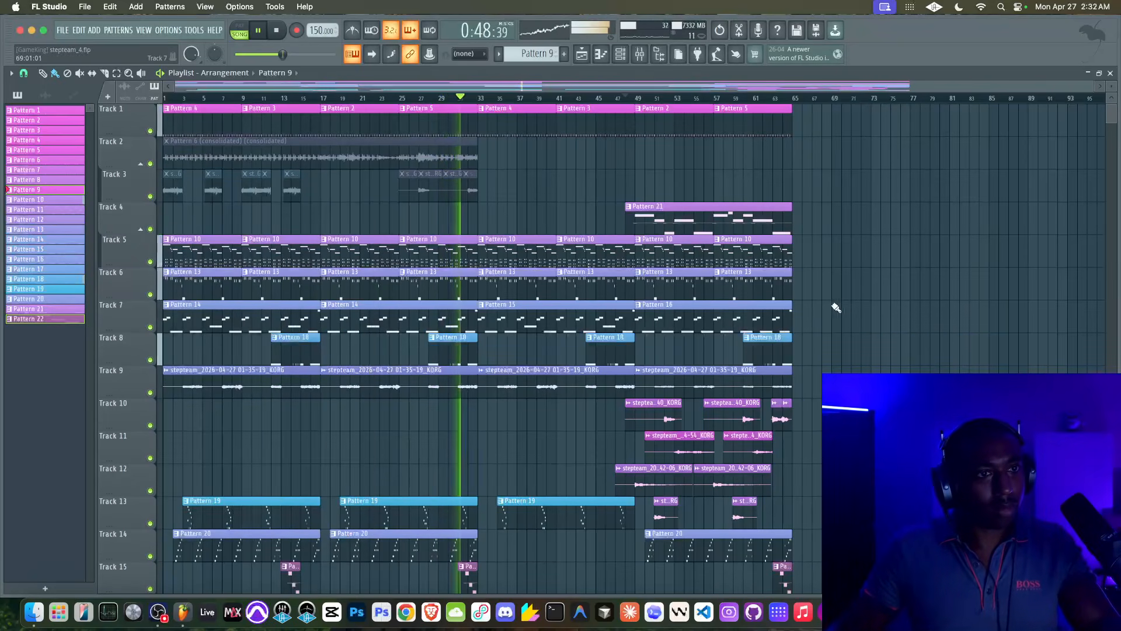
Review the lower playlist tracks and save the project
scroll(639, 246, "down", 1)
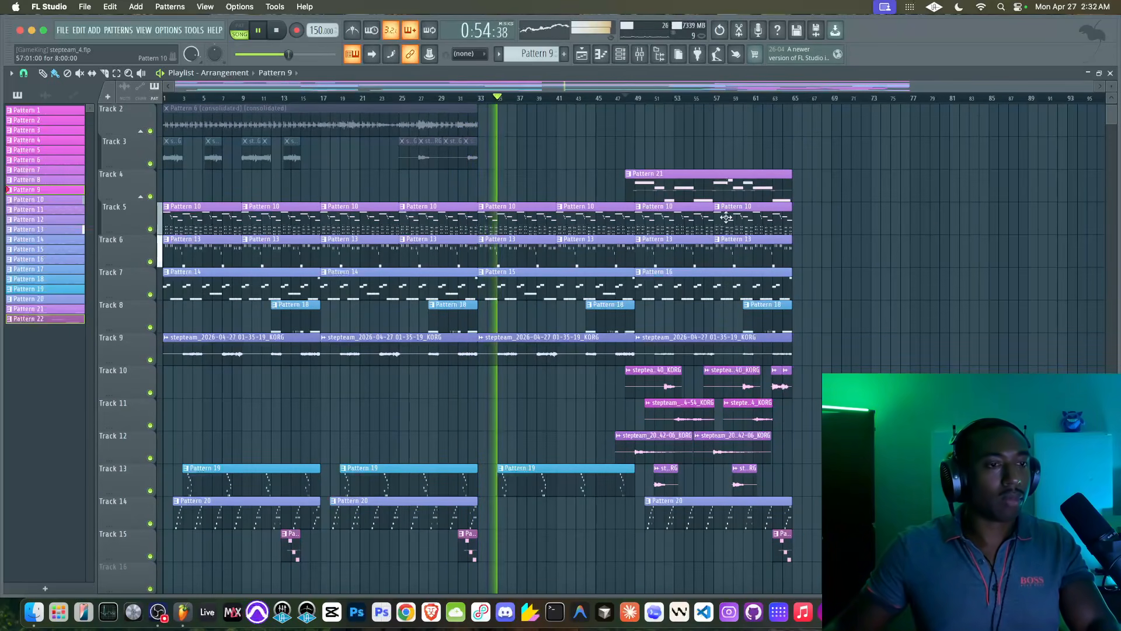
scroll(712, 218, "down", 2)
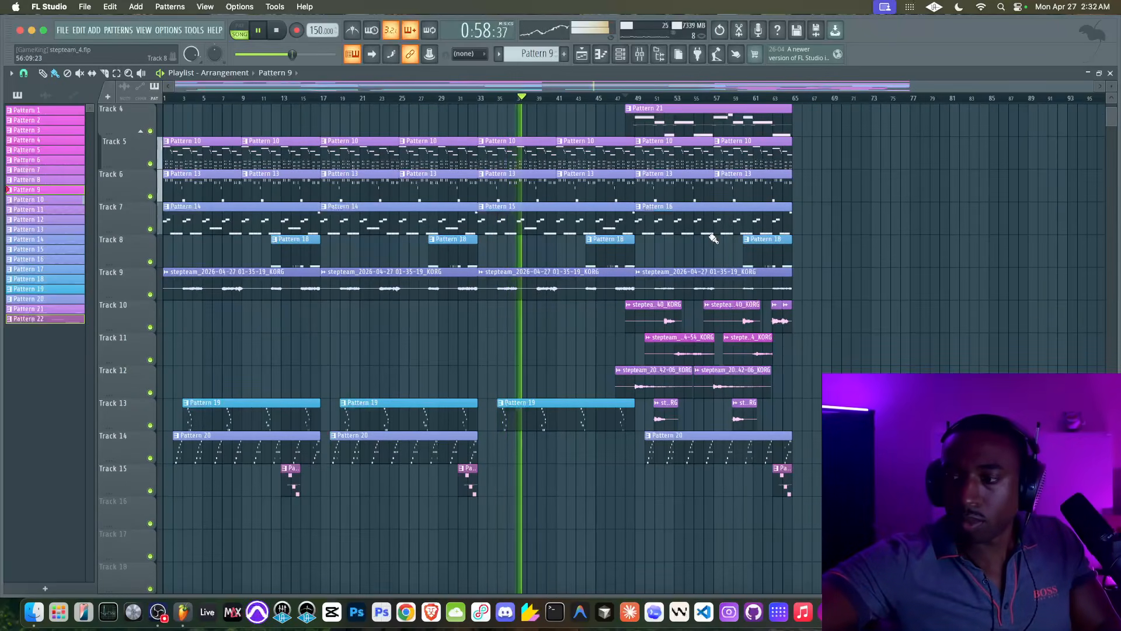
key("super+s")
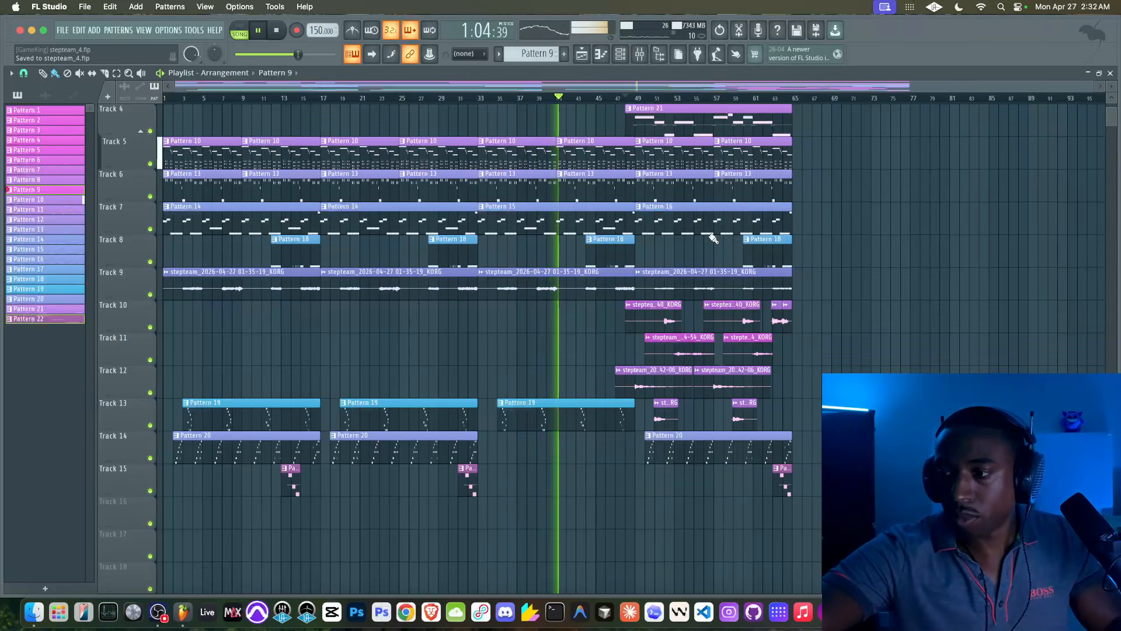
In Busy Works Beats EQ 3 on the BEAT MIX track, set the lowest band to about -3 dB at 100 Hz
left_click(639, 54)
left_click(481, 267)
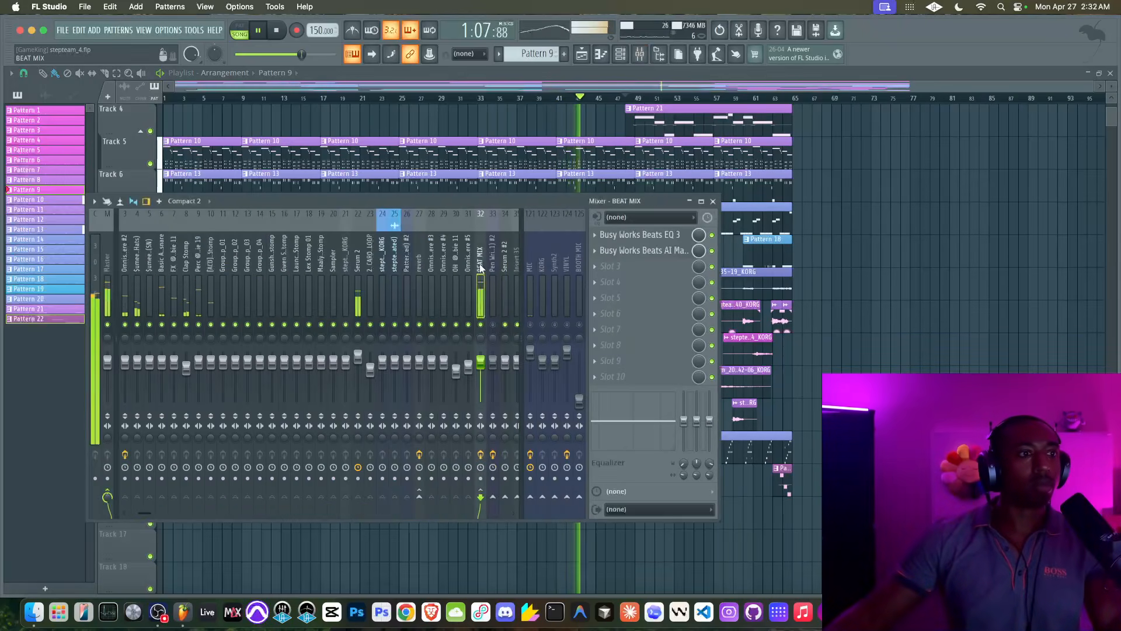
left_click(639, 234)
left_click_drag(125, 191, 162, 210)
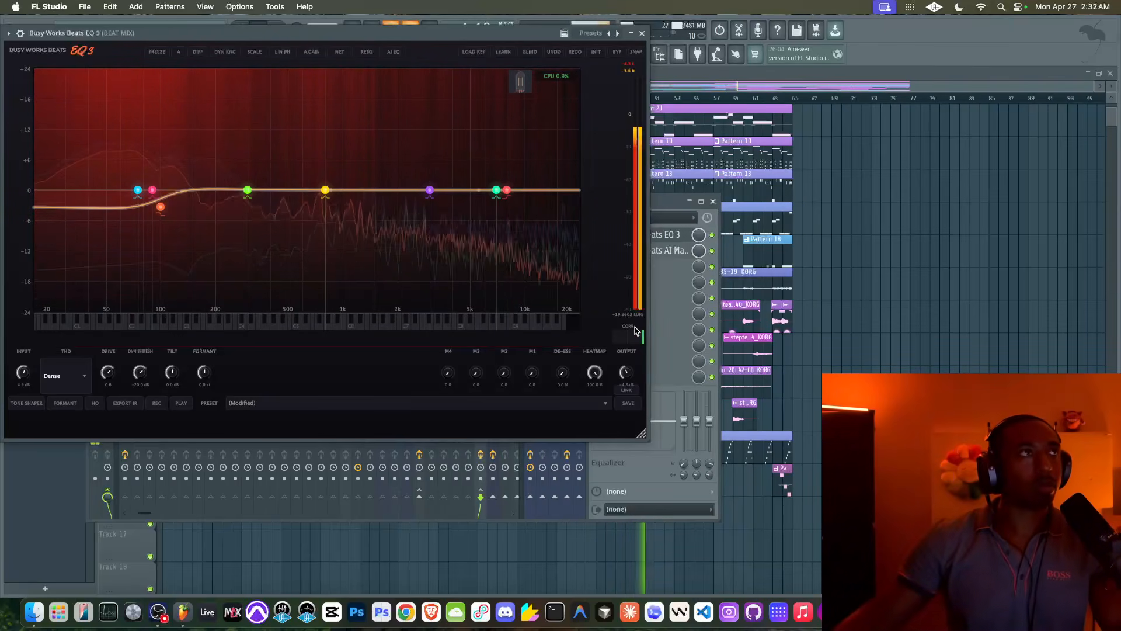
Raise the output level of Busy Works Beats EQ 3 on the BEAT MIX track slightly and close the plugin and mixer
left_click_drag(627, 377, 627, 370)
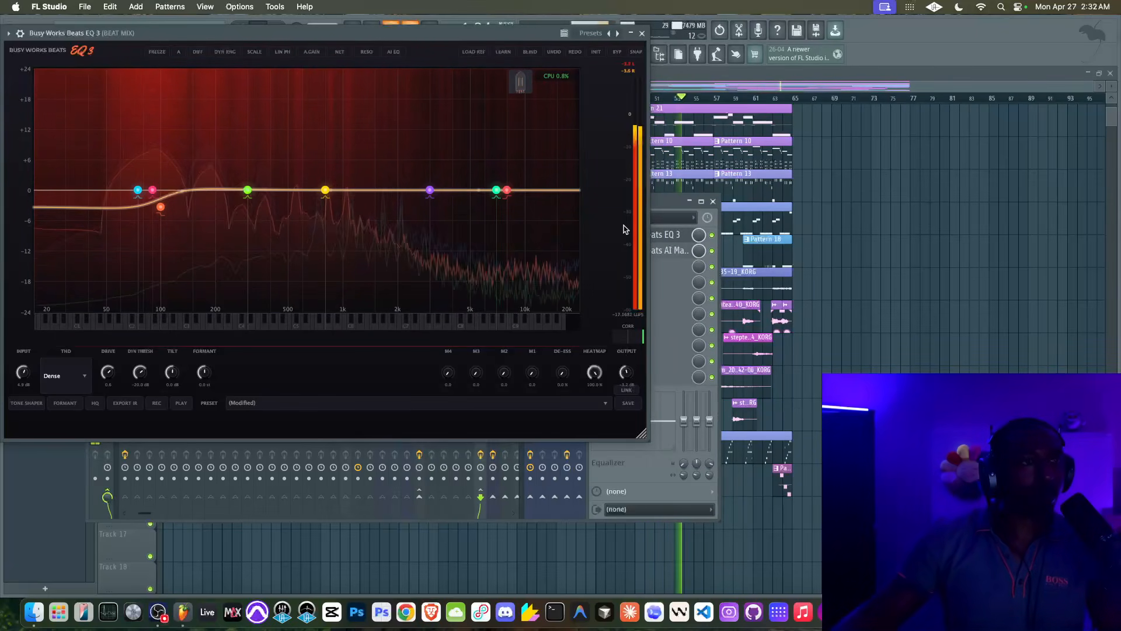
left_click(642, 37)
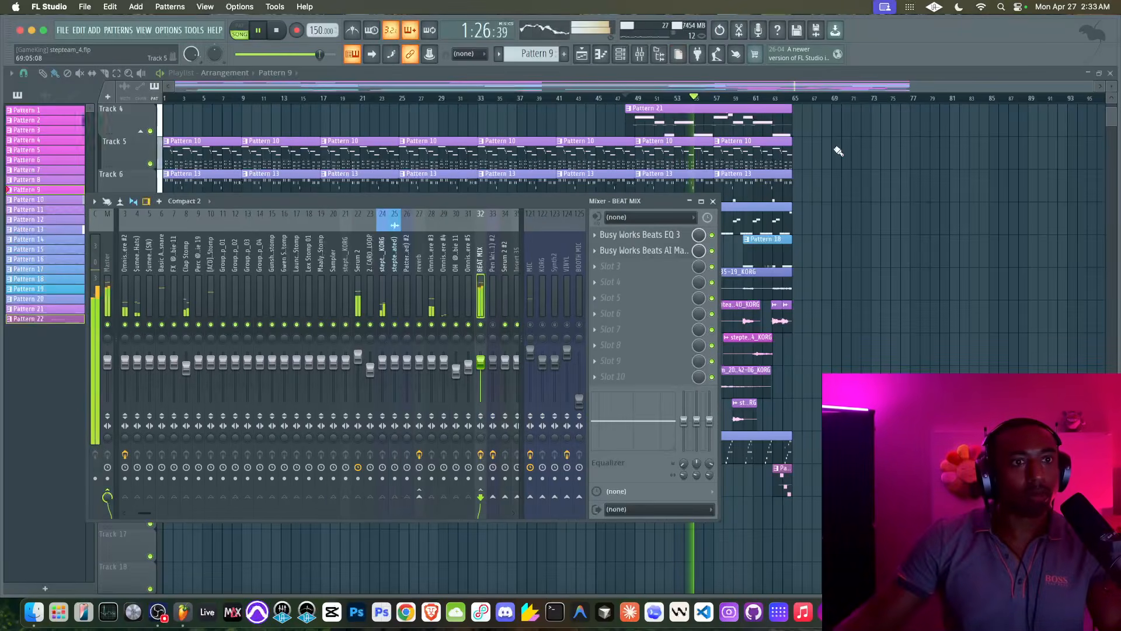
right_click(839, 152)
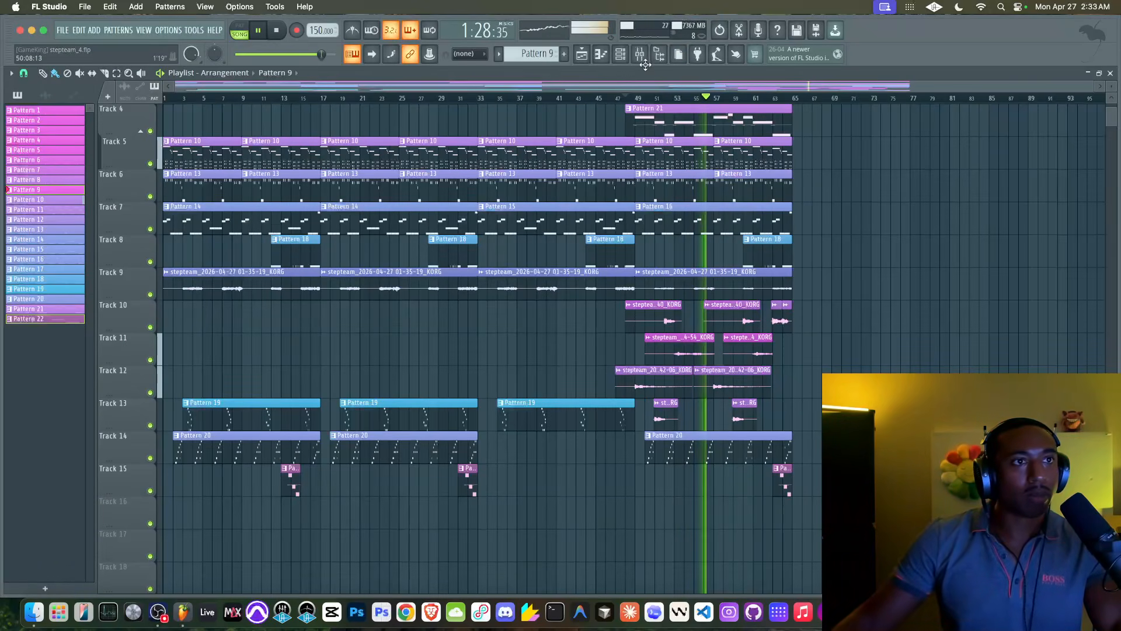
Reopen EQ 3 on the BEAT MIX track and set its 100 Hz band to about -1.2 dB, closing the plugin when done
key("F9")
left_click(639, 235)
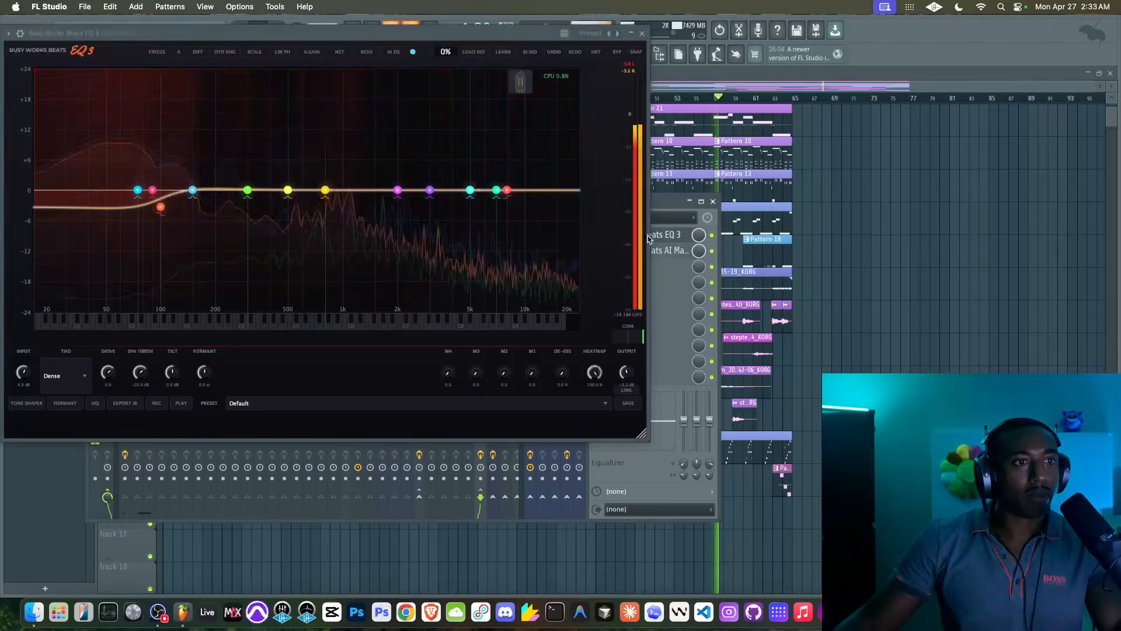
left_click_drag(161, 209, 162, 200)
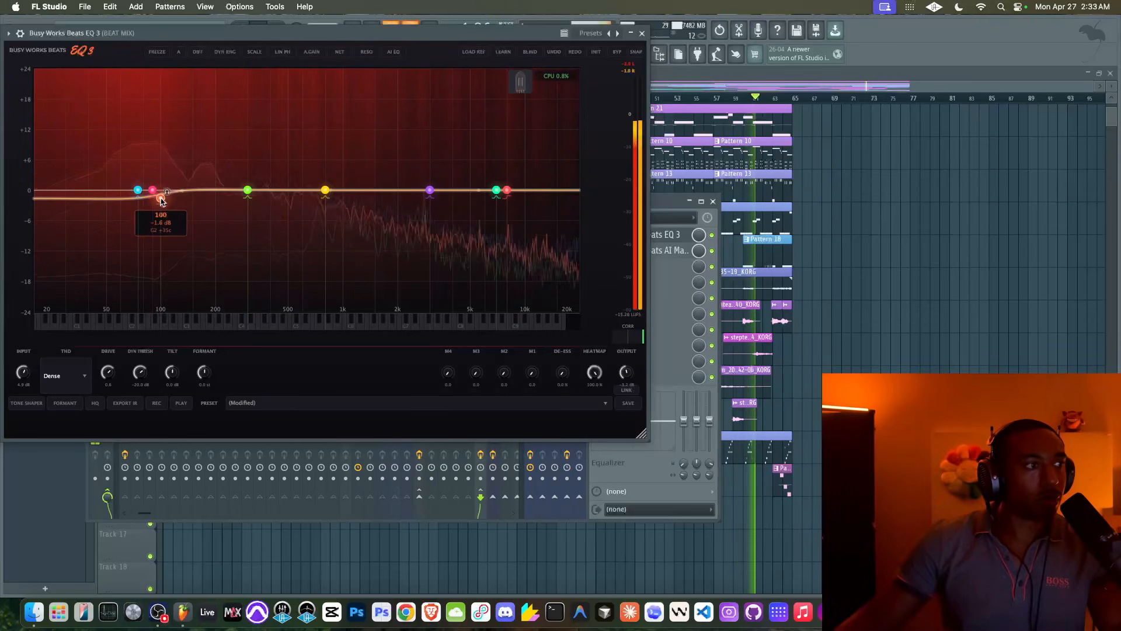
left_click_drag(162, 201, 162, 199)
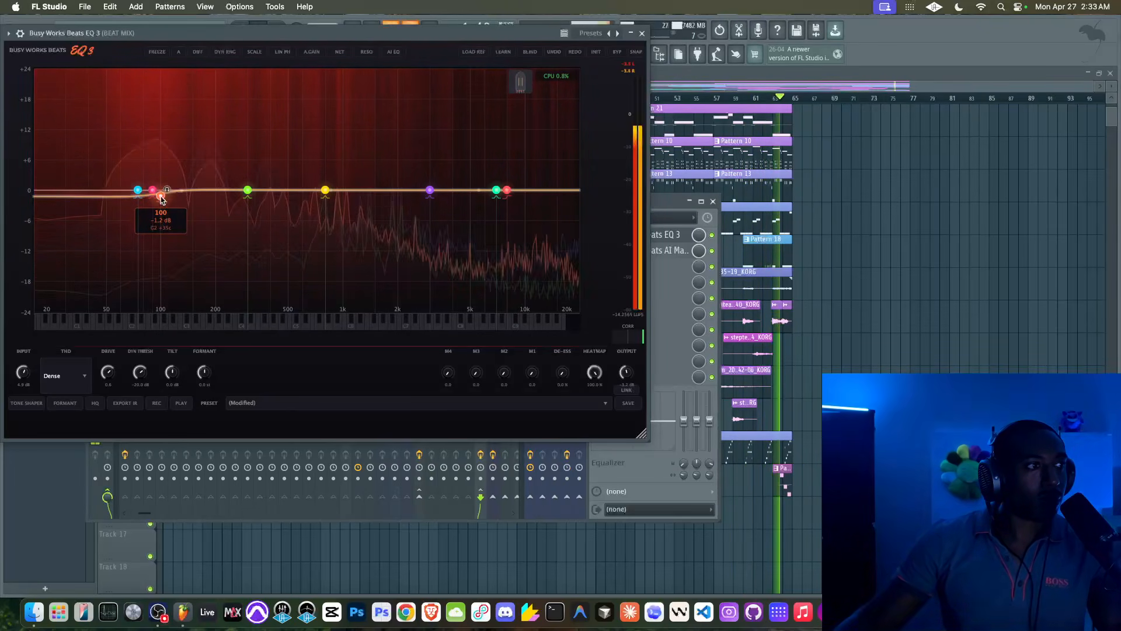
left_click(835, 192)
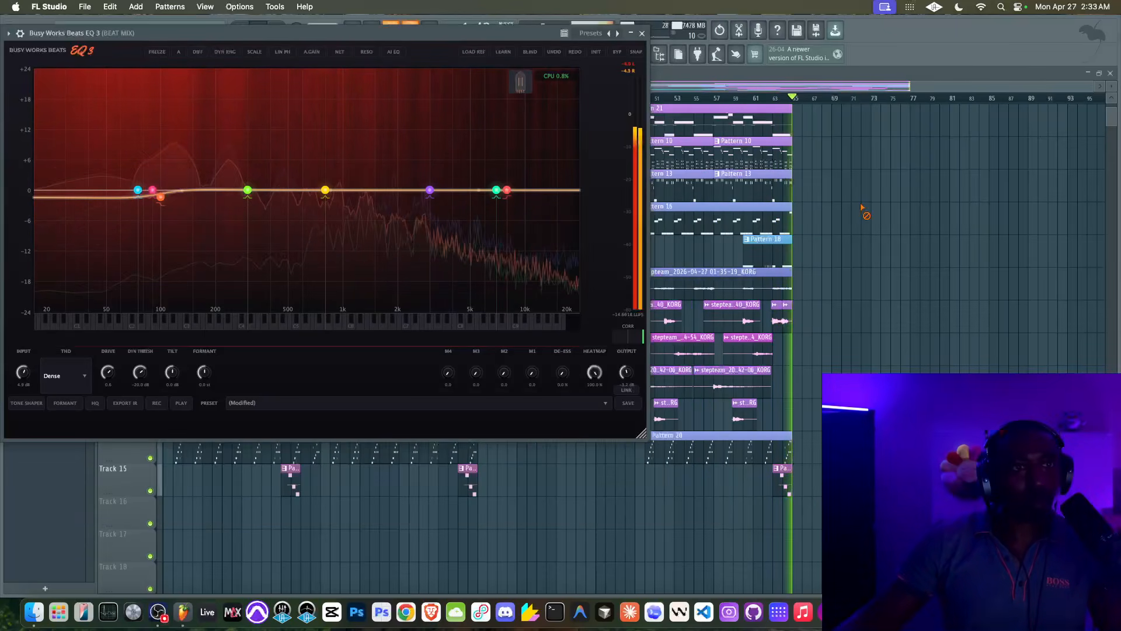
left_click(642, 33)
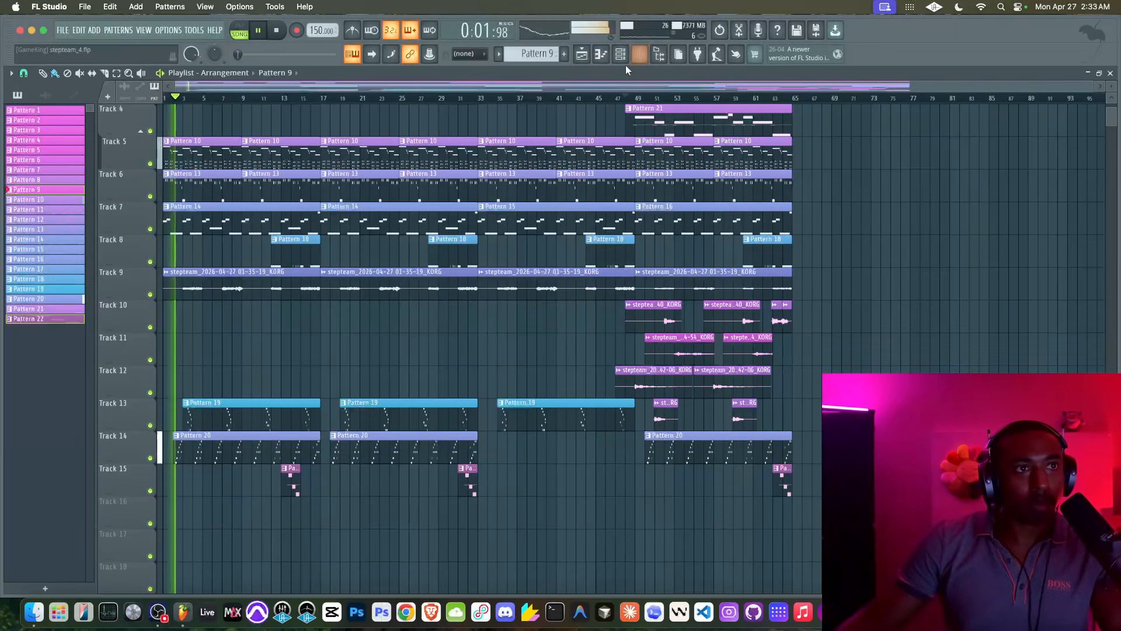
Unmute the muted audio clips at the start of Track 3, up to about bar 15, in the playlist
left_click(620, 58)
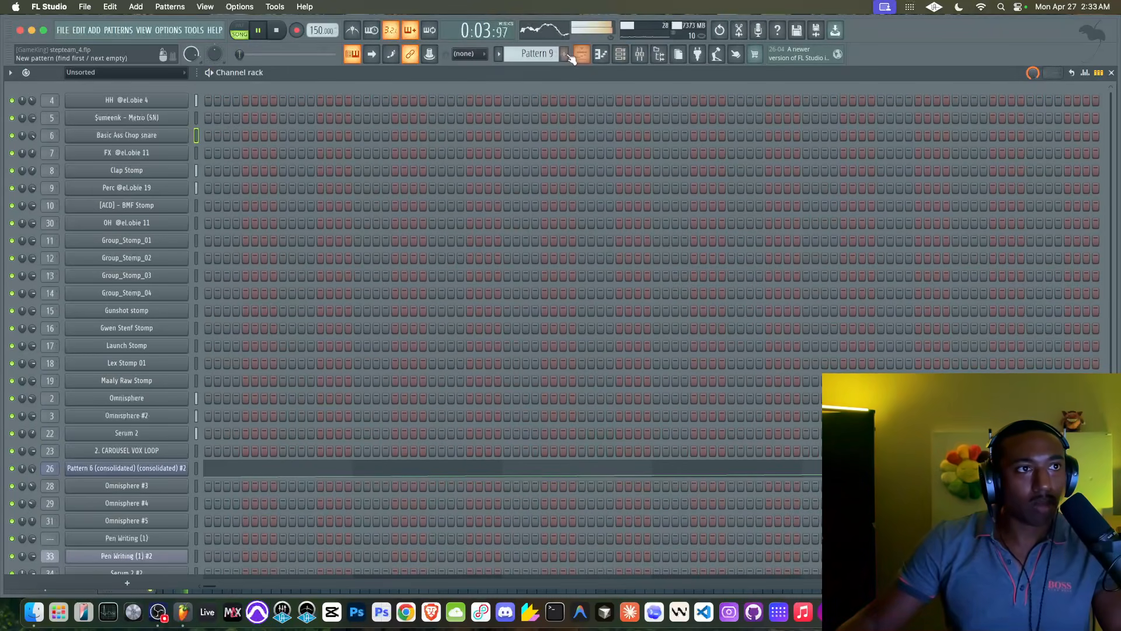
left_click(582, 55)
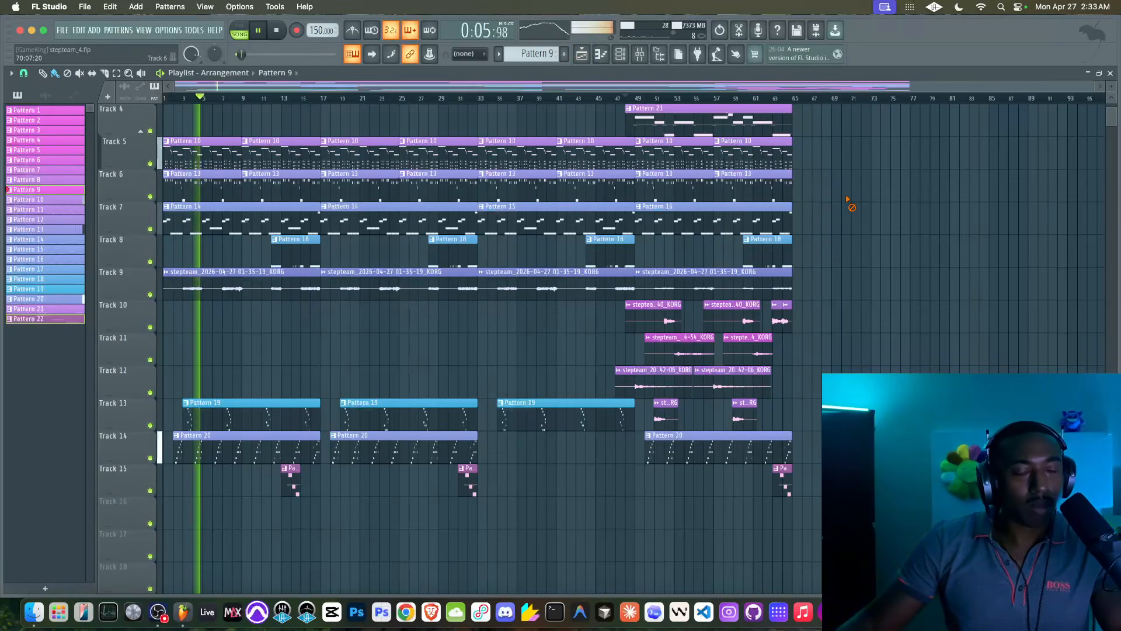
scroll(851, 200, "up", 3)
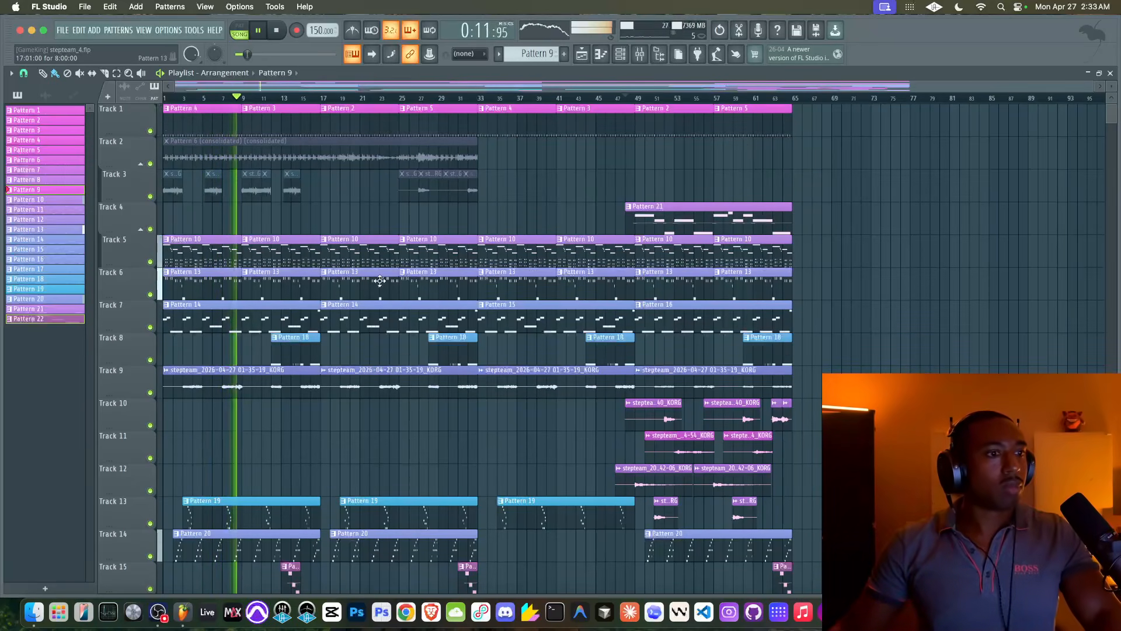
scroll(420, 280, "down", 2)
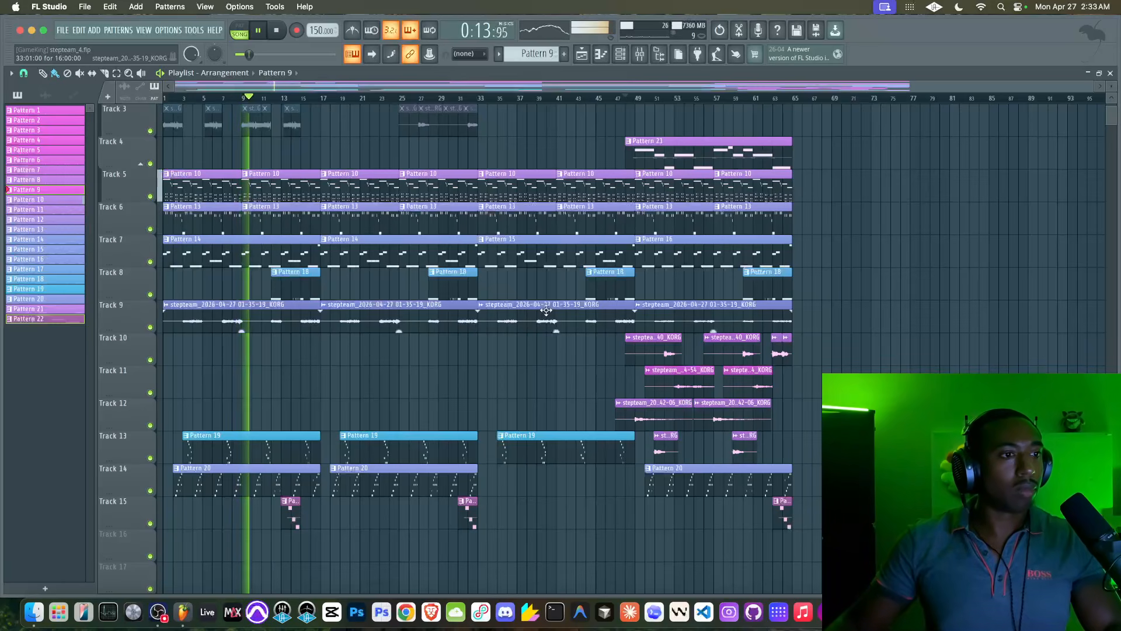
scroll(479, 262, "up", 2)
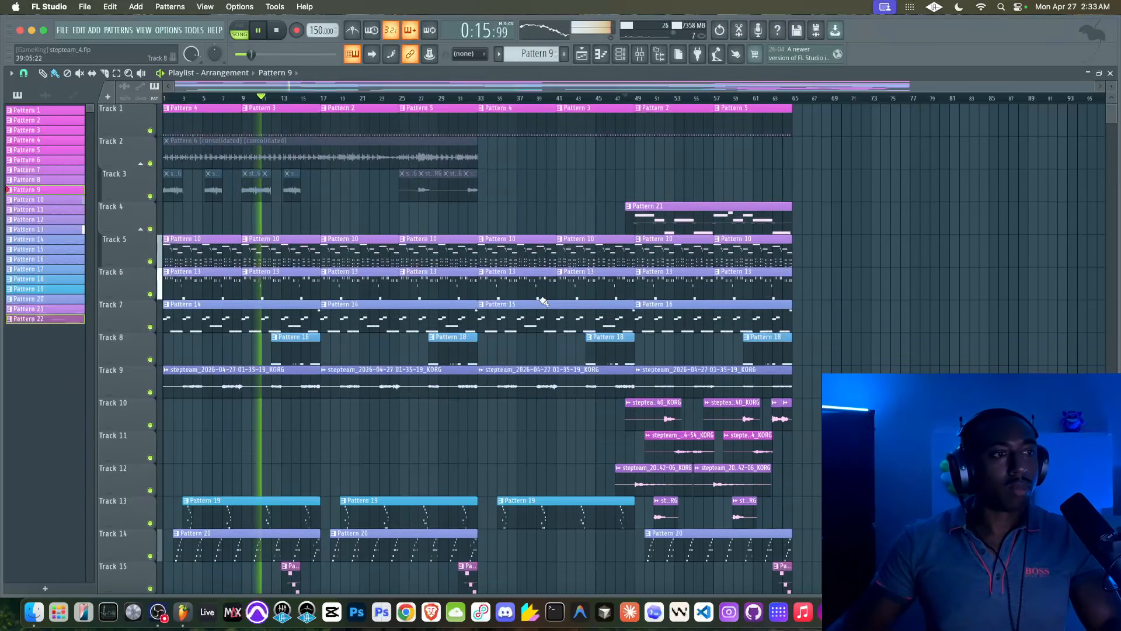
left_click(79, 72)
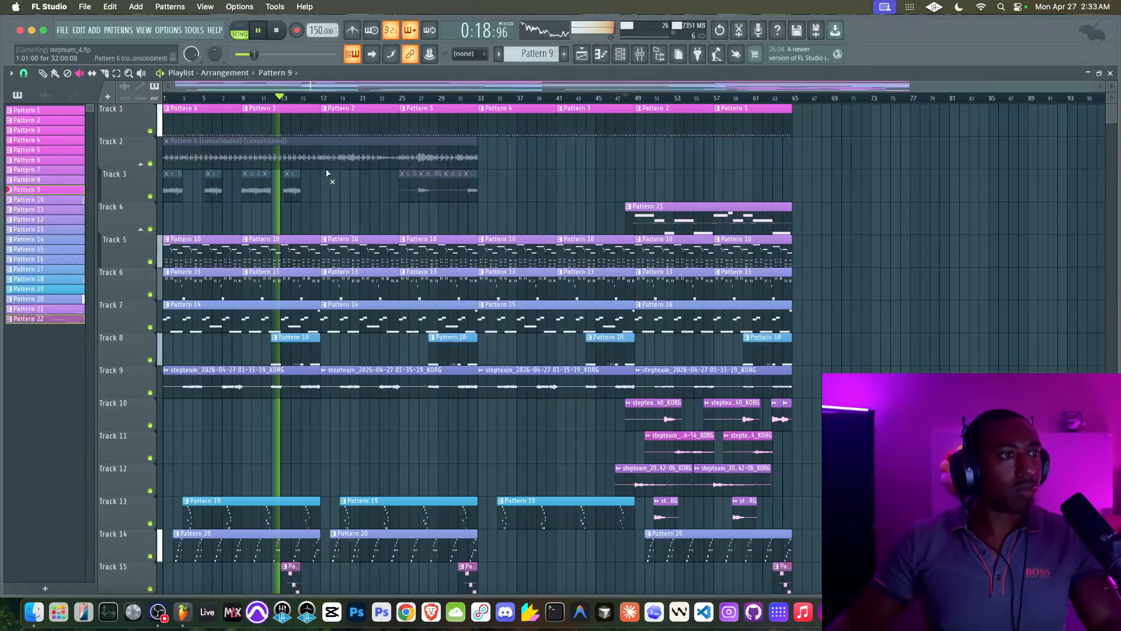
left_click(293, 193)
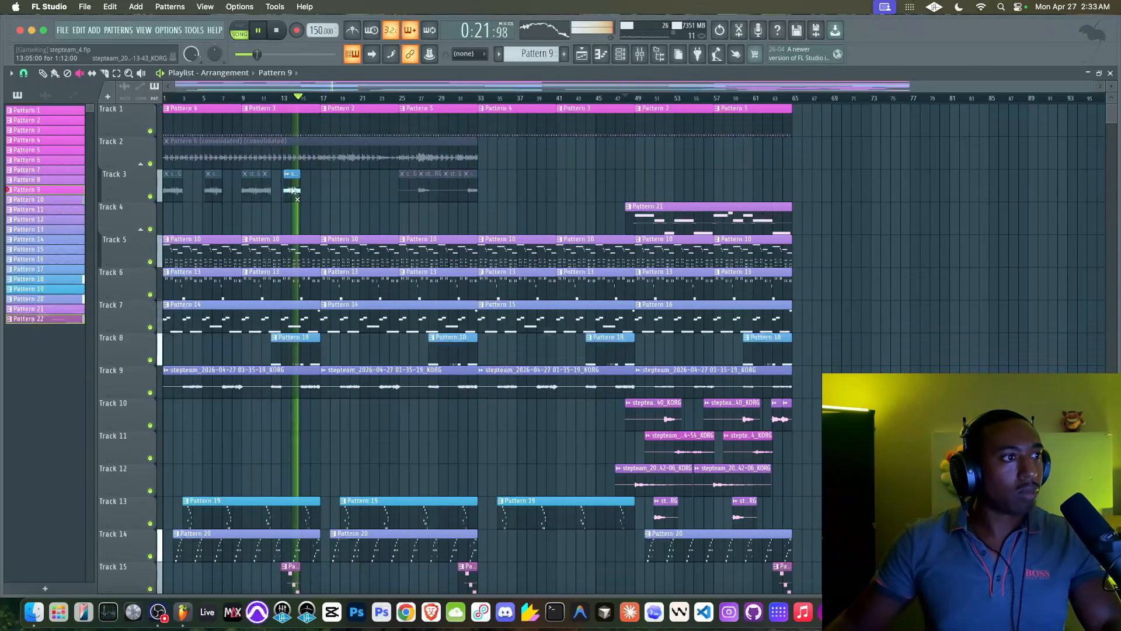
left_click(293, 192)
left_click_drag(166, 186, 292, 191)
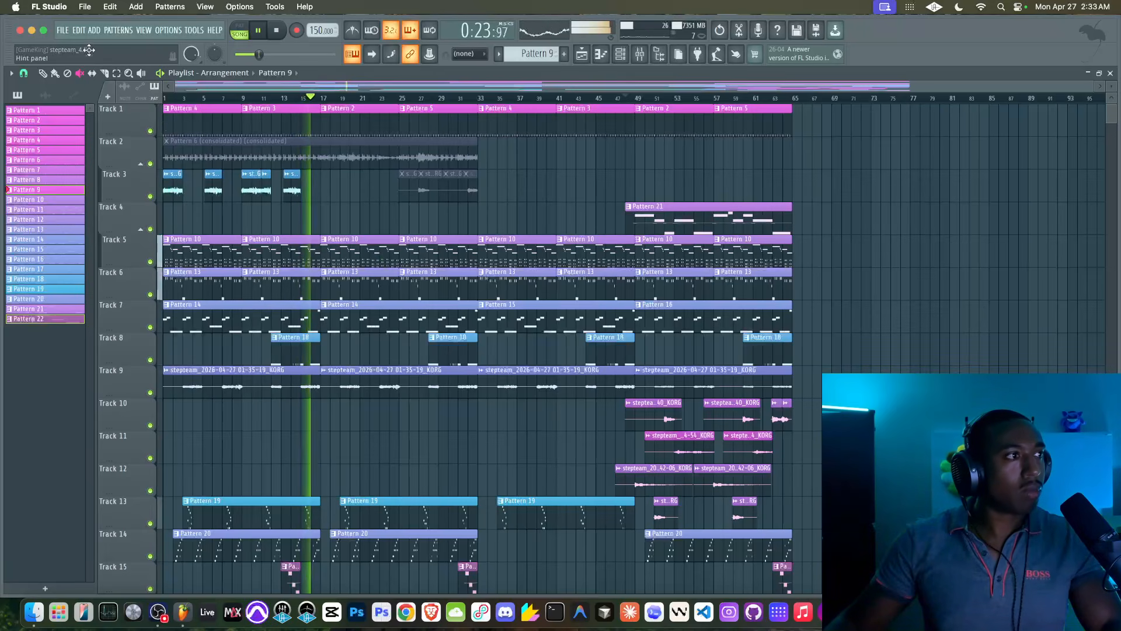
Open the channel settings of the first Track 3 audio clip, lower its volume to about 17%, and stop playback
double_click(174, 192)
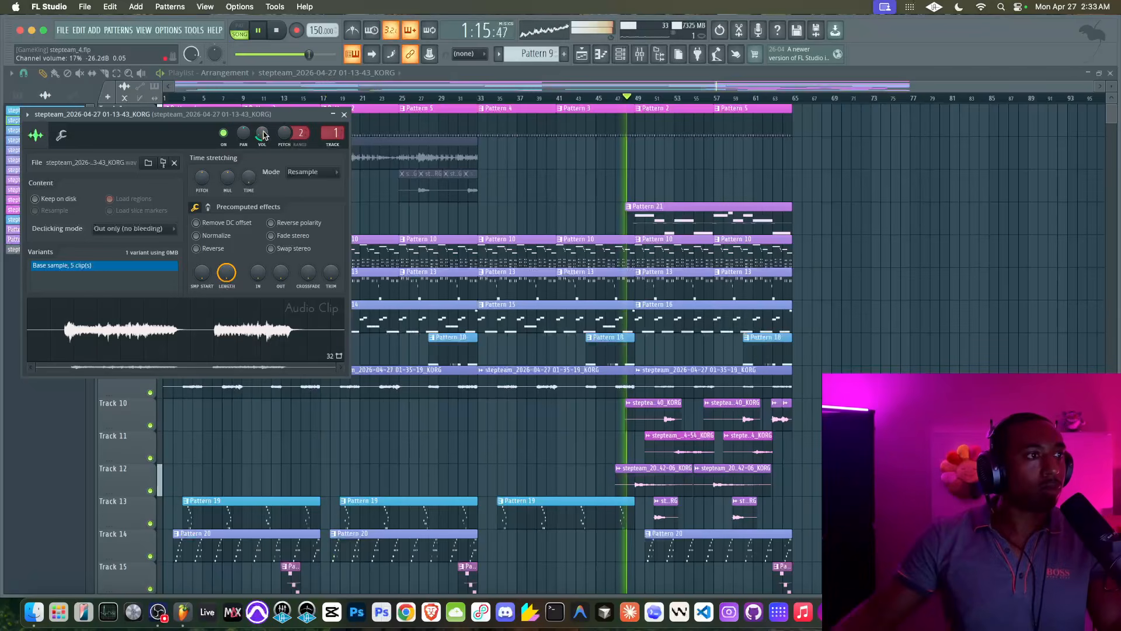
left_click(279, 32)
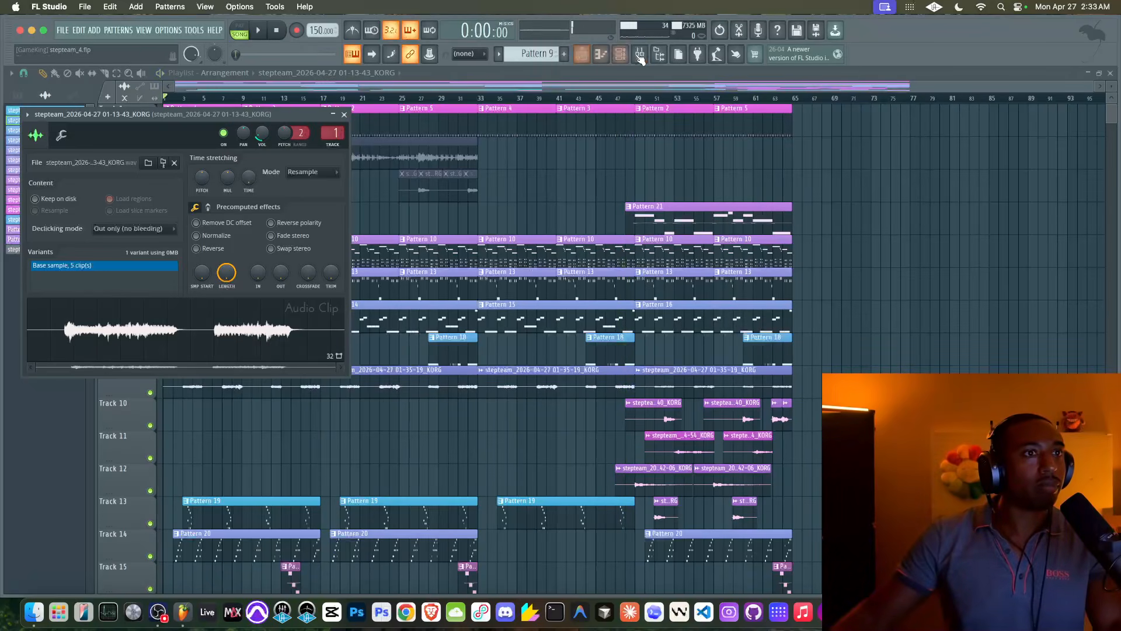
Route the Pen Writing (1) #2 and Serum 2 #2 mixer tracks only to BEAT MIX and move both tracks before it
left_click(639, 53)
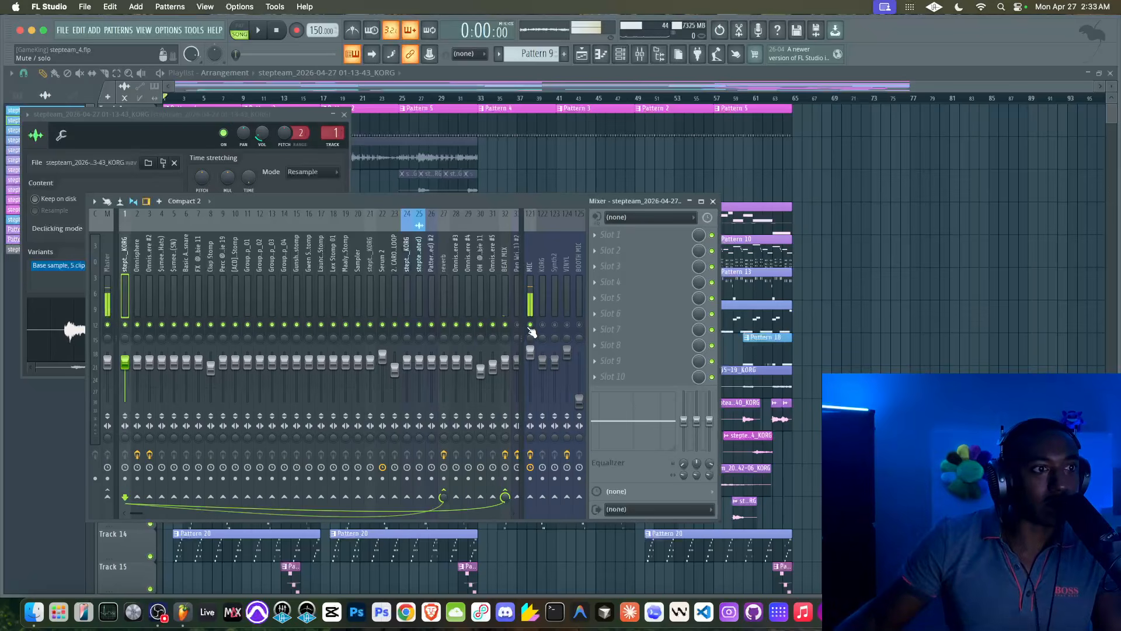
scroll(467, 269, "down", 3)
key("space")
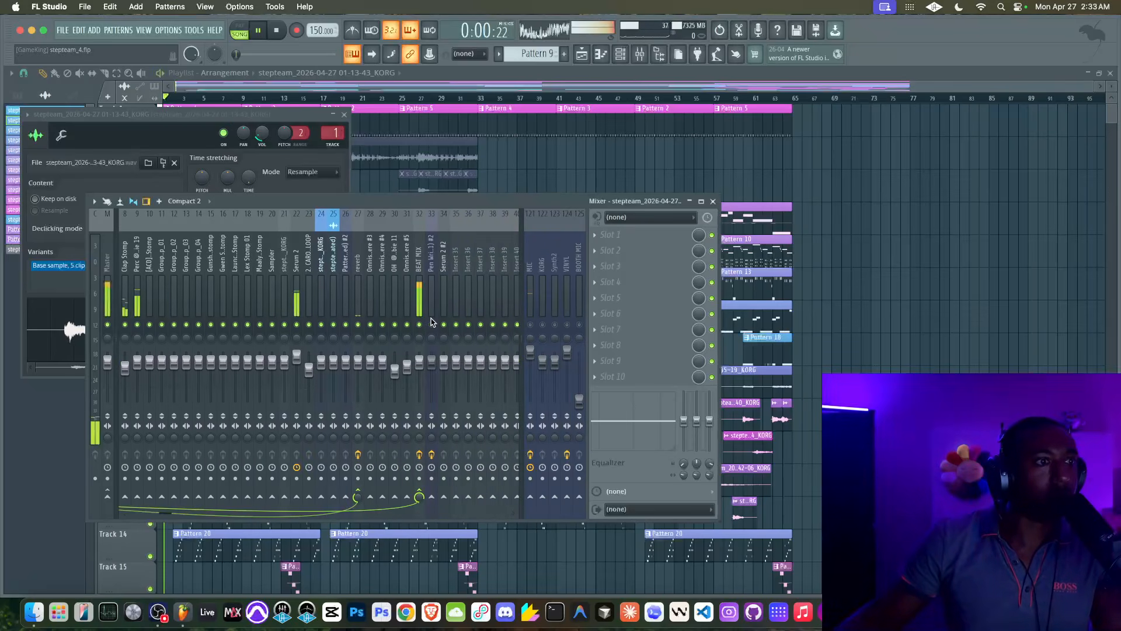
left_click_drag(434, 300, 445, 299)
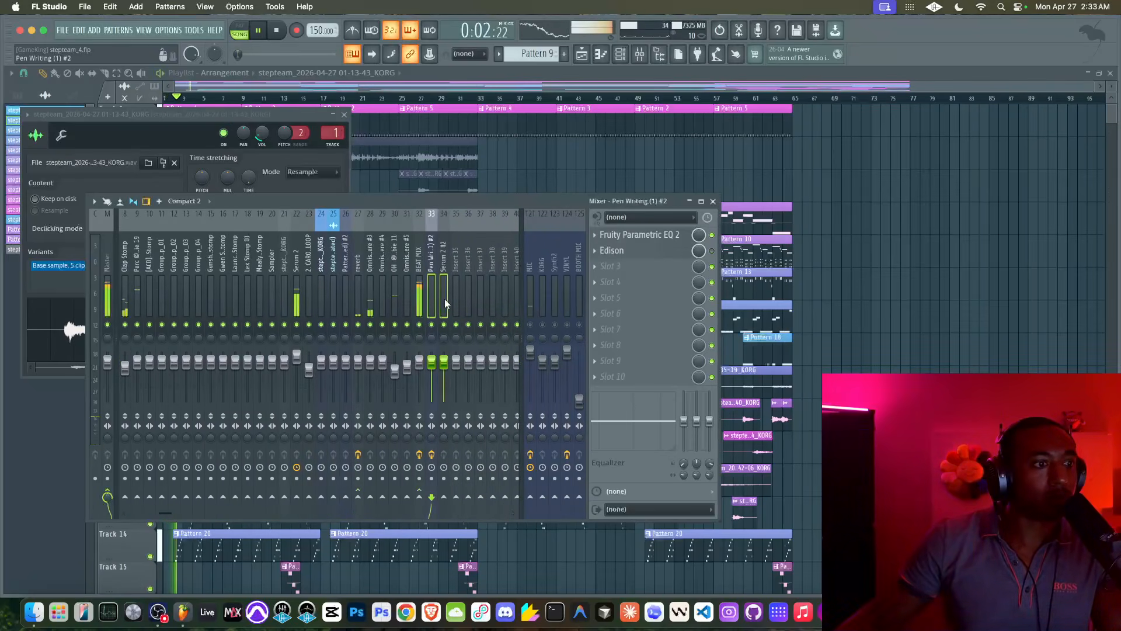
right_click(420, 497)
left_click(442, 512)
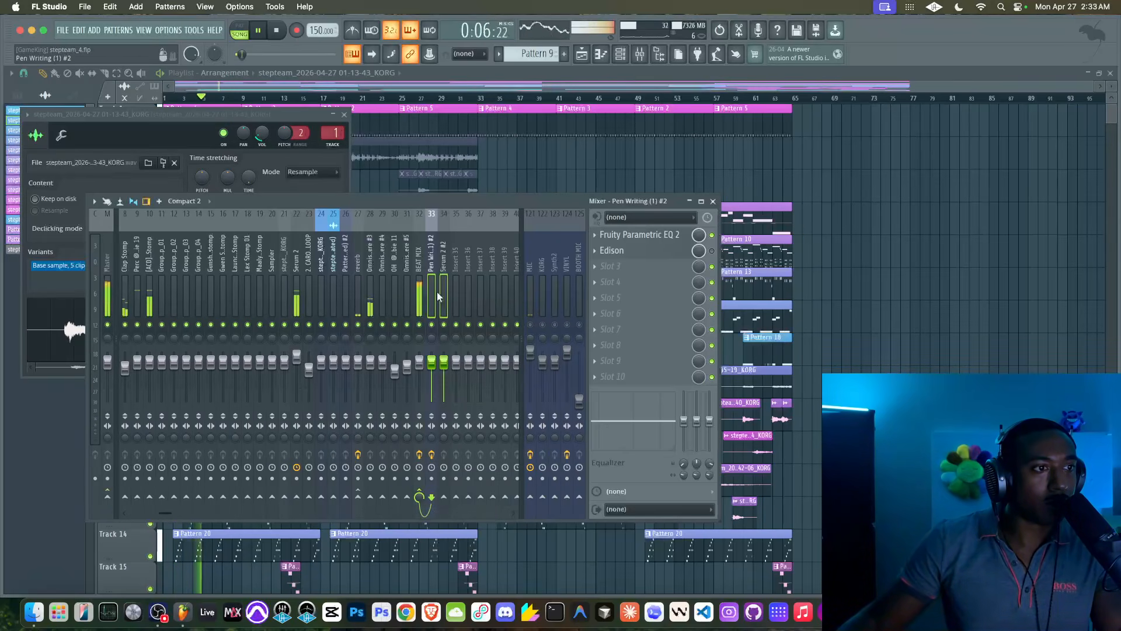
key("alt+Left")
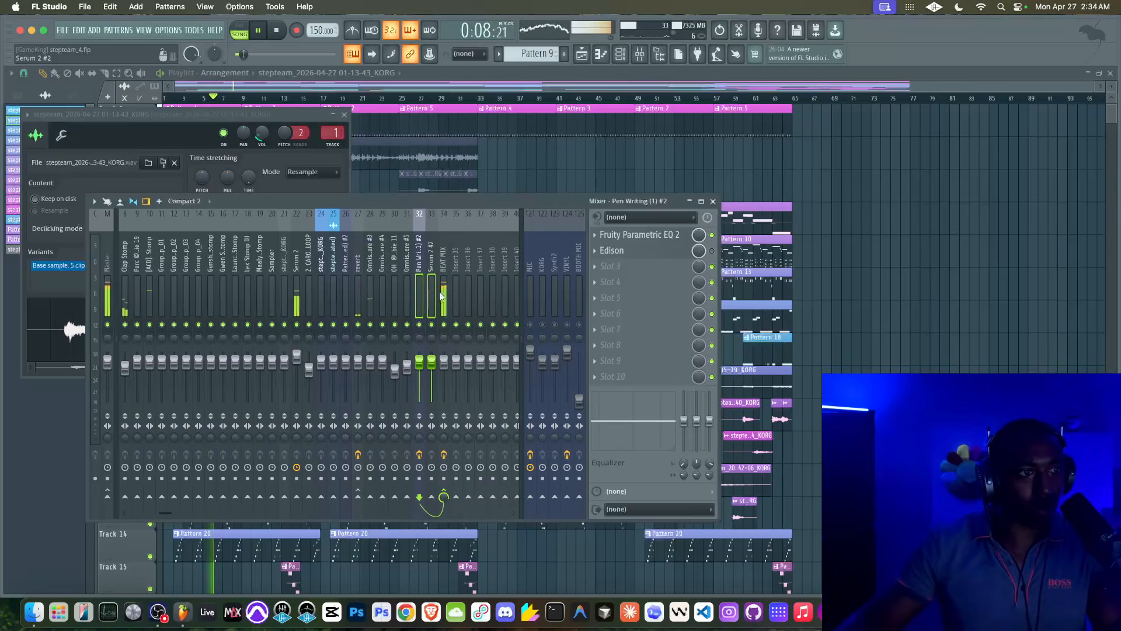
key("F12")
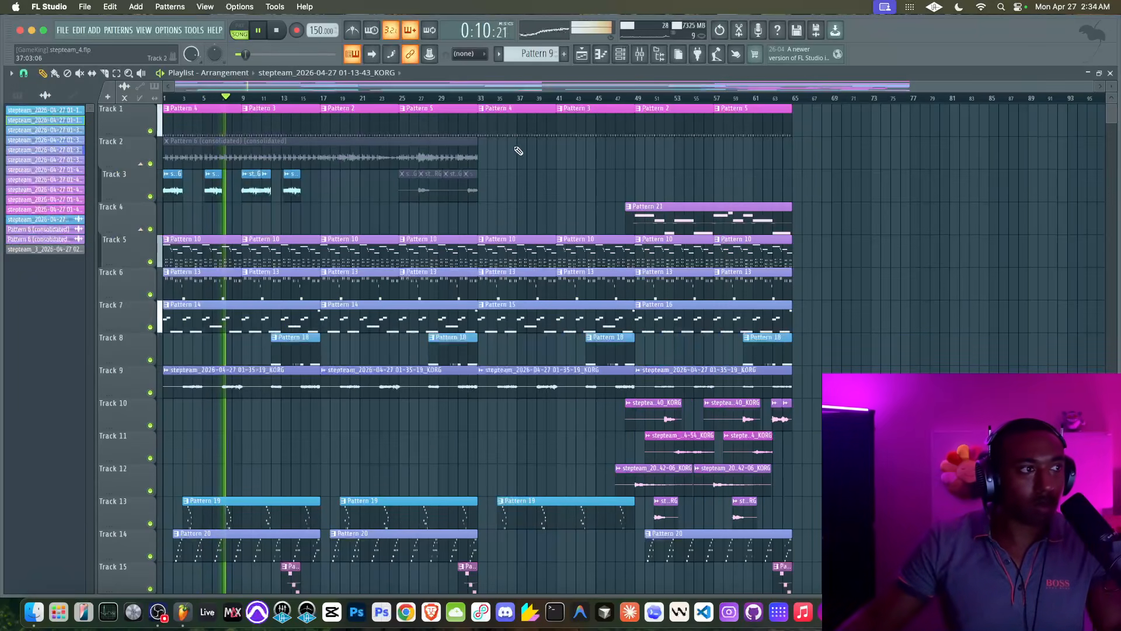
Return the playlist to the Draw tool and save the project
left_click(79, 74)
scroll(318, 194, "down", 1)
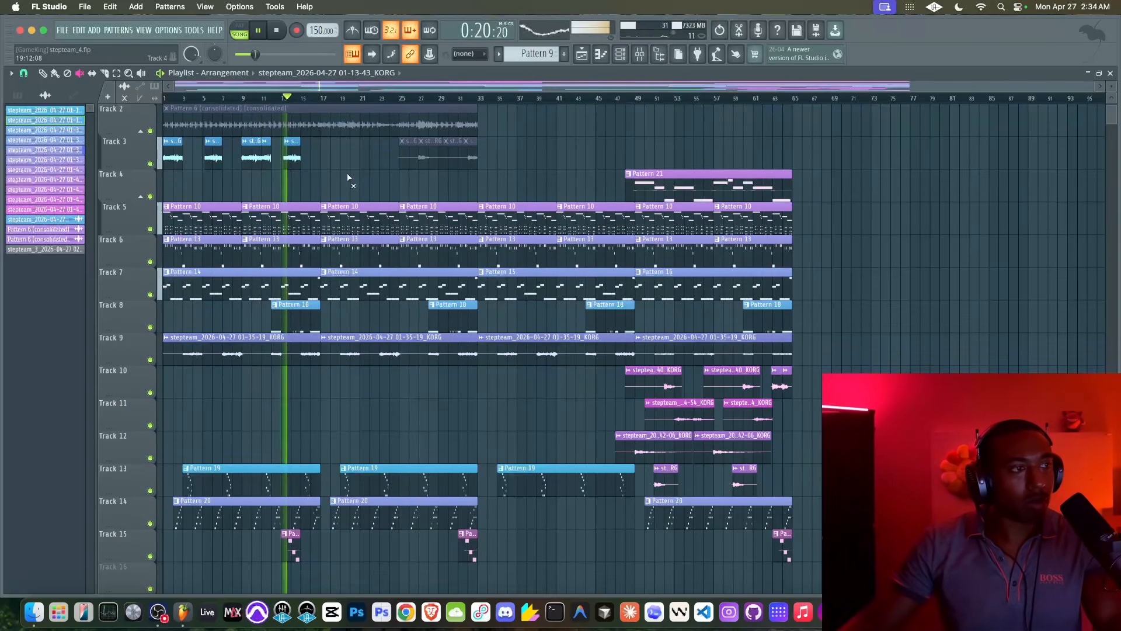
left_click(49, 73)
left_click(47, 73)
key("super+s")
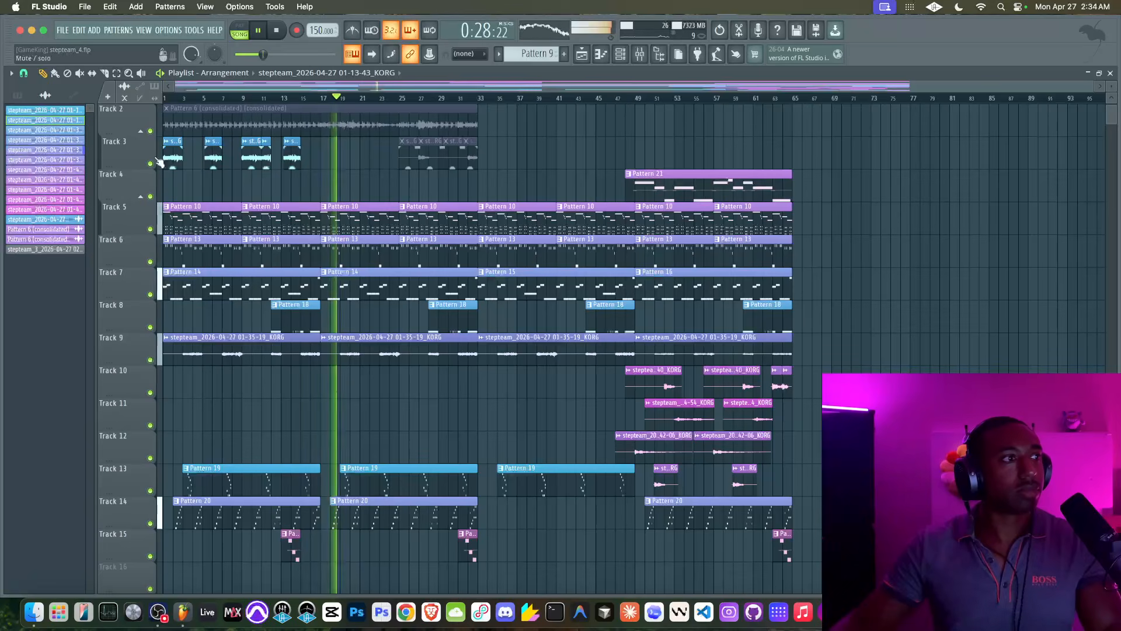
Move the unmuted audio clips at the start of Track 3 down to Track 4
left_click_drag(312, 166, 173, 189)
right_click(381, 177)
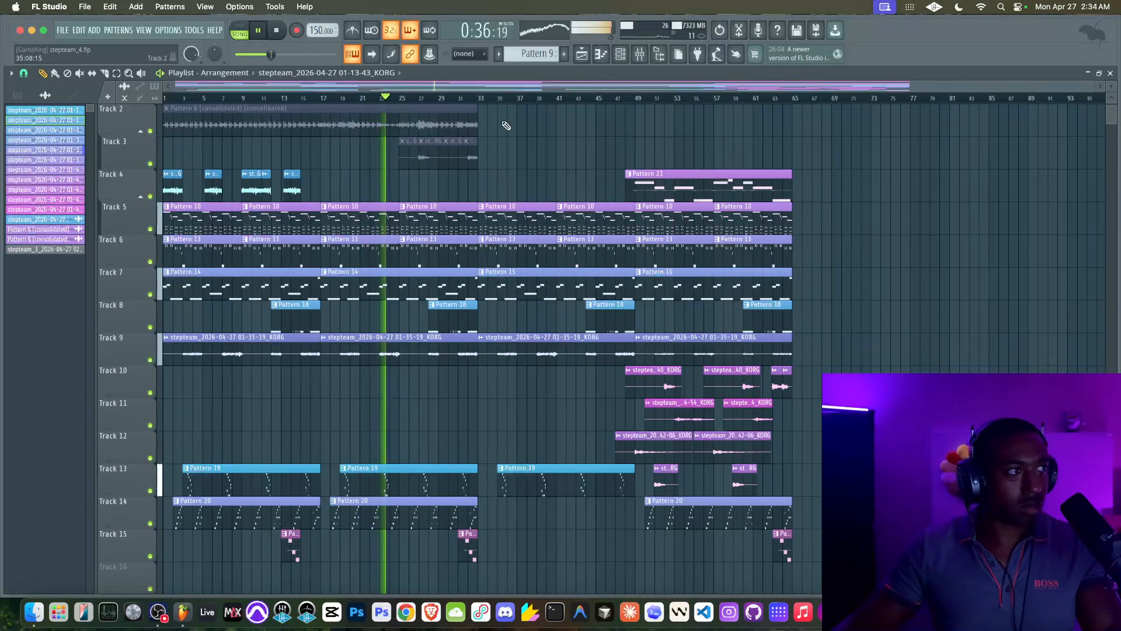
Send the Omnisphere mixer track to the reverb track at about 66%
left_click(643, 59)
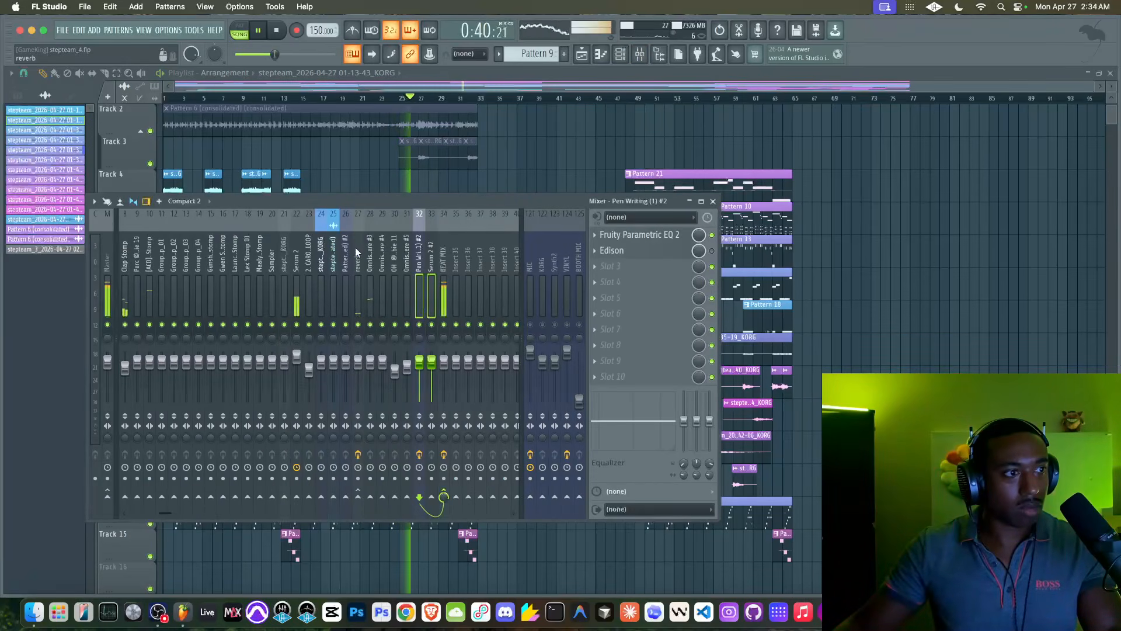
scroll(327, 247, "up", 7)
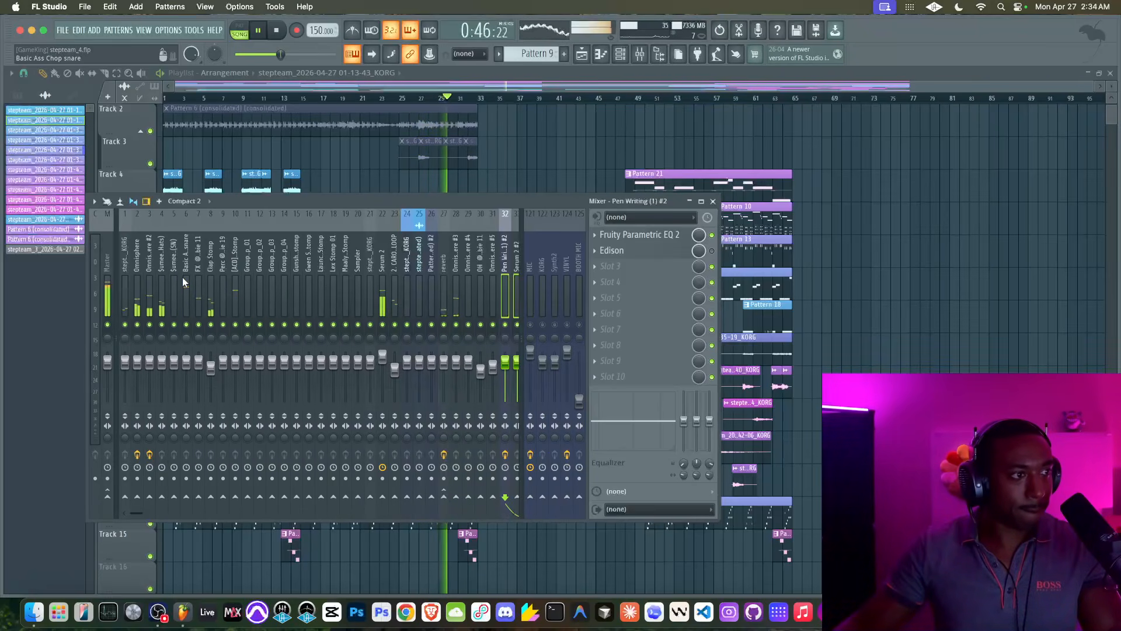
left_click(138, 268)
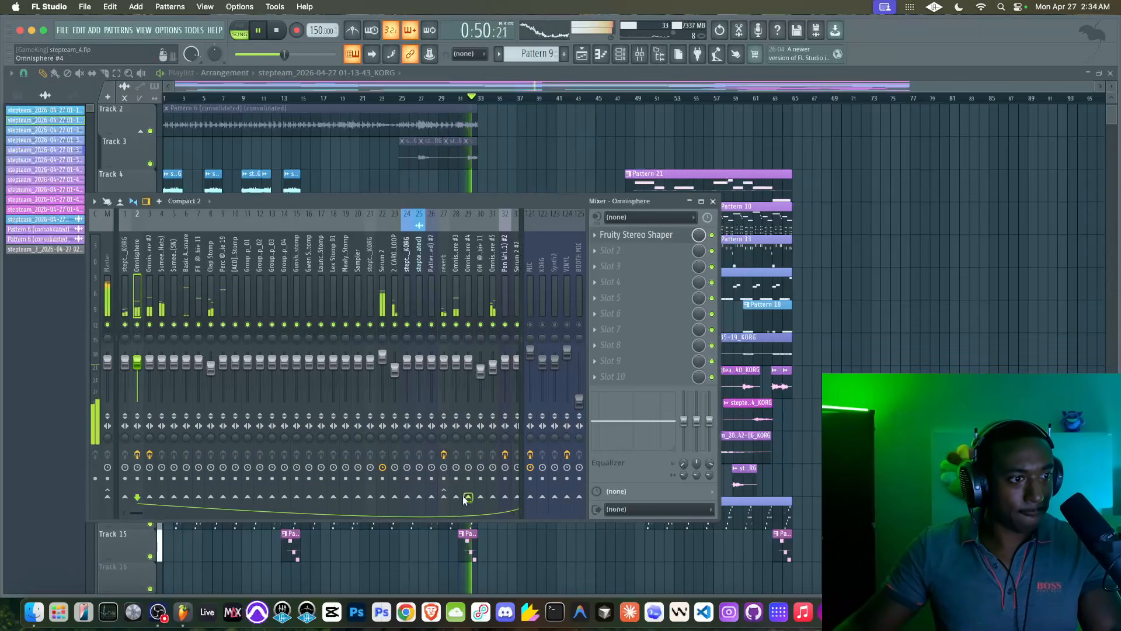
left_click(443, 497)
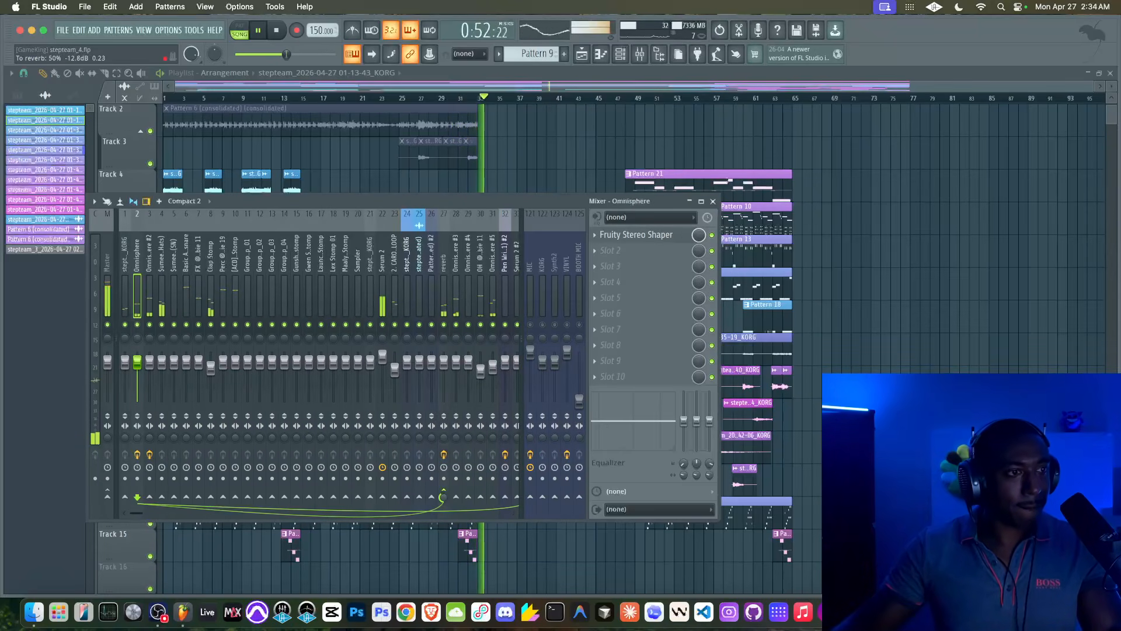
left_click_drag(443, 497, 443, 494)
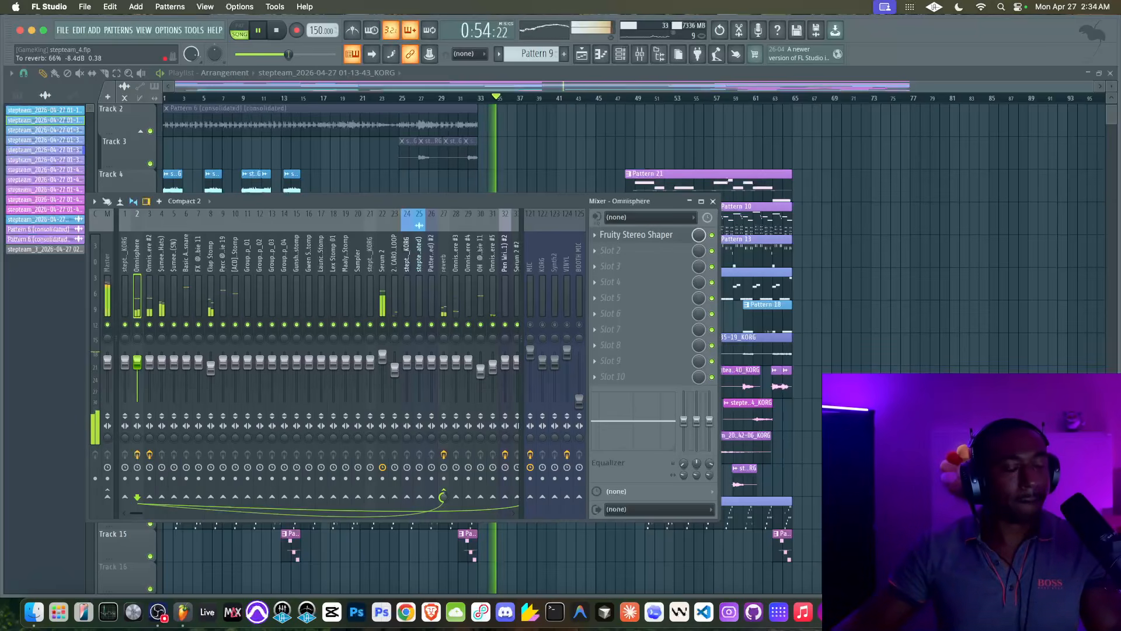
Check the decay setting of ValhallaVintageVerb on the reverb mixer track
left_click(449, 290)
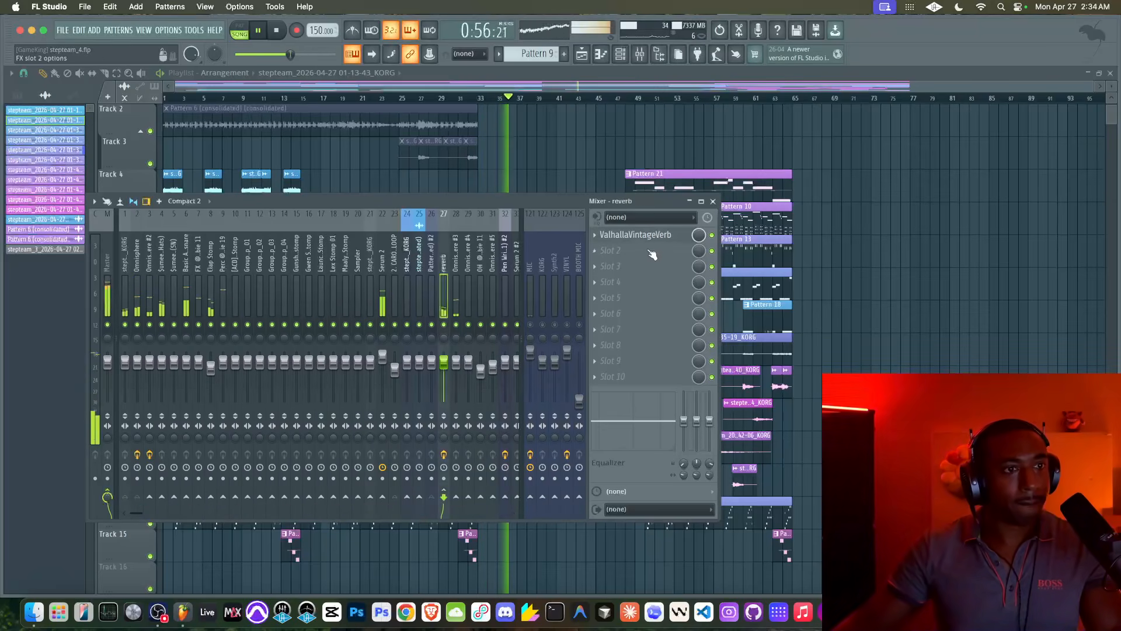
left_click(647, 235)
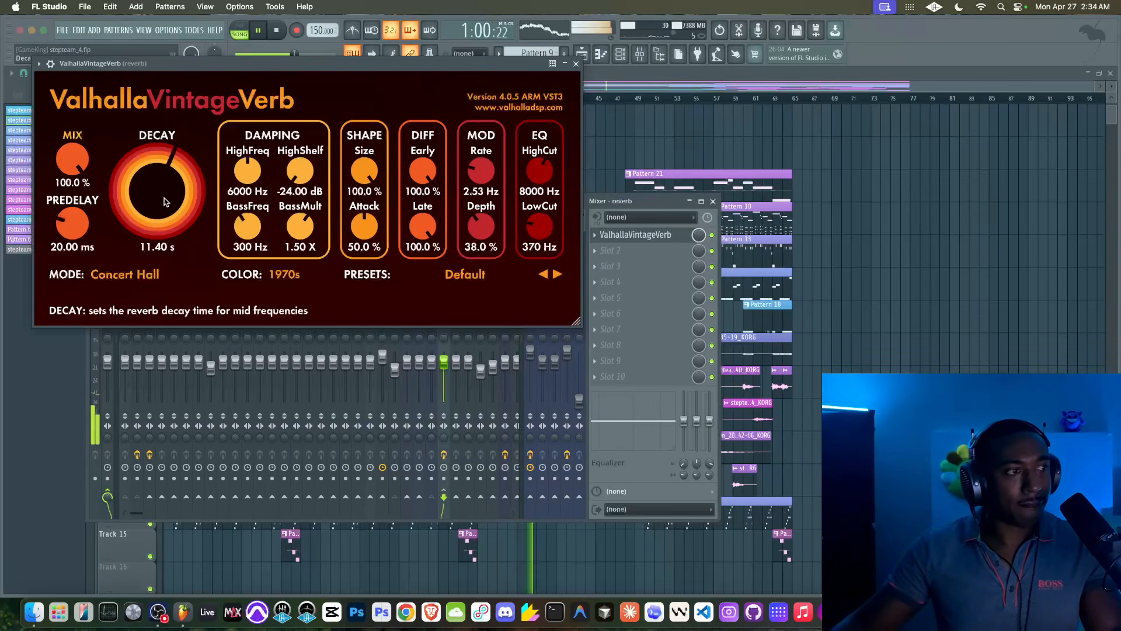
left_click(576, 63)
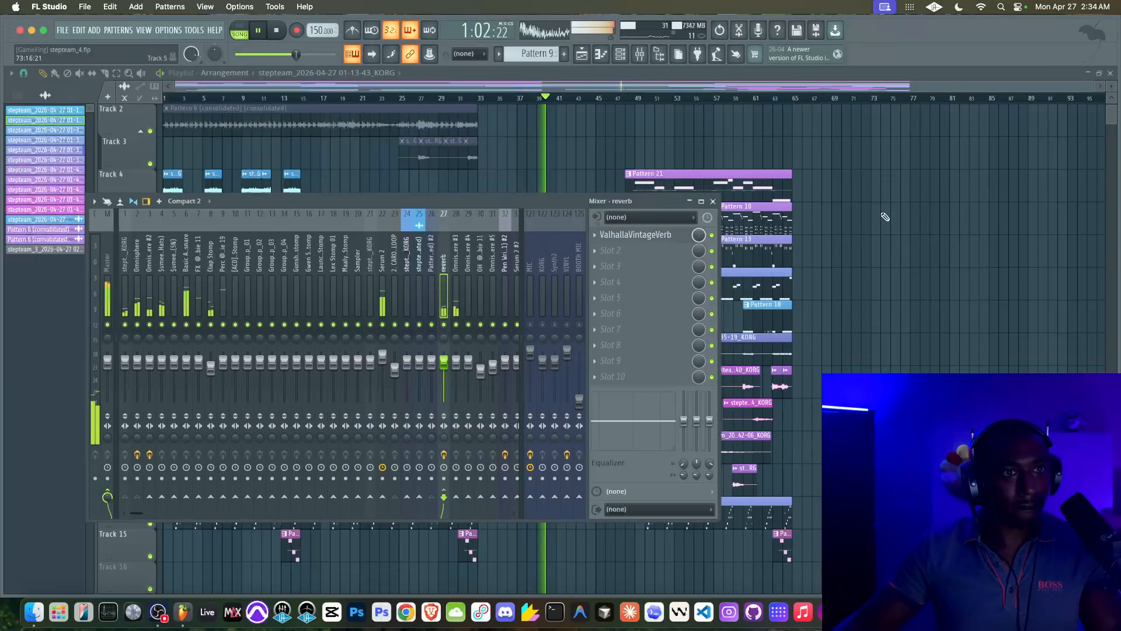
Inspect the mixer routing of the Omnisphere, Carousel vox loop and BEAT MIX tracks
left_click(892, 222)
left_click(640, 56)
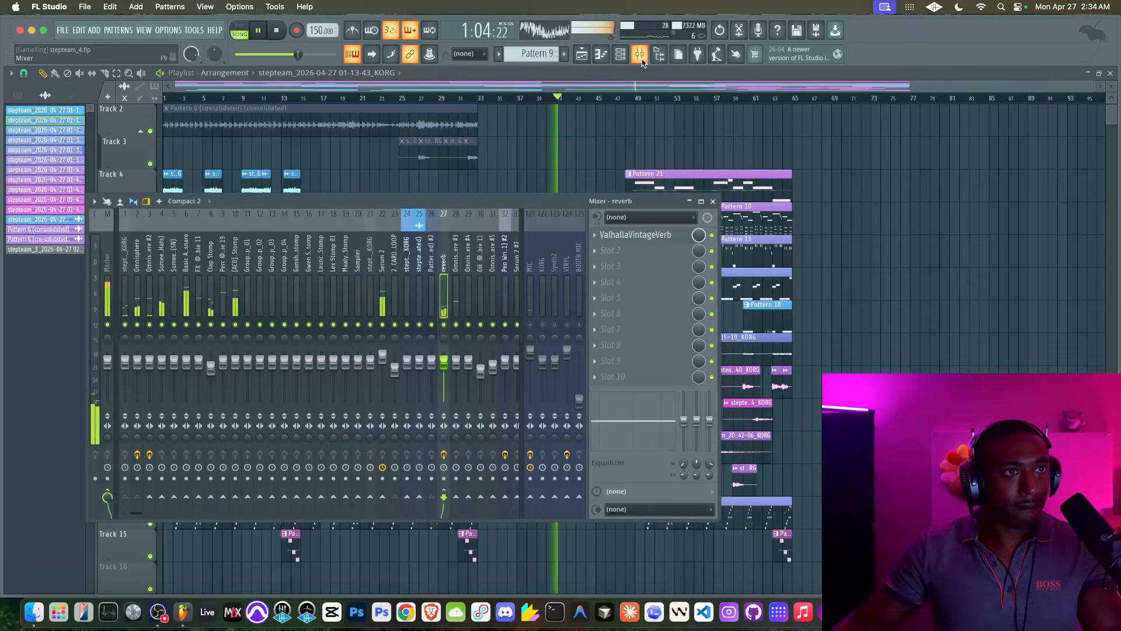
left_click(140, 299)
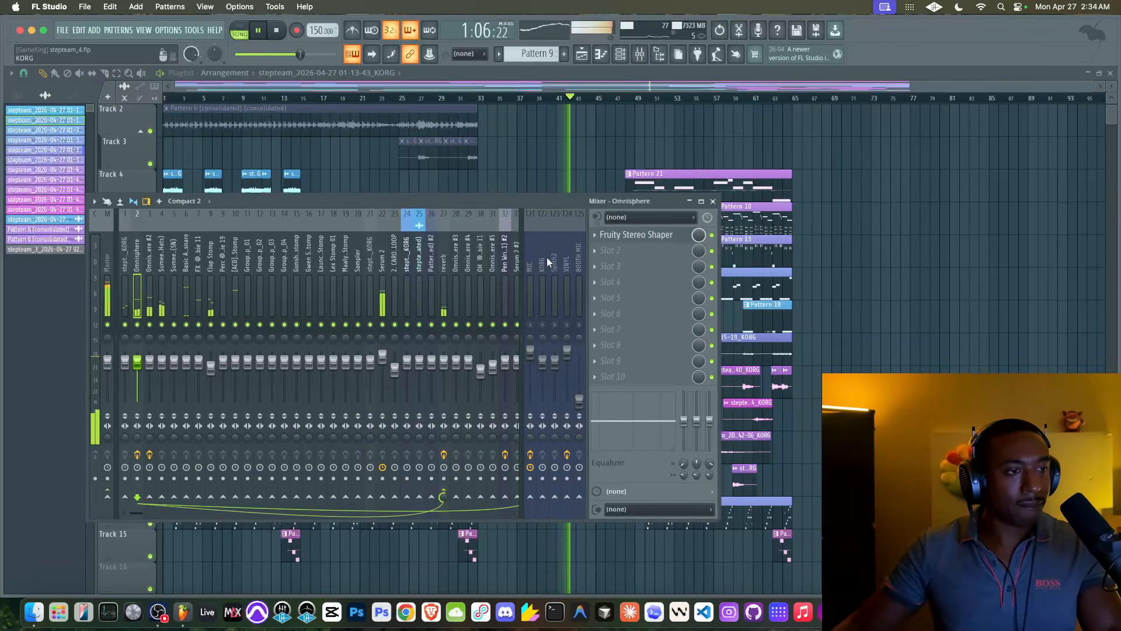
scroll(409, 266, "down", 4)
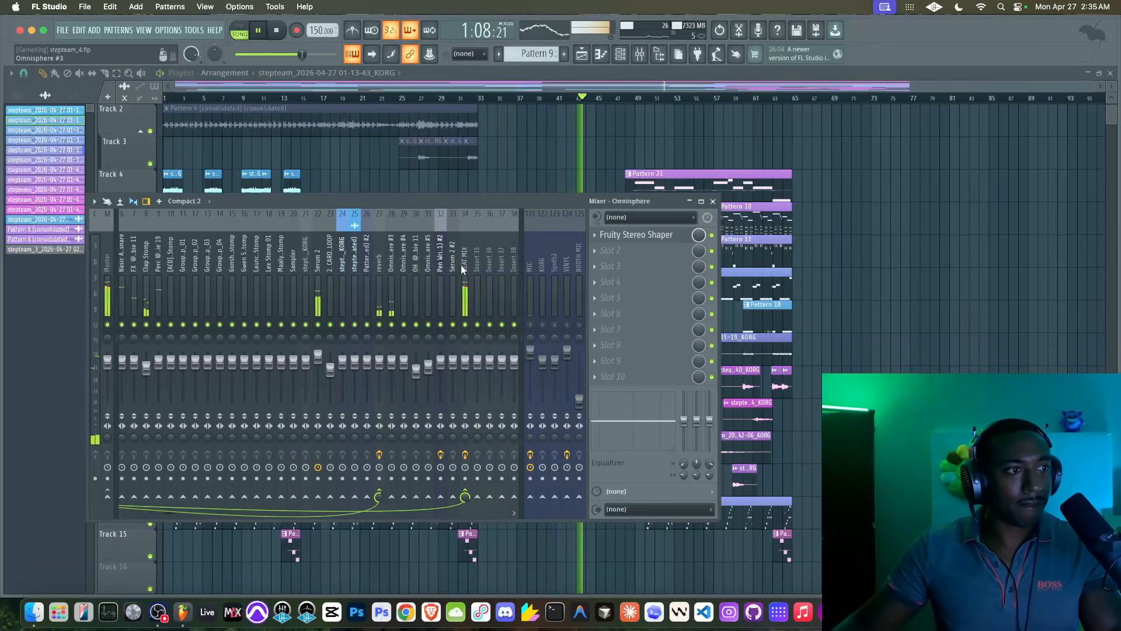
left_click(296, 292)
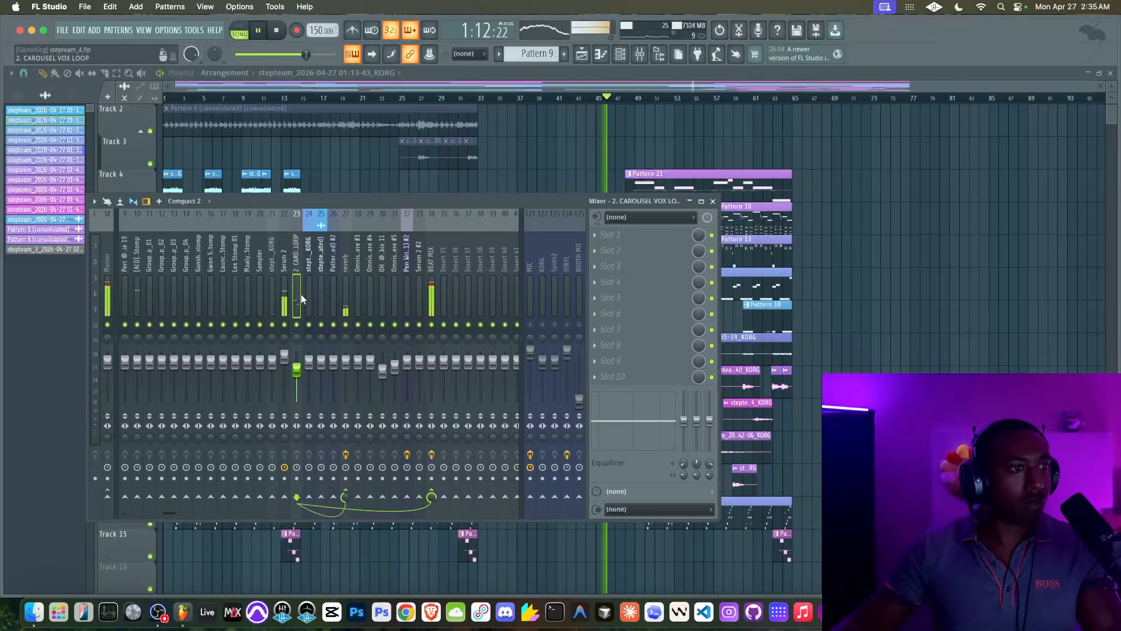
left_click(431, 301)
key("F9")
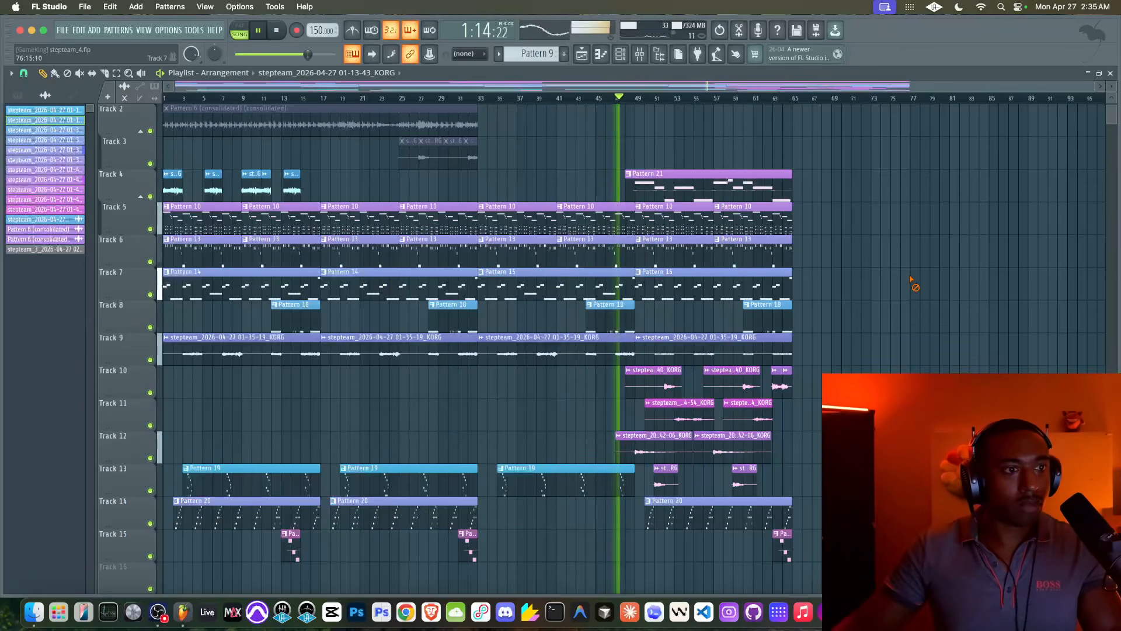
Slice the F#3 notes in bars 3, 7, 11 and 15 of Pattern 16's Serum 2 part near their starts
double_click(654, 283)
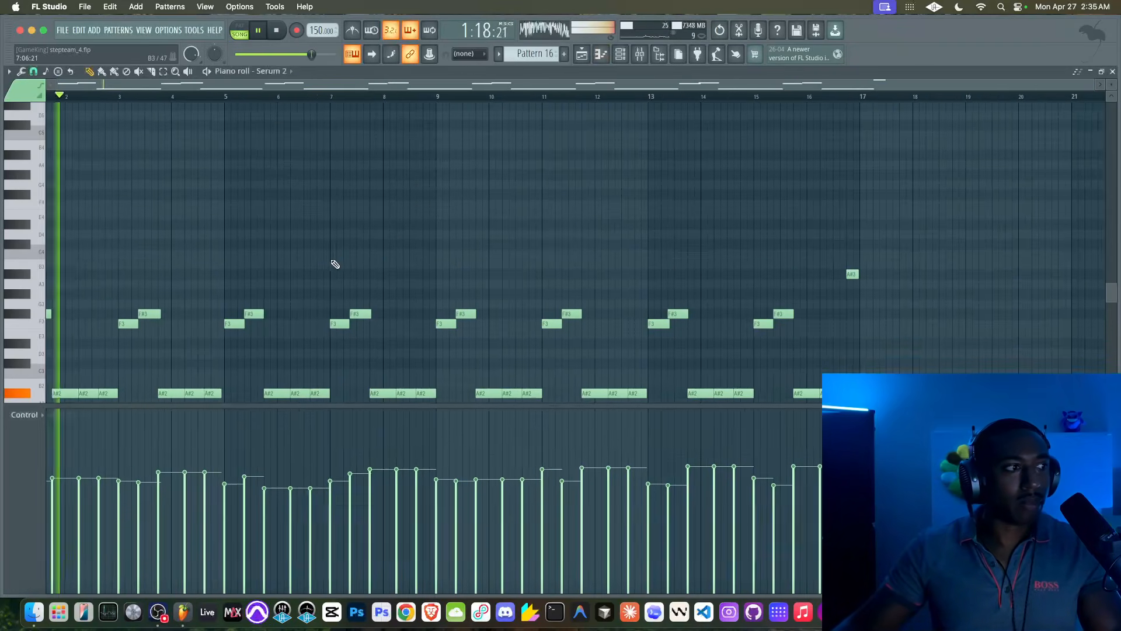
left_click(183, 255)
scroll(184, 255, "up", 3, "ctrl")
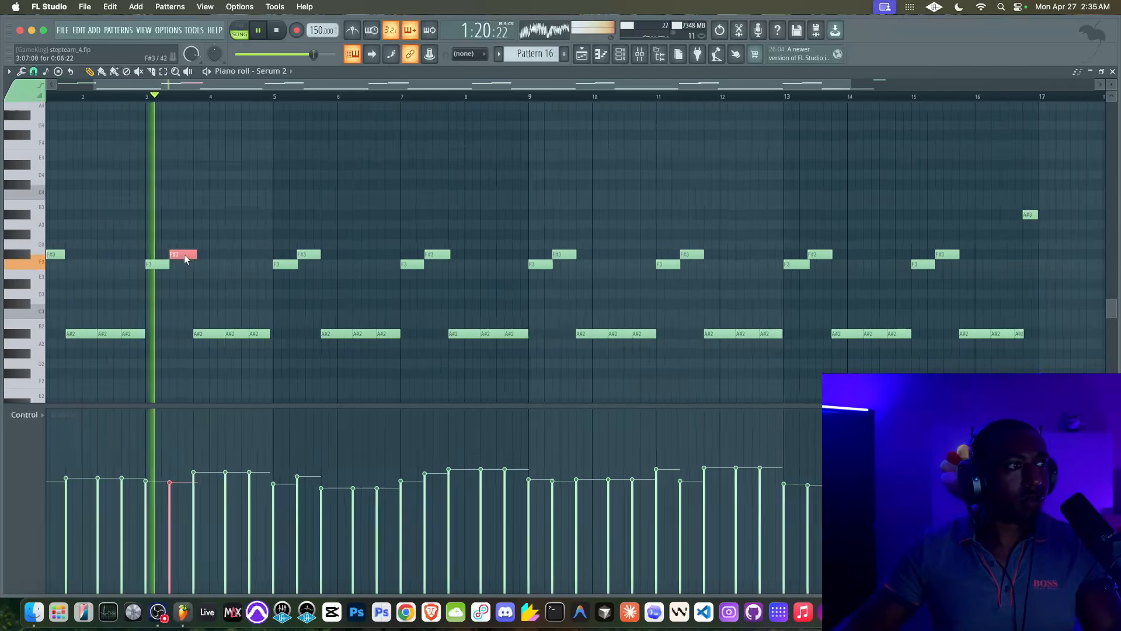
left_click(151, 72)
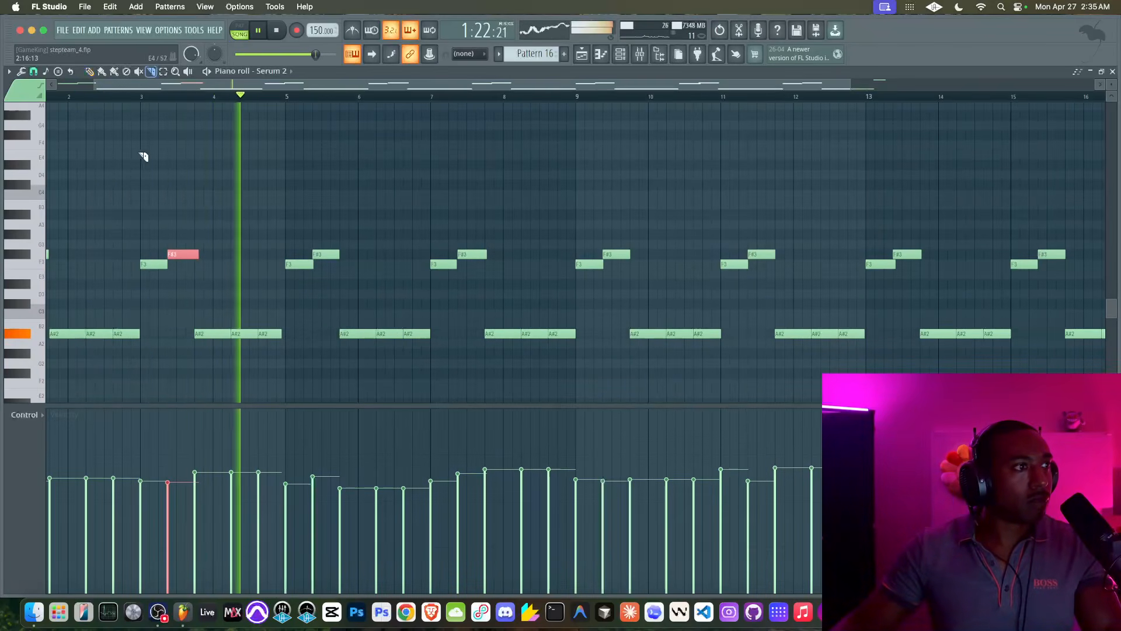
left_click_drag(177, 263, 177, 248)
left_click_drag(467, 261, 466, 249)
left_click_drag(758, 256, 757, 248)
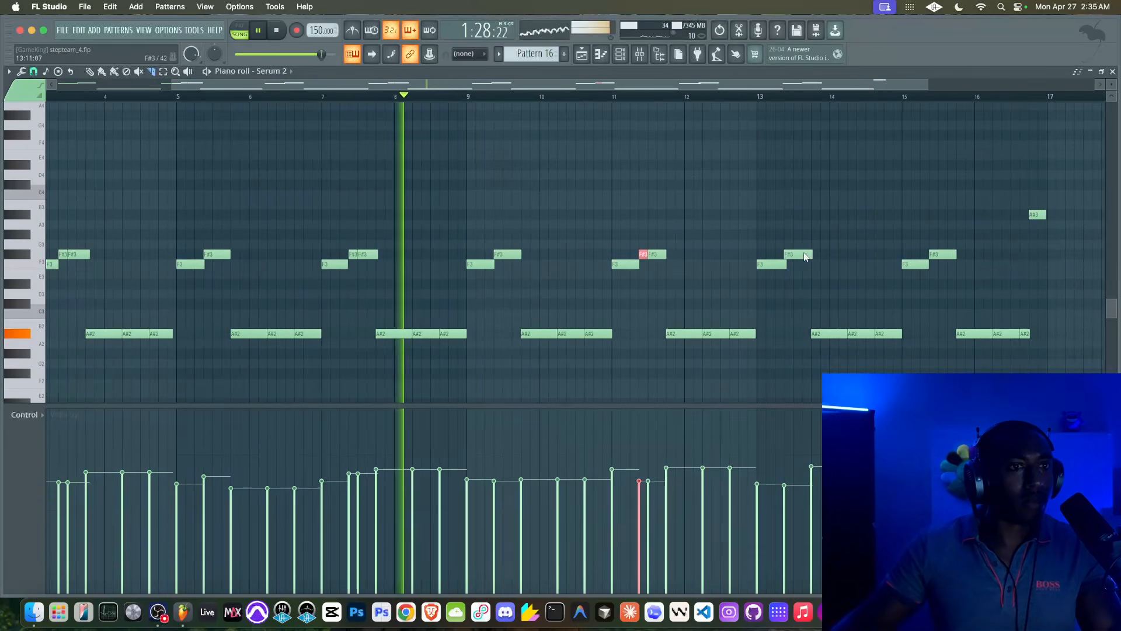
left_click_drag(938, 260, 940, 252)
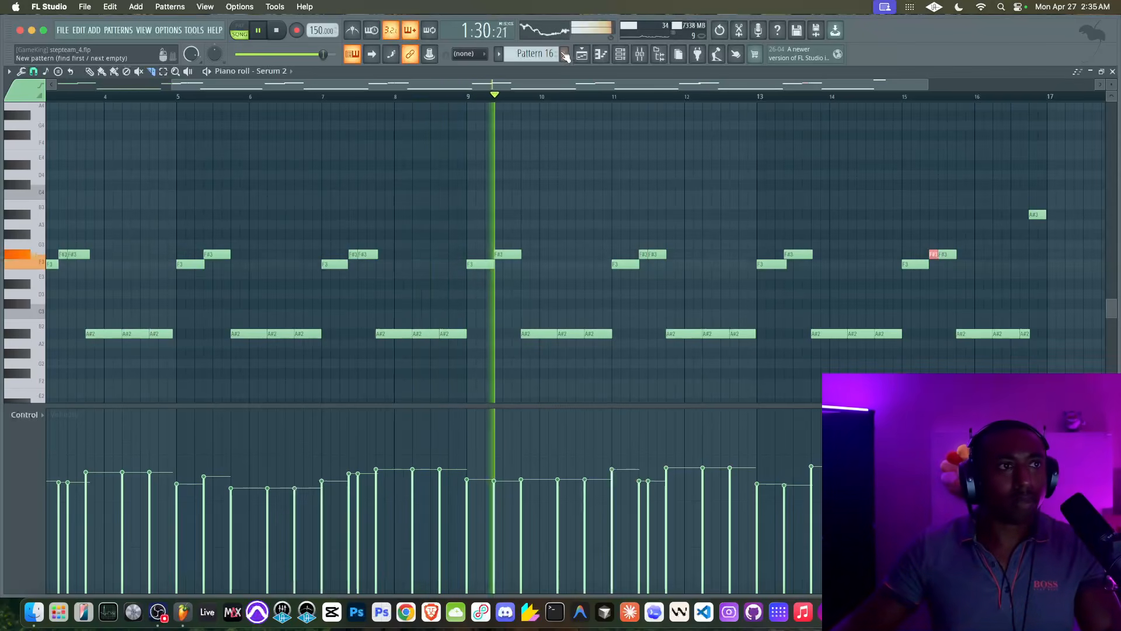
key("F5")
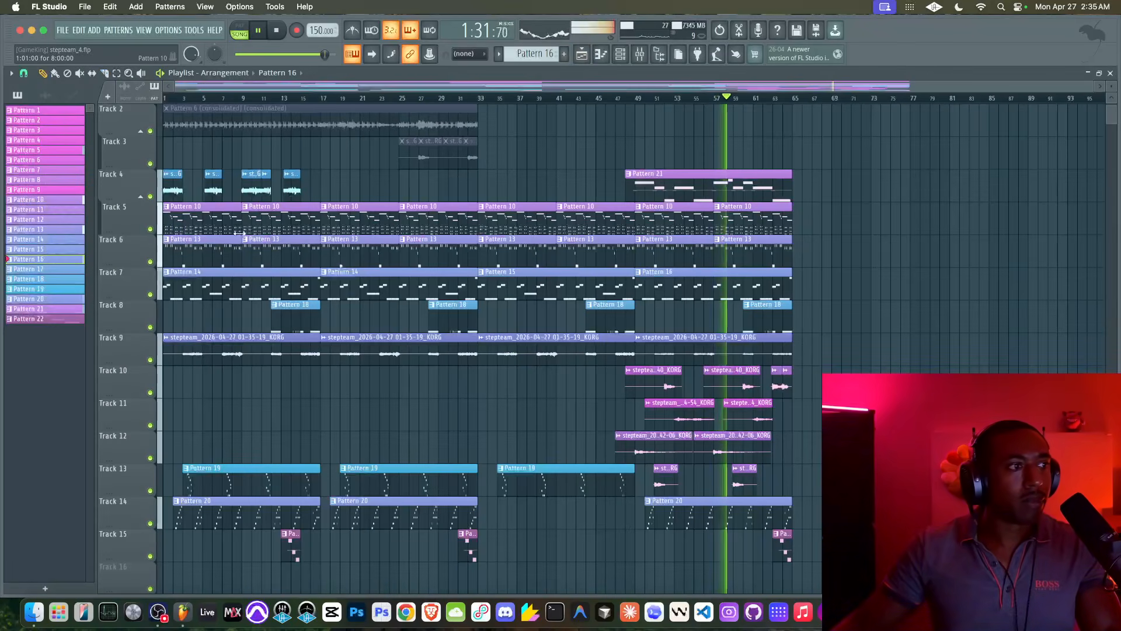
Slice the F#3 notes in bars 3, 7, 11 and 15 of Pattern 14's Serum 2 part and save the project
double_click(199, 286)
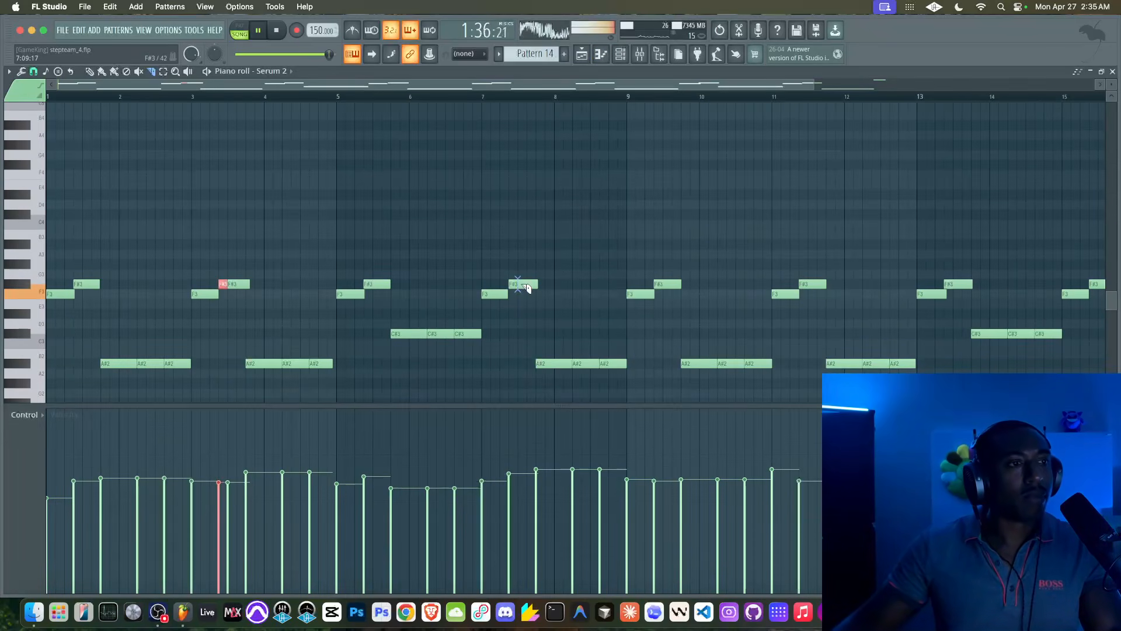
scroll(626, 286, "right", 2)
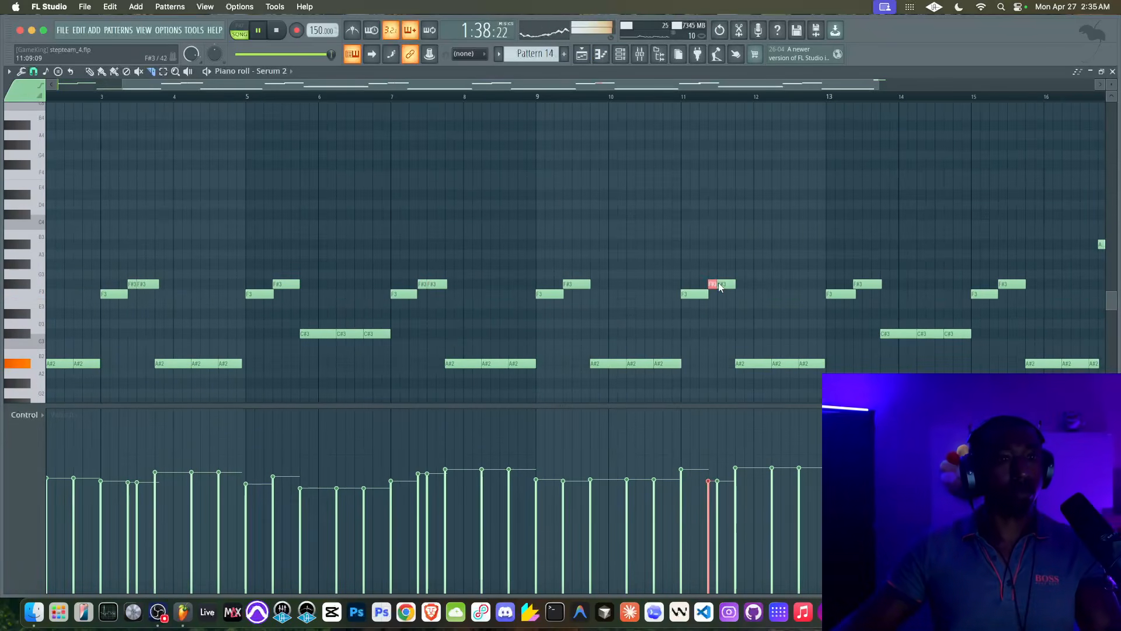
scroll(718, 283, "right", 3)
scroll(718, 283, "down", 1)
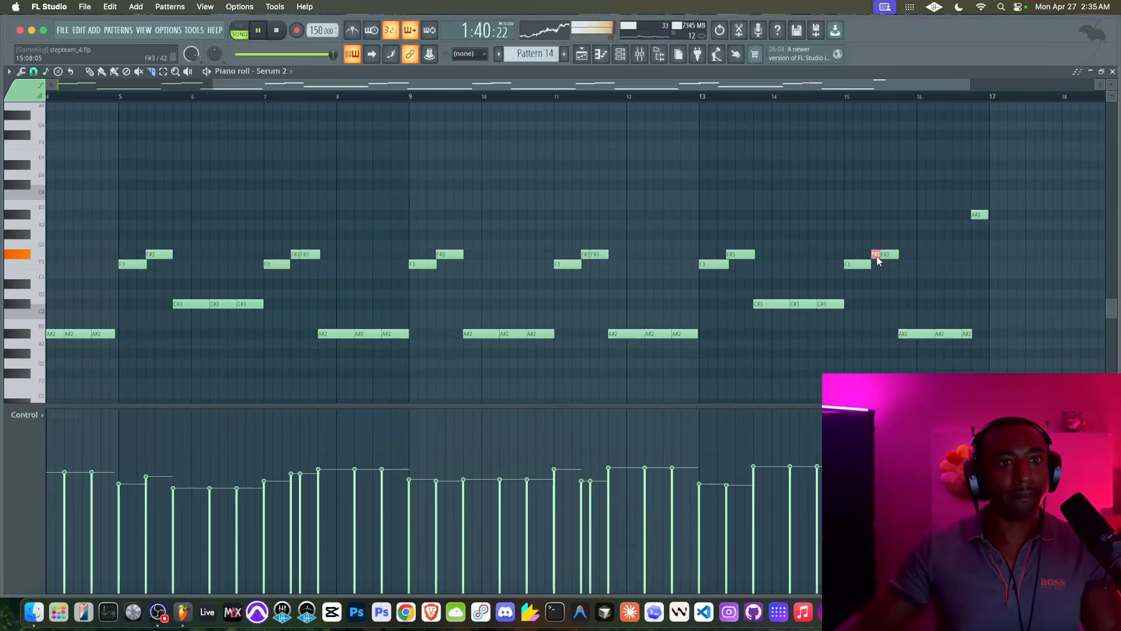
key("F5")
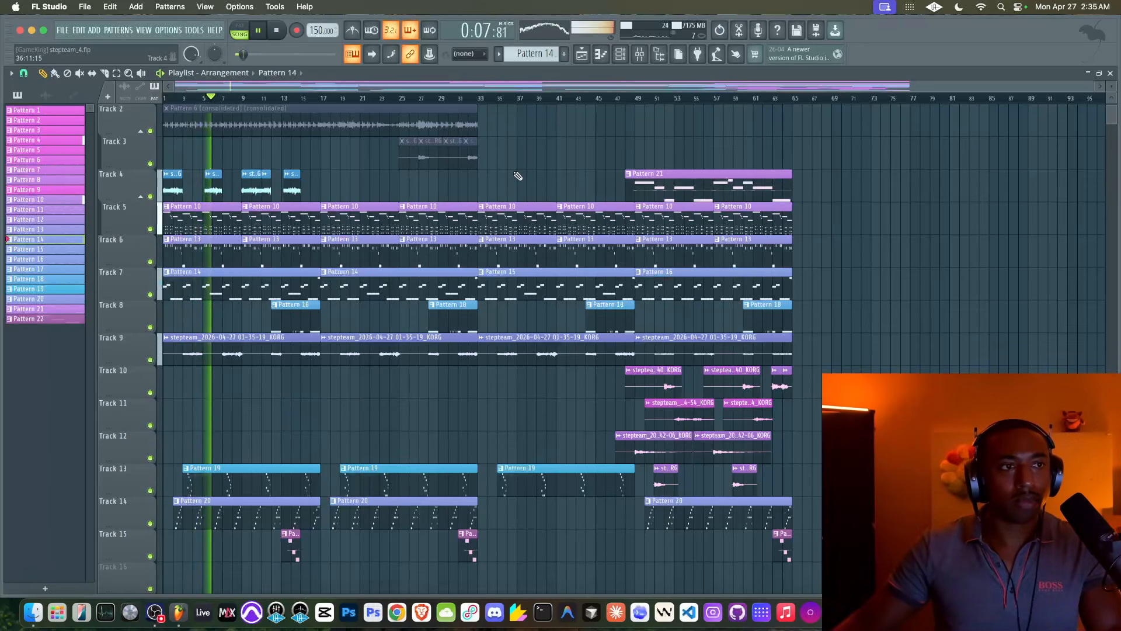
scroll(473, 172, "up", 1)
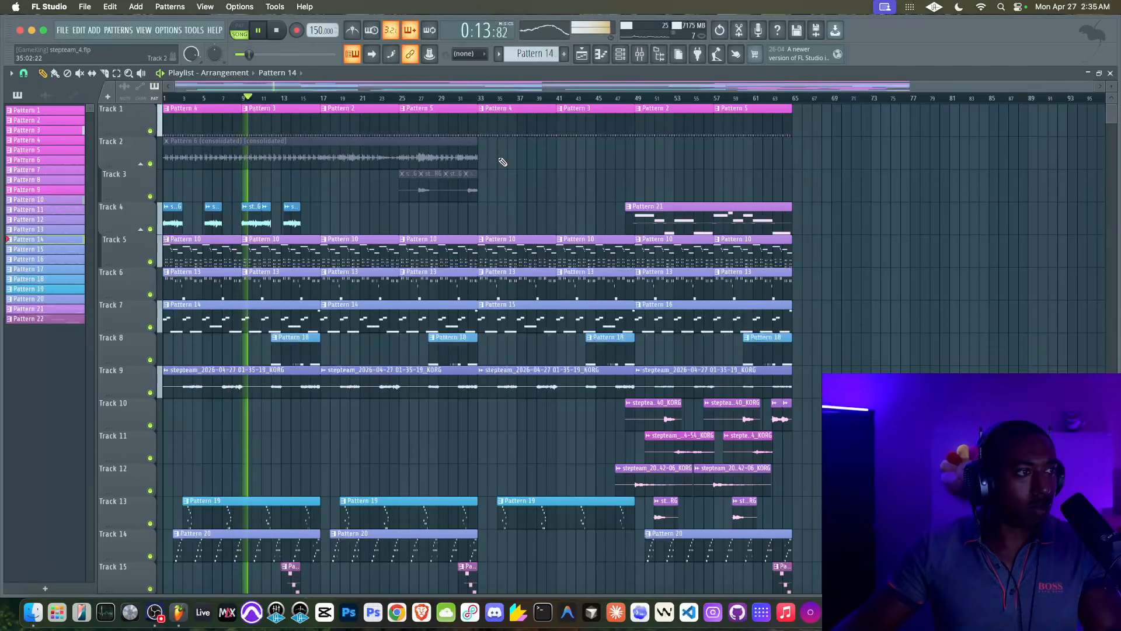
key("super+s")
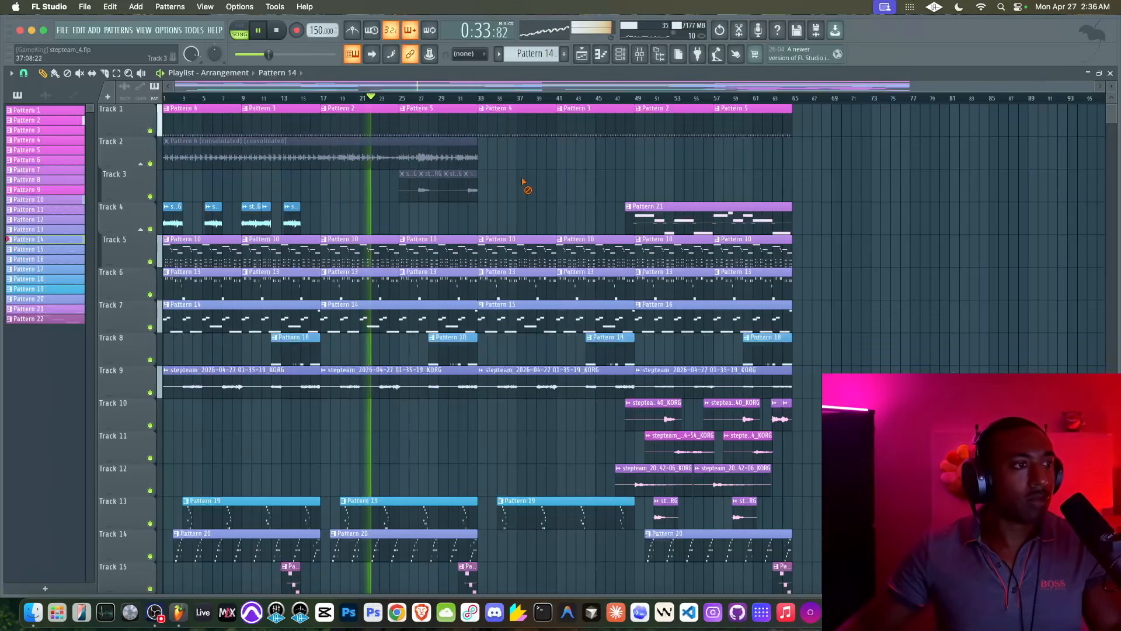
Slice the F#3 notes in bars 3, 7, 11 and 15 of Pattern 15's Serum 2 part to match Pattern 14
double_click(397, 319)
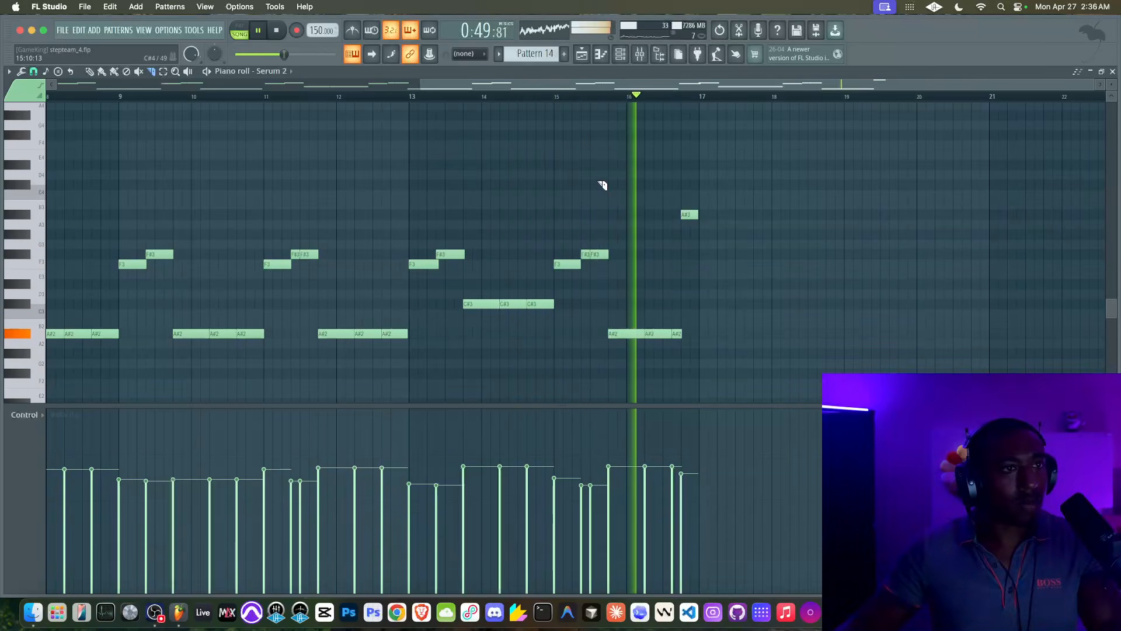
left_click(582, 55)
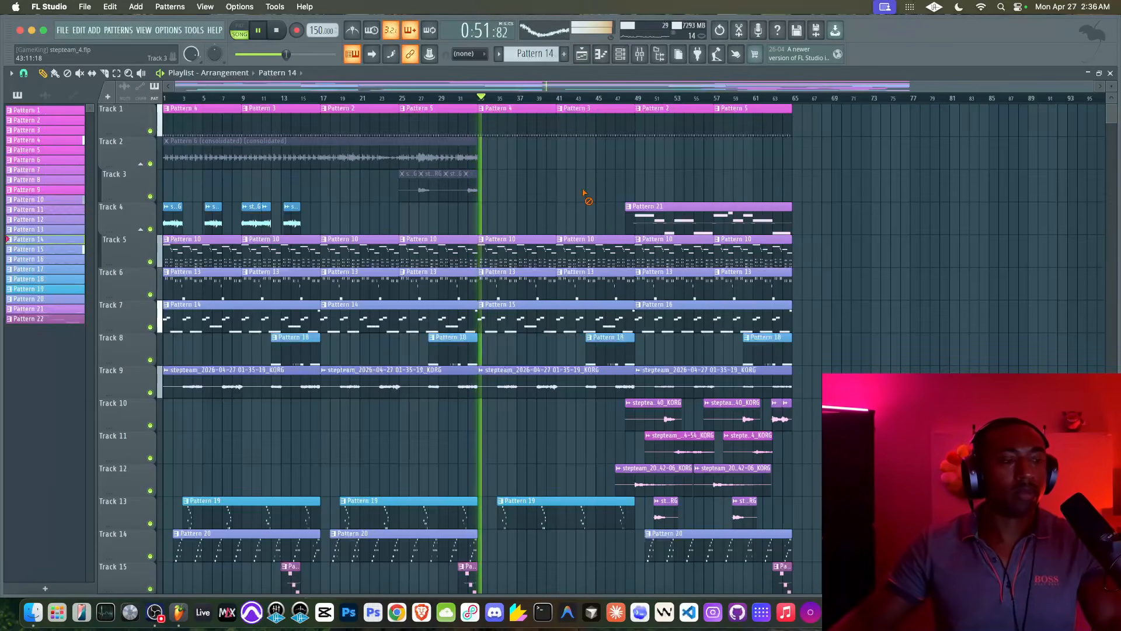
double_click(530, 317)
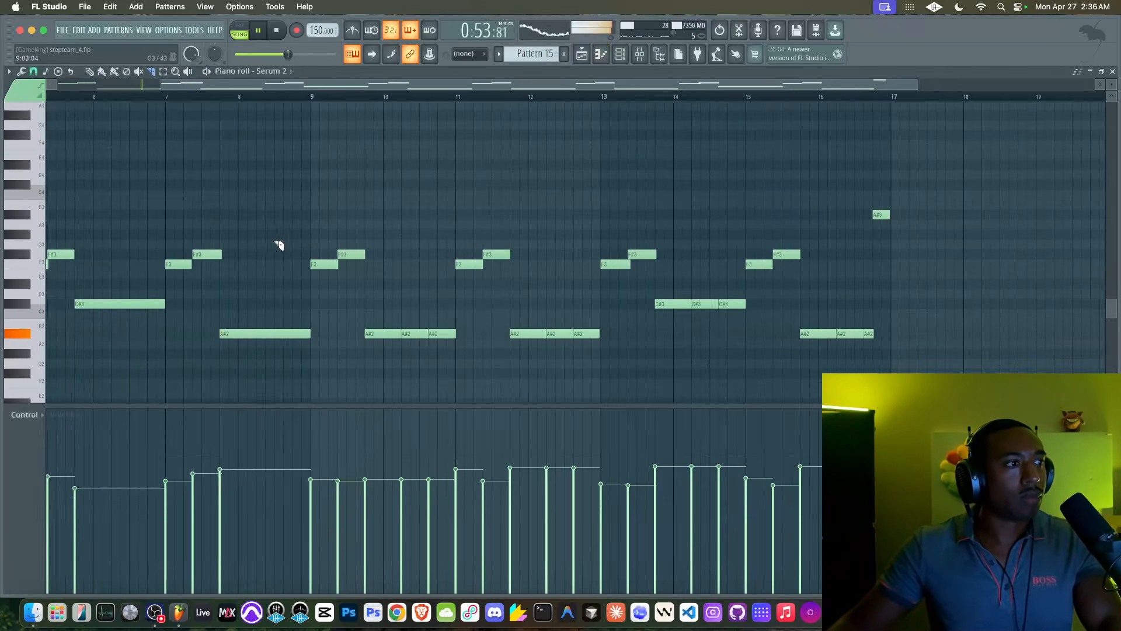
left_click_drag(227, 242, 226, 263)
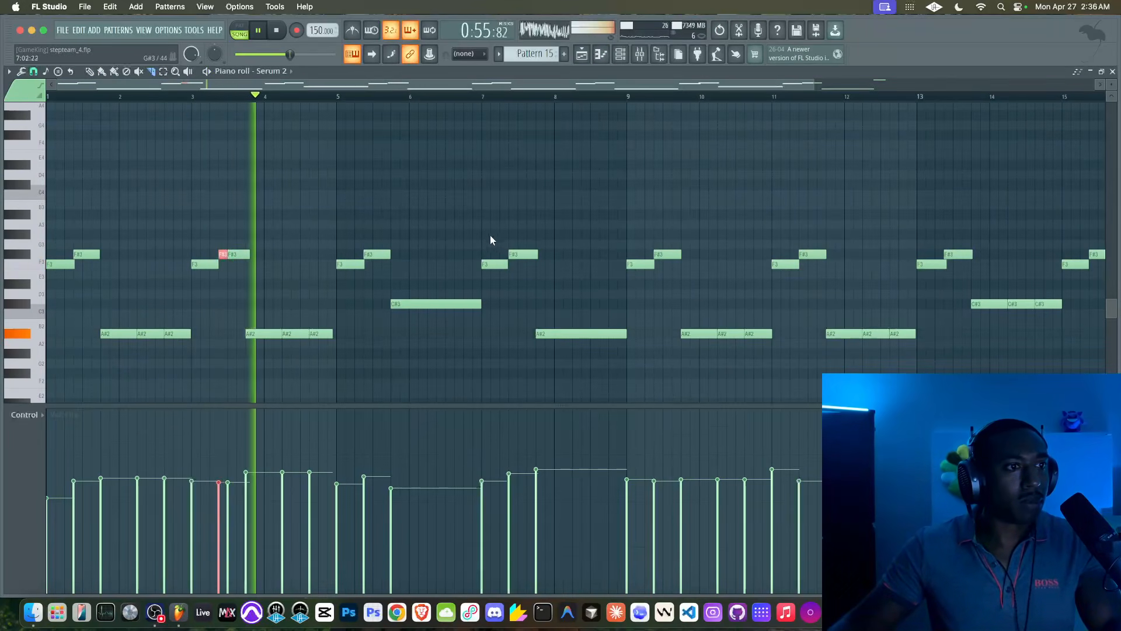
left_click_drag(520, 246, 520, 263)
mouse_move(809, 244)
left_mouse_down()
mouse_move(808, 261)
mouse_move(847, 261)
left_mouse_up()
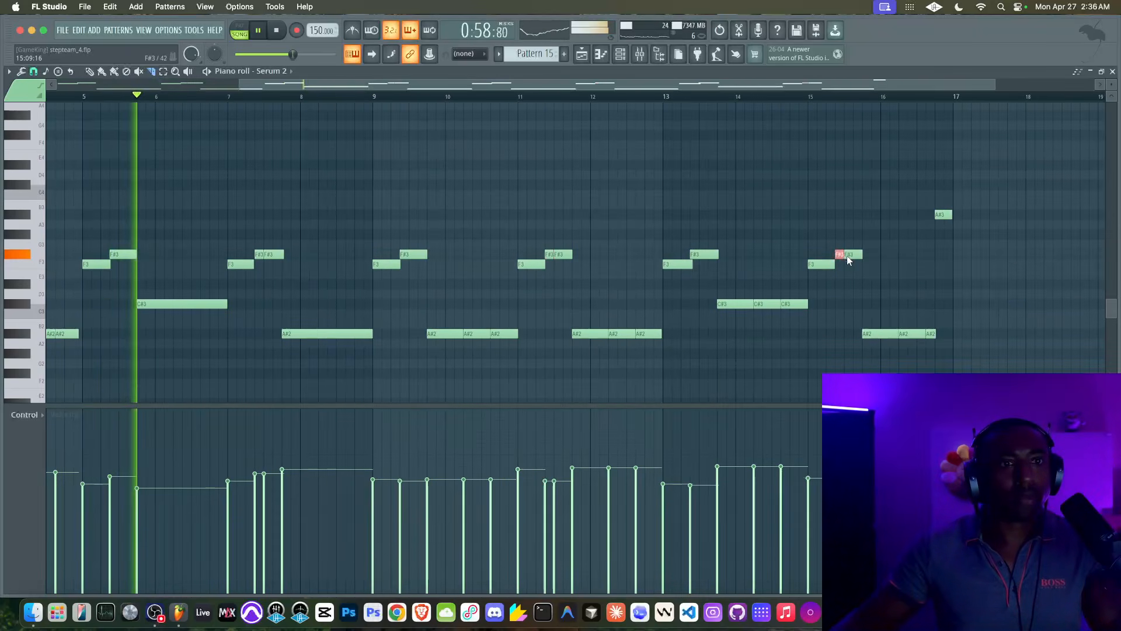
left_click(1113, 71)
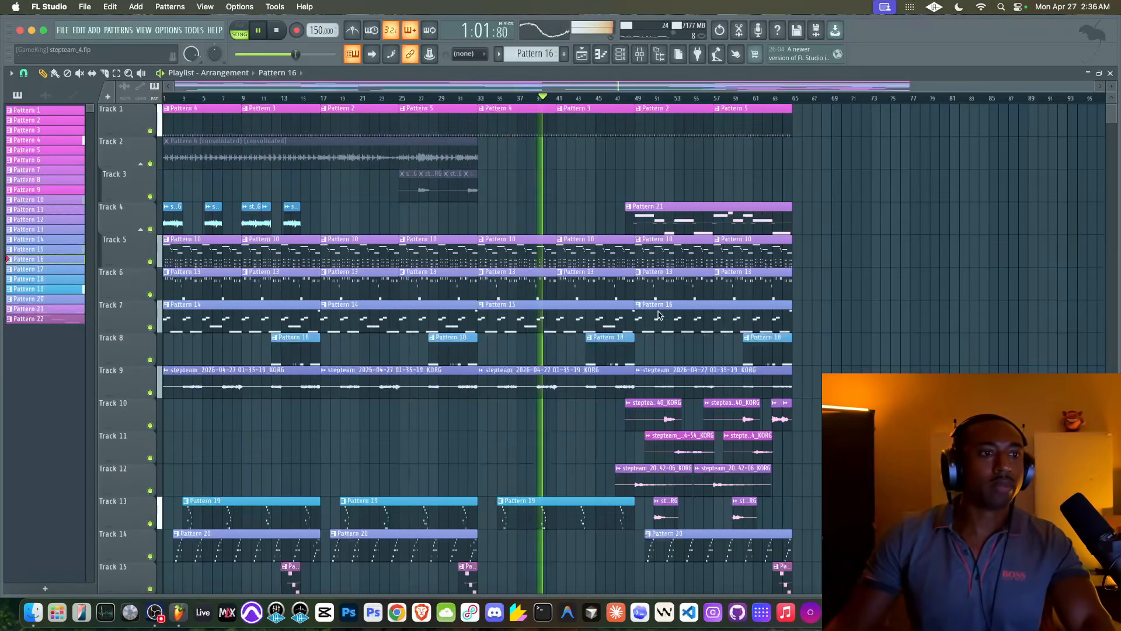
Check the sliced Serum 2 notes across Pattern 16 and save the project
double_click(659, 313)
scroll(341, 276, "left", 3)
scroll(298, 227, "down", 2)
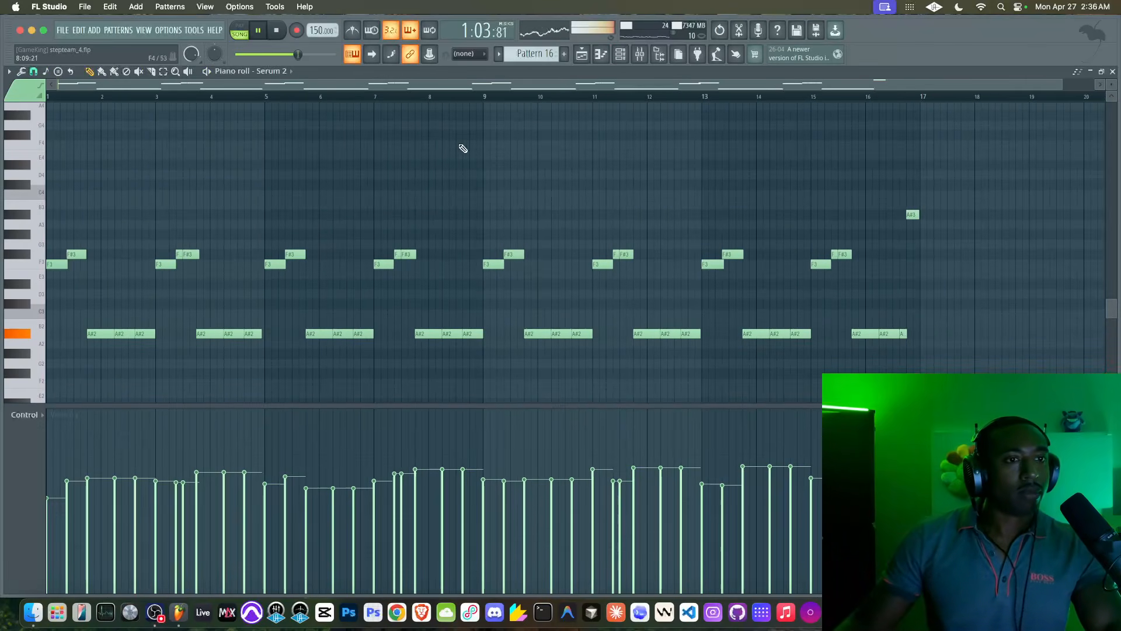
left_click(1113, 72)
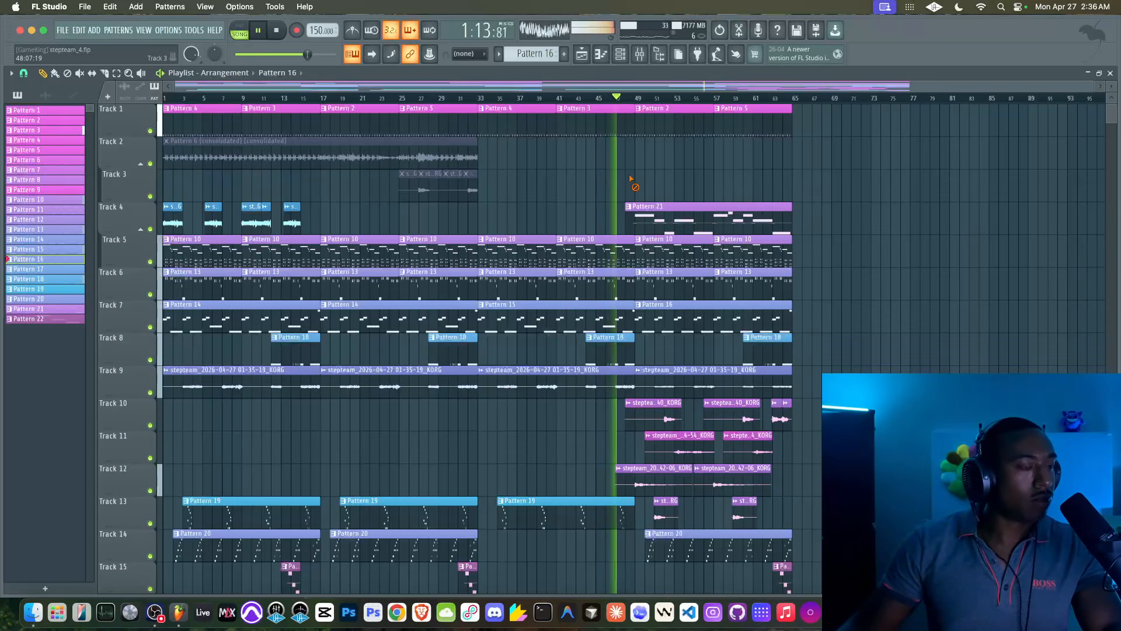
key("super+s")
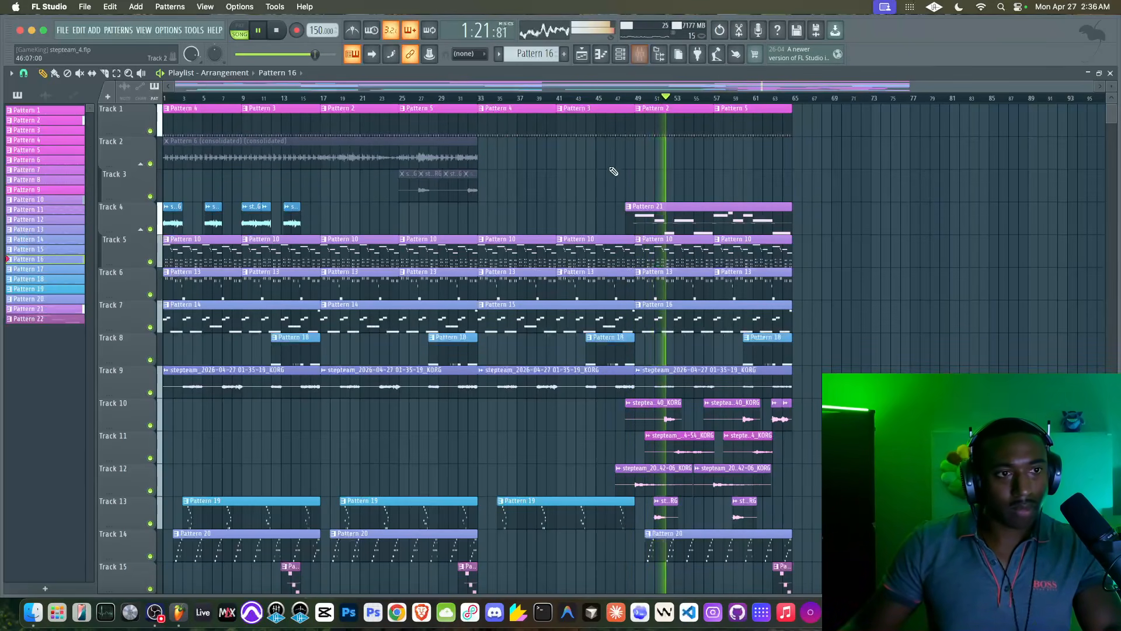
Review all tracks of the playlist arrangement during playback and save the project
scroll(610, 175, "down", 2, "ctrl")
scroll(603, 179, "down", 2)
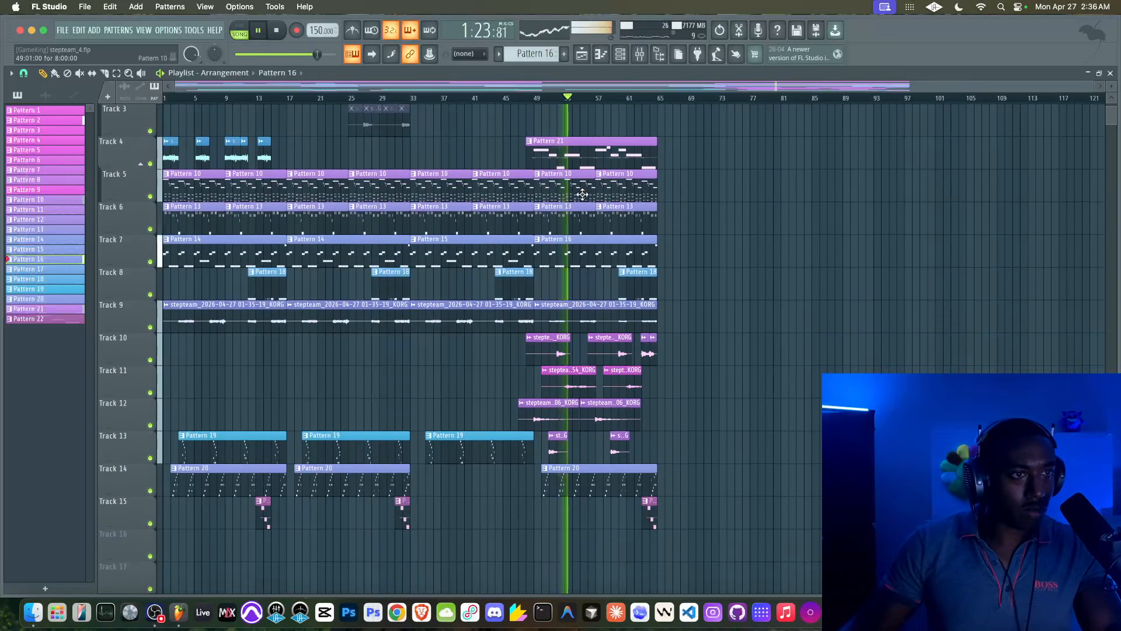
scroll(606, 257, "up", 2)
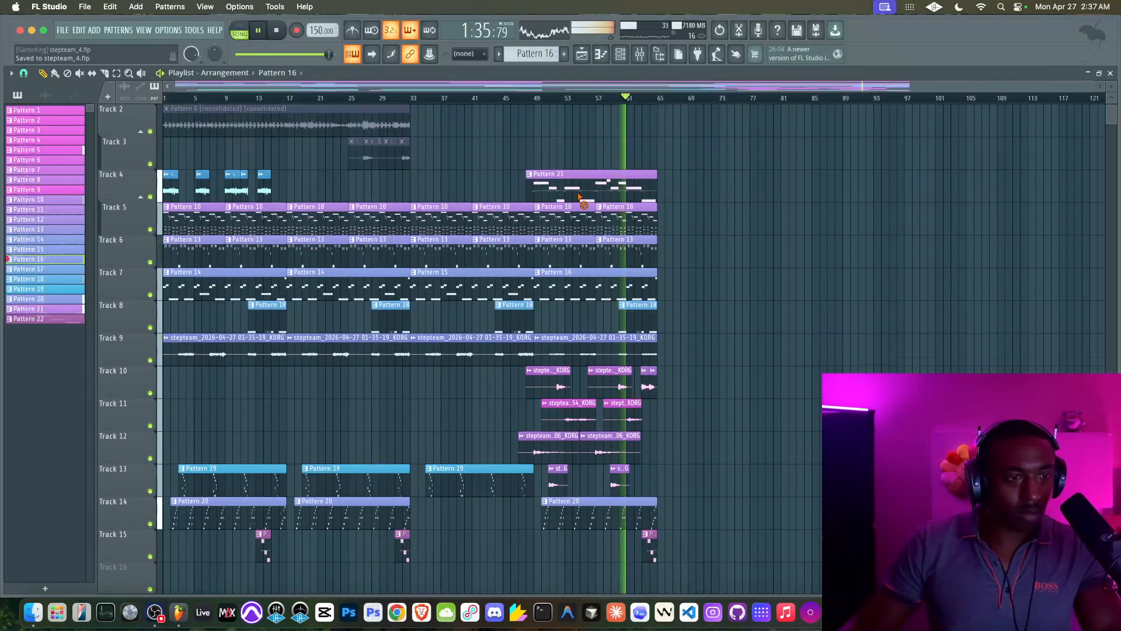
scroll(580, 197, "down", 2)
key("super+s")
scroll(580, 197, "down", 1)
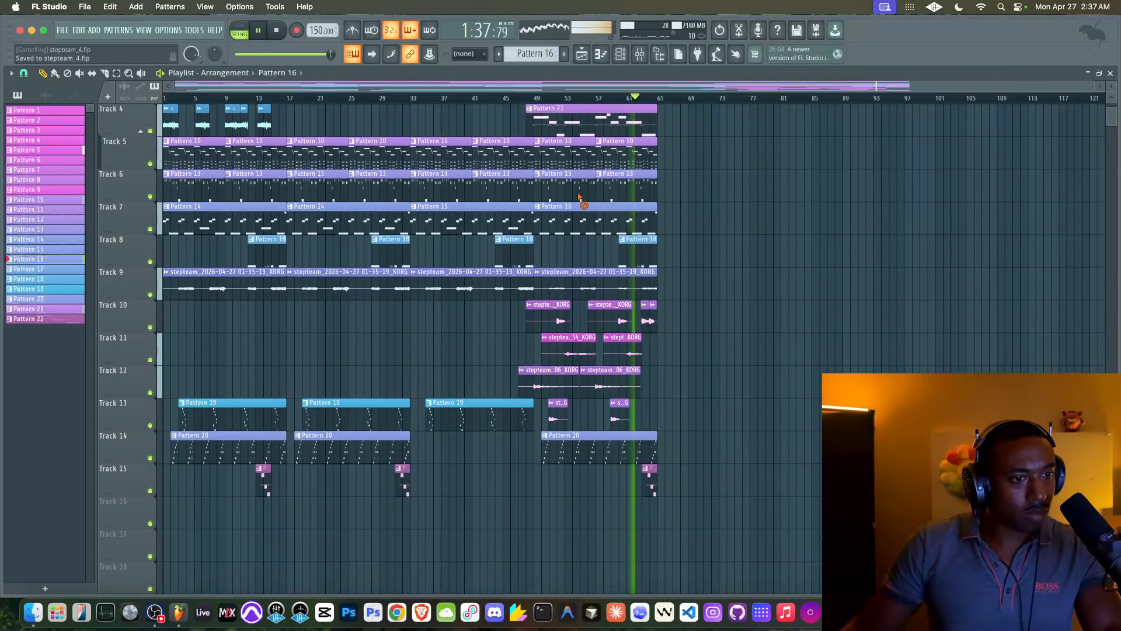
scroll(580, 197, "up", 3)
Toggle the mute on the MIC mixer track and save the project with playback stopped
left_click(645, 55)
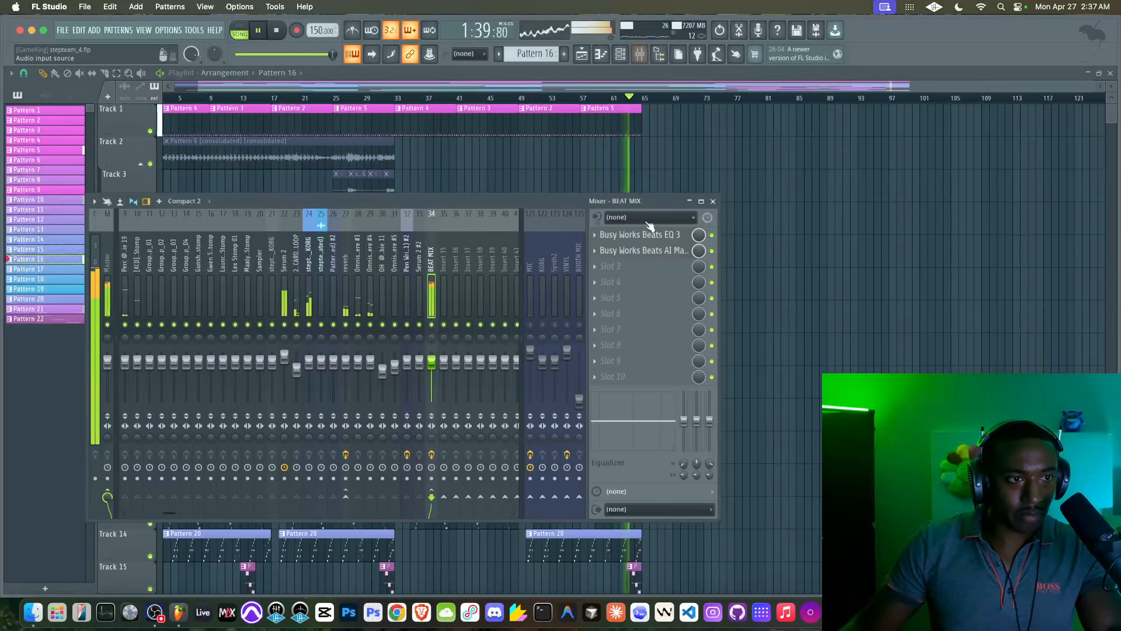
left_click(530, 324)
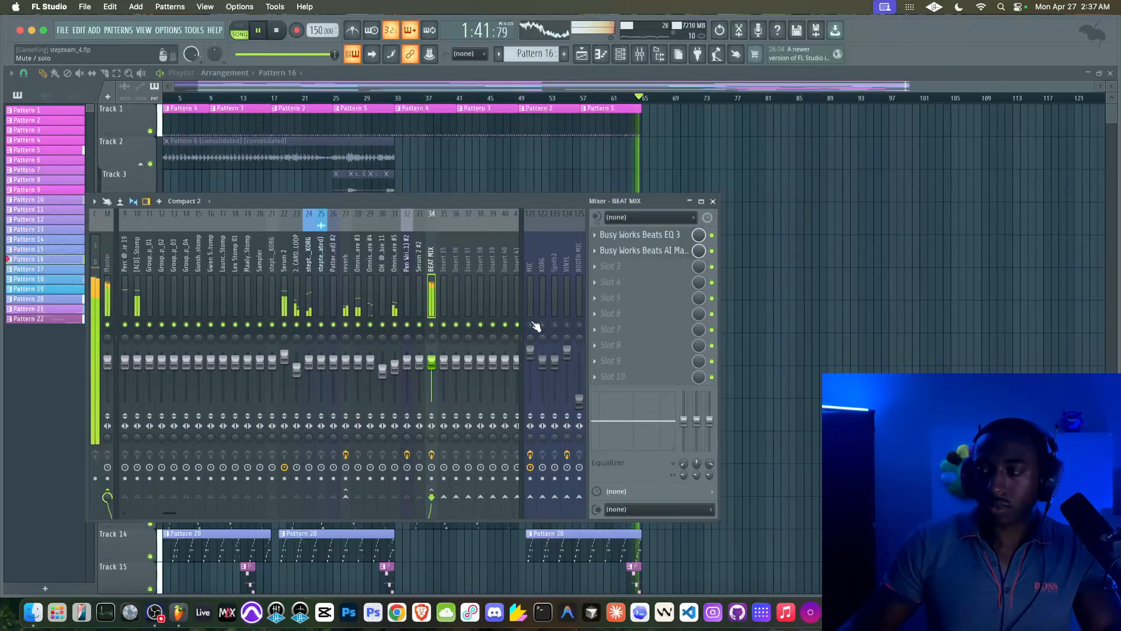
key("space")
key("F9")
key("super+s")
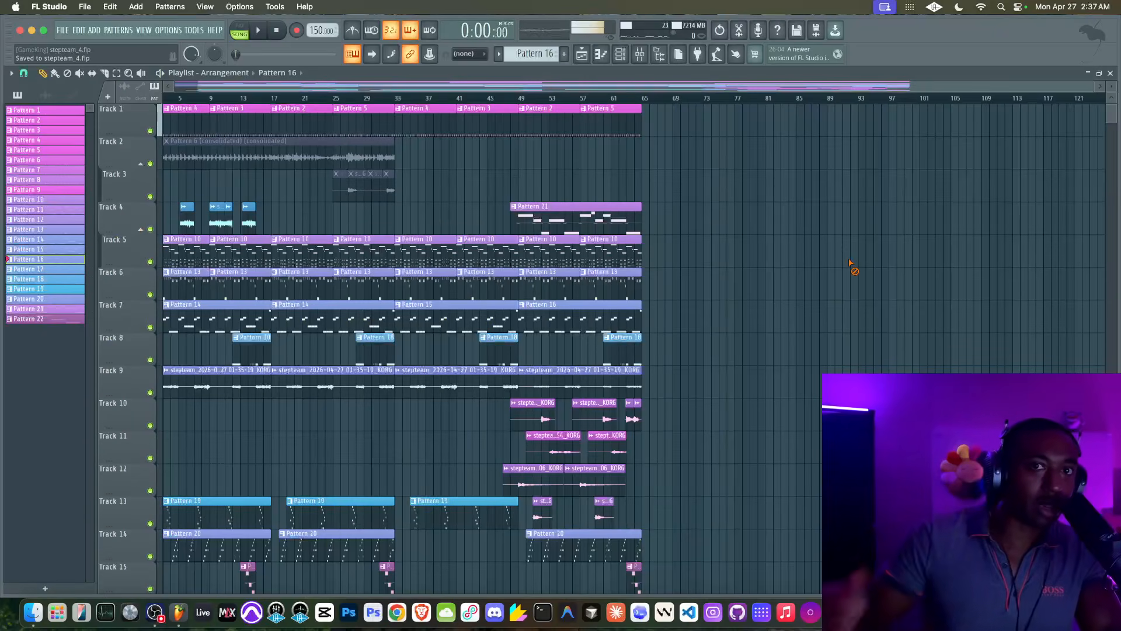